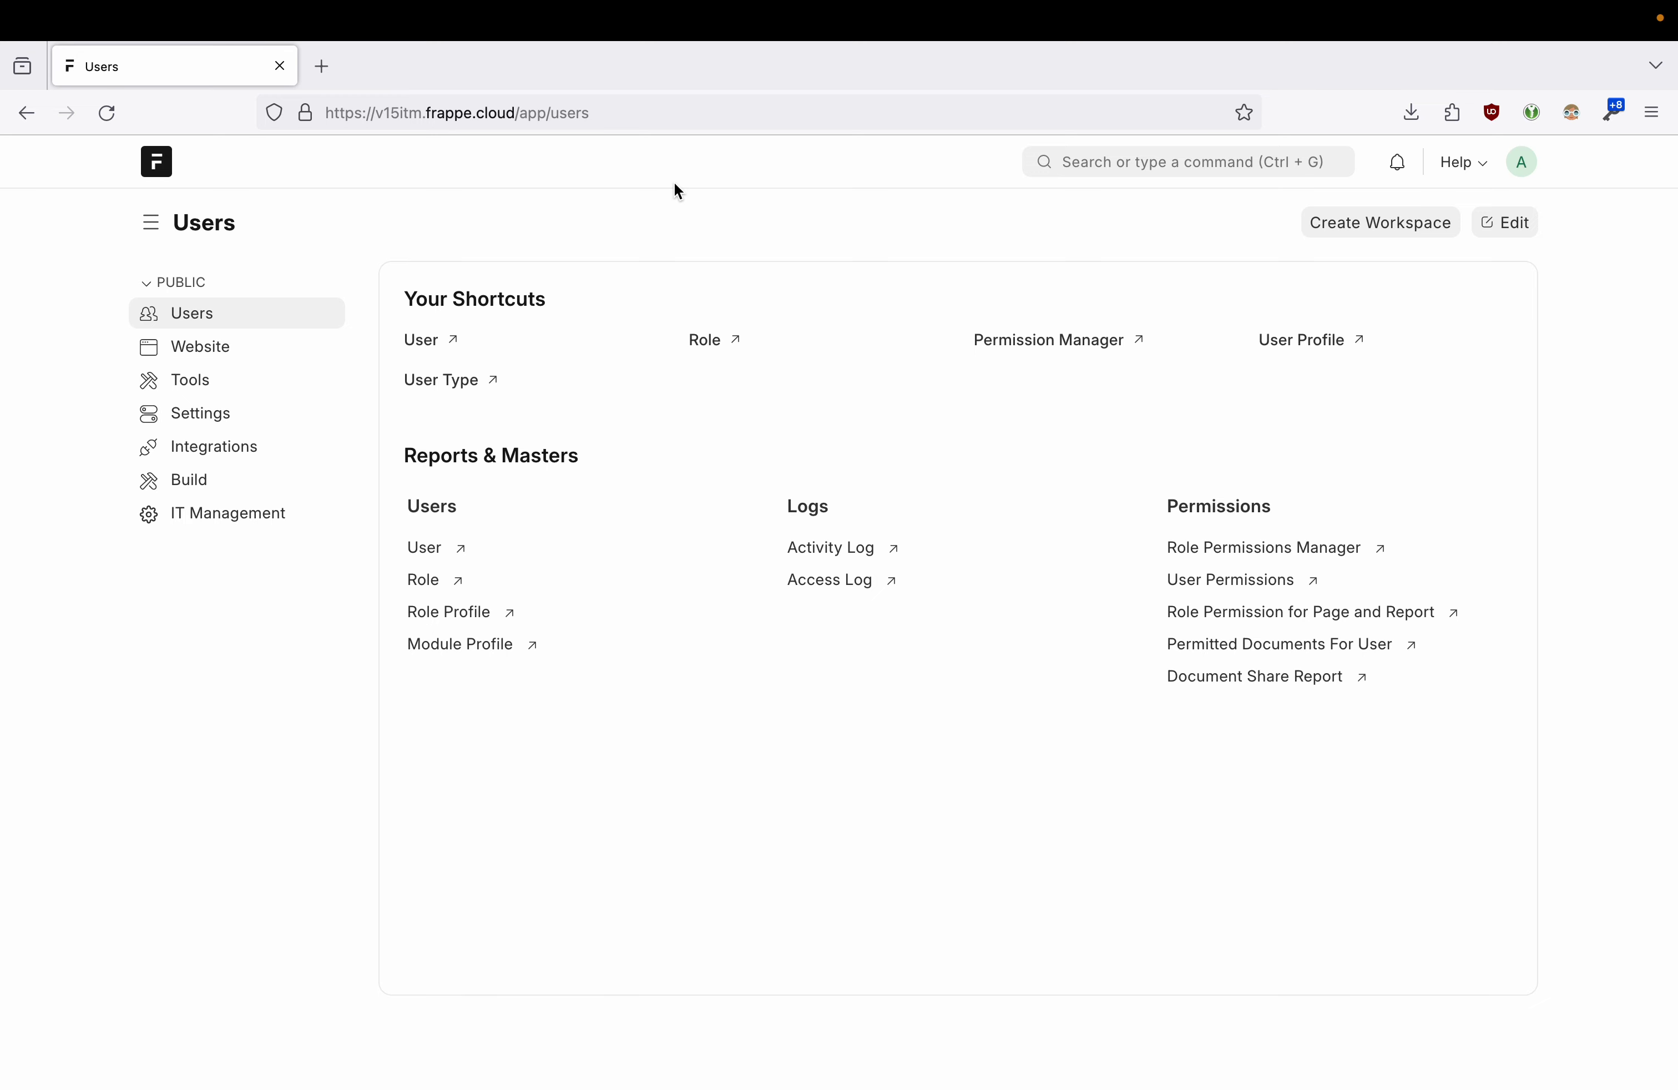
- Search for 'doctype' and open the DocType List of 307 document types
click(1522, 170)
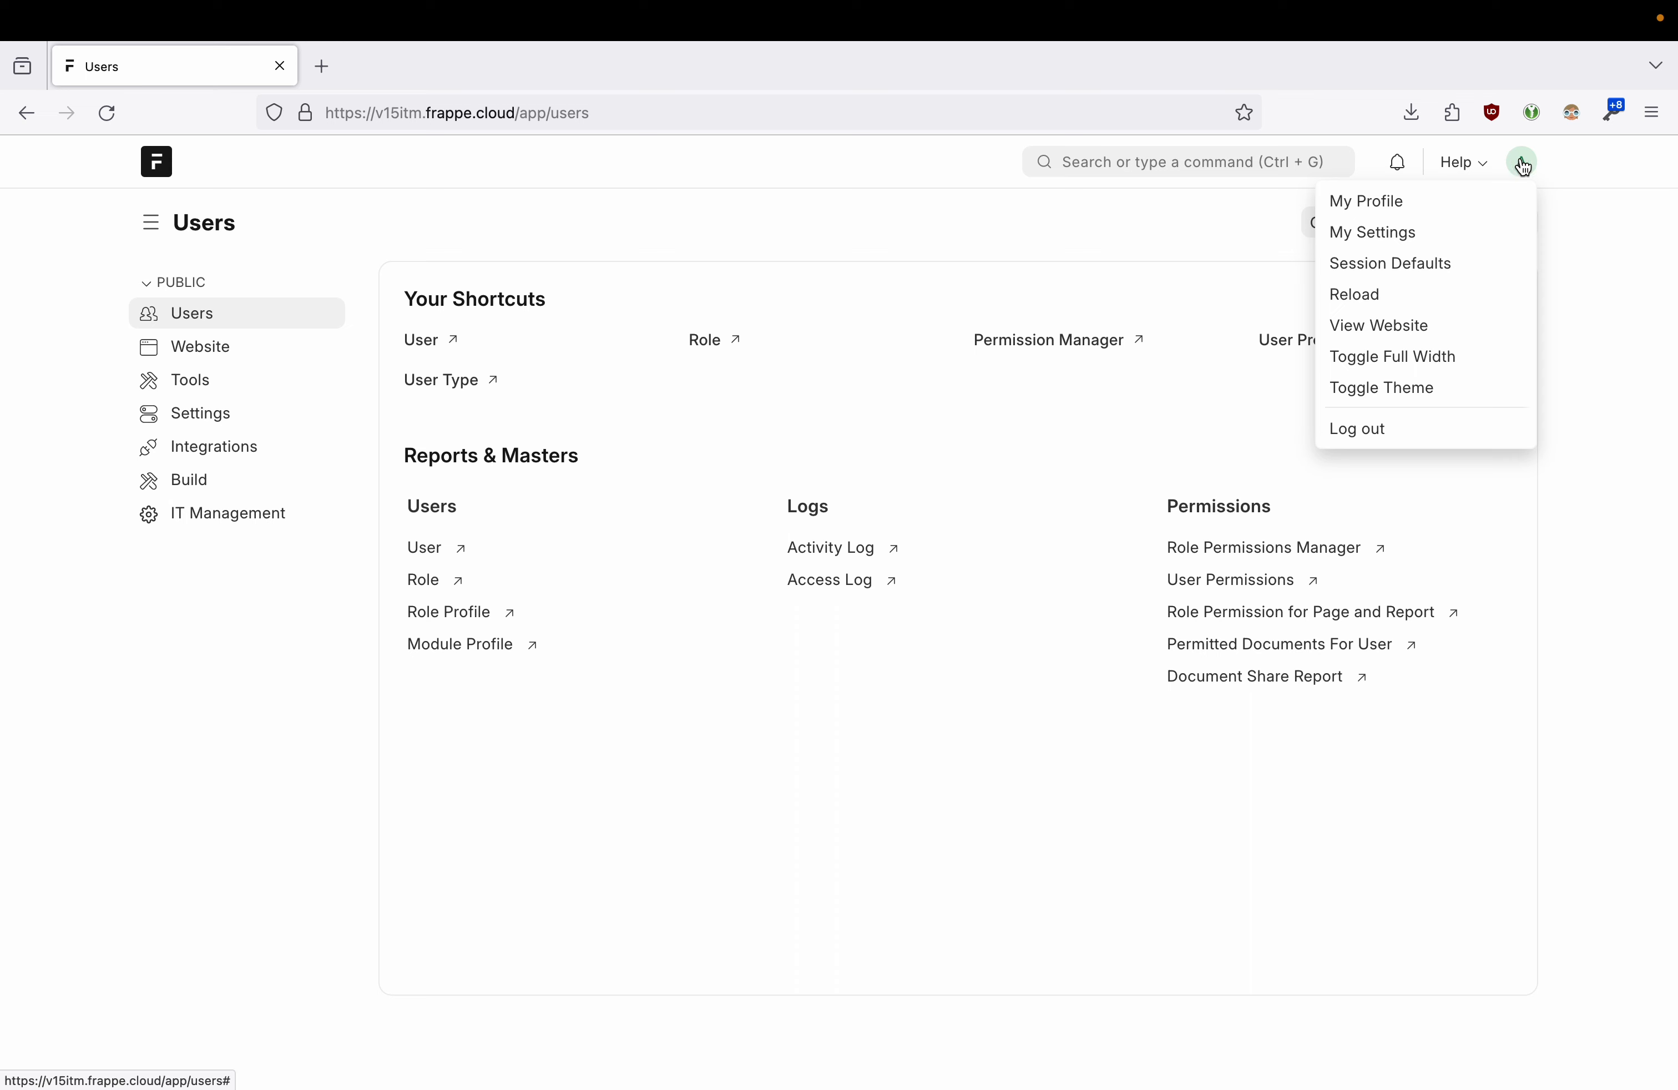
click(1523, 167)
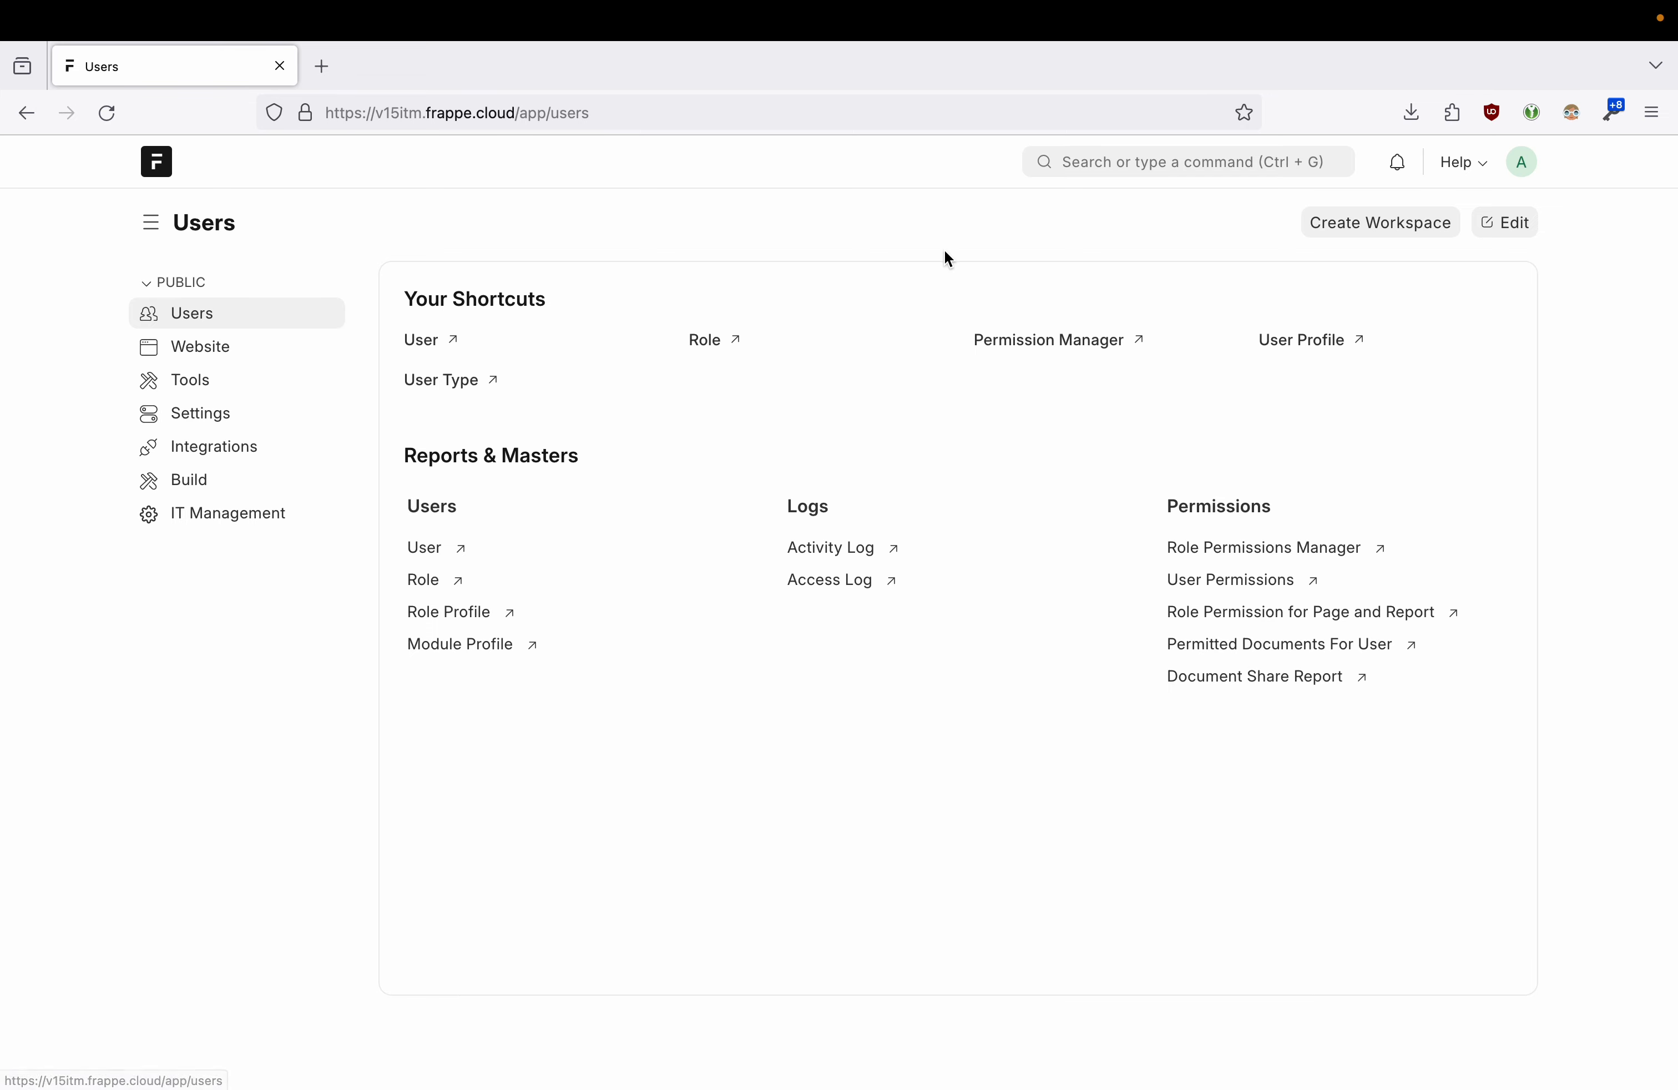
click(1151, 164)
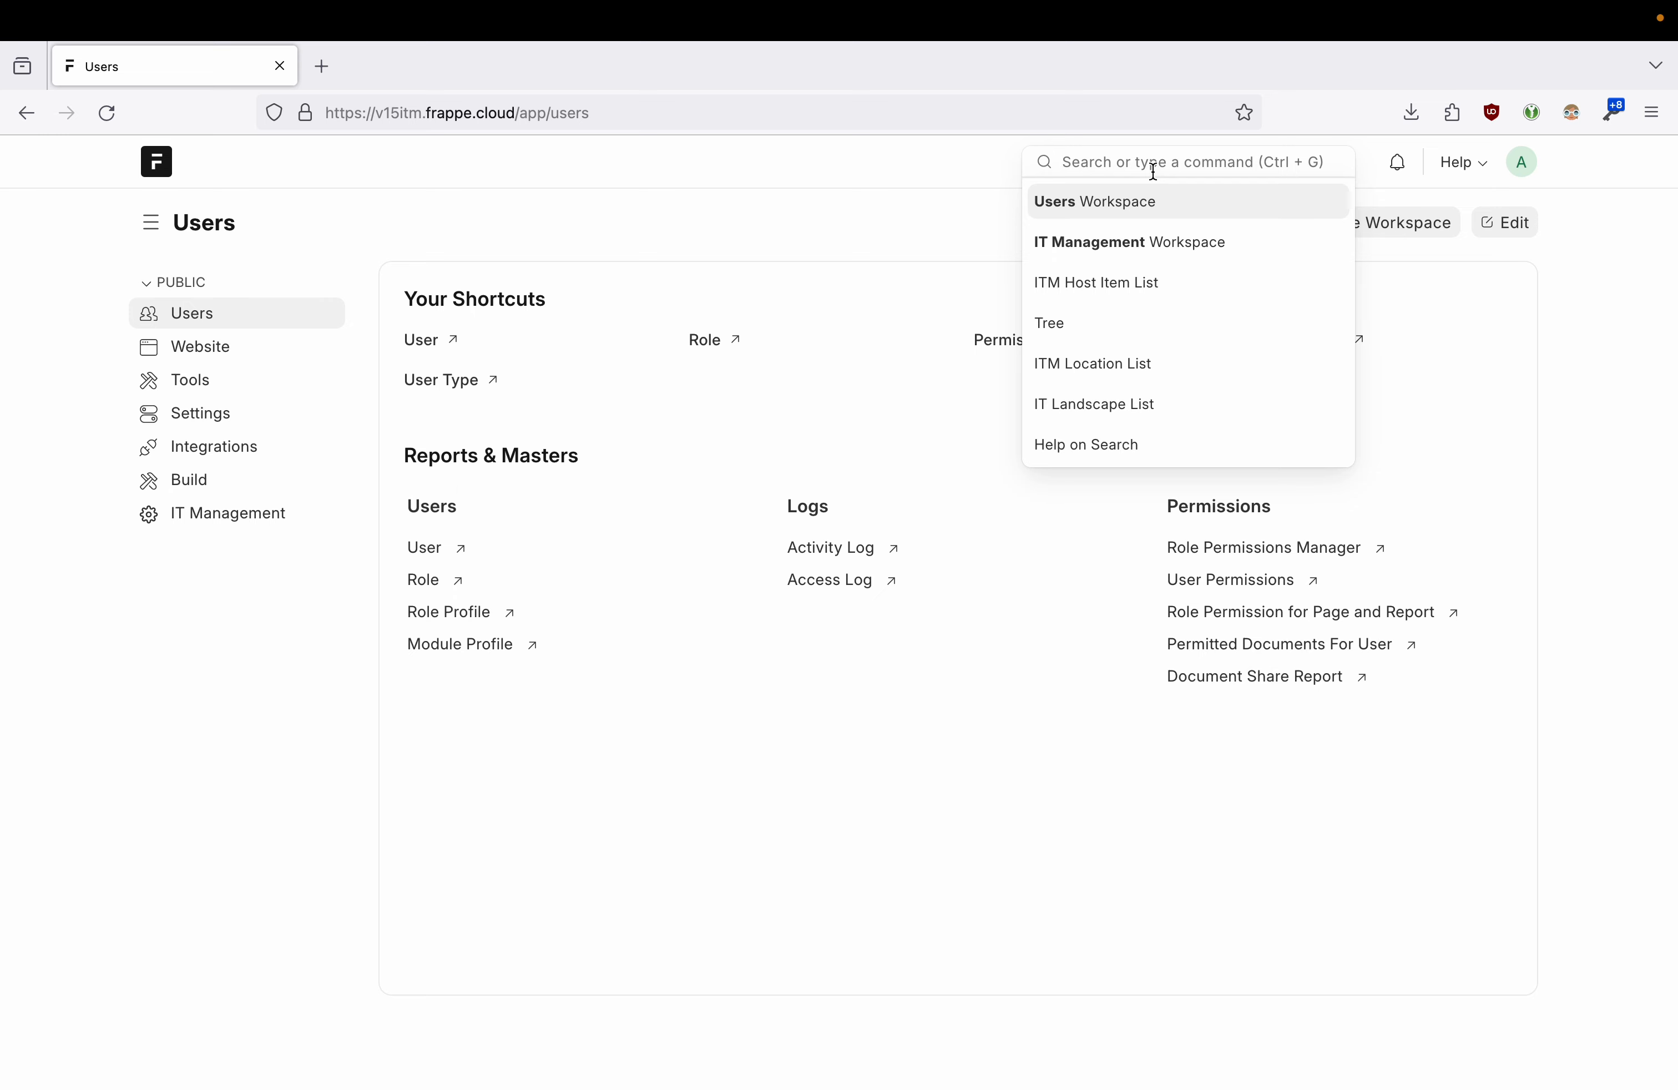
text(docty)
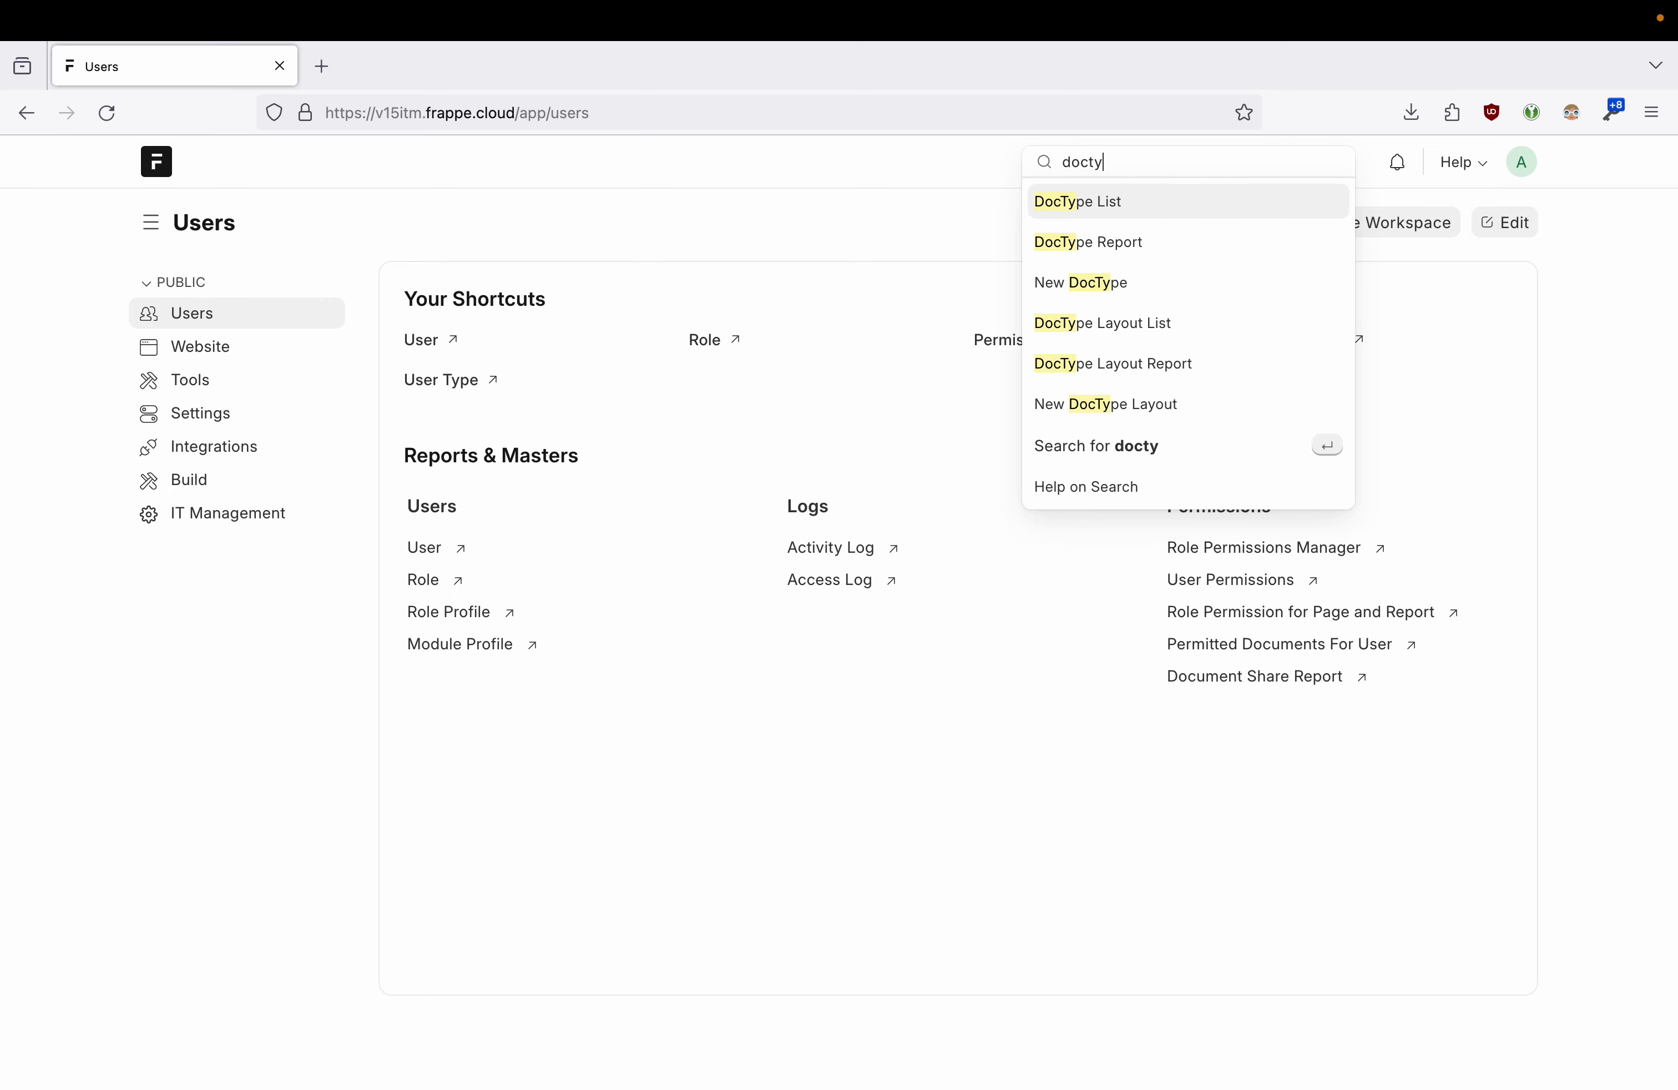
text(pe)
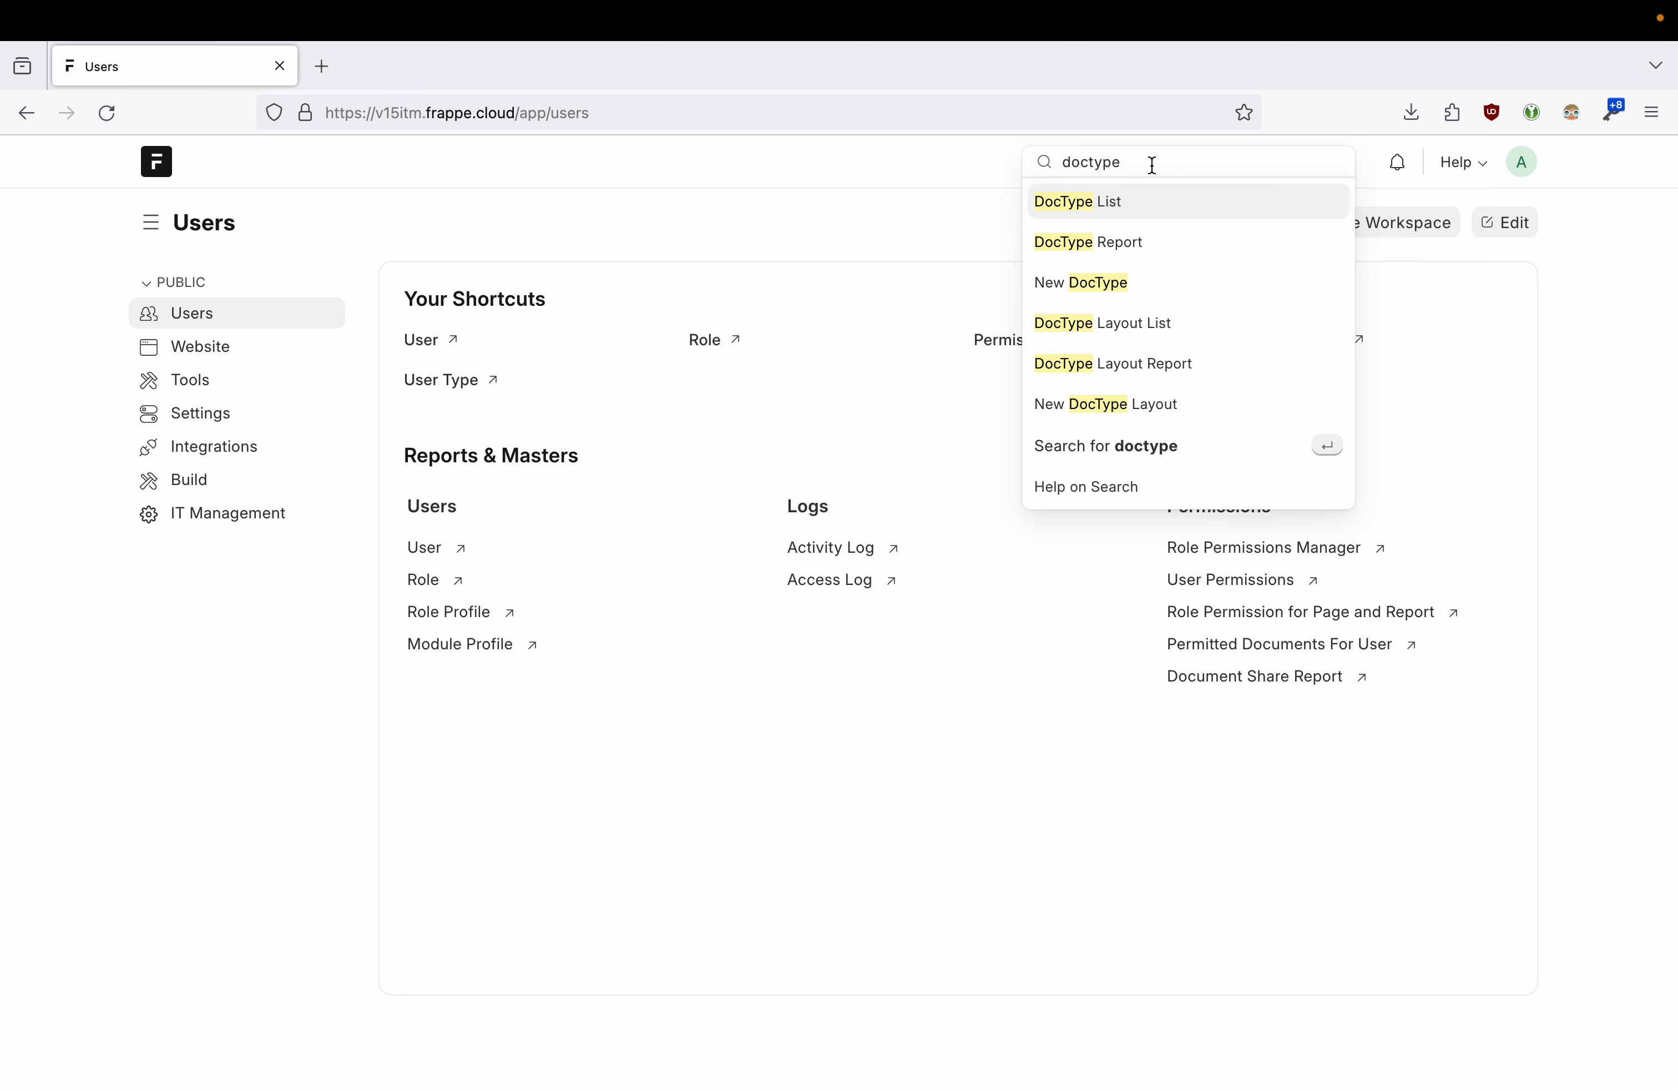
click(1138, 213)
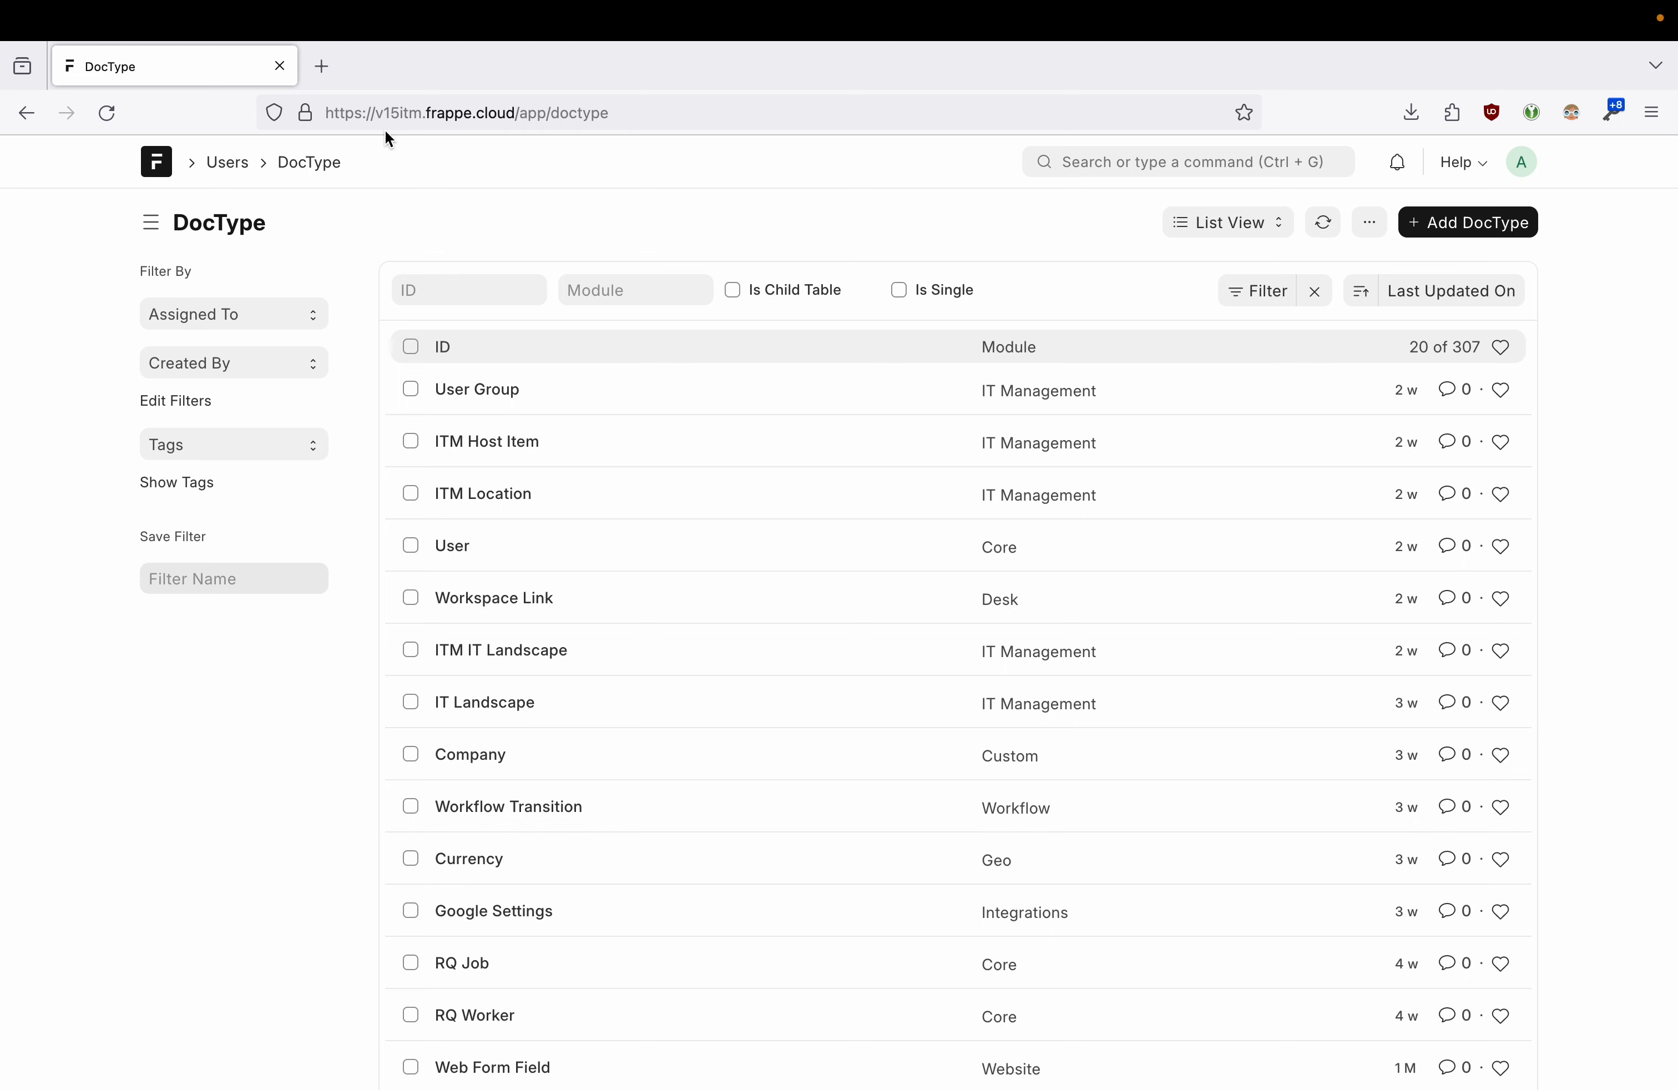
- Browse the list's view options and filter field choices without changing anything
click(1256, 223)
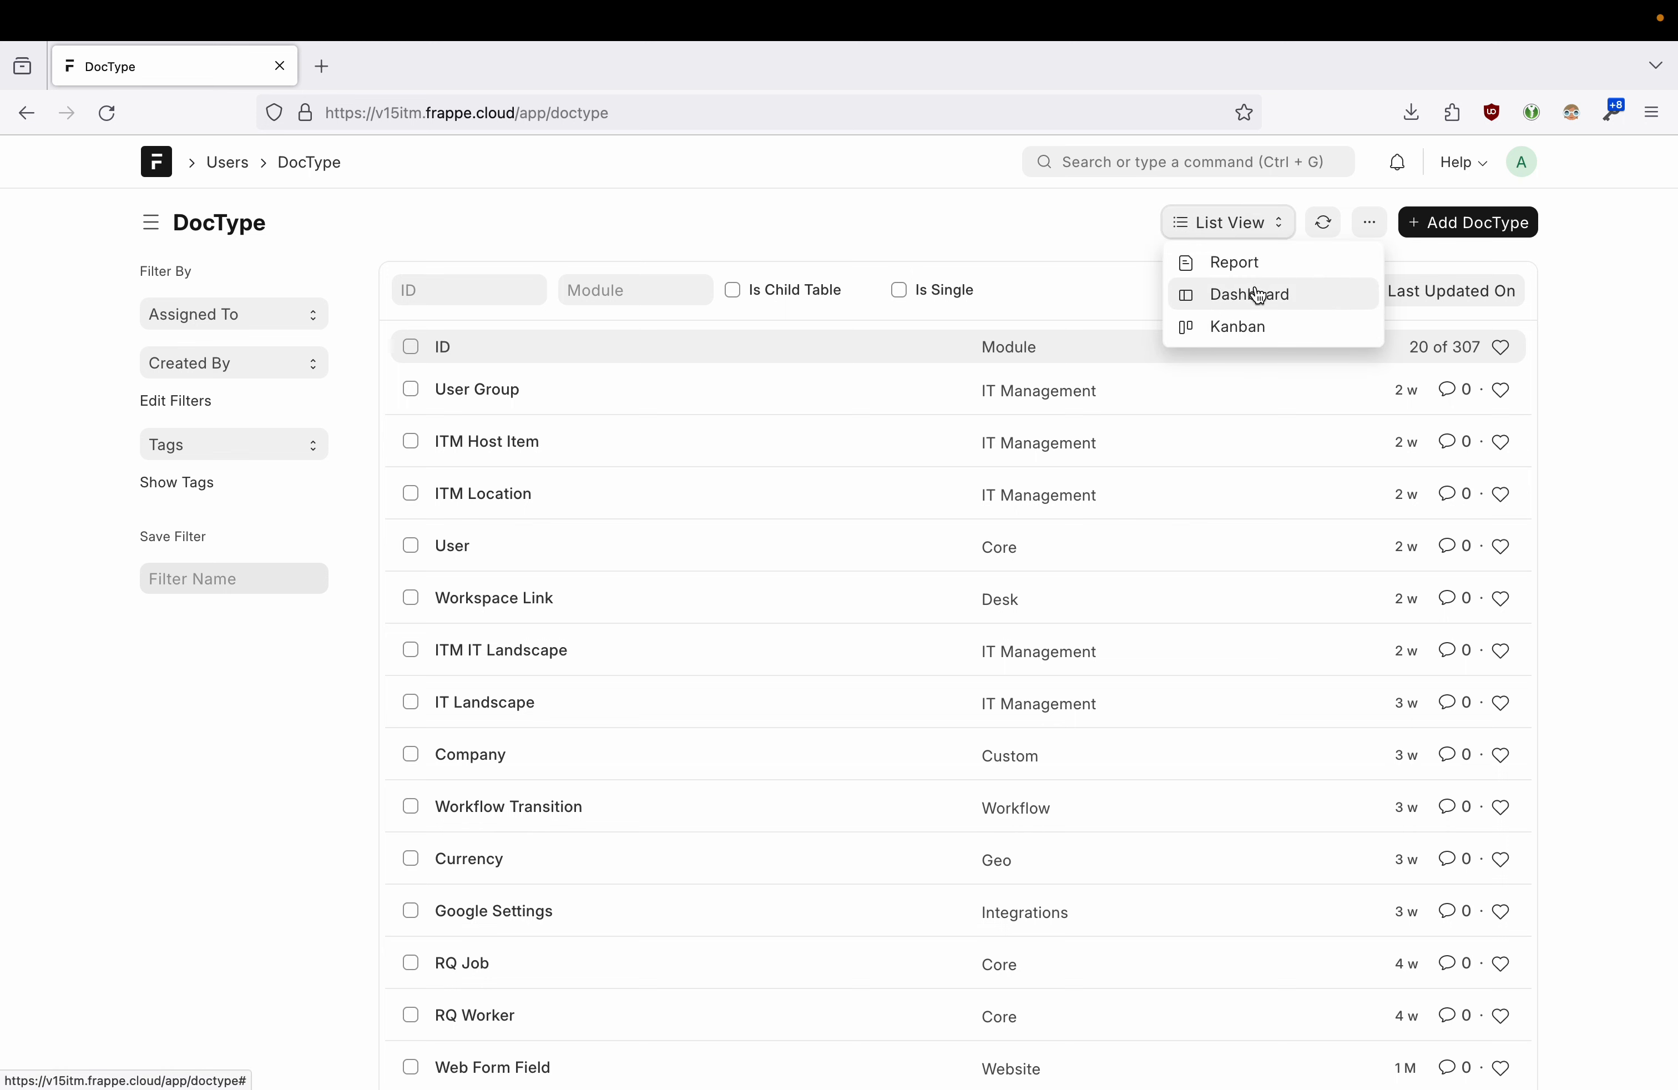
click(1281, 232)
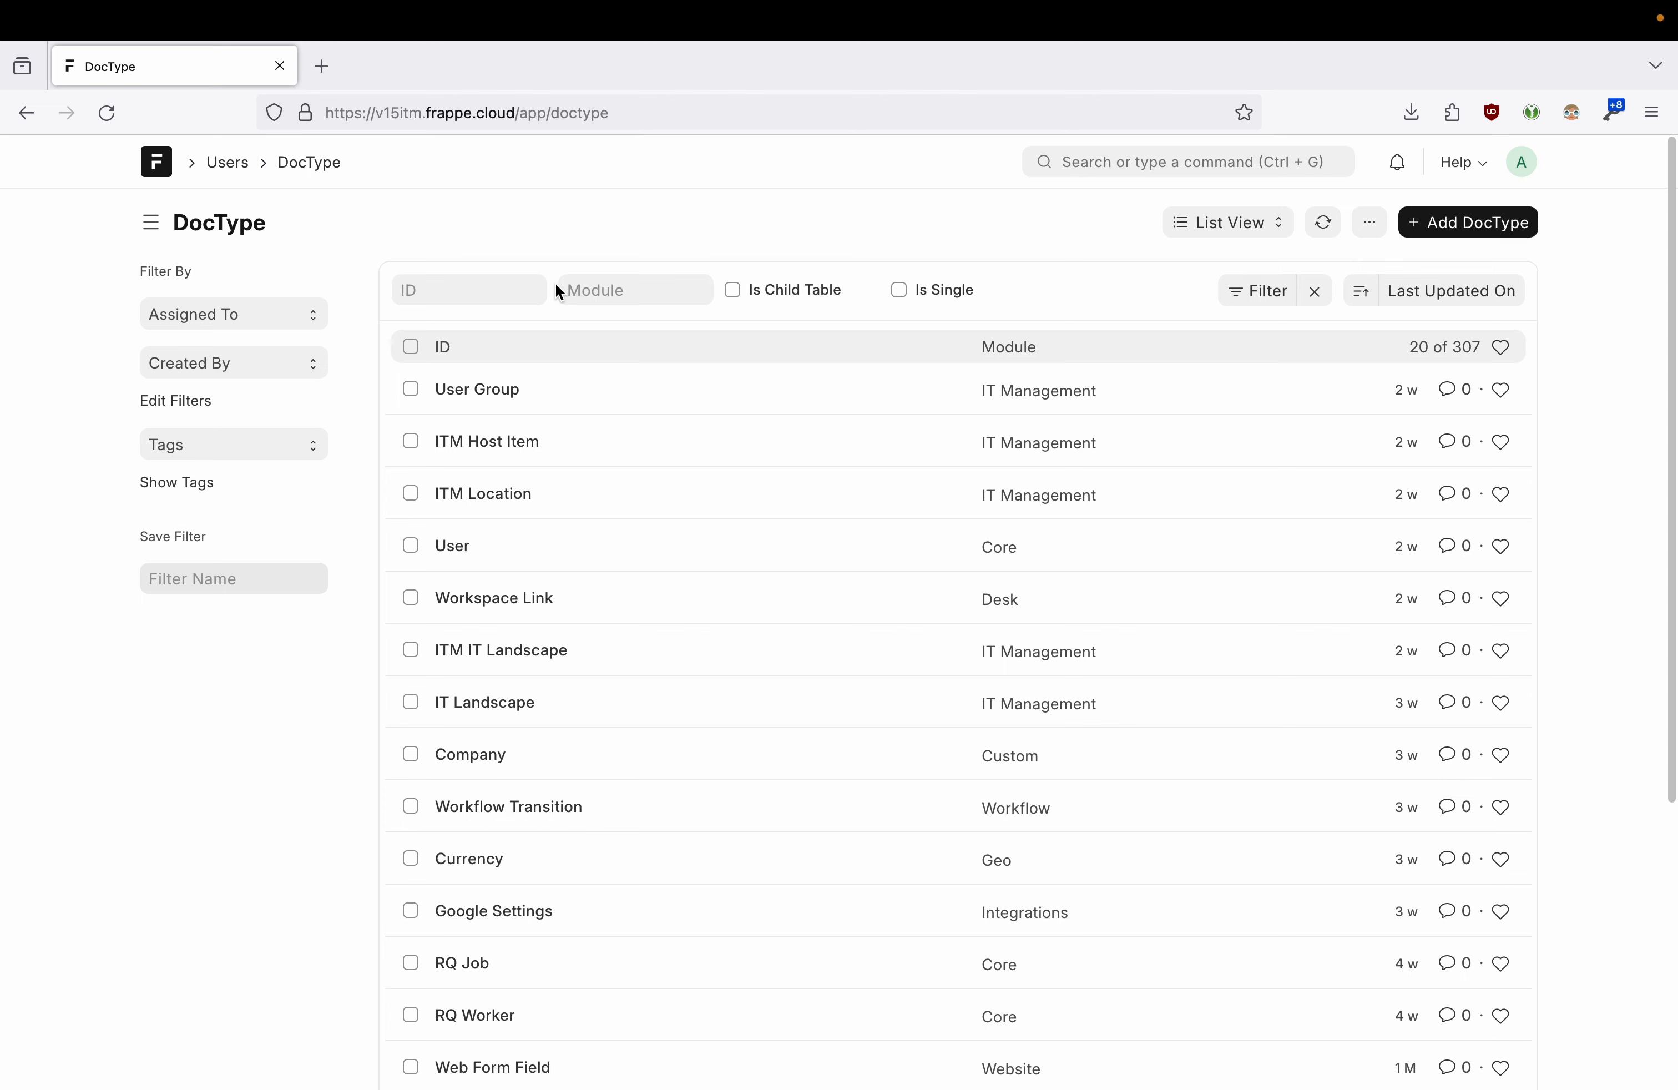
click(1248, 291)
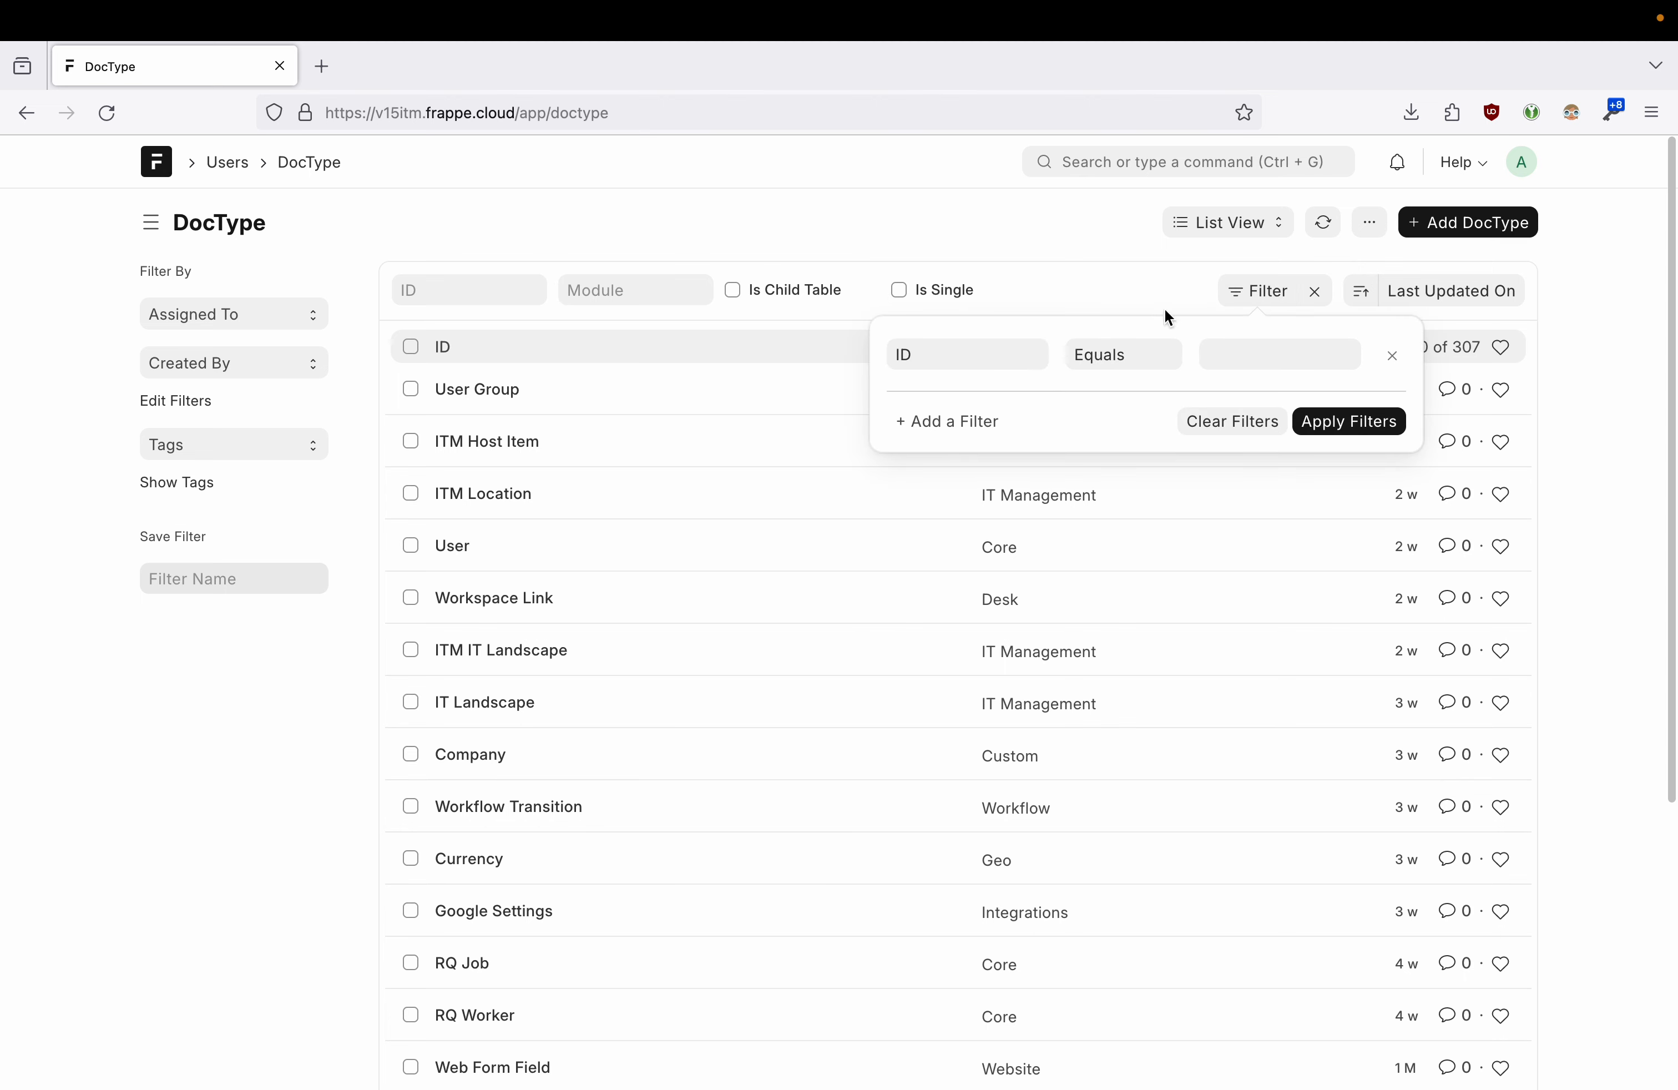
click(985, 354)
click(985, 354)
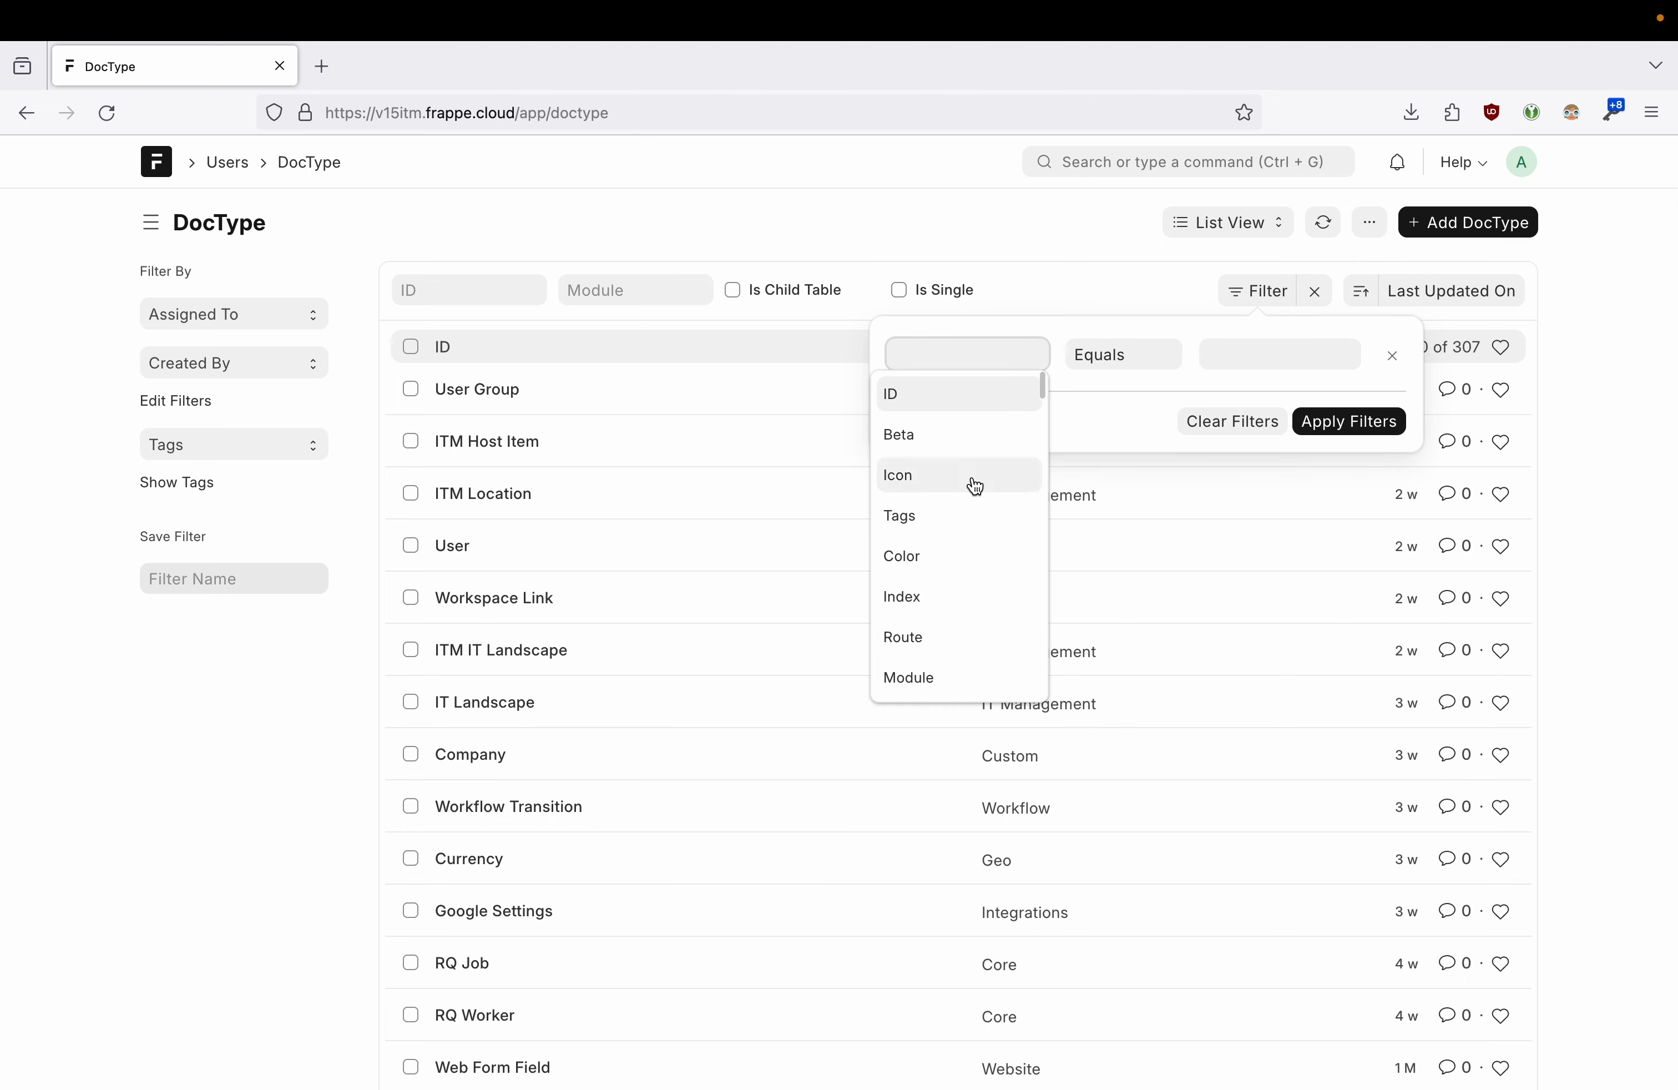
scroll(975, 487, down, 3)
scroll(975, 486, down, 15)
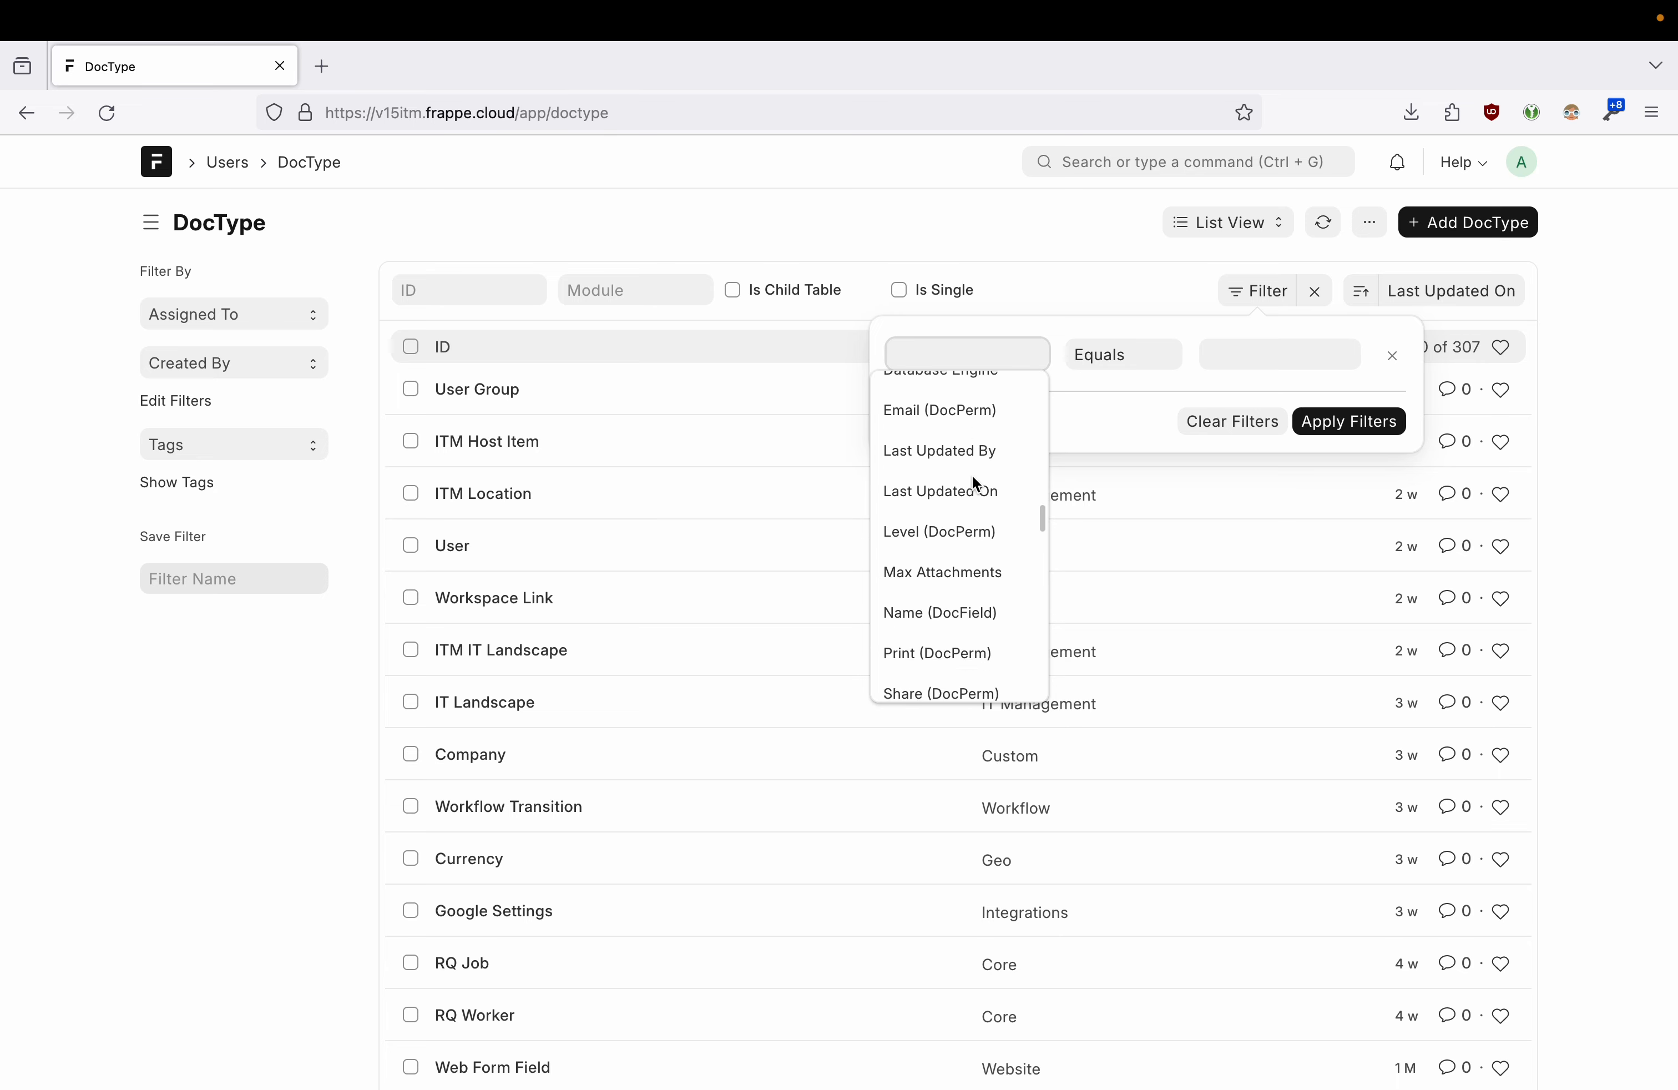
scroll(975, 486, down, 10)
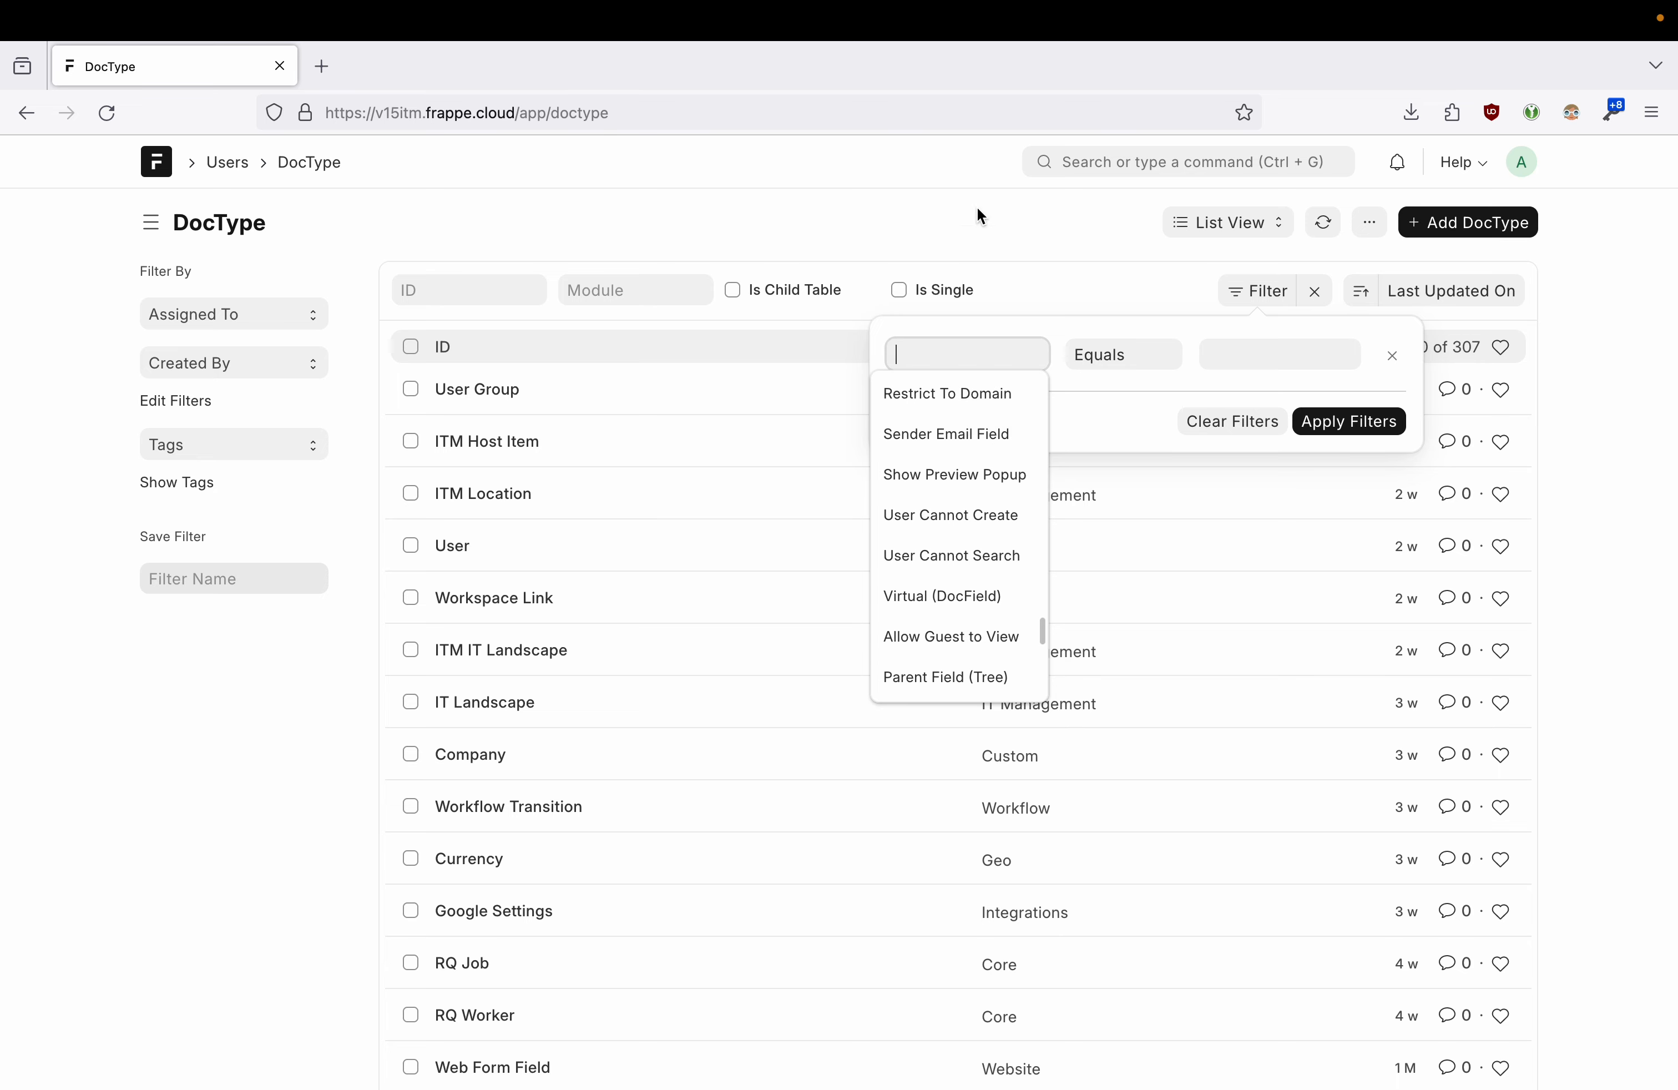
click(1034, 262)
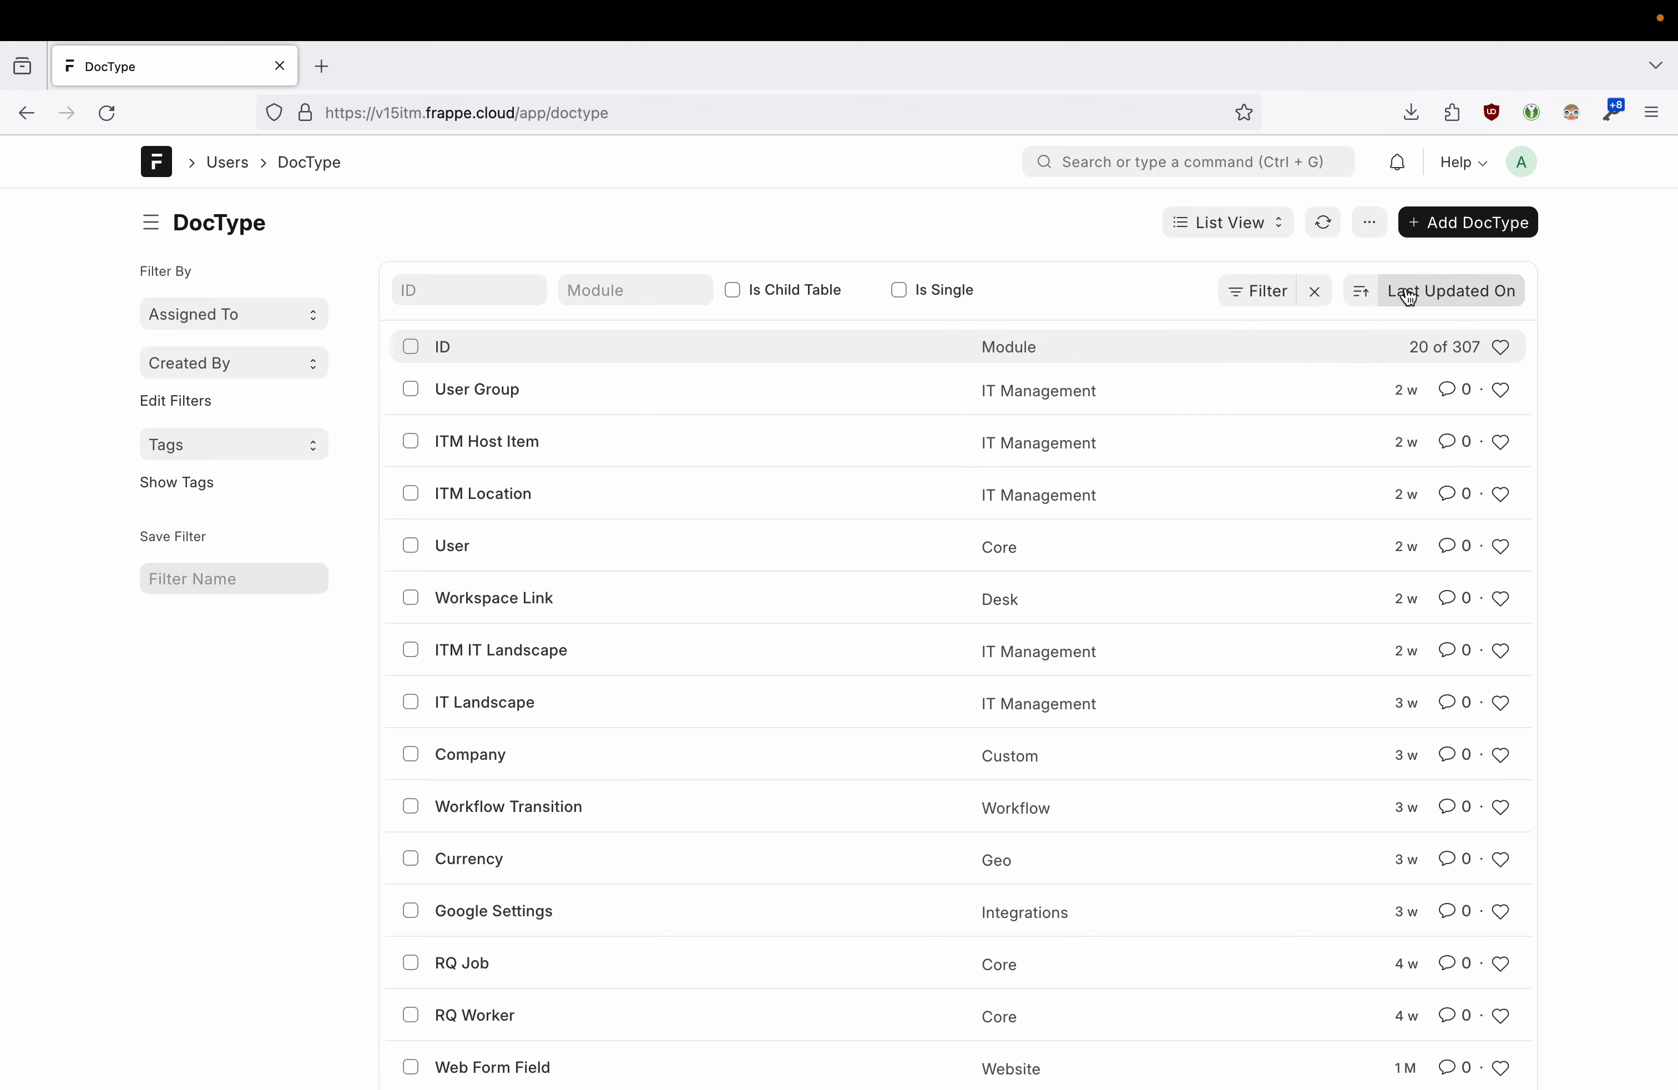
- Reverse the sort order so the oldest-updated doctypes come first
click(1362, 292)
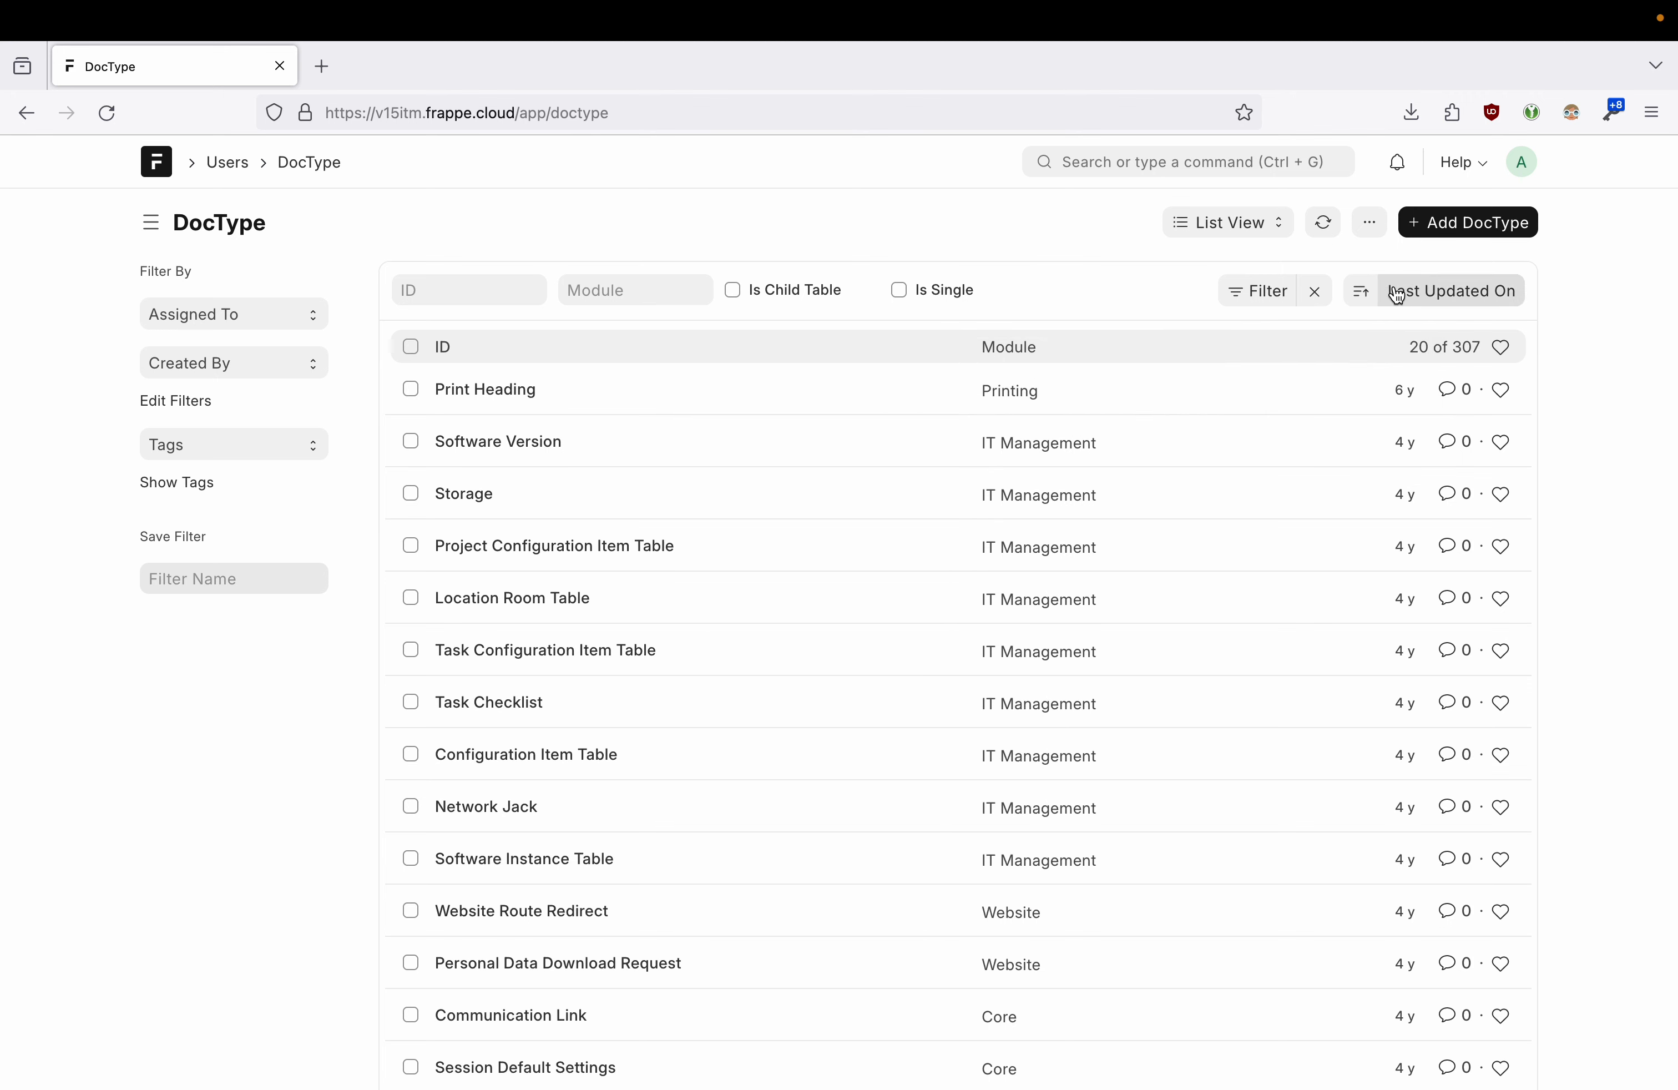
click(1460, 291)
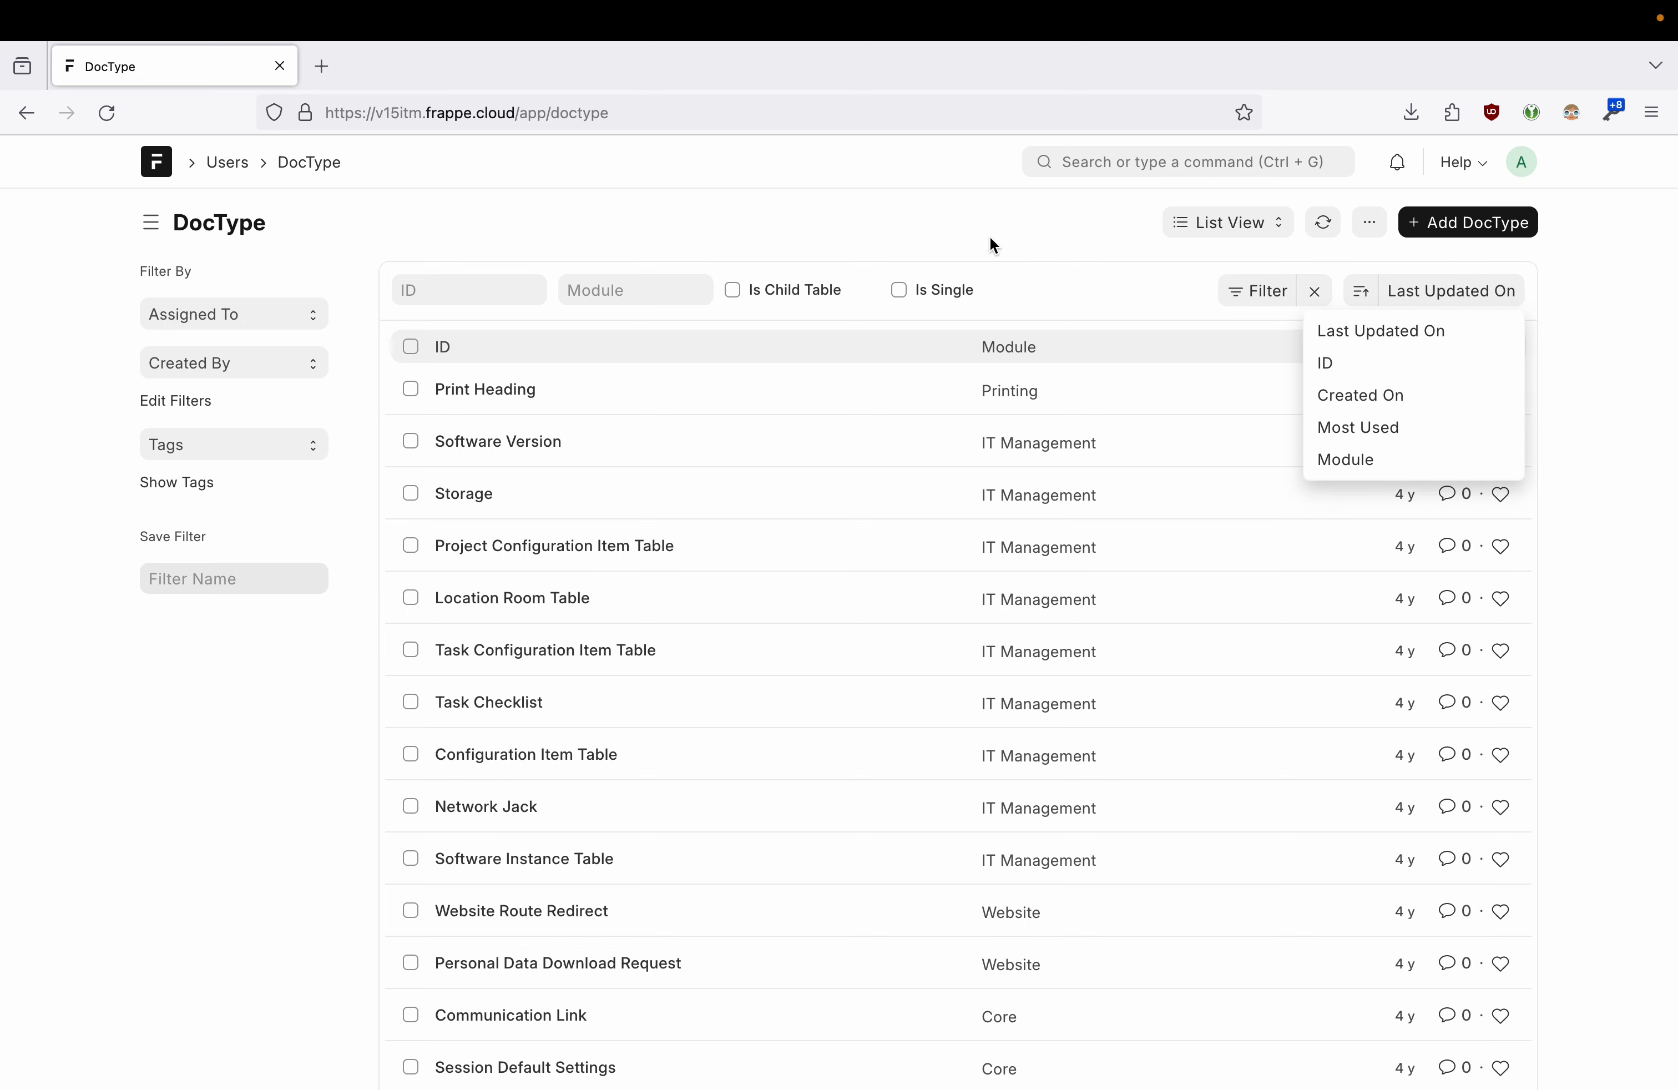
click(962, 231)
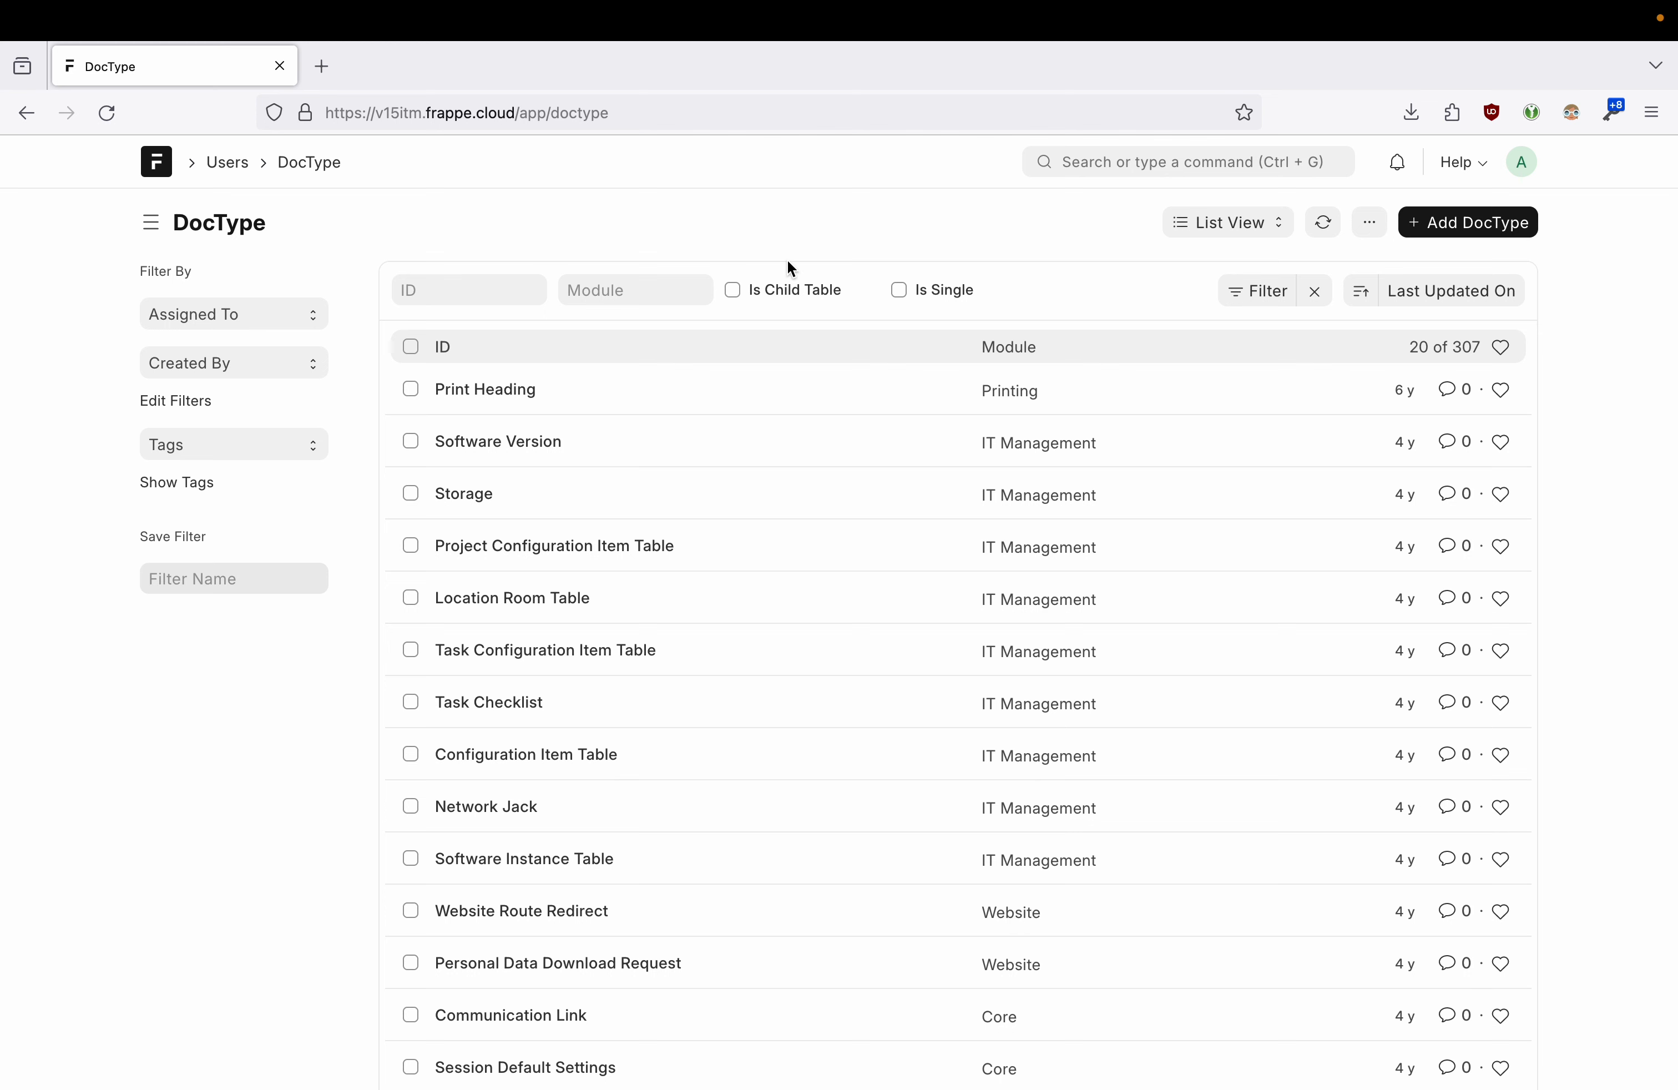
- Filter the list to IDs containing 'user', leaving 17 doctypes
click(482, 300)
text(user)
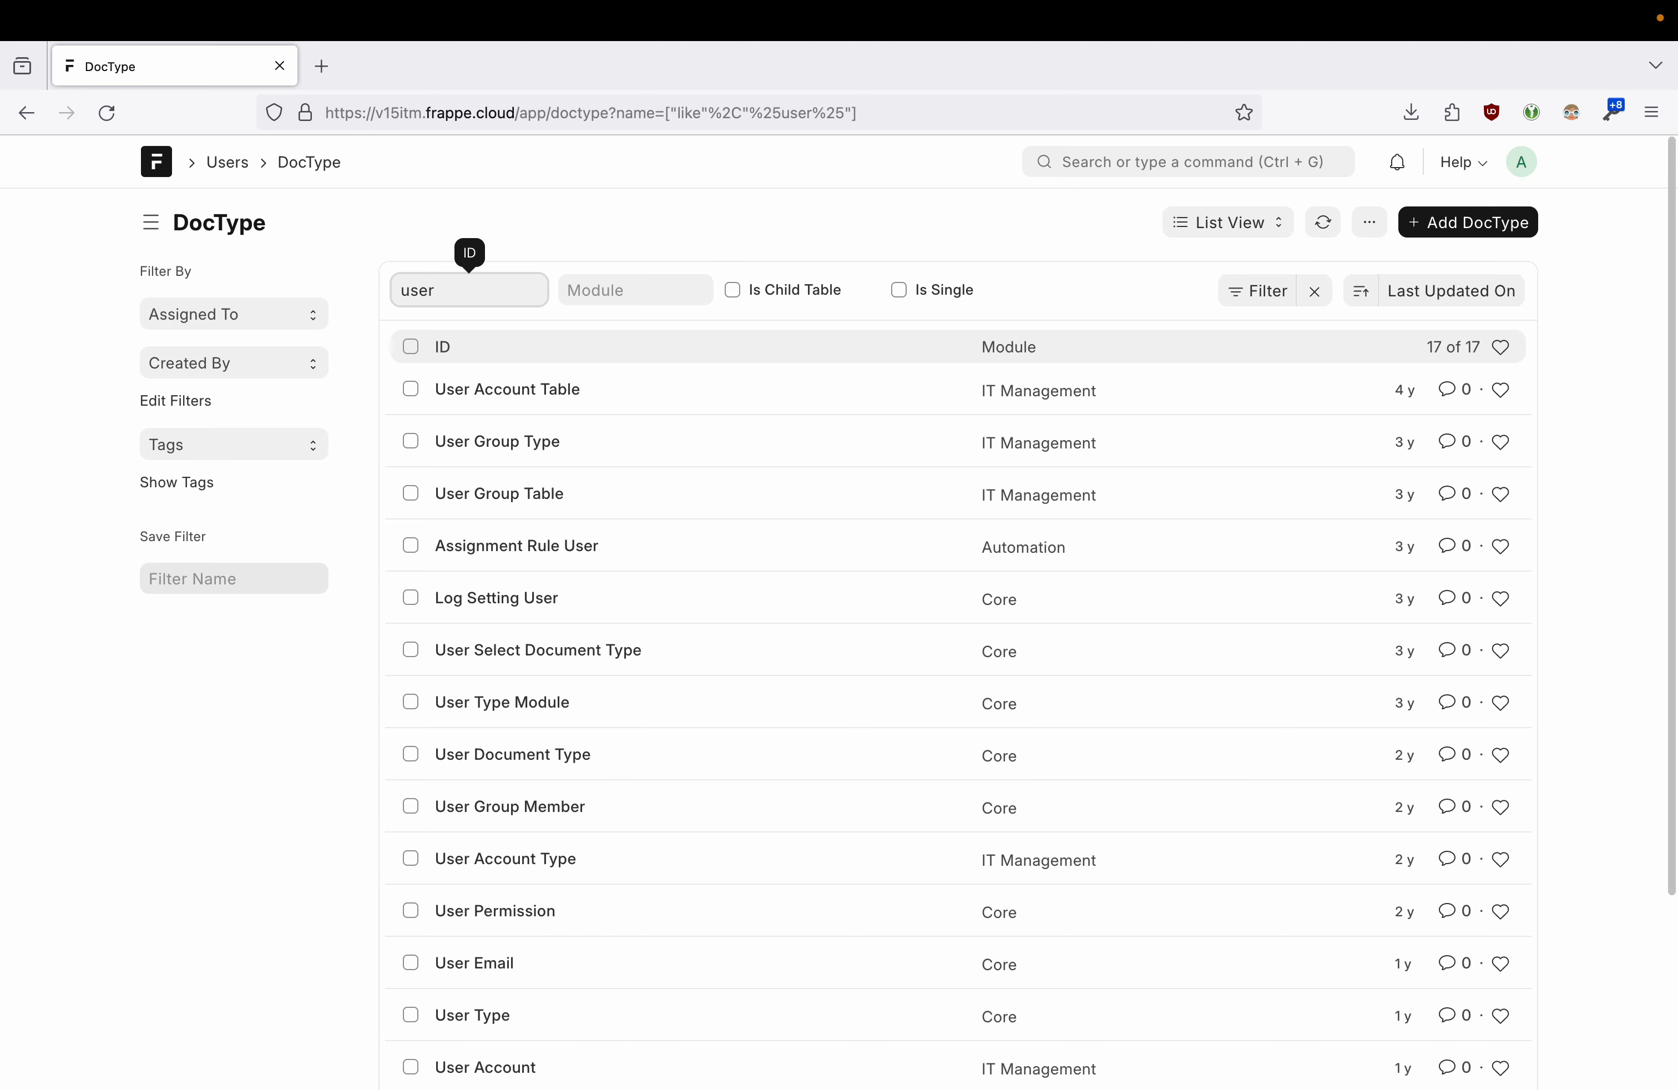
click(531, 229)
scroll(536, 557, down, 3)
scroll(509, 701, up, 1)
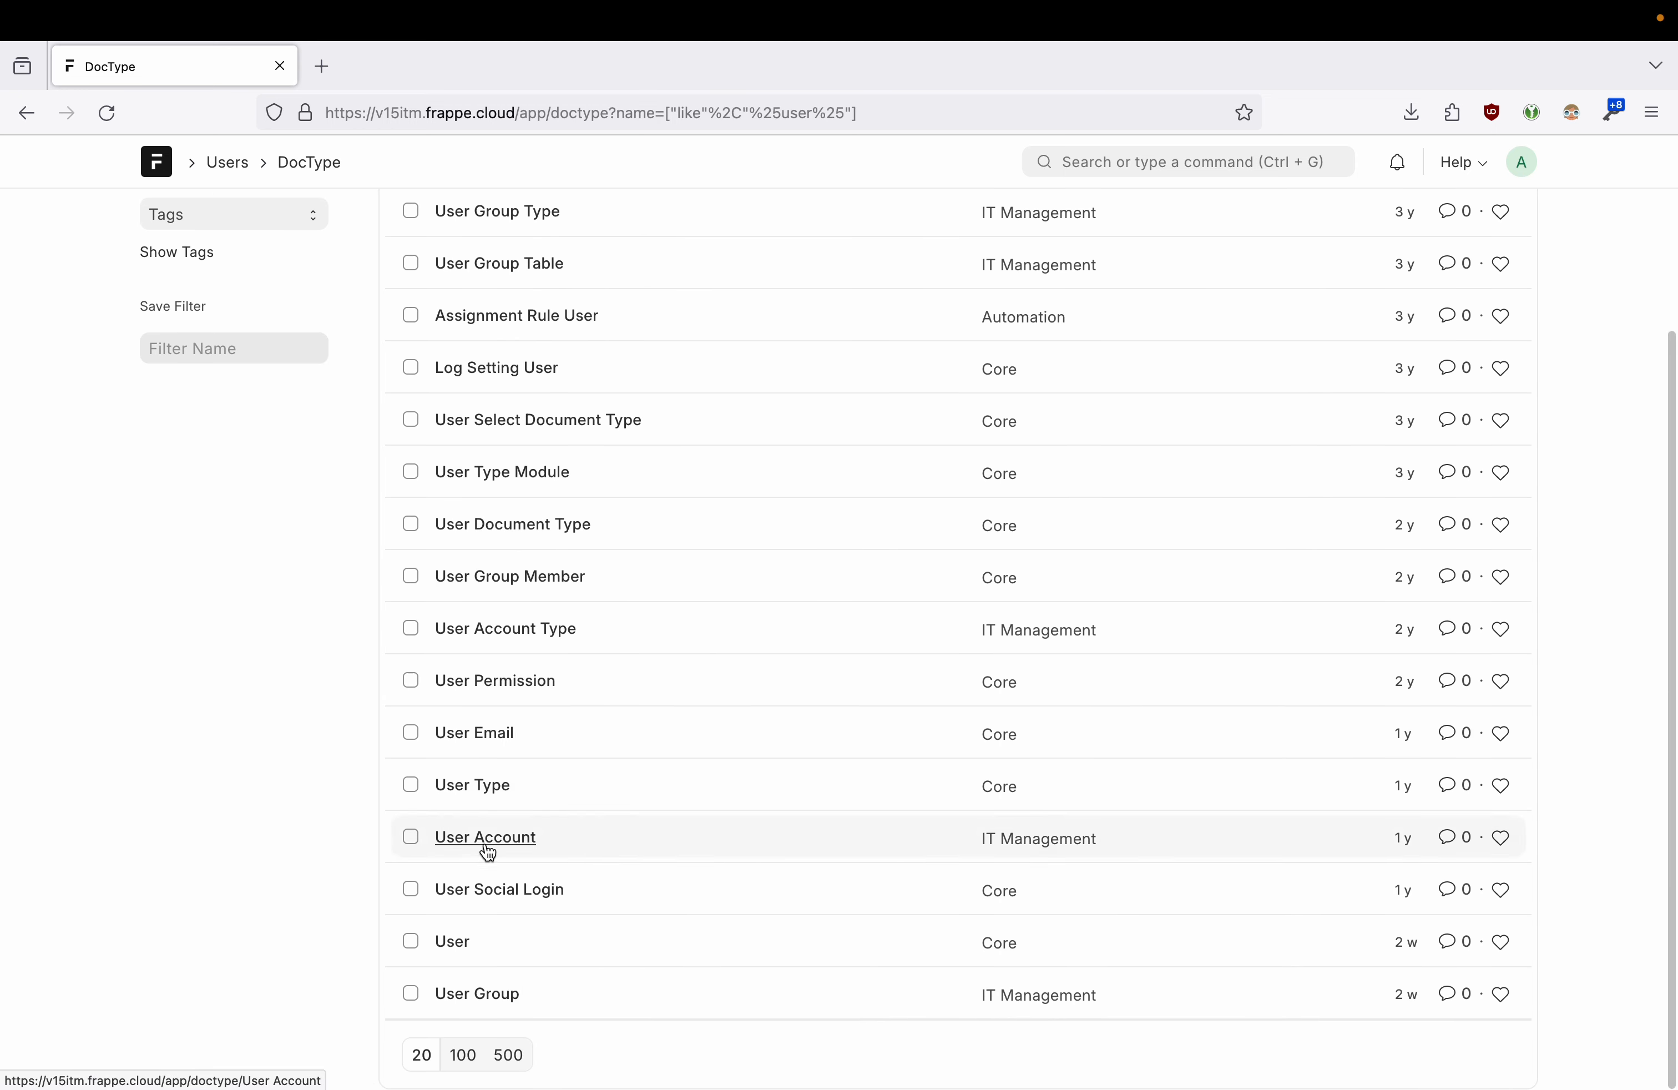
- Open the User DocType, go to its User List in a new tab, and open the third user
click(454, 943)
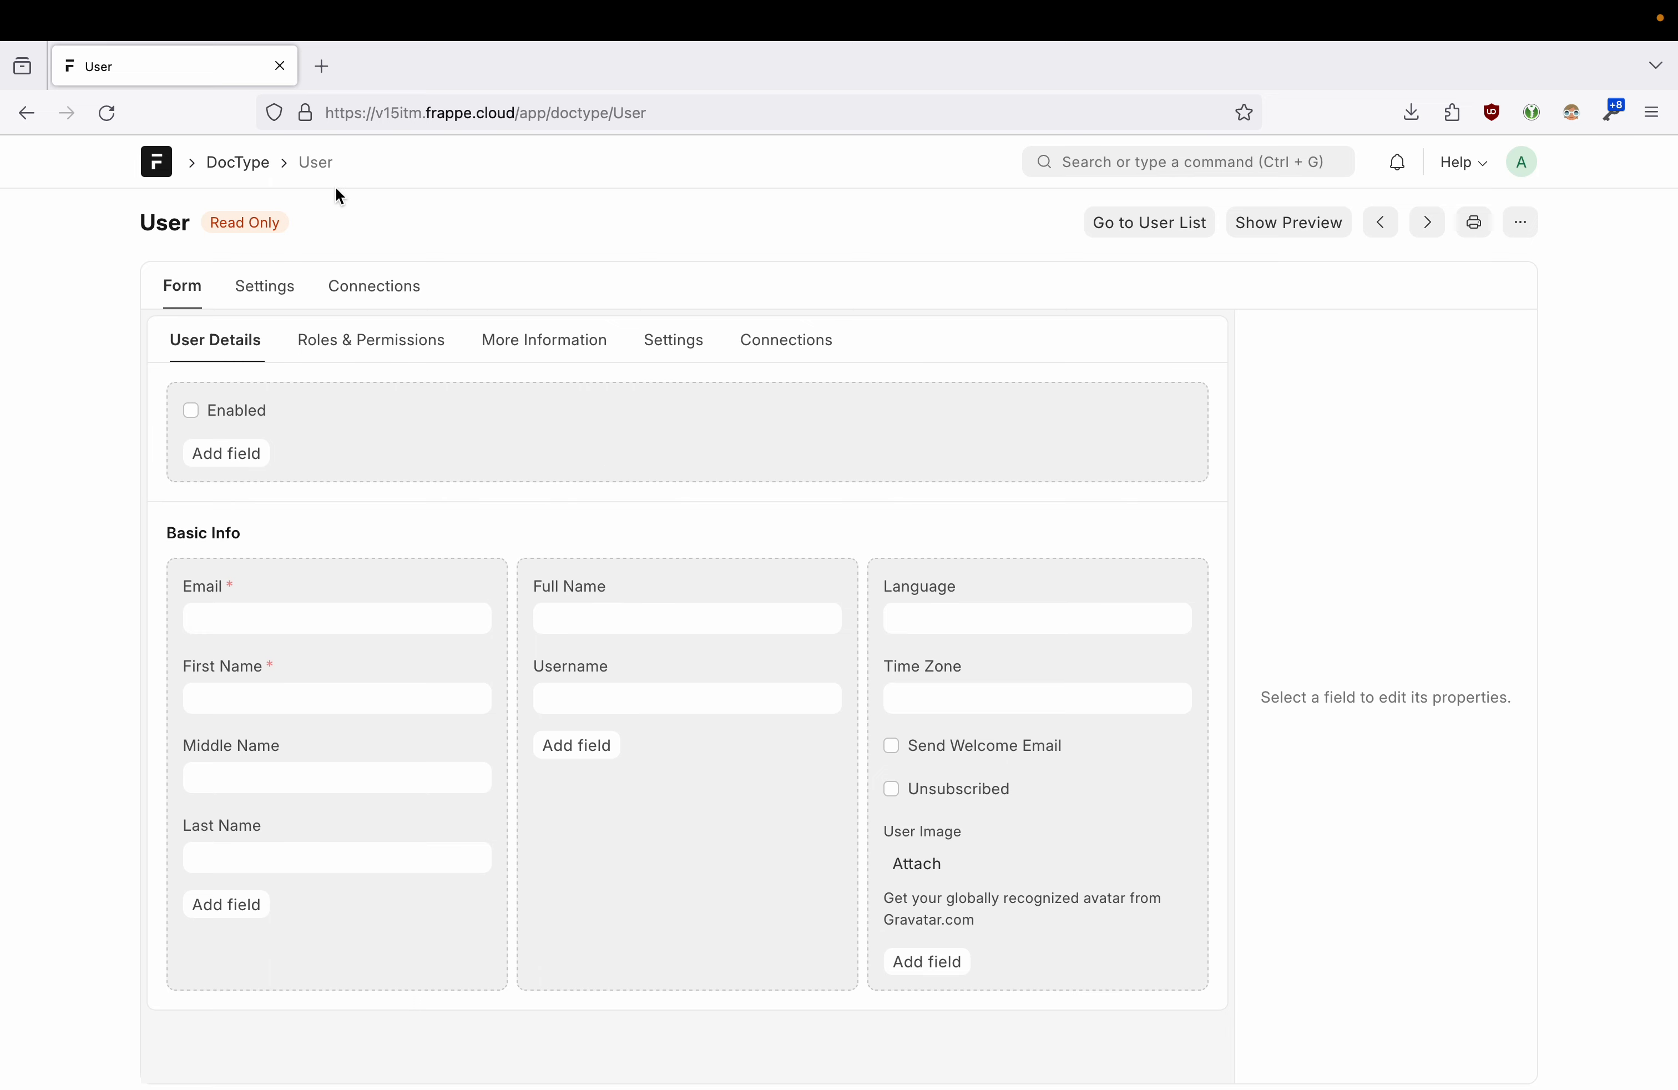
click(1148, 223)
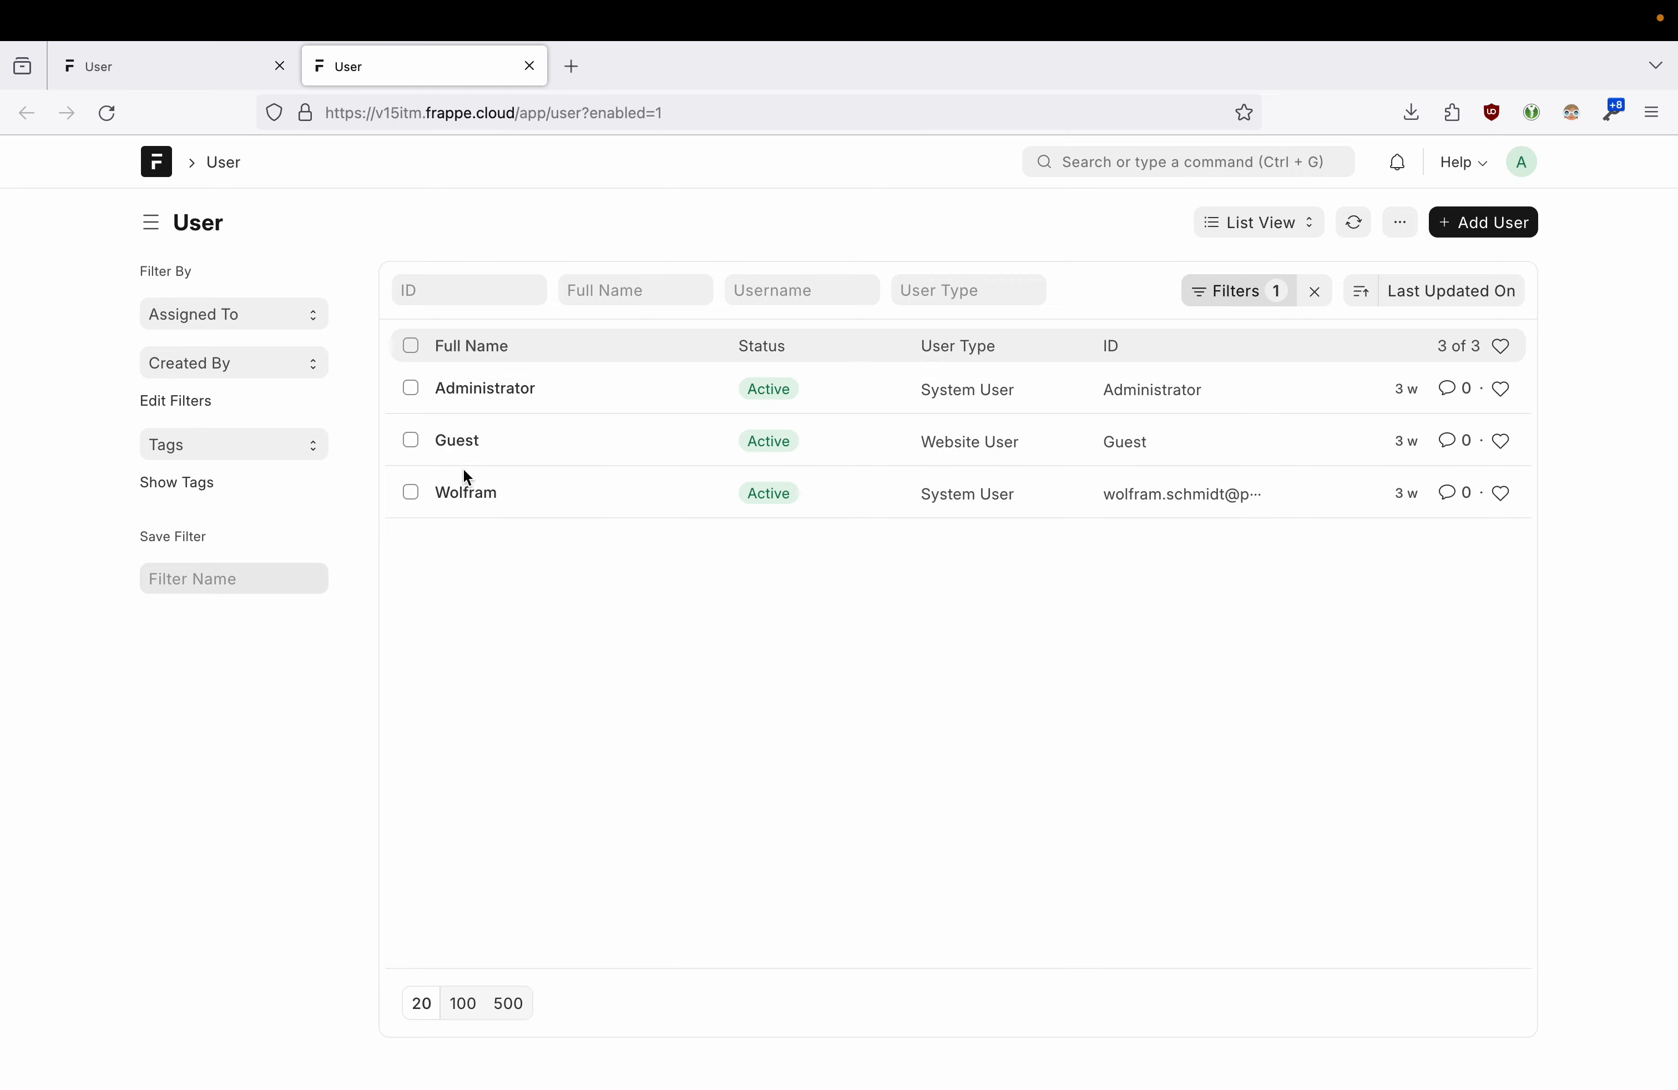
click(462, 498)
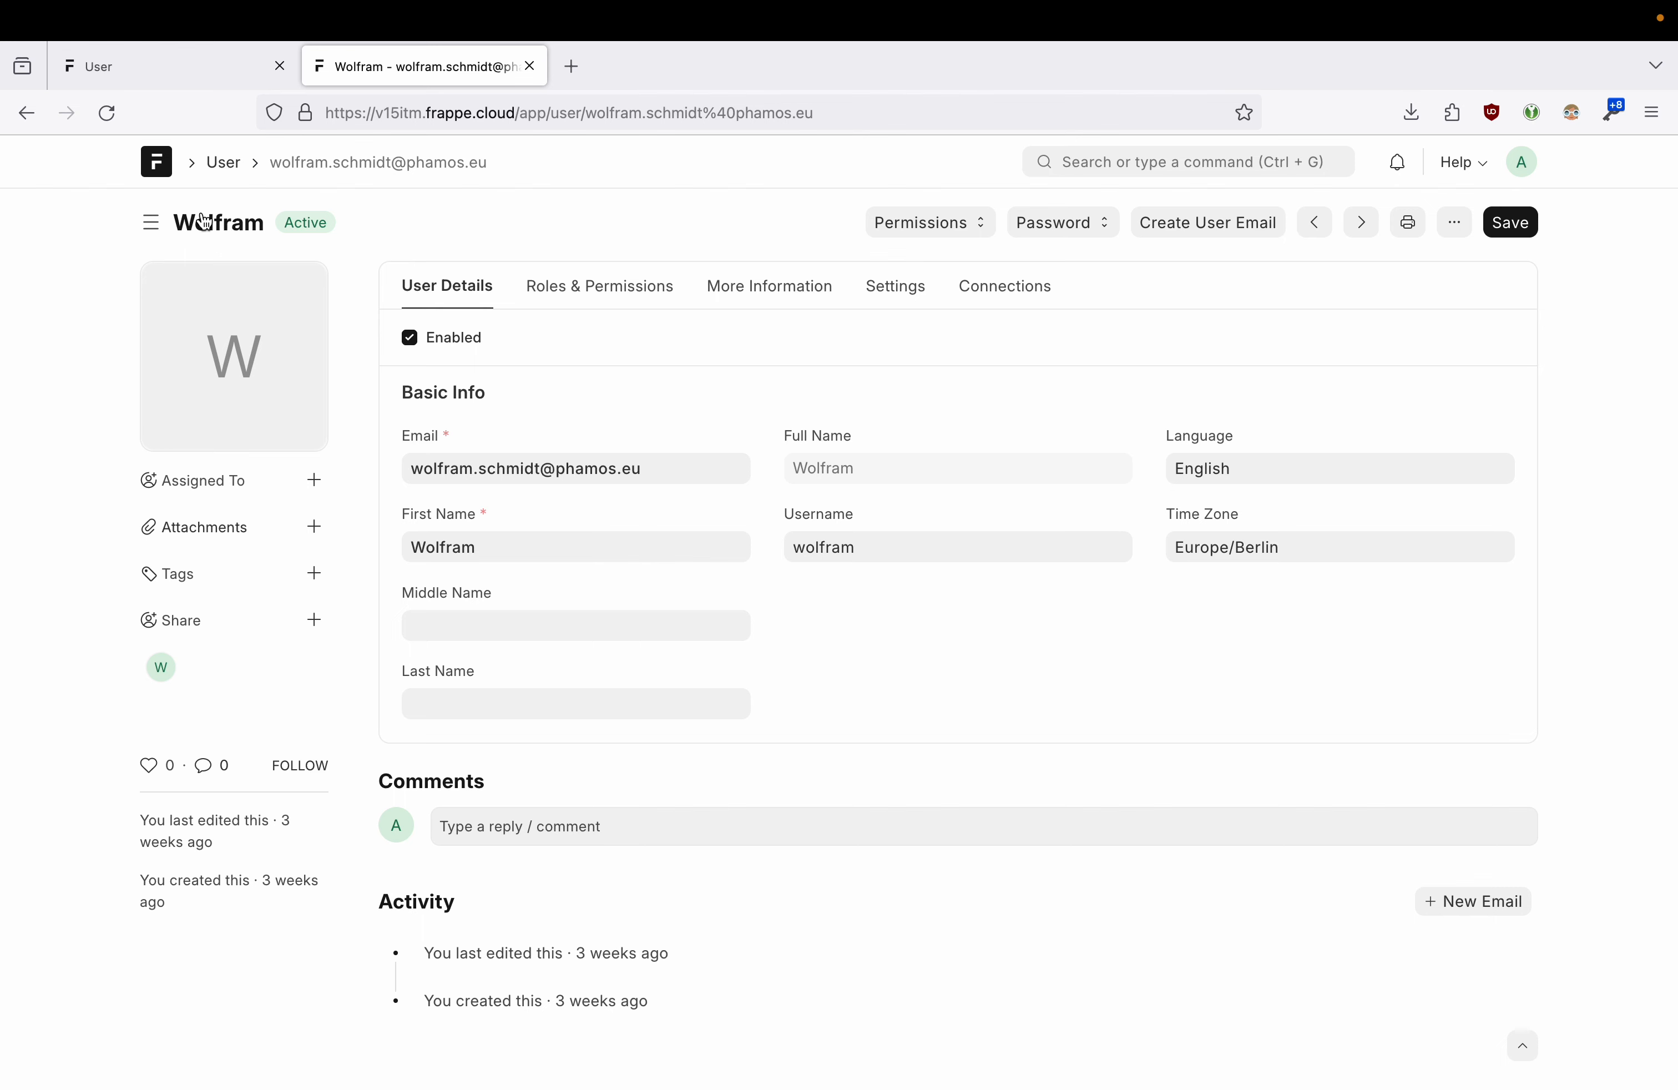
- Look at the profile picture options and the Assigned To dialog, cancelling both
mouse_move(240, 327)
click(247, 368)
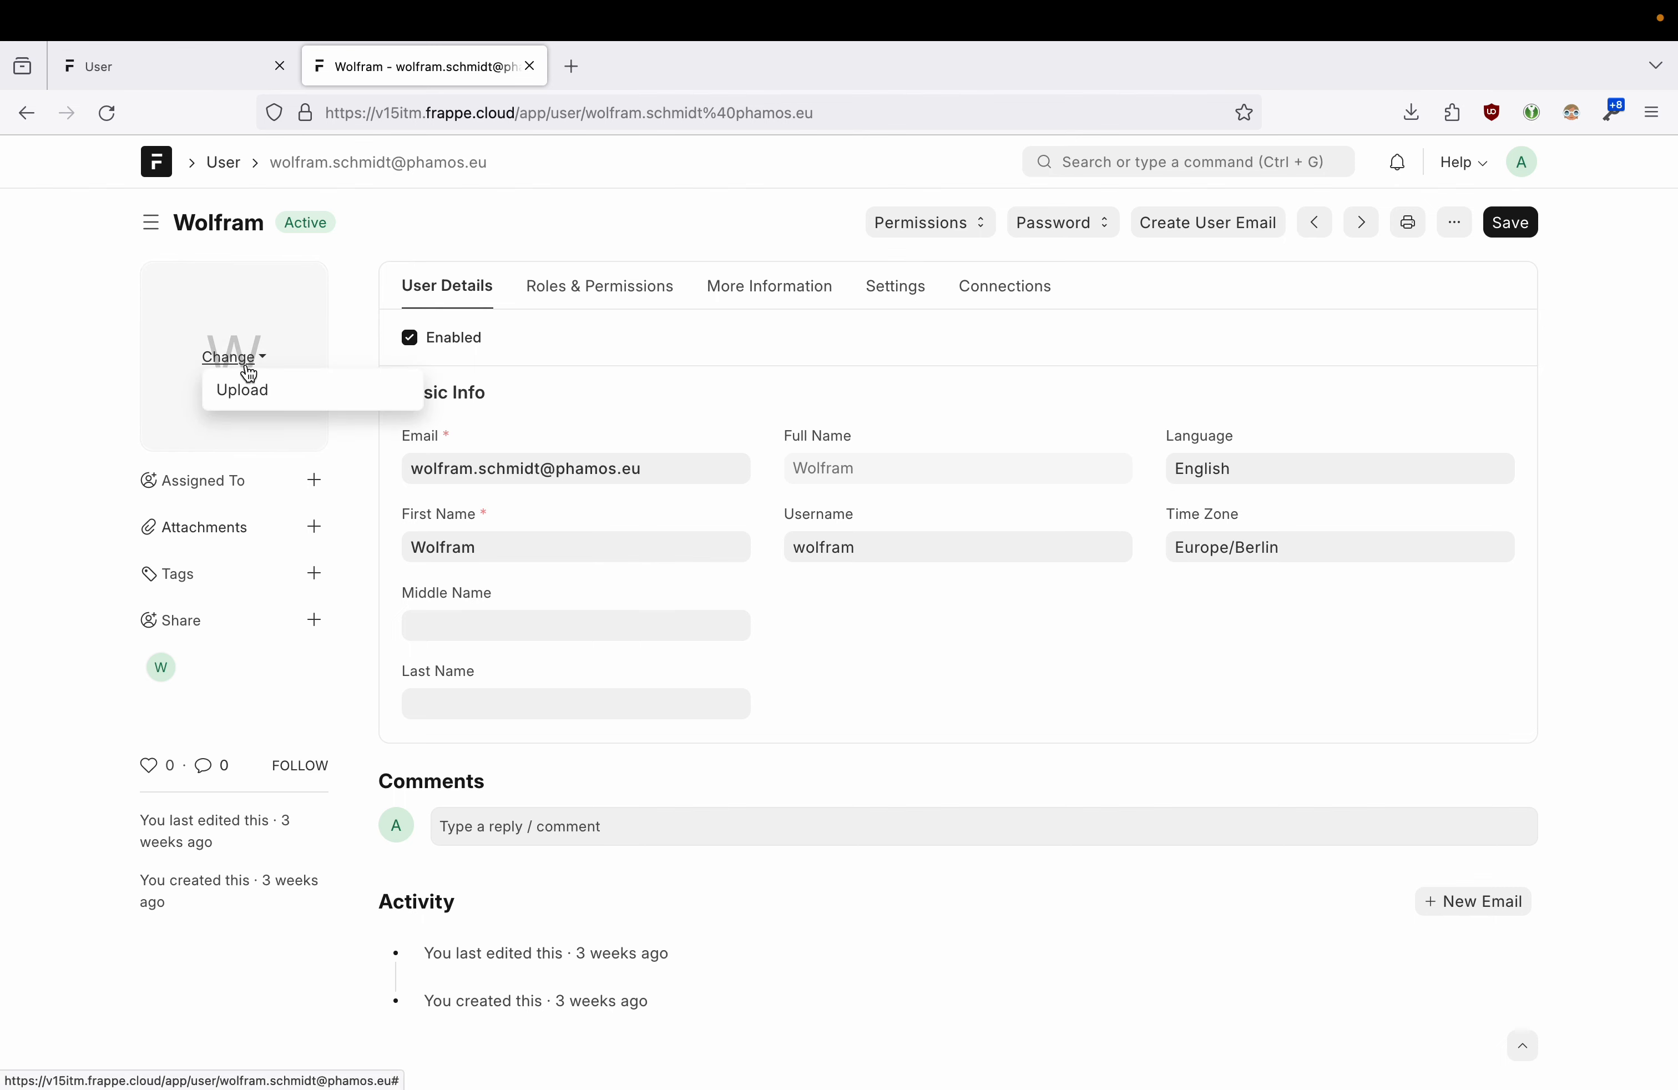
click(118, 385)
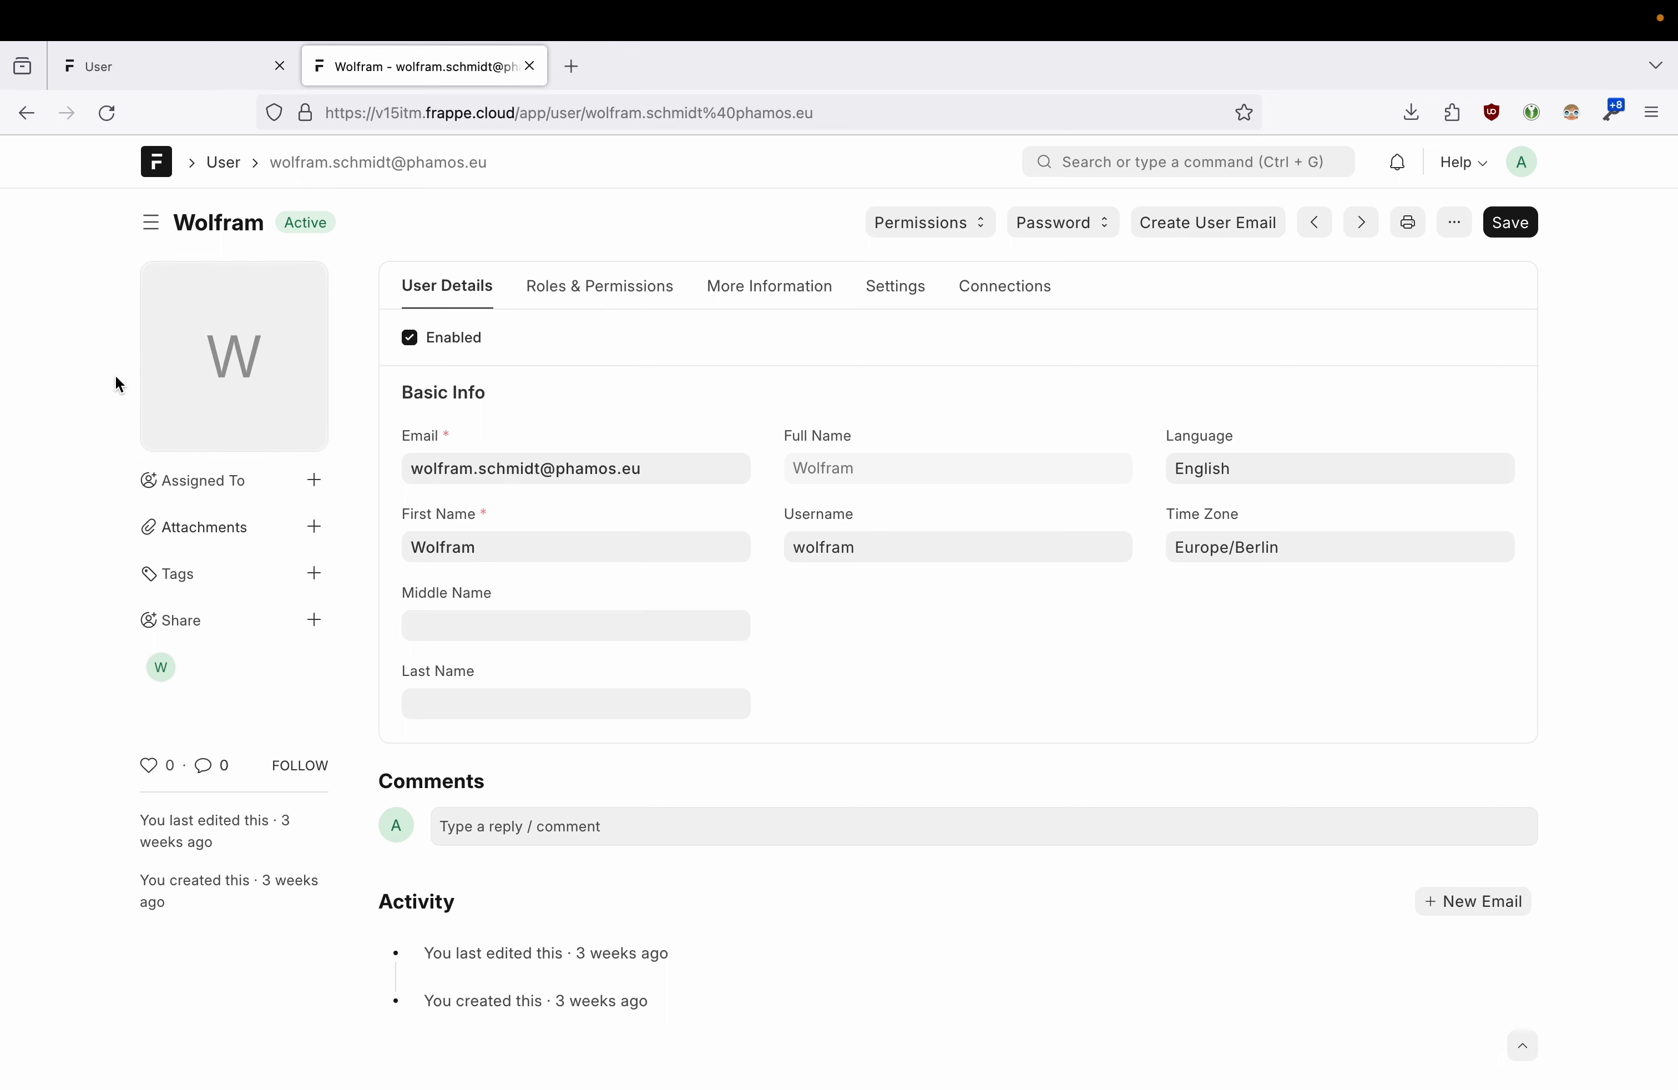
click(315, 480)
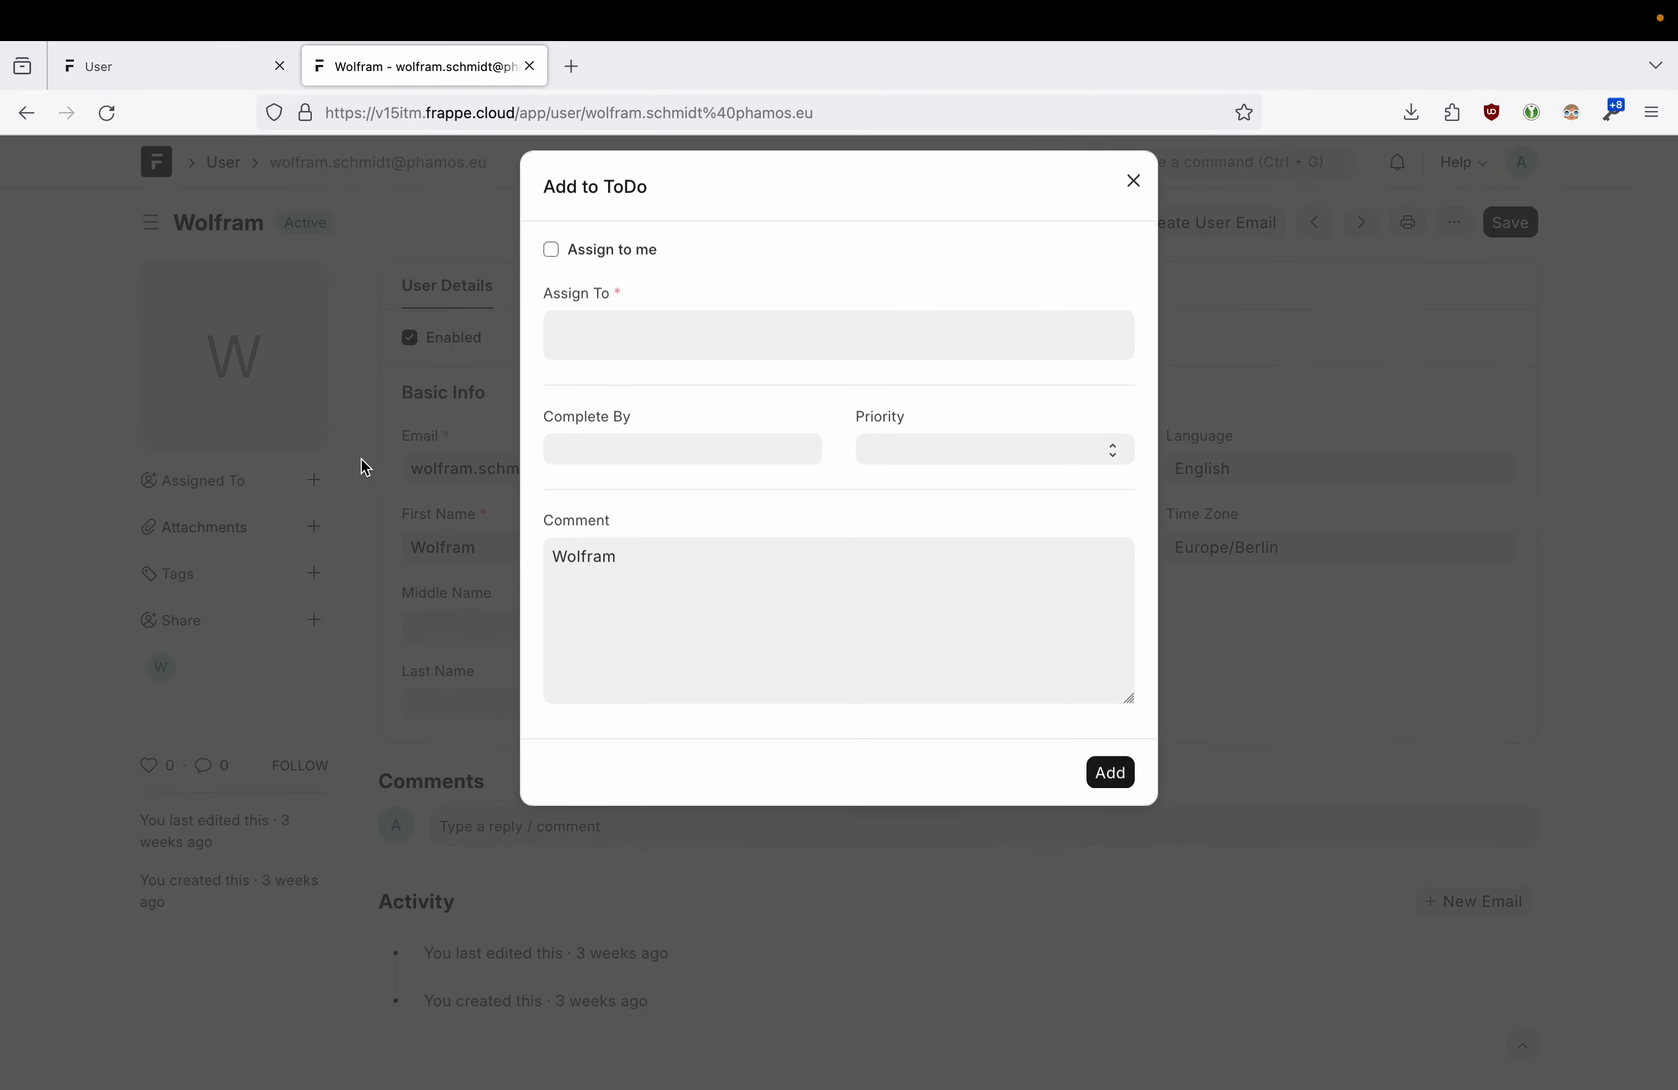
click(675, 344)
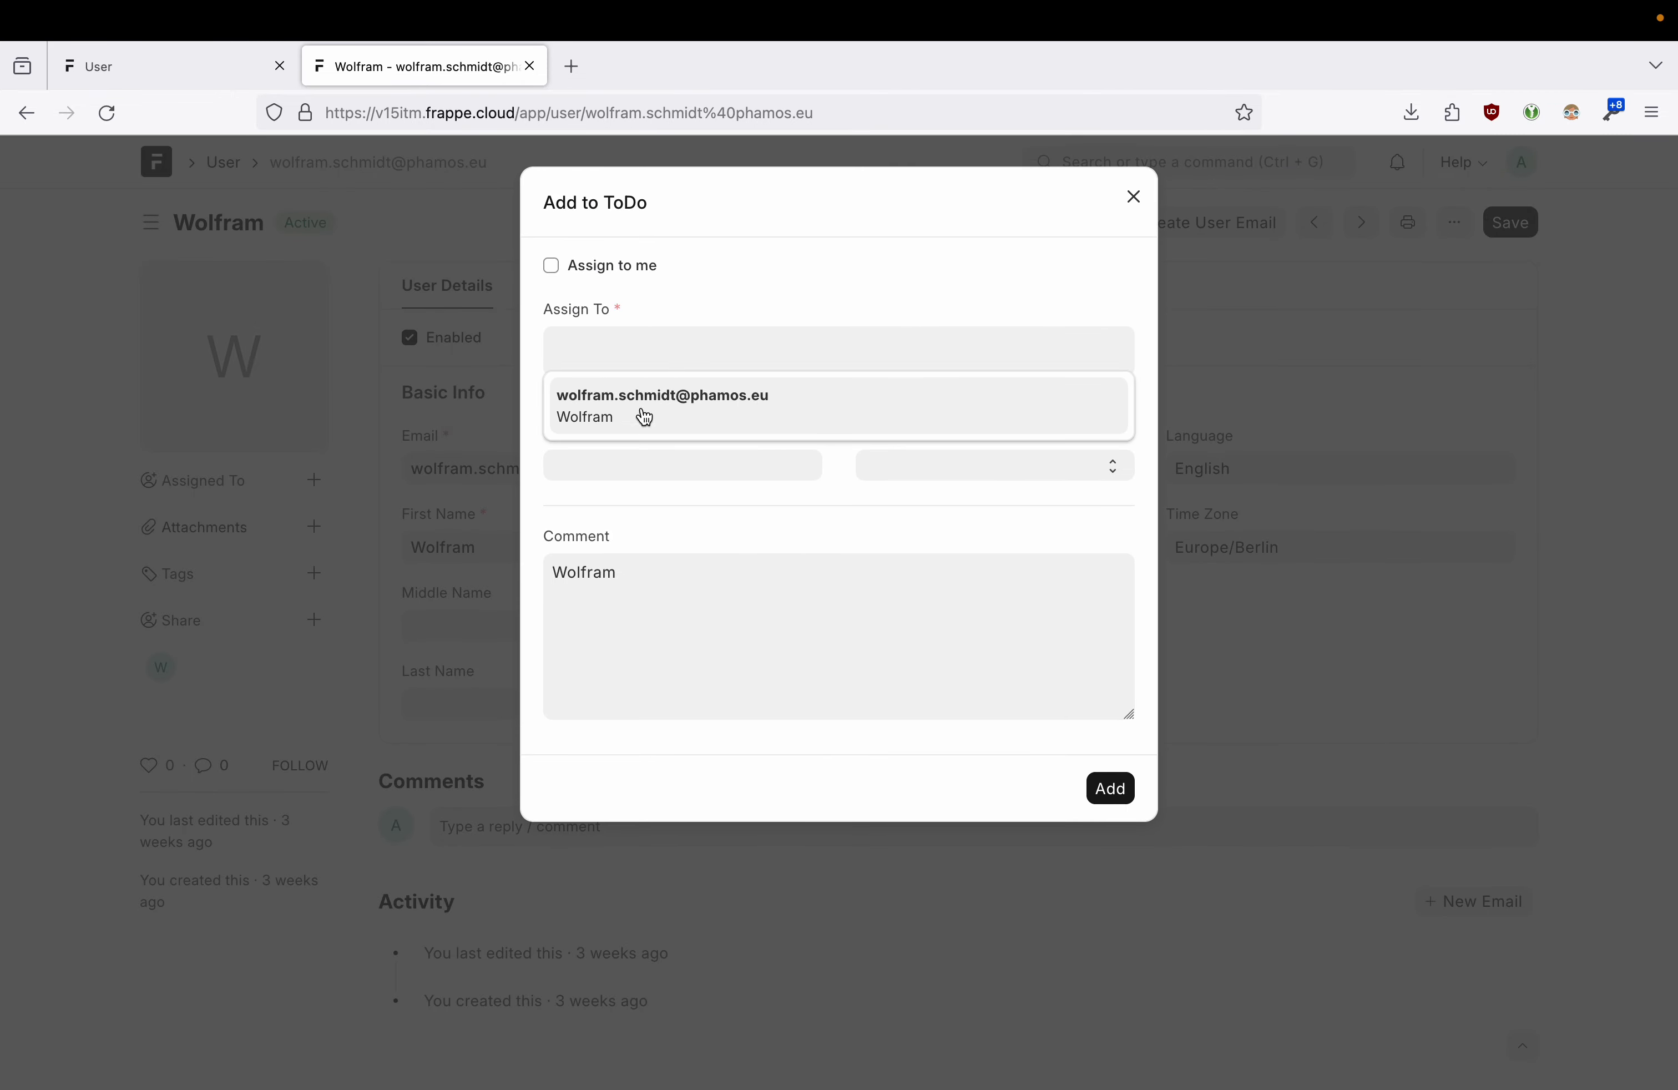
click(752, 258)
click(1134, 197)
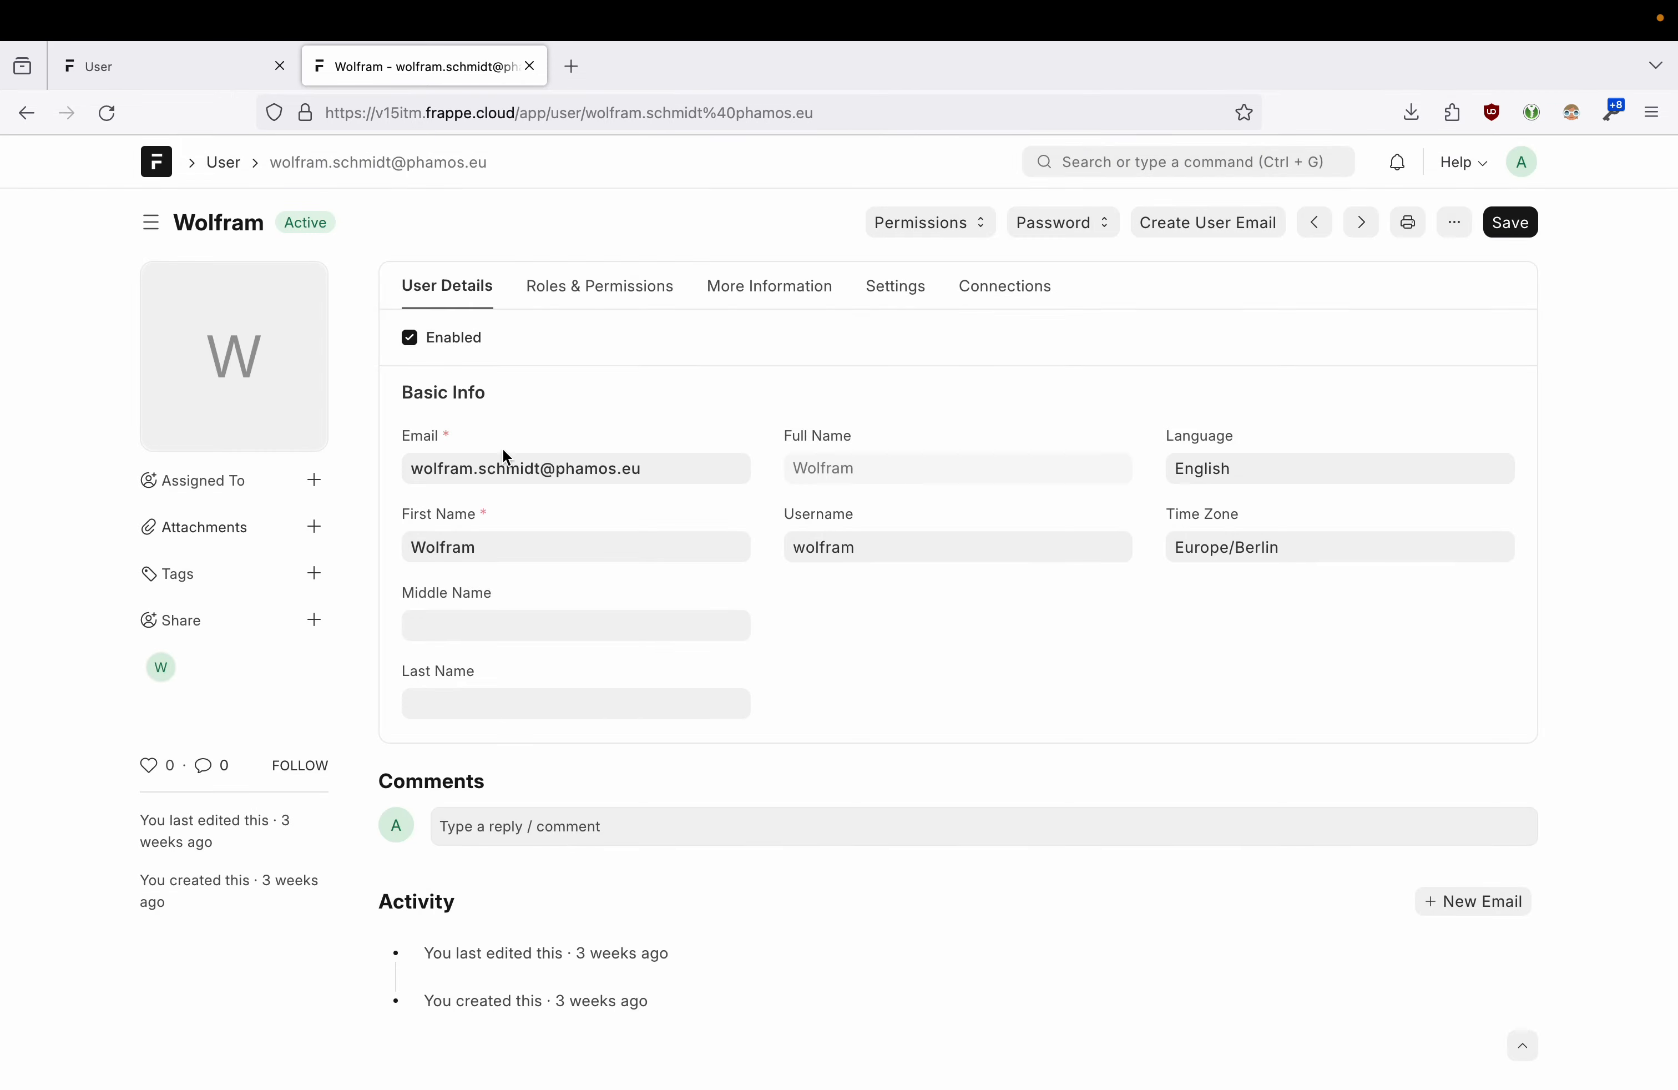
- Open and close the Attachments, Tags and Share controls without changes
click(315, 527)
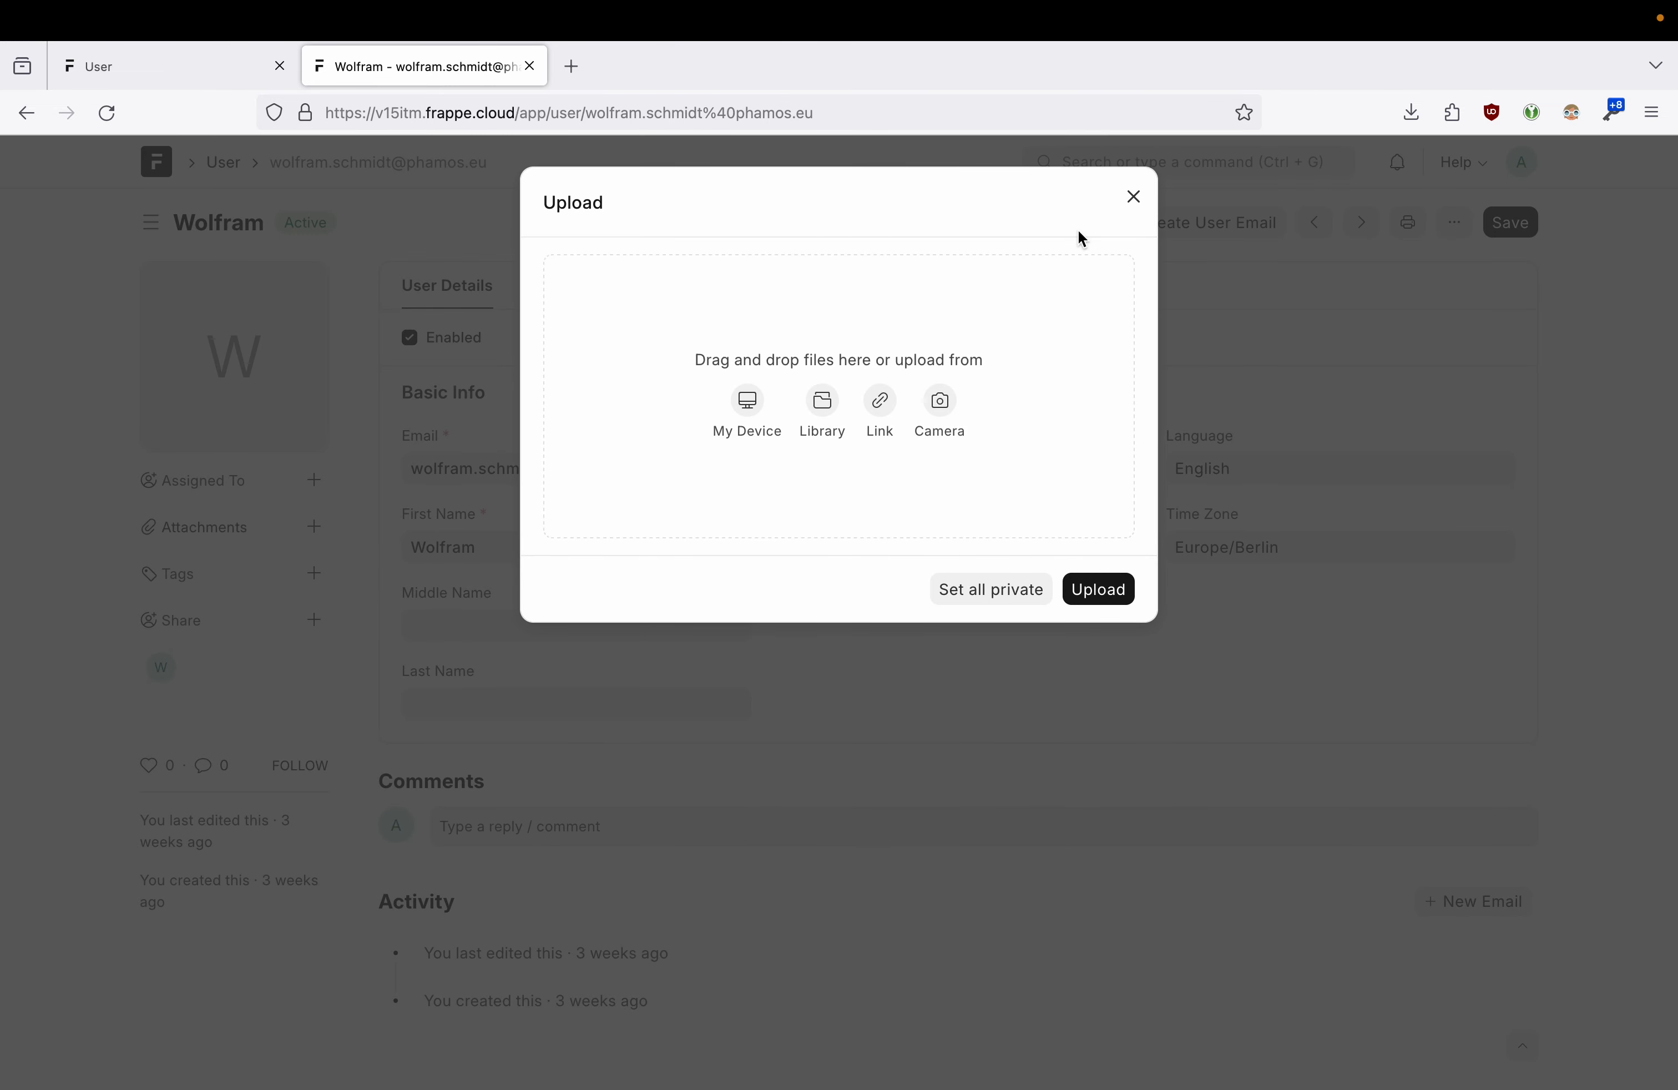
click(1134, 197)
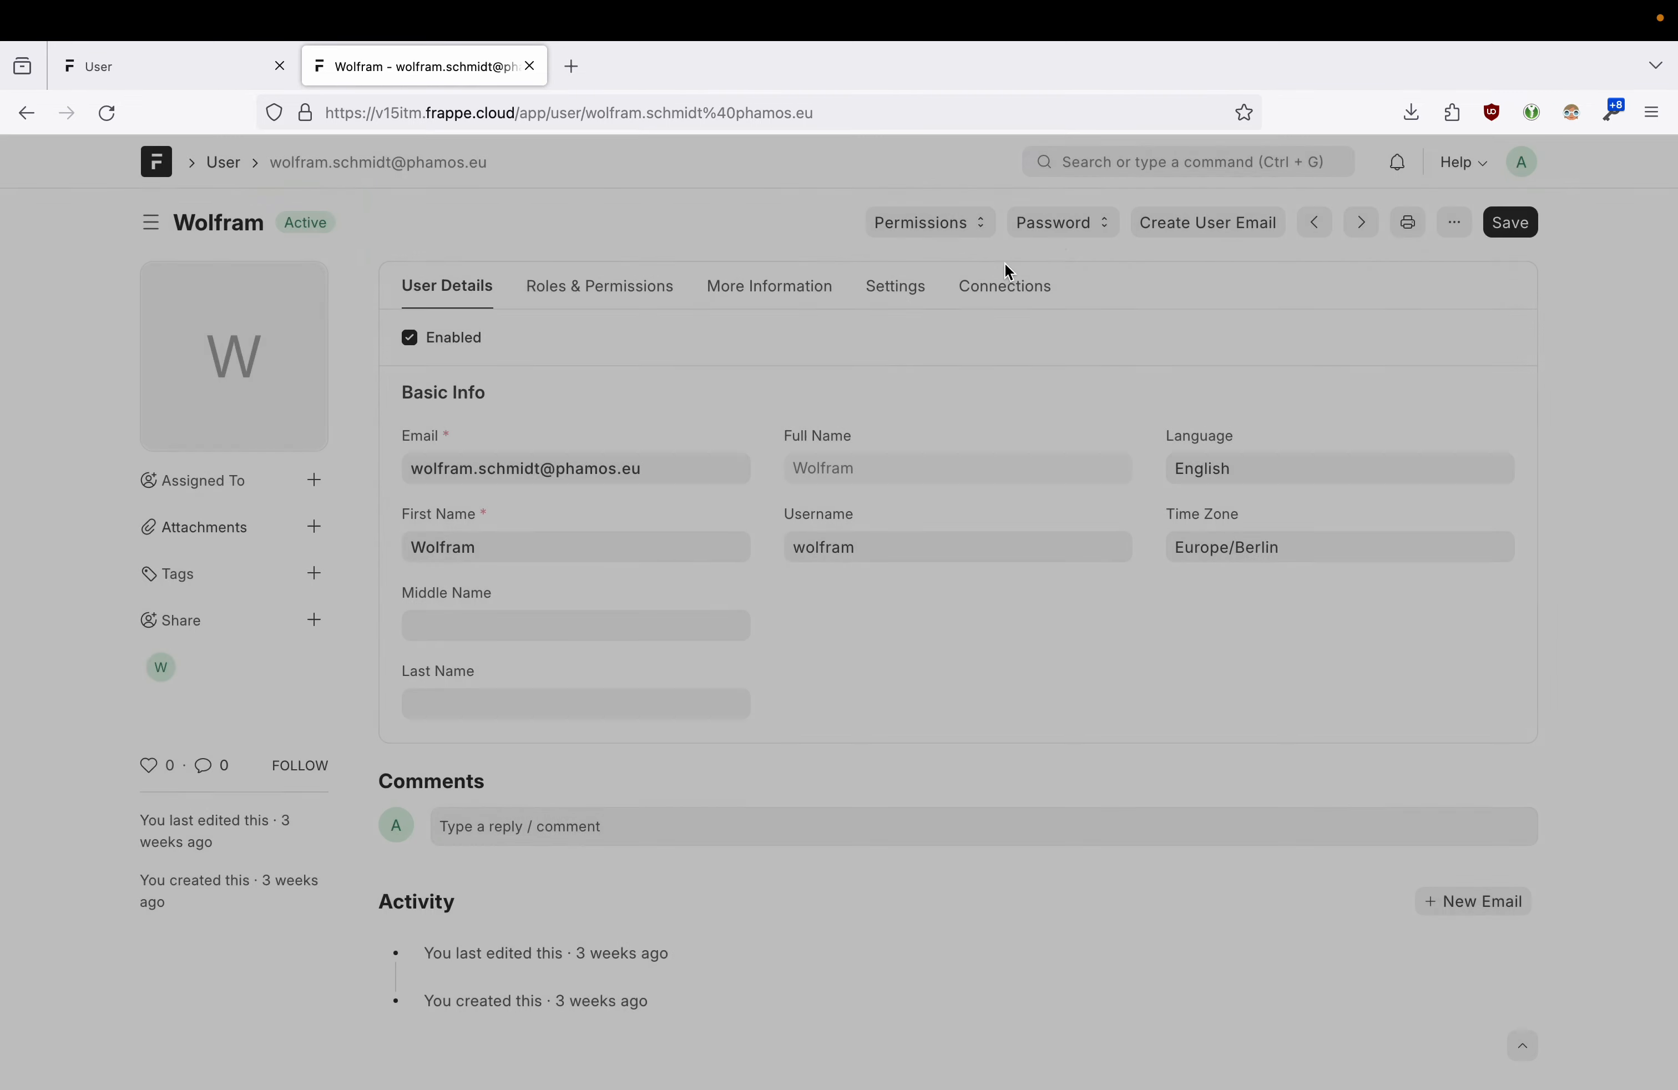
click(314, 575)
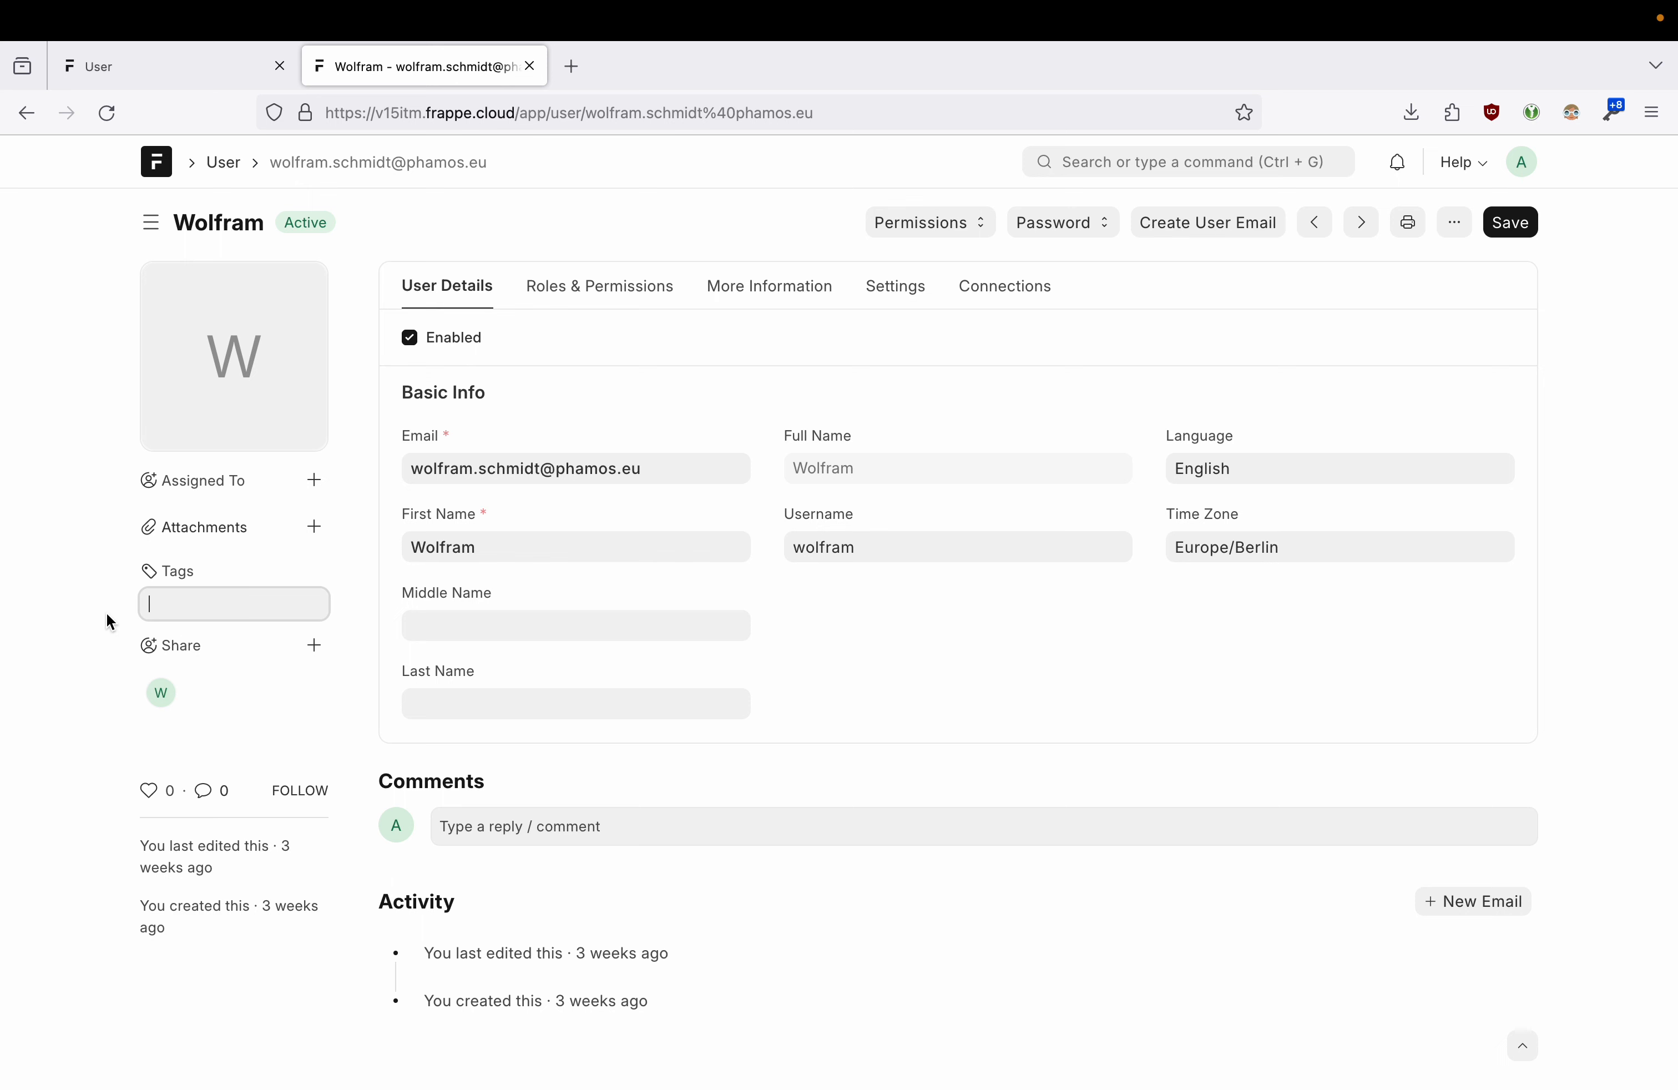
click(321, 657)
click(316, 622)
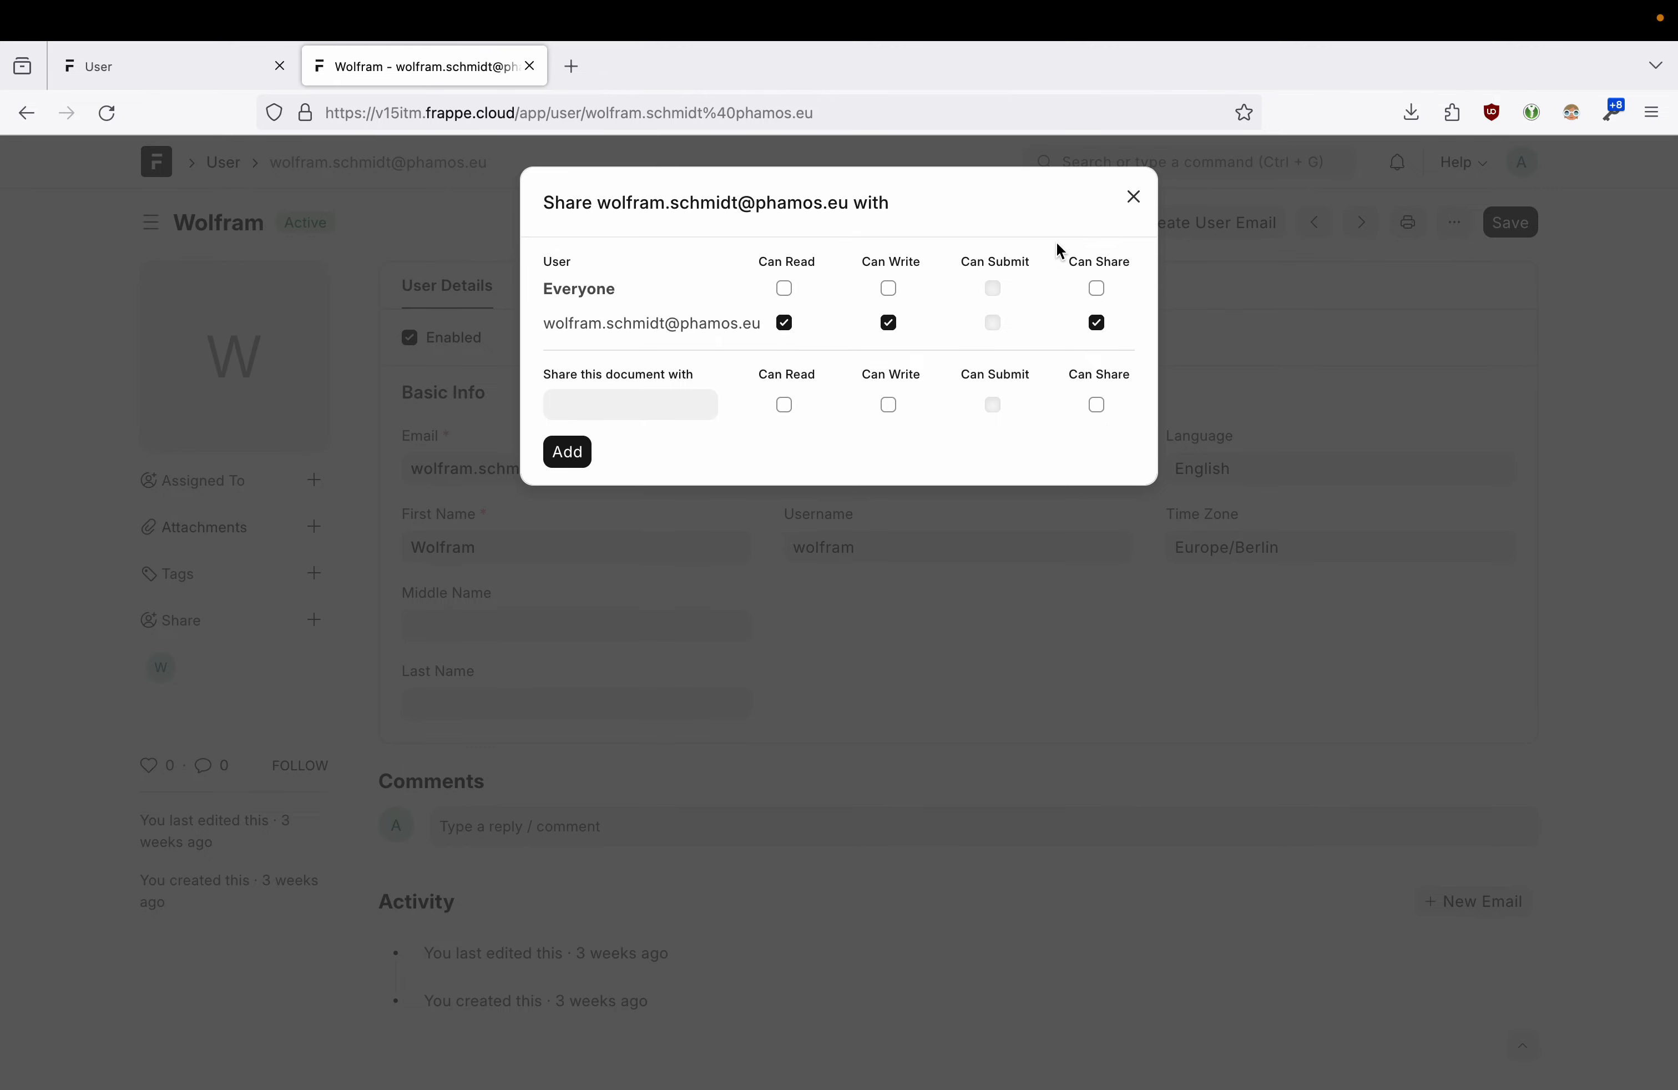
click(1131, 205)
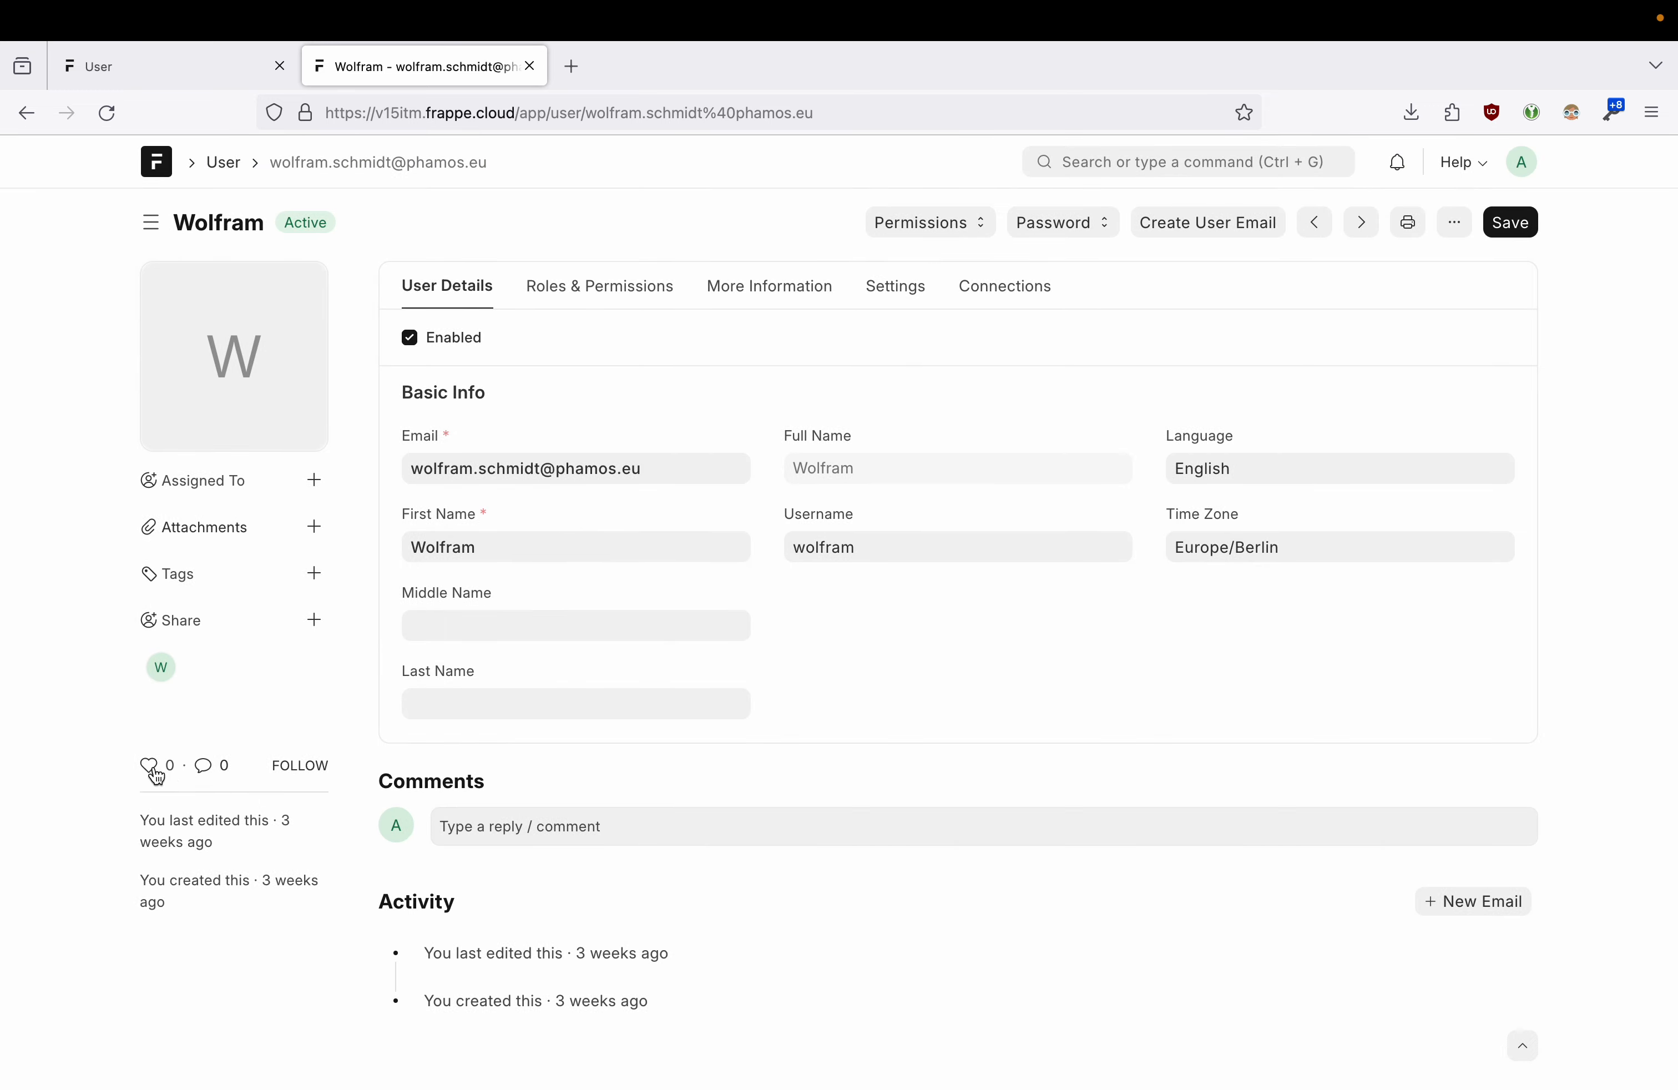
- Follow the user record and post the comment 'when putting a comment'
mouse_move(152, 777)
click(322, 777)
text(Putting a komment)
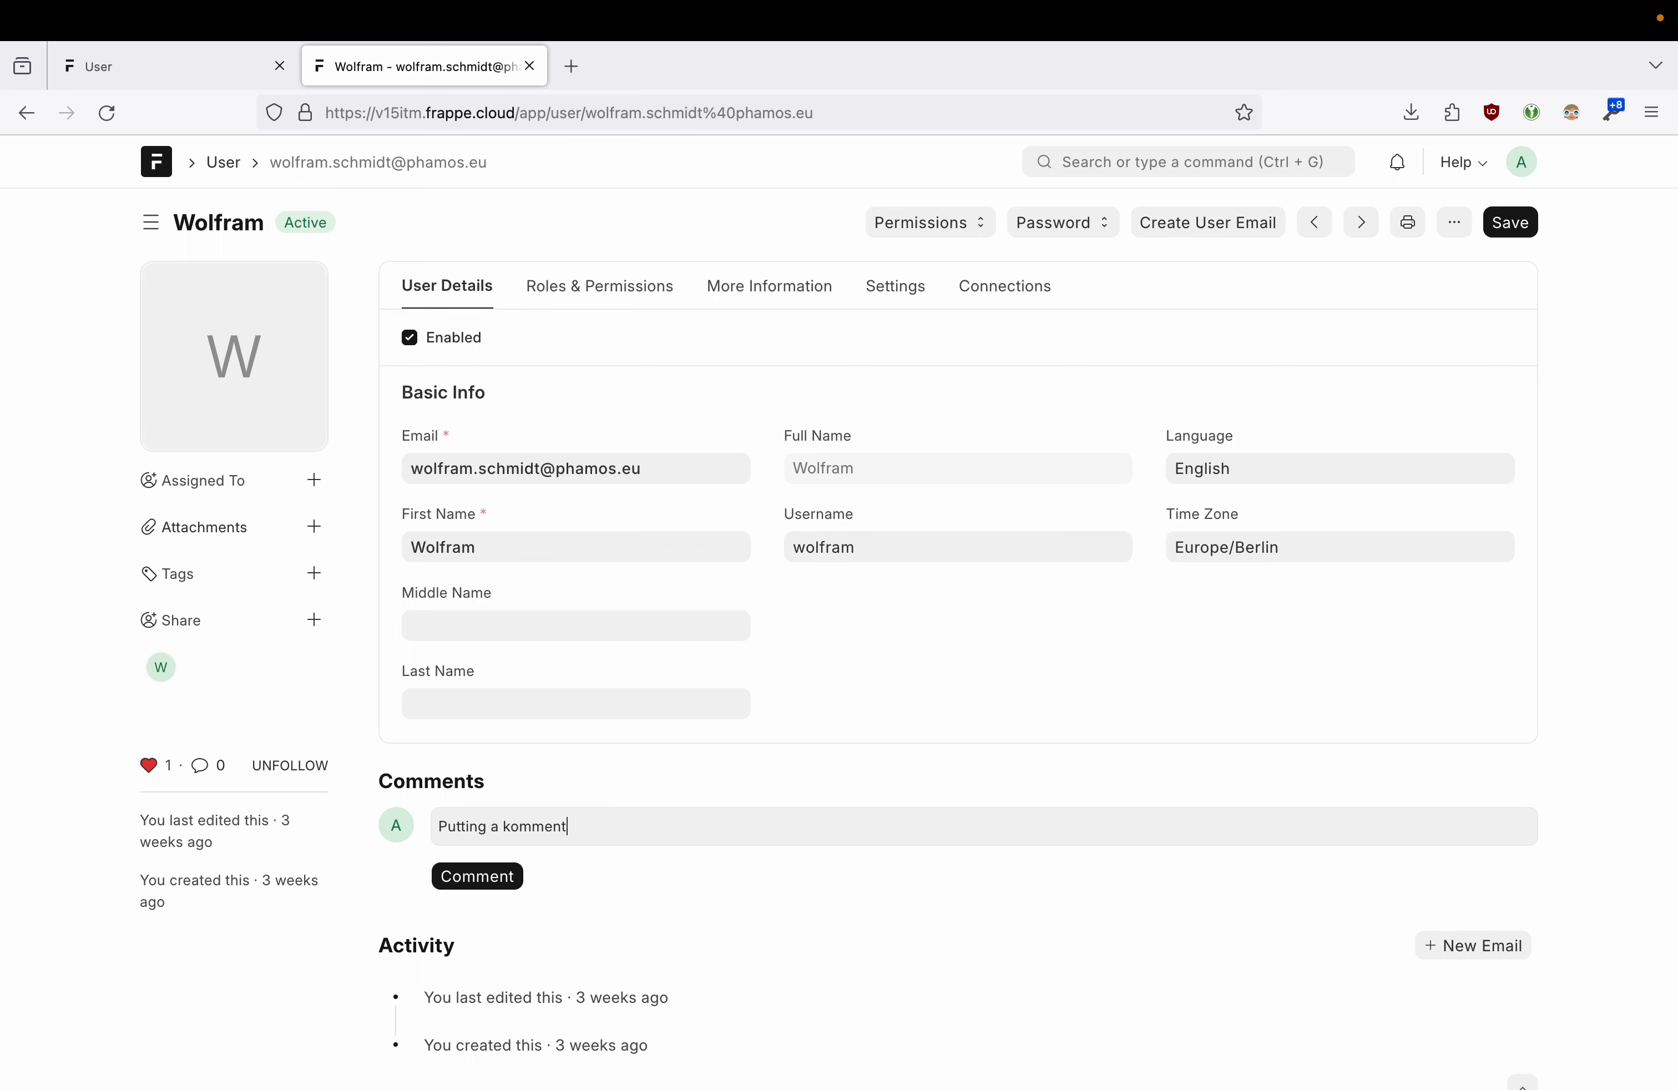
triple_click(515, 829)
text(c)
key(BackSpace)
text(when putt)
click(502, 864)
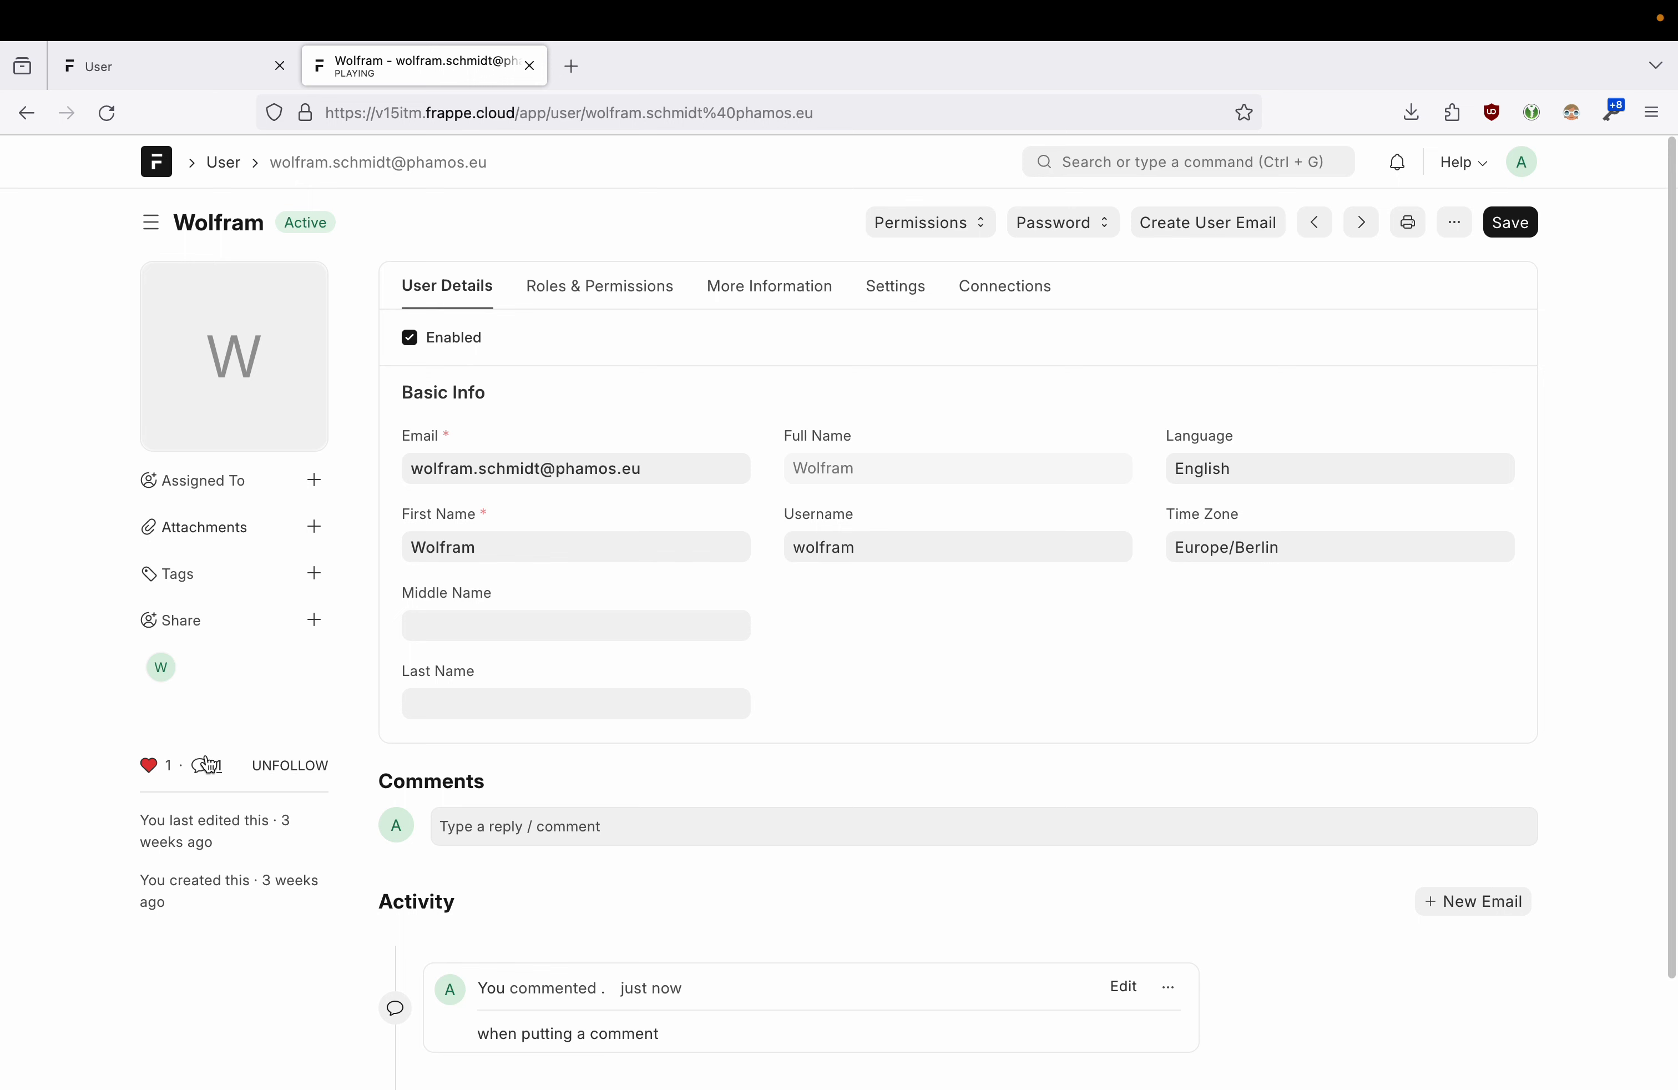
- Check the last-edited timestamp in the record's sidebar
drag(135, 822, 233, 850)
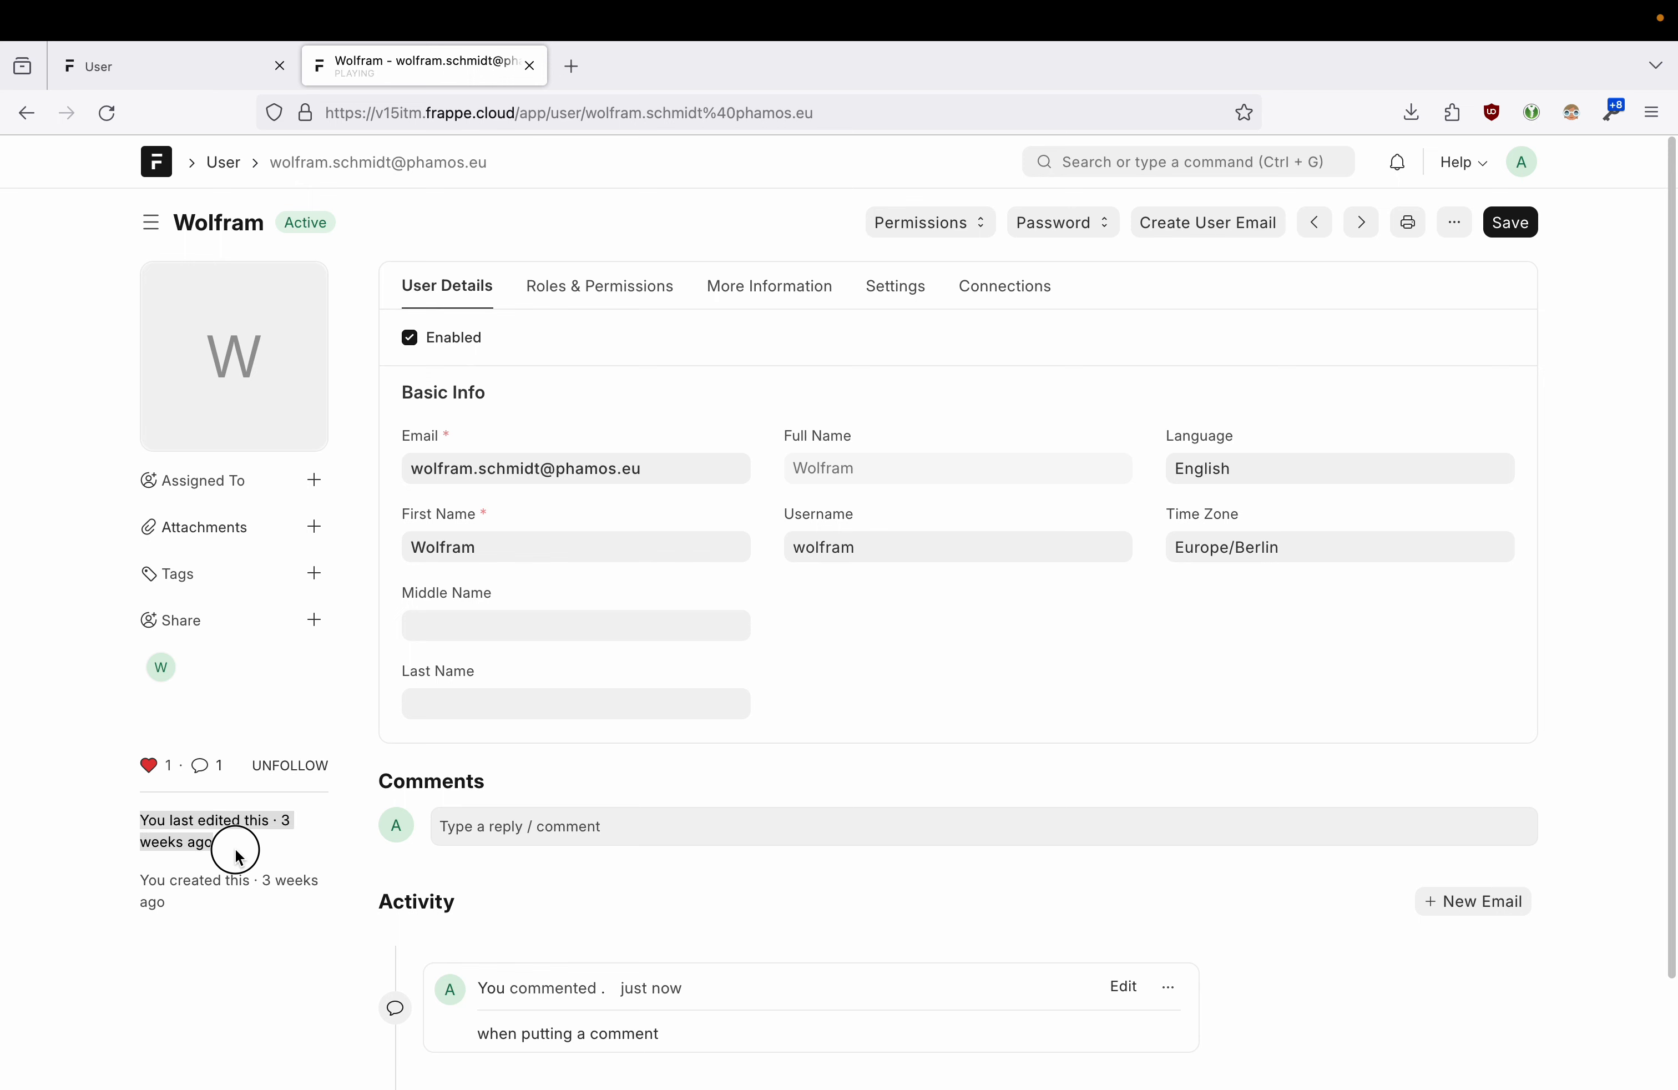
click(234, 848)
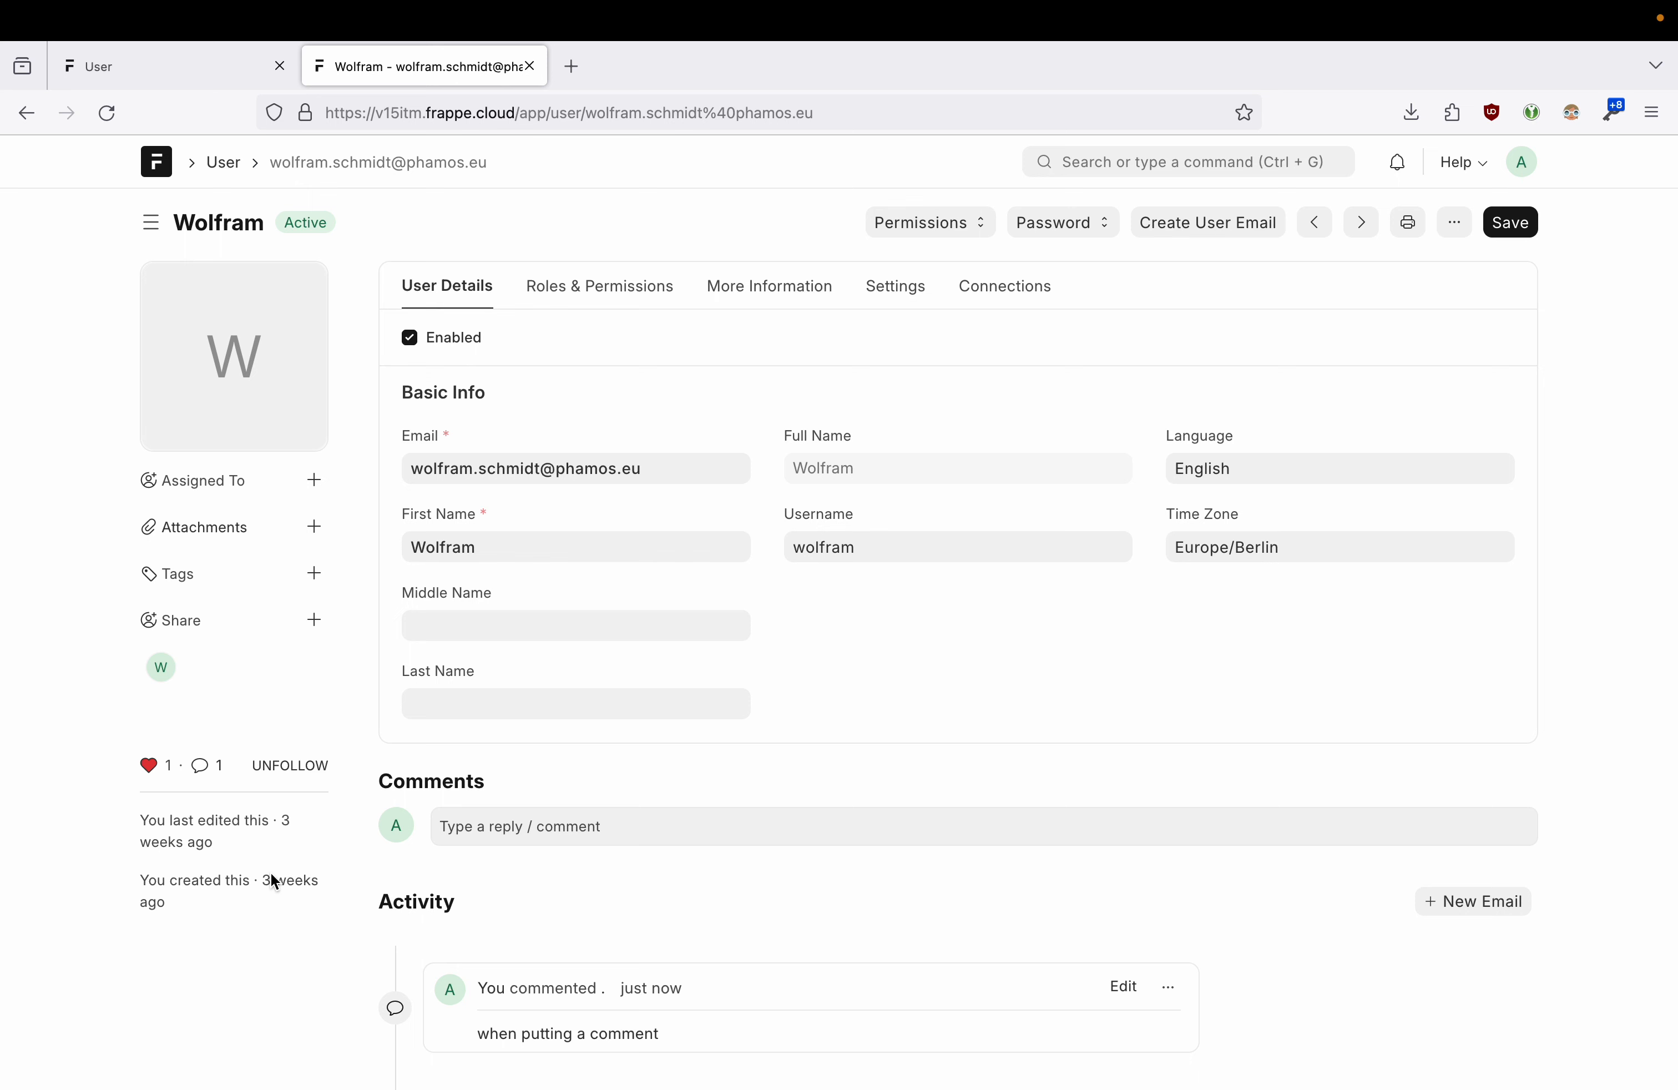
mouse_move(272, 880)
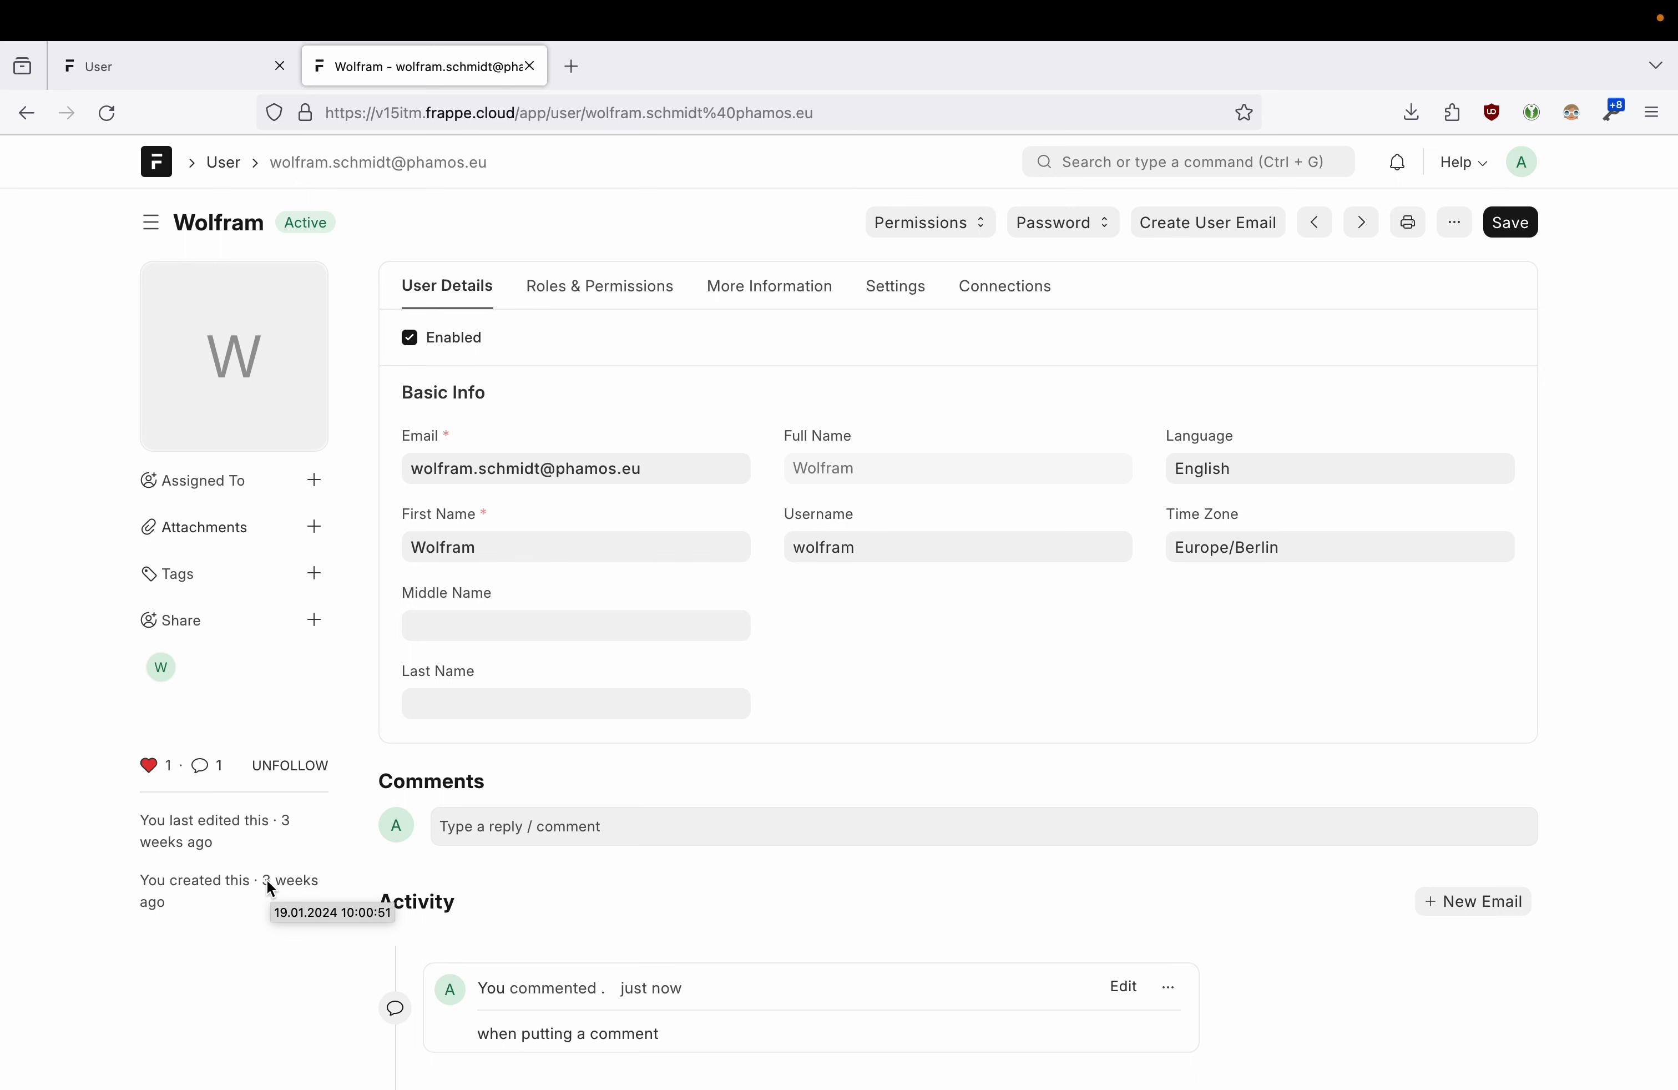
scroll(725, 856, down, 2)
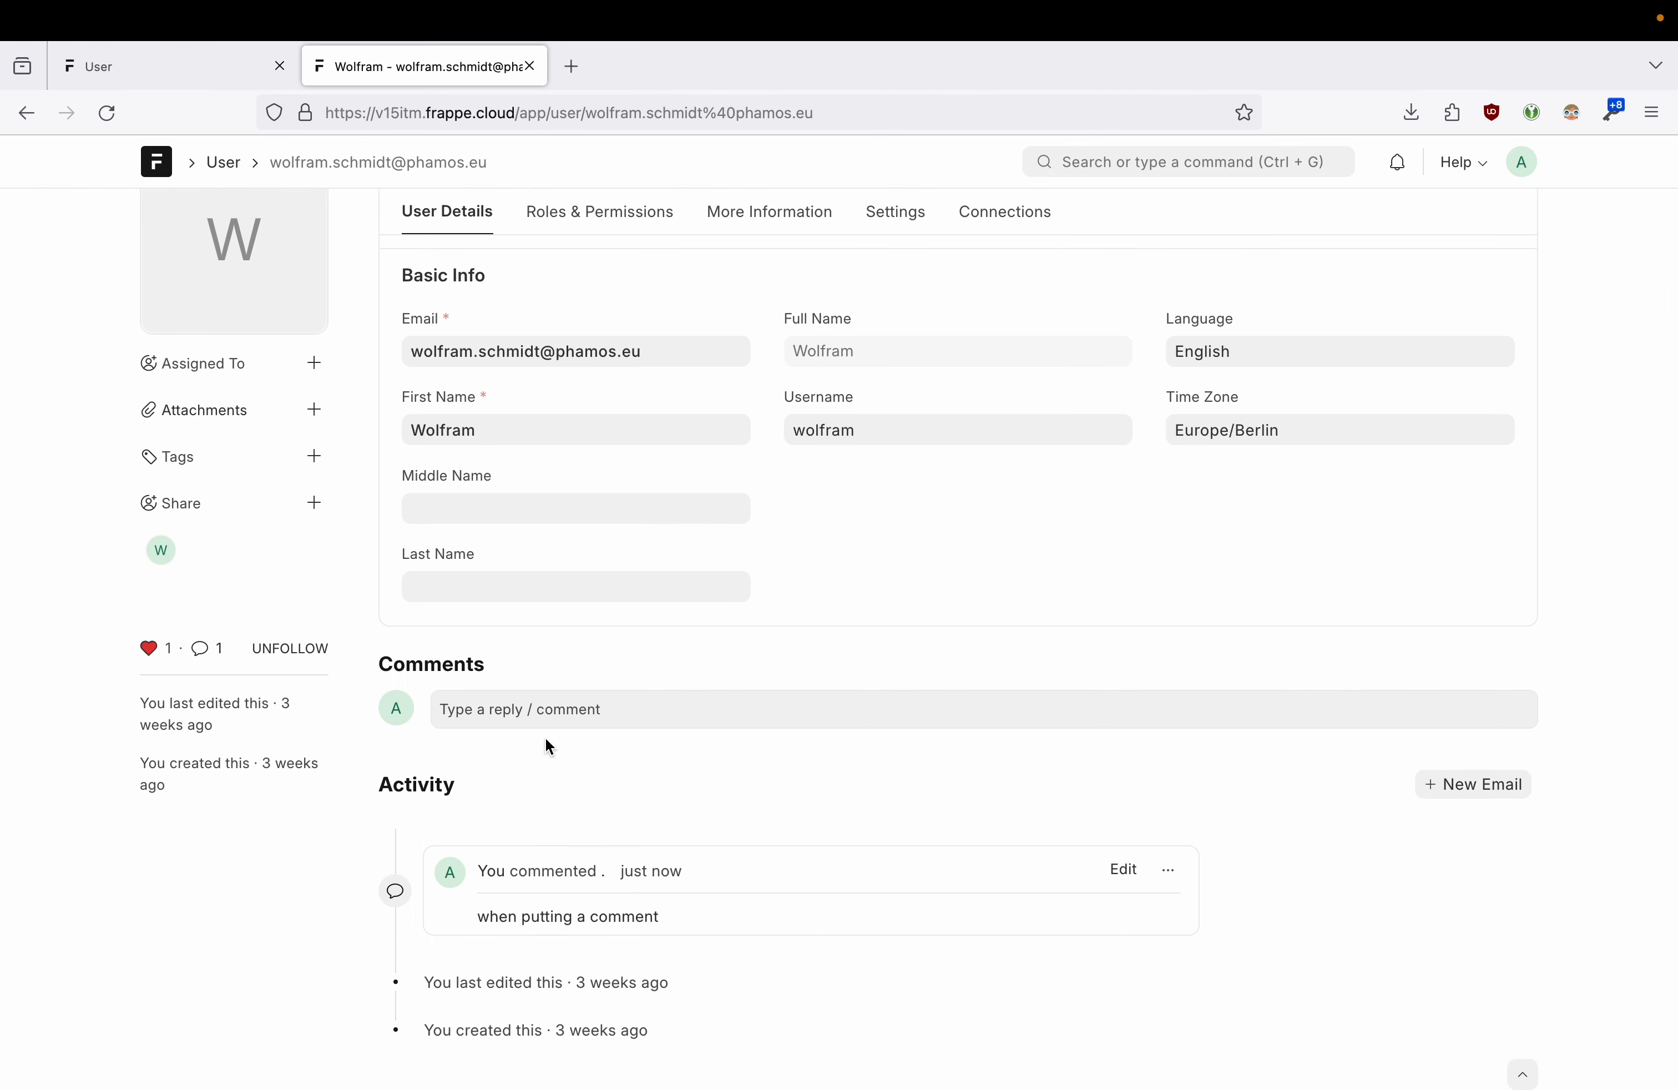
scroll(531, 673, up, 2)
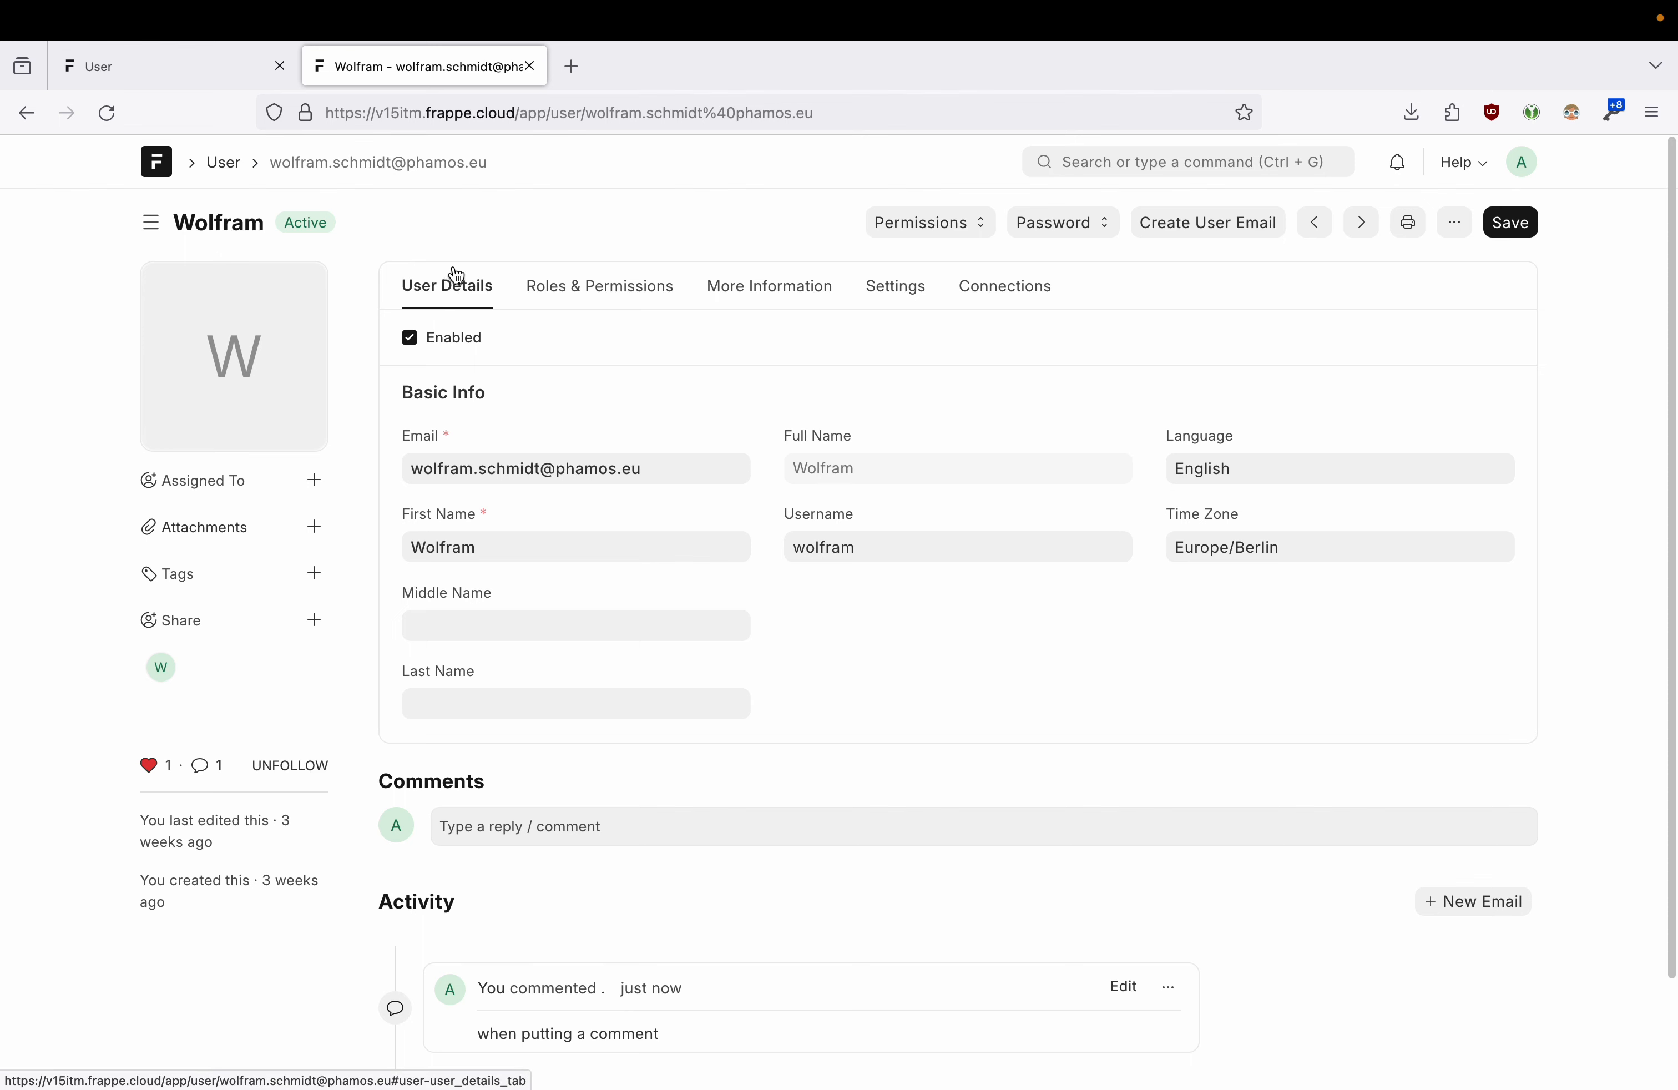
click(968, 228)
click(971, 225)
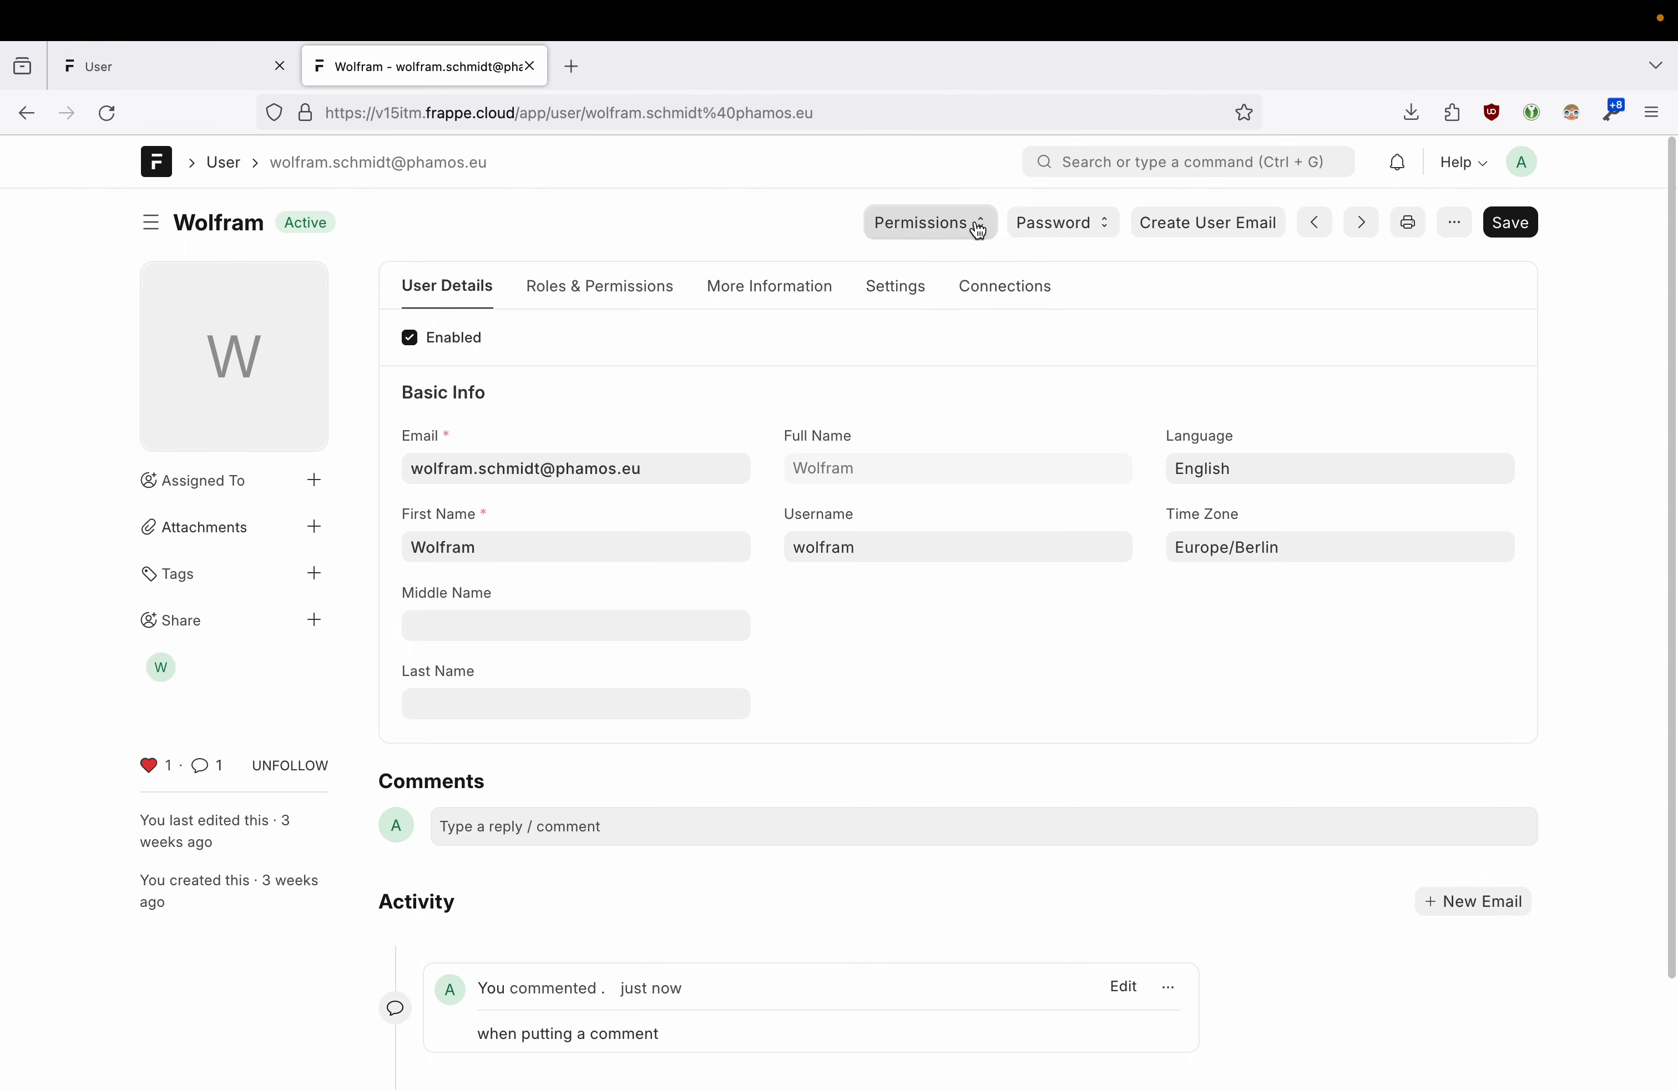
click(1069, 223)
click(1104, 225)
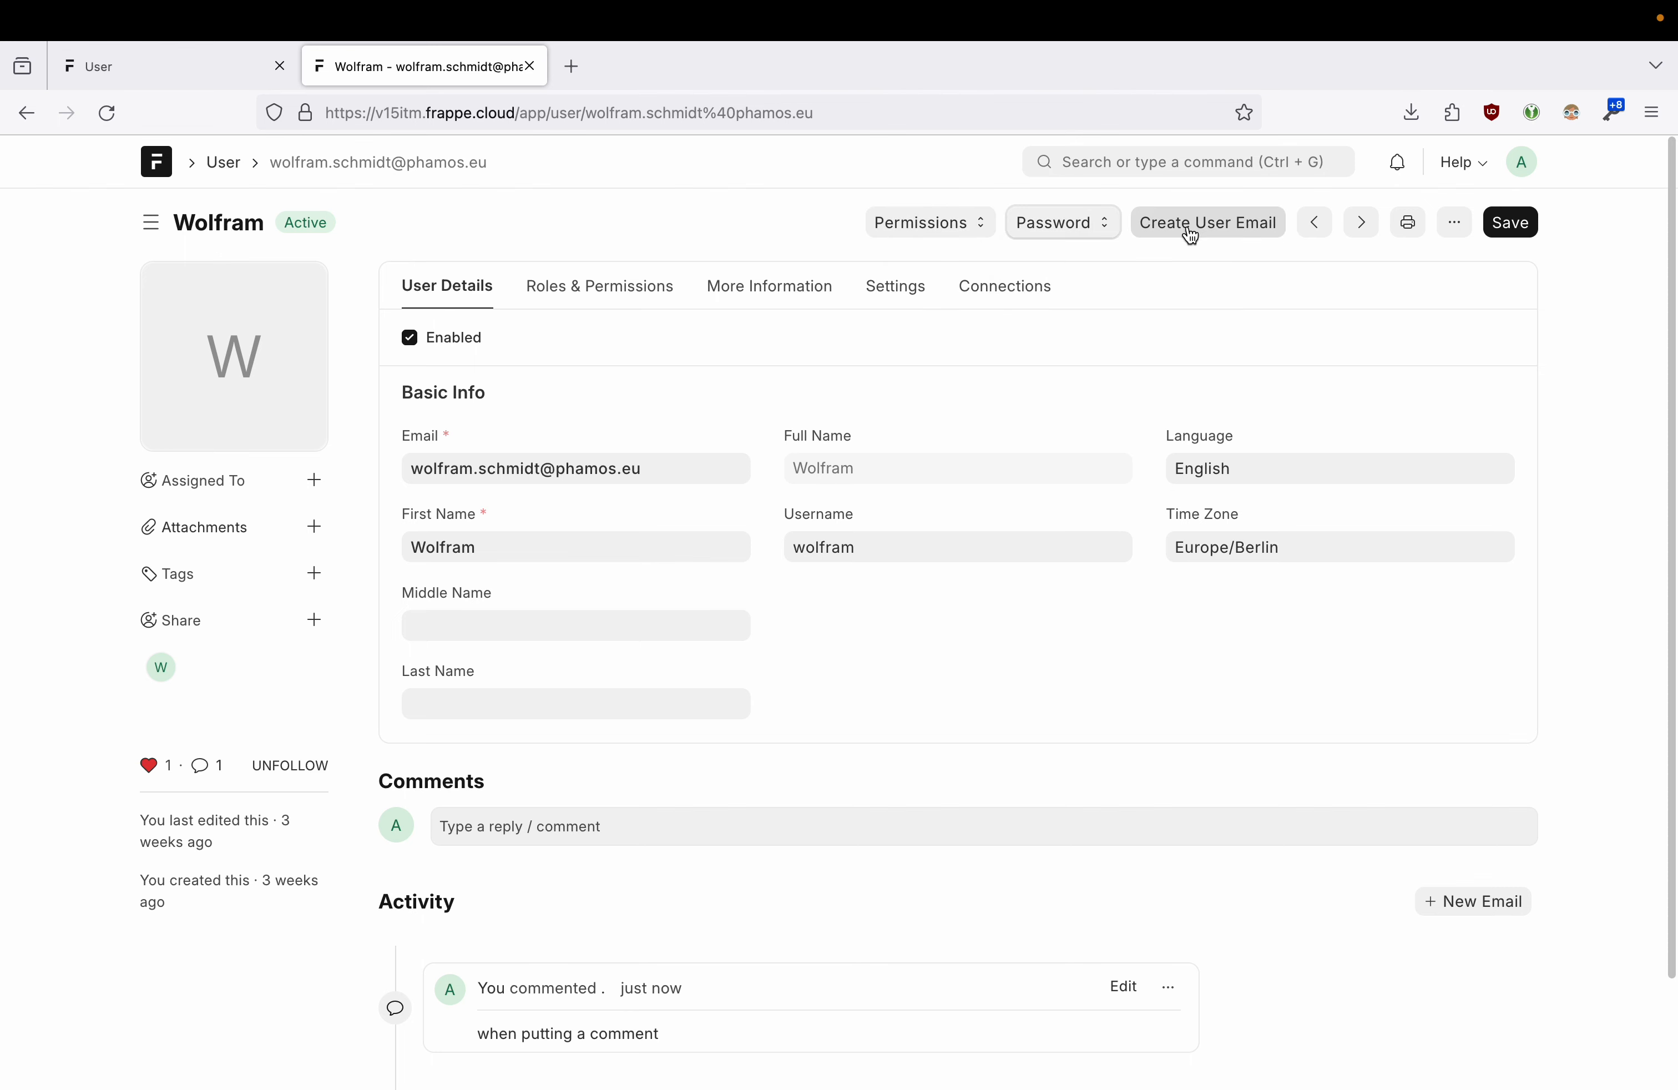
click(1315, 228)
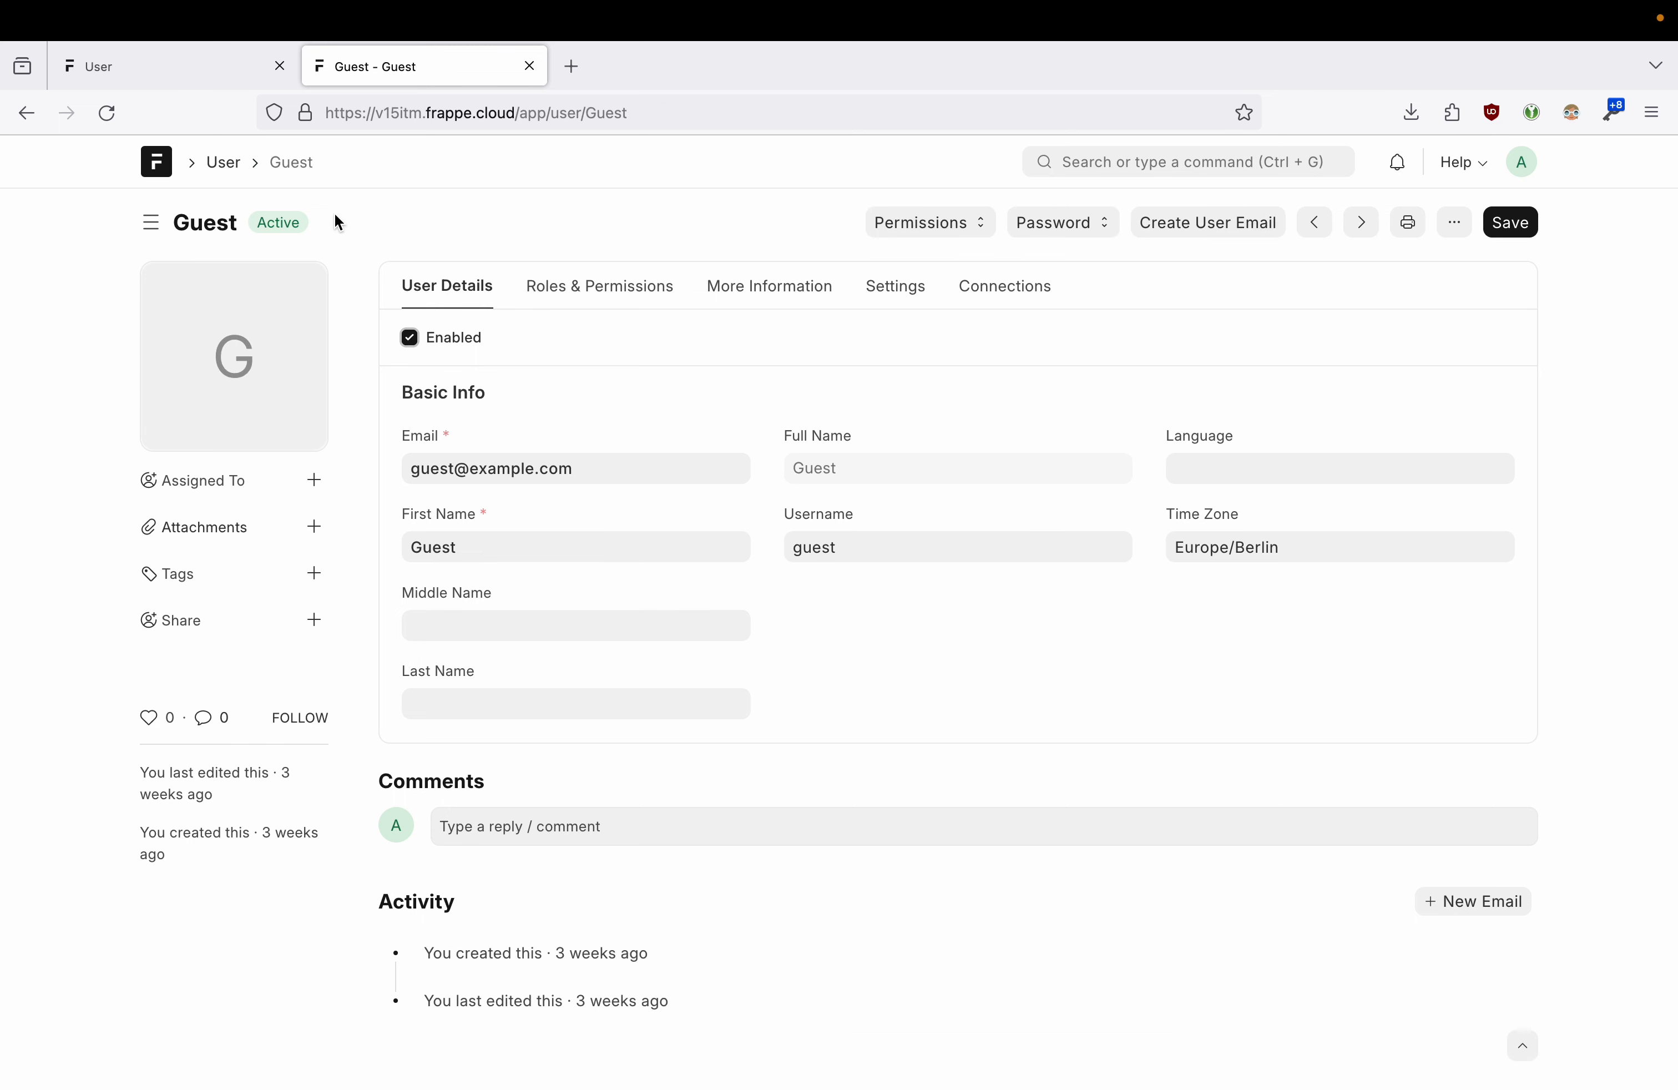
click(1316, 222)
click(1318, 226)
click(1132, 195)
click(1362, 224)
click(1359, 221)
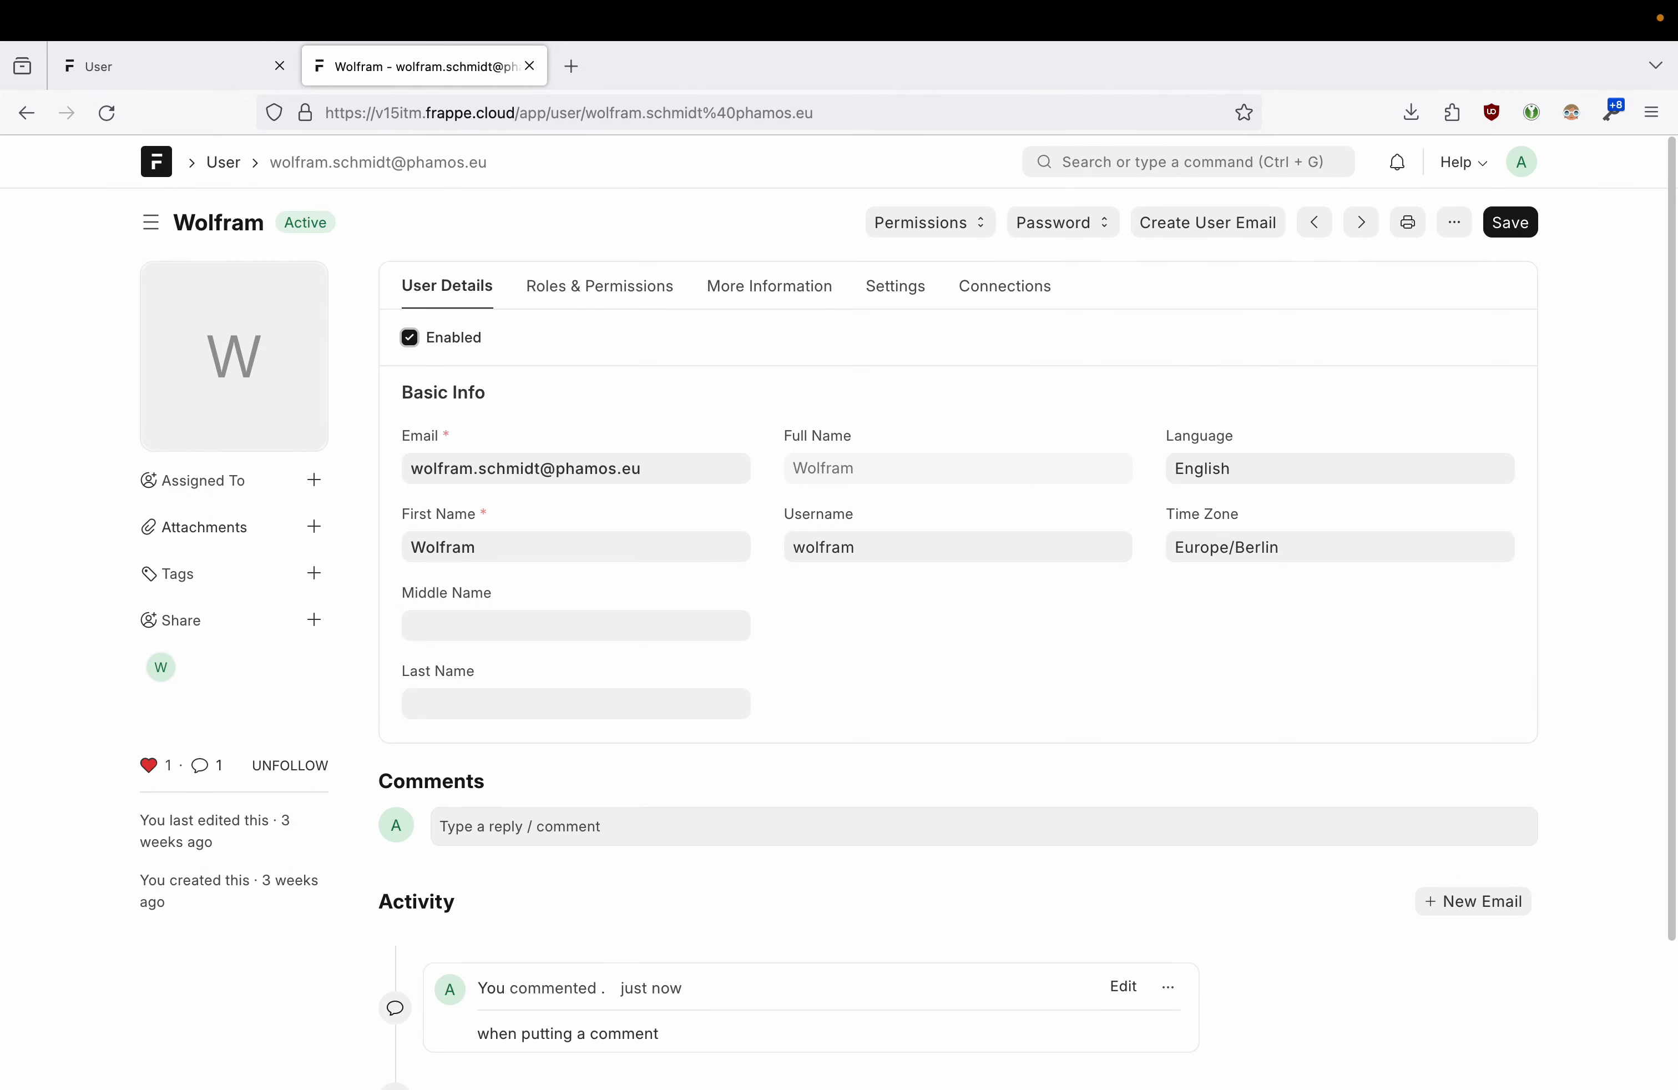
click(1408, 223)
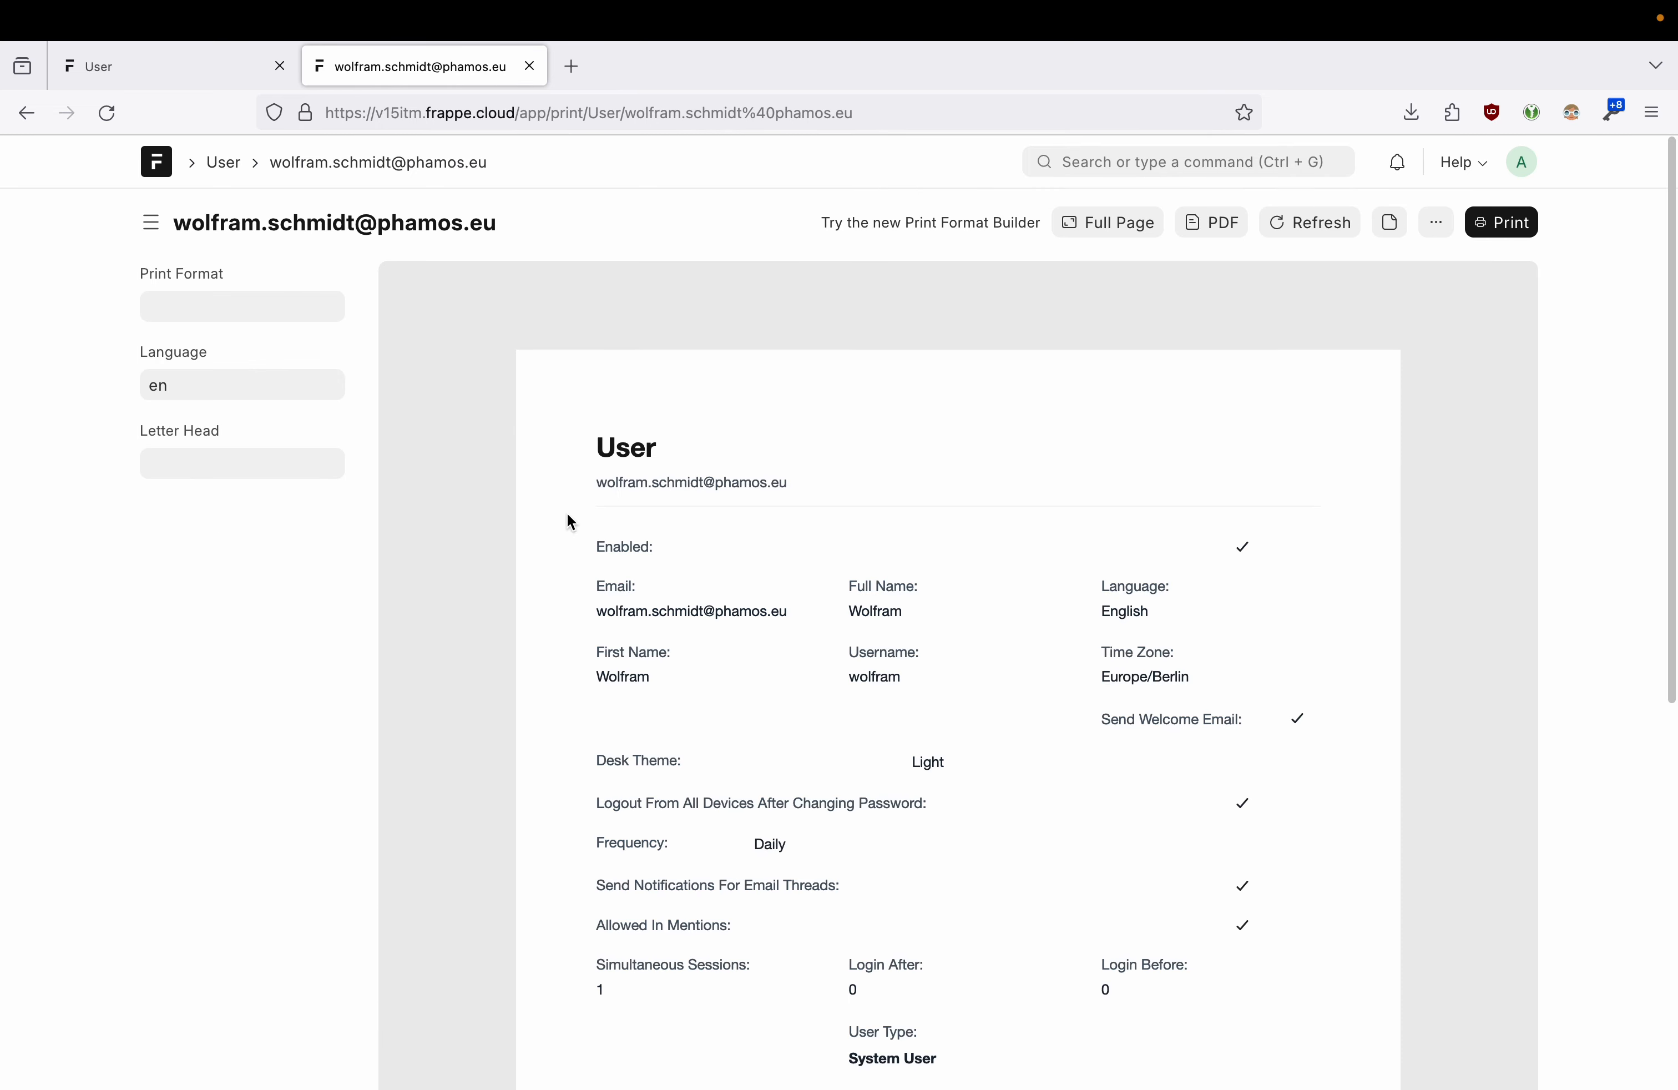
scroll(773, 548, down, 6)
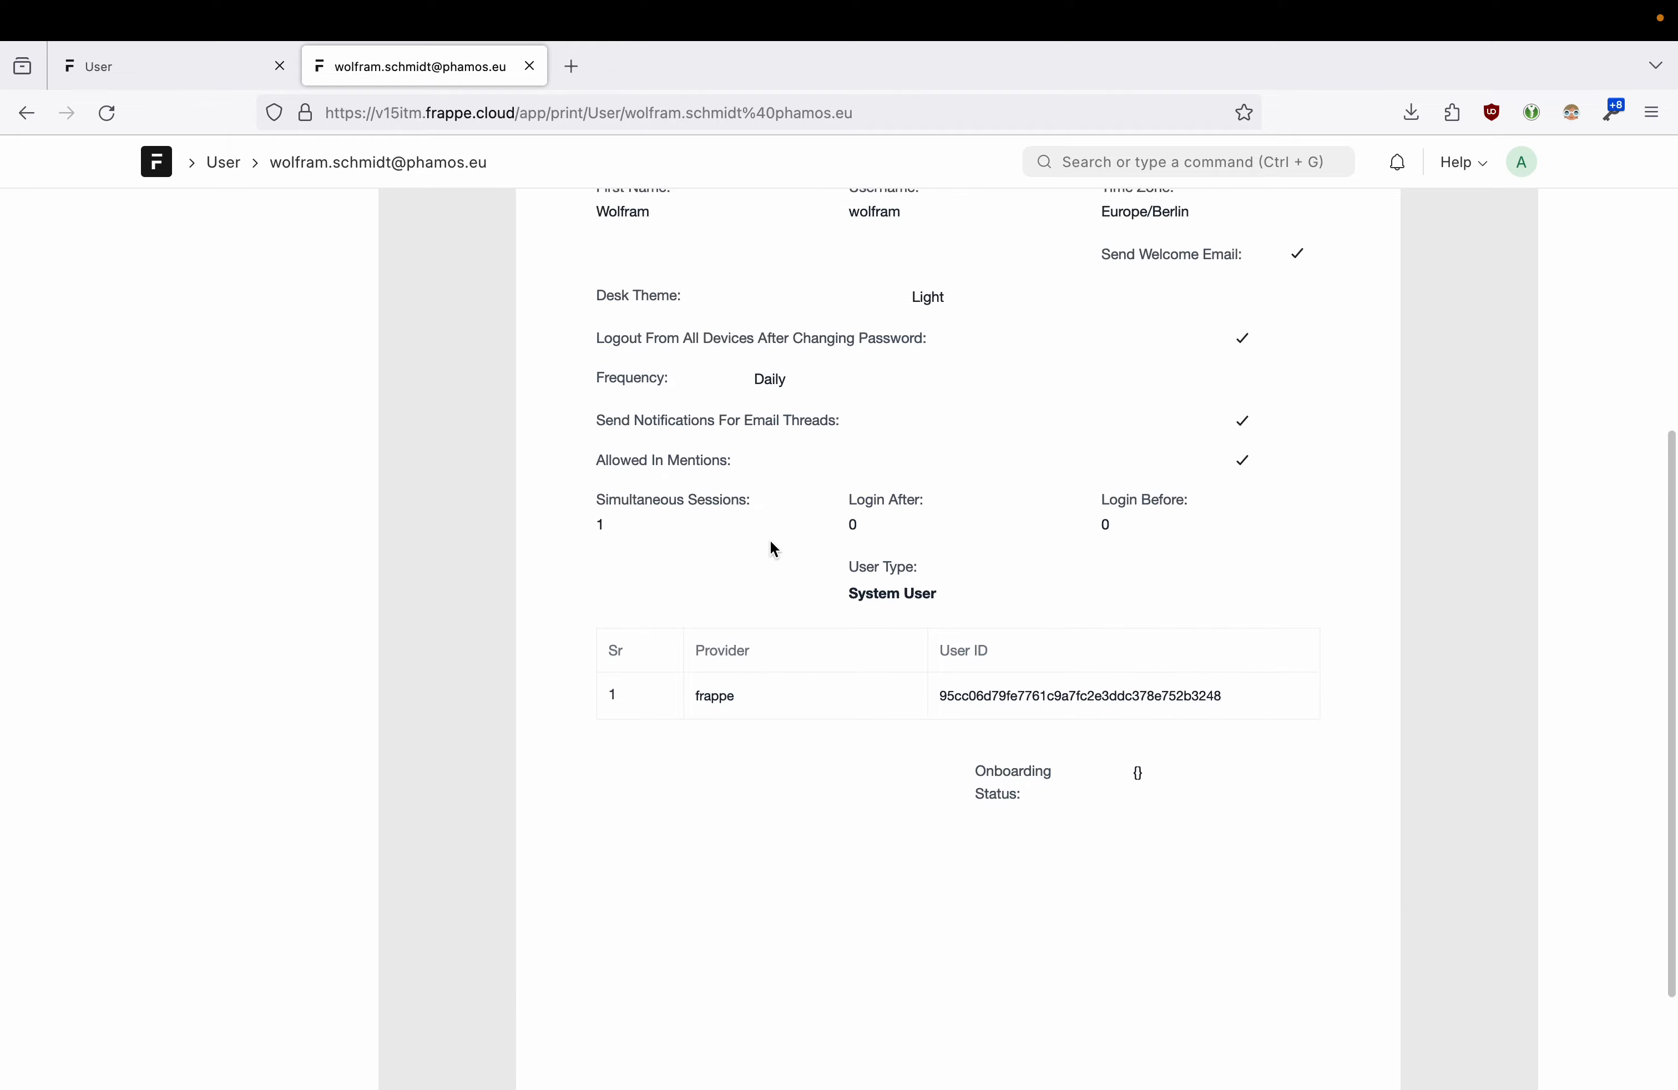
scroll(775, 549, up, 6)
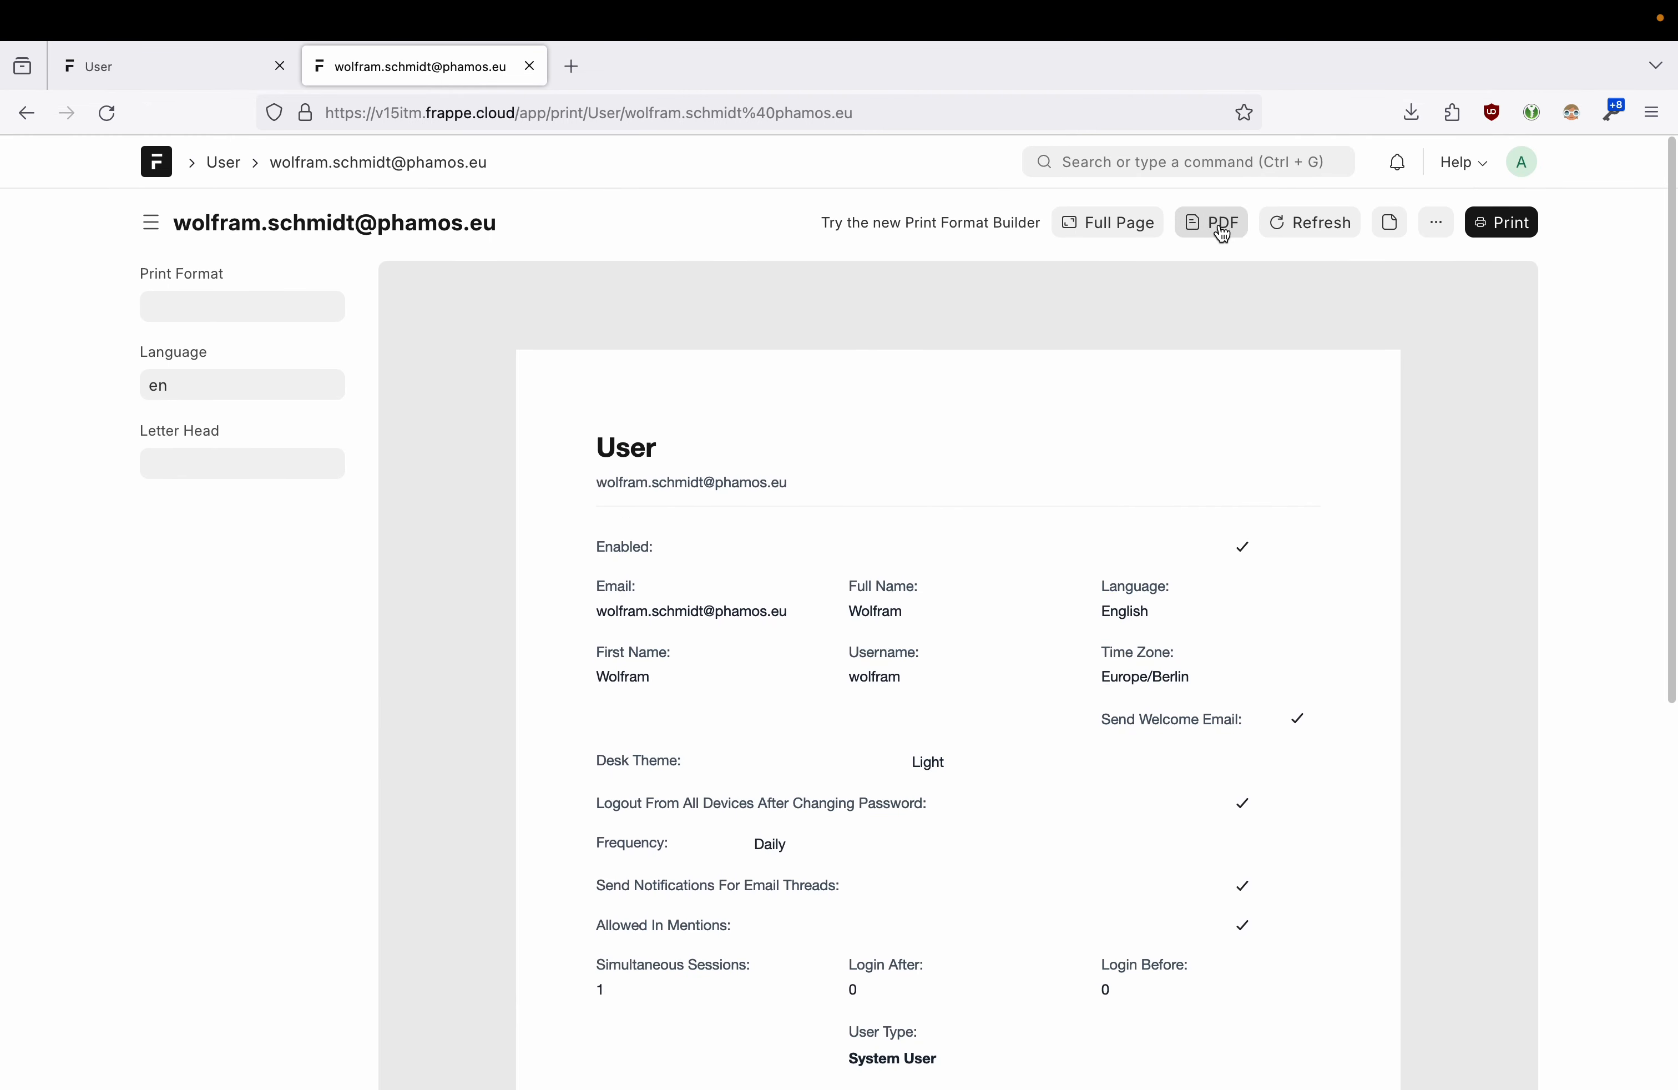
click(1222, 234)
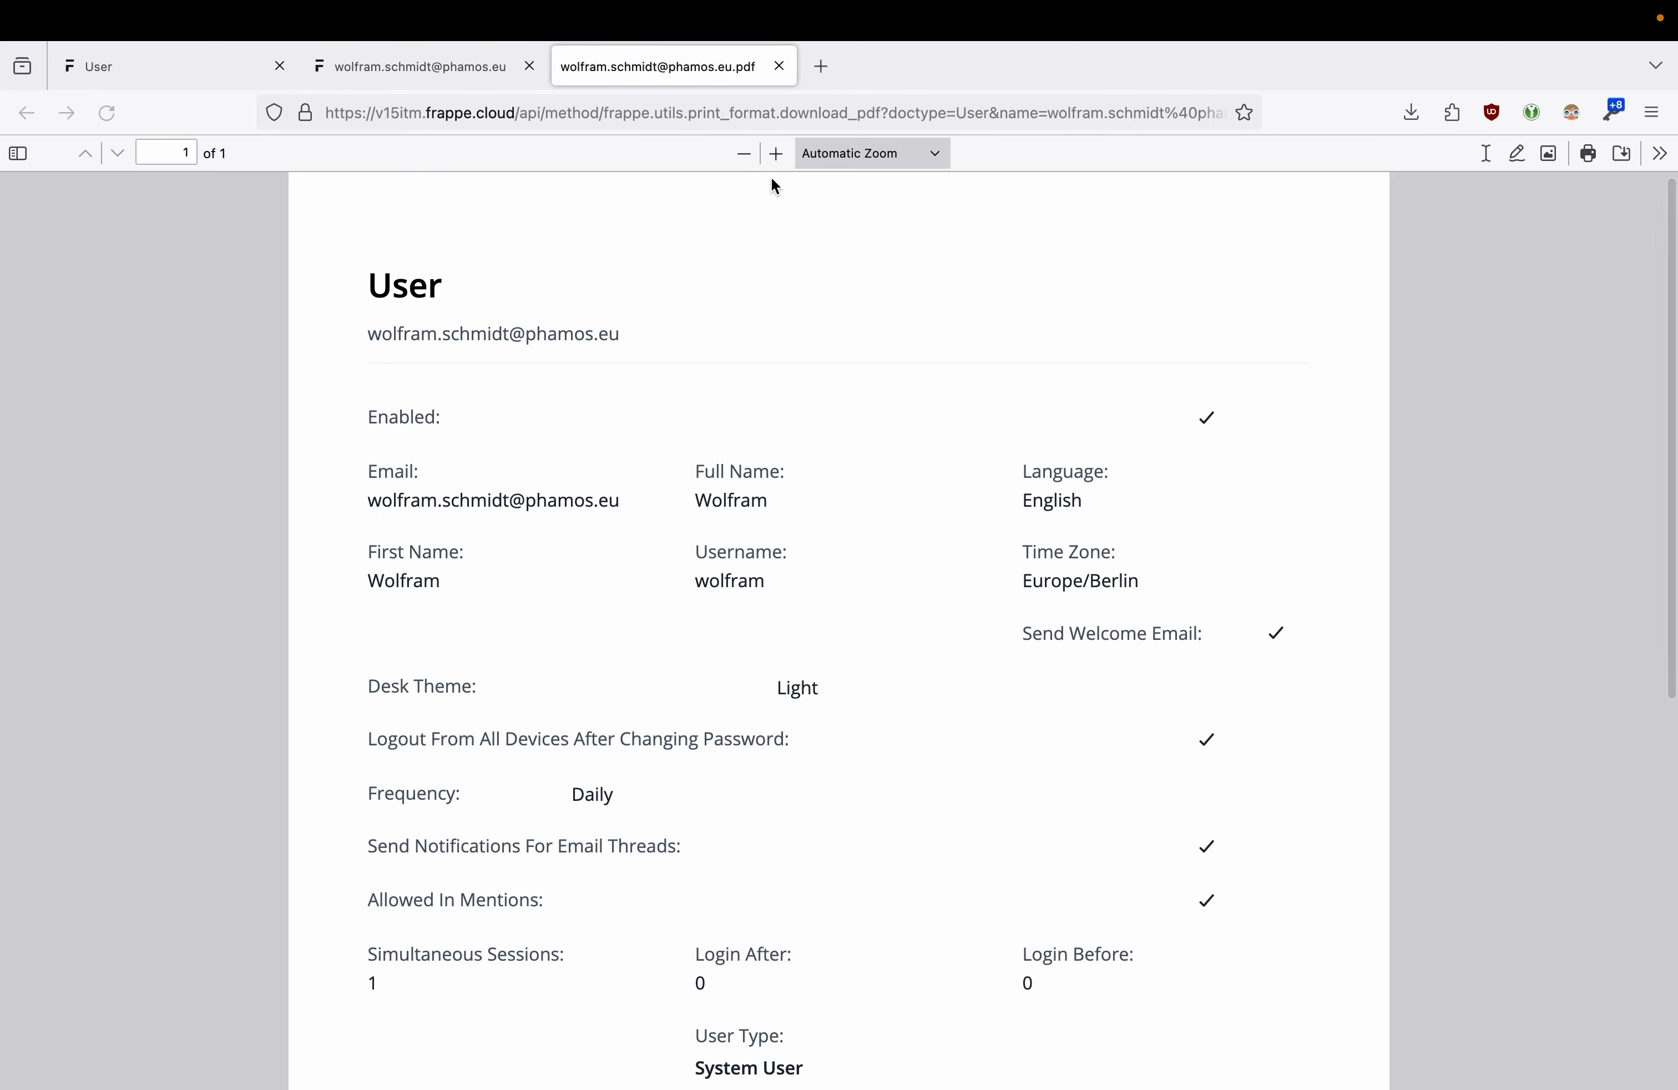
scroll(731, 497, down, 9)
scroll(731, 497, up, 10)
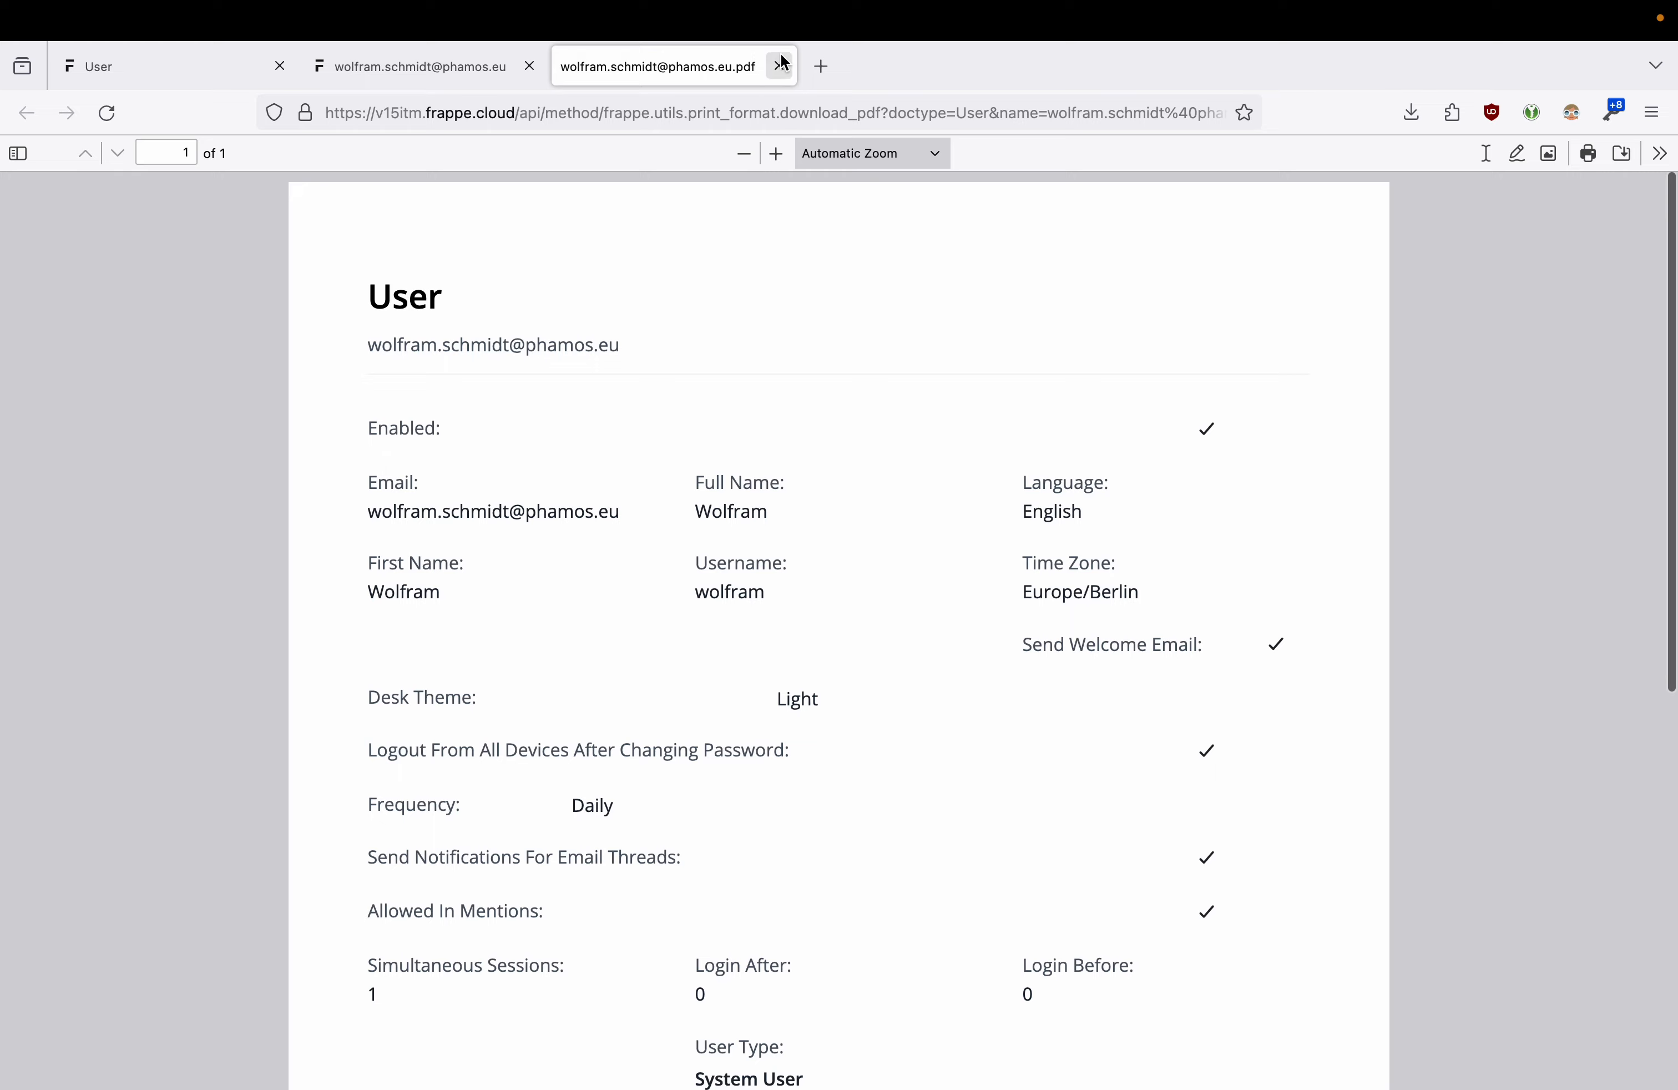
click(779, 66)
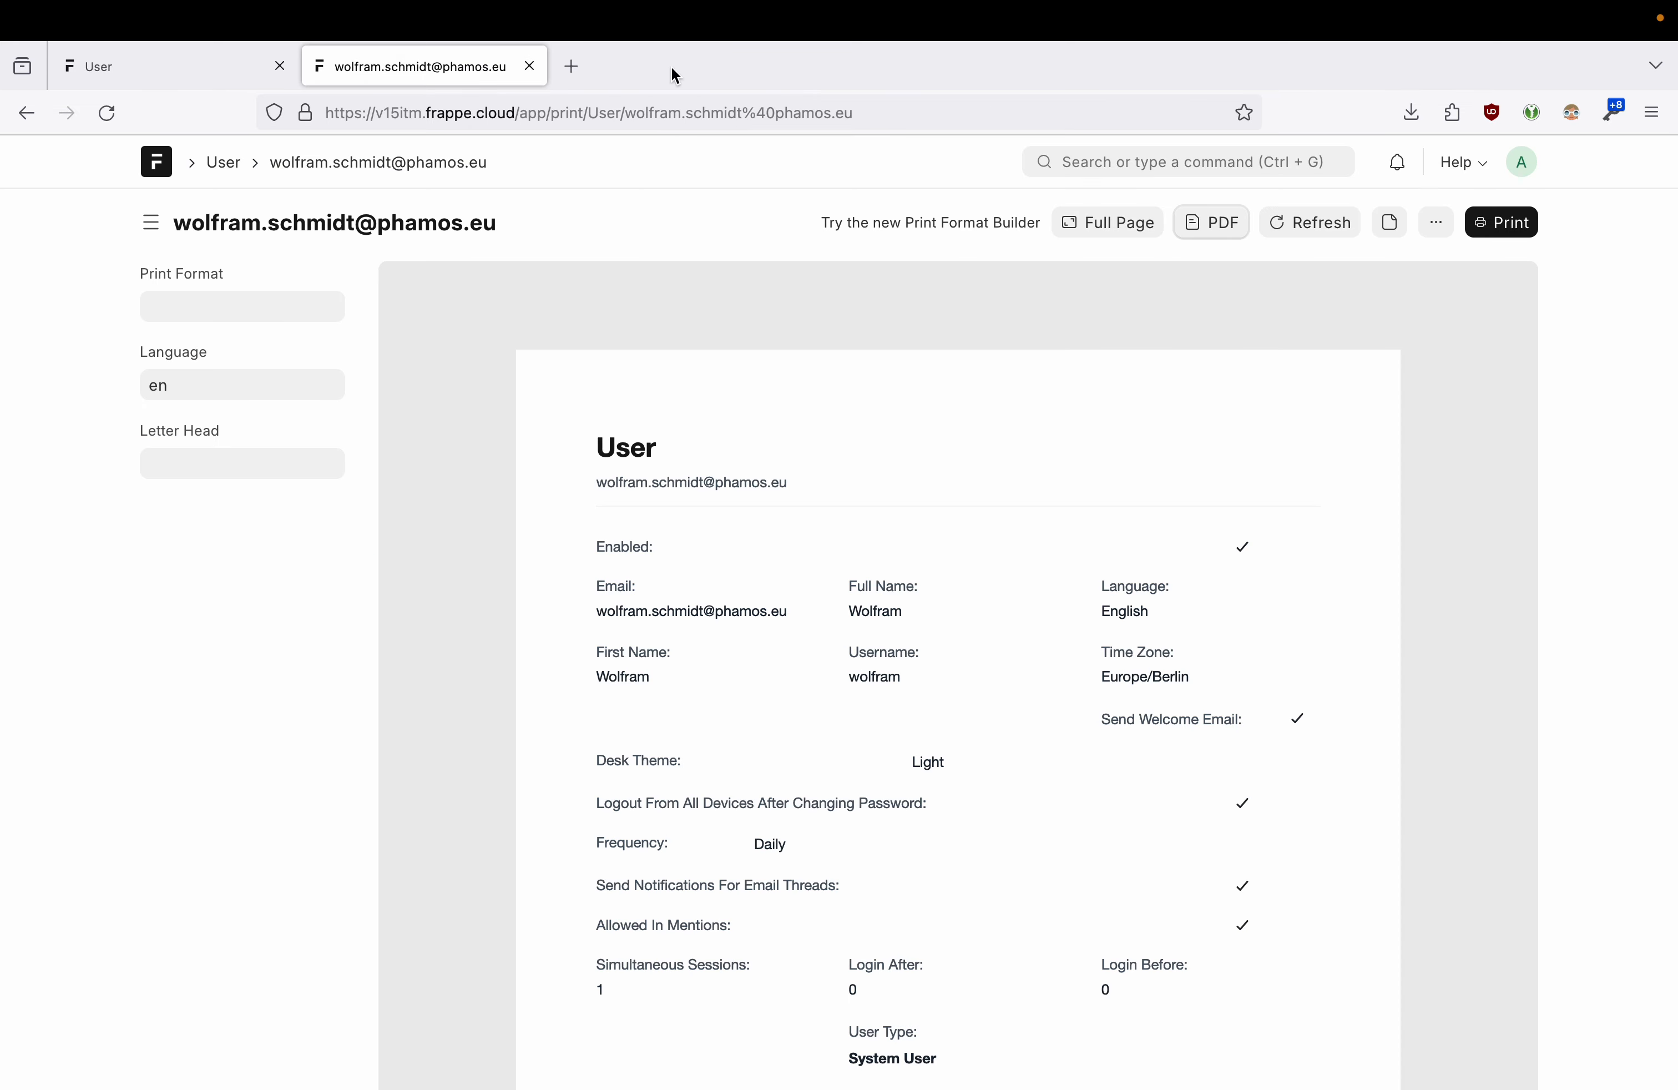
click(1391, 224)
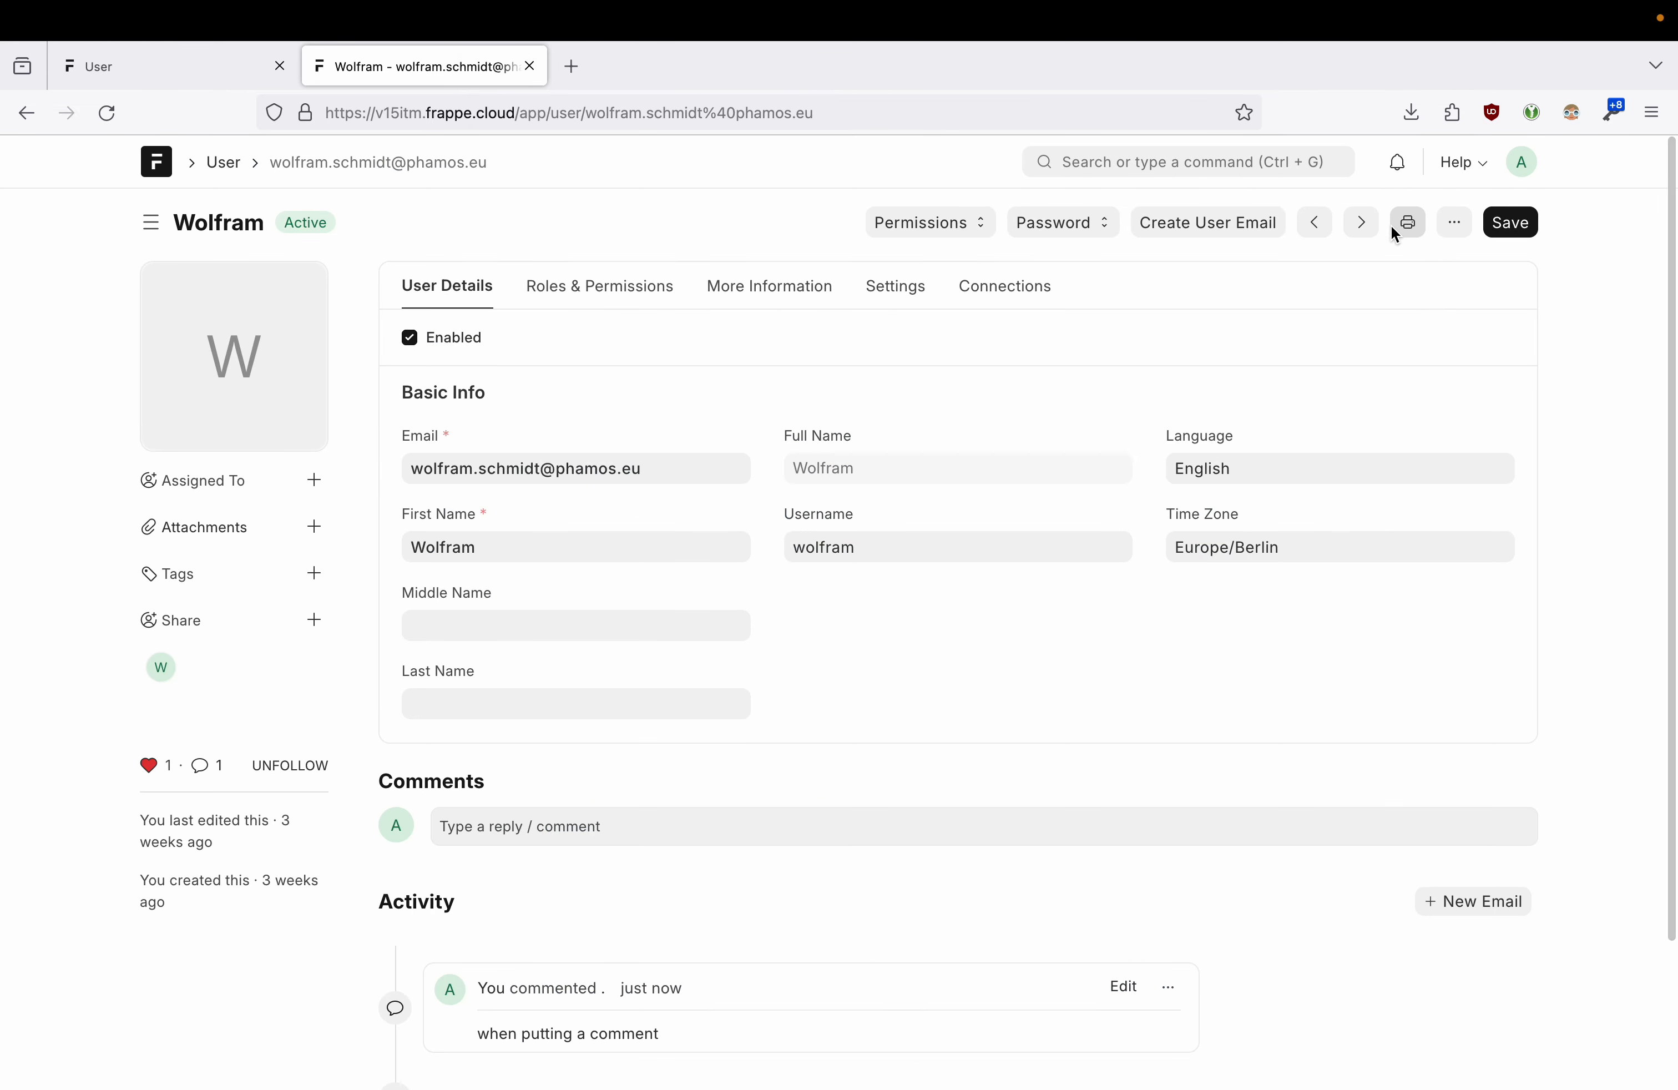
click(1454, 222)
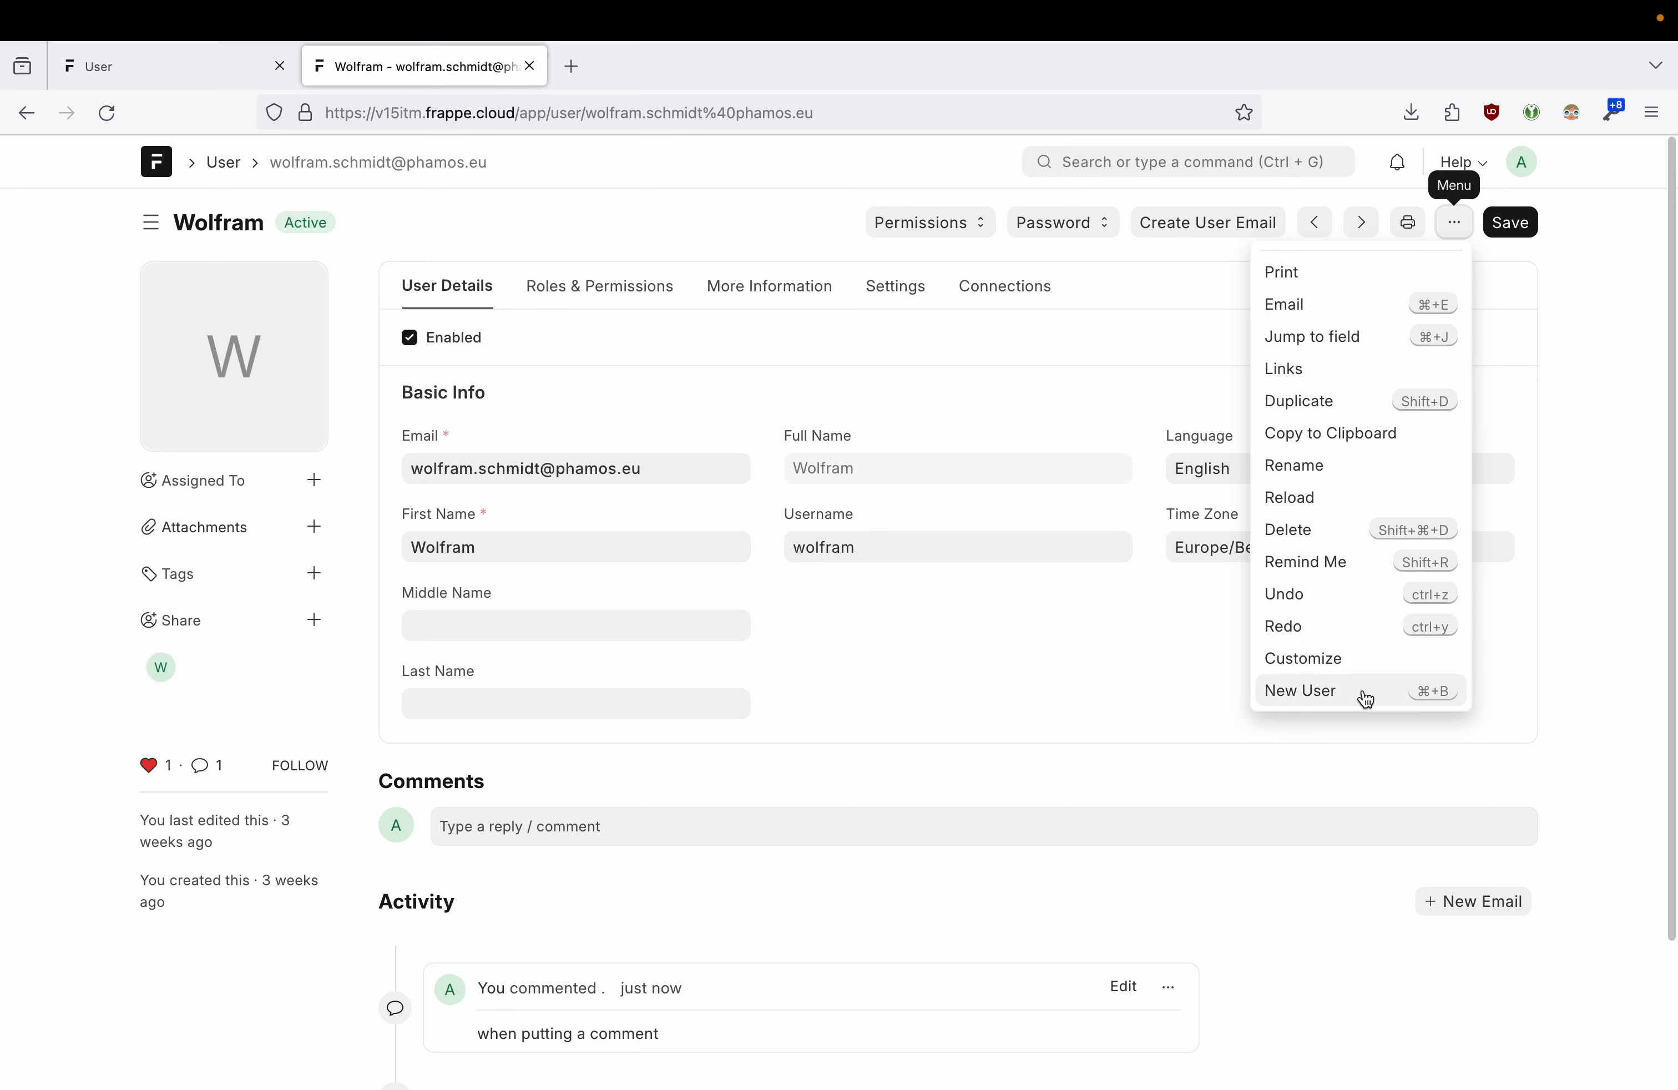
click(1550, 273)
scroll(1540, 299, down, 1)
scroll(1540, 299, up, 1)
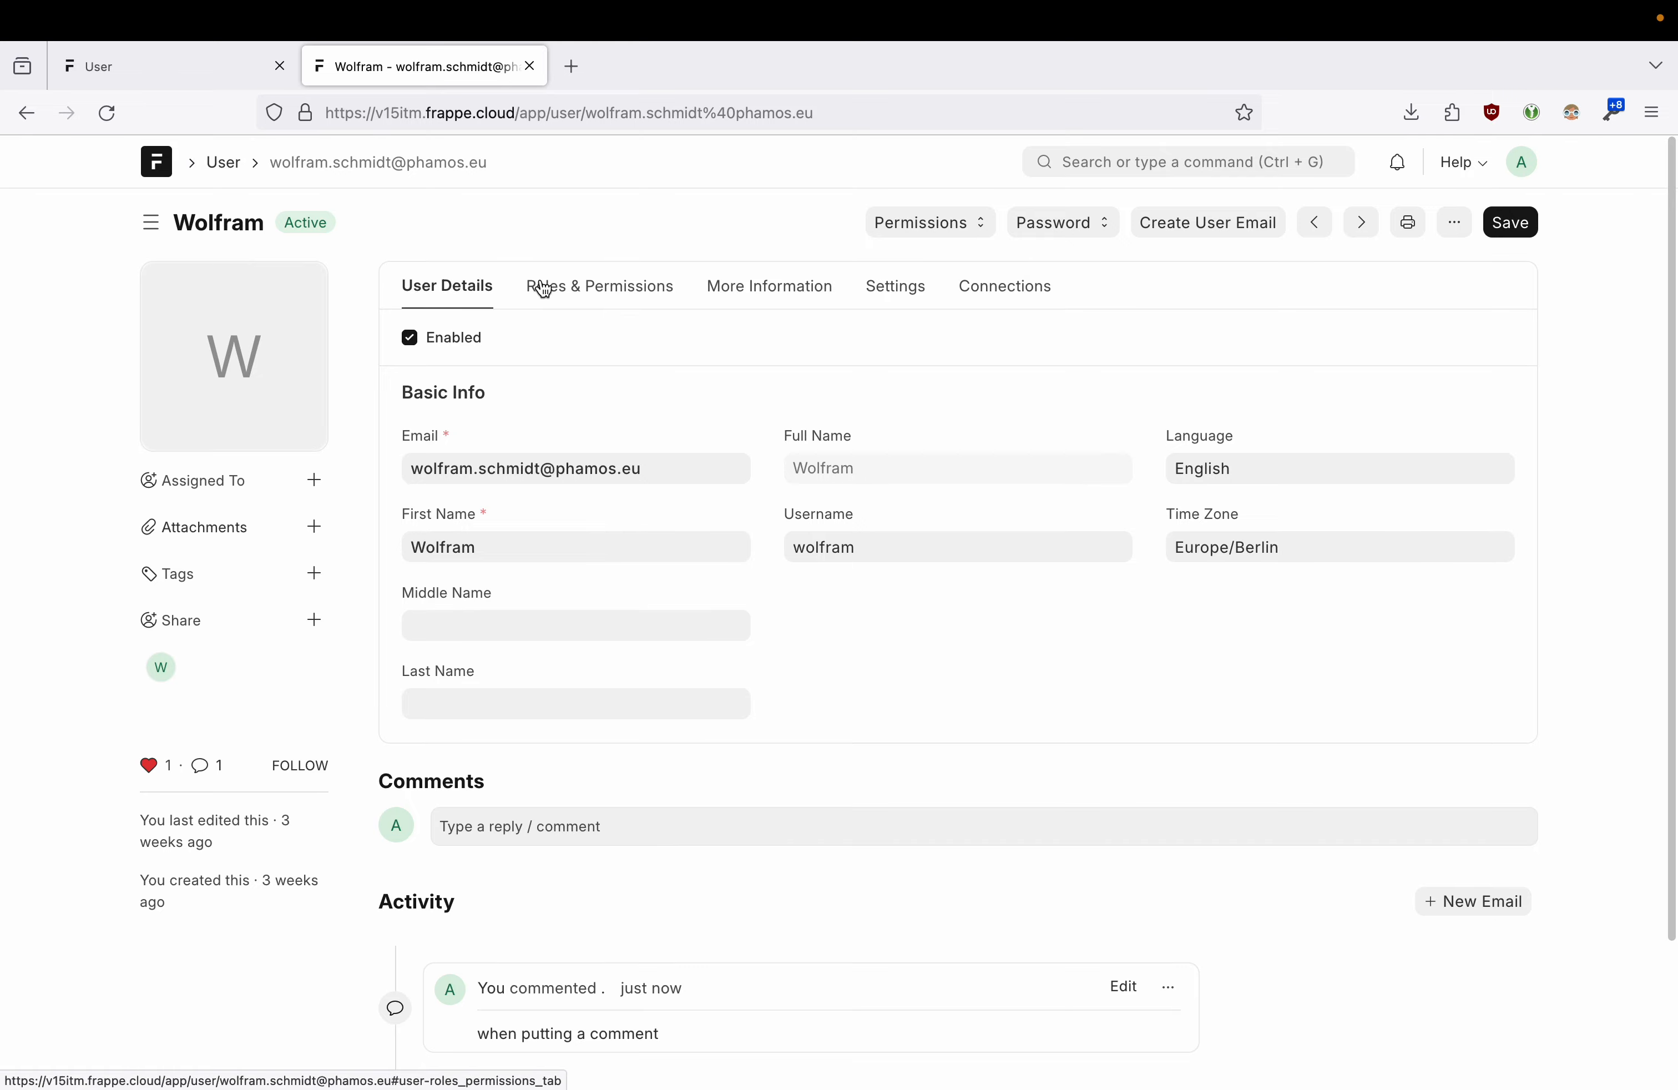
click(449, 286)
click(580, 289)
click(466, 290)
click(686, 293)
click(749, 293)
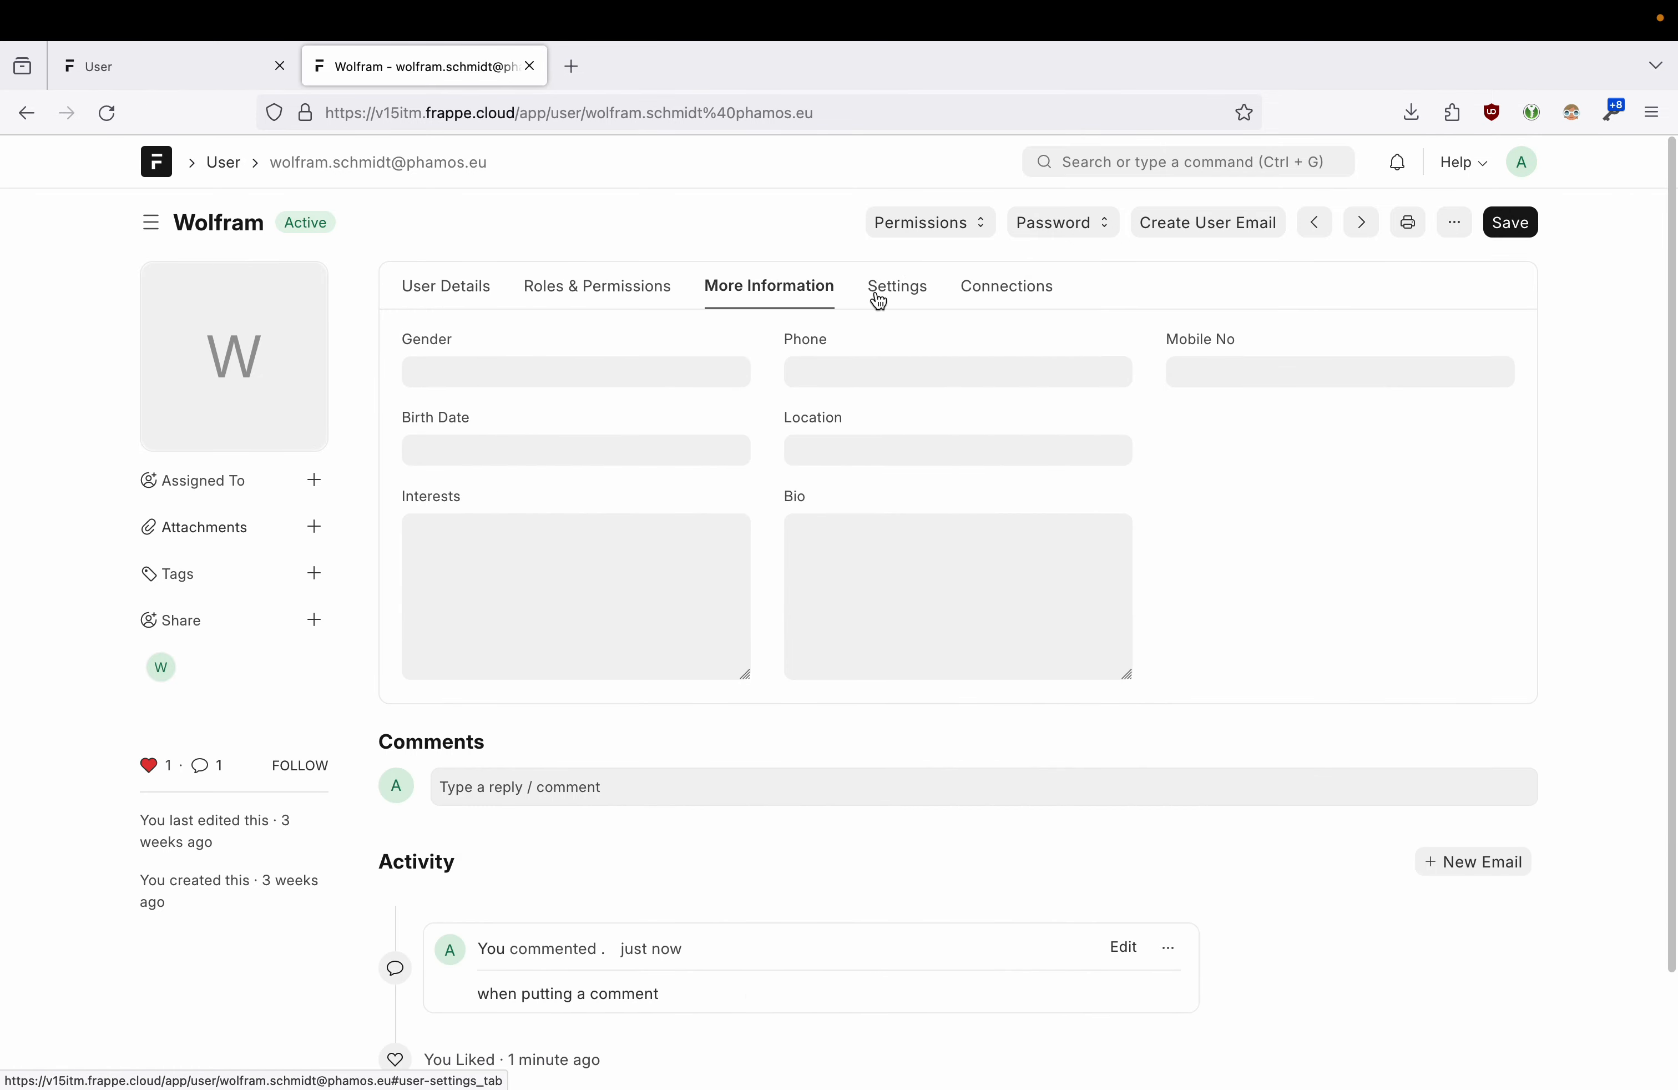
click(881, 291)
click(983, 291)
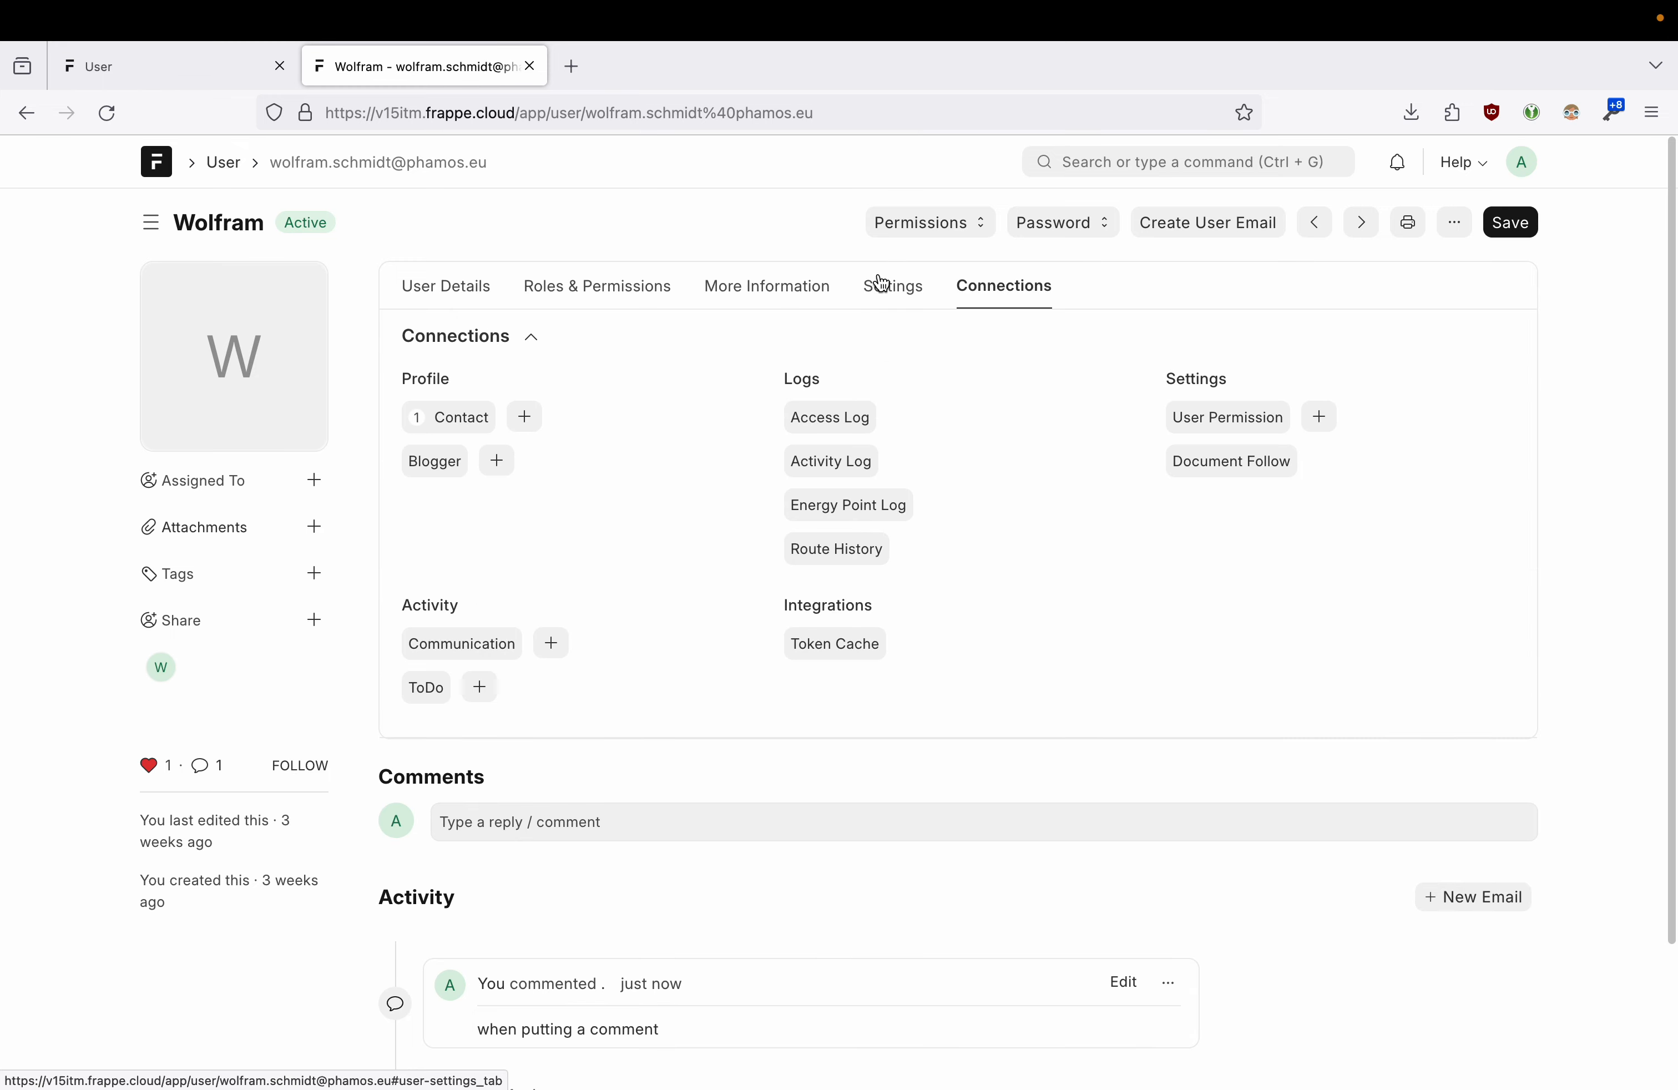
click(878, 285)
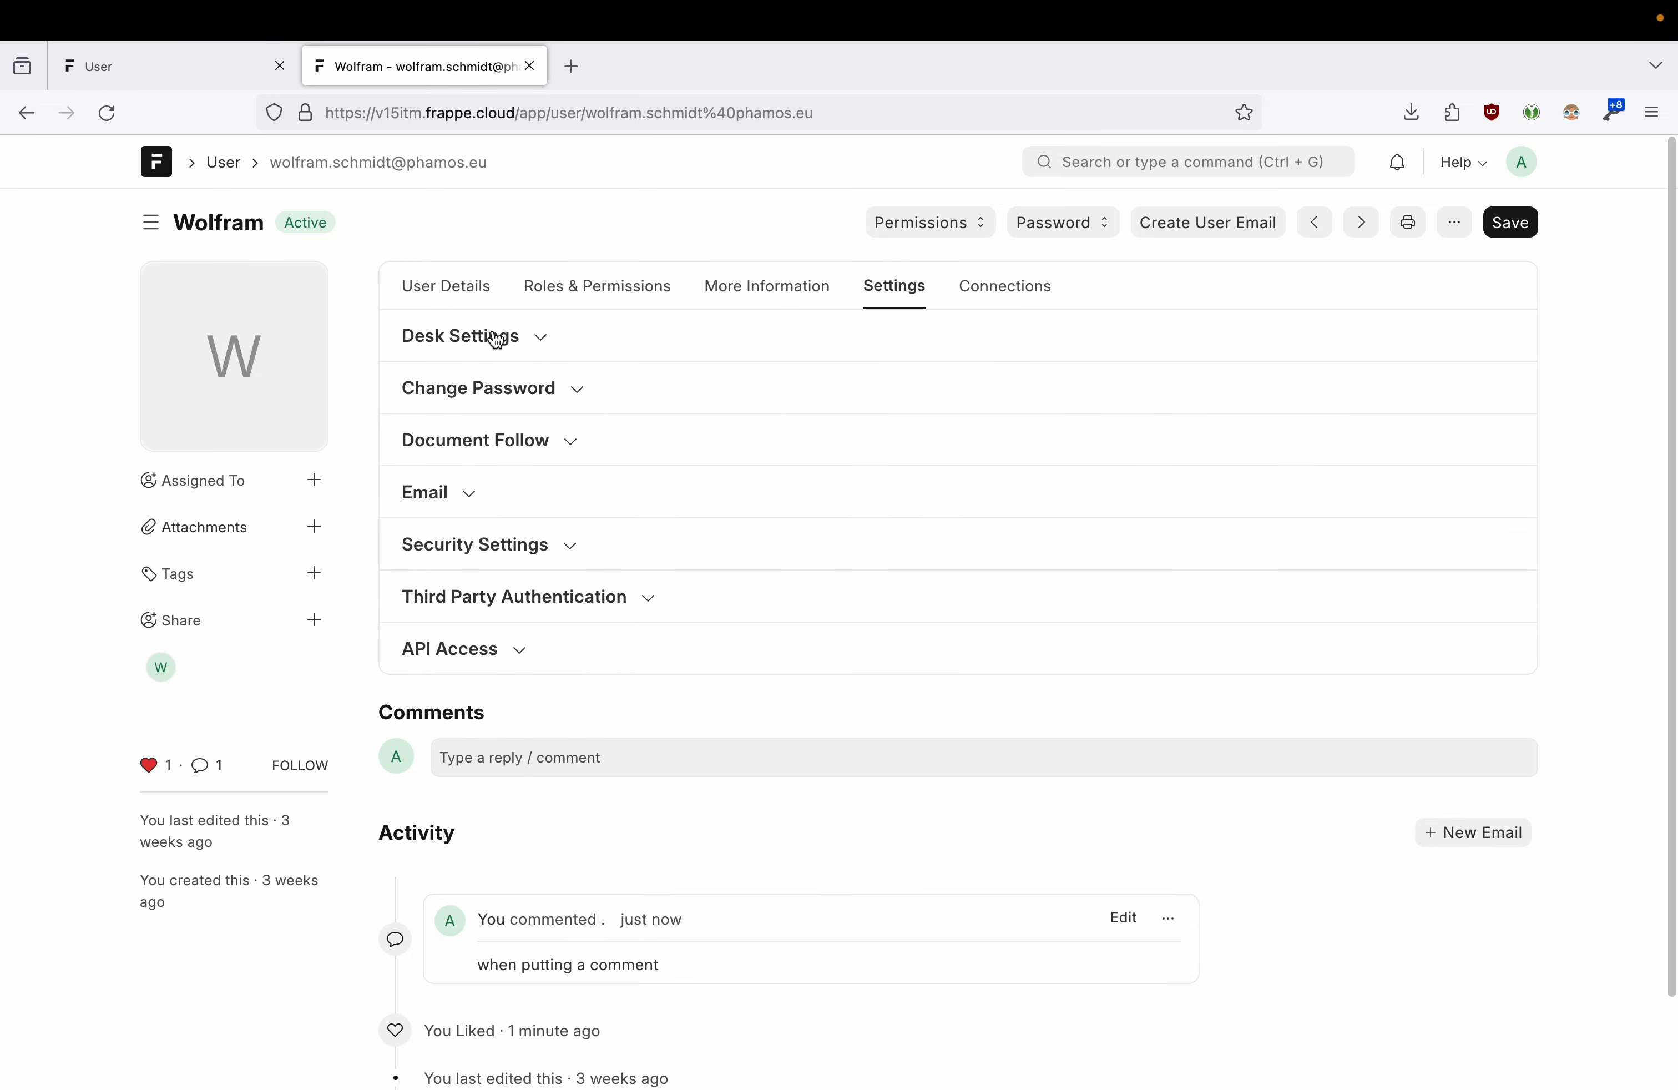
click(543, 345)
click(535, 341)
click(558, 382)
click(561, 385)
click(560, 450)
click(562, 446)
click(466, 297)
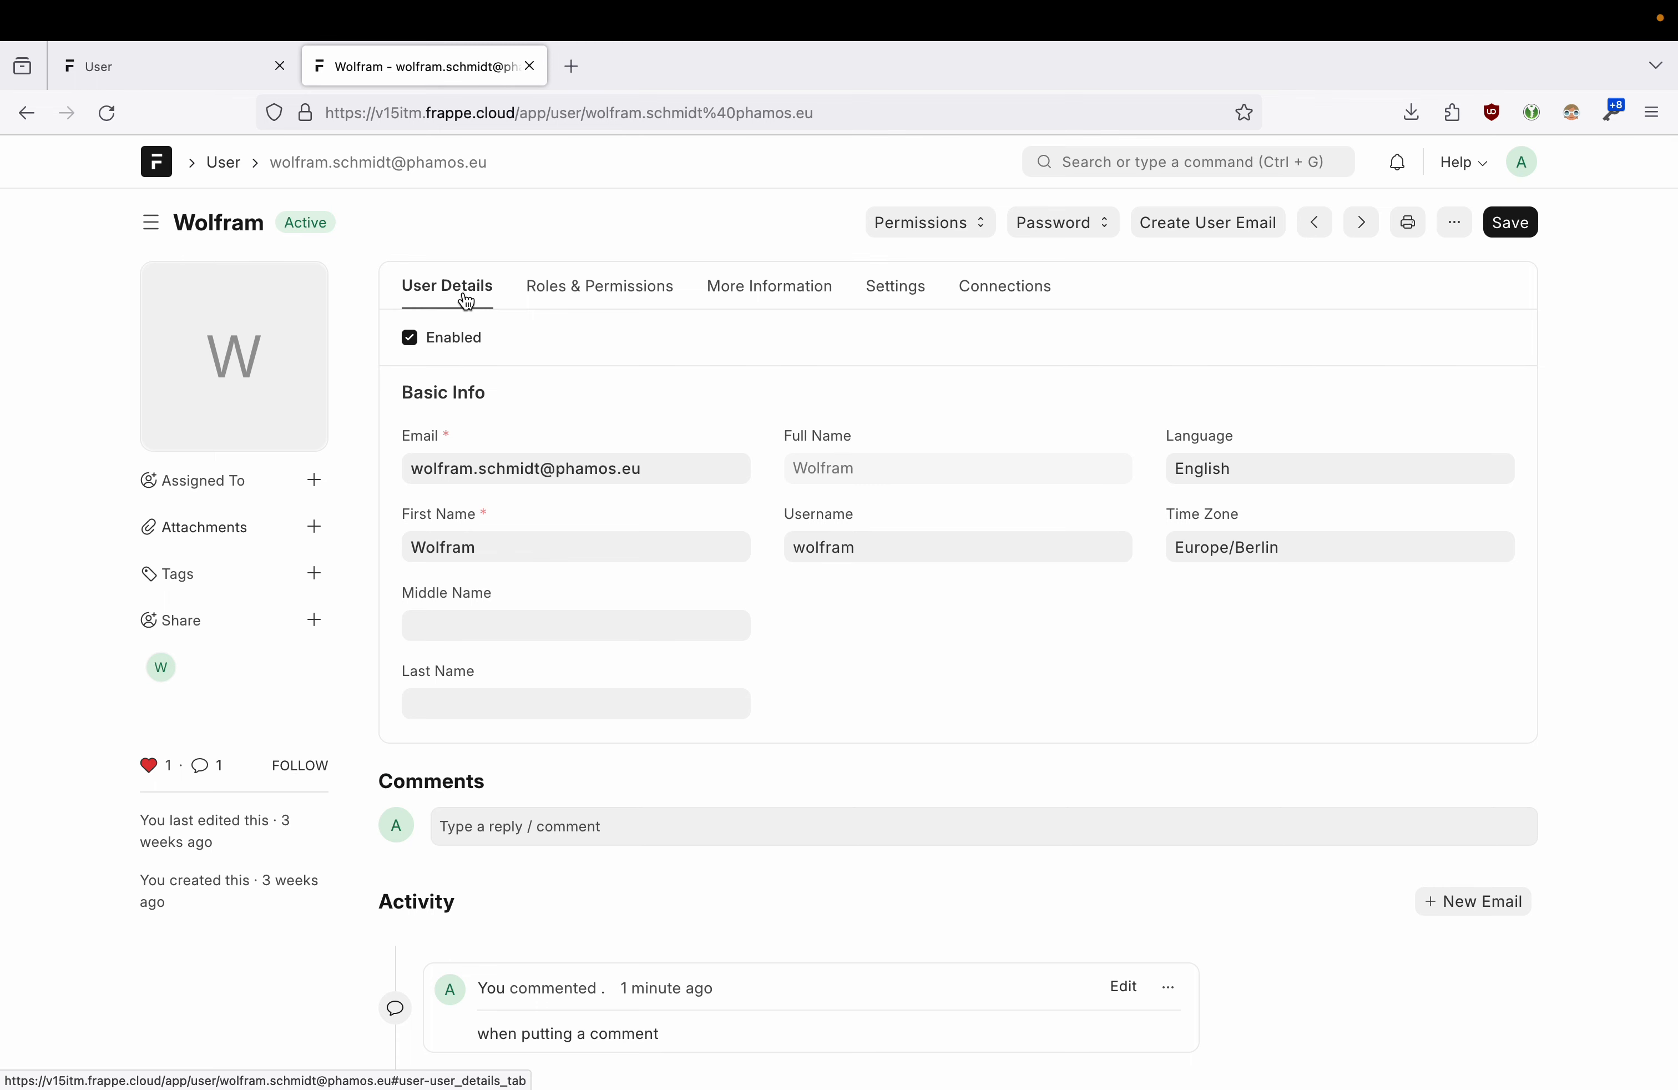
click(659, 467)
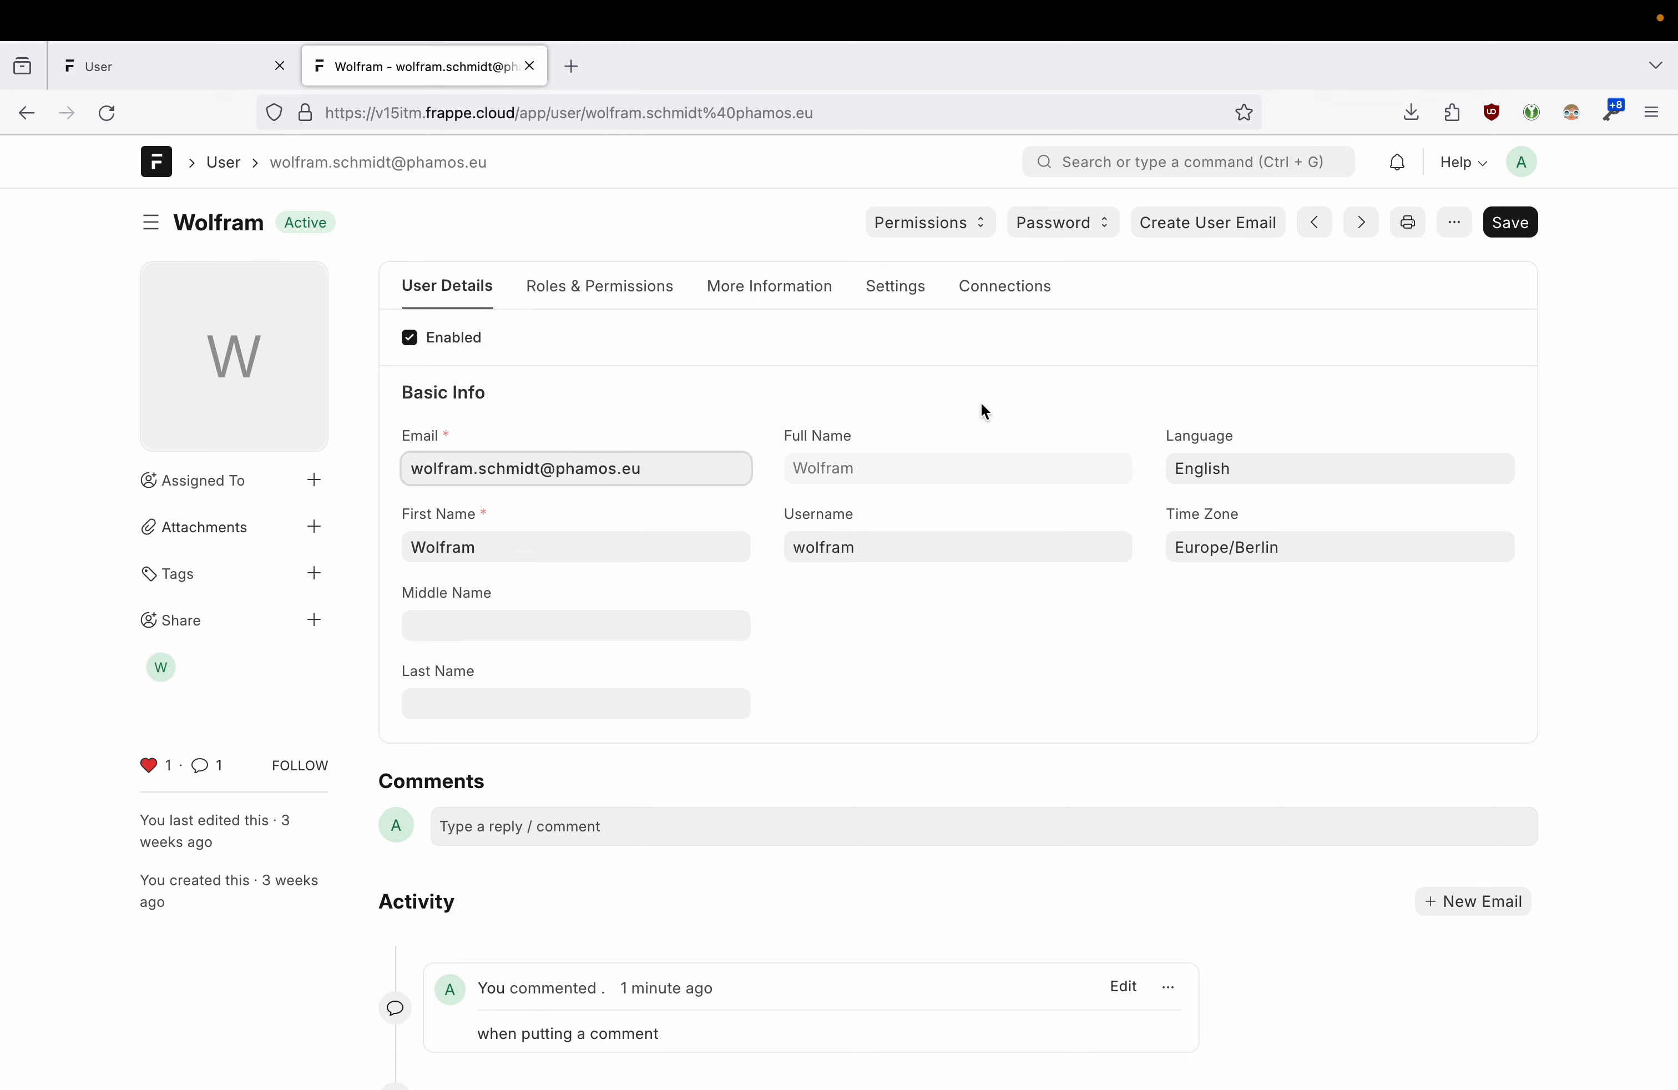
- Toggle the Enabled checkbox off and back on, and select the email address
click(409, 340)
click(412, 340)
drag(654, 466, 390, 464)
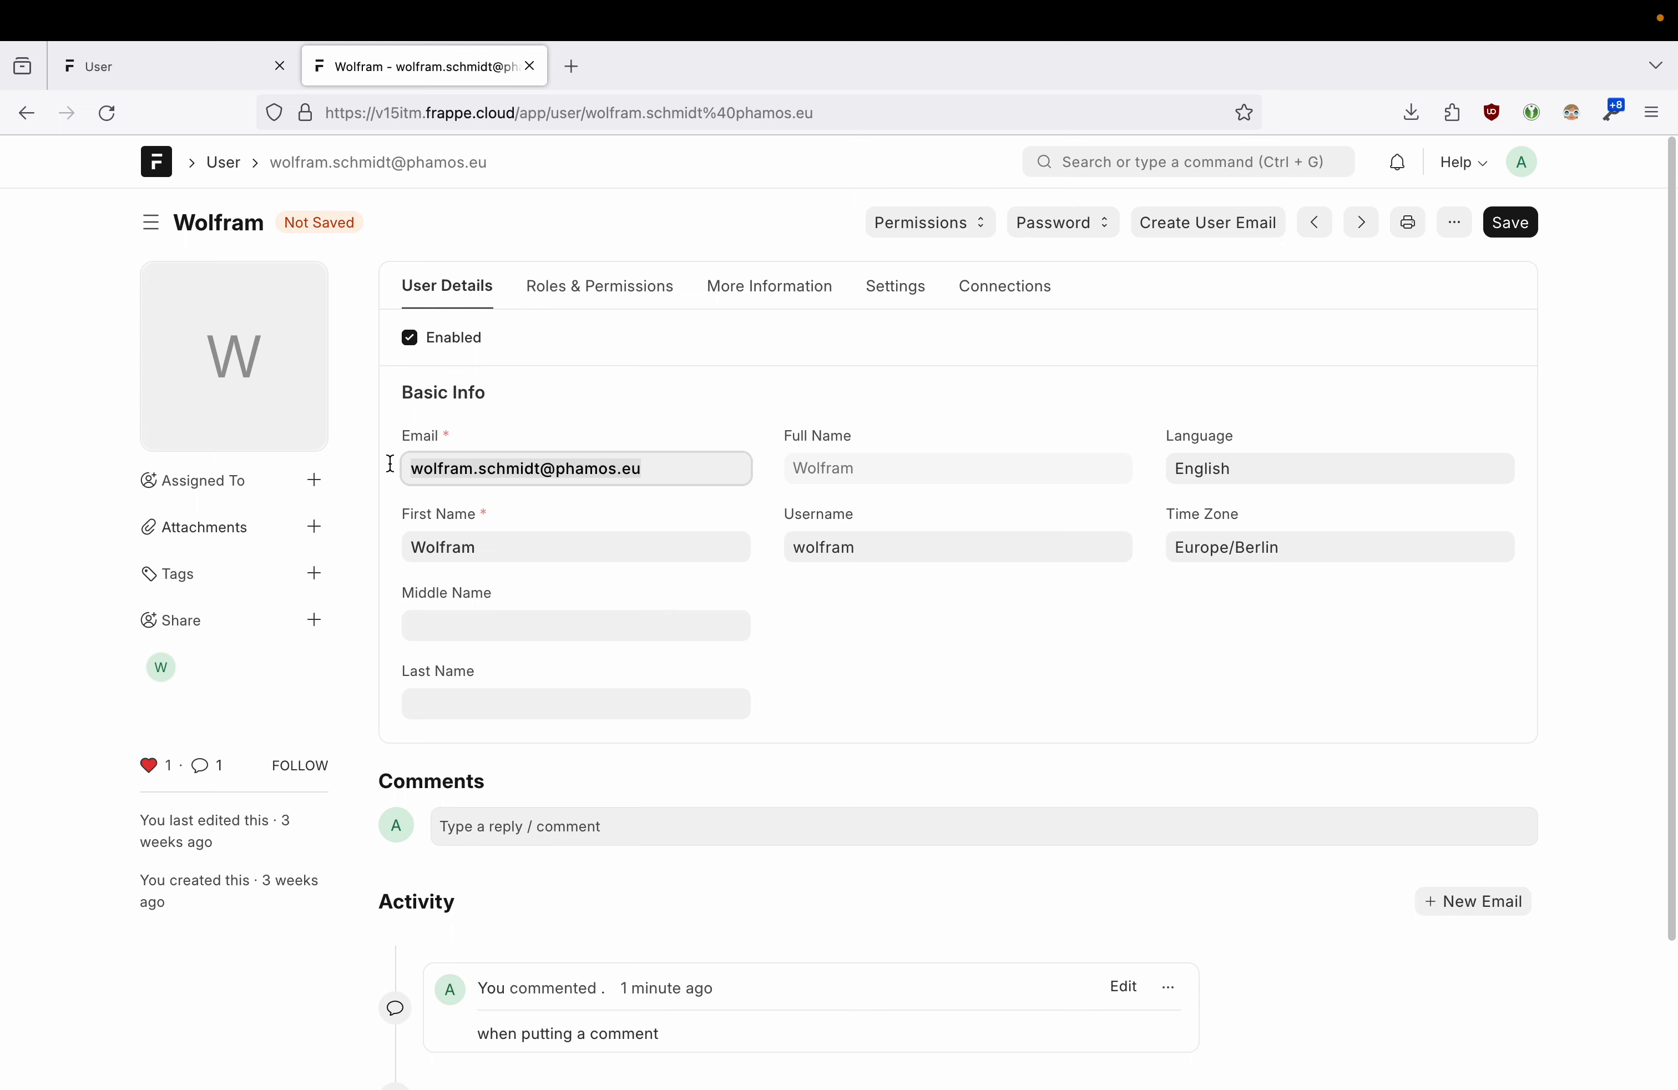
click(970, 620)
- Clear the Europe/Berlin Time Zone value and view the Roles & Permissions tab
click(1331, 545)
drag(1331, 545, 959, 521)
key(BackSpace)
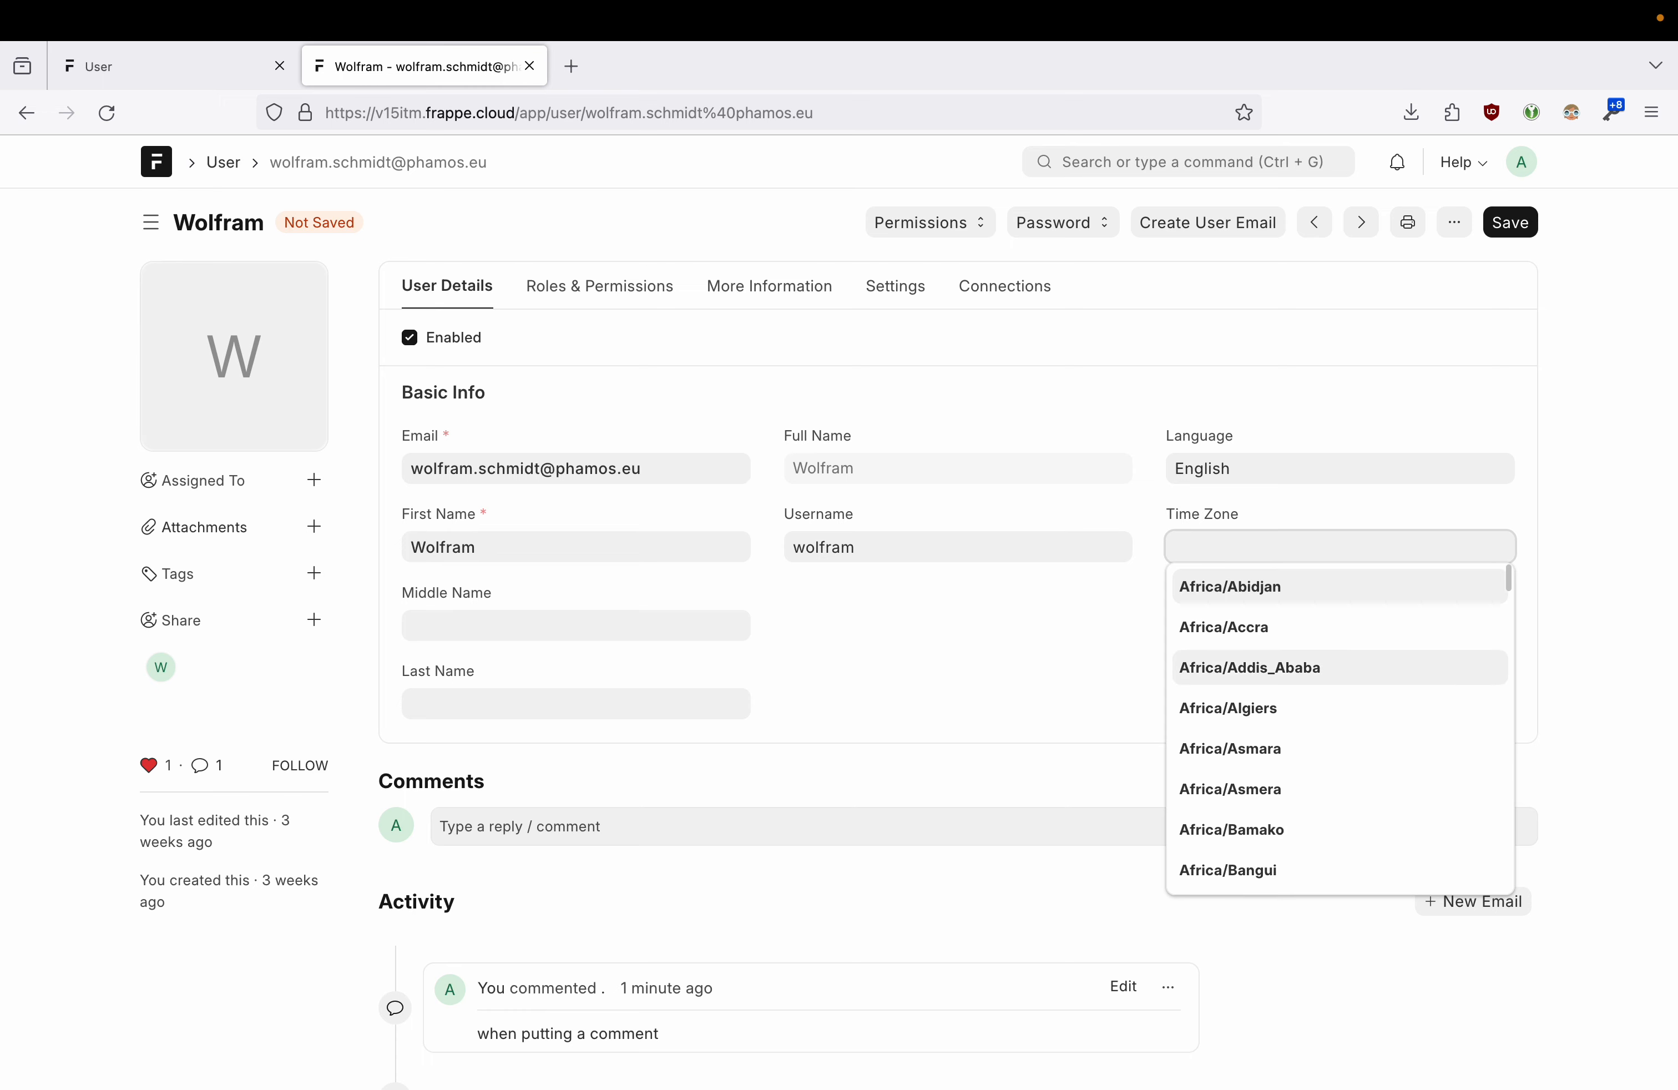
scroll(1314, 722, down, 2)
scroll(1314, 722, down, 5)
click(1031, 641)
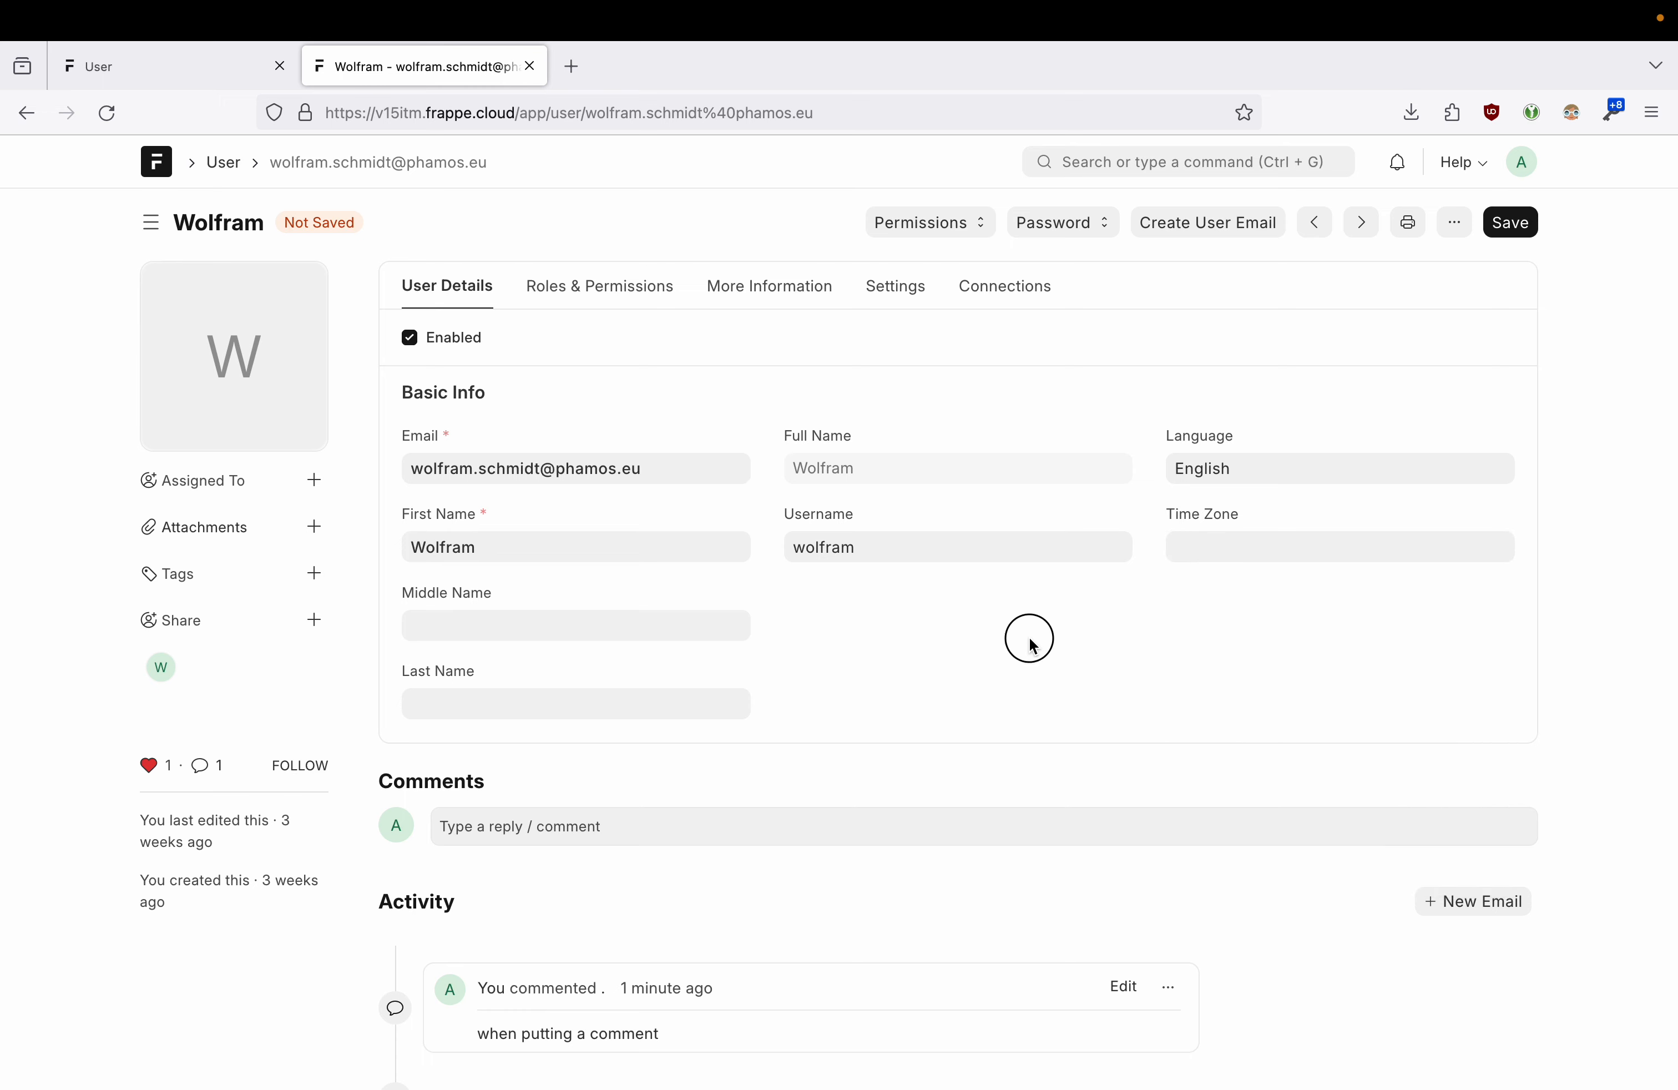
scroll(999, 687, down, 1)
scroll(999, 687, up, 1)
click(625, 296)
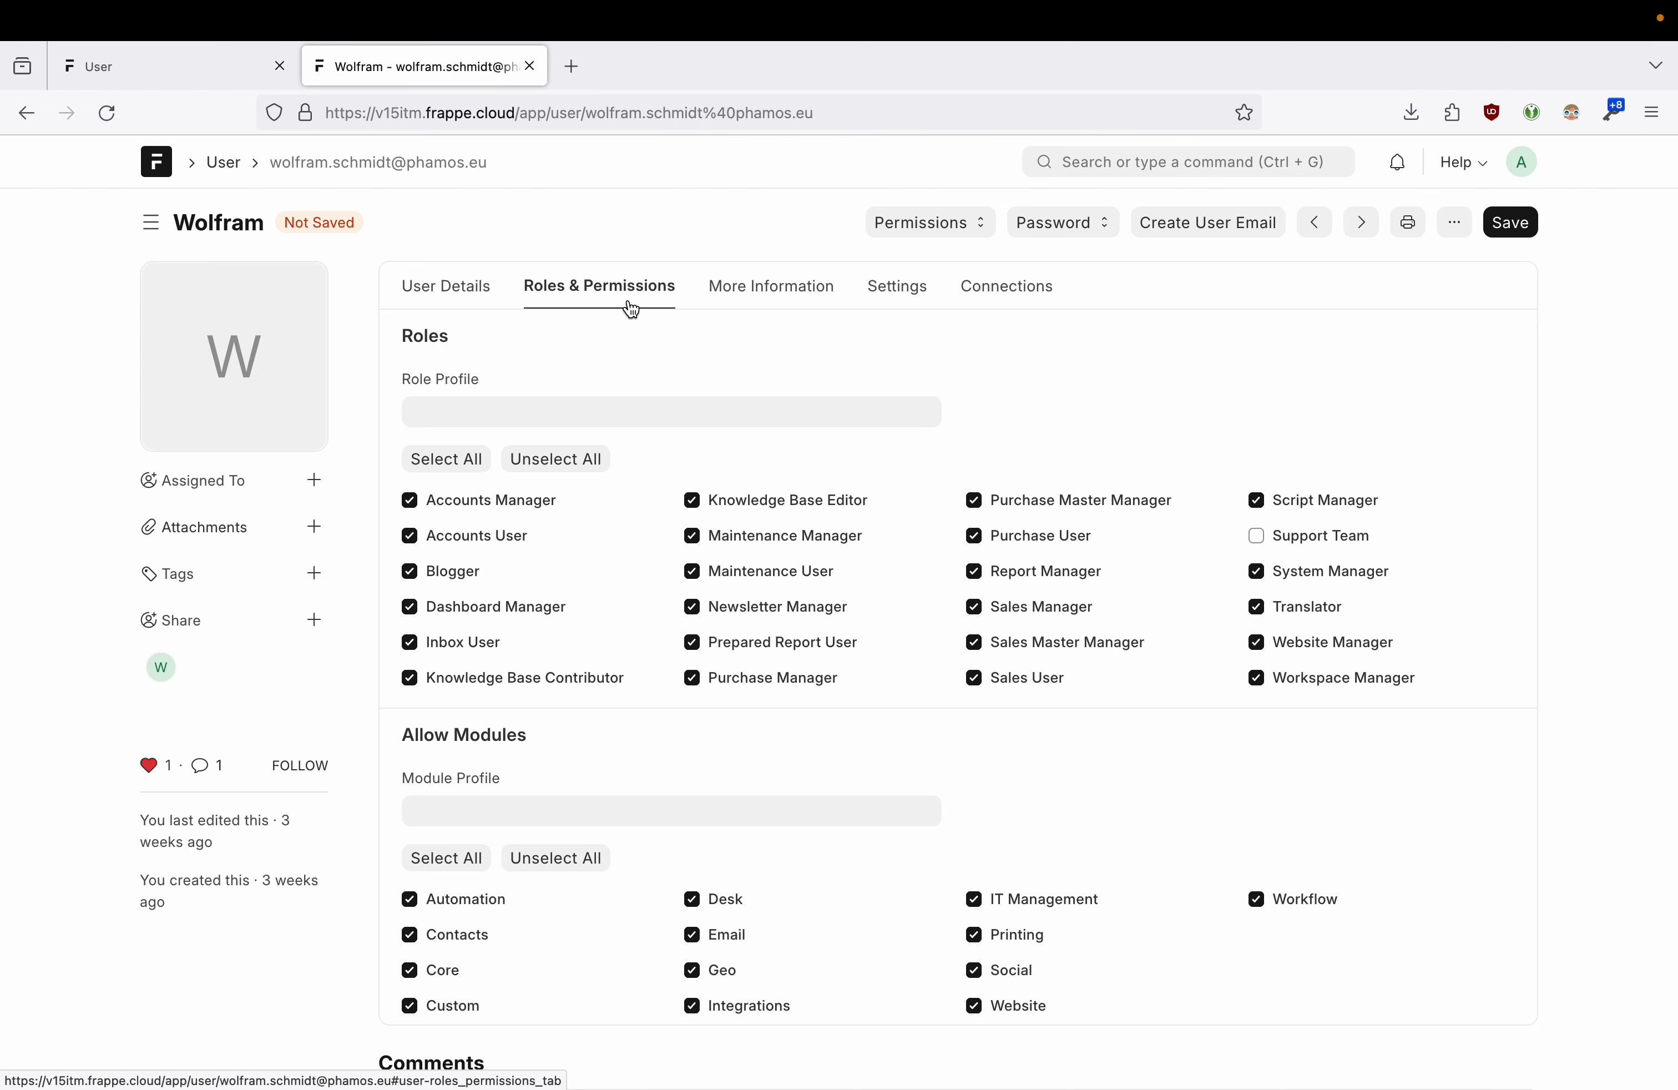
click(198, 77)
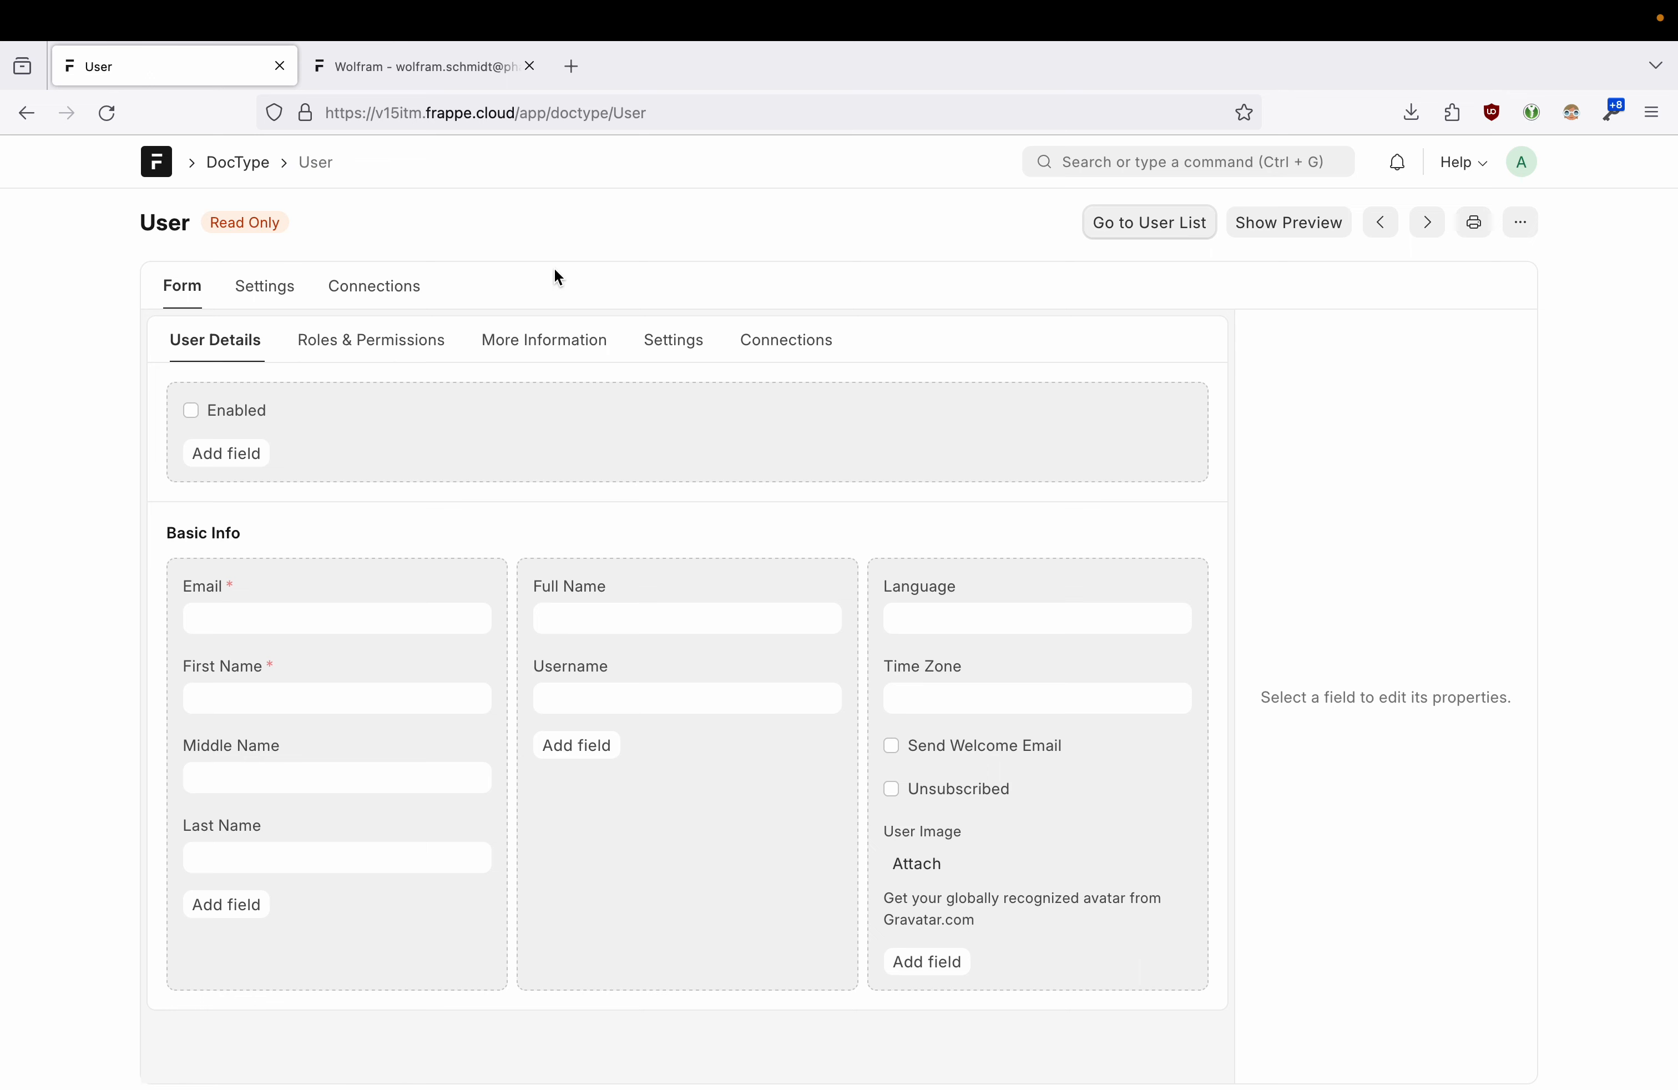
- Place the user record and User form builder side by side, showing User Details
click(427, 67)
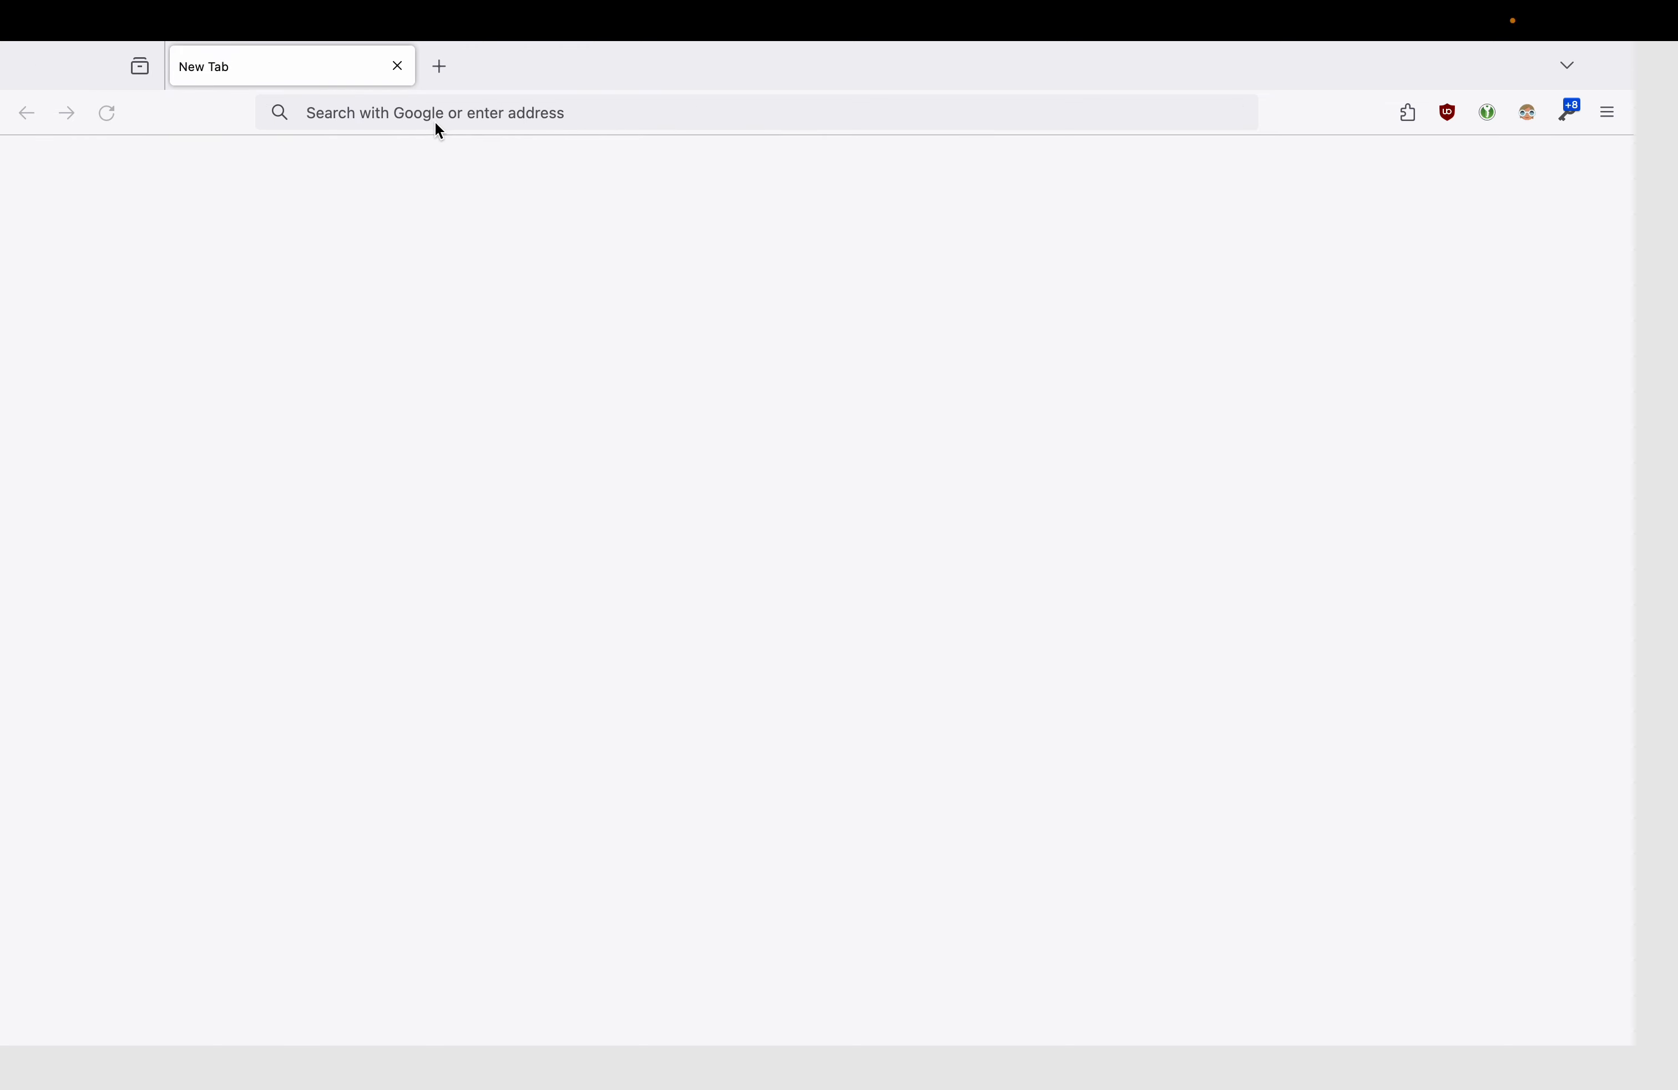
key(ctrl+Up)
drag(796, 92, 900, 93)
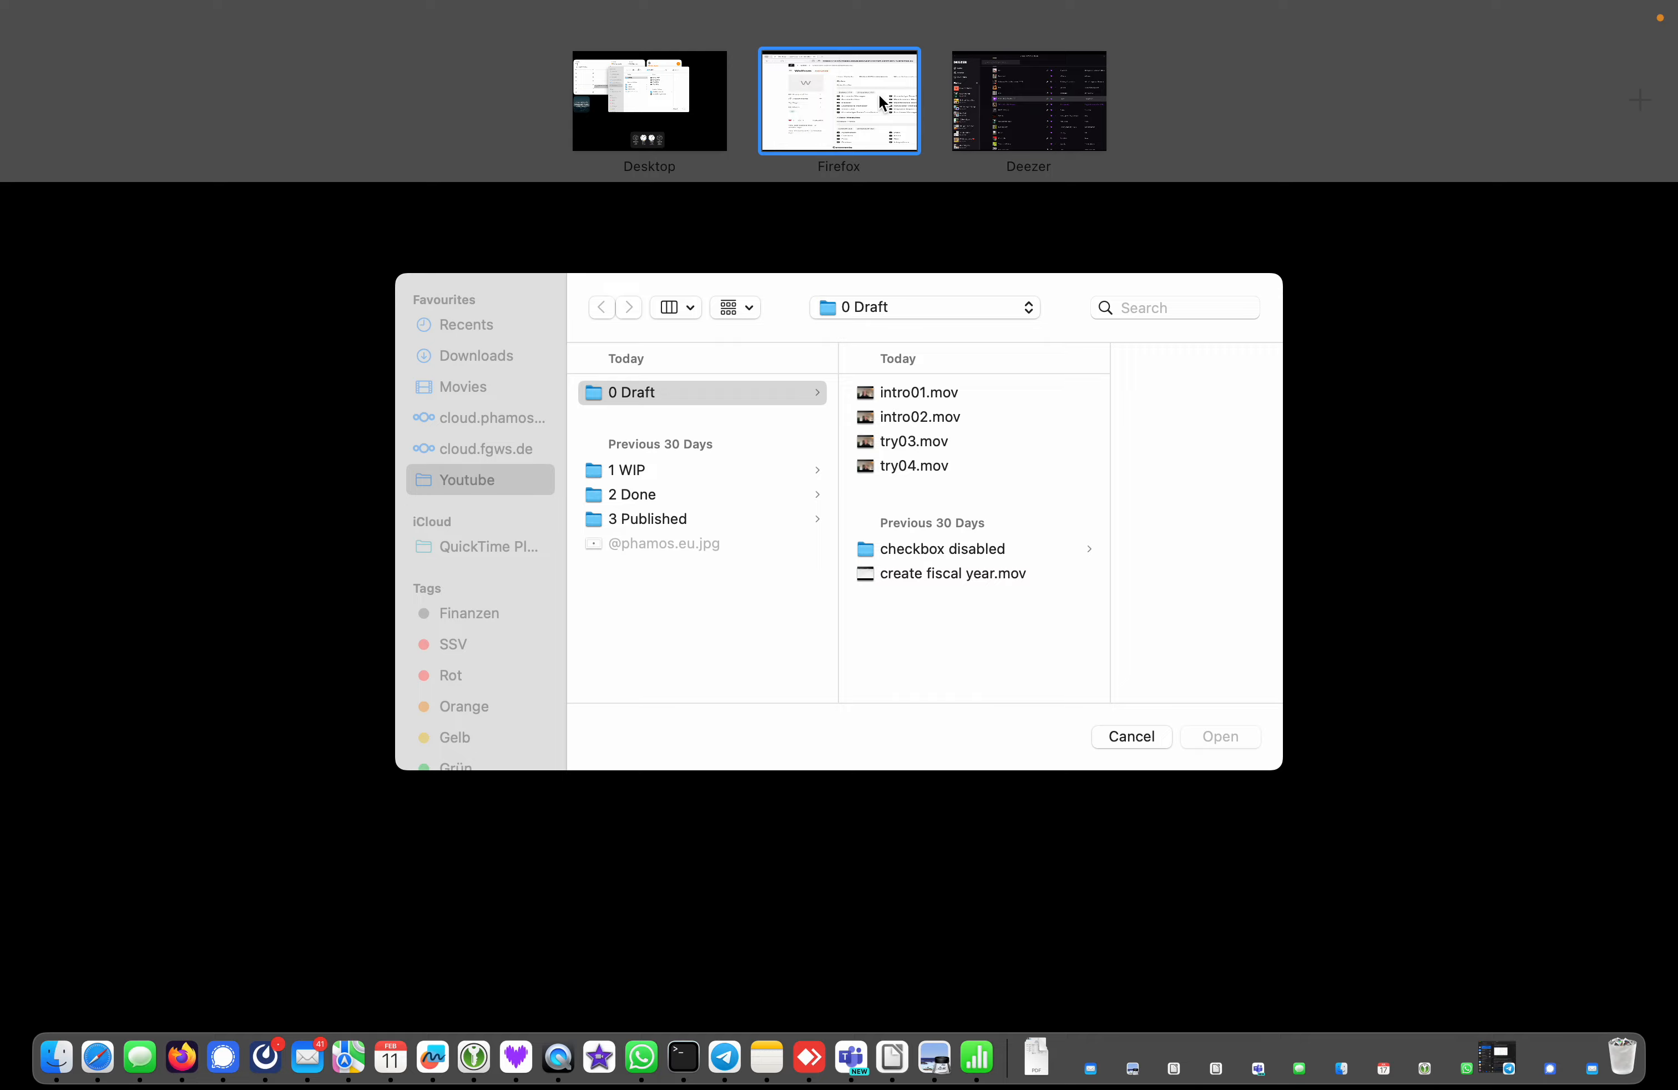
click(878, 96)
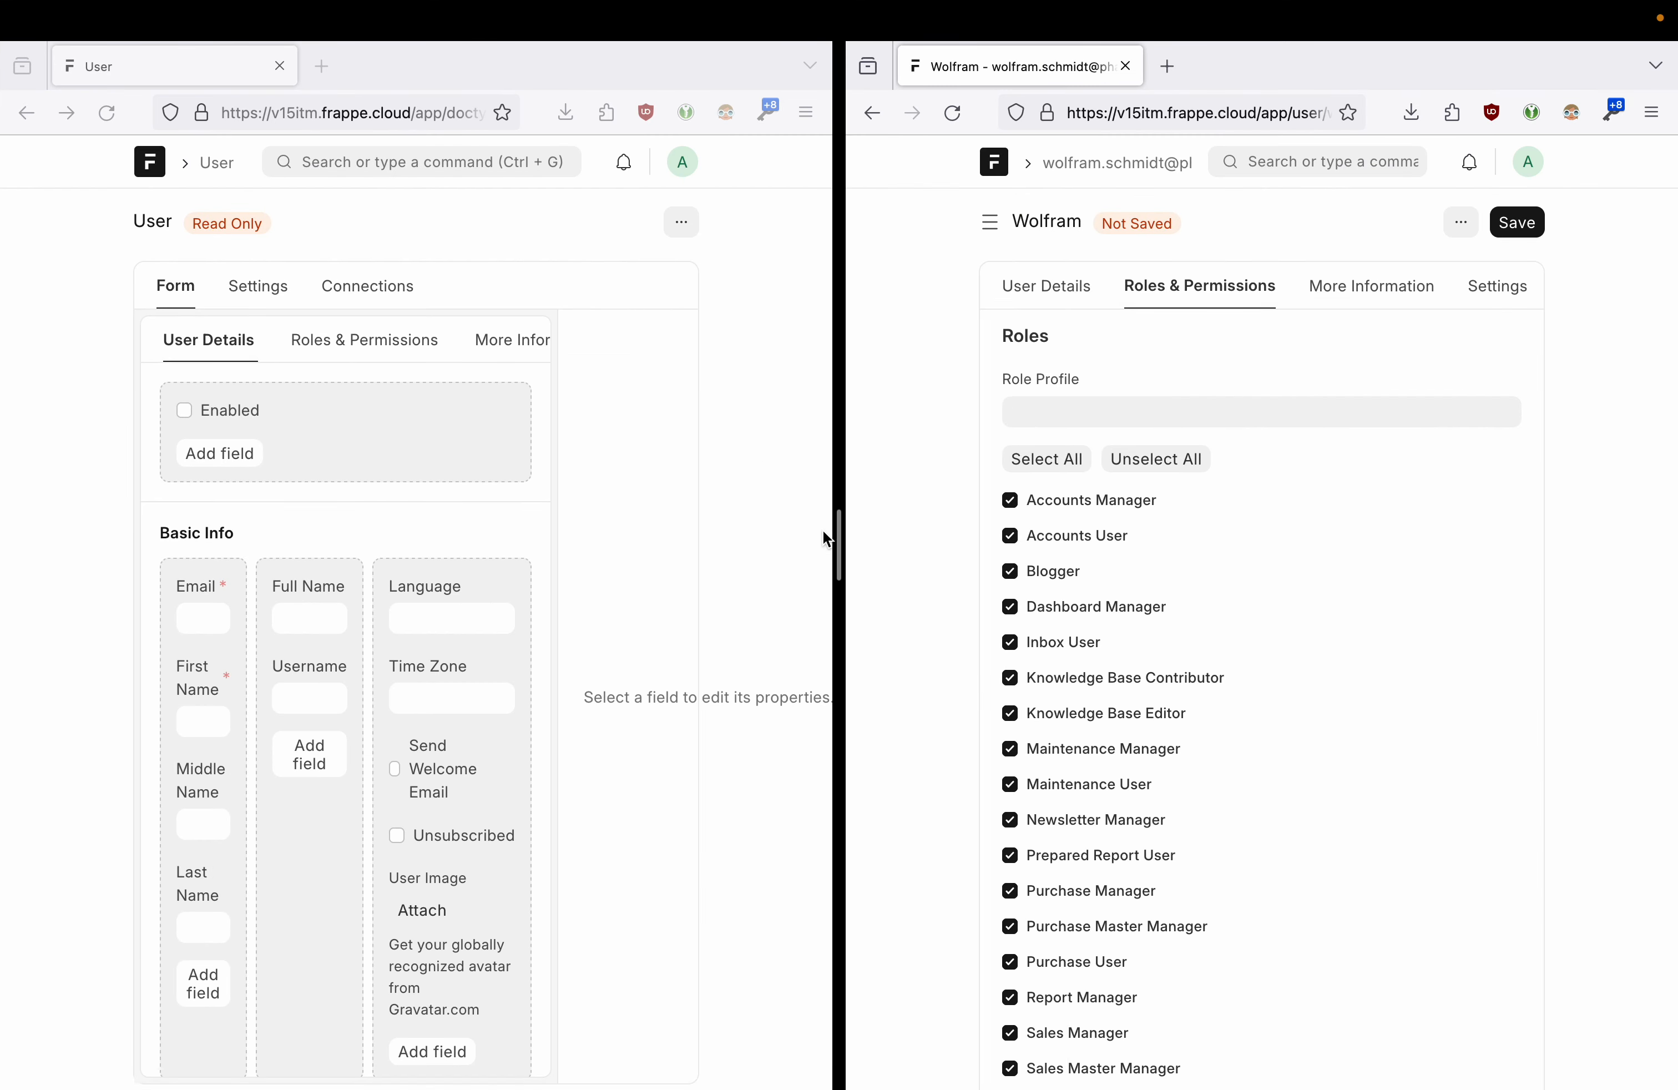
click(1047, 287)
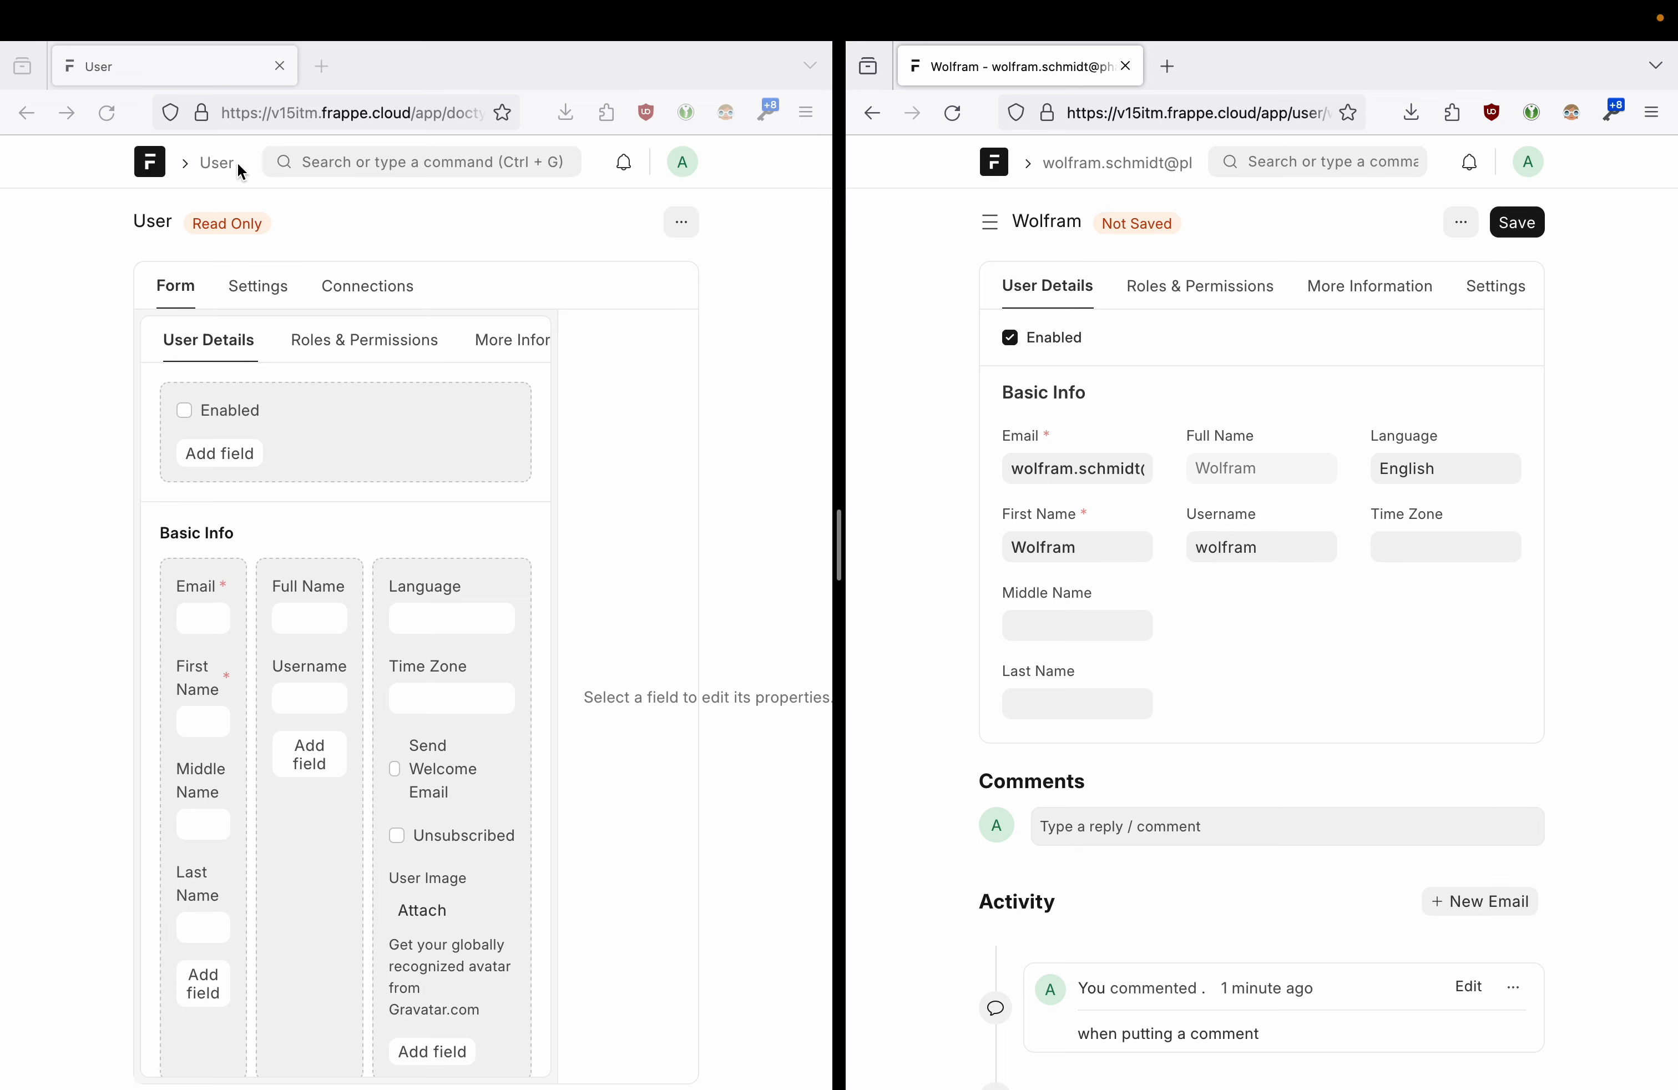
- Zoom the windows out to 80% and inspect the Time Zone field's properties
click(730, 272)
key(ctrl+minus)
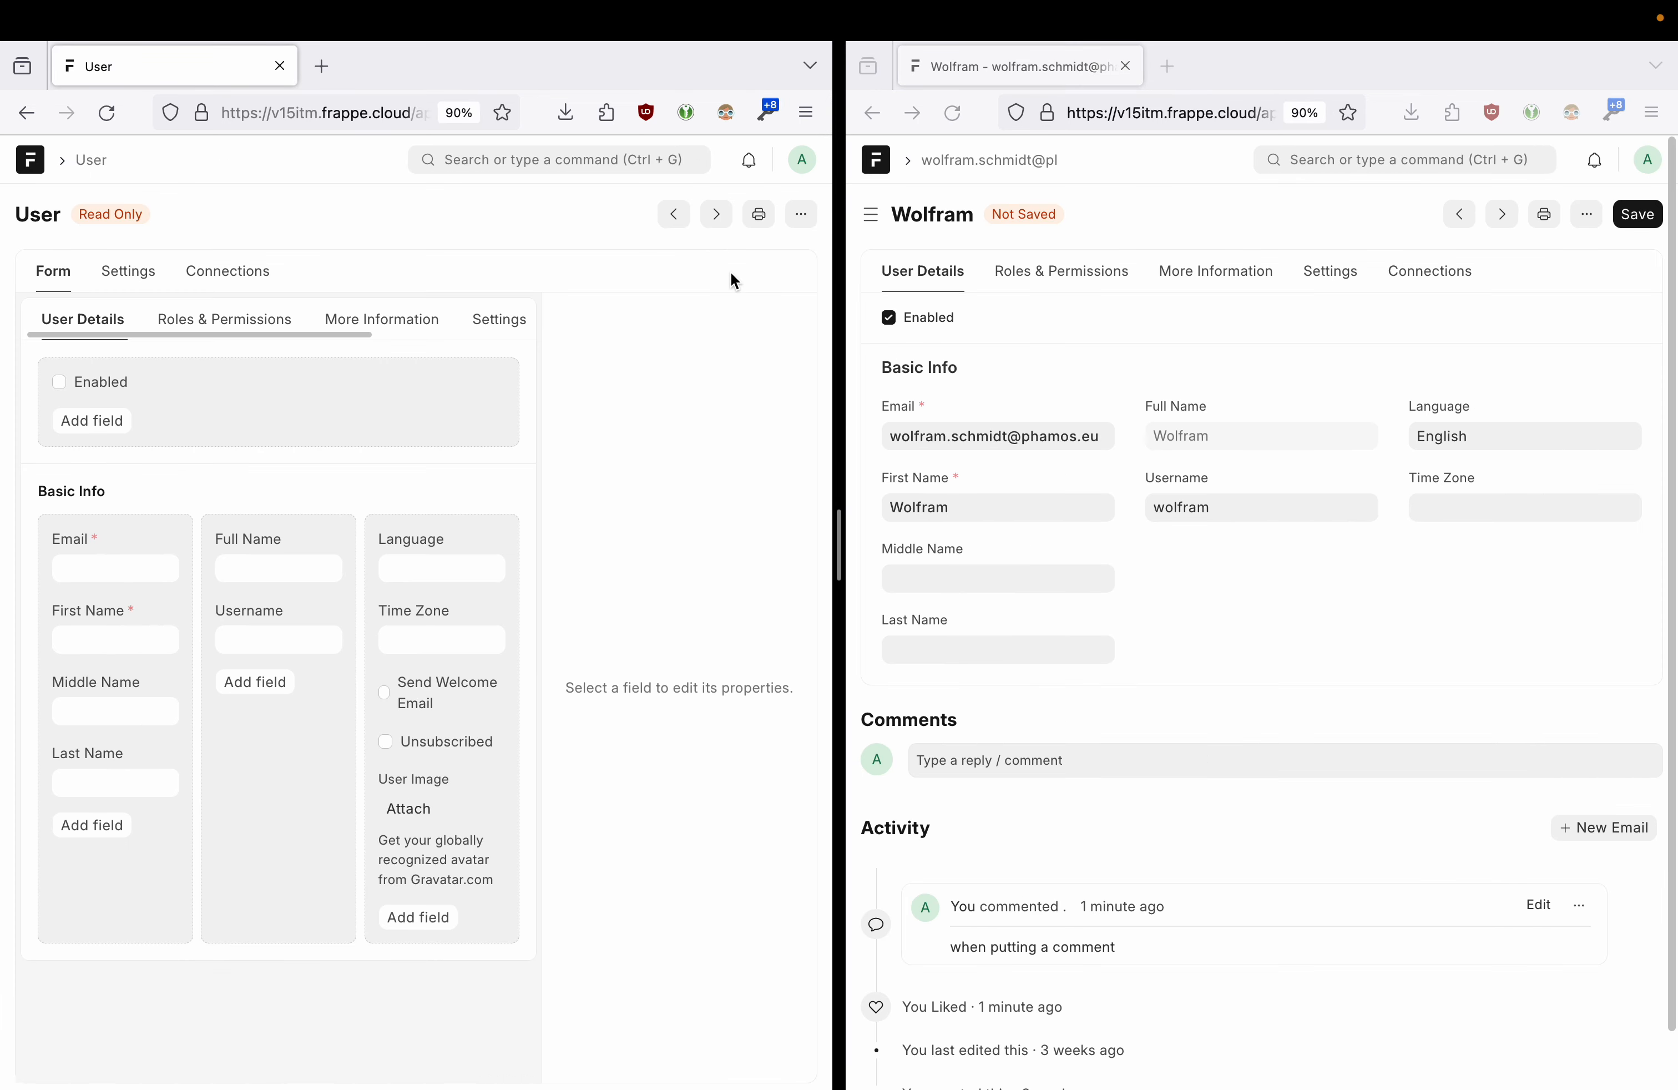
key(ctrl+minus)
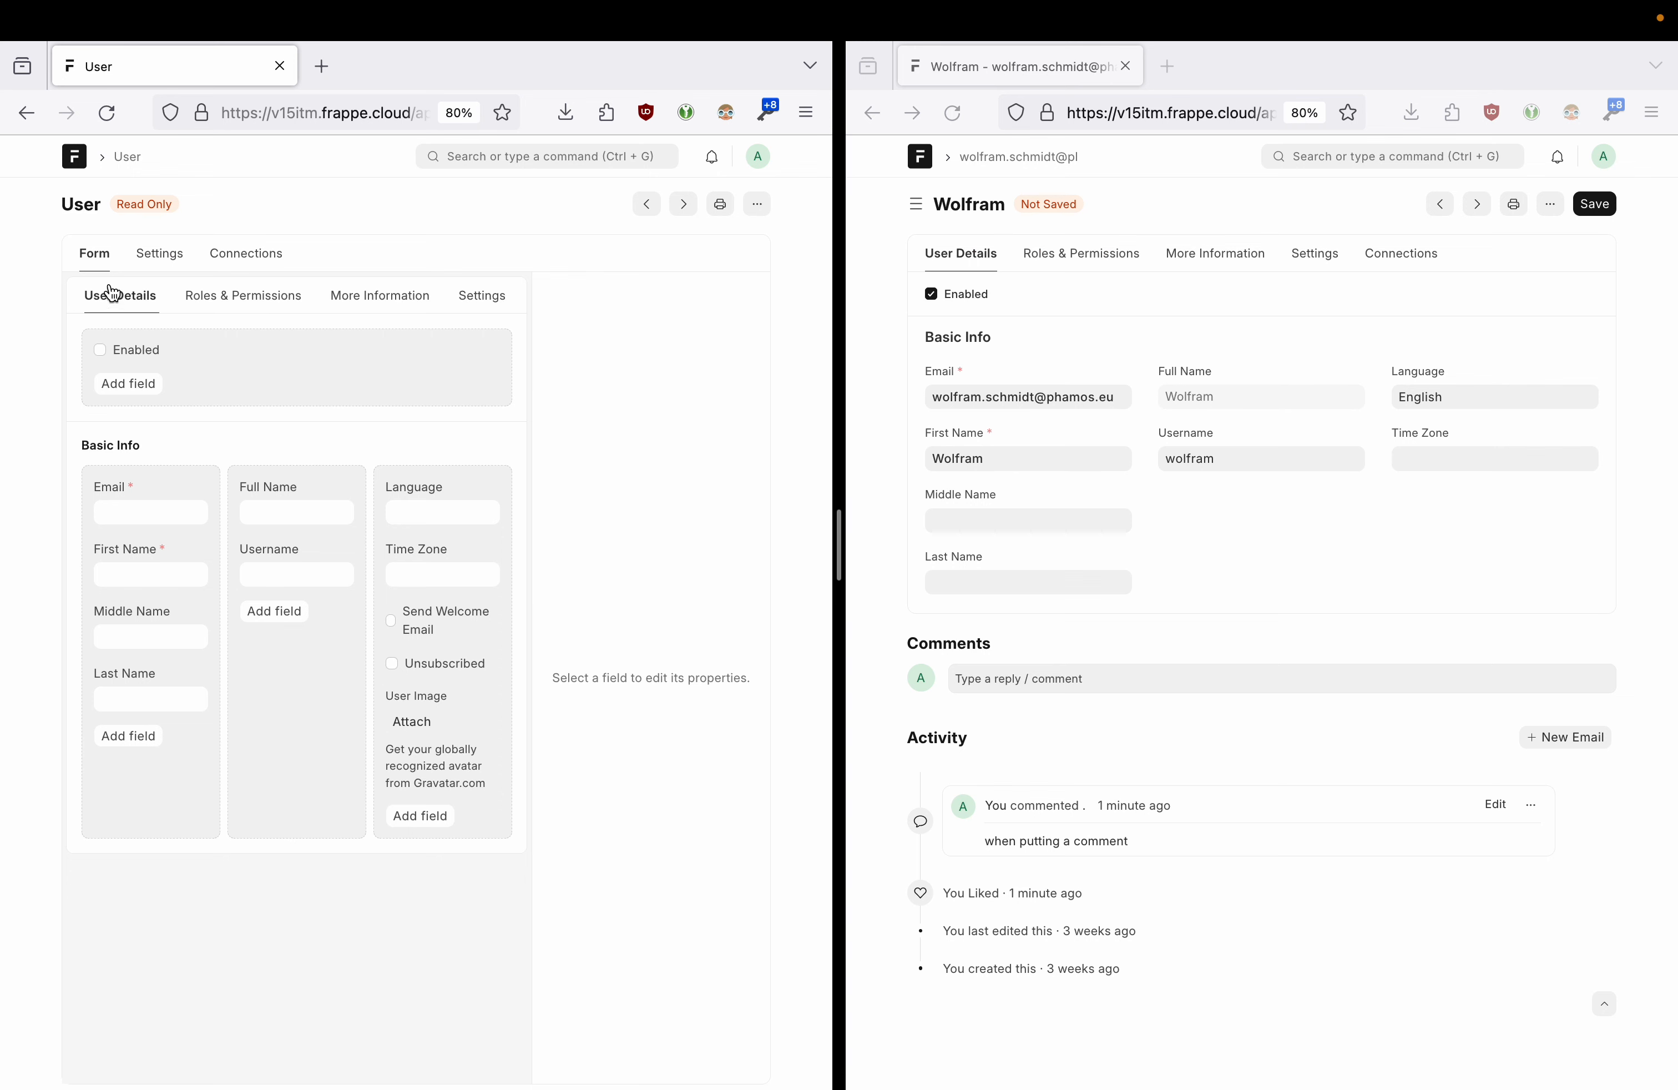
drag(79, 214, 124, 155)
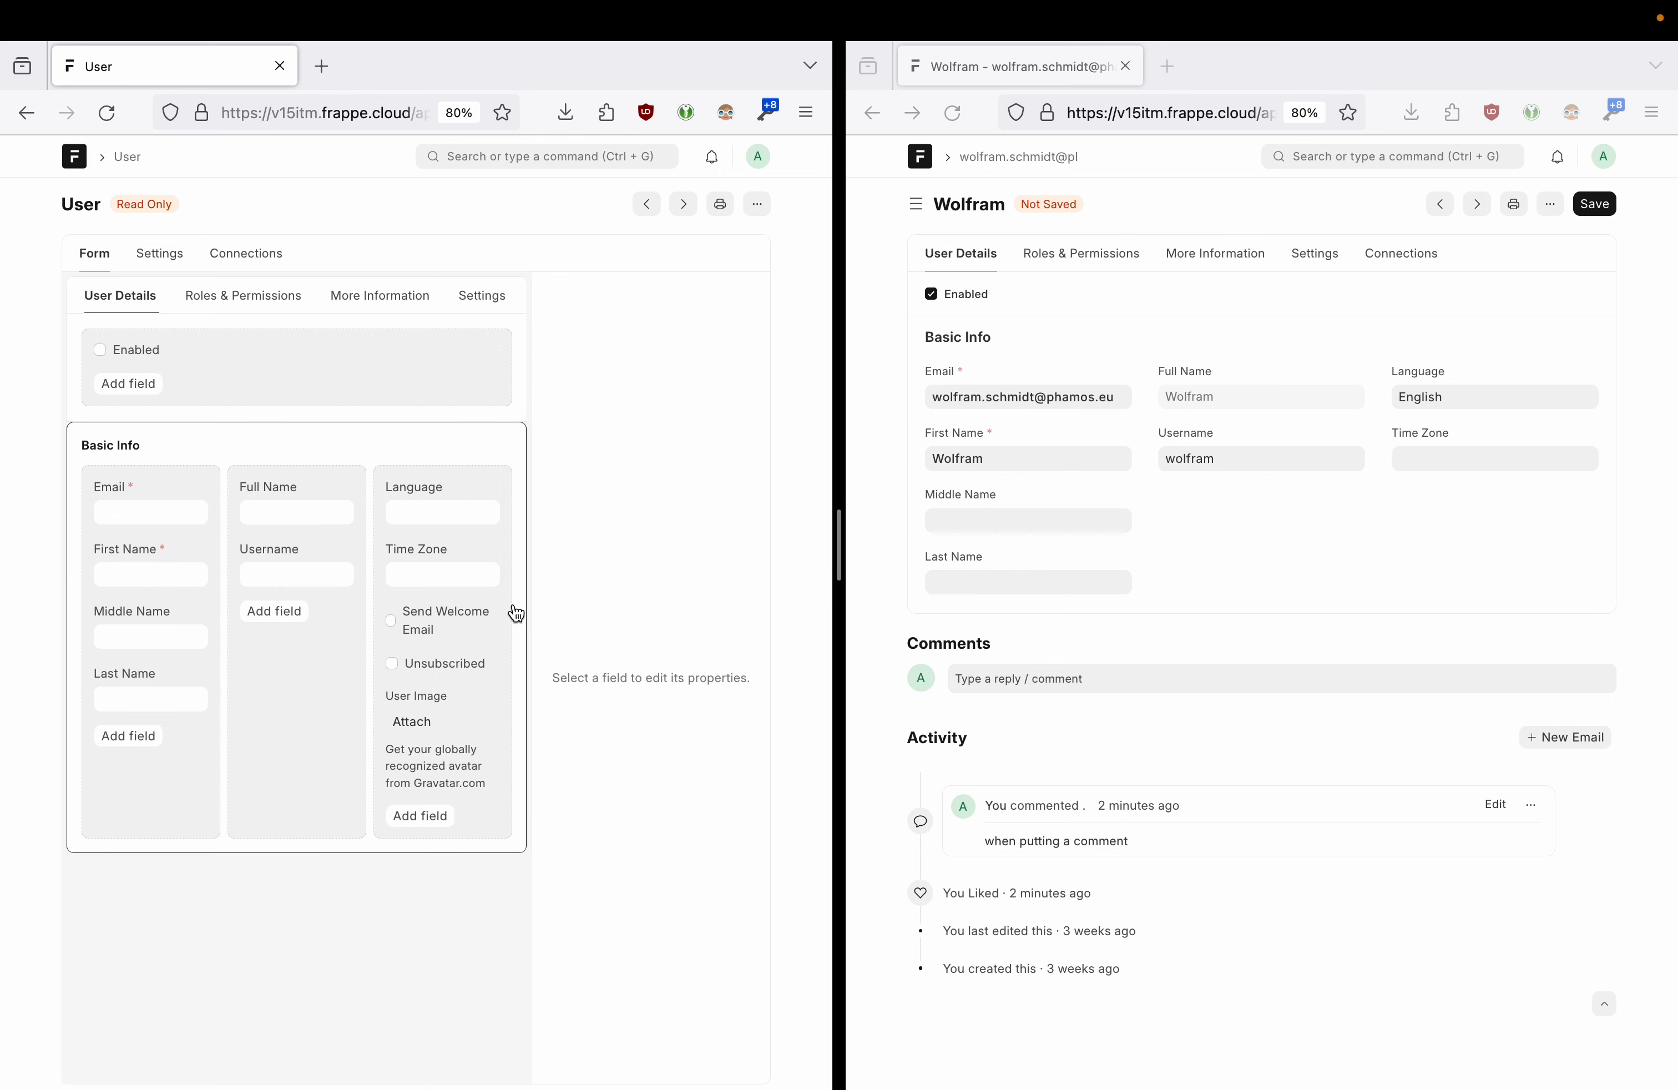
click(466, 582)
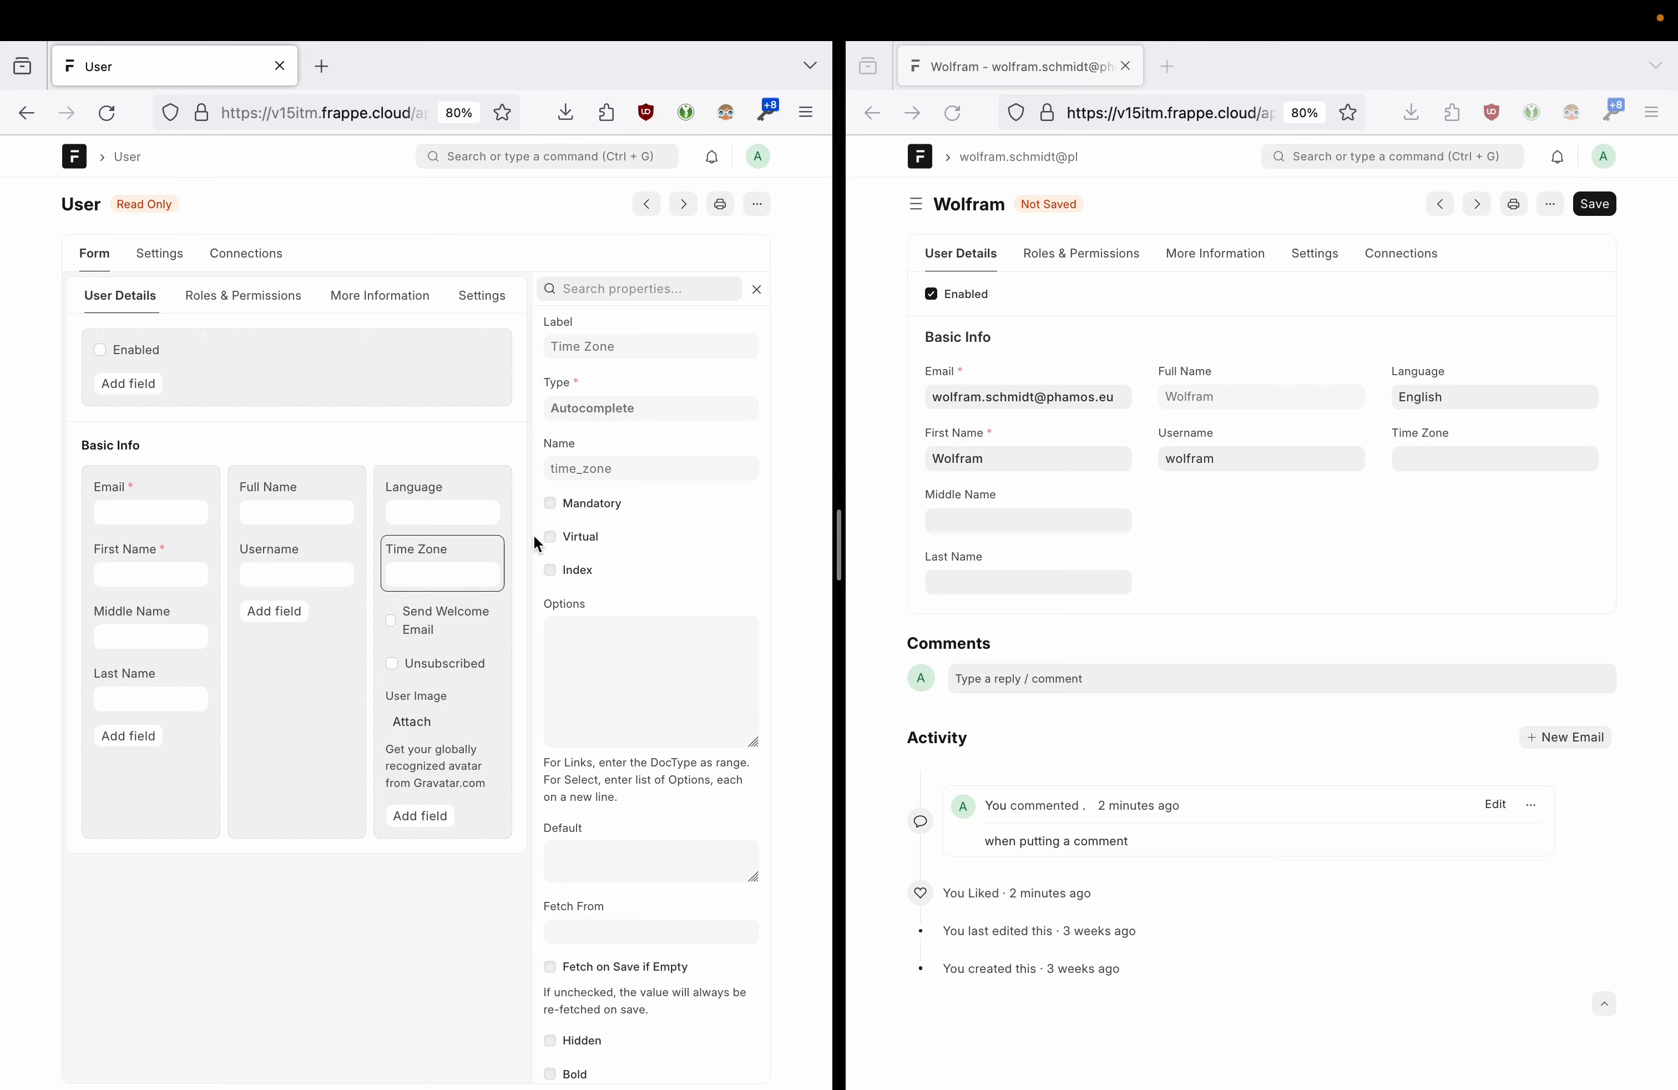
- Inspect the Language, Time Zone, Full Name and Send Welcome Email field properties
scroll(657, 550, down, 15)
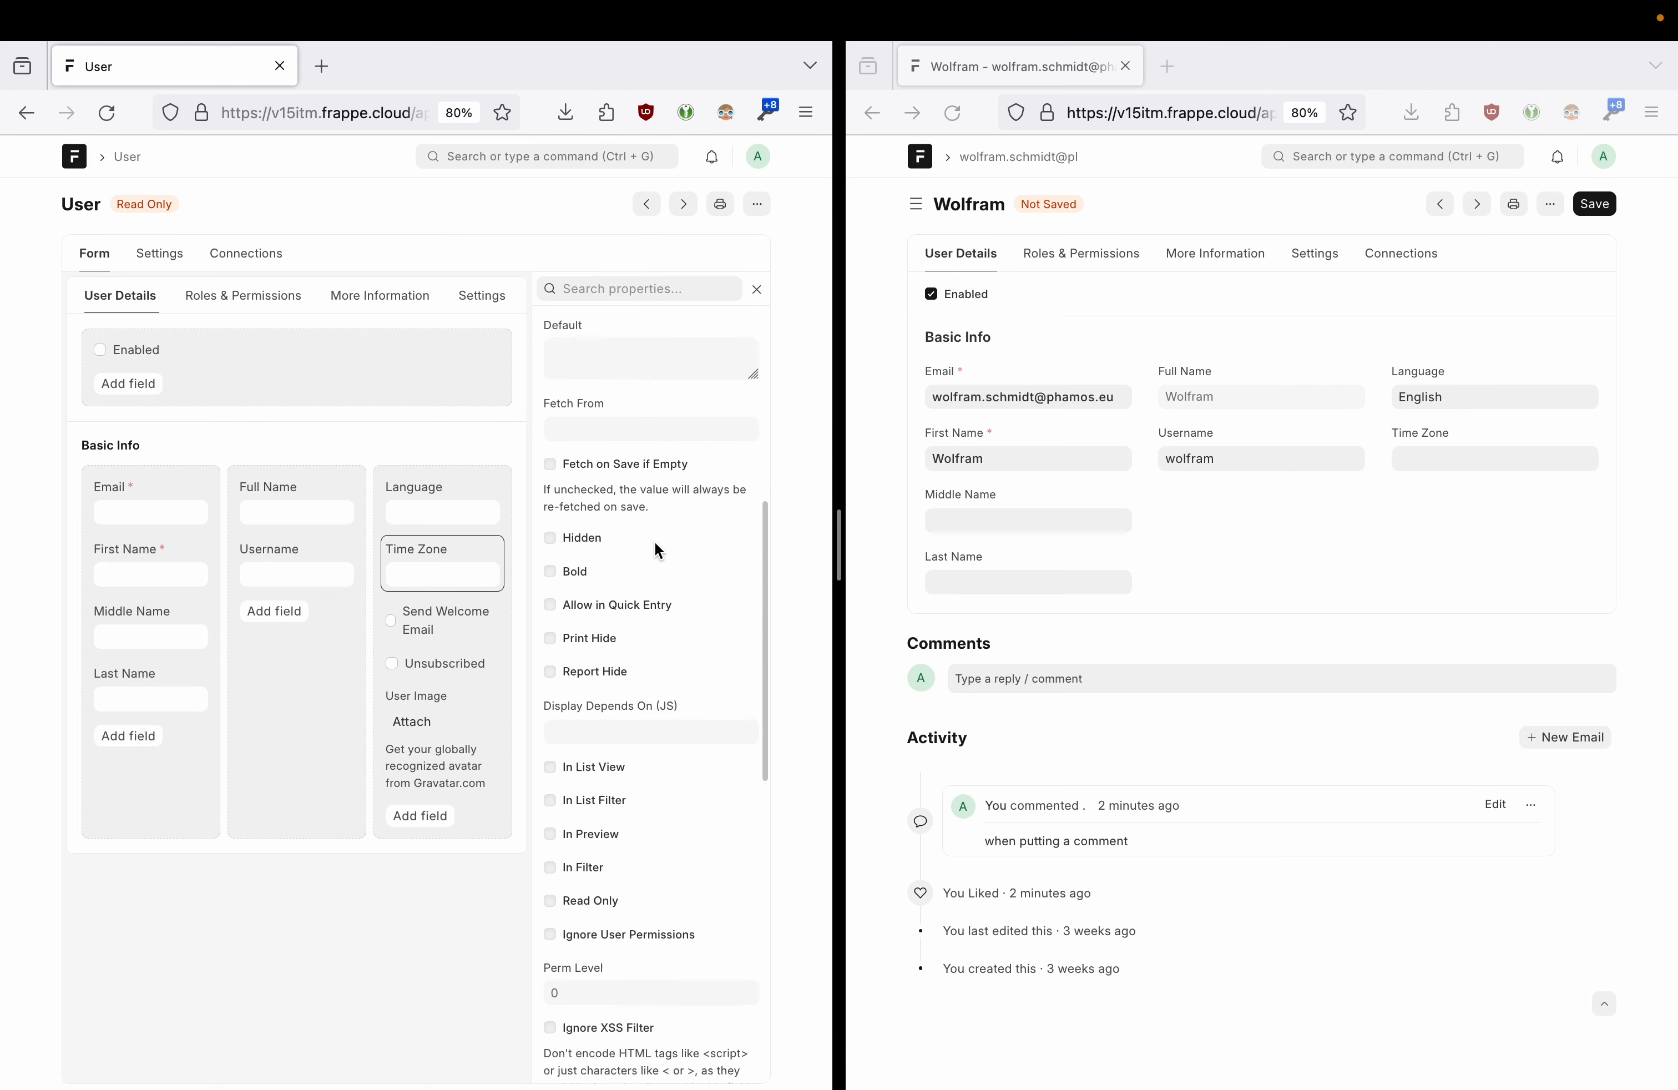
scroll(655, 542, up, 15)
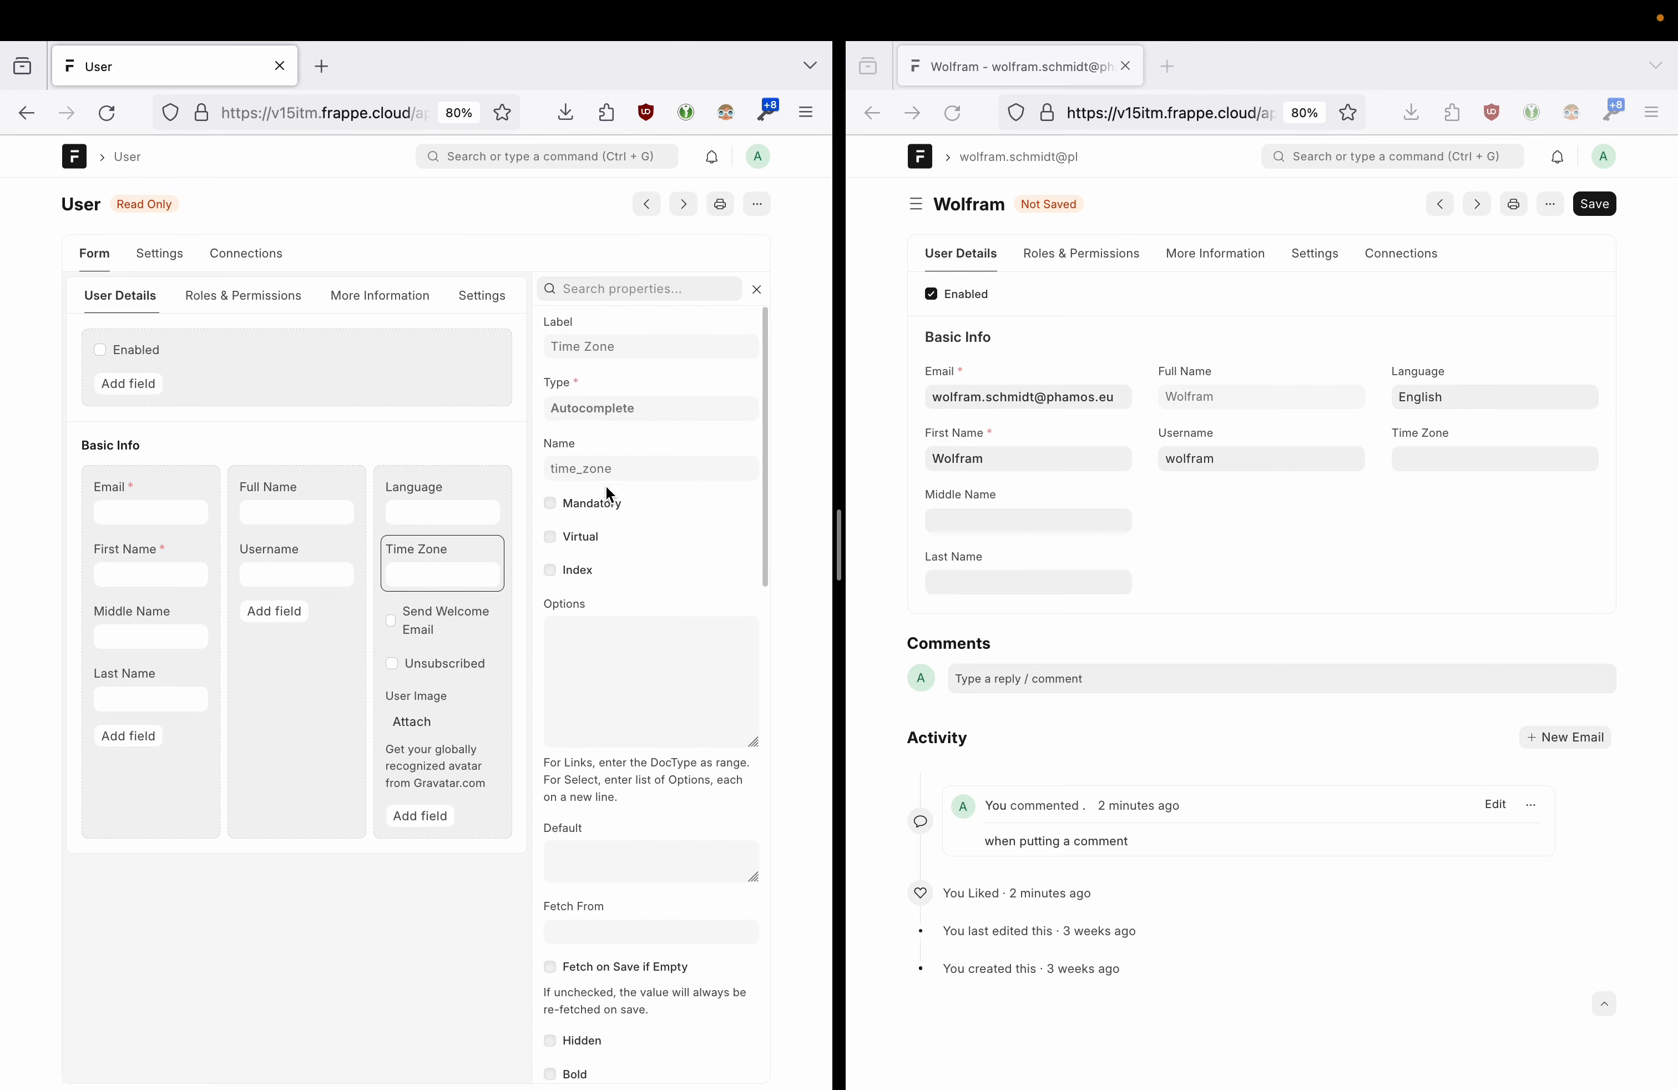
click(467, 507)
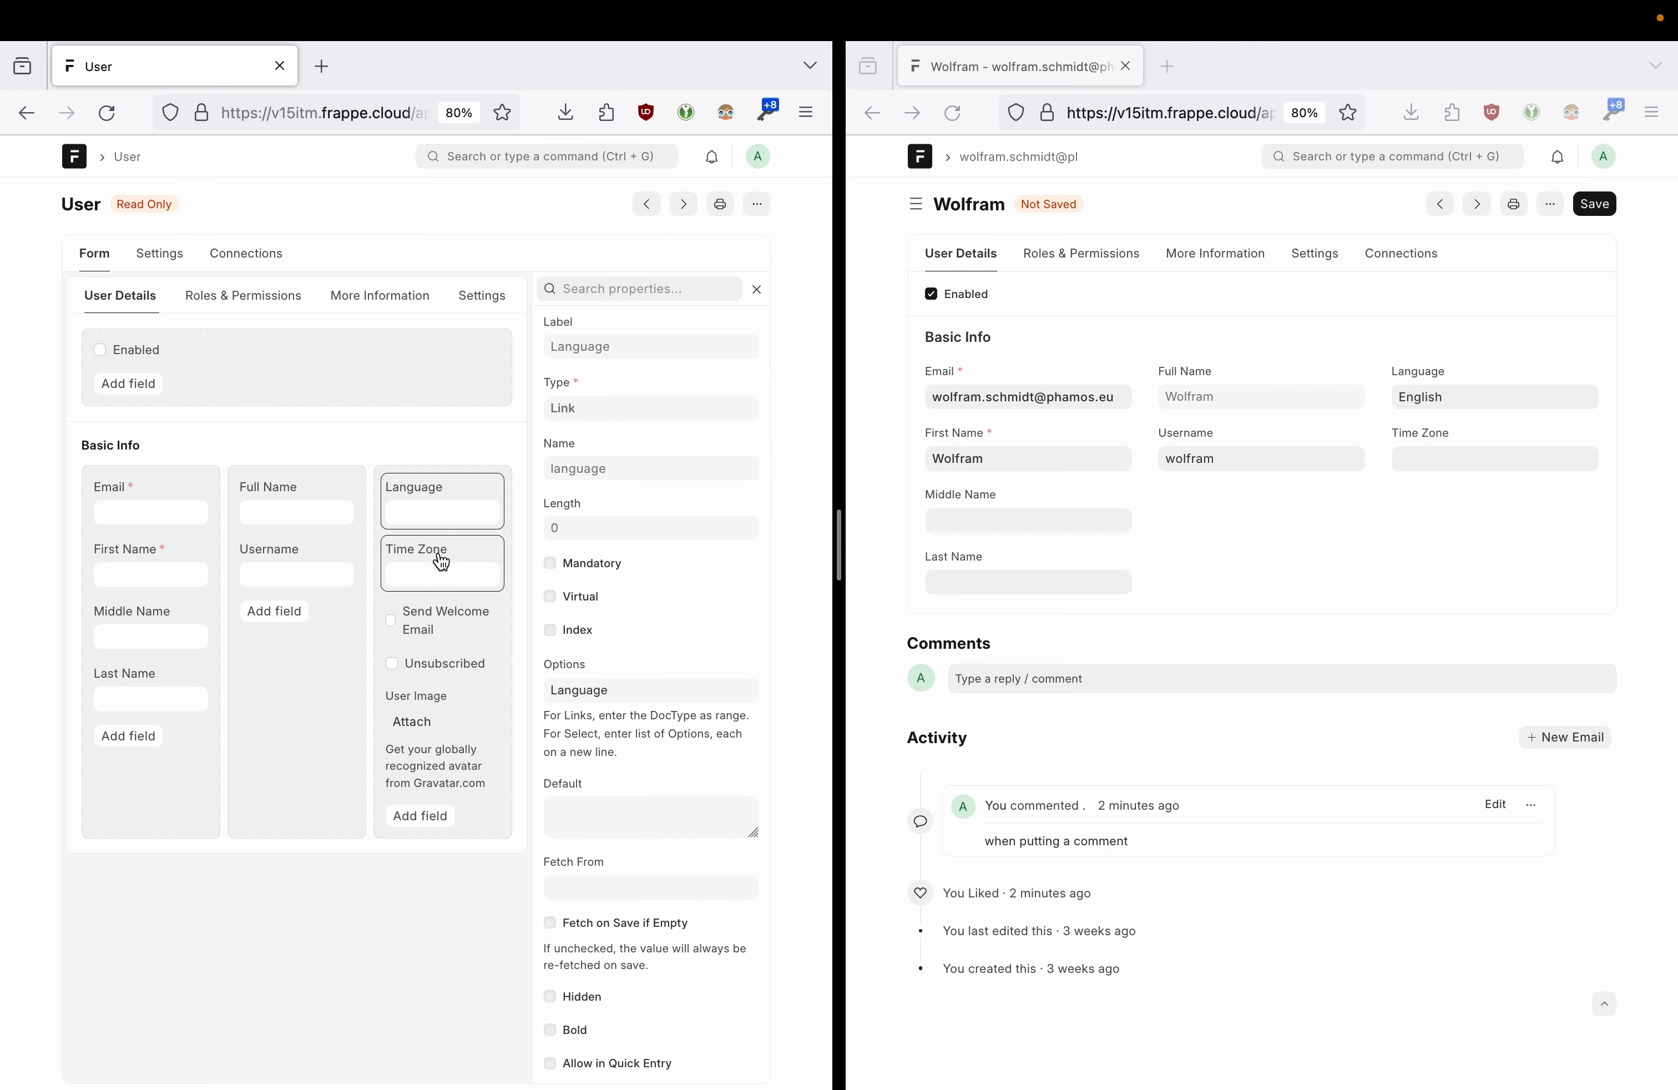
click(442, 566)
click(442, 515)
click(301, 515)
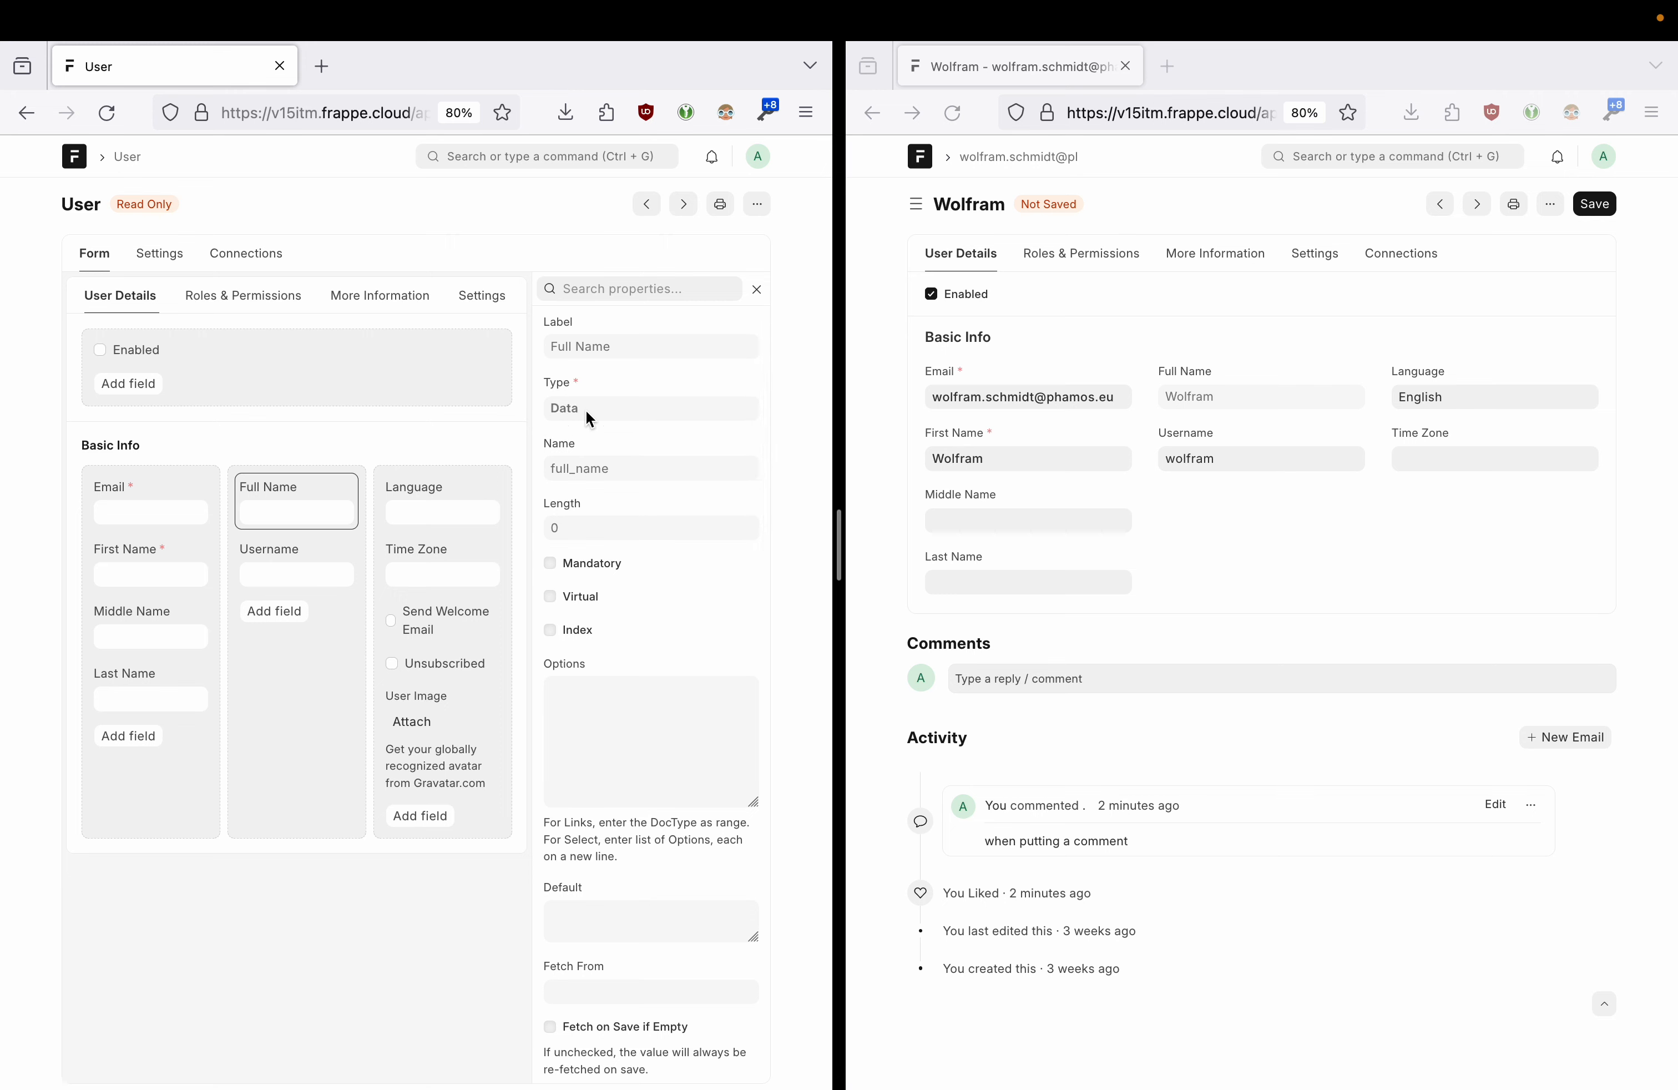
click(445, 626)
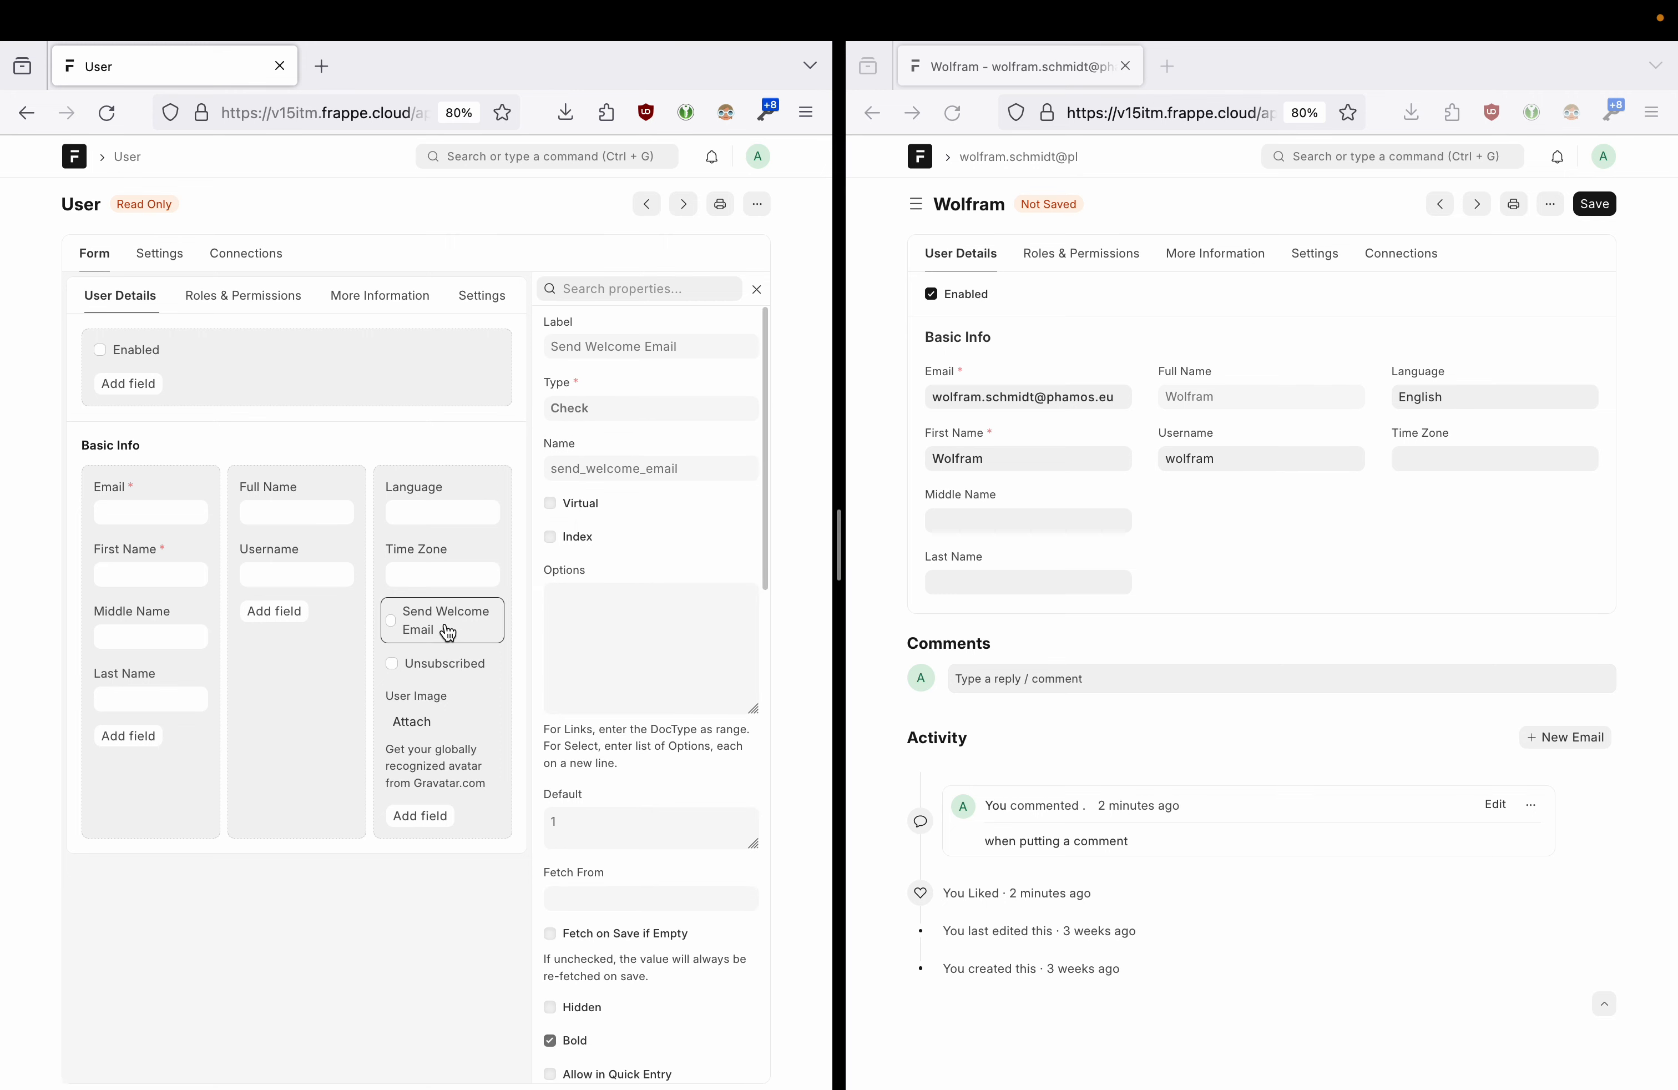
- Review Send Welcome Email's Check type and its new-records-only display condition
drag(554, 408, 597, 413)
click(597, 409)
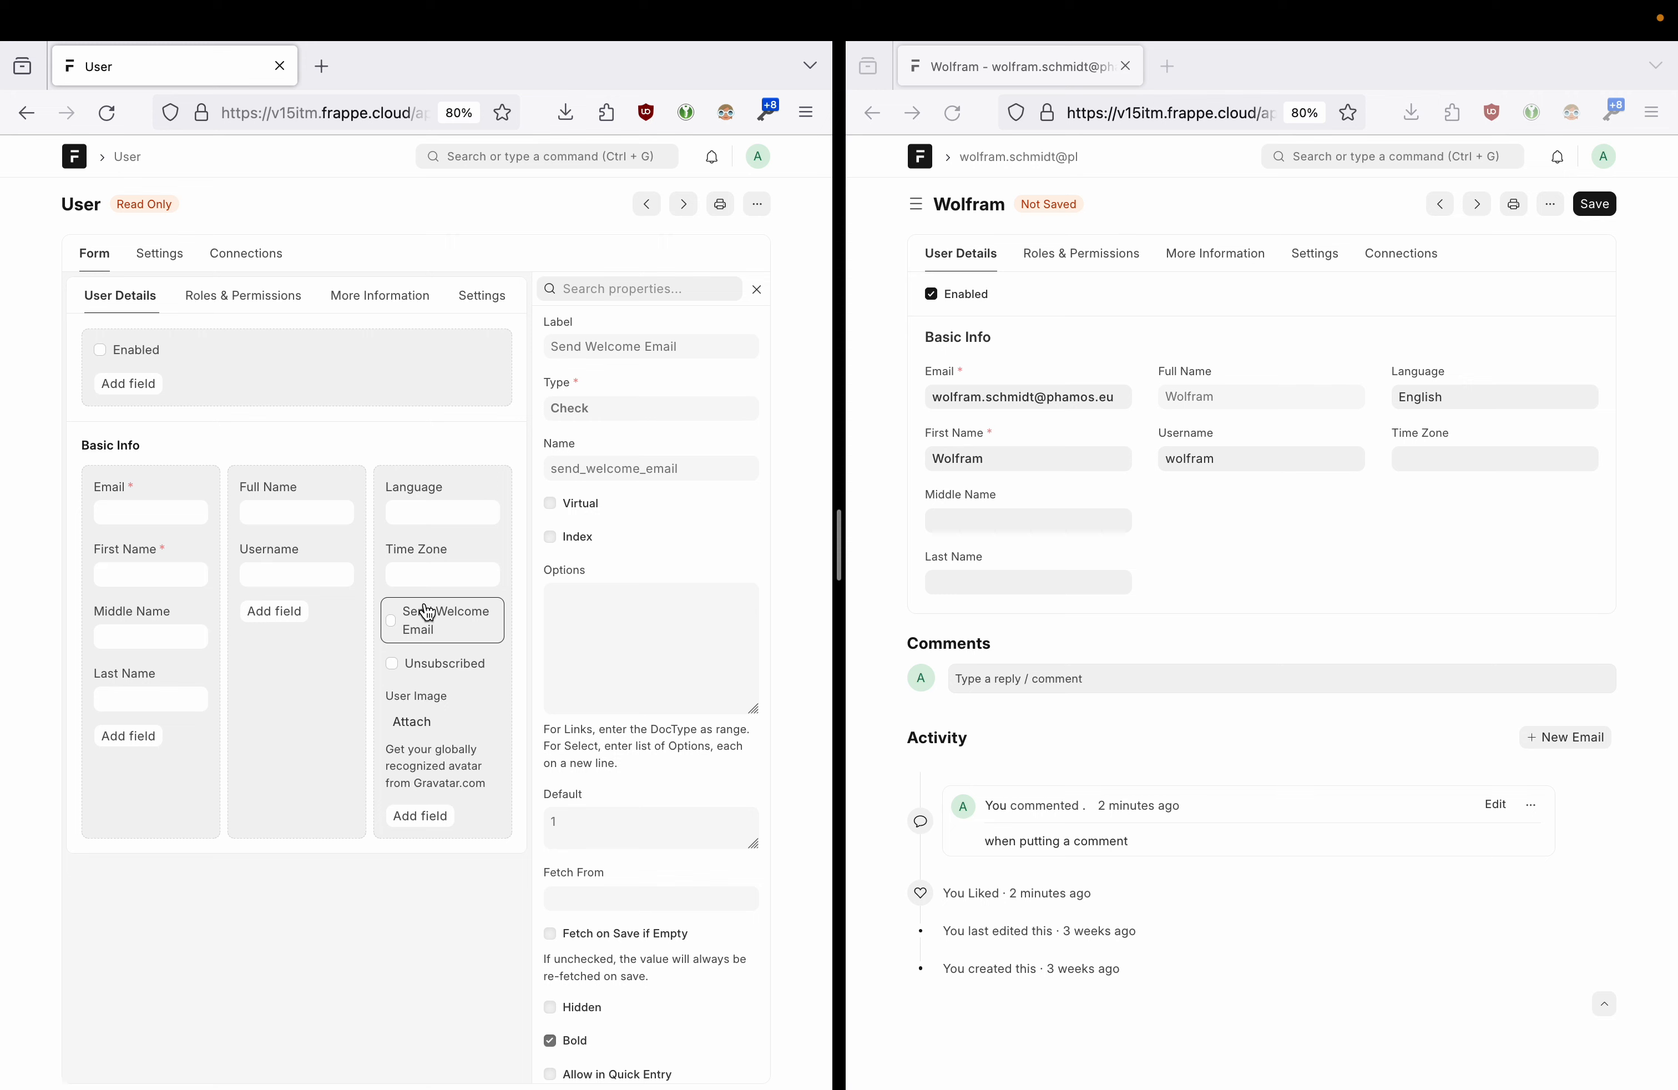
click(1344, 506)
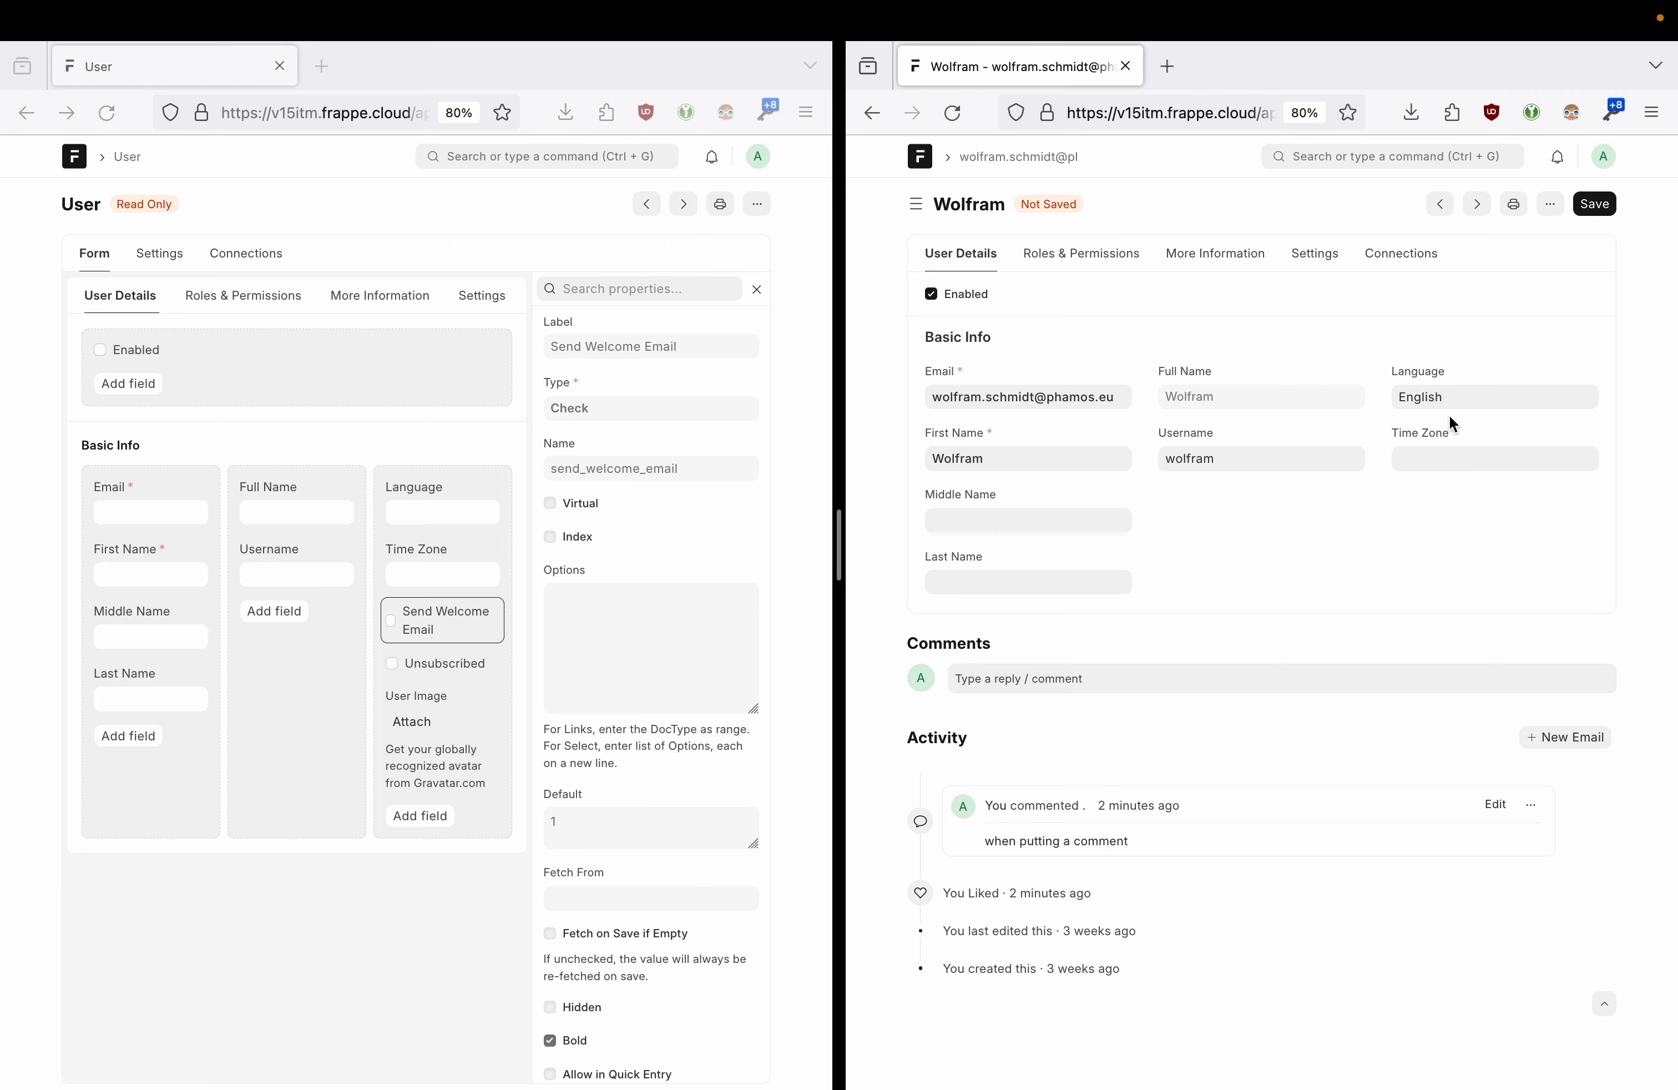
scroll(703, 797, down, 3)
scroll(702, 794, down, 8)
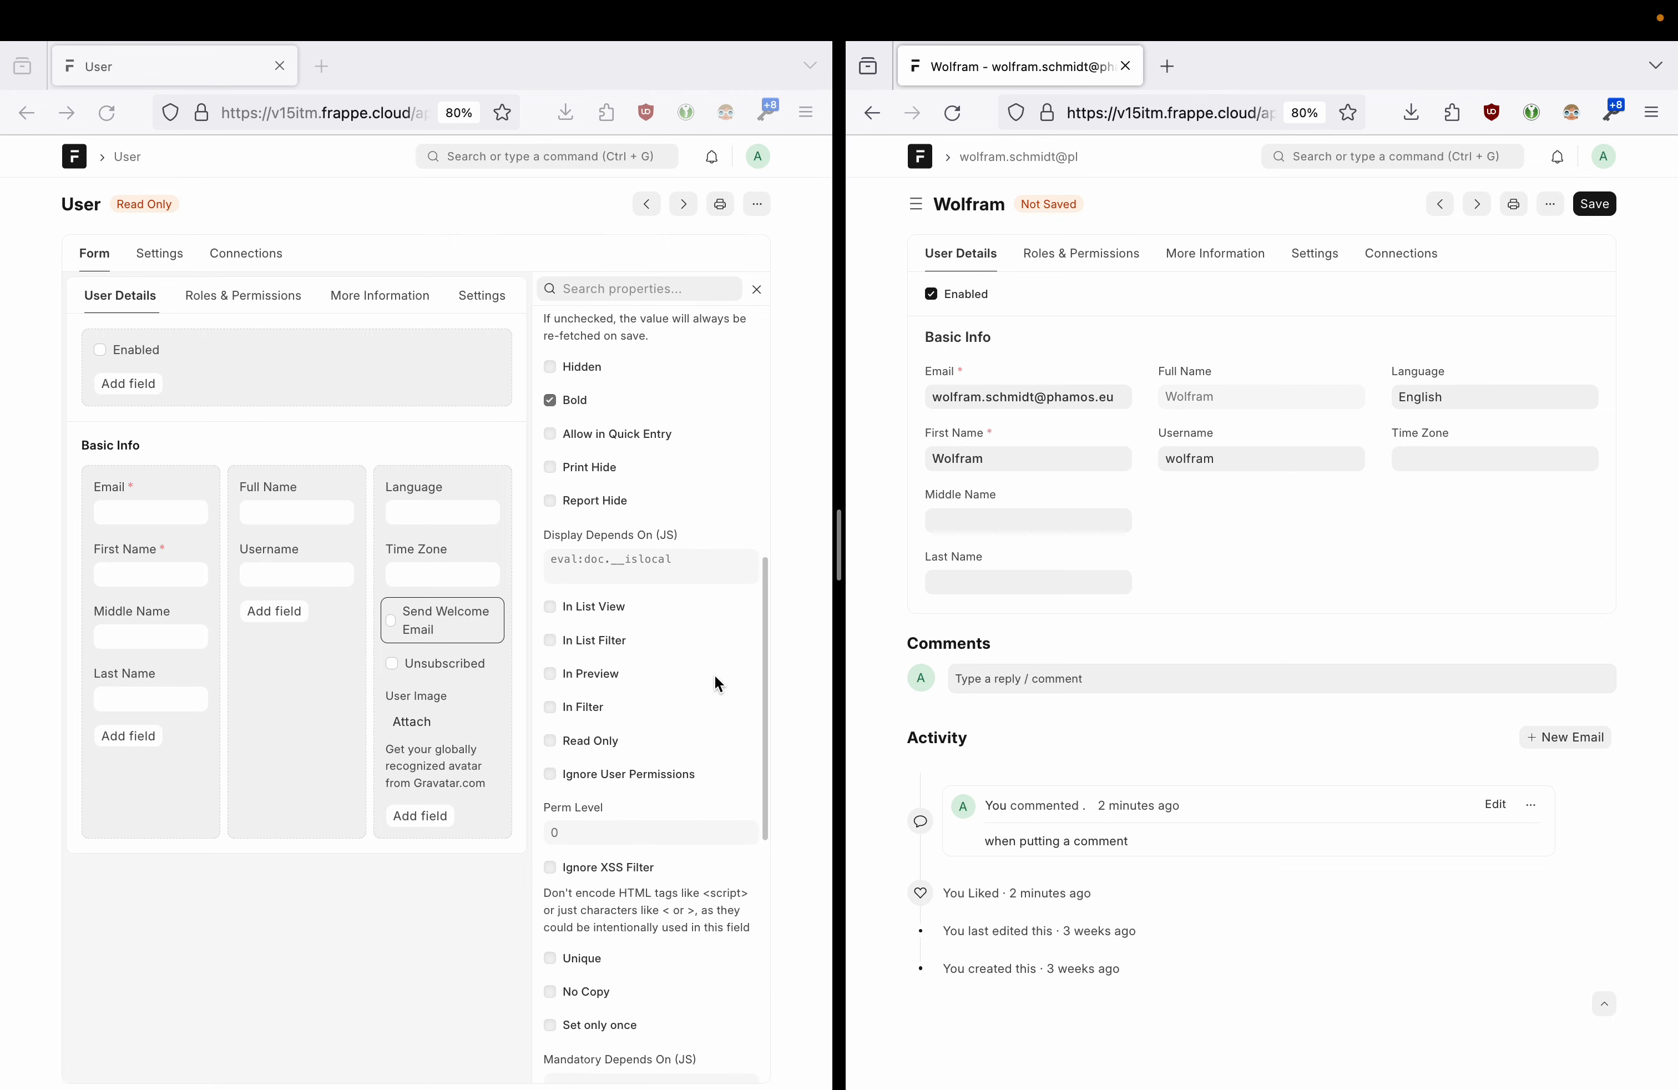
click(547, 563)
click(678, 559)
scroll(690, 584, down, 8)
scroll(689, 584, up, 8)
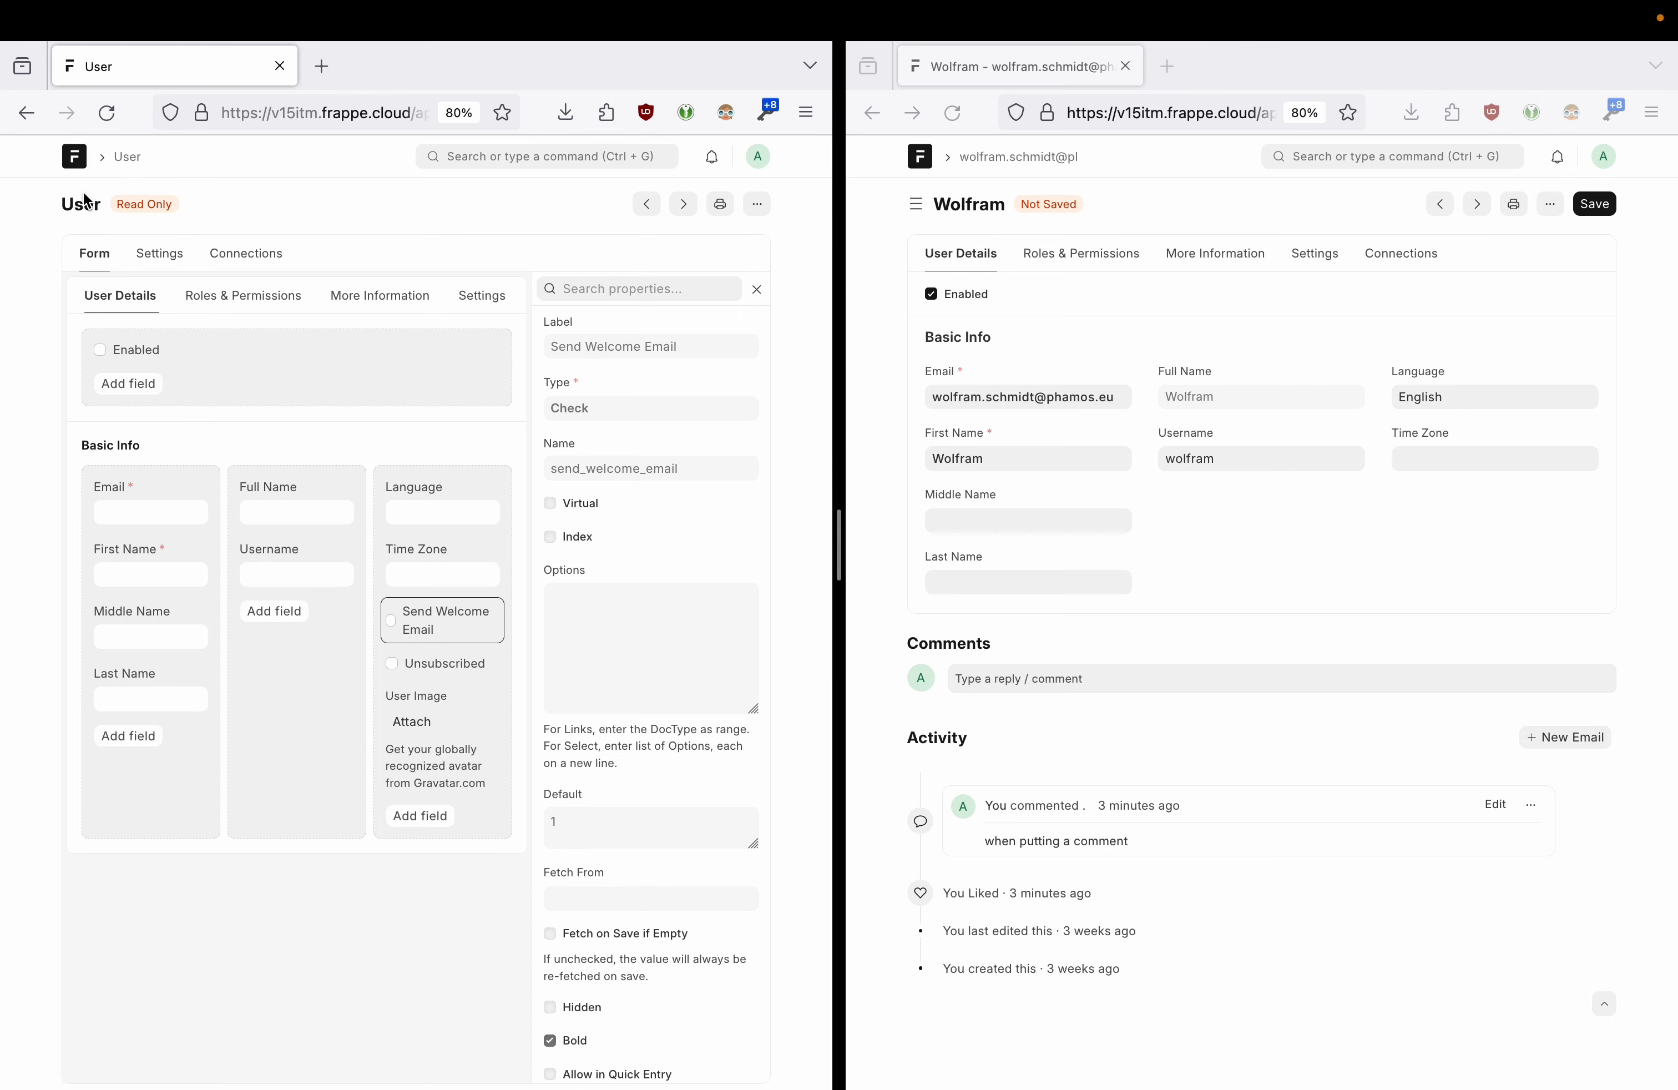
- Create a new DocType 'Demo Doctype' in the Custom module with Create & Continue
click(39, 118)
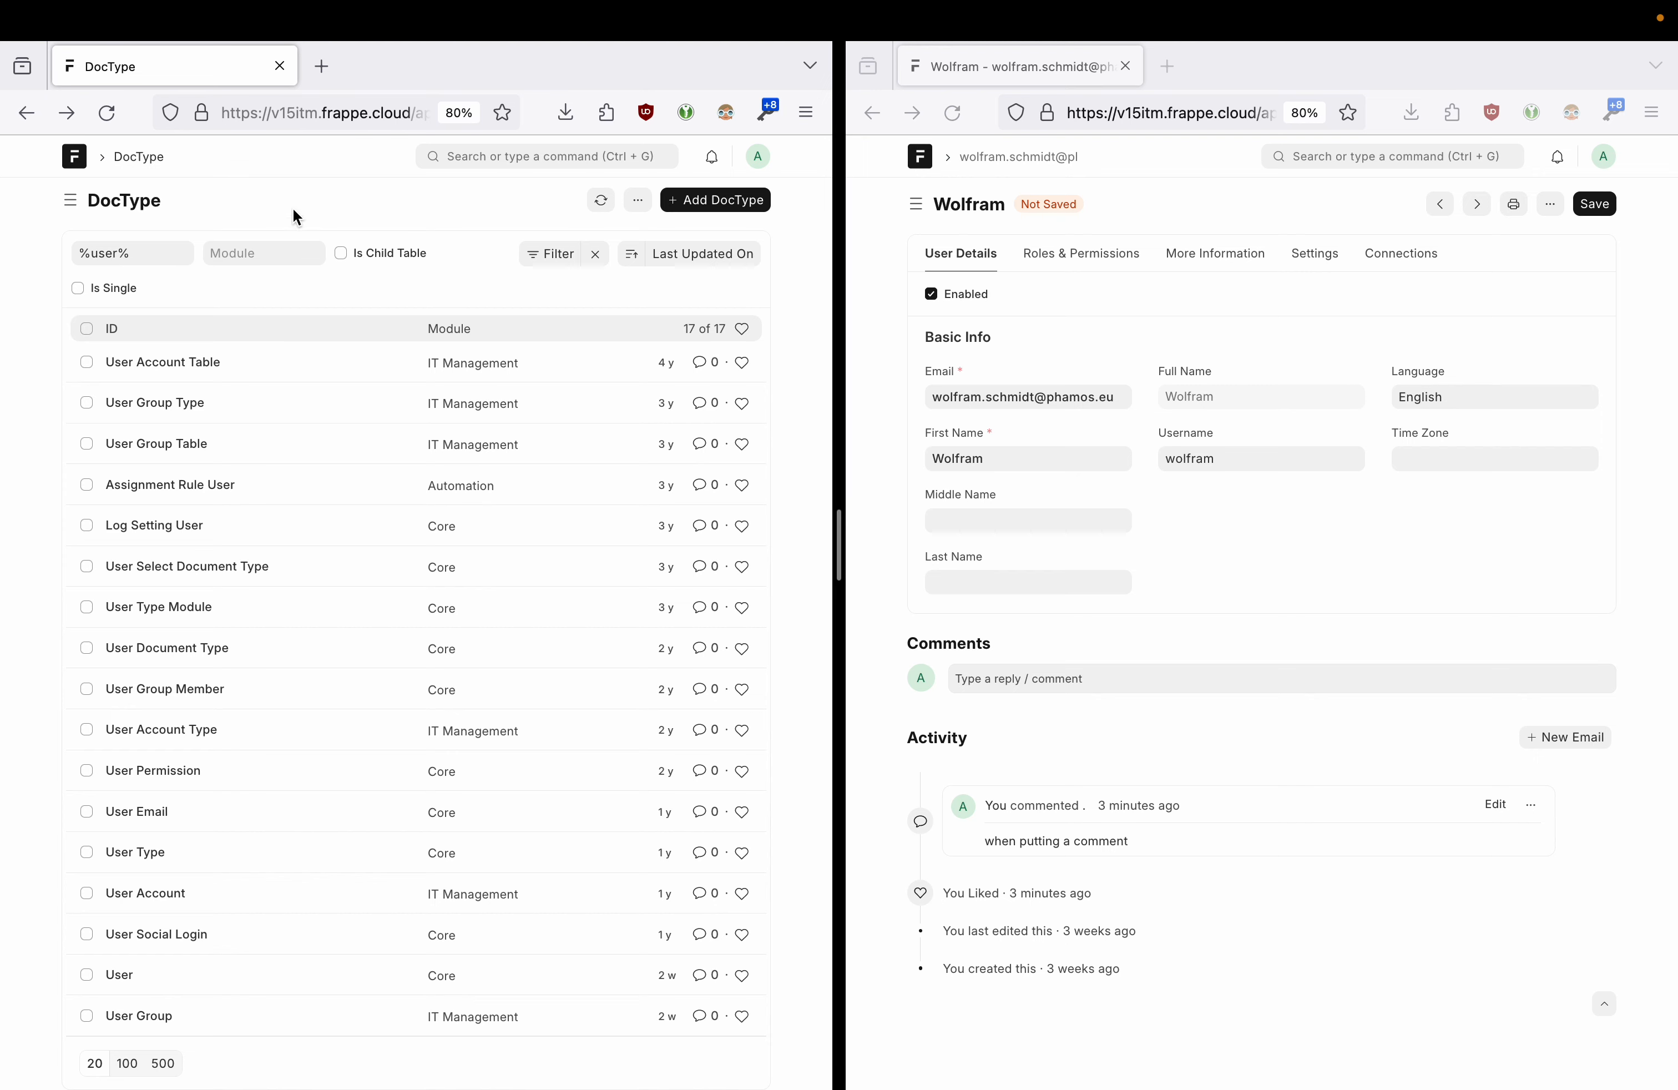
click(703, 198)
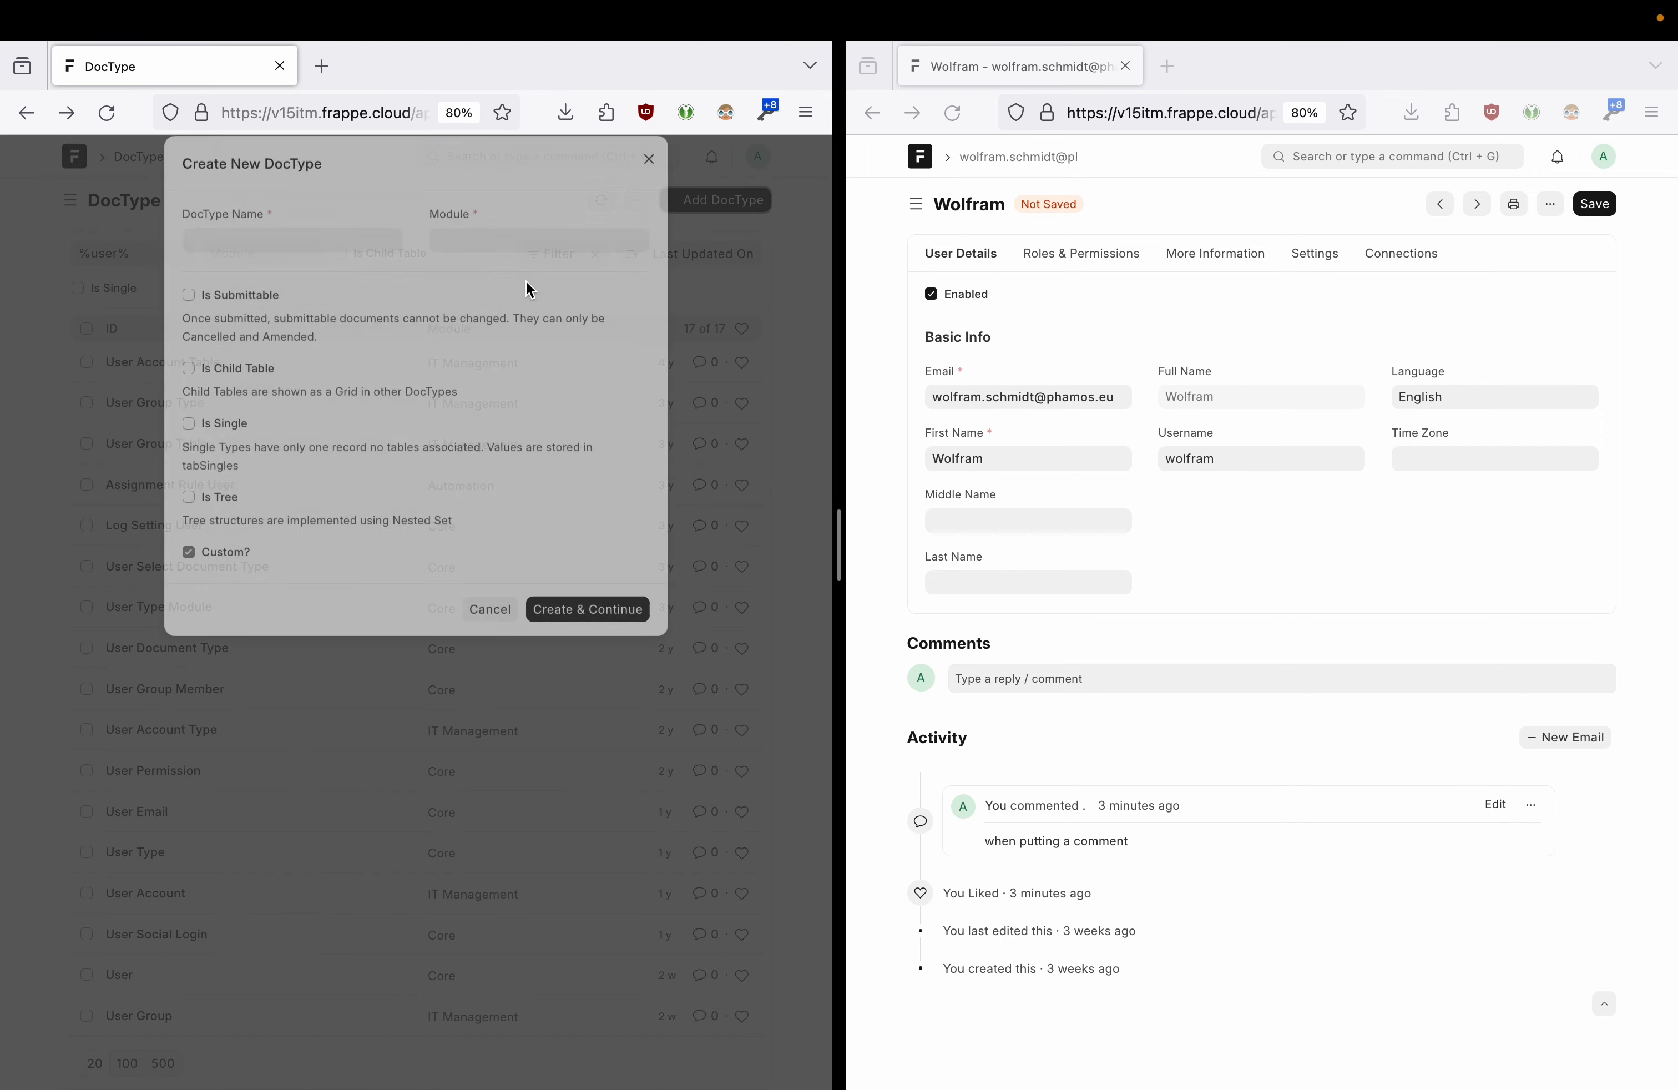
text(Demo Doctype)
click(461, 265)
text(custom)
click(498, 296)
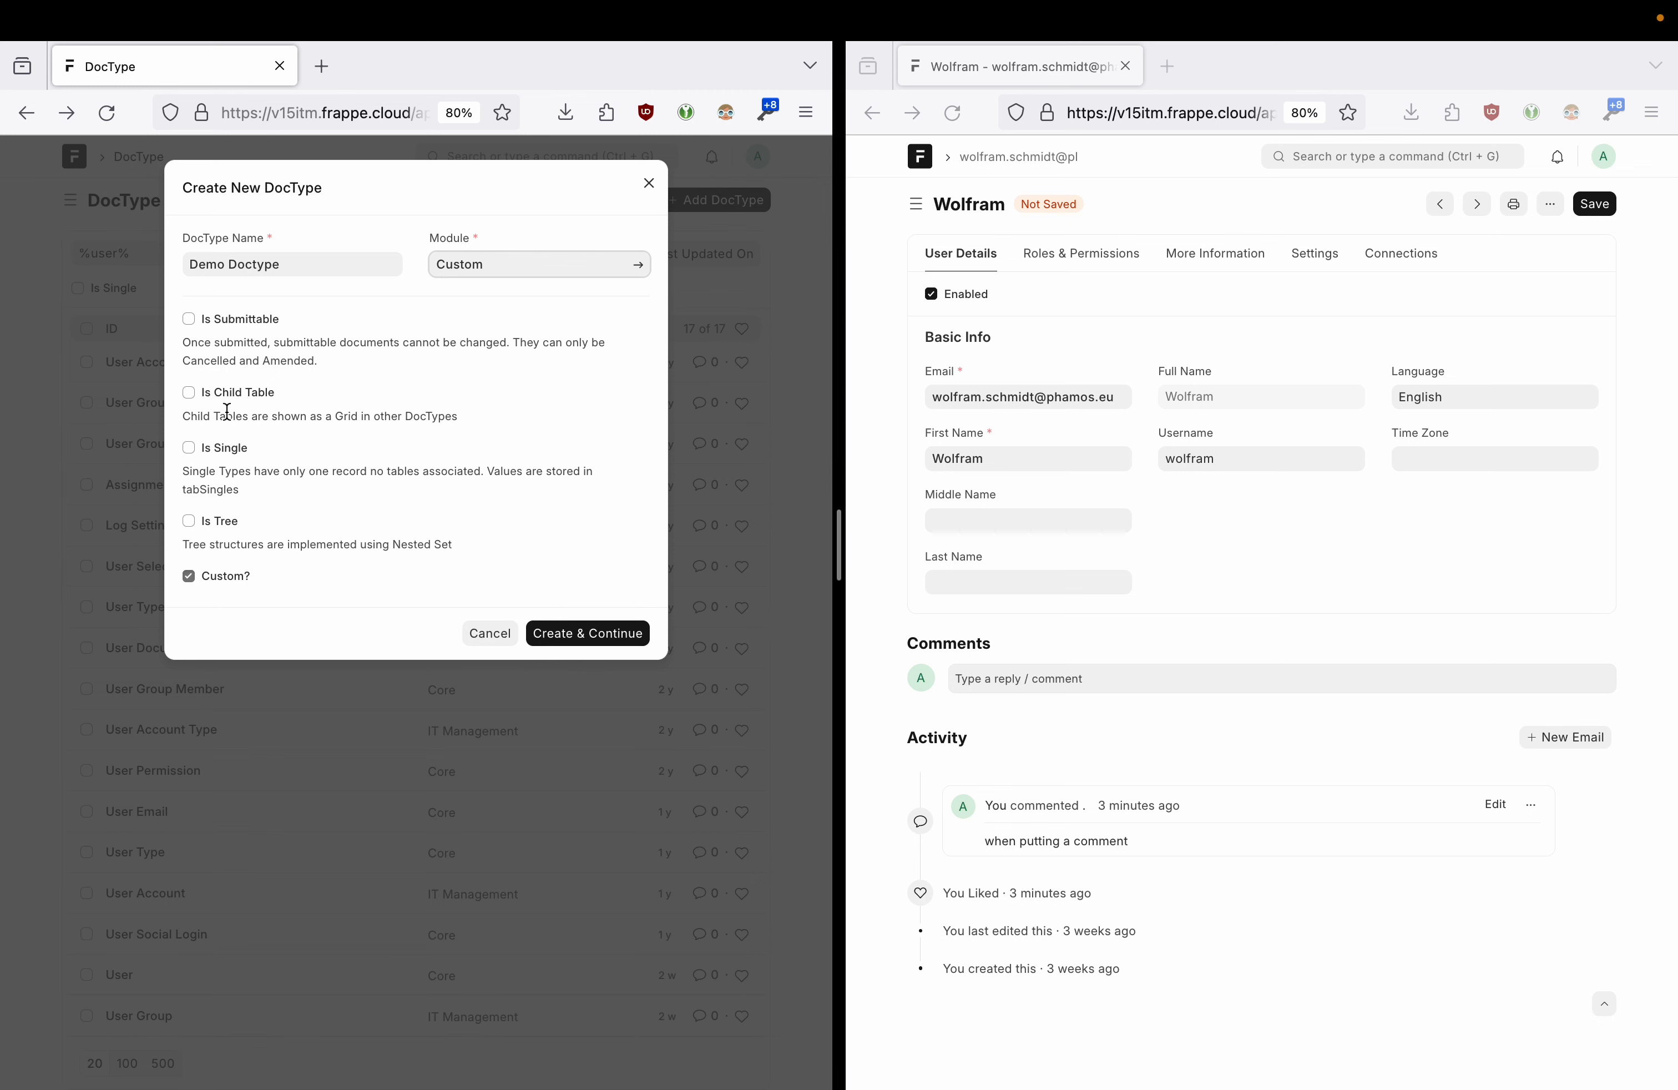
click(583, 637)
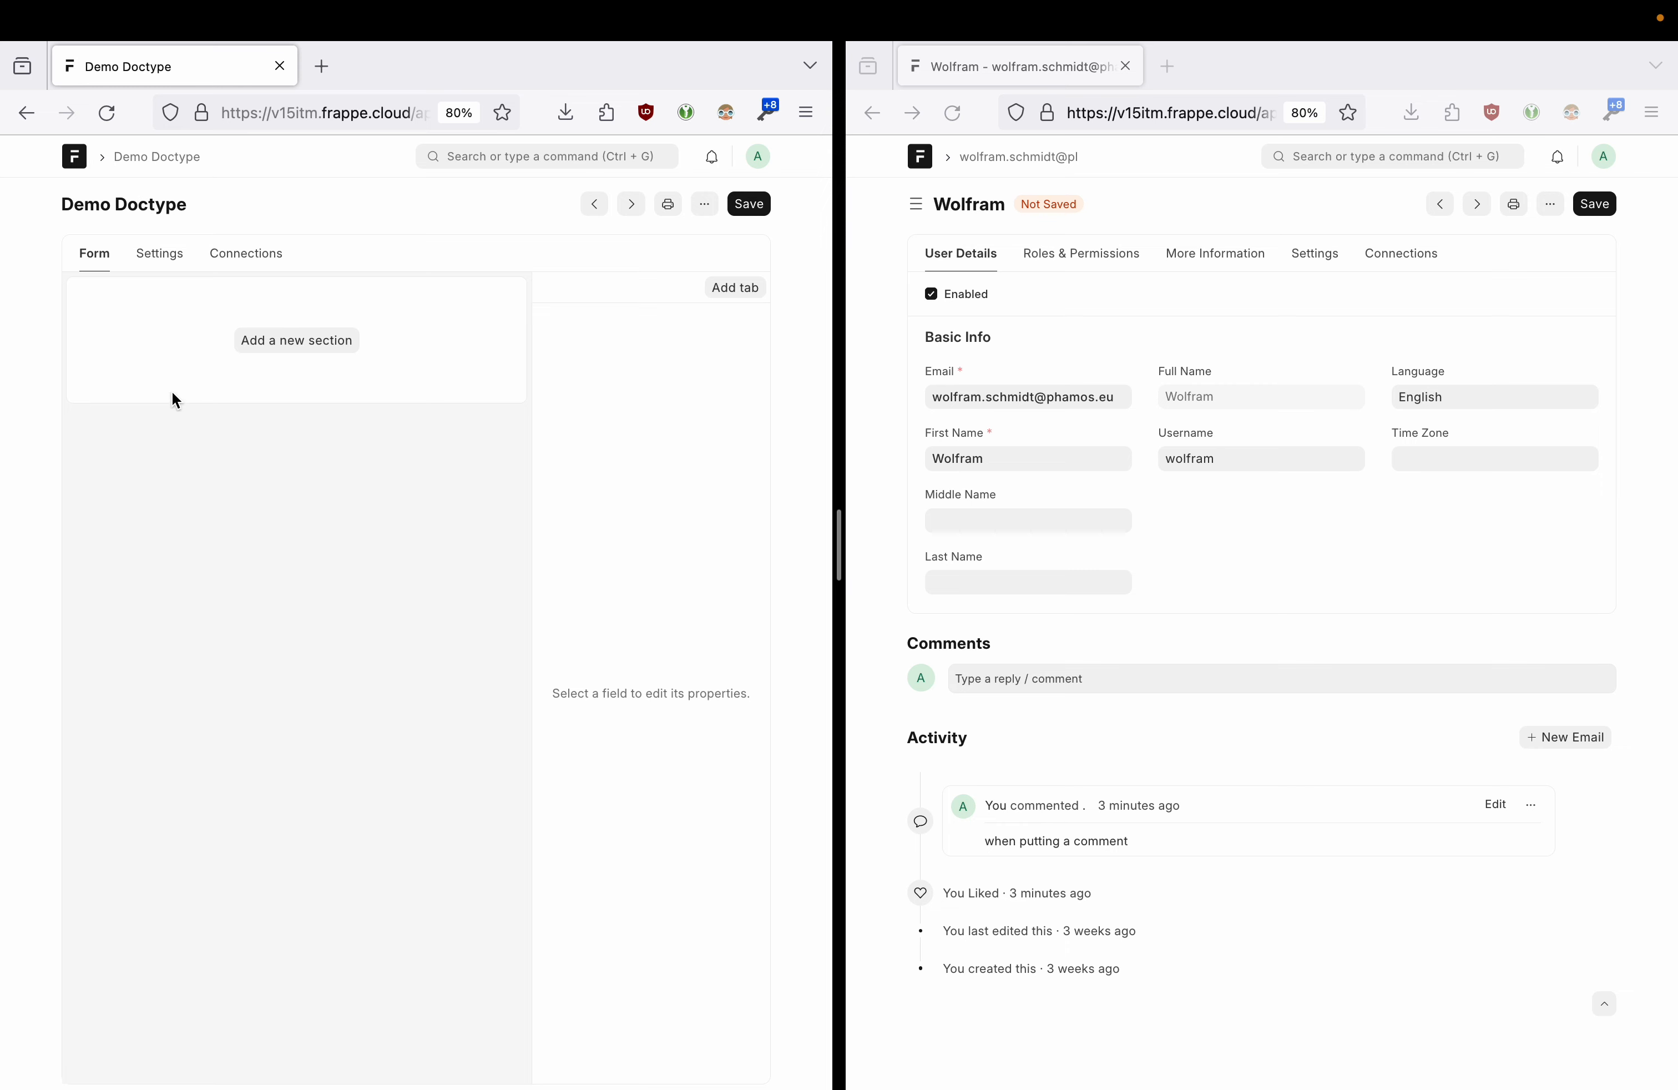
- Add a new section holding a Data field labelled 'First Name'
click(278, 348)
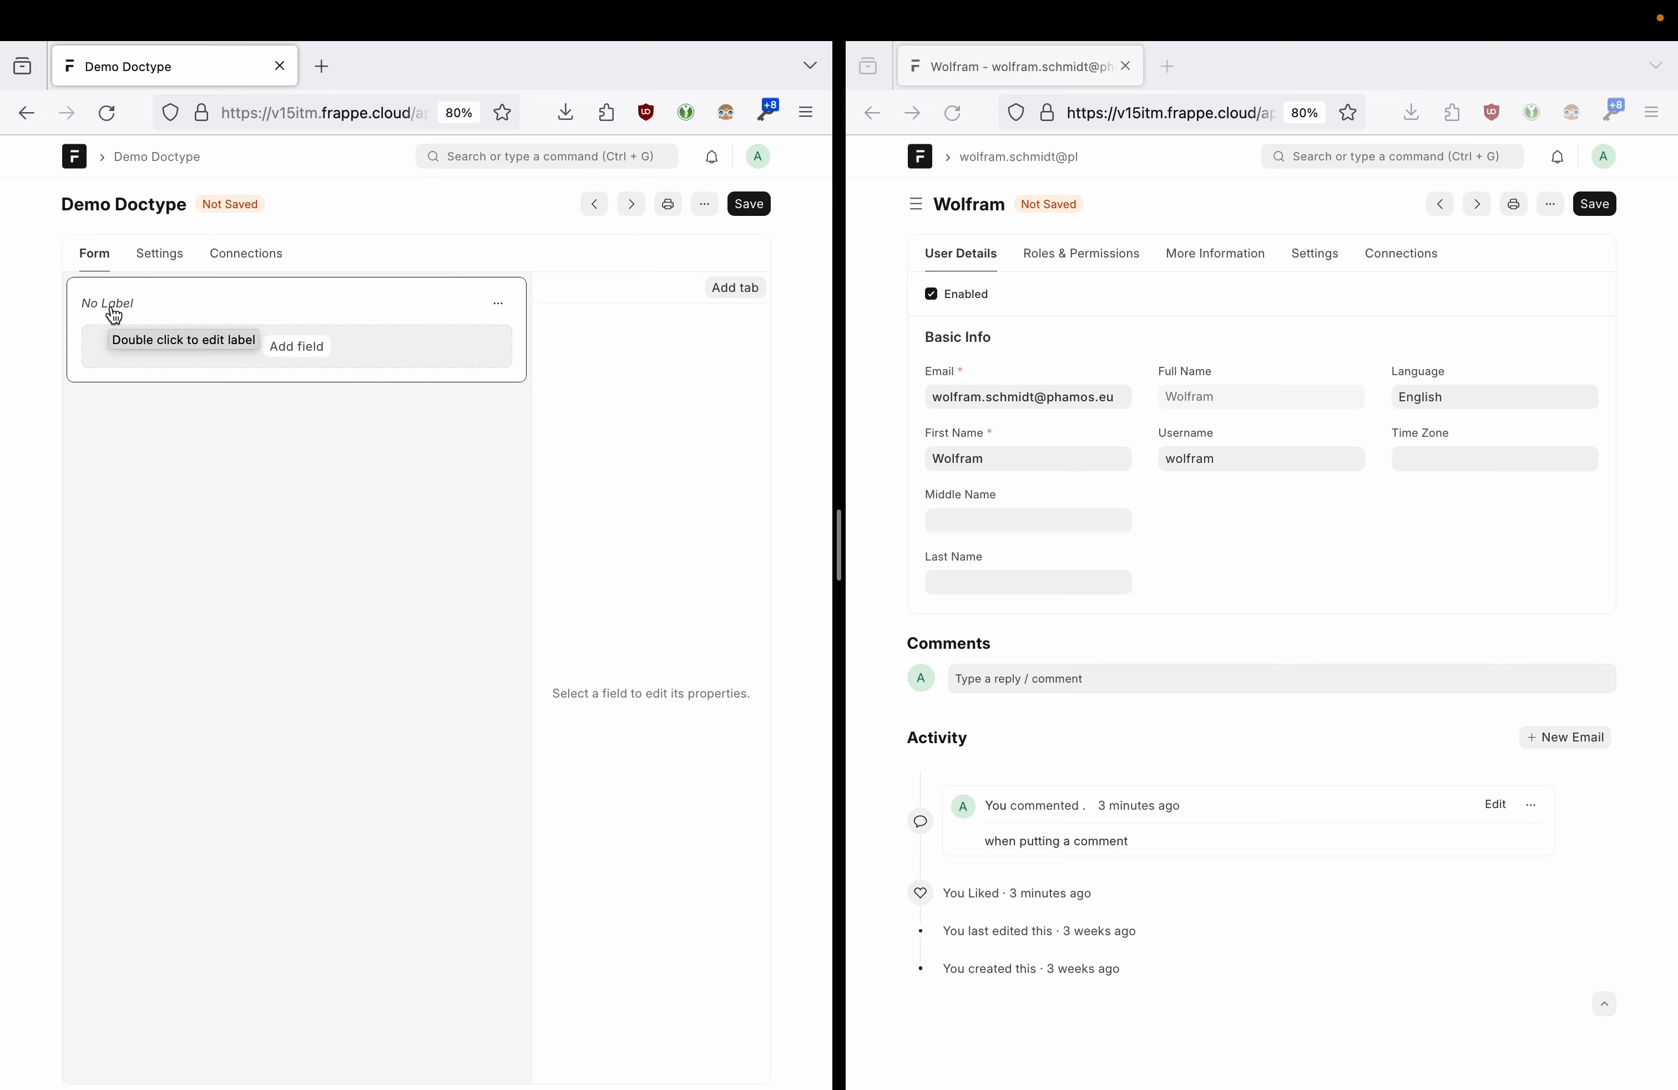
click(297, 346)
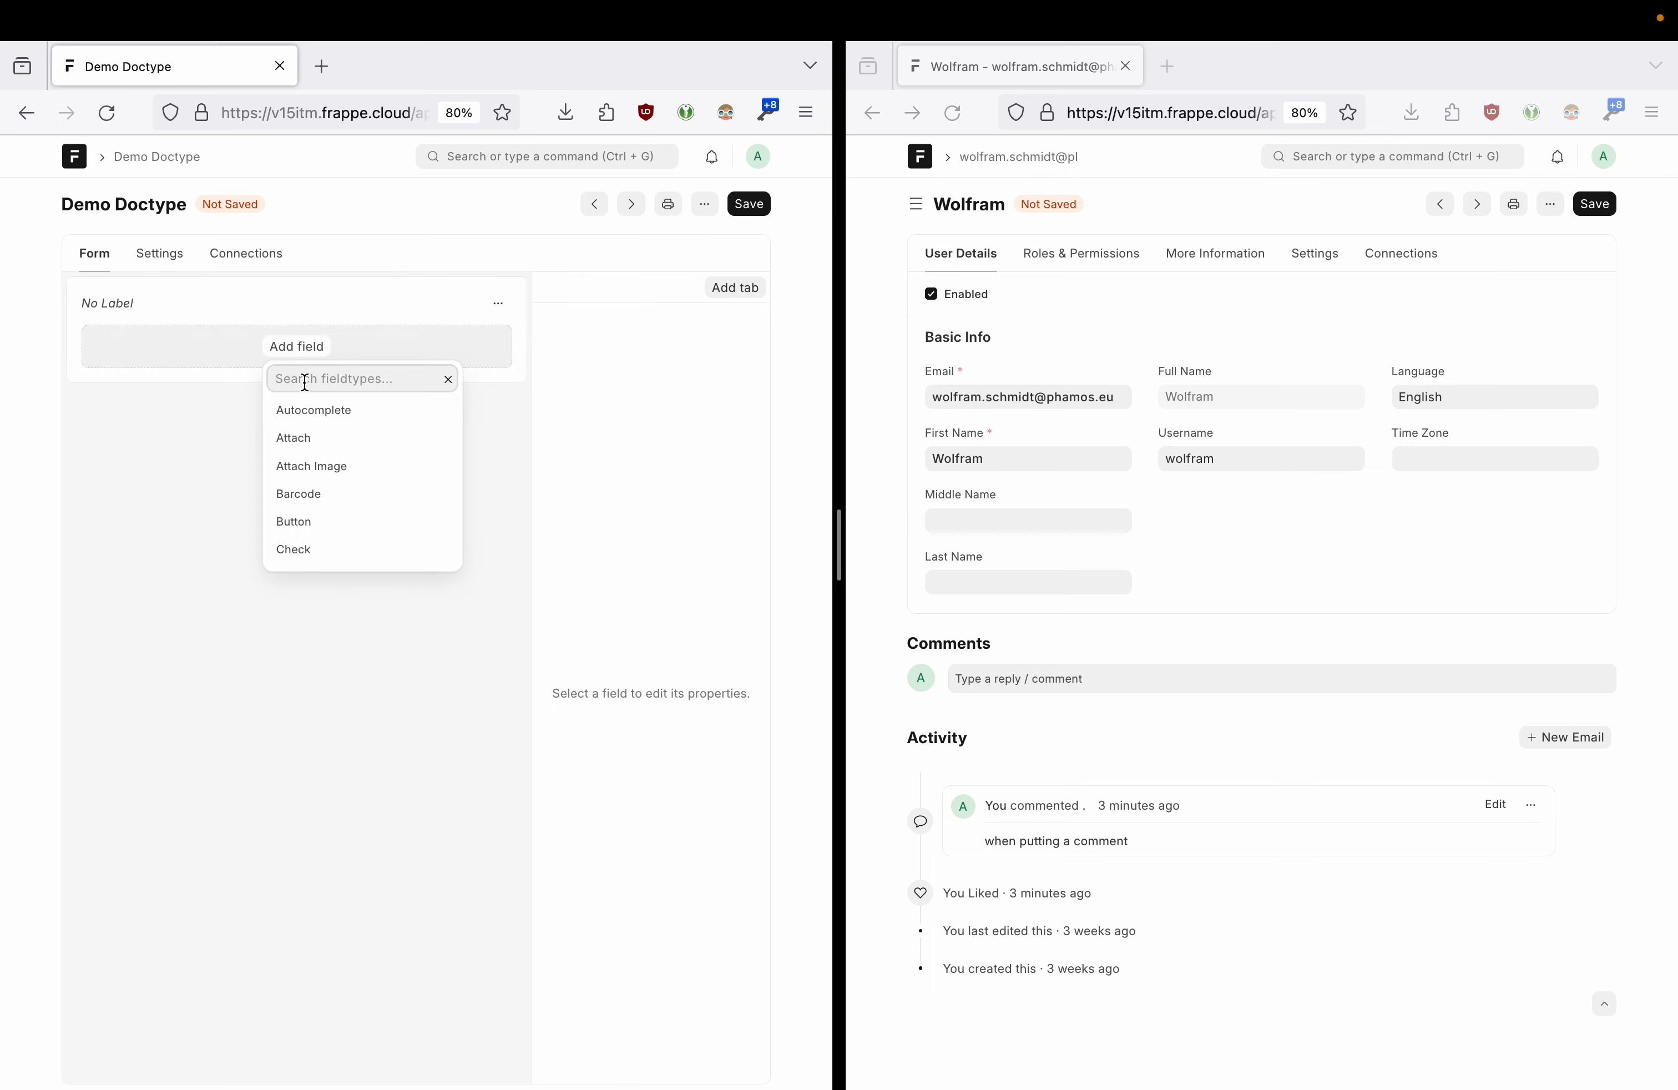
text(First Name)
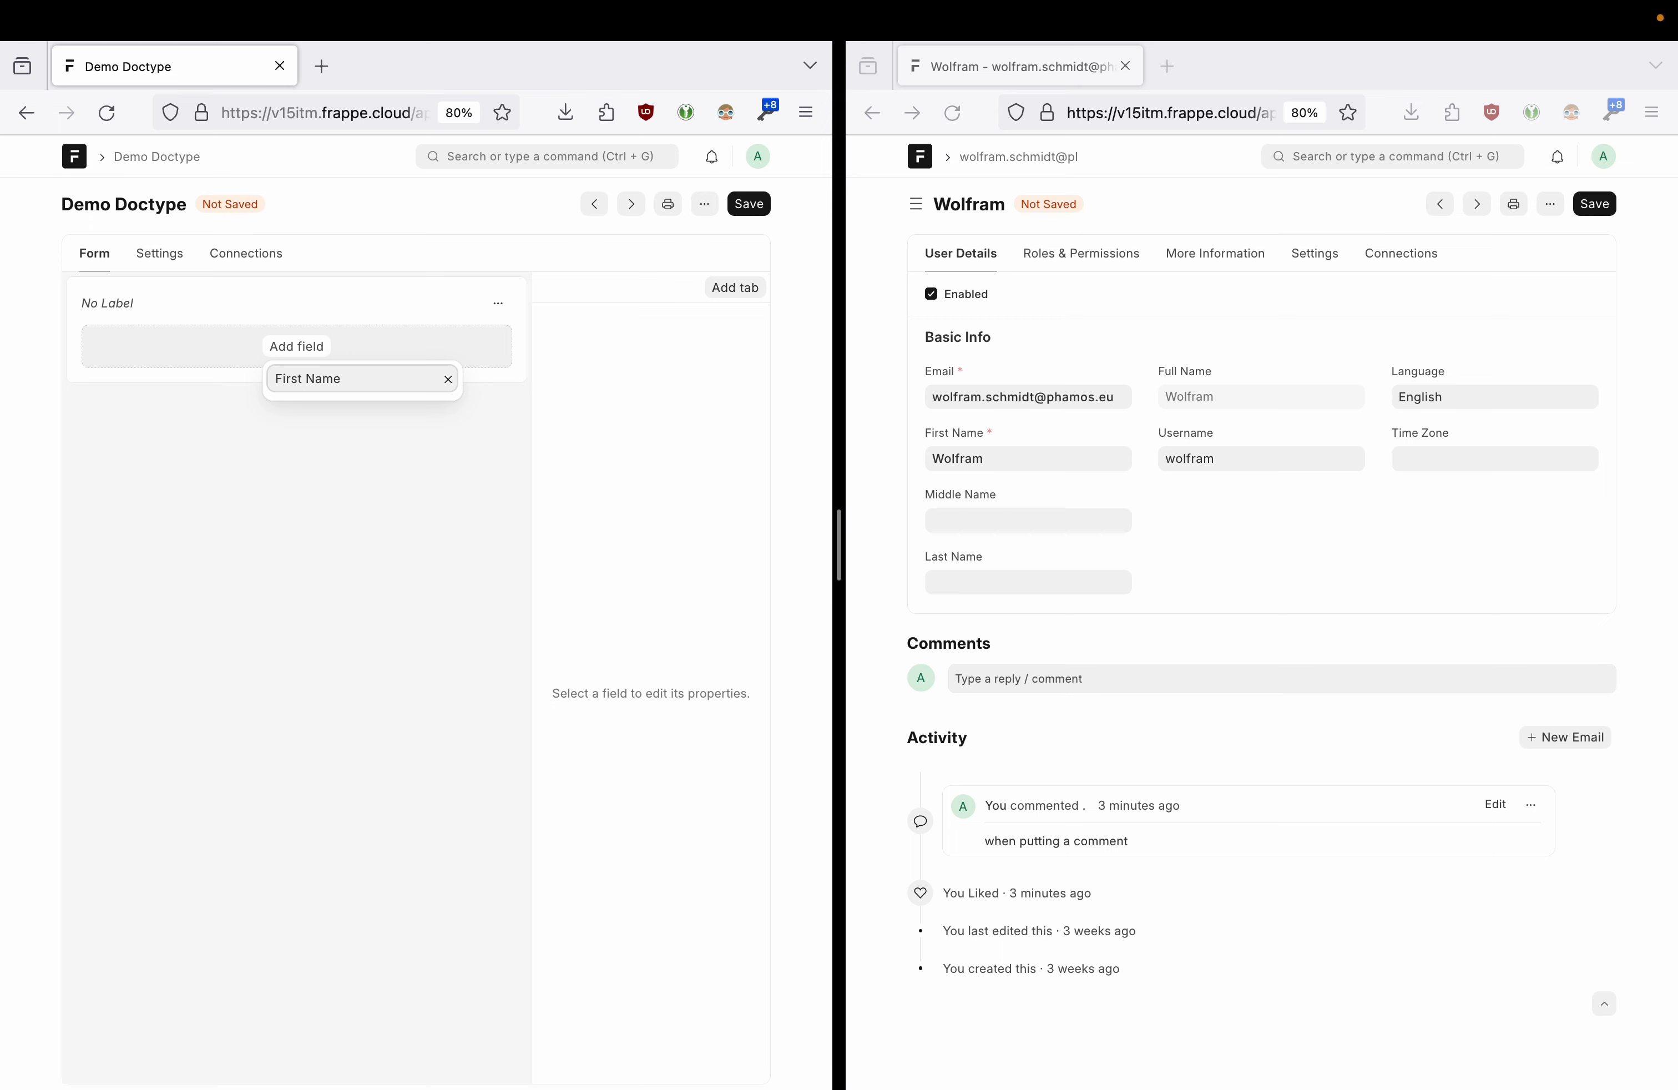
drag(341, 381, 244, 369)
text(data)
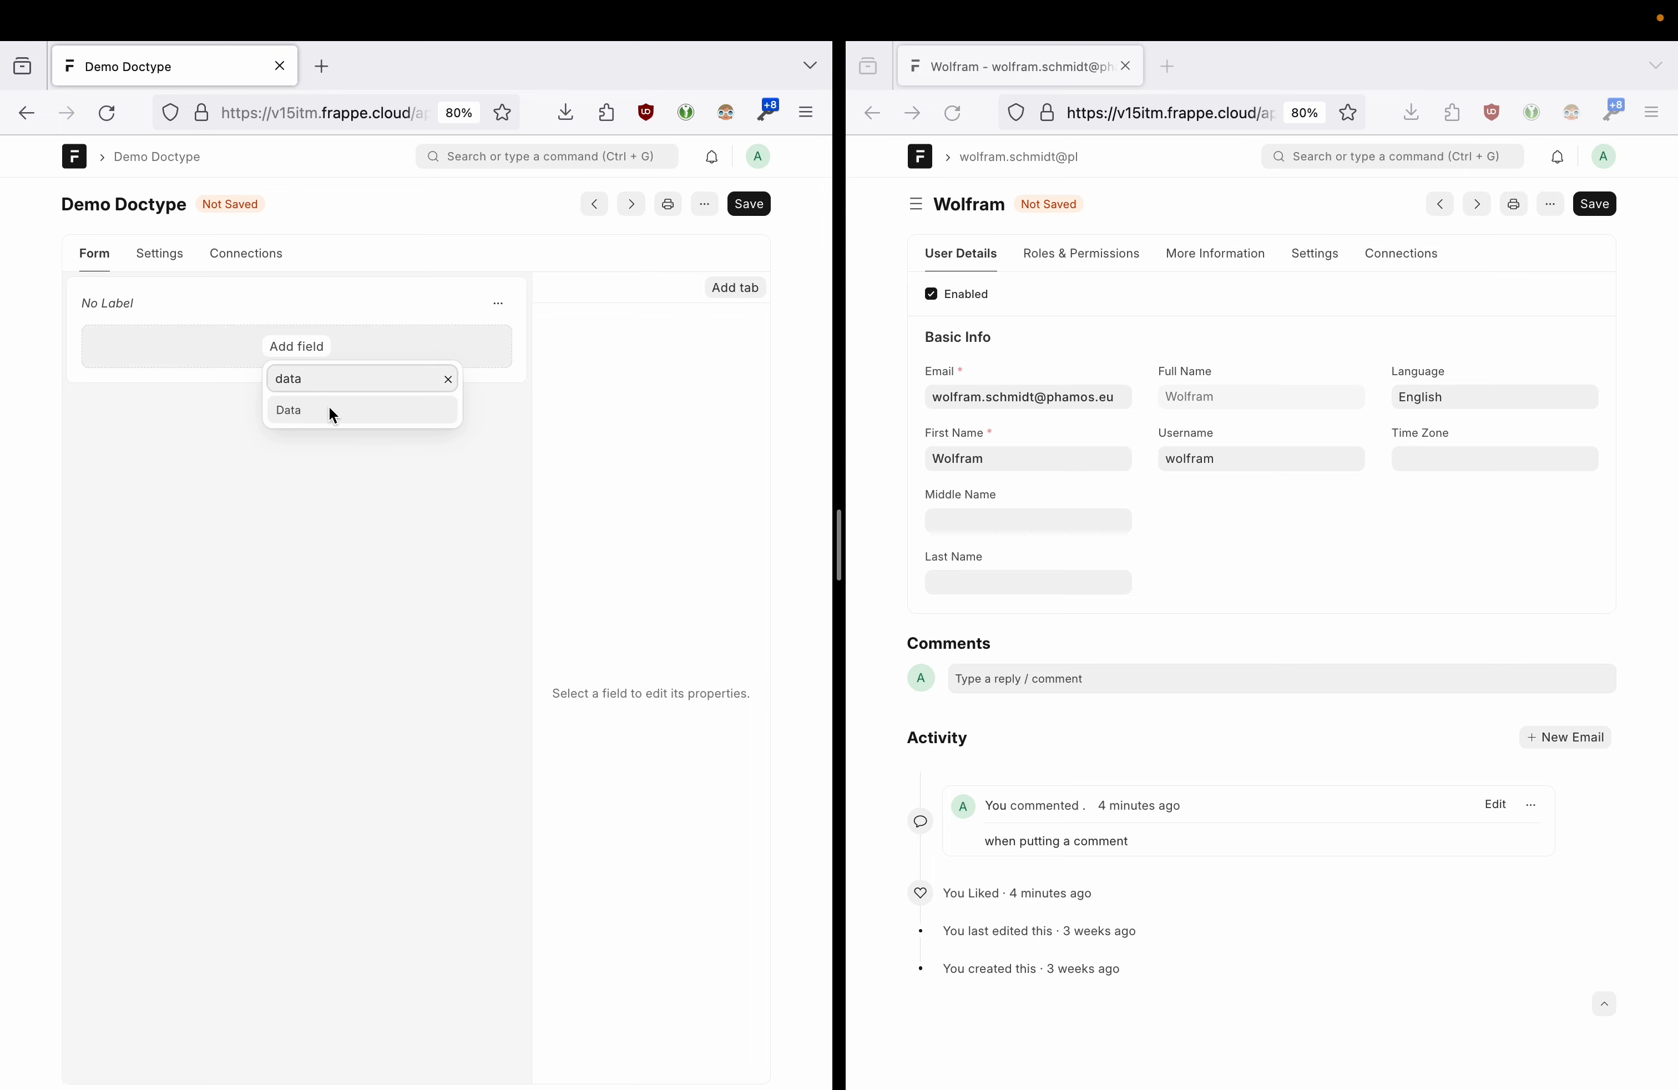
click(329, 407)
click(165, 348)
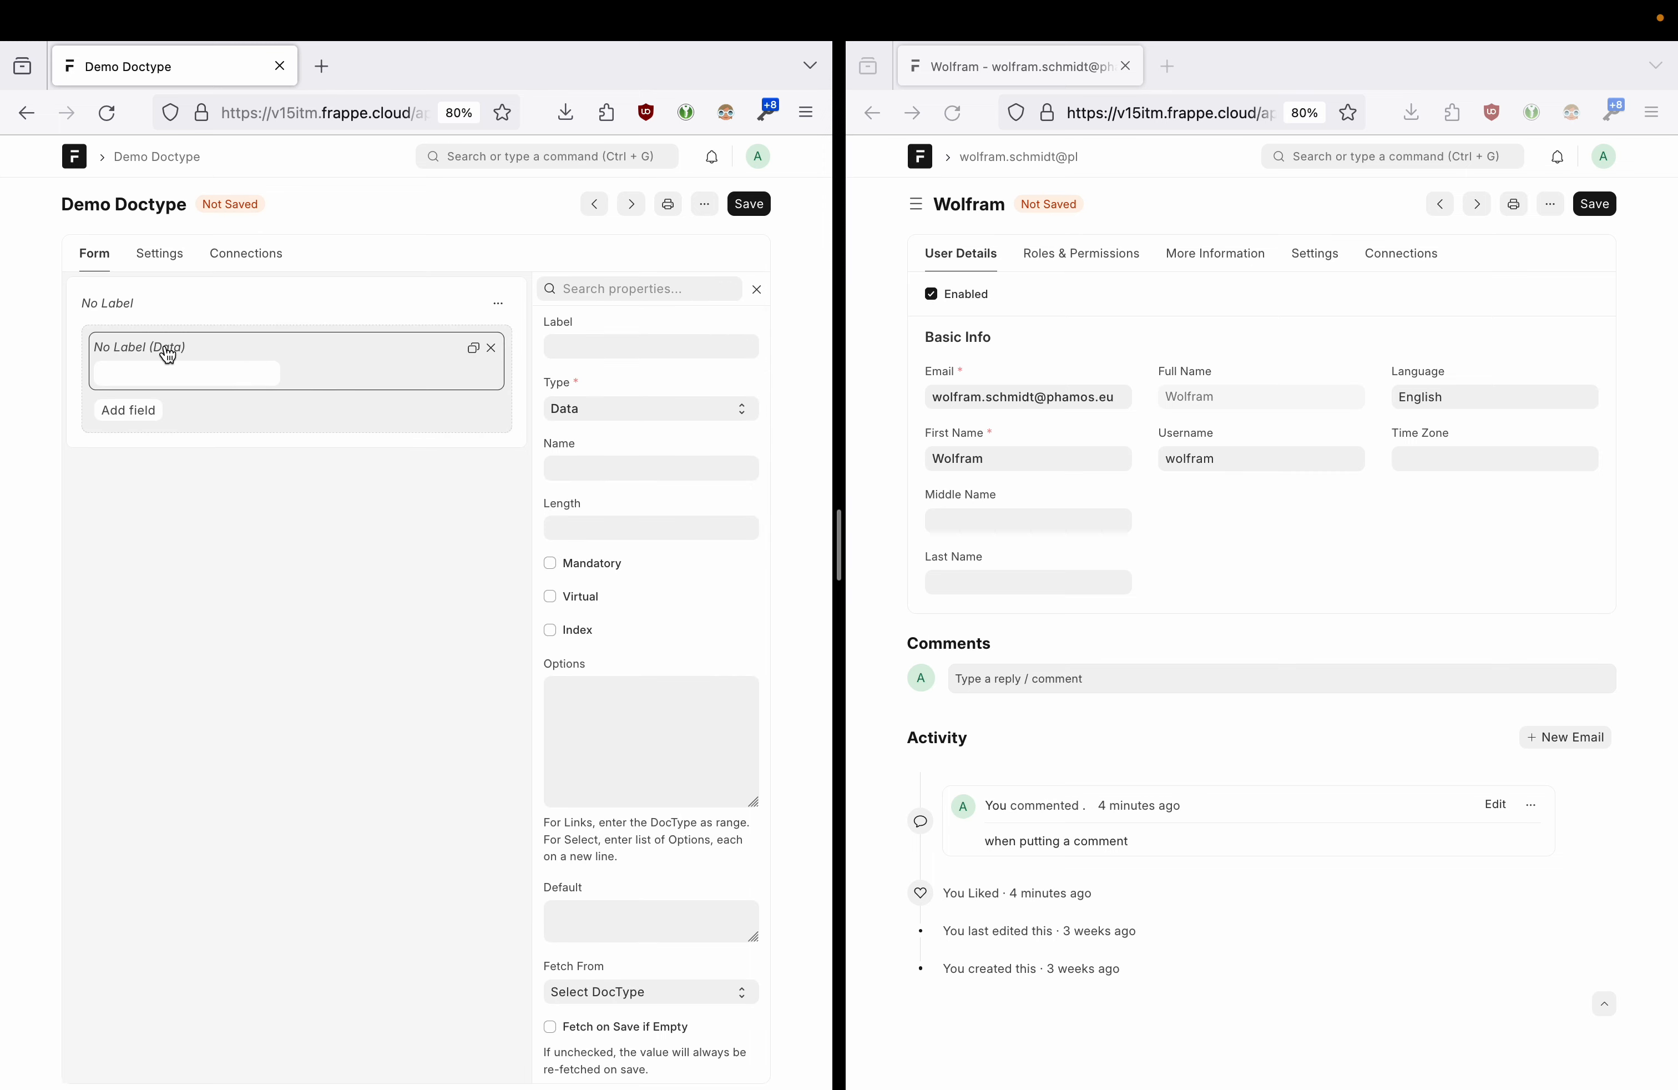
click(120, 350)
text(First Name)
- Save the Demo Doctype and reload the second window, discarding its unsaved changes
click(741, 206)
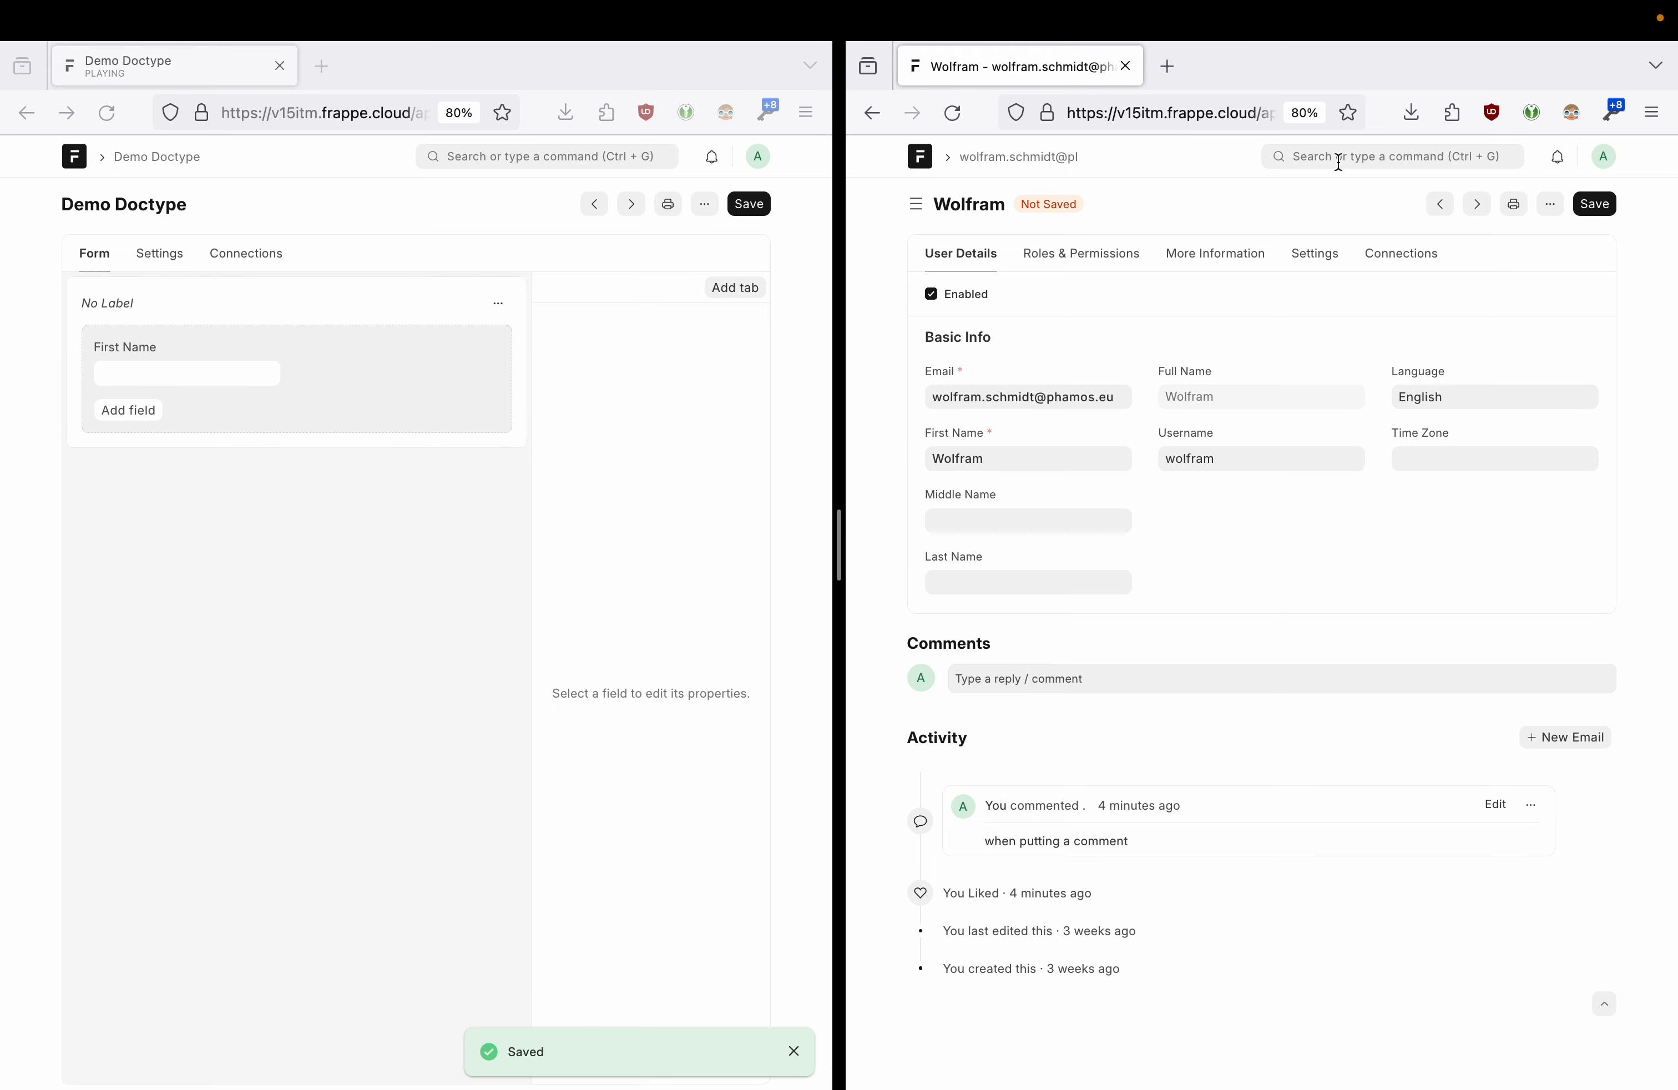
click(1364, 157)
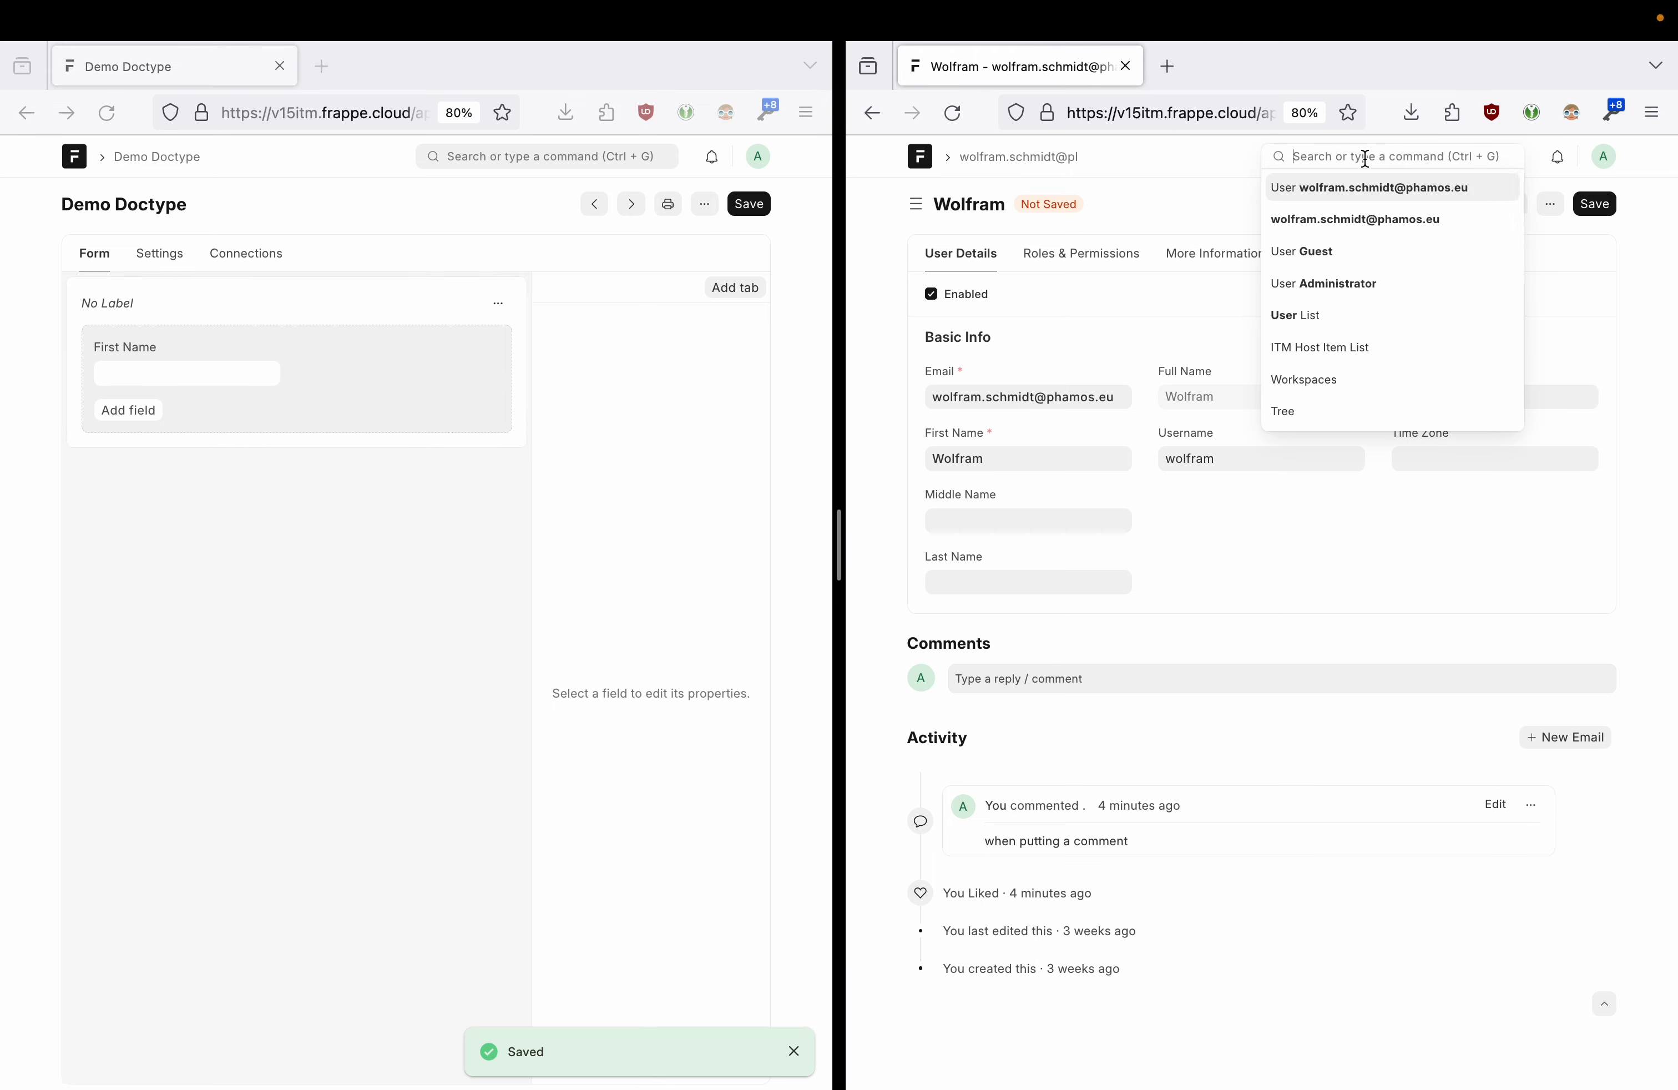
text(demo)
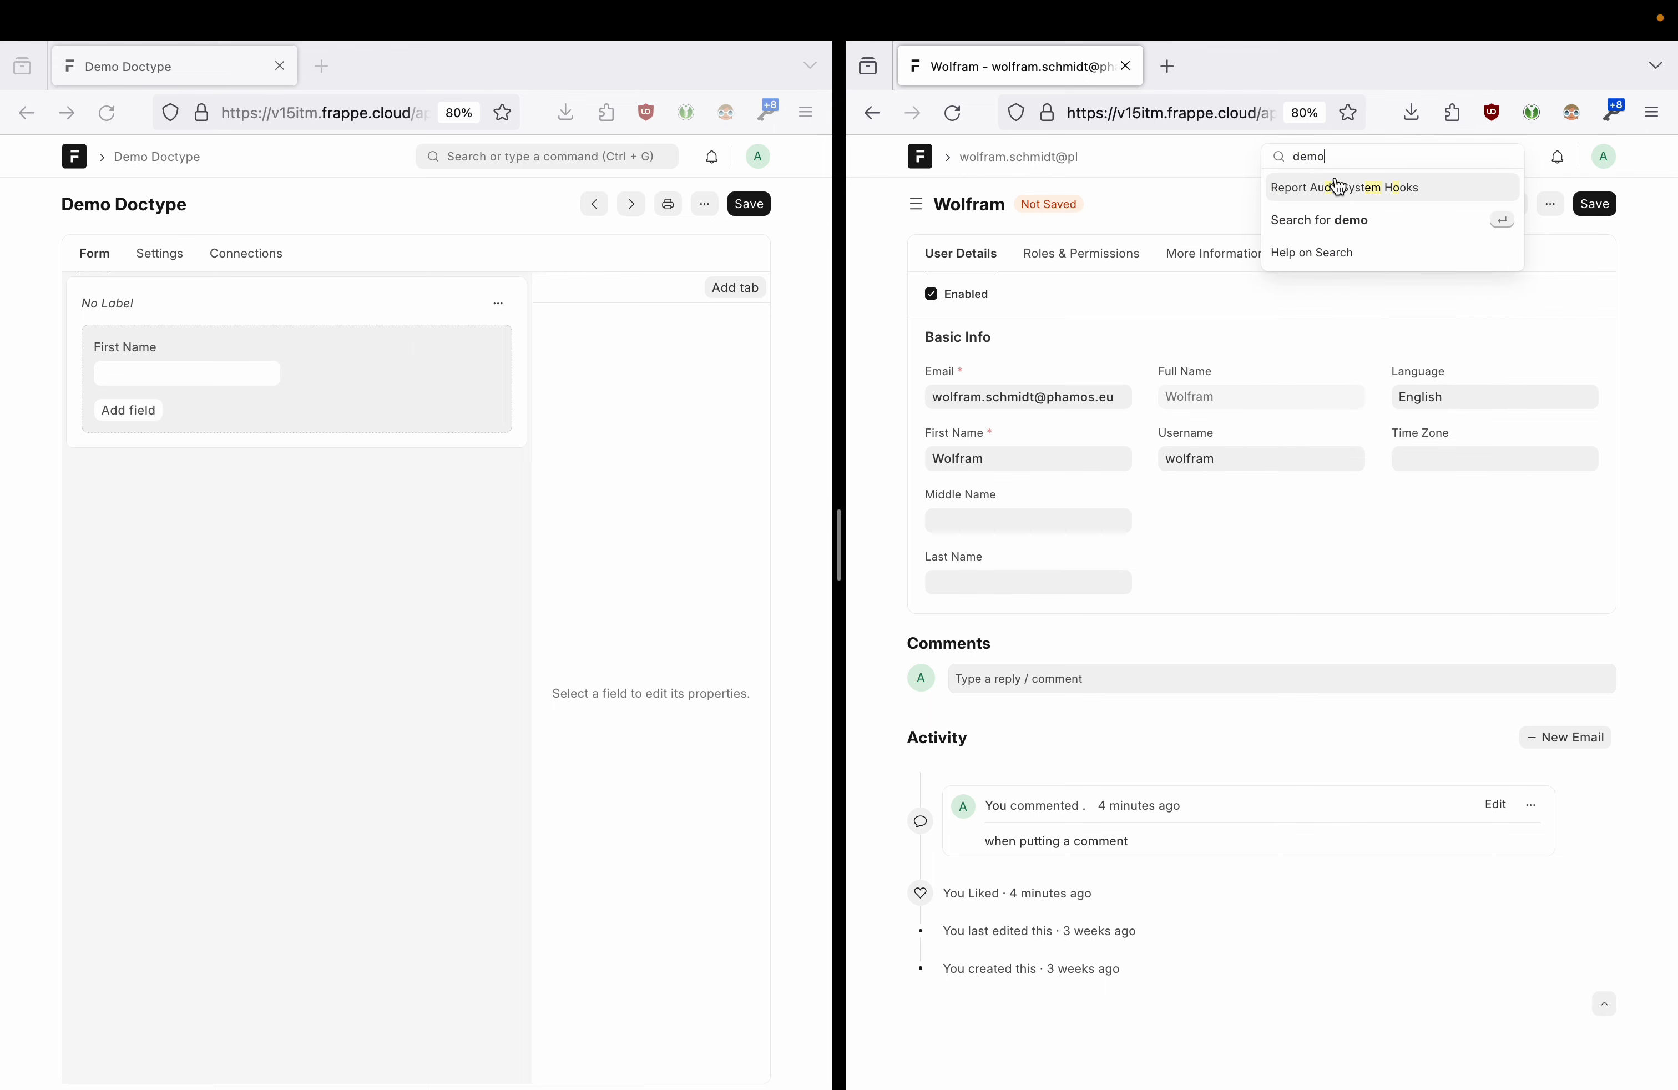
click(1208, 173)
click(1604, 157)
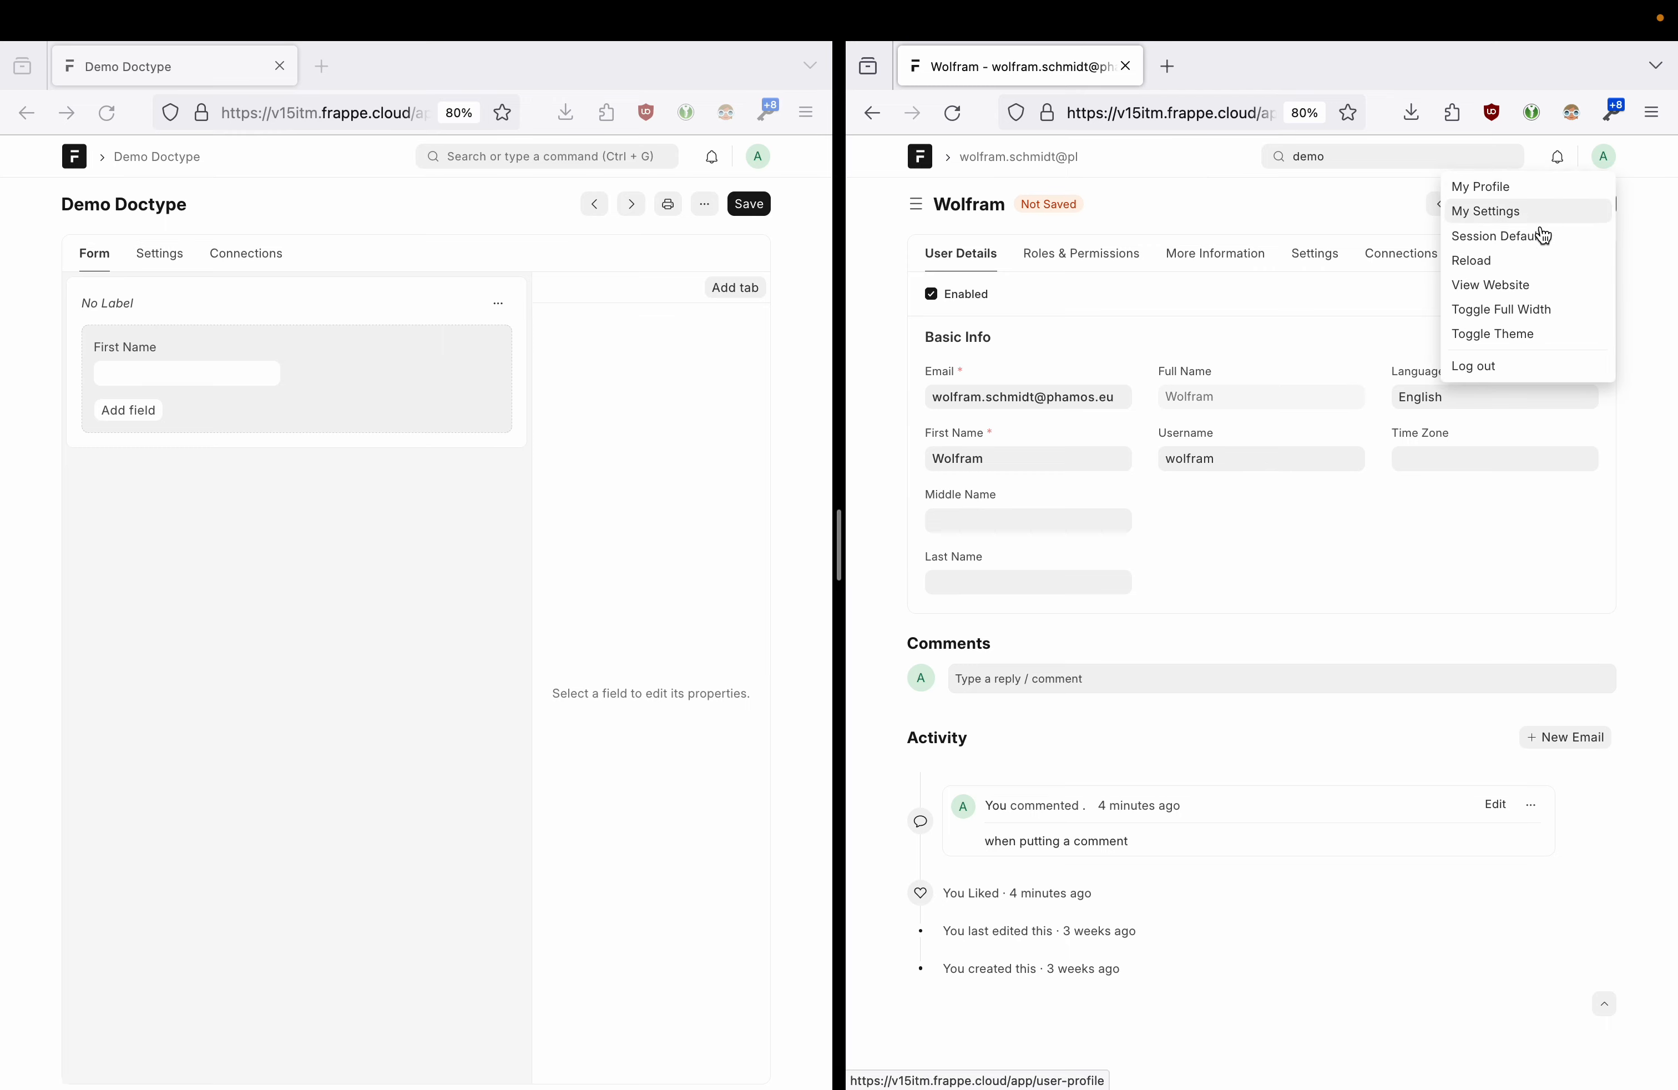
click(1505, 267)
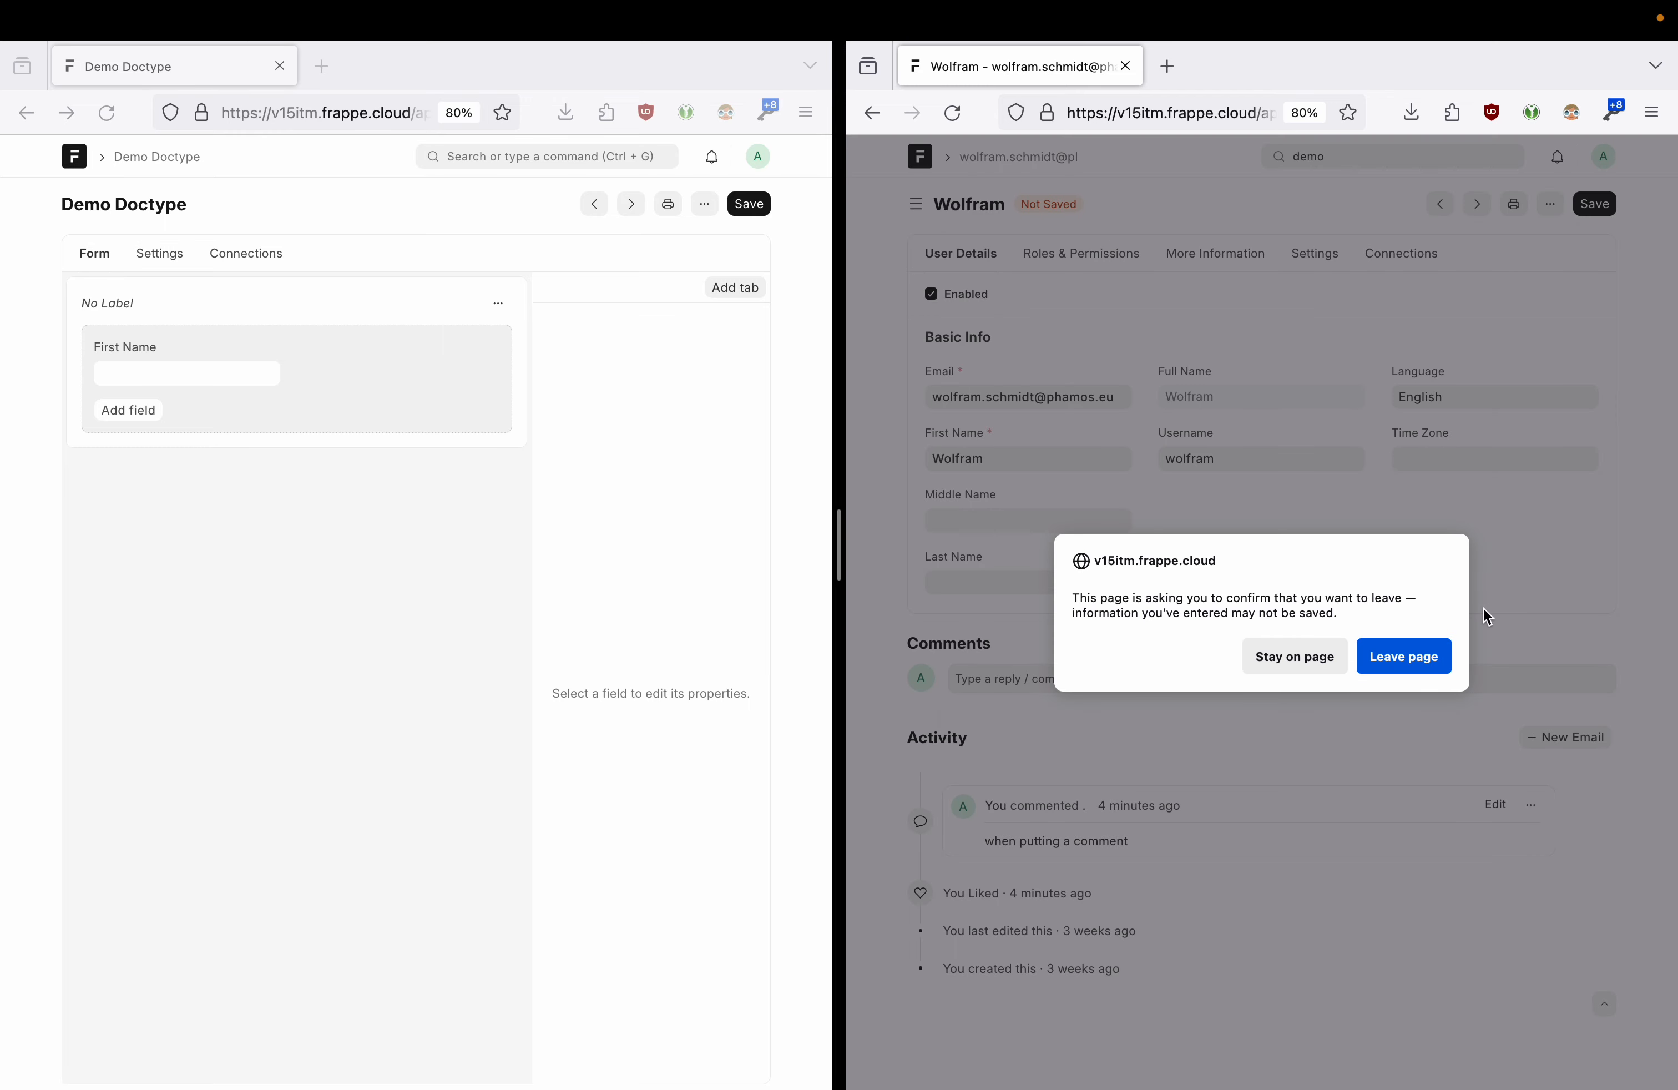
click(1410, 660)
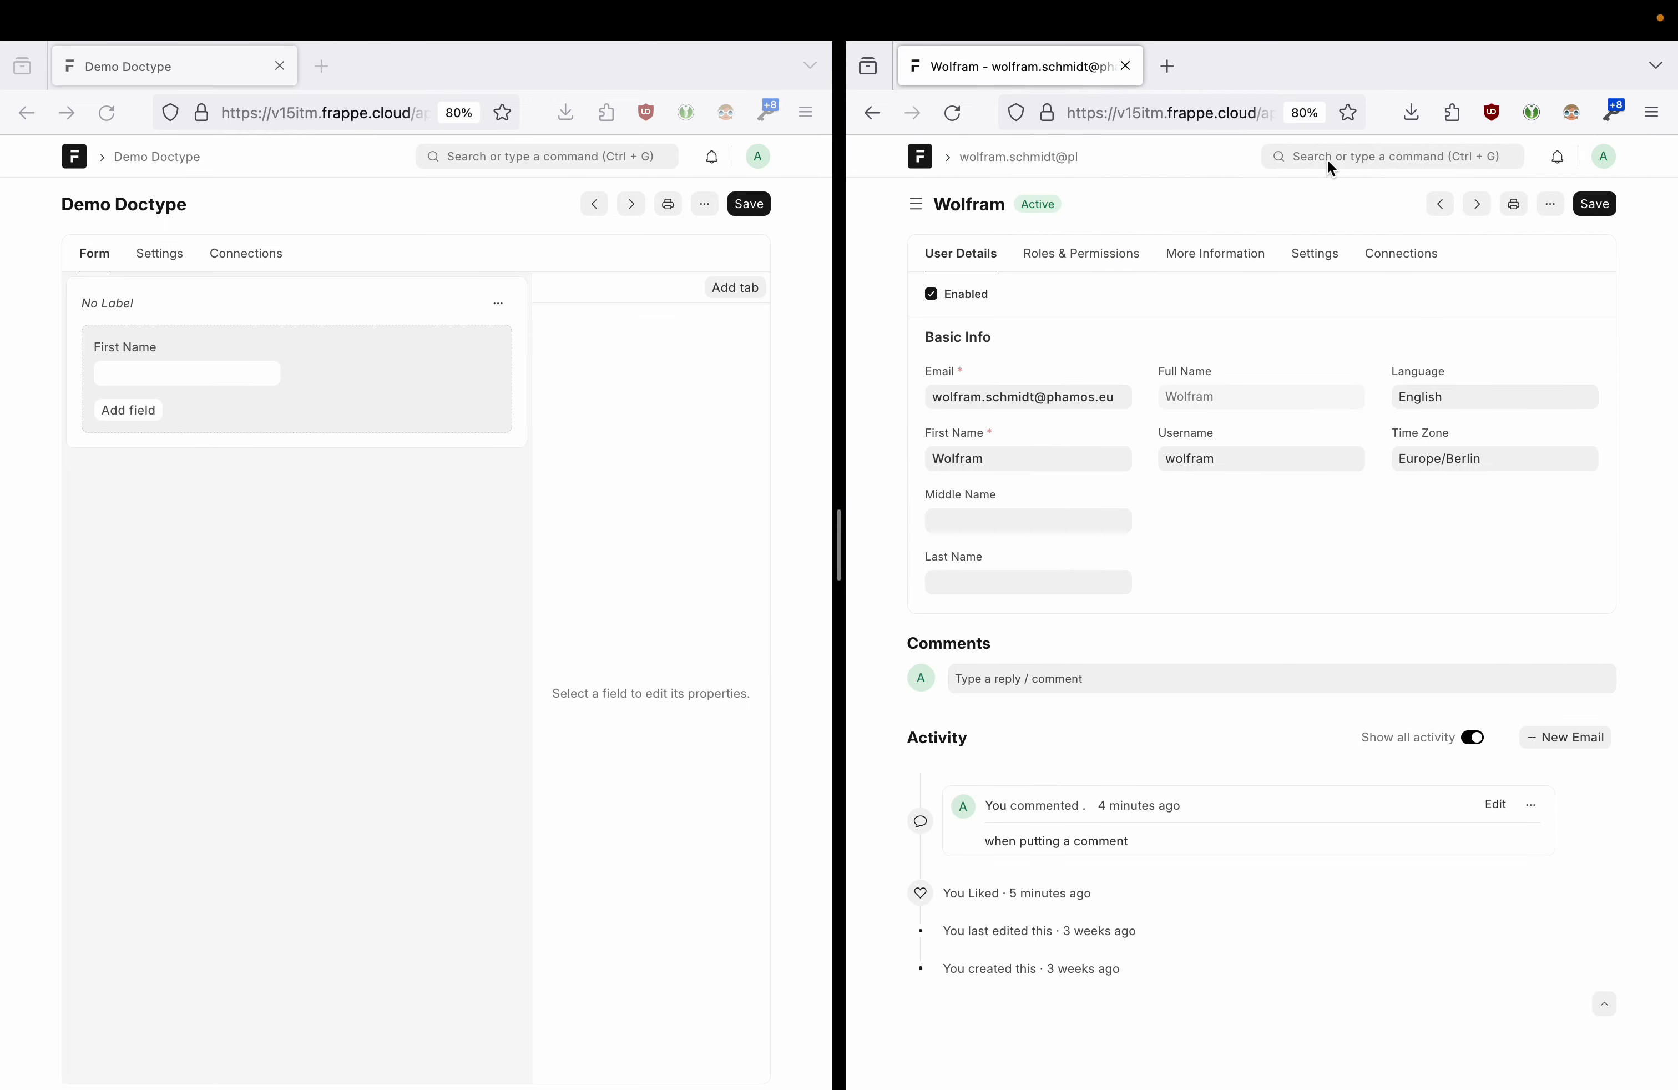
- Search 'demo' in the second window and start a new Demo Doctype record
click(1327, 159)
text(demo)
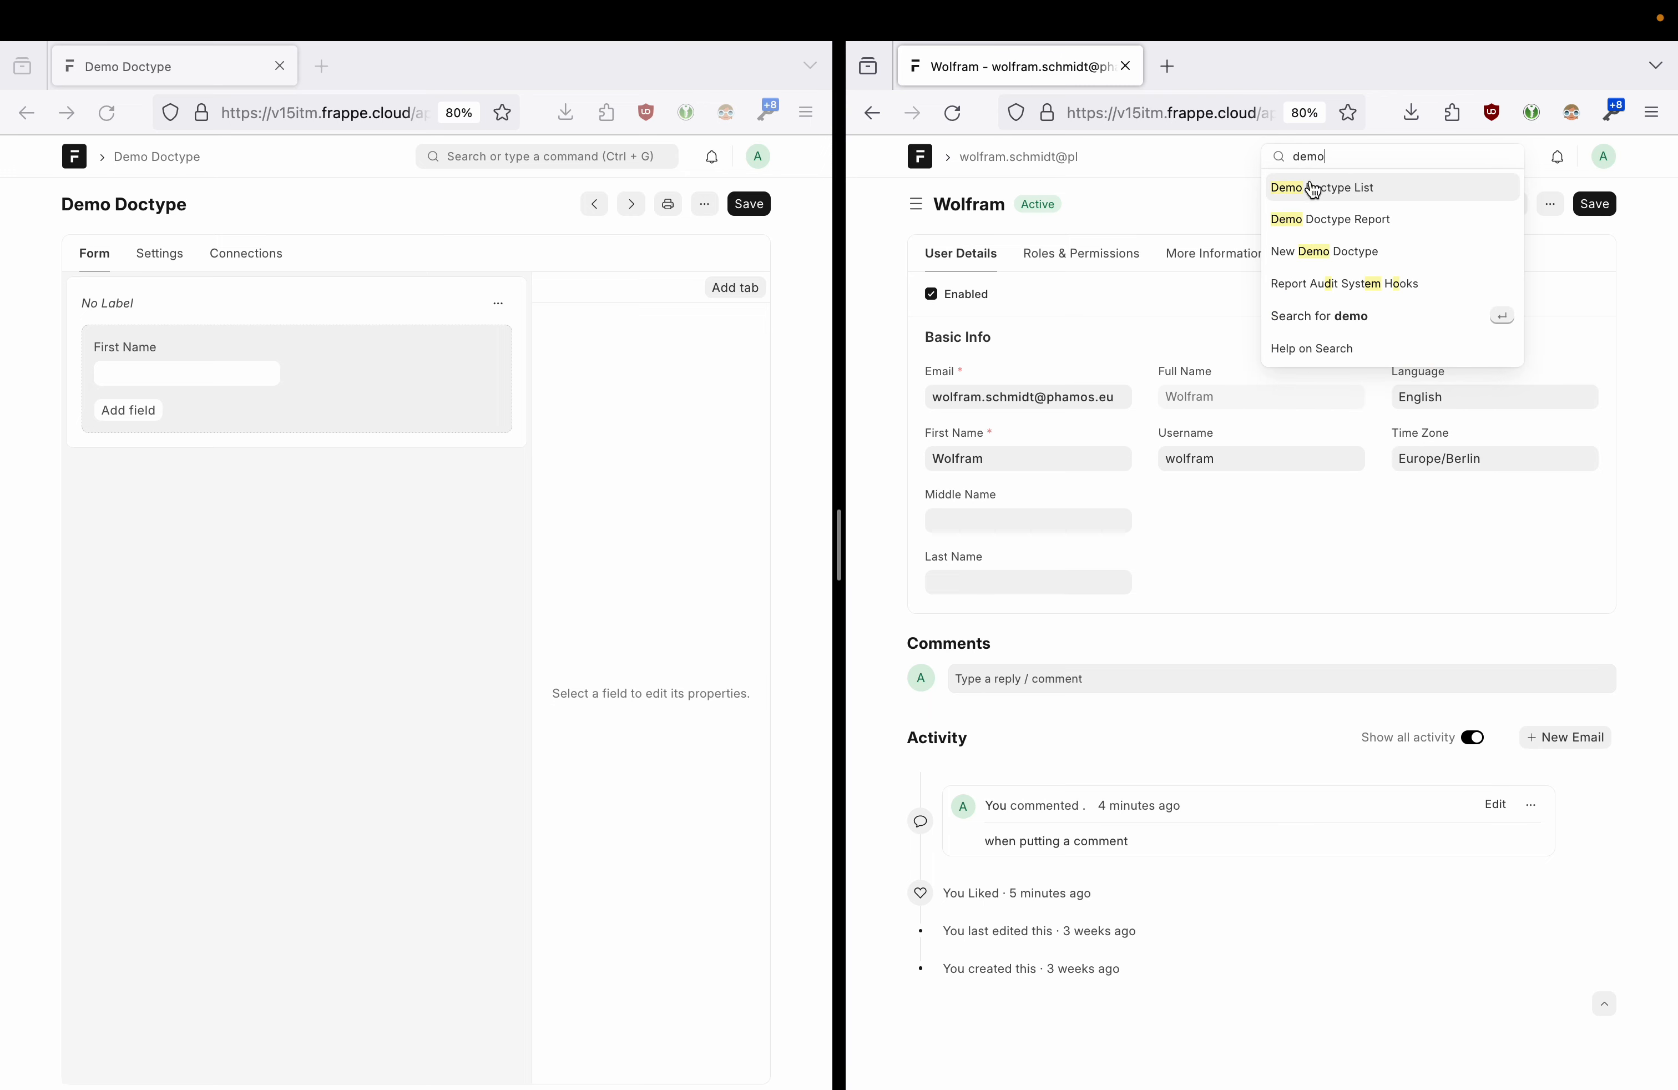
click(1331, 193)
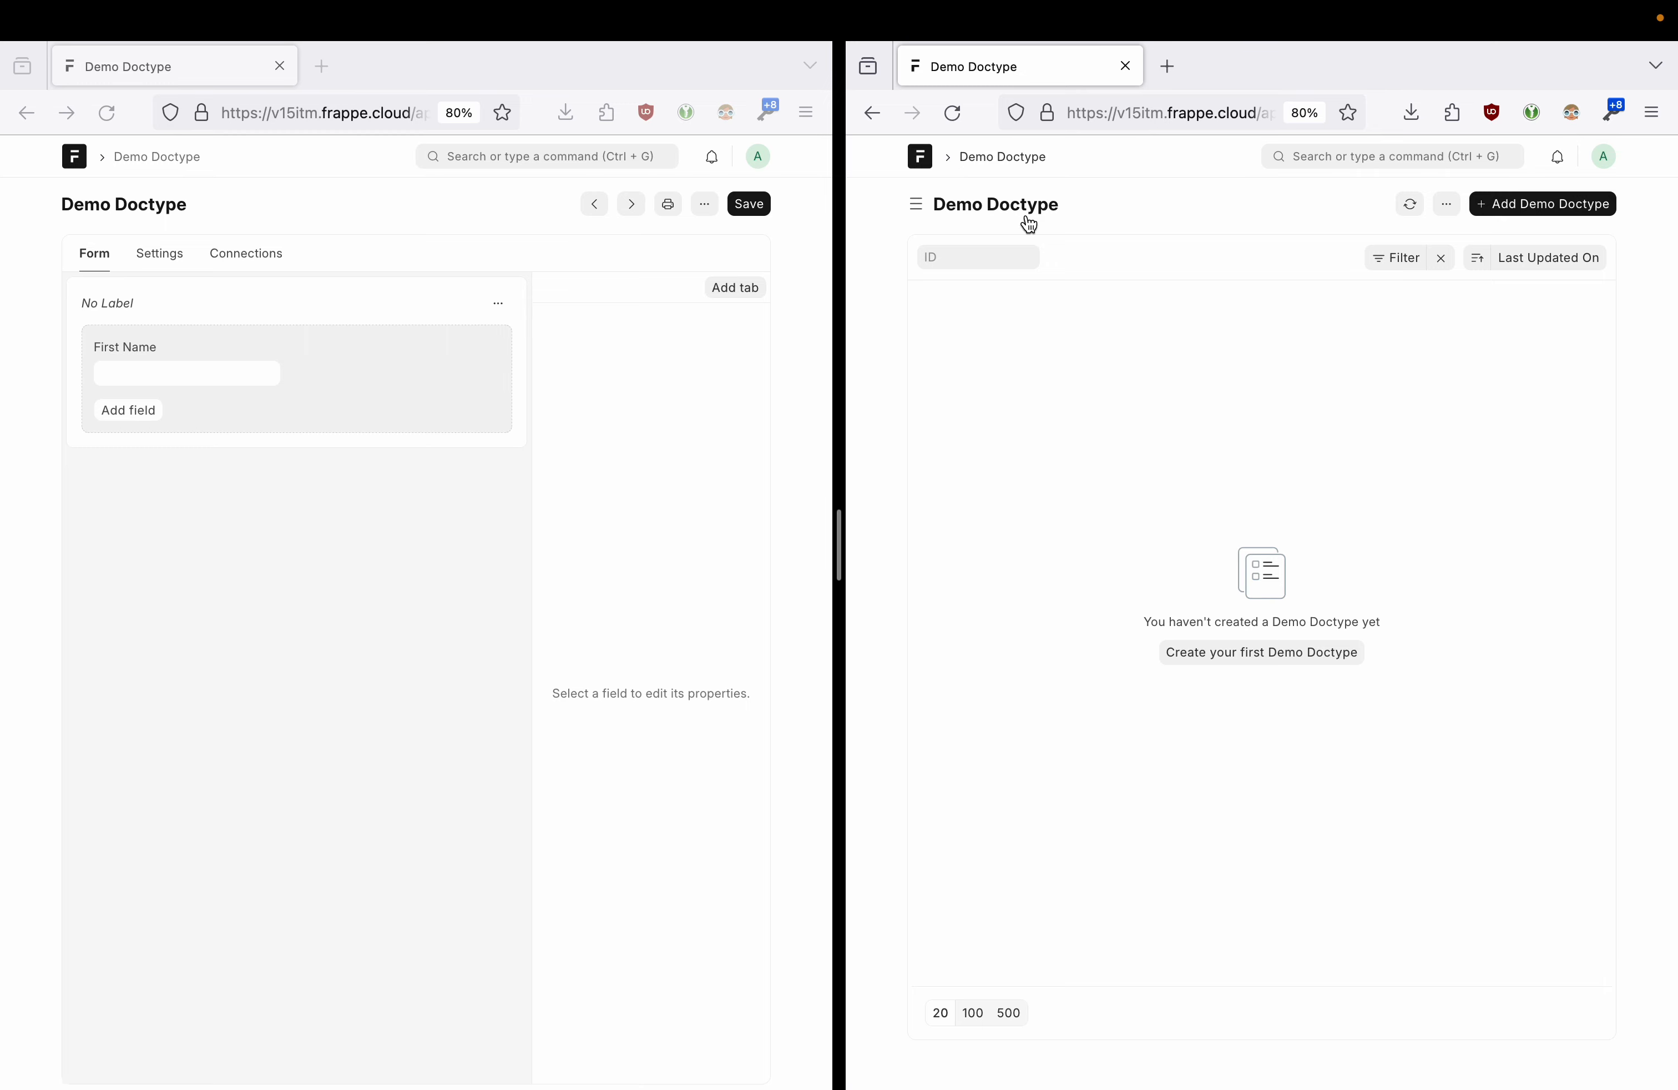
click(1513, 206)
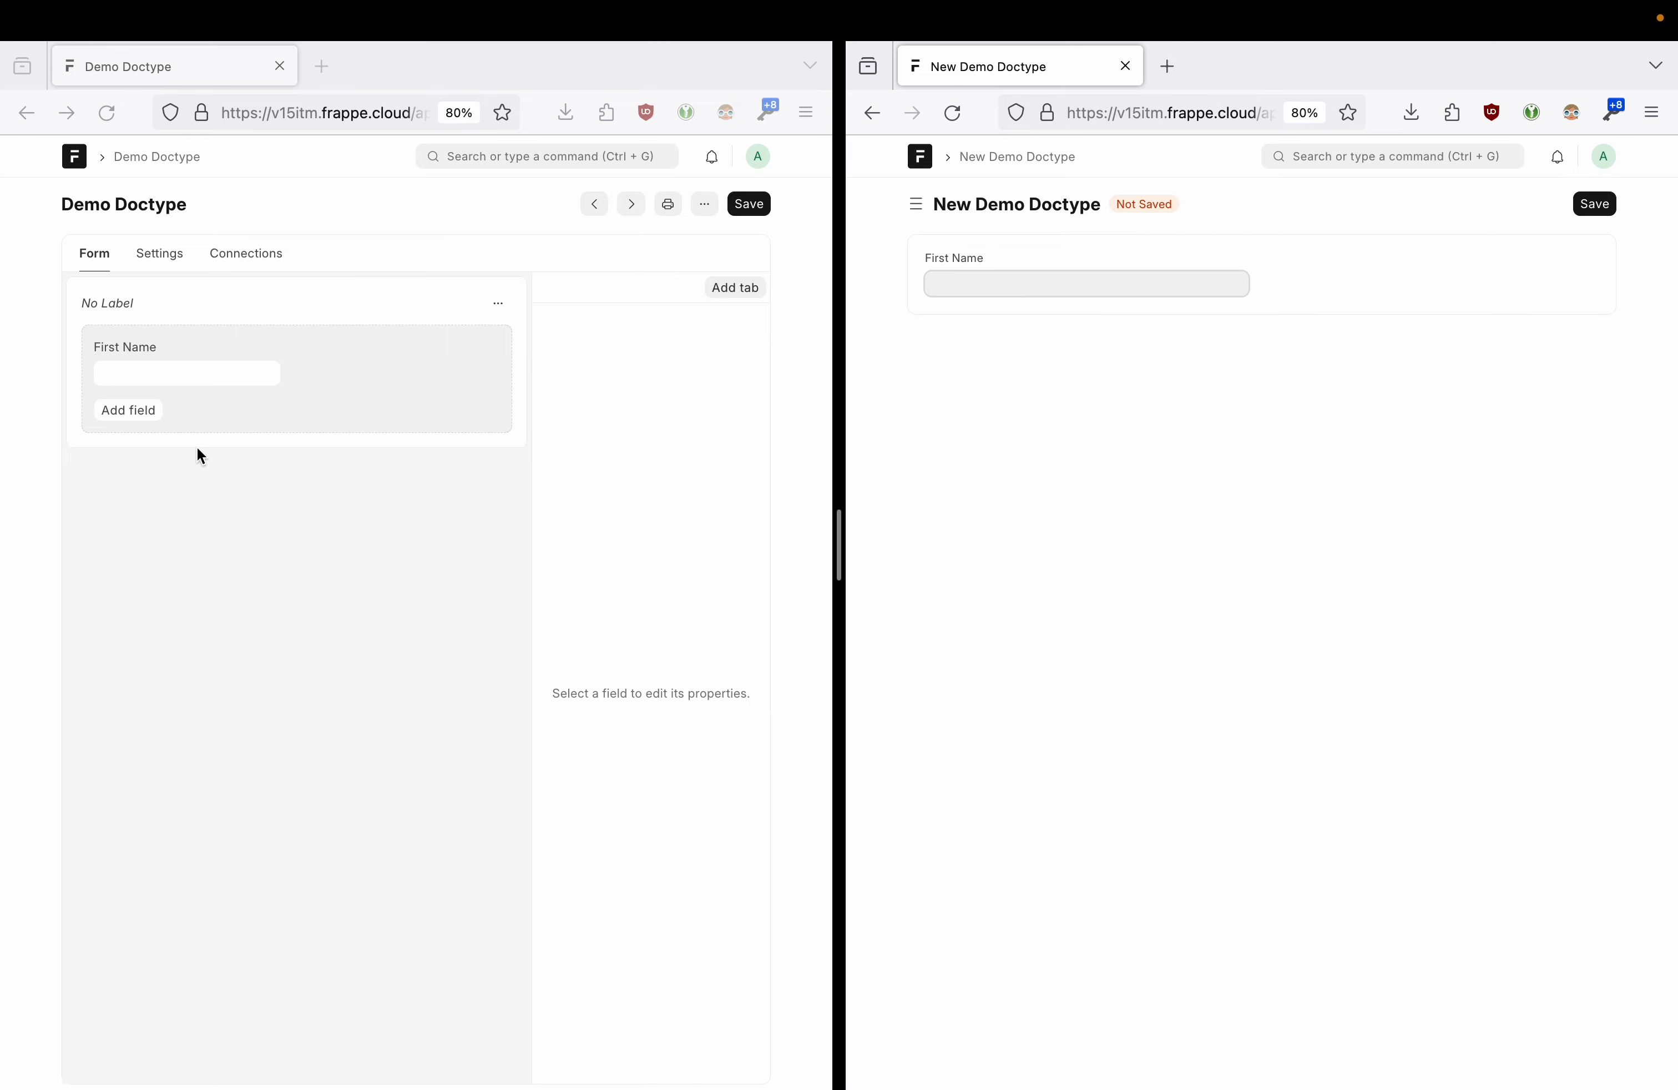
- Add a Data field labelled Last Name to the Demo Doctype
click(138, 404)
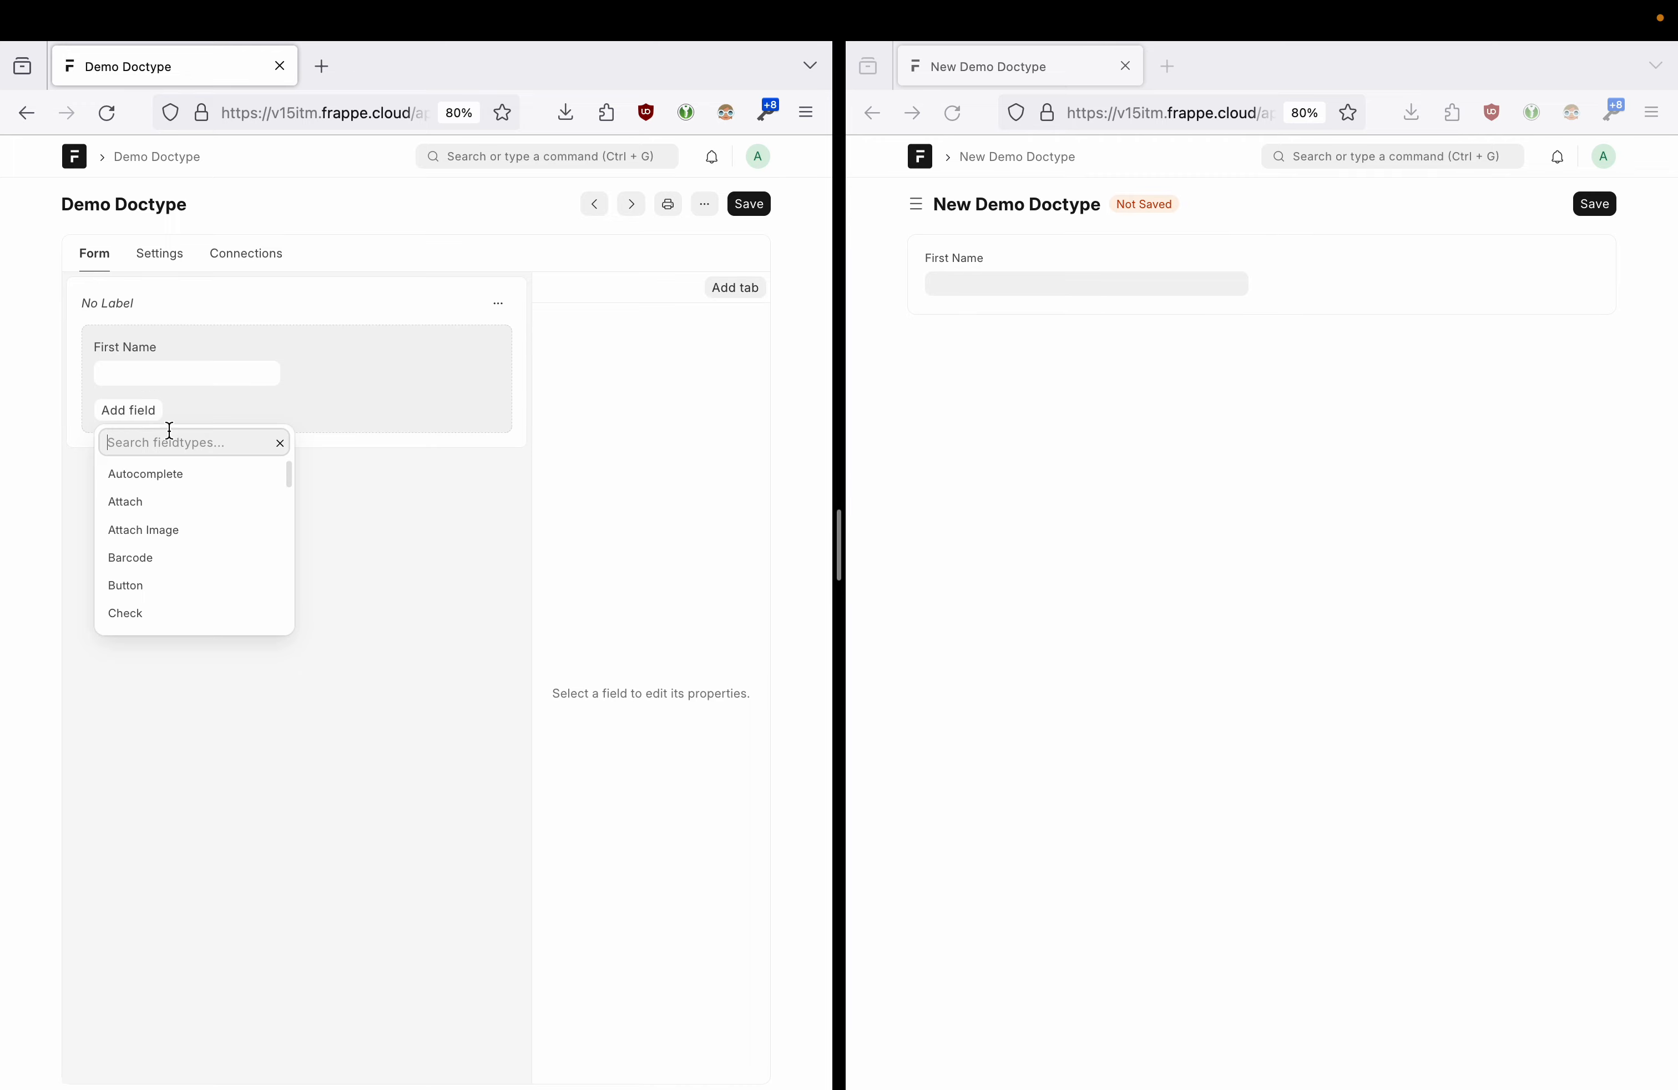
text(data)
click(154, 469)
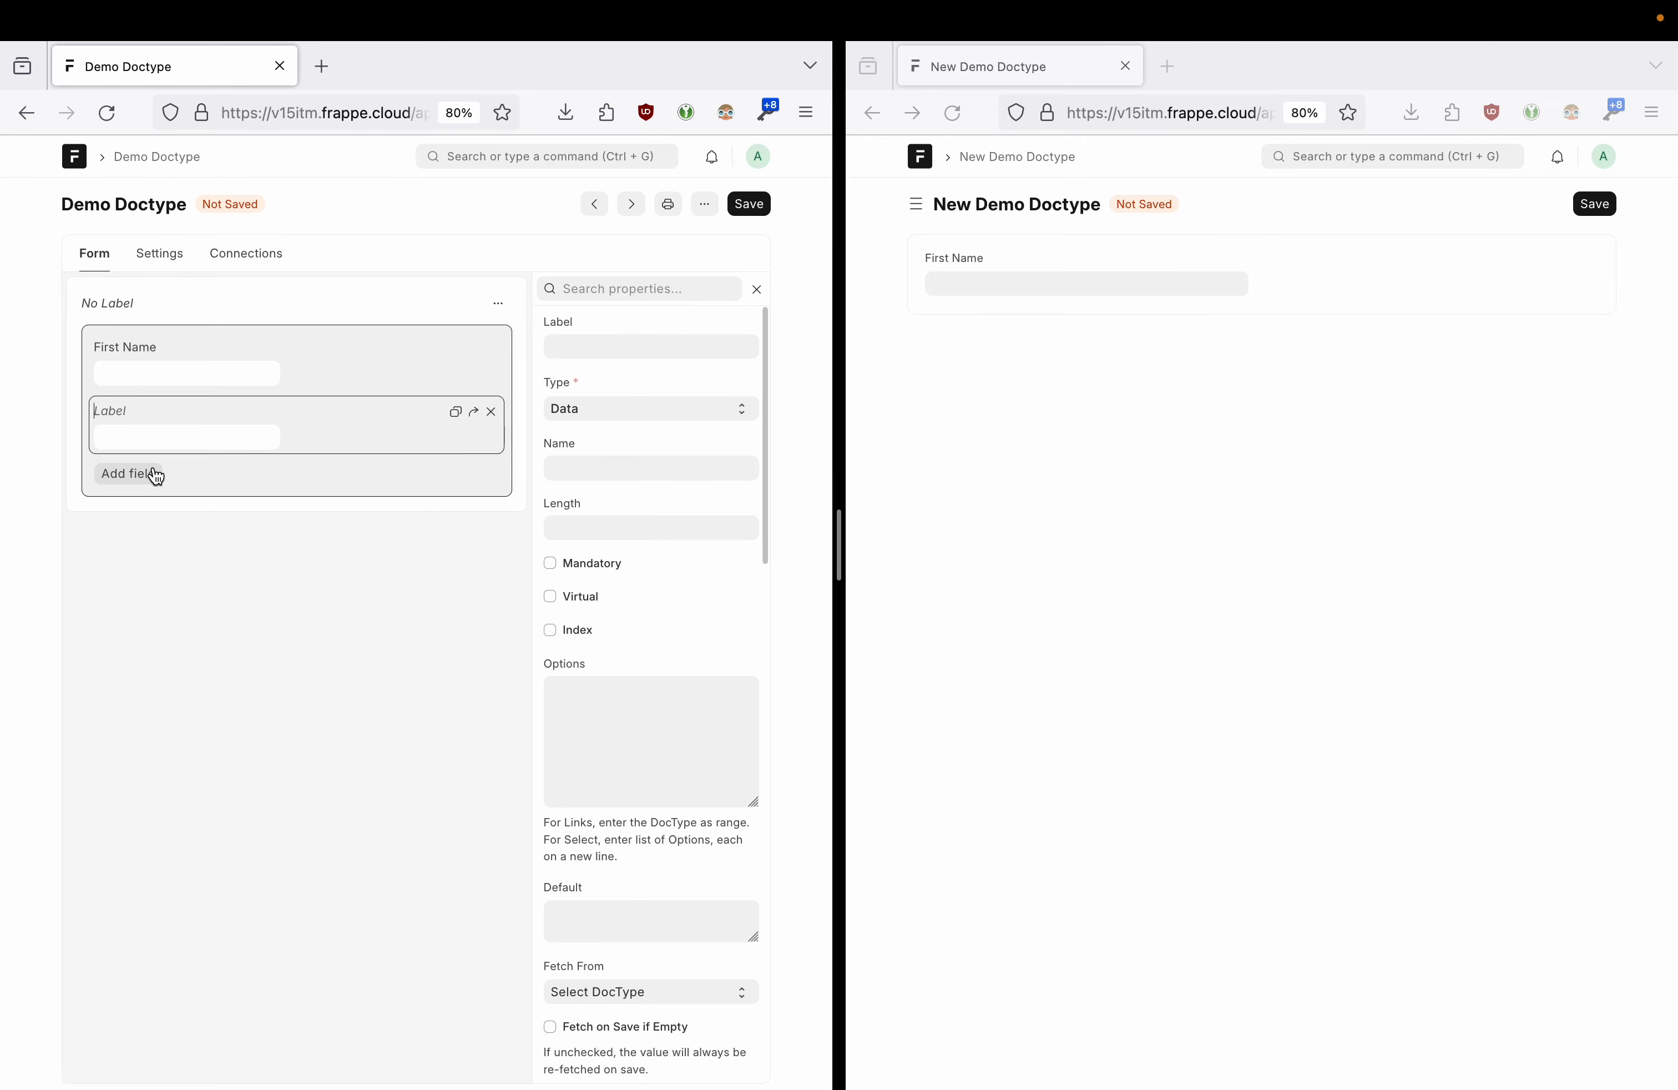
text(Last)
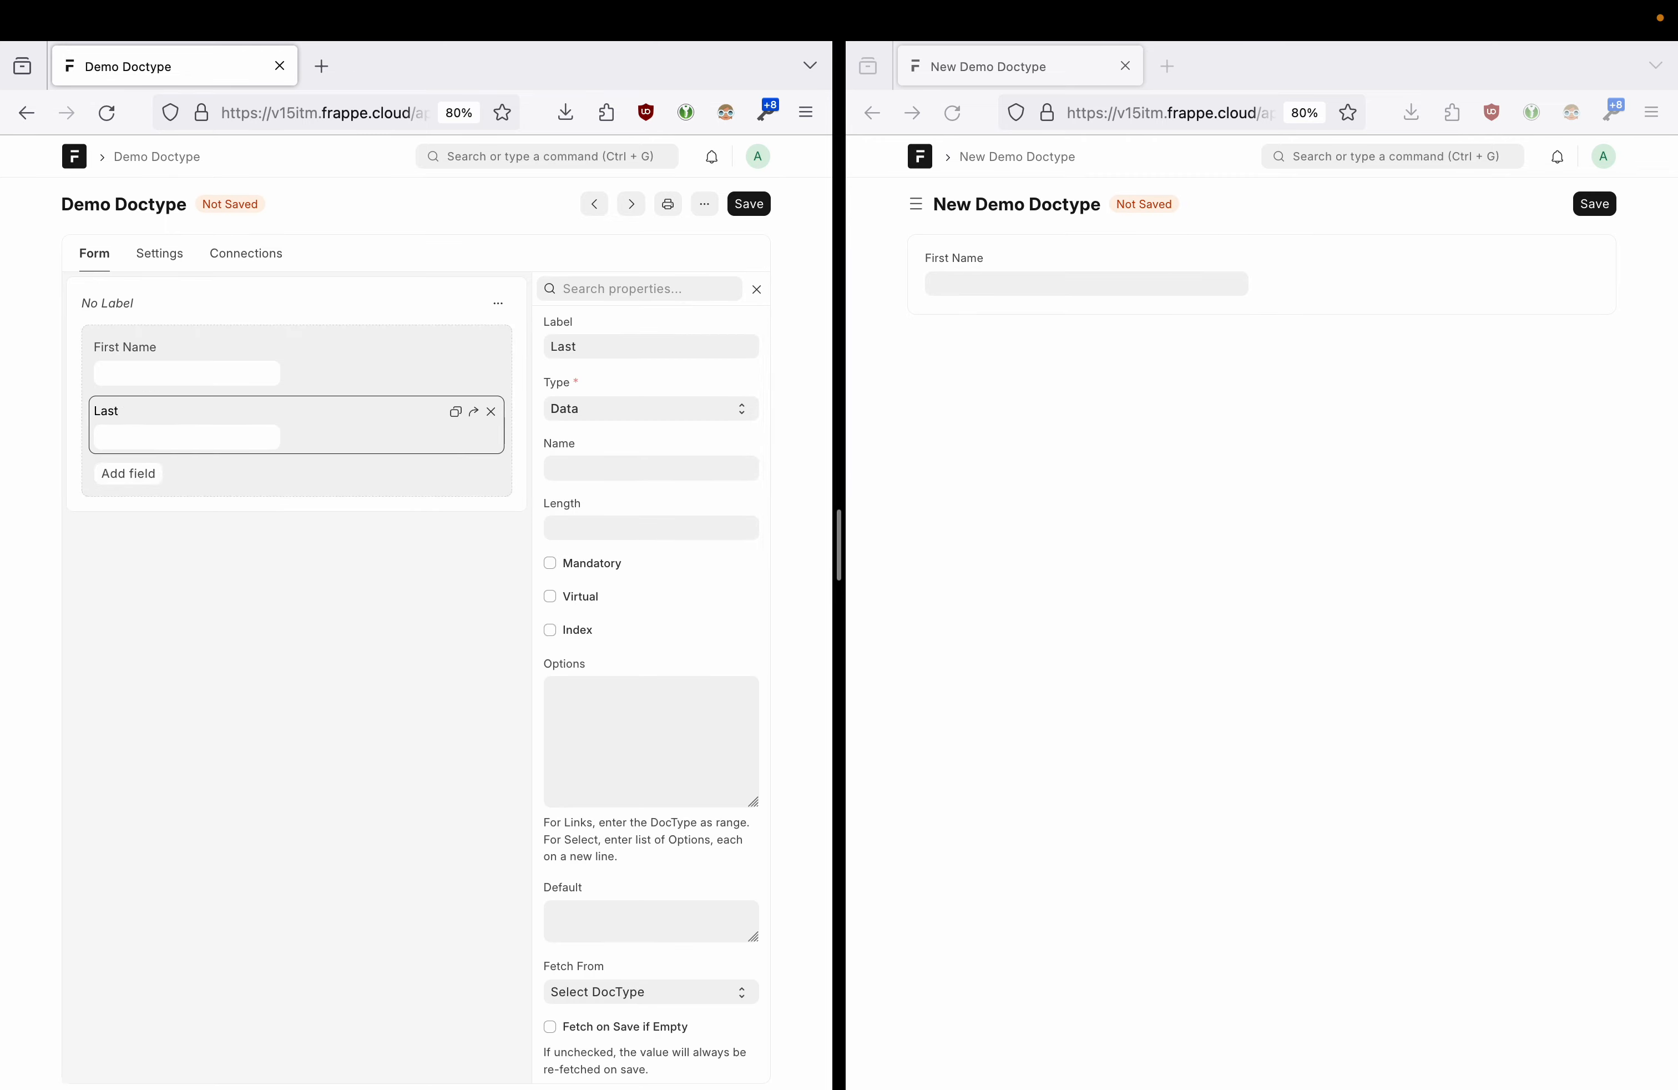
text( Name)
- Add a Date field labelled 'Birthdayte' for the birthdate
click(128, 472)
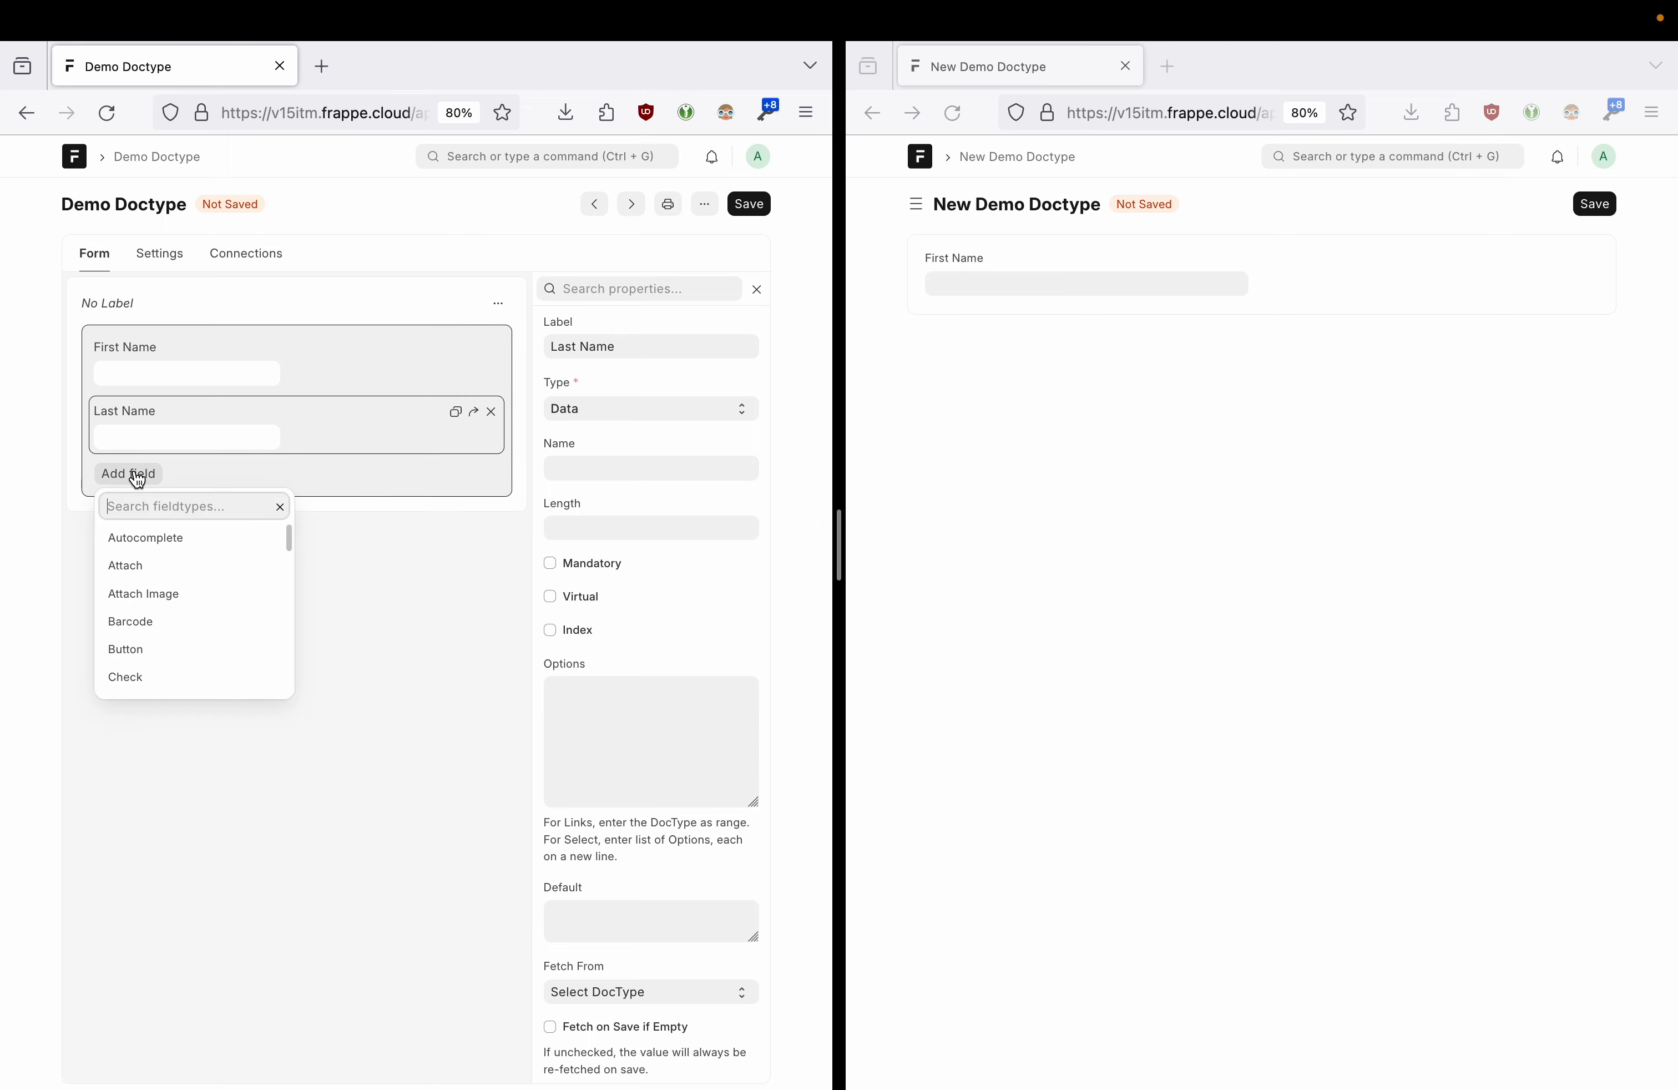
text(date)
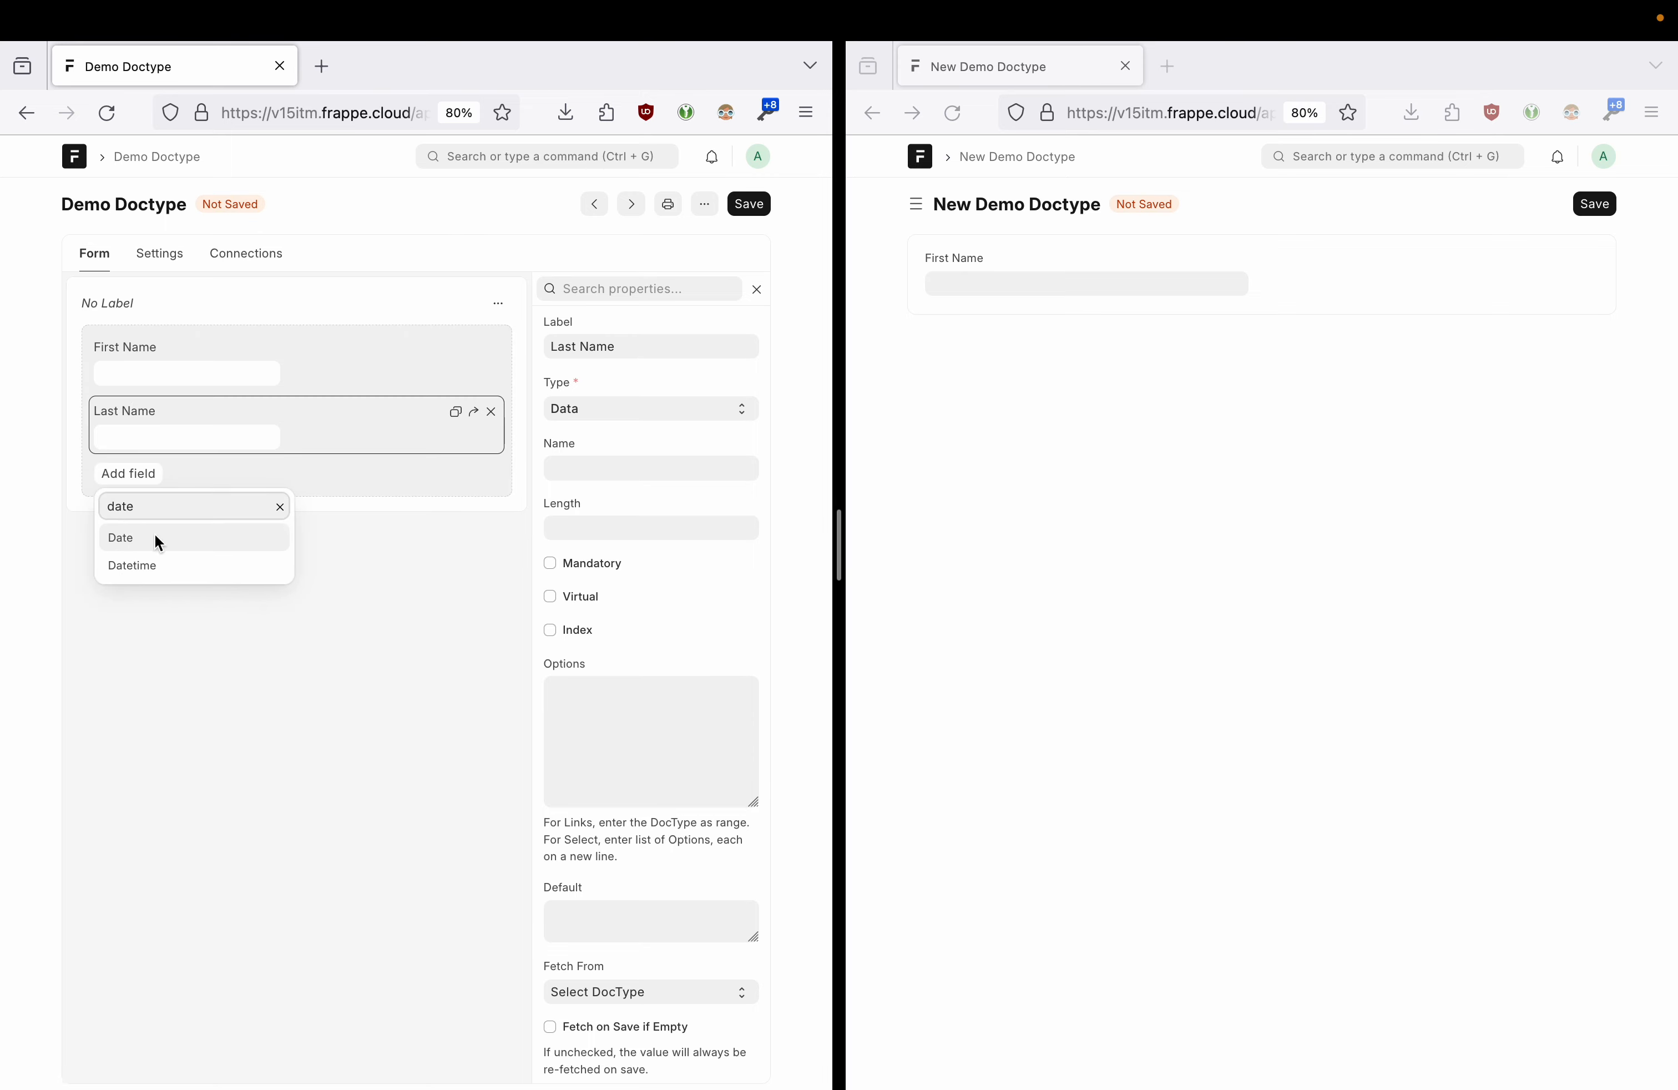
click(158, 543)
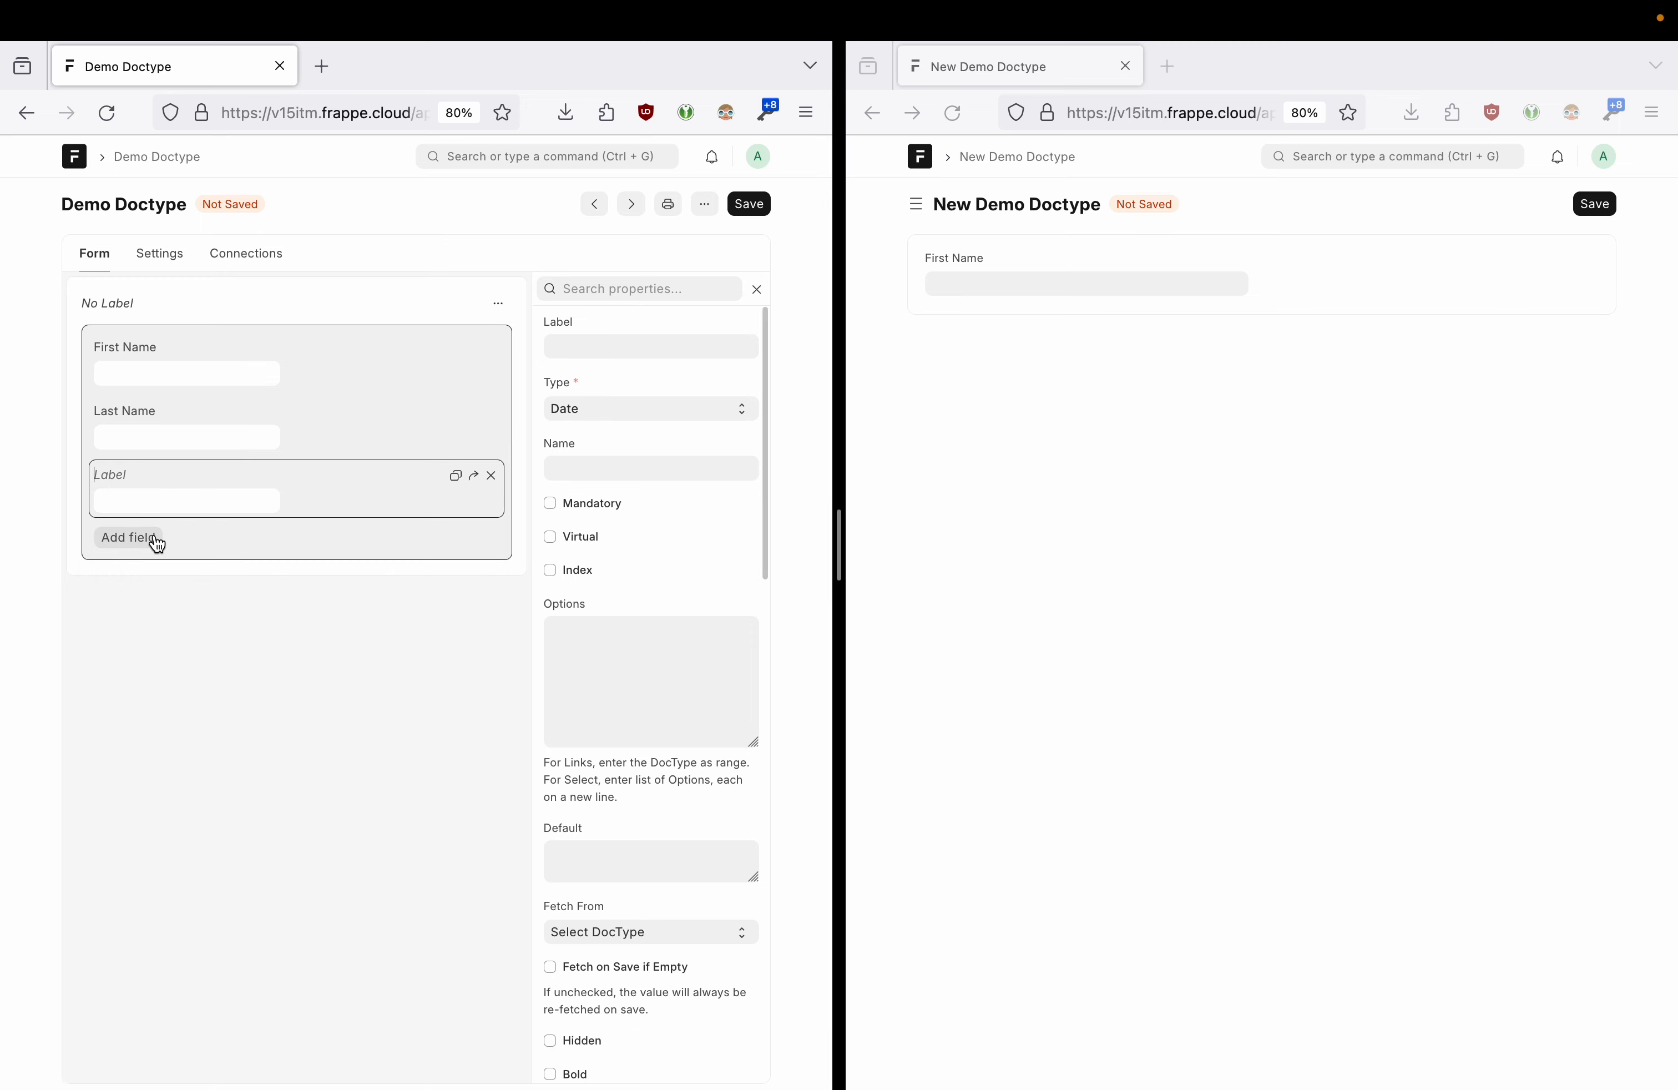
text(Birthday)
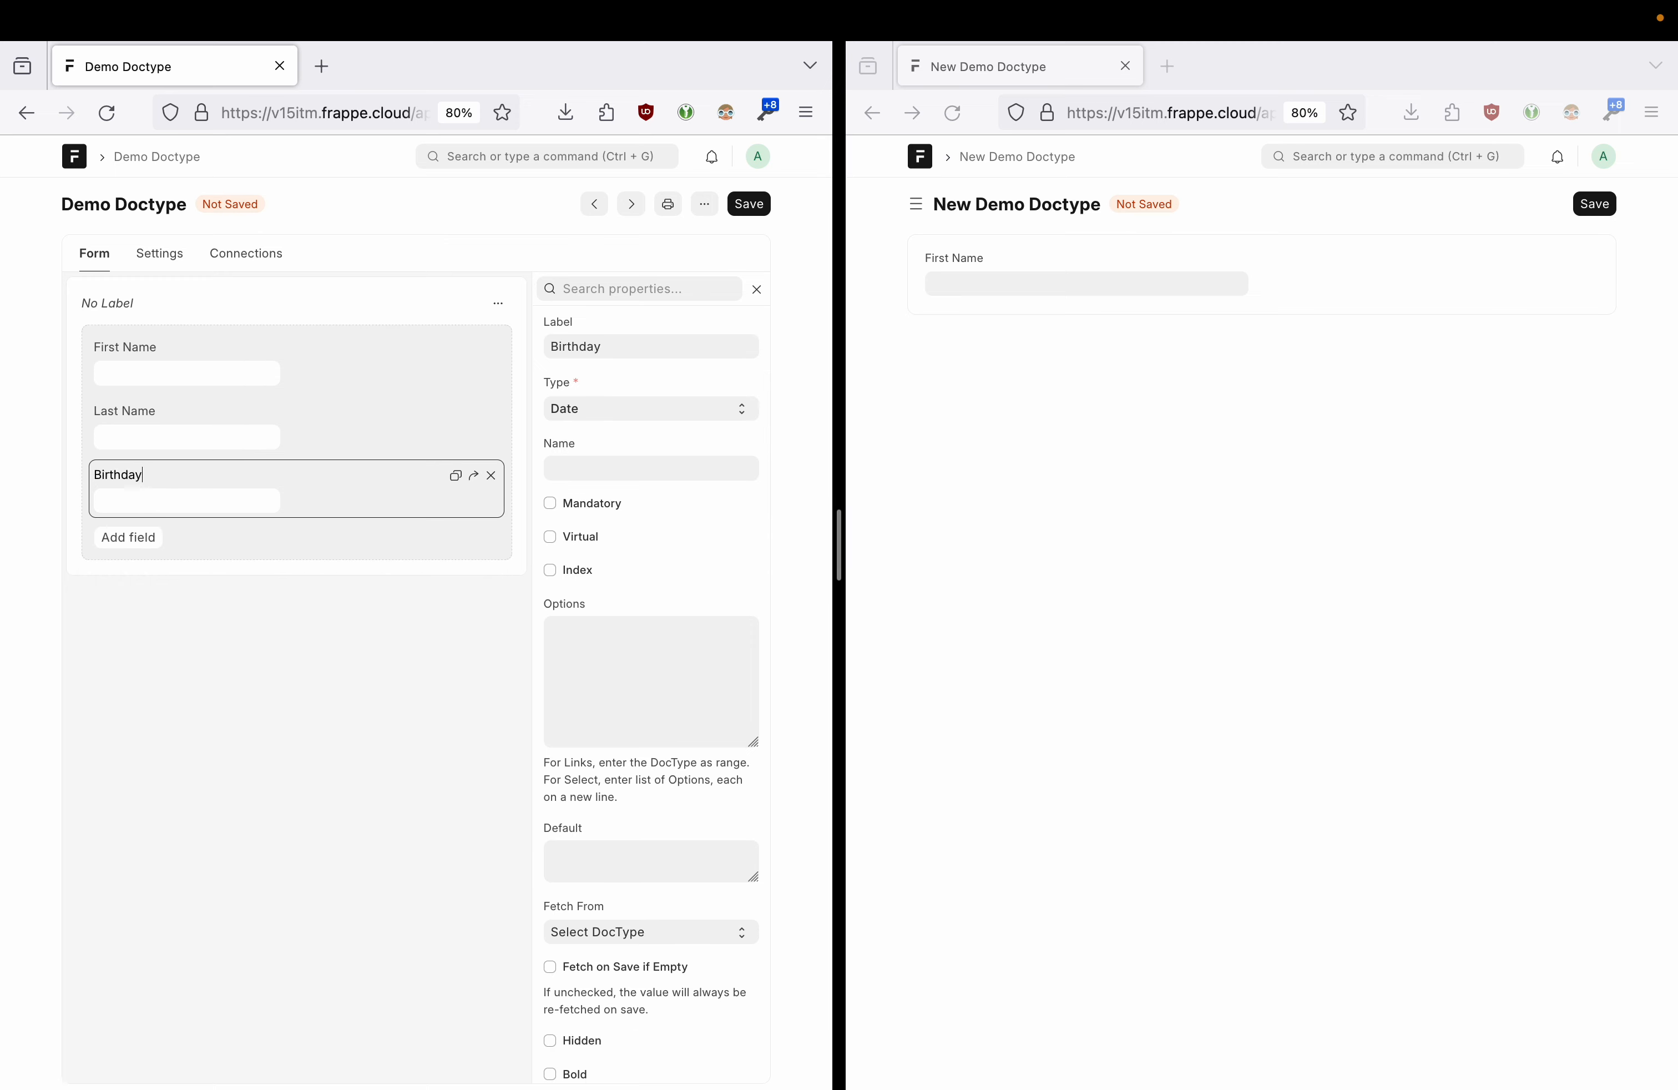
key(BackSpace)
text(te)
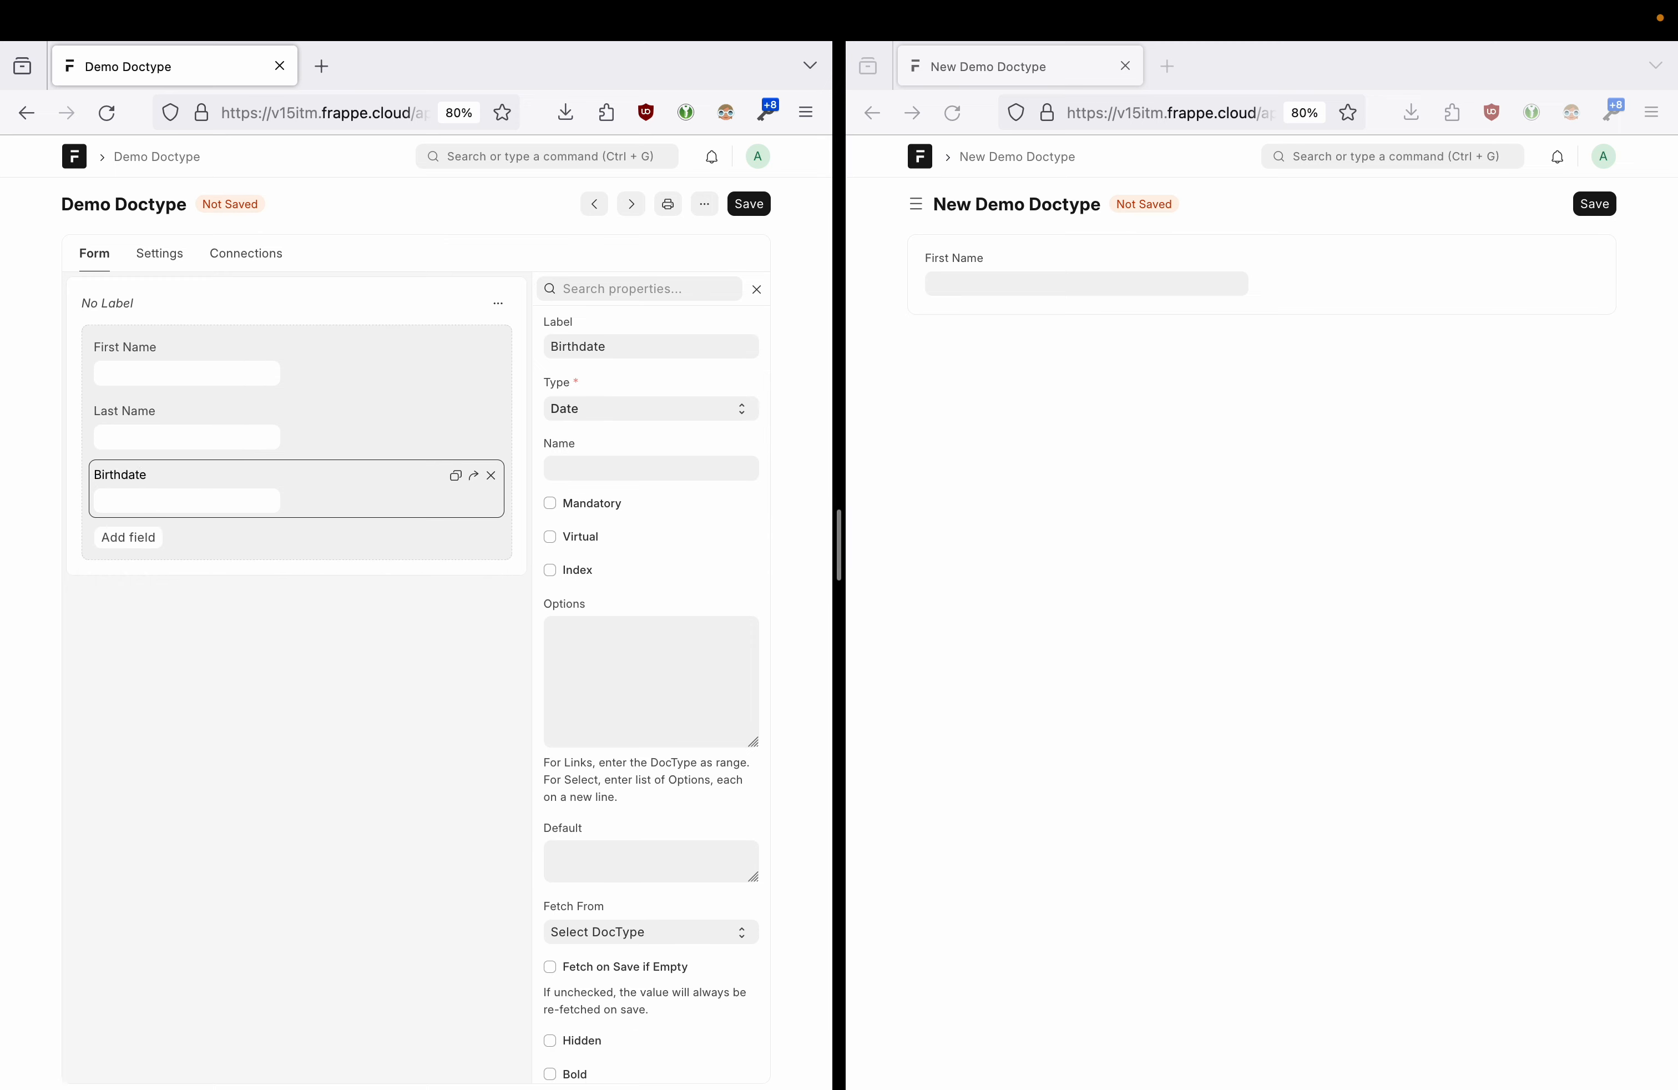
- Add a Link field labelled Country of Birth below Birthdate
click(152, 546)
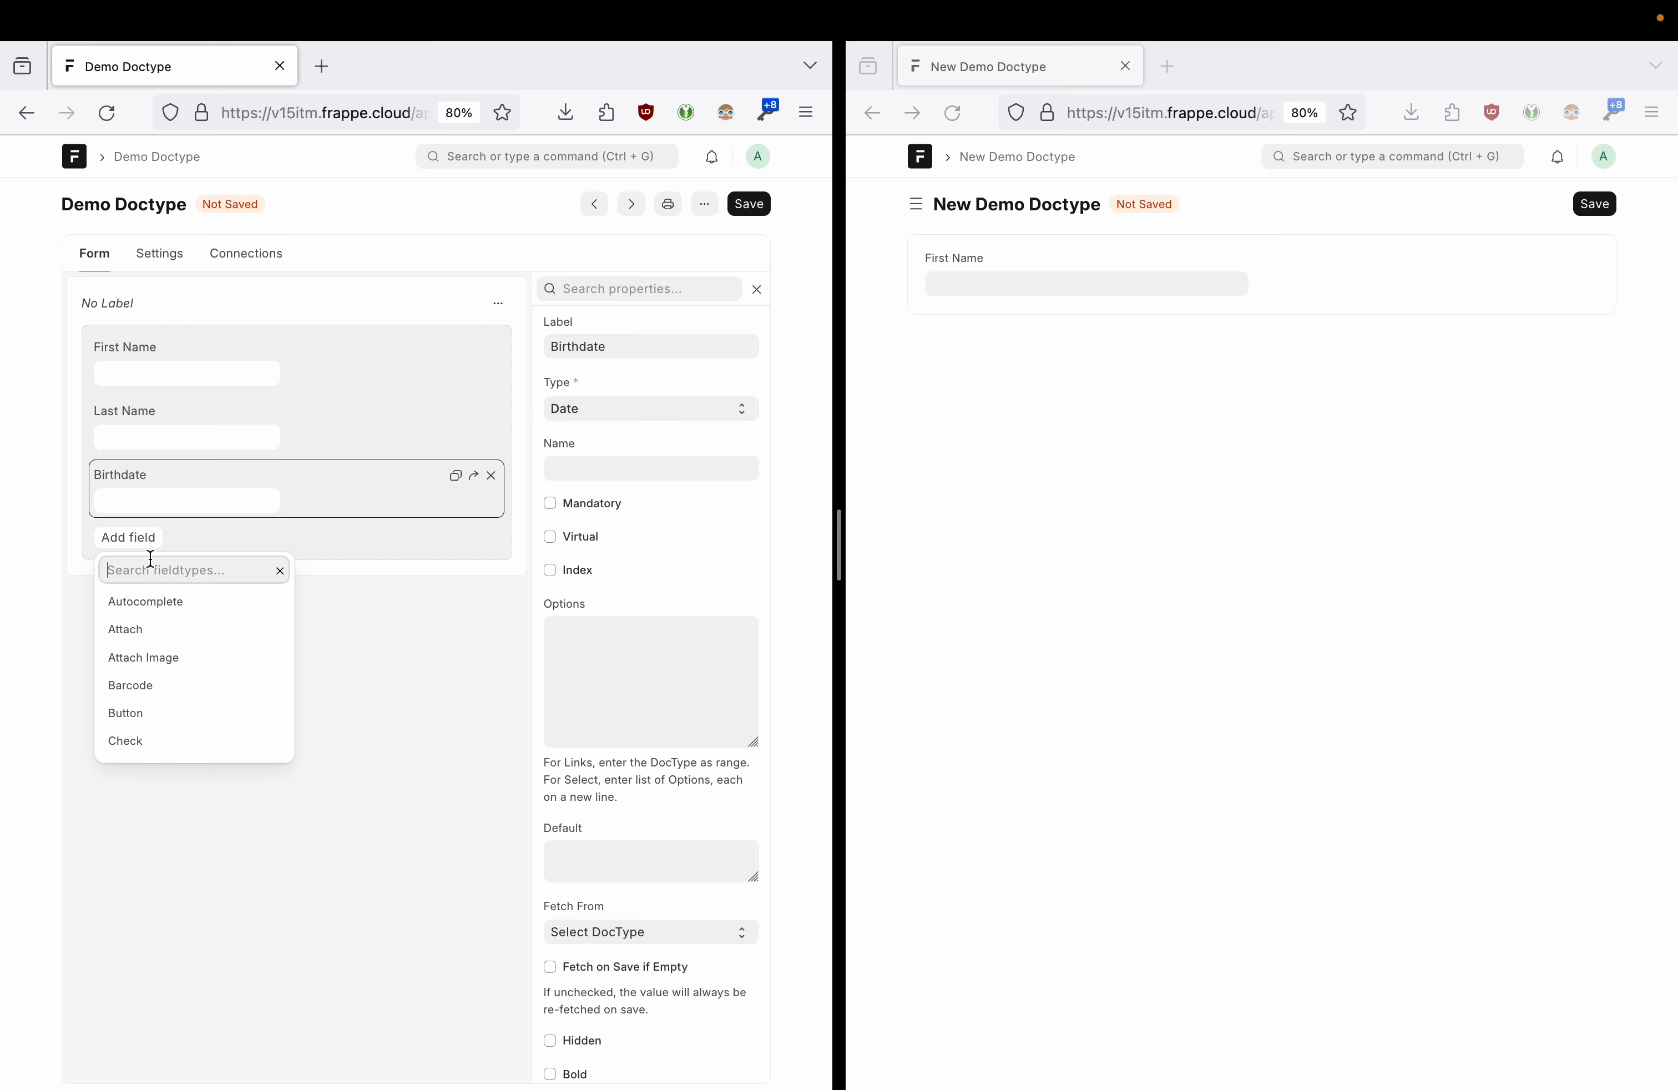
scroll(201, 635, down, 3)
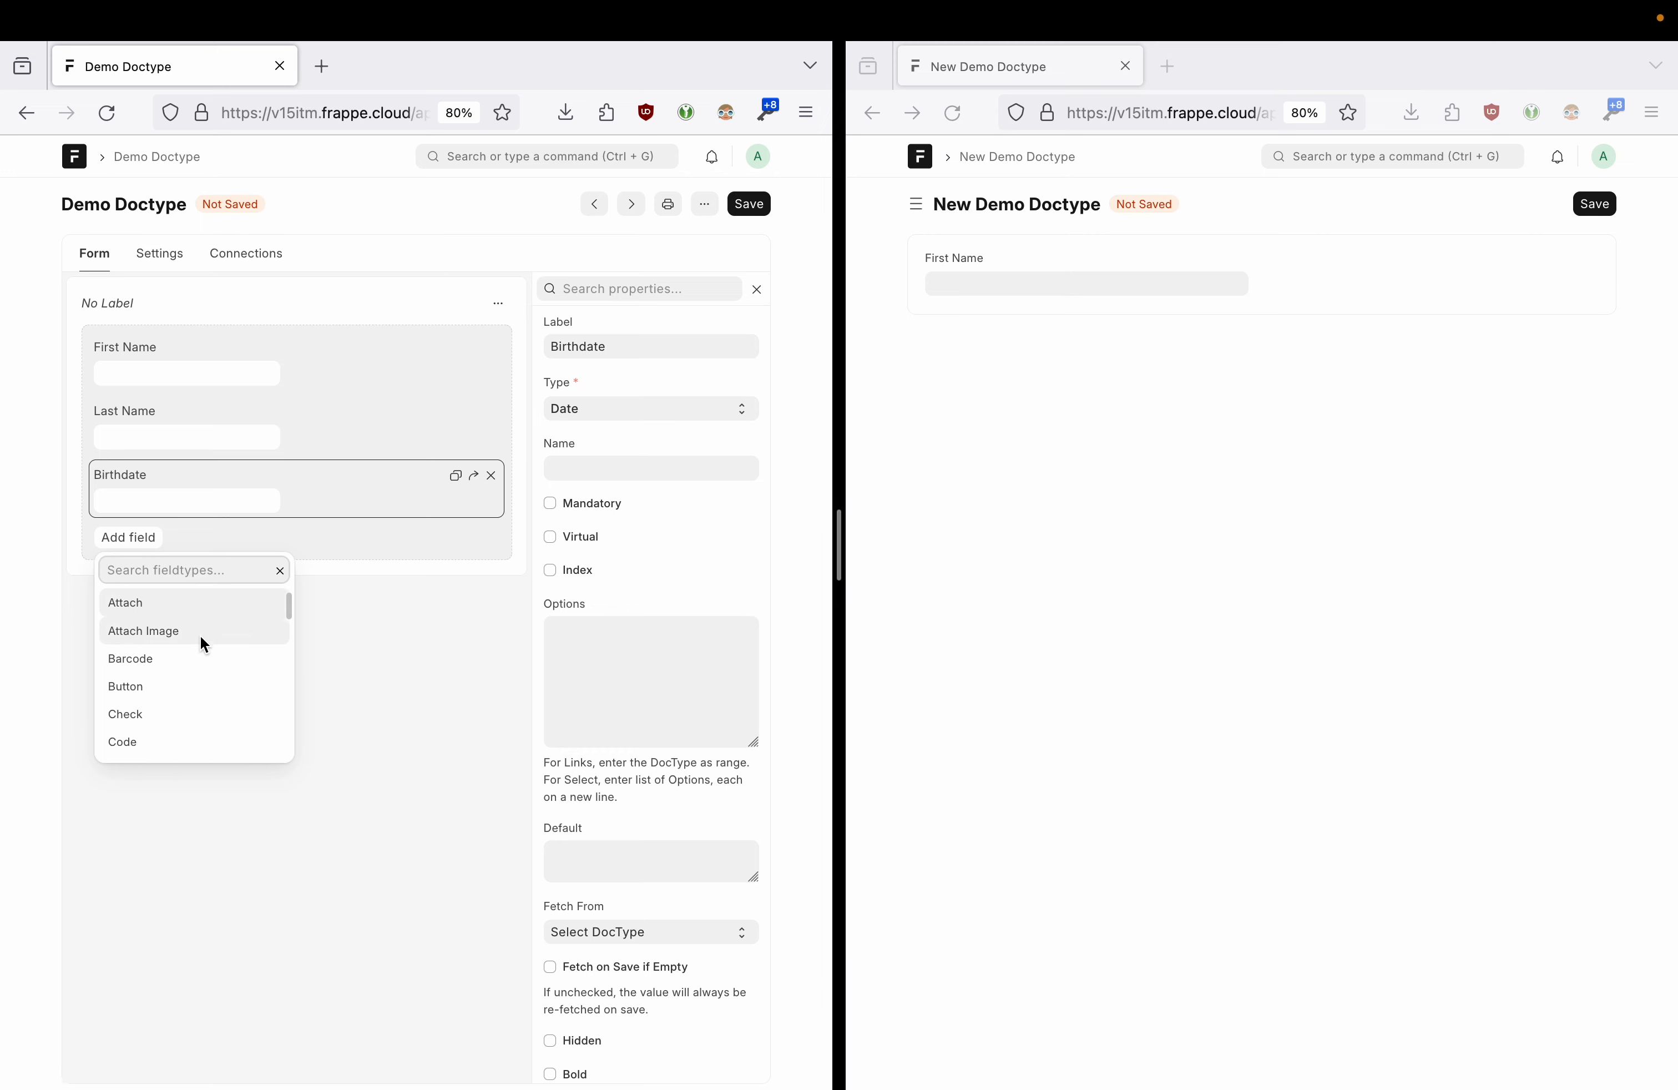
scroll(203, 645, up, 1)
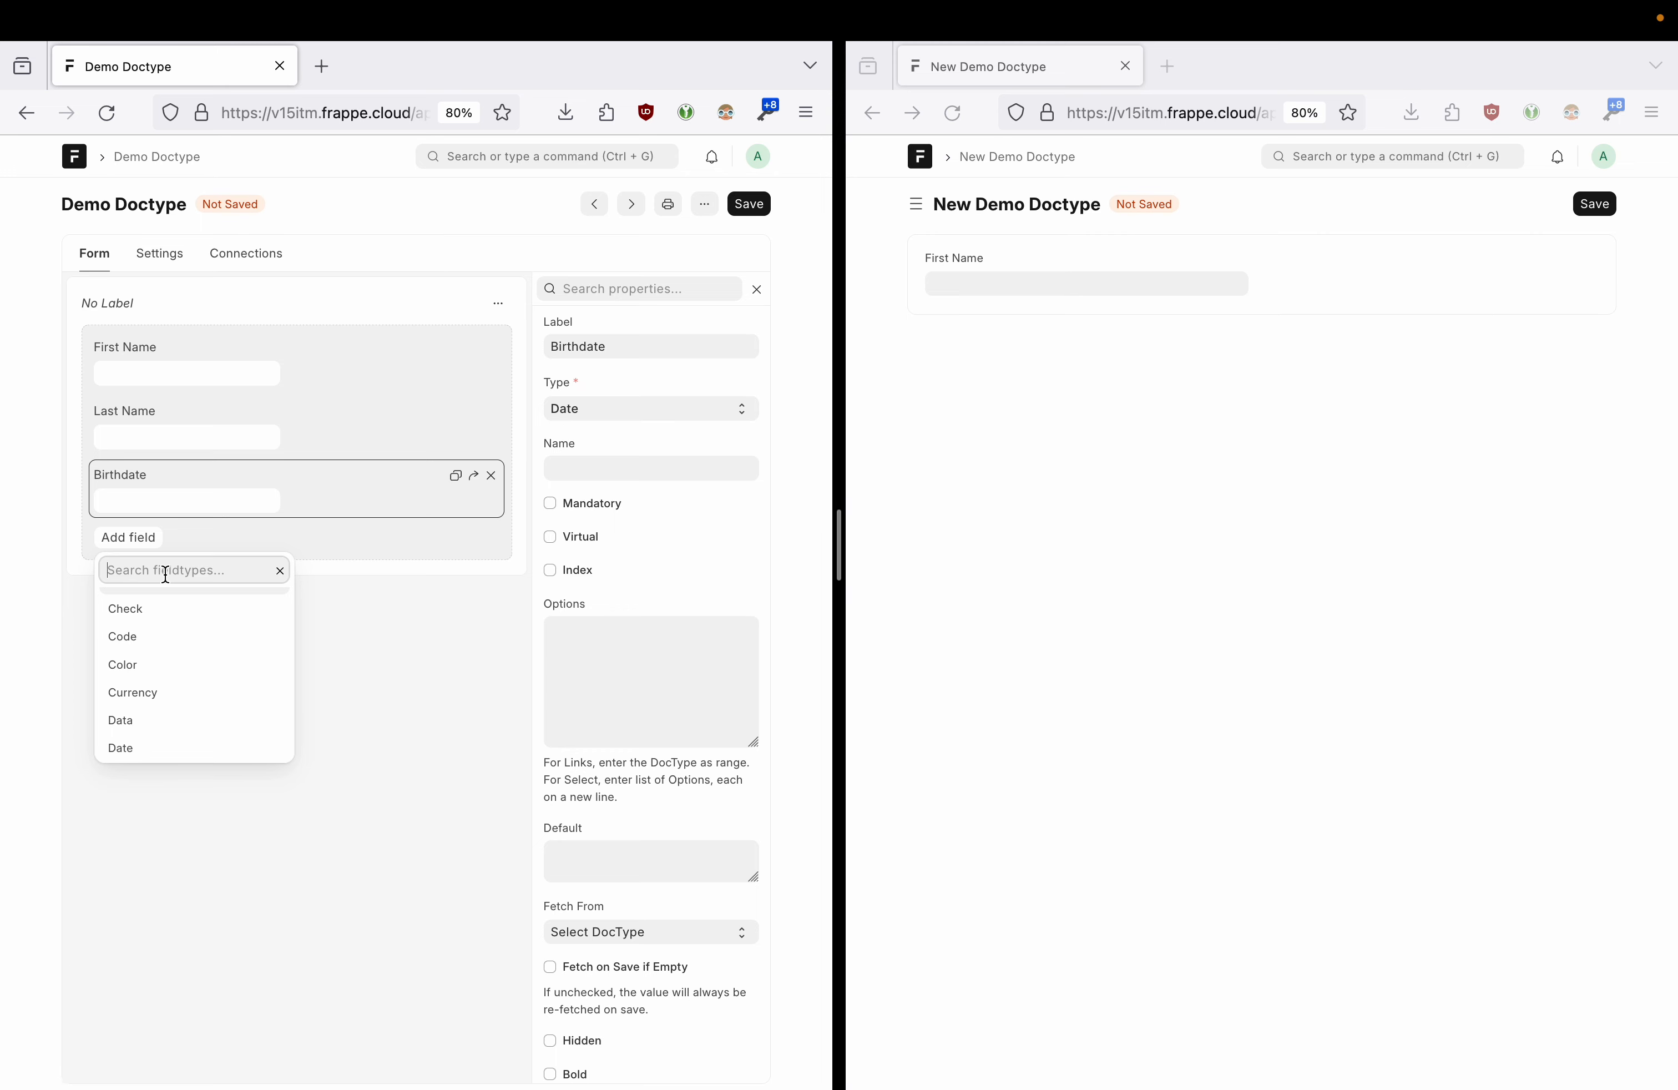
text(Count)
key(BackSpace)
key(BackSpace)
key(BackSpace)
key(BackSpace)
key(BackSpace)
text(link)
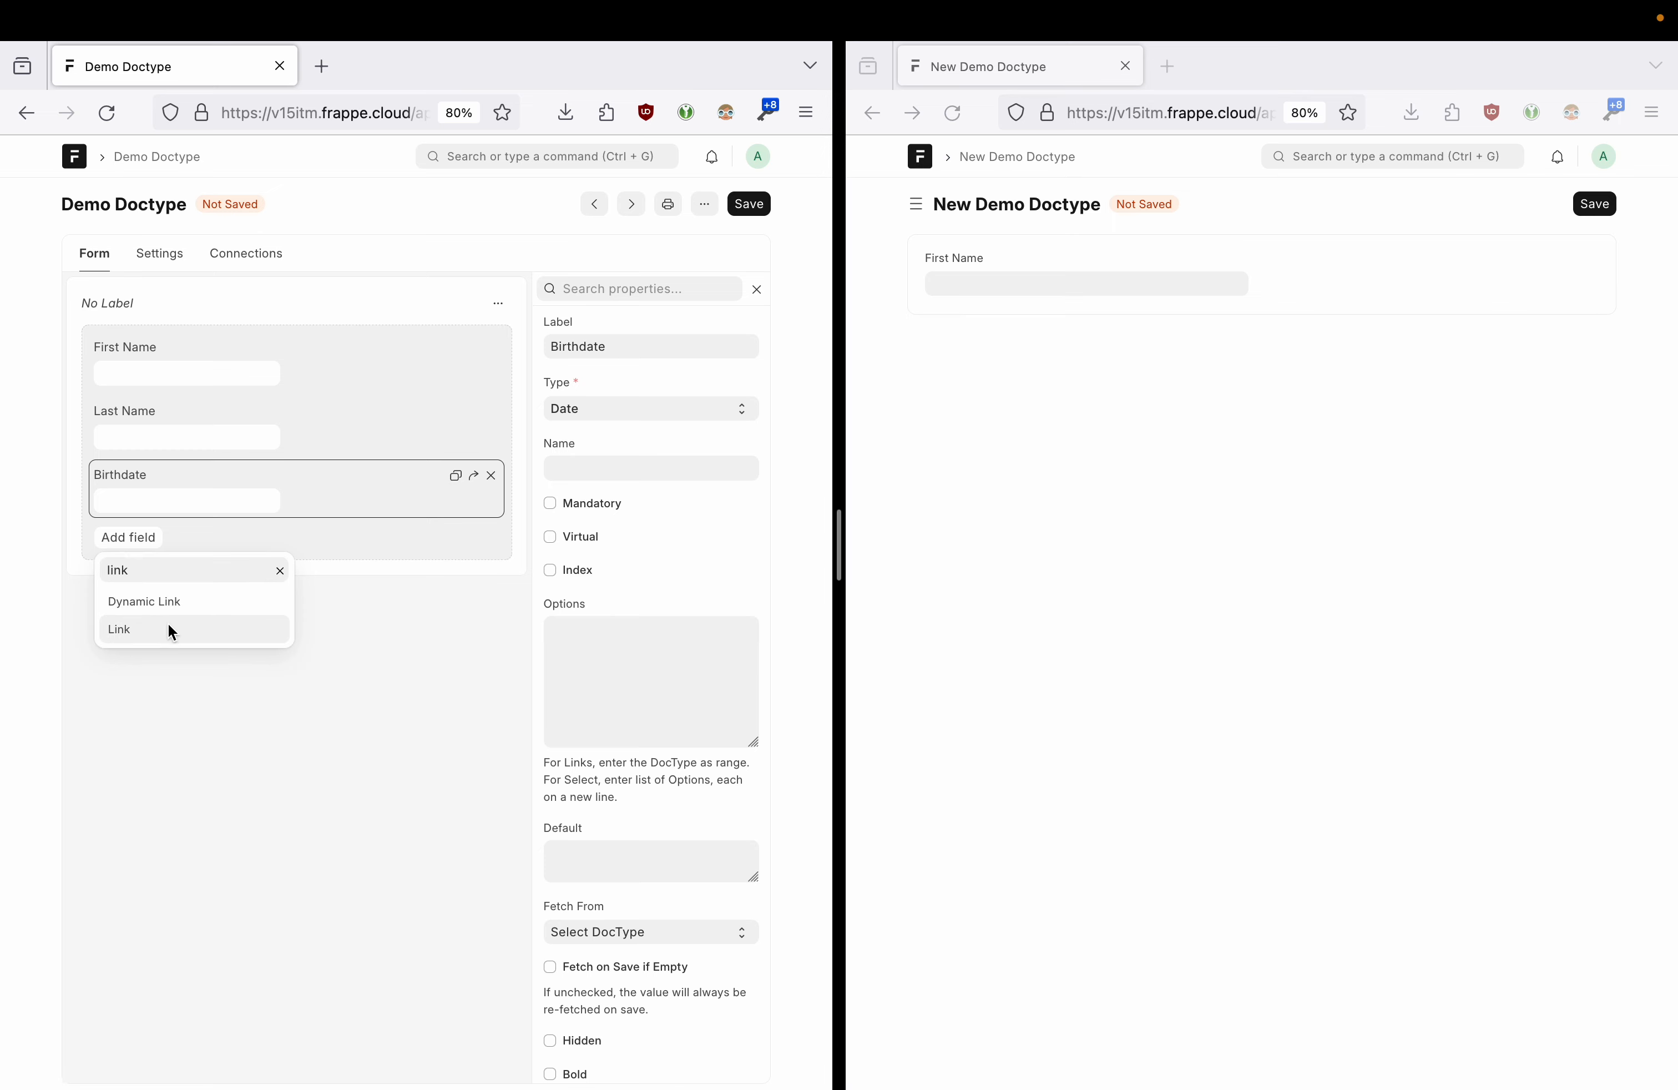
click(172, 631)
text(Country of Birth)
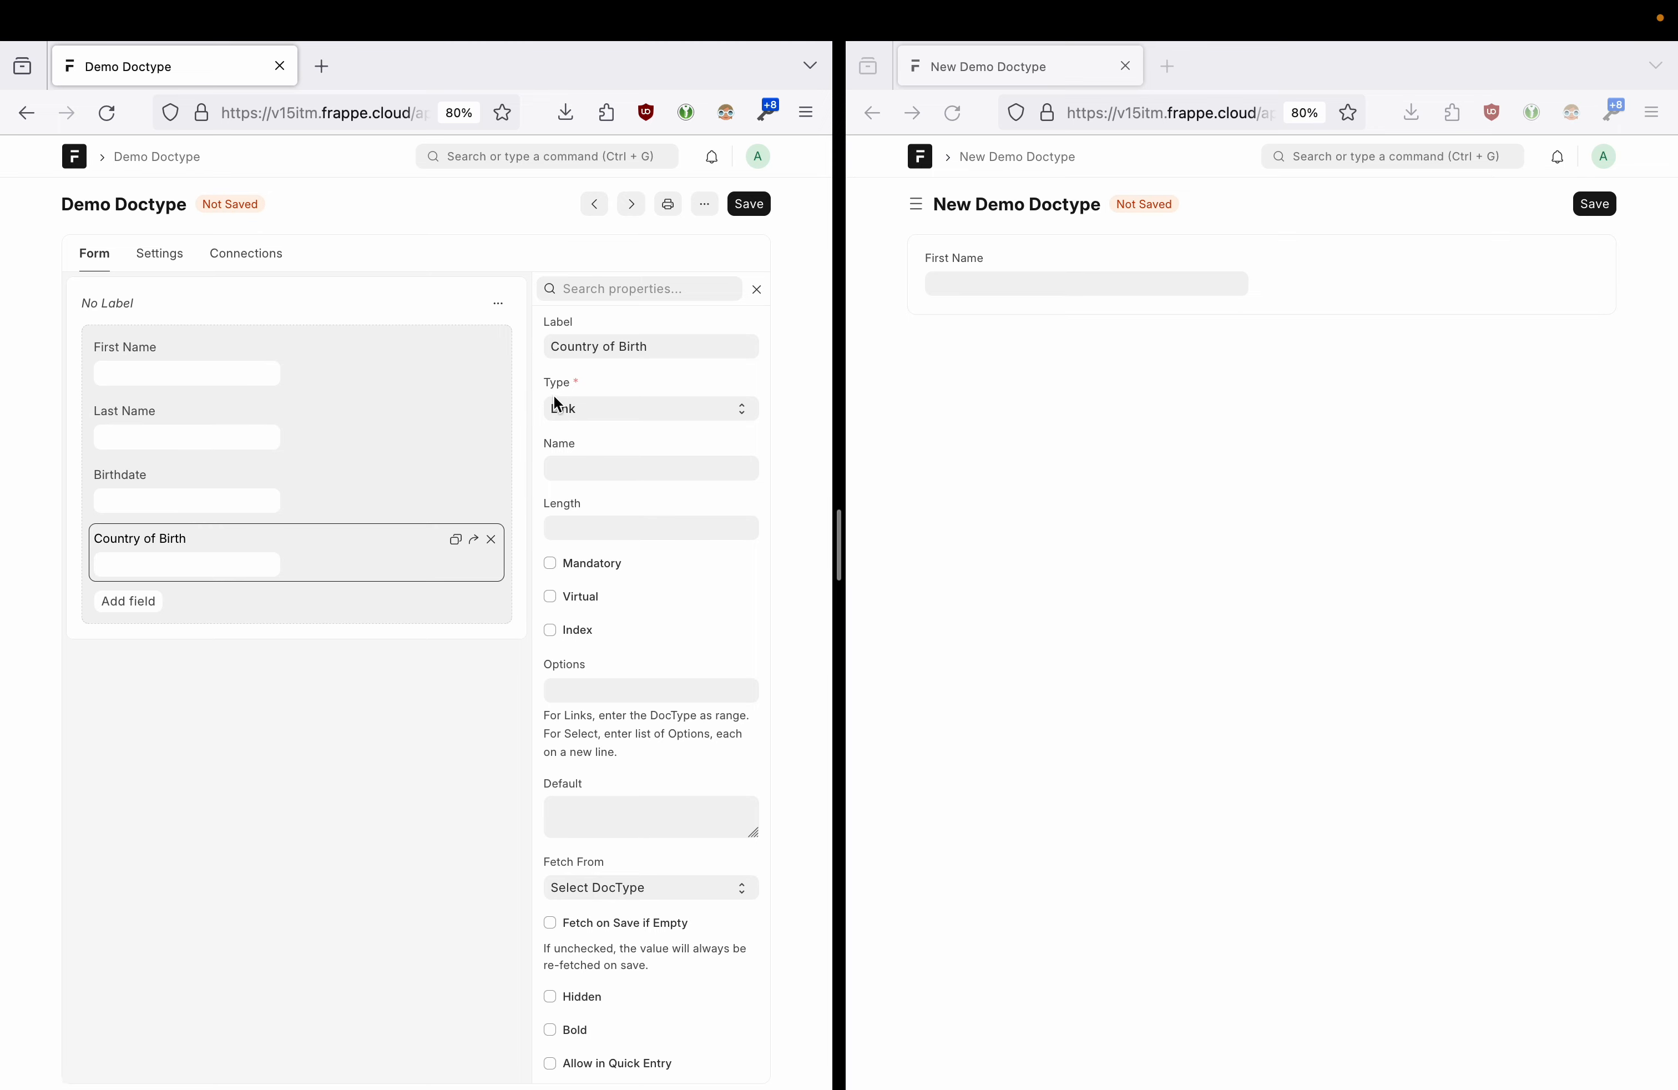
- Set the Country of Birth field's Options to Country and save the doctype
click(586, 405)
click(591, 414)
scroll(644, 588, down, 1)
click(593, 659)
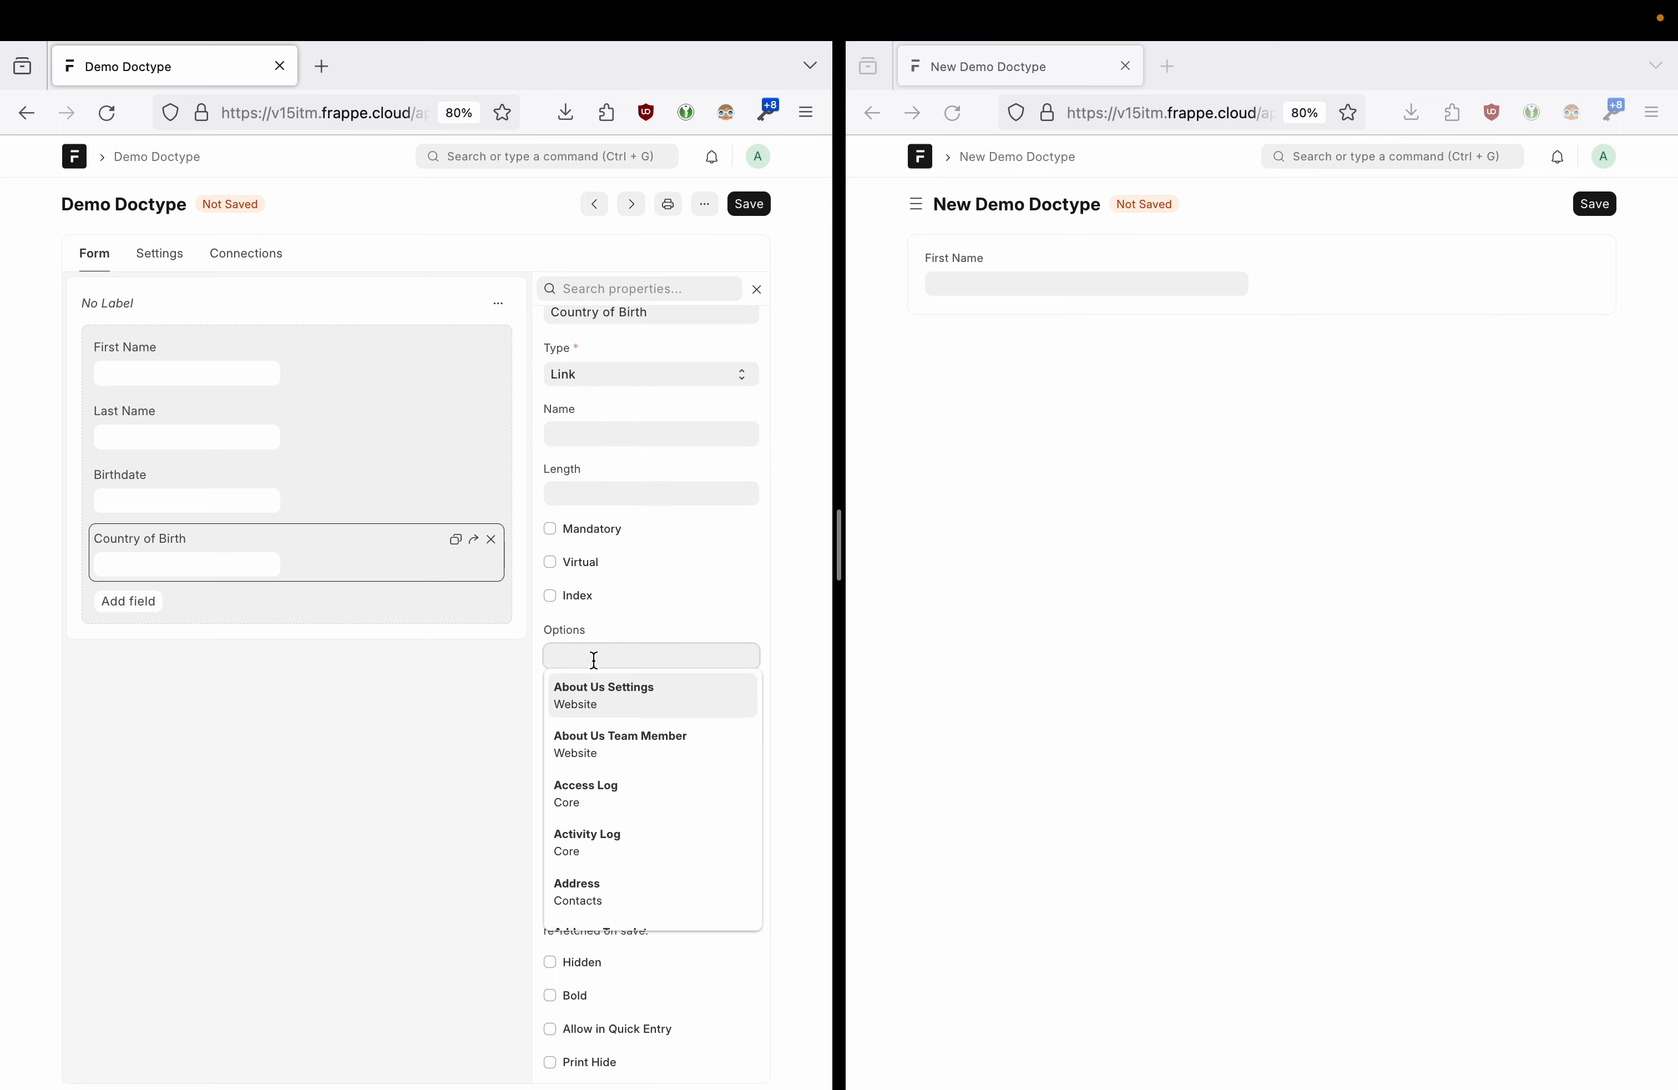
text(countr)
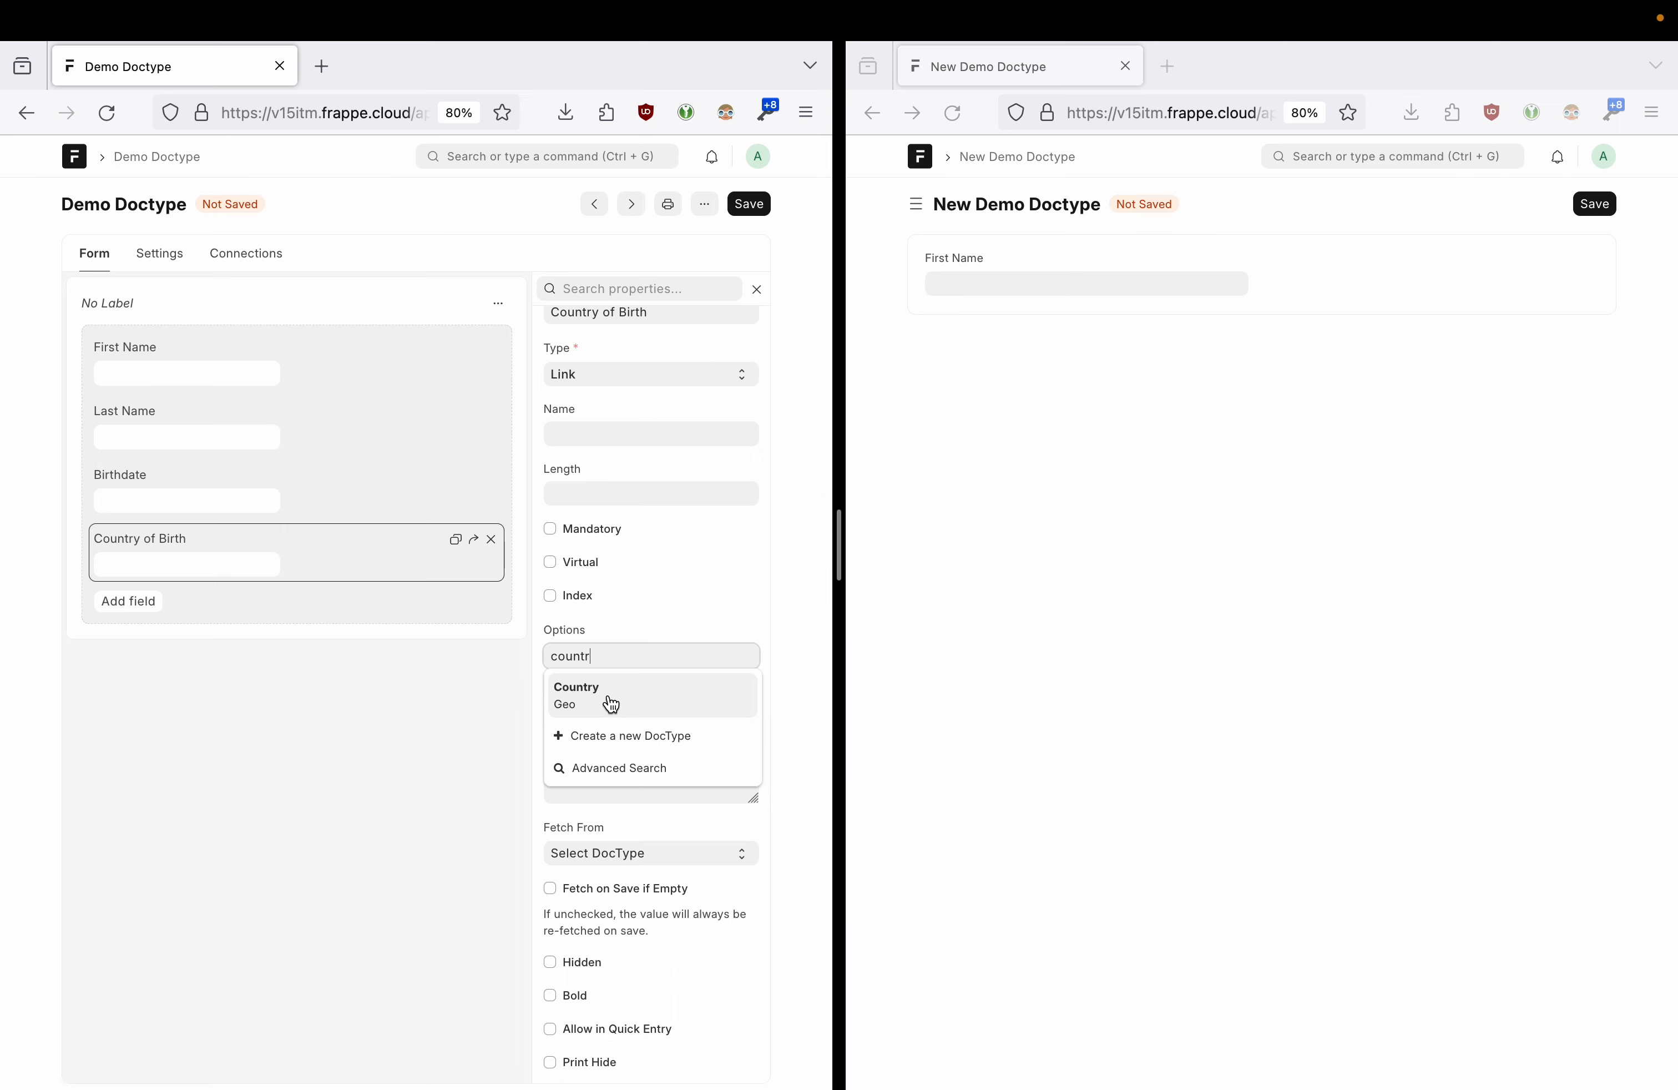
click(611, 704)
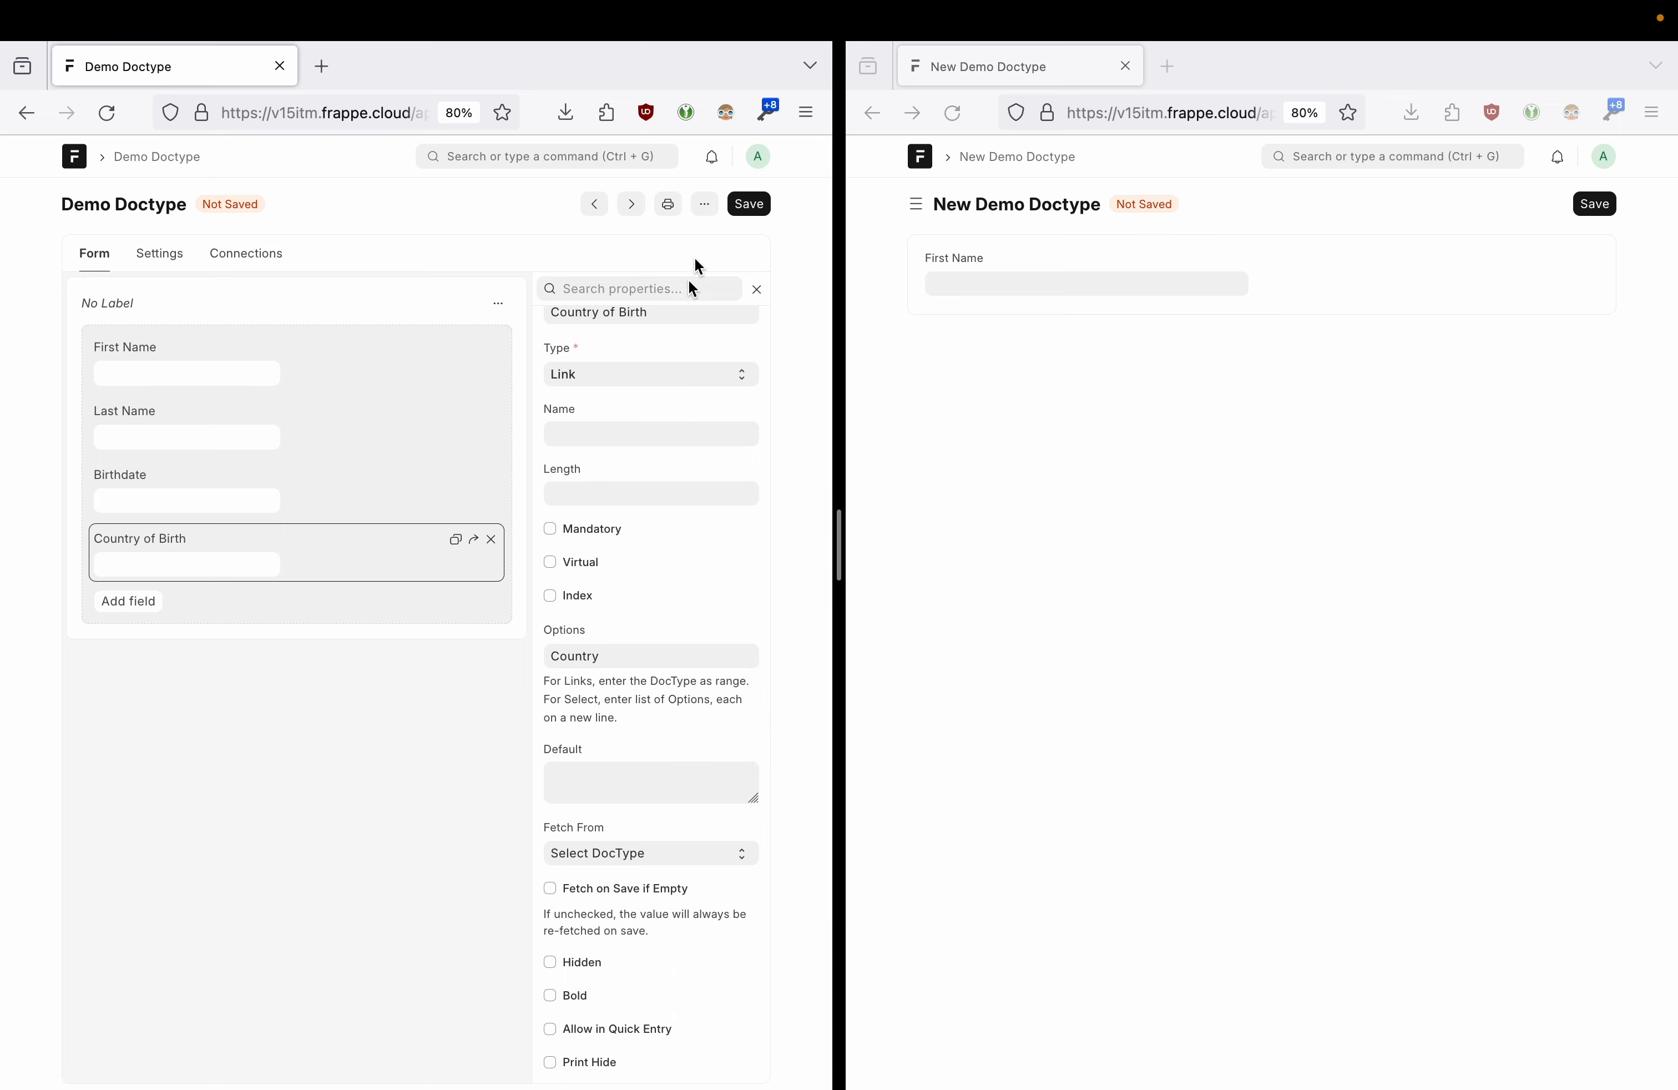
scroll(641, 592, up, 1)
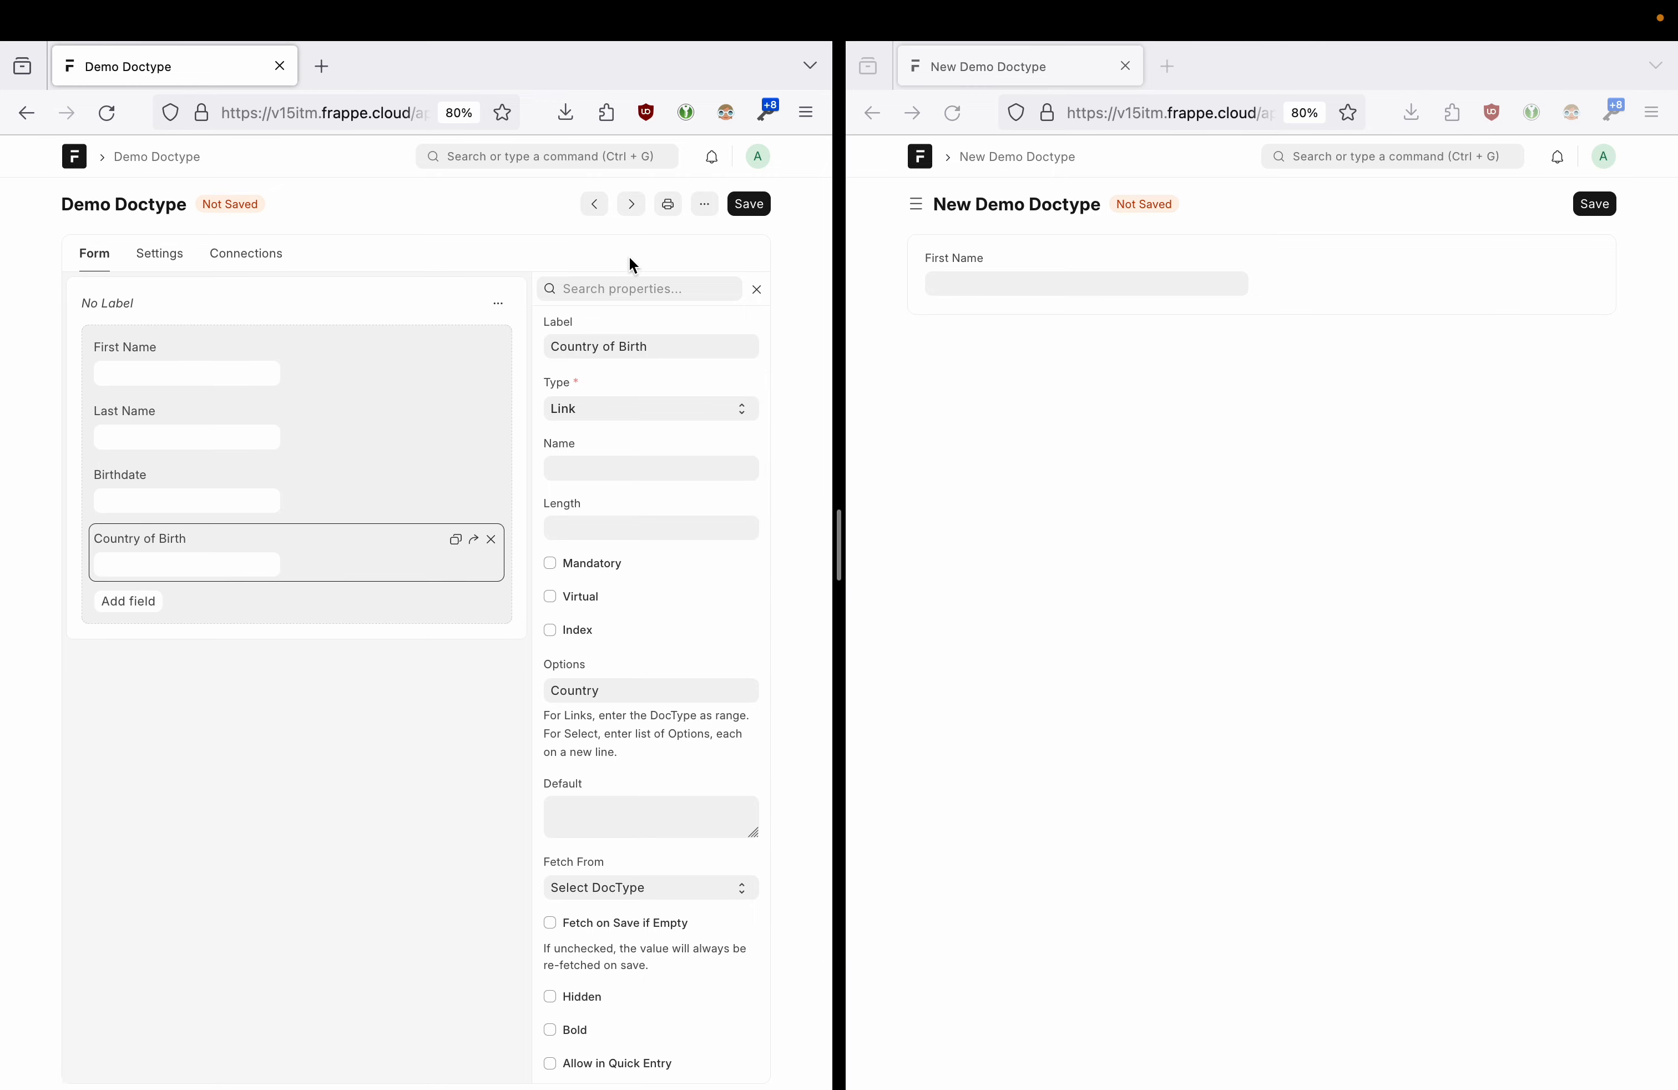
click(751, 205)
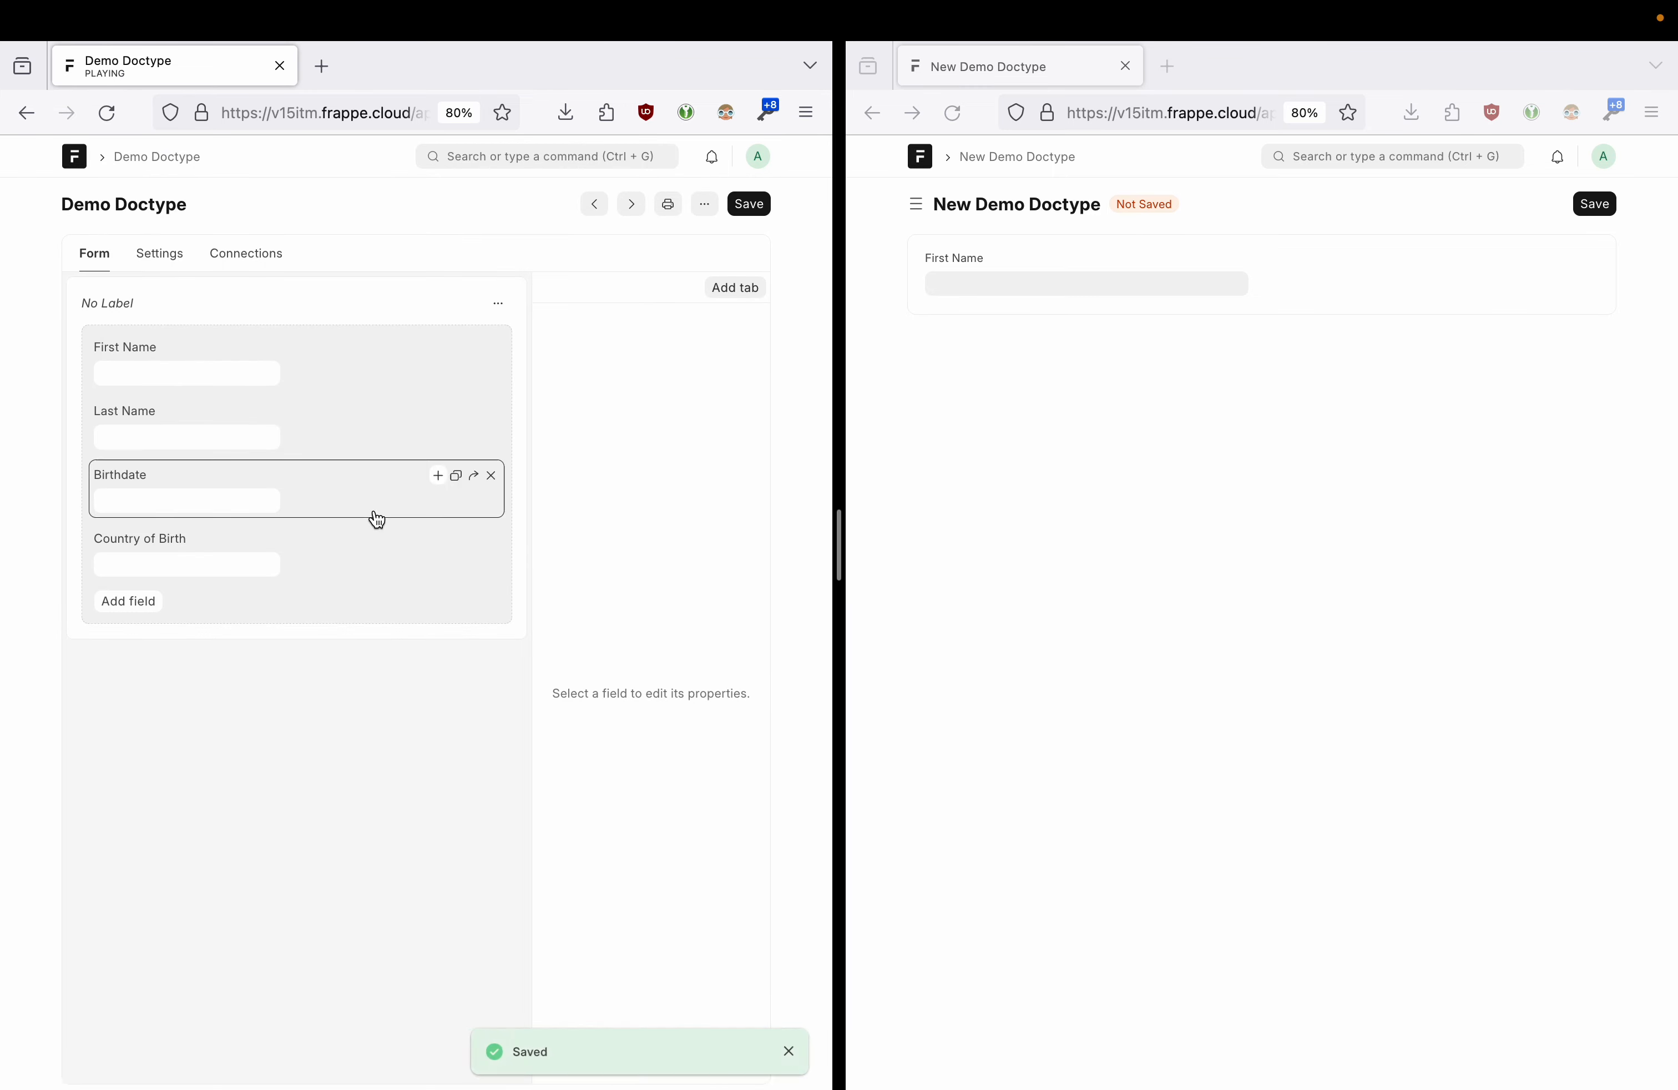
click(1003, 471)
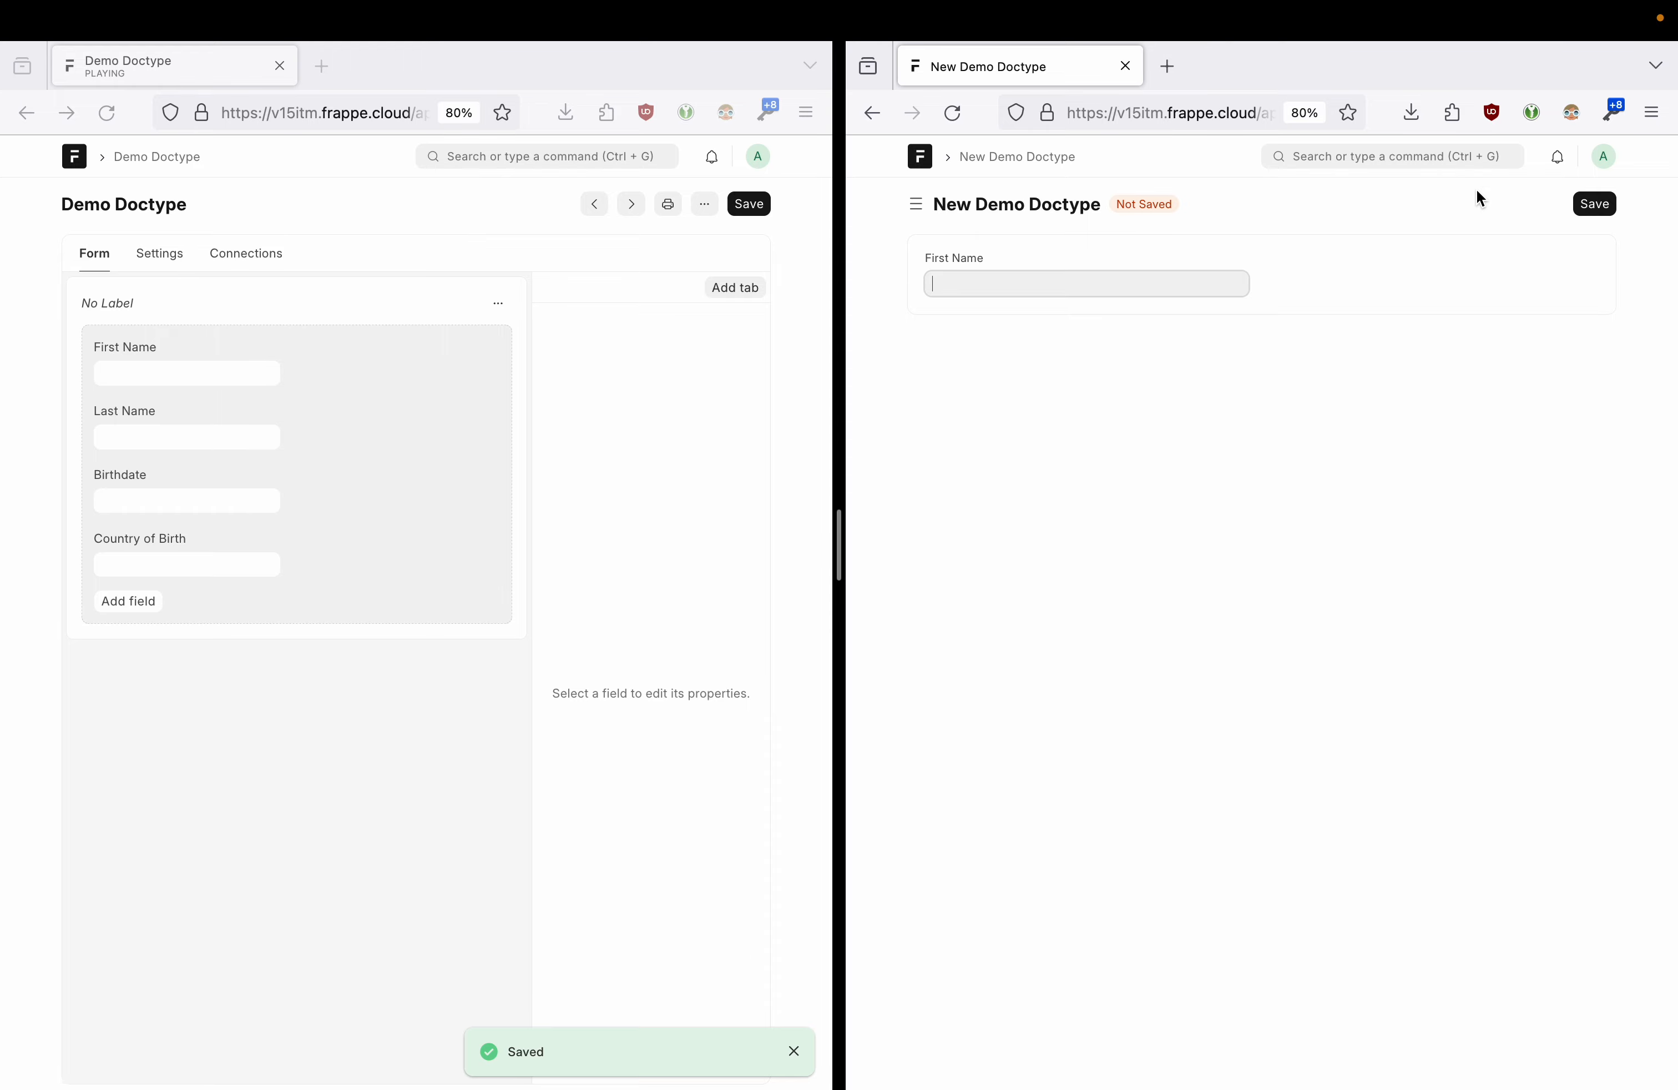
click(1599, 155)
click(1528, 261)
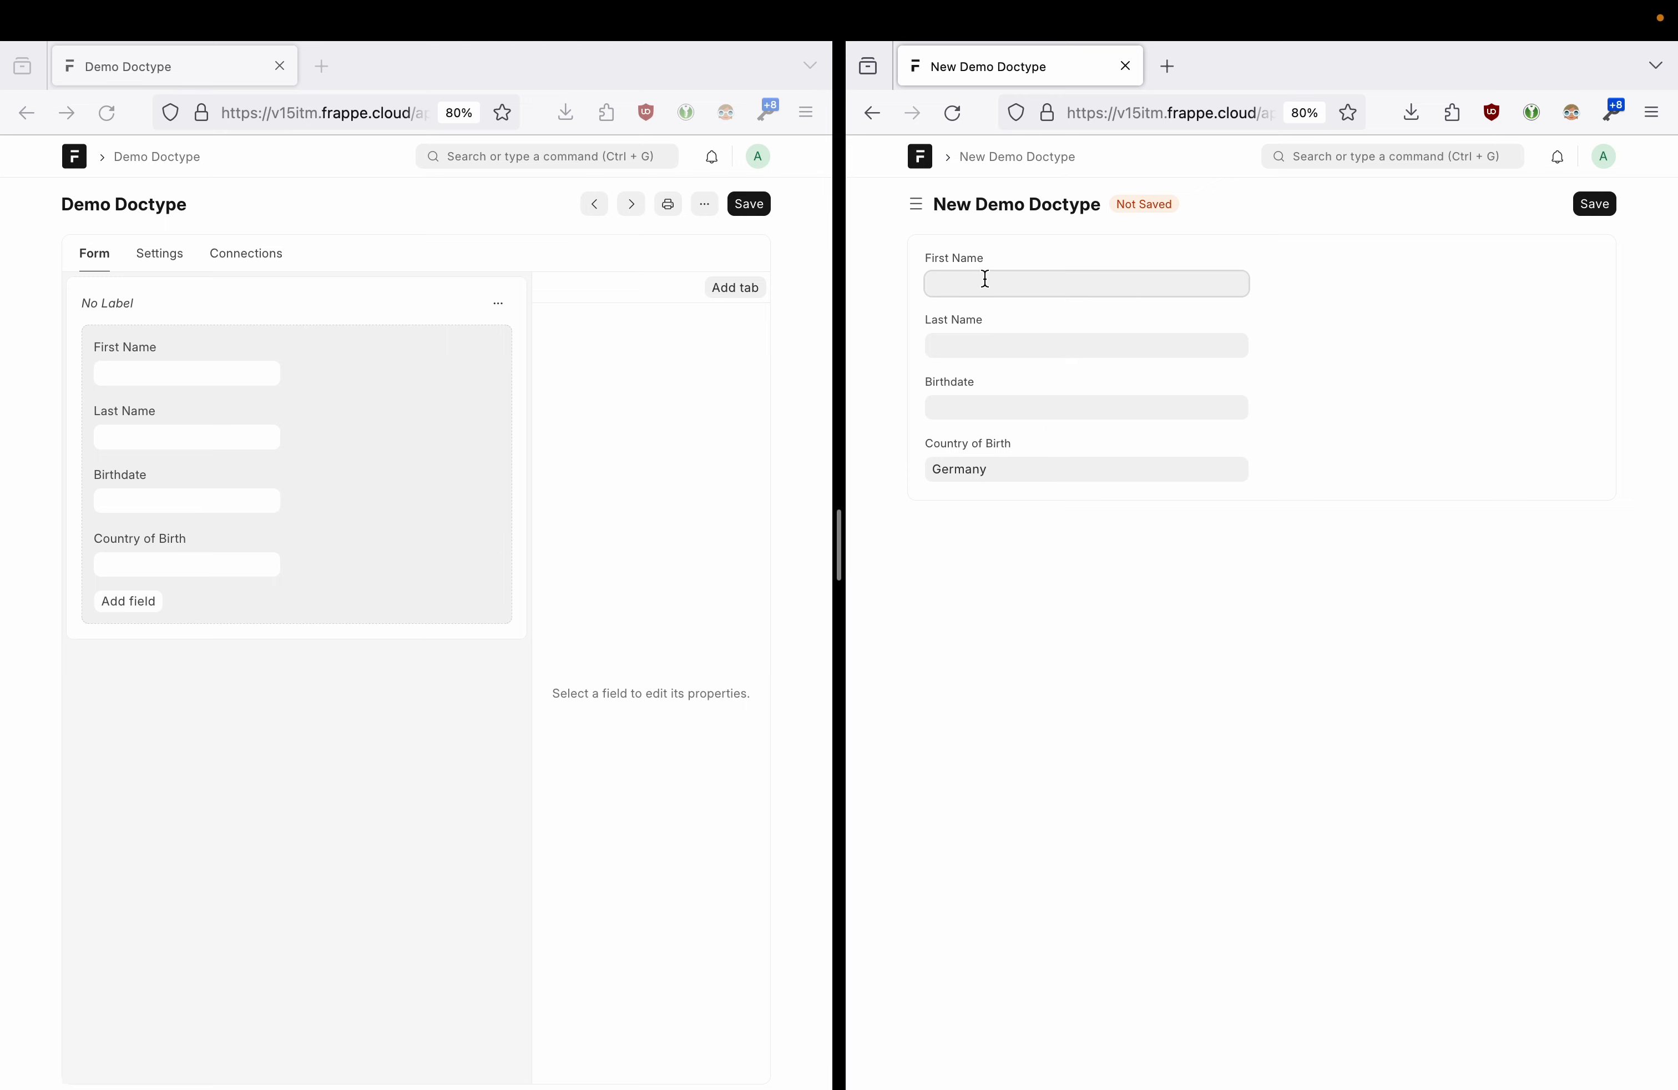
key(Tab)
key(Tab)
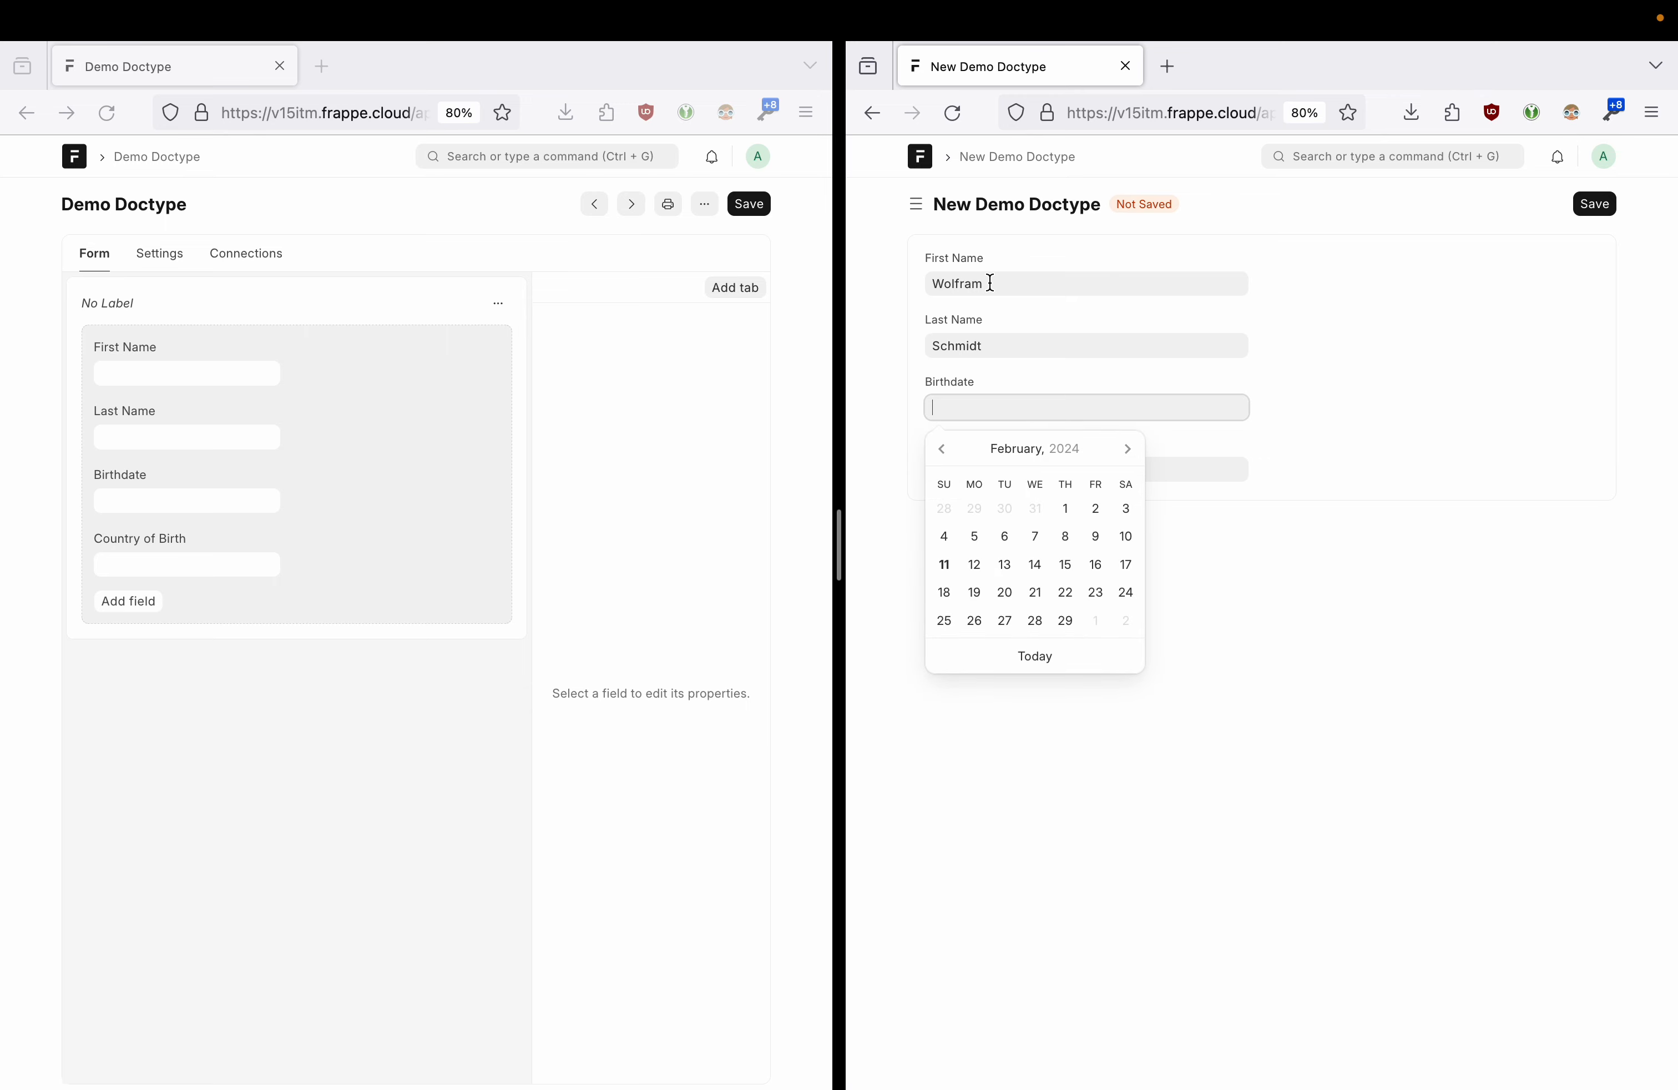
text(11061988)
drag(998, 404, 920, 404)
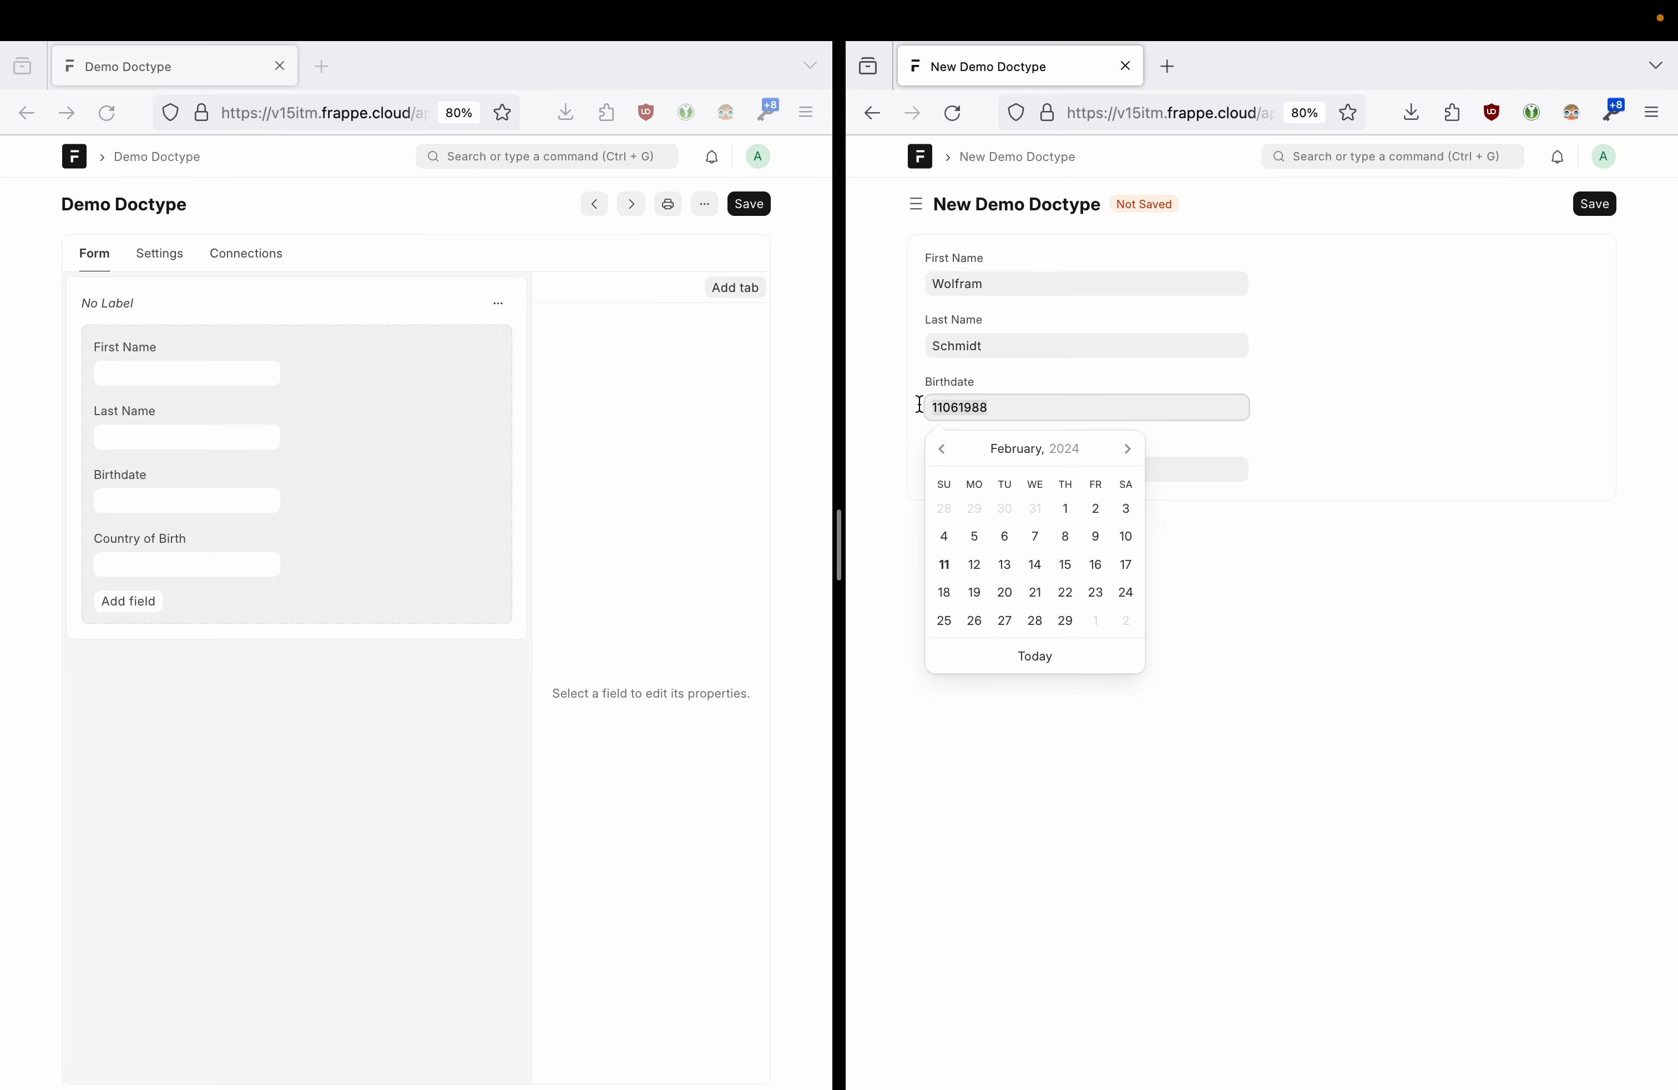
click(898, 459)
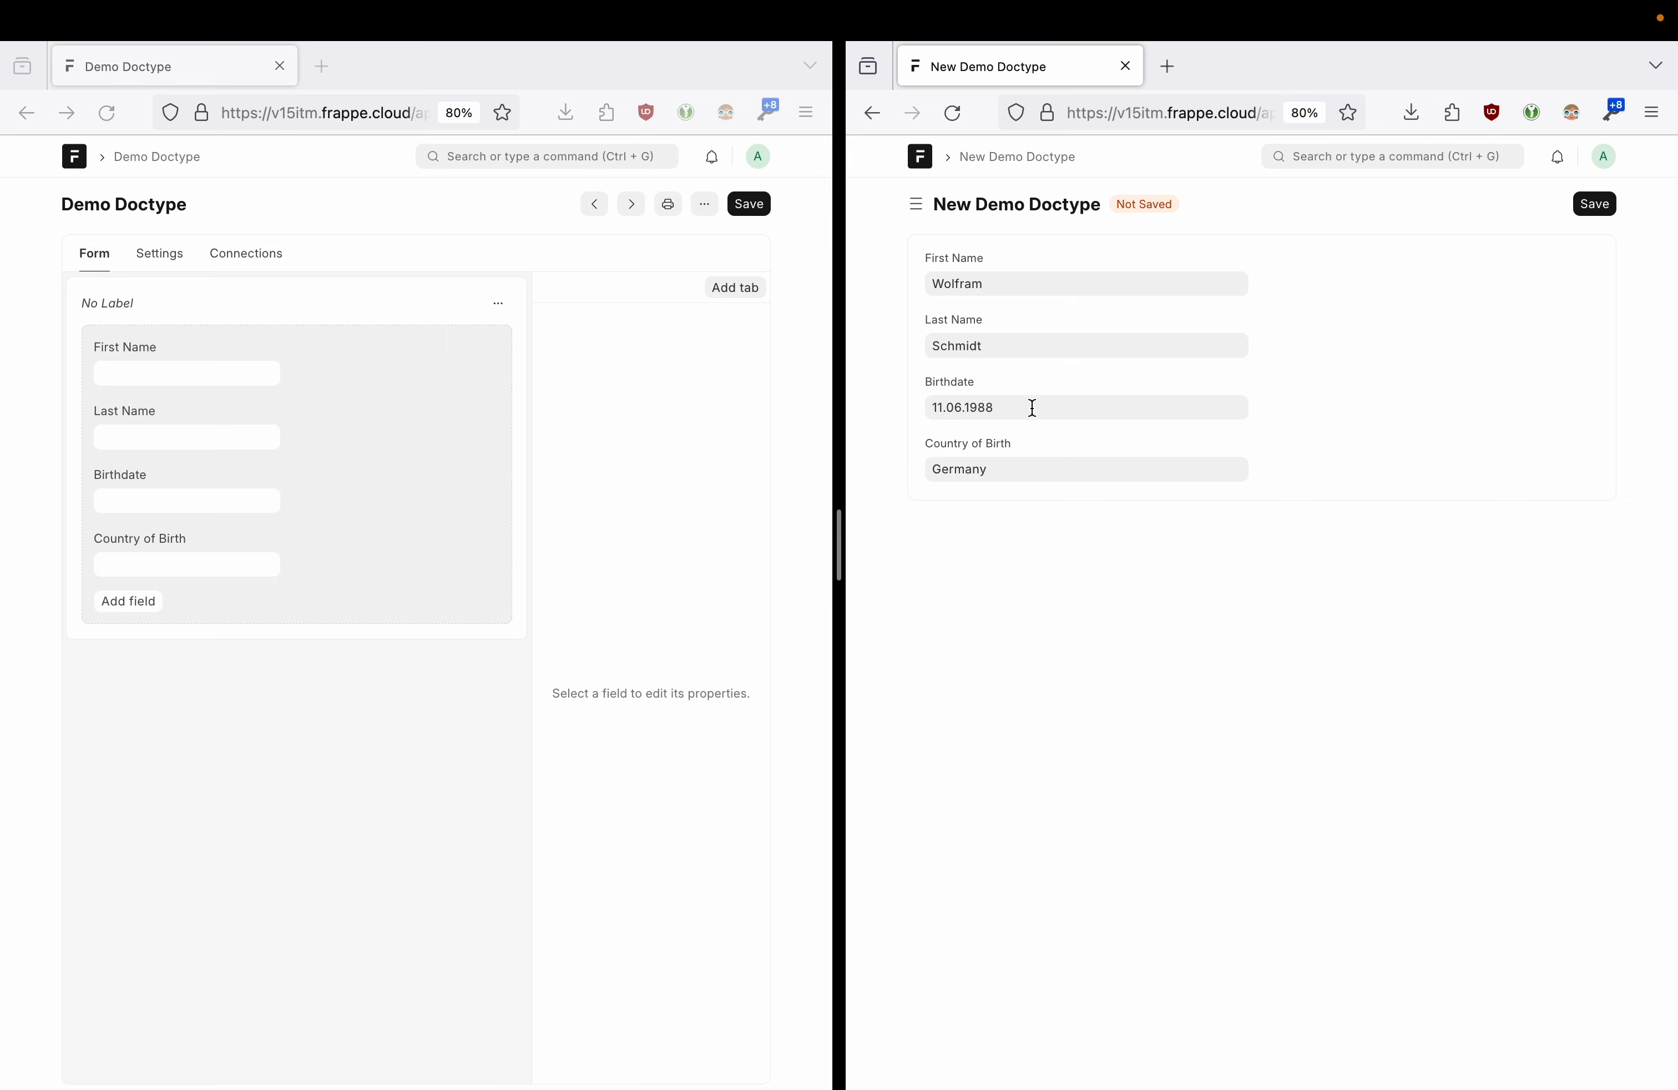
click(945, 409)
drag(945, 409, 954, 410)
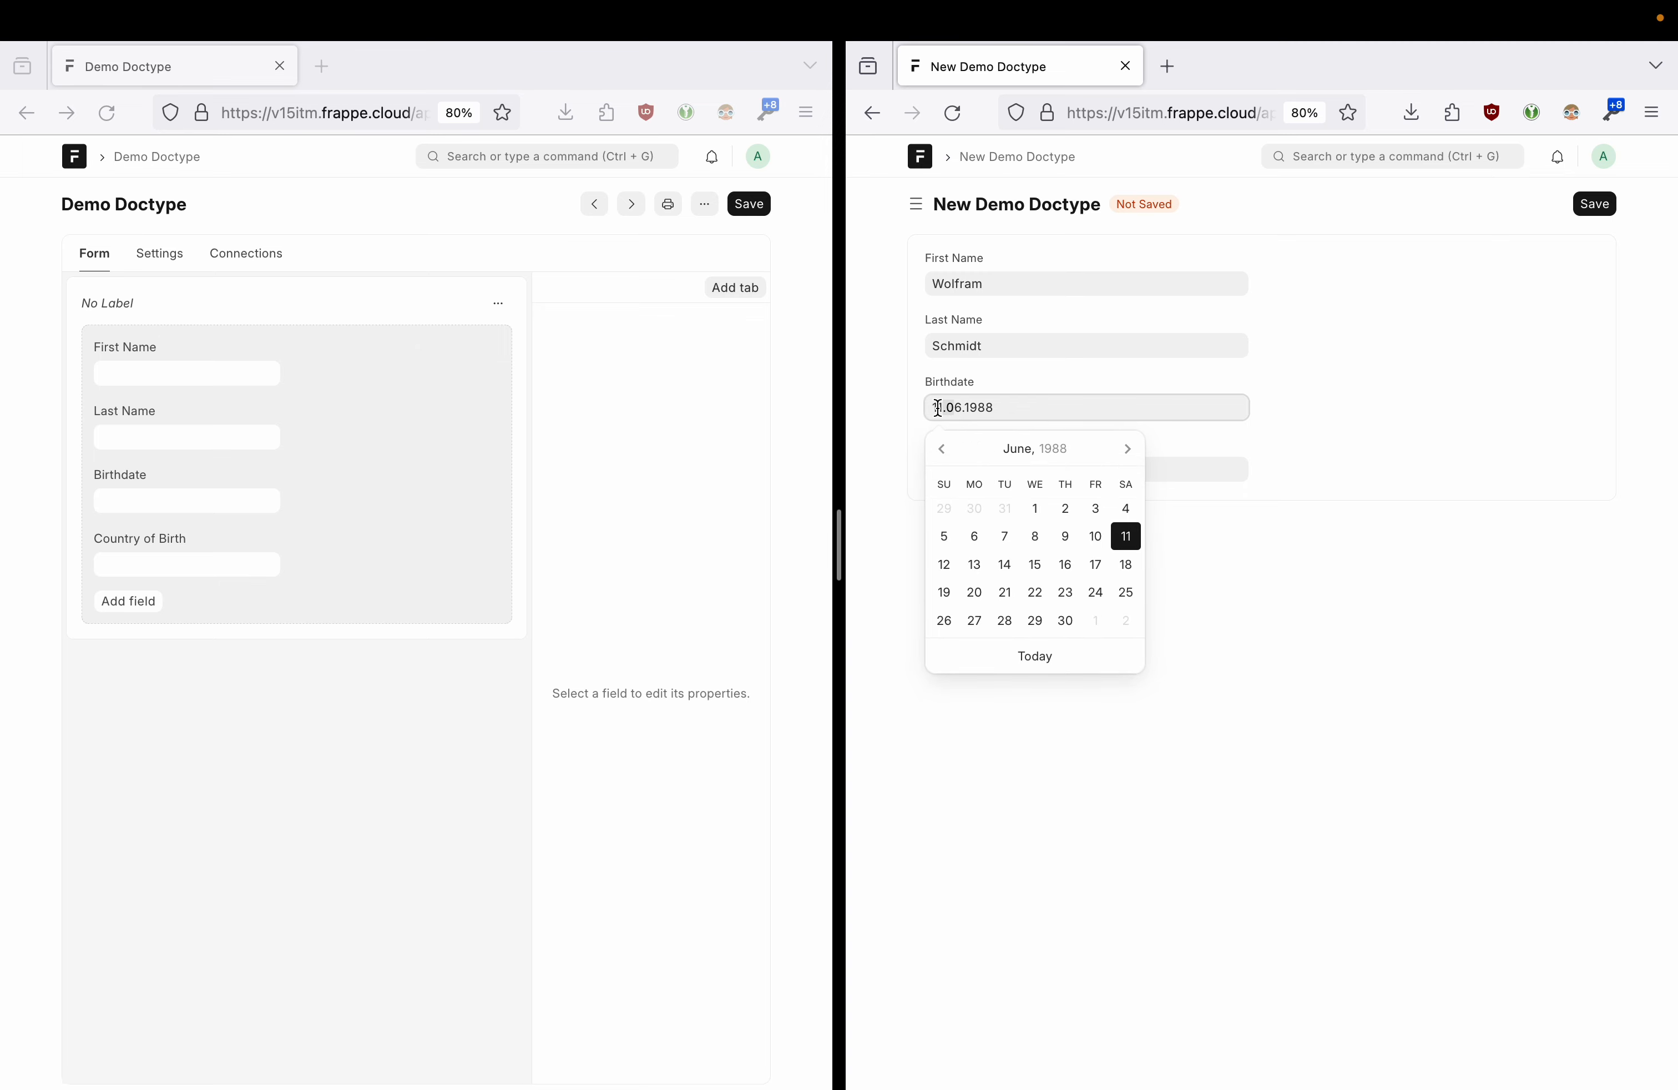
click(897, 406)
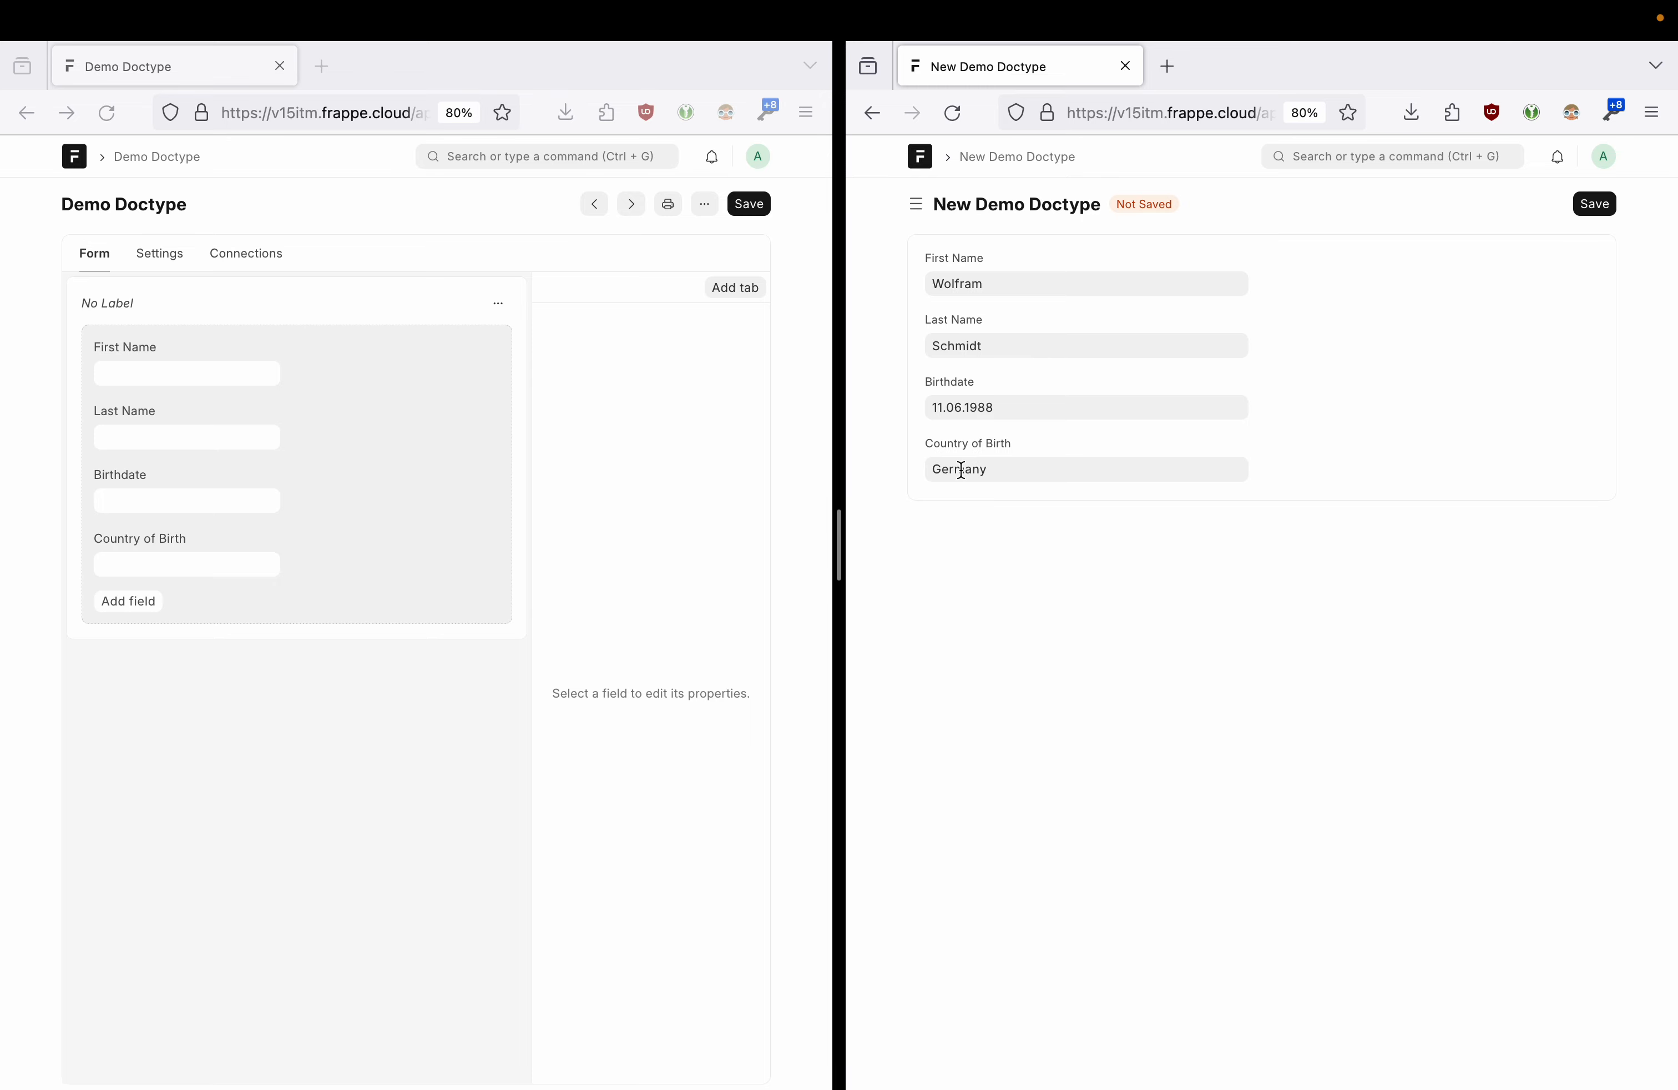
click(1612, 204)
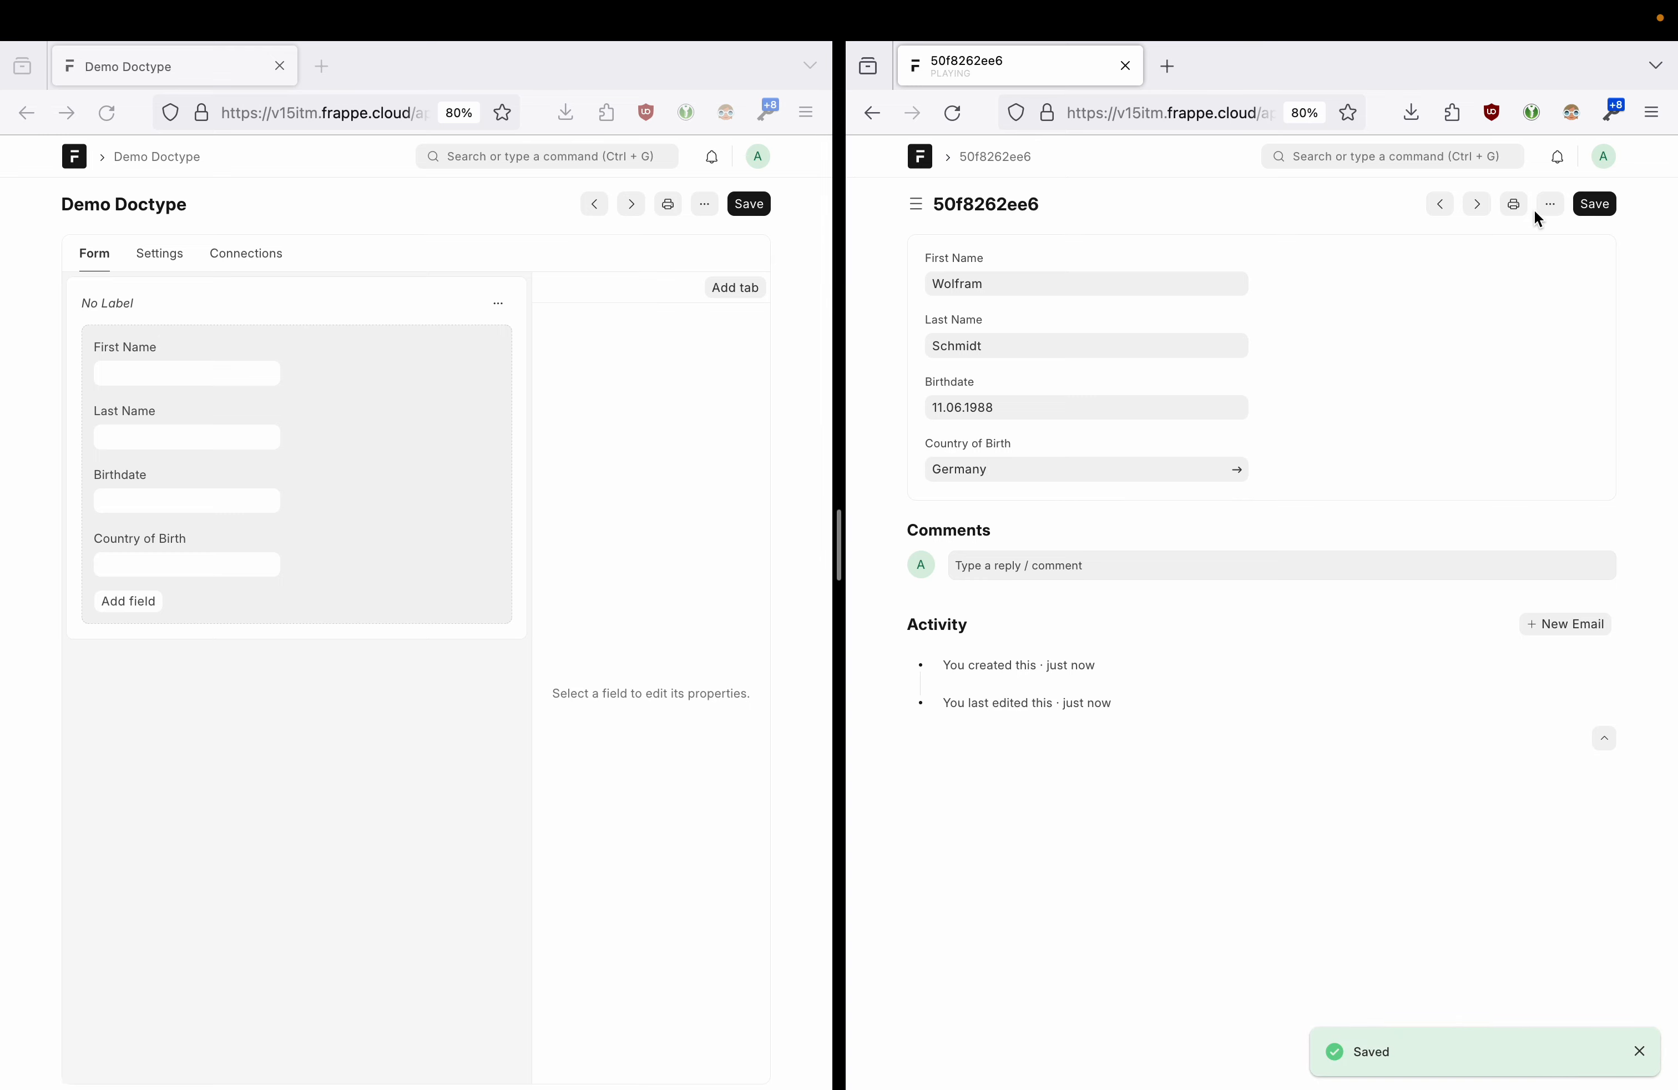
- Open the full Session Defaults settings and add a row, browsing document types
click(1604, 157)
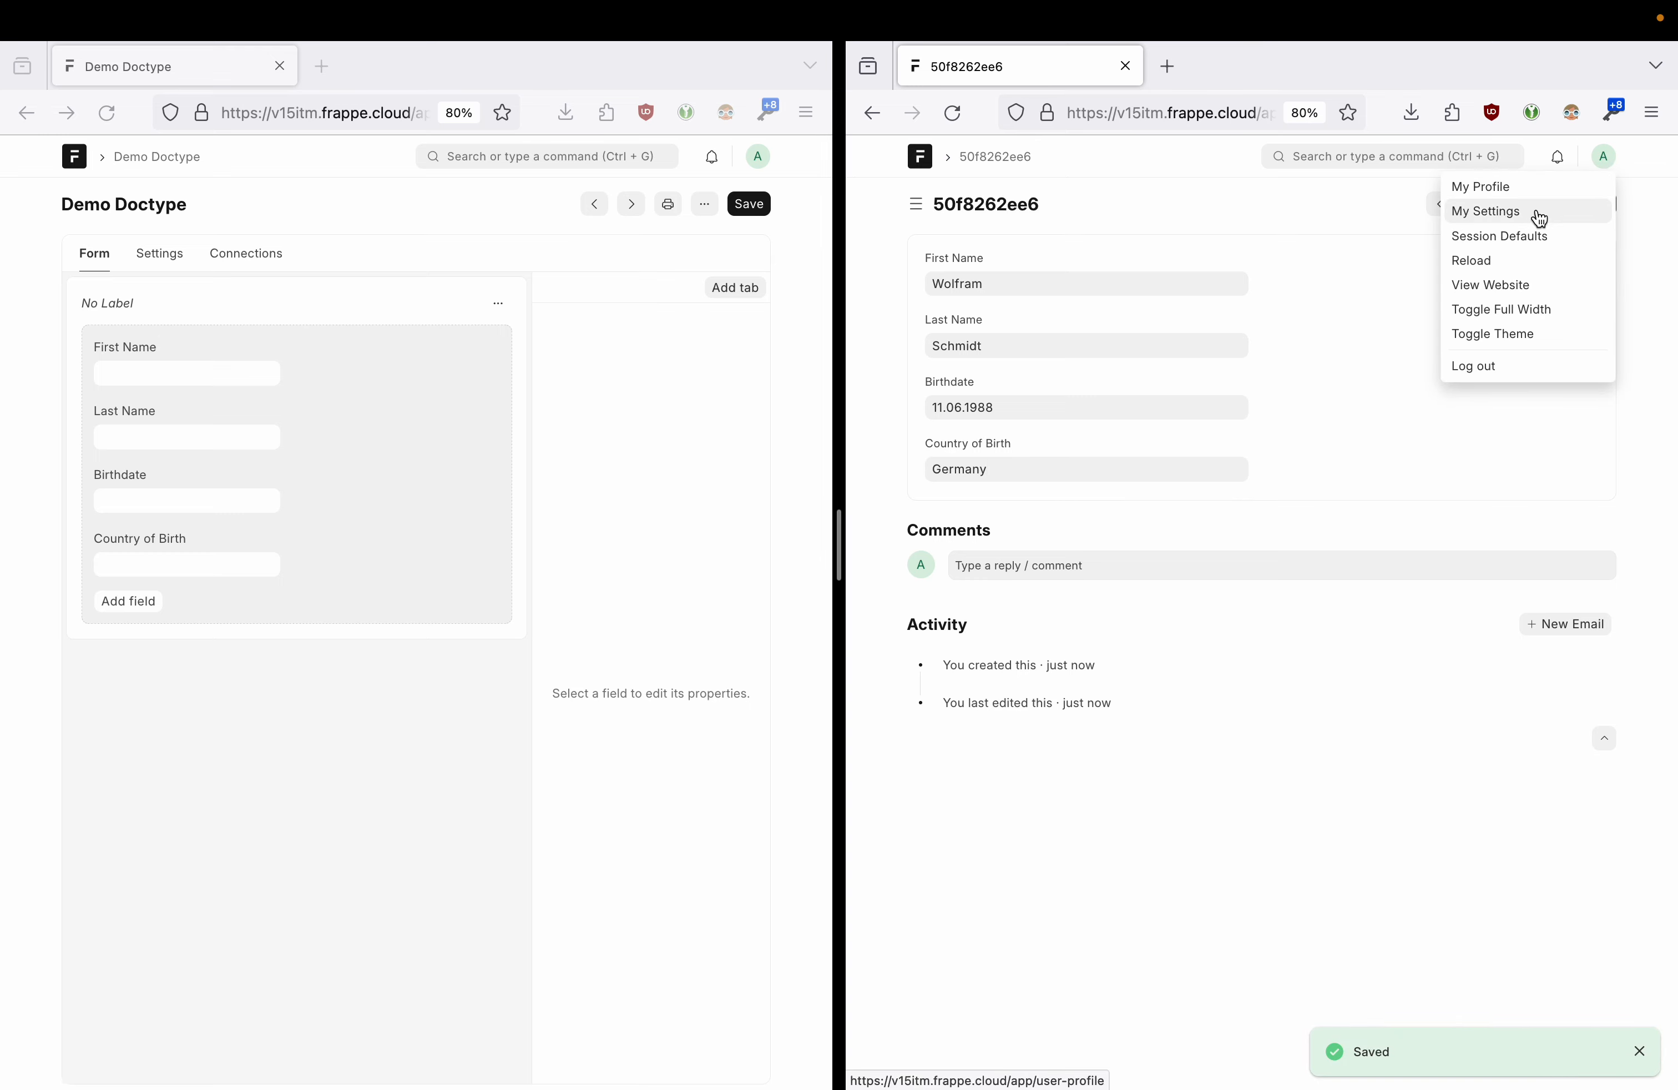
click(1527, 235)
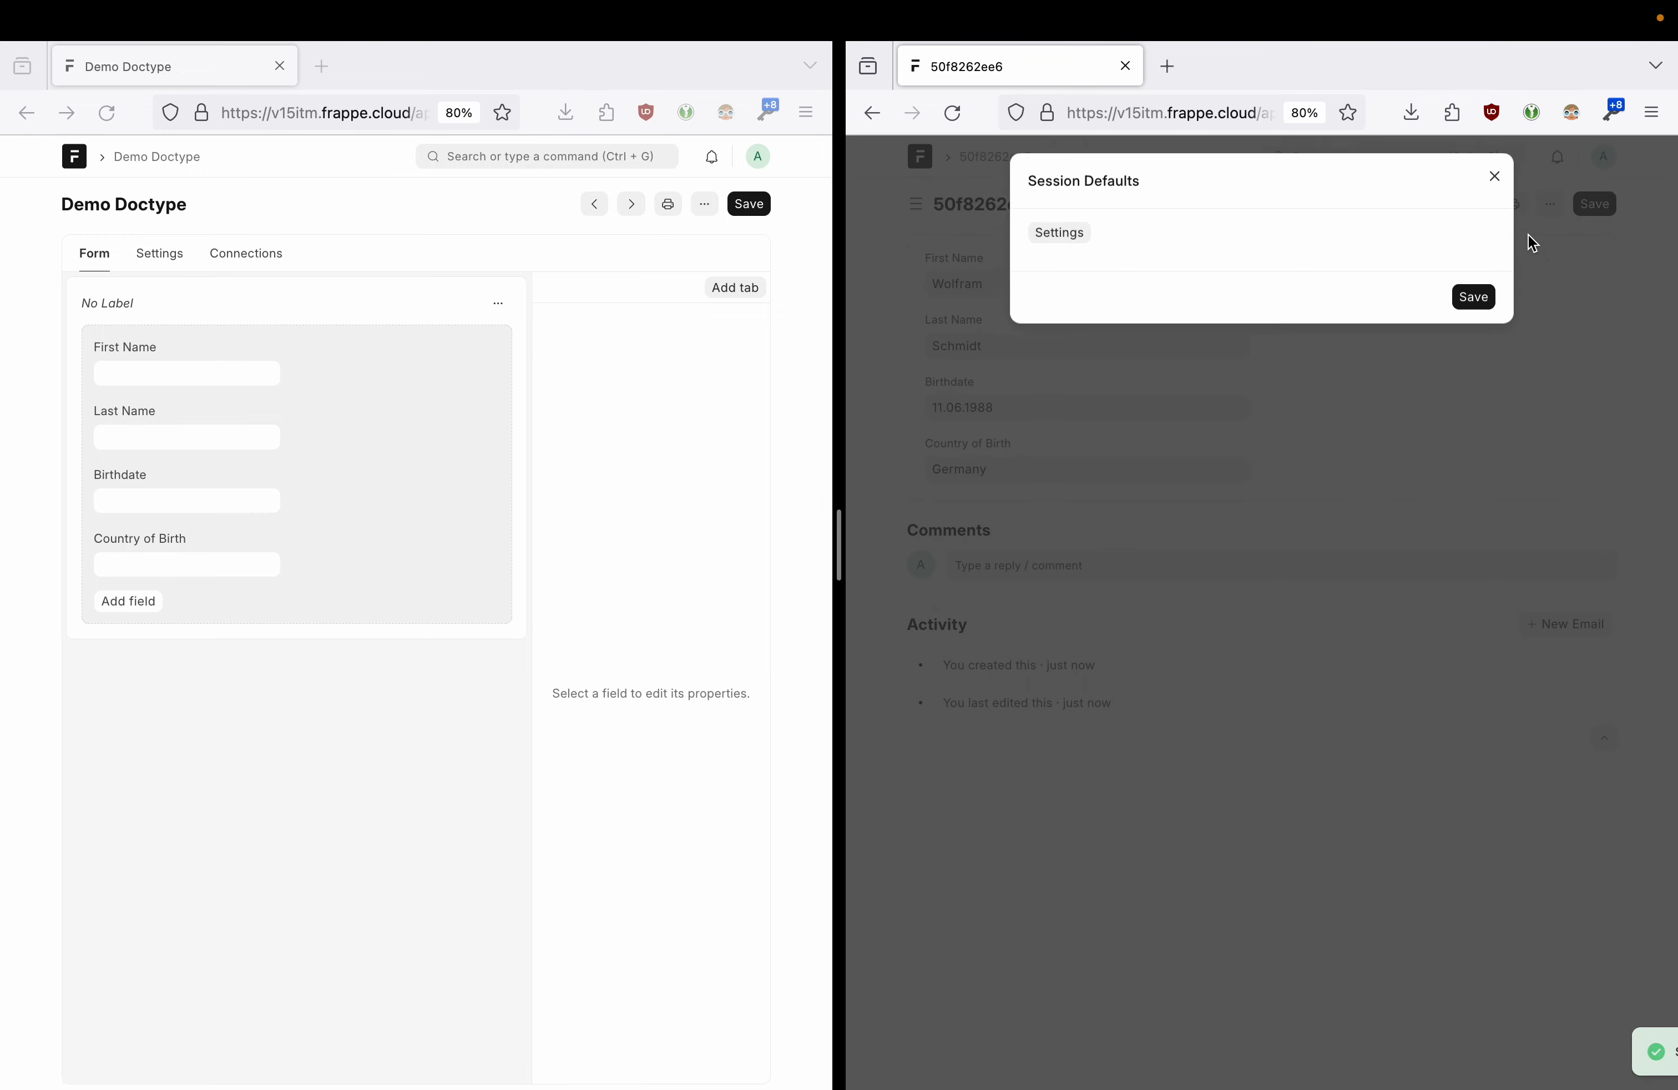
click(1075, 247)
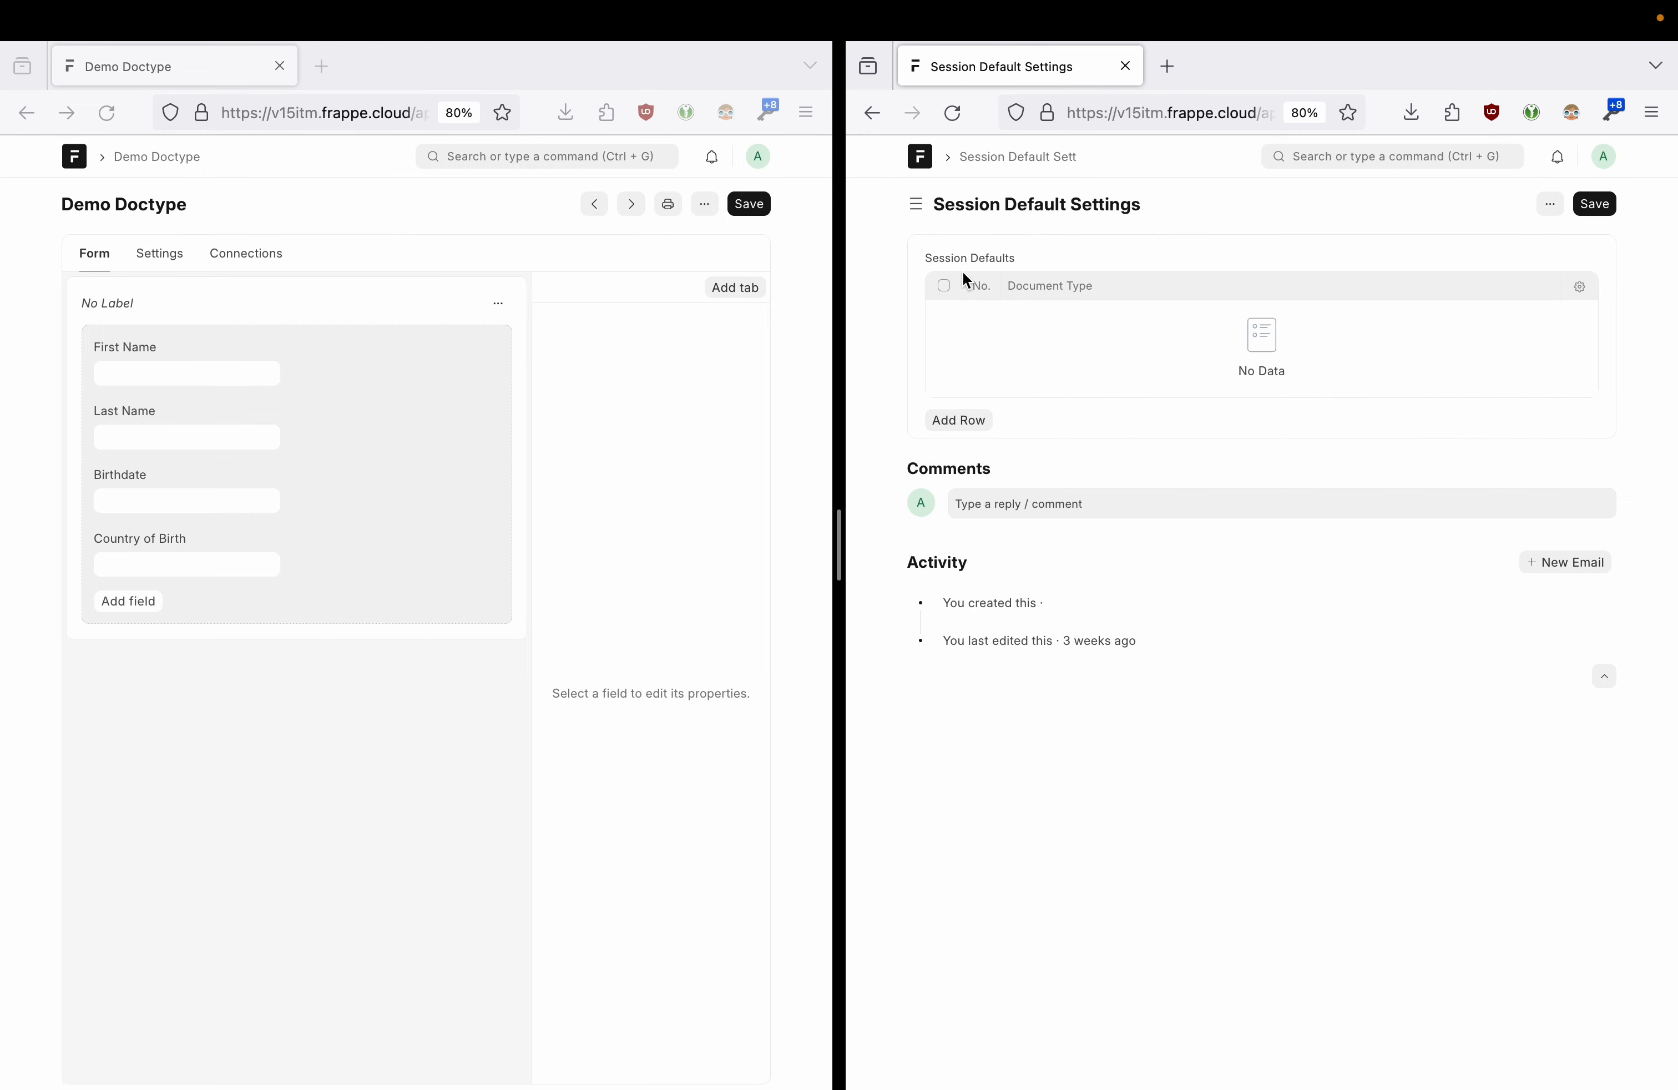
click(966, 422)
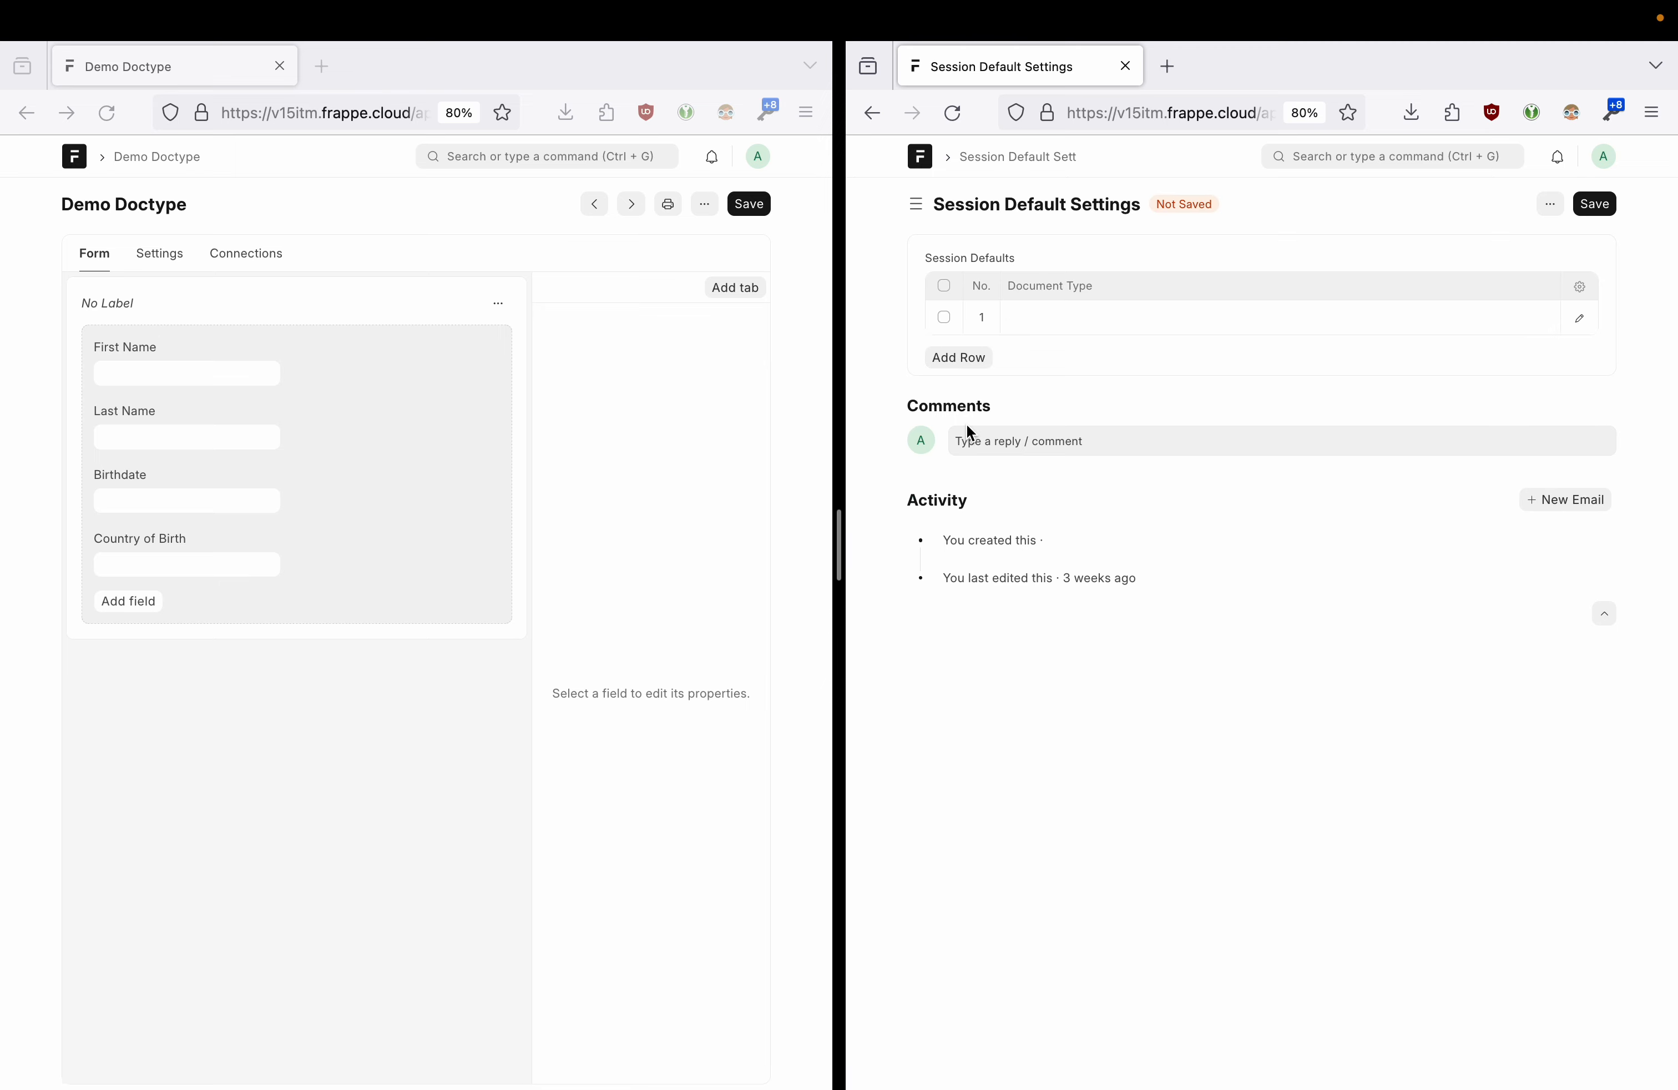
click(1050, 316)
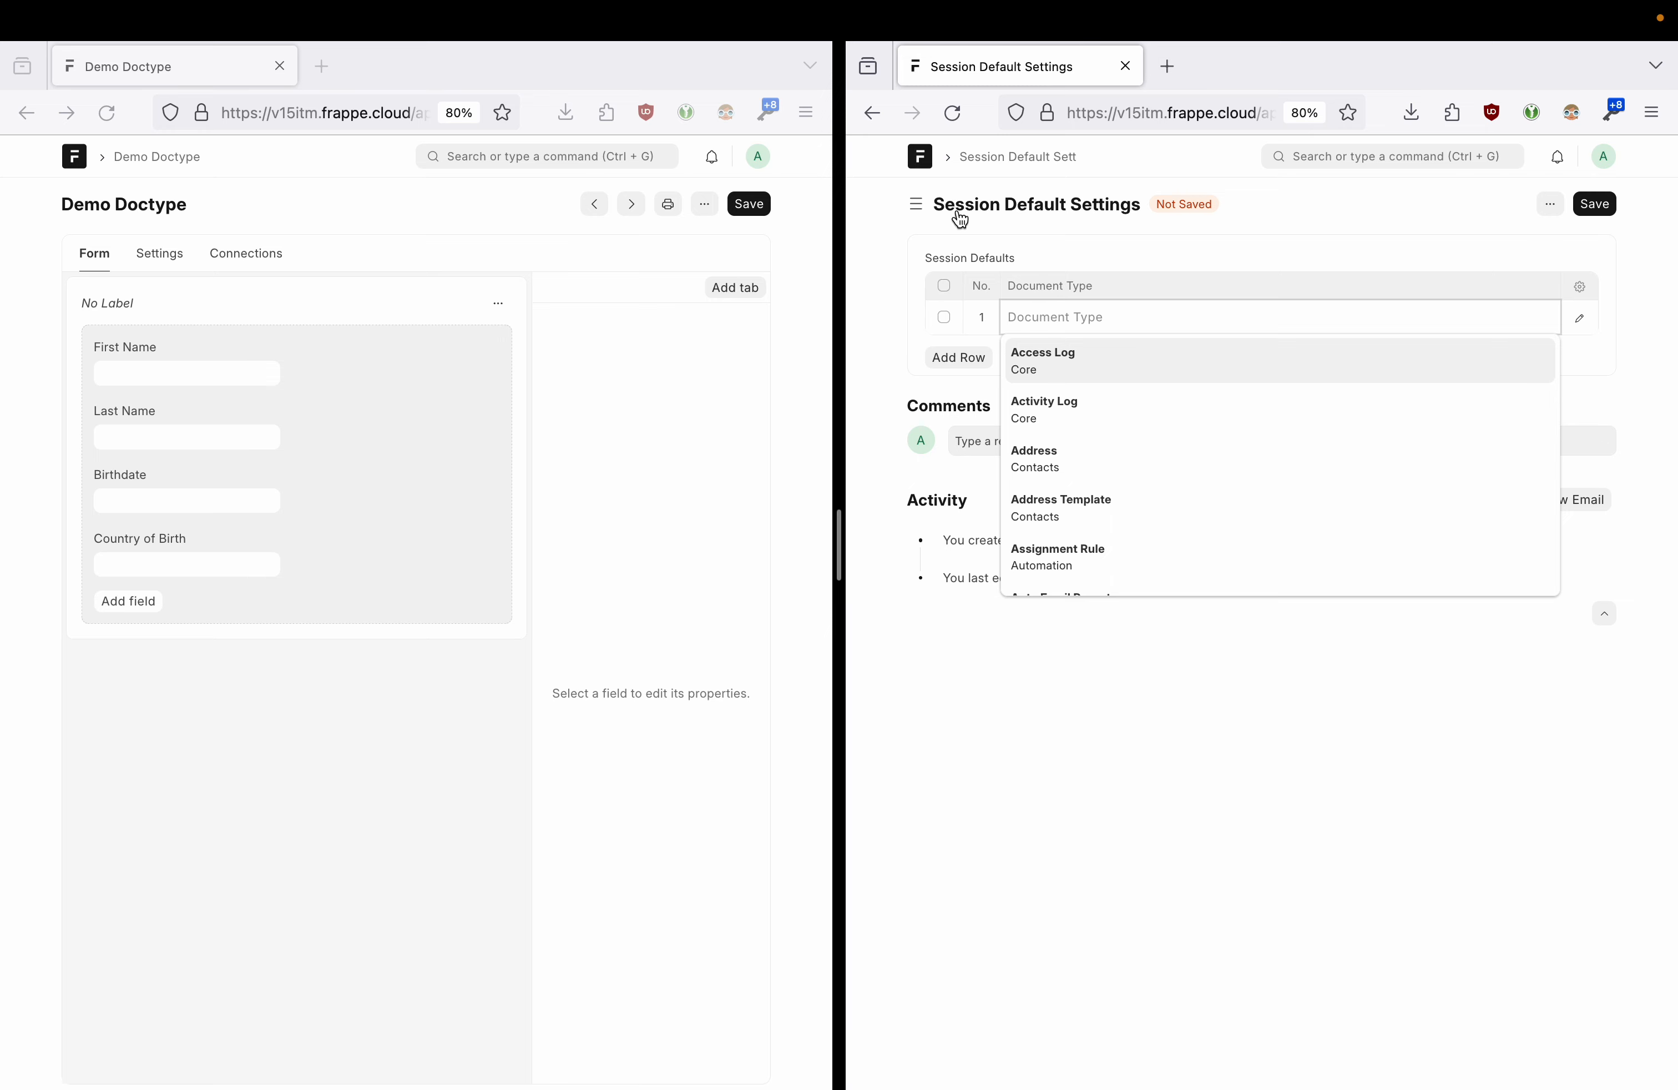
scroll(1161, 451, down, 5)
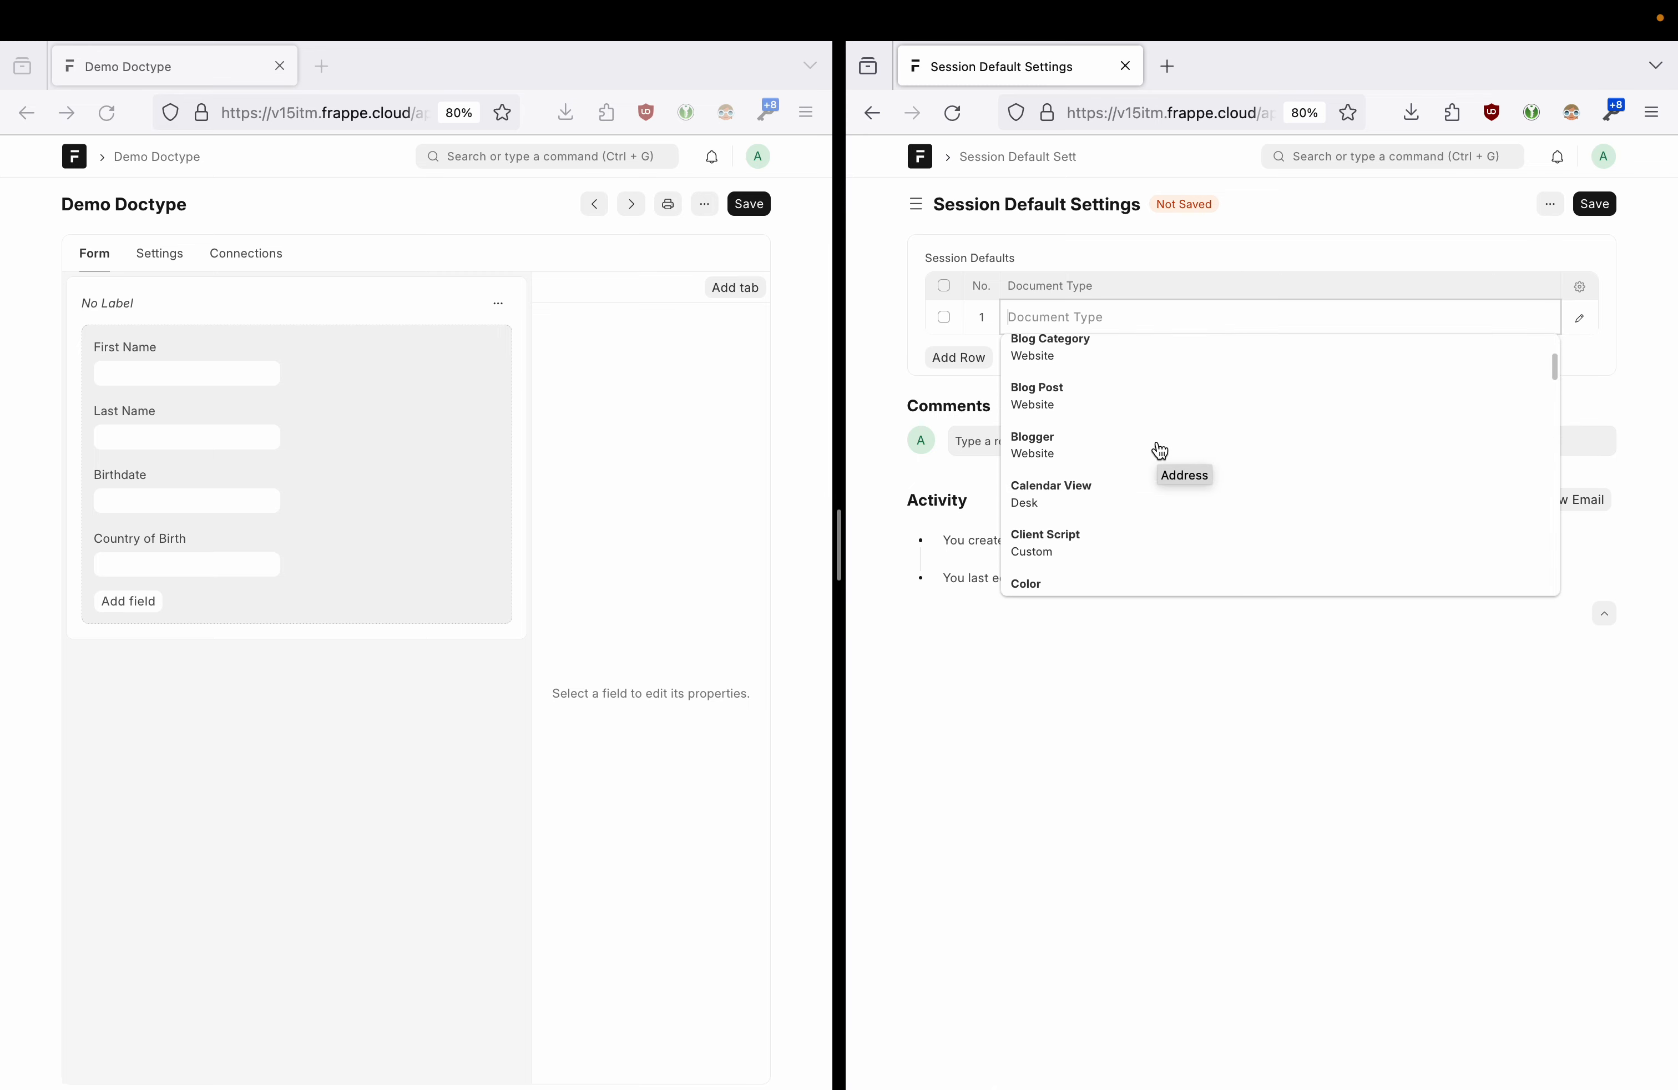
scroll(1160, 450, down, 2)
scroll(1160, 450, down, 3)
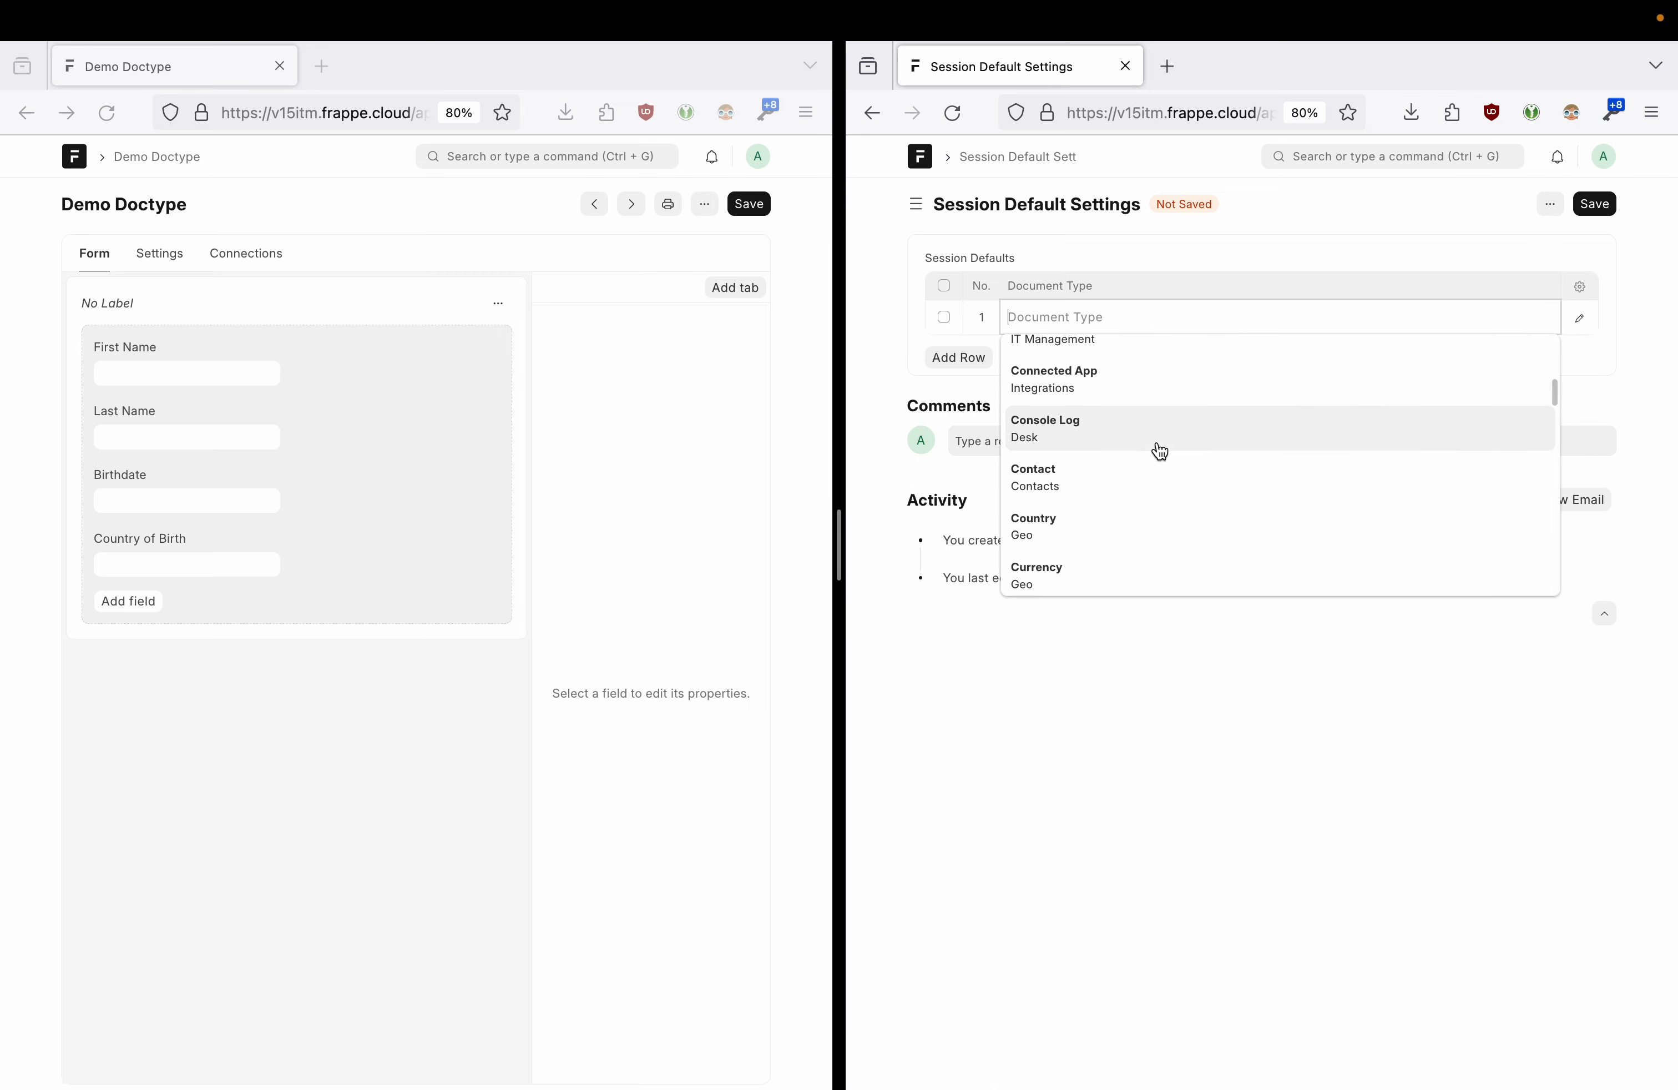
scroll(1116, 436, up, 10)
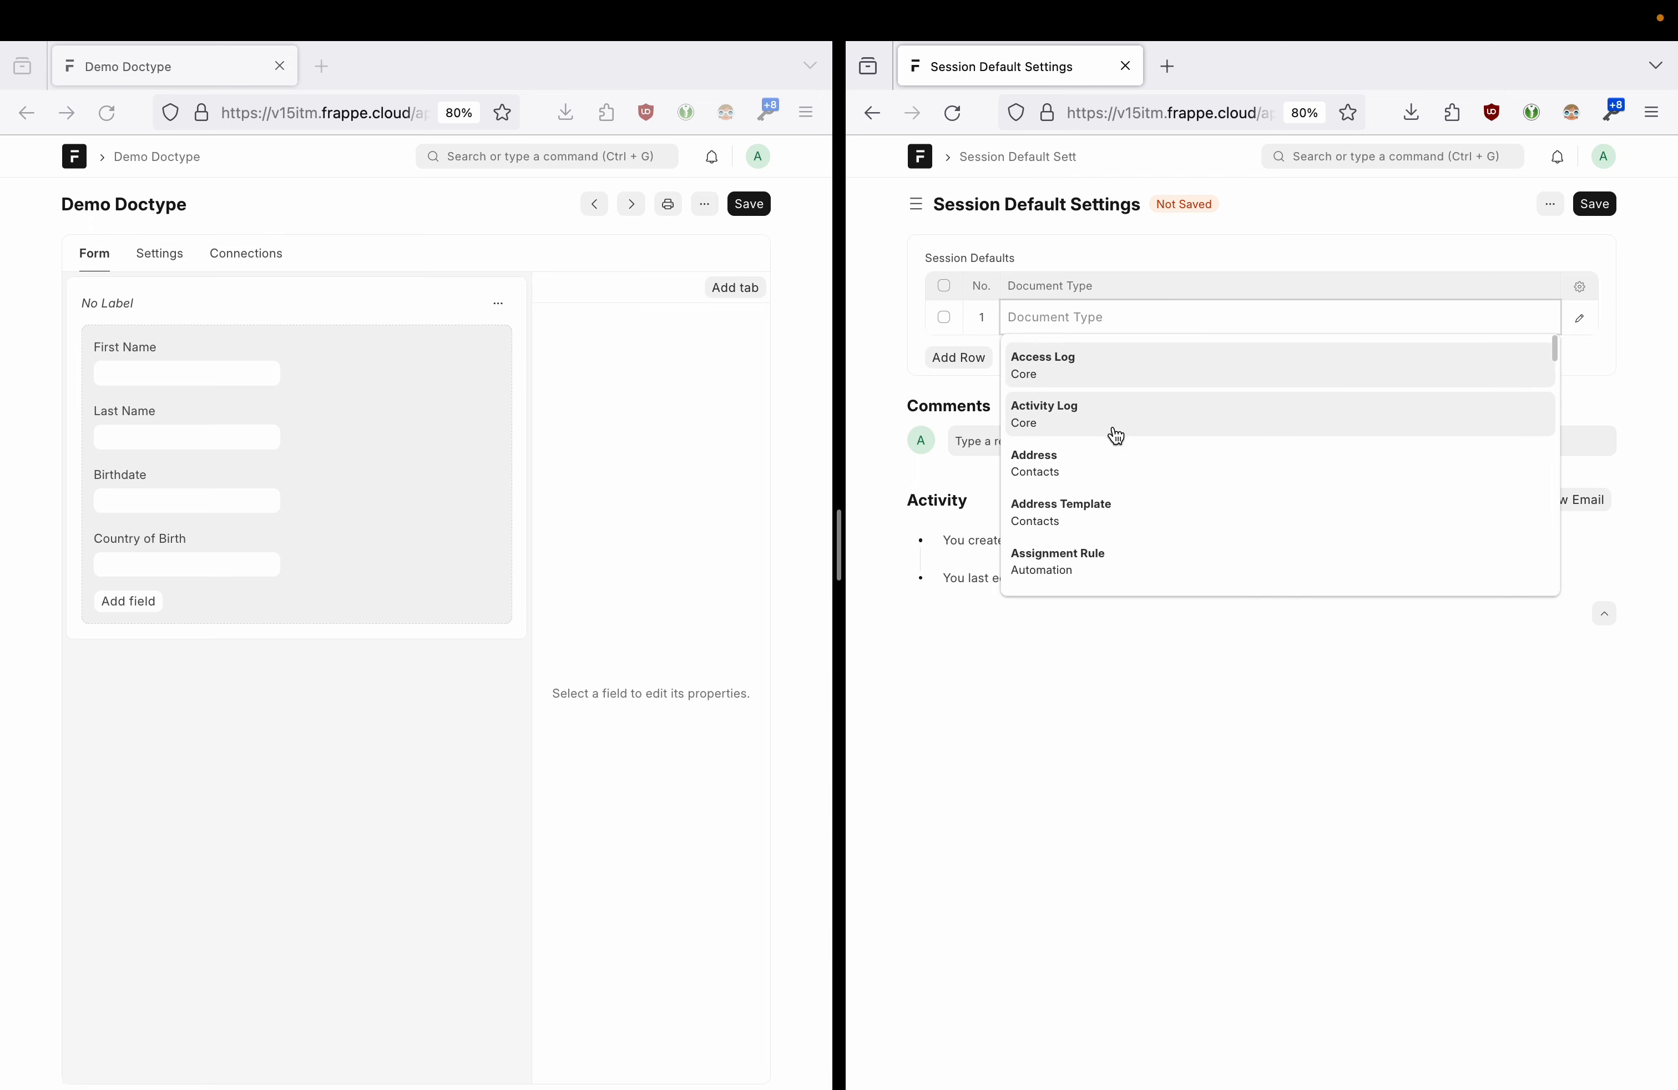
click(912, 324)
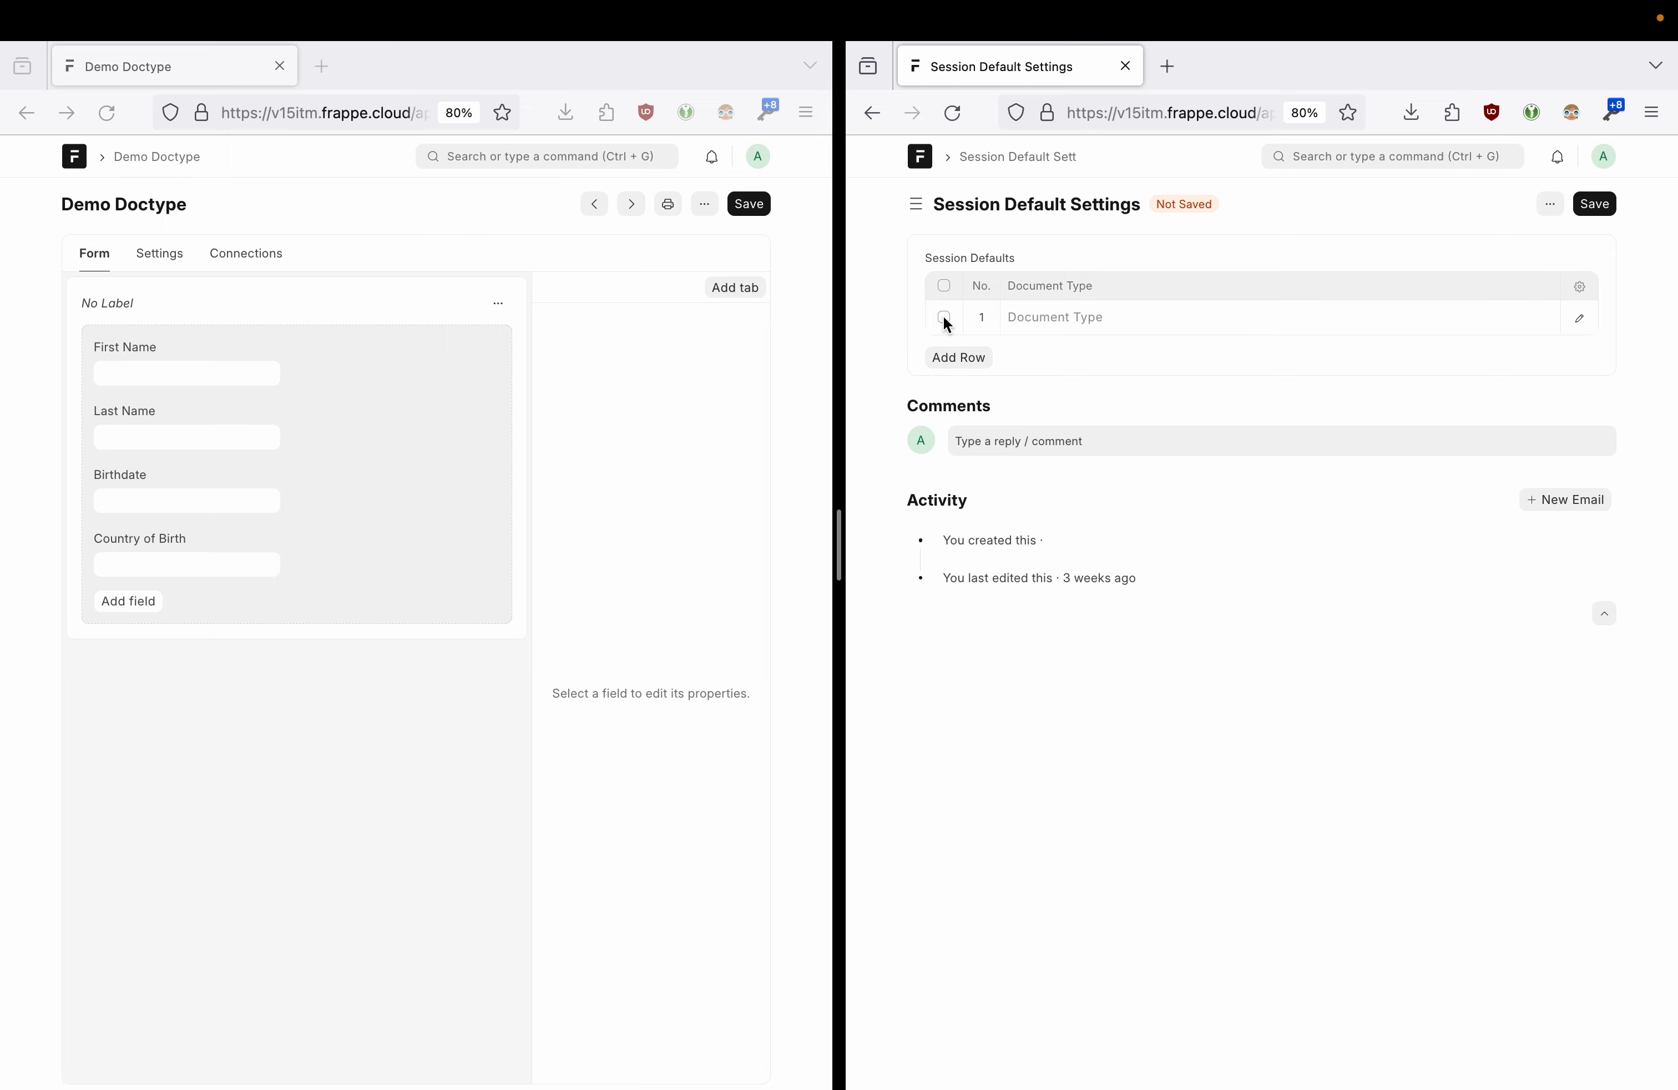
- Delete the empty Session Defaults row and go back to record 50f8262ee6
click(944, 318)
click(948, 349)
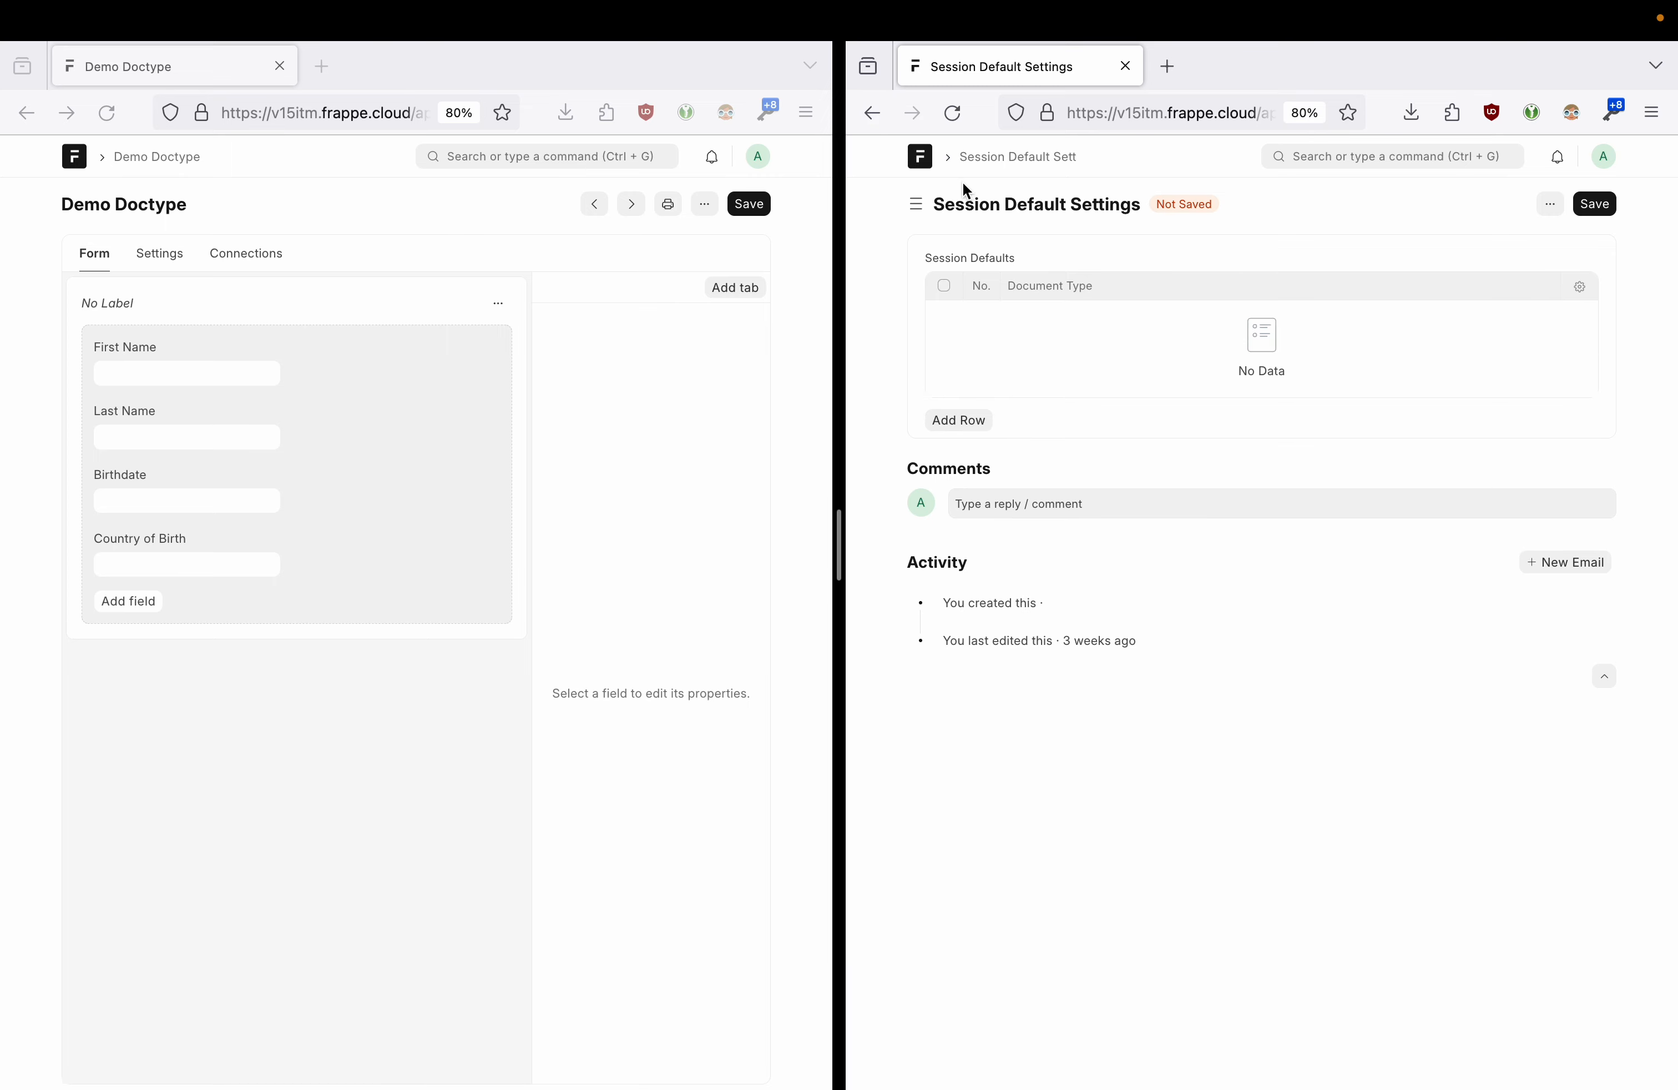
click(869, 108)
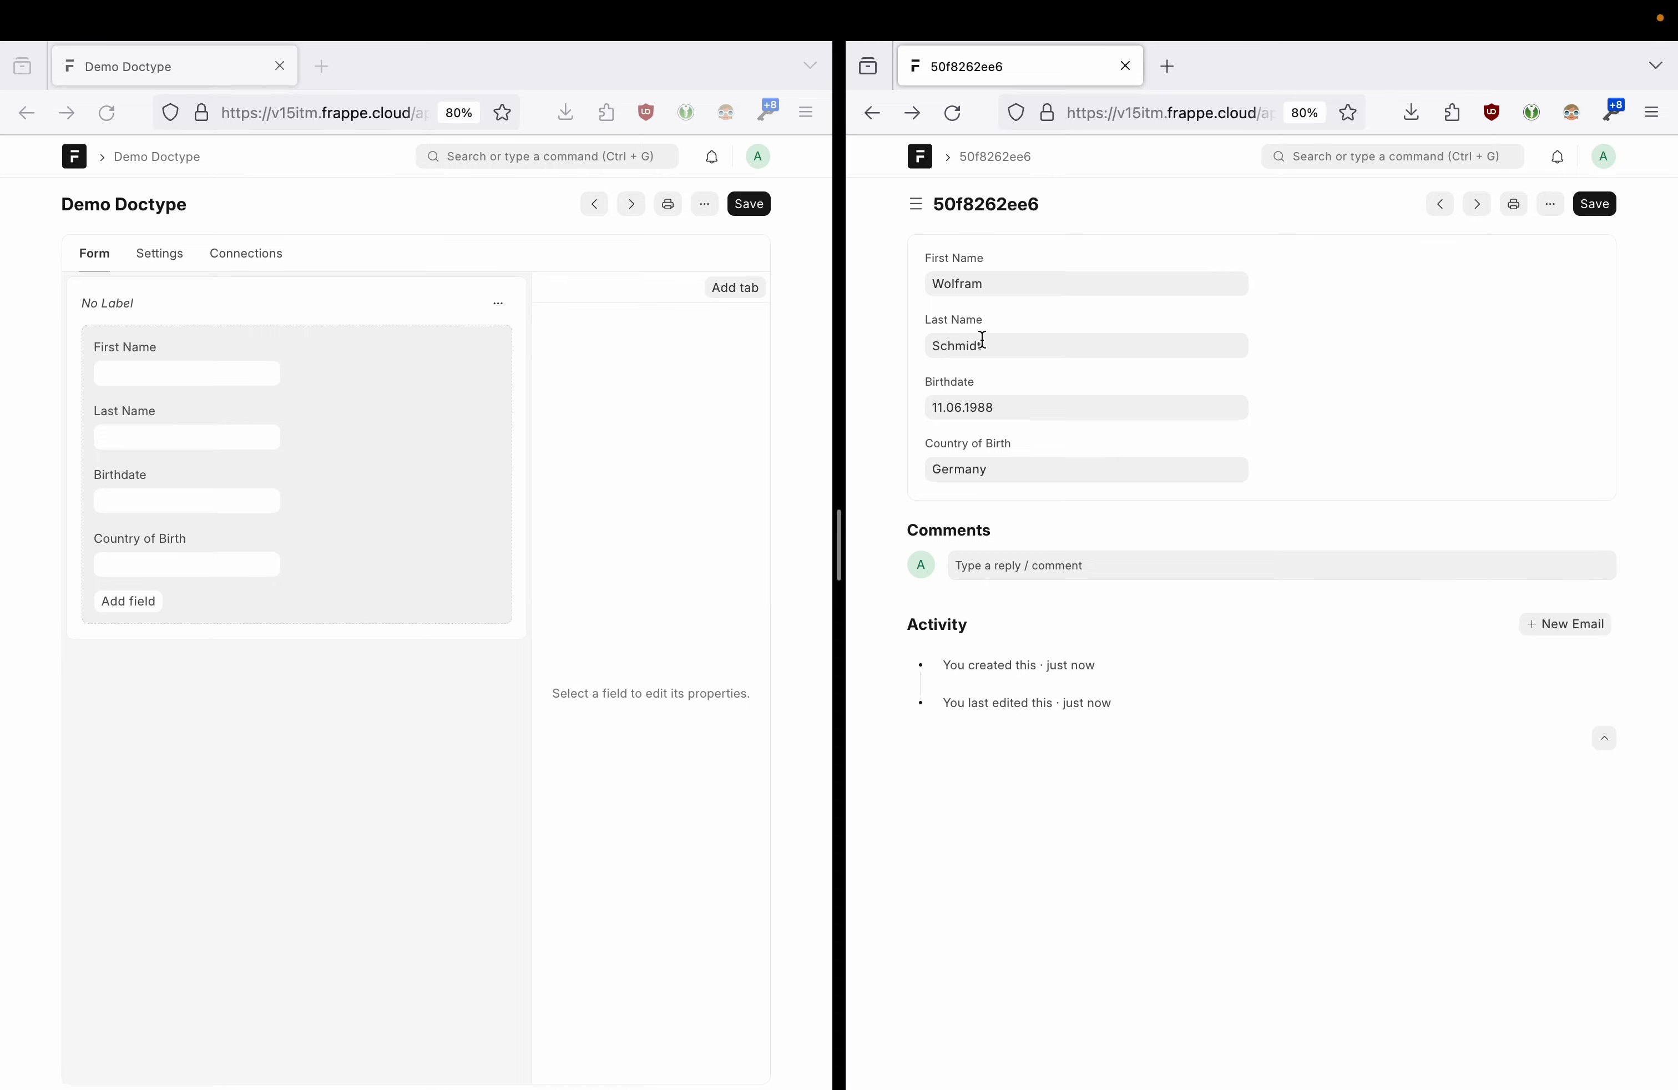
- Widen the right window, show the Demo Doctype list with record 50f8262ee6, then resize back
drag(839, 548, 508, 550)
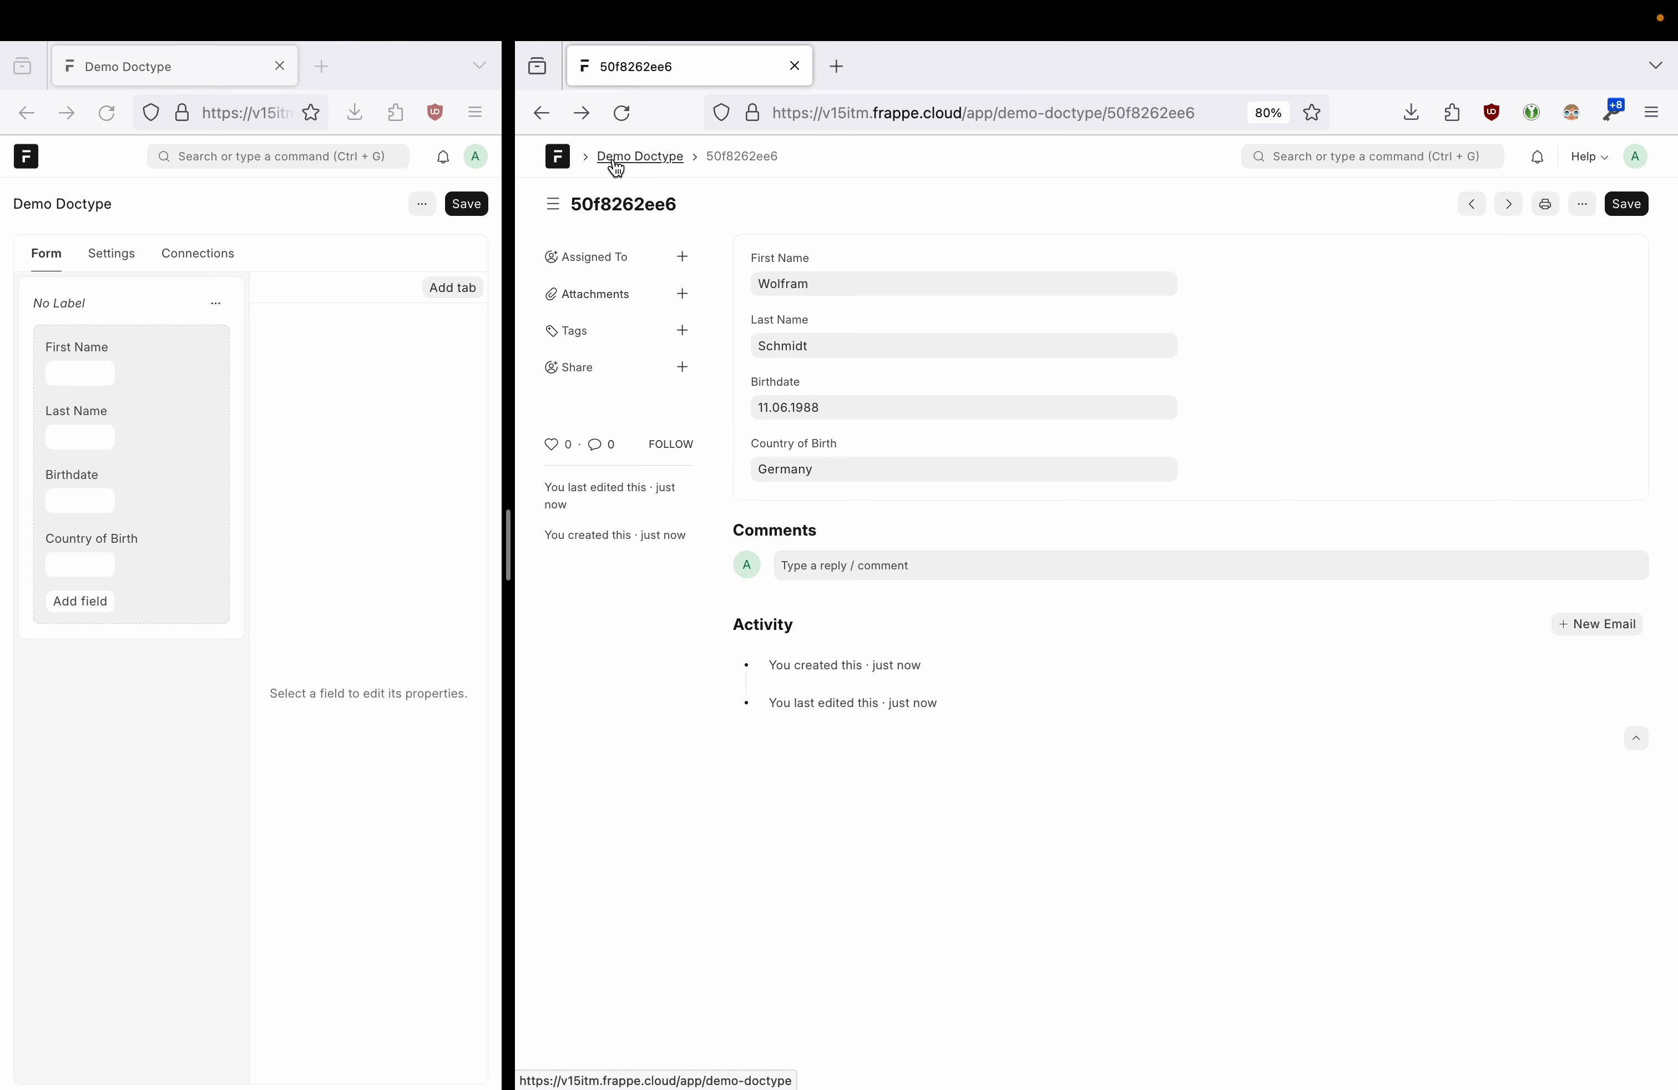
click(642, 165)
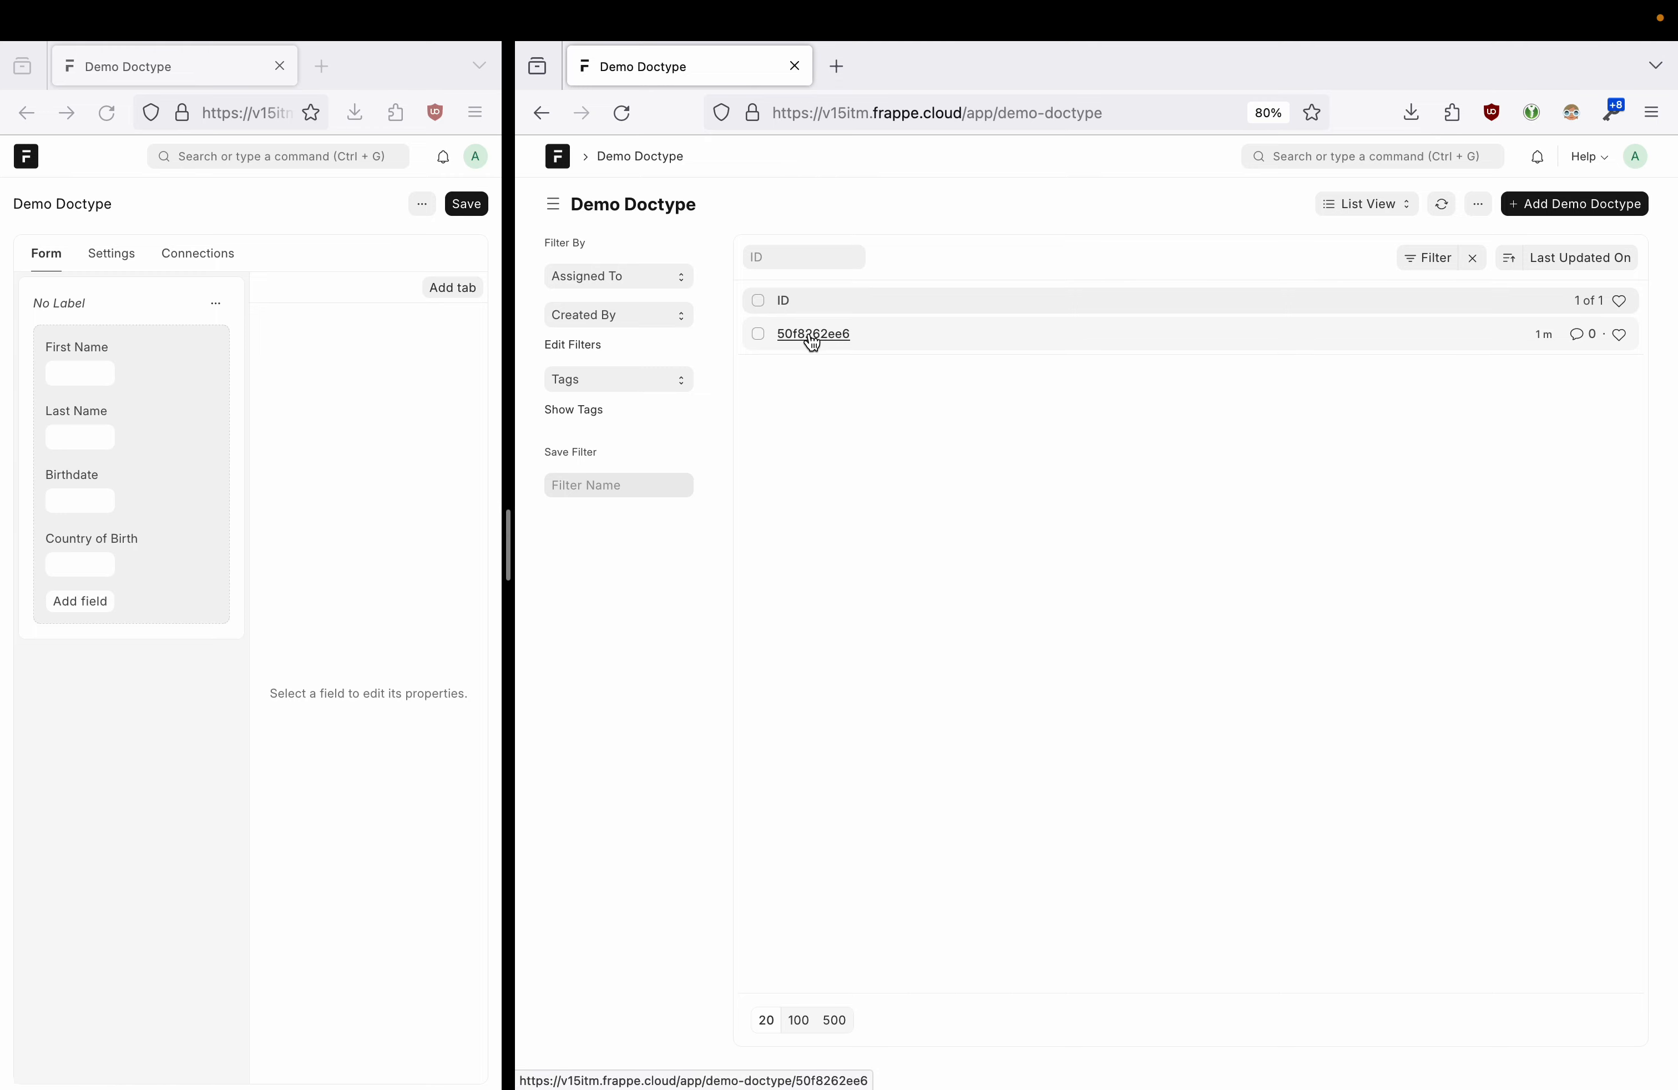
drag(508, 542, 642, 542)
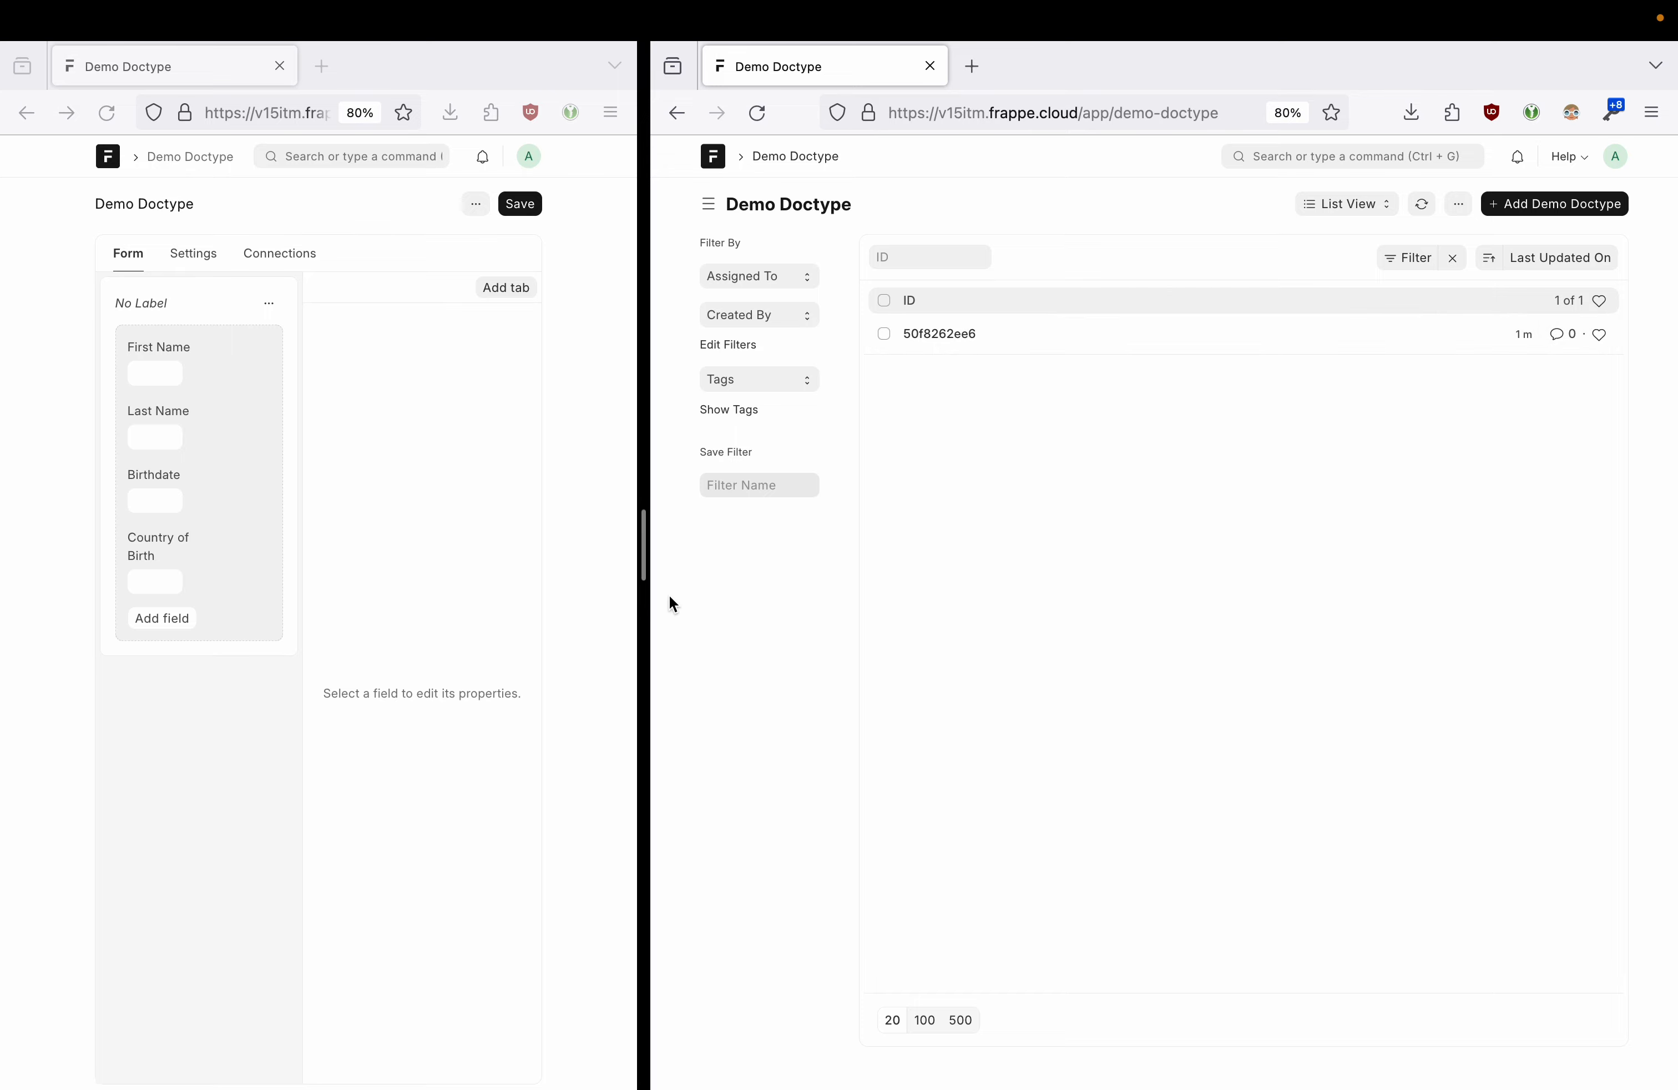
drag(641, 544, 854, 543)
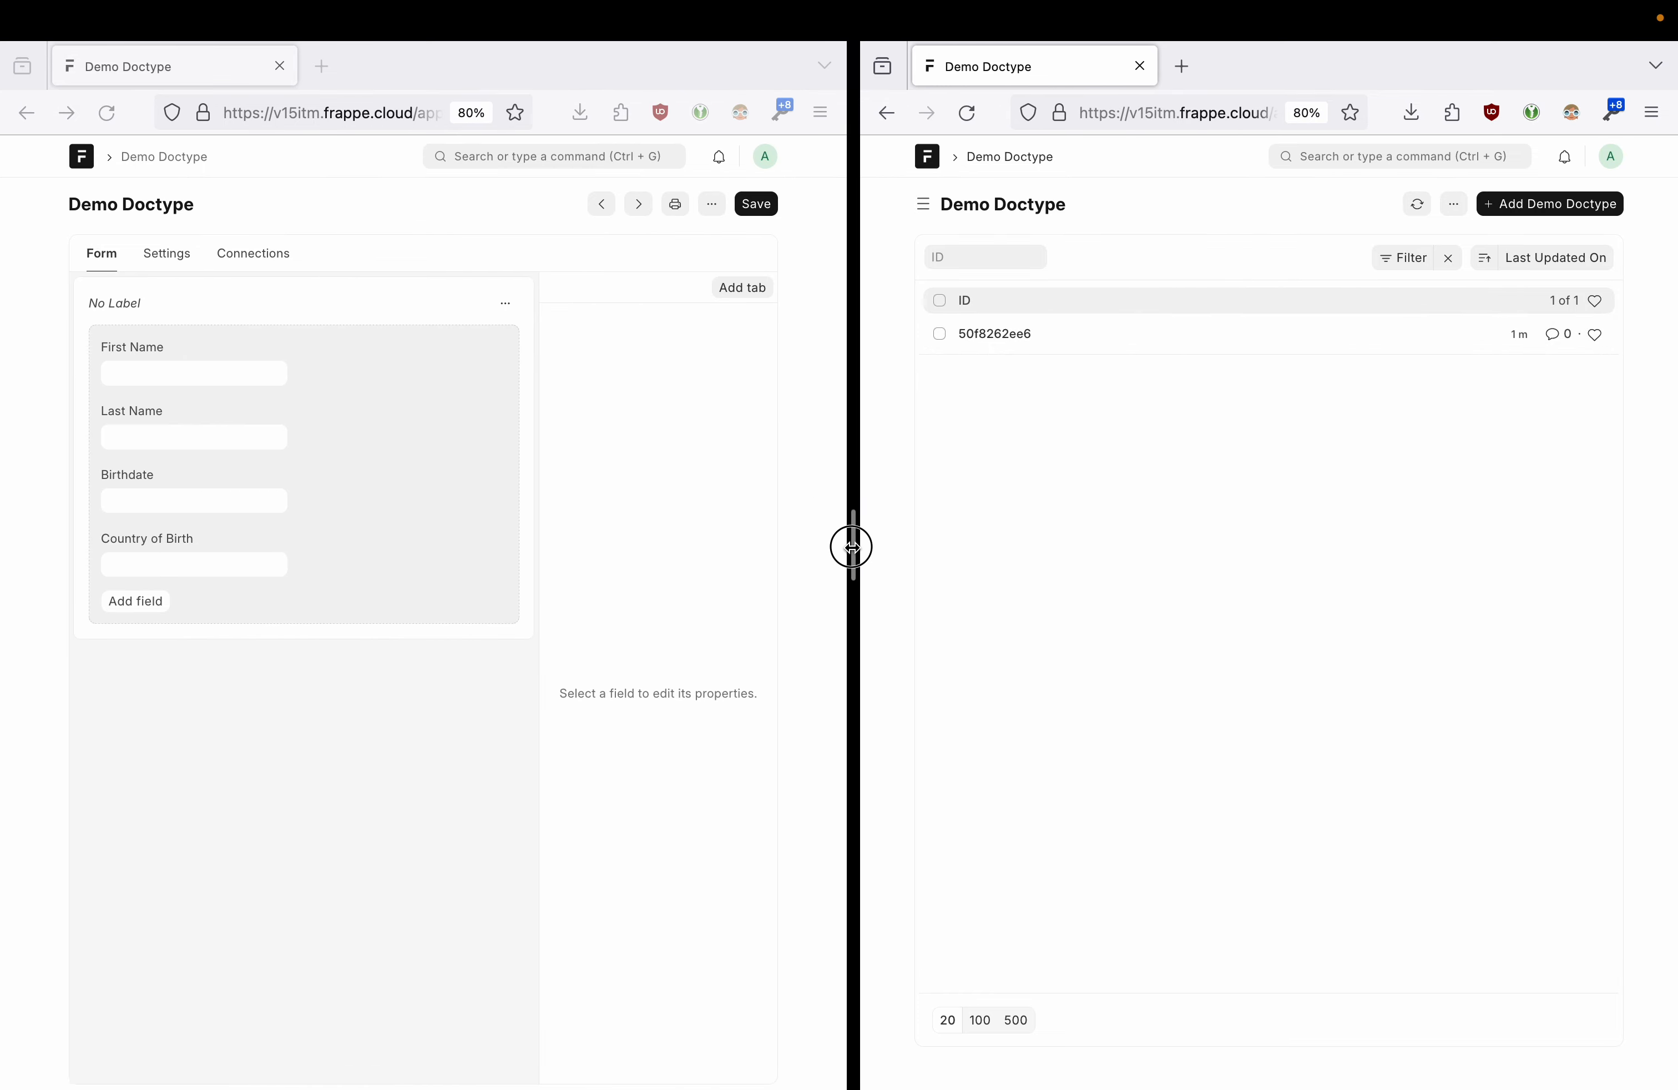
click(167, 254)
- Try saving the Demo Doctype with Naming Rule Autoincrement and dismiss the resulting error
scroll(263, 545, down, 2)
scroll(262, 539, down, 4)
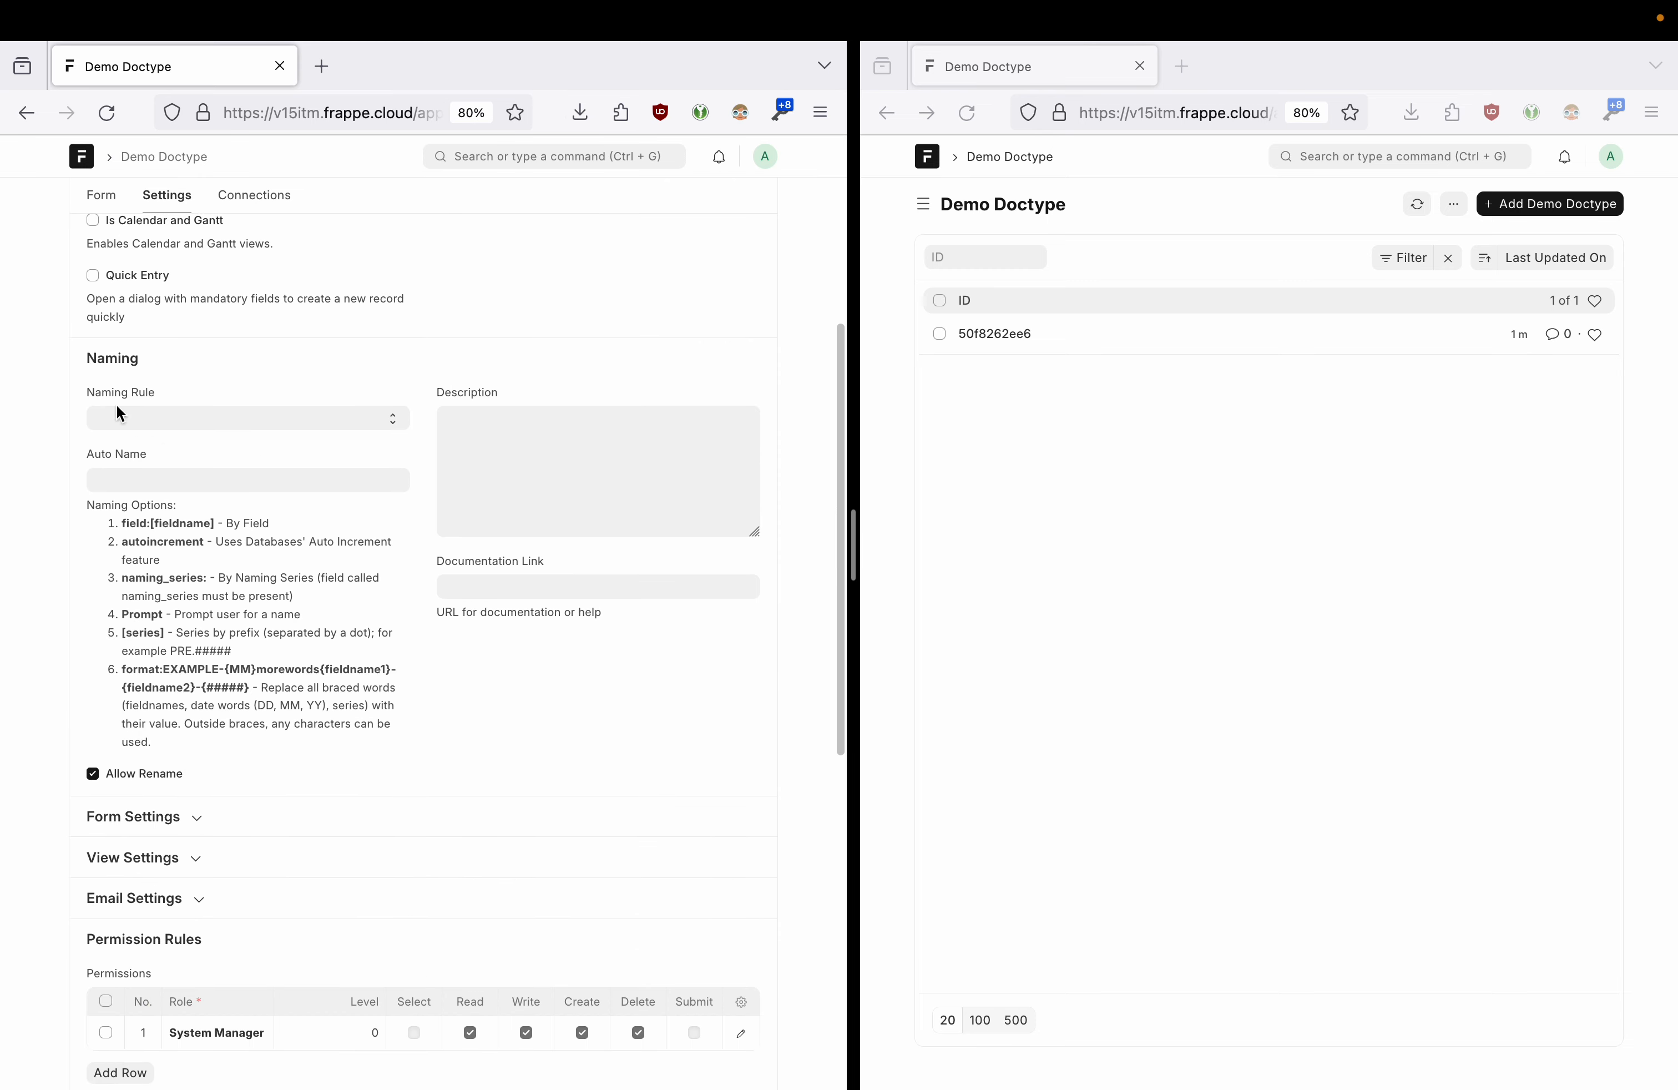
click(188, 419)
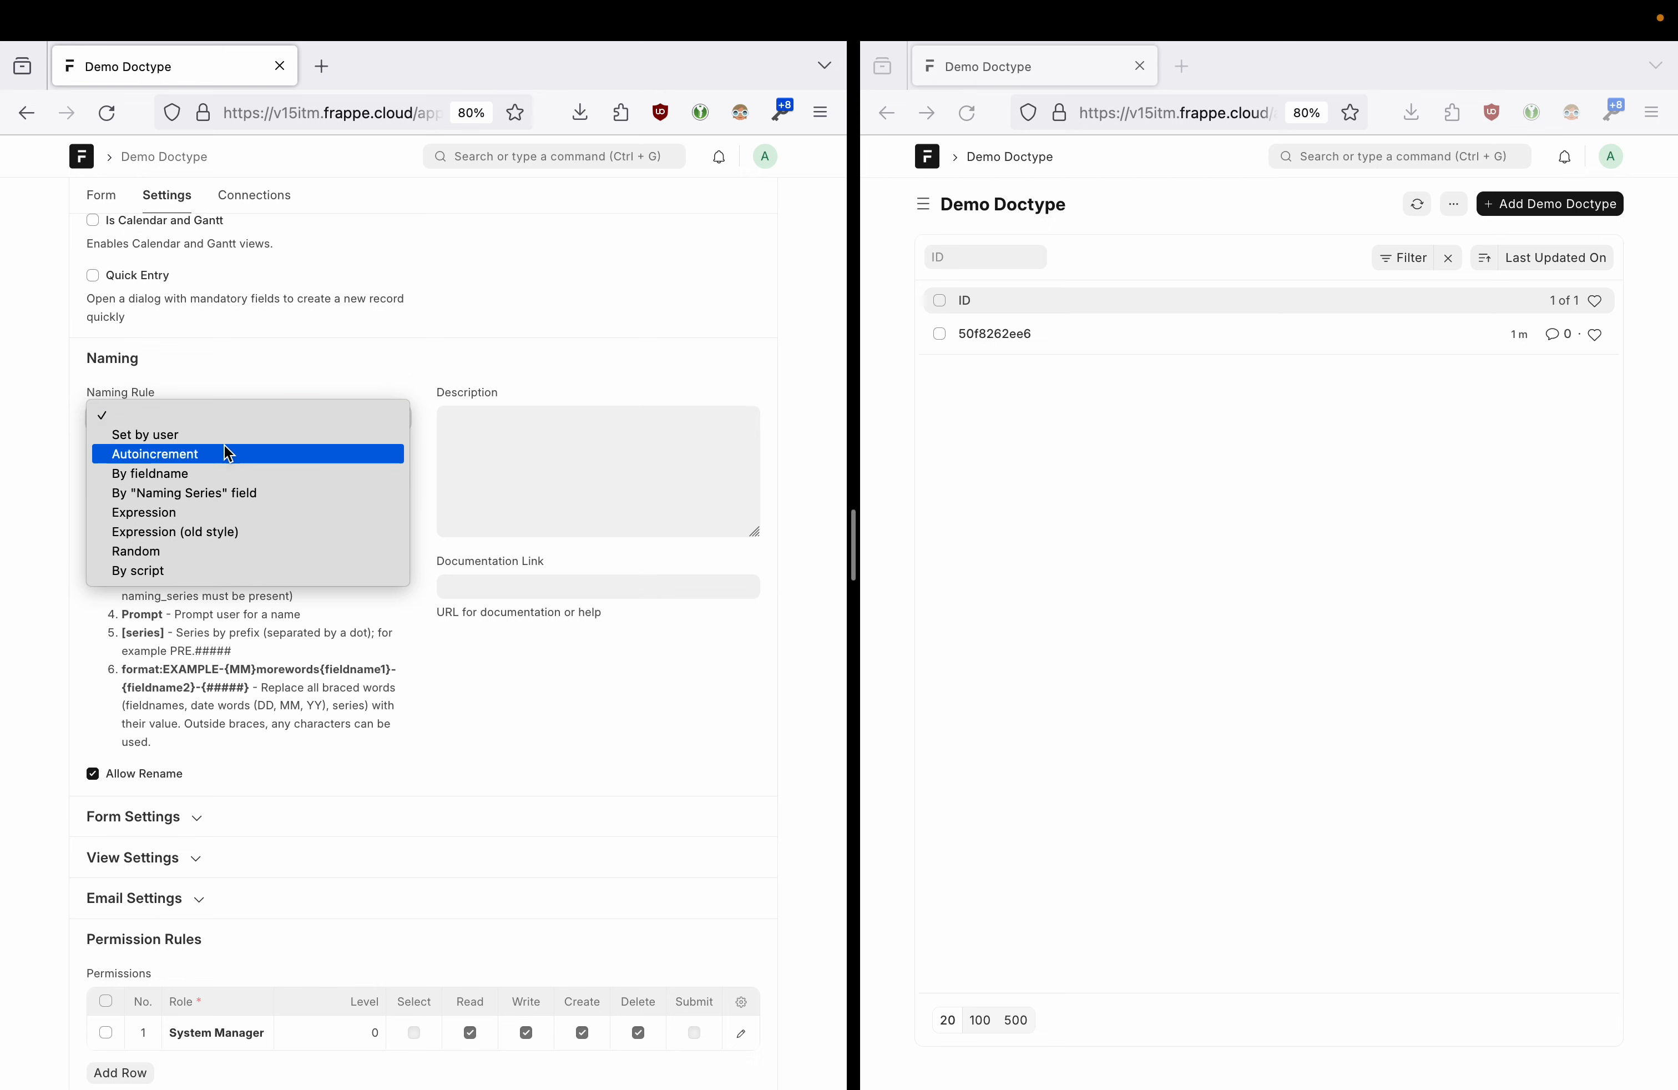
click(151, 455)
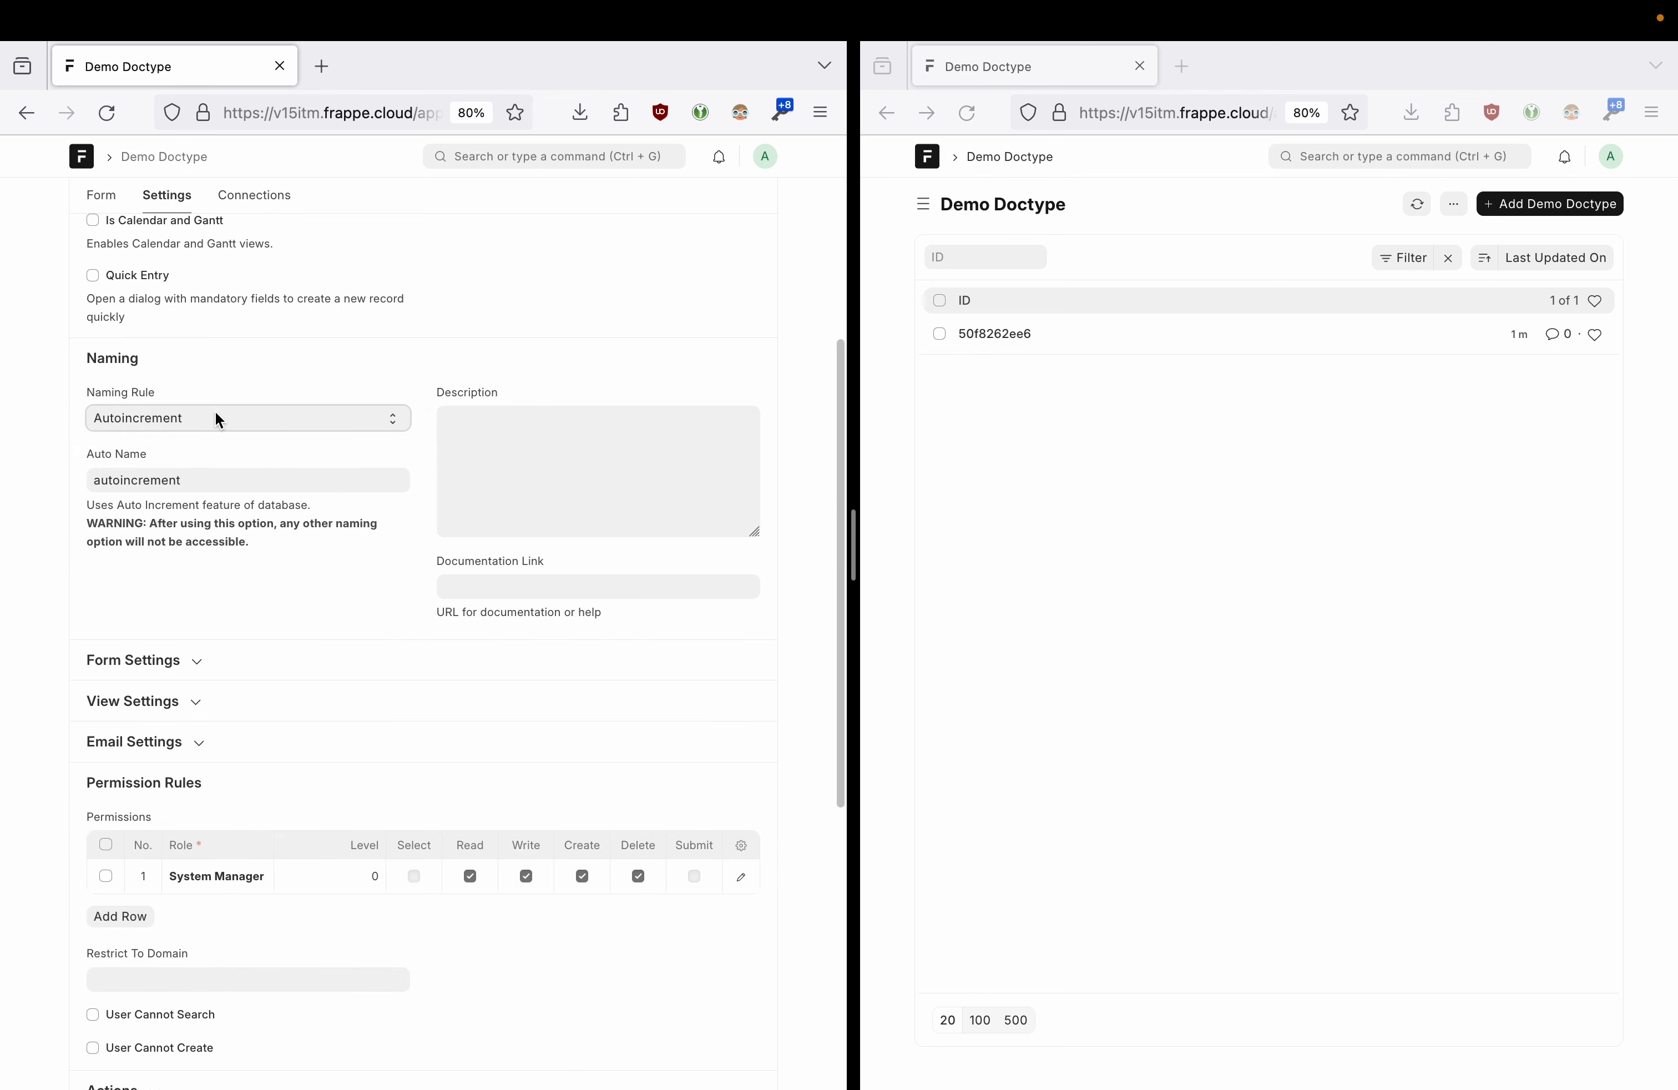
scroll(474, 381, up, 5)
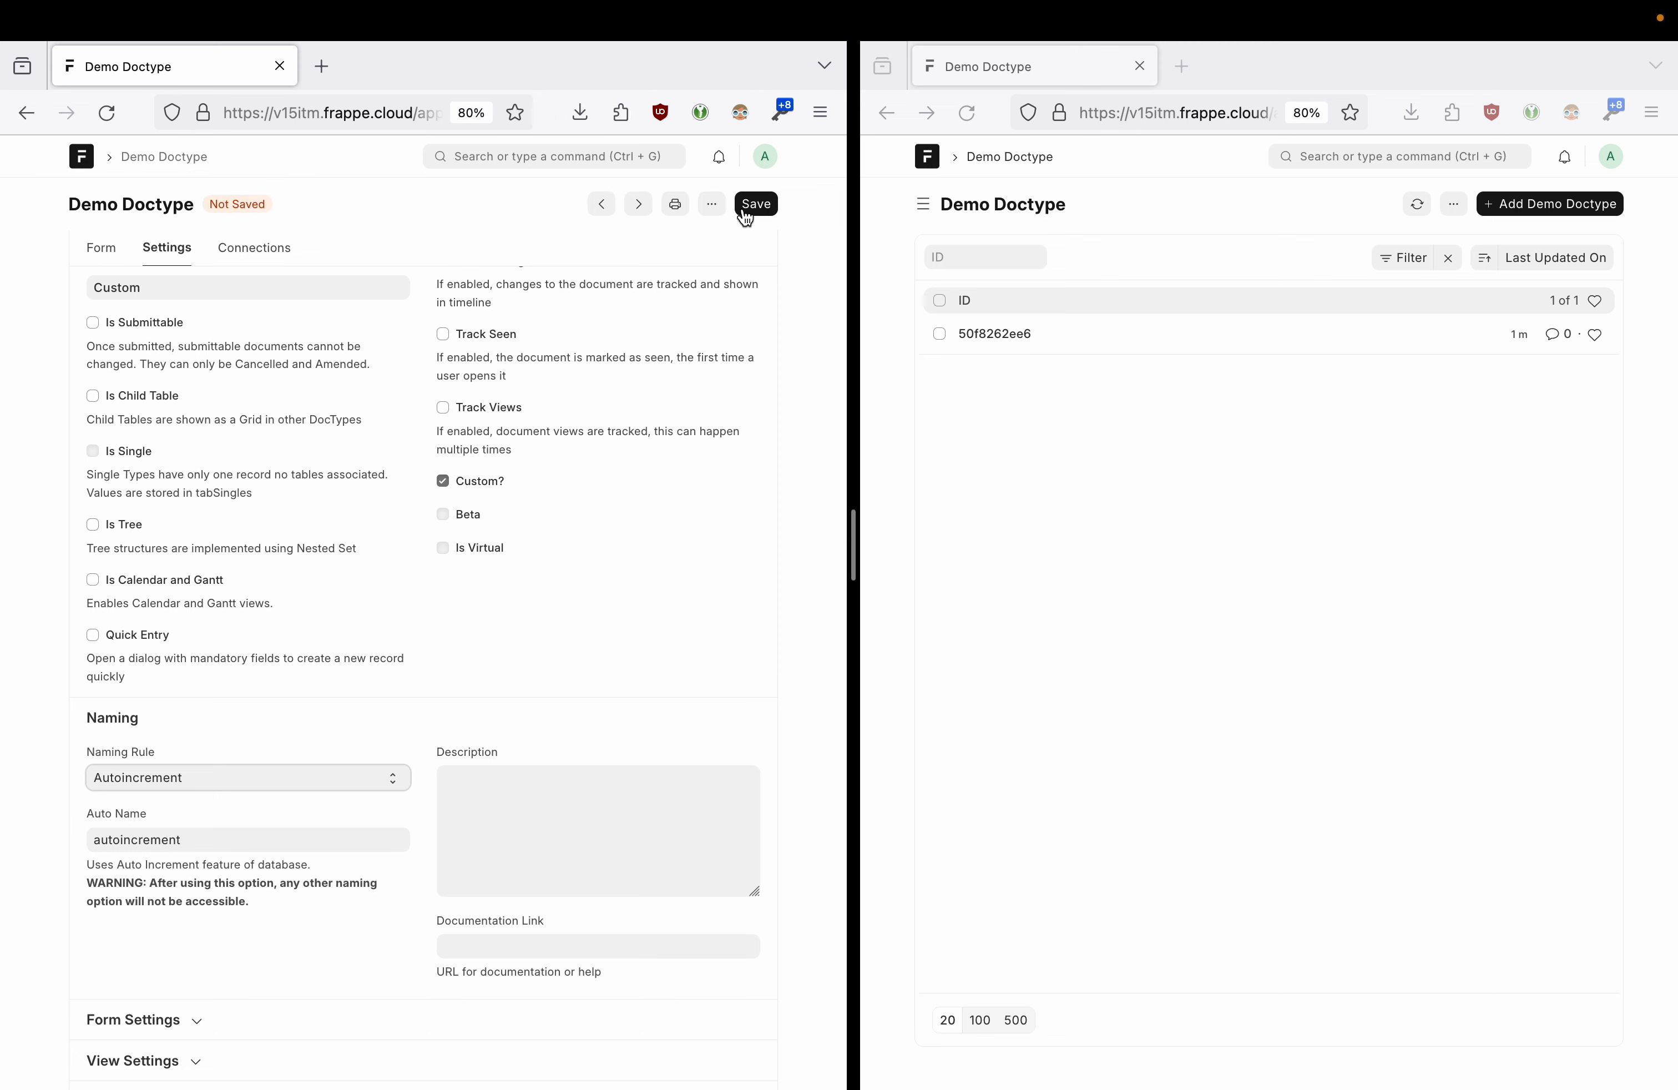
click(774, 208)
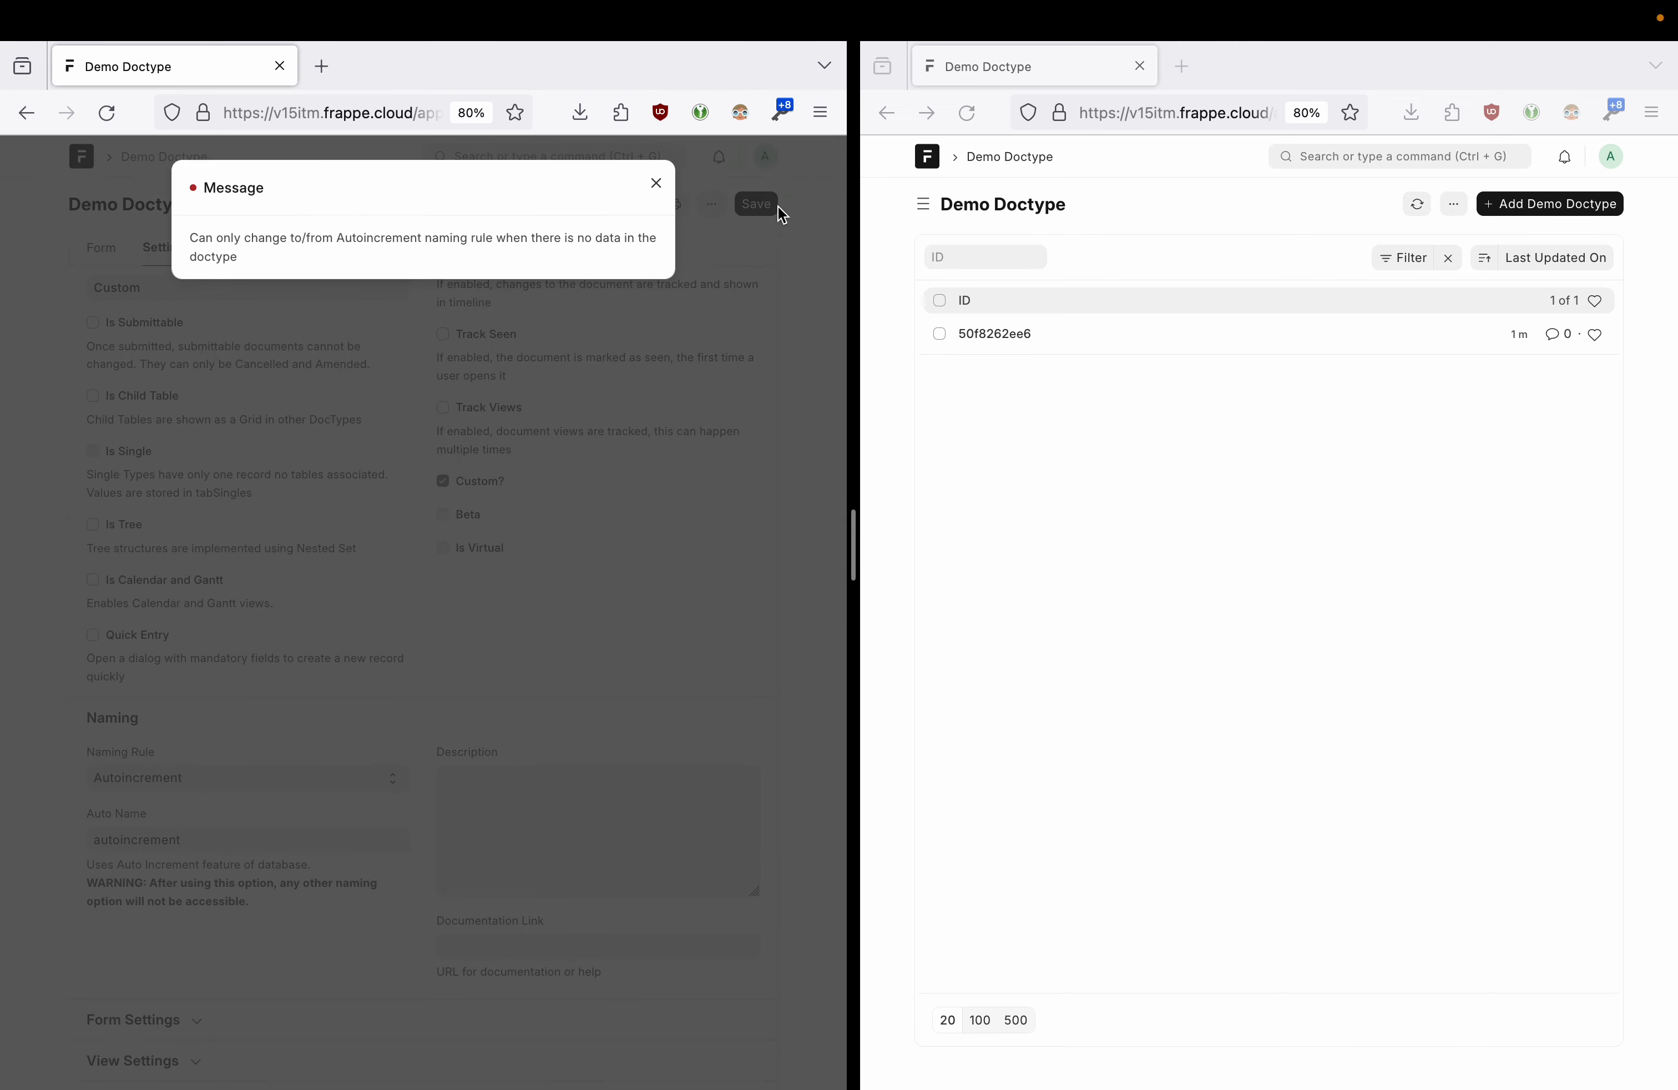
drag(456, 236, 534, 255)
click(531, 257)
click(656, 183)
- Save the Naming Rule as Set by user and open record 50f8262ee6
click(201, 778)
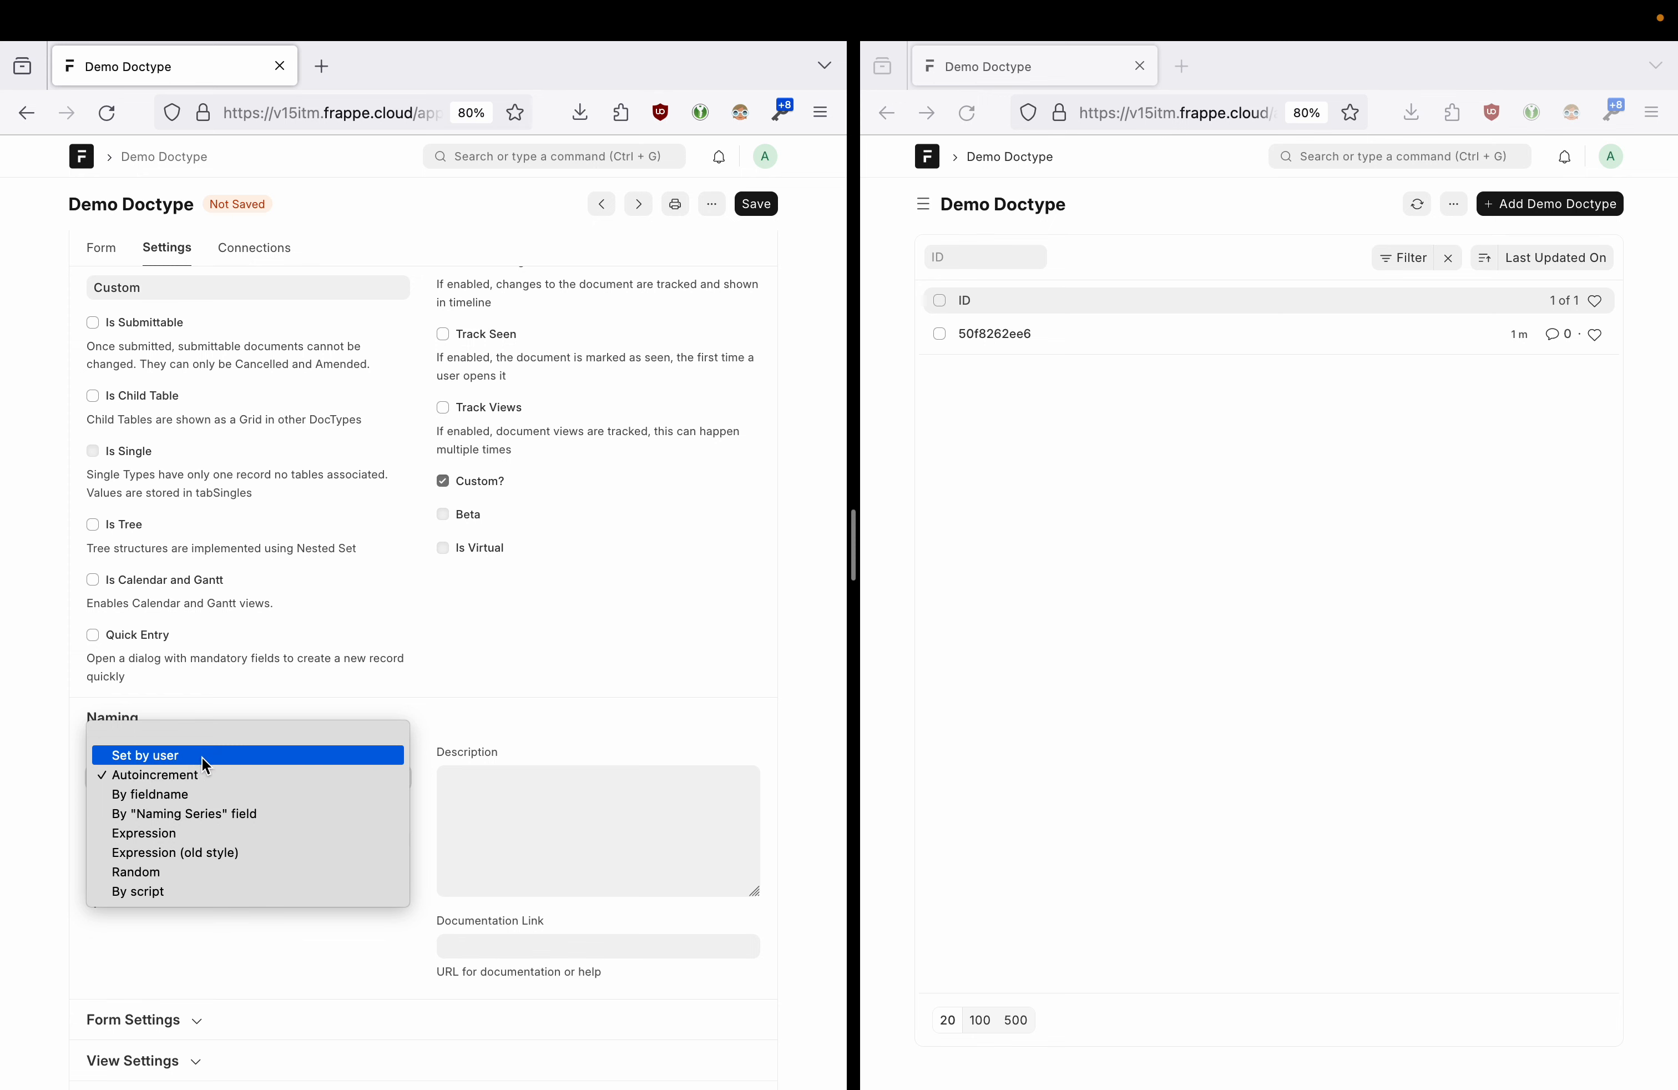
click(201, 757)
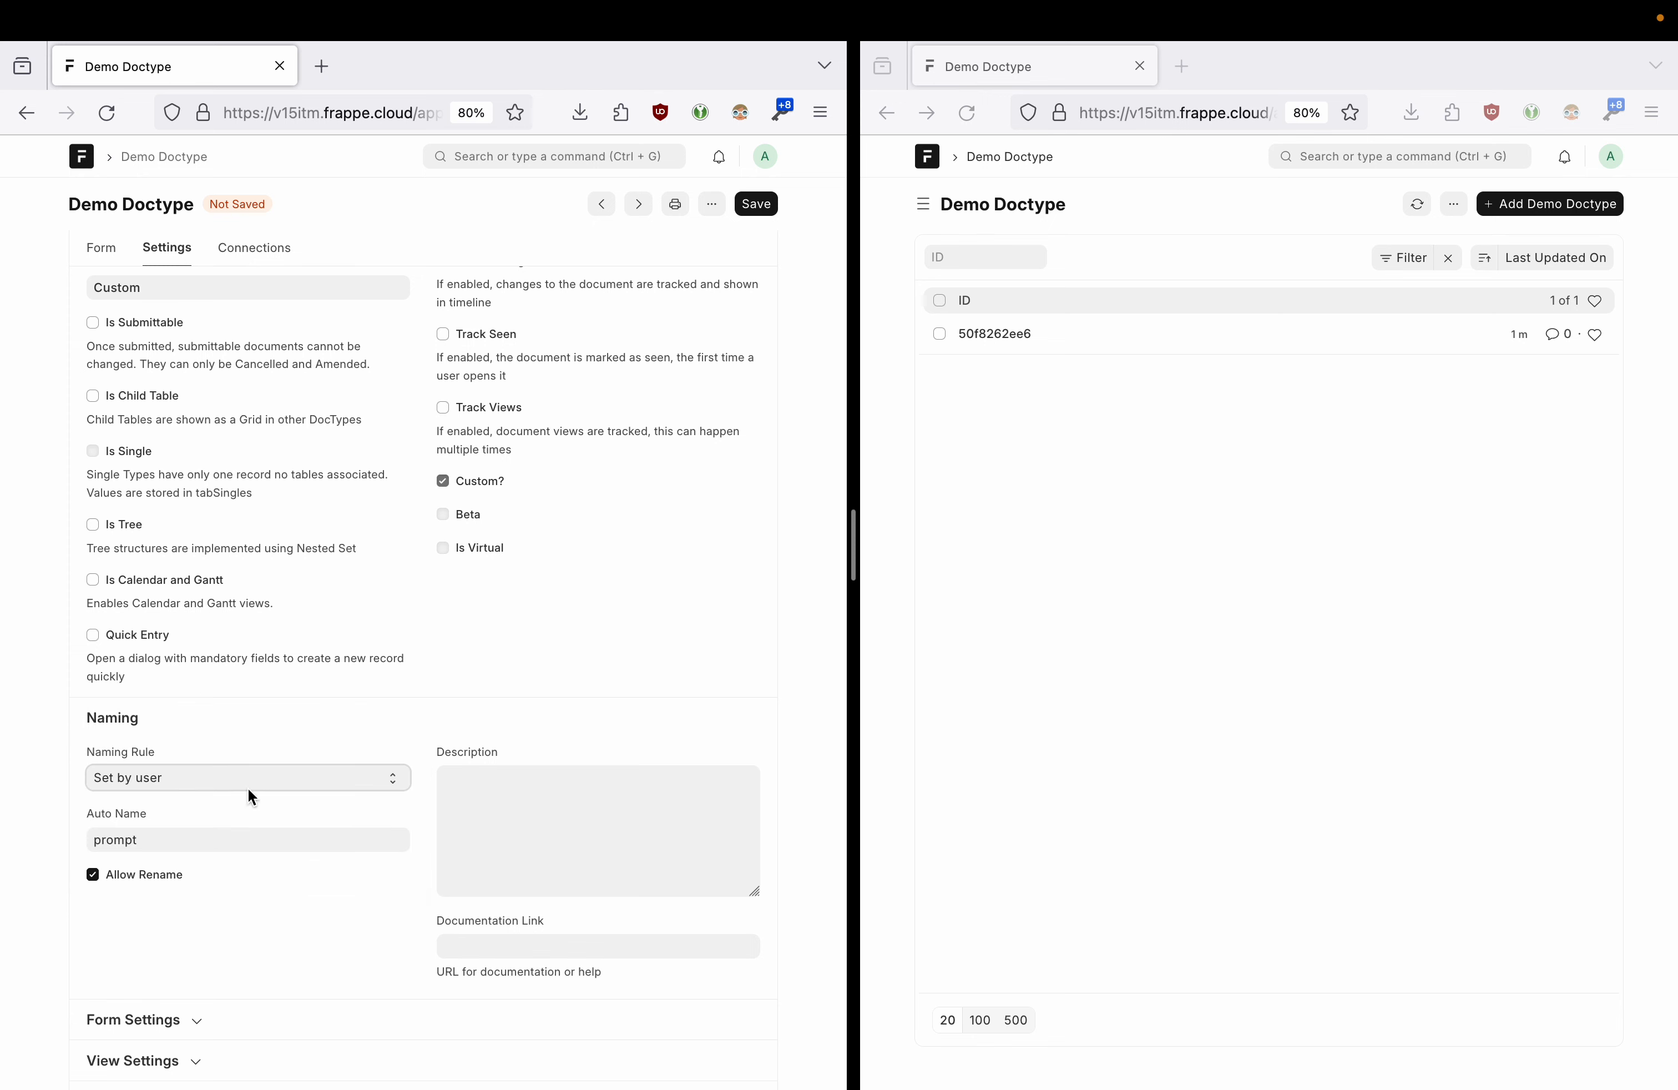
click(85, 839)
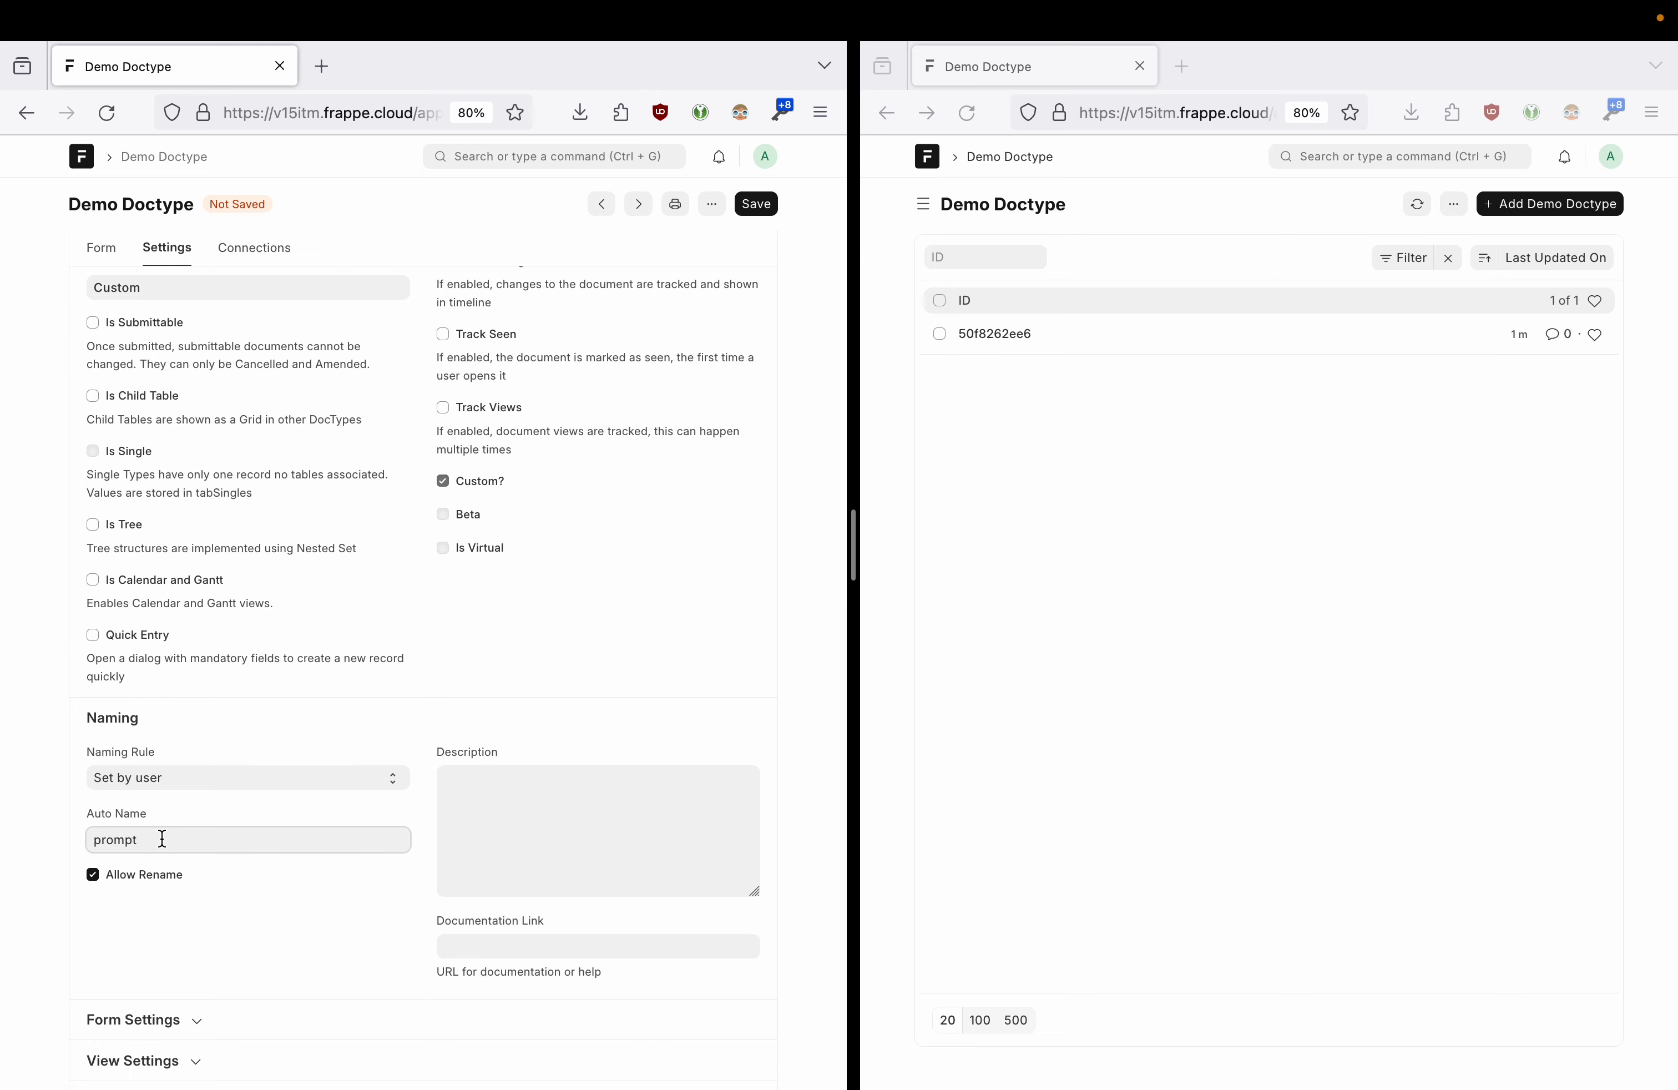
click(756, 204)
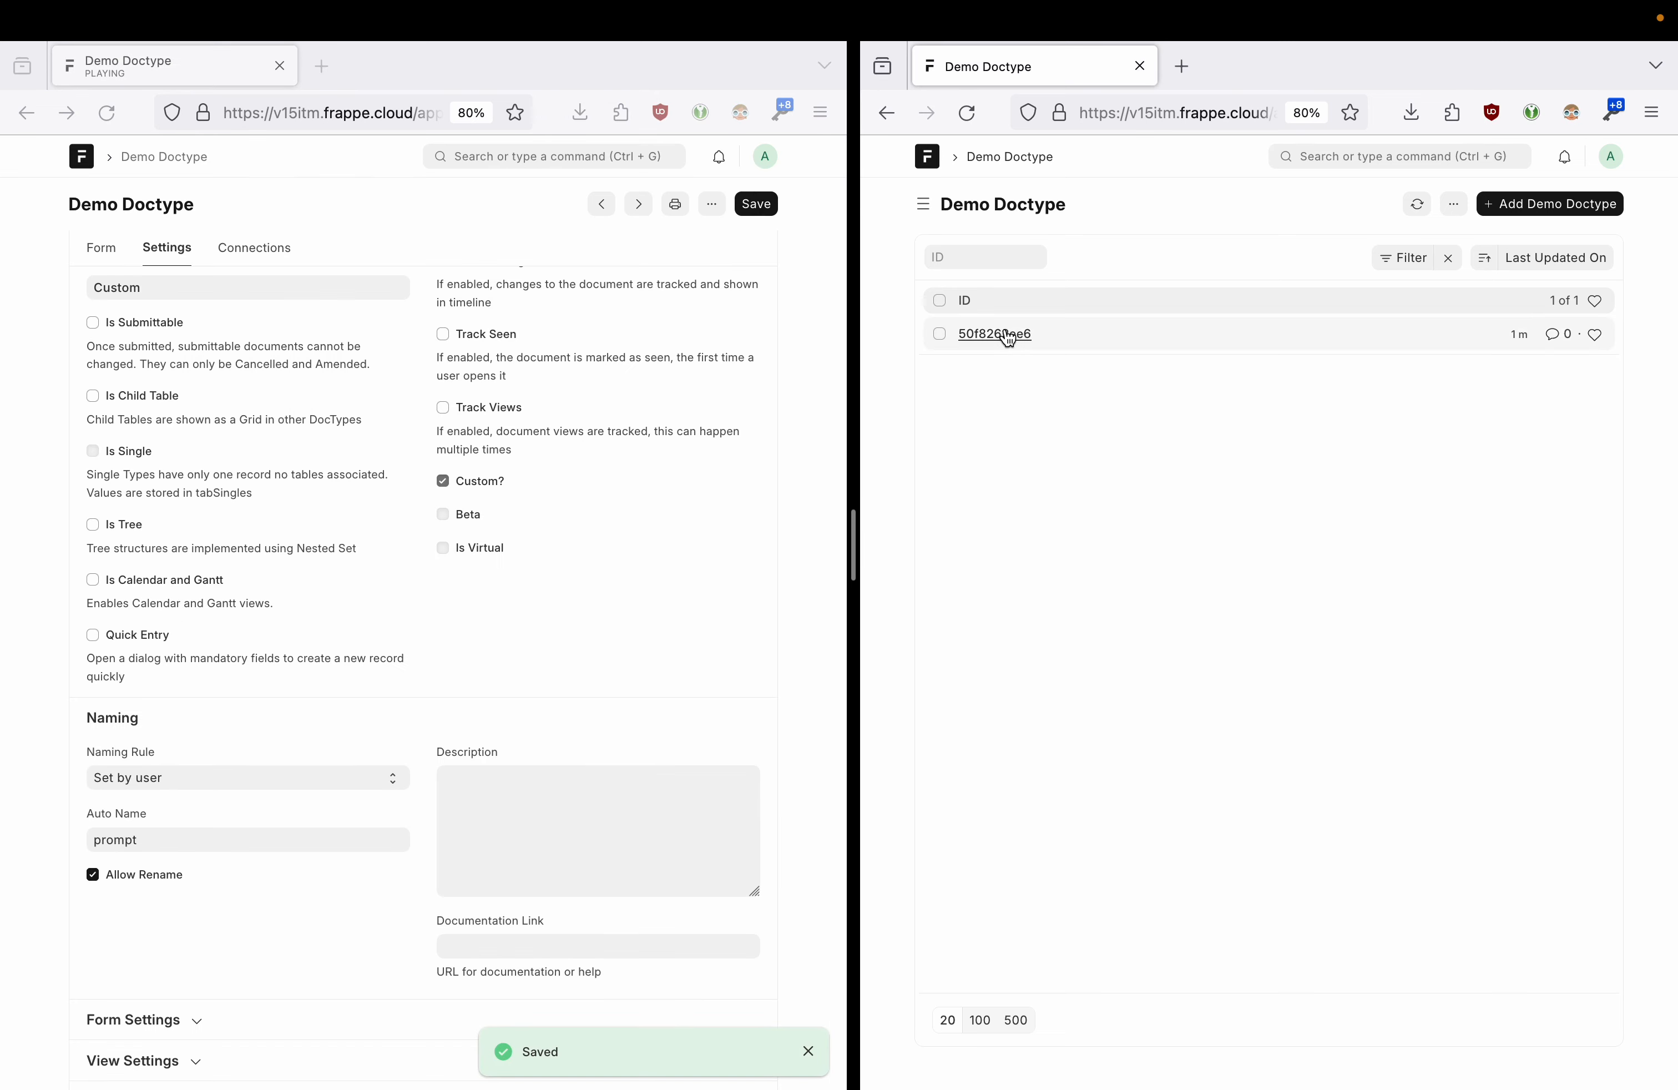
click(991, 333)
click(1559, 205)
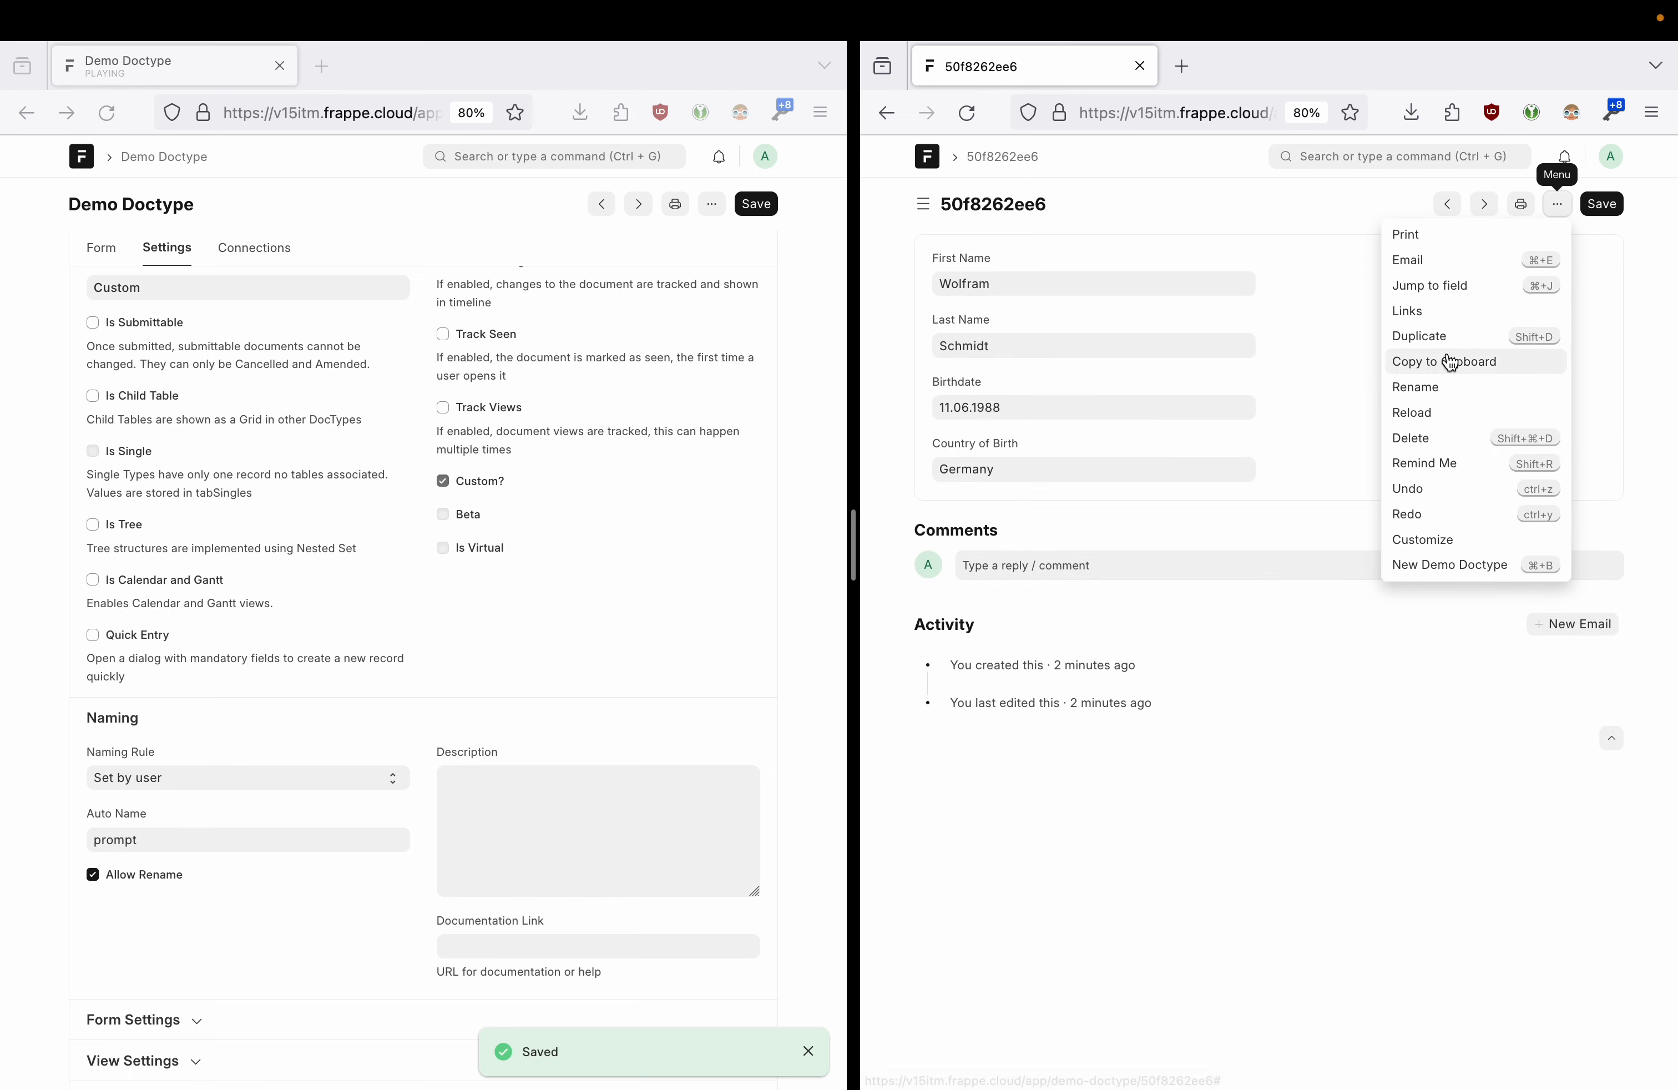
- Duplicate record 50f8262ee6 with a new first name and try saving it
click(1436, 338)
click(1024, 278)
double_click(1024, 277)
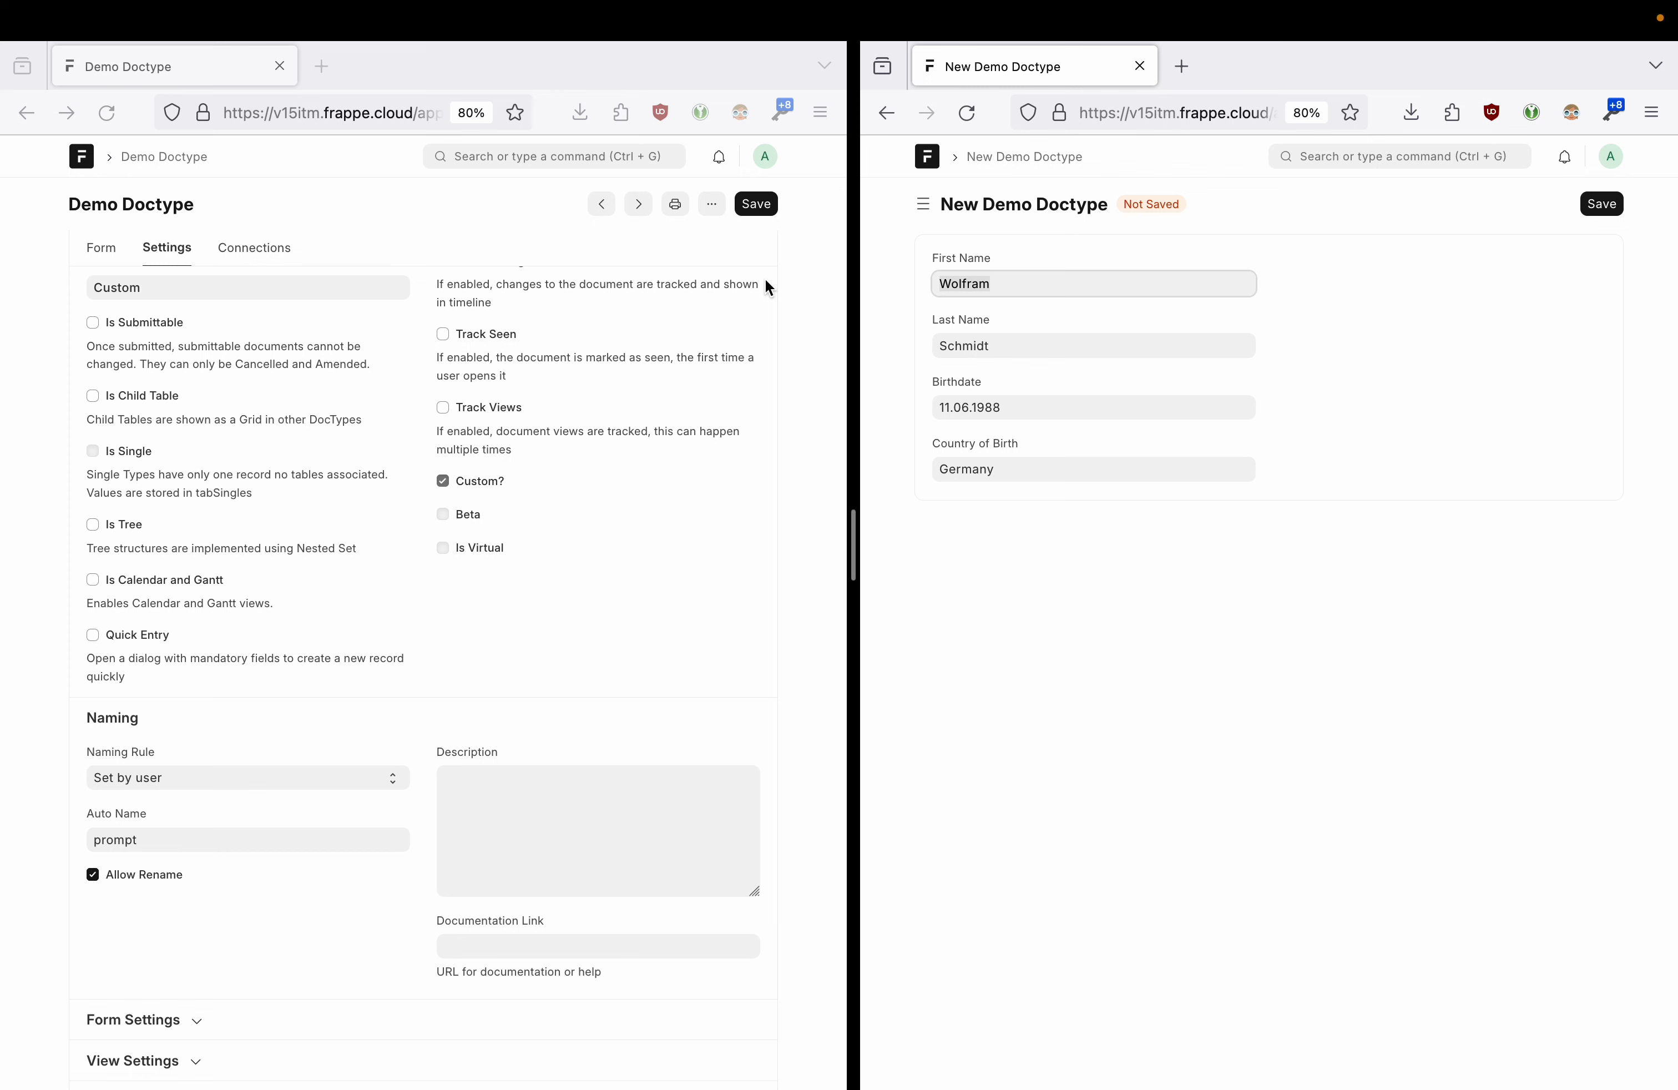
text(Jerry)
click(1023, 409)
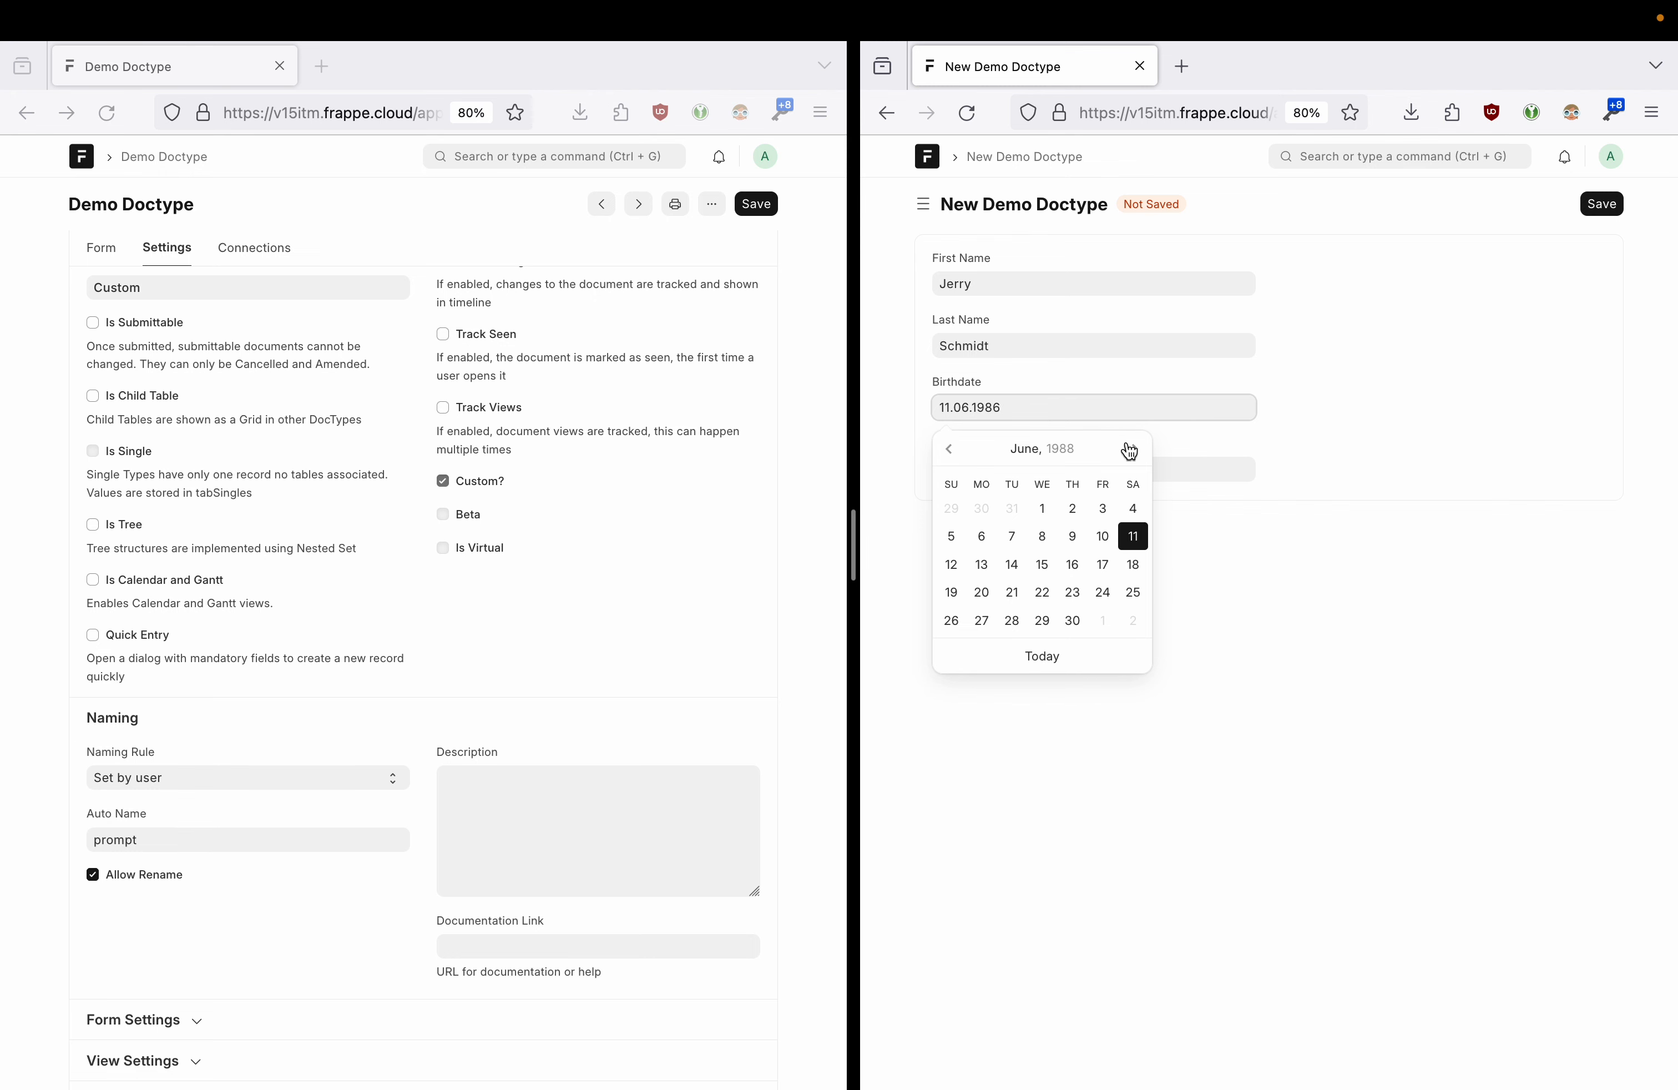
click(1294, 582)
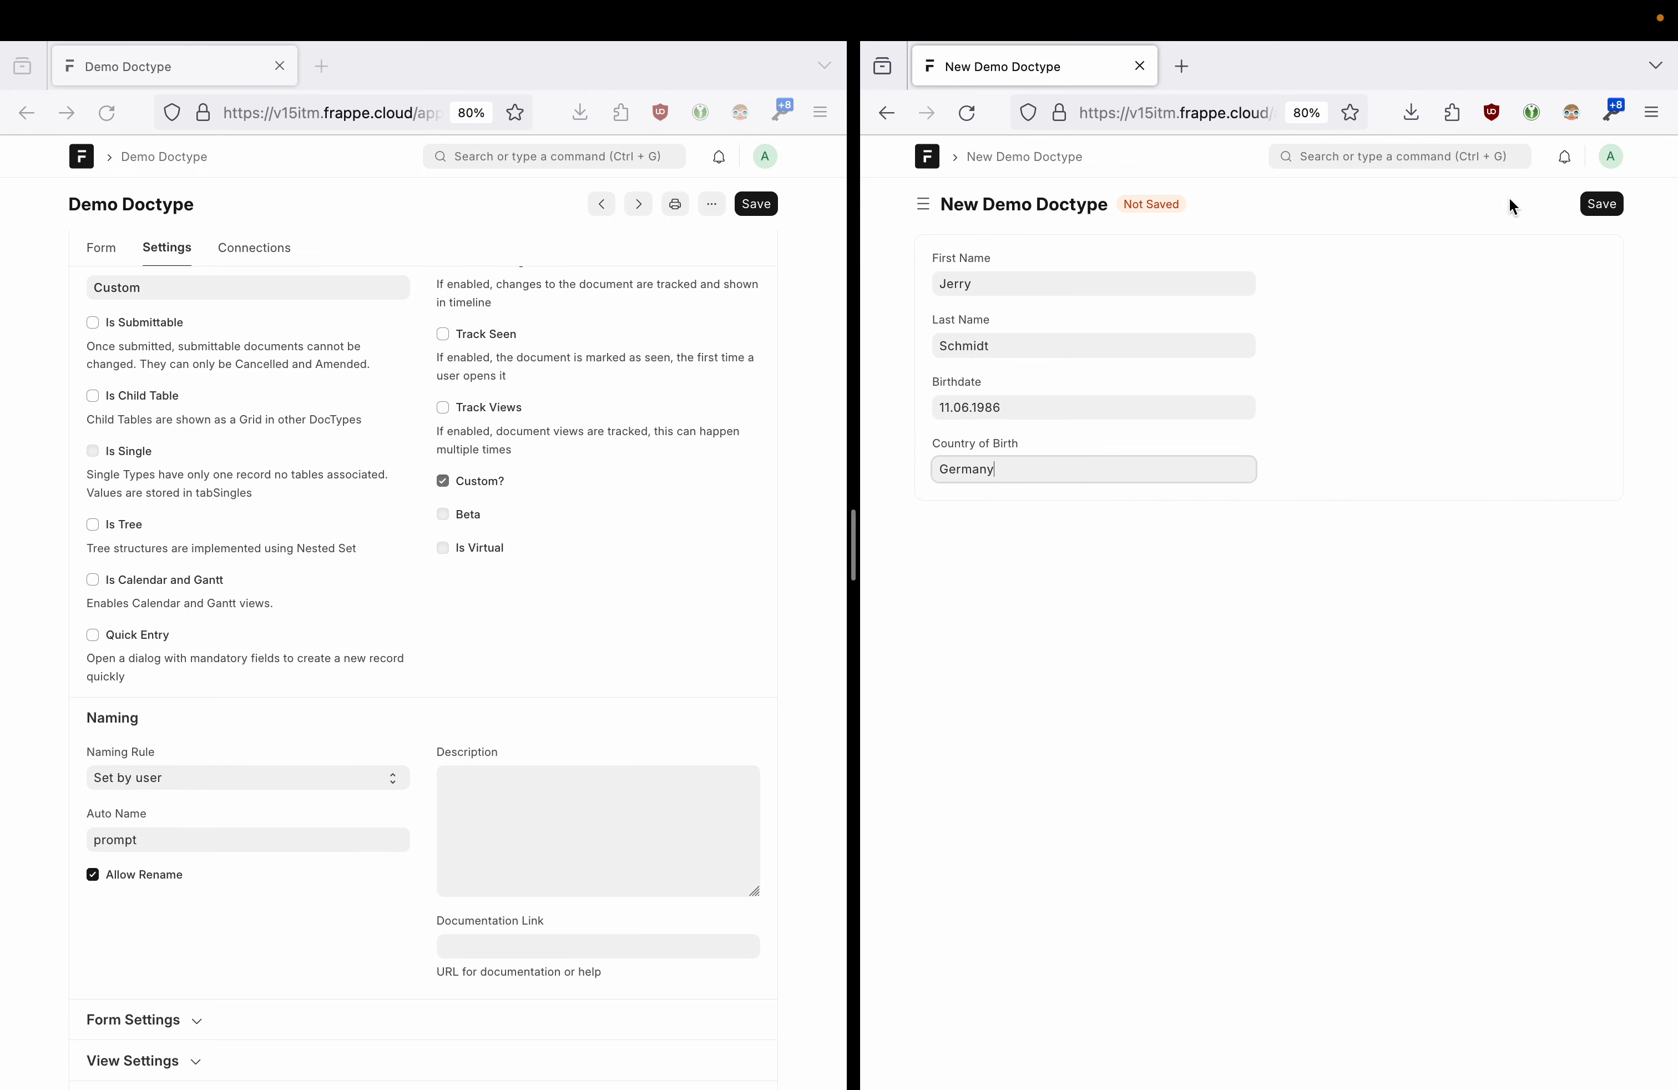
click(1602, 204)
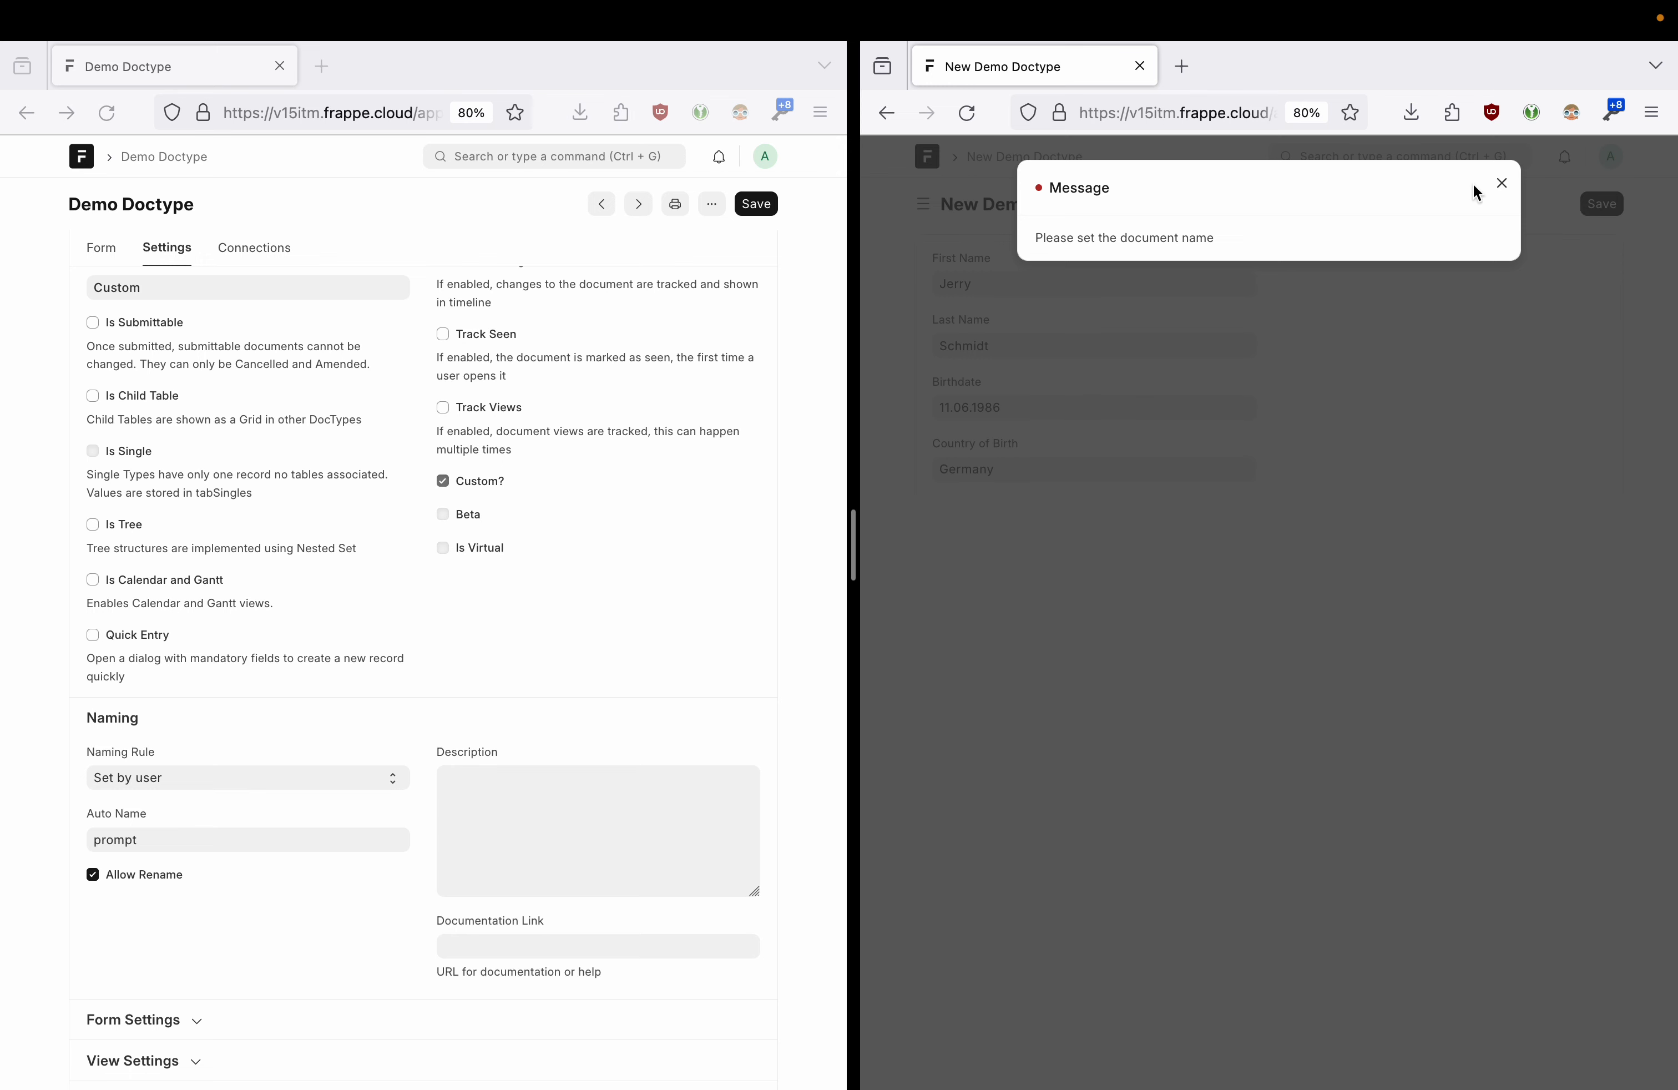
- Dismiss the missing-name error and reload to a fresh form with a Name field
click(1501, 185)
key(super+r)
click(1410, 658)
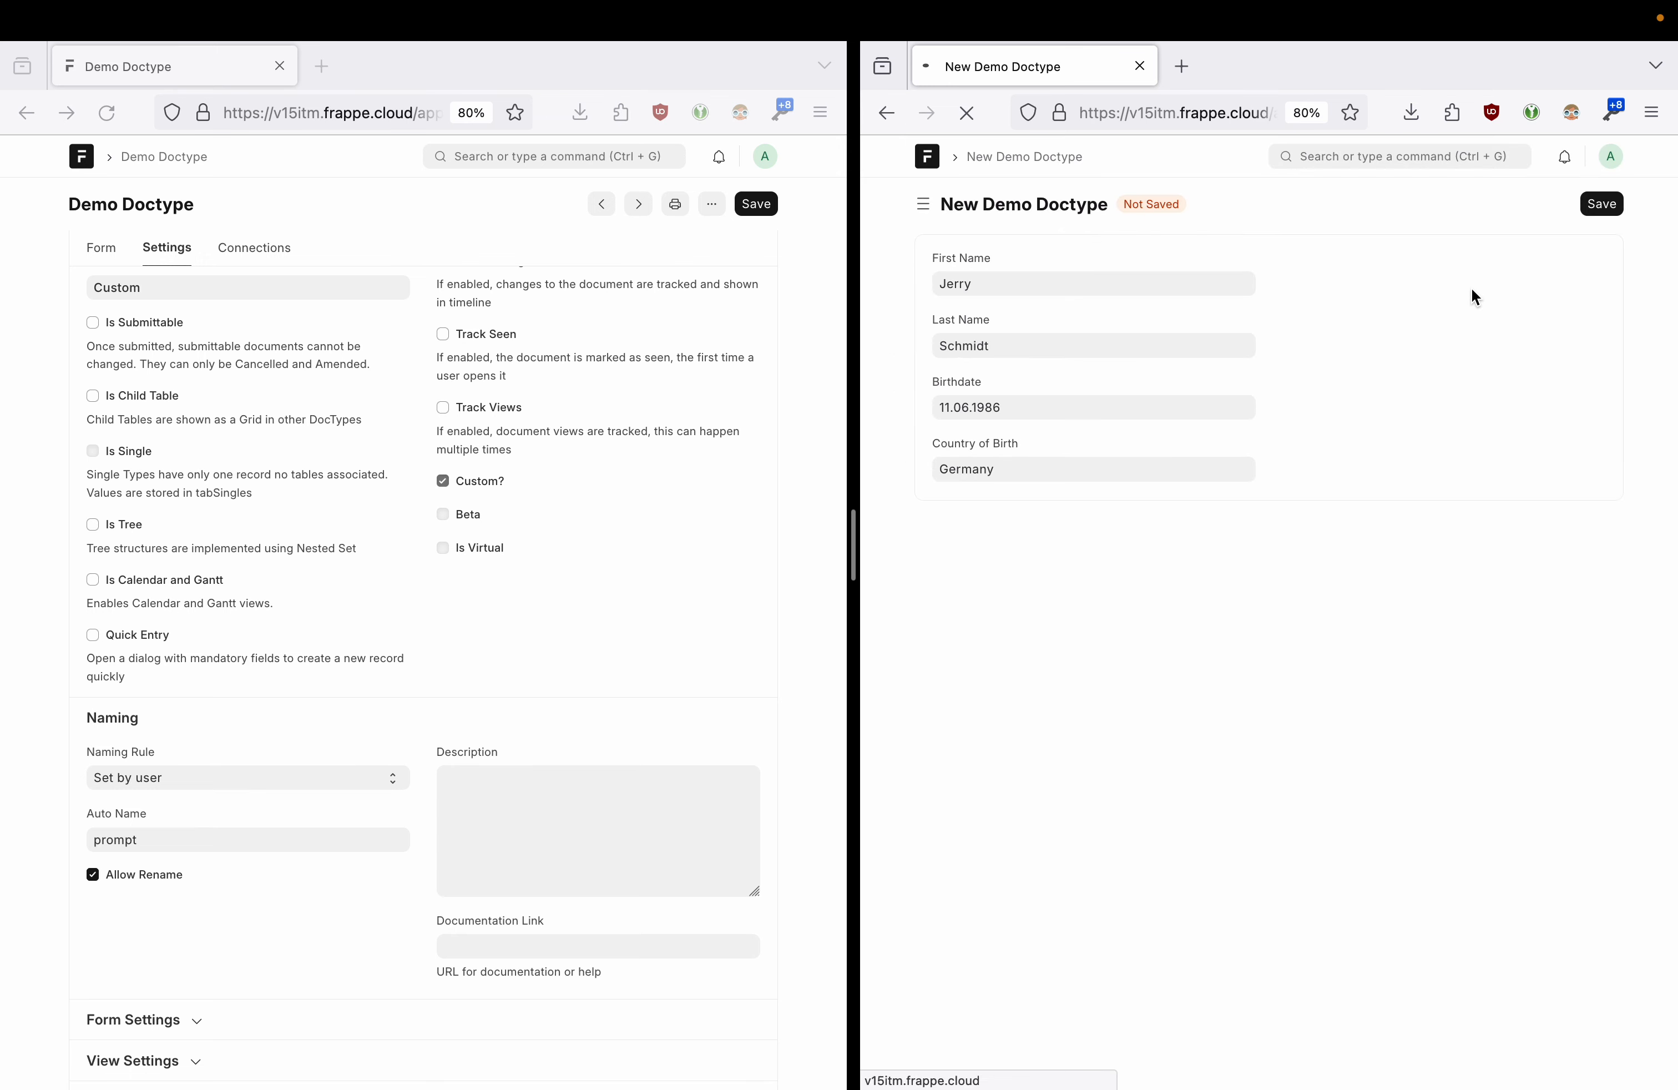
click(965, 273)
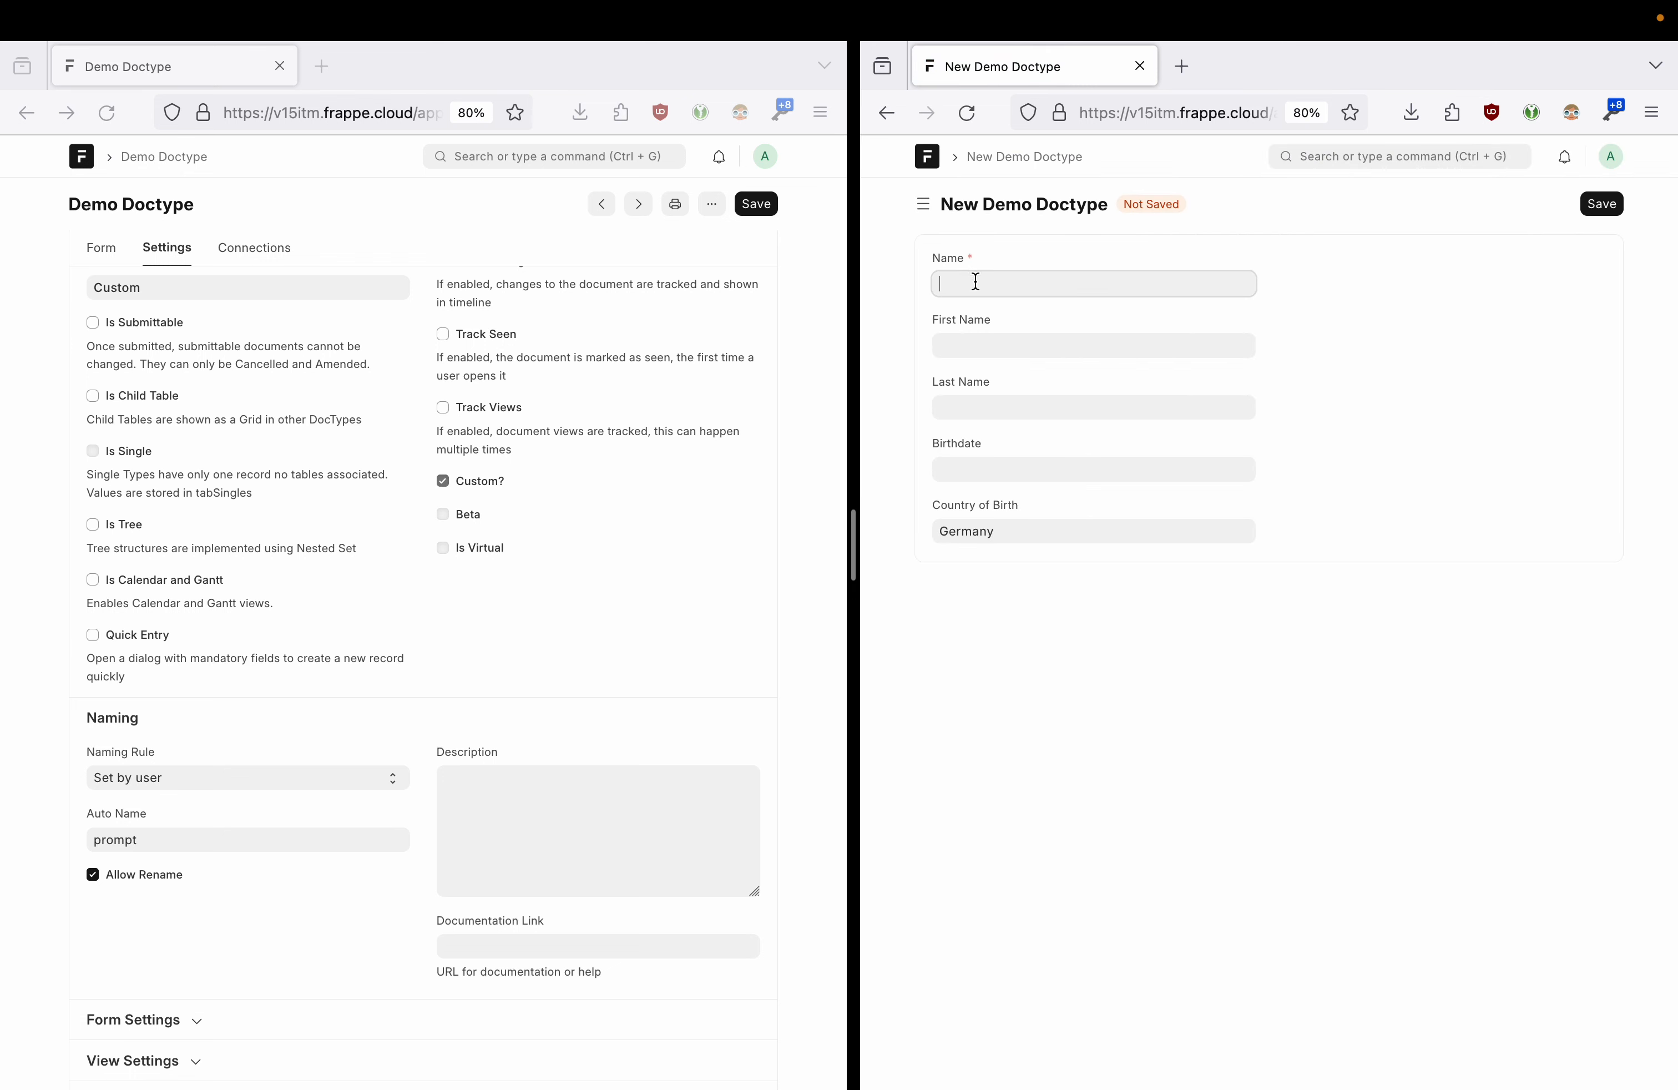
- Fill in the first name, last name and Birthdate 05.05.1986 on the new record
key(Tab)
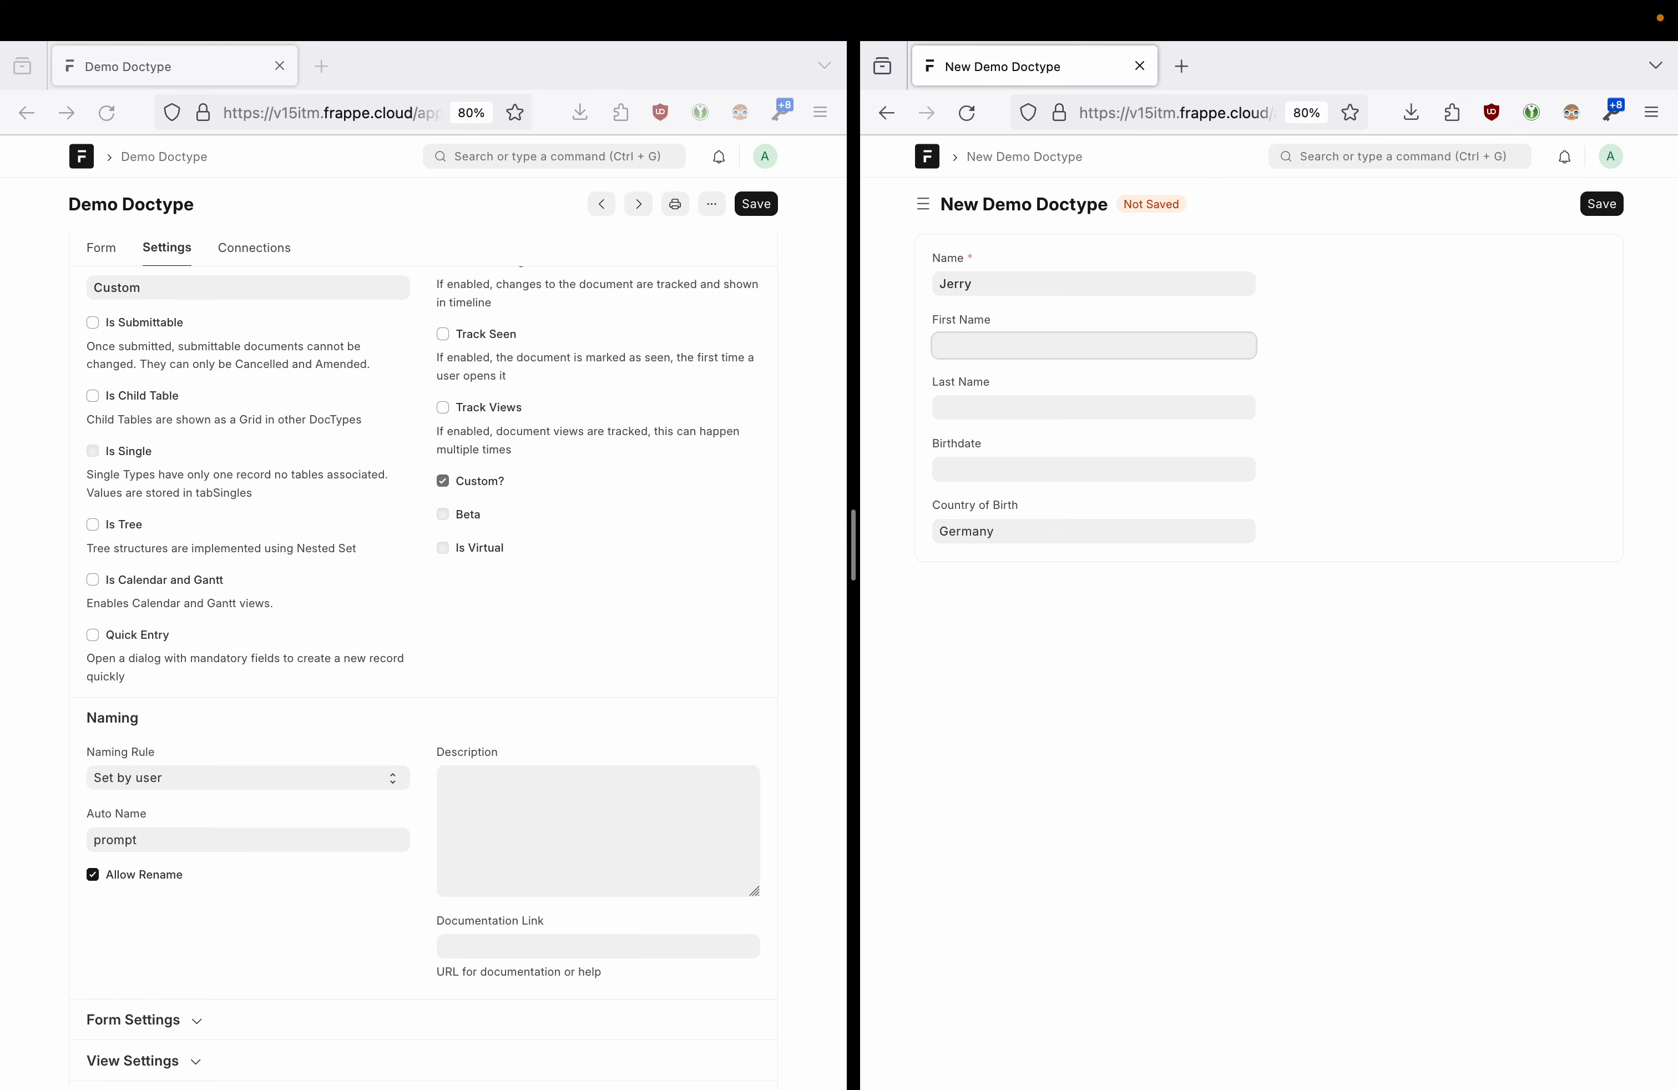
key(Tab)
key(Tab)
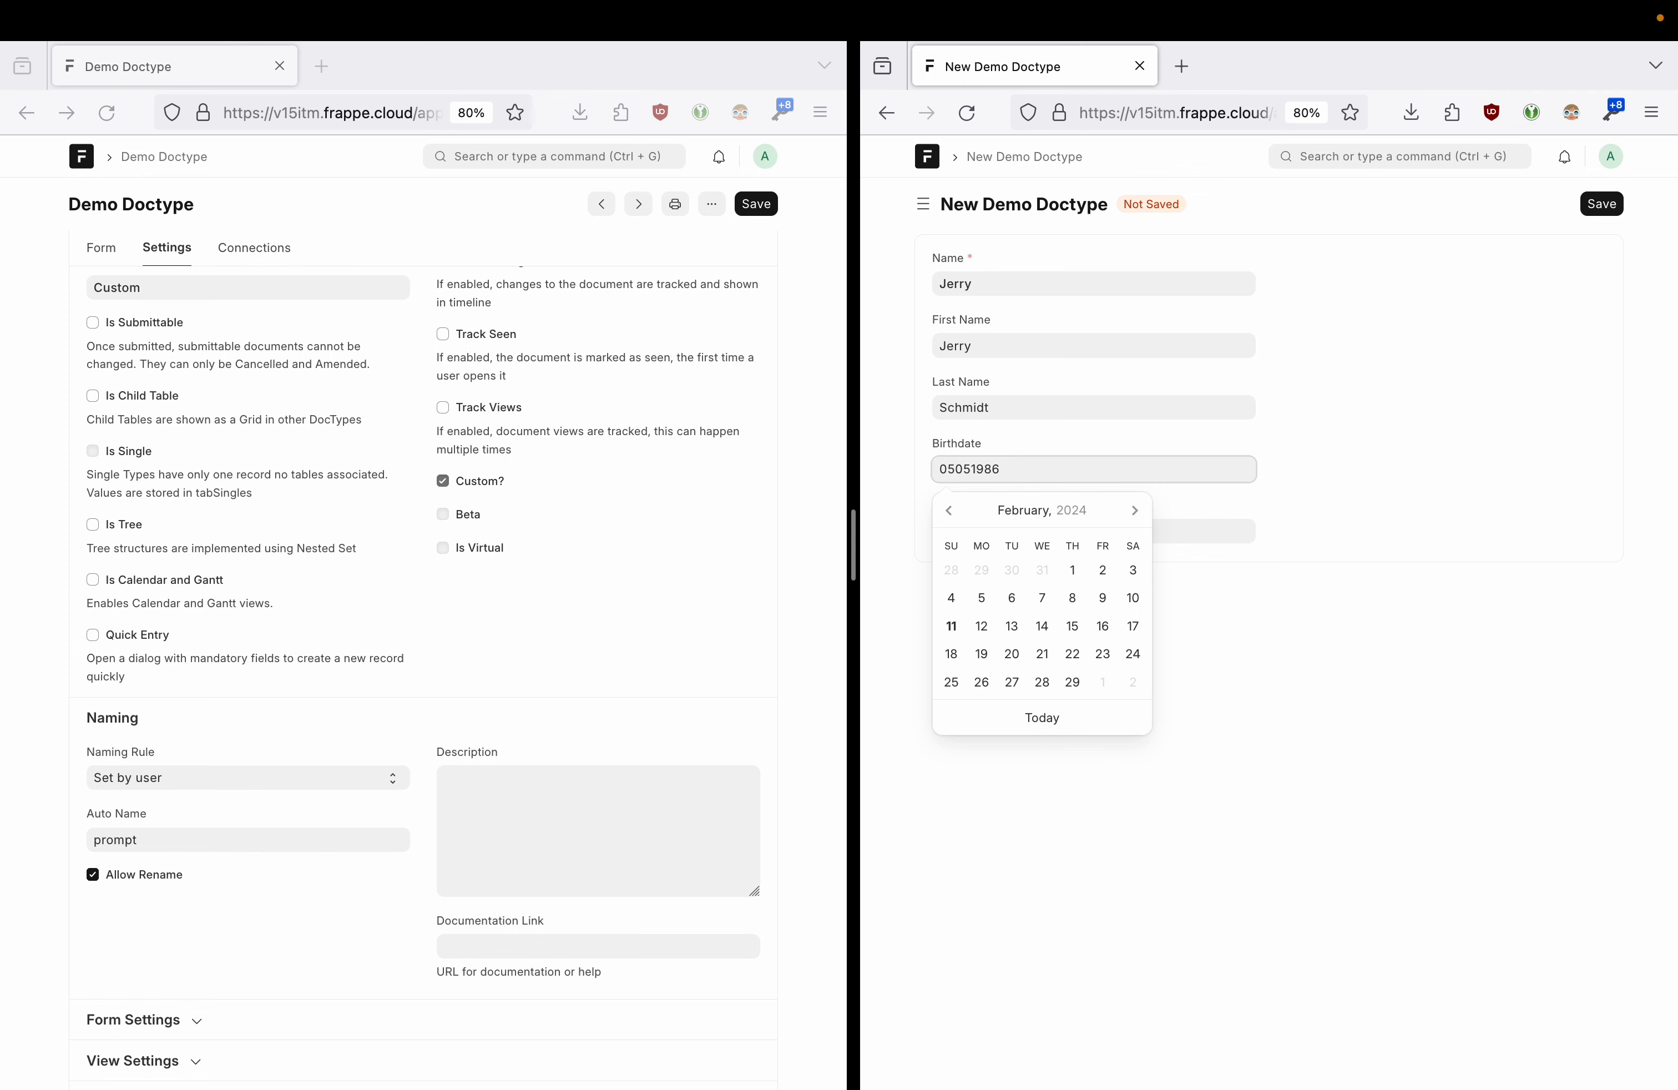
click(1422, 397)
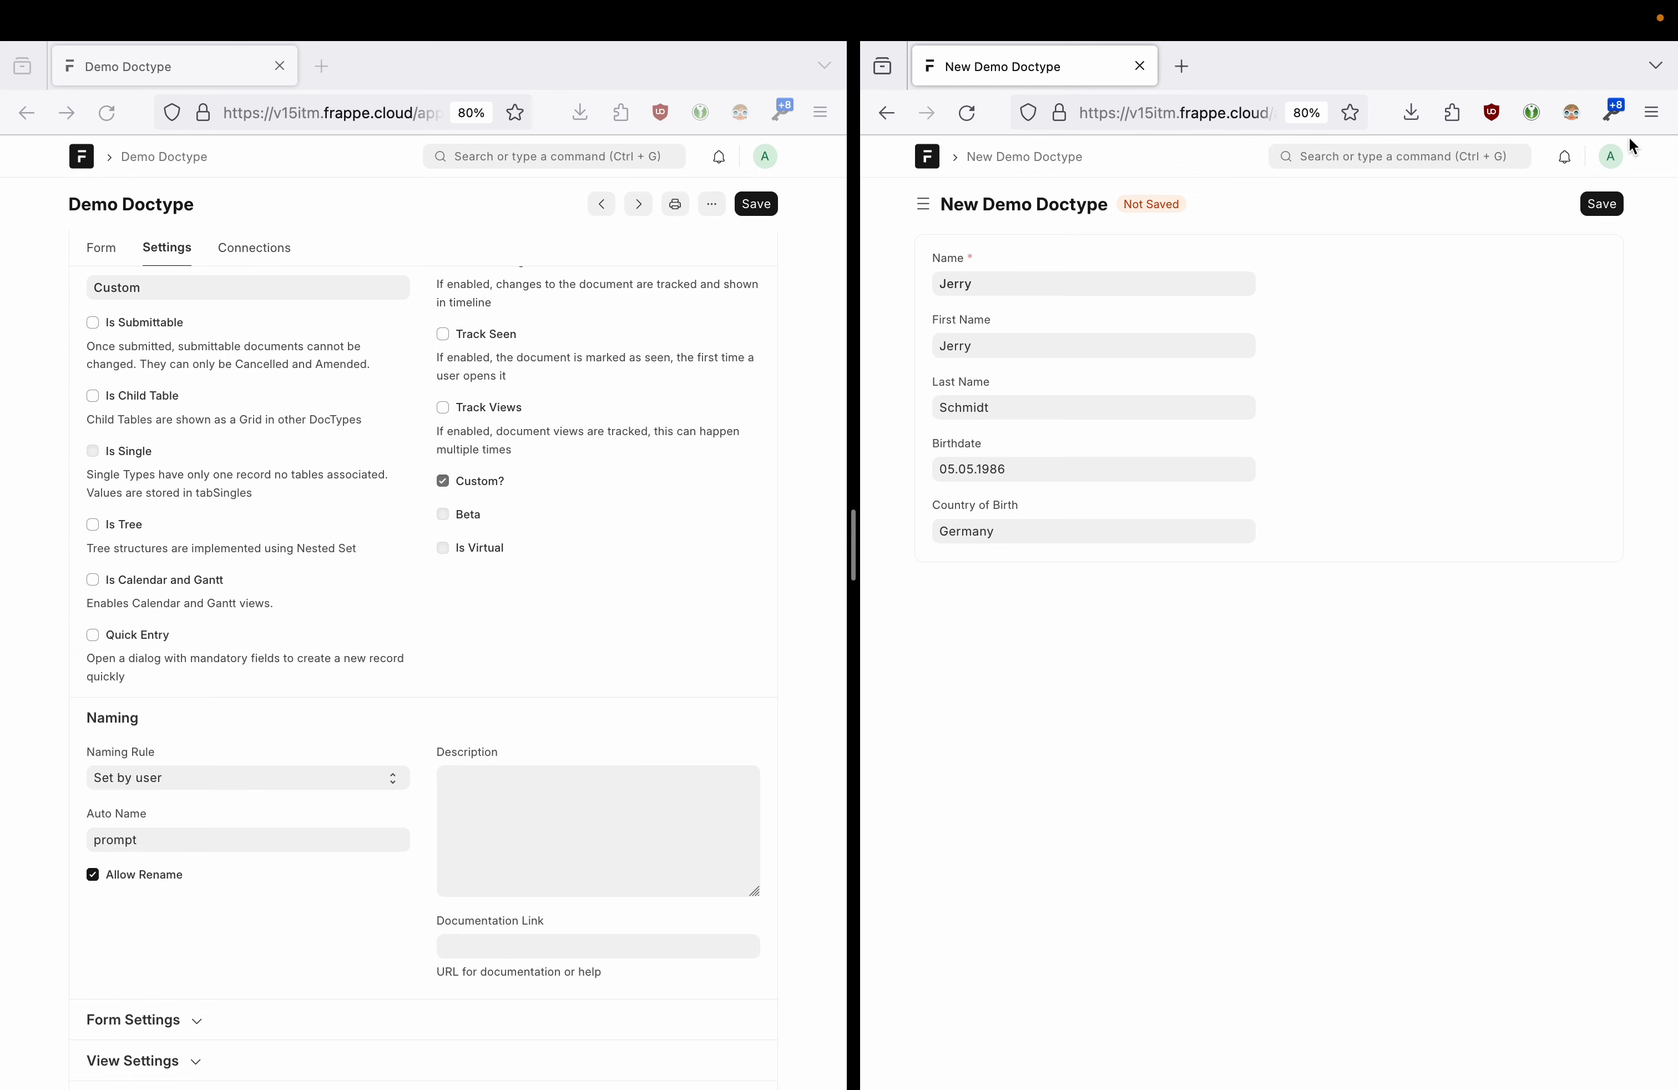
- Save the second record and return to the Demo Doctype list showing 2 records
click(1612, 156)
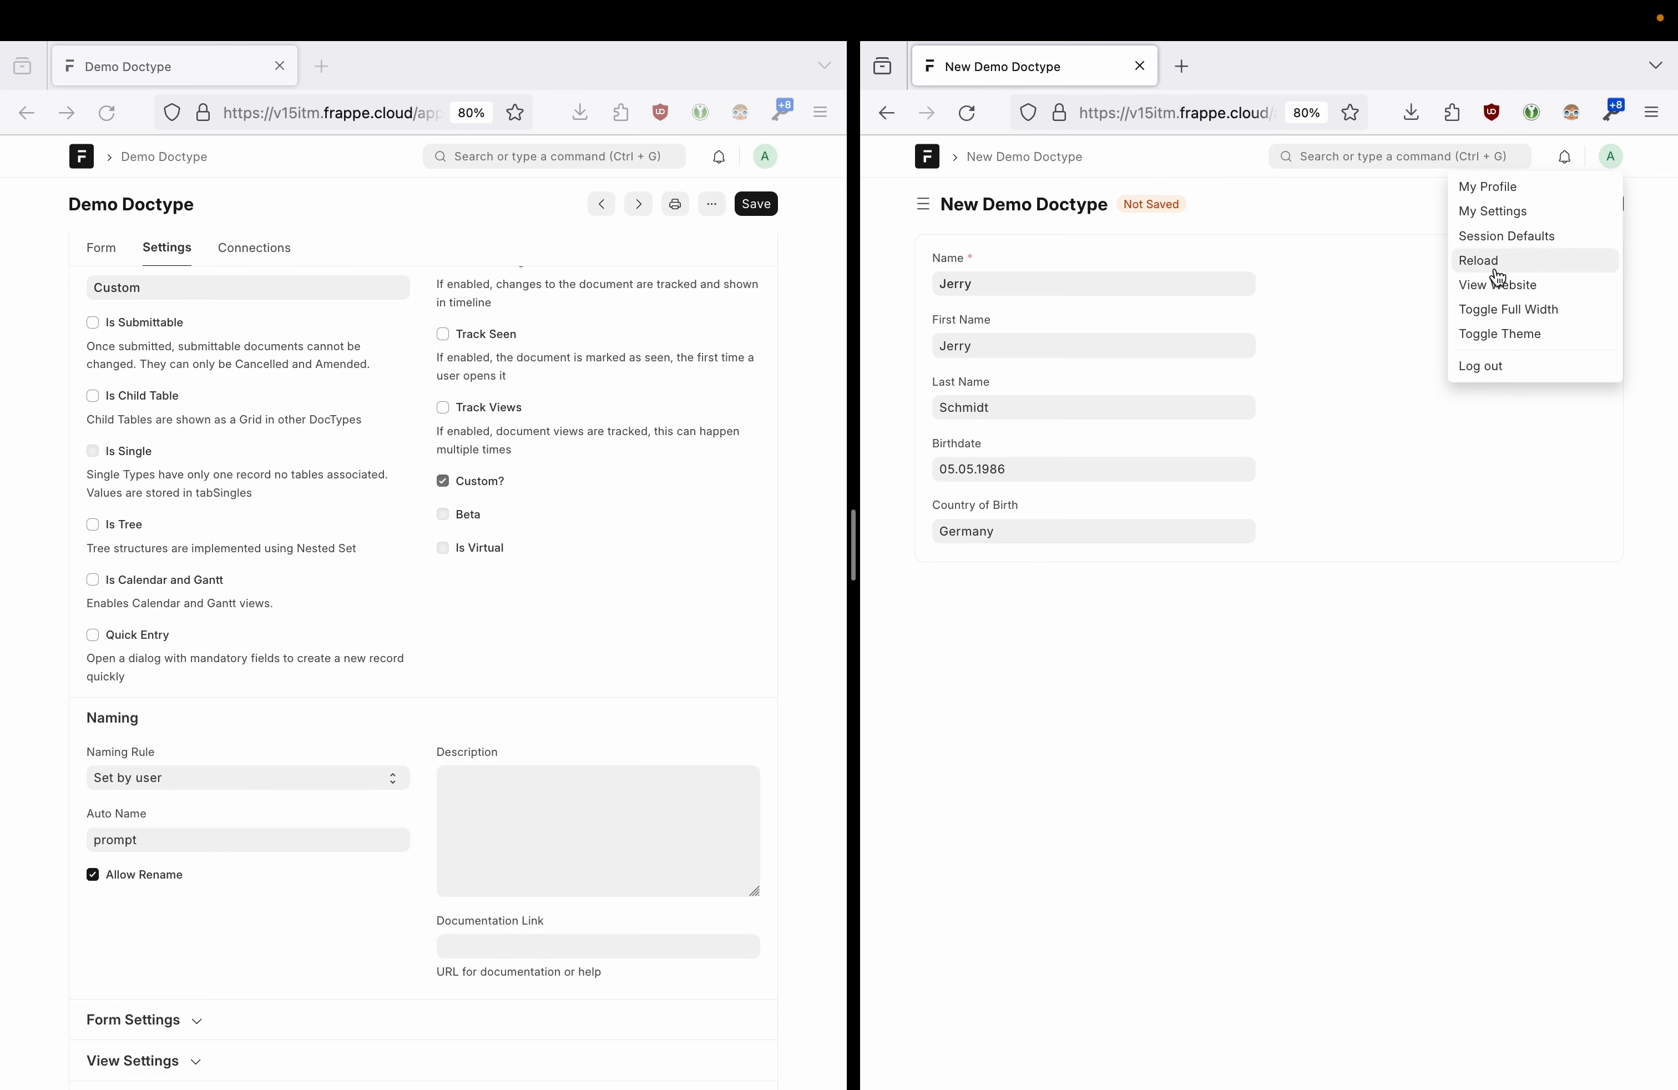
click(1366, 321)
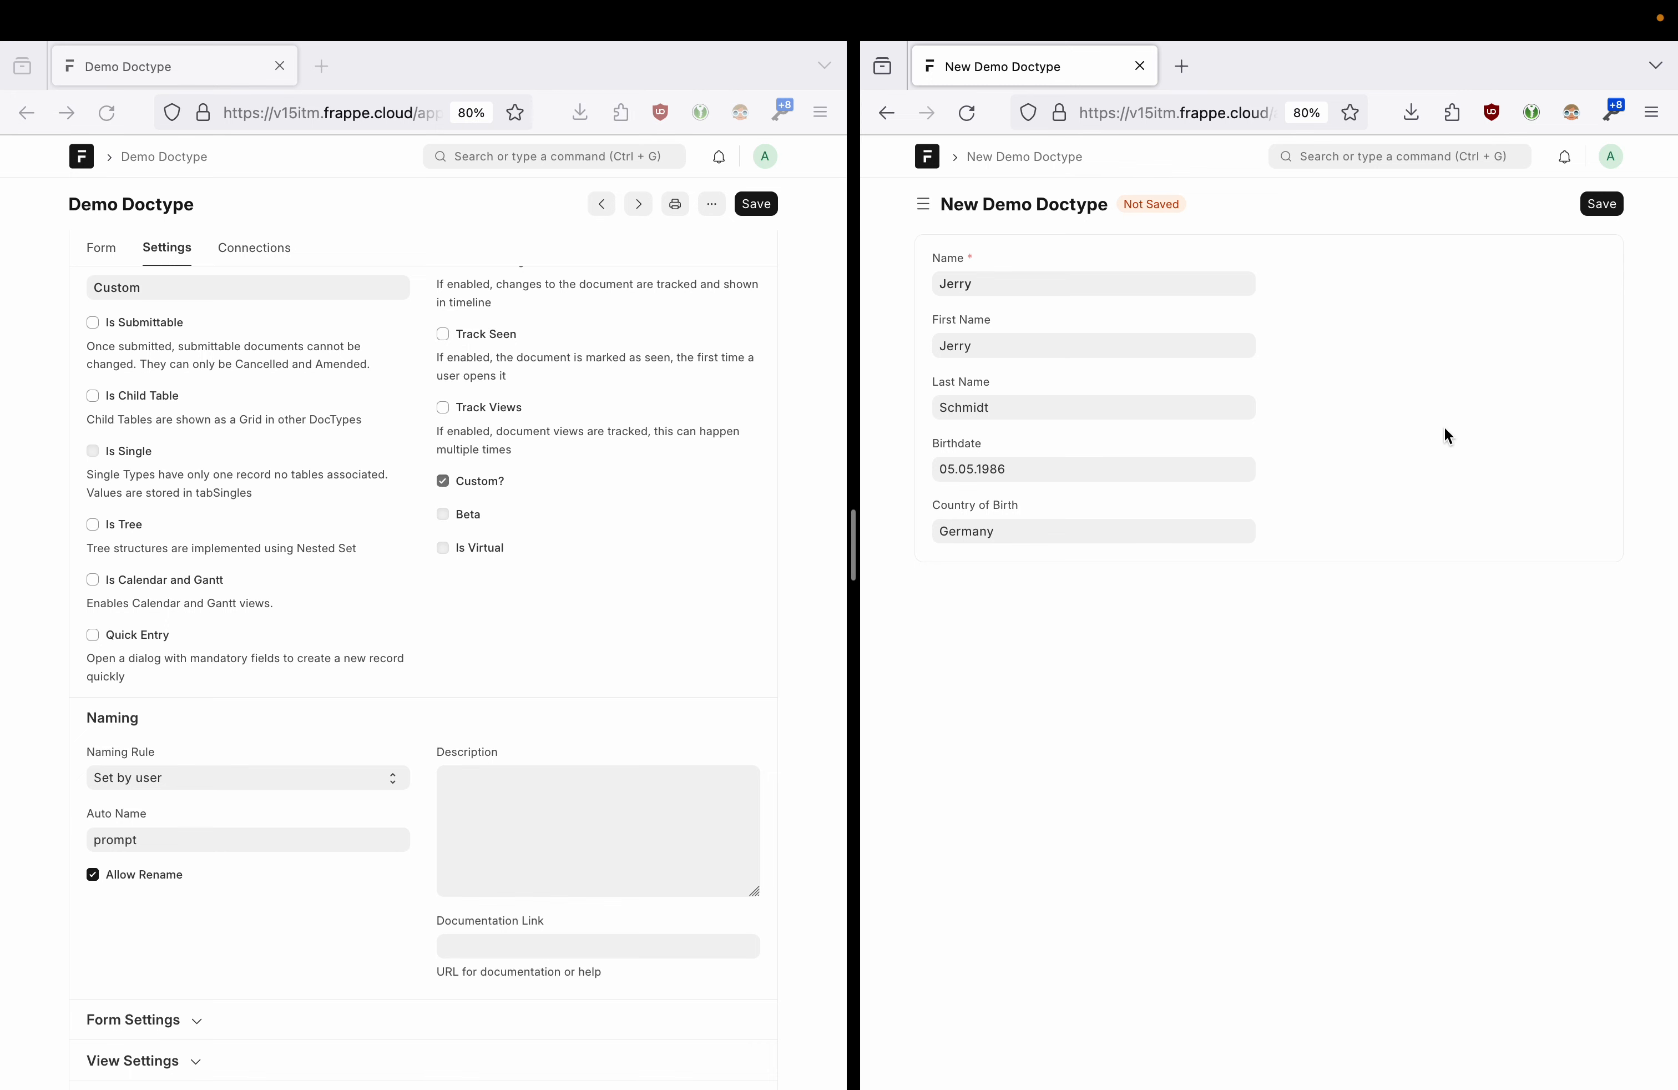
click(1602, 205)
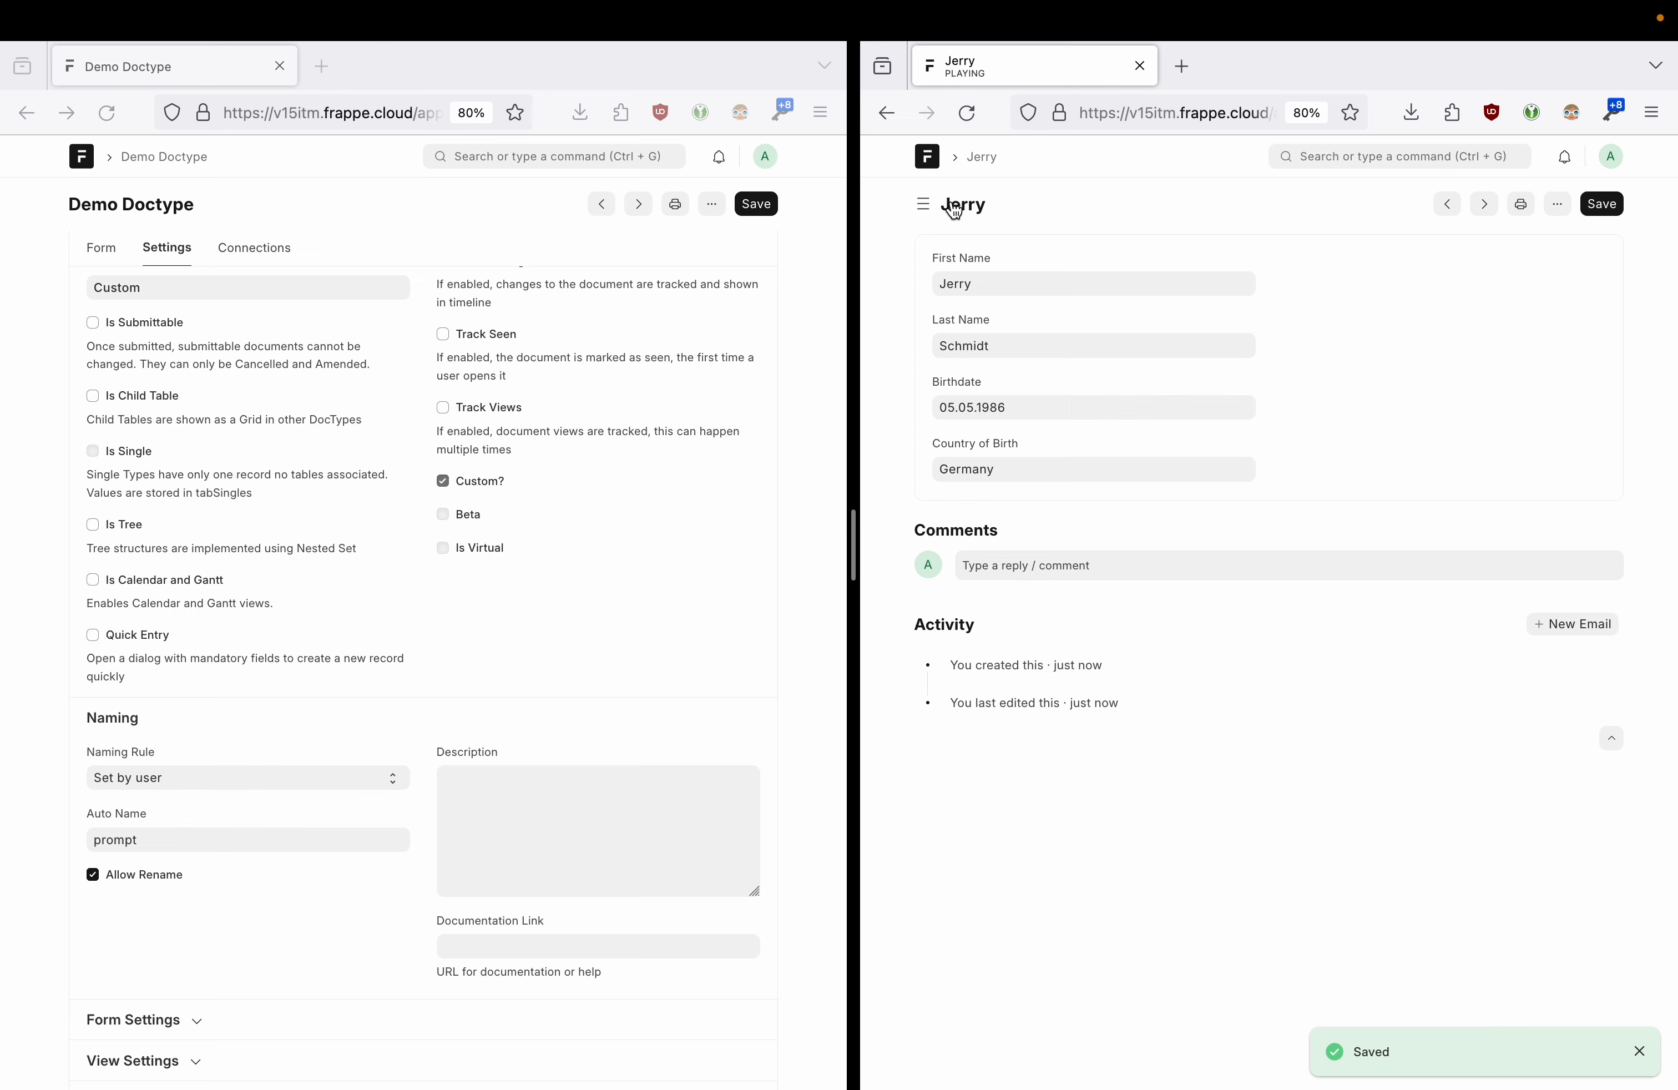
drag(852, 527, 460, 532)
click(636, 159)
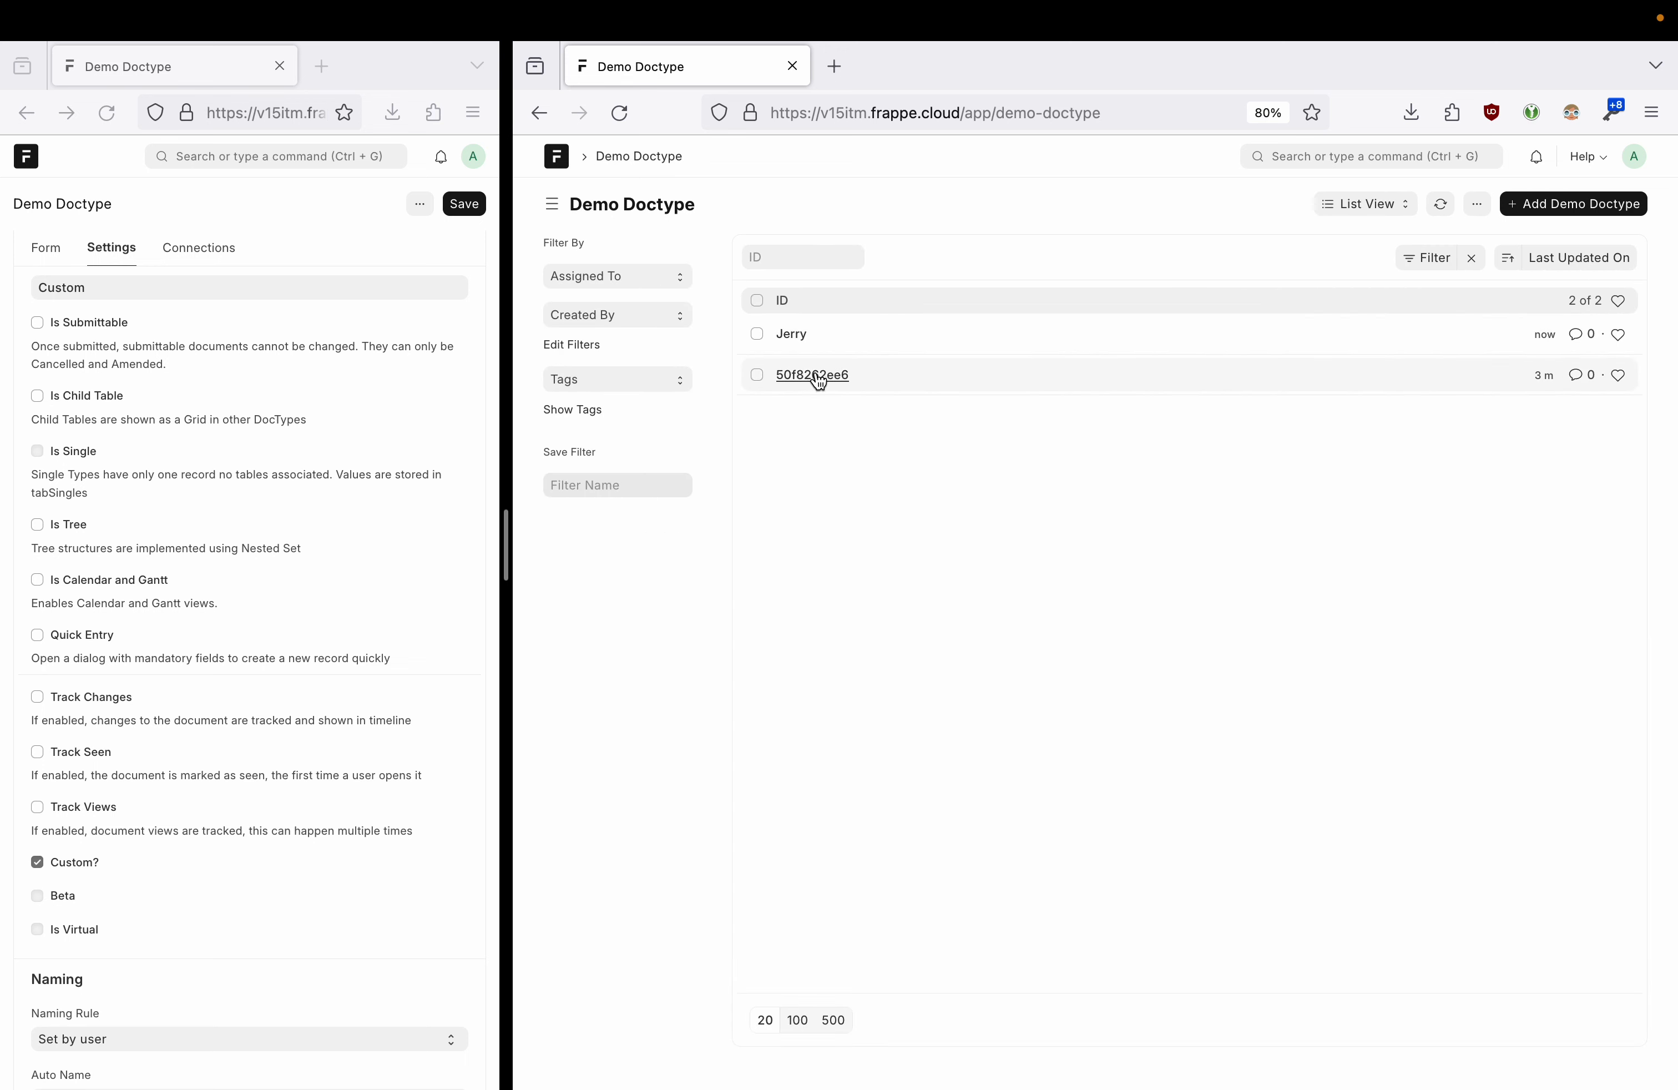
- Rename record 50f8262ee6 to the person's first name and return to the Demo Doctype list
click(816, 376)
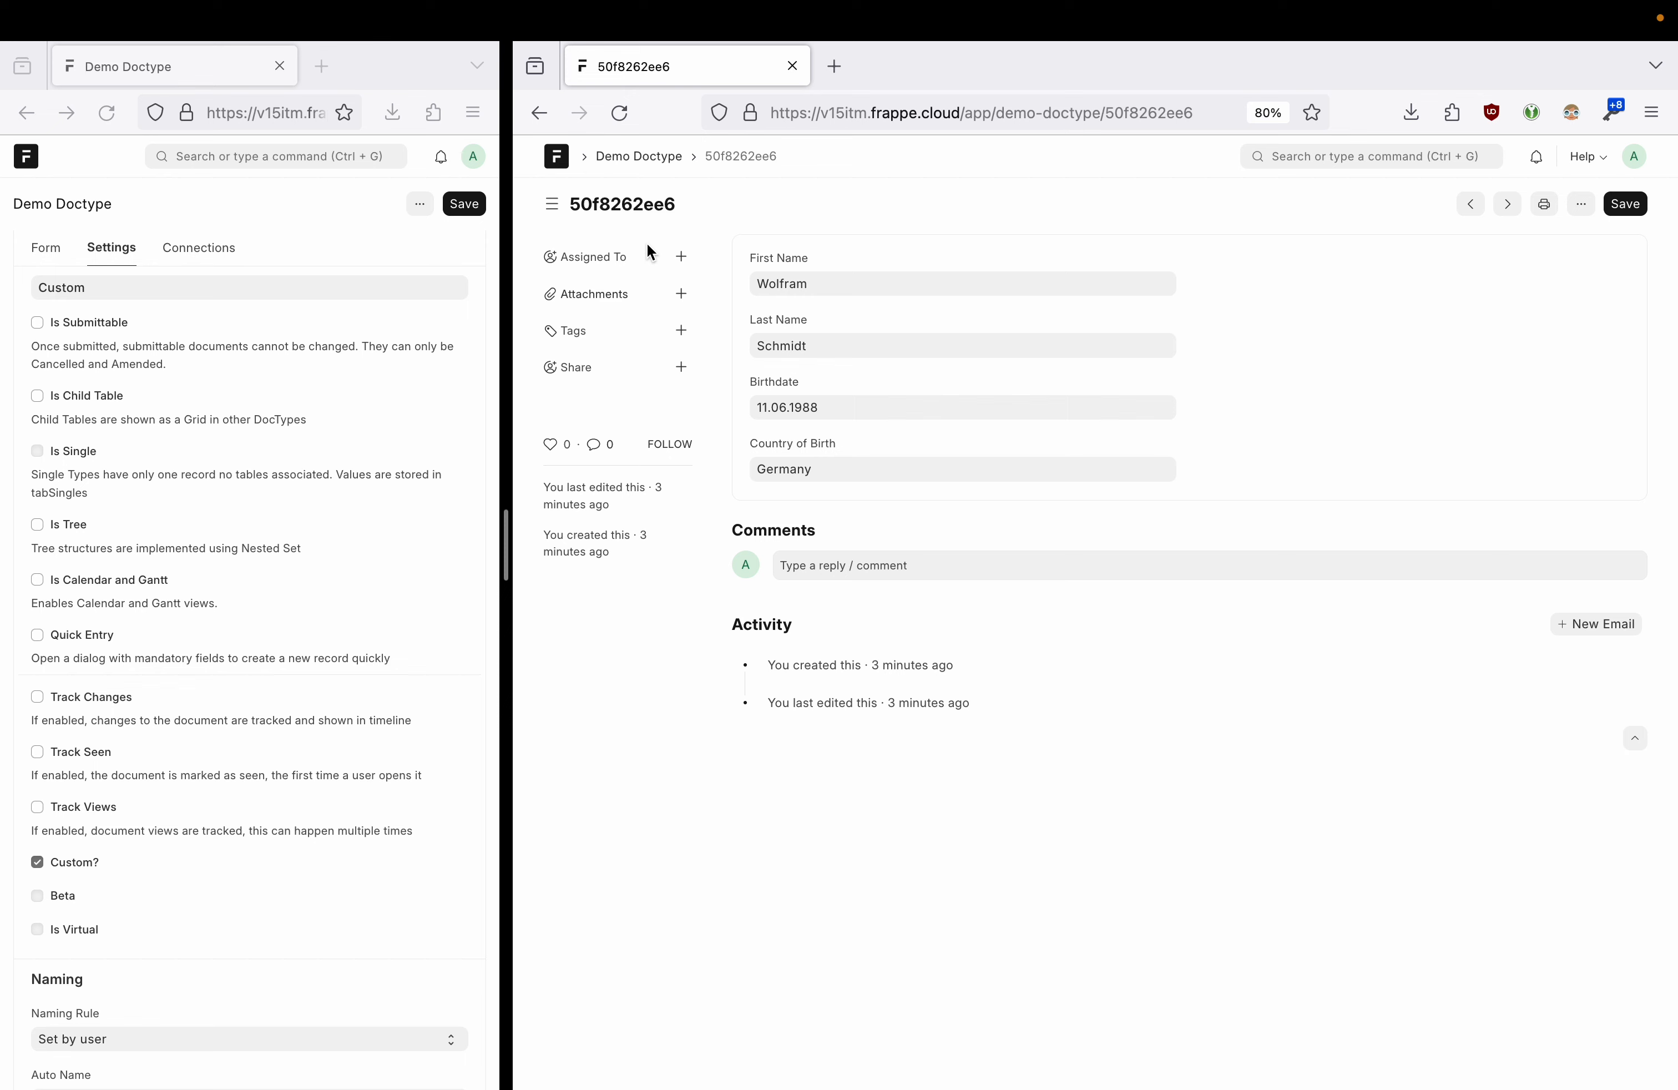
click(618, 206)
click(970, 263)
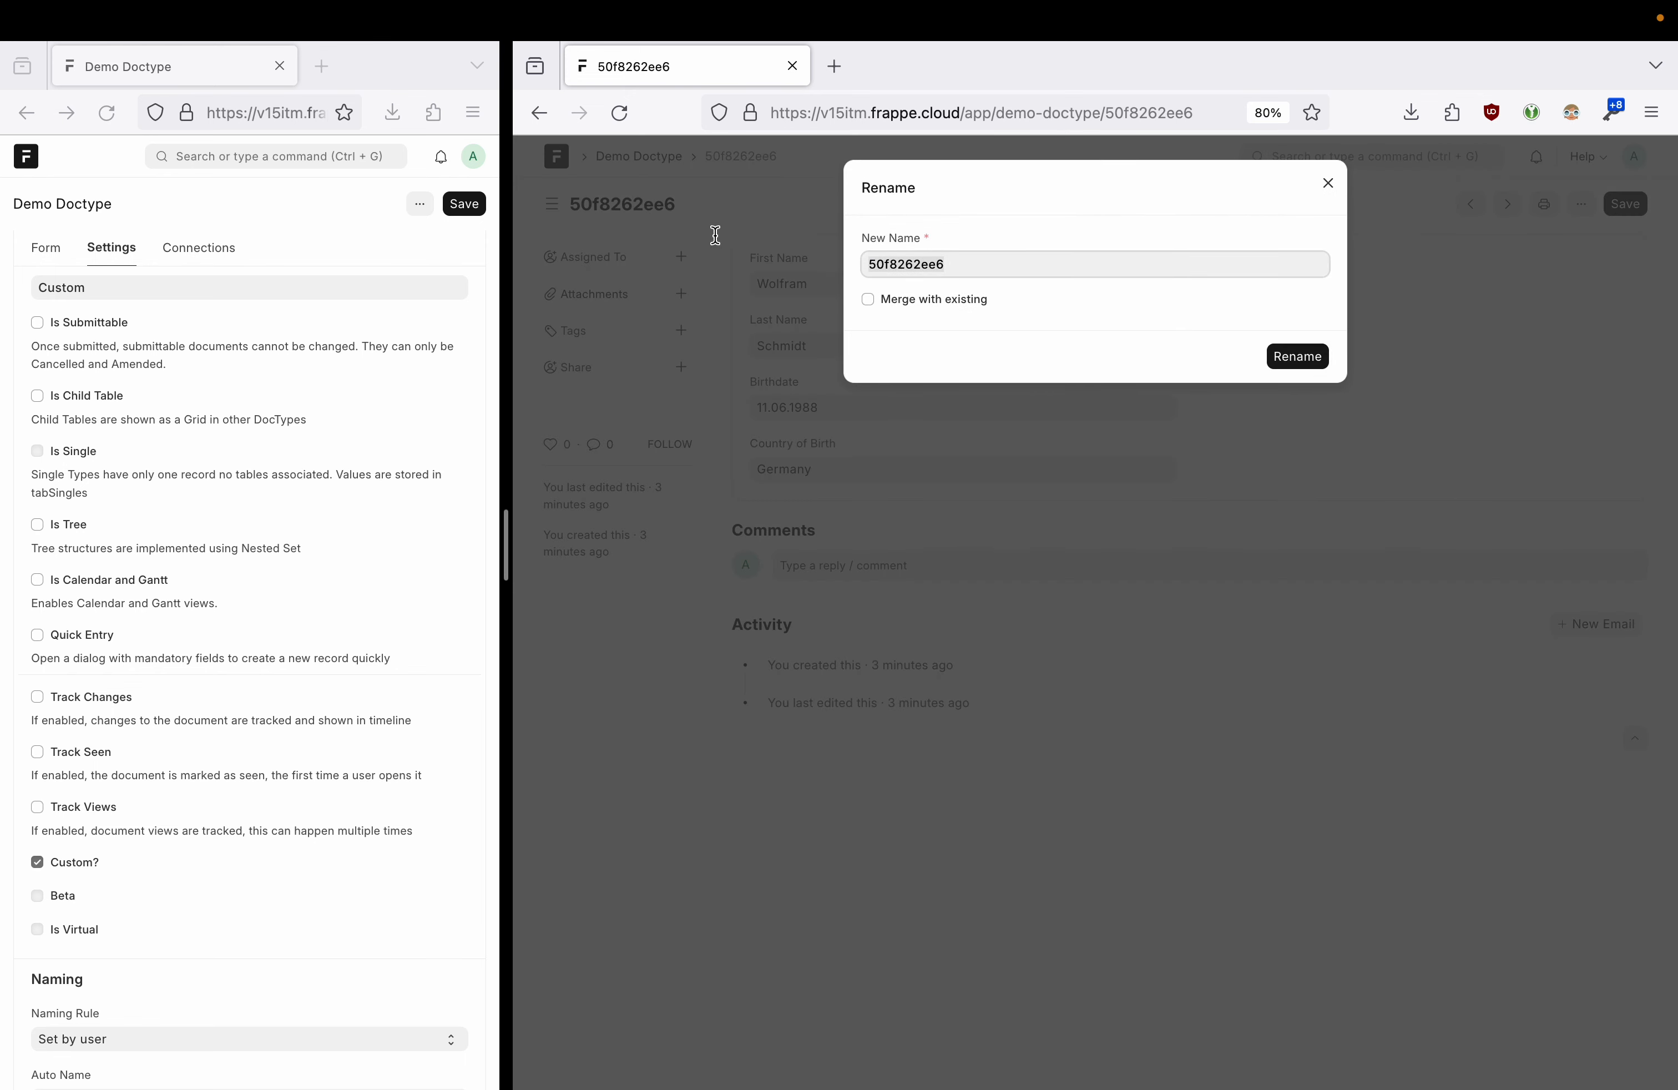
text(Wolfram)
double_click(906, 262)
click(875, 298)
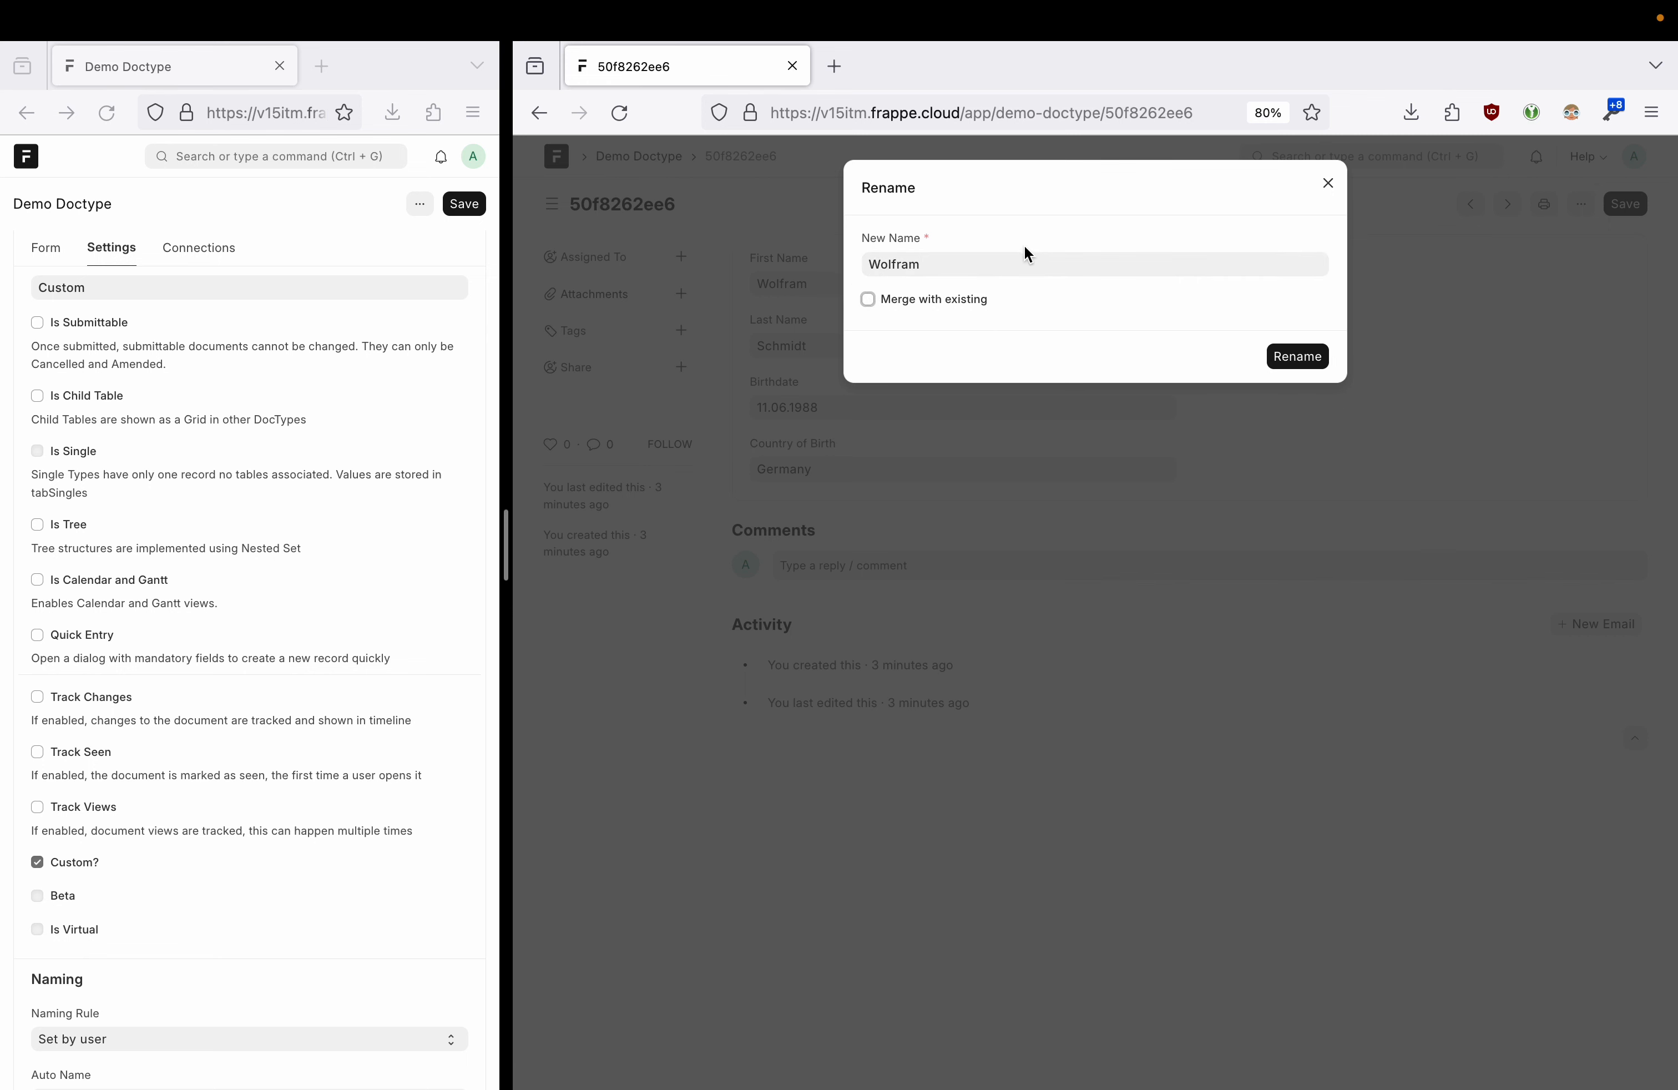
click(949, 259)
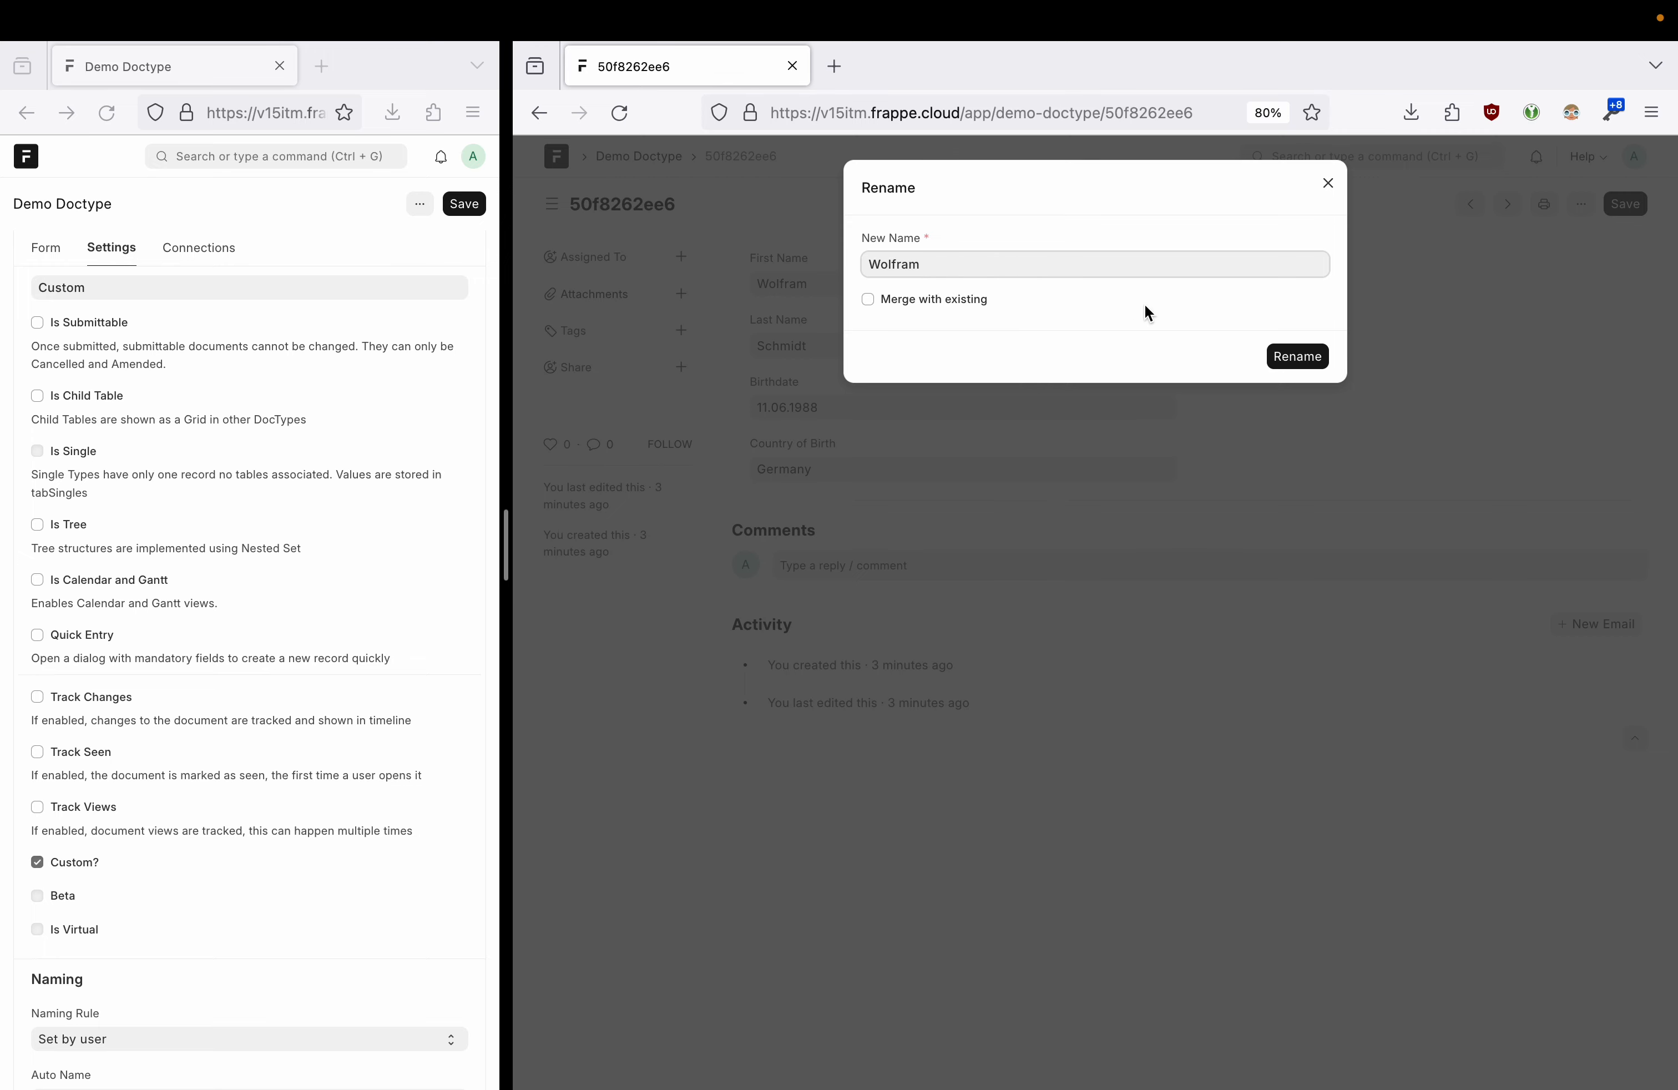
click(1289, 360)
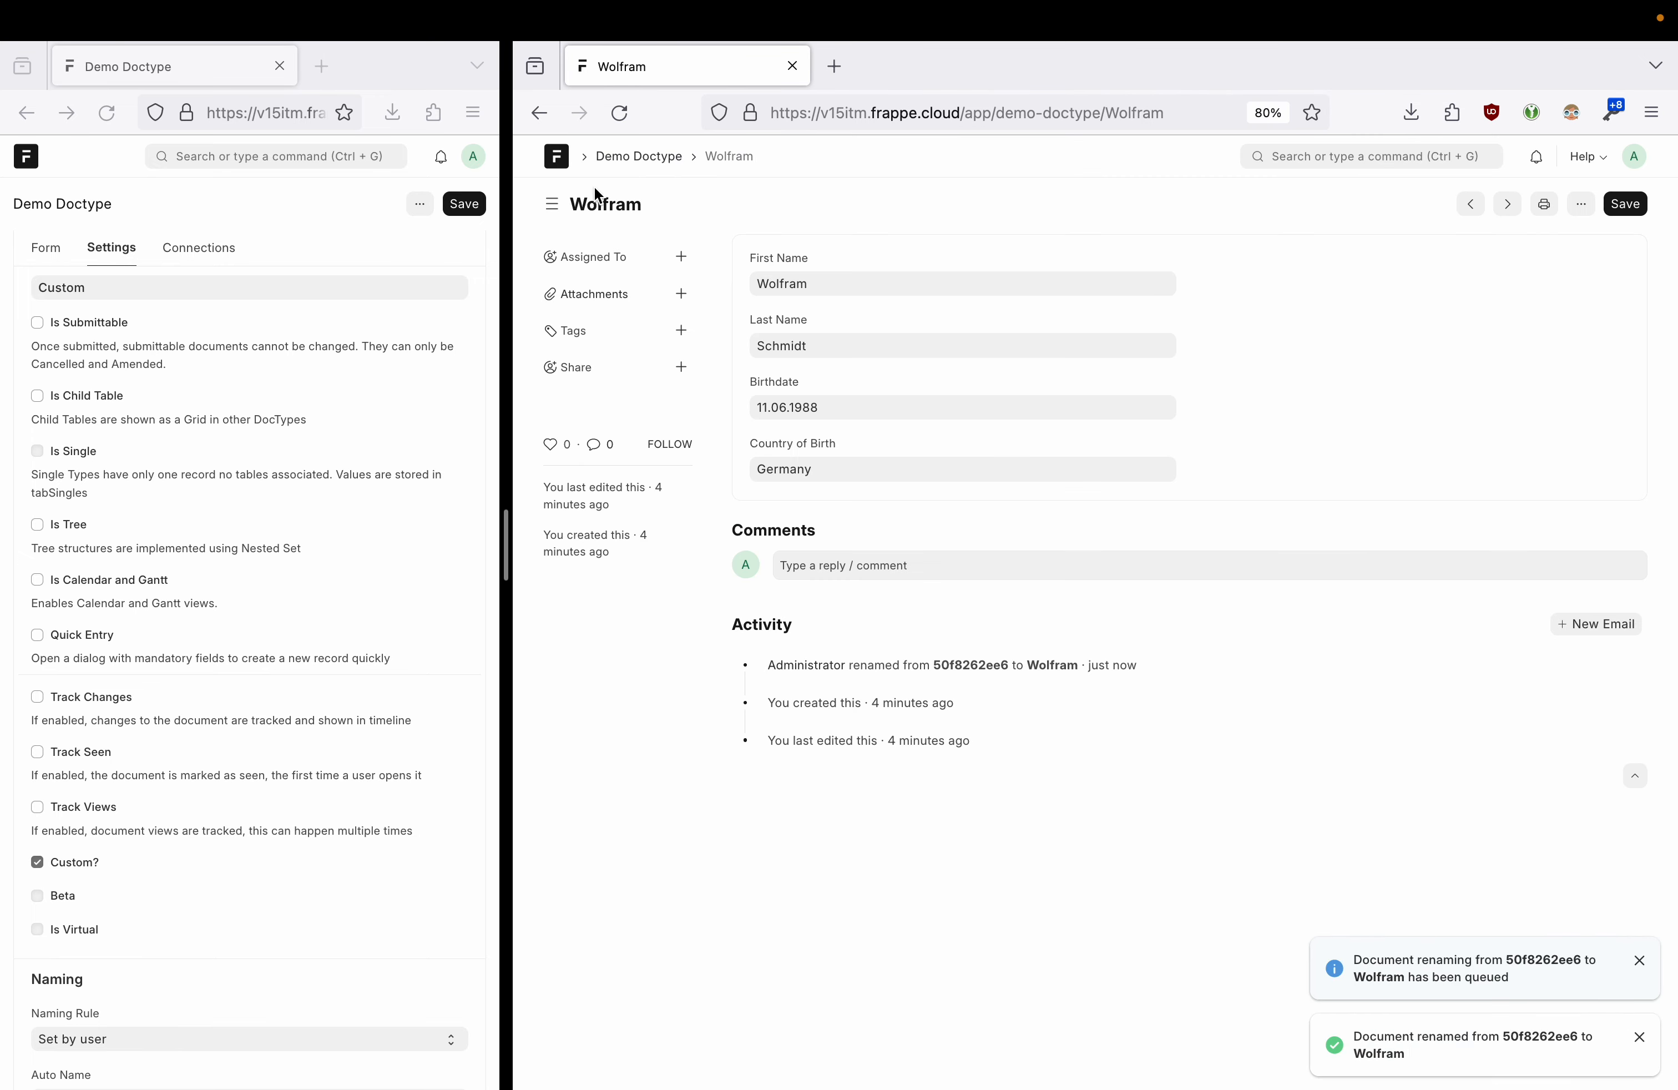
click(649, 157)
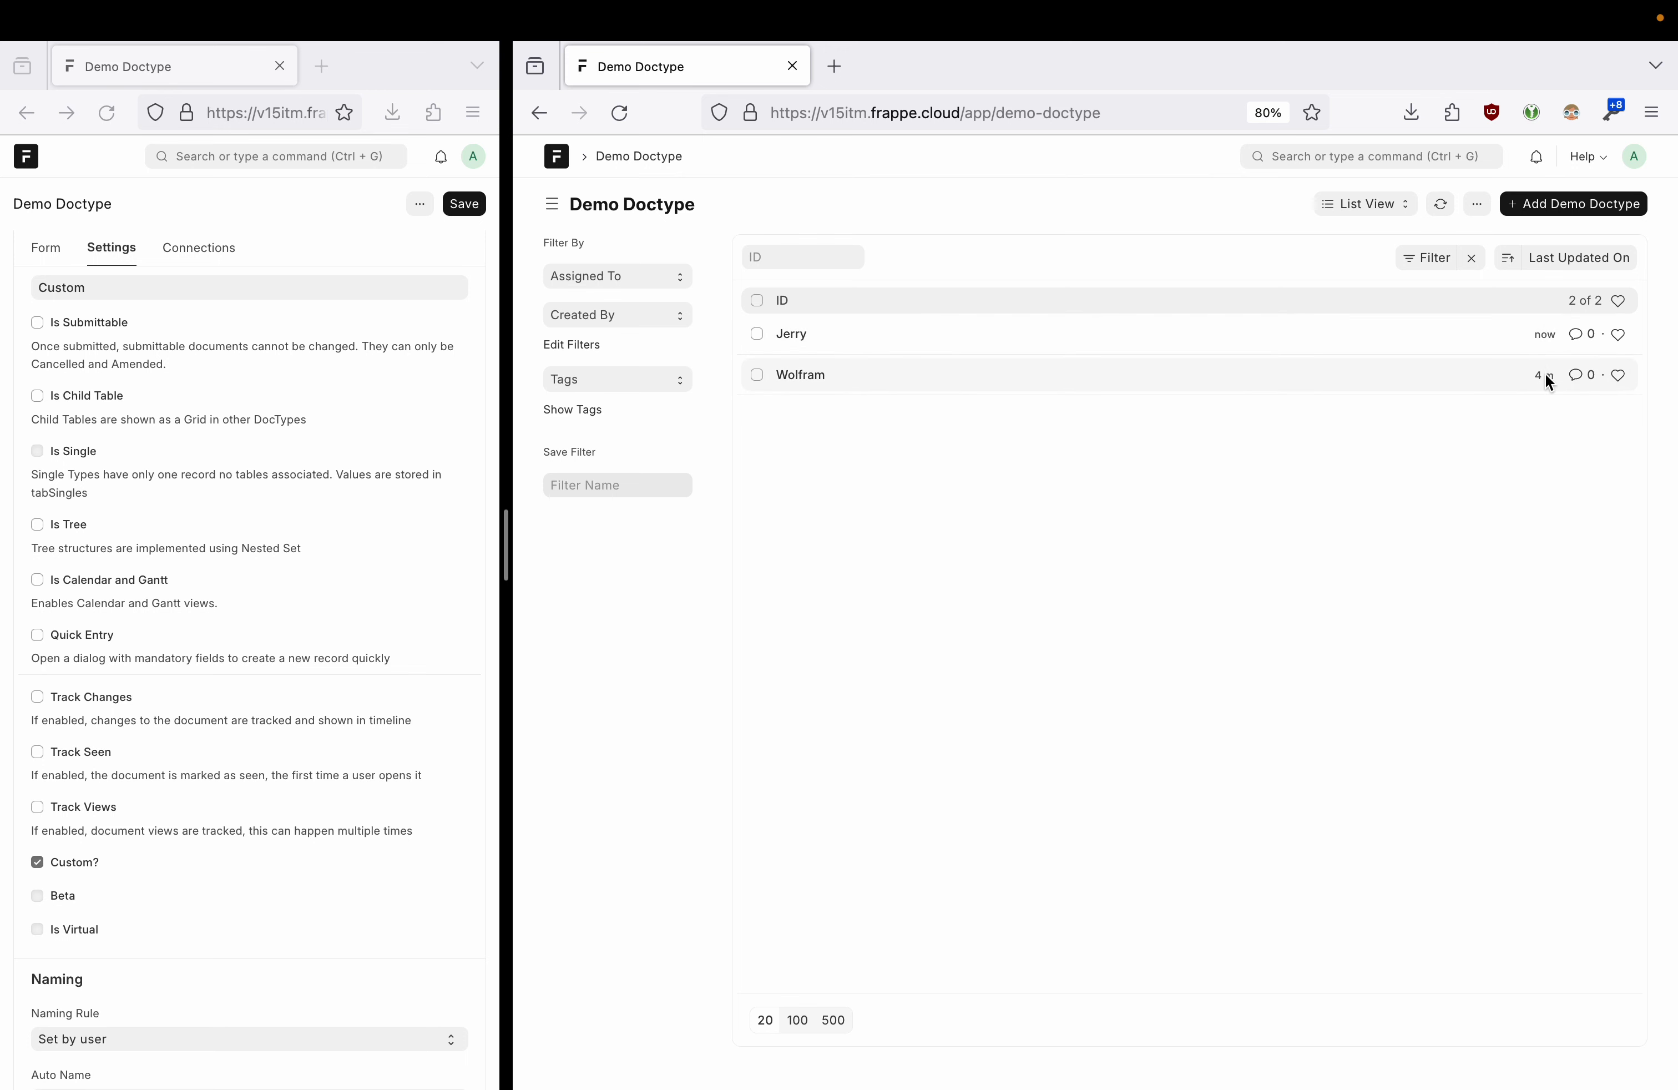
- Reload the Demo Doctype list and open List Settings, leaving Maximum Number of Fields at 4
click(1441, 206)
click(1479, 219)
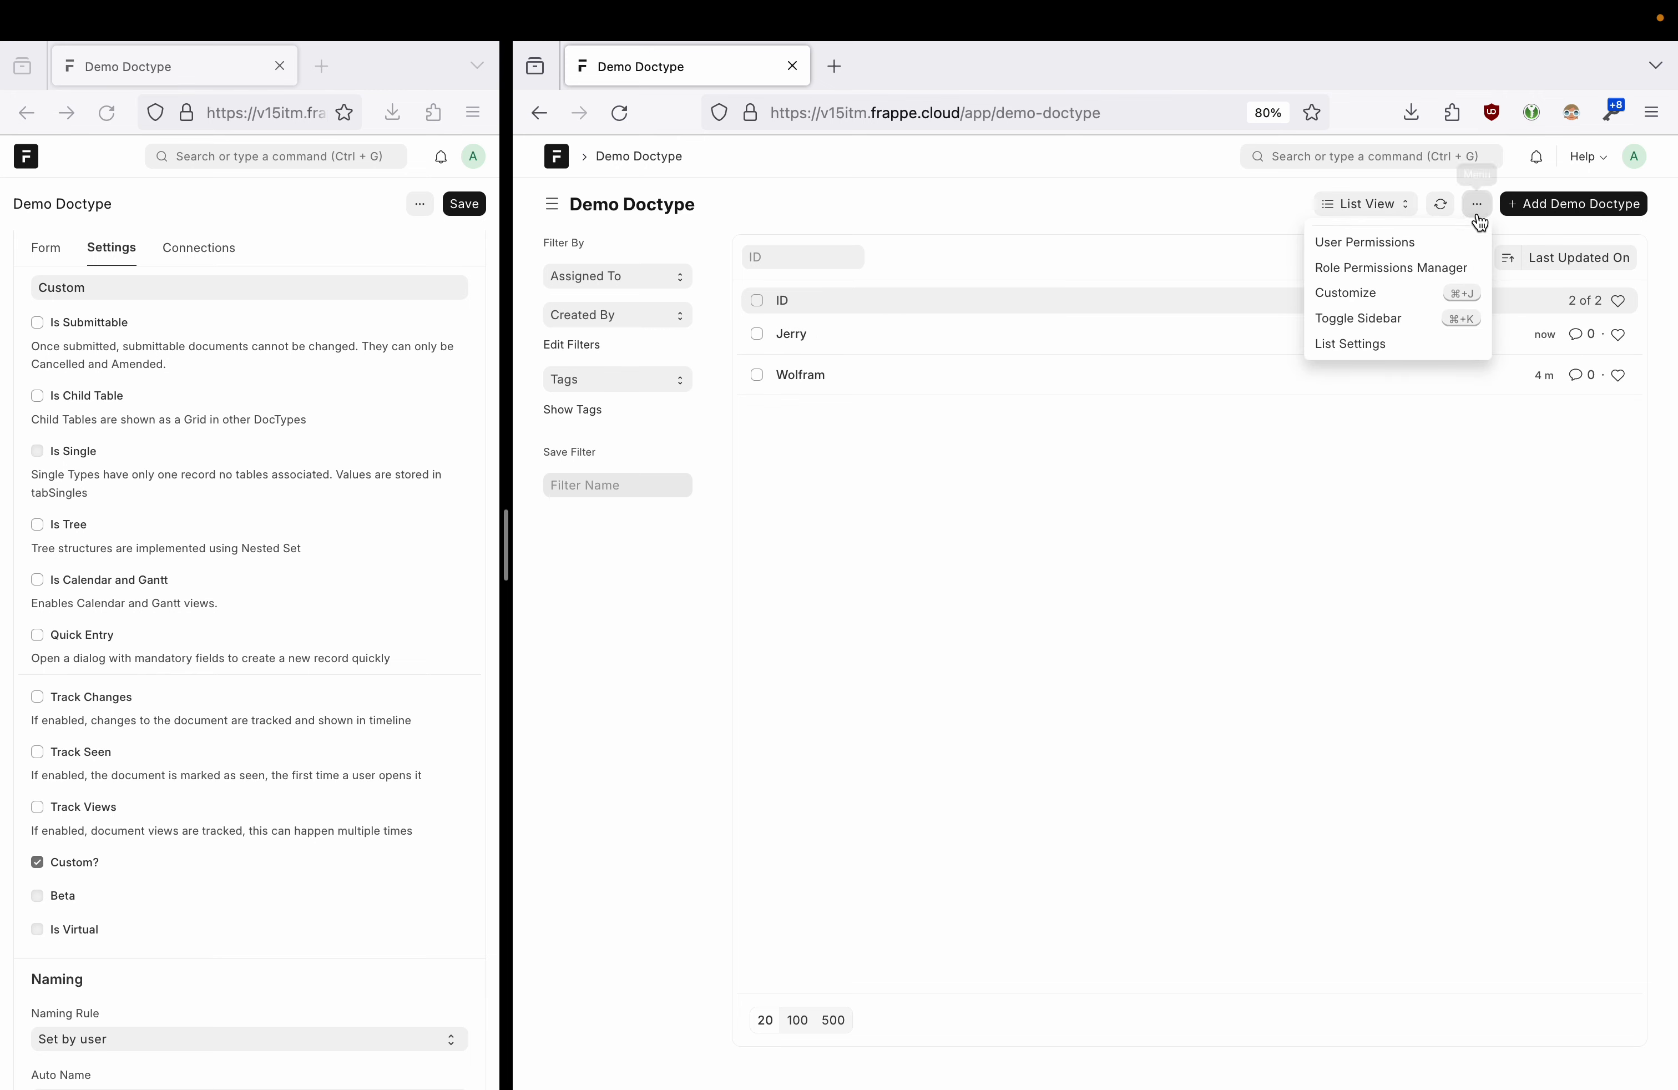
click(1368, 354)
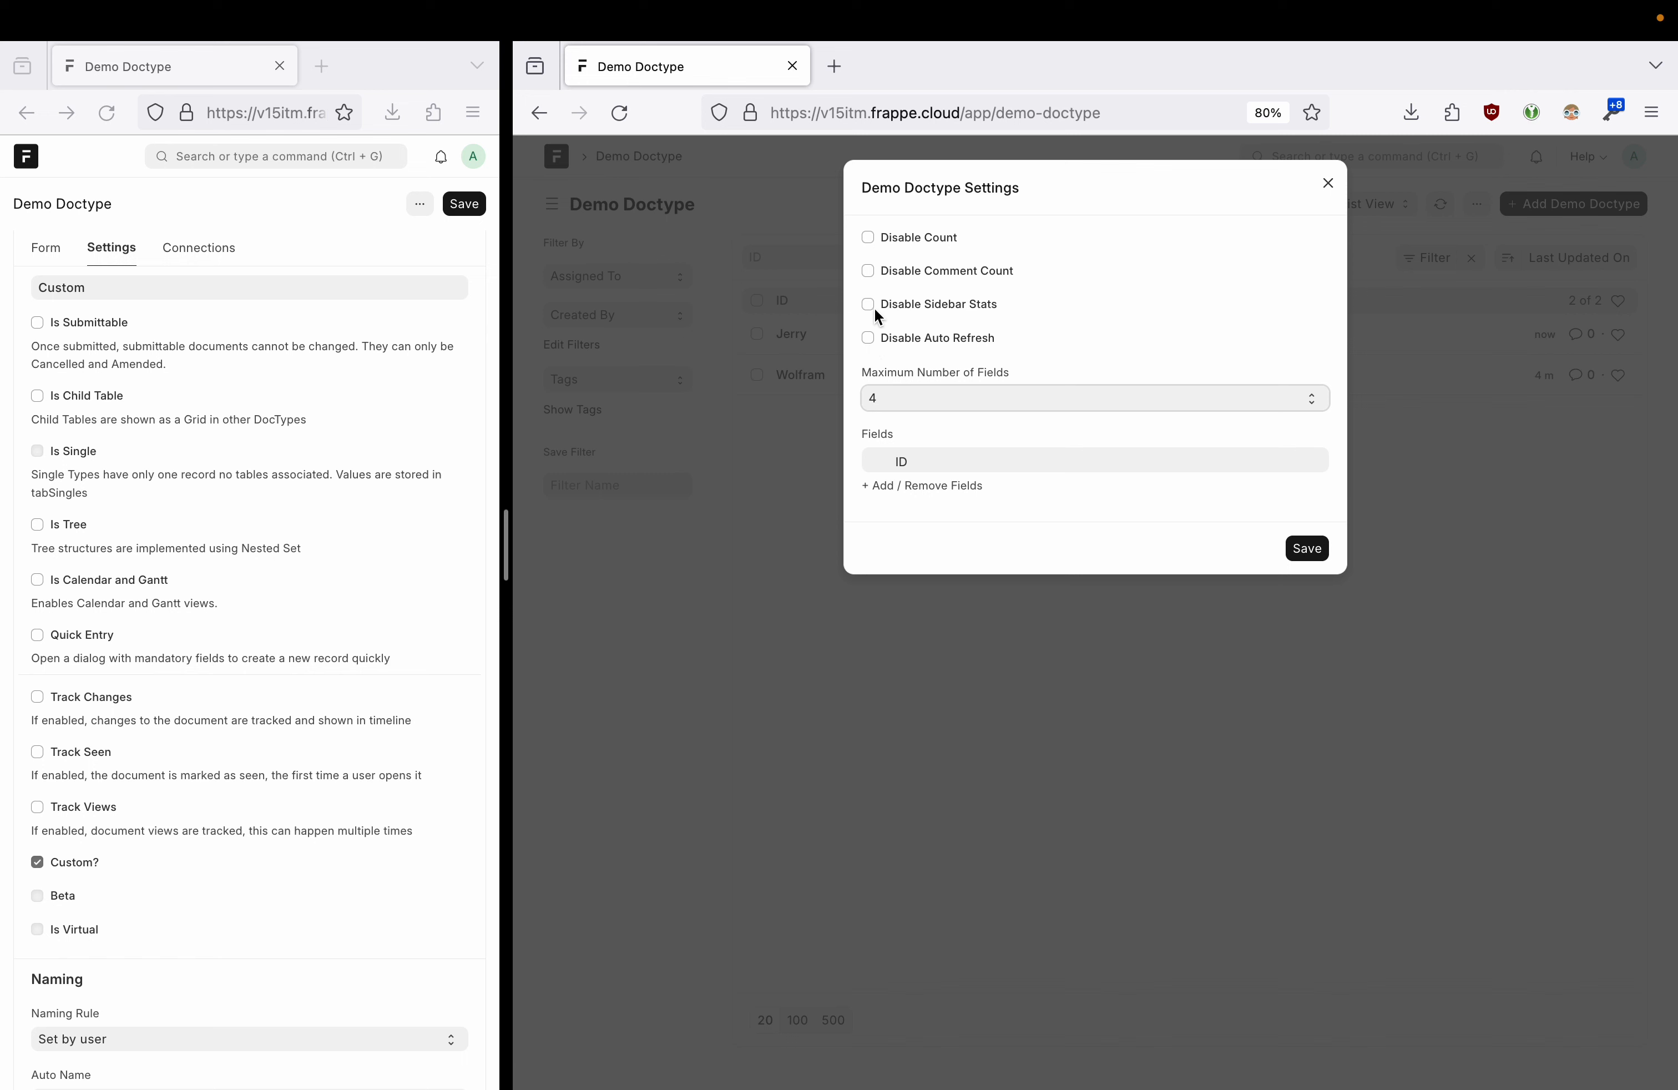
click(943, 392)
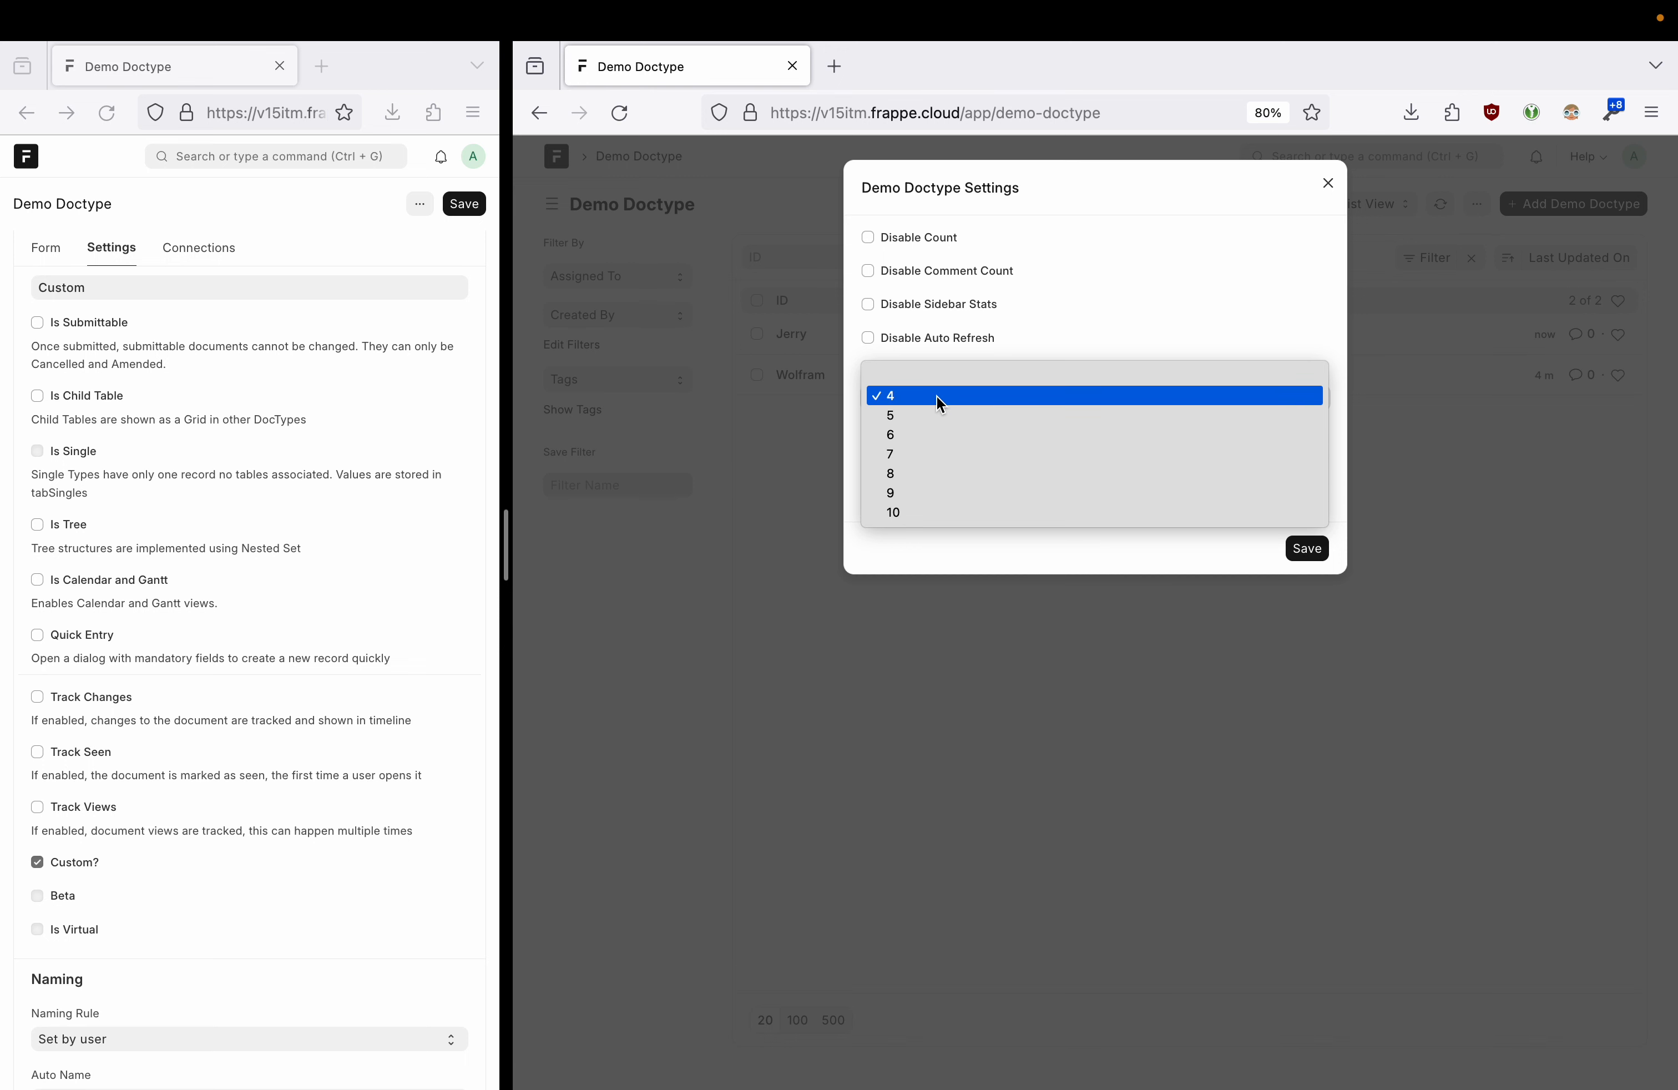
click(940, 404)
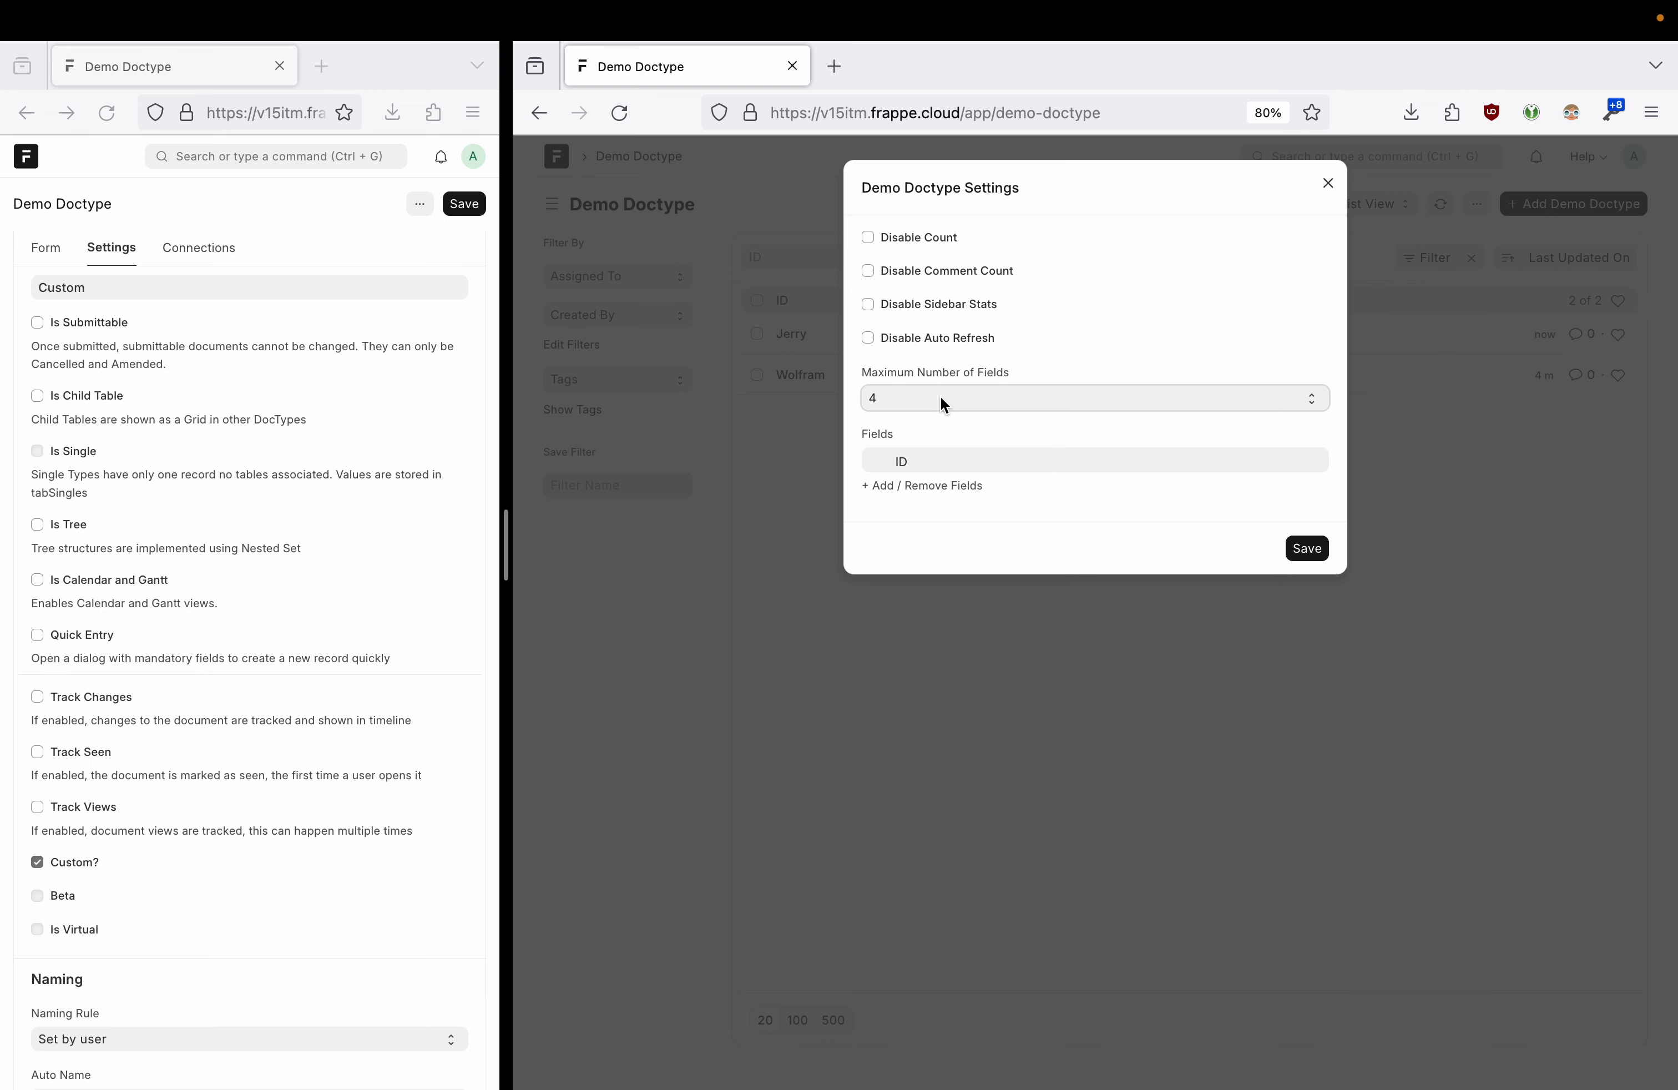
click(965, 393)
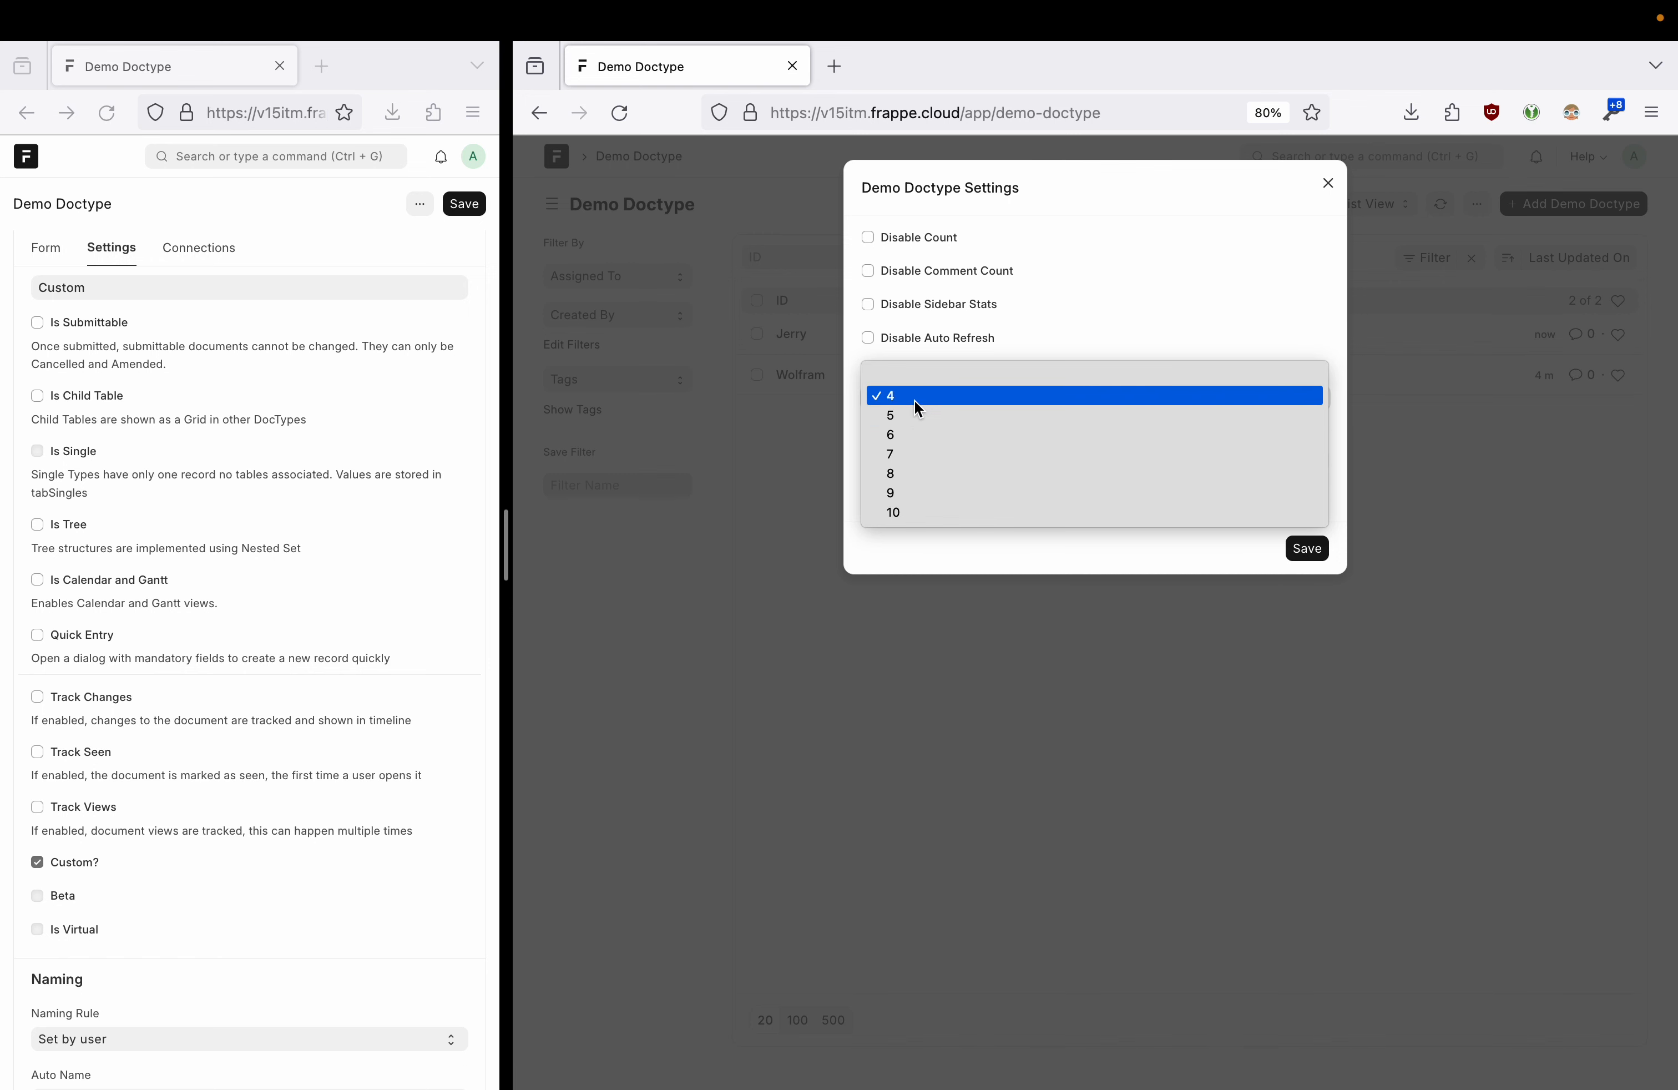
click(1102, 326)
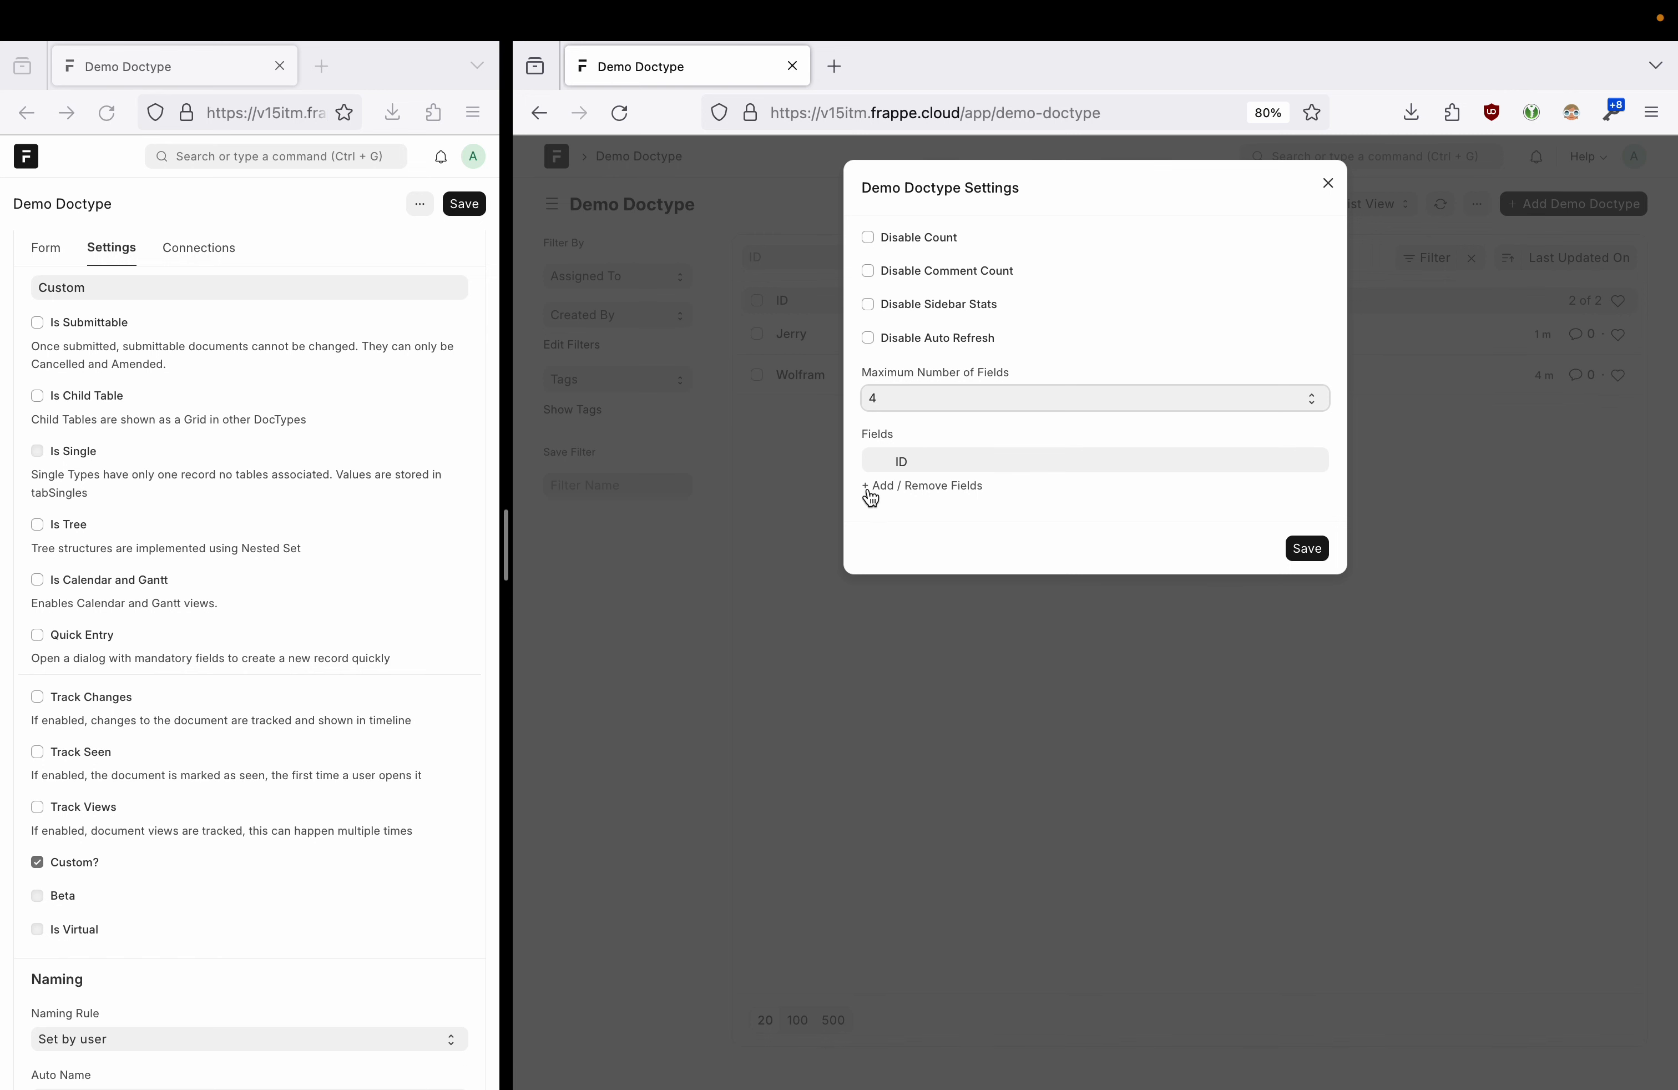
- Check the Add / Remove Fields picker, close both dialogs unchanged, and widen the doctype editor window
click(910, 462)
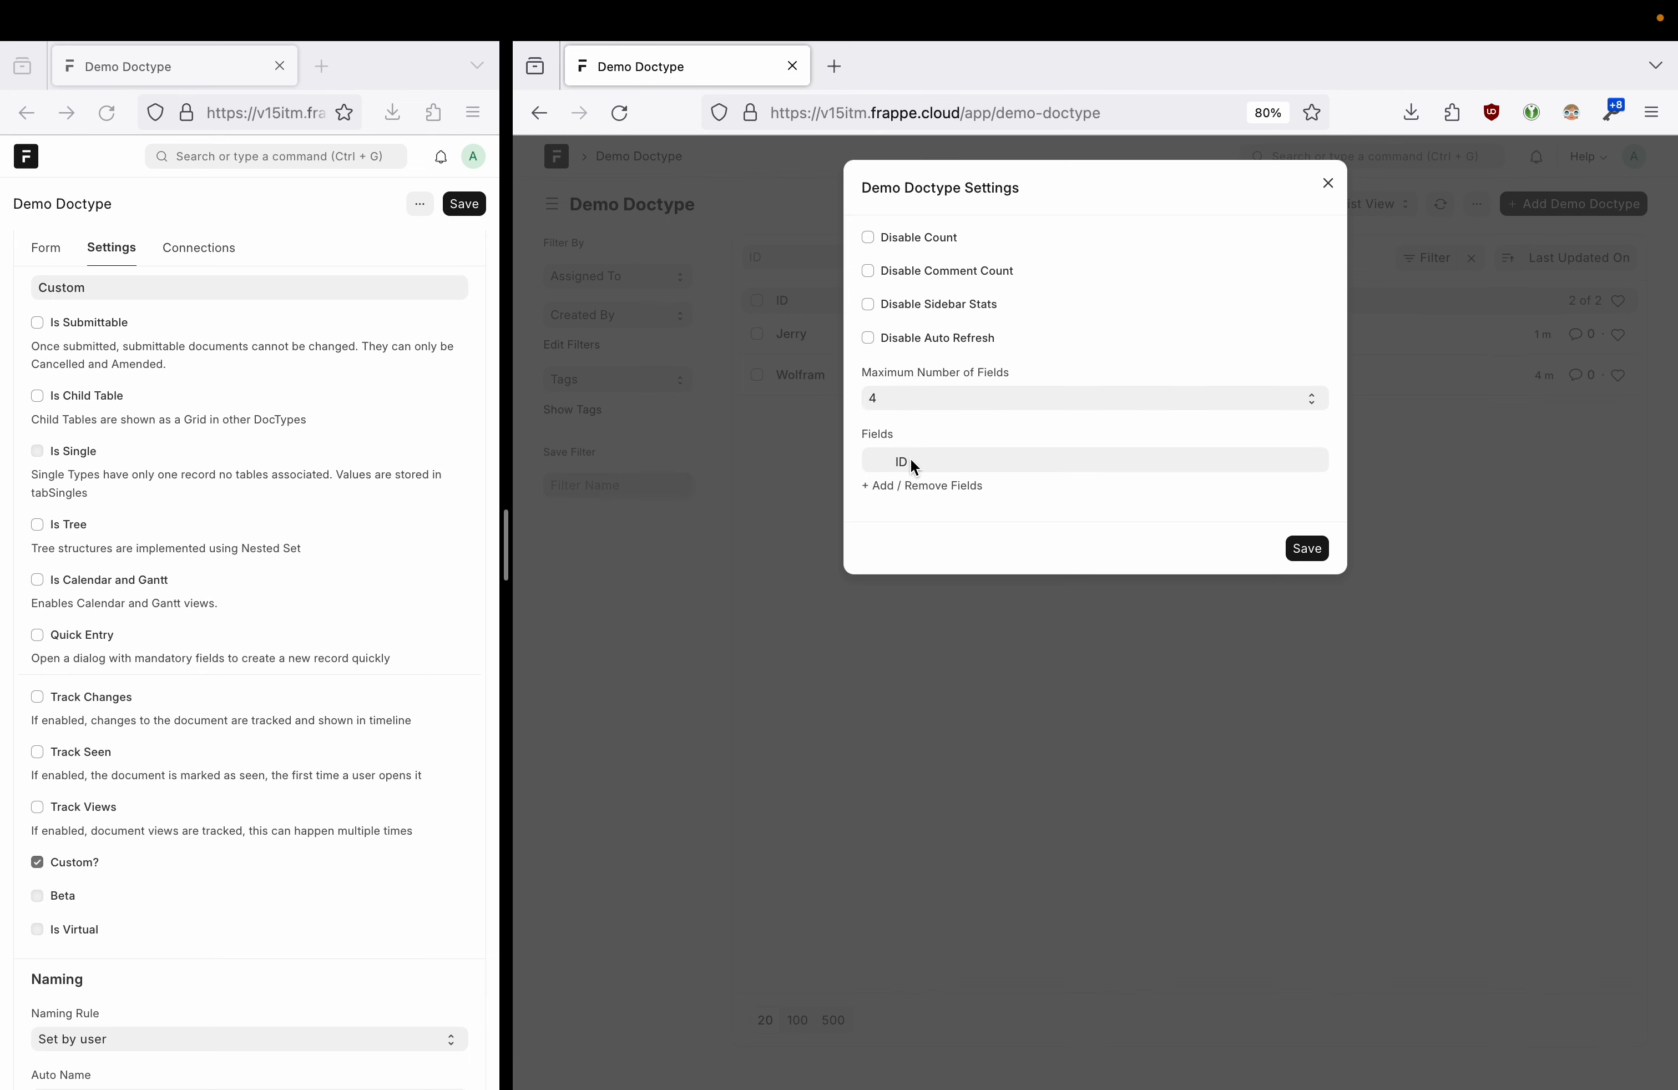
click(876, 489)
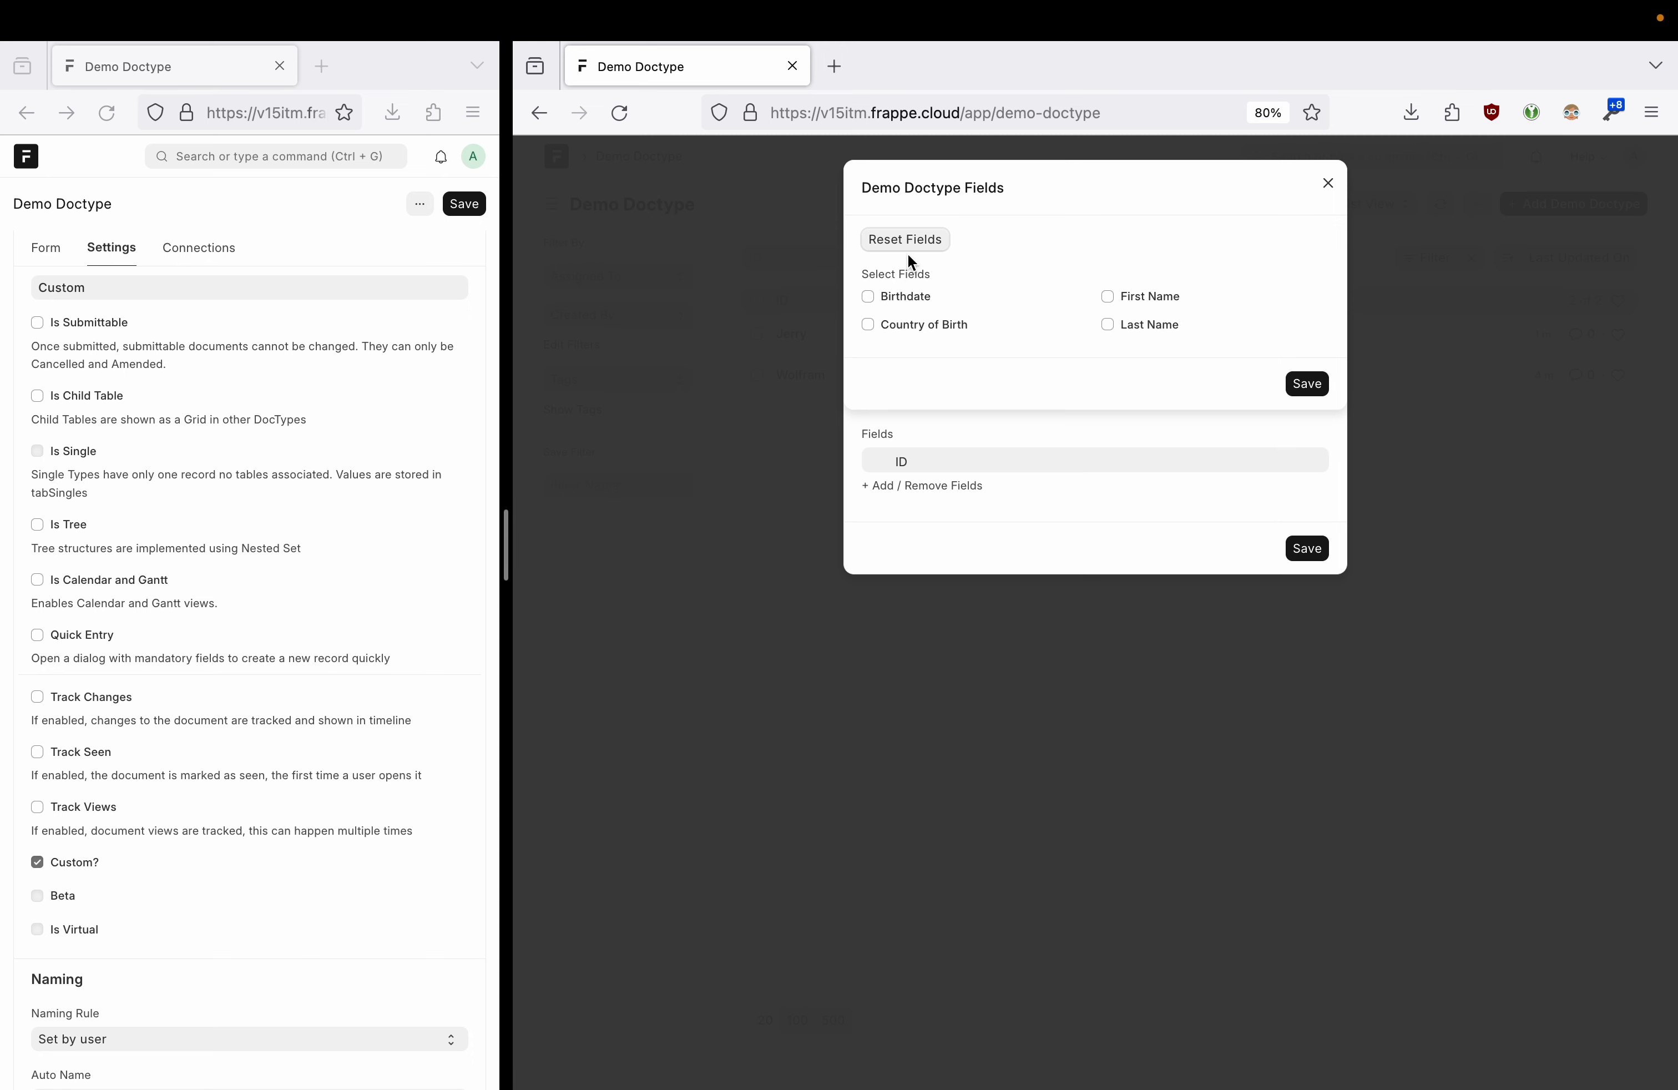
click(1322, 185)
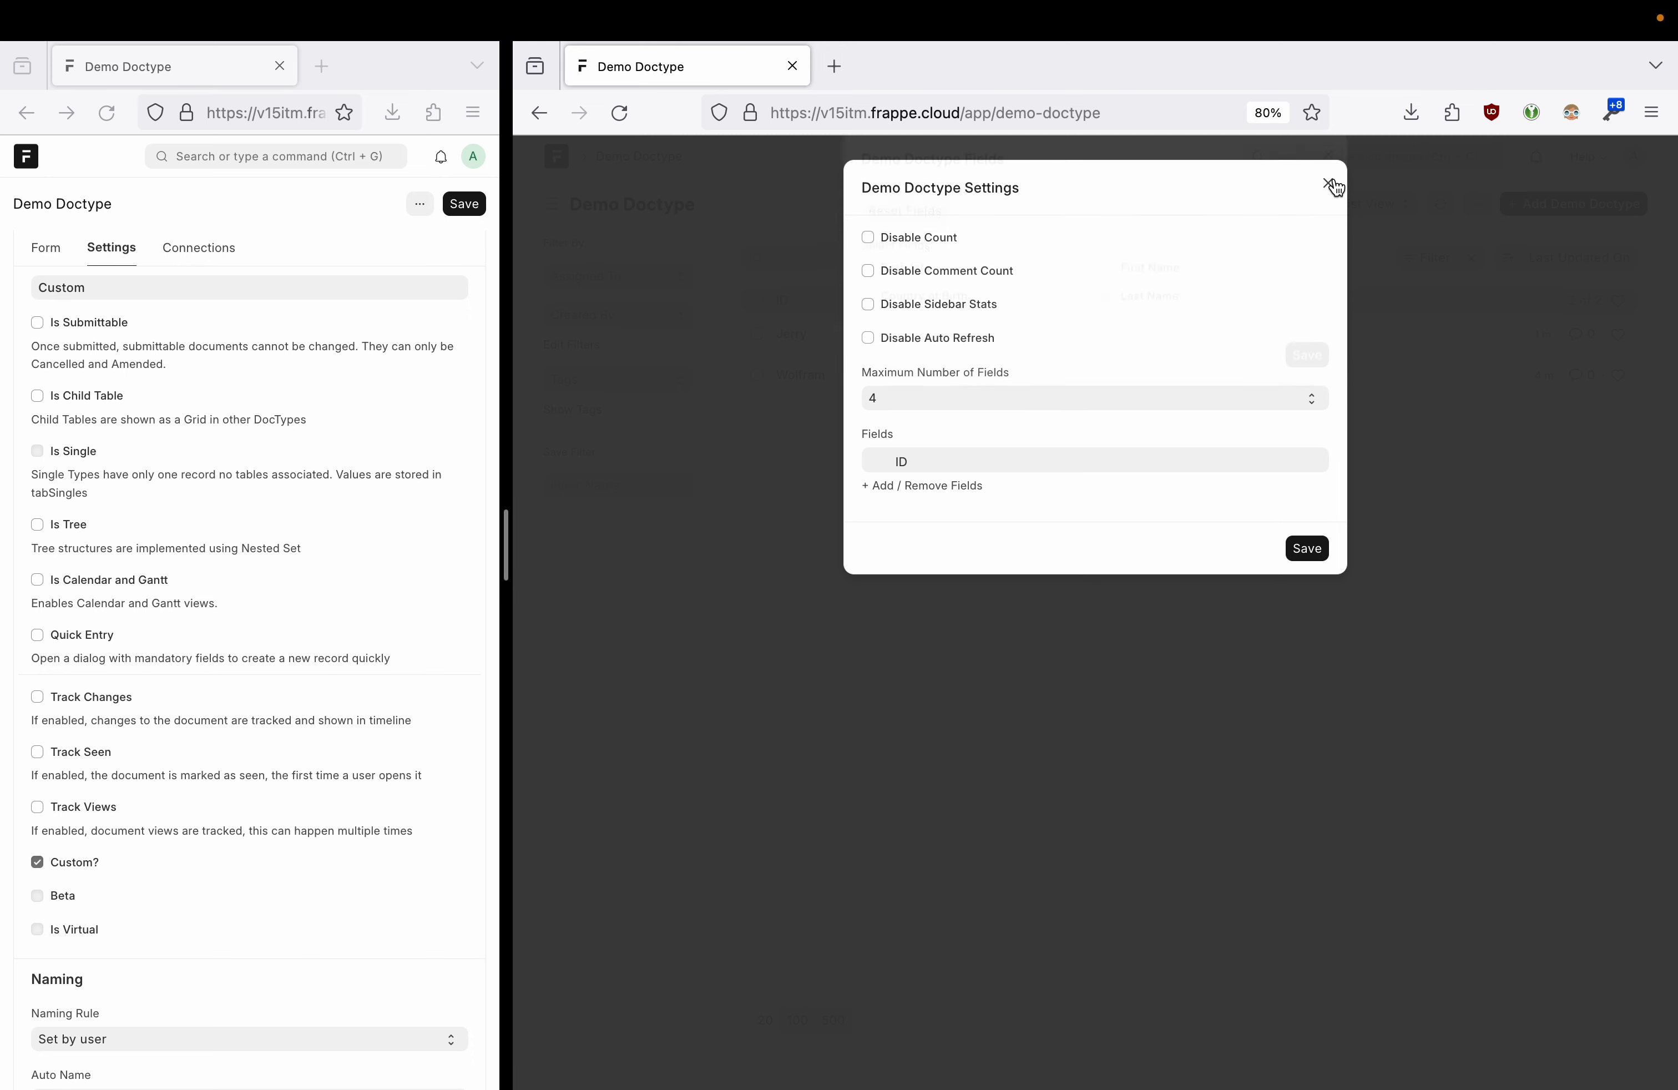
click(1328, 184)
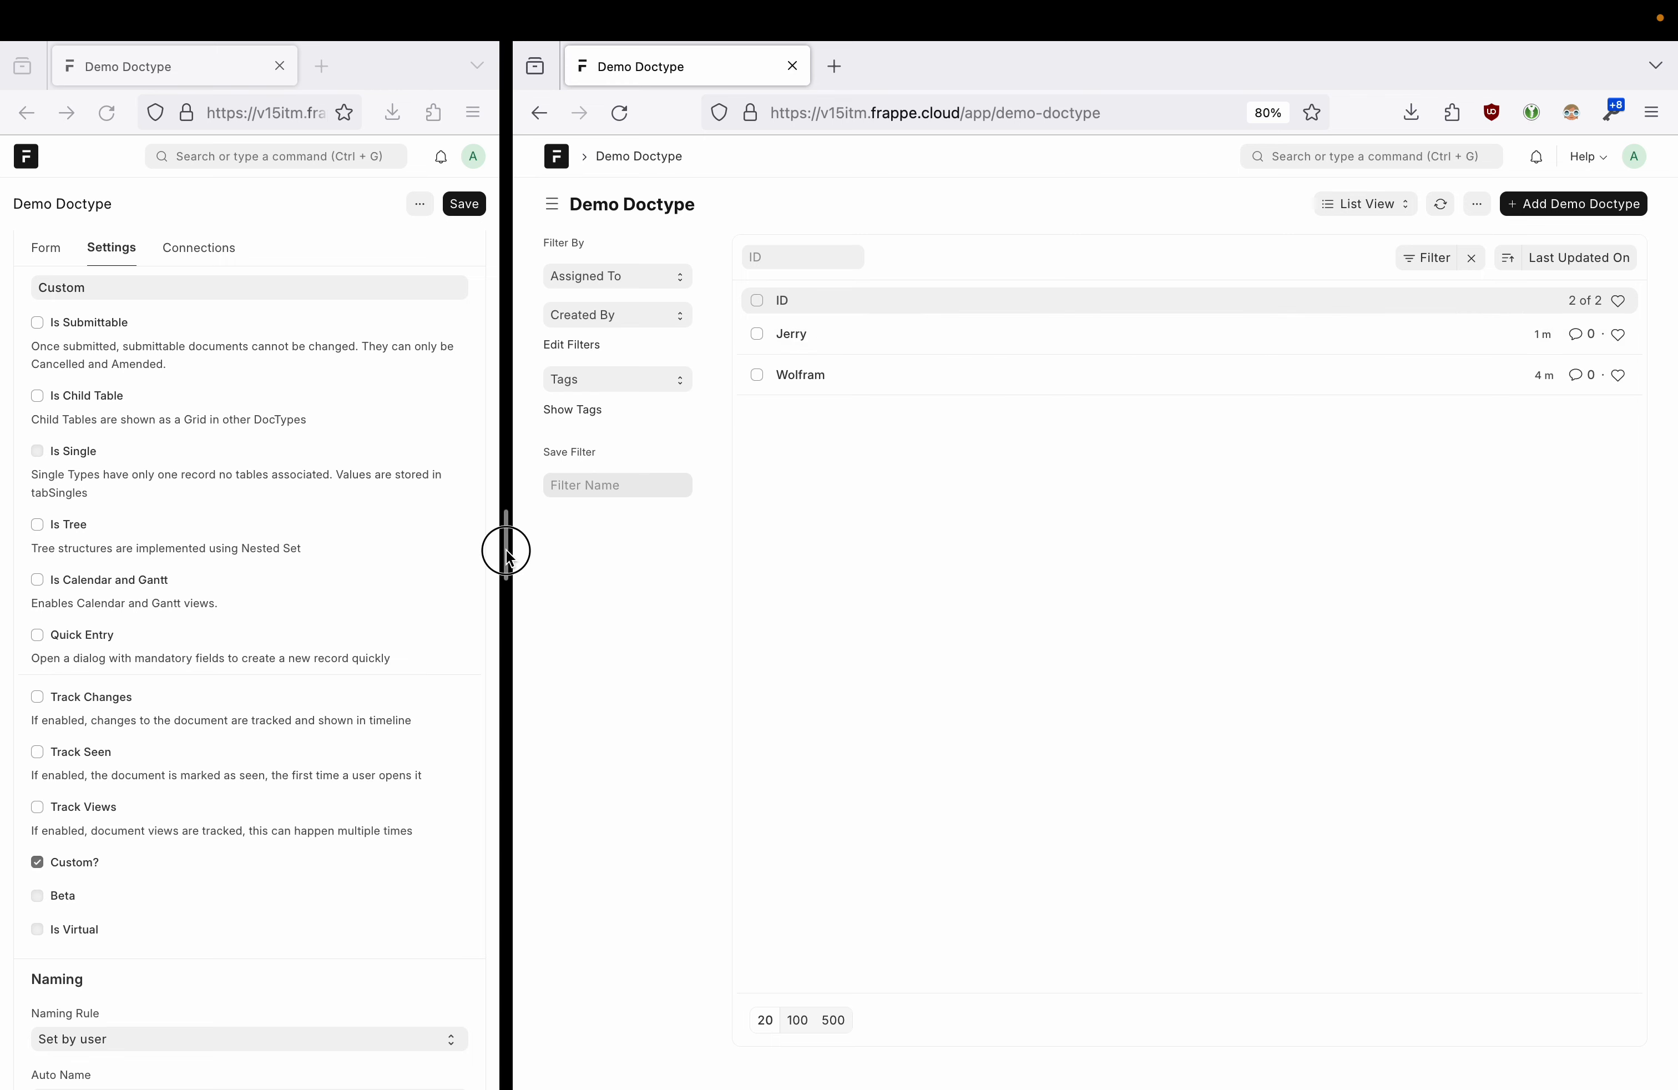
drag(506, 550, 794, 550)
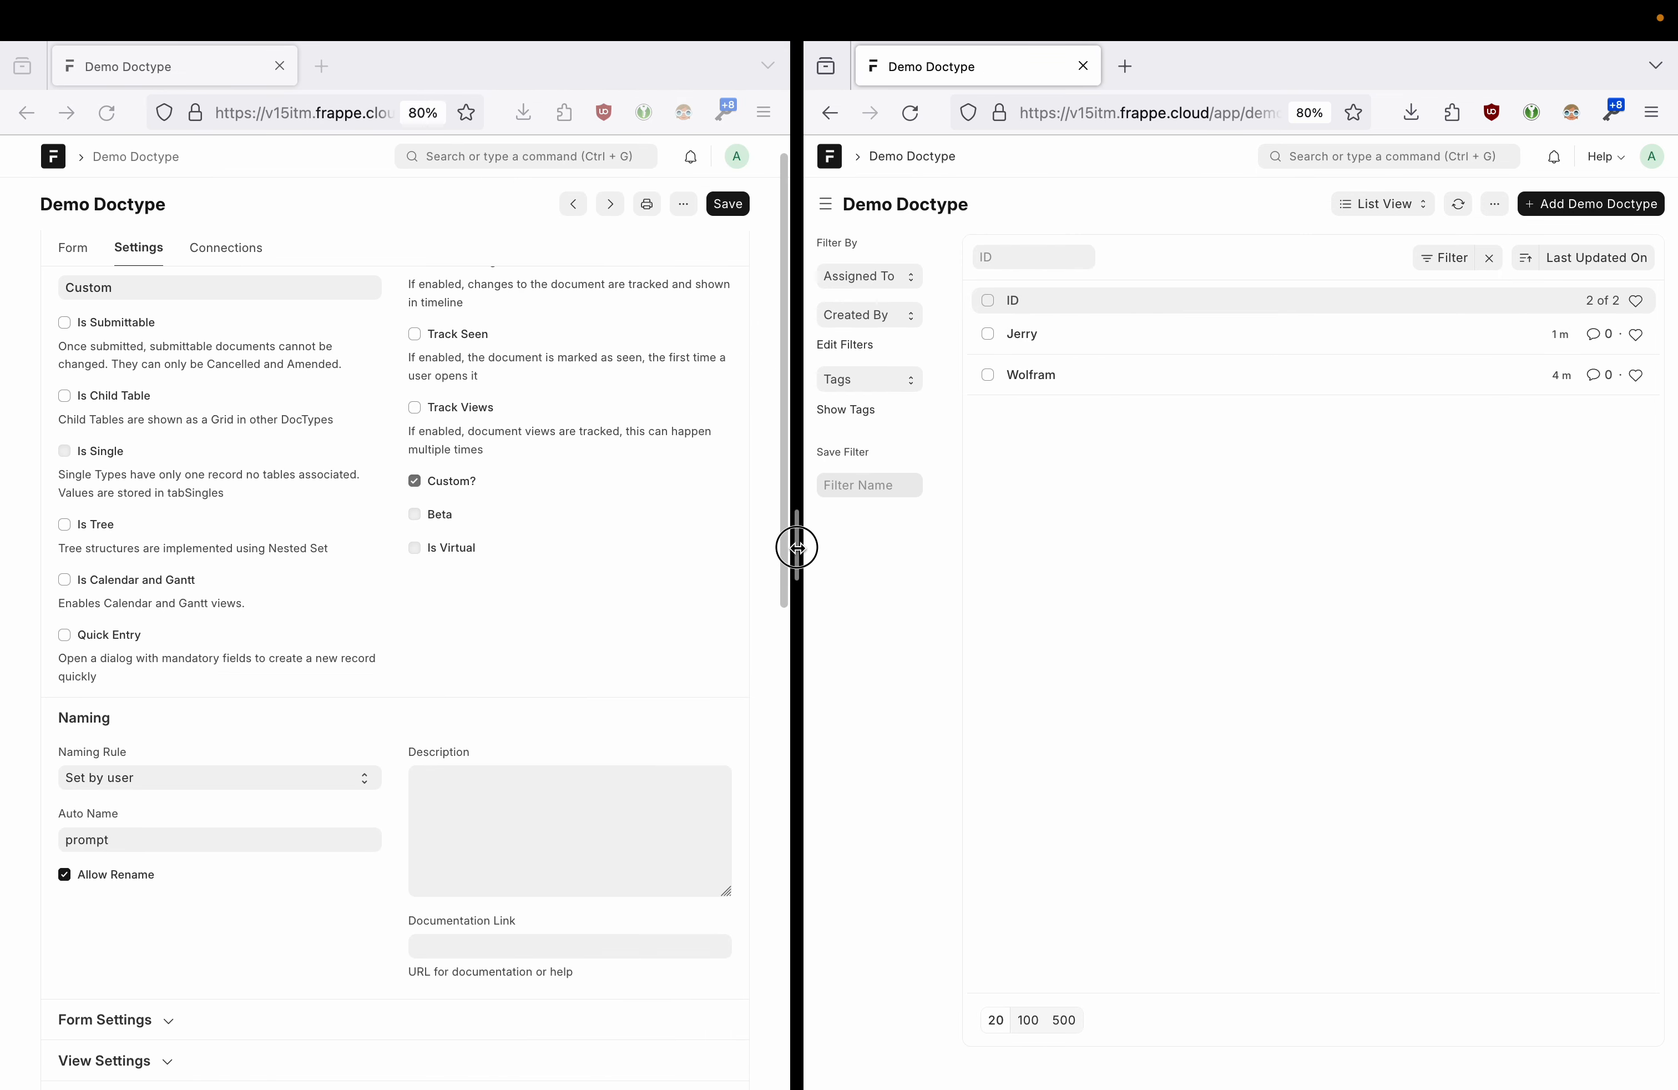
- Tick In List View for Birthdate, Last Name and First Name in the Form tab, then save
click(75, 255)
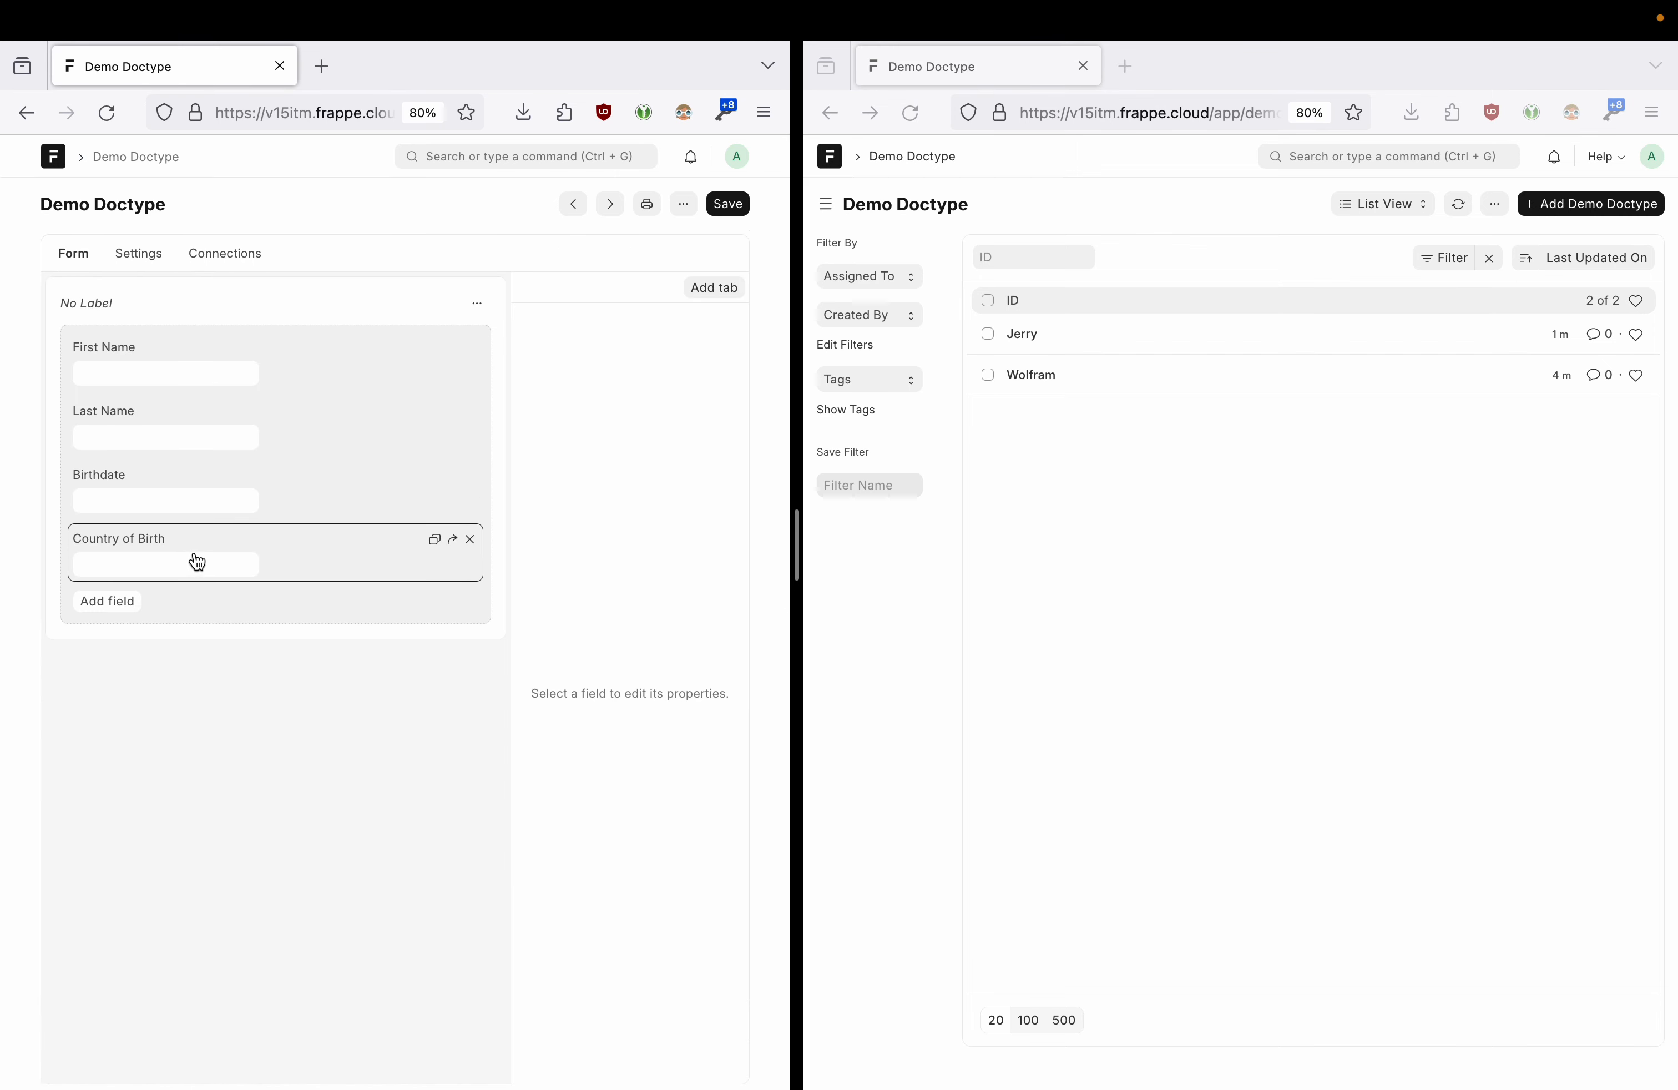
click(259, 494)
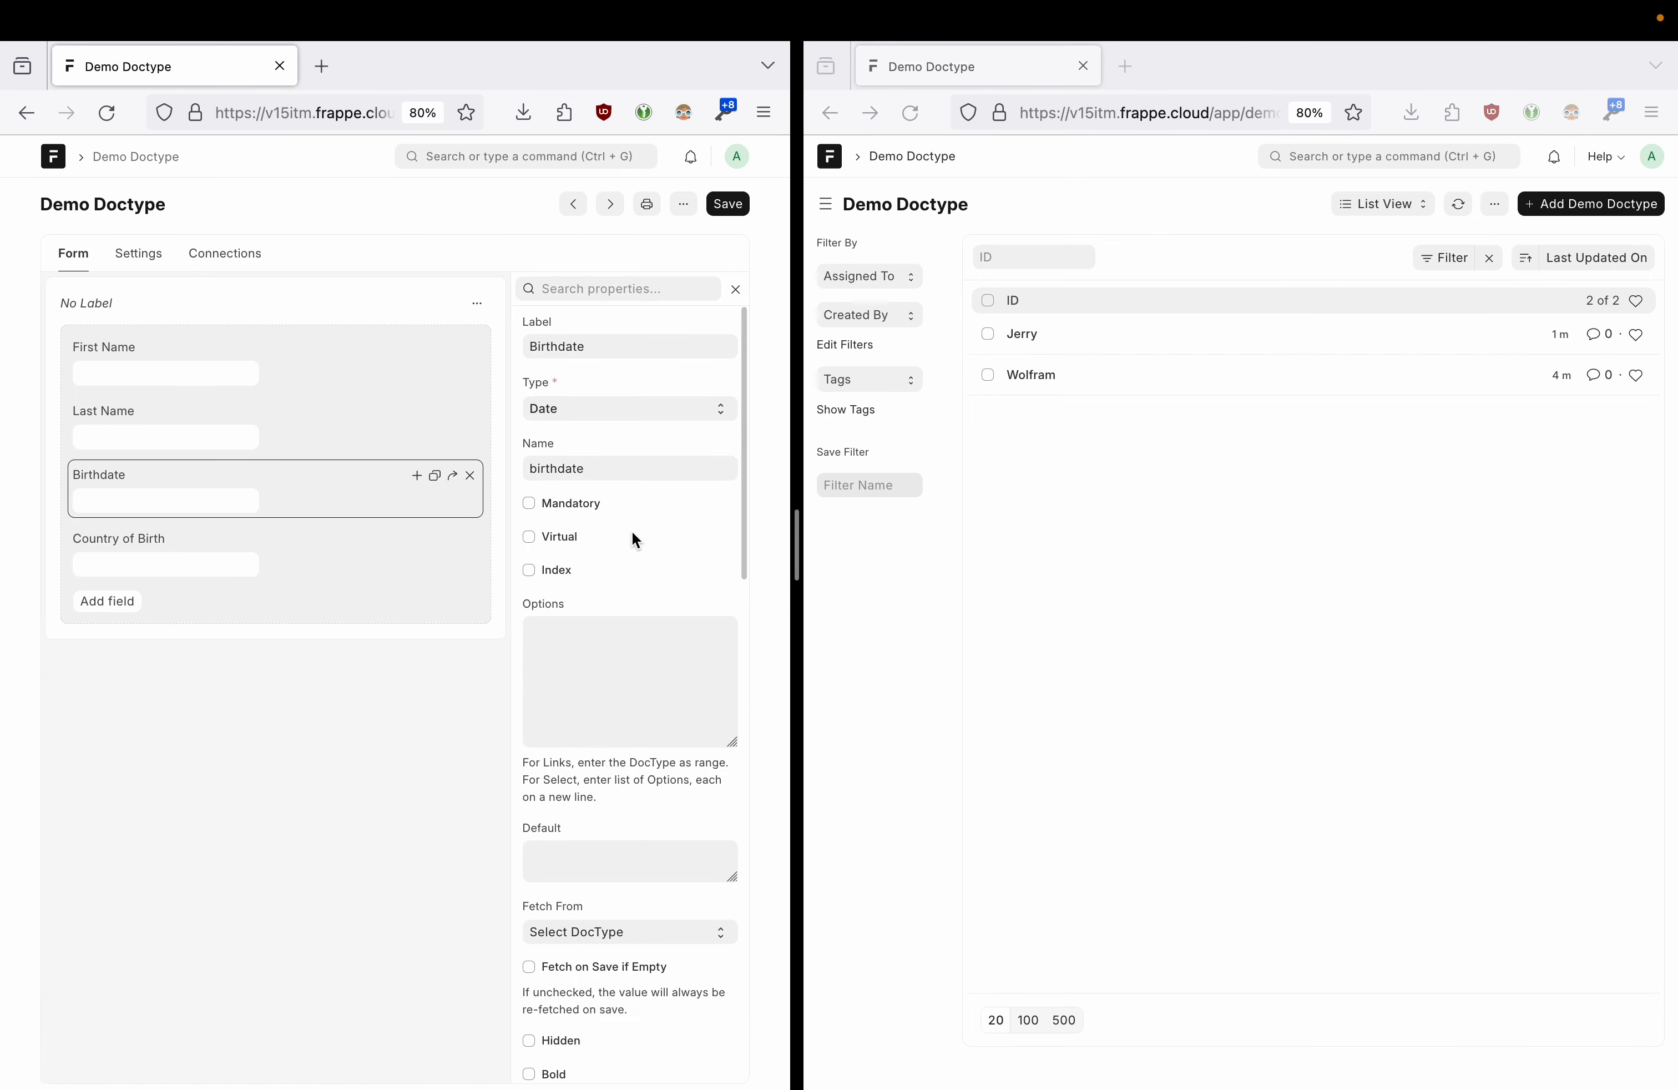
scroll(632, 532, down, 5)
scroll(632, 532, down, 3)
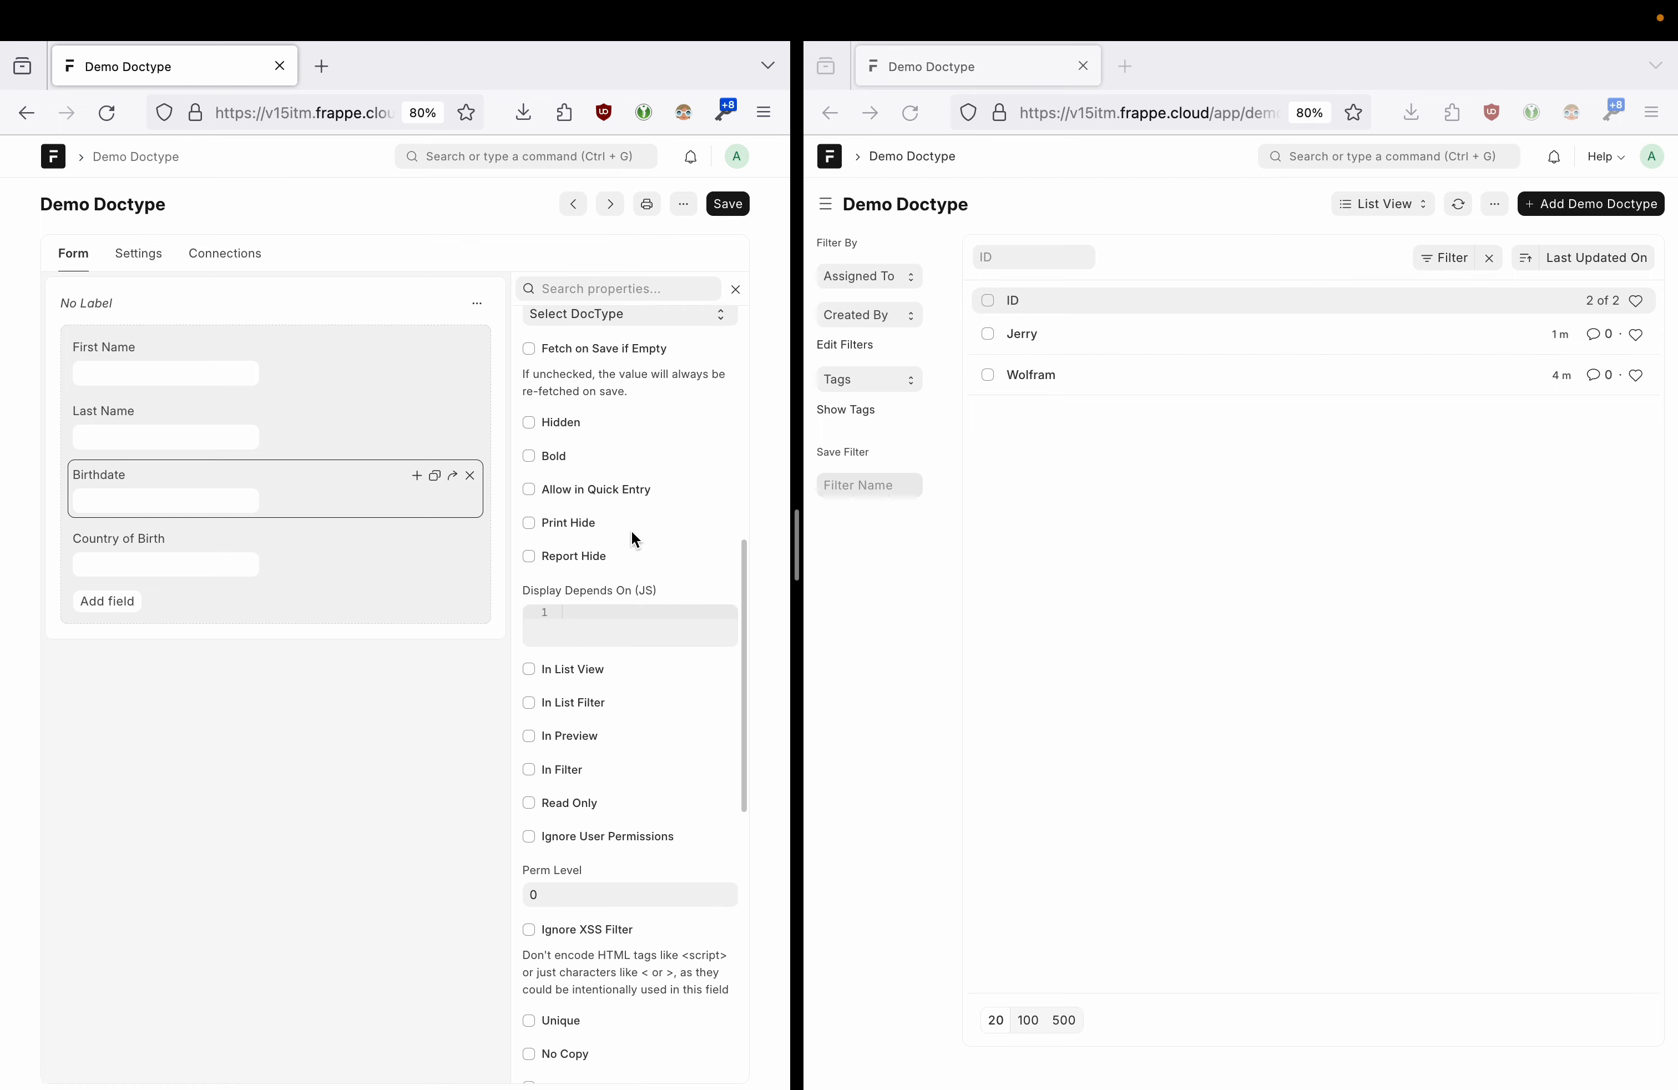
click(530, 668)
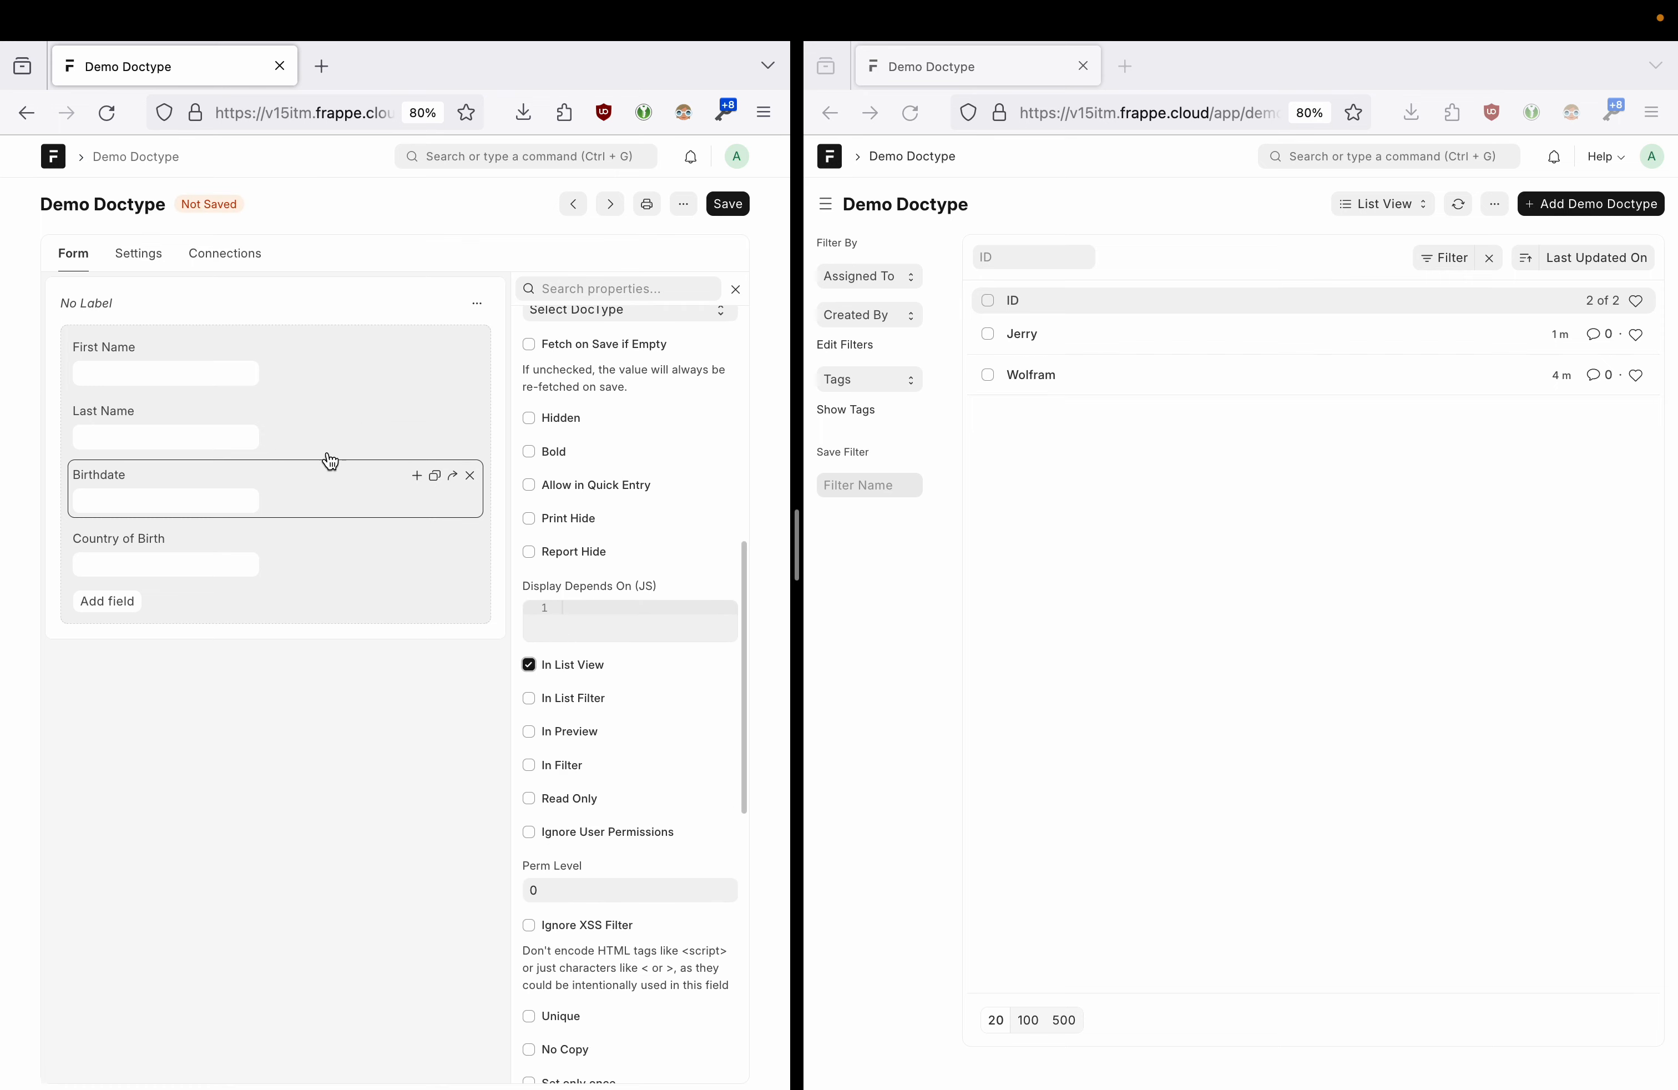
click(306, 442)
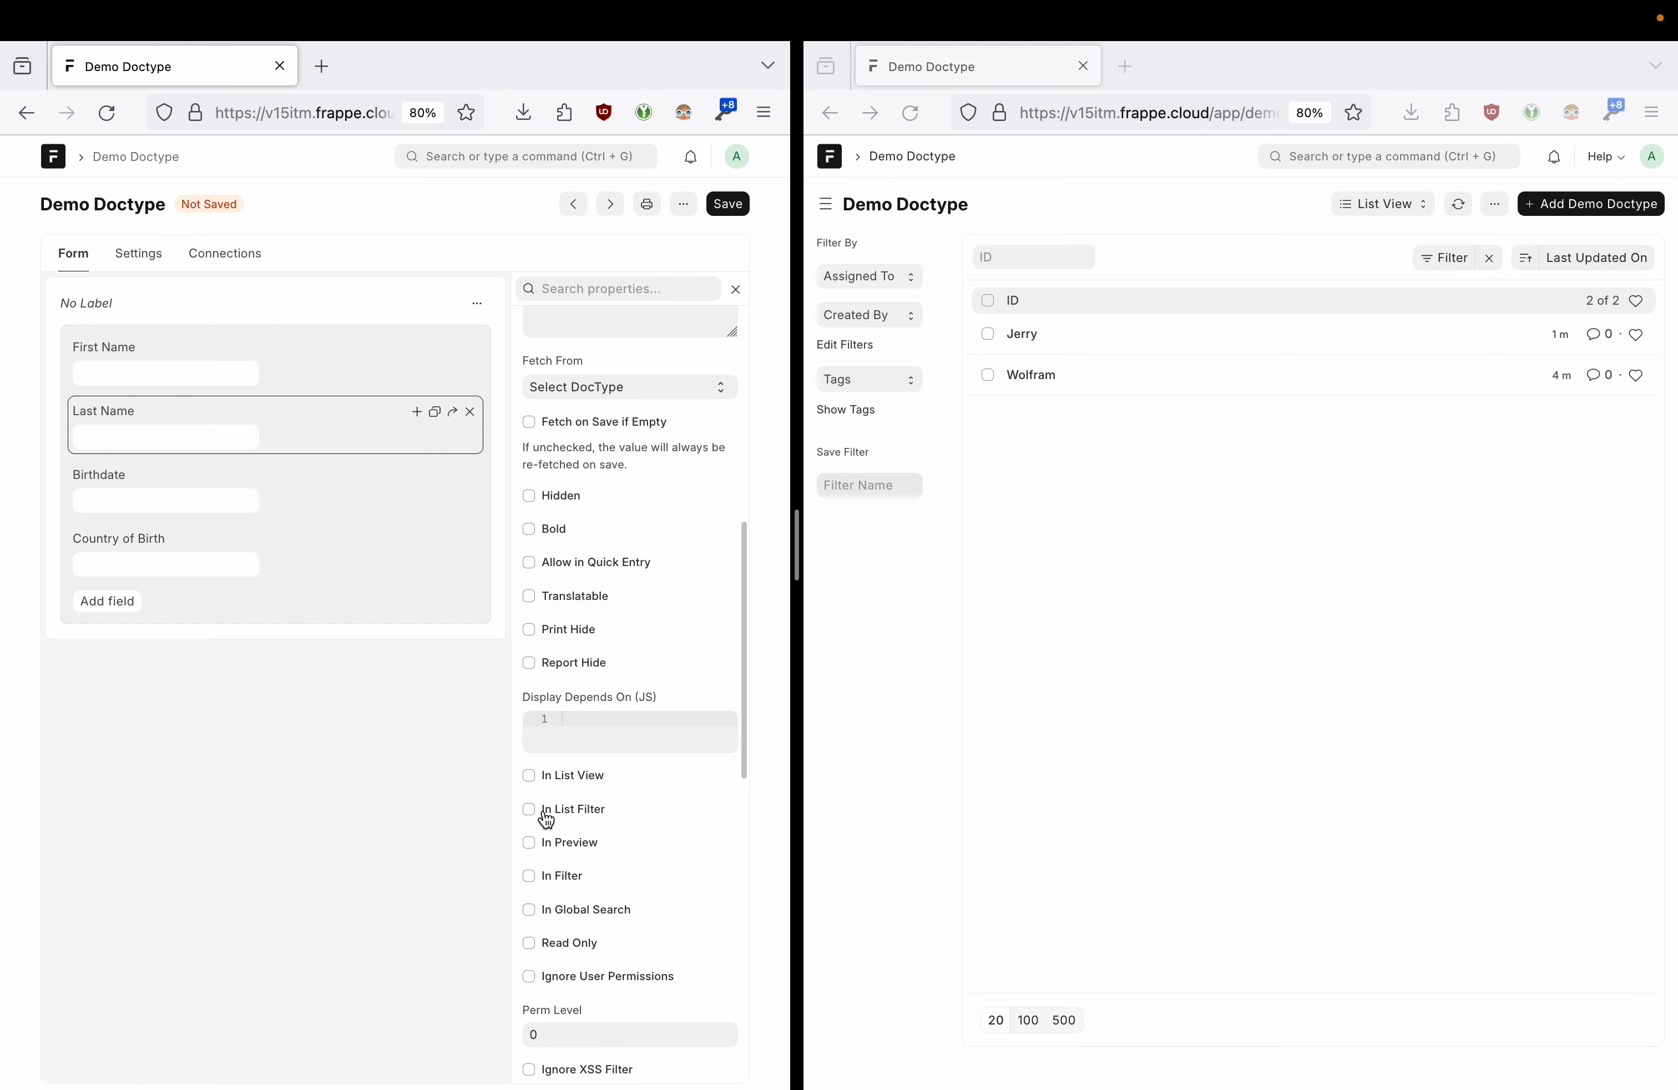
click(530, 778)
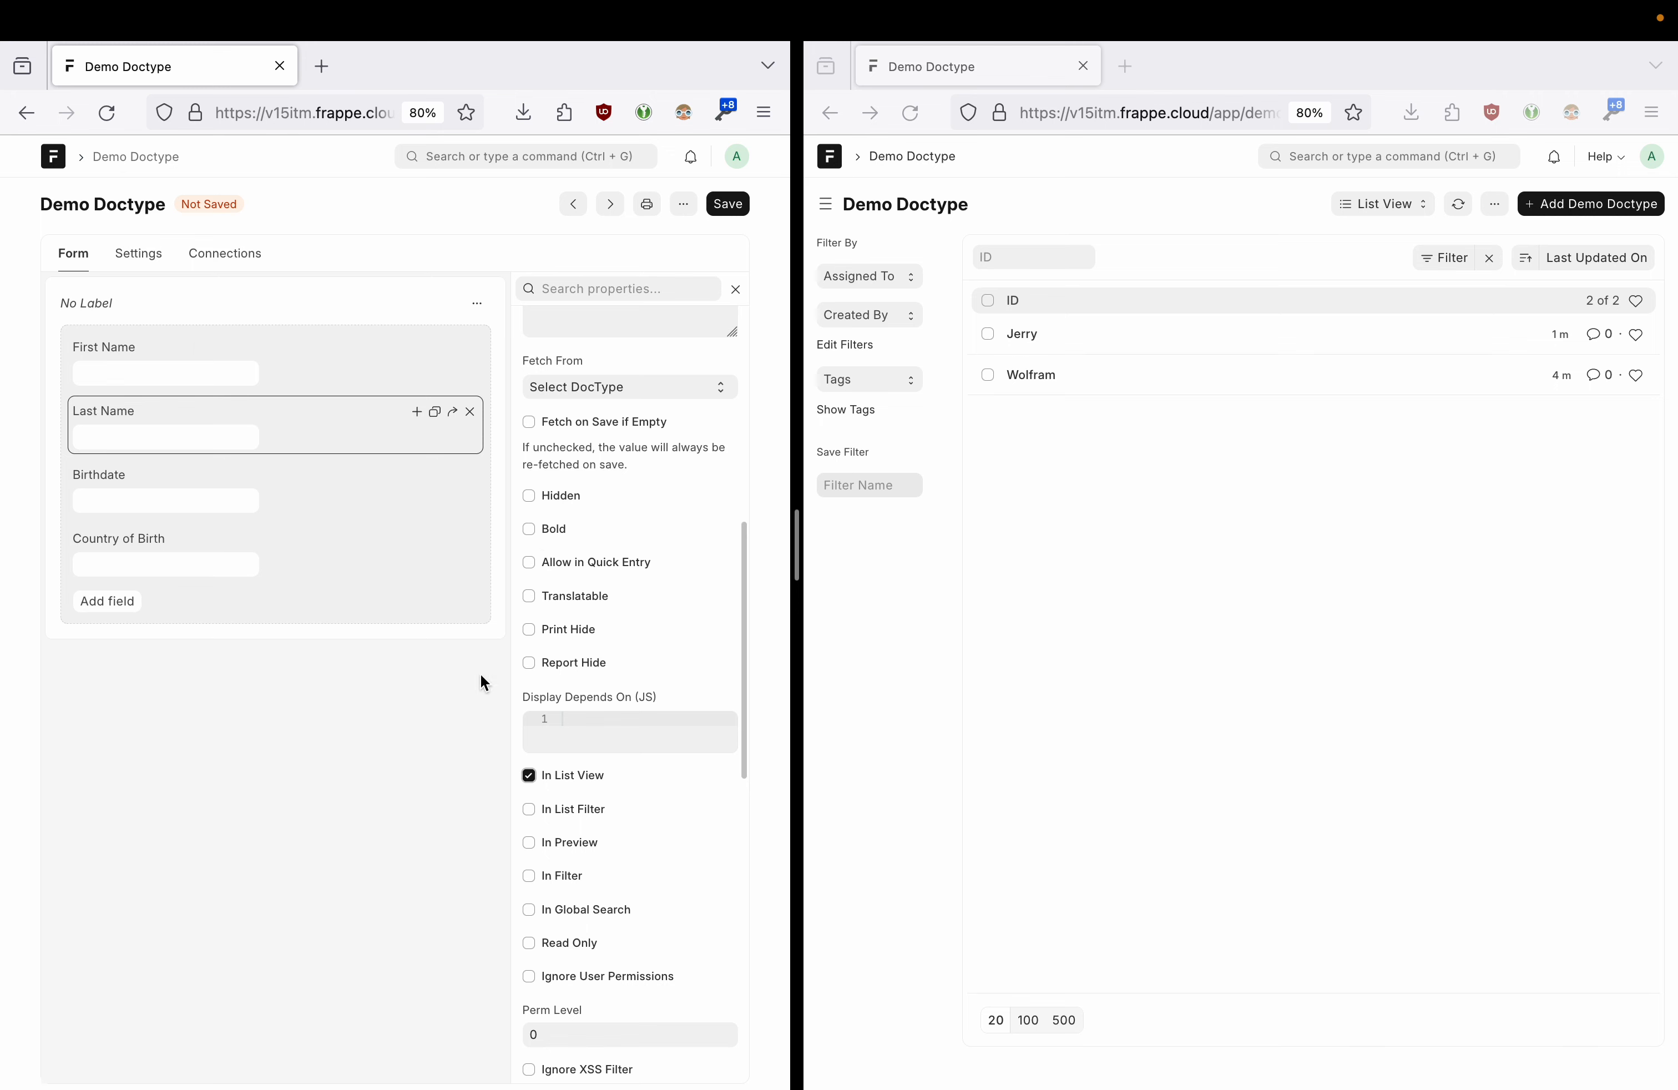
click(303, 380)
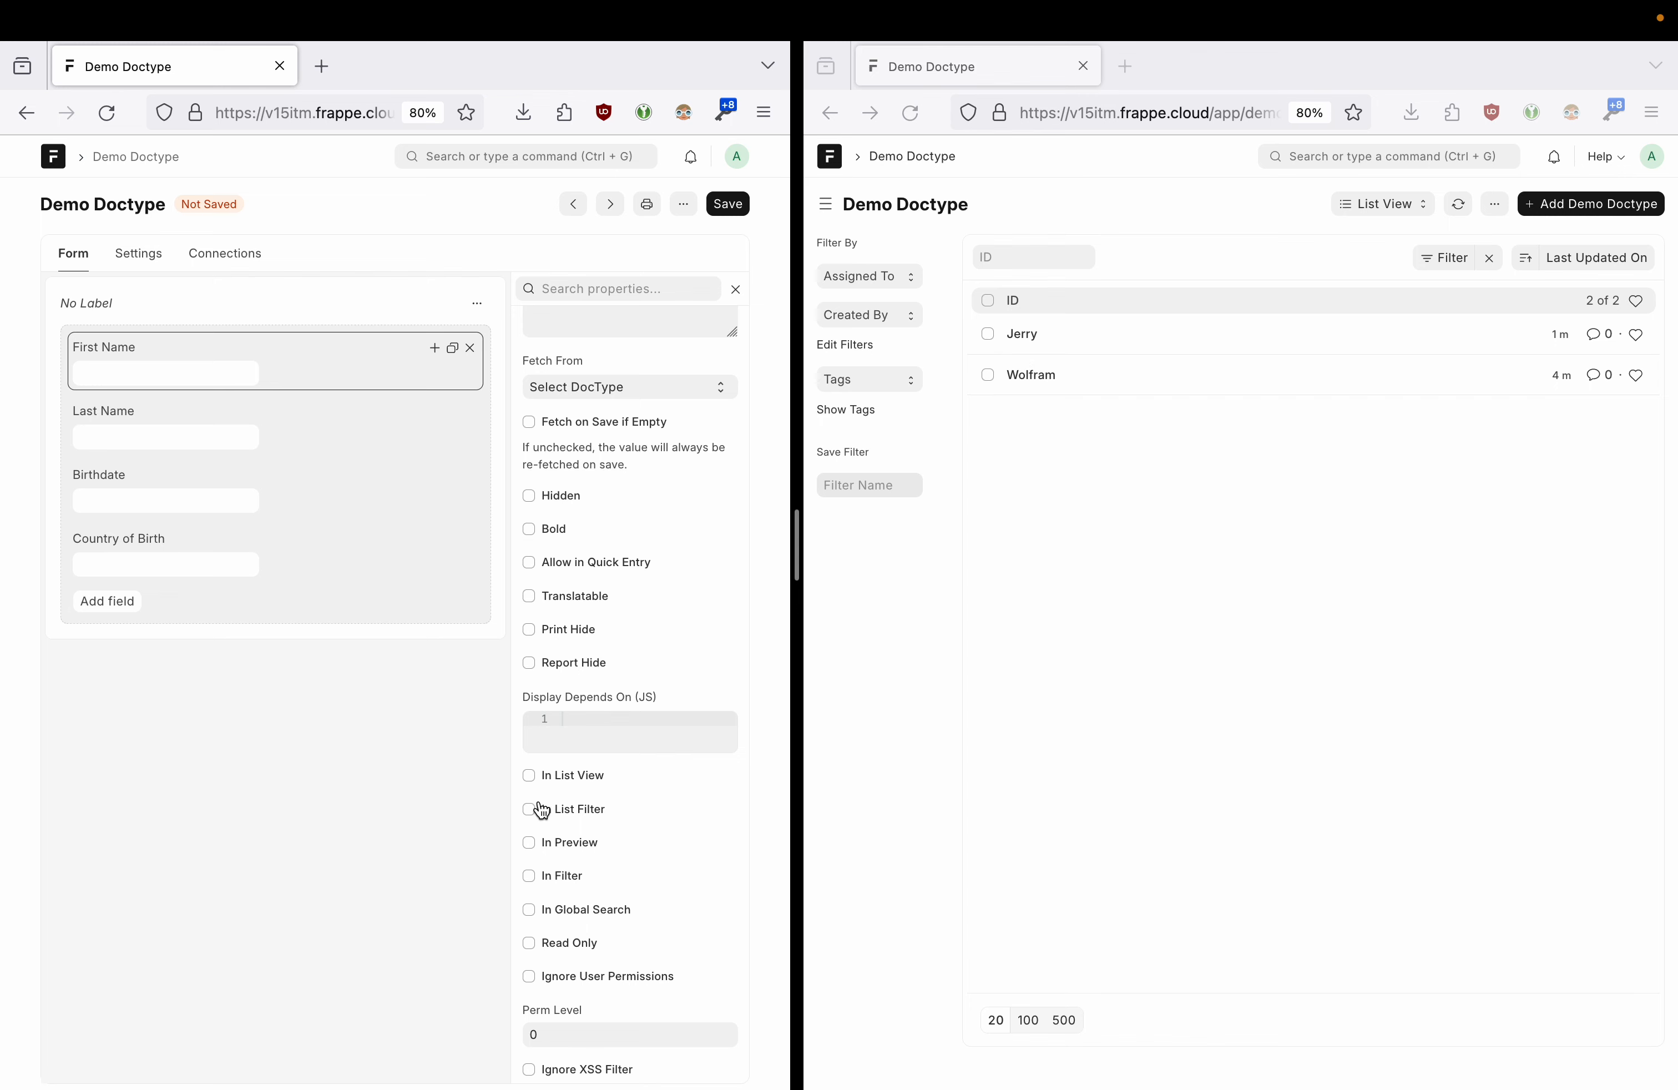
click(535, 781)
click(728, 202)
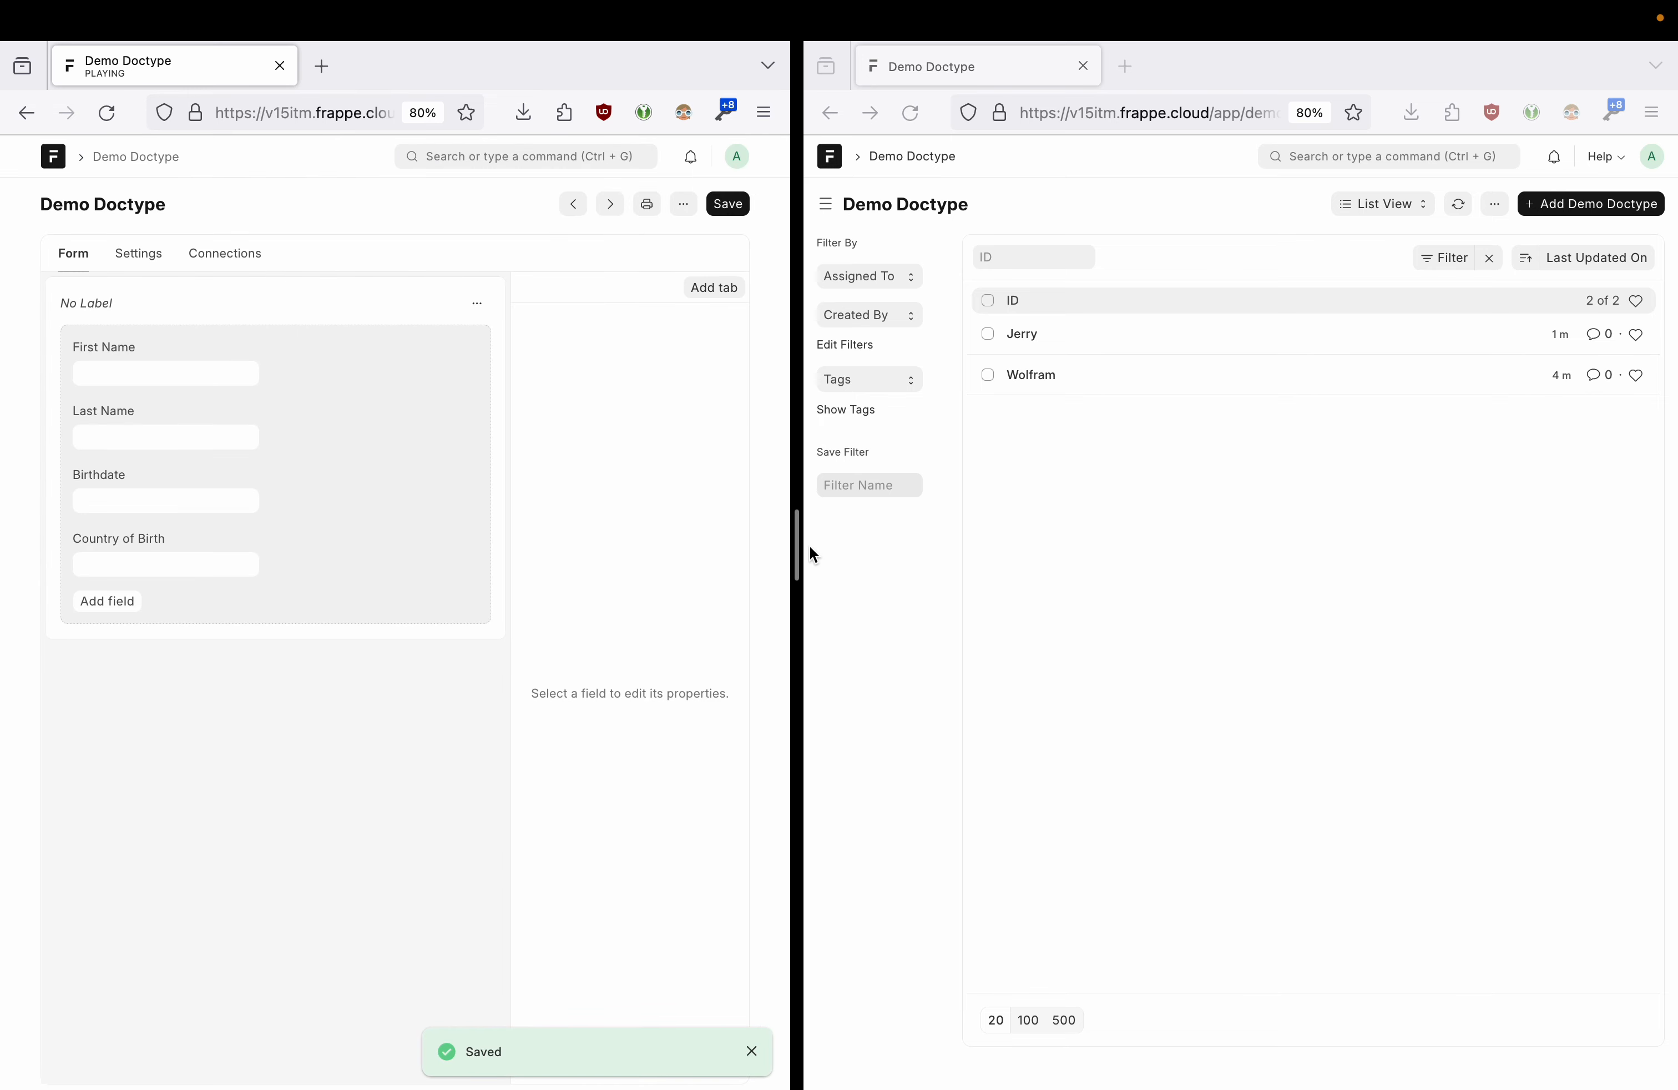
- Reload the Demo Doctype record list page and widen its window
drag(797, 549, 614, 553)
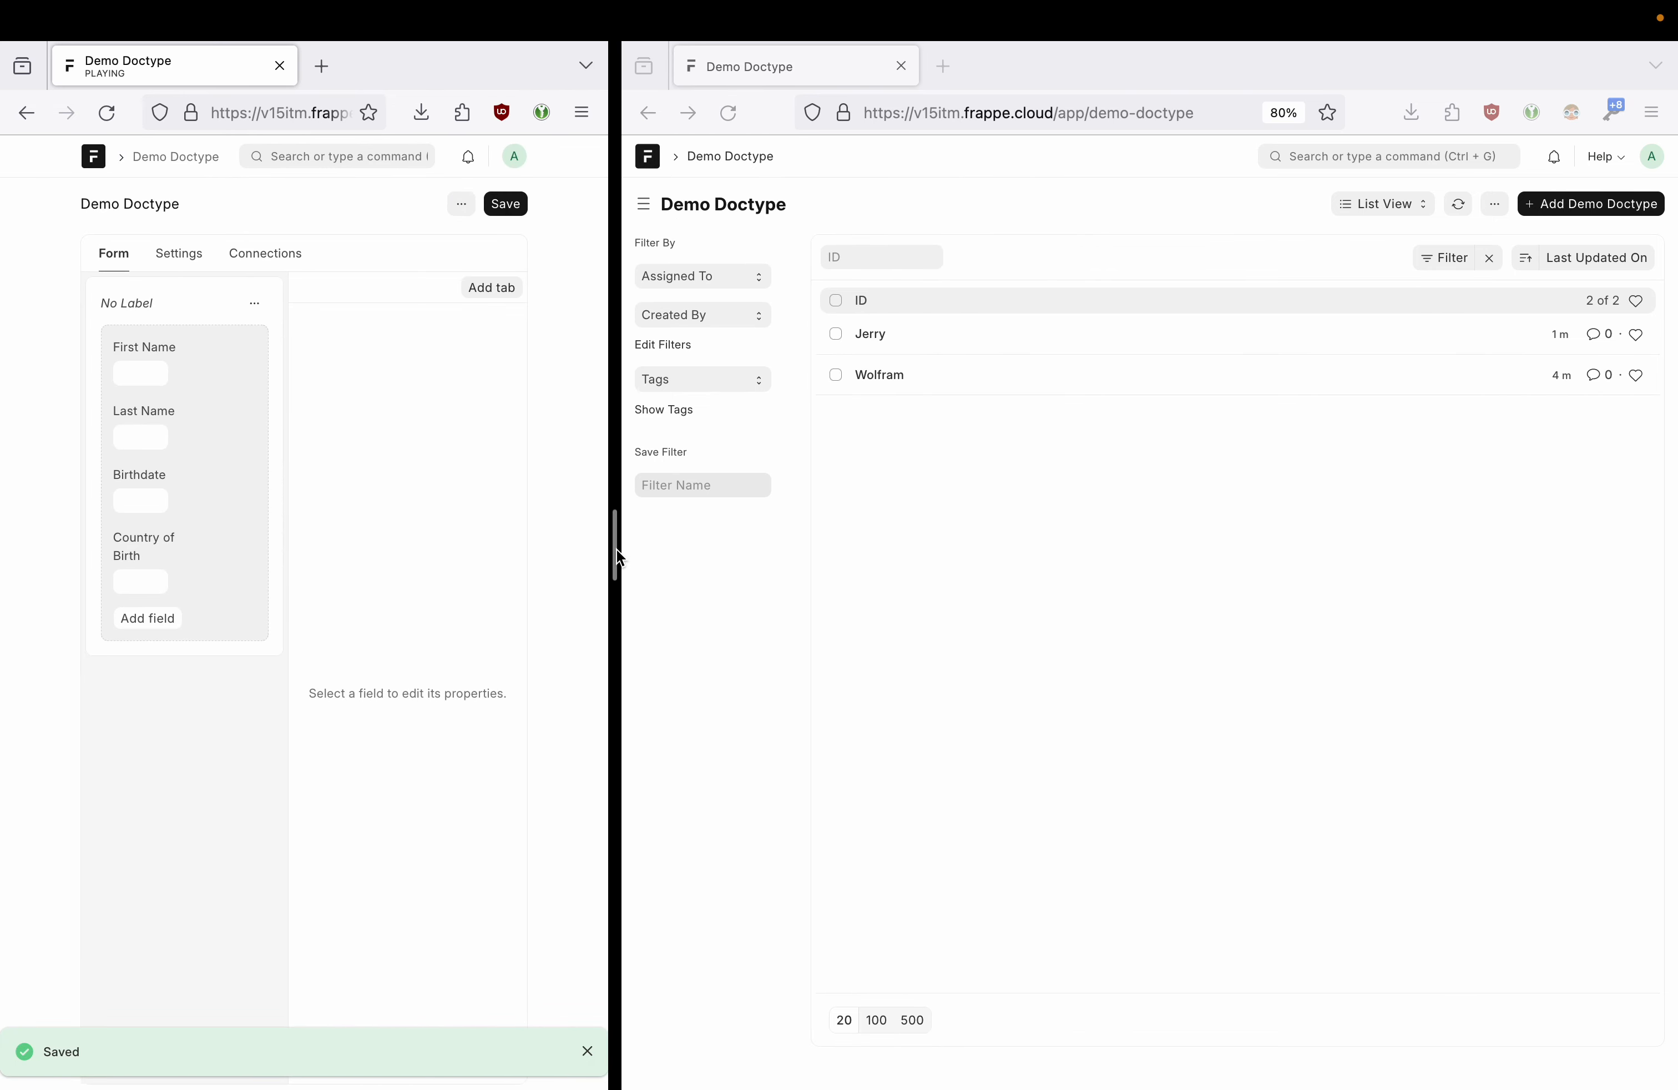
click(1650, 154)
click(1544, 271)
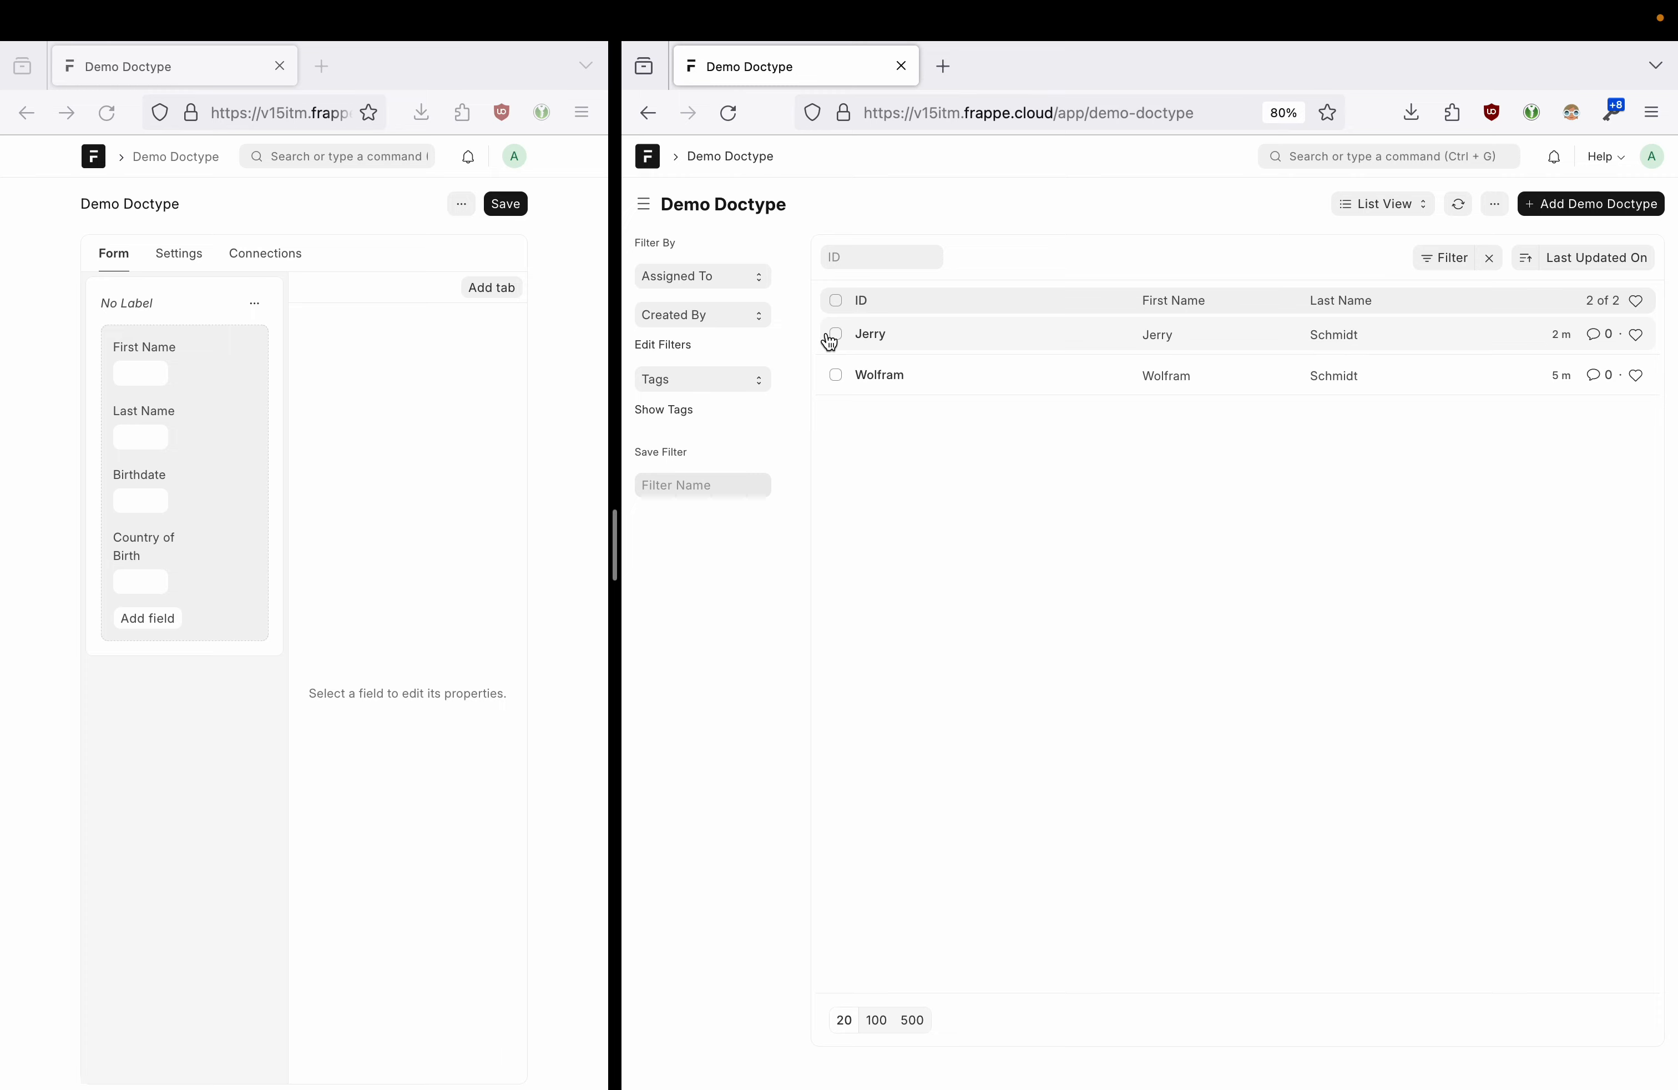
click(212, 499)
scroll(449, 715, down, 5)
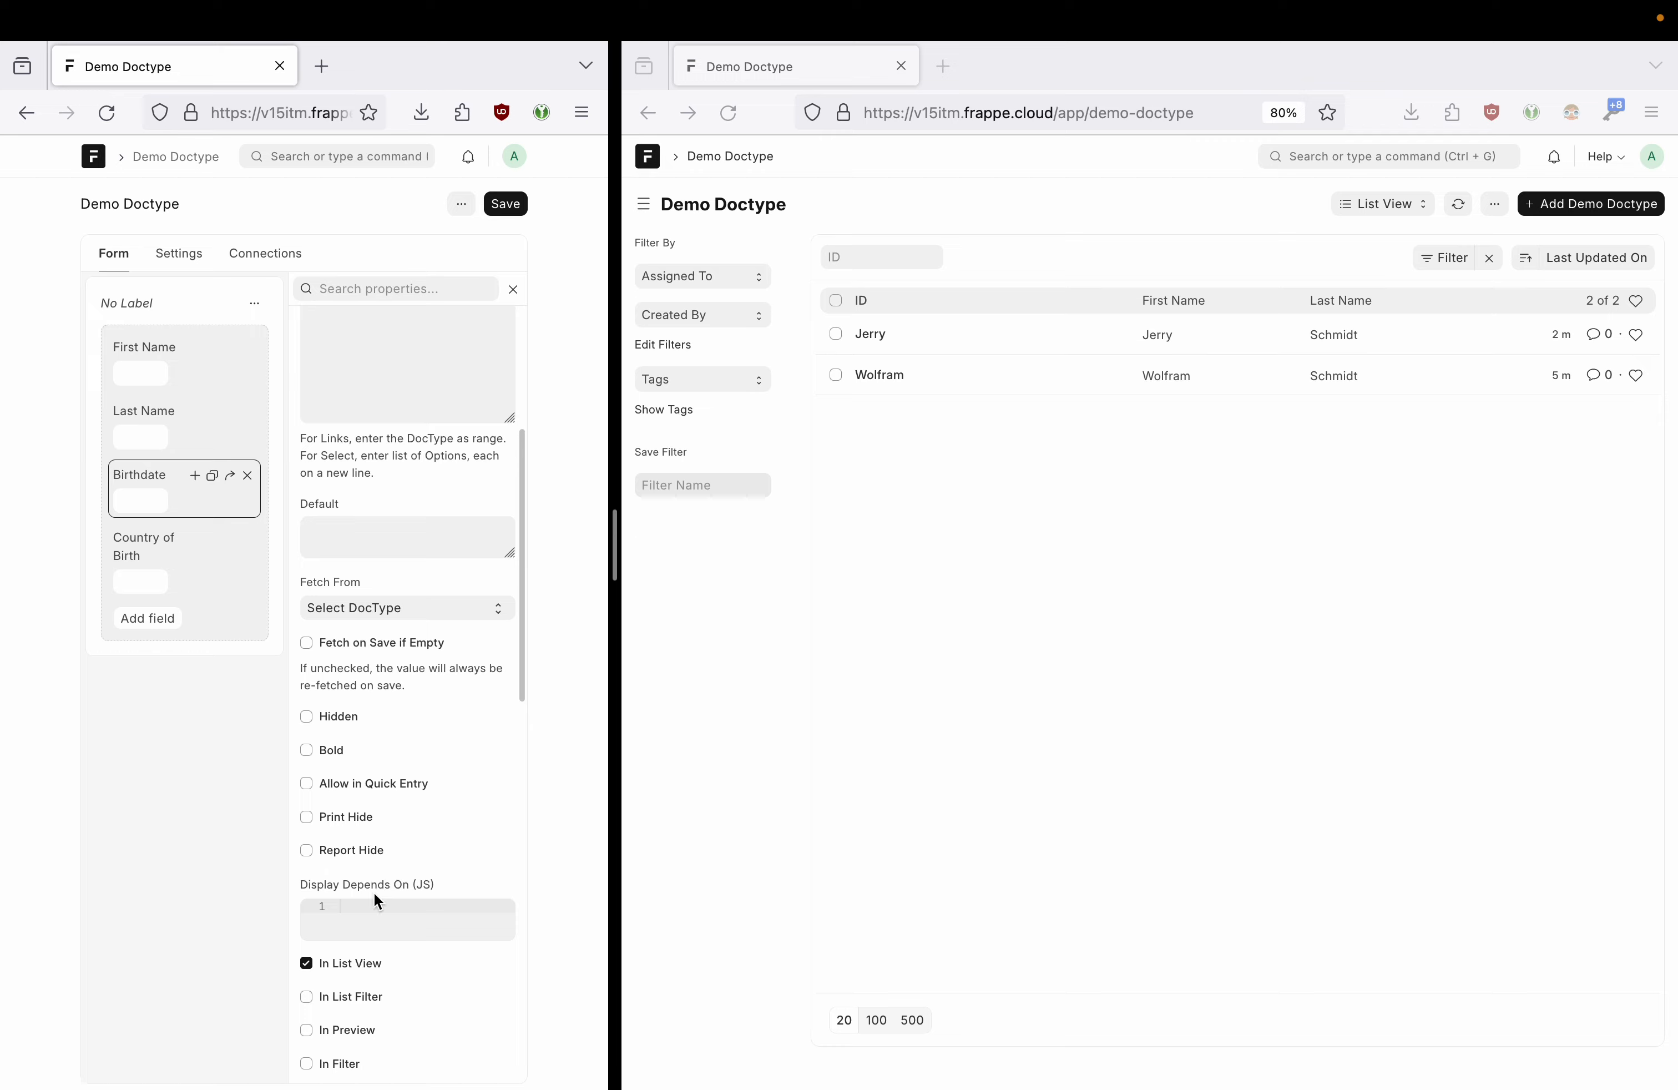
drag(619, 577, 506, 575)
- Set Maximum Number of Fields to 5 in List Settings and save
click(1478, 210)
click(1406, 337)
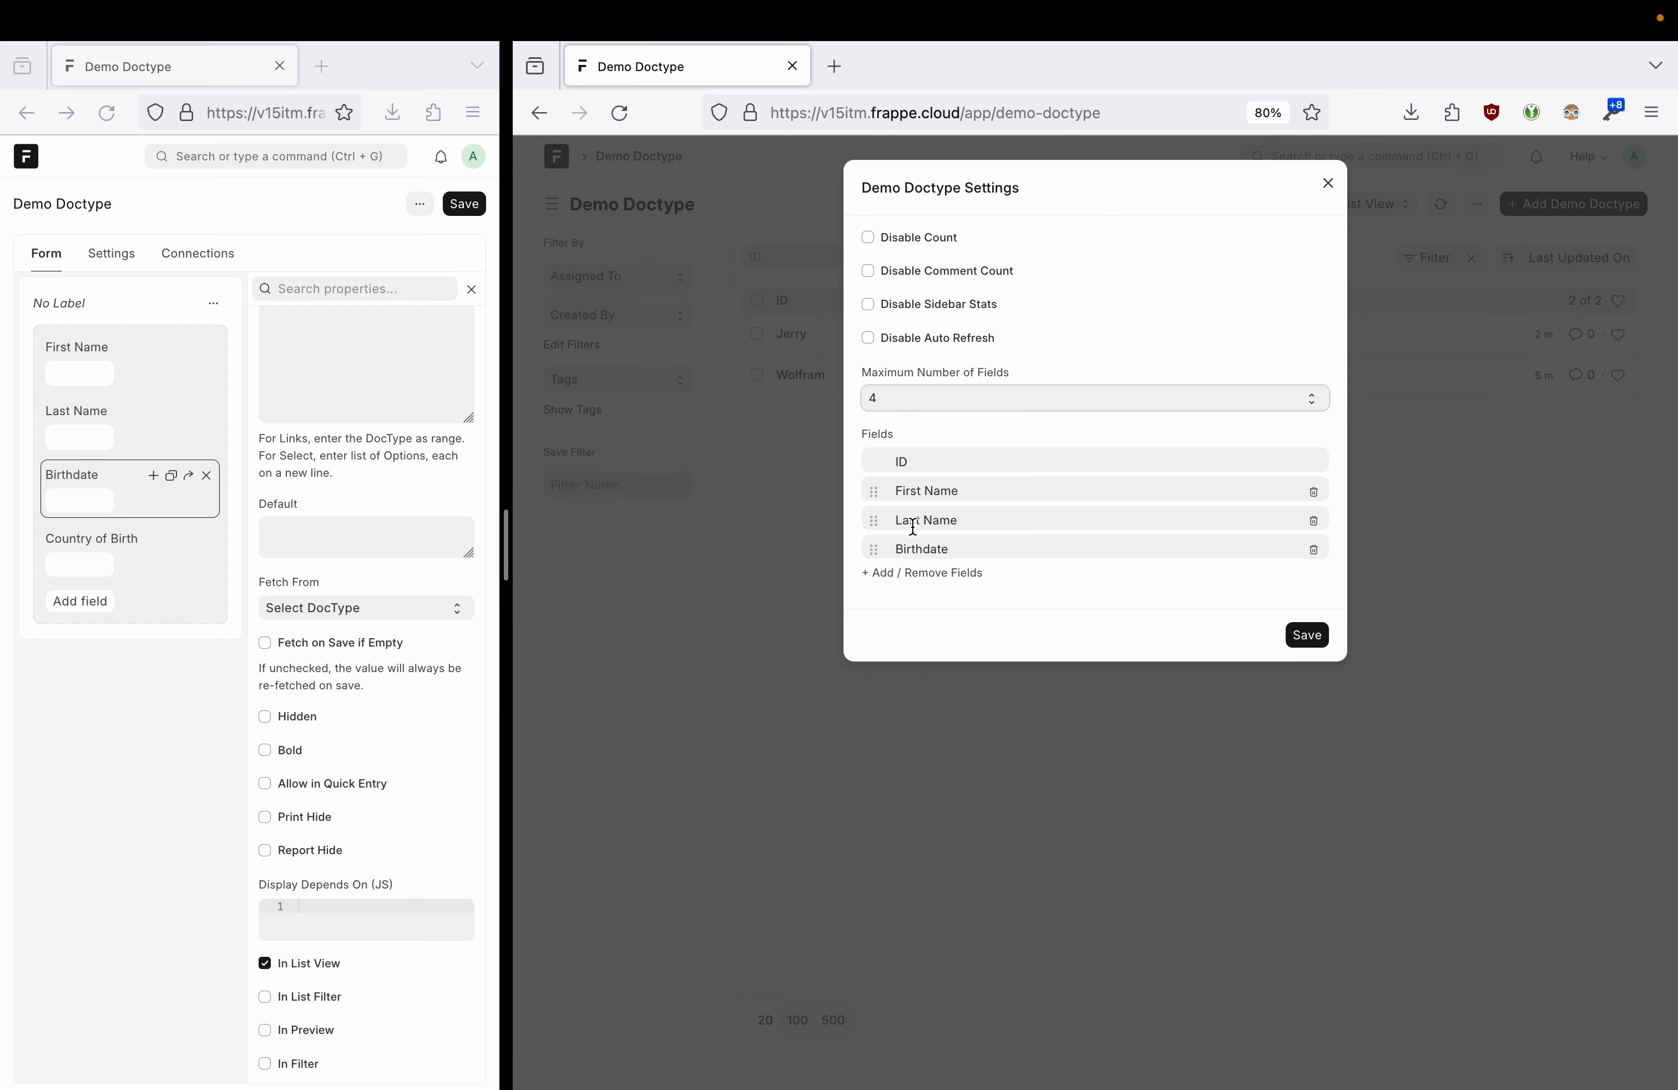
click(914, 404)
click(912, 411)
click(1323, 639)
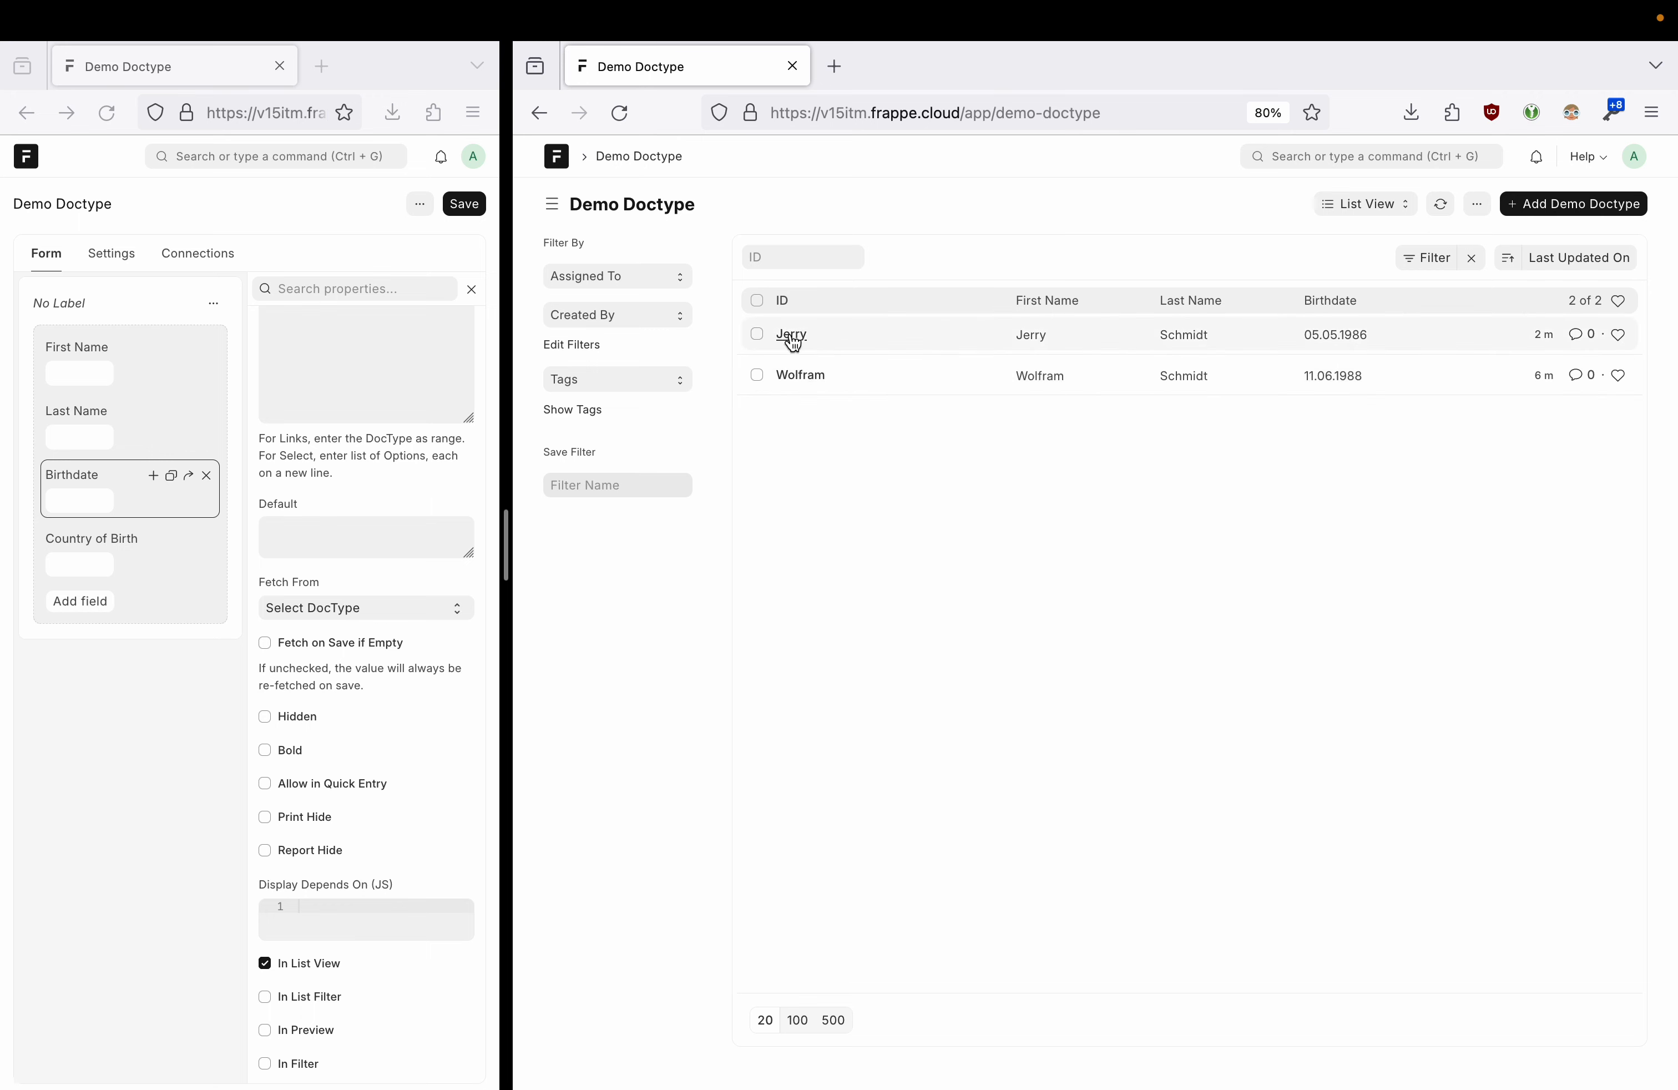
- Start a new Demo Doctype record and enter the person's first and last name
click(1570, 208)
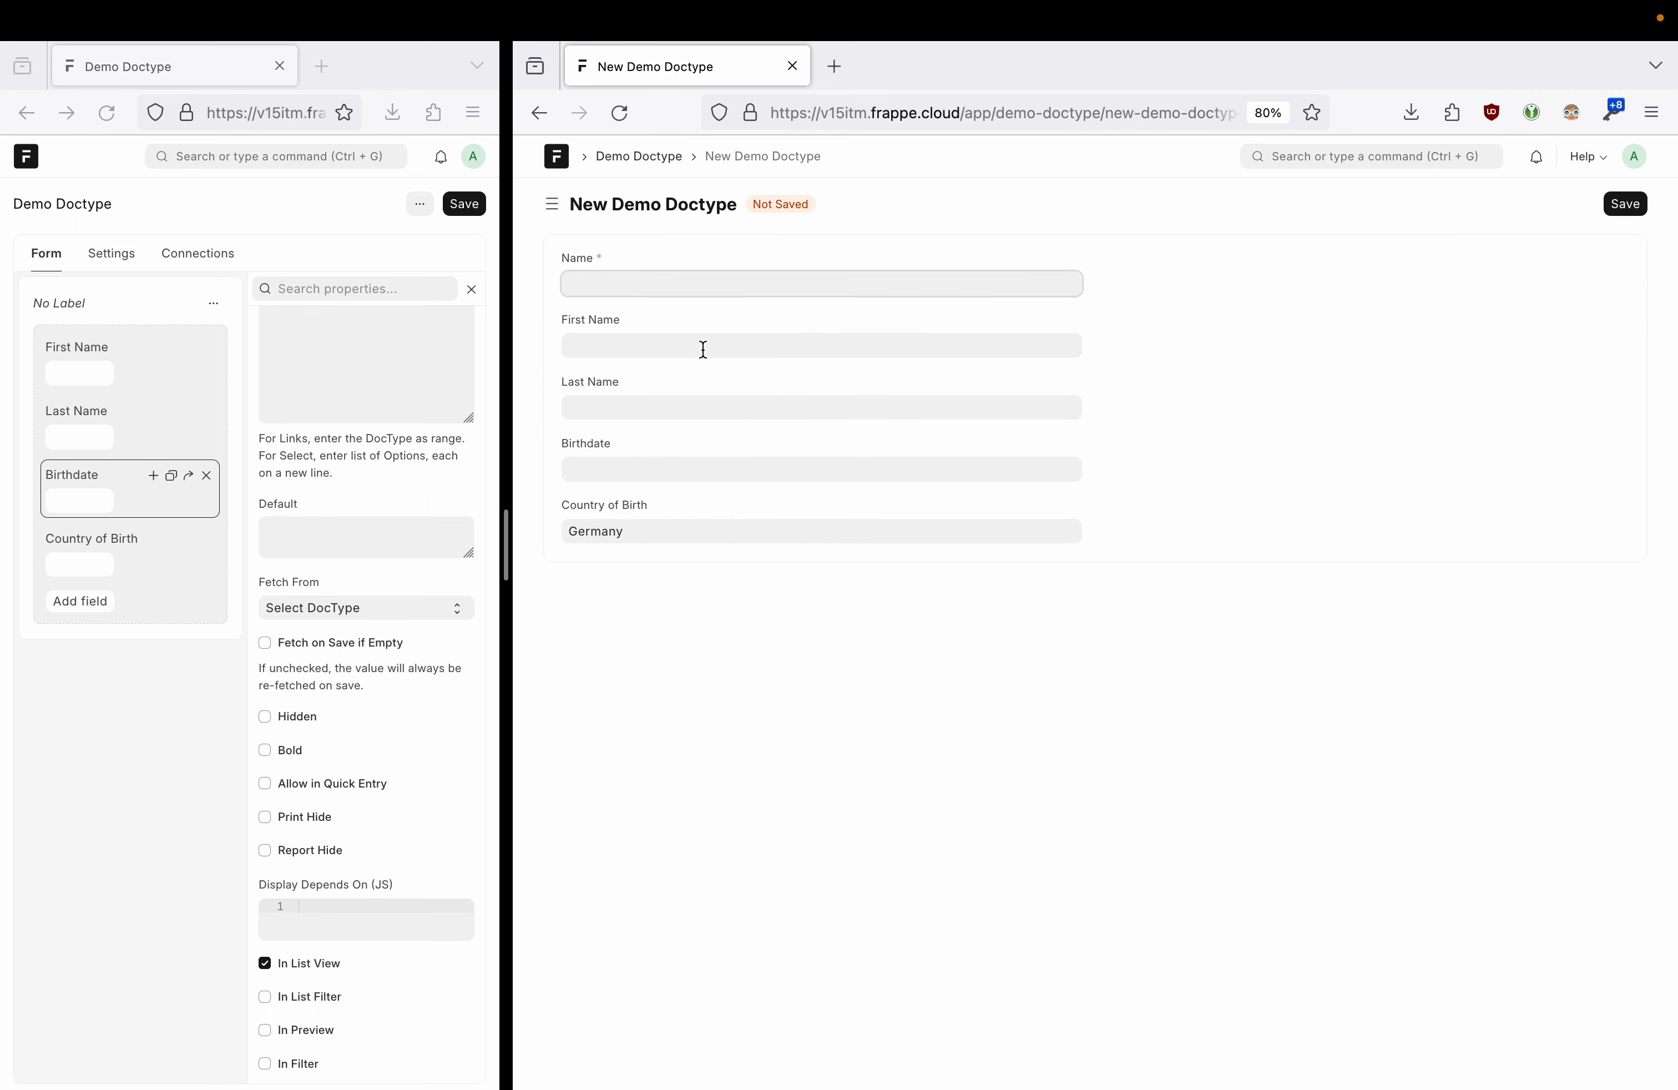
key(Tab)
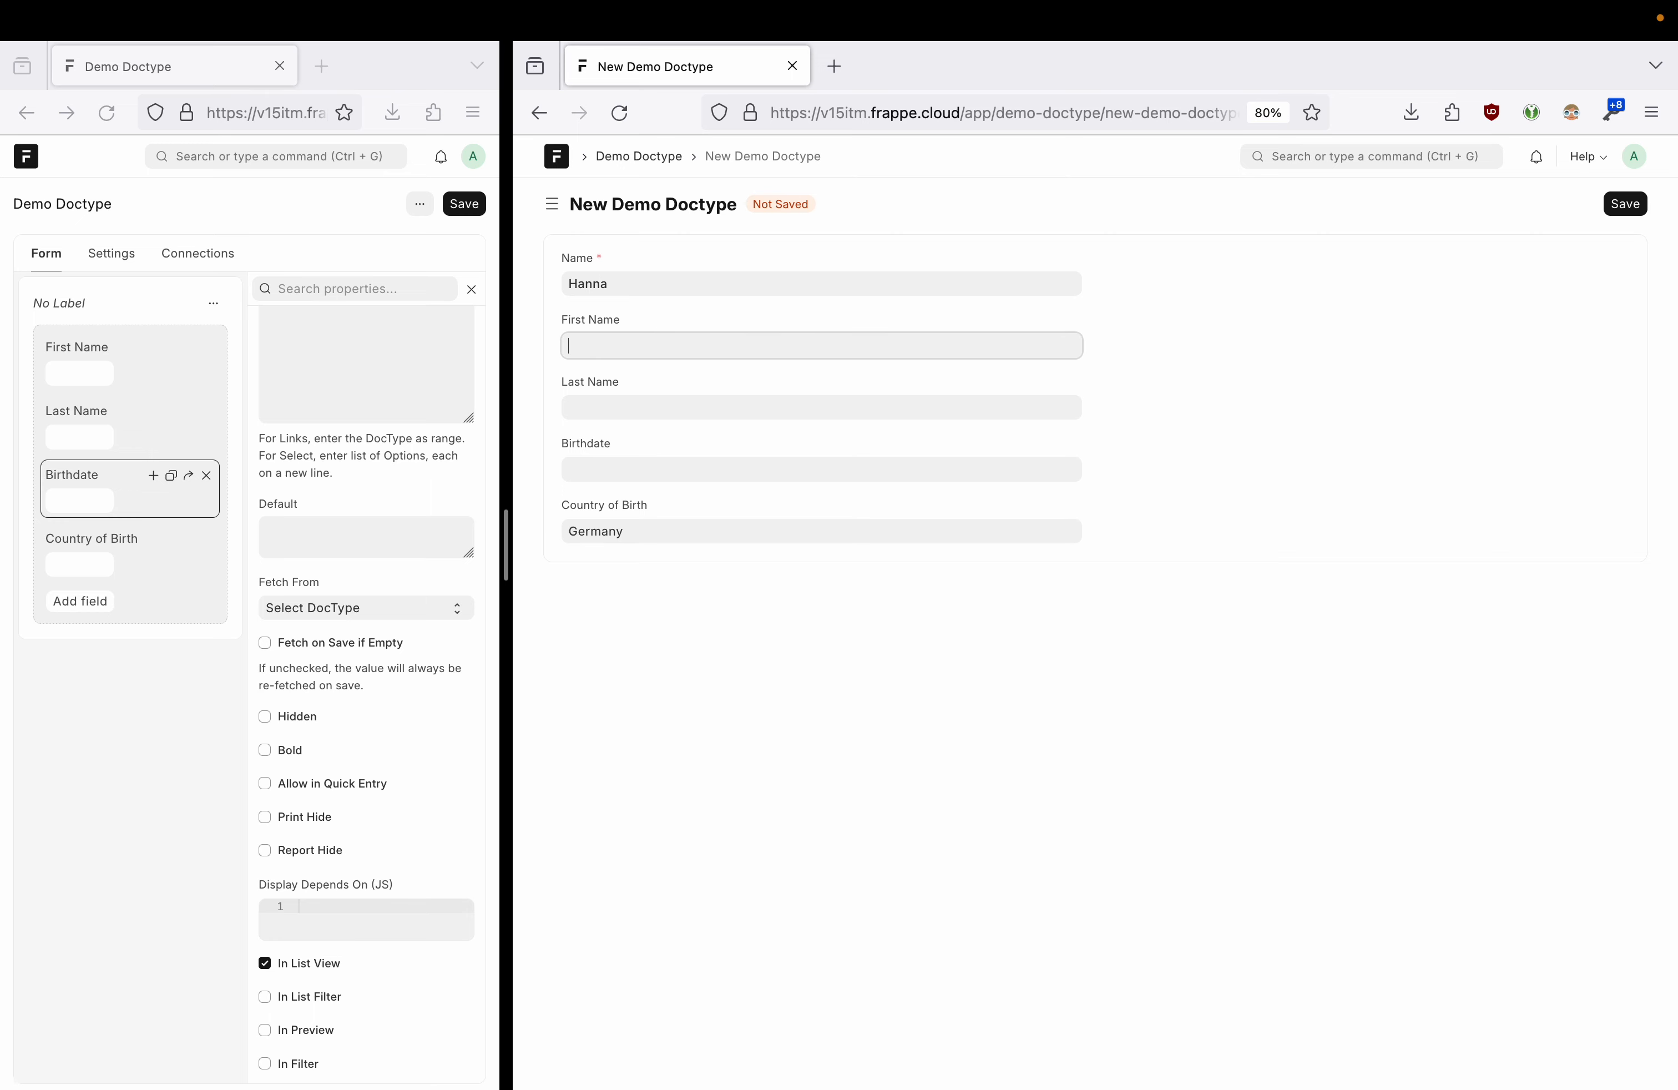
key(Tab)
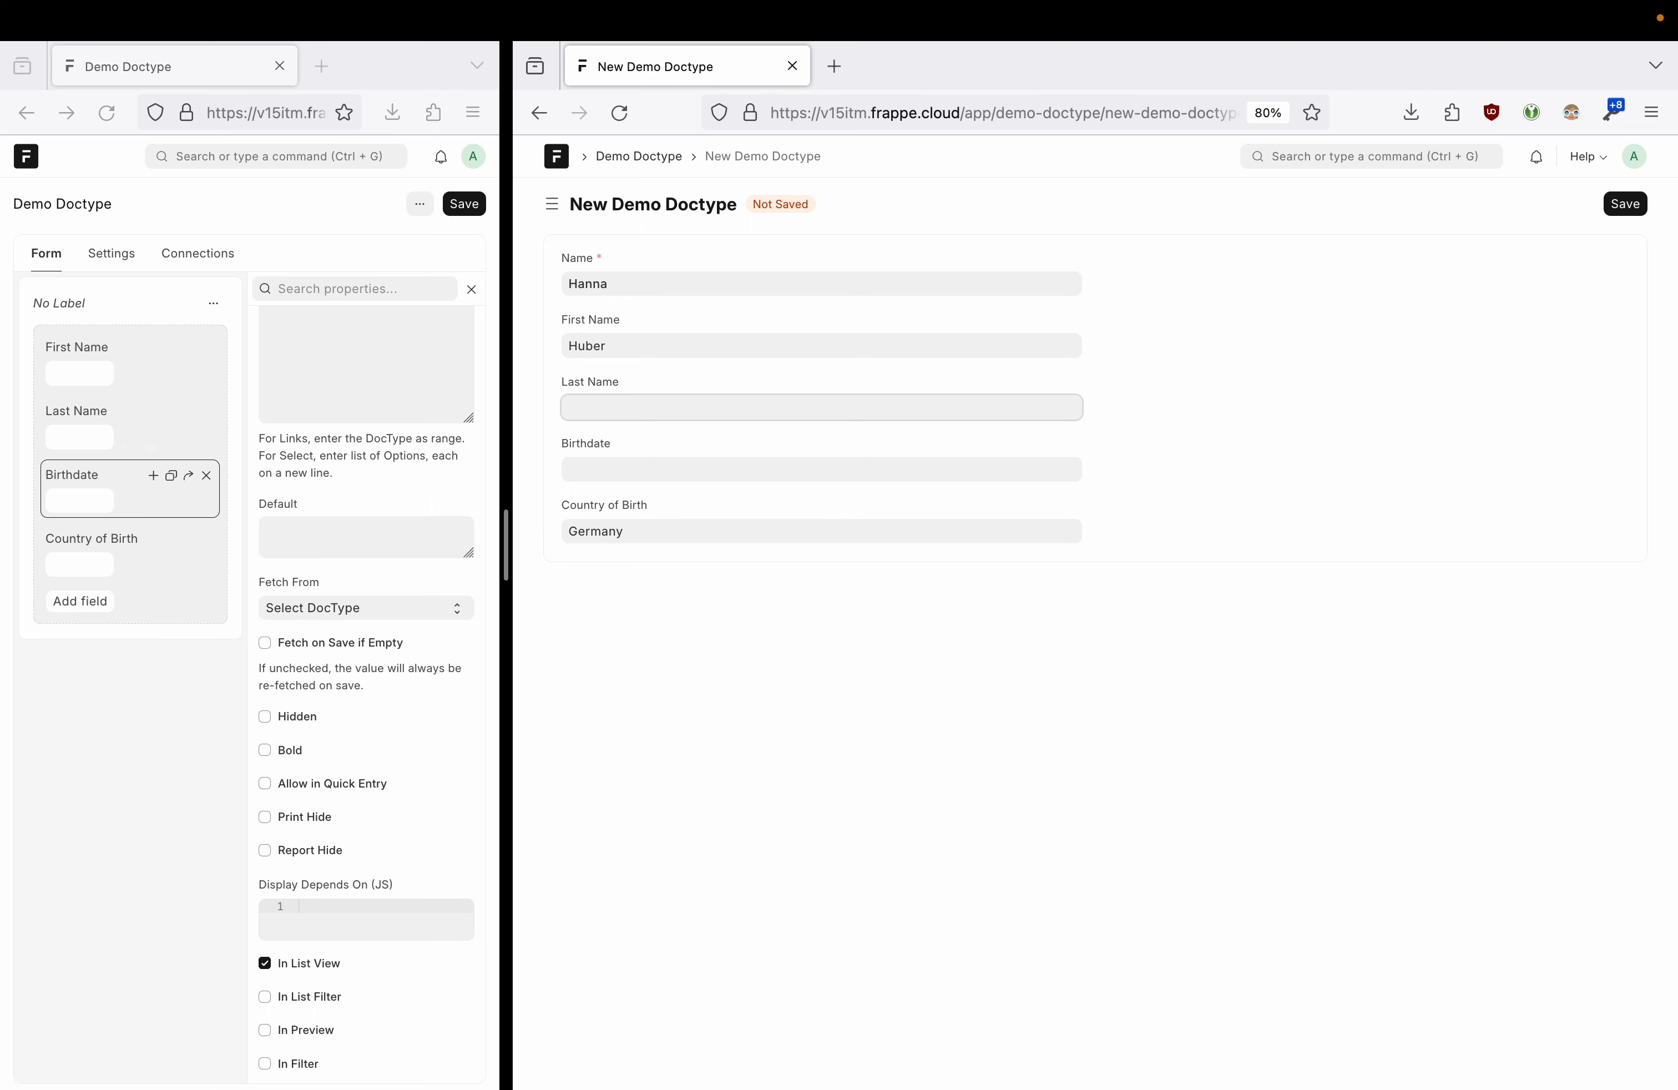
double_click(630, 345)
key(Tab)
key(Tab)
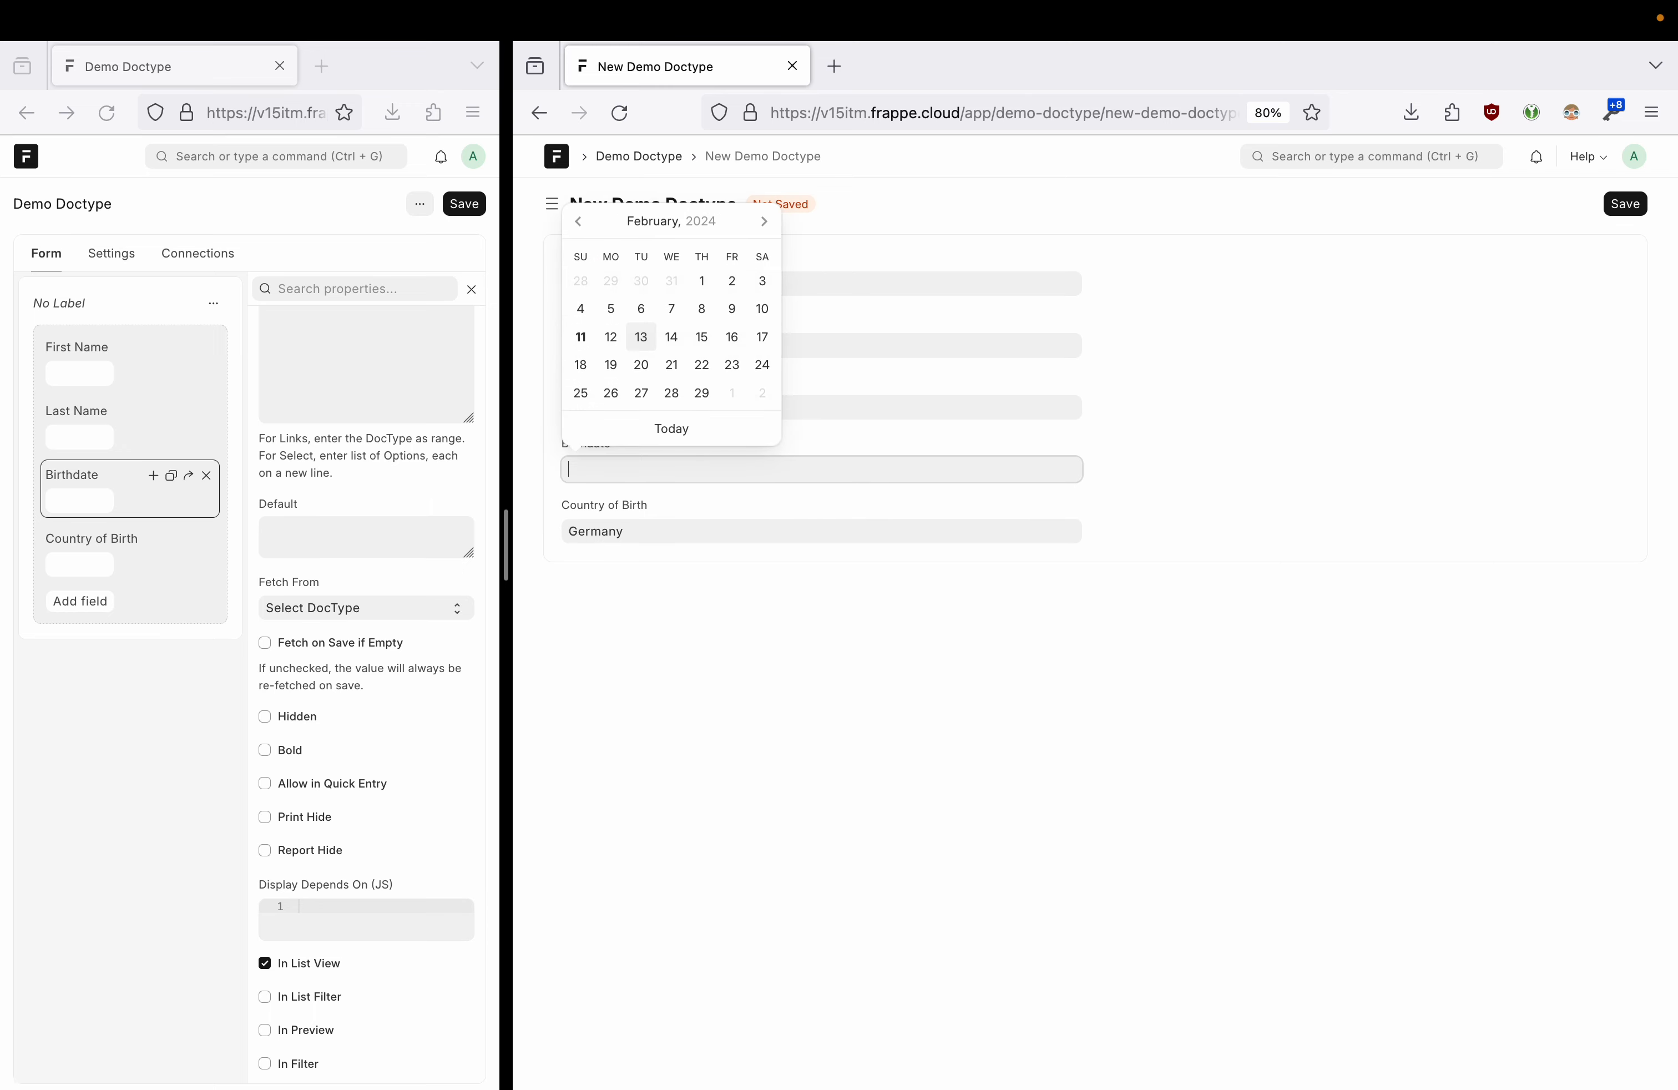
text(0104)
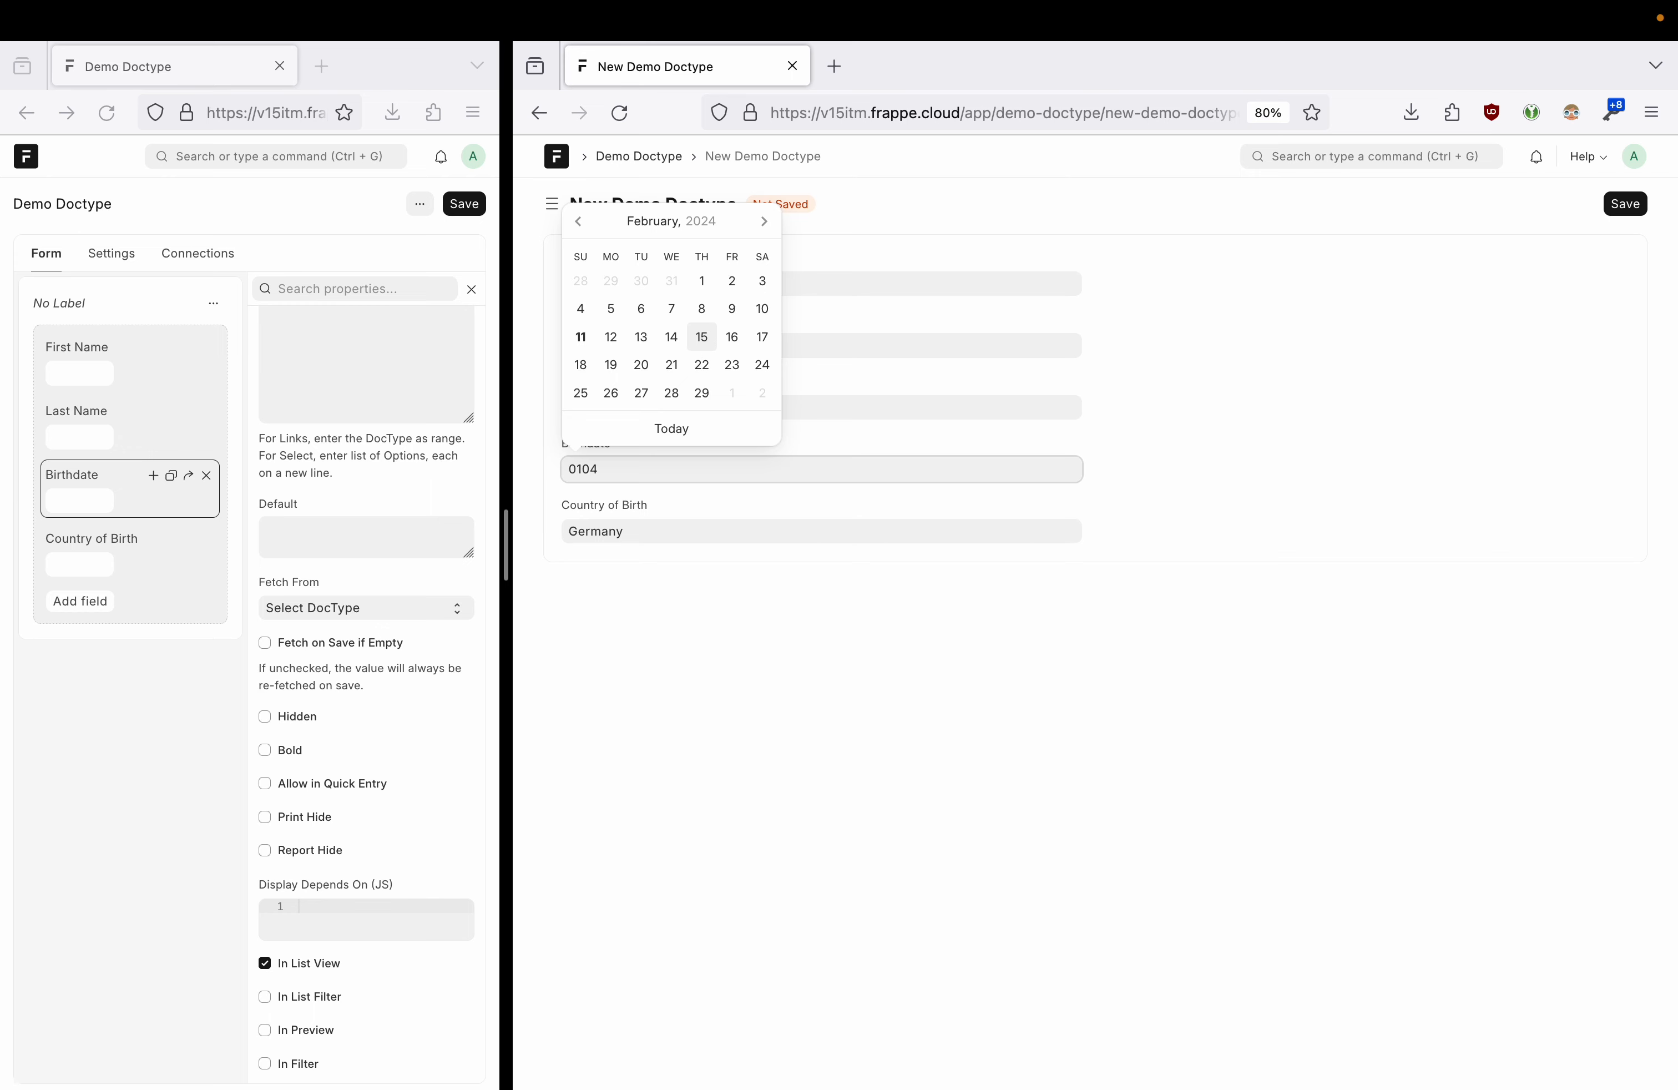
text(1997)
click(807, 529)
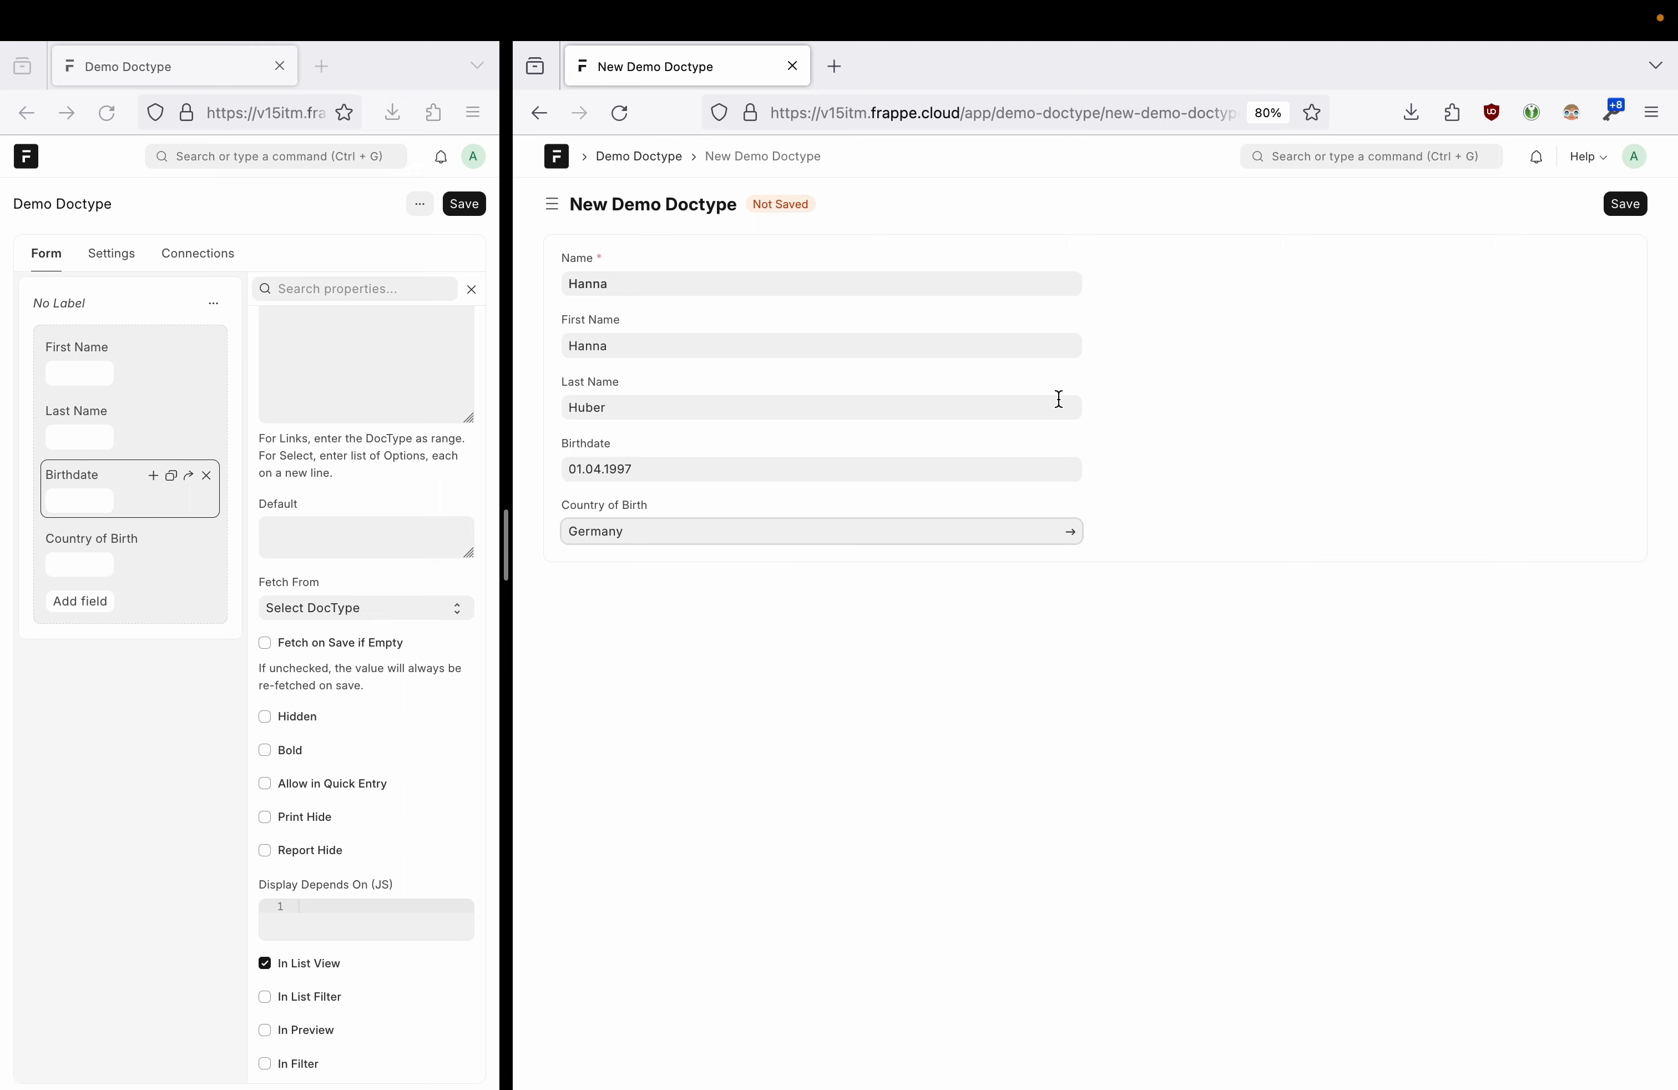
double_click(666, 532)
text(ire)
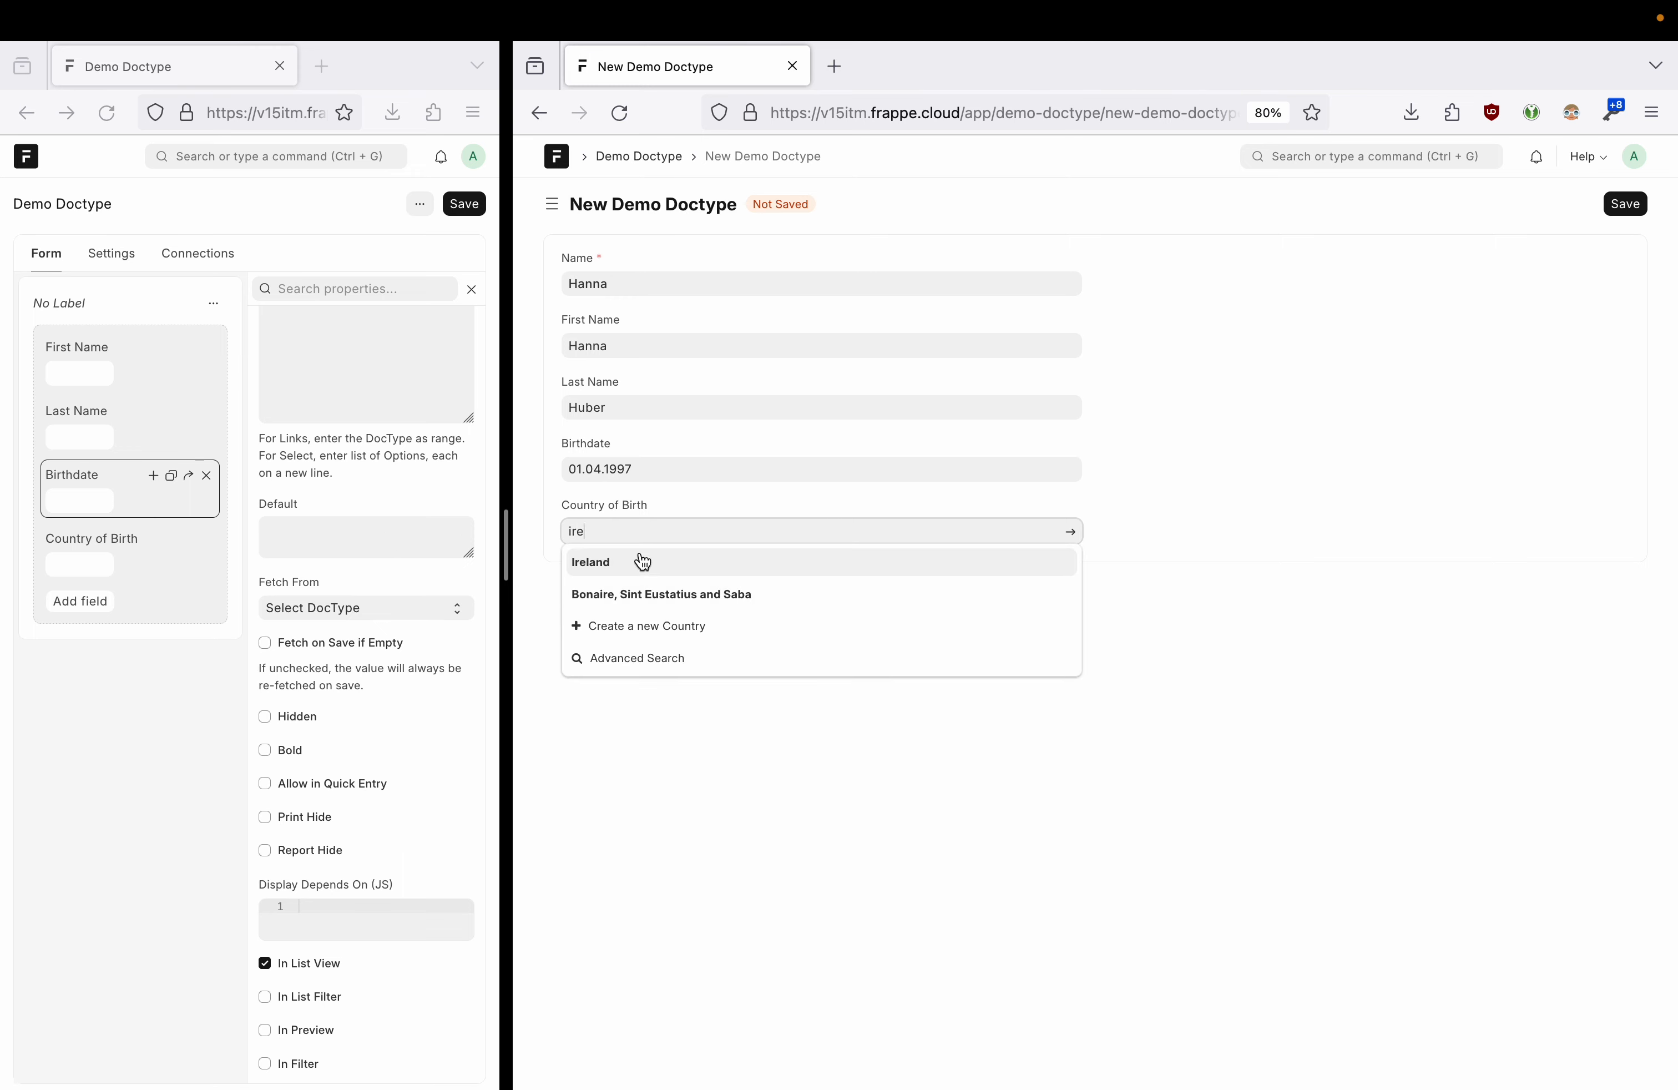
click(643, 562)
click(1625, 203)
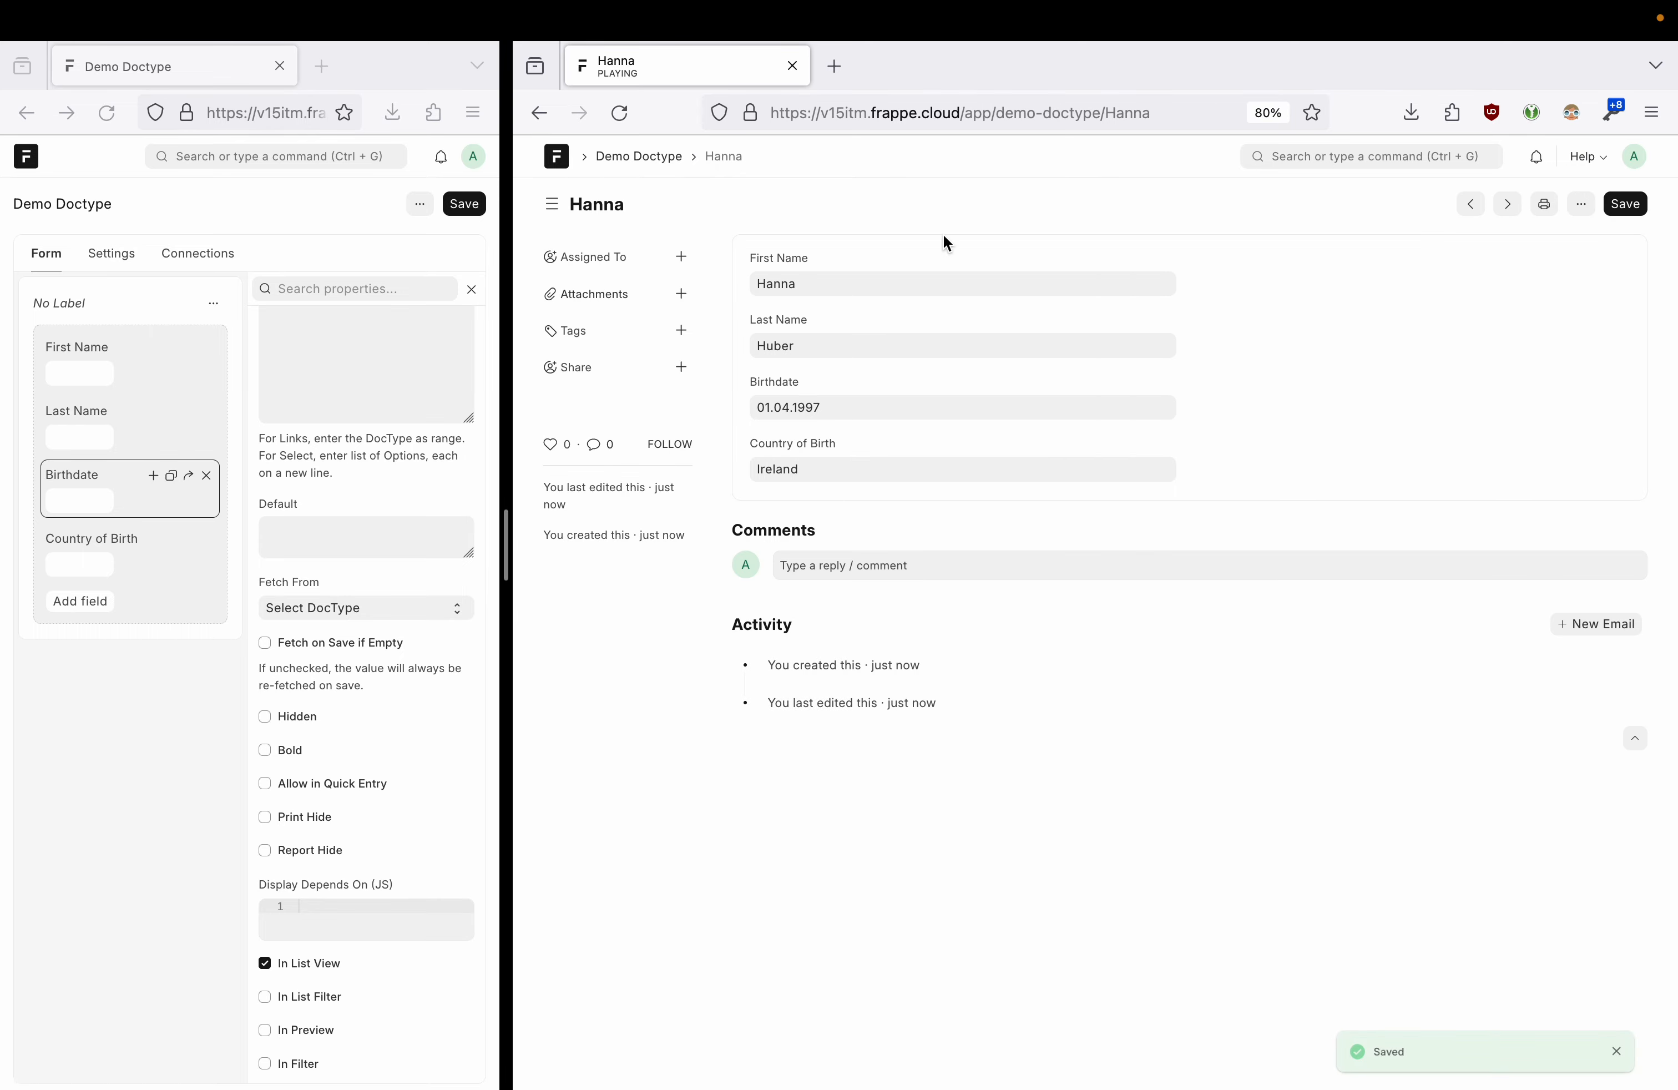
click(639, 156)
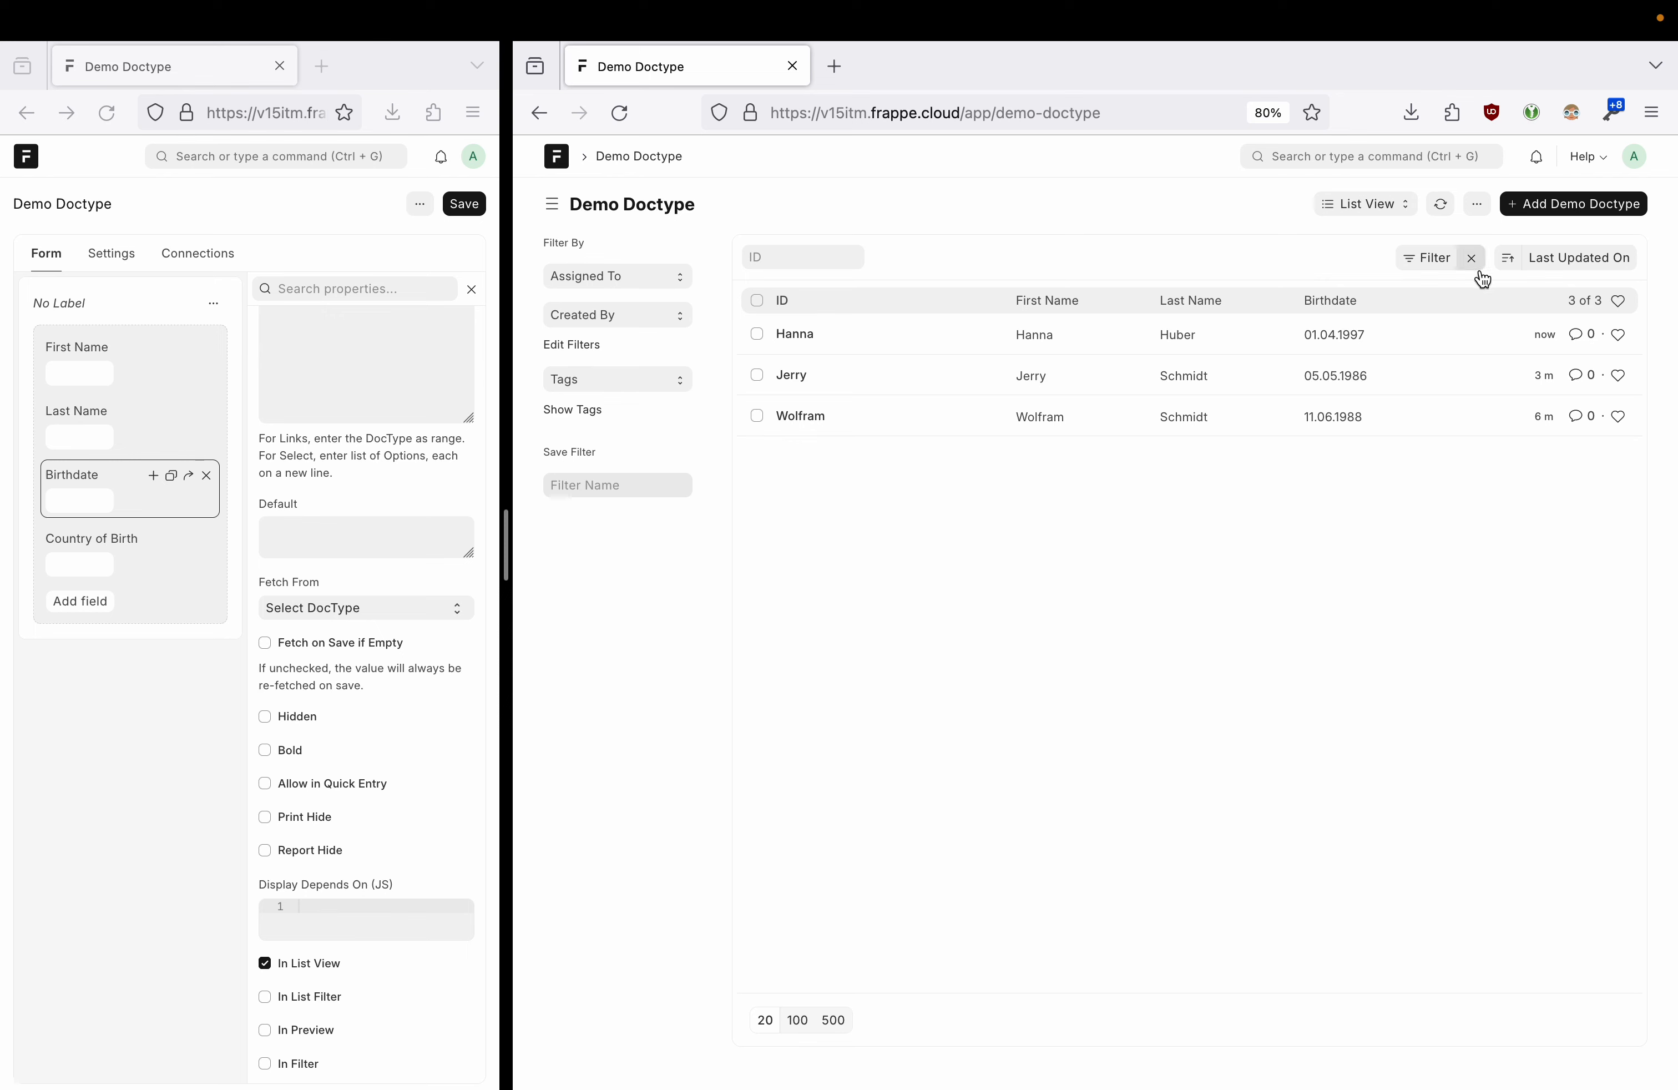
click(1418, 259)
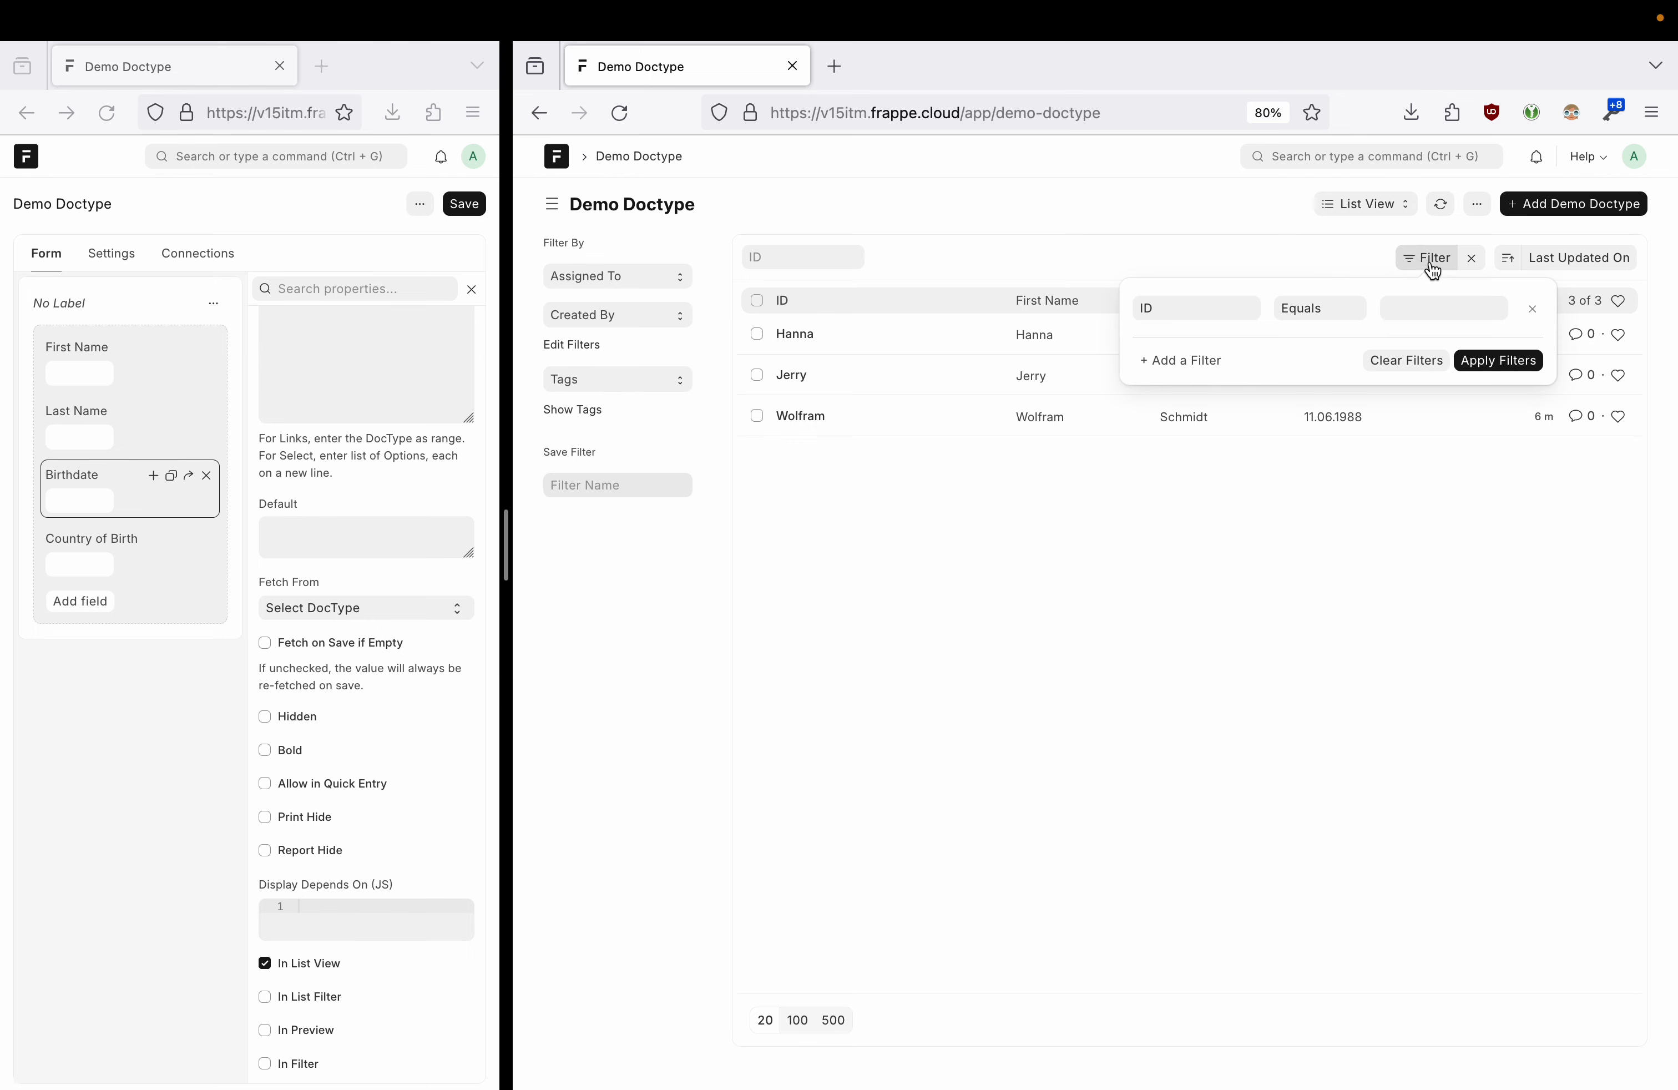
click(1180, 312)
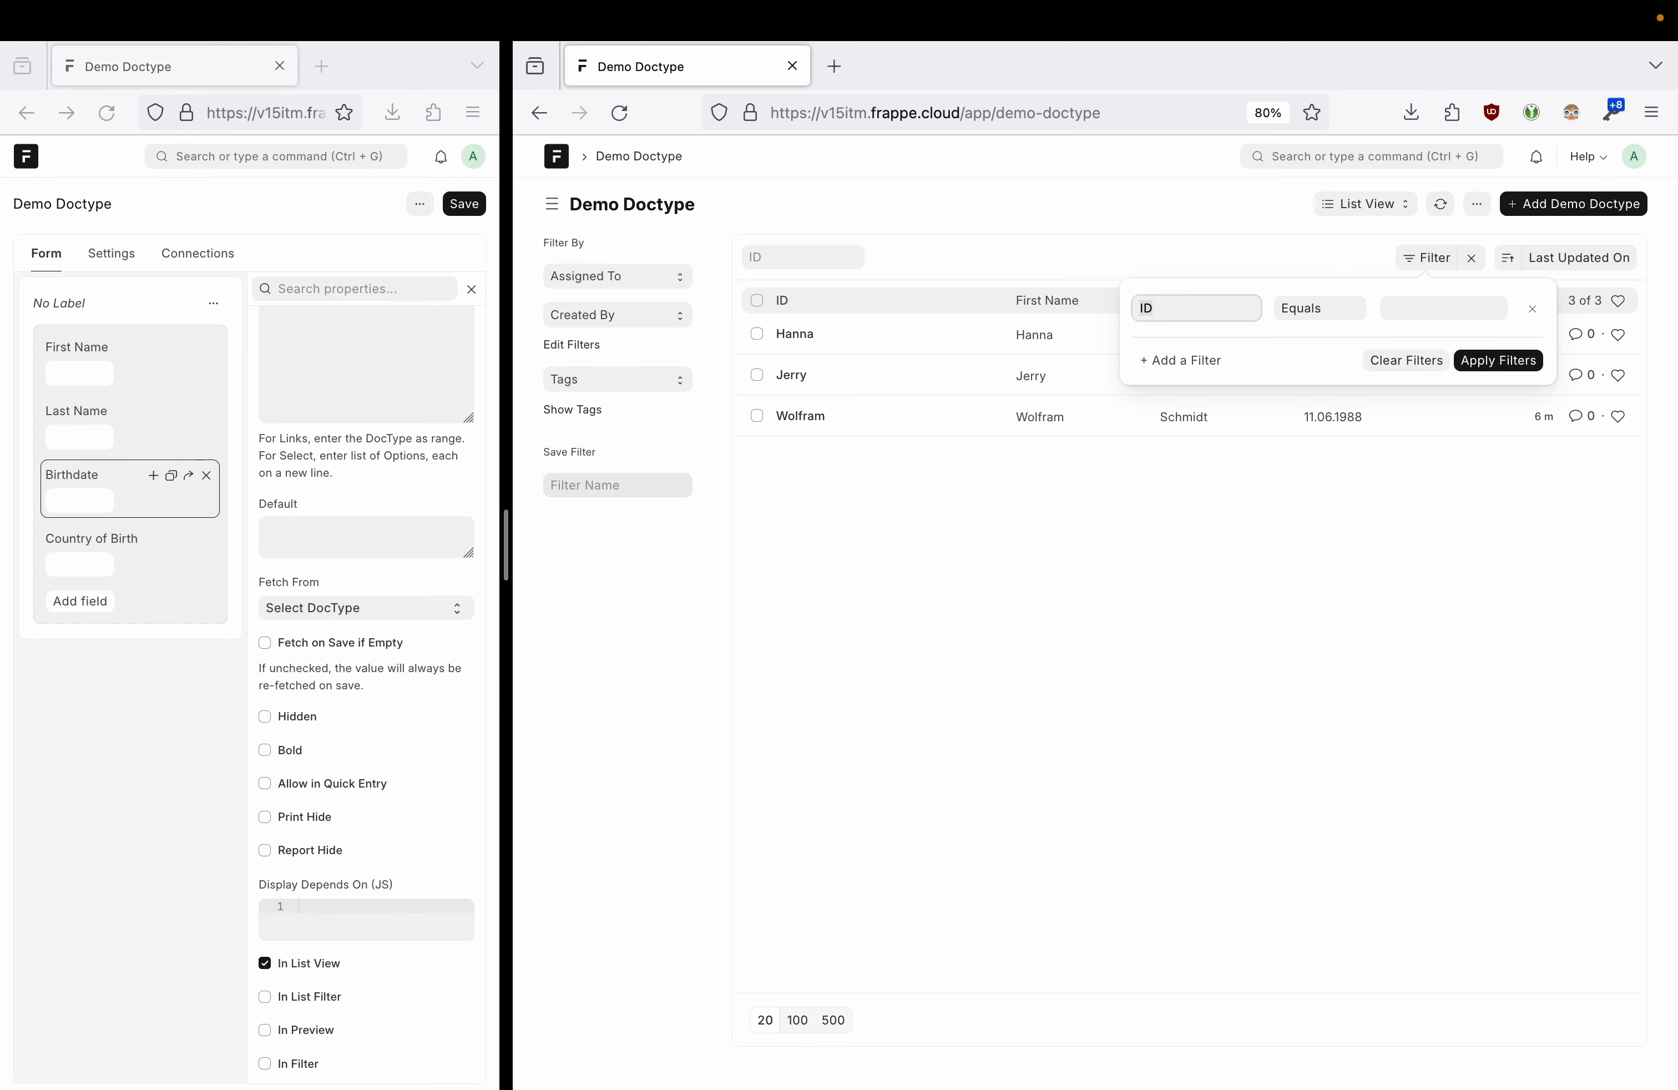
key(BackSpace)
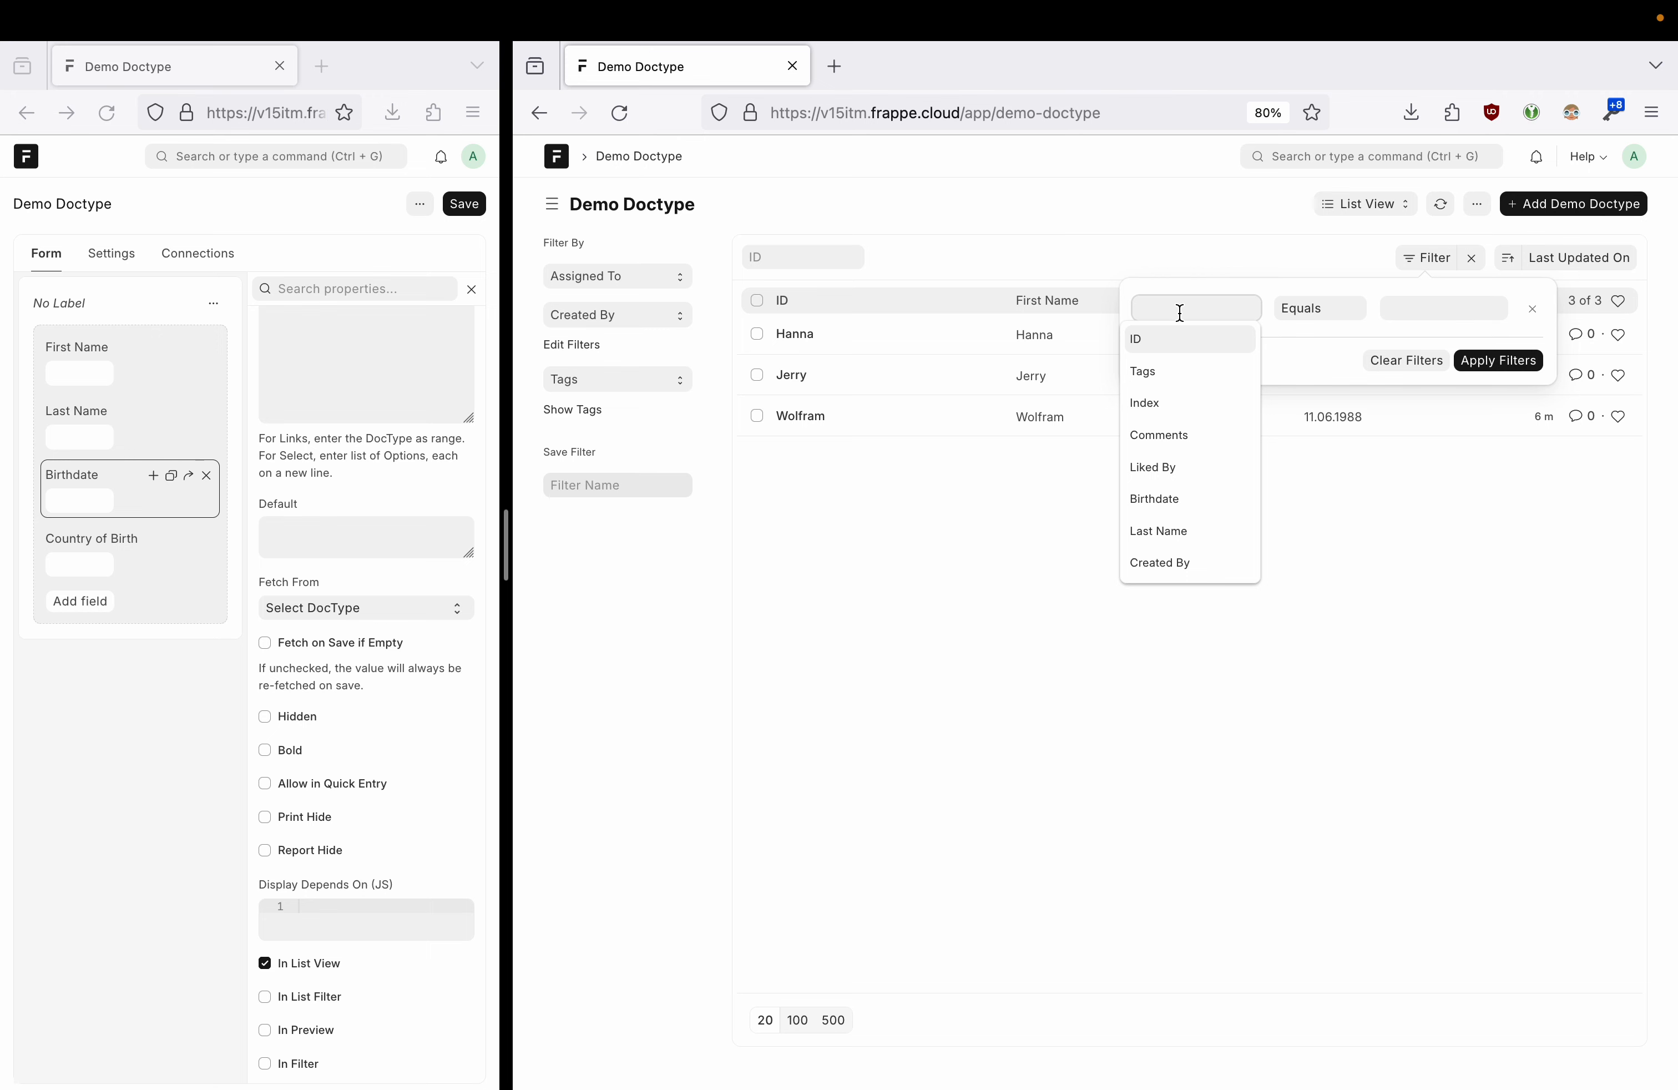
text(first)
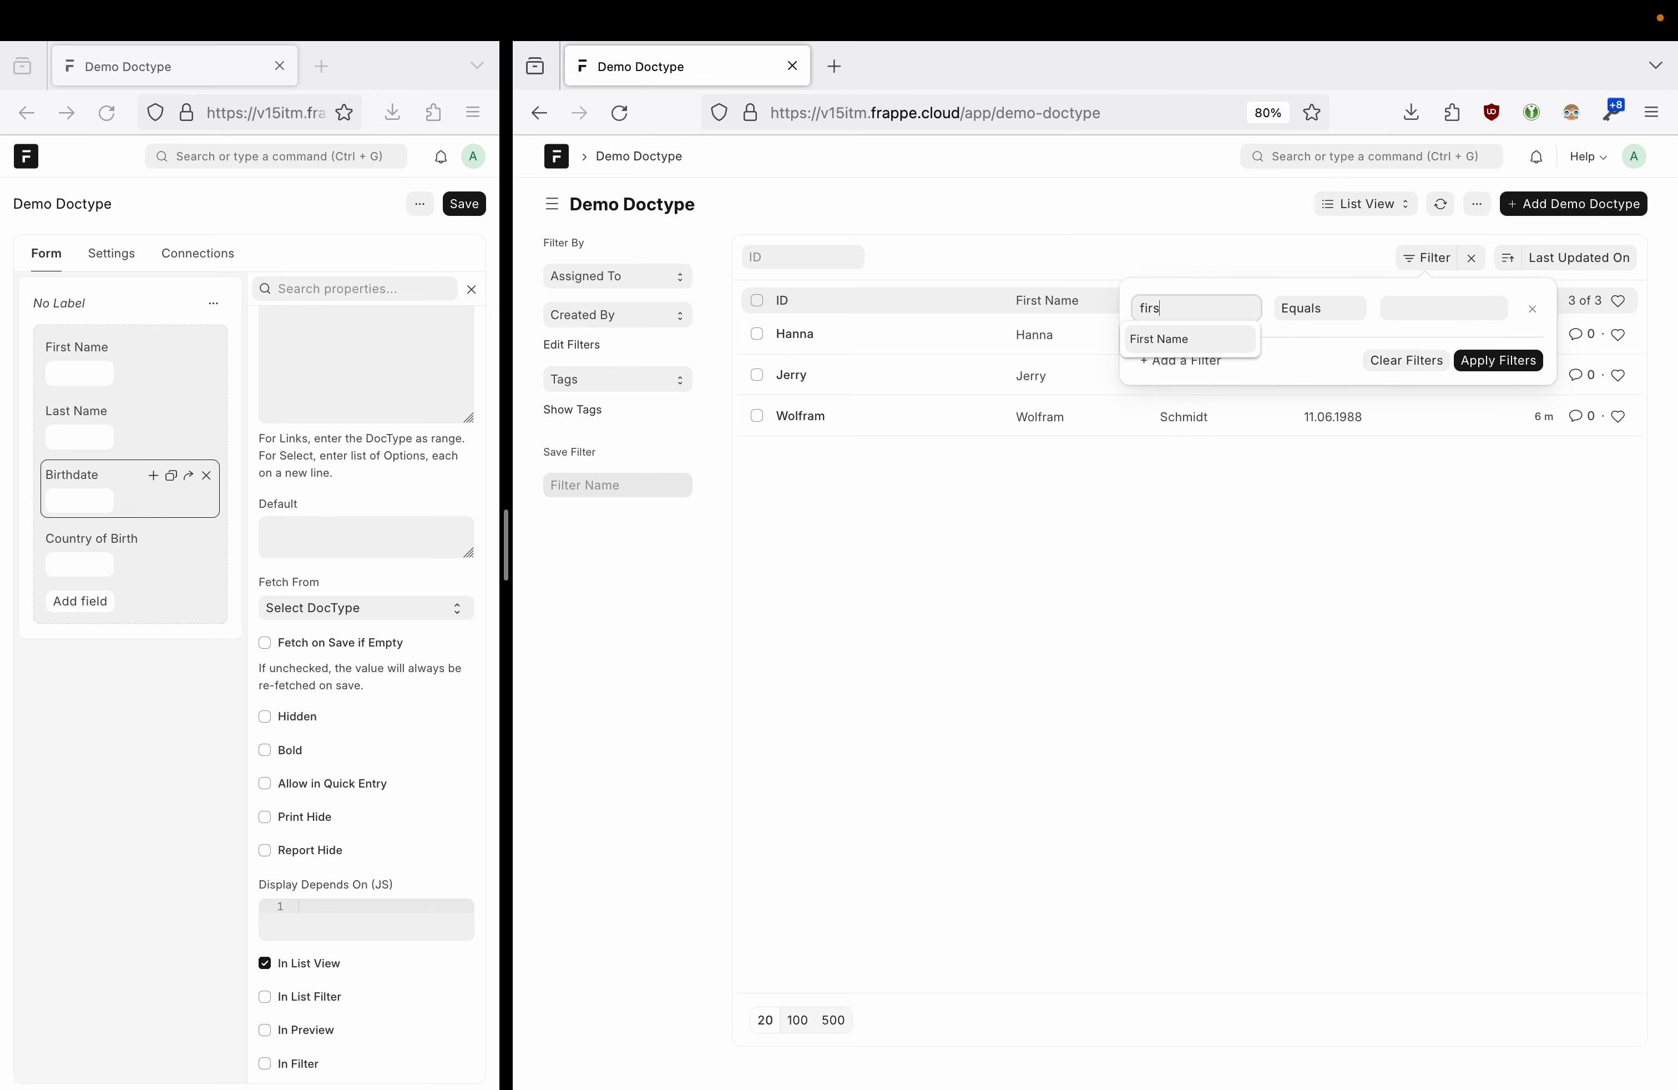
key(BackSpace)
key(BackSpace)
key(BackSpace)
key(BackSpace)
text(la)
key(BackSpace)
key(BackSpace)
text(birt)
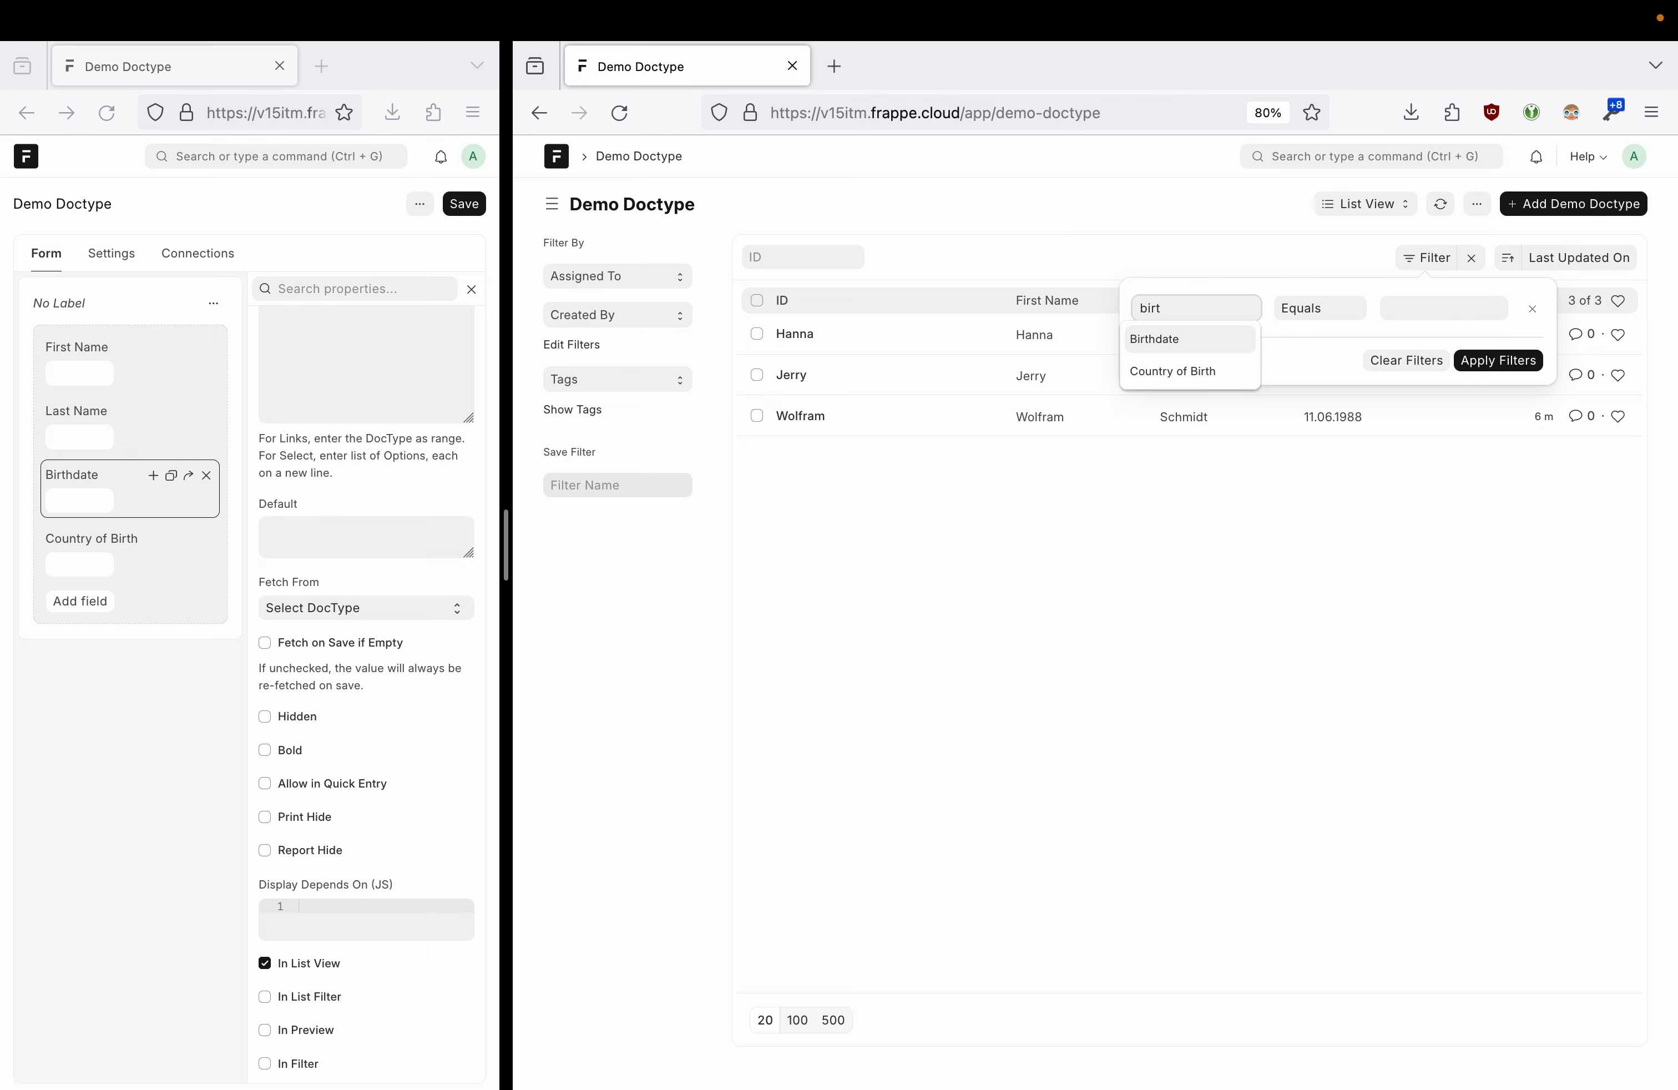
key(Down)
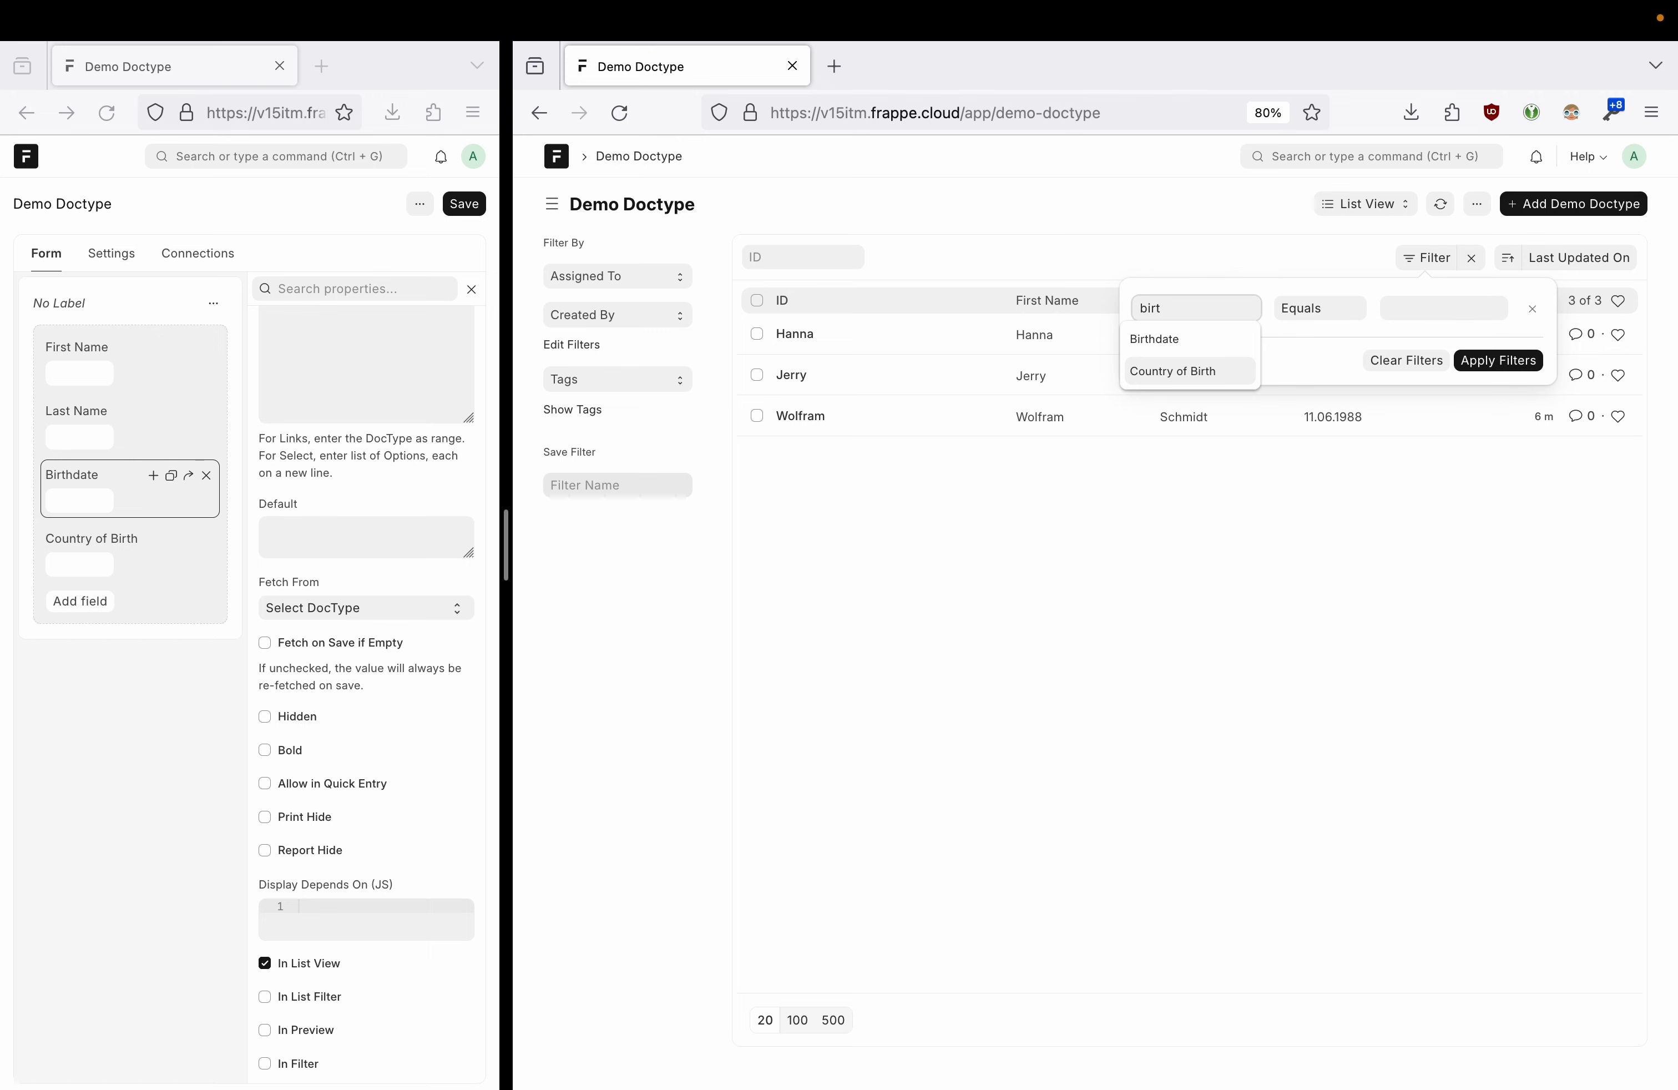
key(Up)
key(BackSpace)
key(BackSpace)
key(BackSpace)
key(BackSpace)
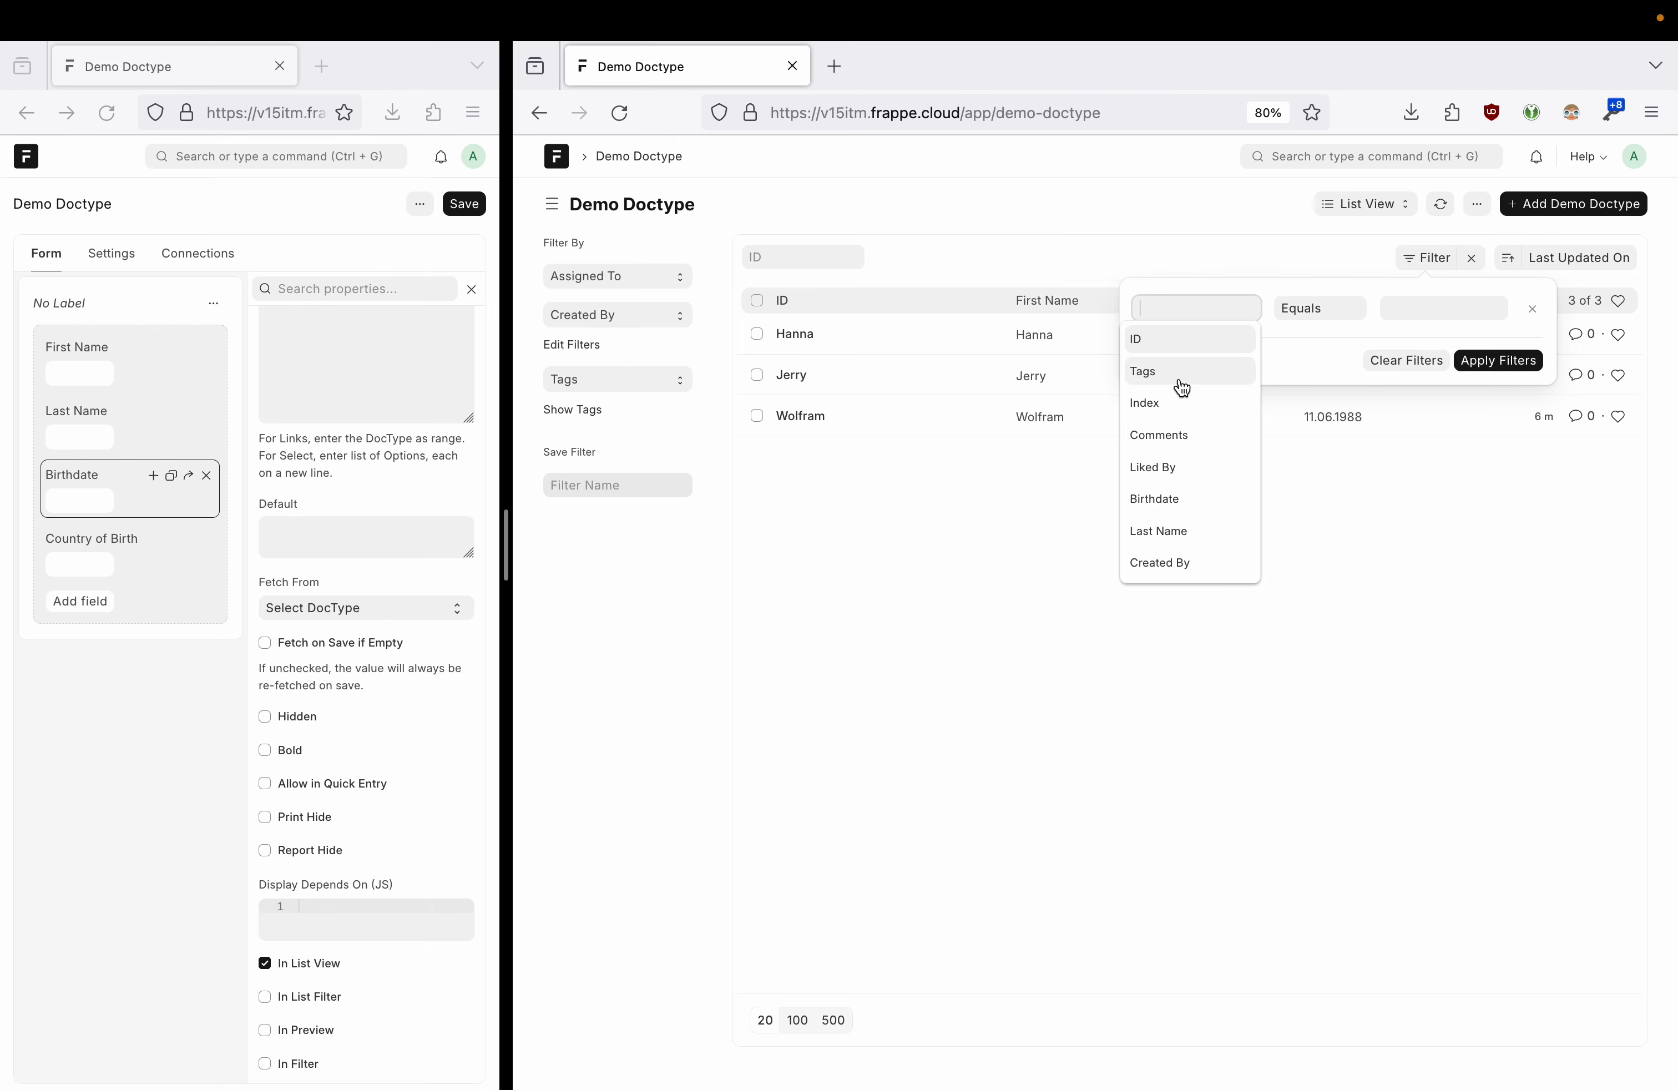
scroll(1218, 469, down, 2)
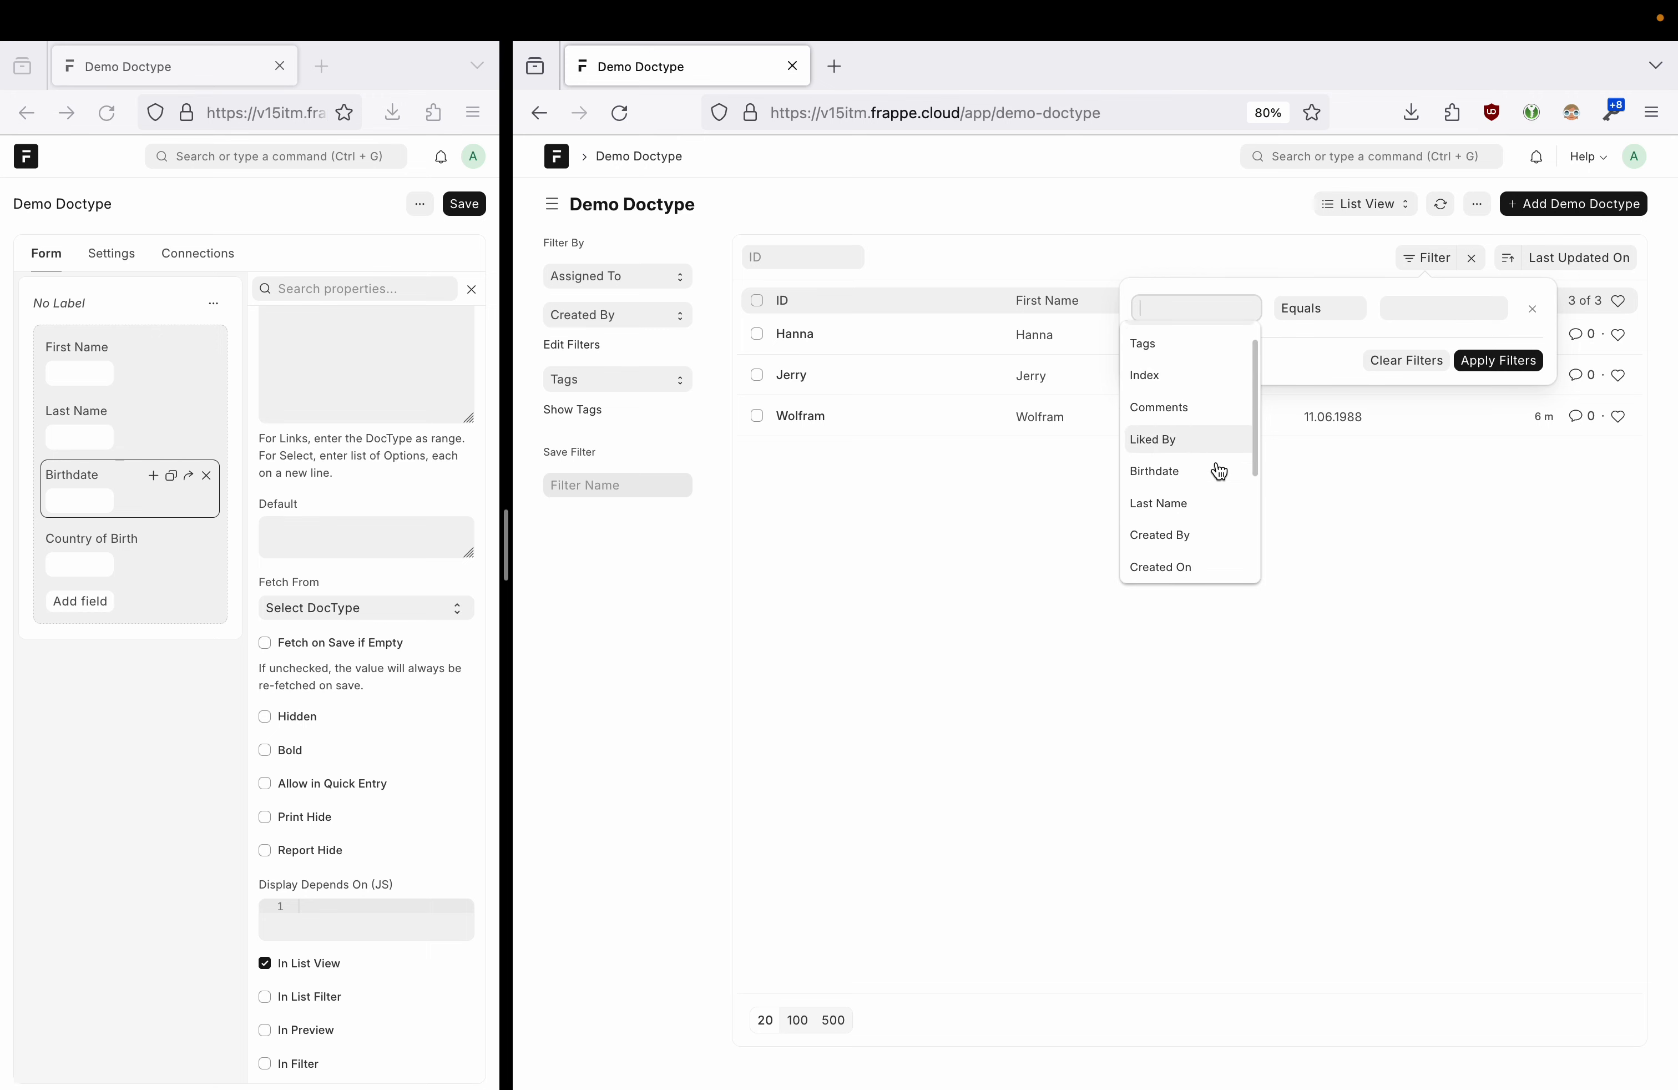
scroll(1218, 468, down, 4)
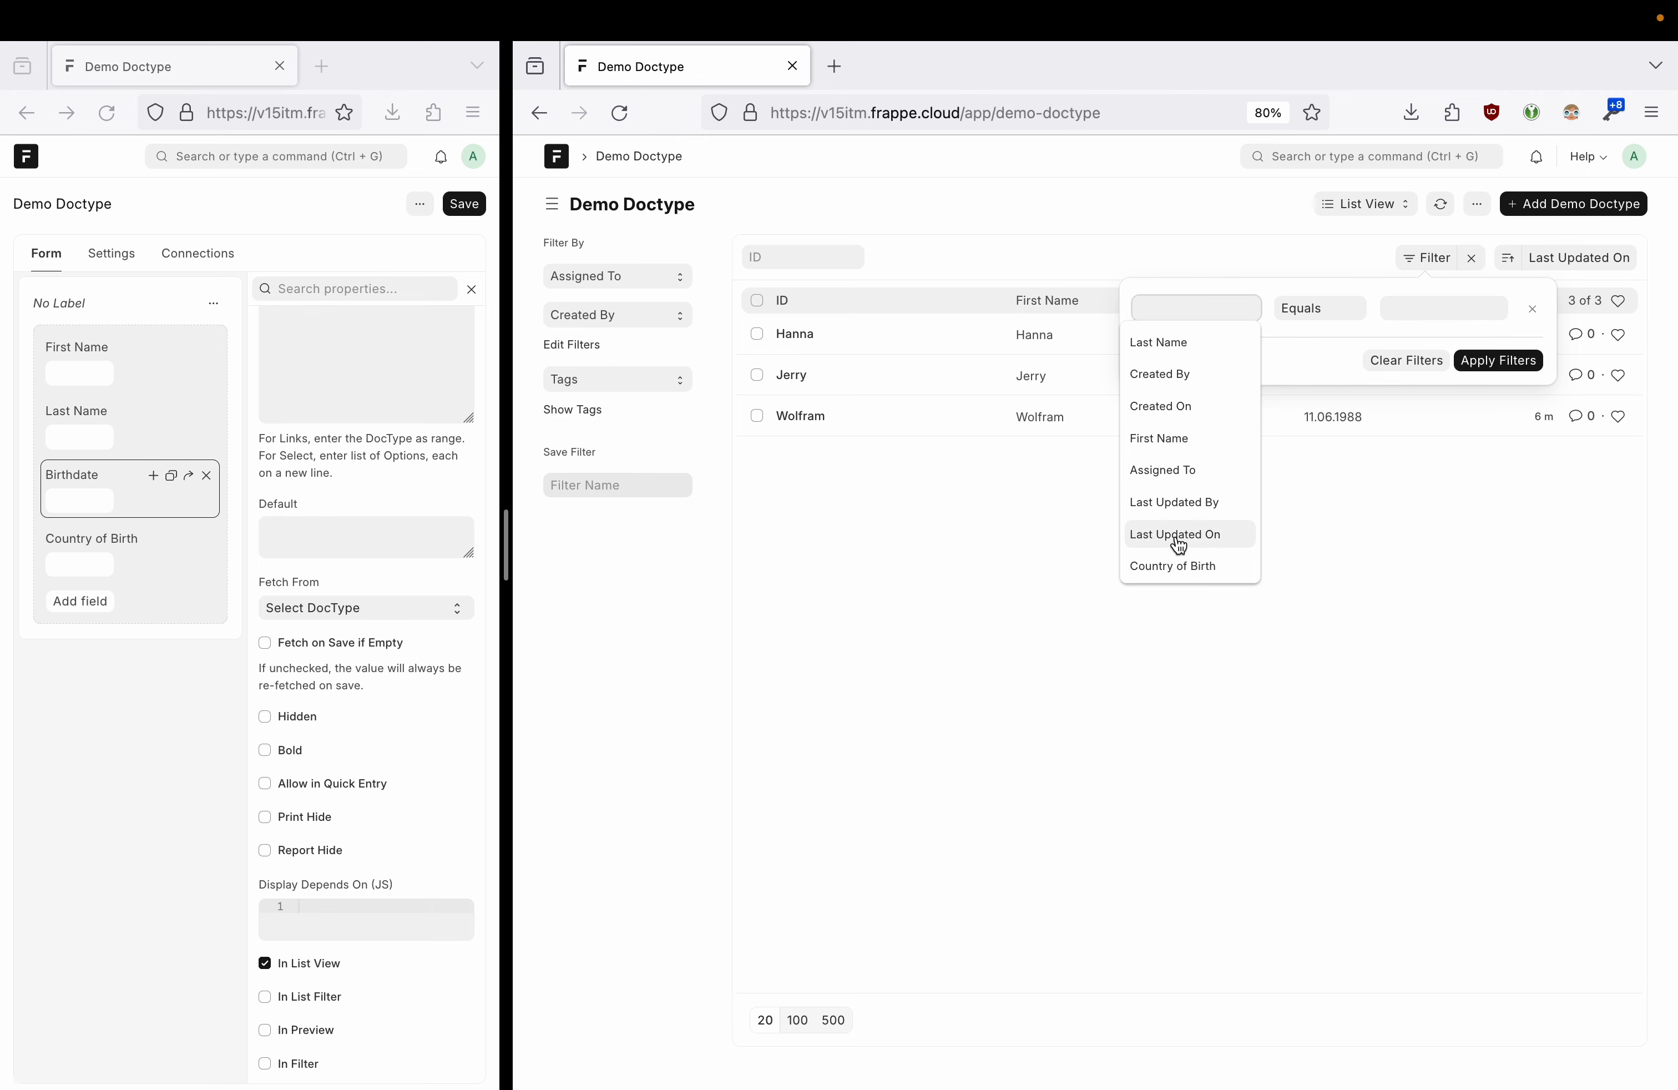
click(947, 511)
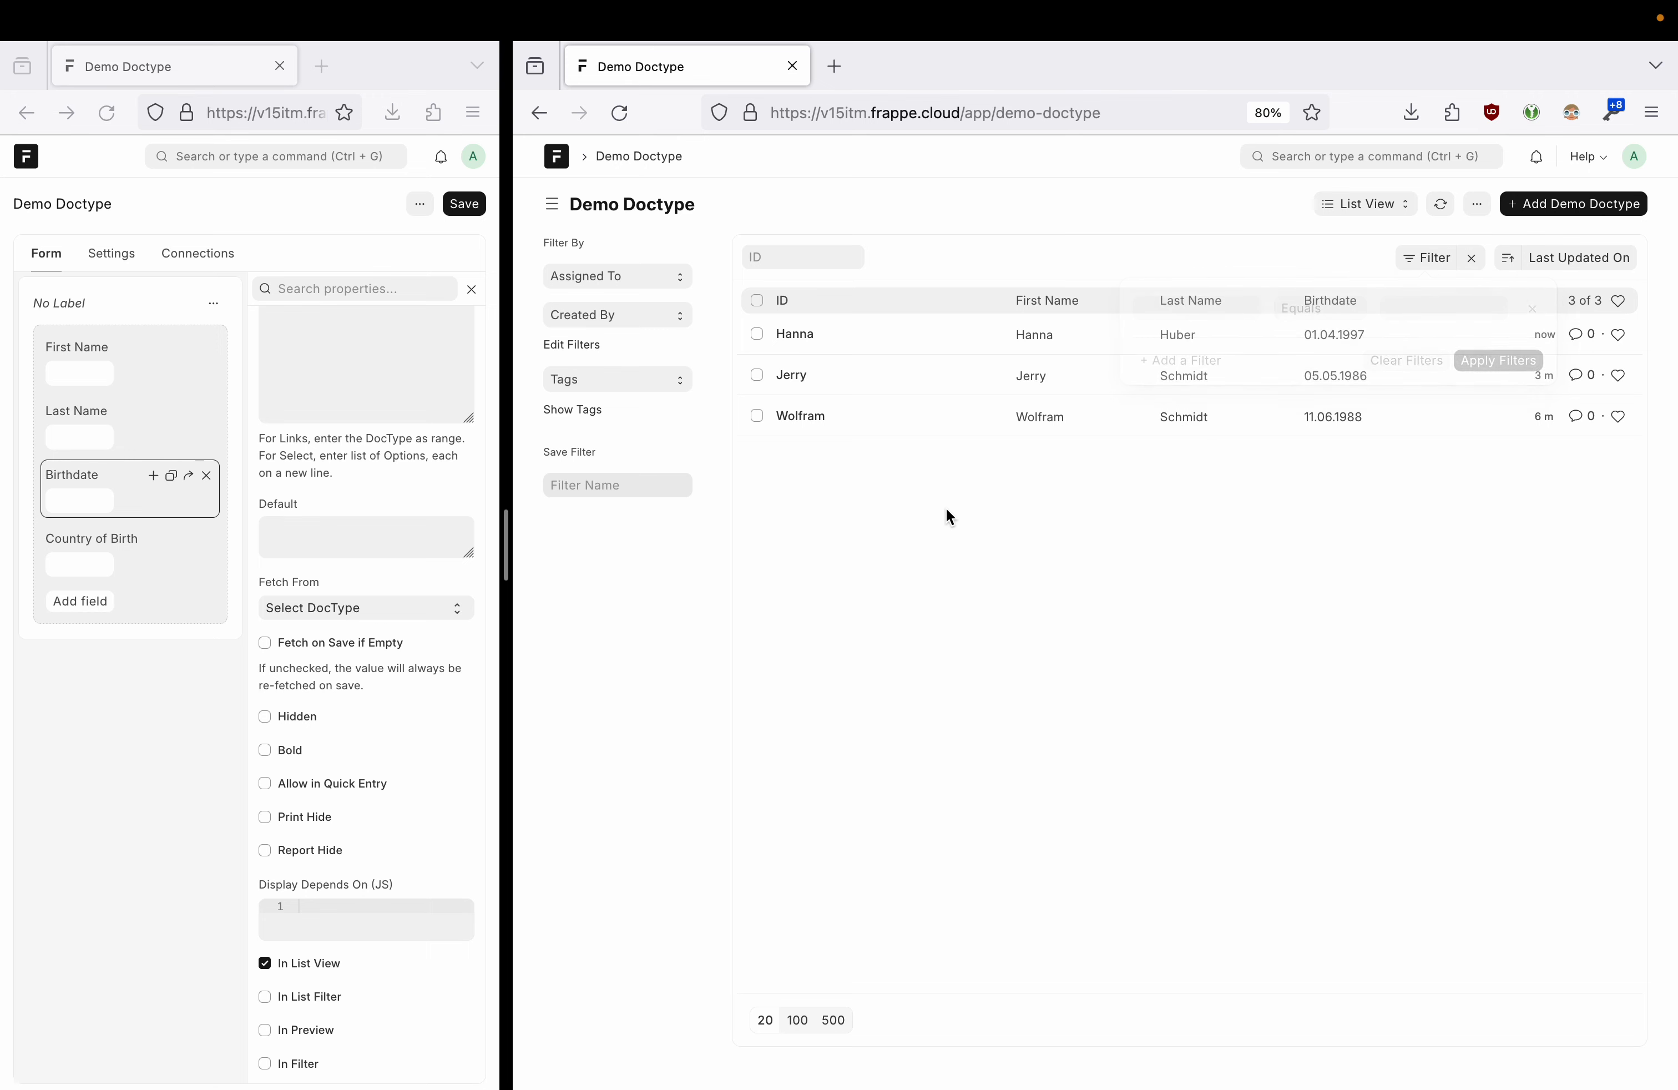
click(795, 334)
- Inspect the last-edited activity line on the new record, then go back and reopen it
drag(545, 495, 616, 525)
click(620, 507)
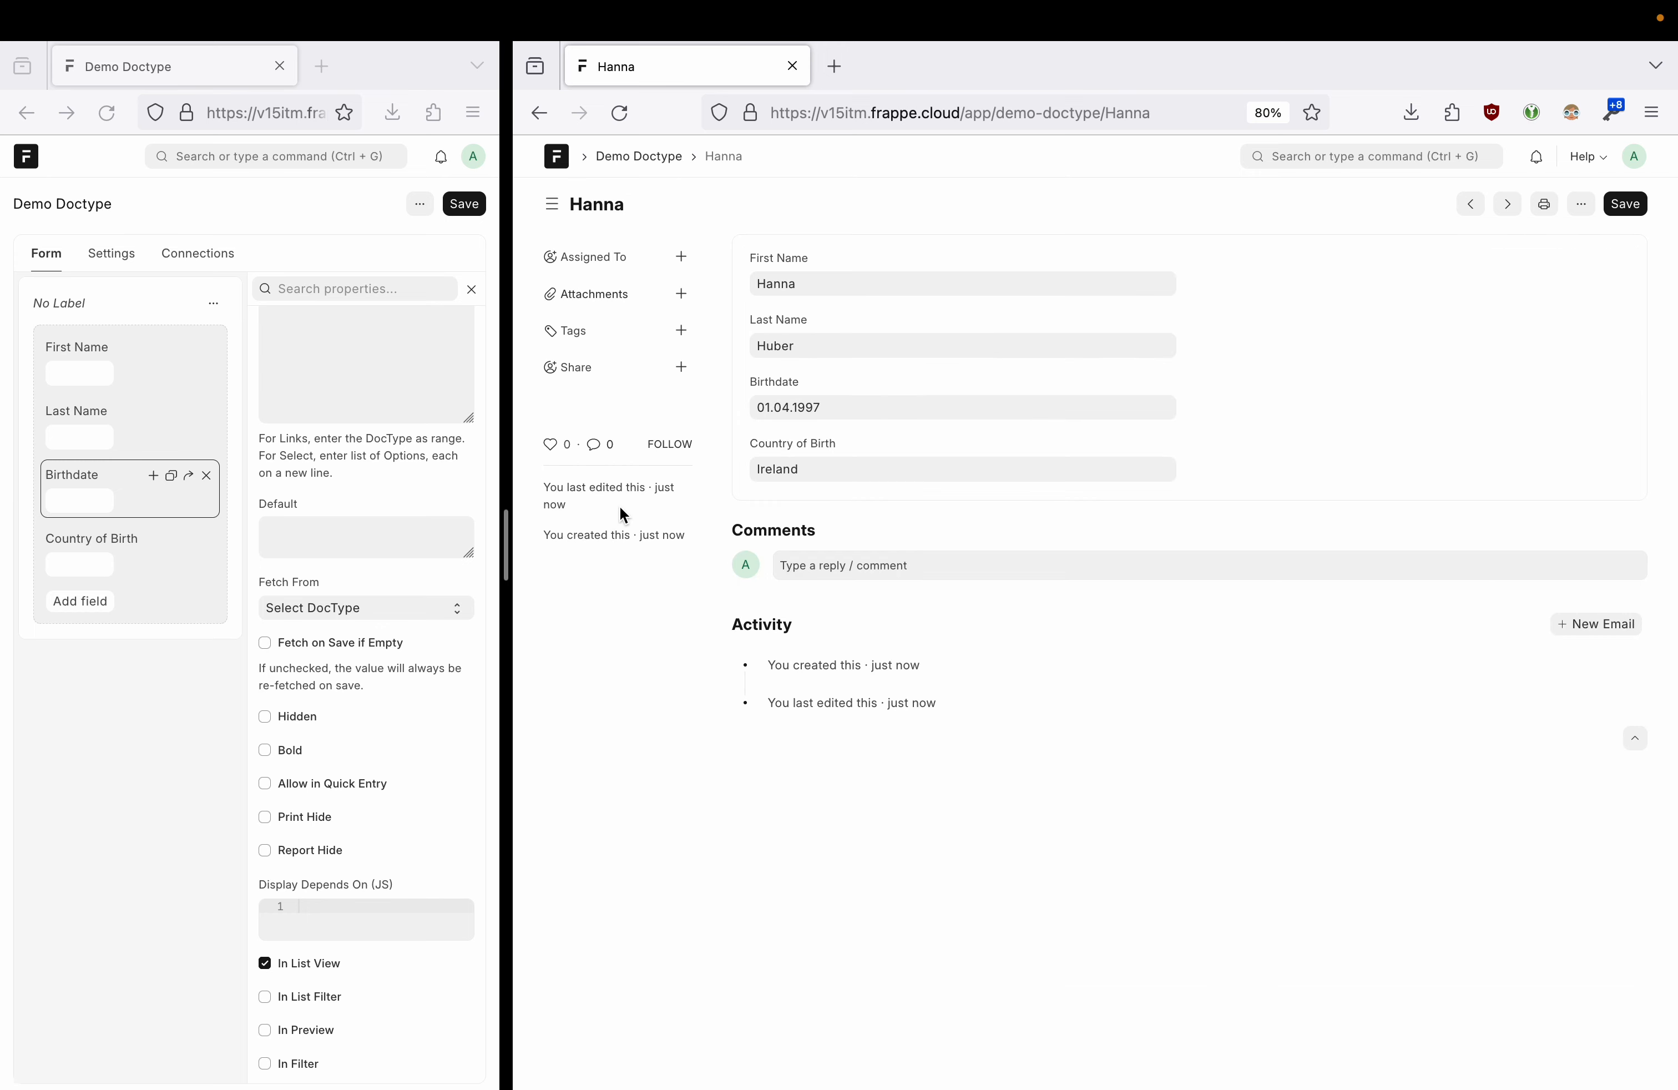
mouse_move(559, 511)
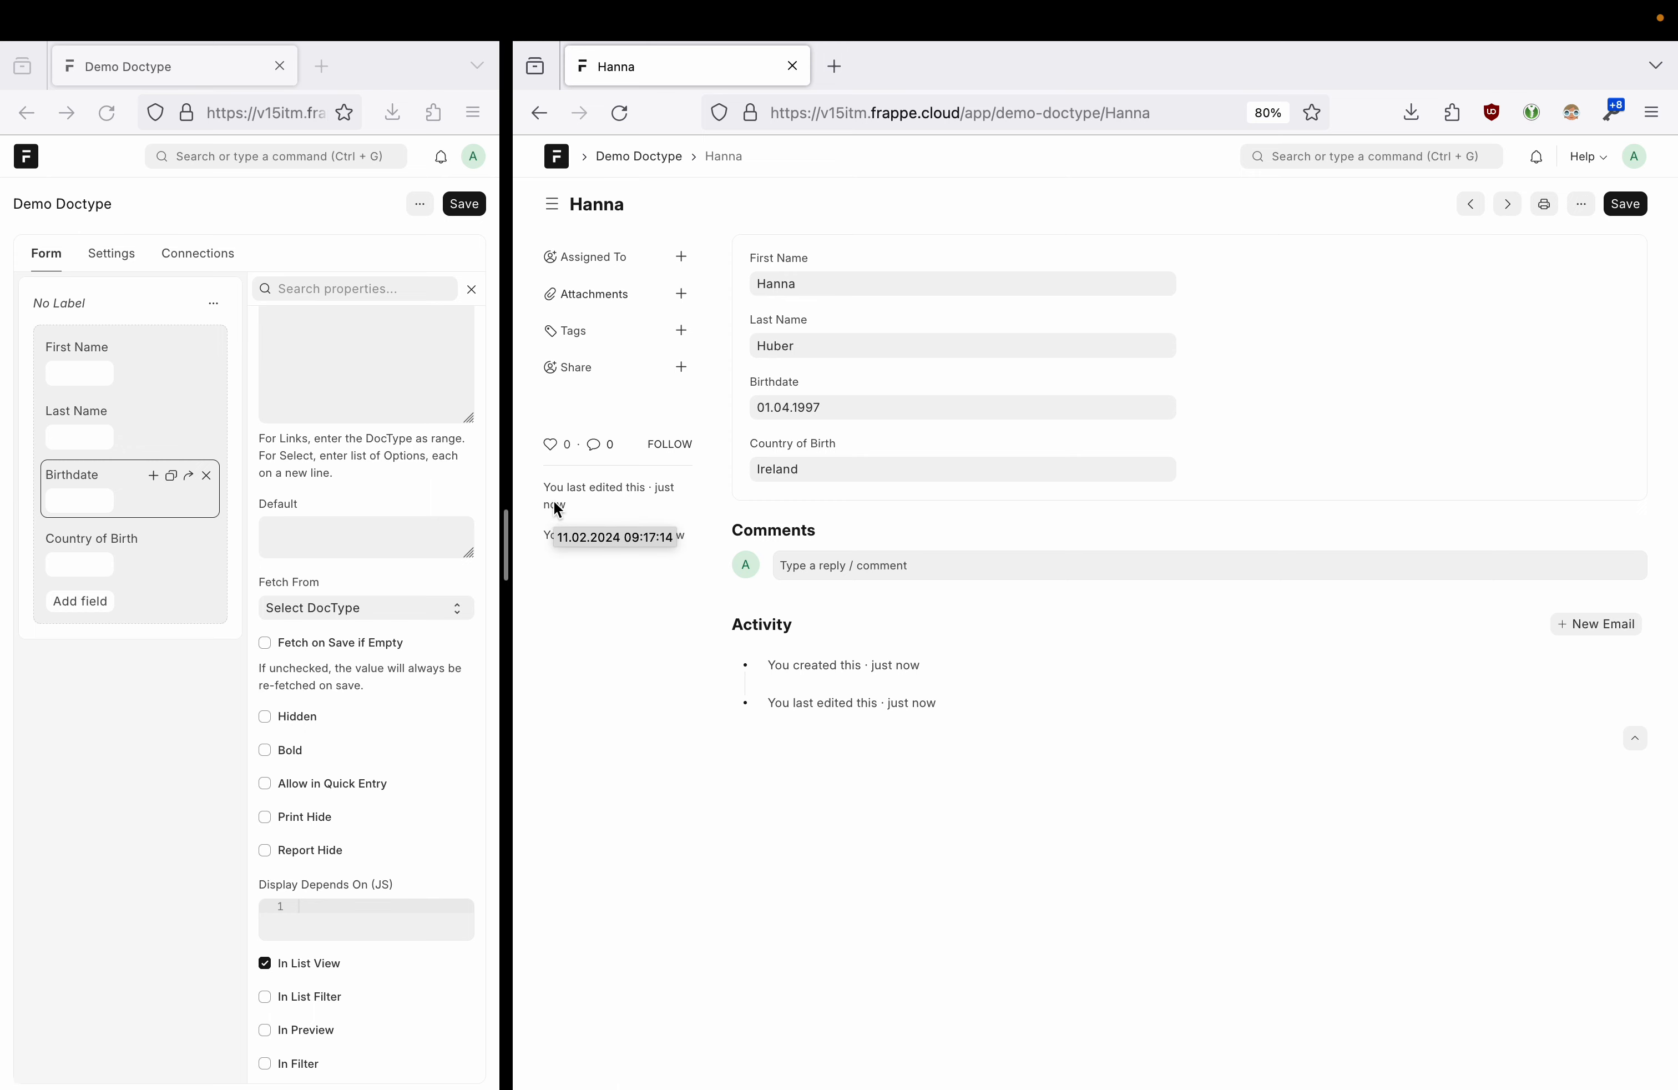
click(537, 116)
click(579, 112)
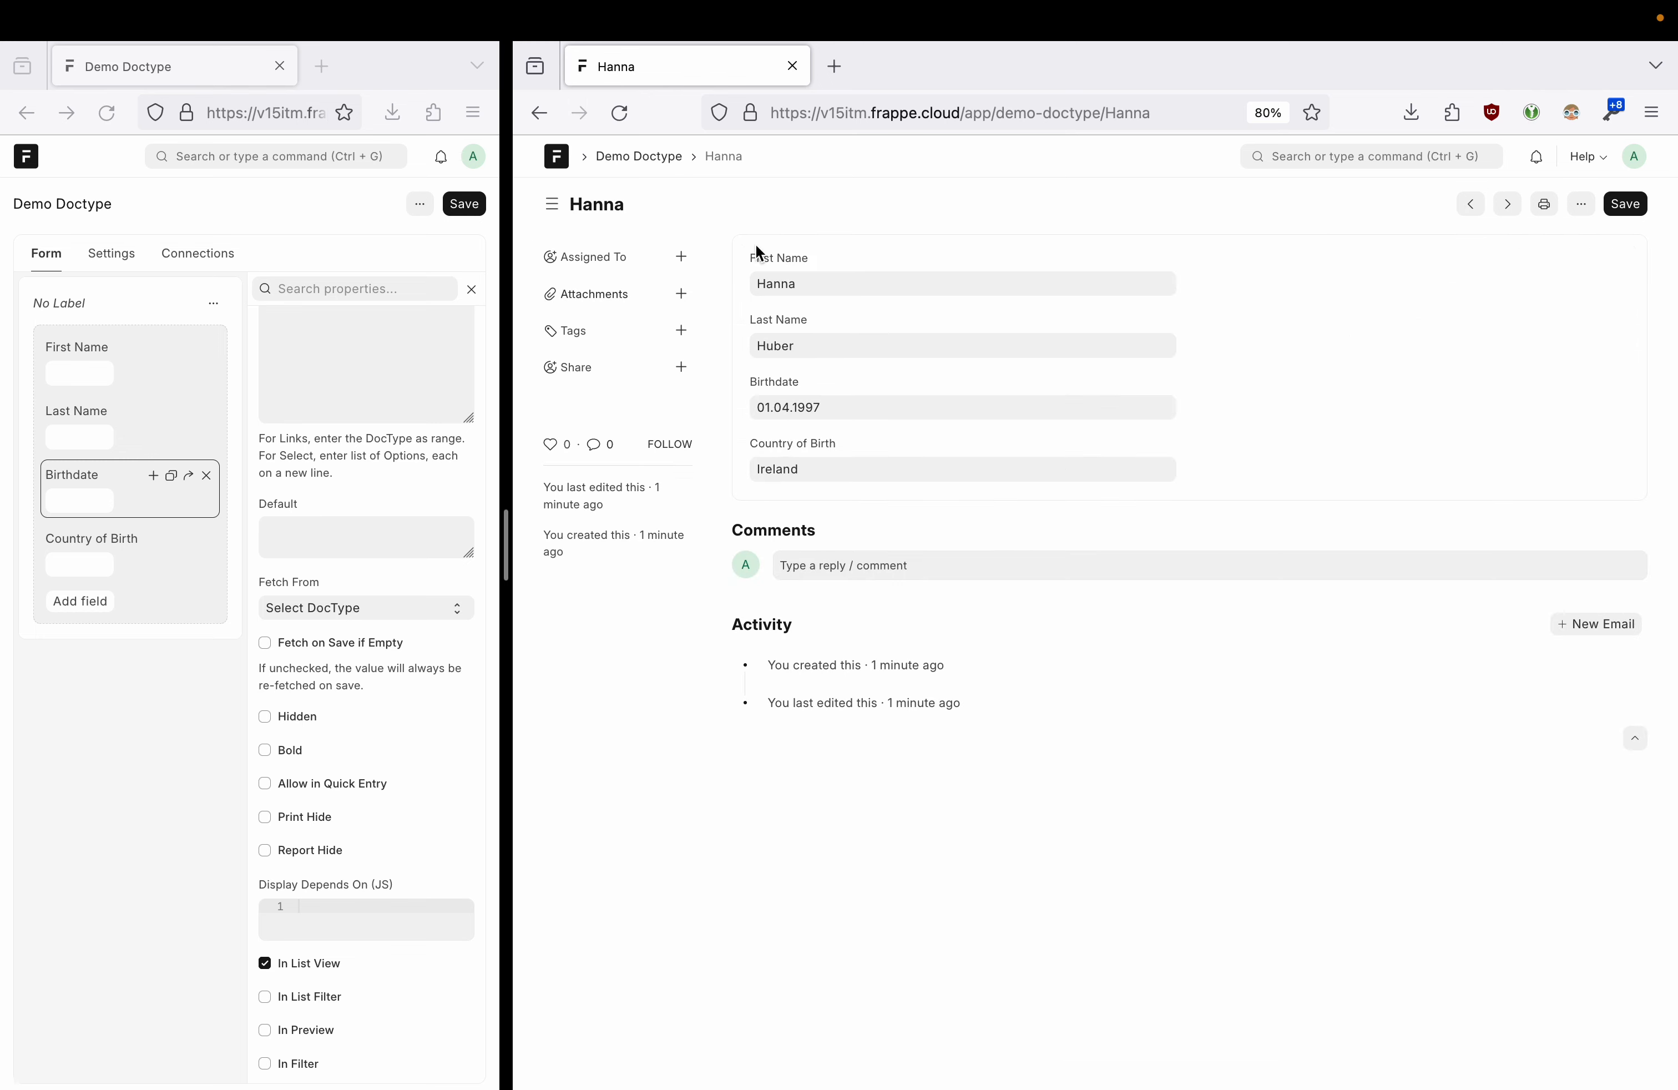
- Return to the Demo Doctype list and open its filter settings
click(756, 276)
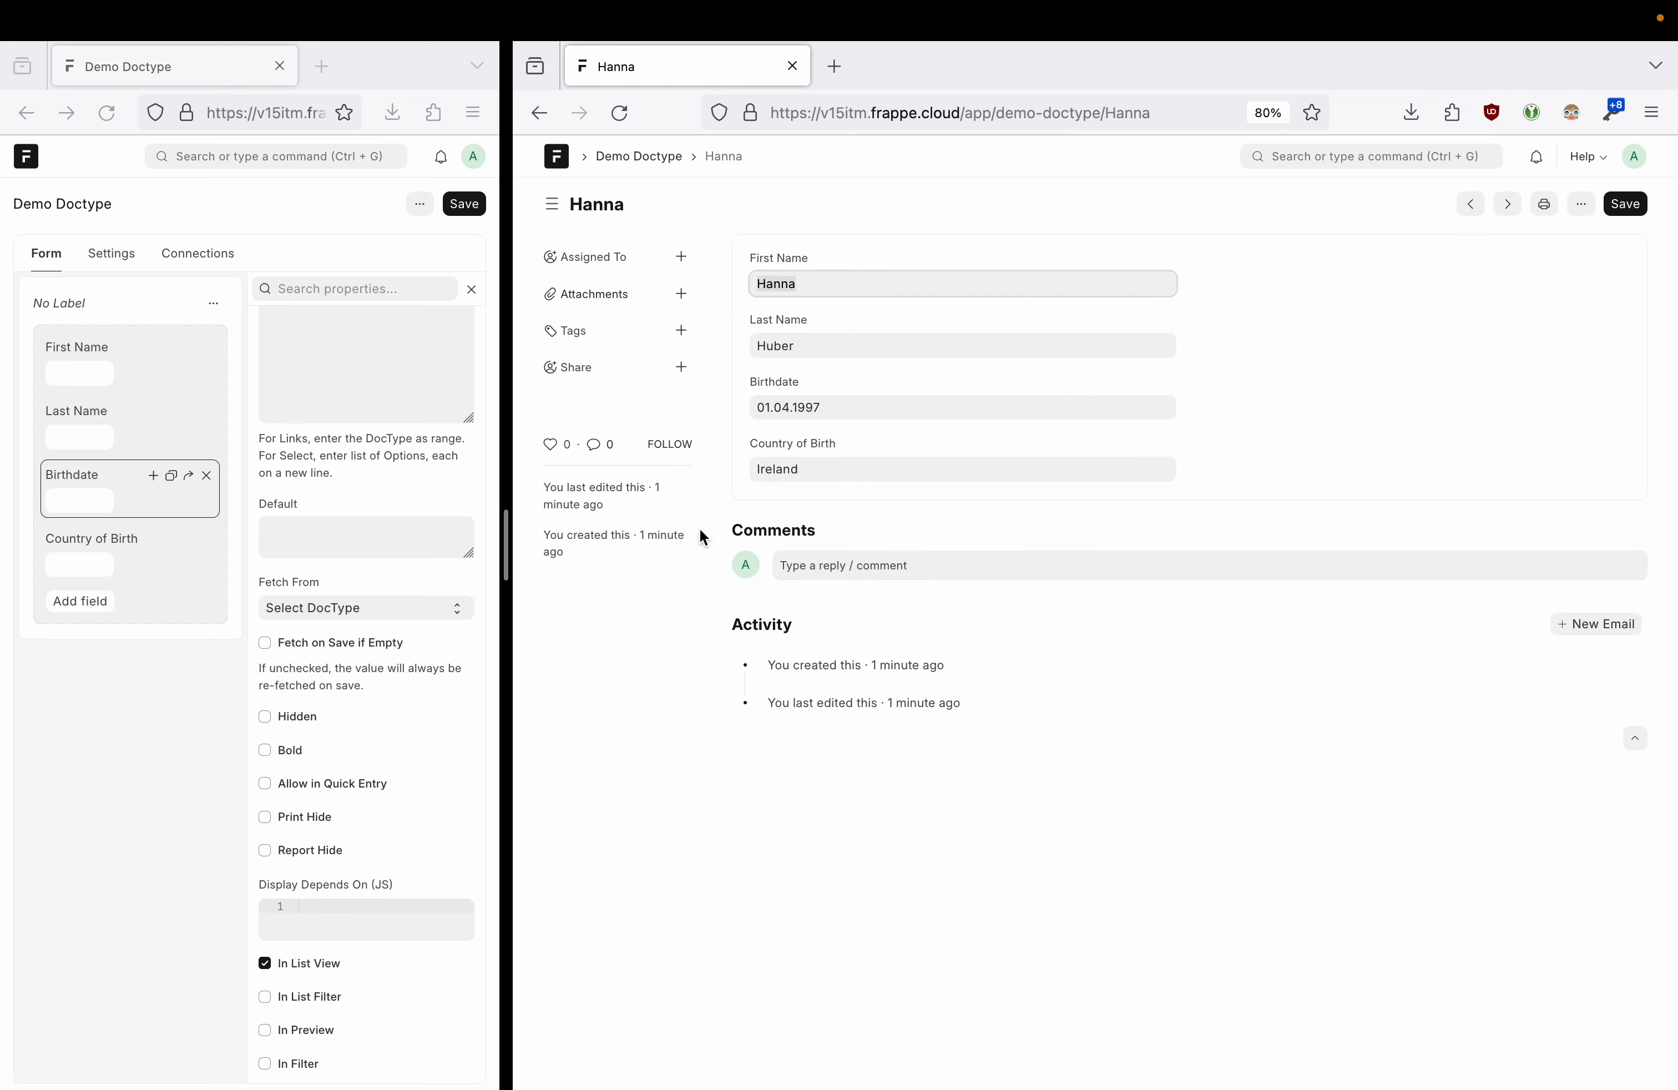
click(536, 112)
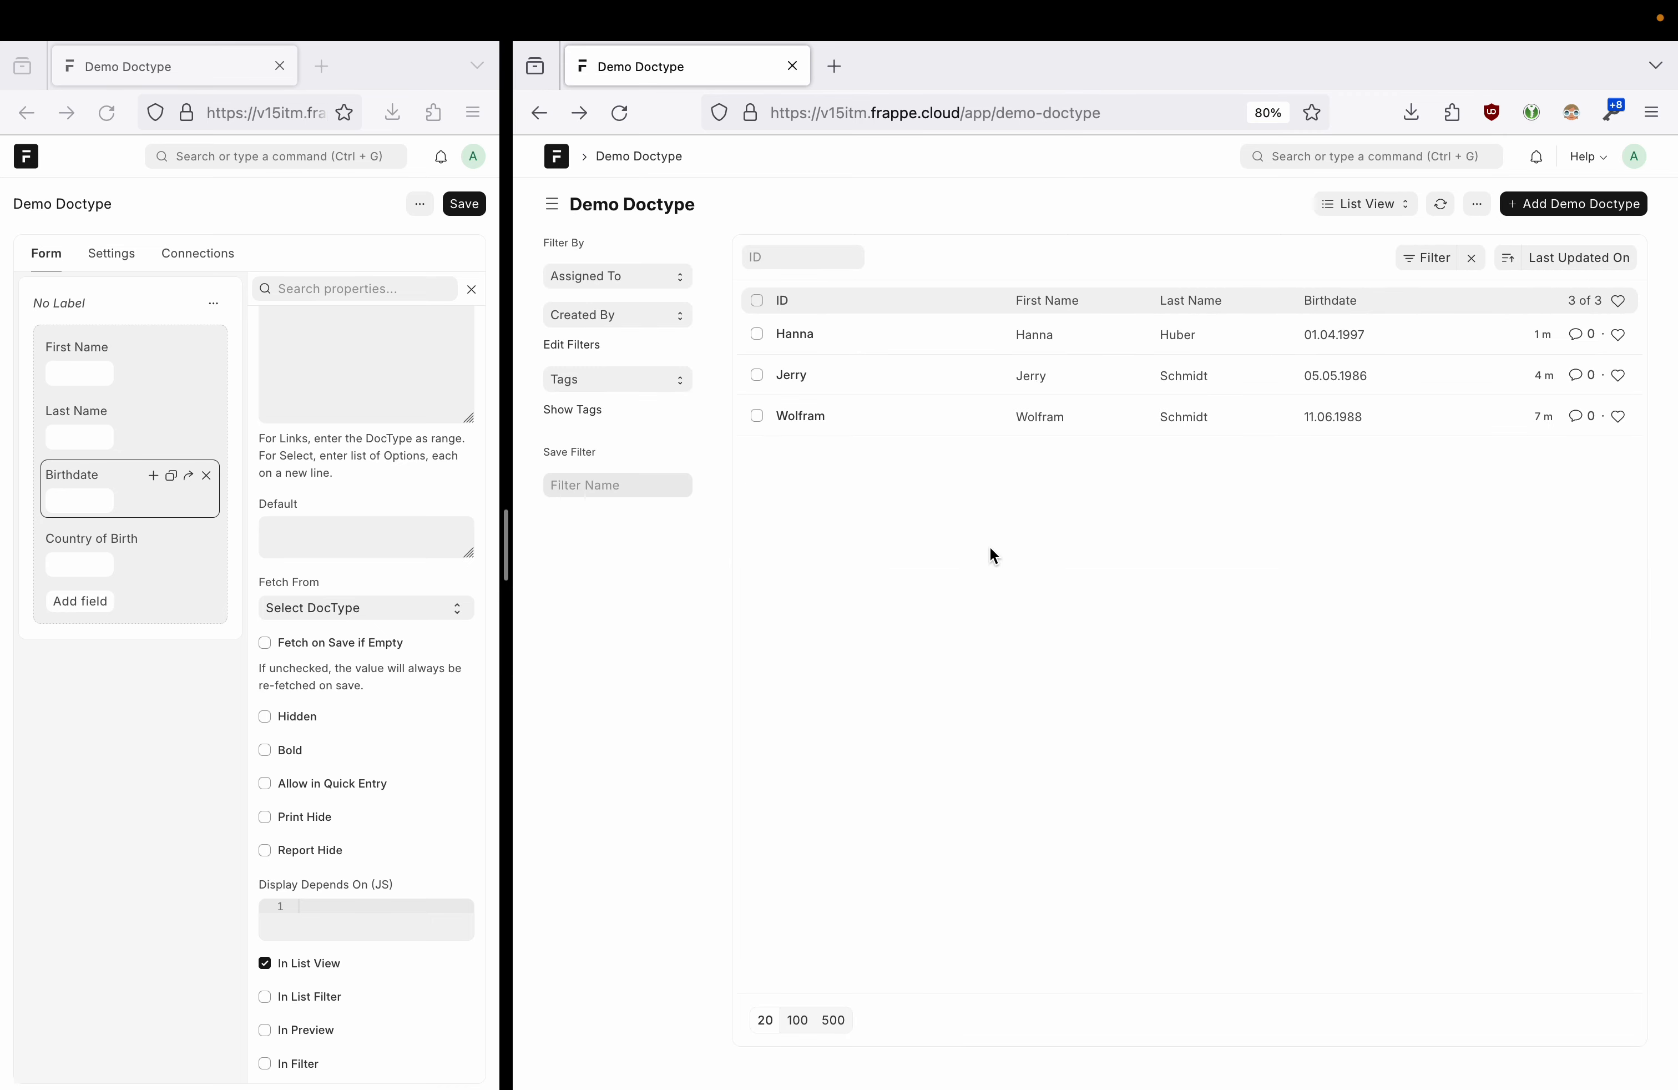
click(1433, 258)
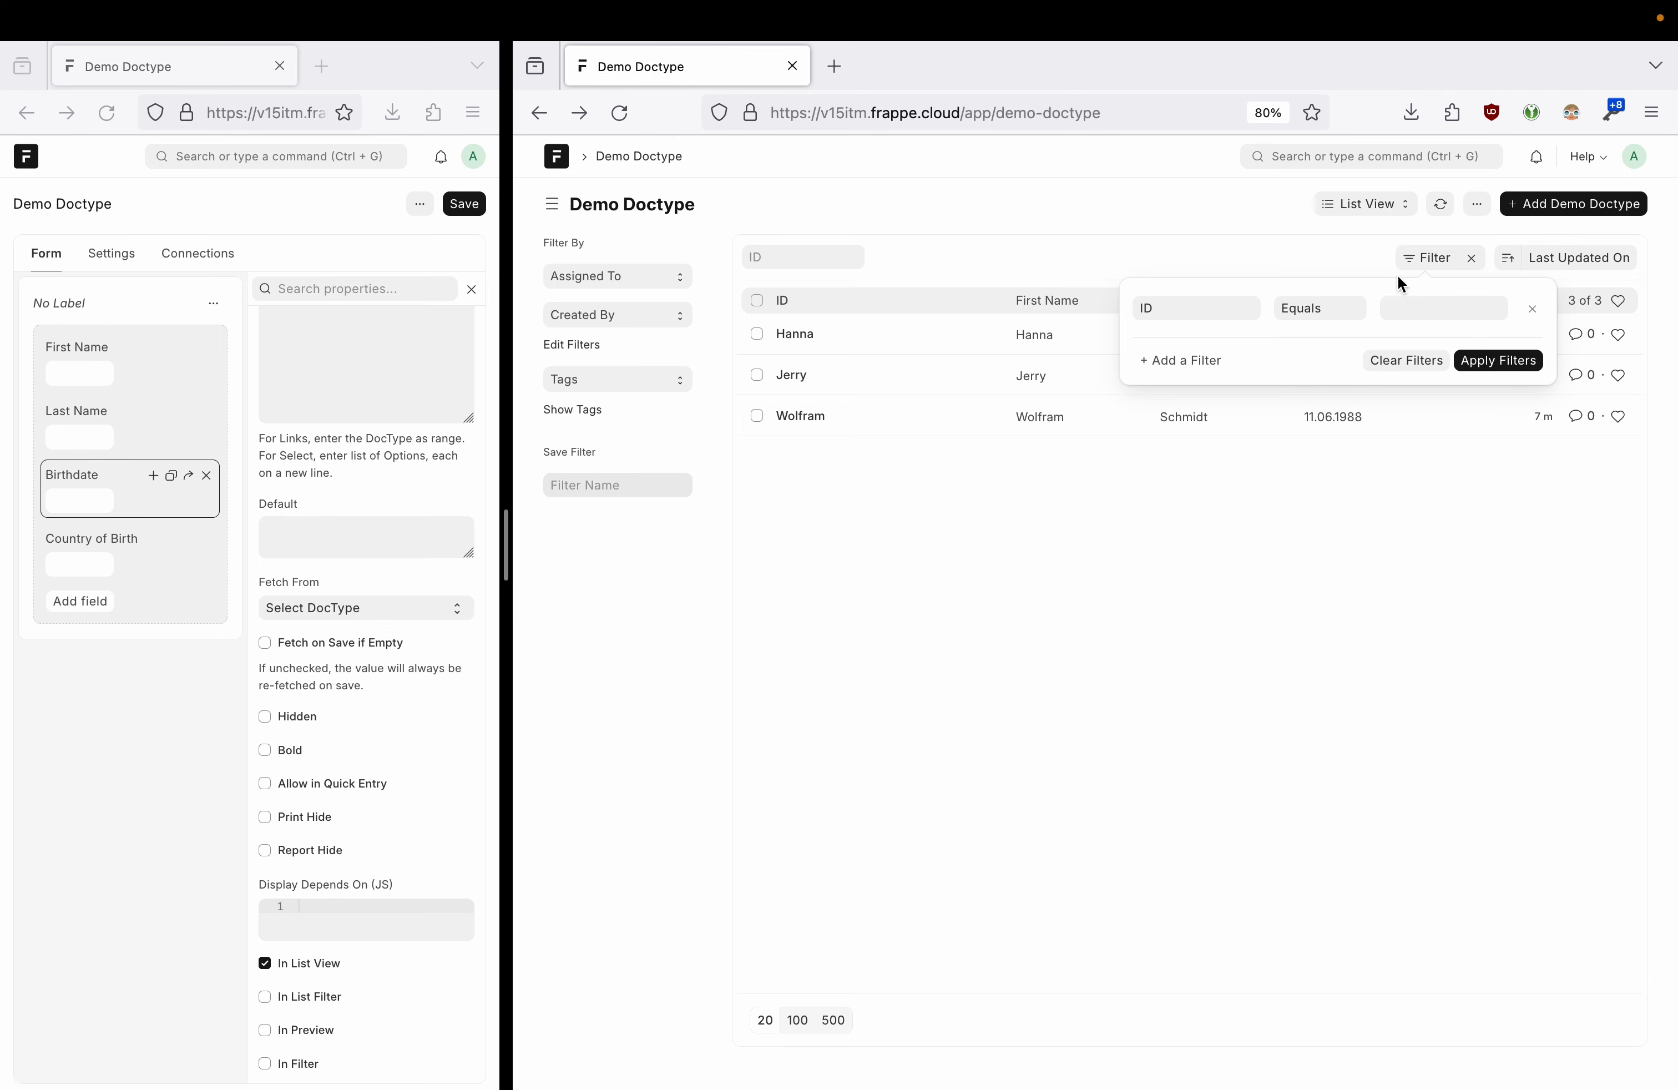
- Apply a Last Name filter matching the surname shared by the two earlier records
click(1176, 304)
text(last)
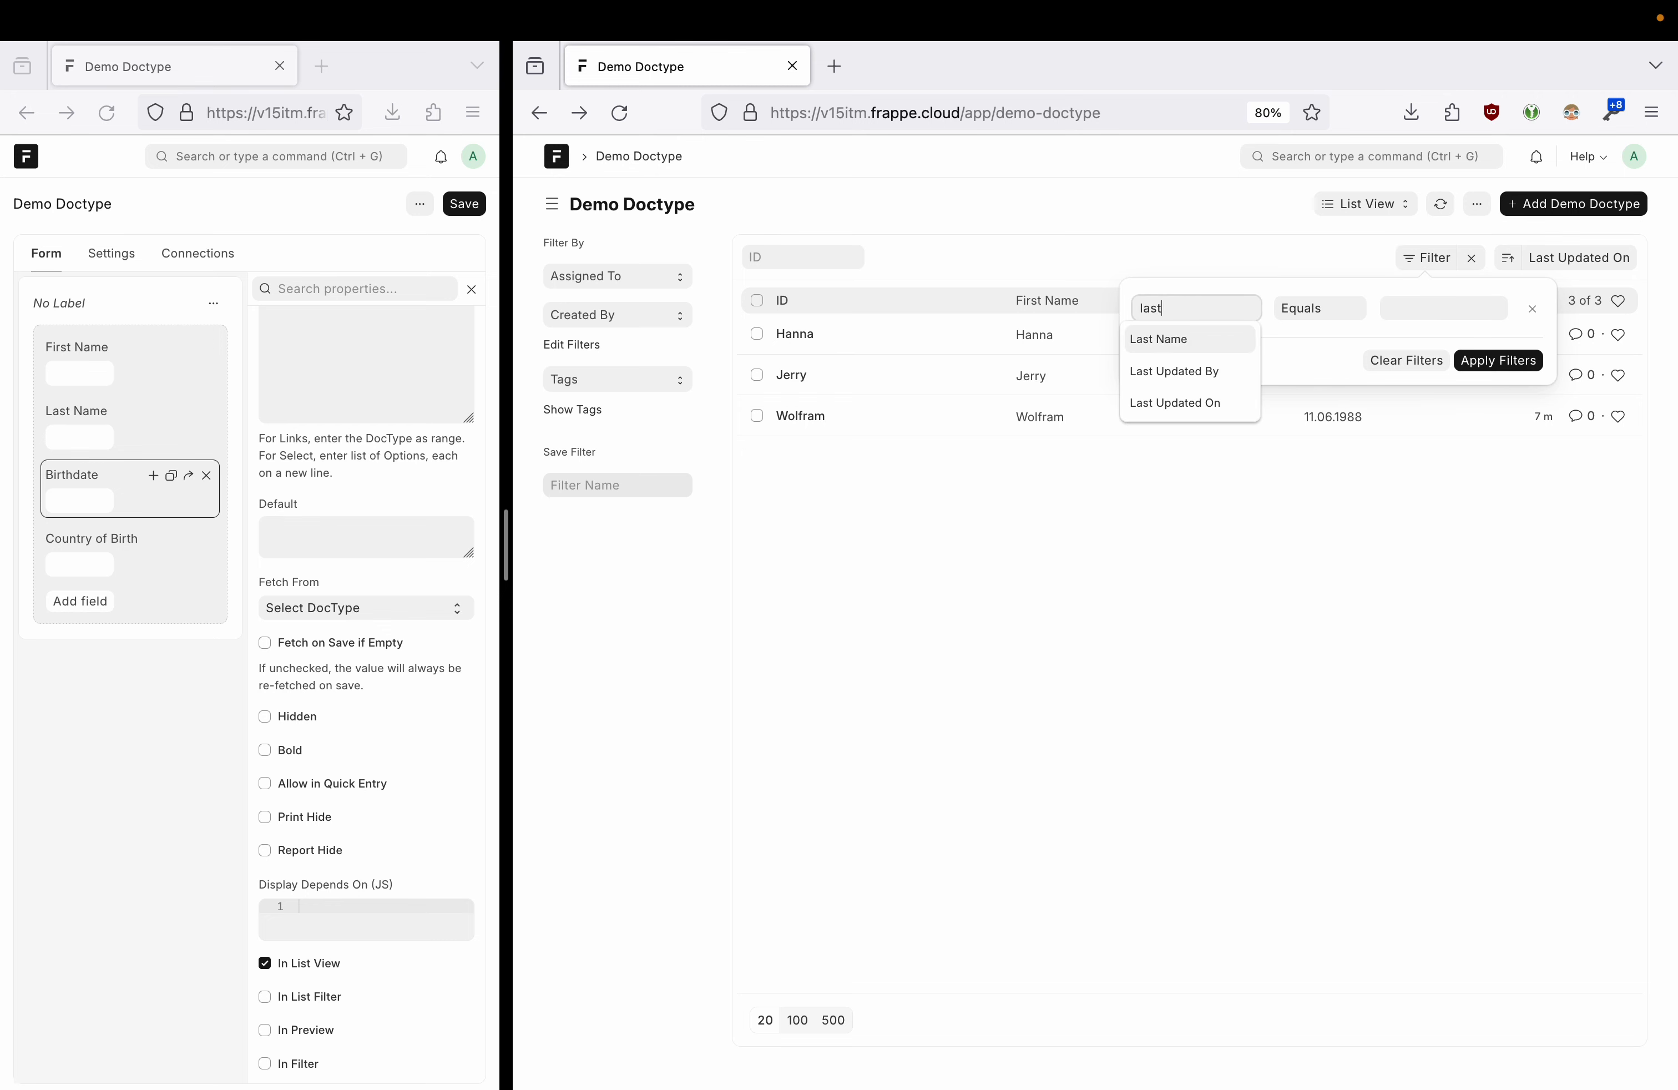
click(1191, 338)
click(1423, 311)
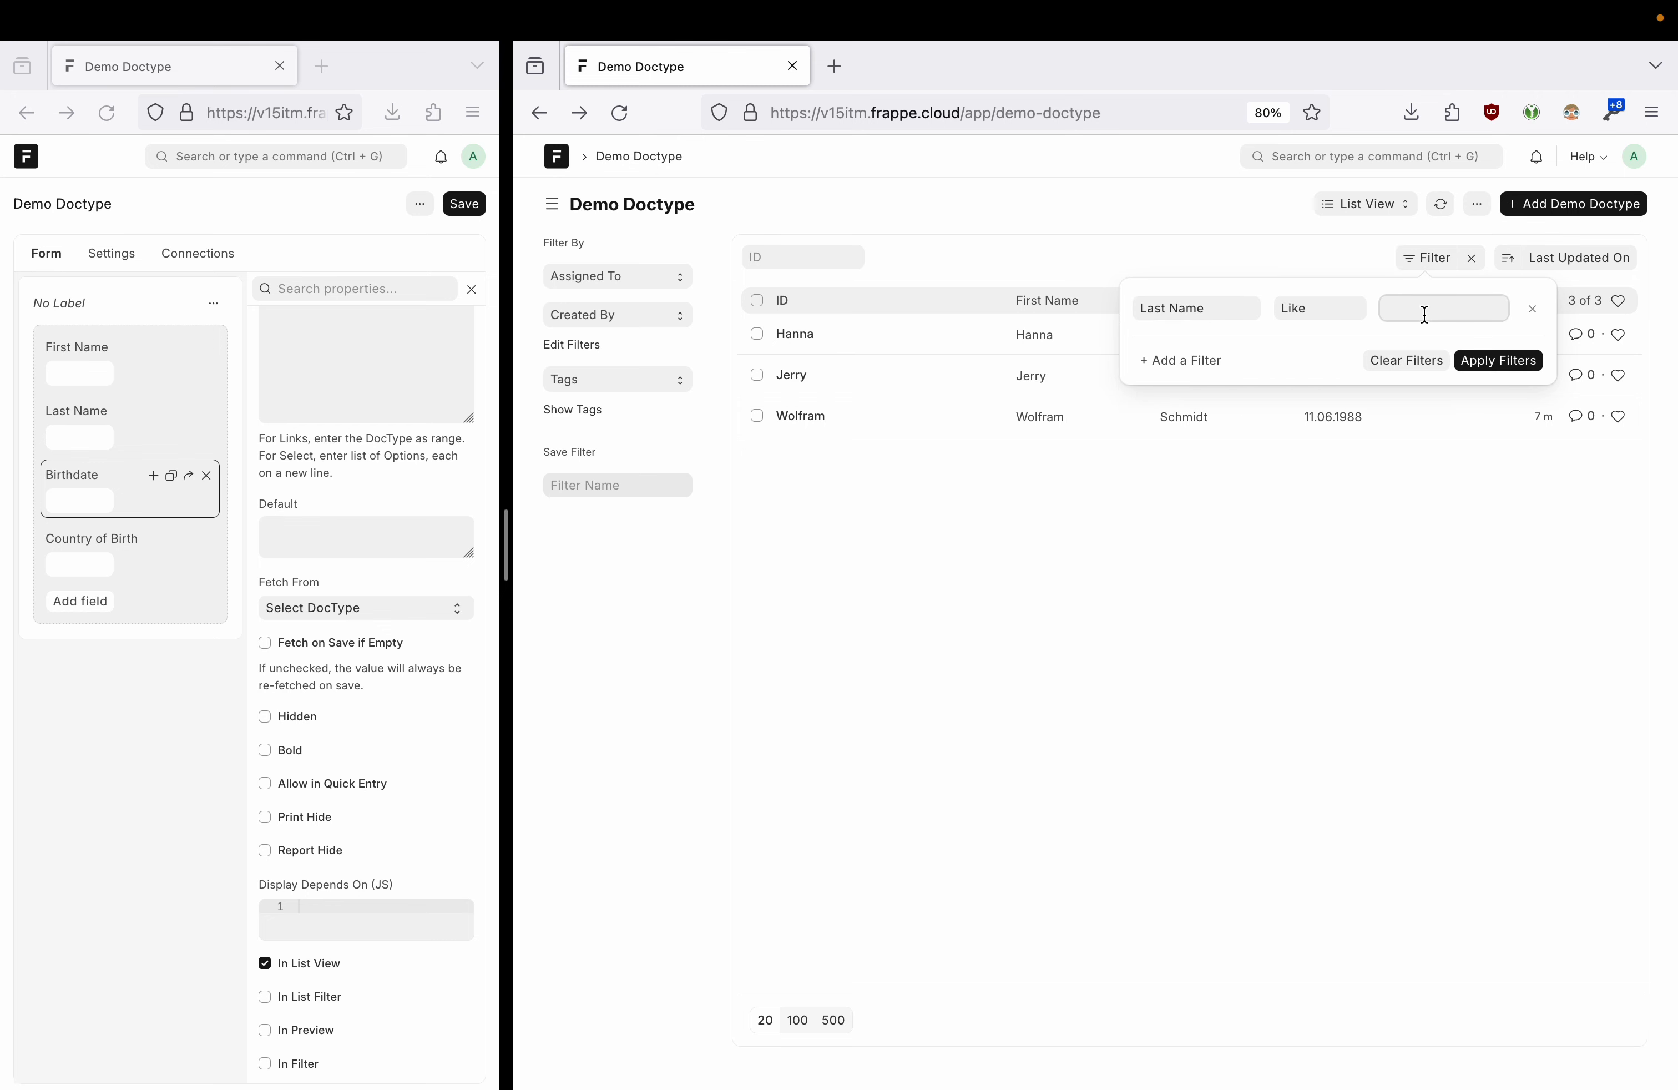
click(1469, 362)
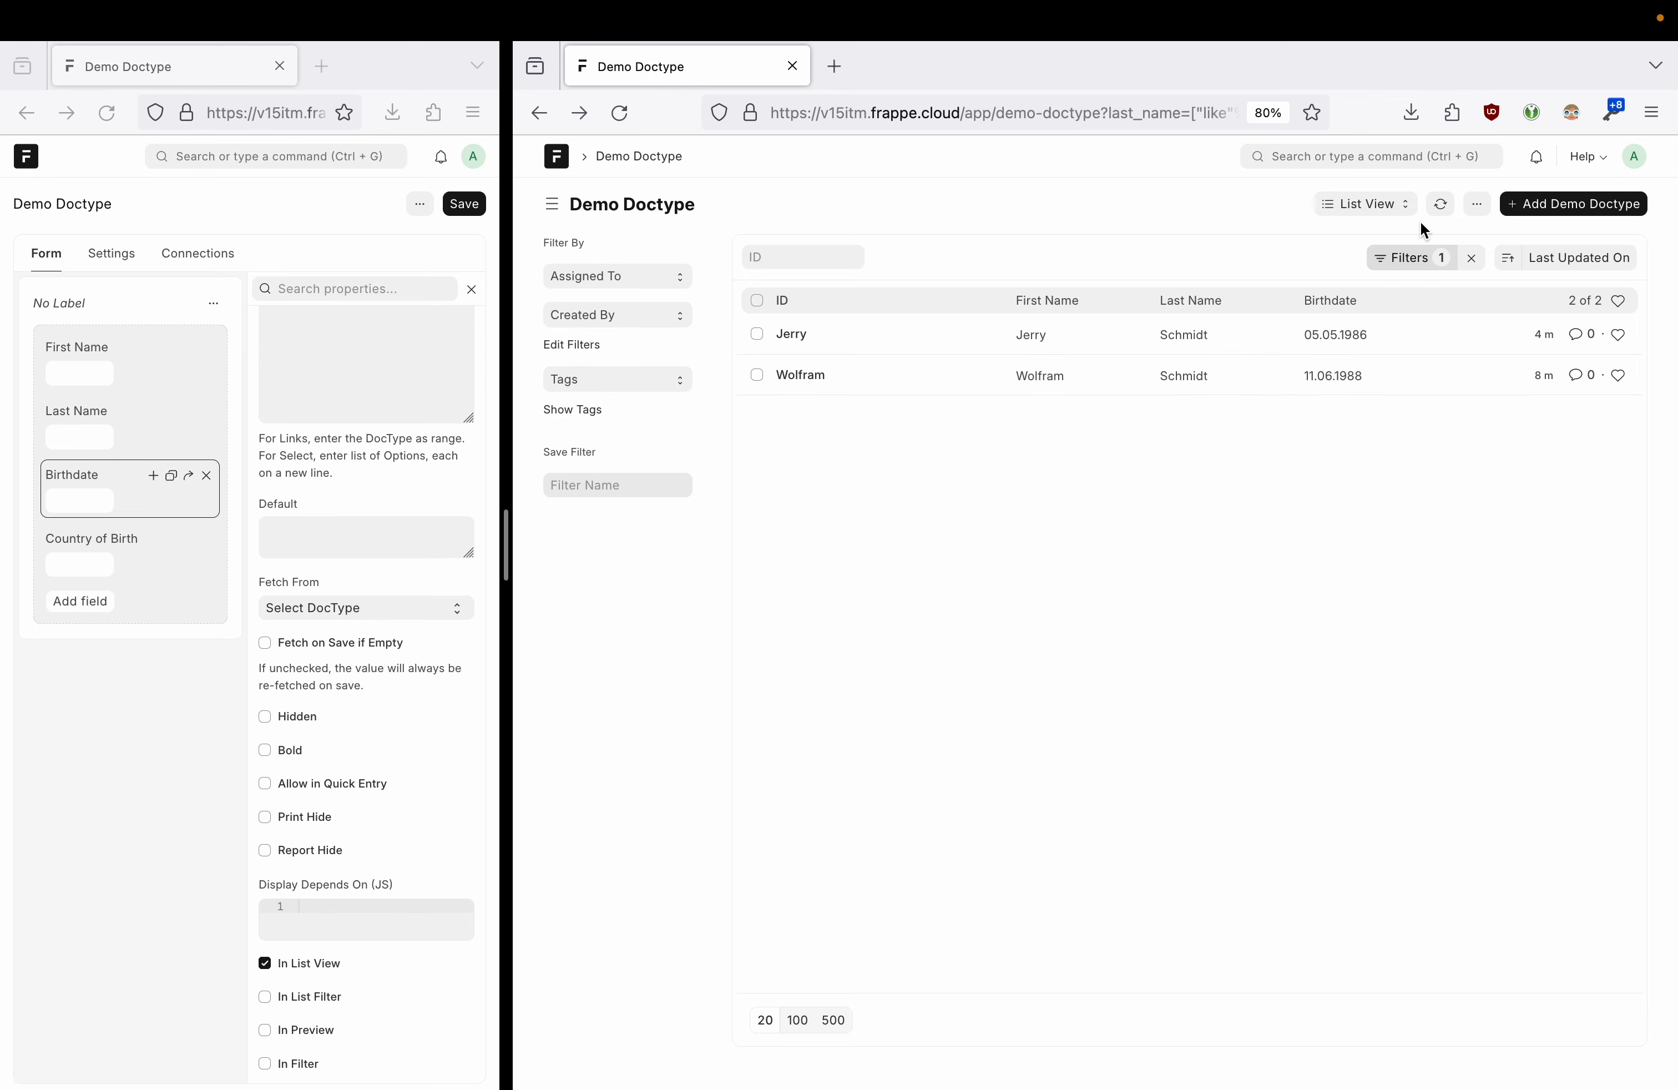
click(1418, 266)
click(1111, 216)
- Enter a descriptive name for the Last Name filter in the Save Filter box
click(629, 495)
text(Last Name = Schmidt)
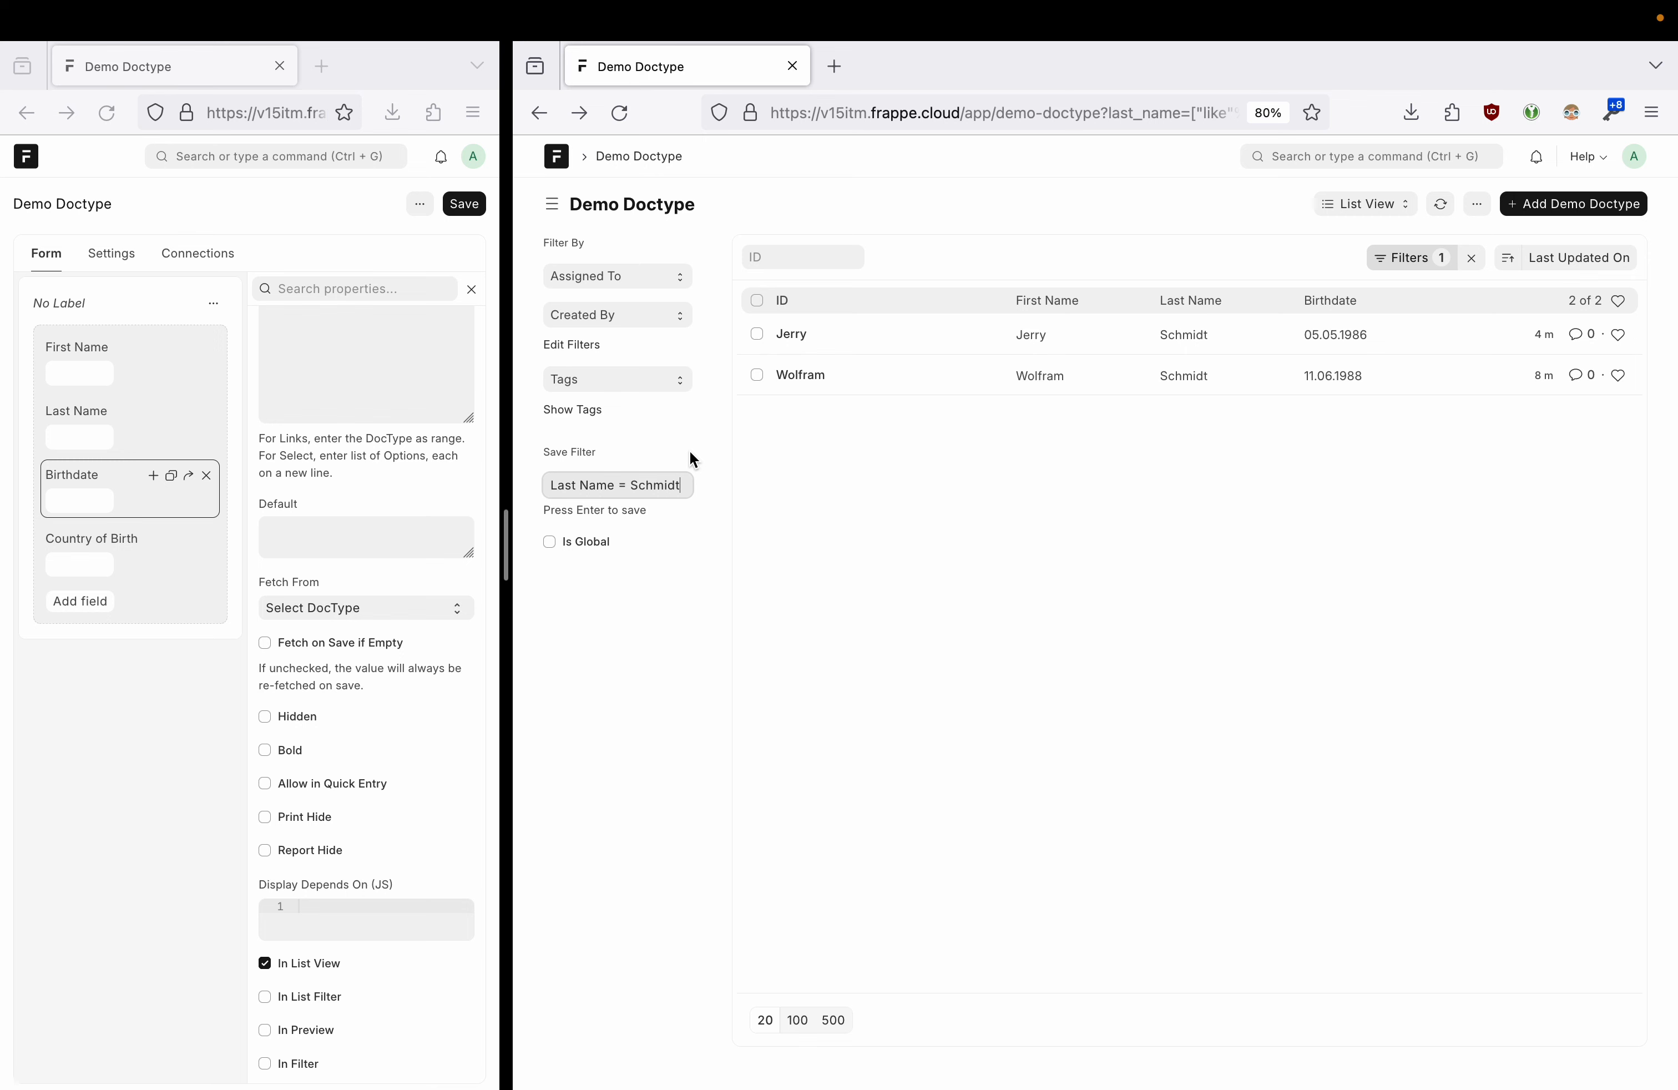
click(551, 542)
click(594, 494)
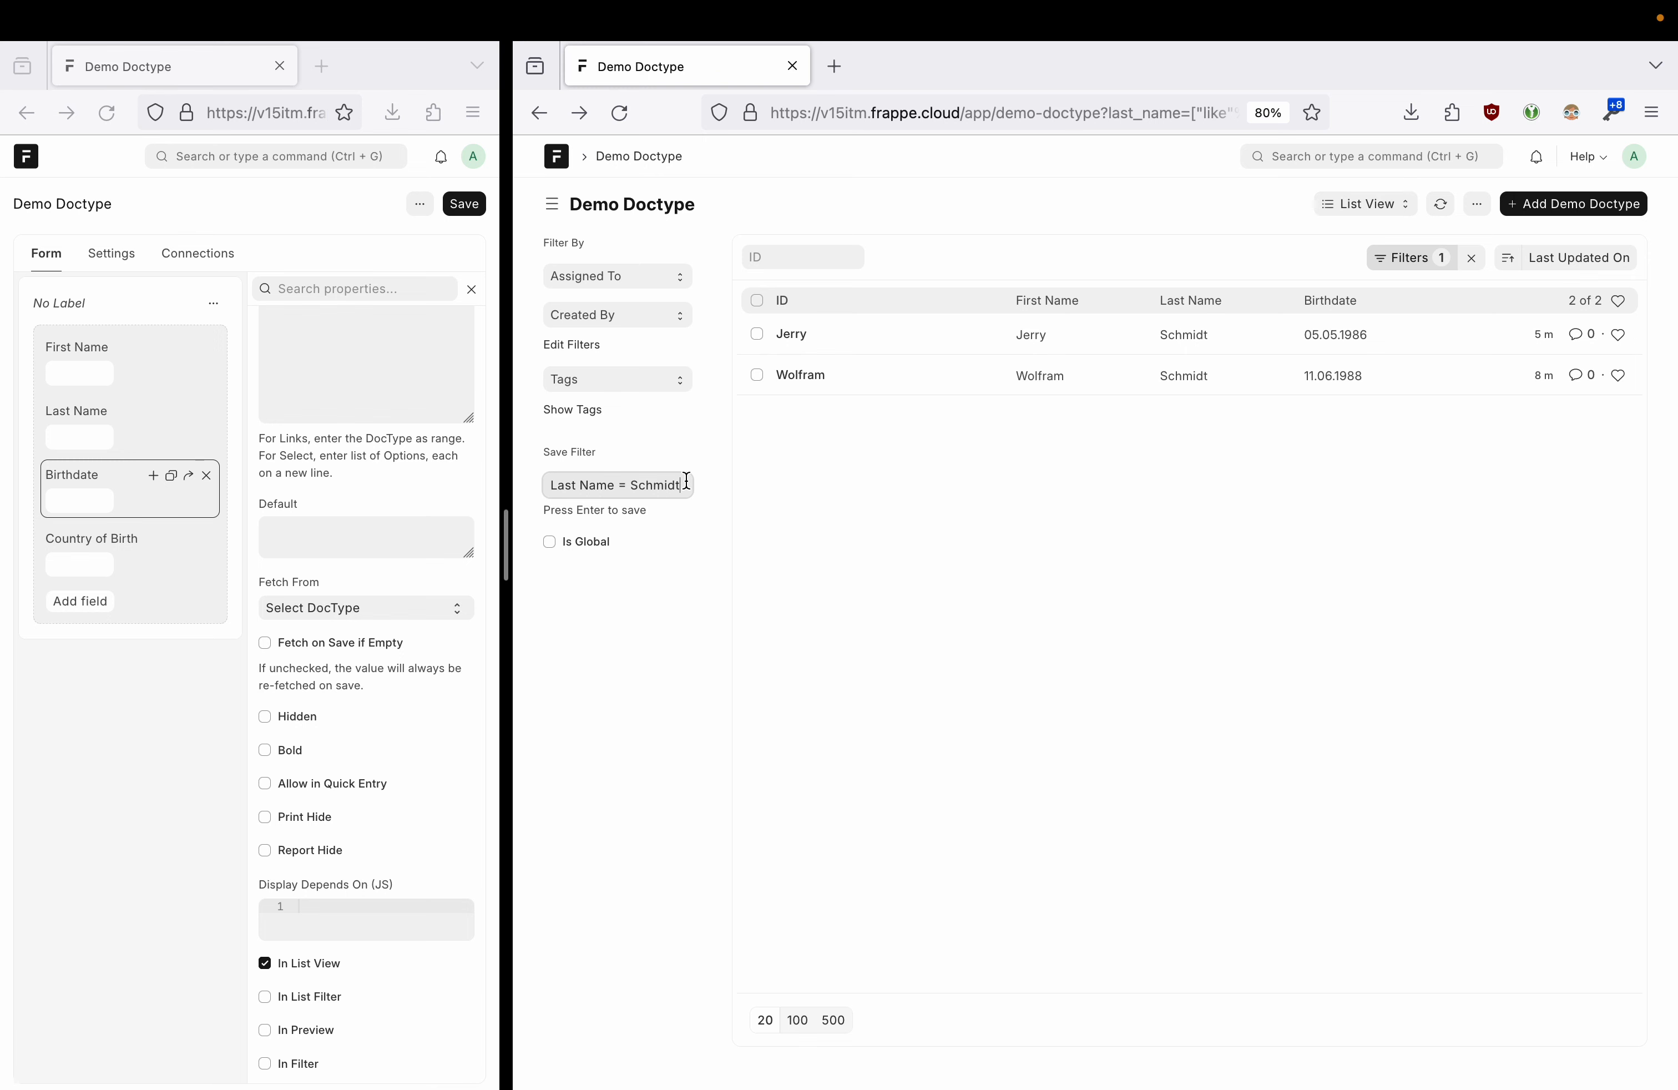
- Save the Last Name = Schmidt filter, reapply it once, then clear filters to show all records
key(Return)
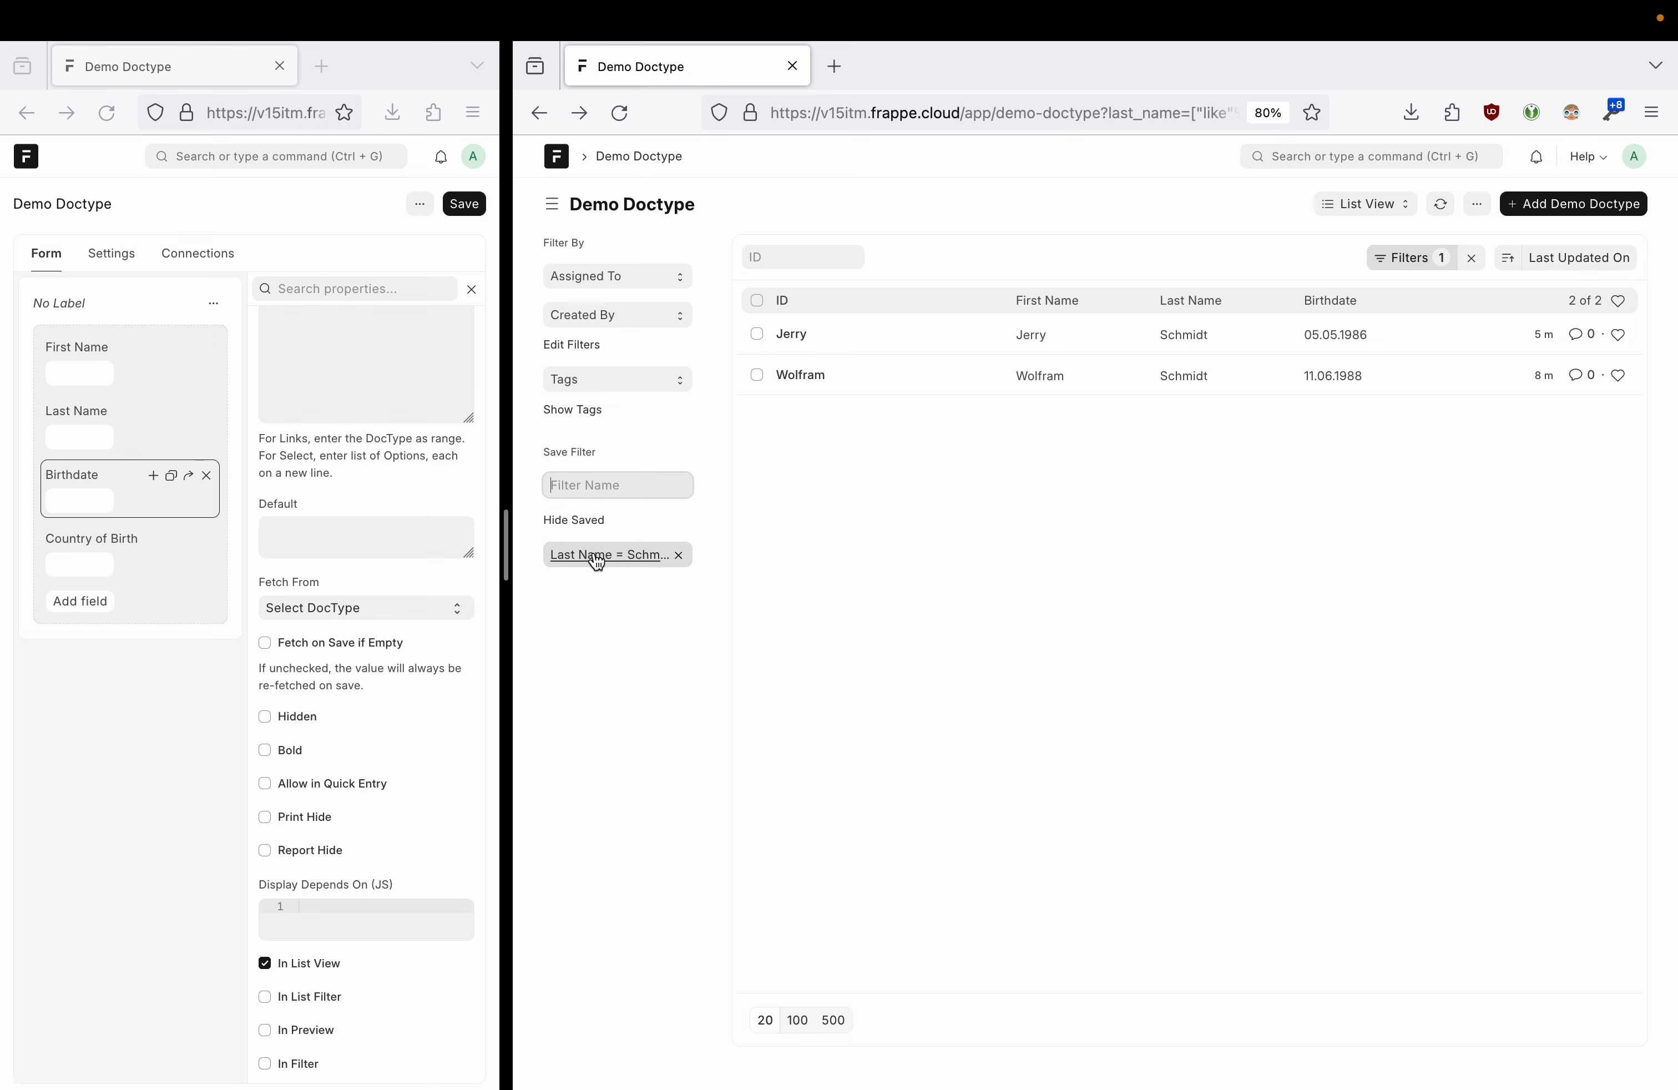
click(1471, 258)
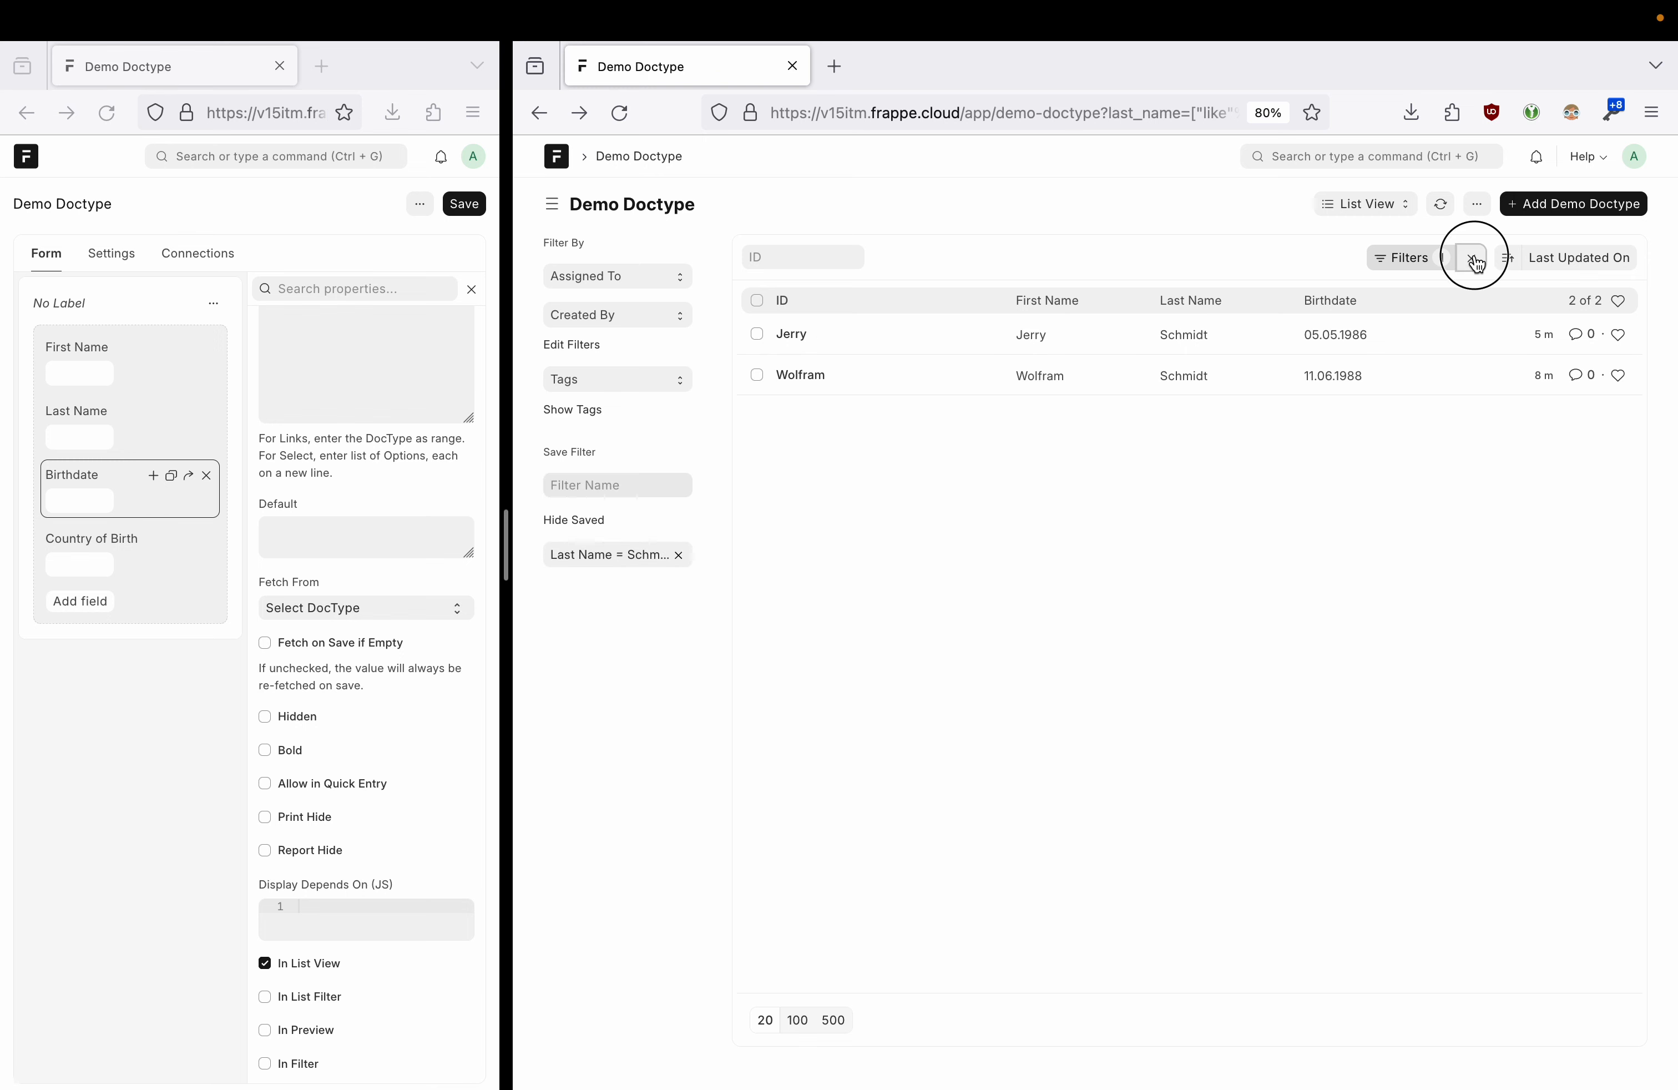
click(611, 554)
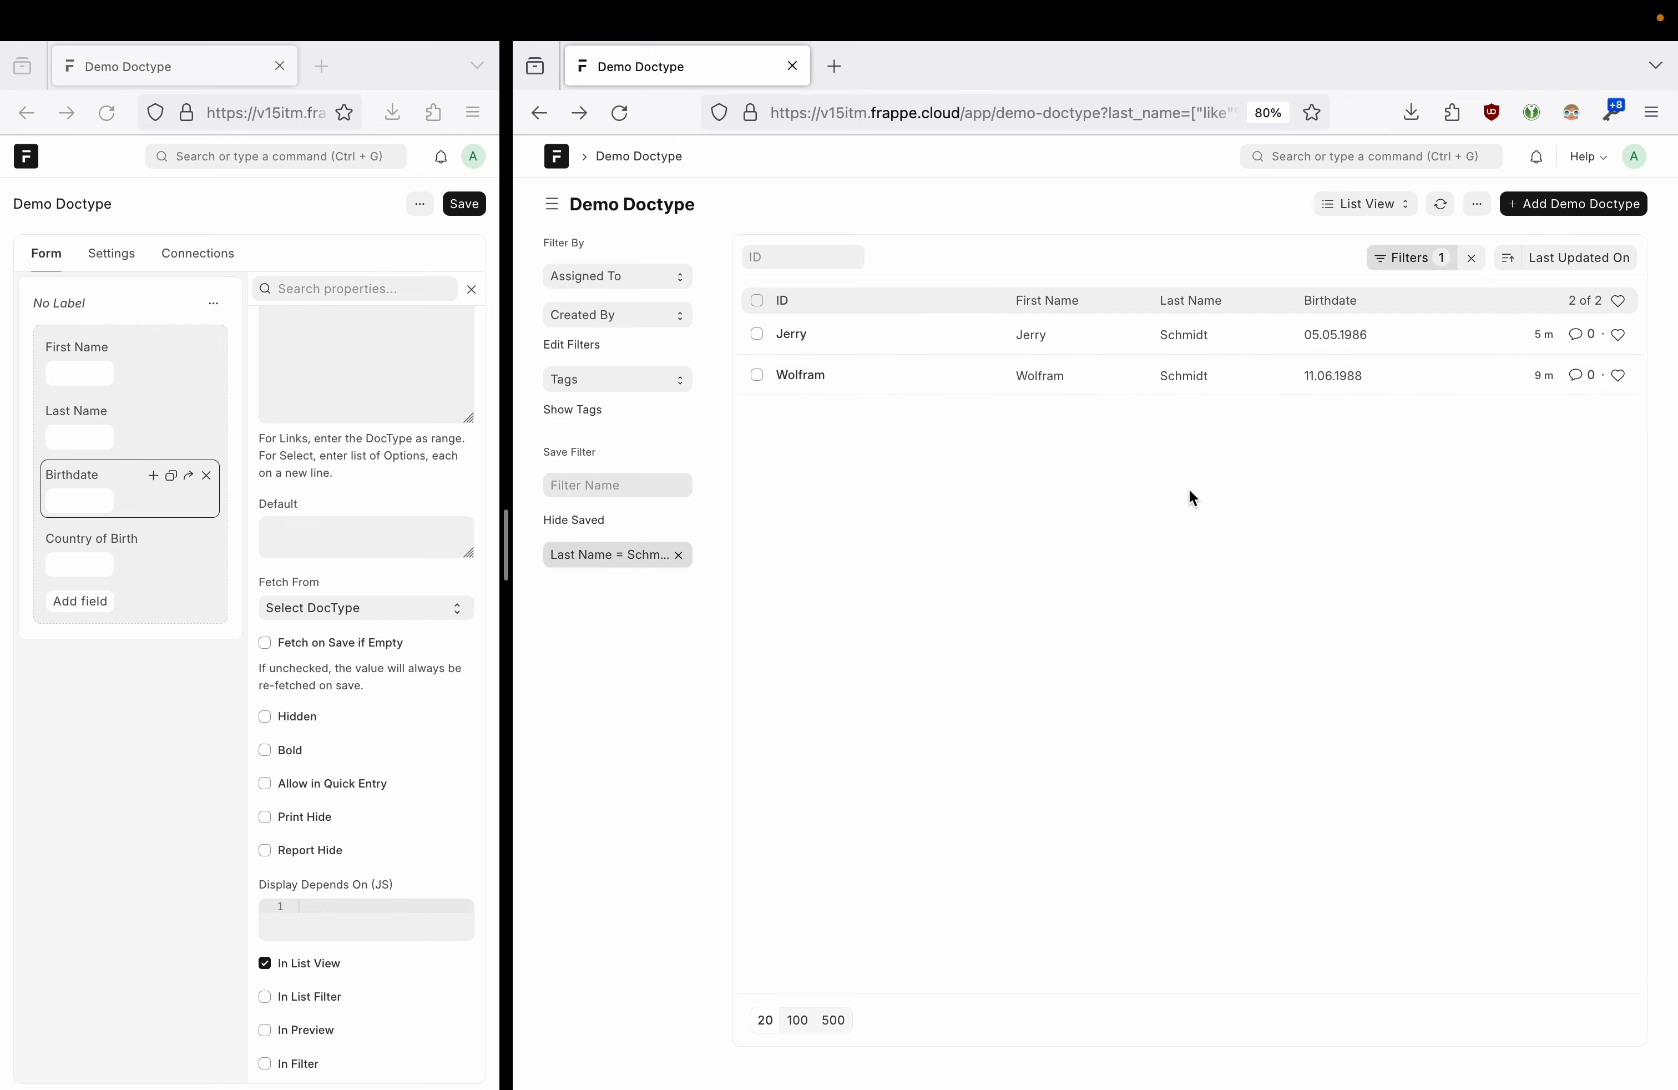
click(1474, 261)
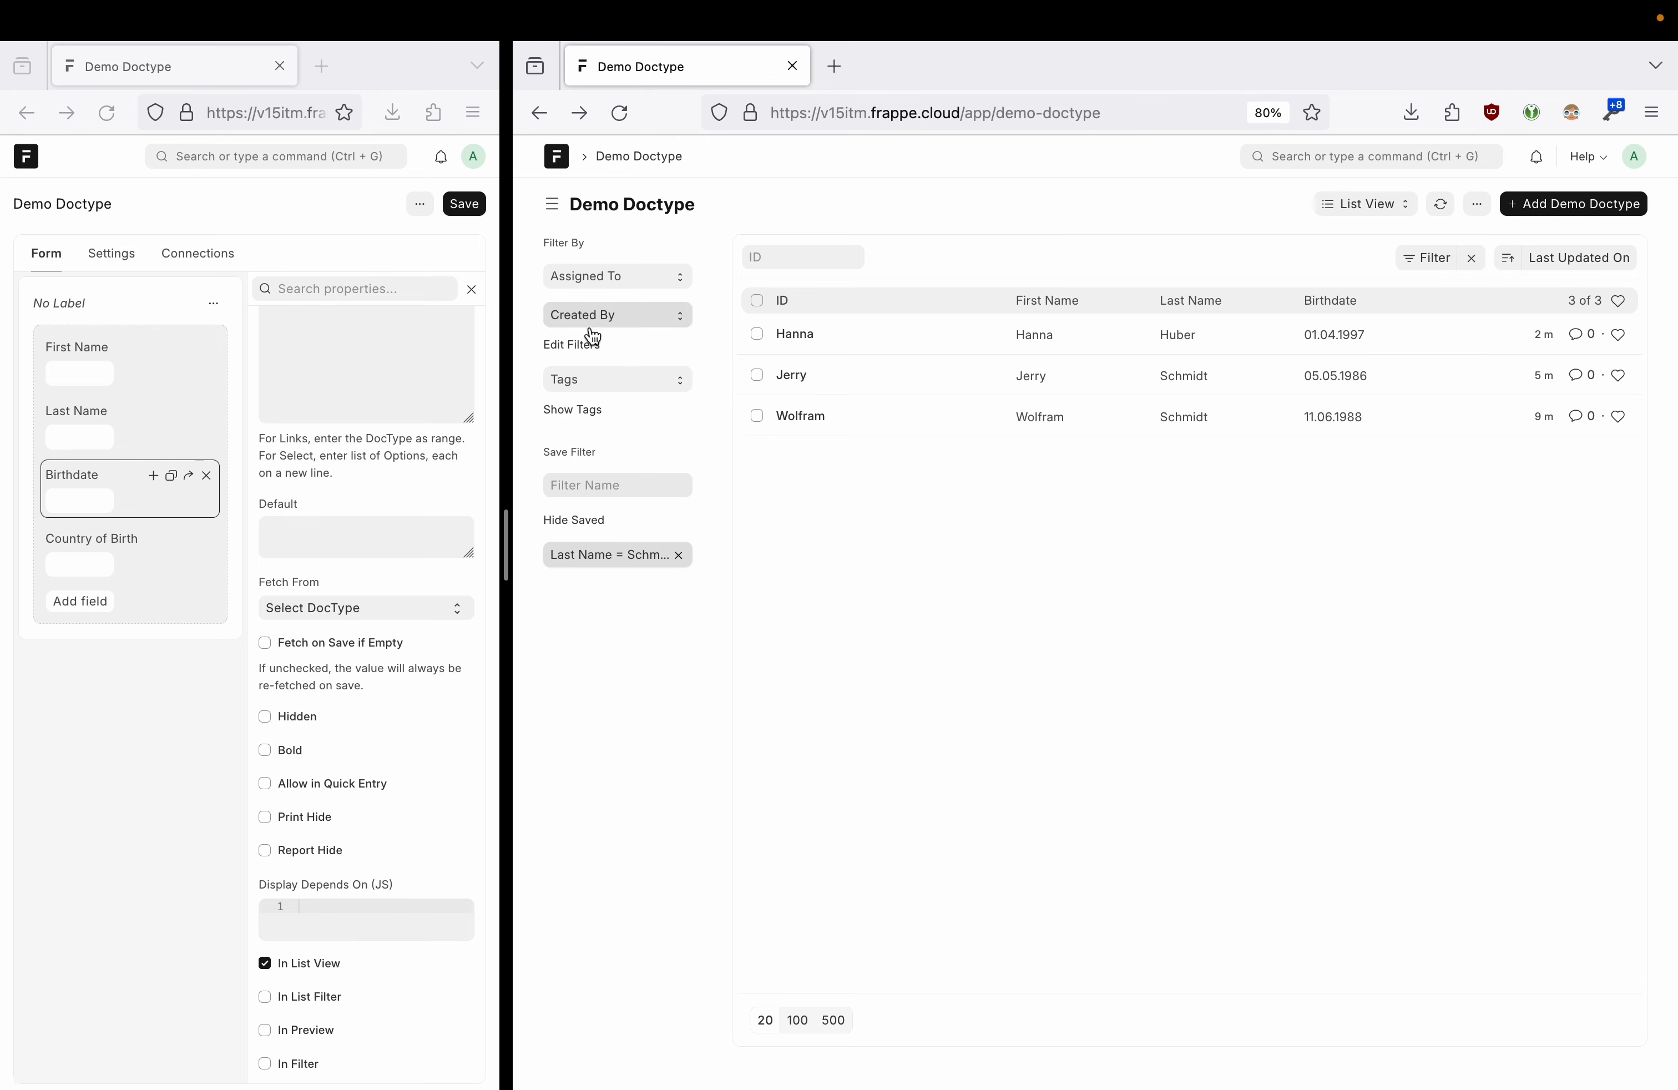
- Review the Assigned To and Created By sidebar filters, then add Country of Birth as a sidebar filter
click(626, 277)
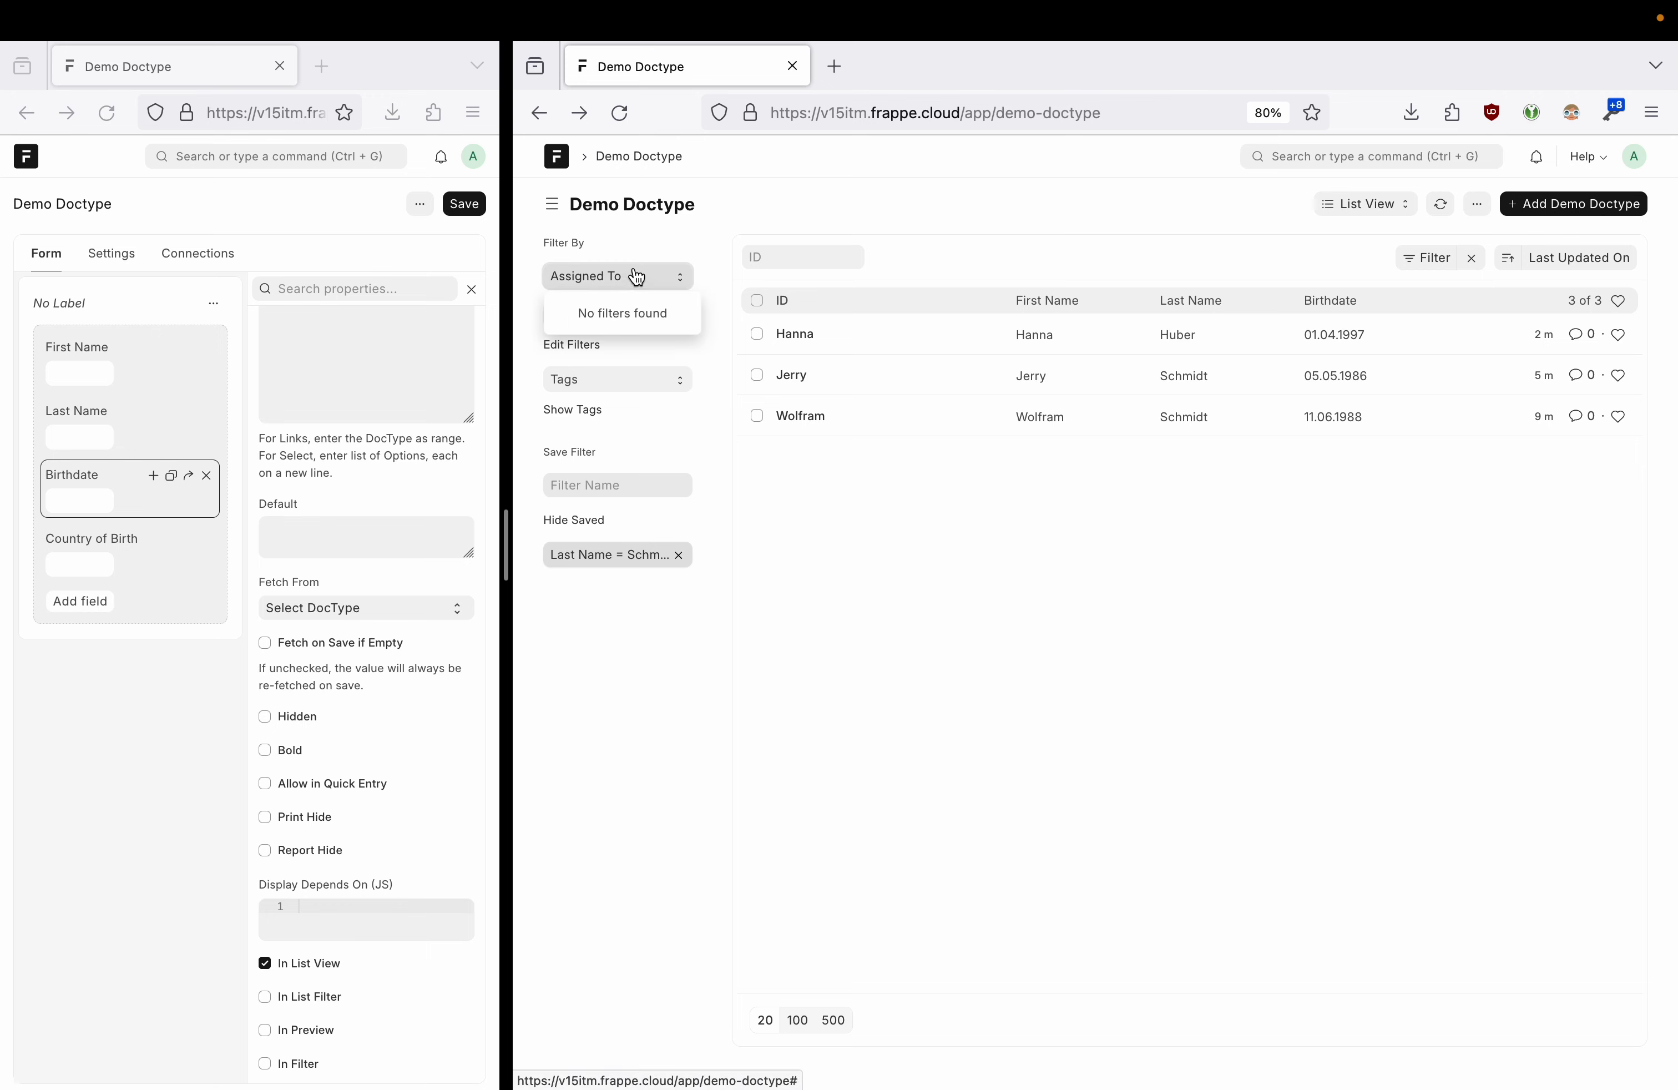
click(636, 275)
click(626, 317)
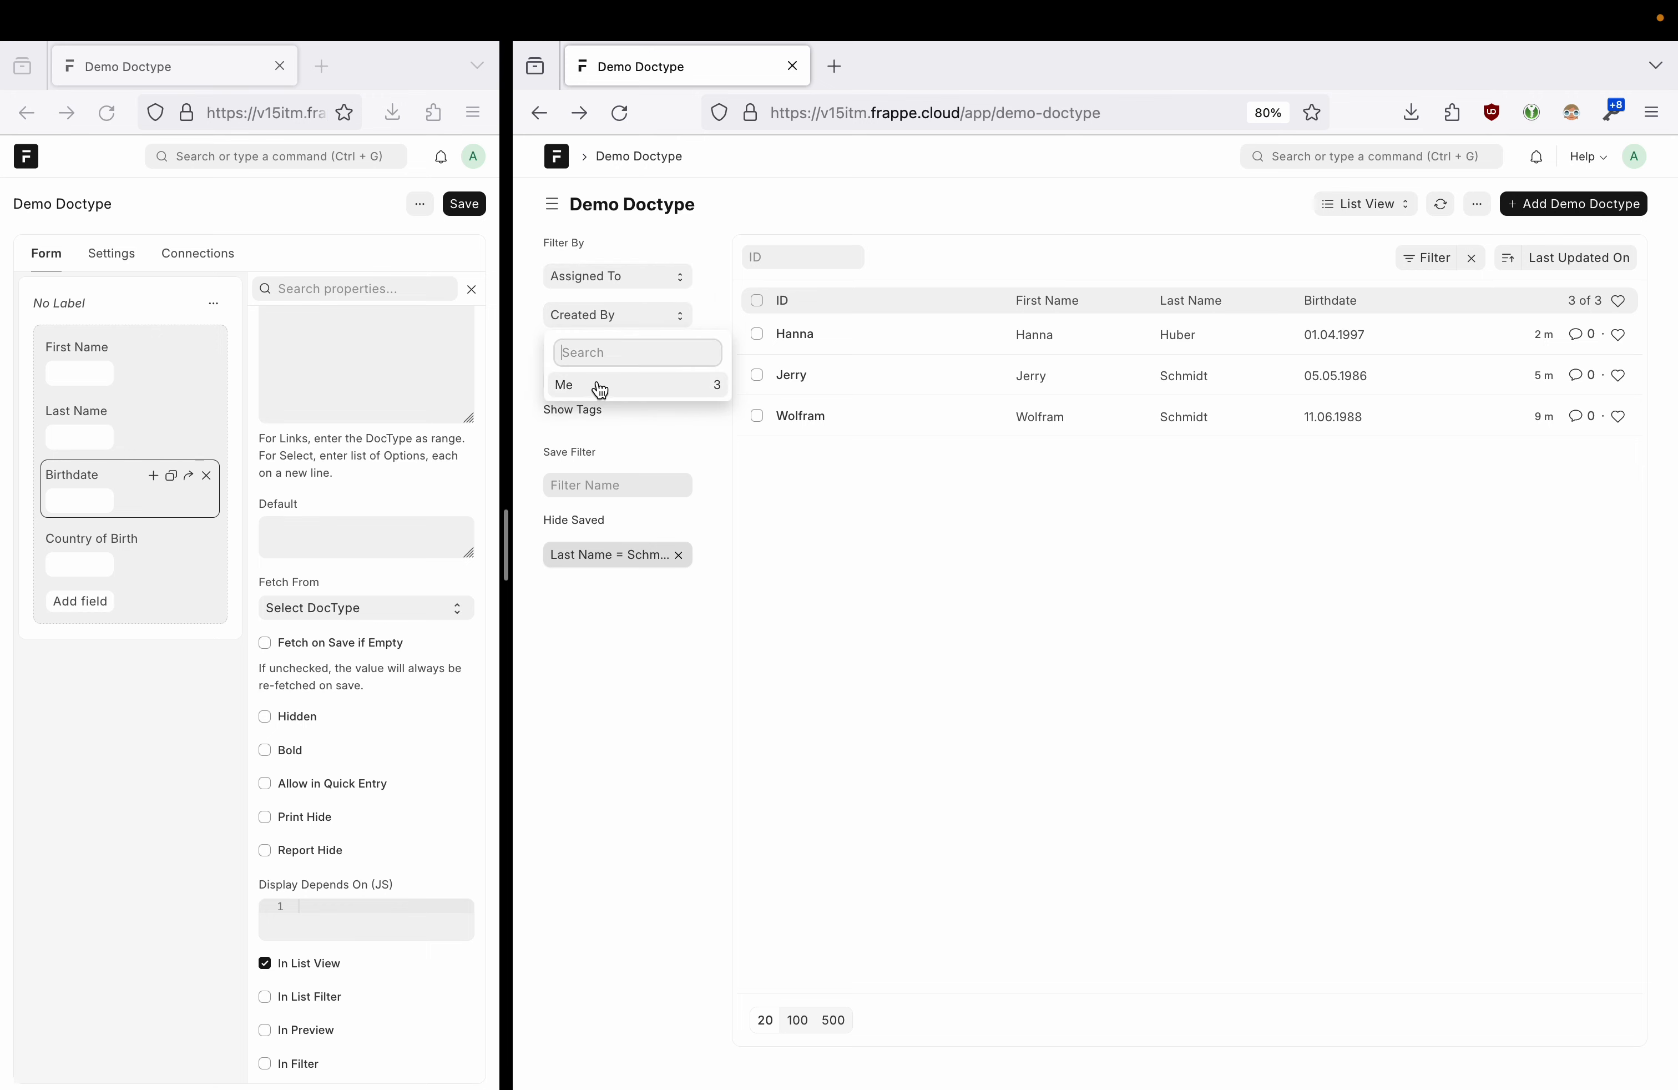
click(644, 317)
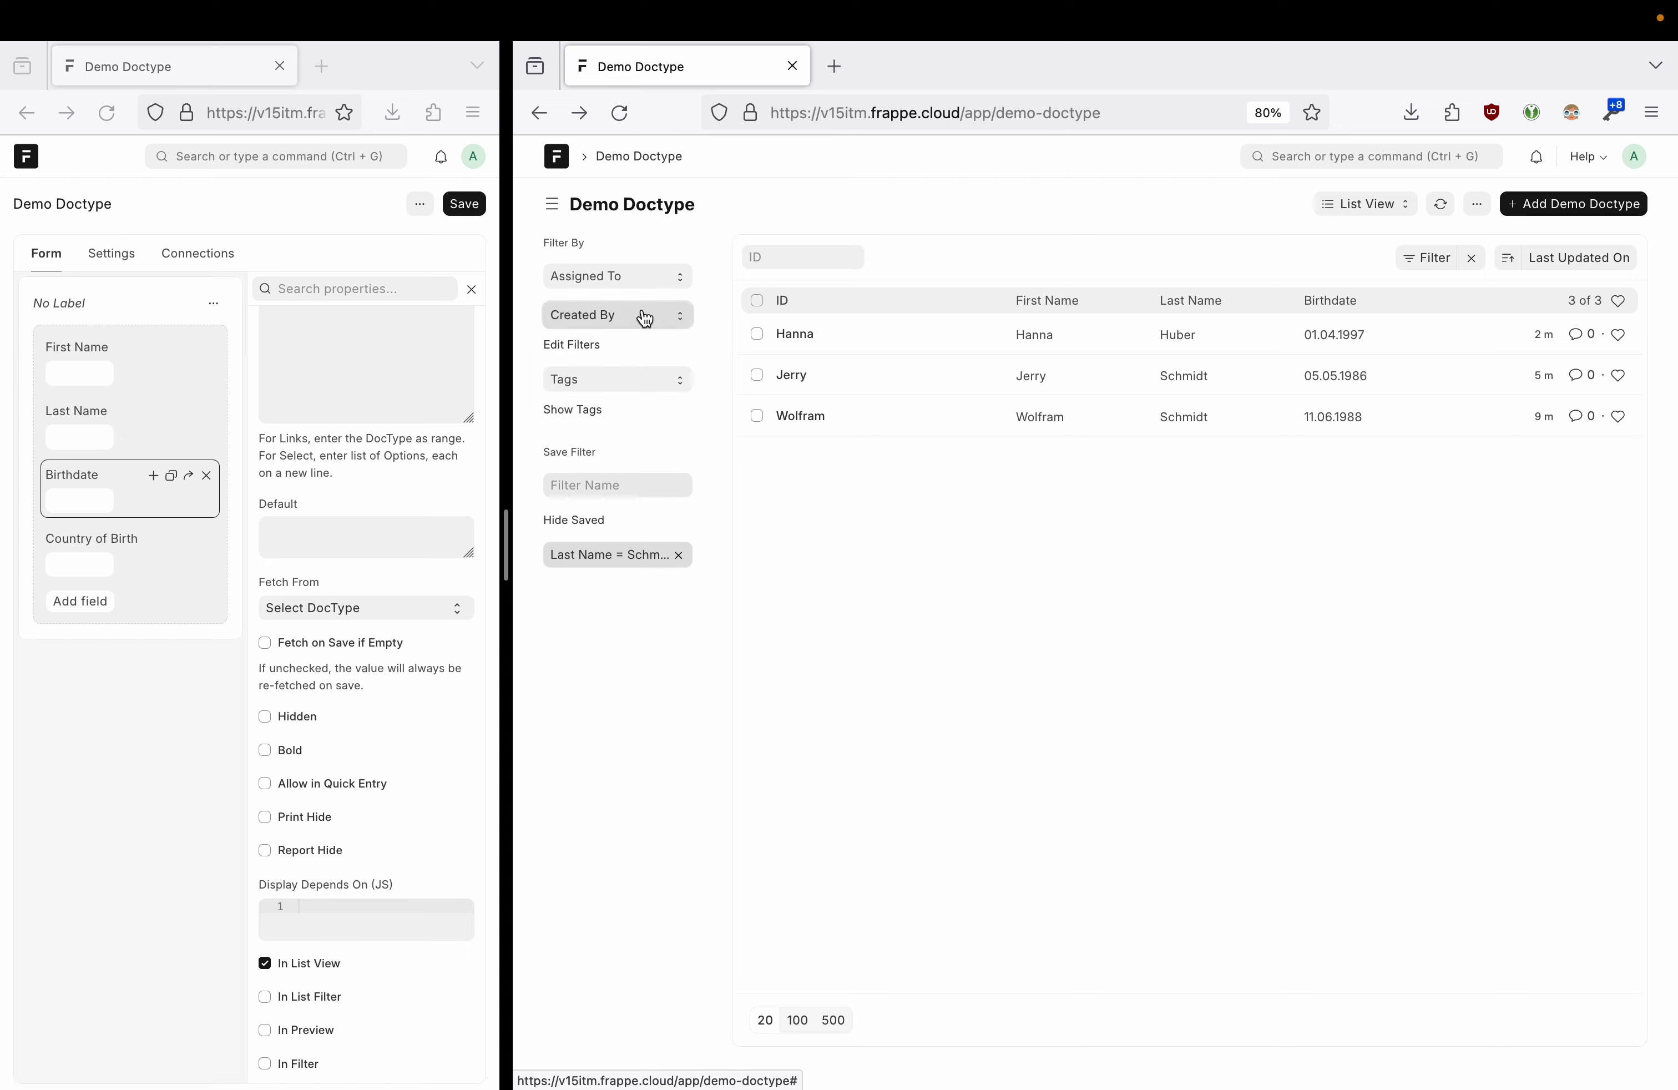
click(582, 345)
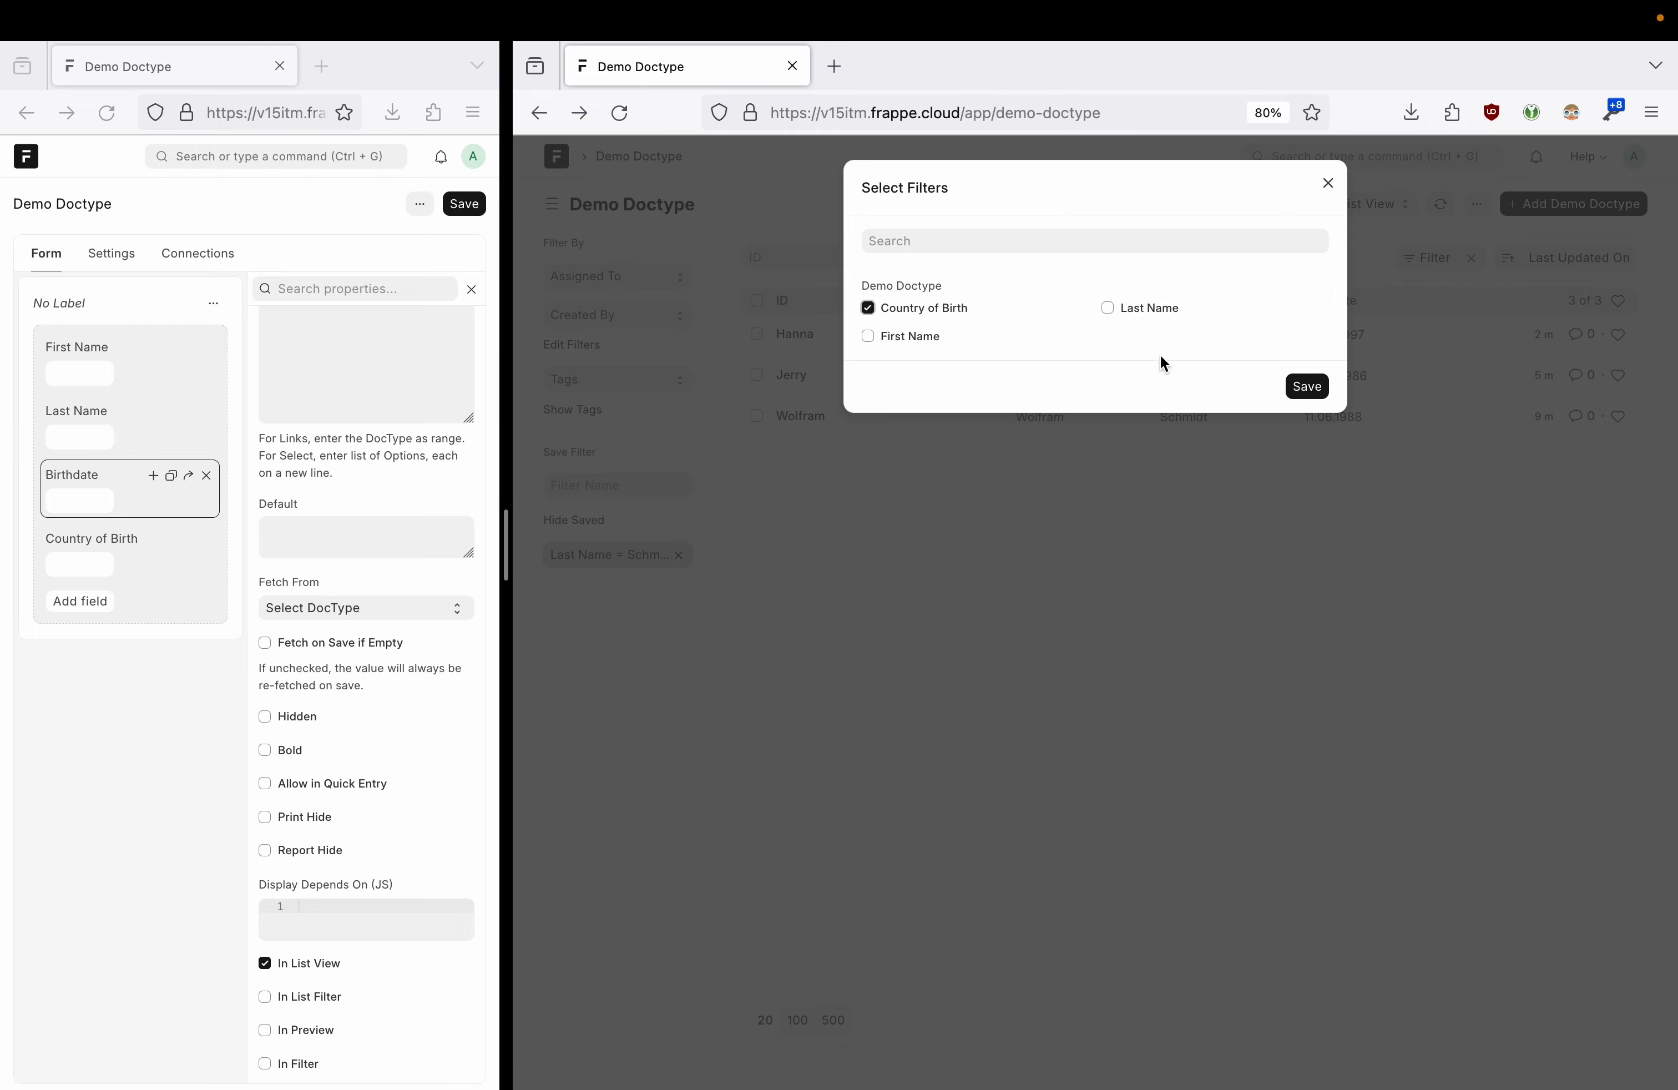
click(1306, 387)
- Browse the Country of Birth and Tags sidebar values, then show and hide the Tag column
click(636, 353)
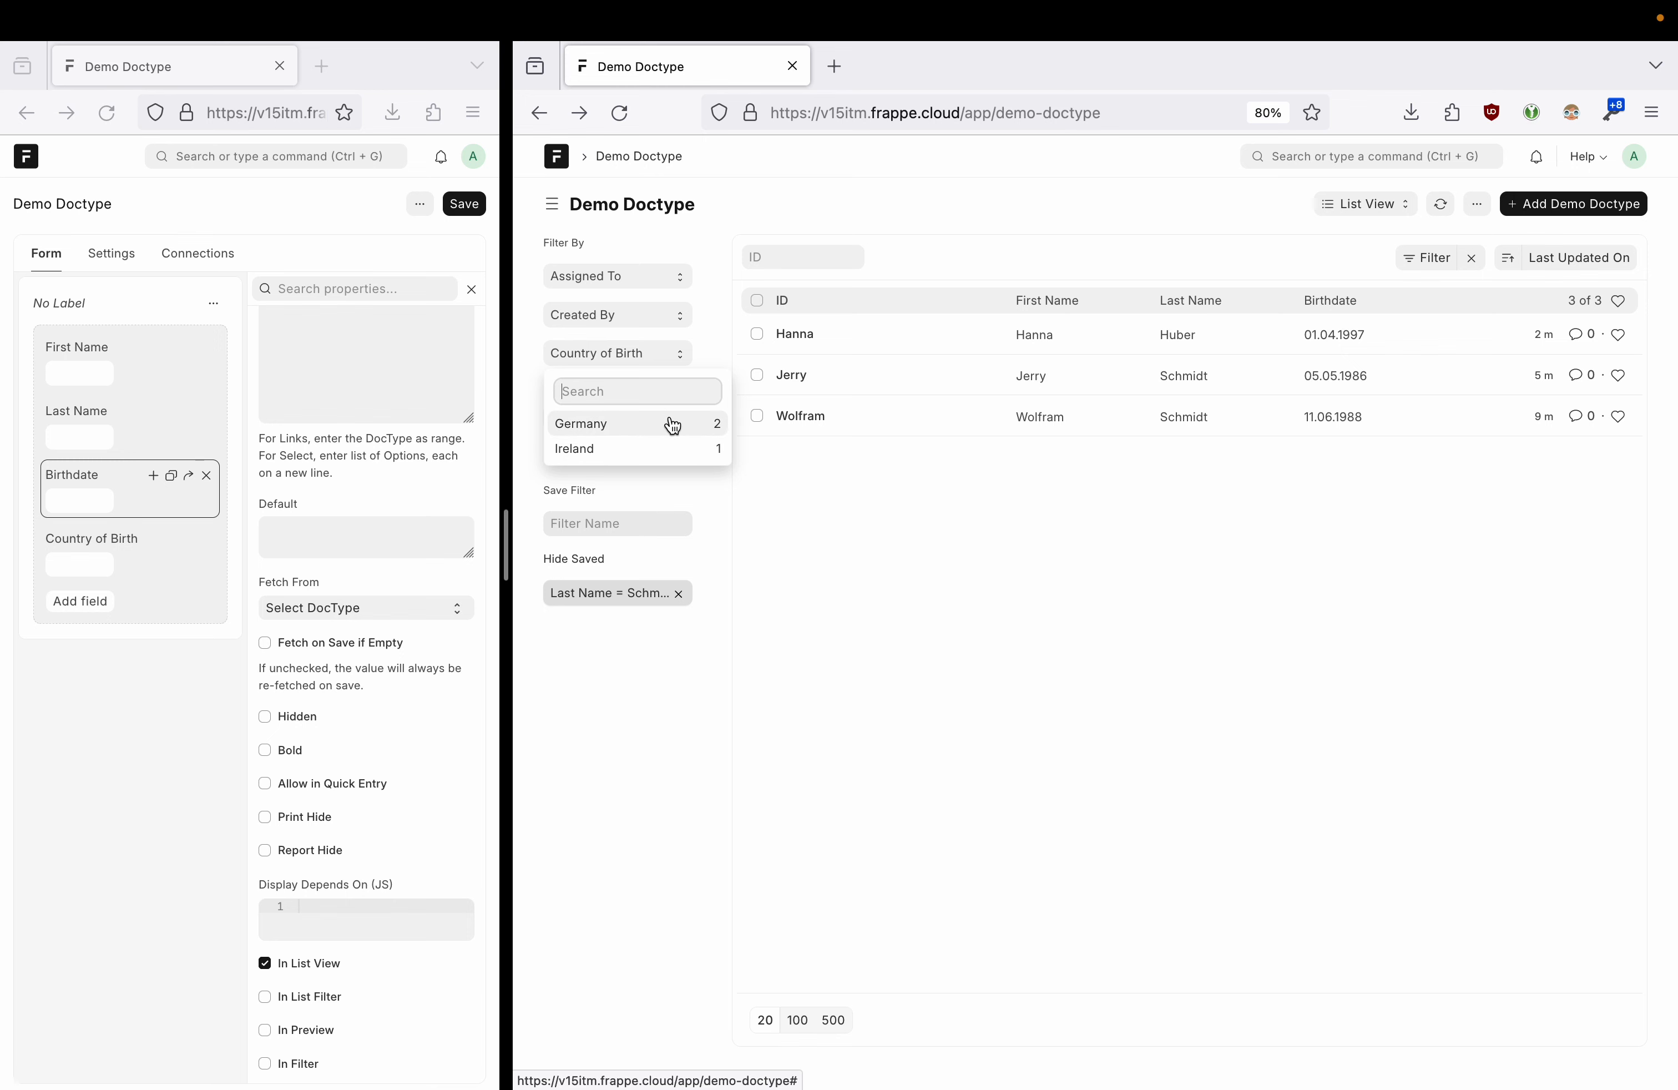
click(833, 470)
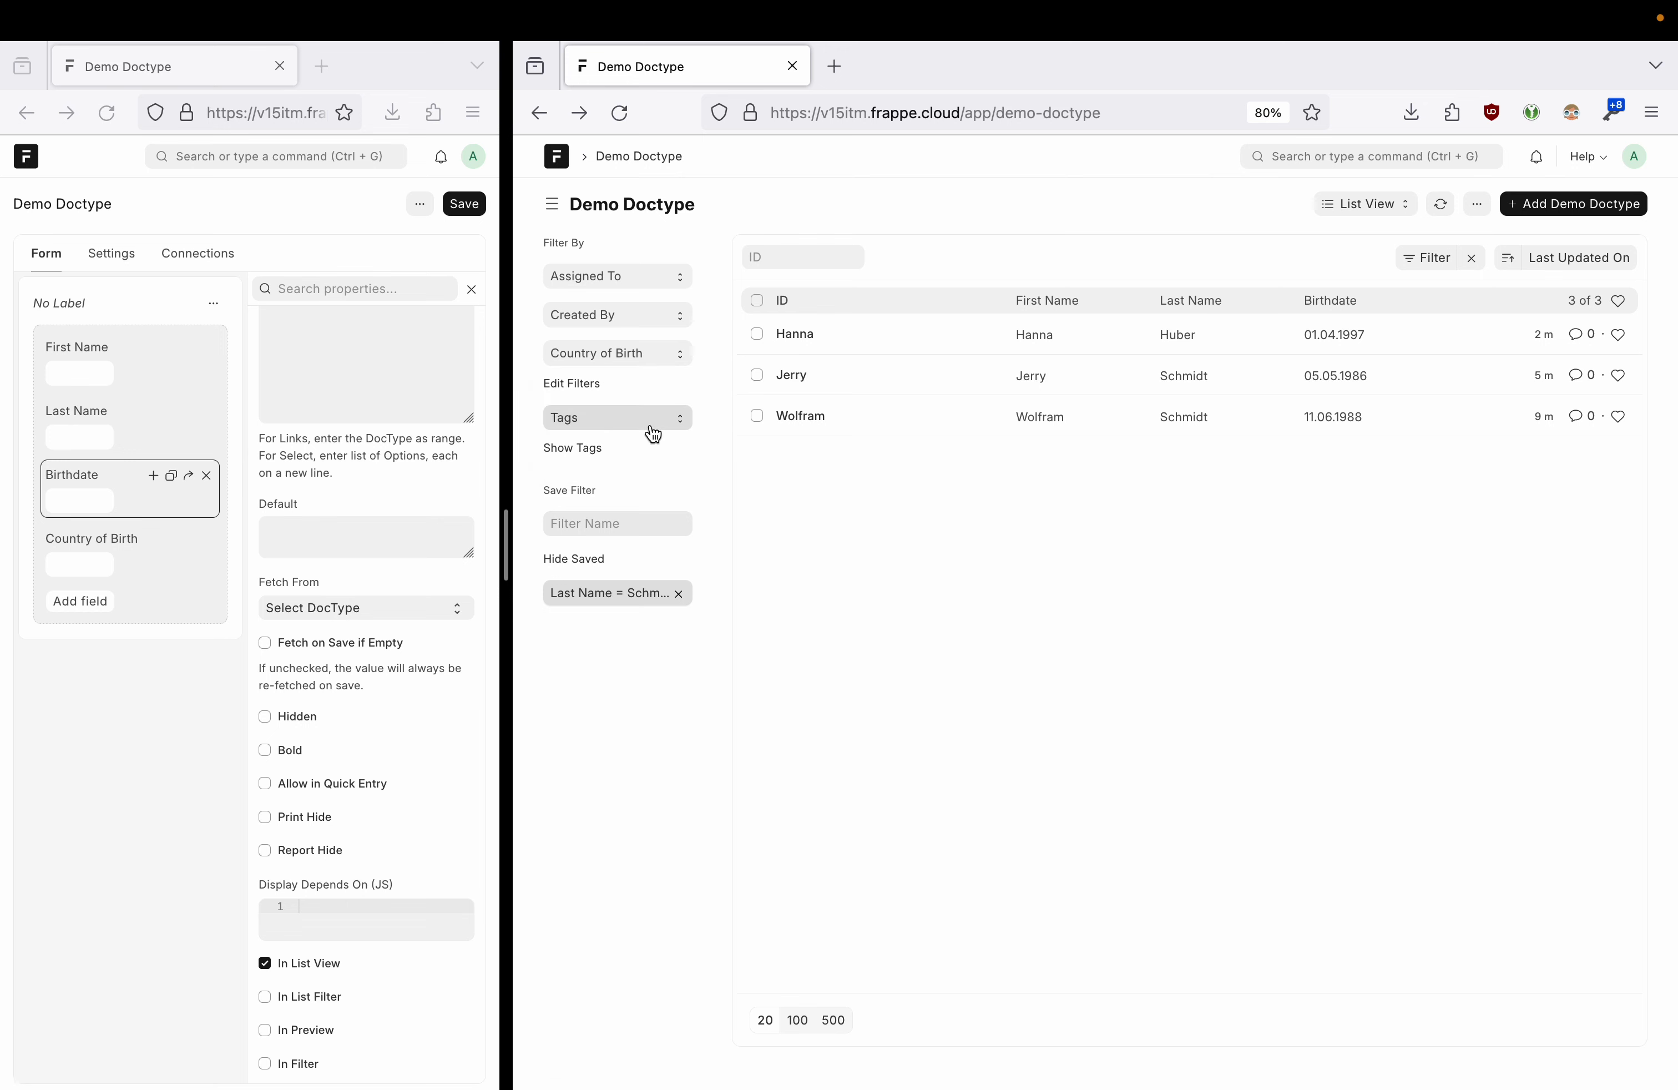
click(609, 433)
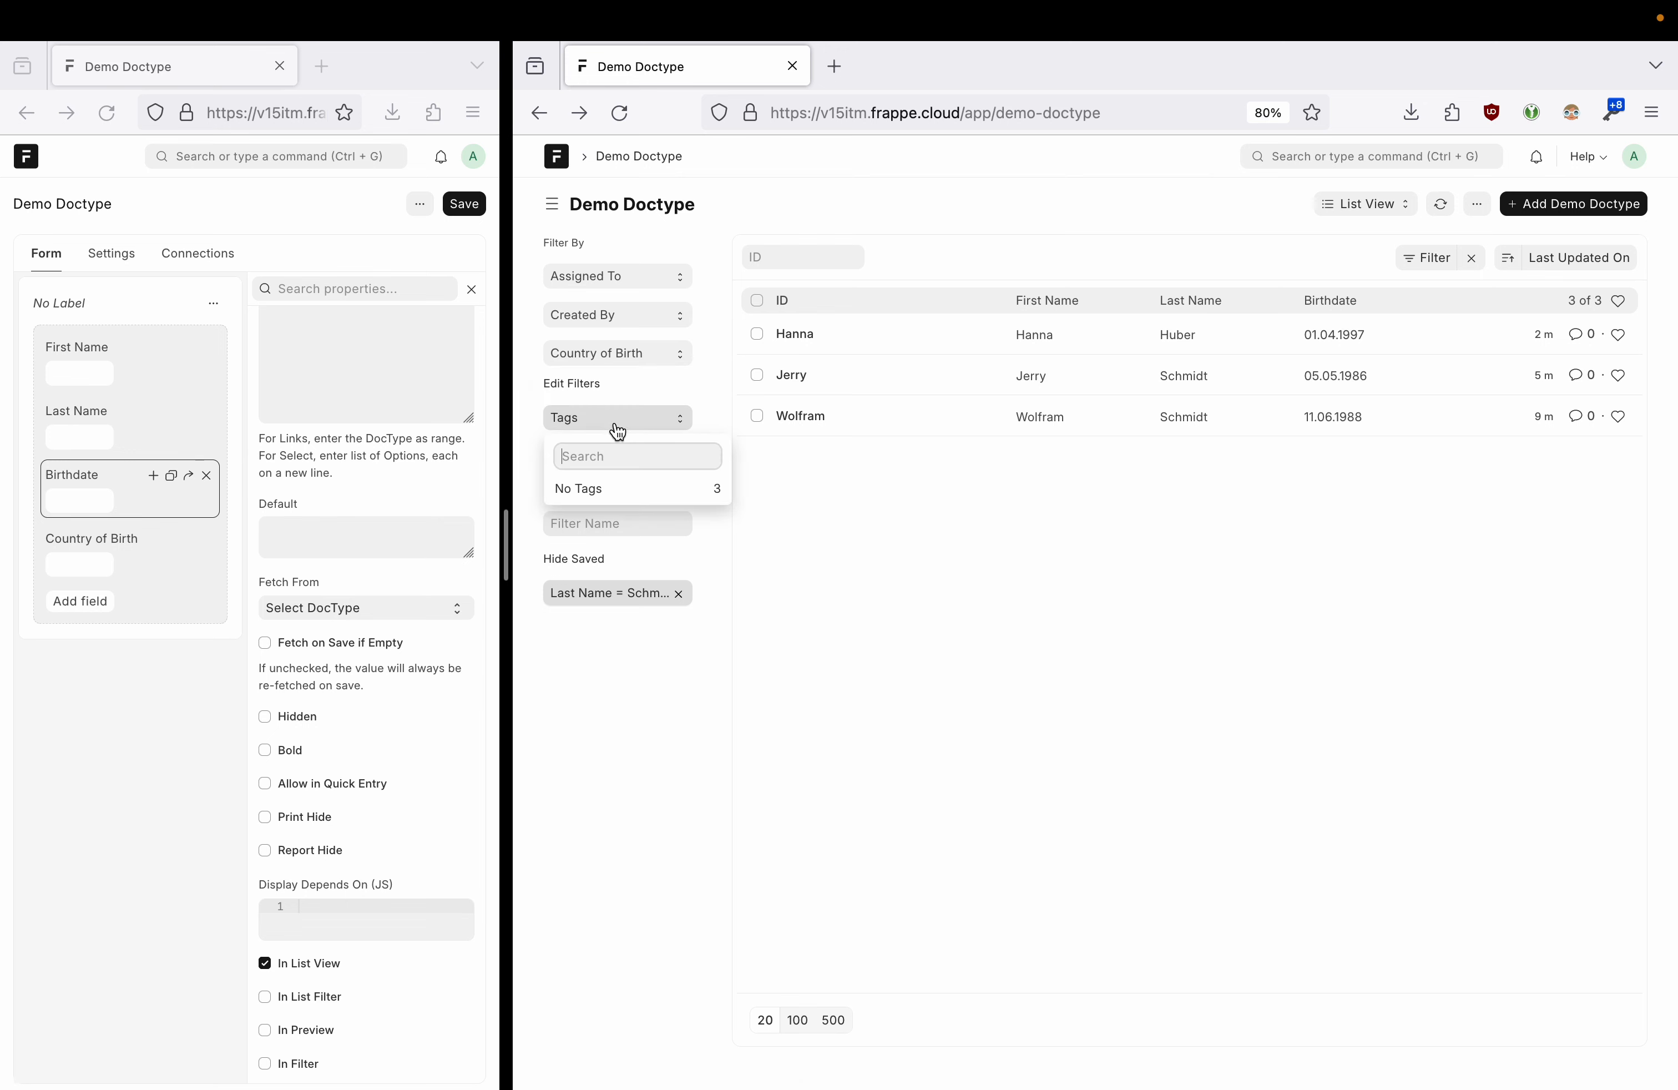
click(870, 488)
click(580, 451)
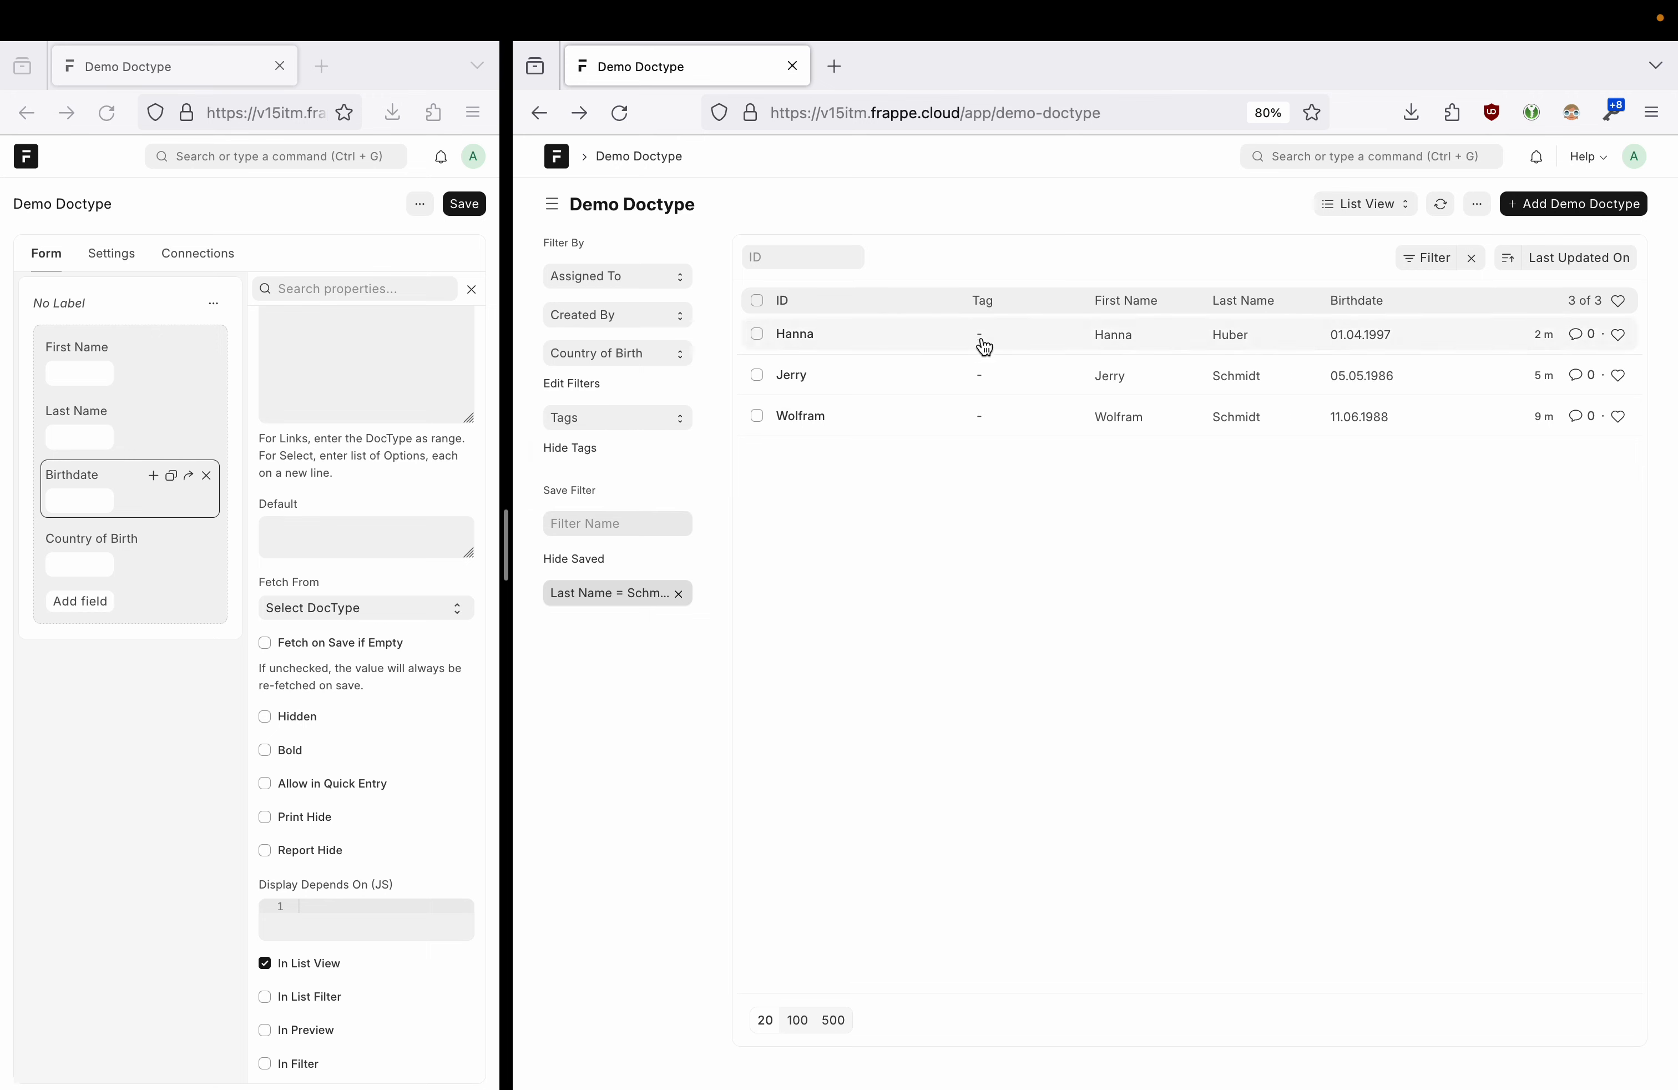
click(577, 449)
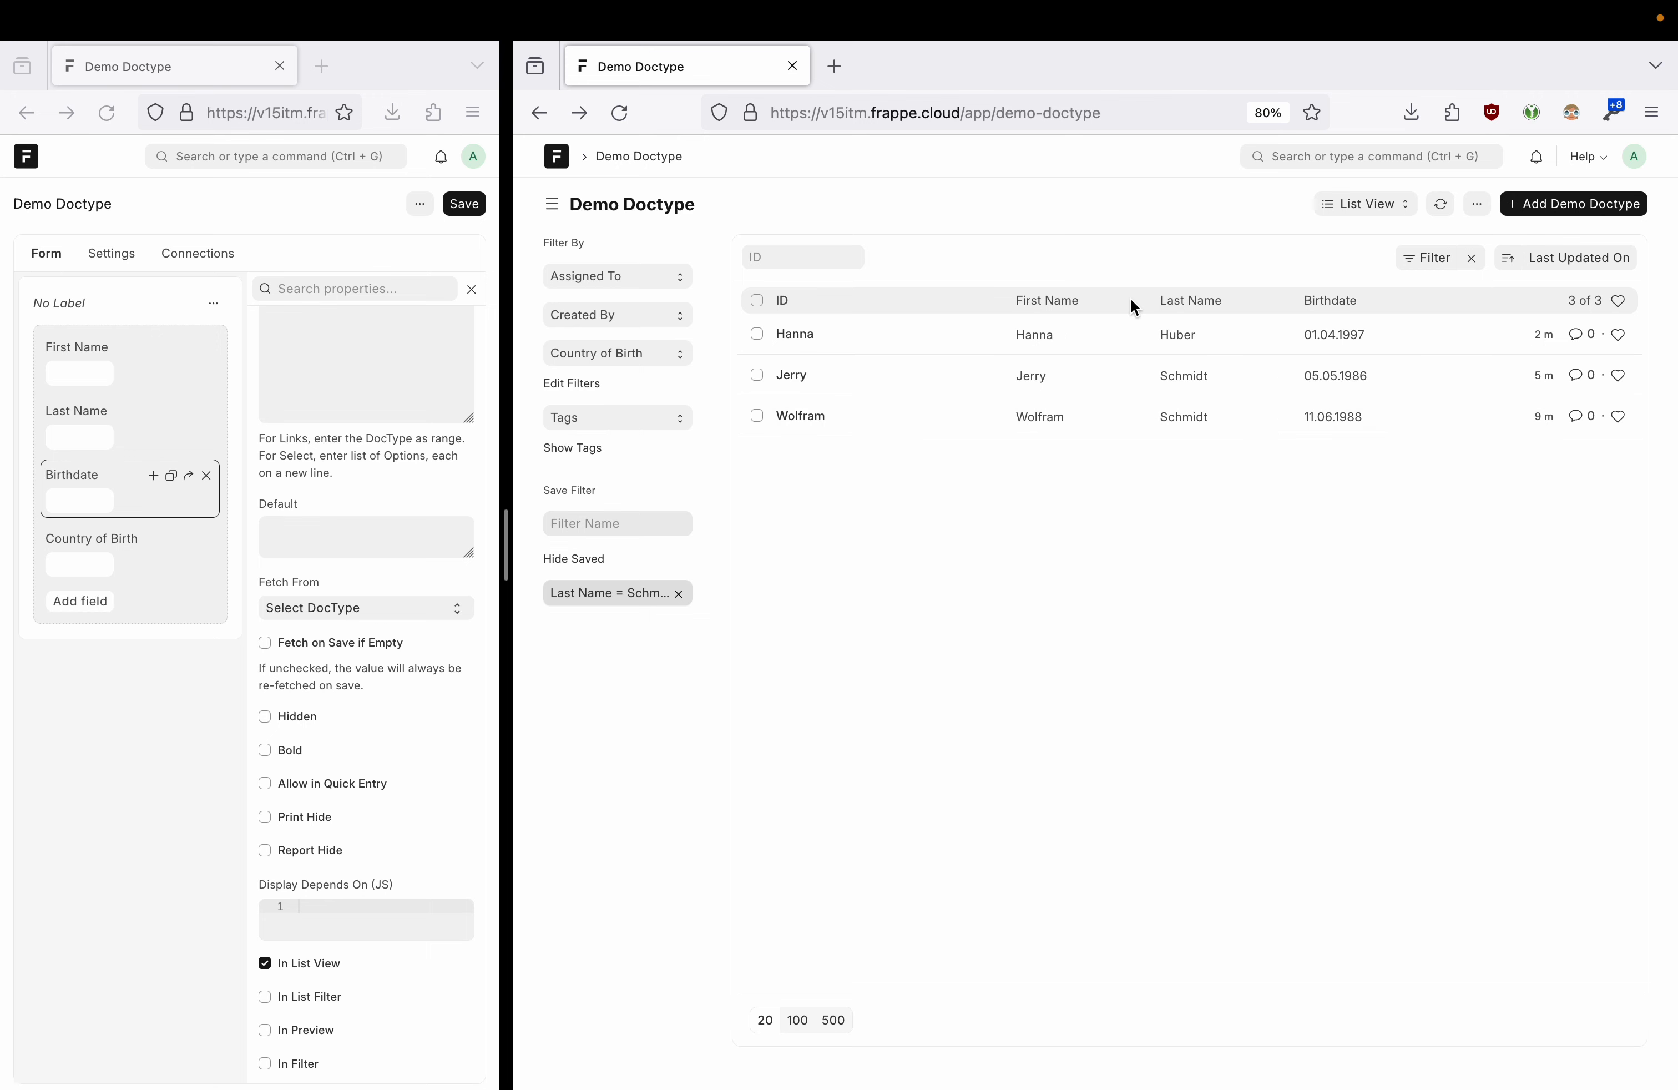
click(1361, 222)
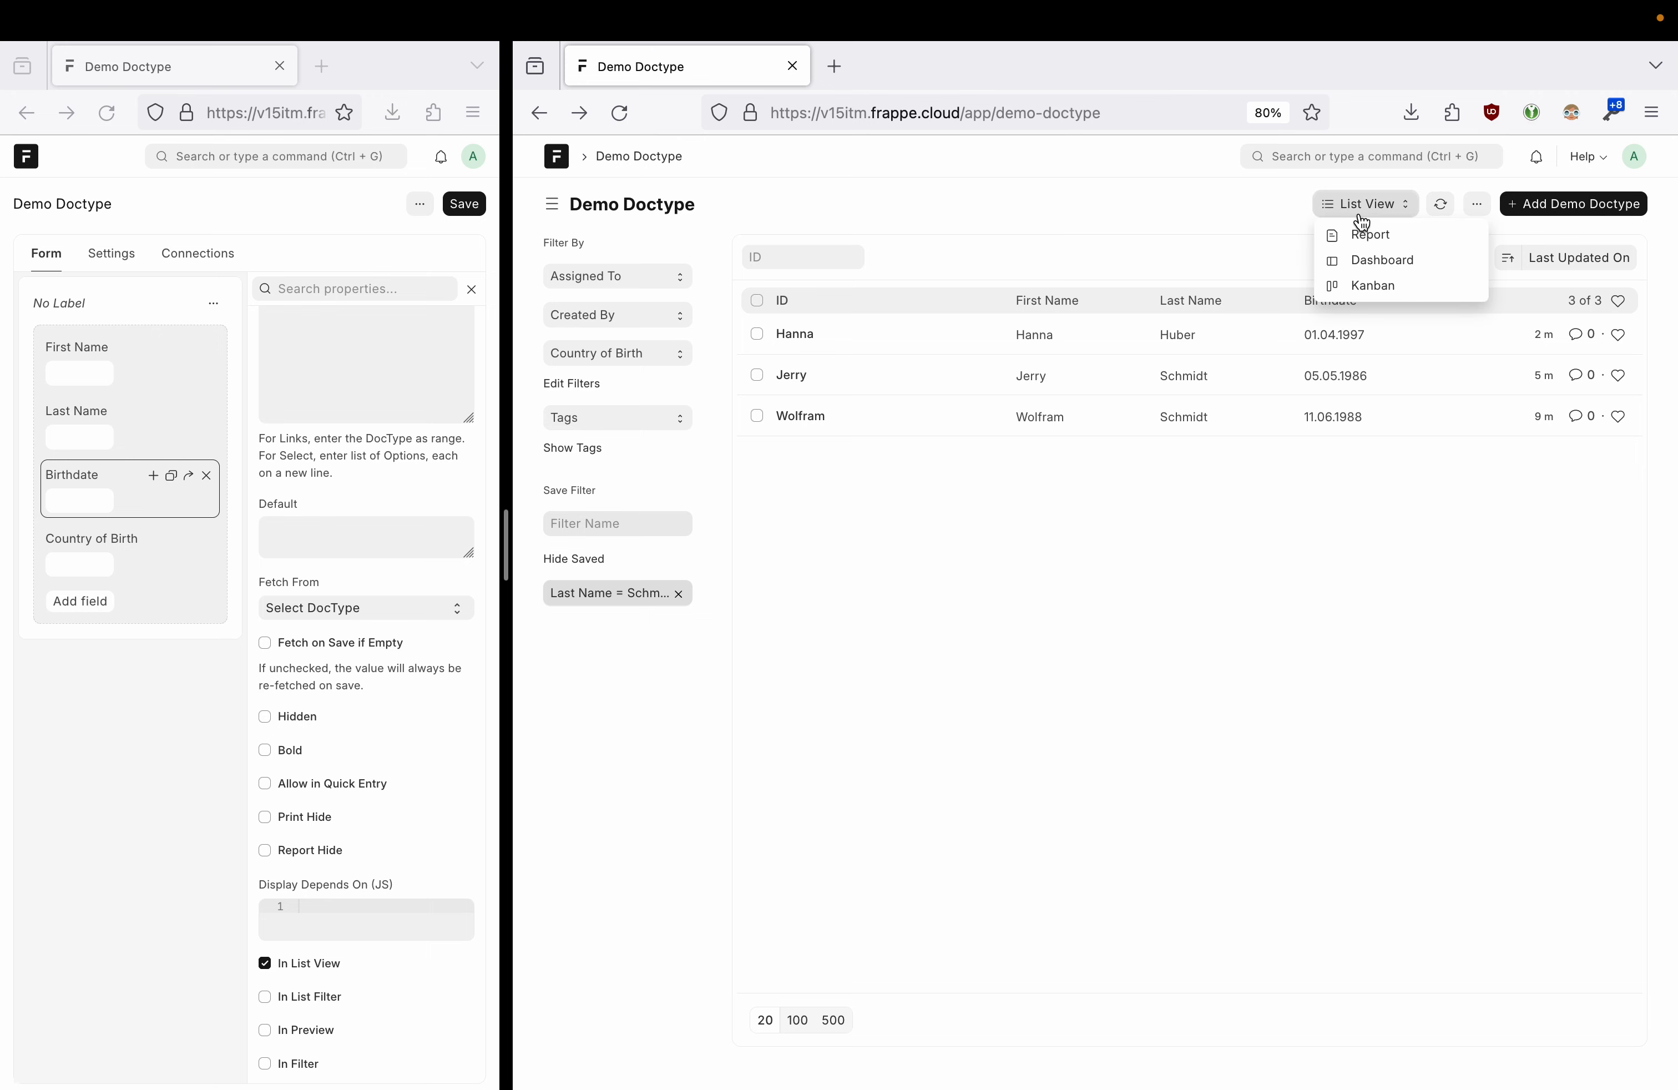
- Switch to Report view, apply the saved Schmidt filter, then clear it to list all three rows
click(1415, 239)
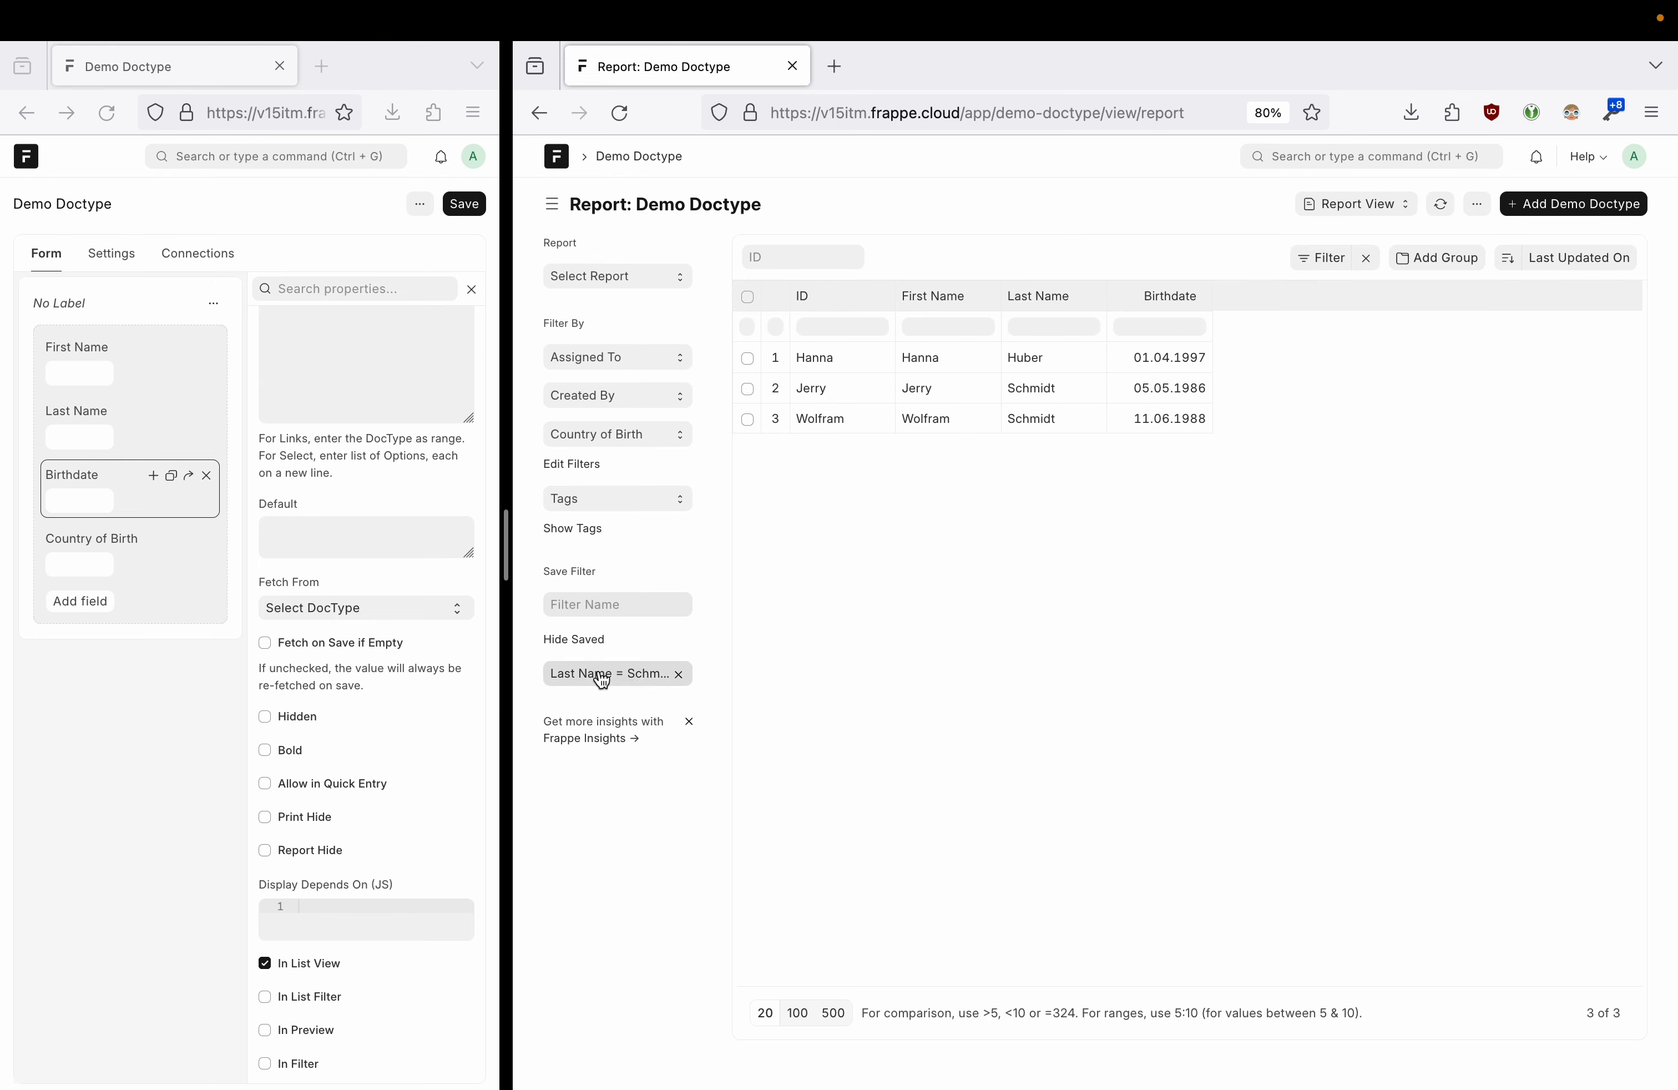
click(602, 681)
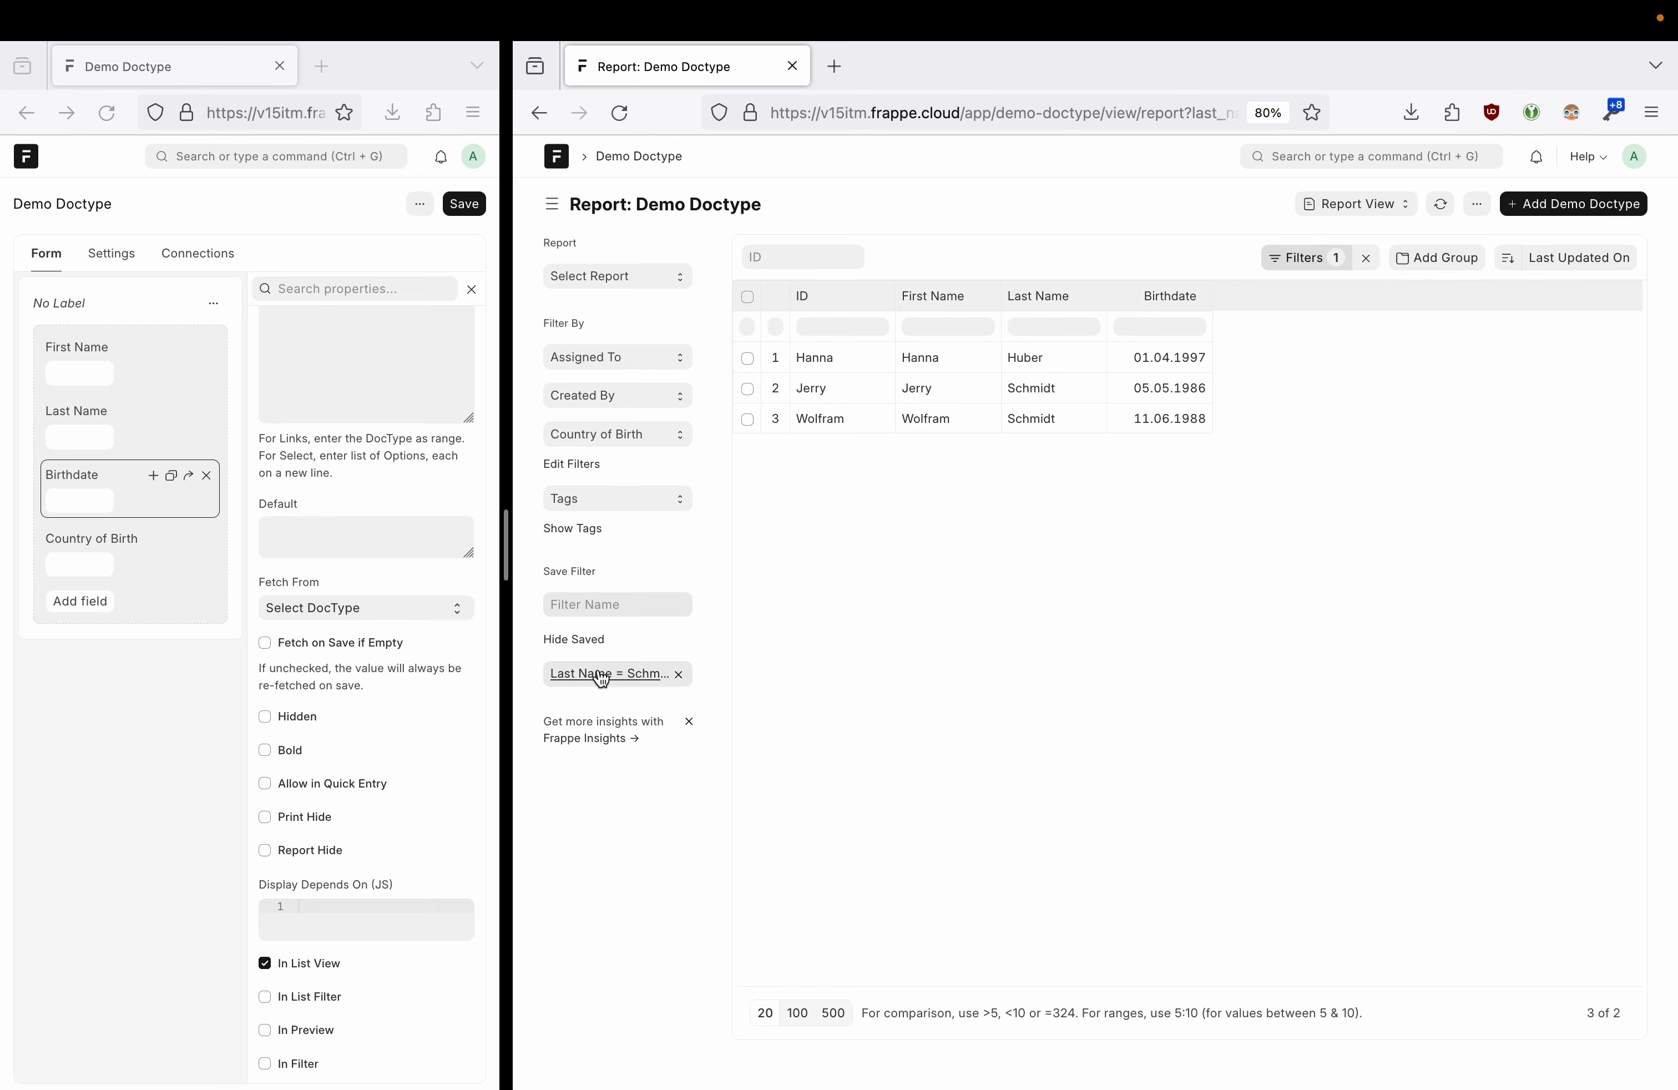
click(1370, 265)
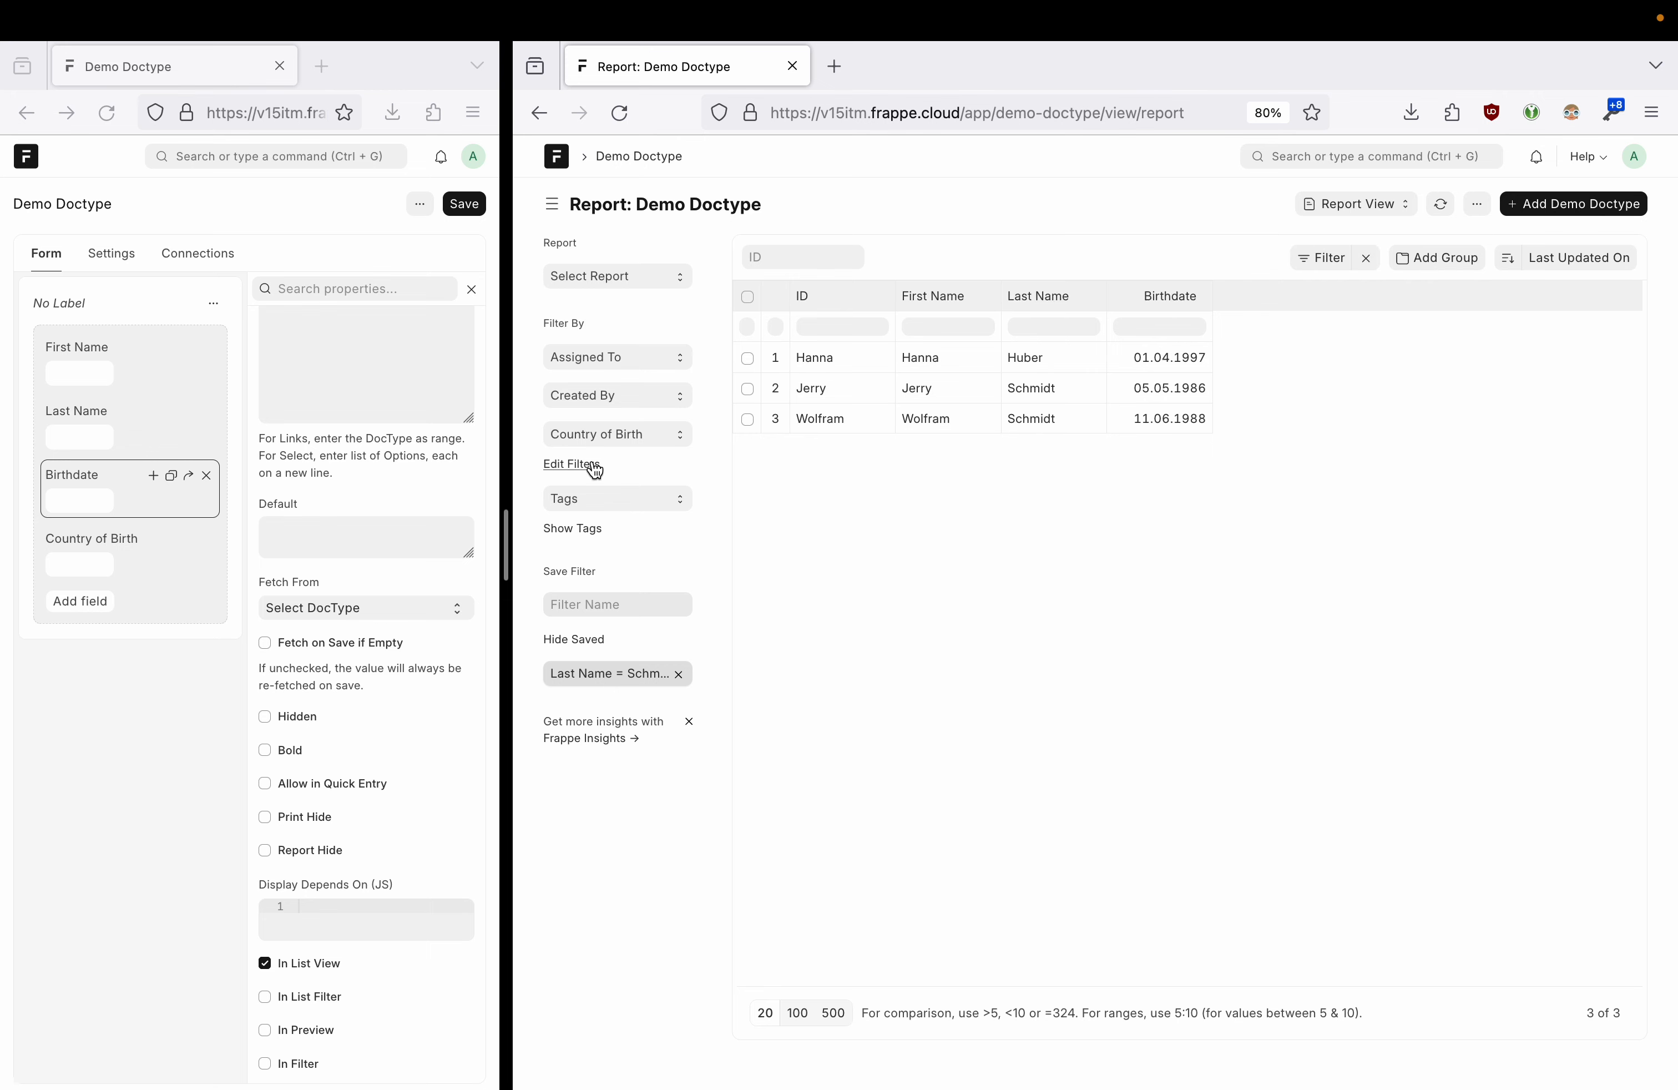
click(606, 438)
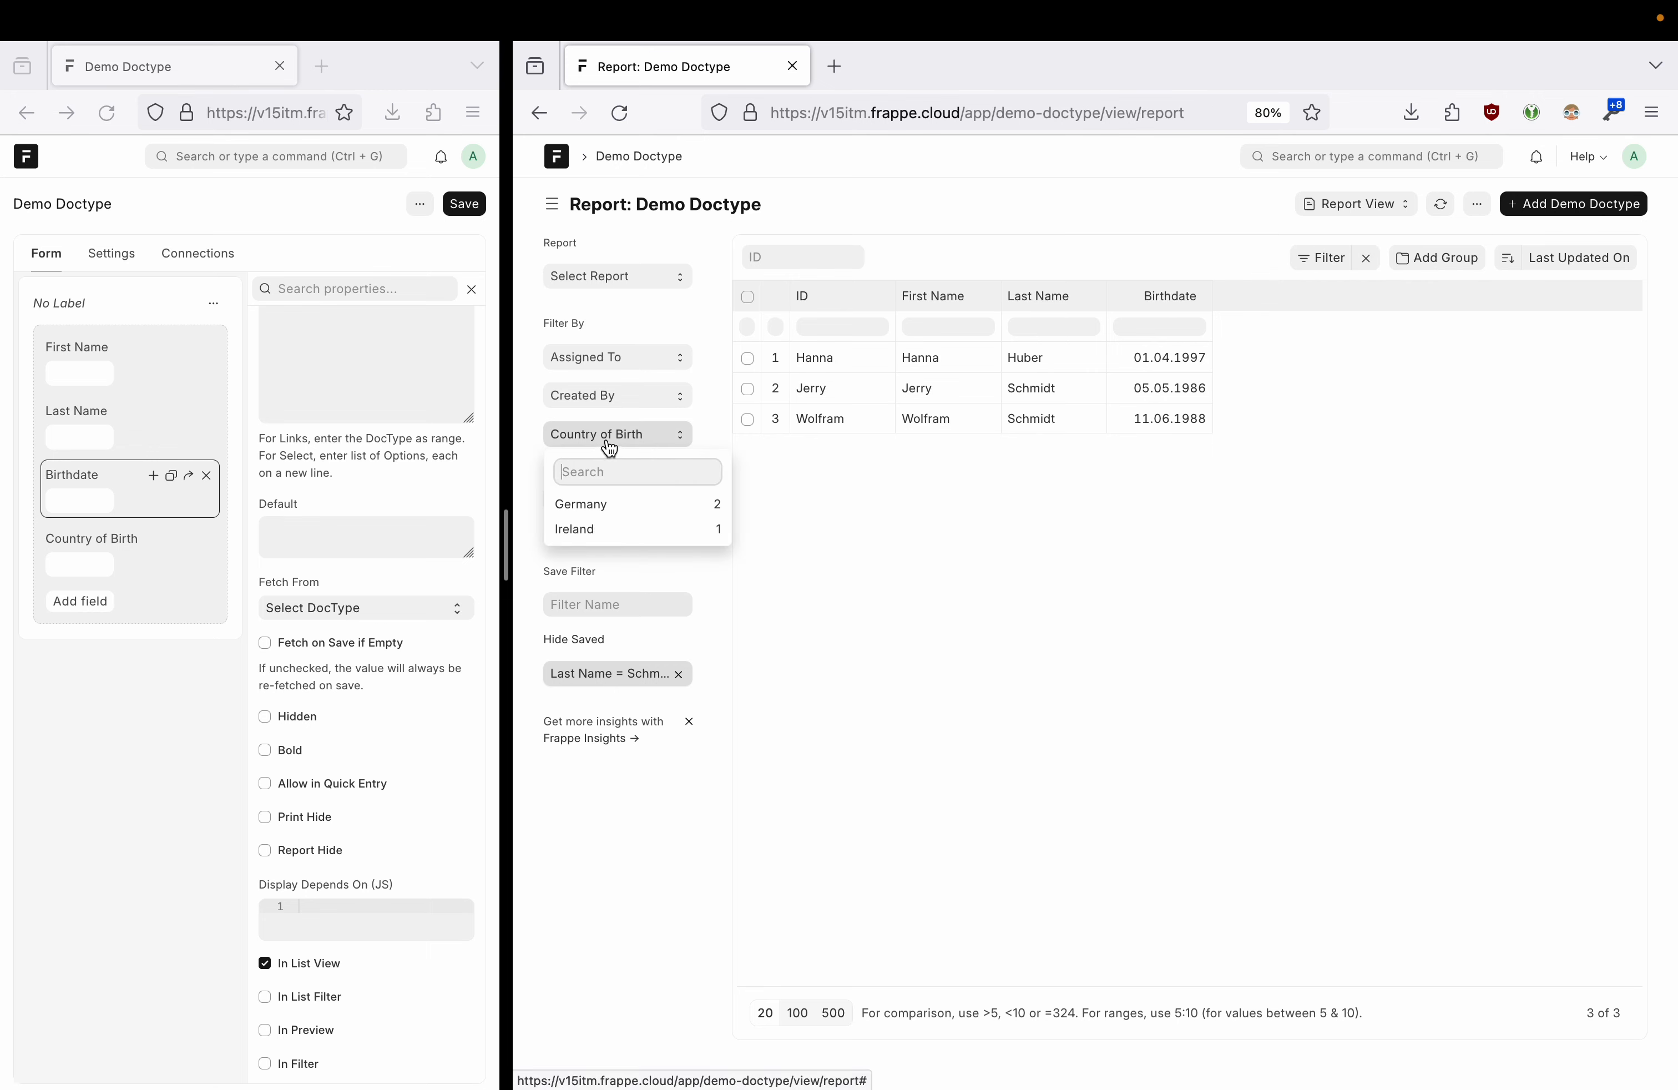
click(608, 440)
click(862, 198)
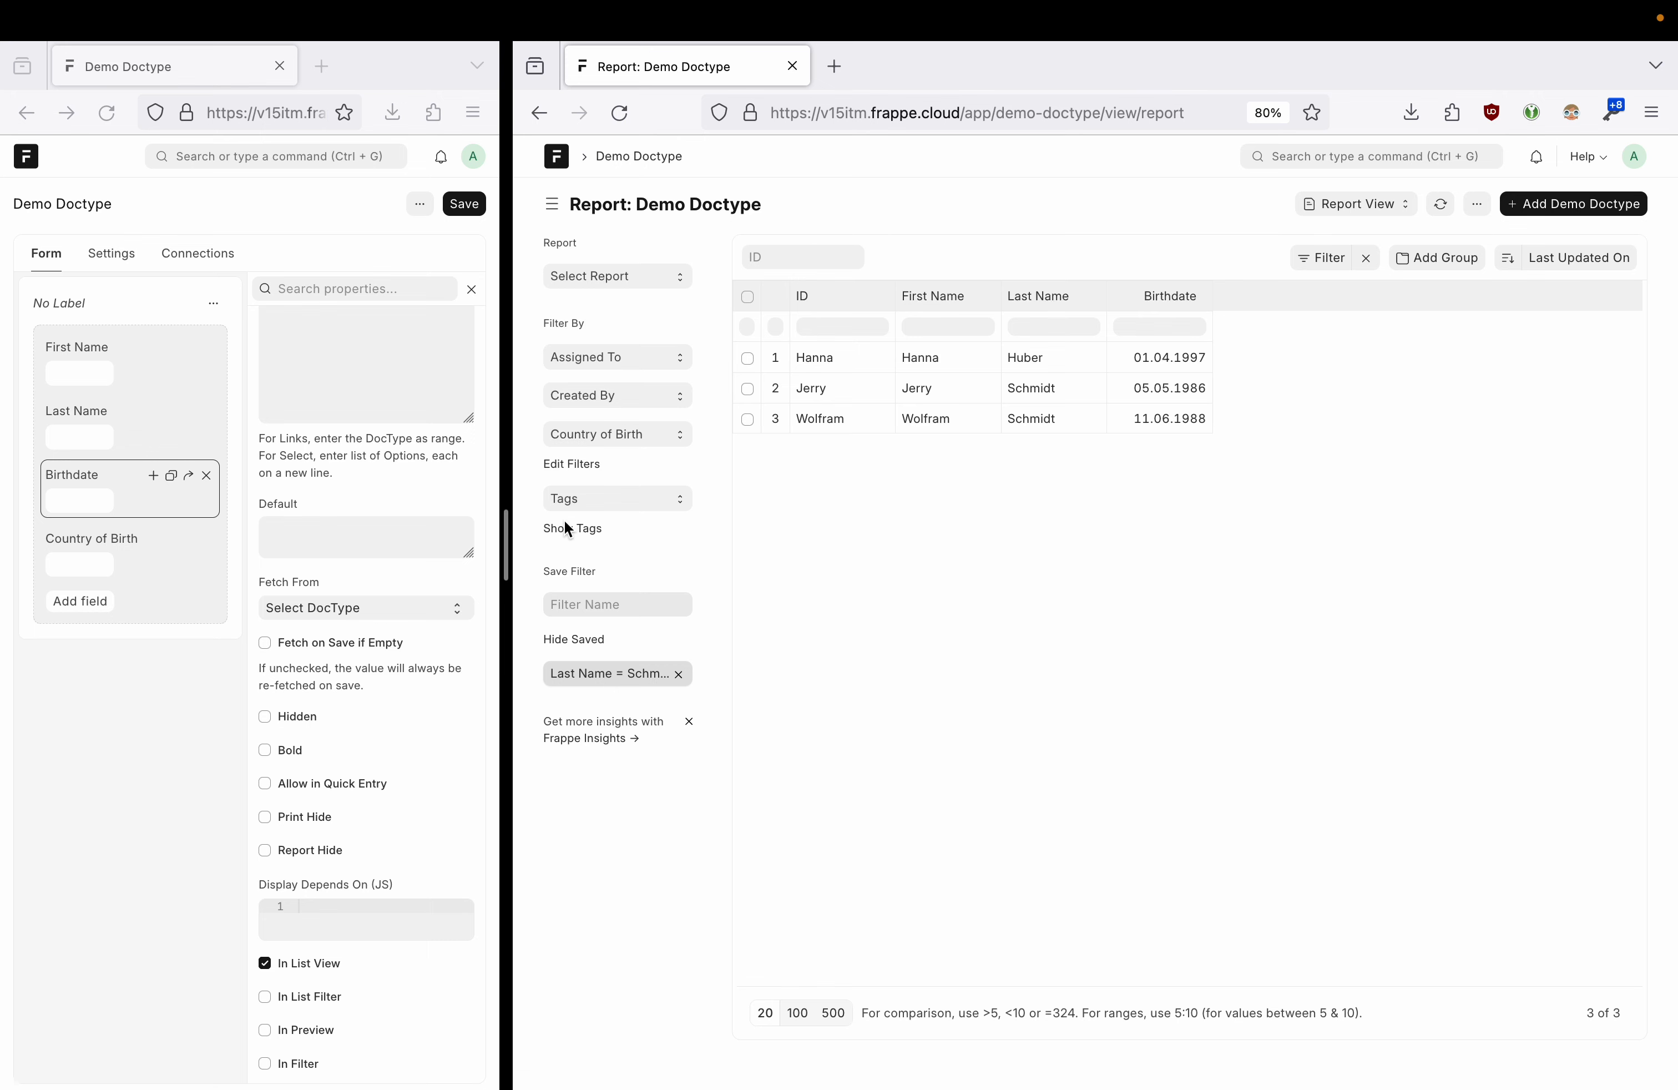
- Reorder the report columns so First Name precedes Birthdate, and remove the Last Name column
drag(505, 547, 332, 542)
drag(1050, 296, 968, 299)
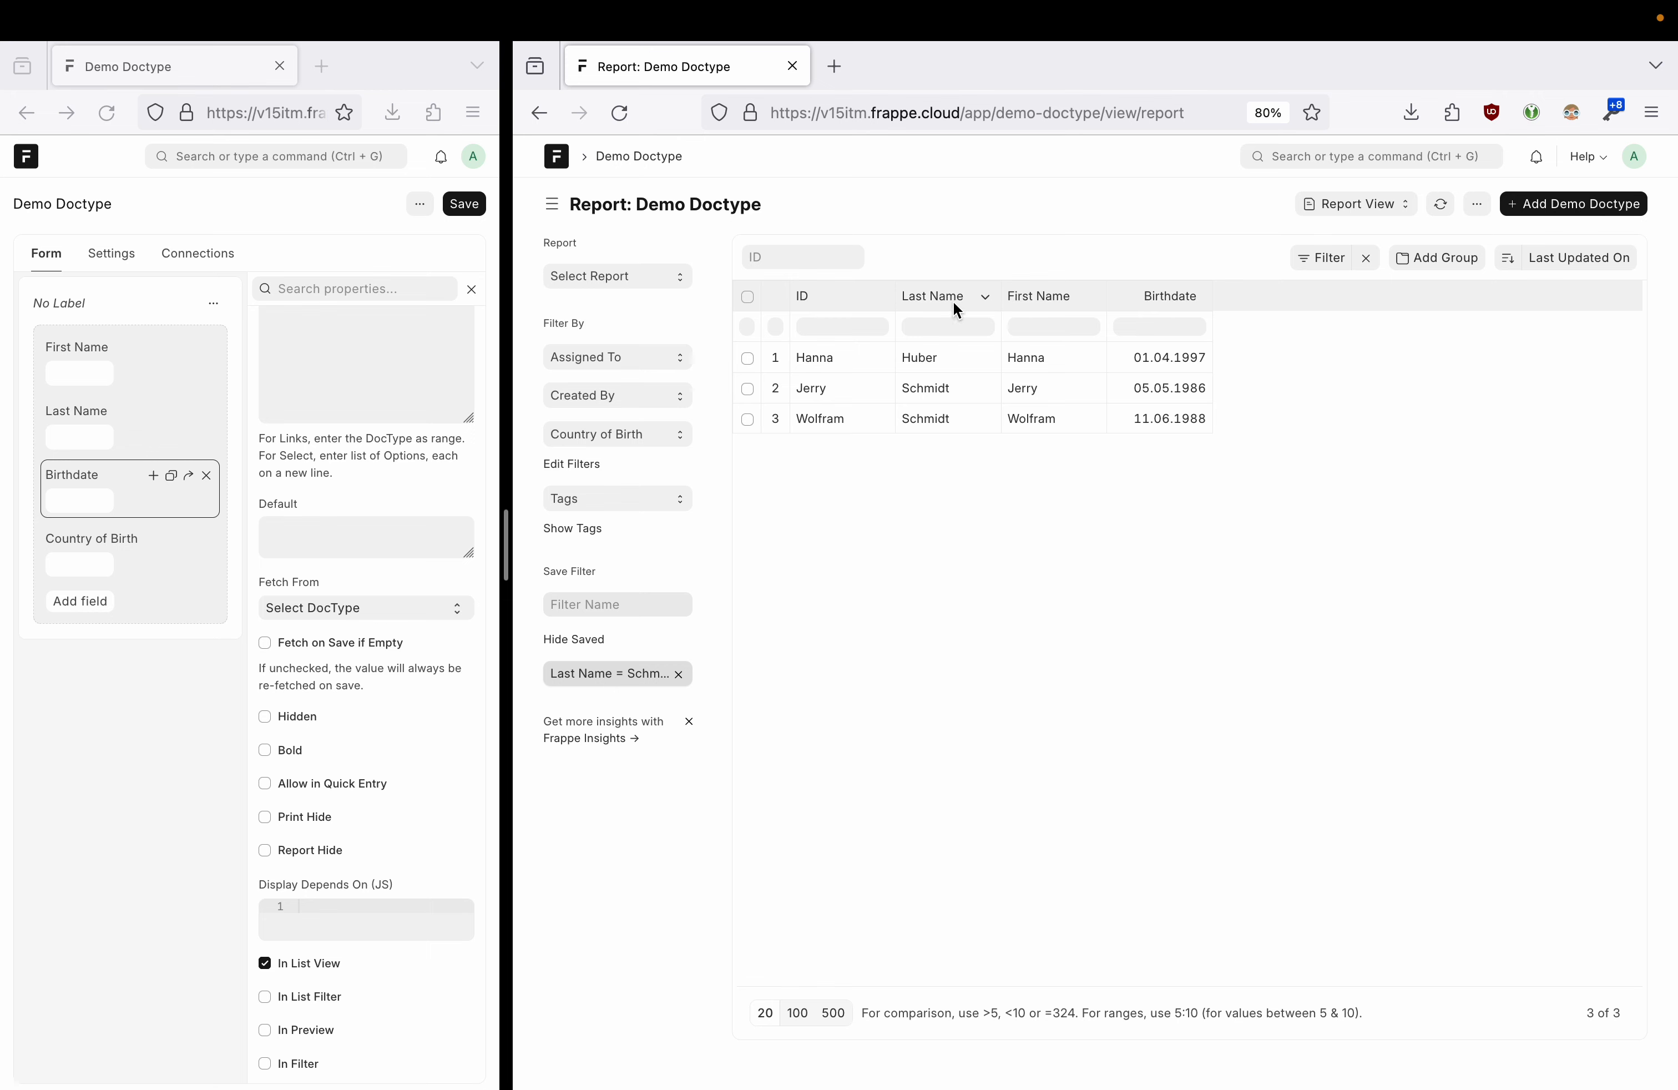
drag(1169, 296, 960, 306)
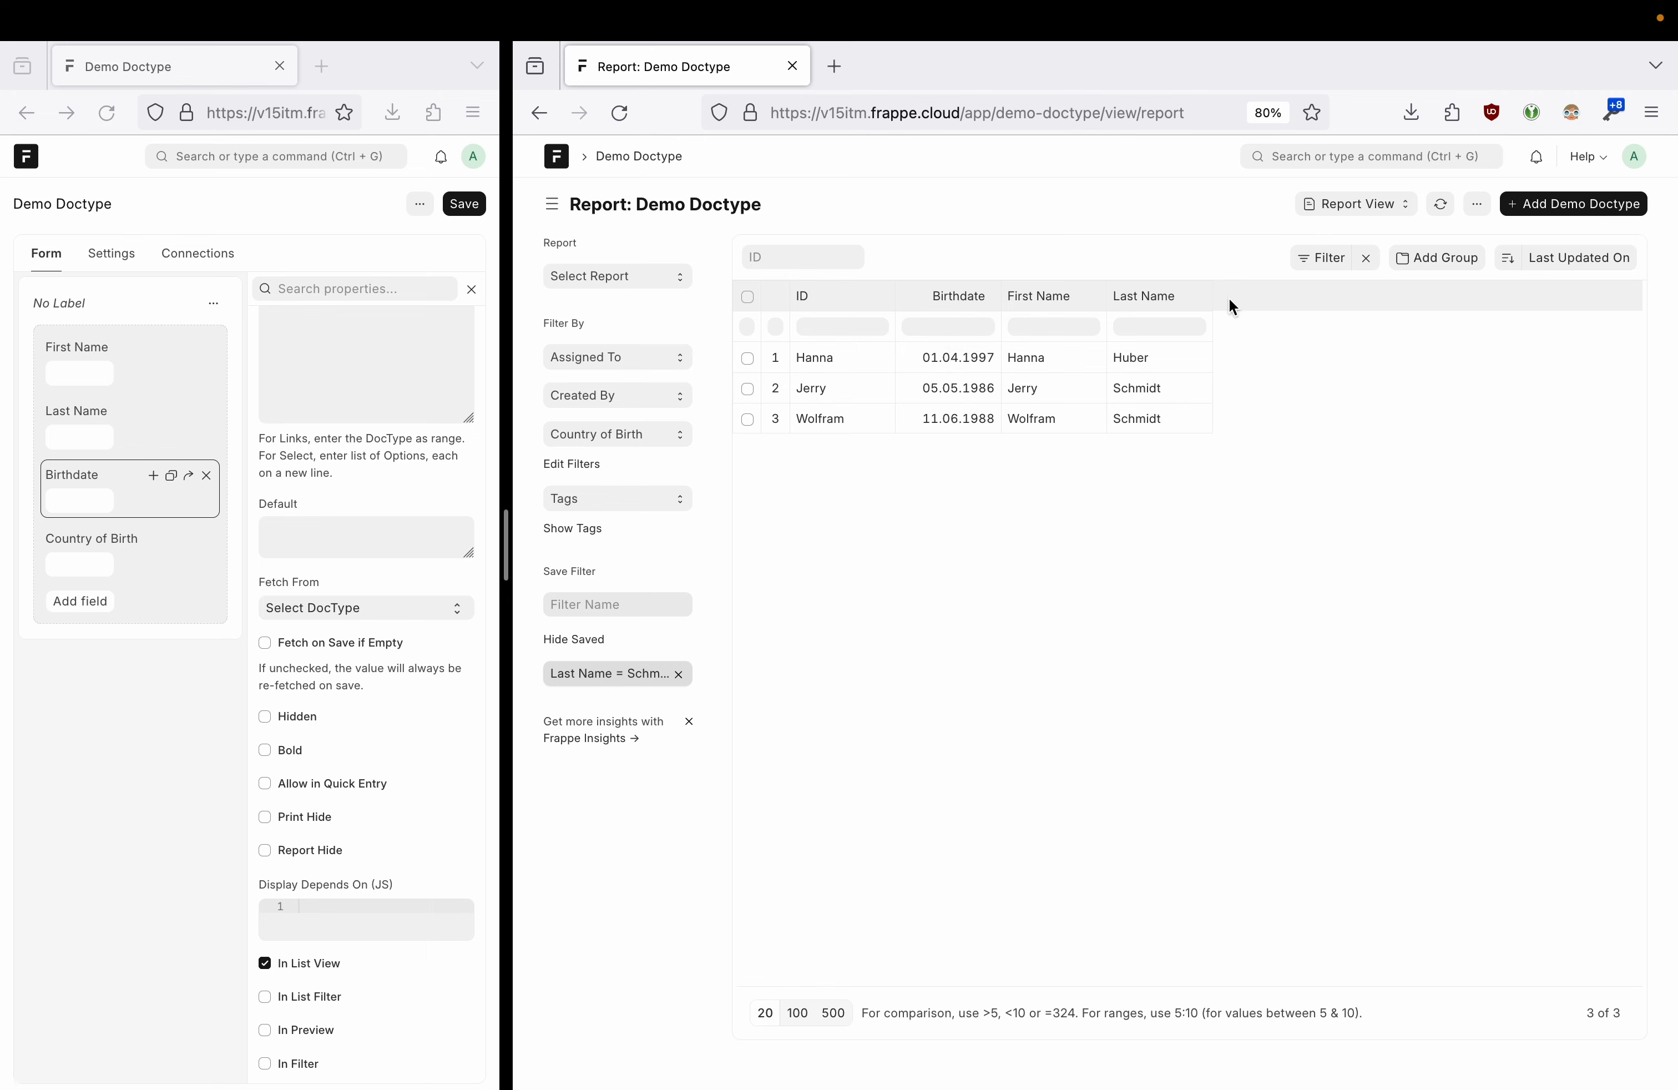
drag(1145, 295, 977, 304)
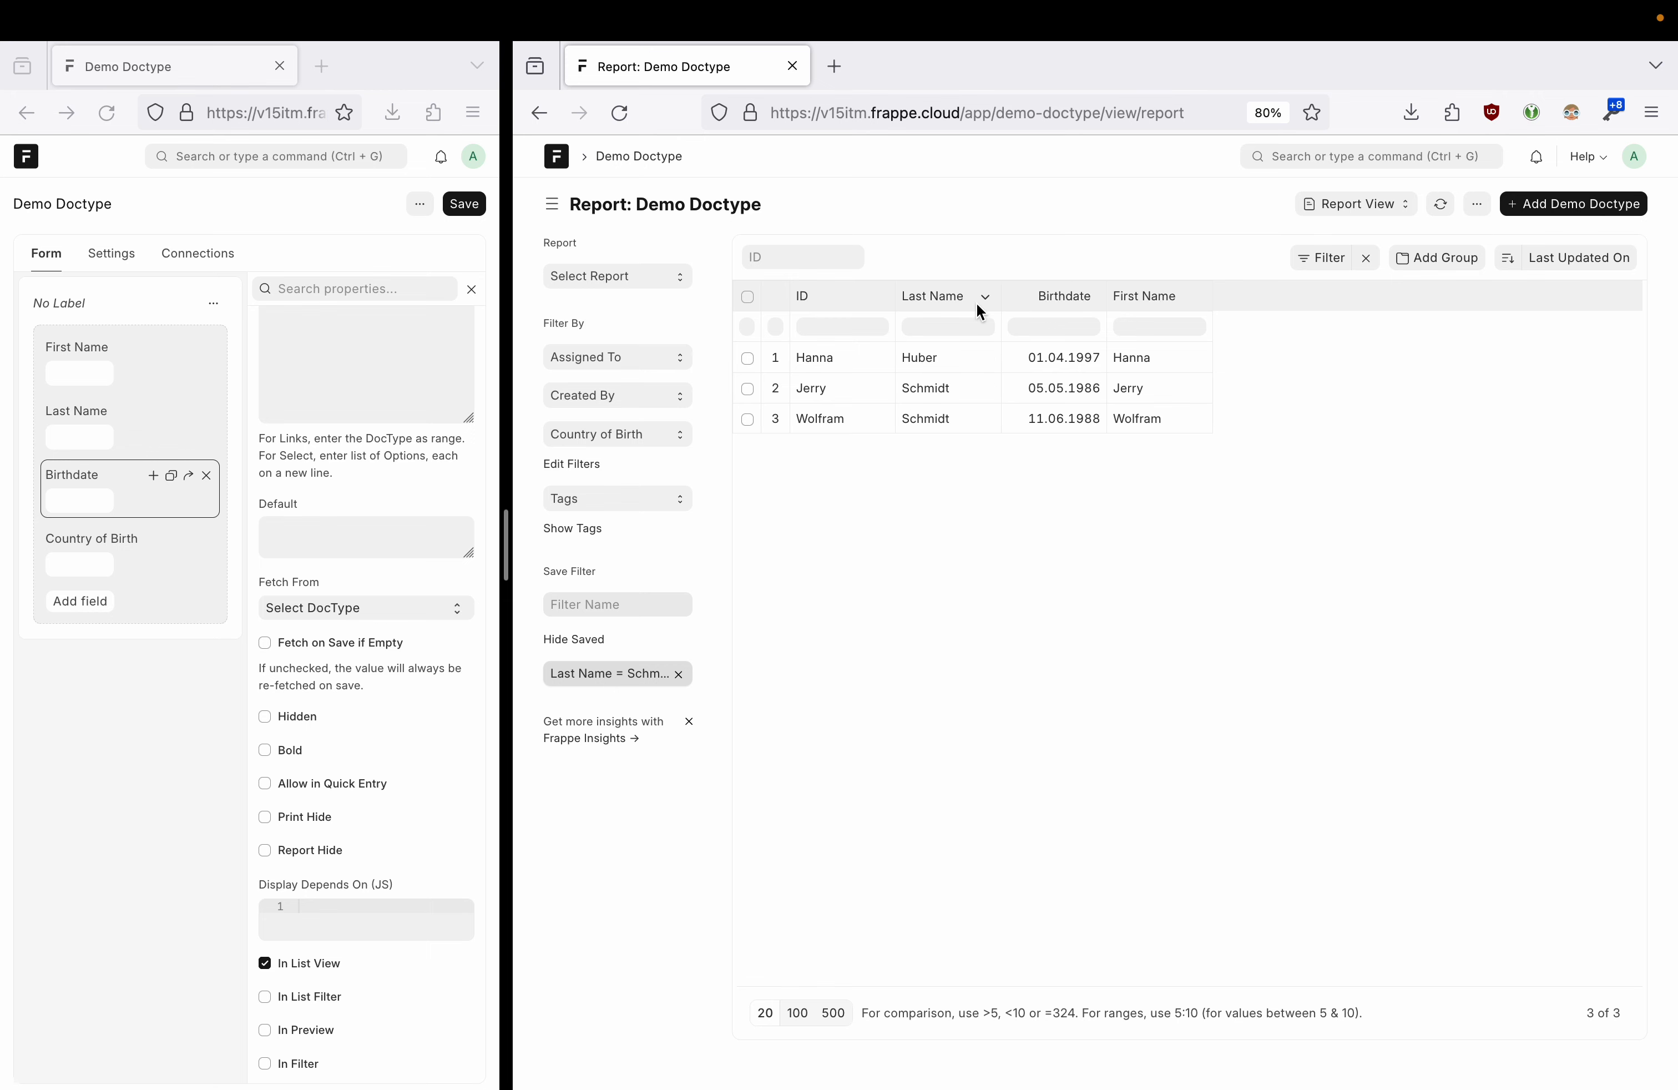
mouse_move(1075, 296)
mouse_down()
mouse_move(1112, 293)
mouse_move(1094, 301)
mouse_up()
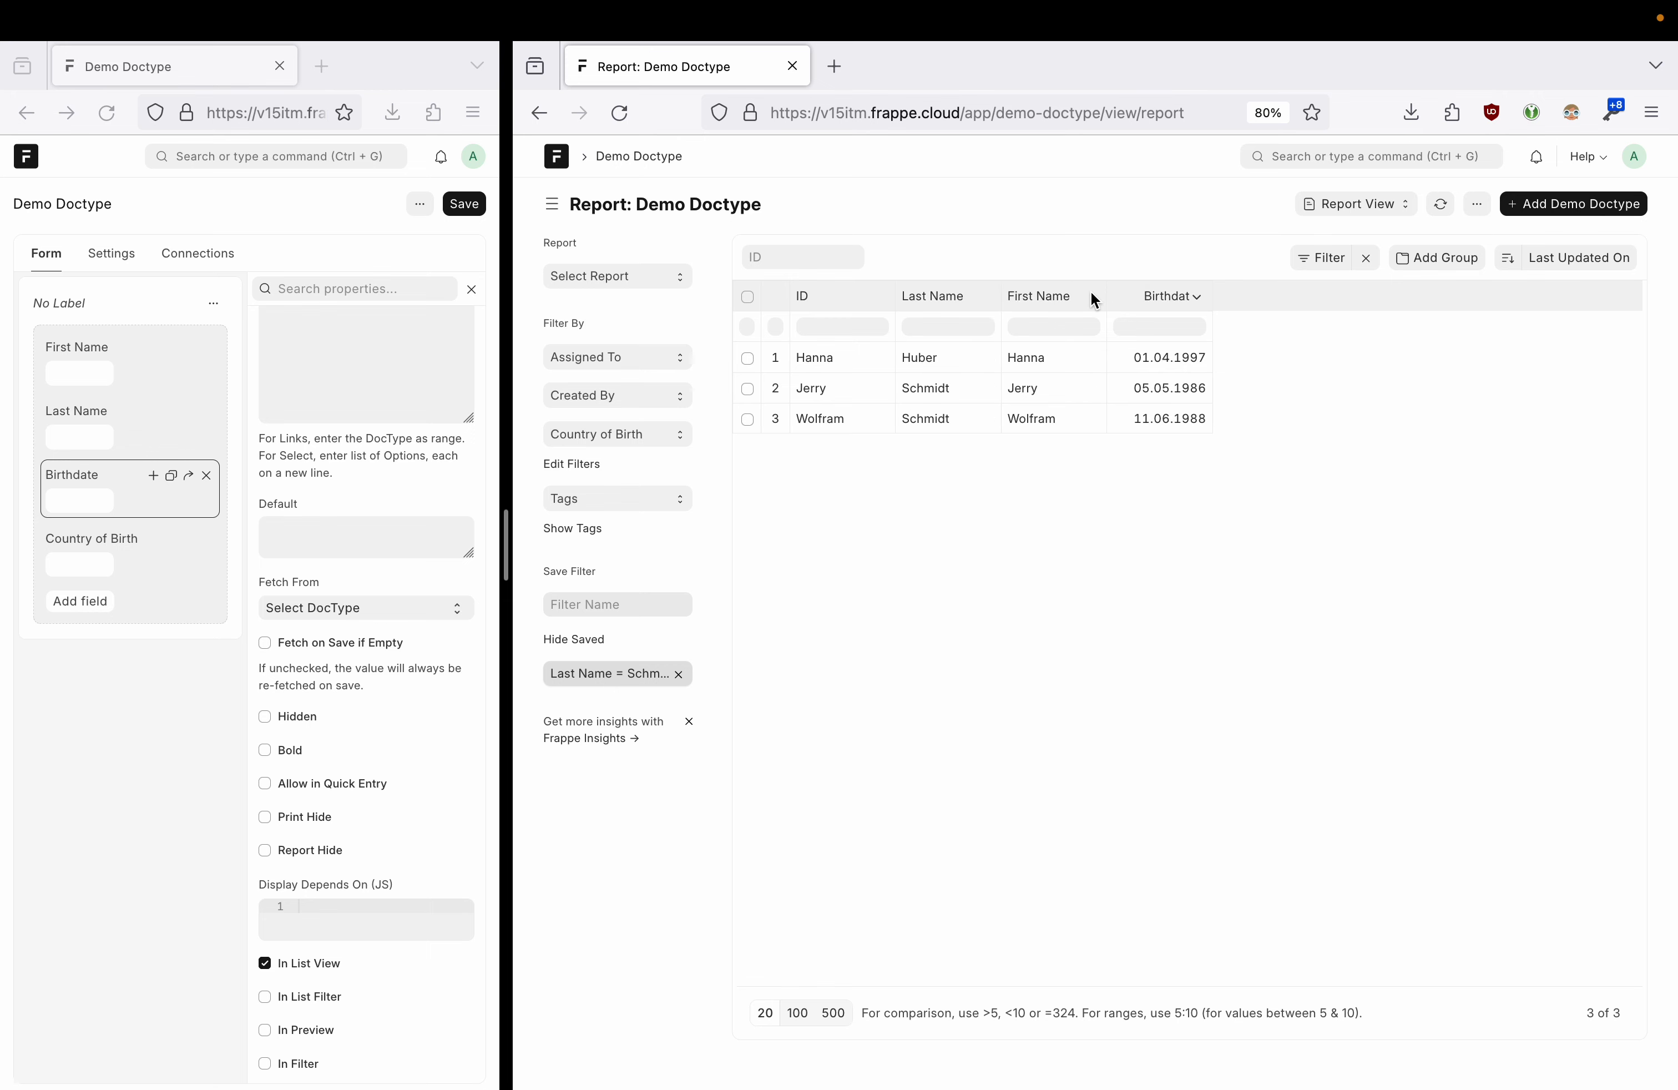
click(986, 294)
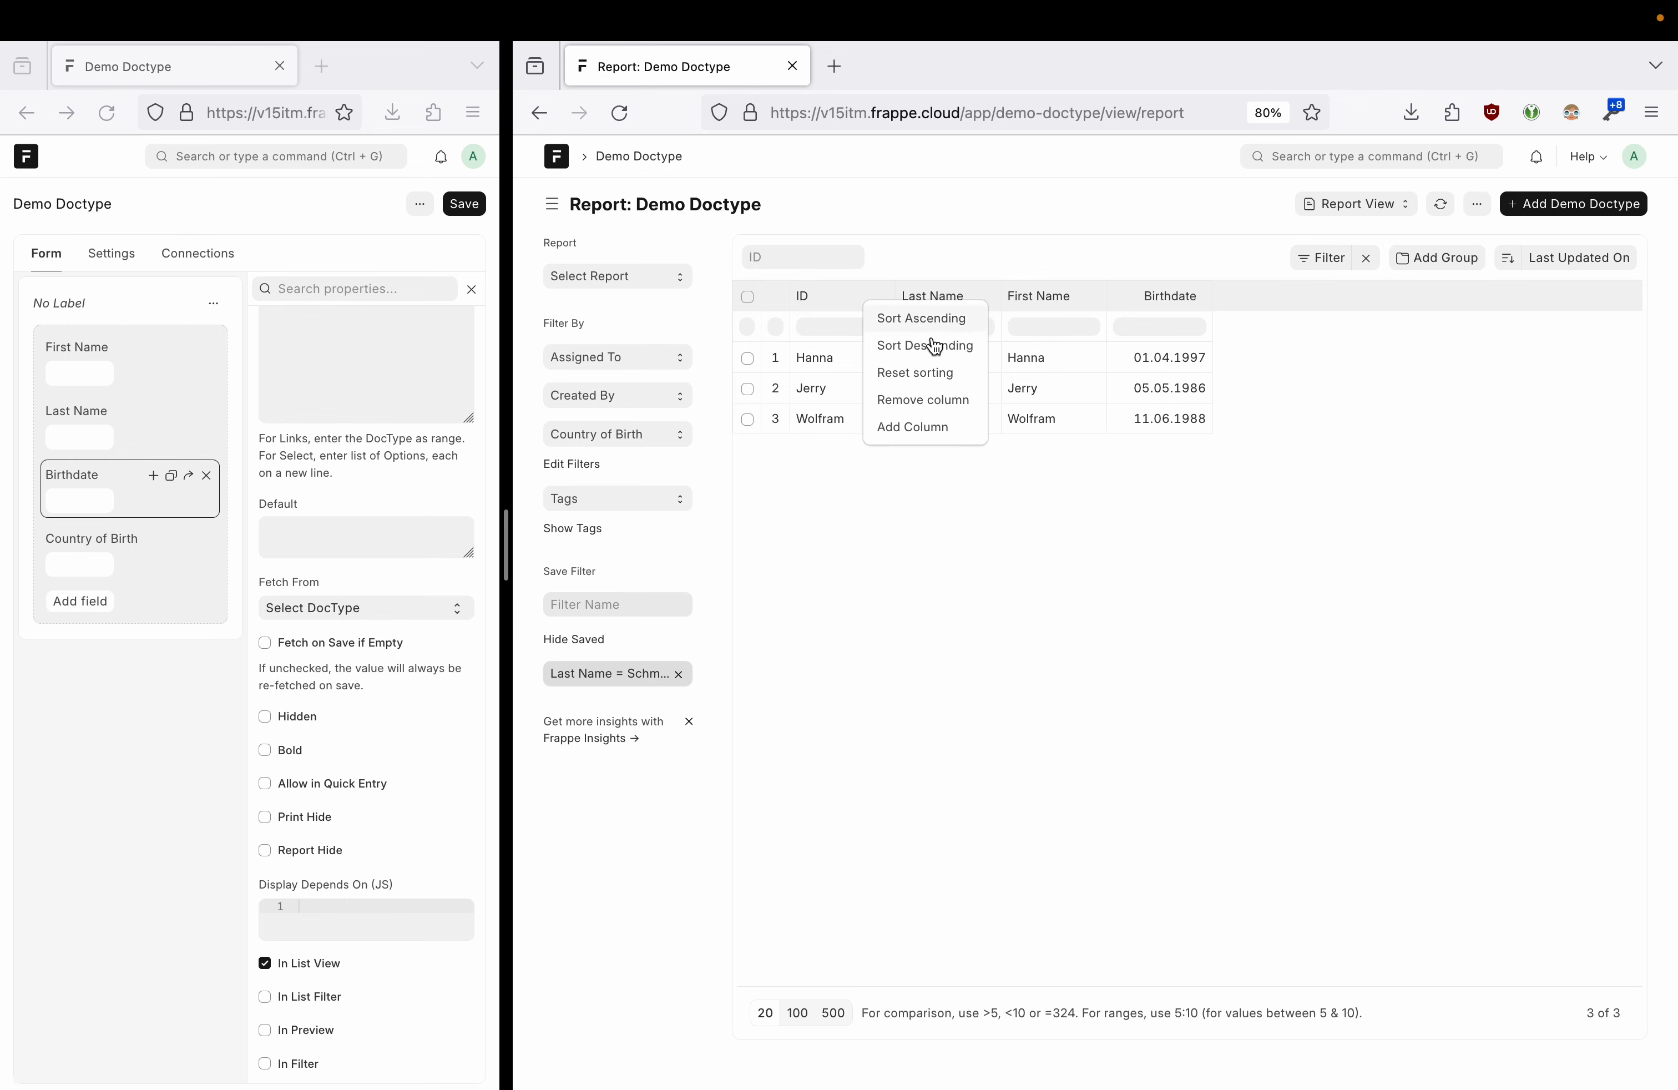
click(965, 408)
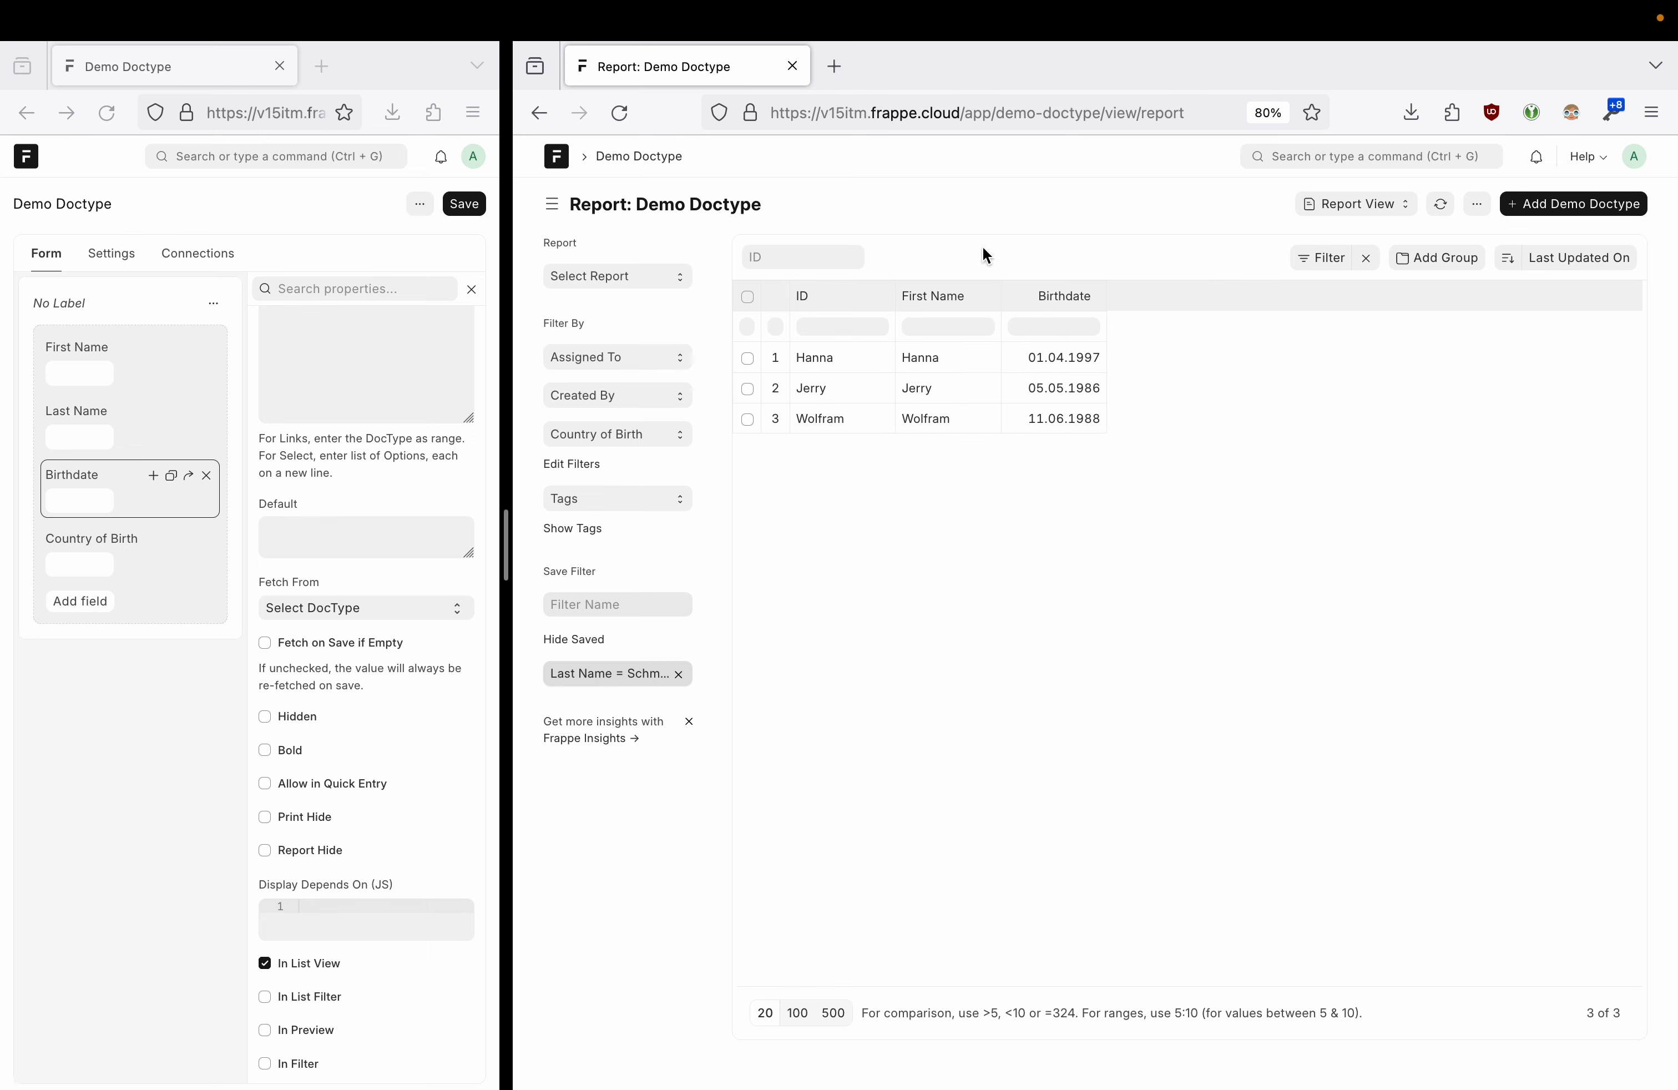
- Add Last Name back to the report via Pick Columns, placing it after Birthdate
mouse_move(990, 304)
click(1484, 218)
click(1406, 336)
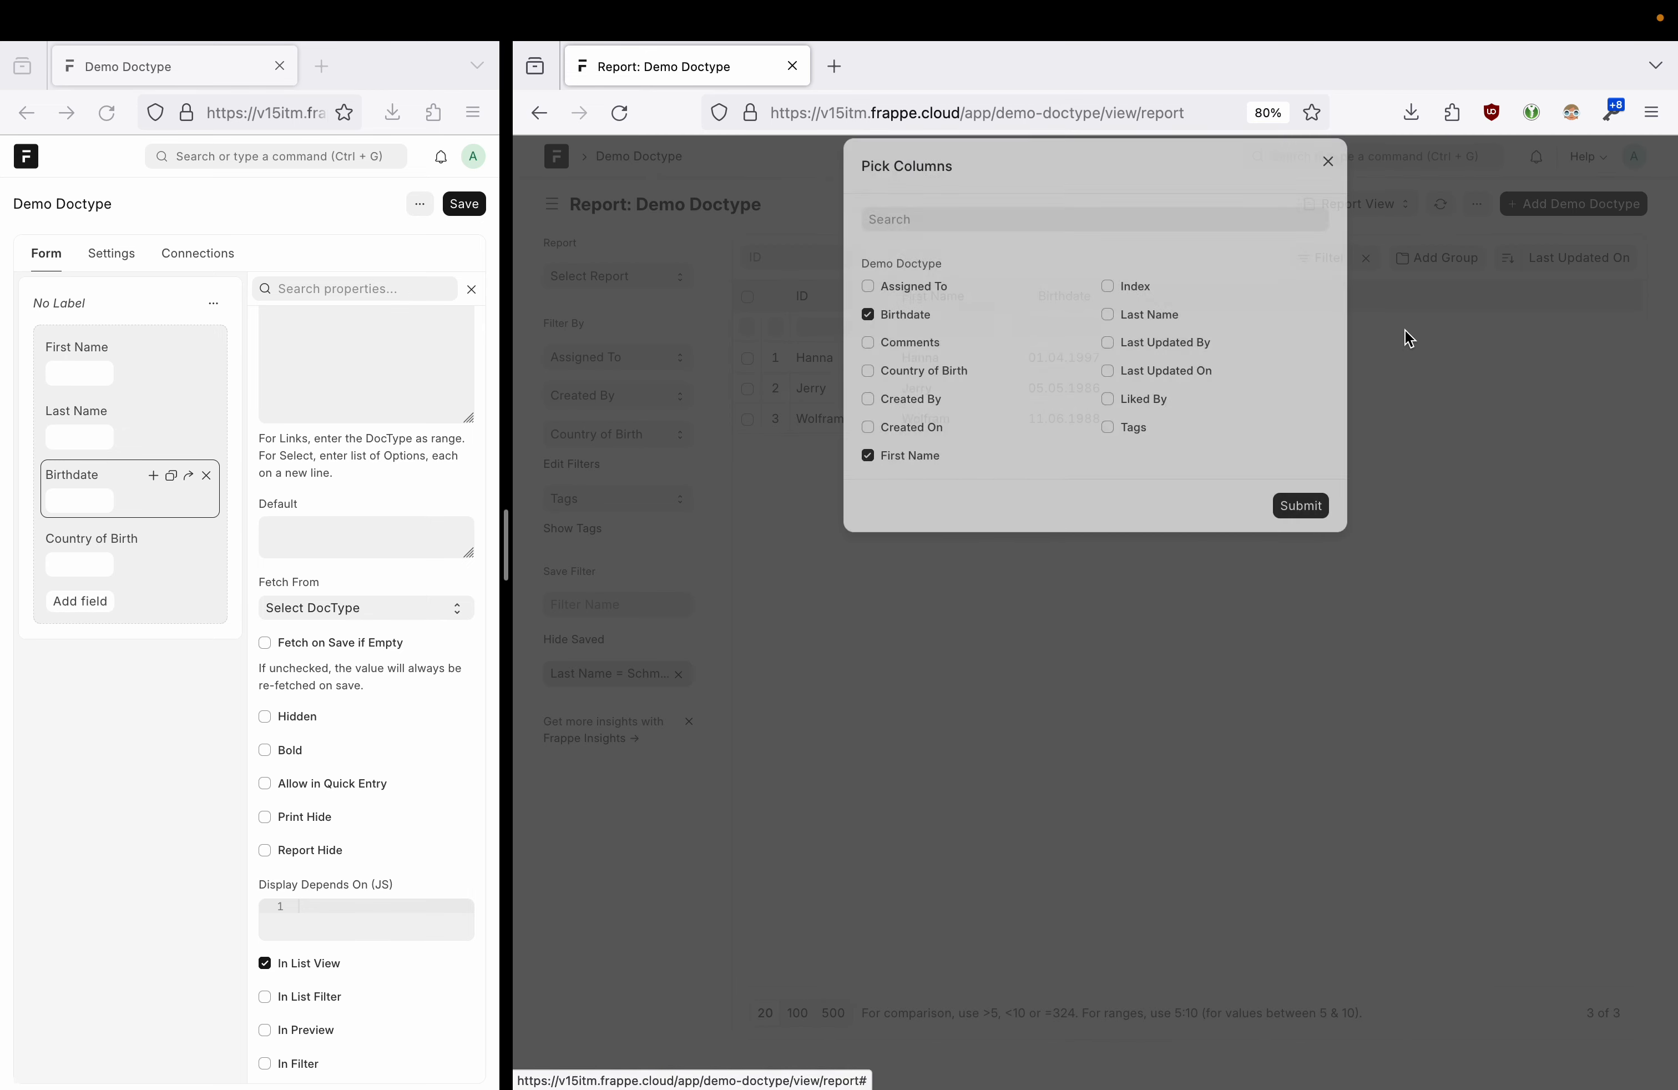
click(1108, 337)
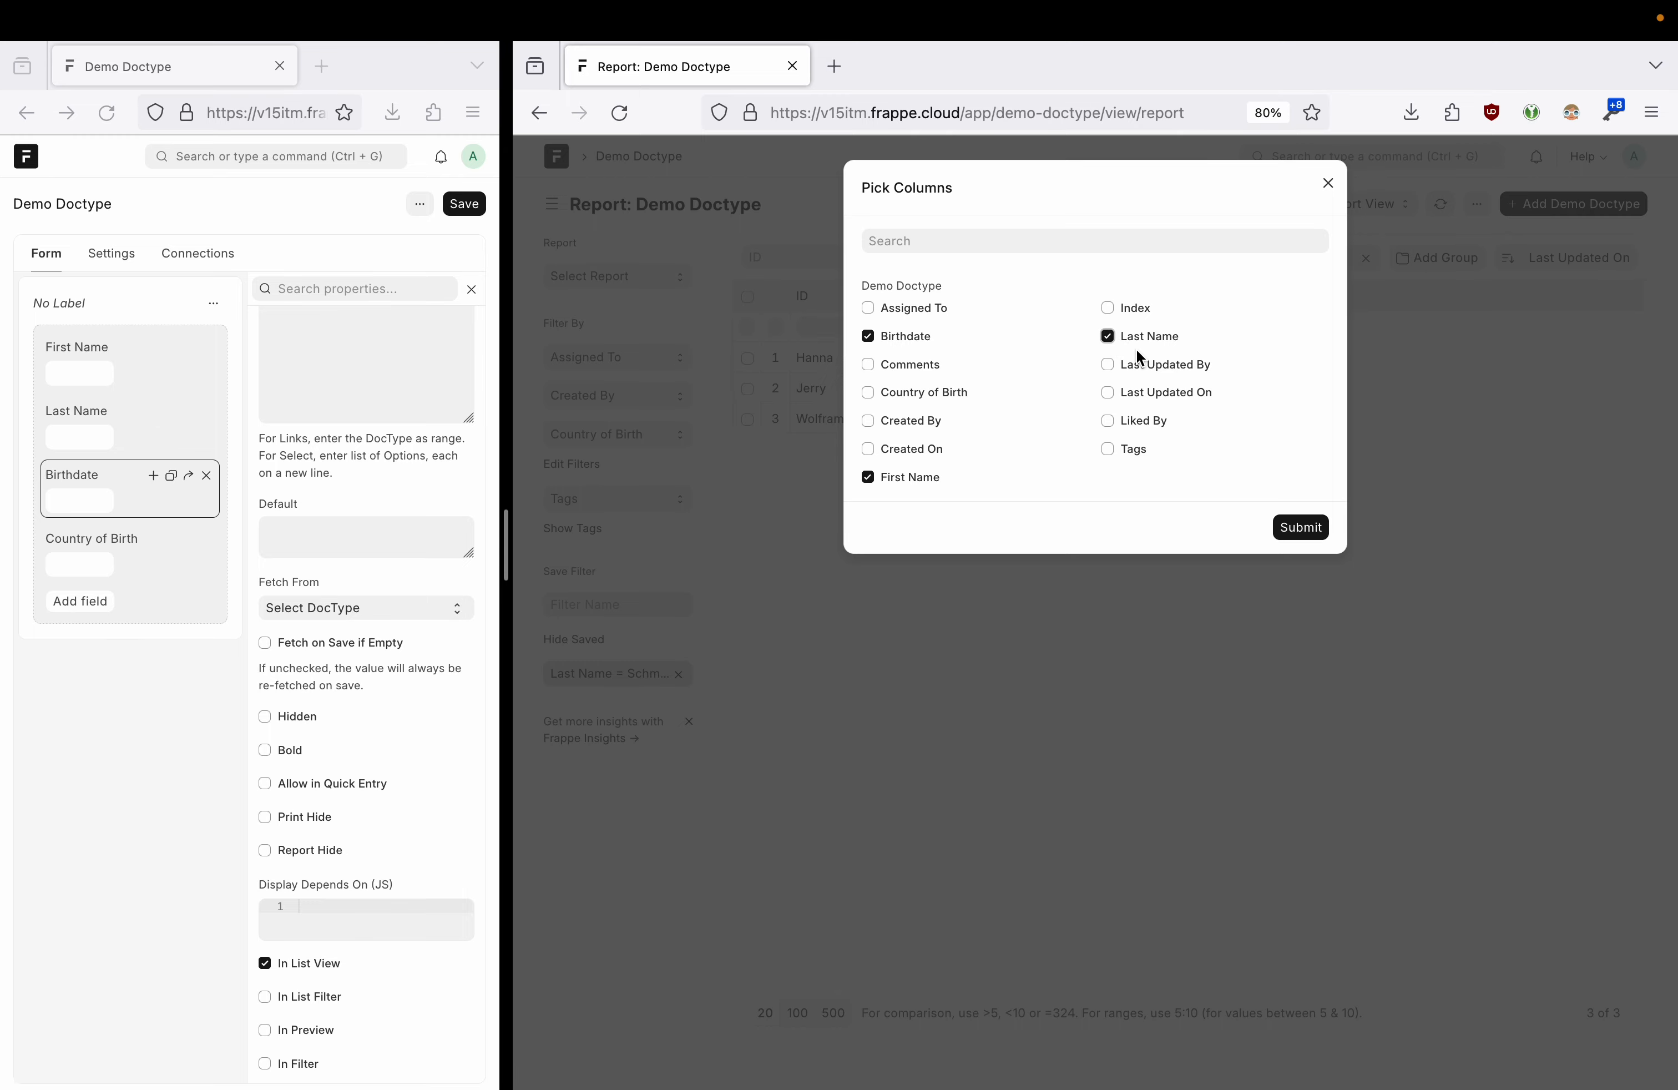
click(1299, 525)
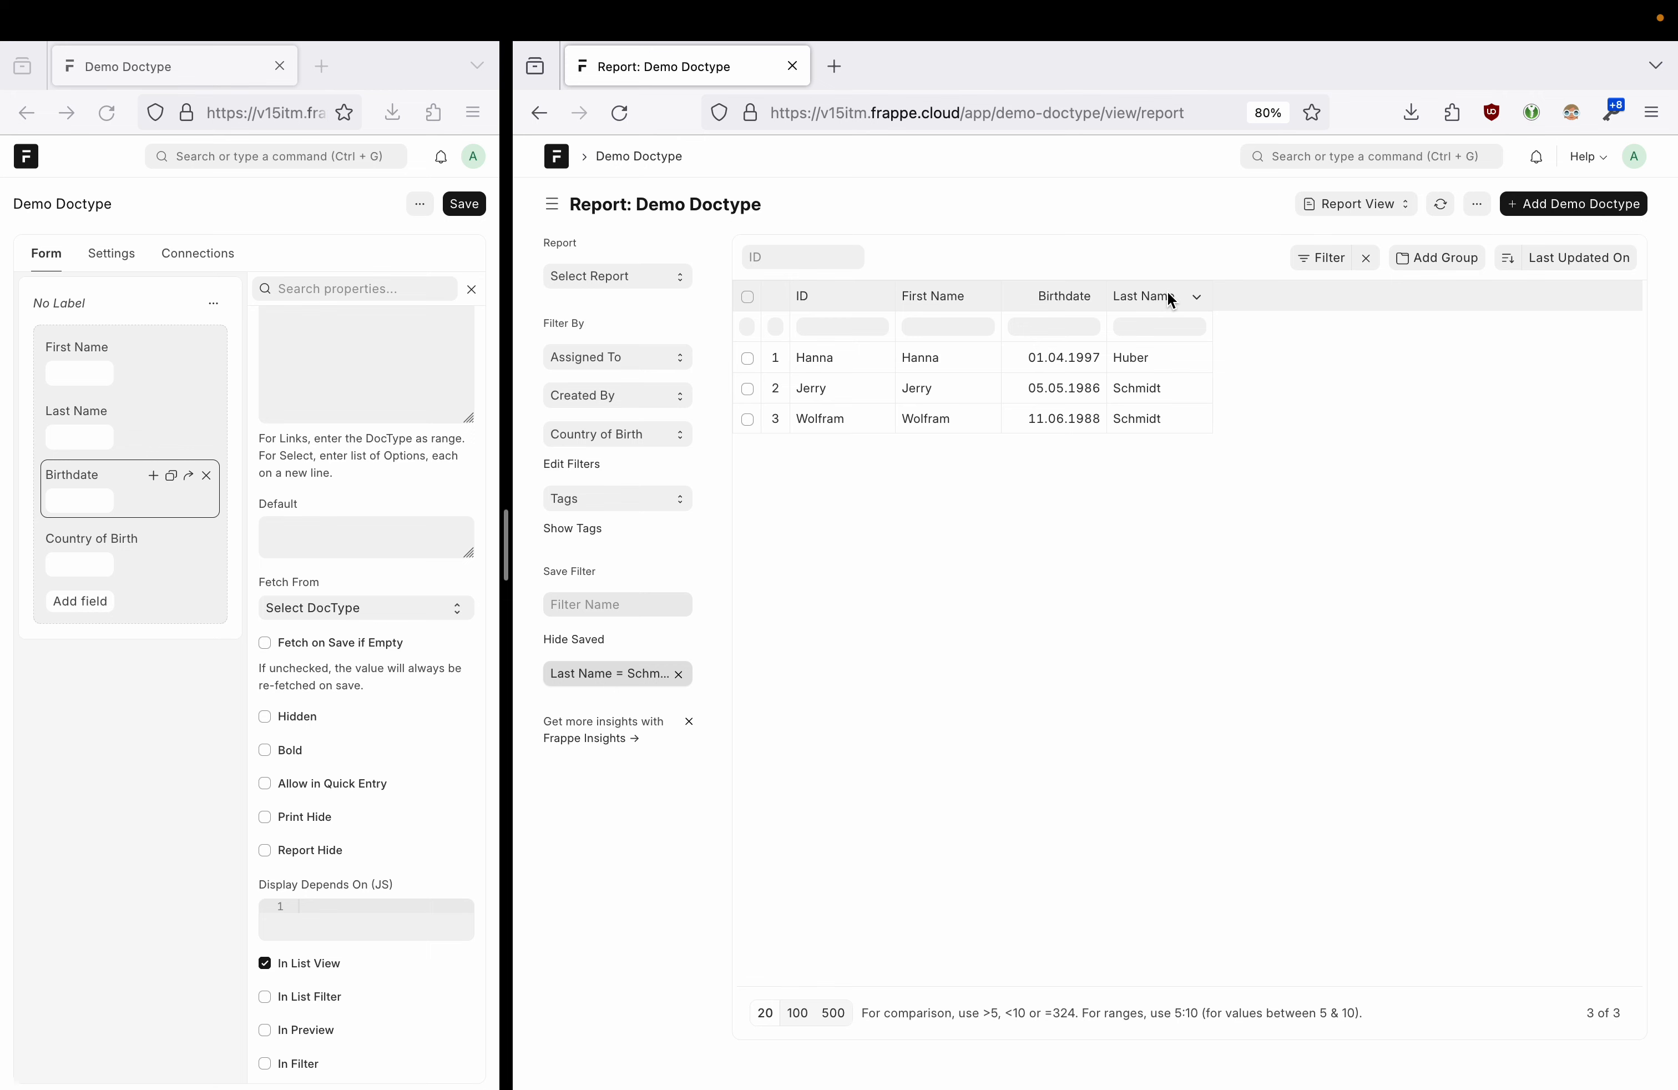
- Group the report by Country of Birth, then remove that grouping so records list individually
click(1436, 266)
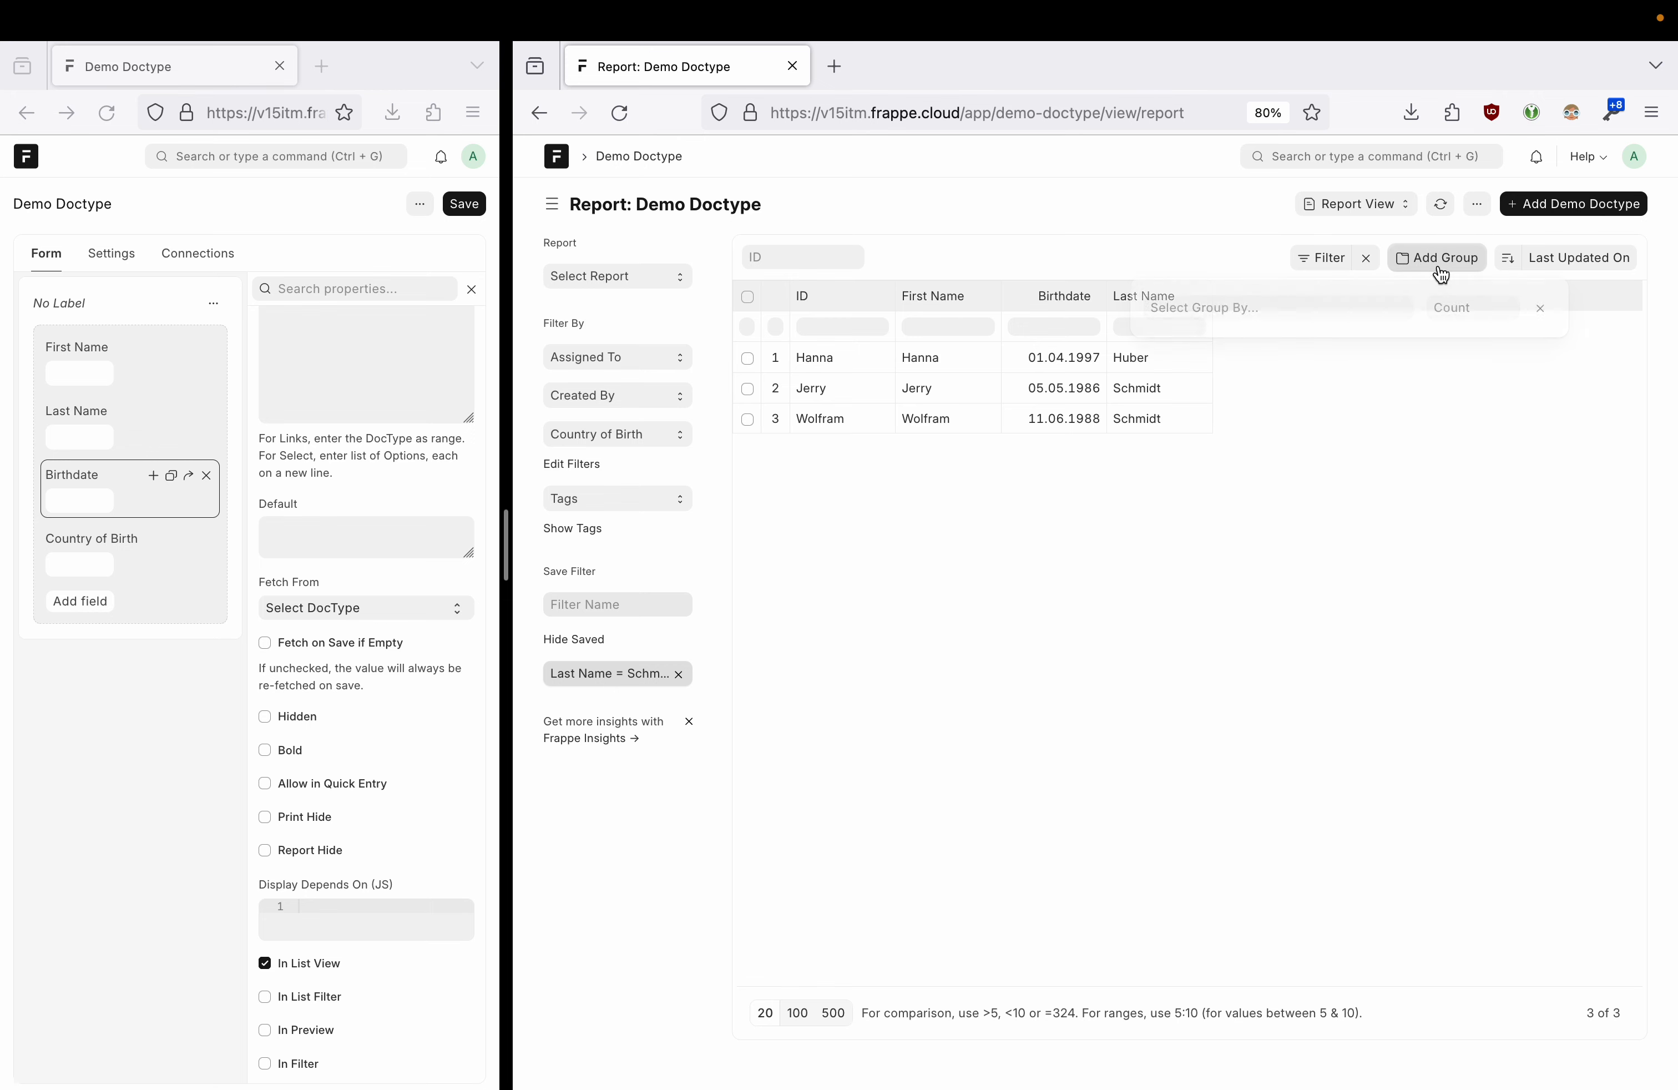
click(1321, 309)
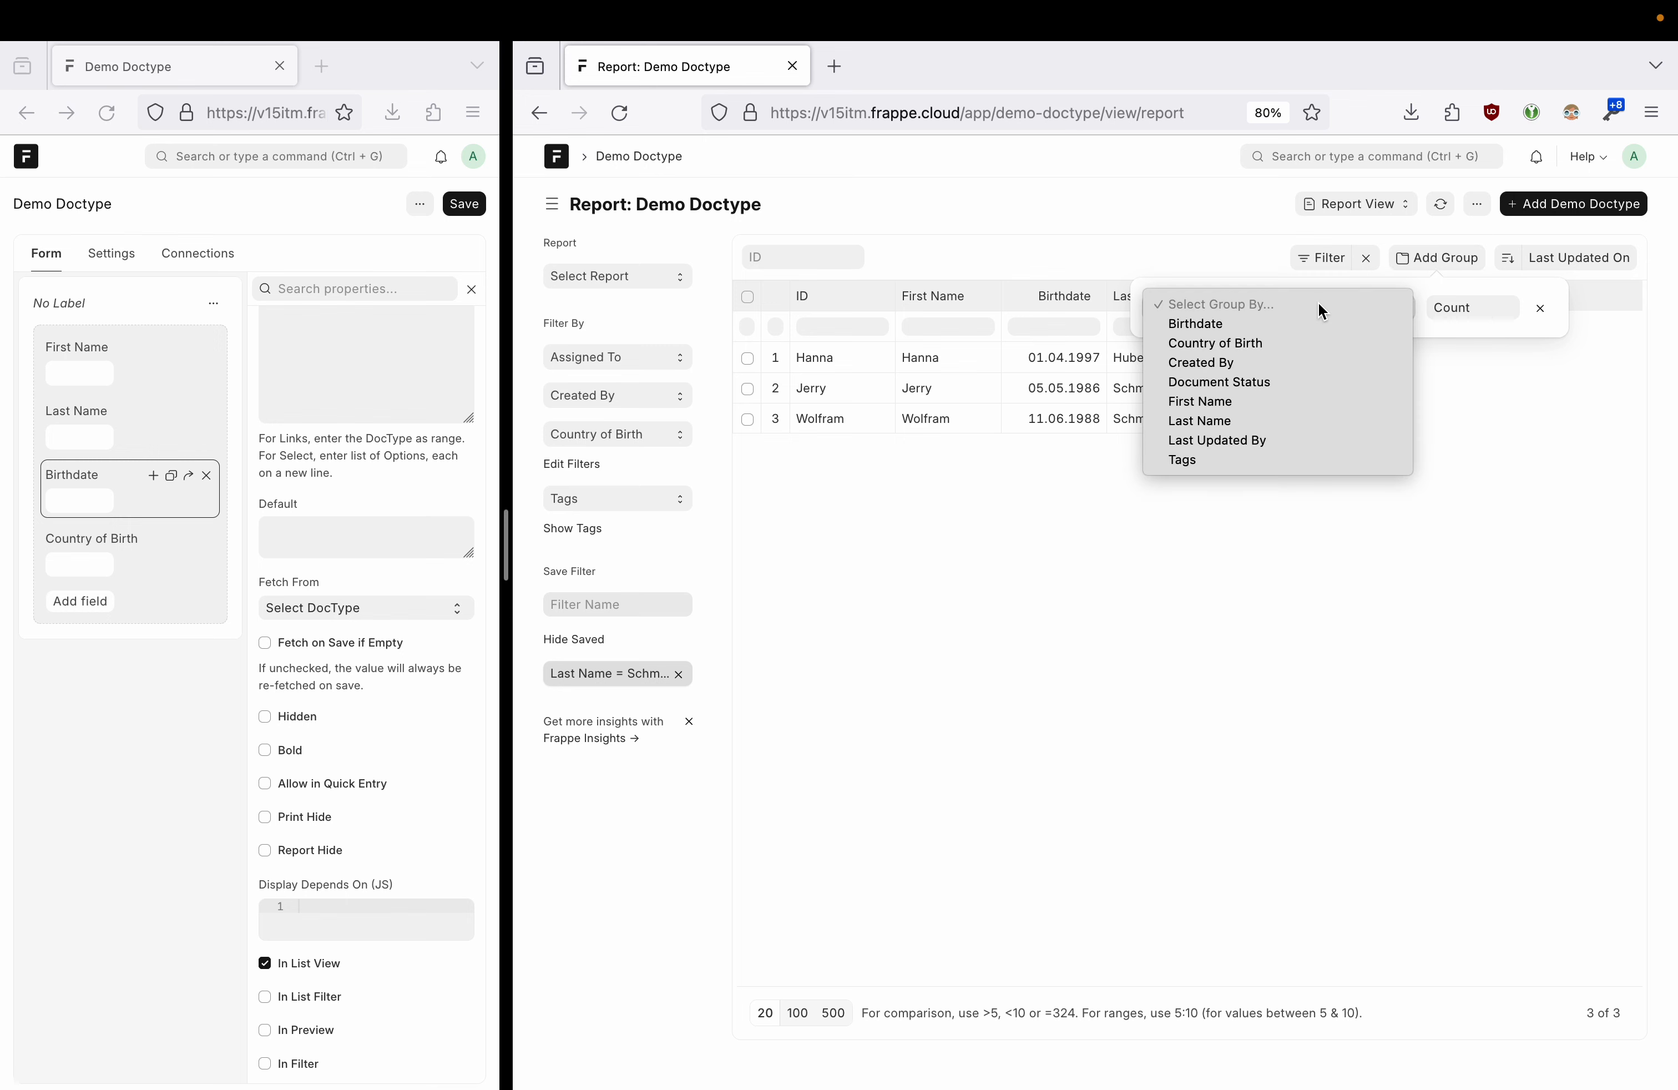
click(1255, 354)
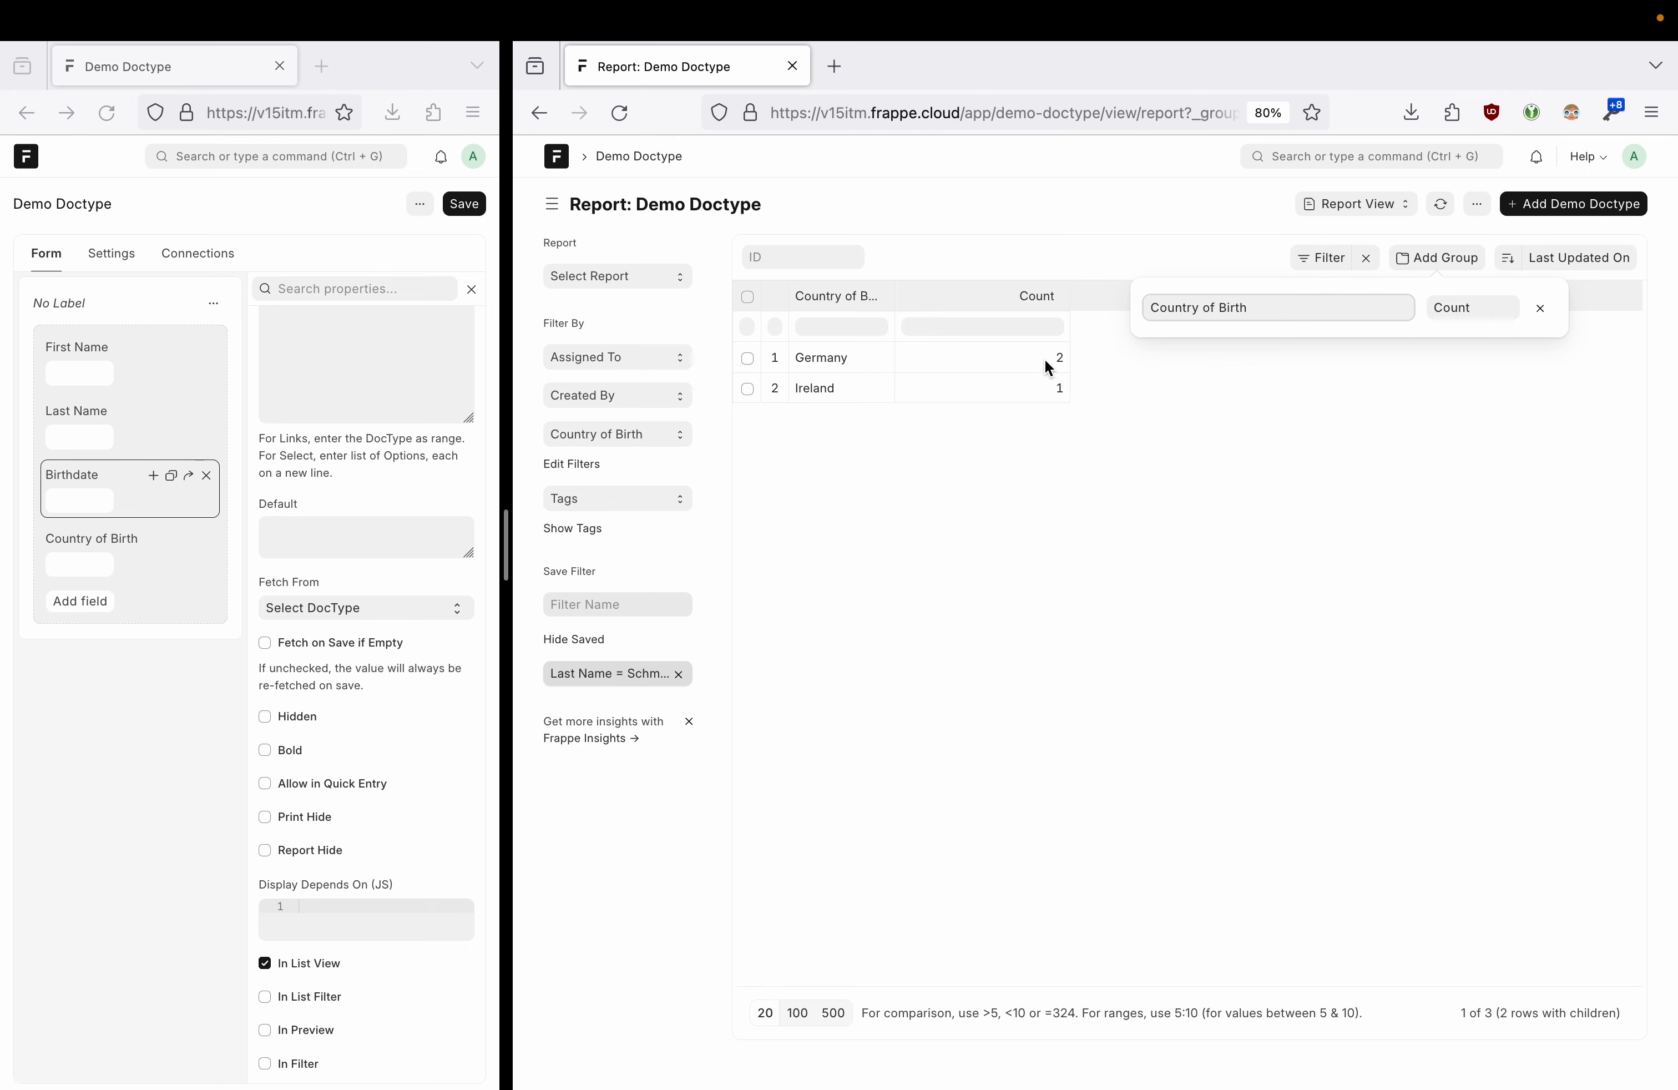
click(1540, 308)
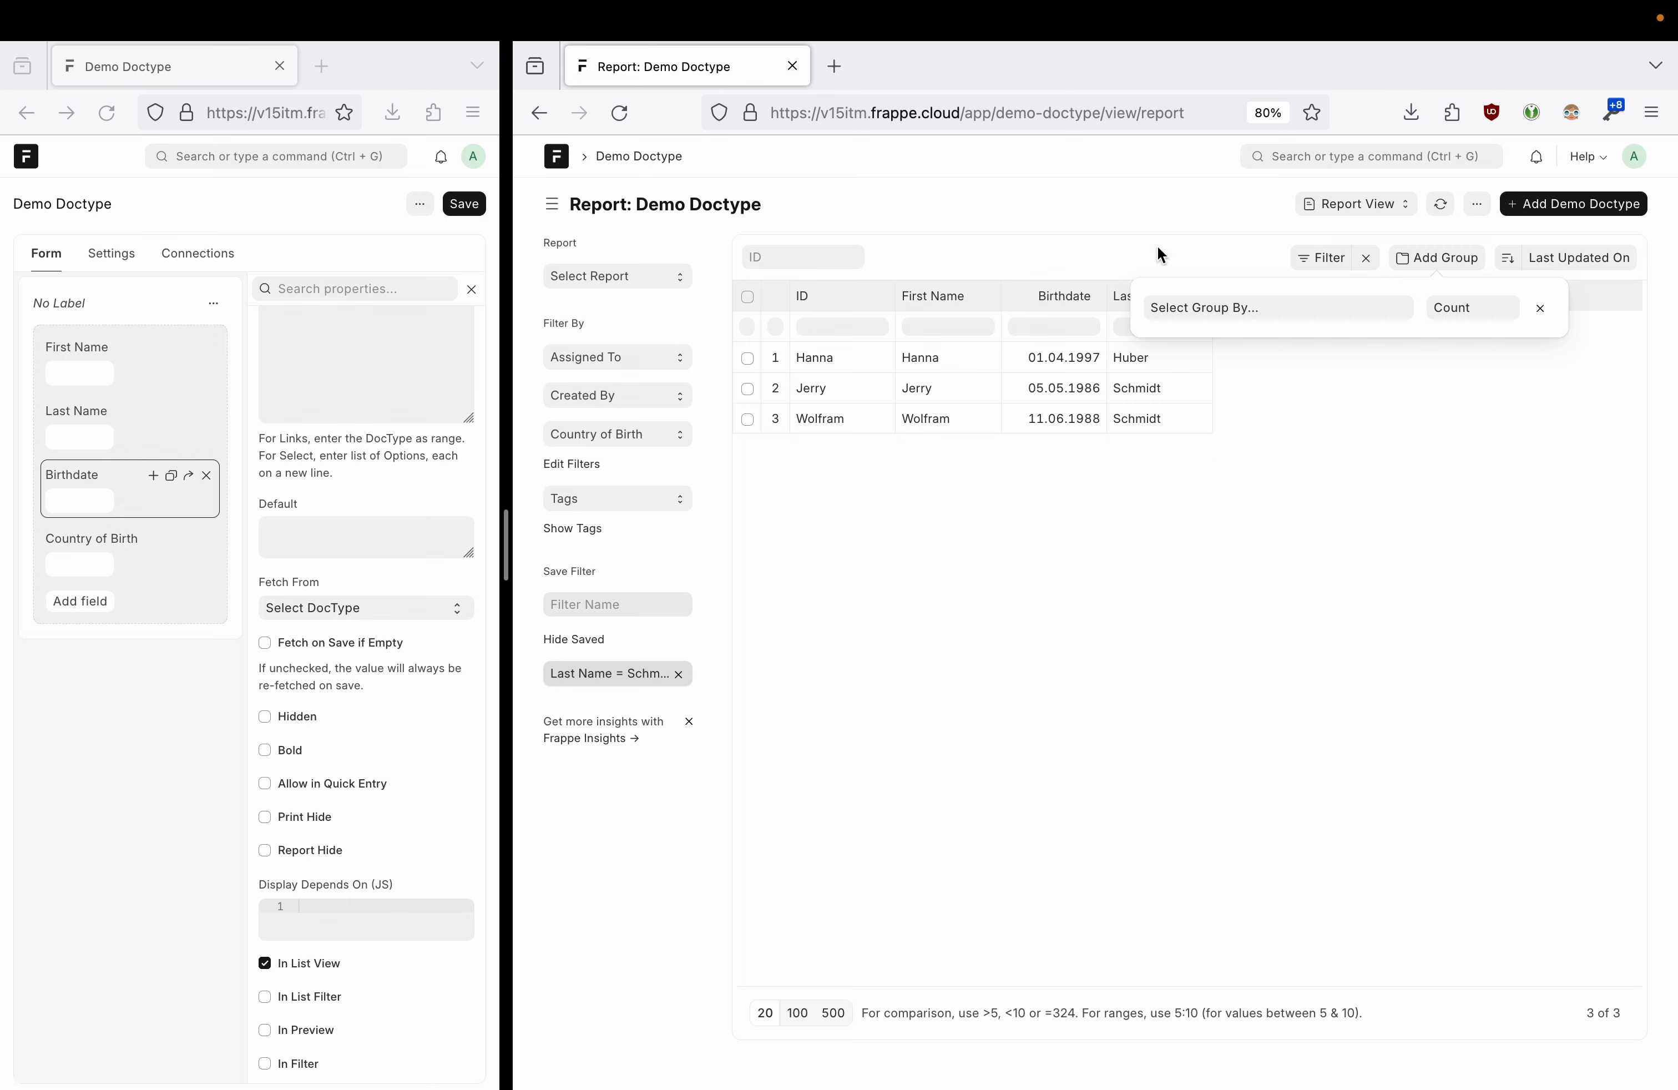
click(1539, 308)
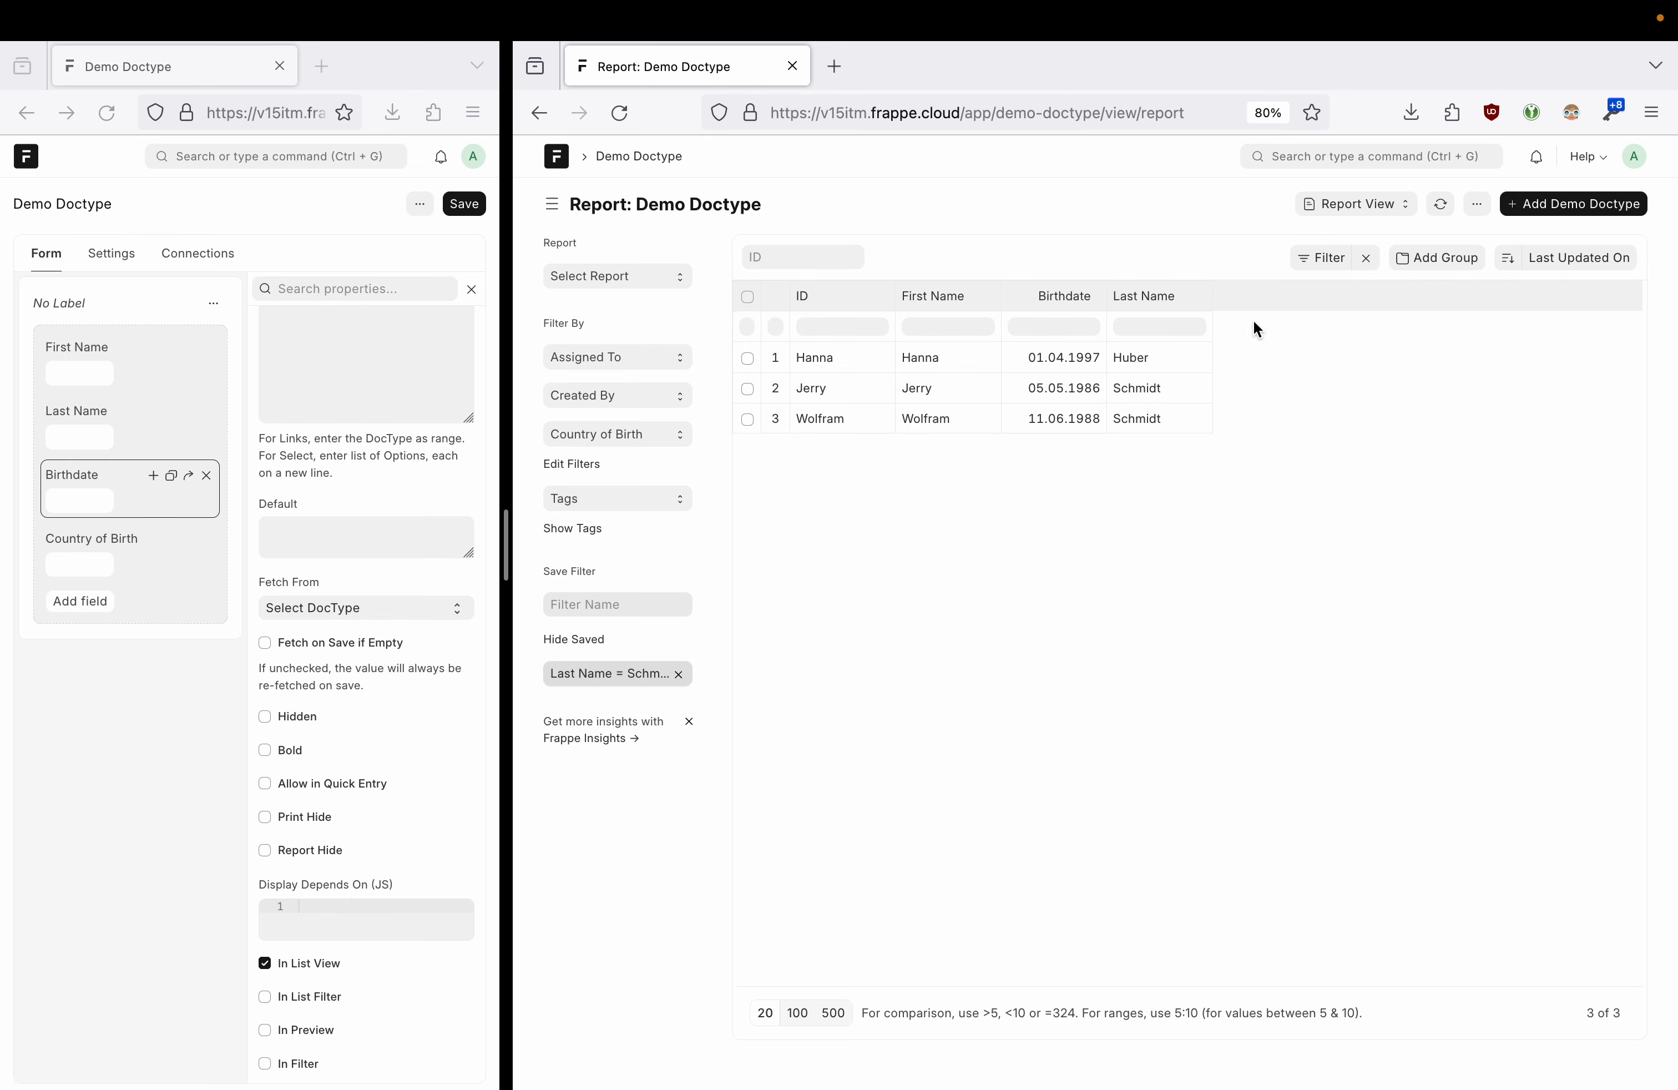
click(1366, 207)
- Switch Demo Doctype from Report to List view, check the Kanban option, and open Hanna's record
click(1366, 207)
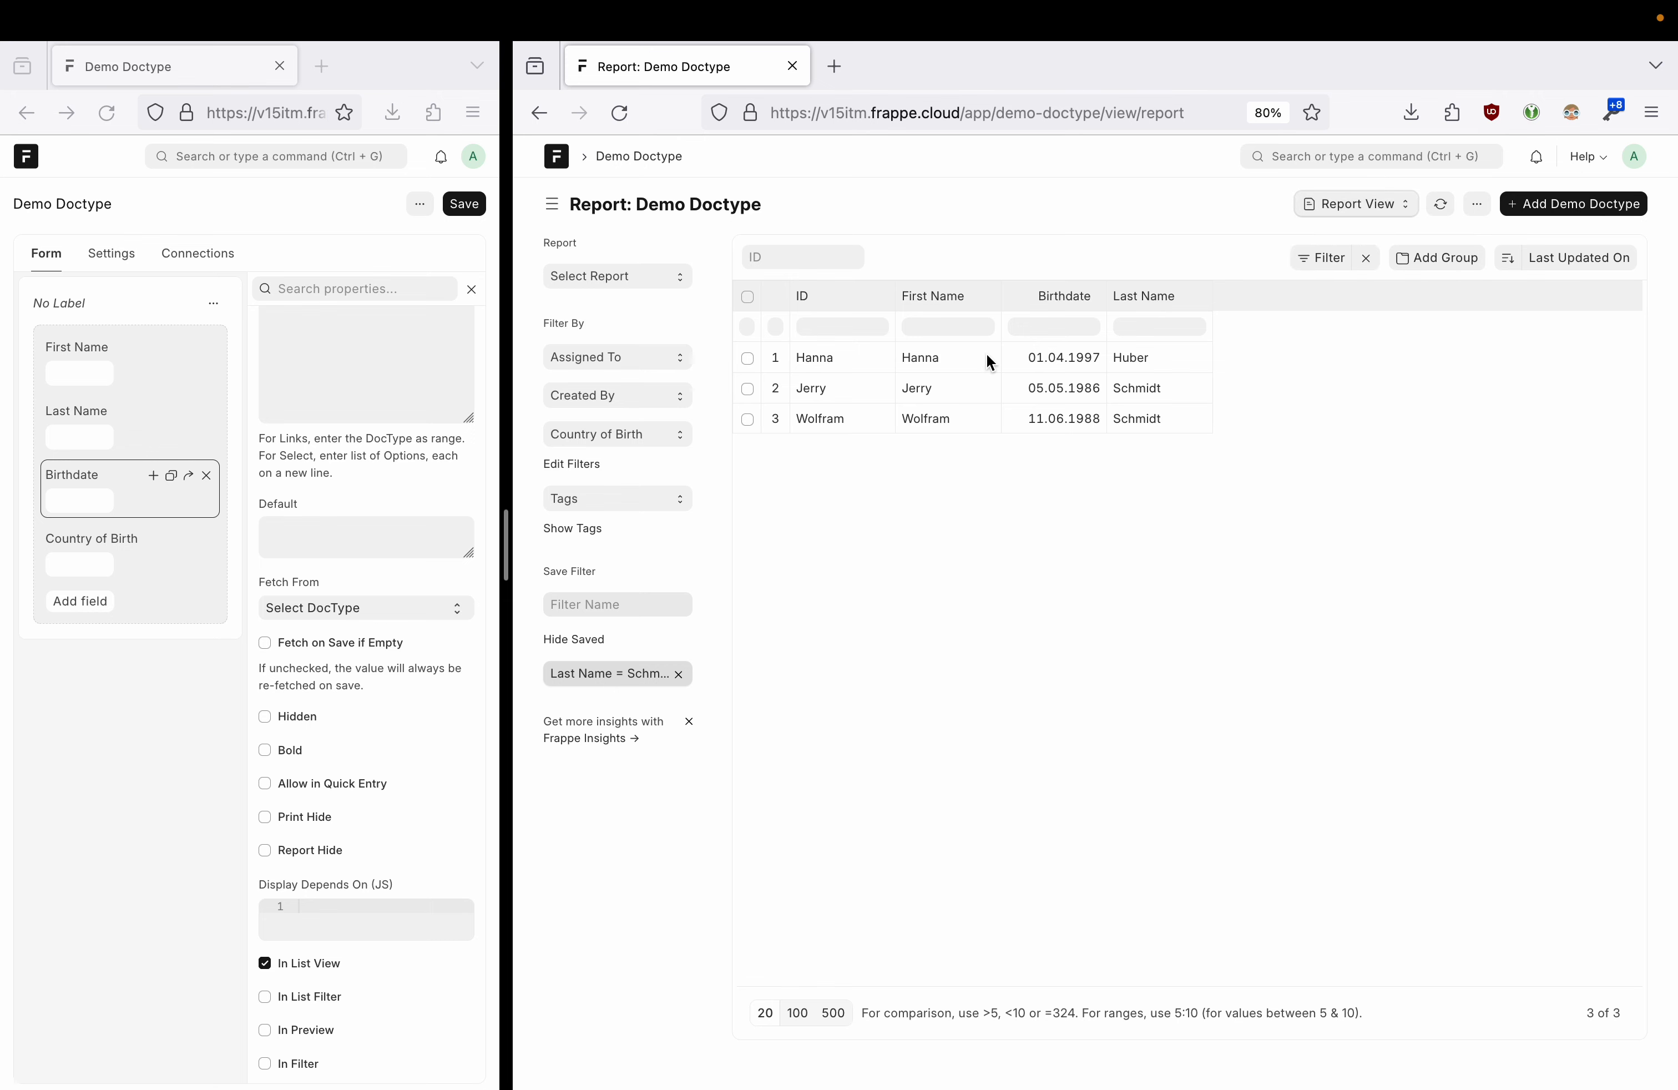
click(1345, 206)
click(1315, 234)
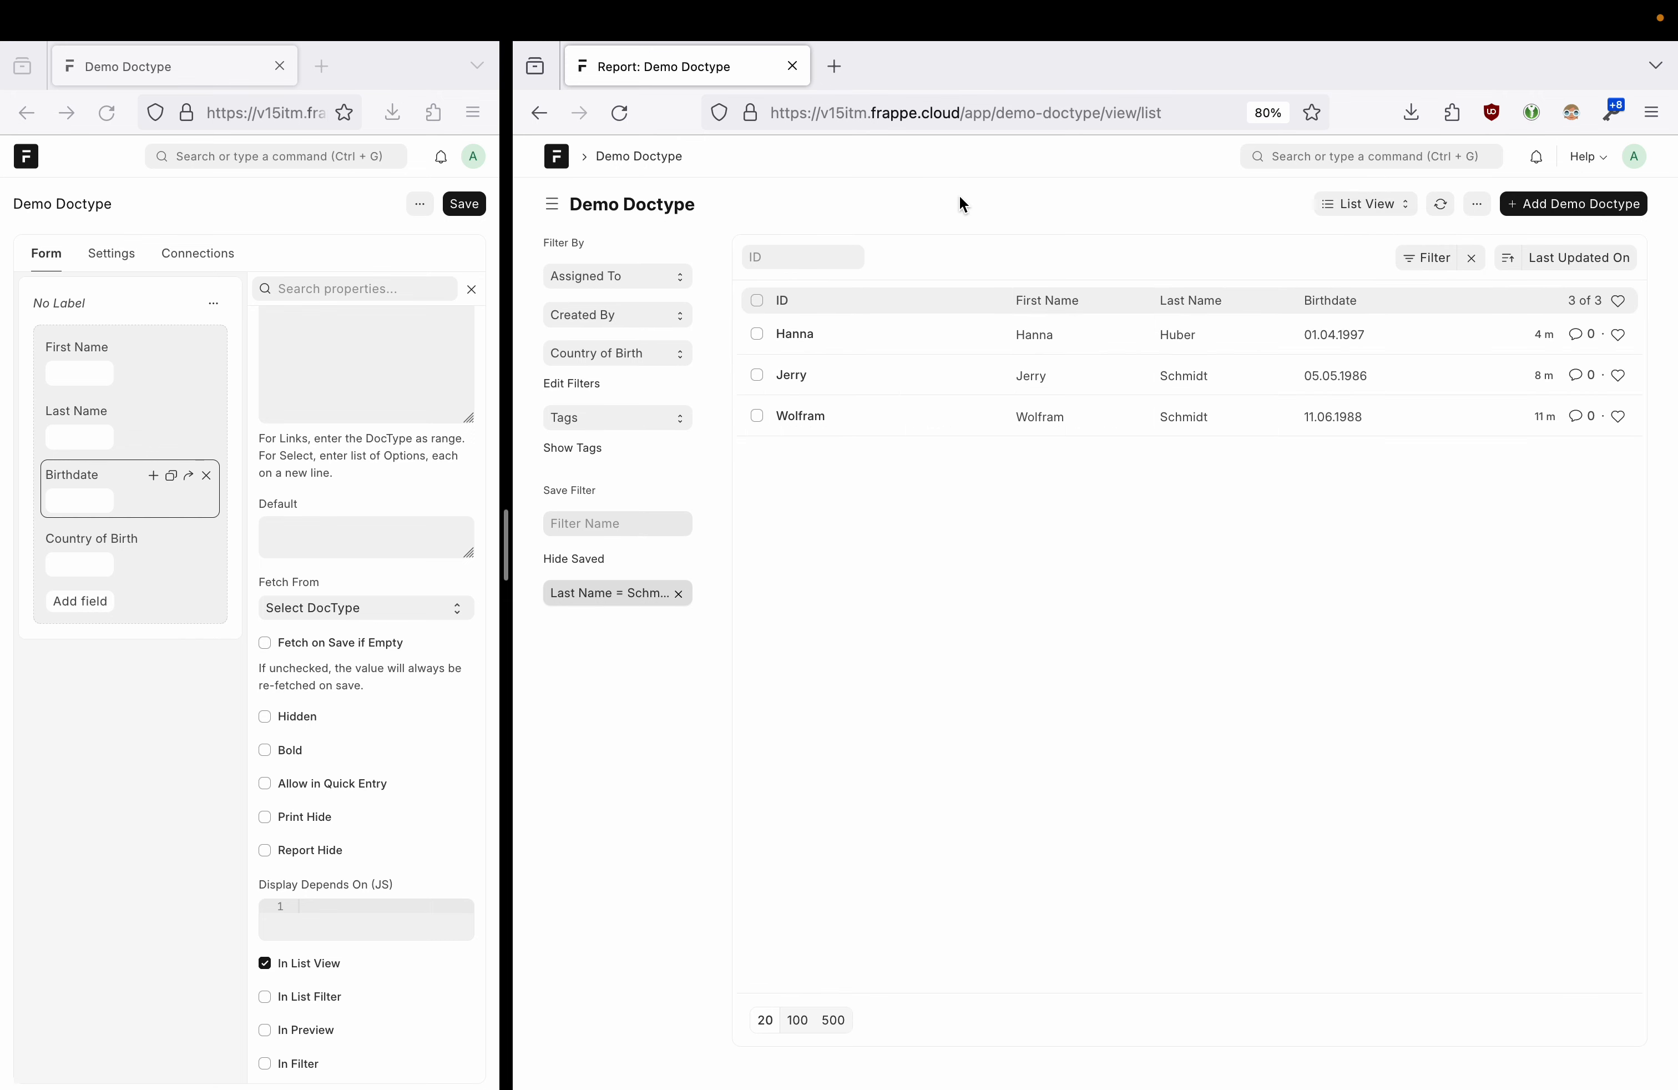
click(1400, 206)
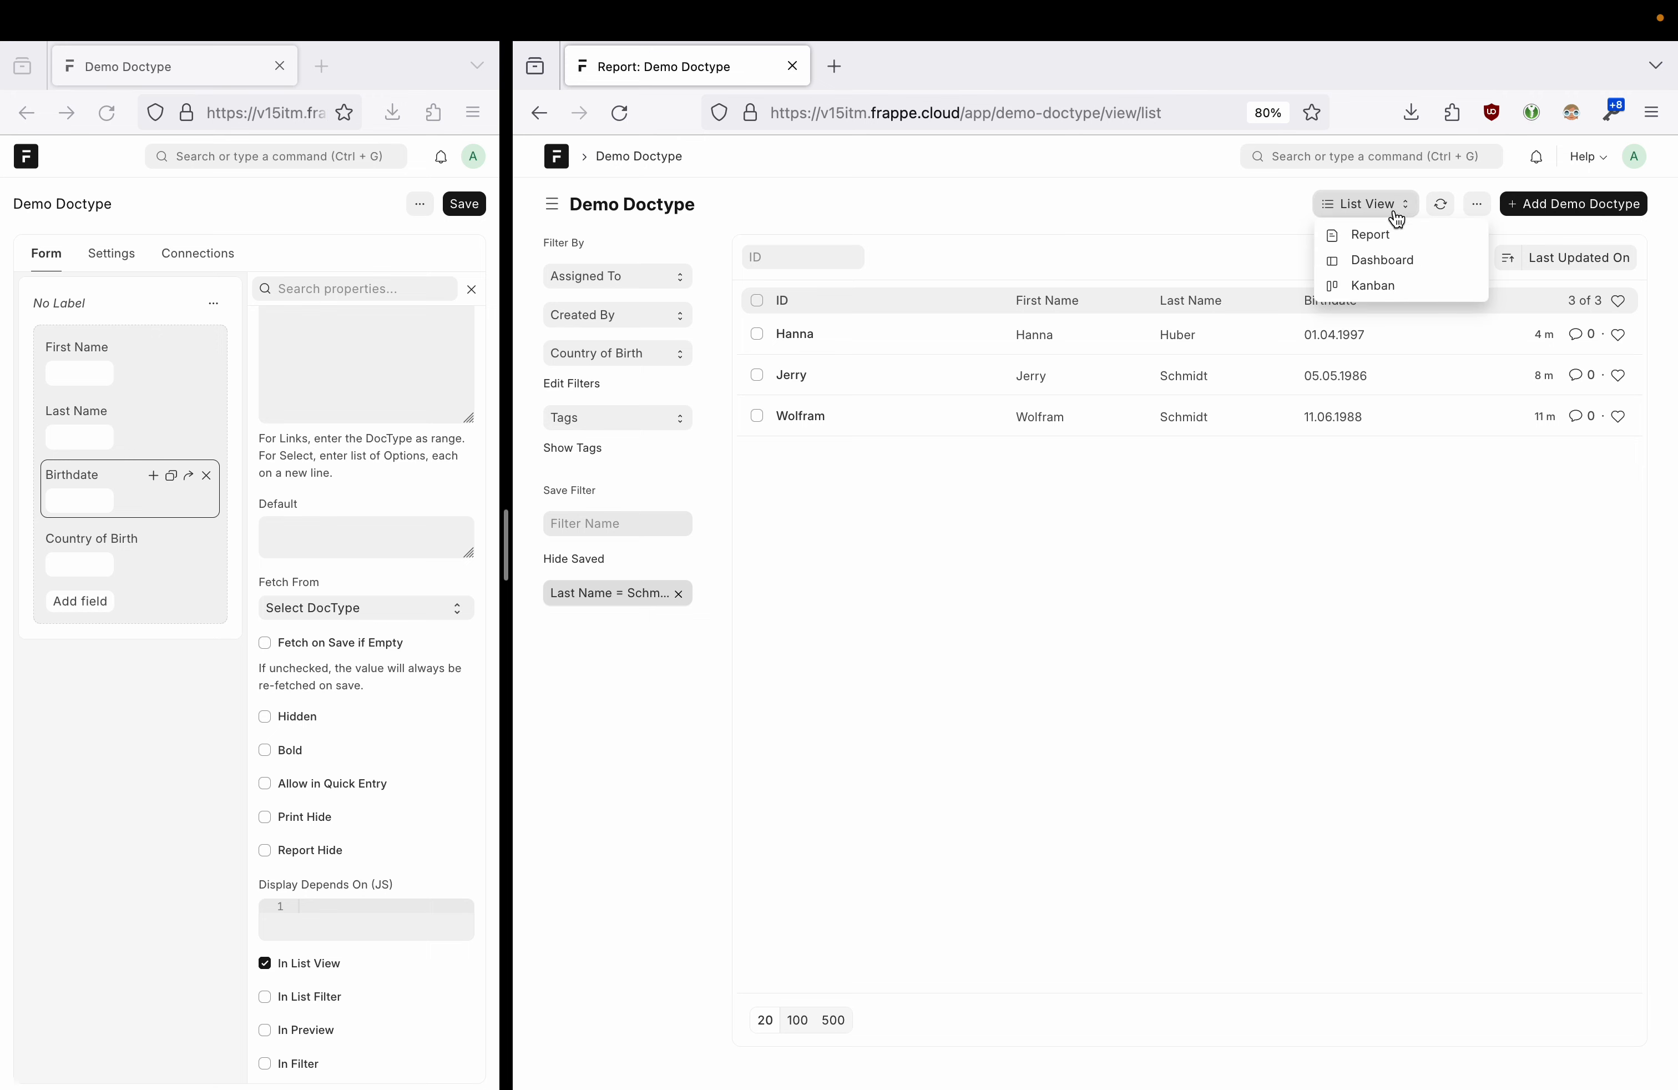
click(1132, 216)
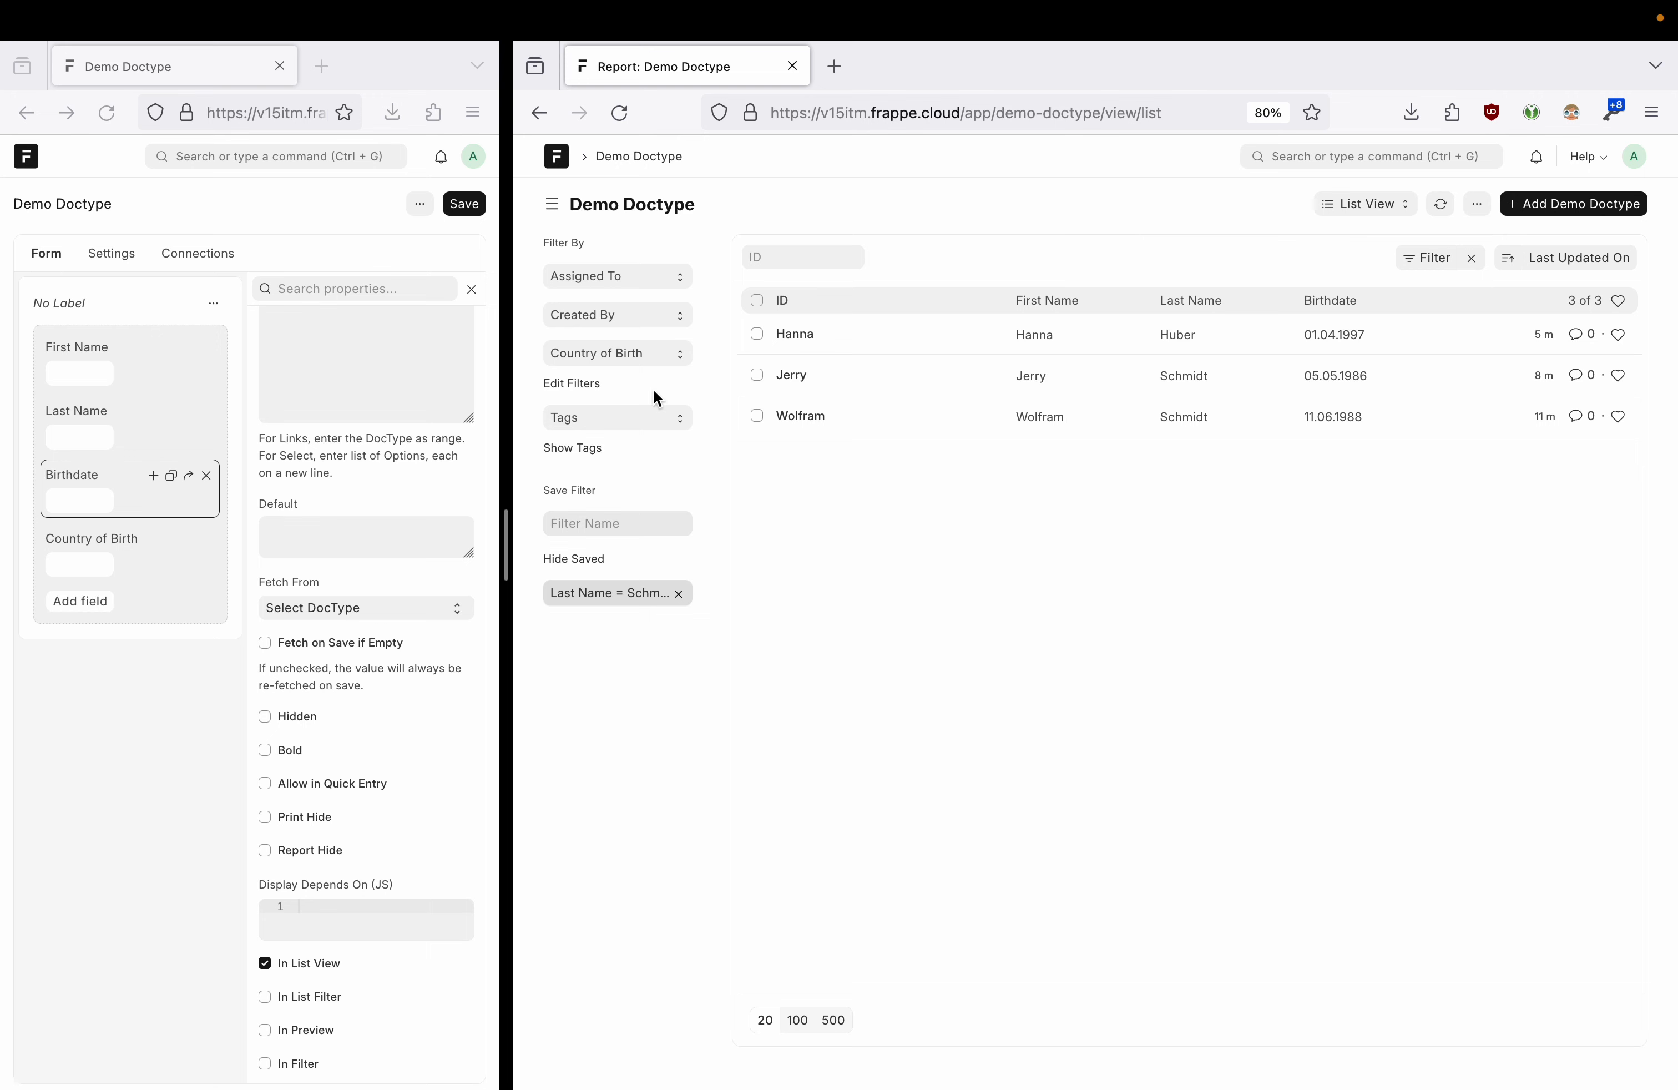
click(804, 340)
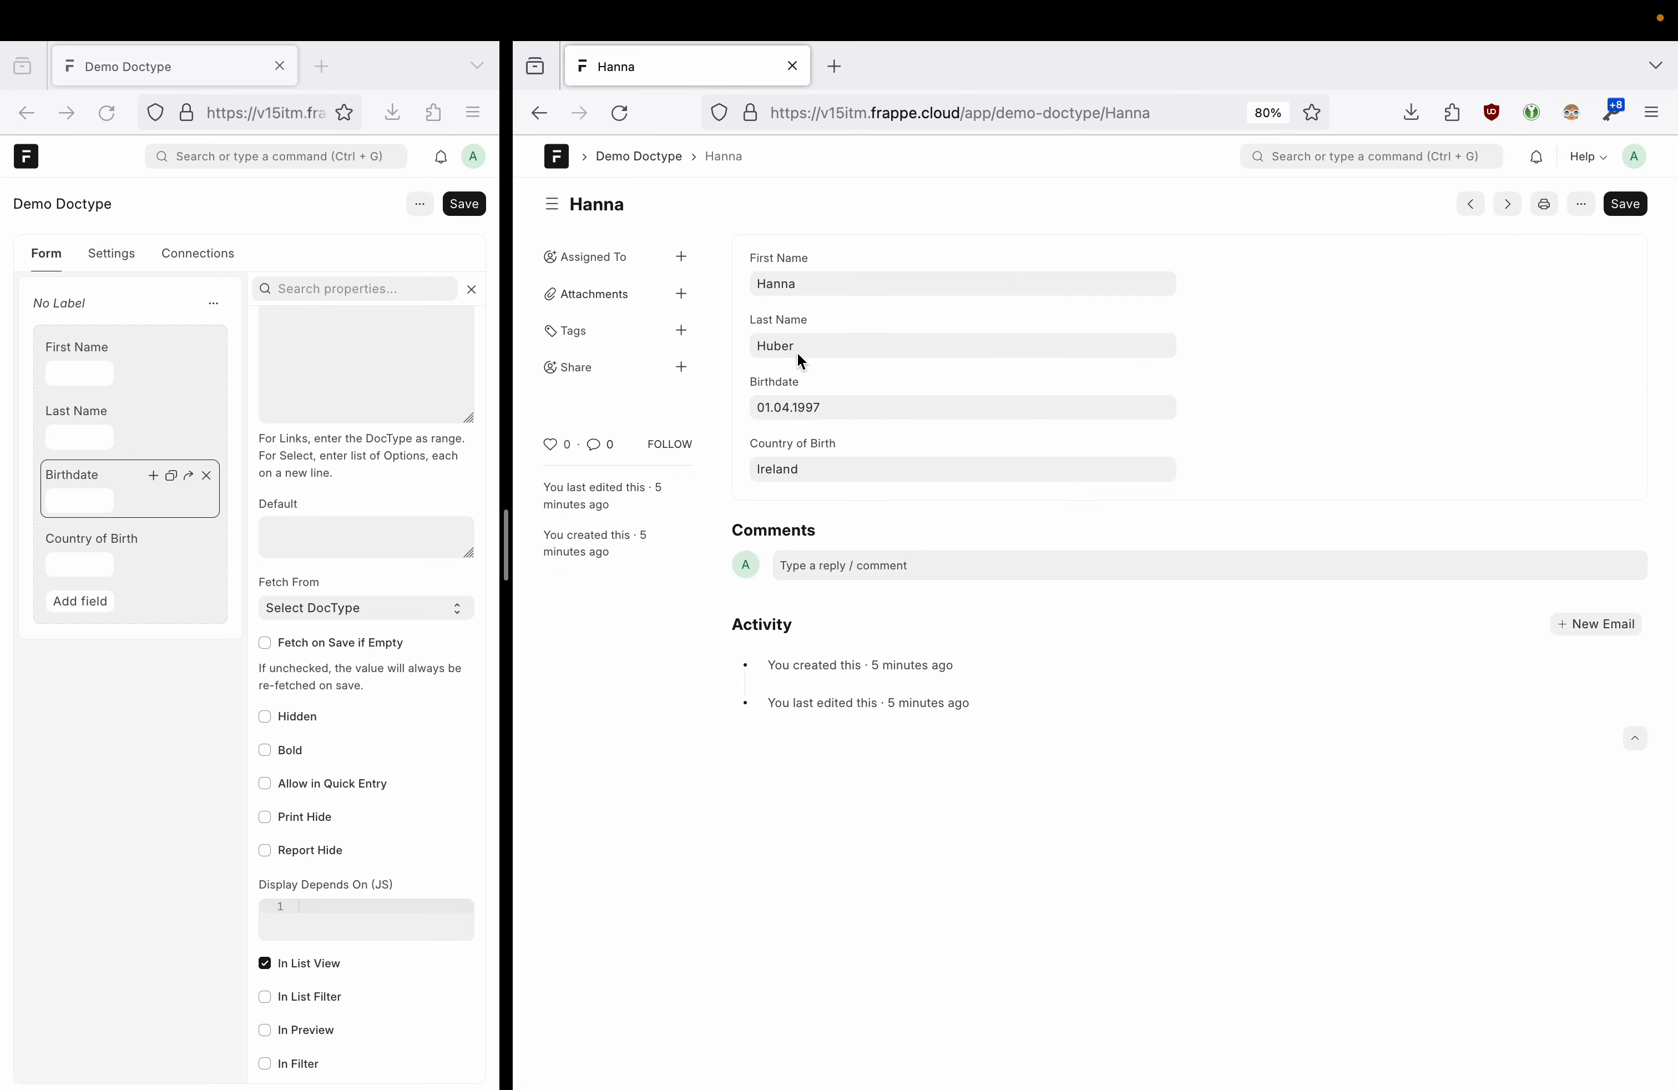
- Inspect Hanna's fields, selecting the Country of Birth value Ireland and the First Name field
click(819, 470)
drag(819, 470, 750, 471)
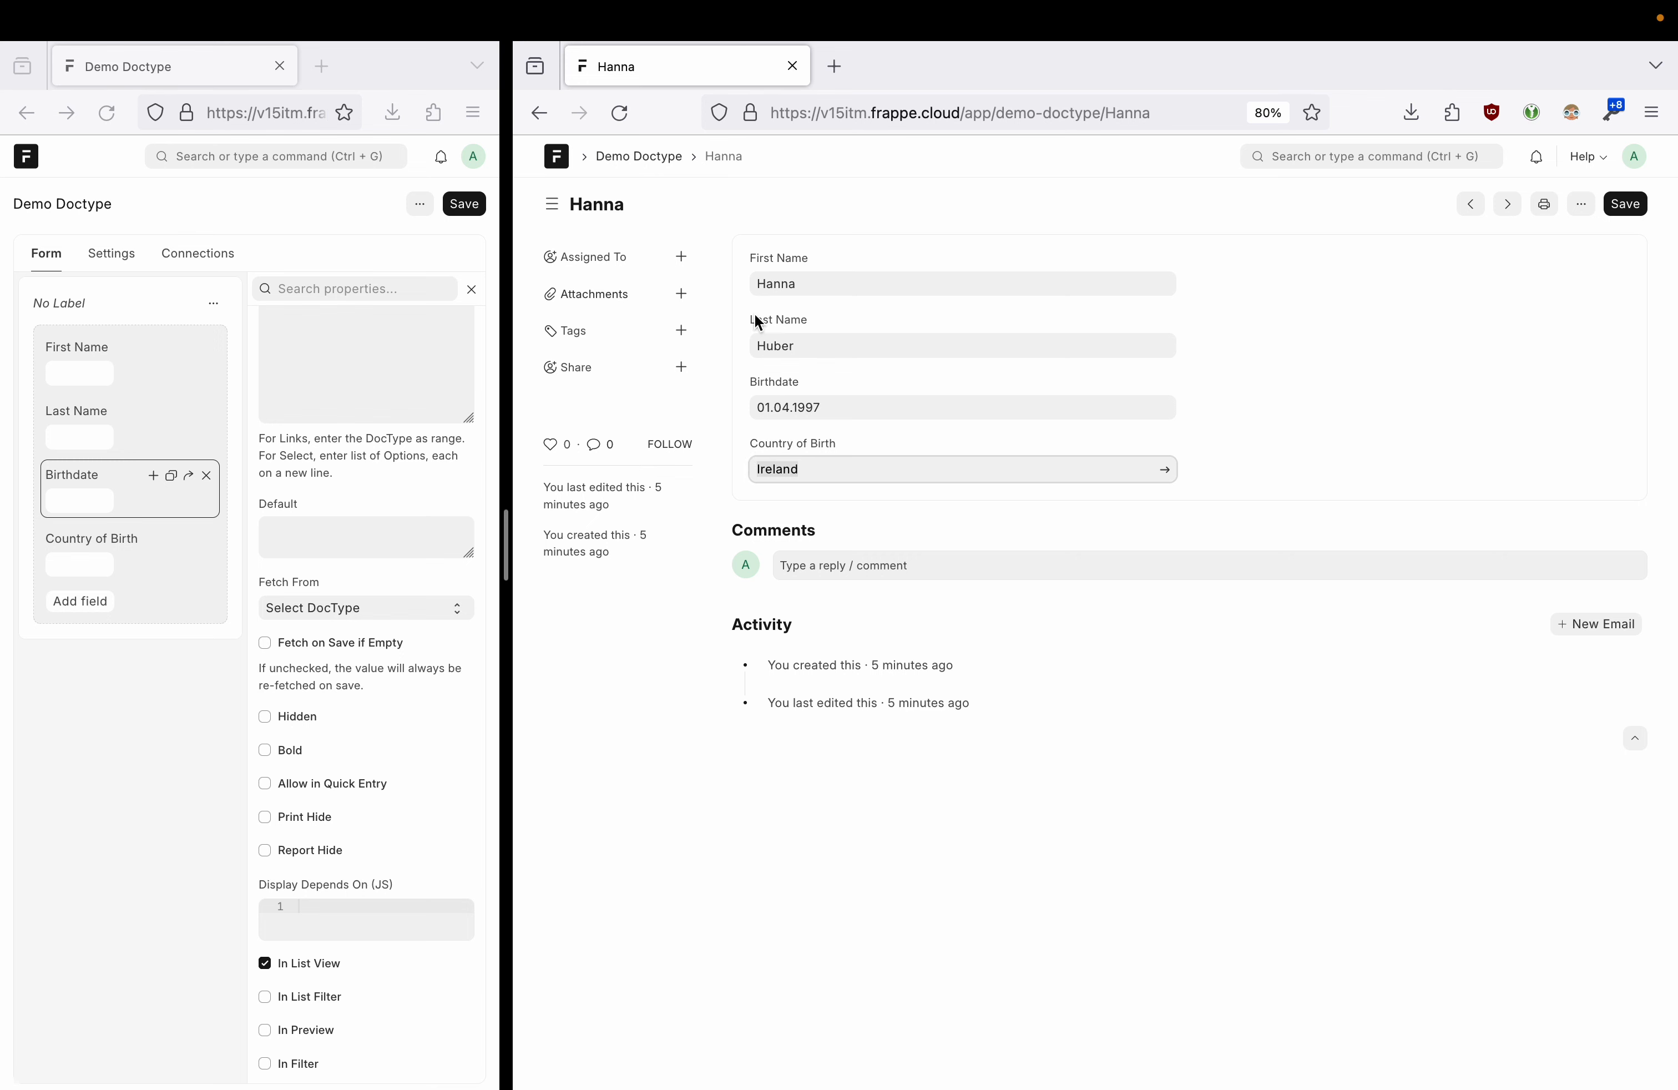
click(805, 281)
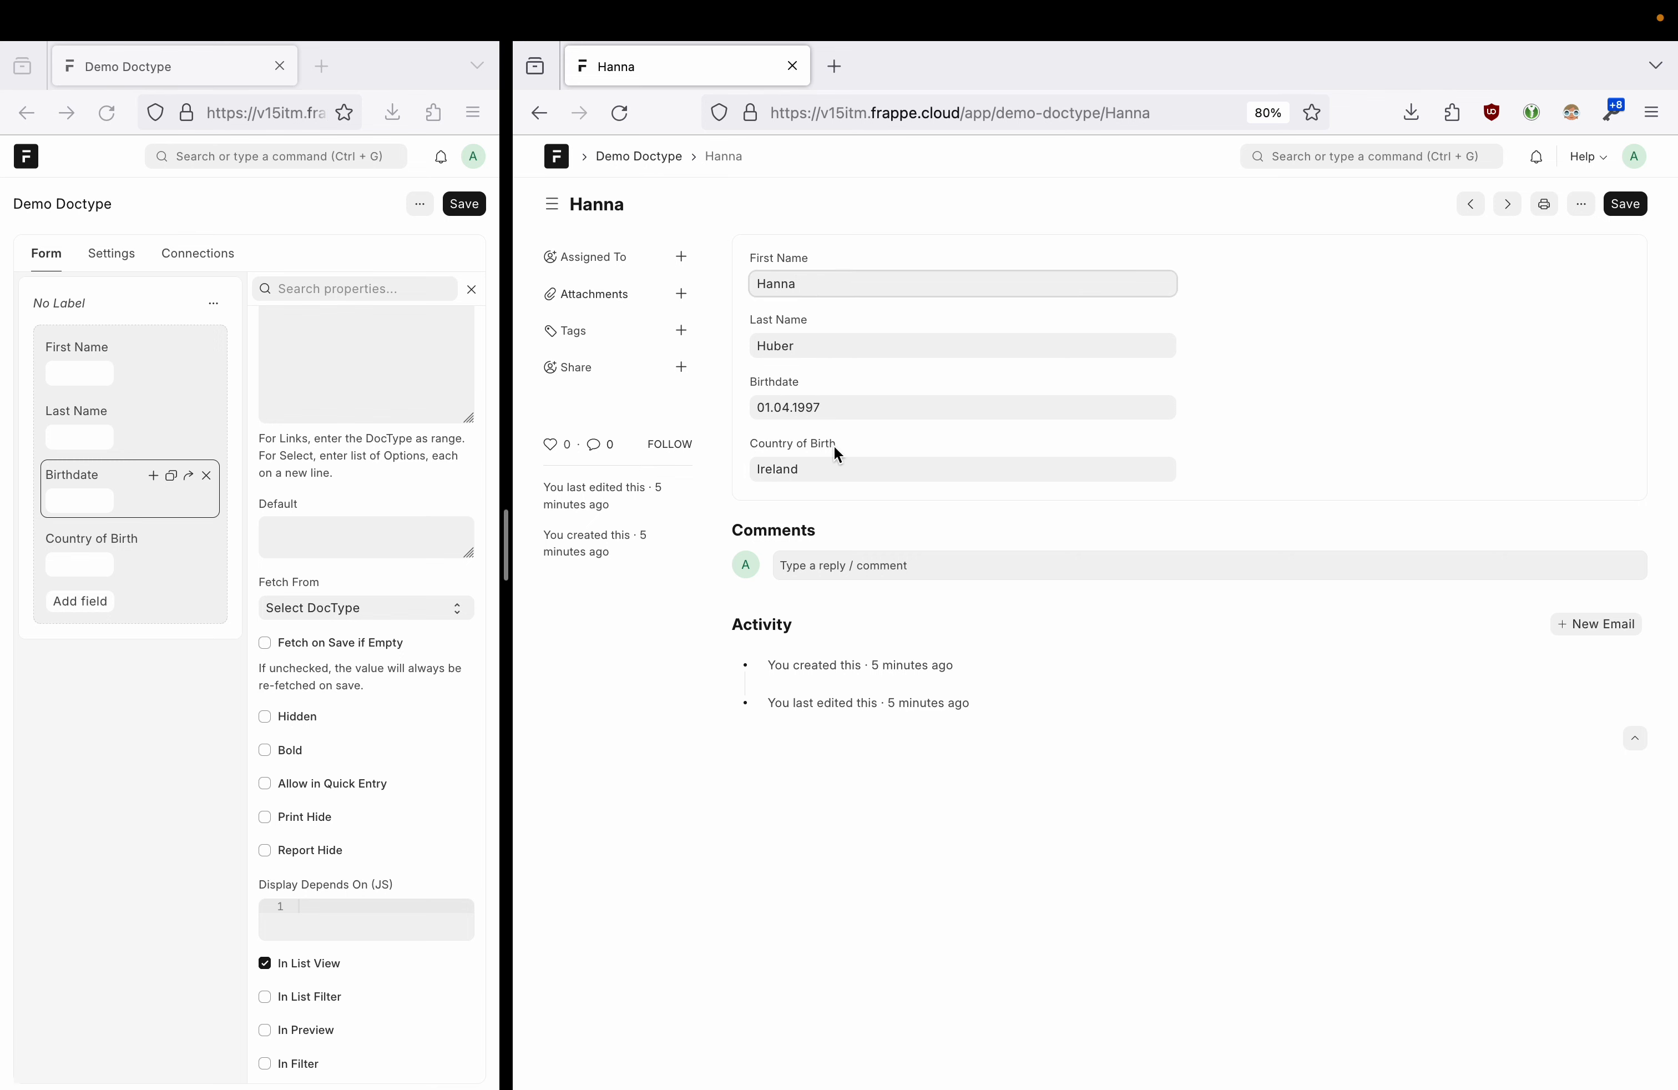
click(833, 478)
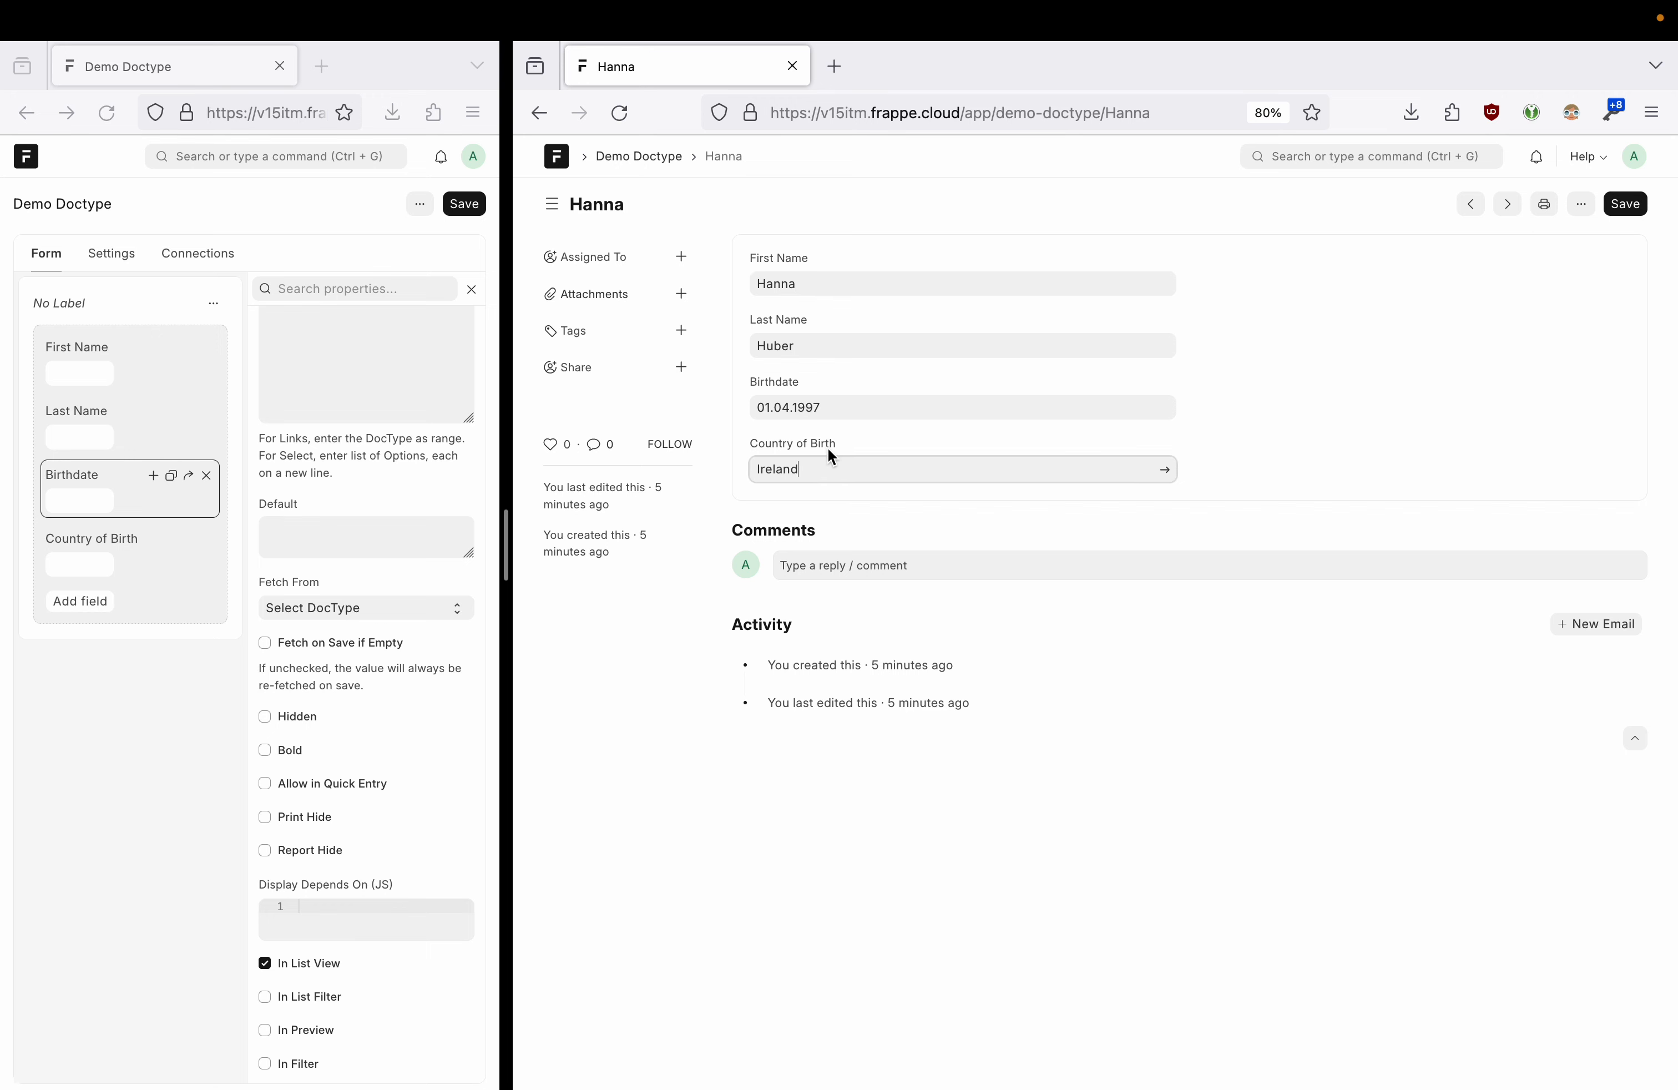
- Open the linked Ireland country record, going back to Hanna's record and forward again
click(1166, 479)
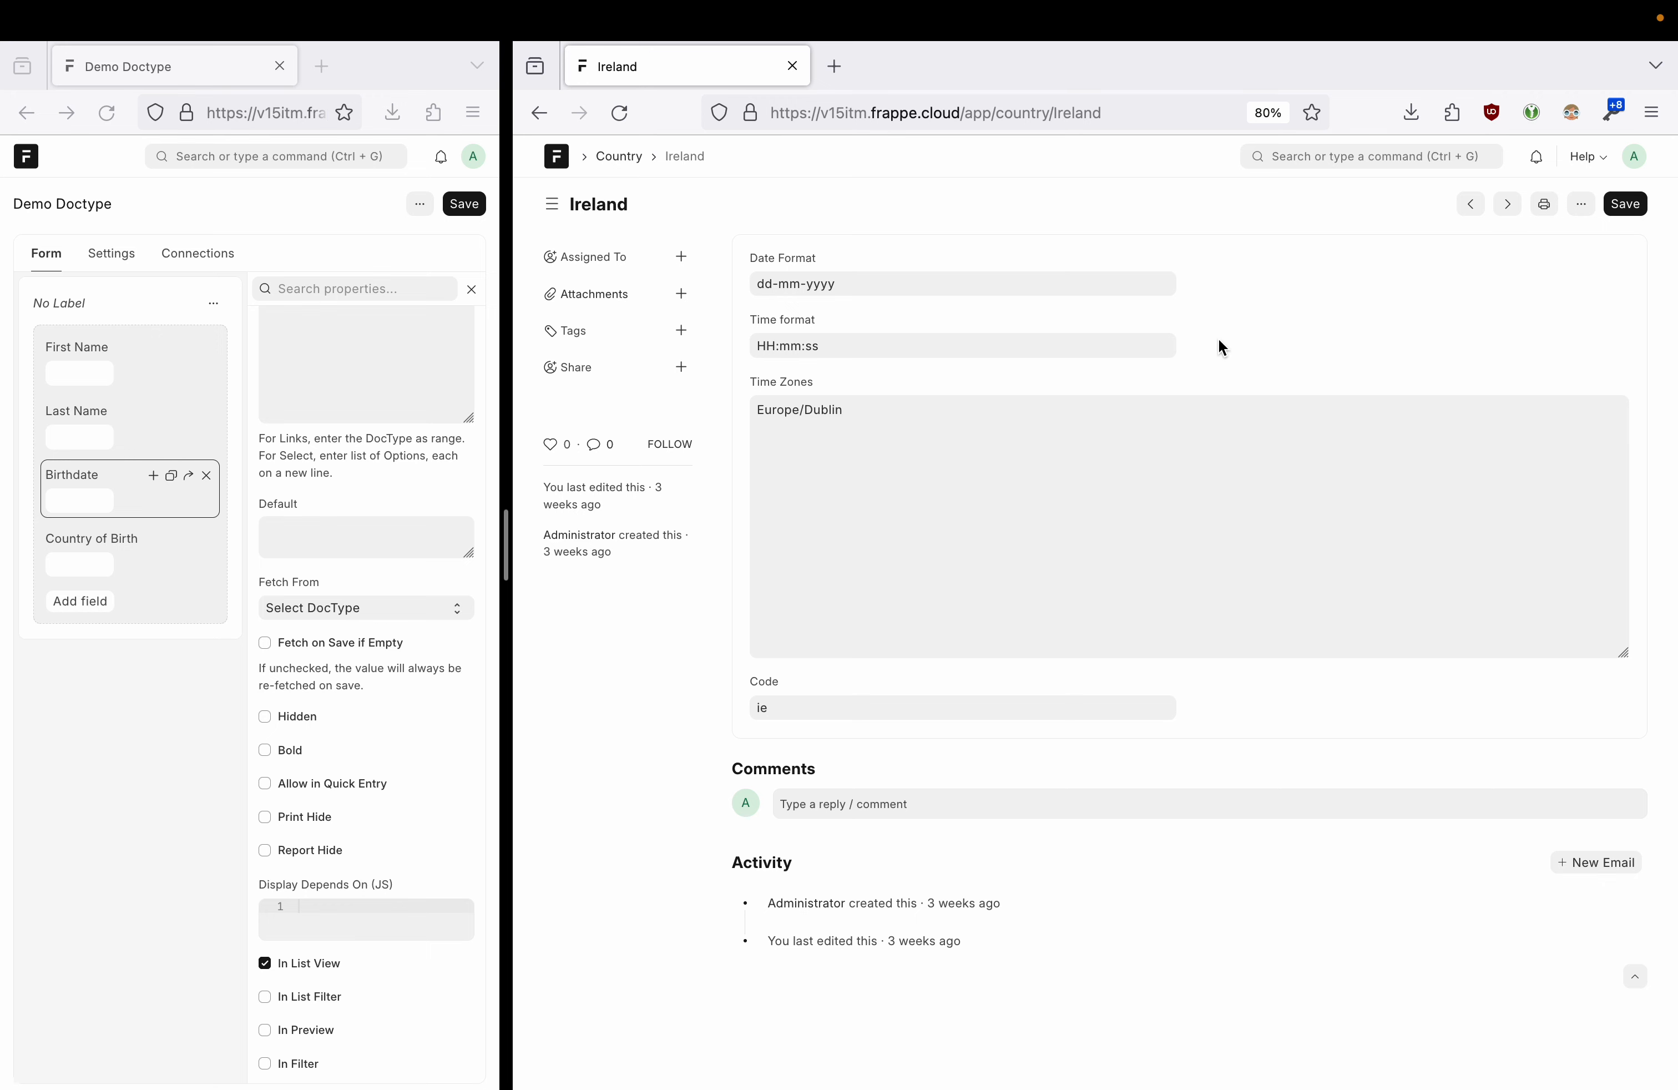
click(539, 114)
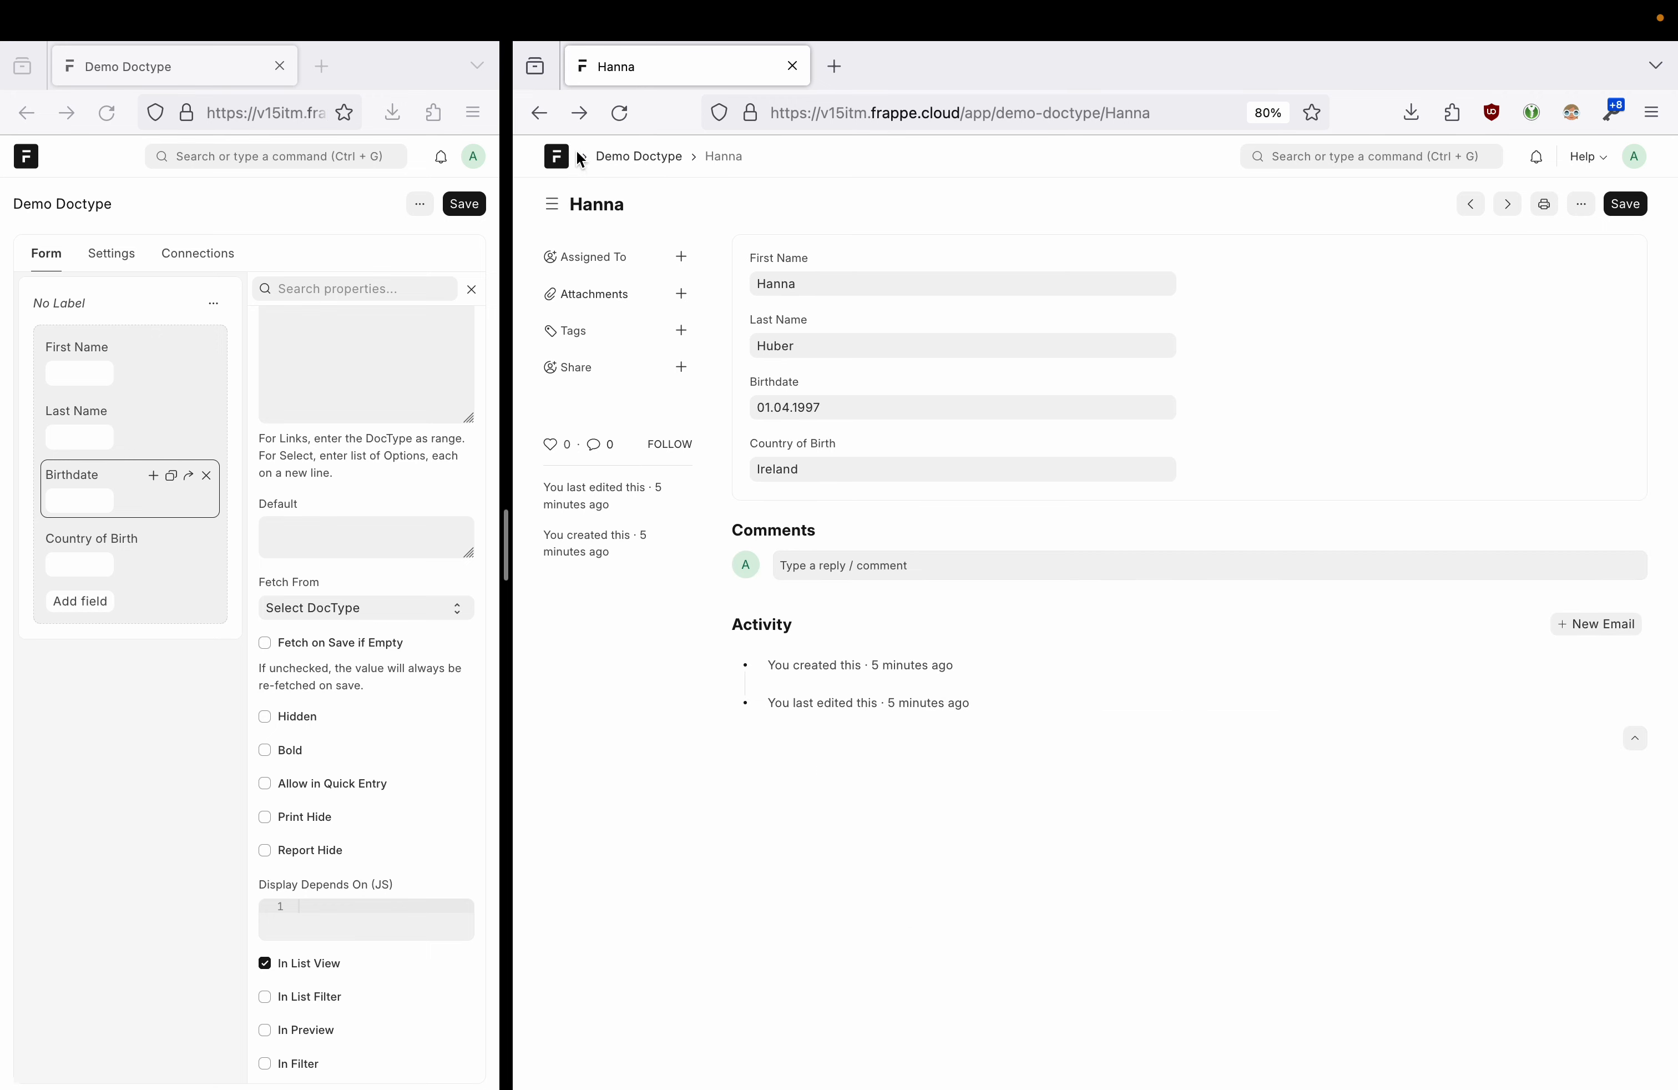
click(579, 113)
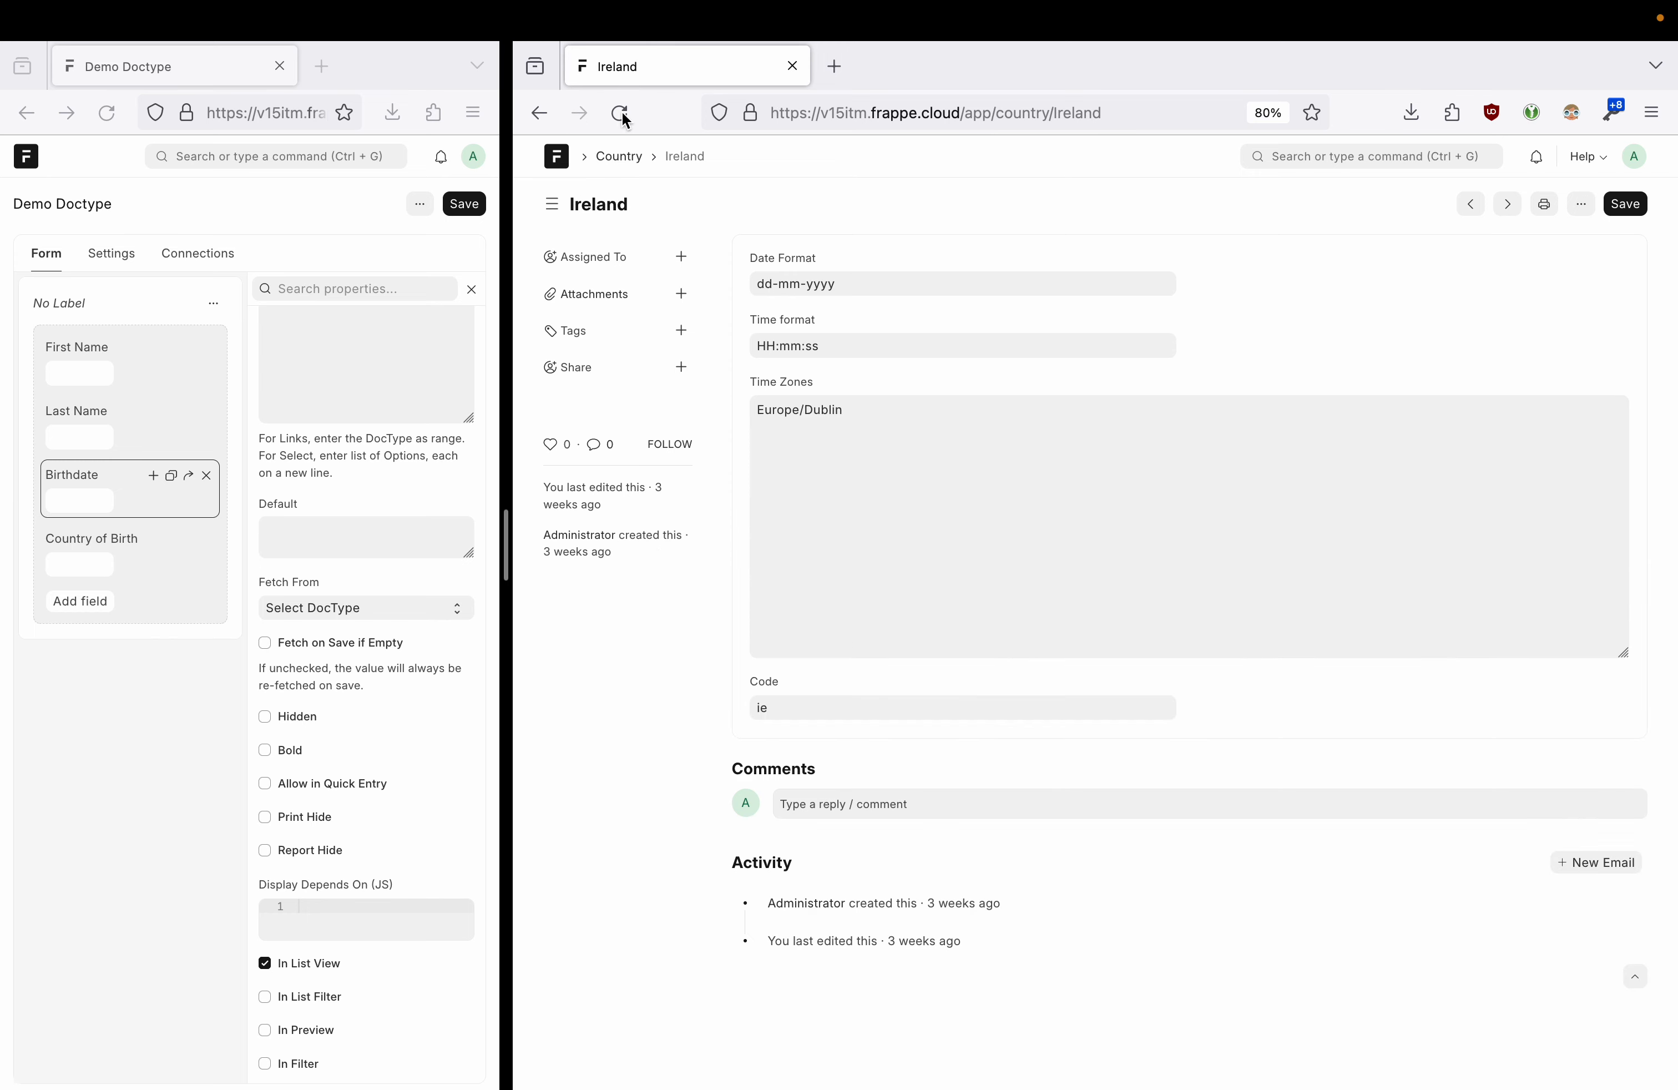
- View which records link to Ireland, then return to the home workspace
click(1581, 205)
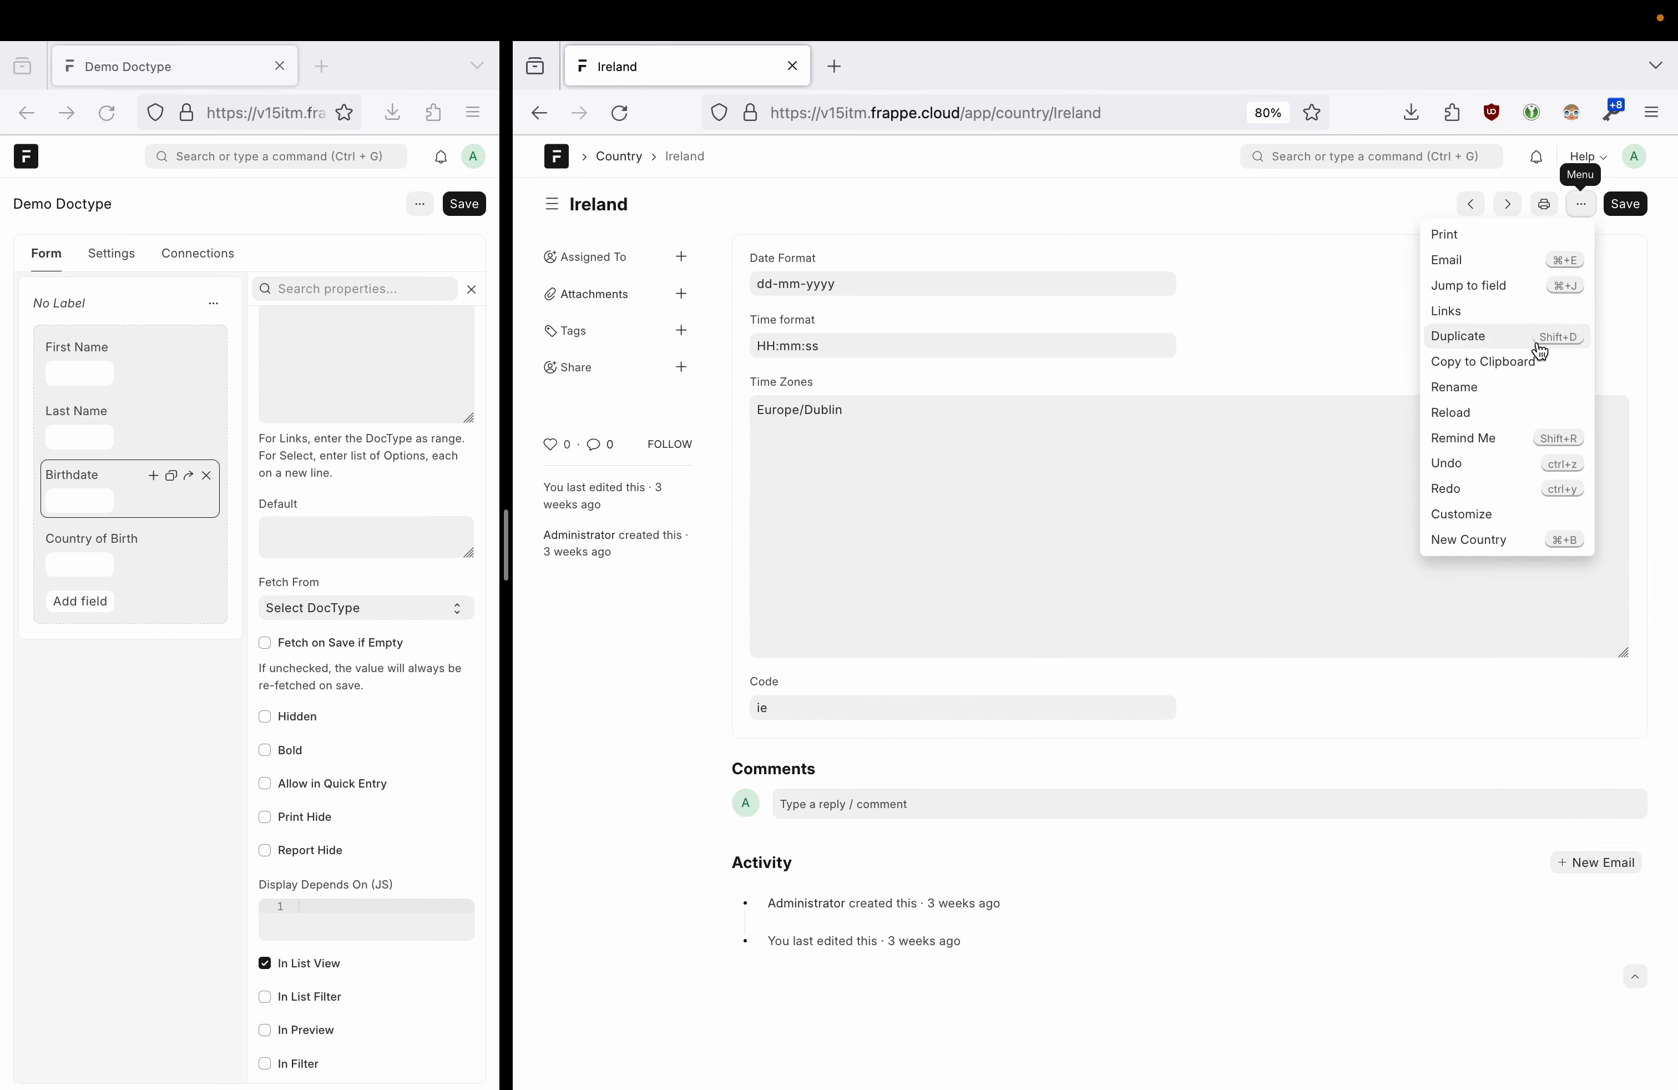
click(1491, 314)
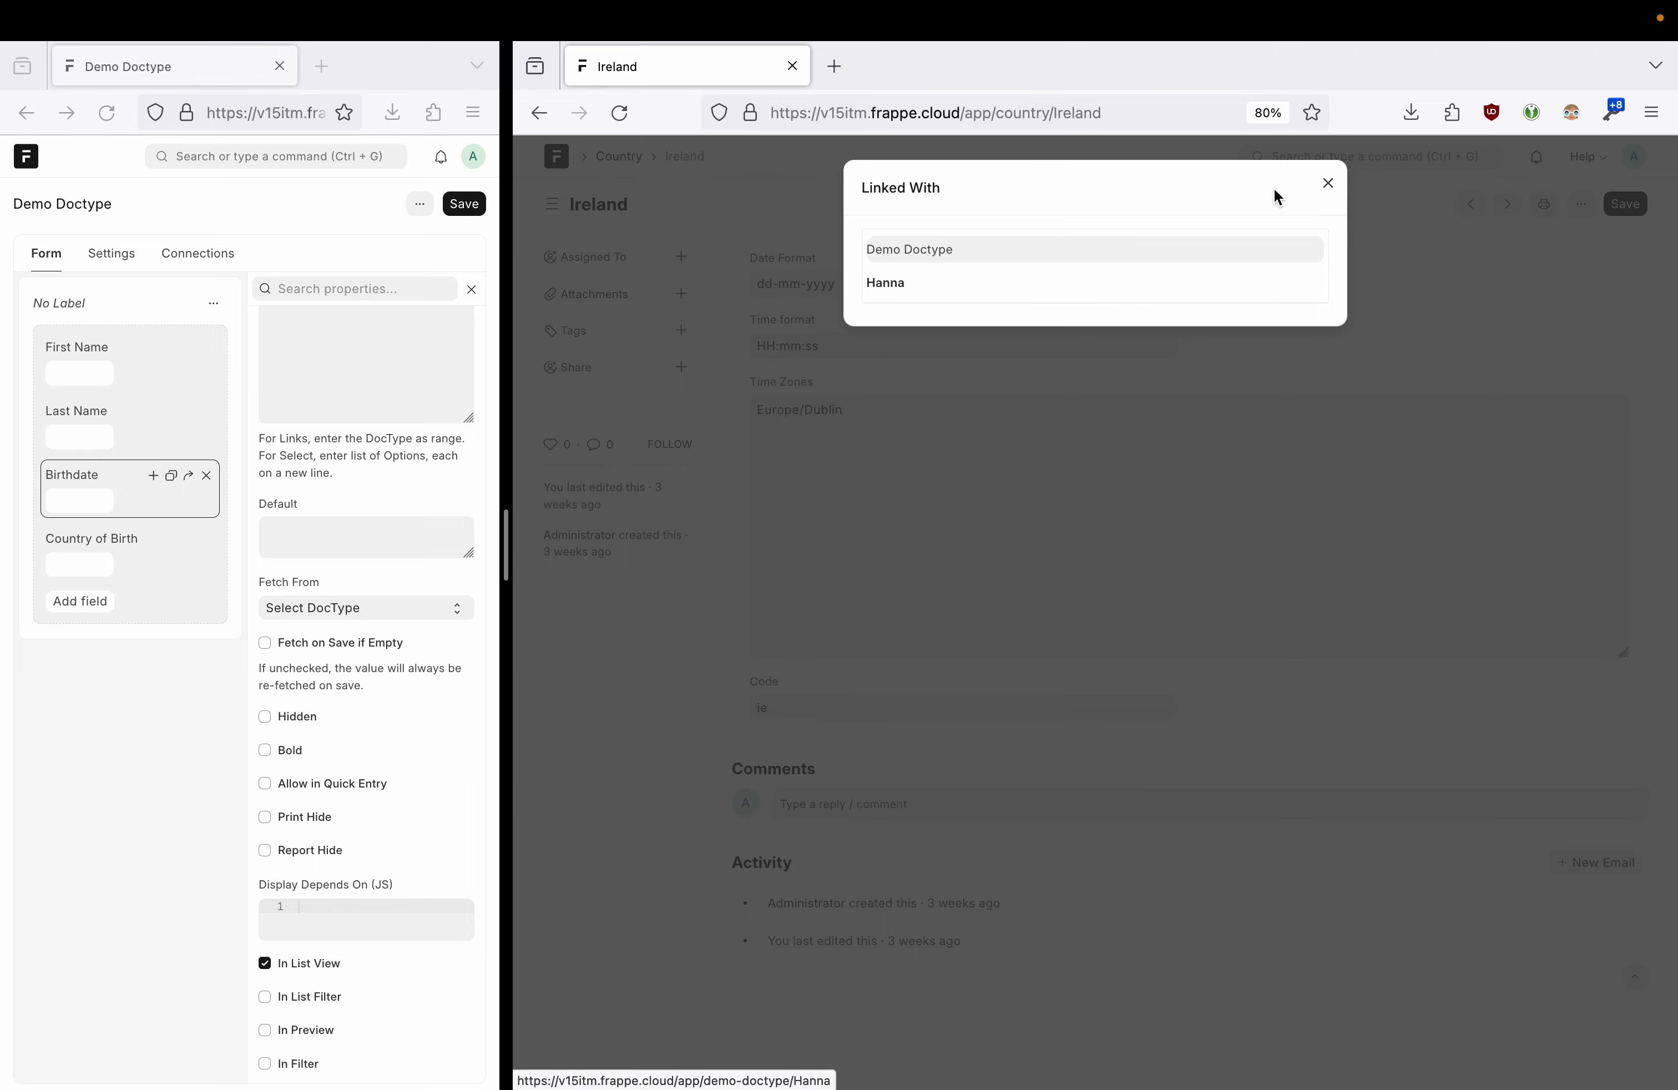
click(1328, 183)
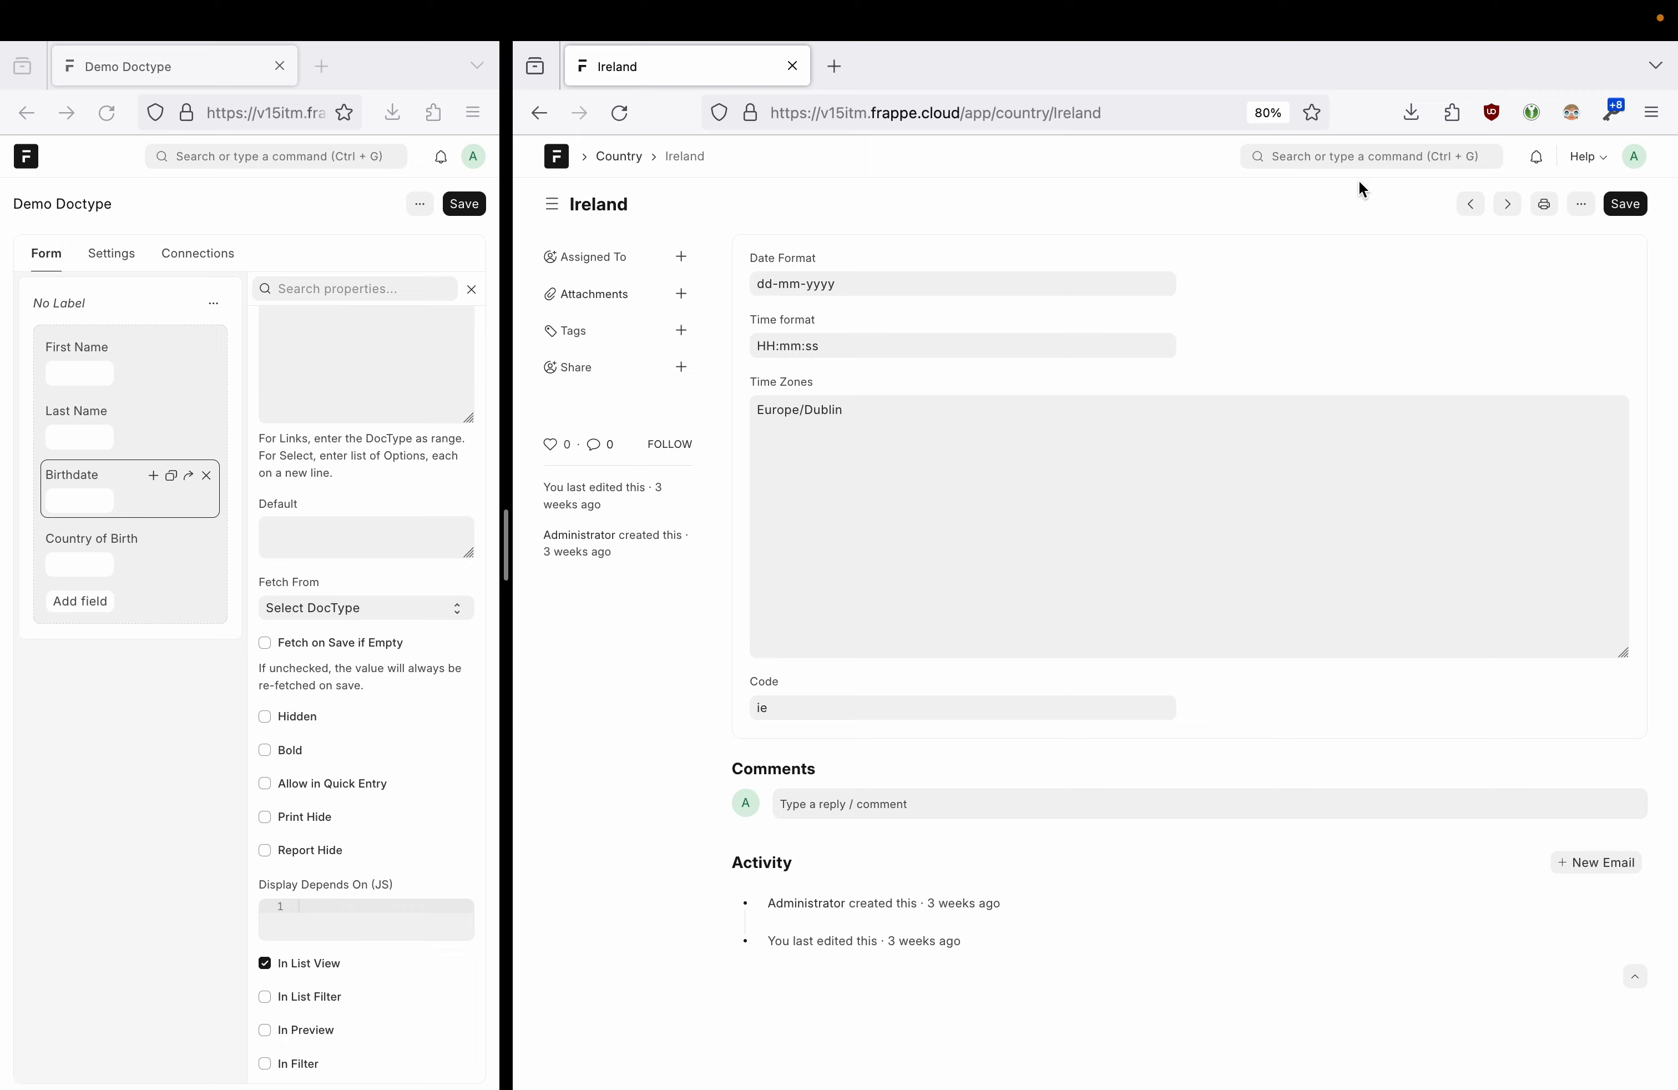
click(556, 165)
- Open My IT Landscape under IT Management and view its Manufacturing Machine host item
click(633, 435)
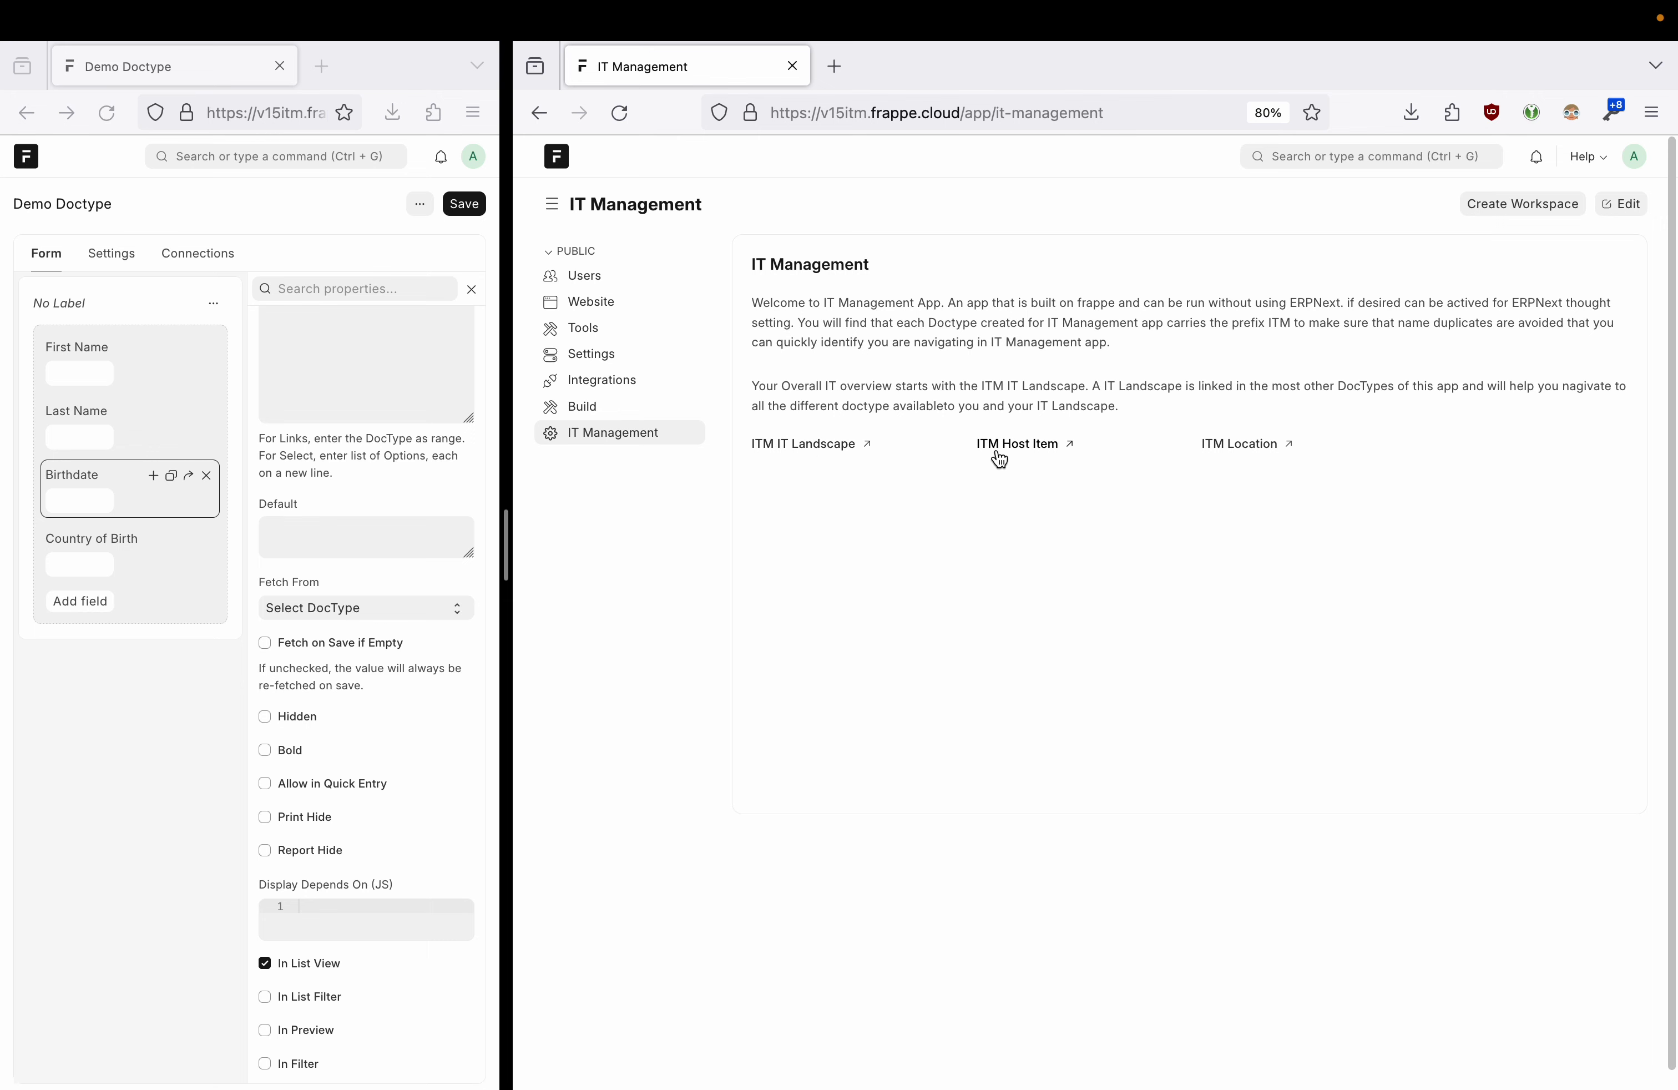
click(826, 444)
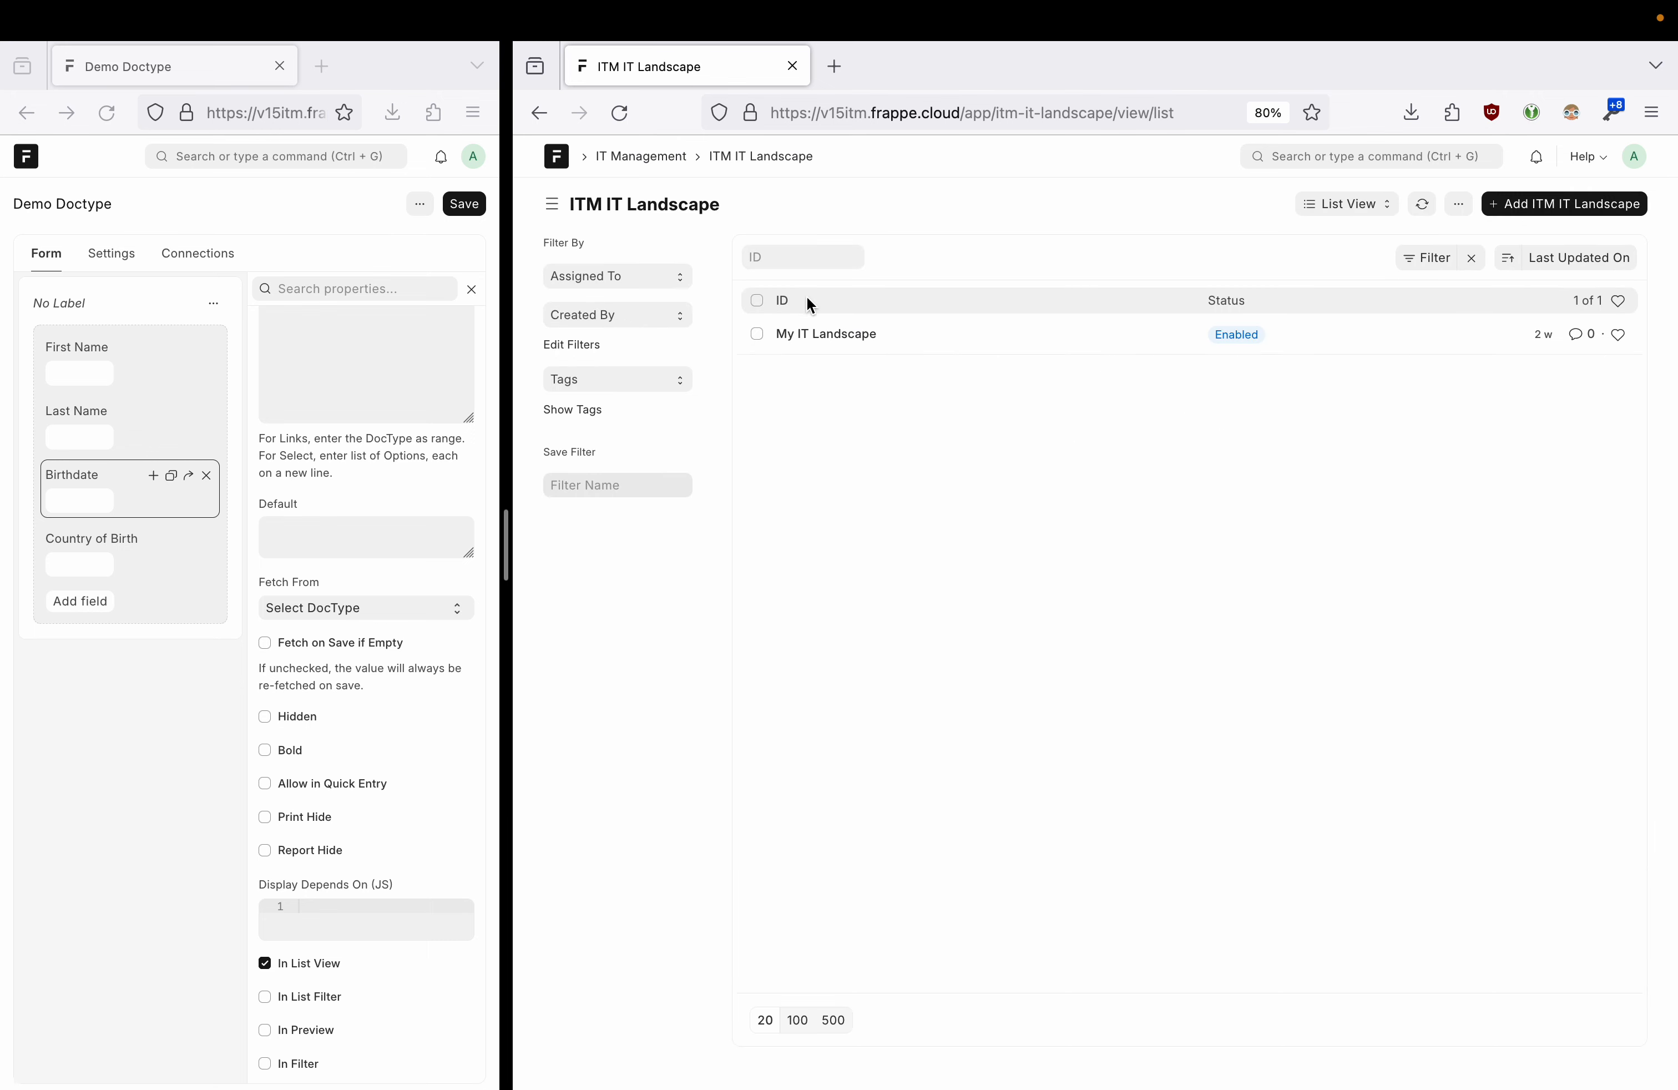
click(826, 334)
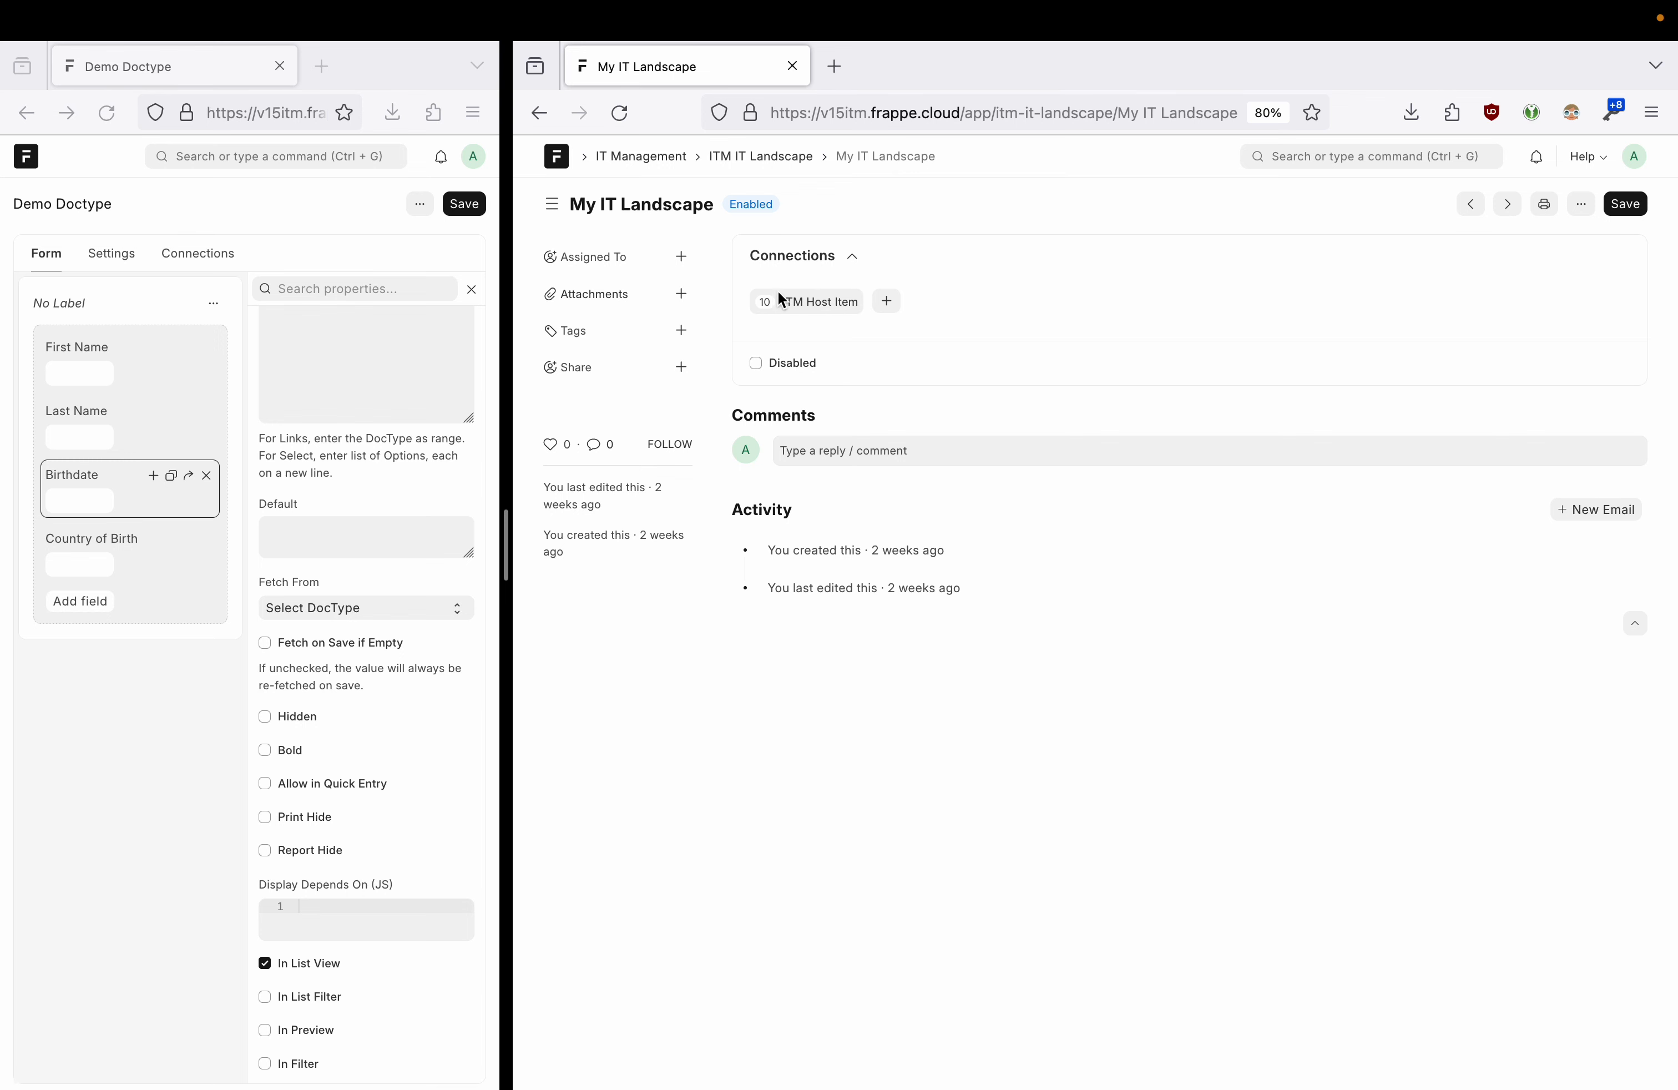
click(805, 309)
click(817, 336)
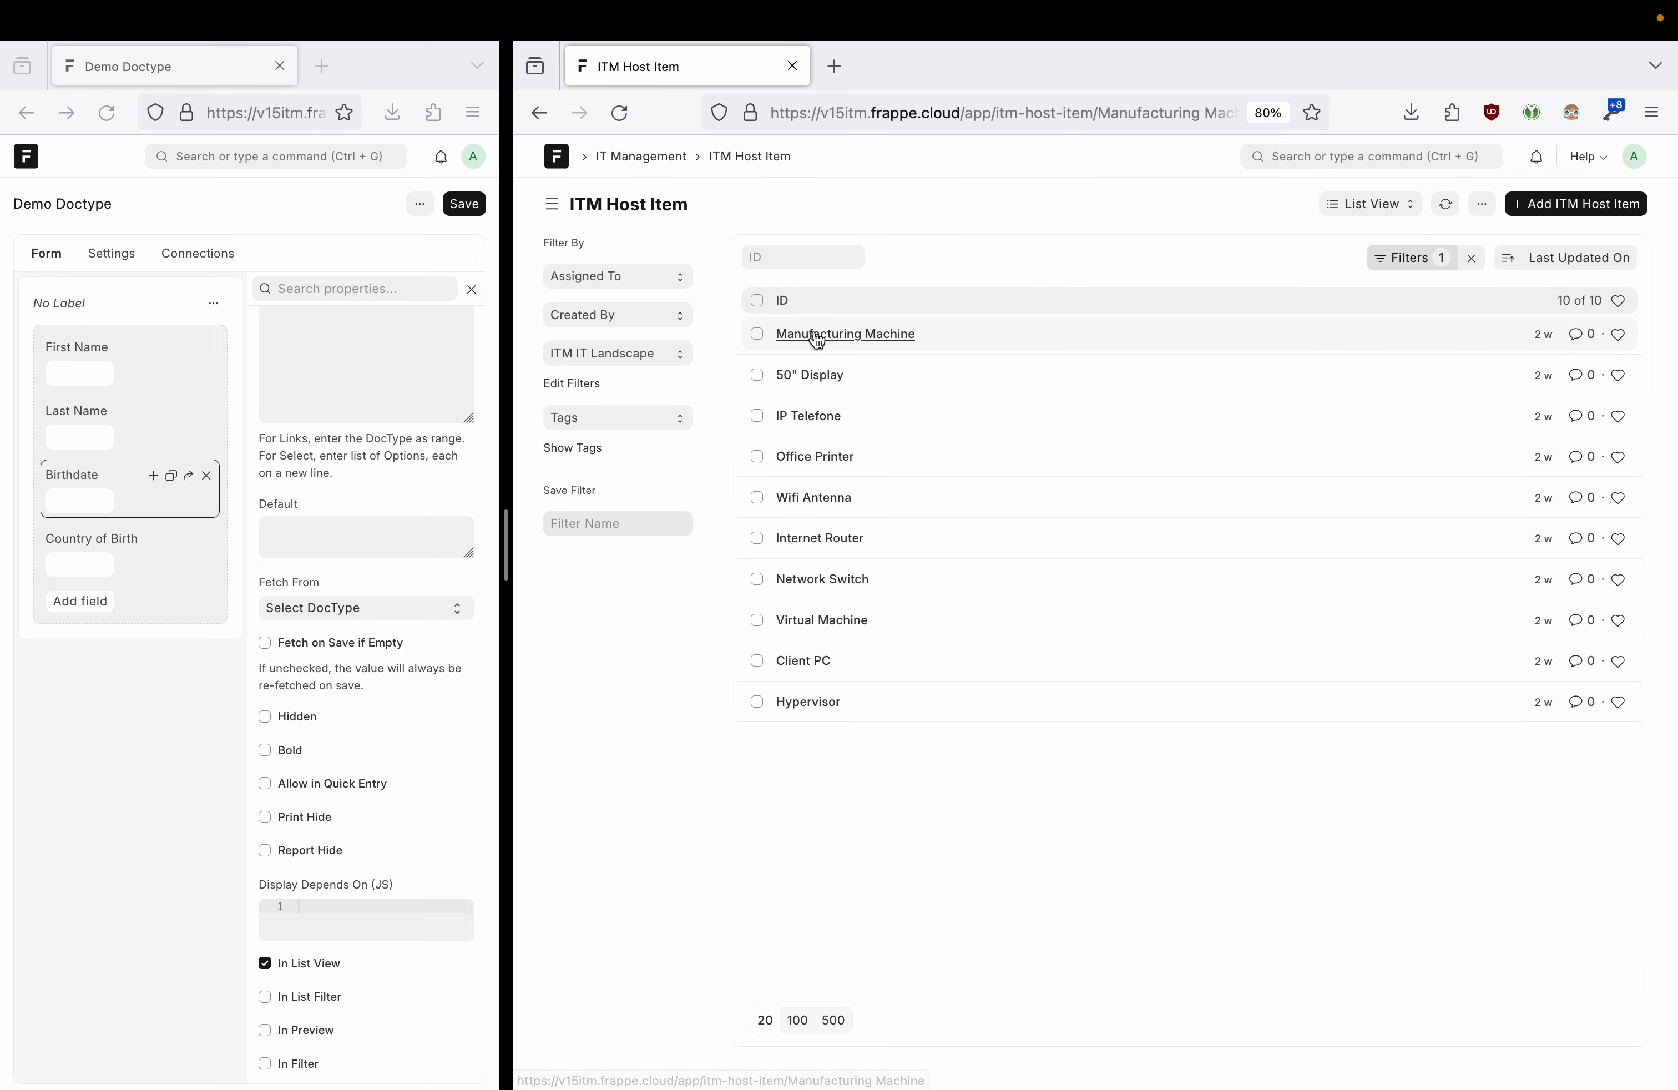
- Follow the host item's link back to My IT Landscape, inspect its host-item filter, then return home
drag(900, 401, 749, 399)
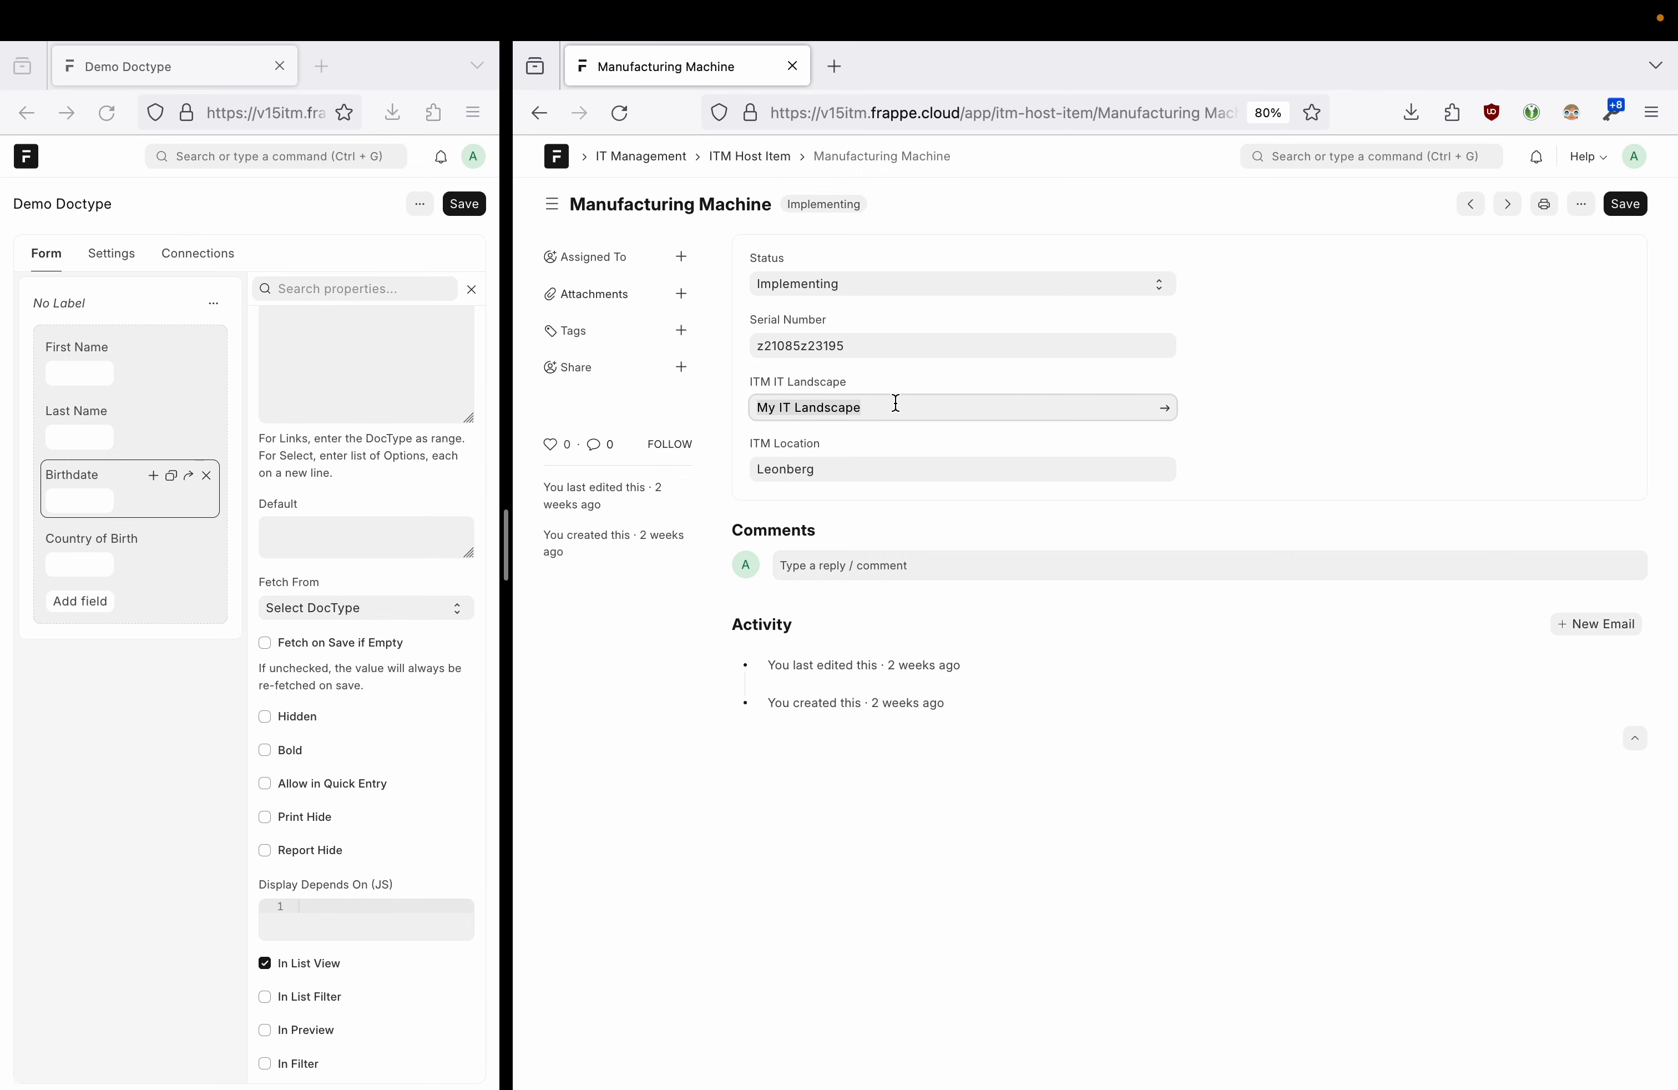
click(922, 401)
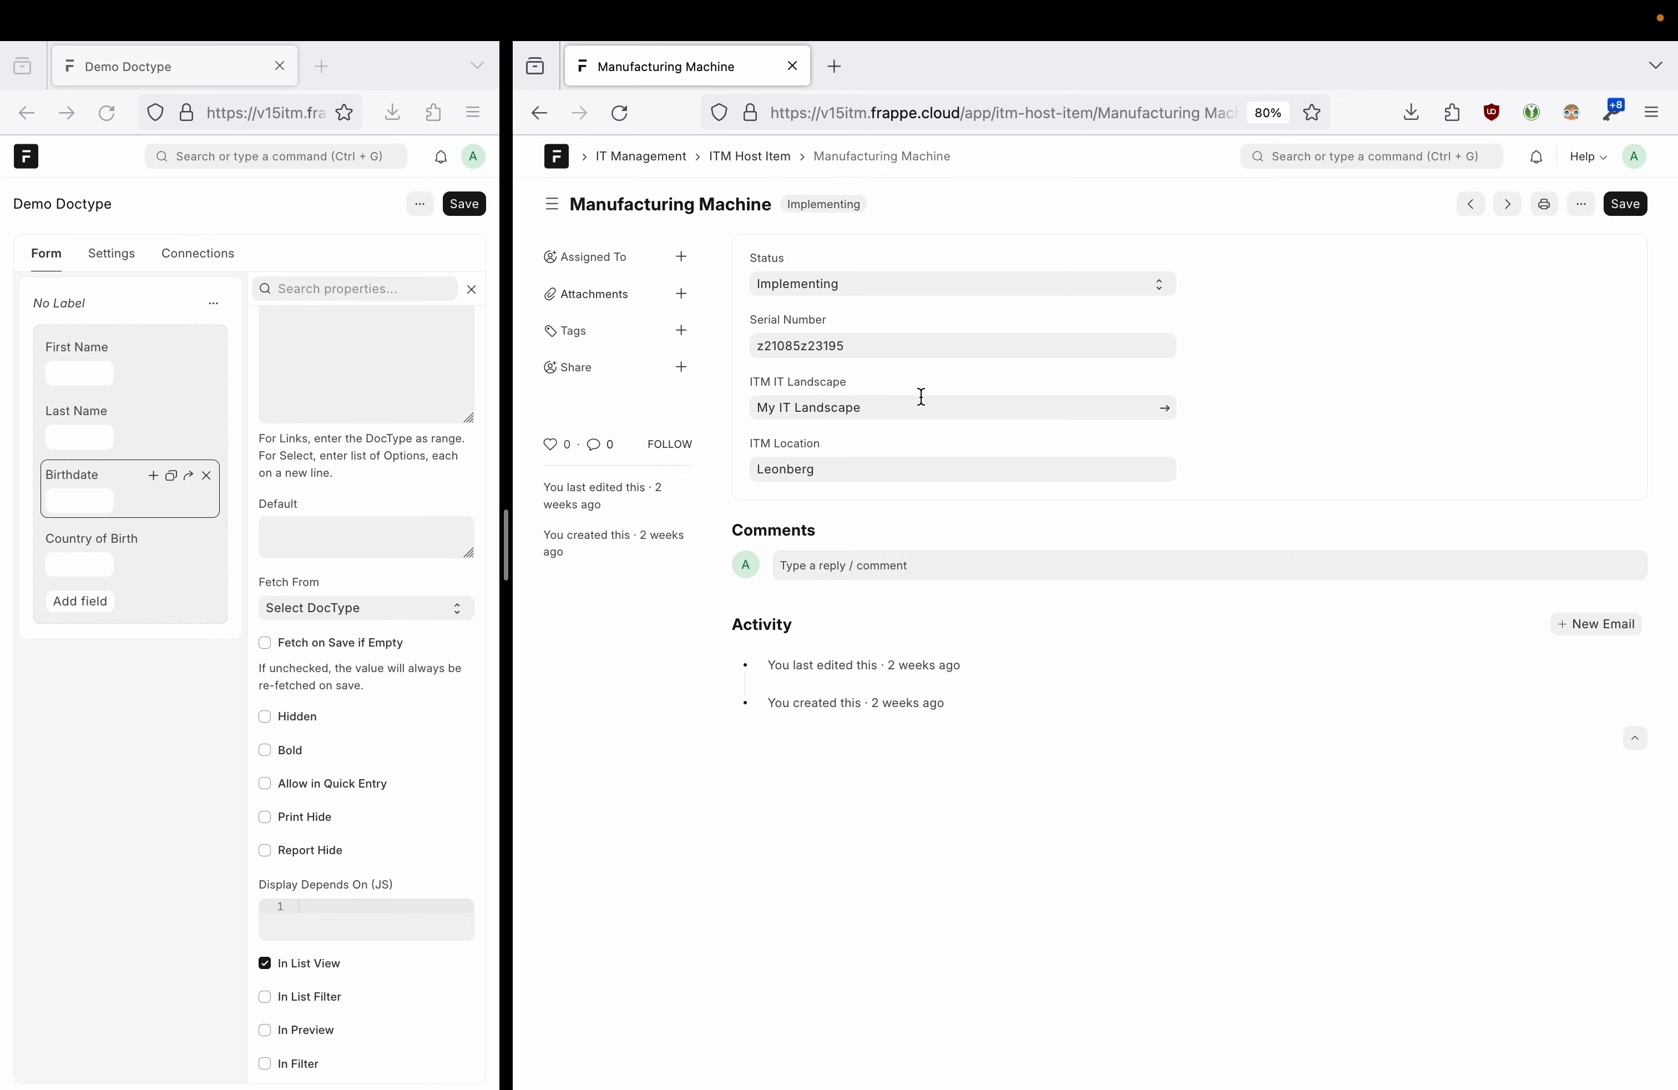
click(1166, 413)
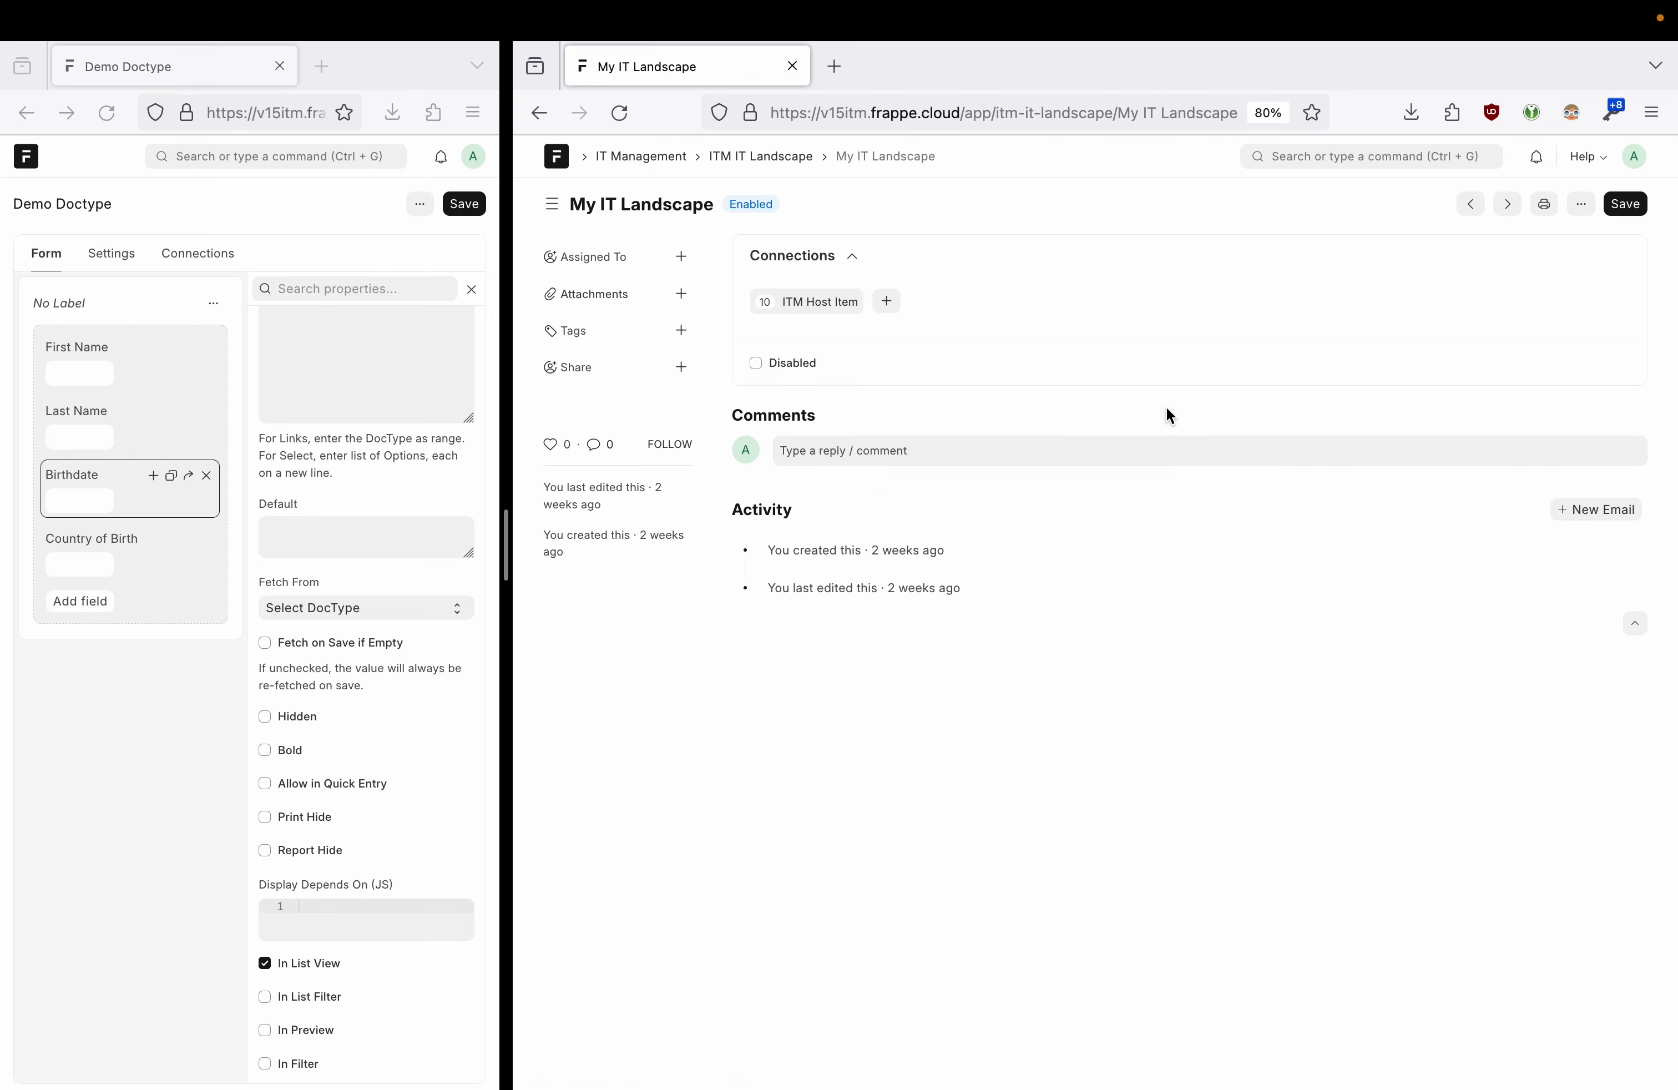
click(811, 314)
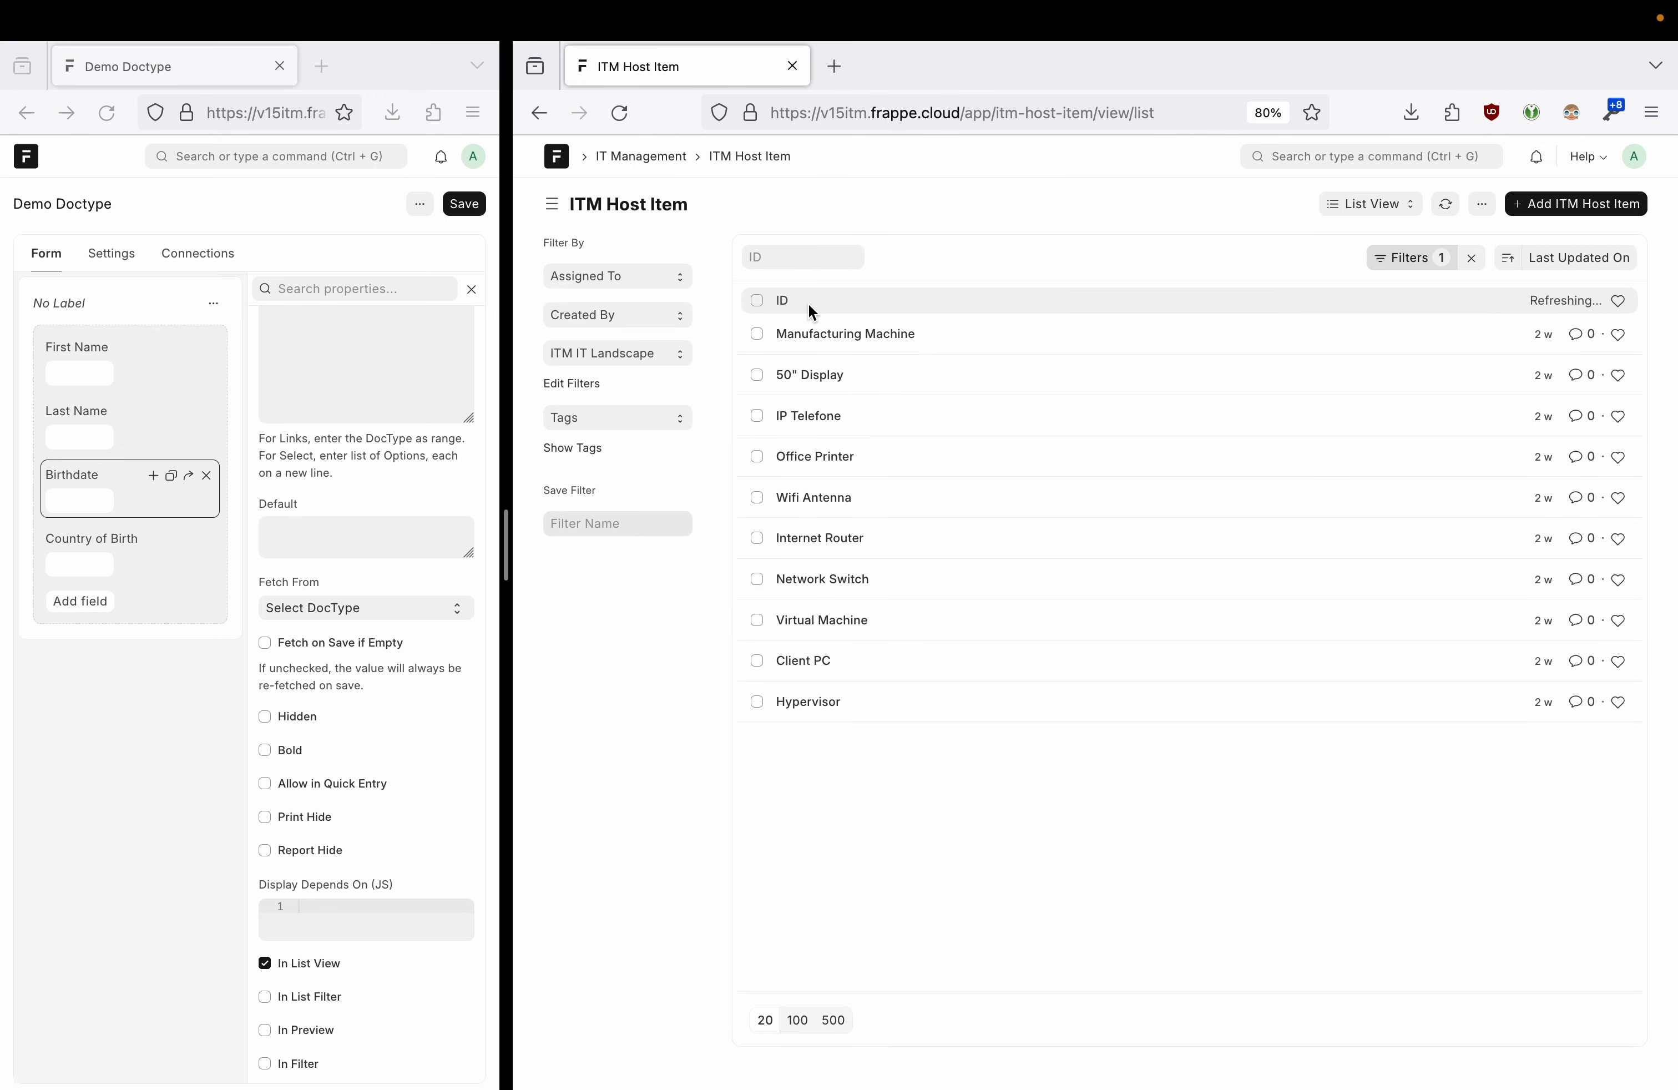
click(1410, 258)
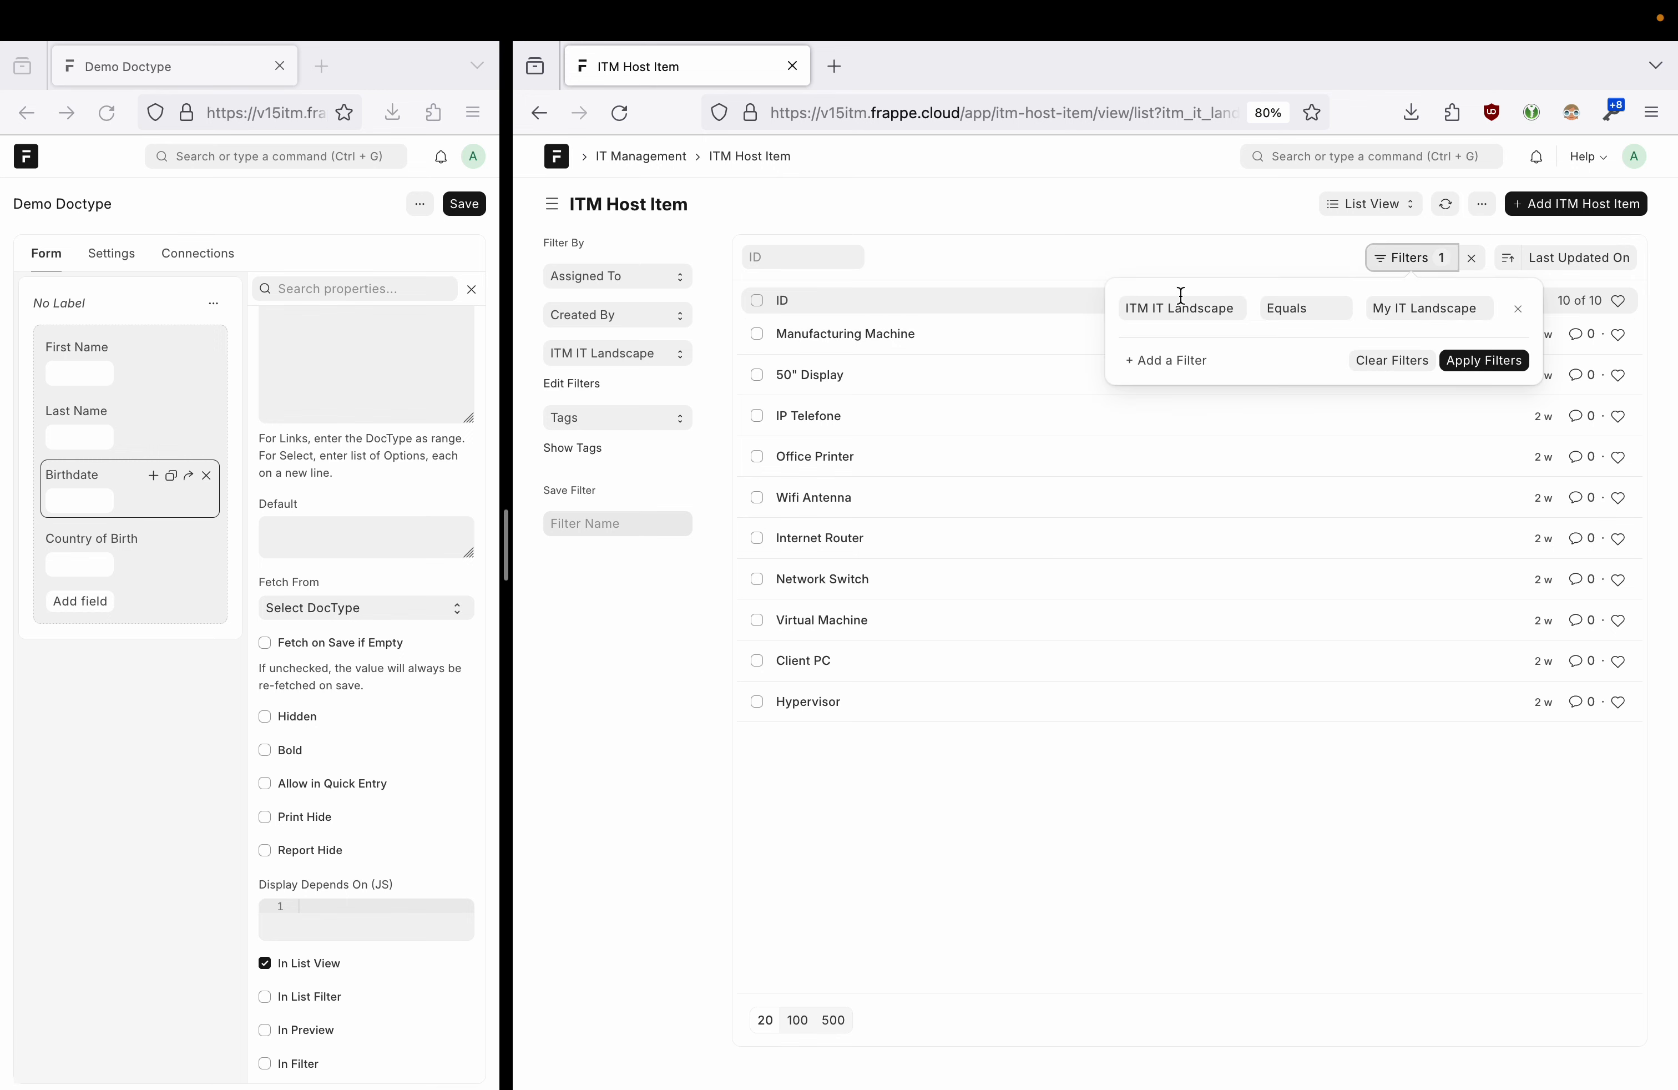
click(1161, 249)
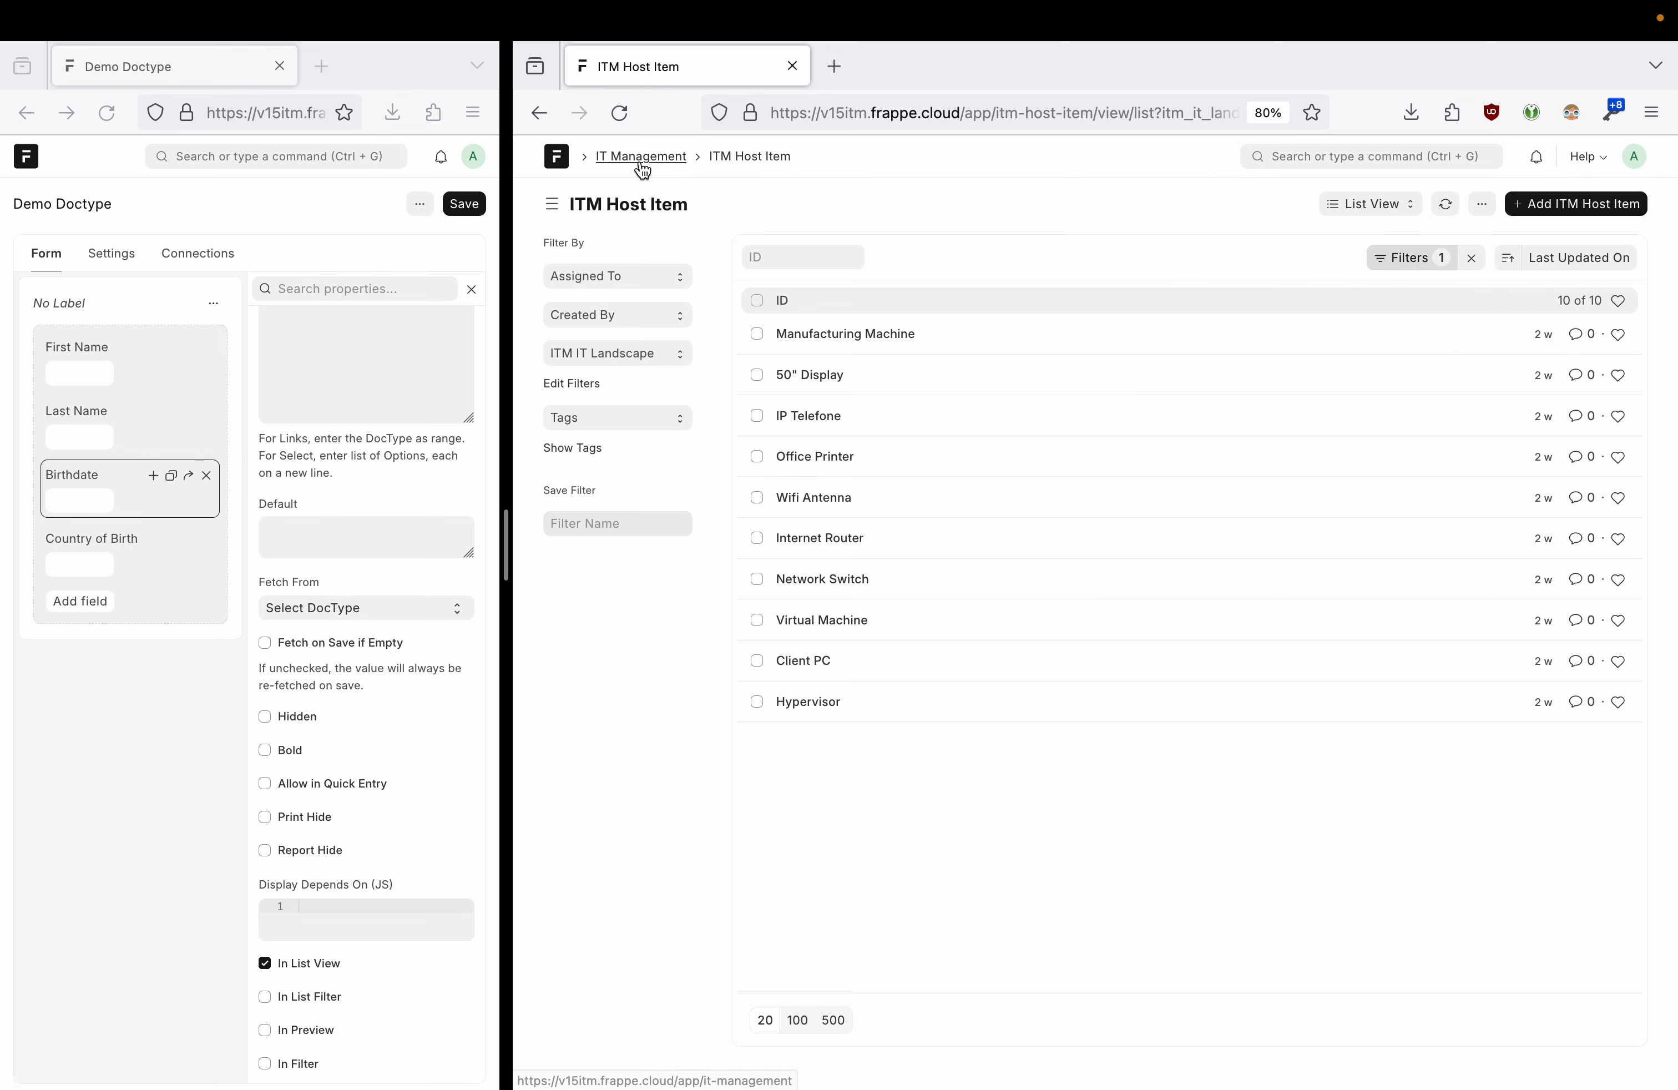
click(571, 157)
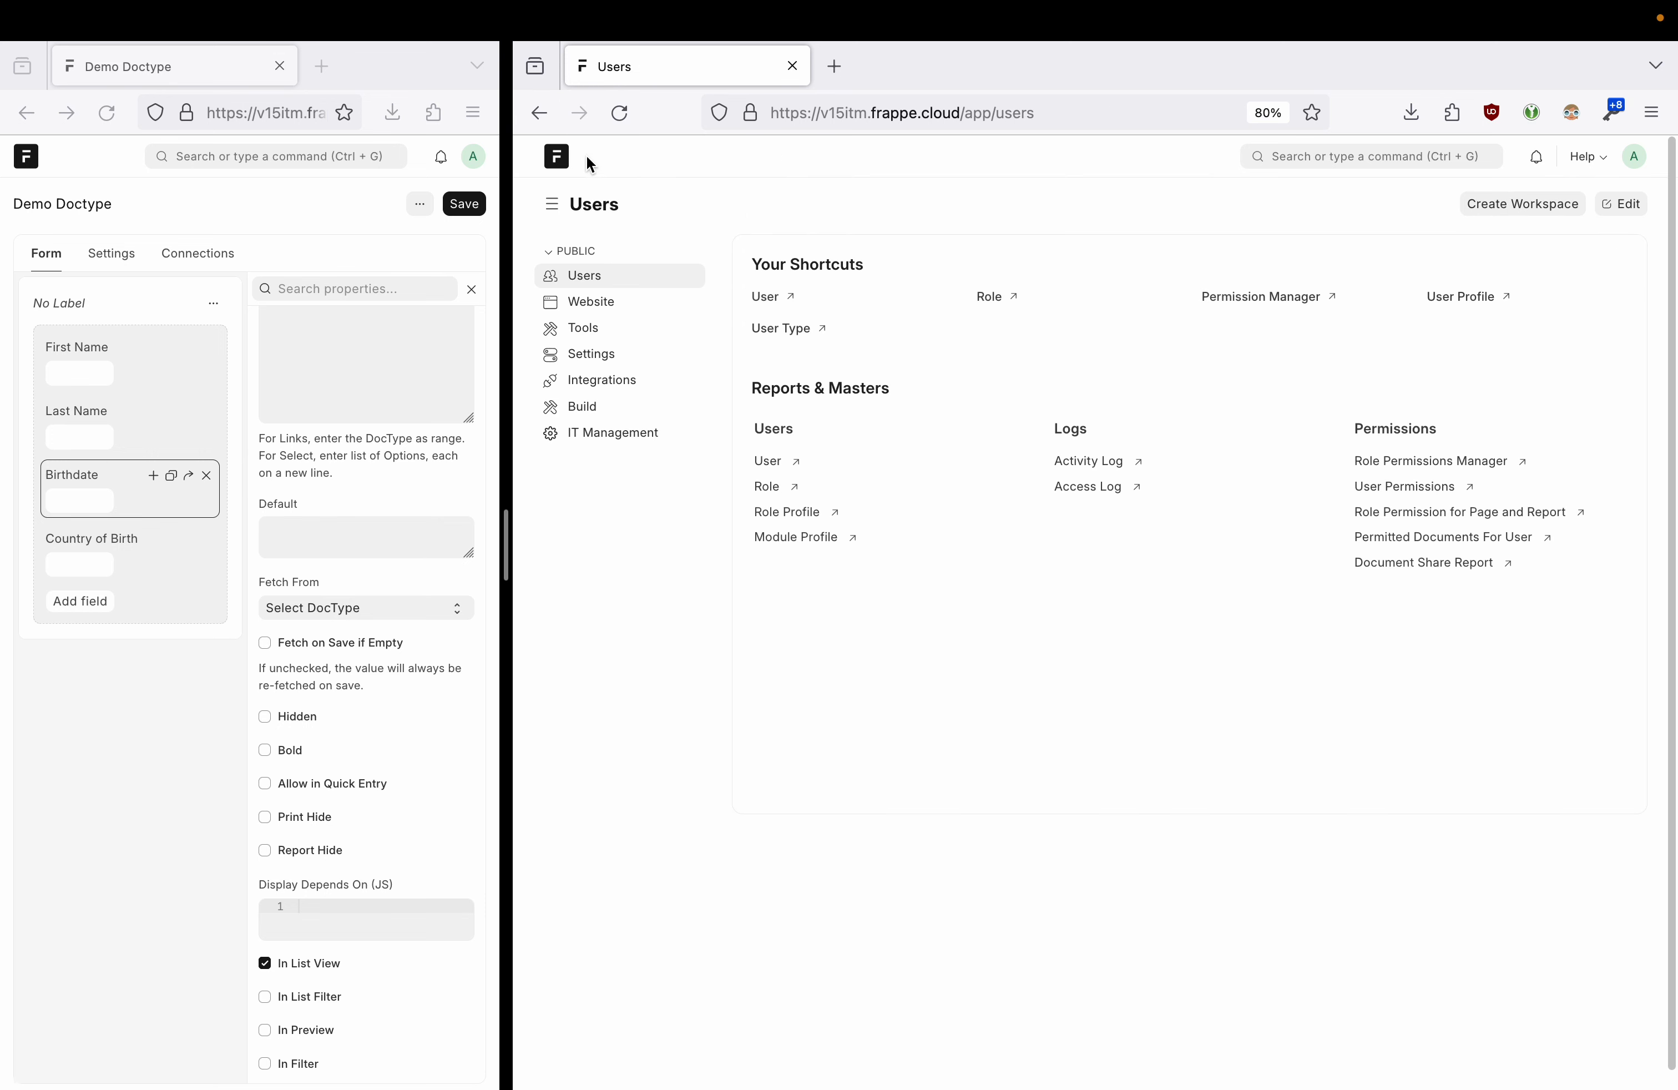
- Find Demo Doctype through search, show its Connections tab, and start a new linked Web Form
click(1341, 165)
text(demo)
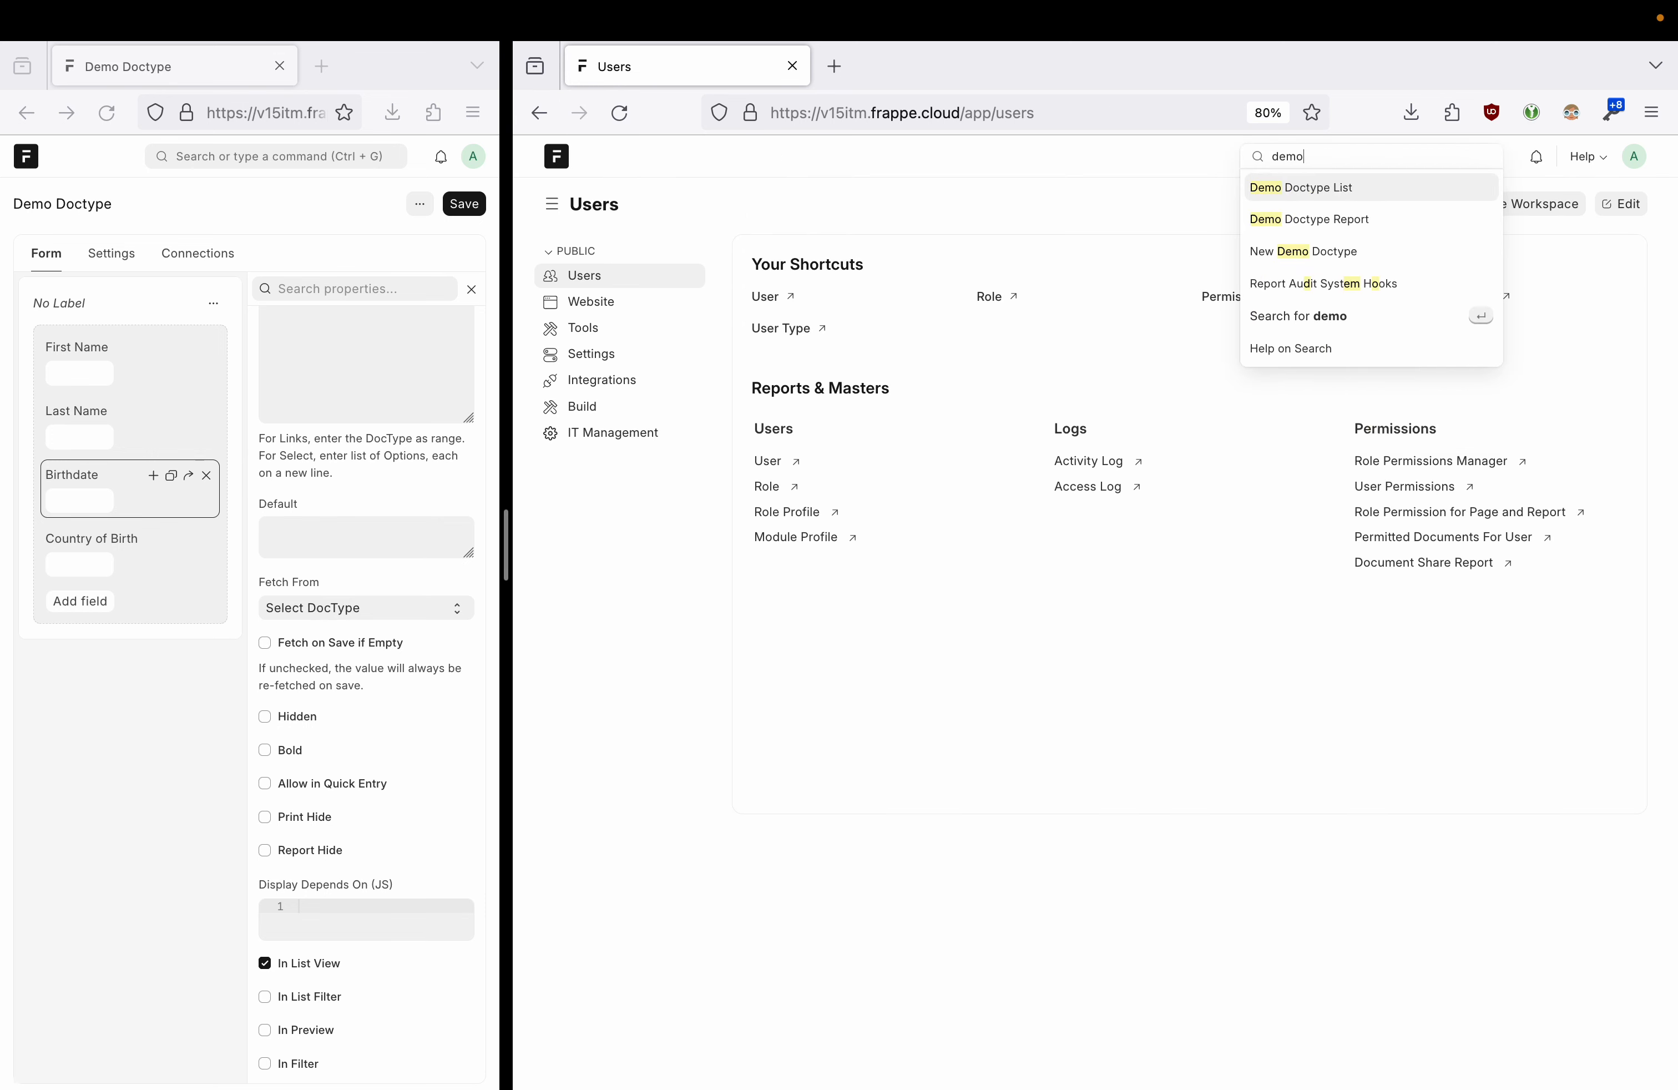
click(1330, 191)
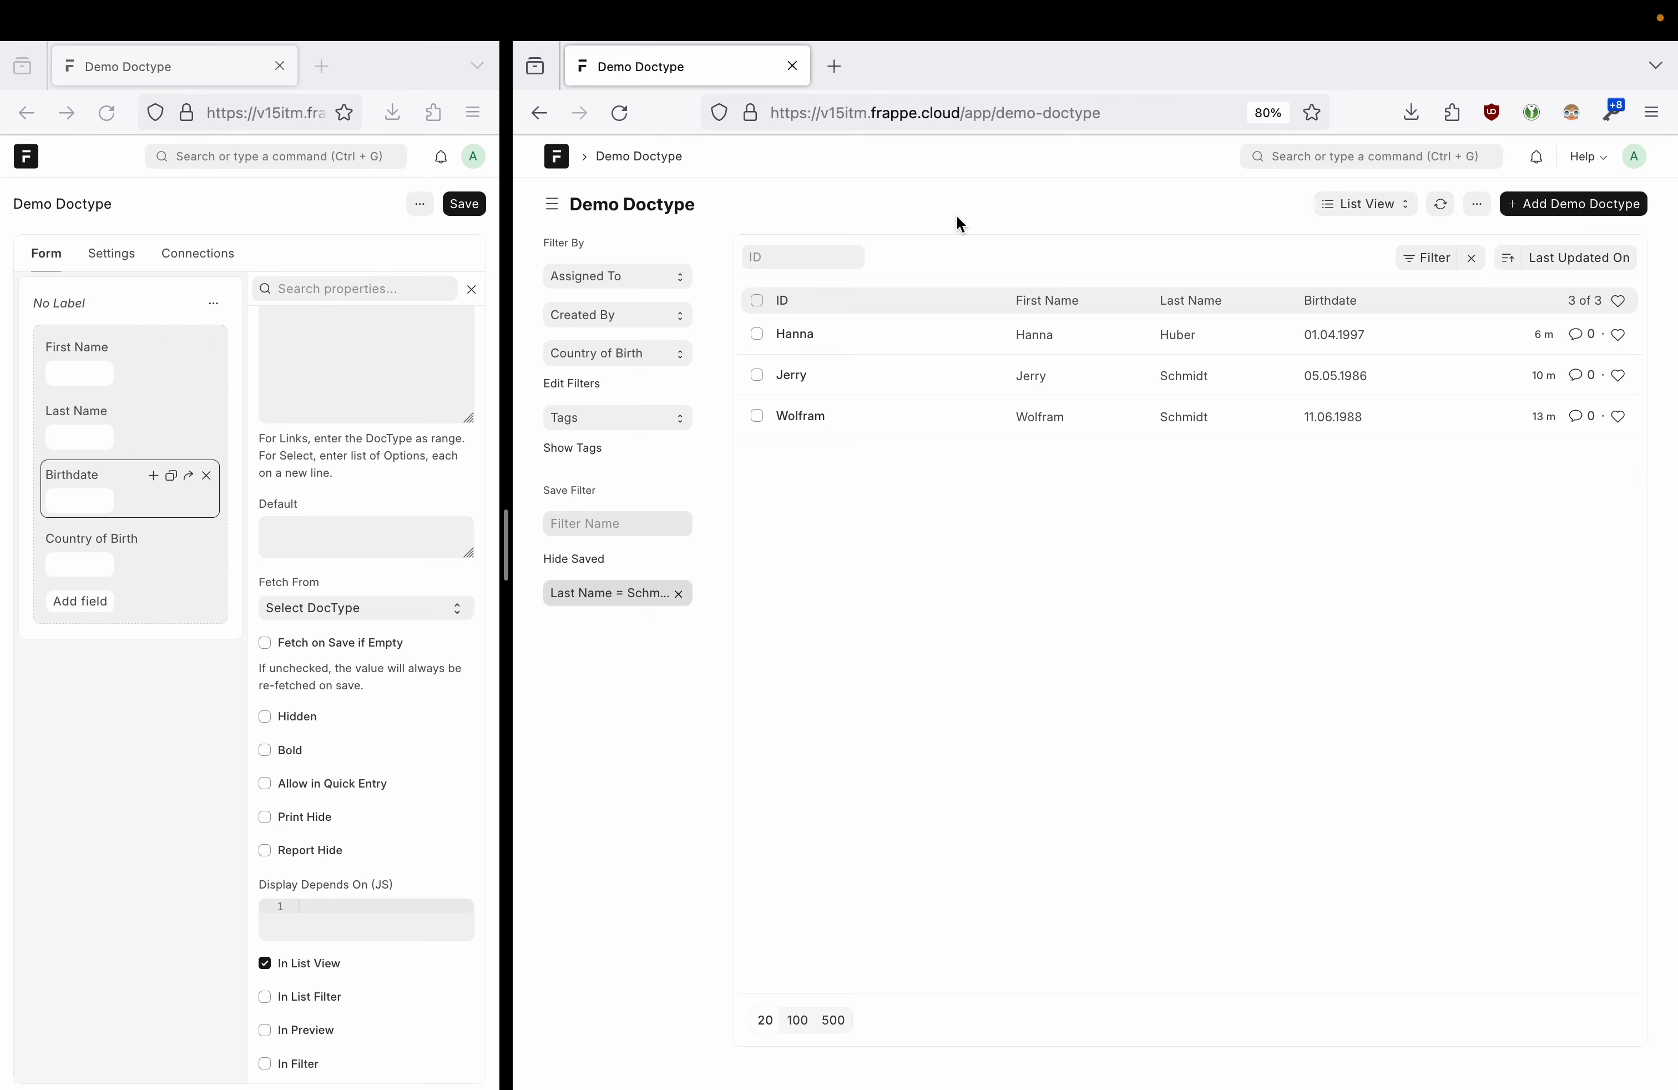
drag(508, 565, 1217, 562)
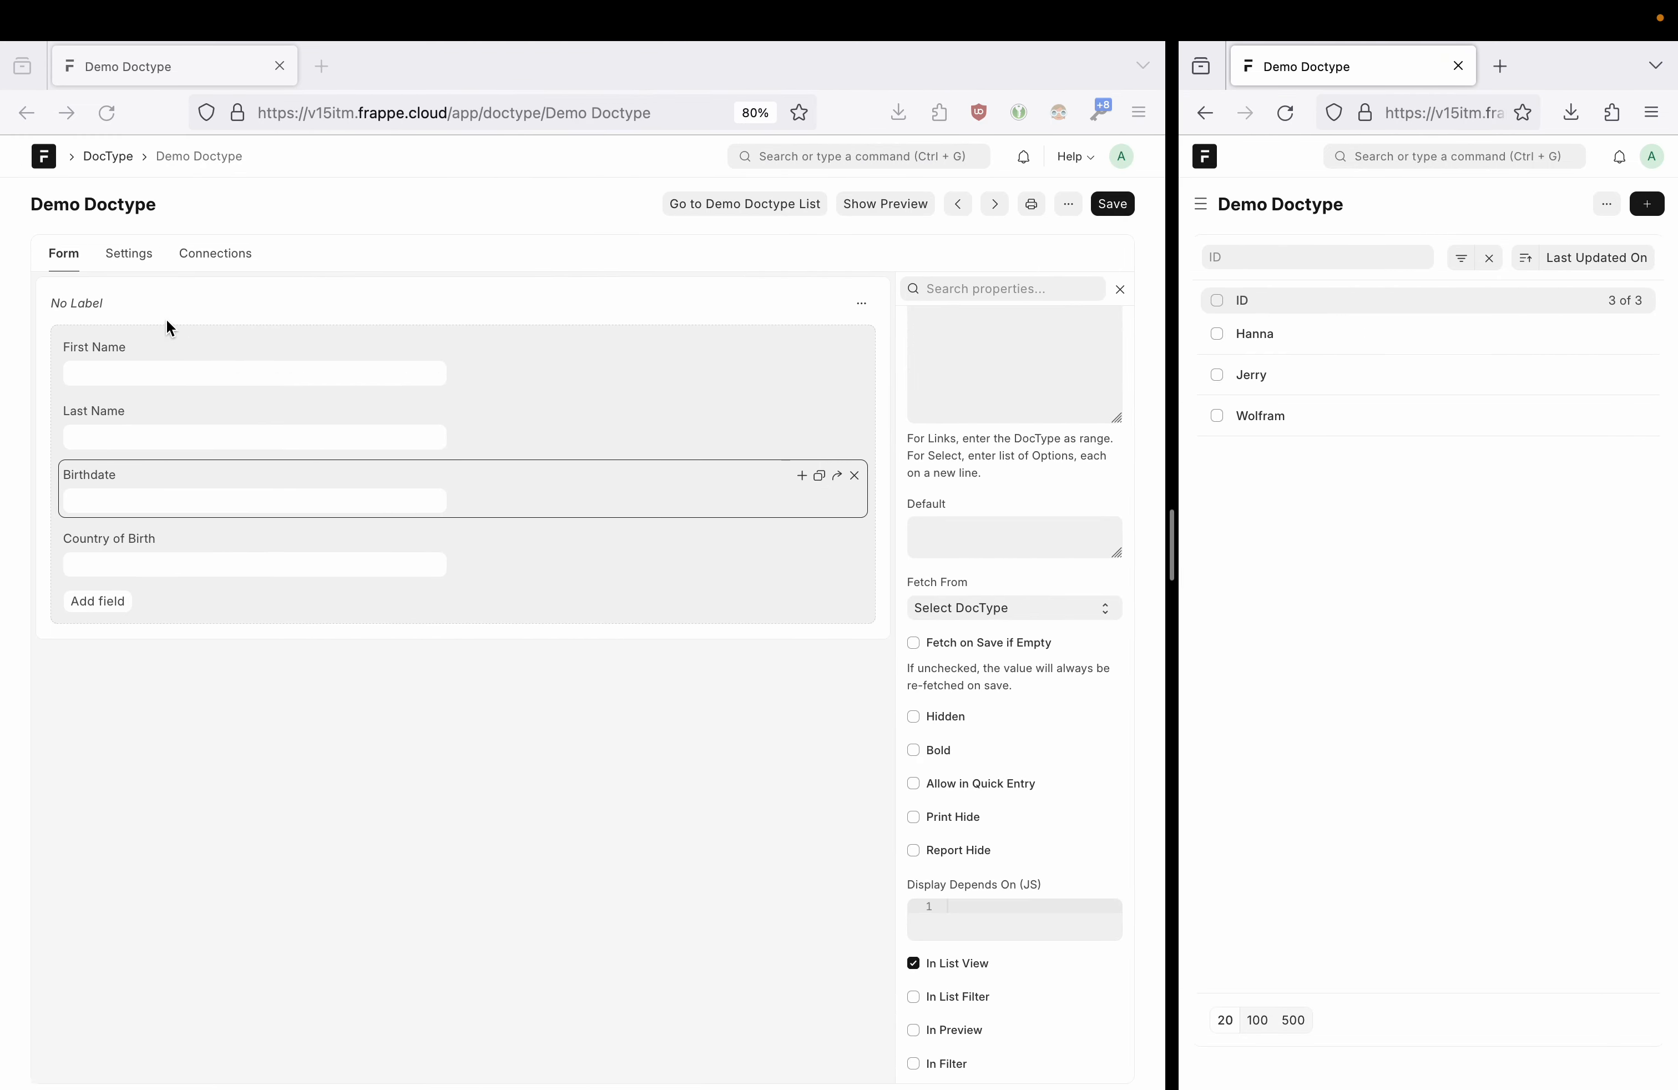
click(231, 256)
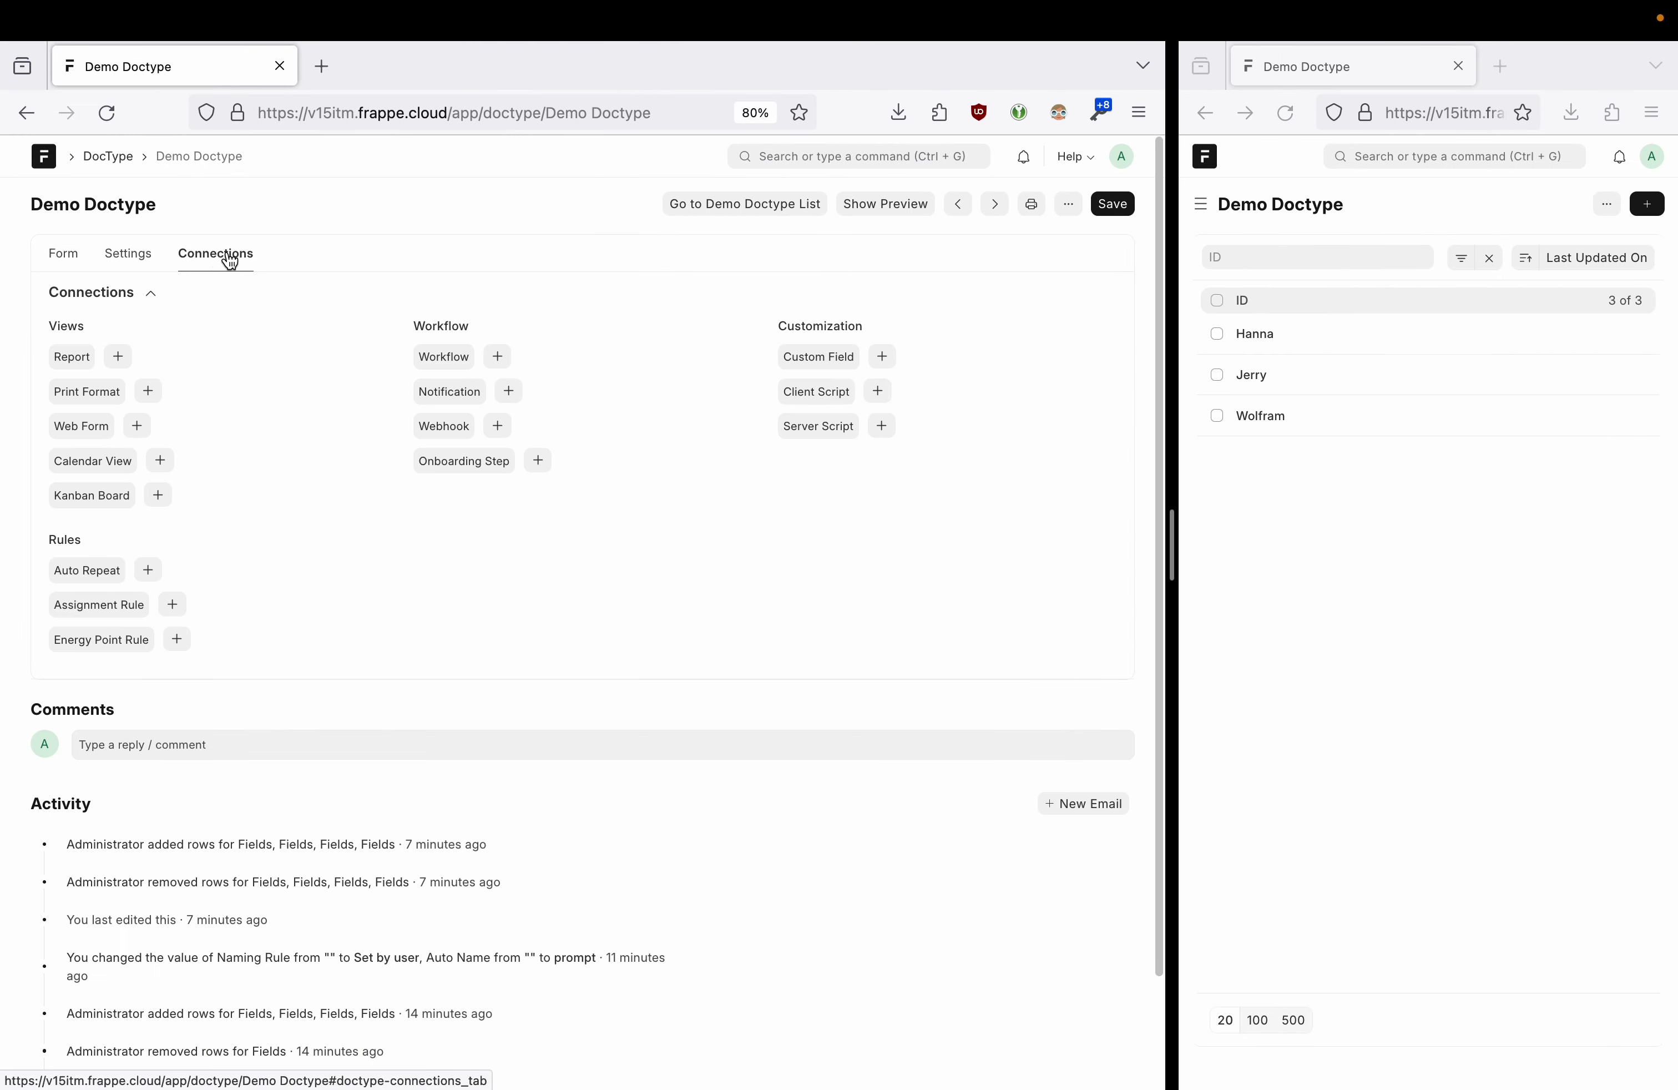
click(136, 426)
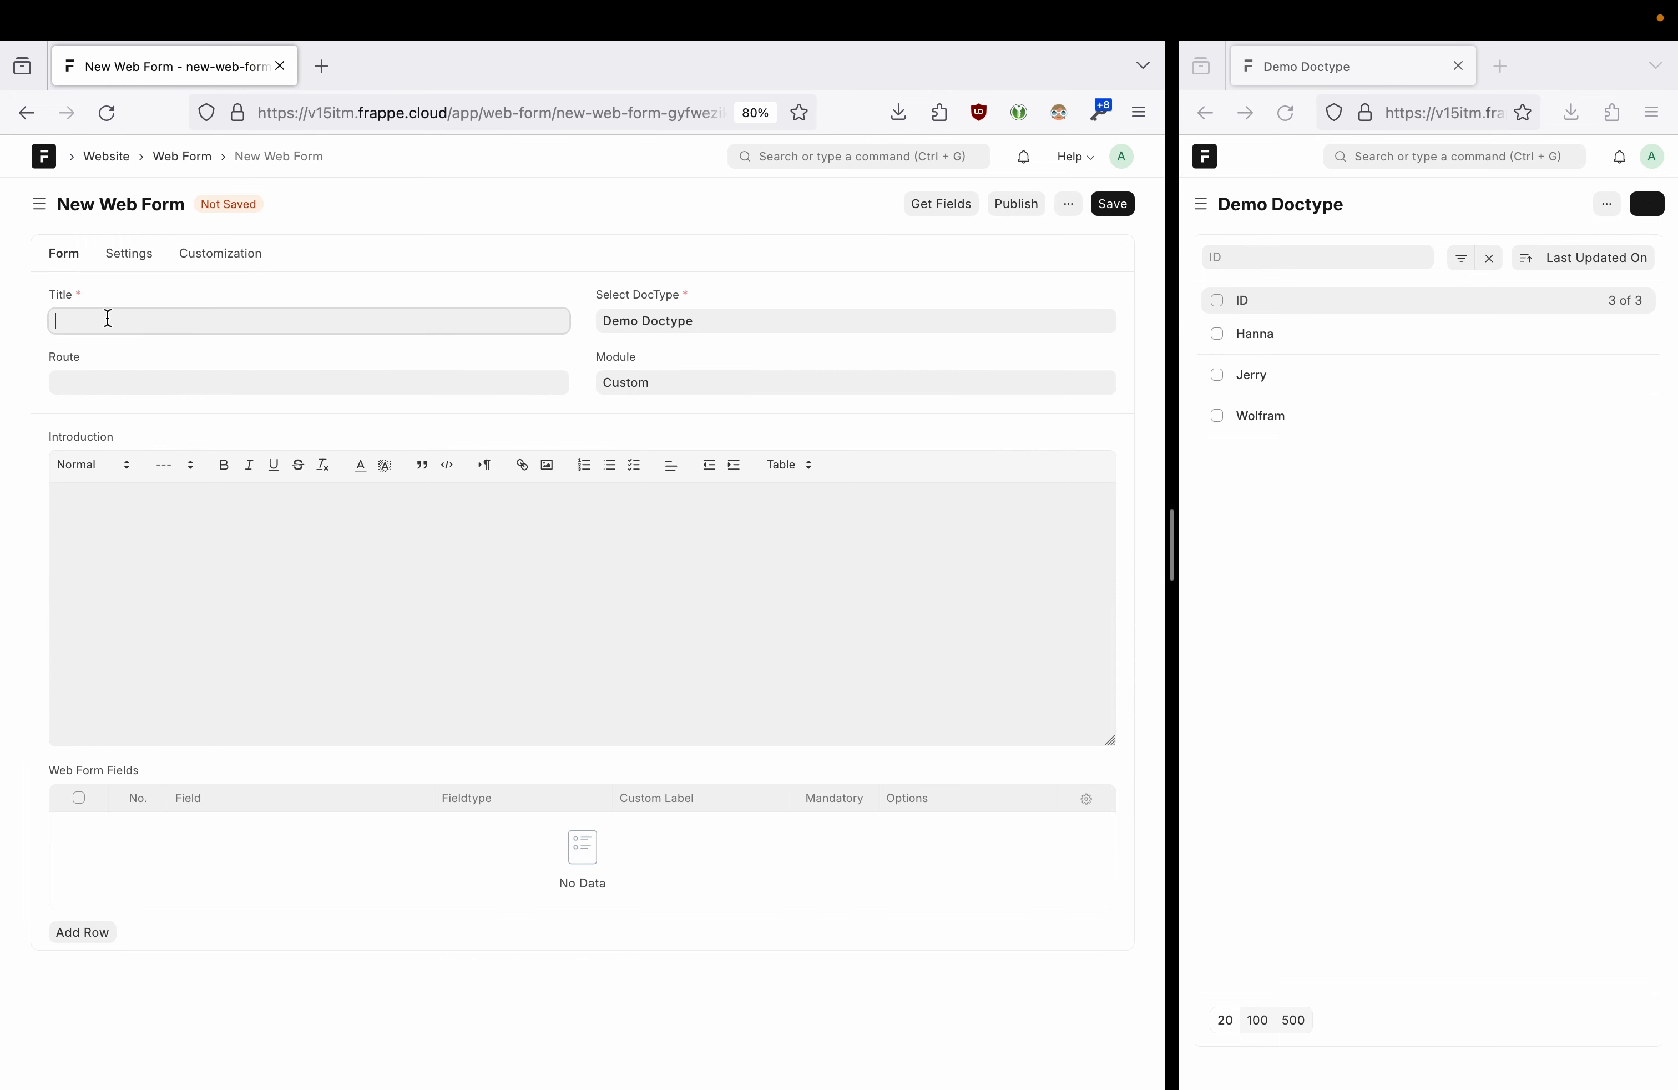
- Title the new web form 'Please put in your data' and check its generated route
text(Please put in your date)
key(BackSpace)
text(a)
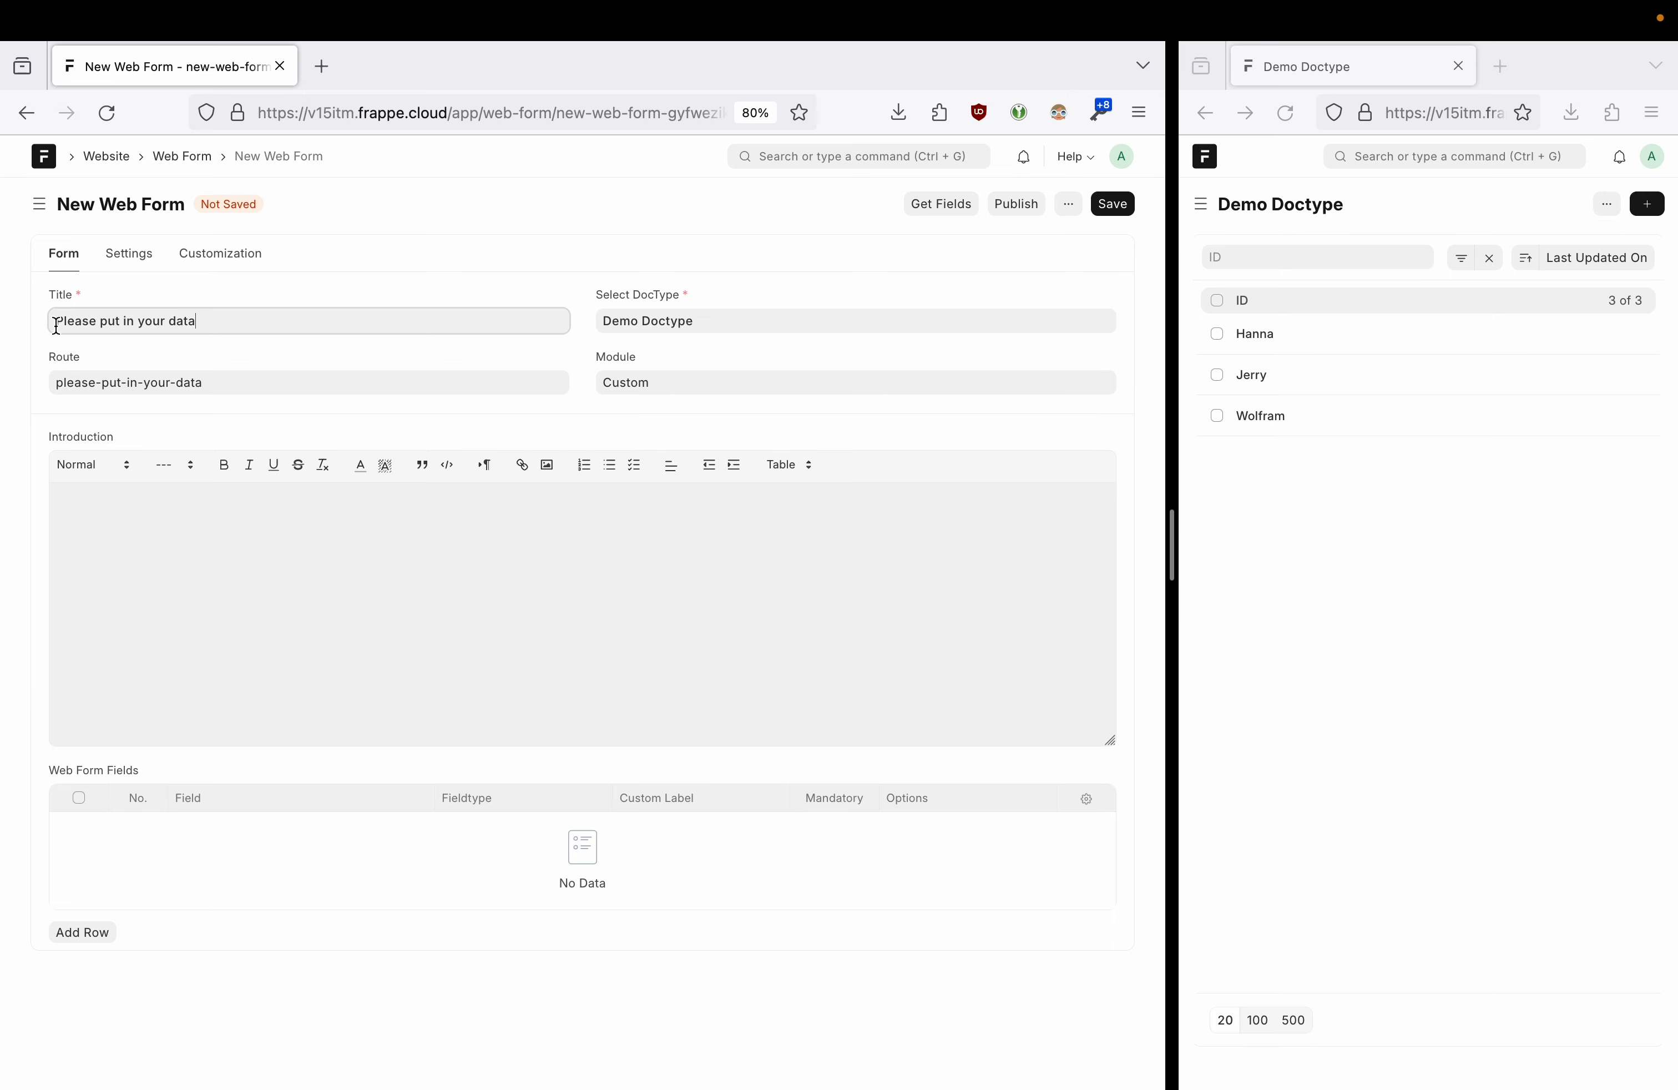
triple_click(90, 370)
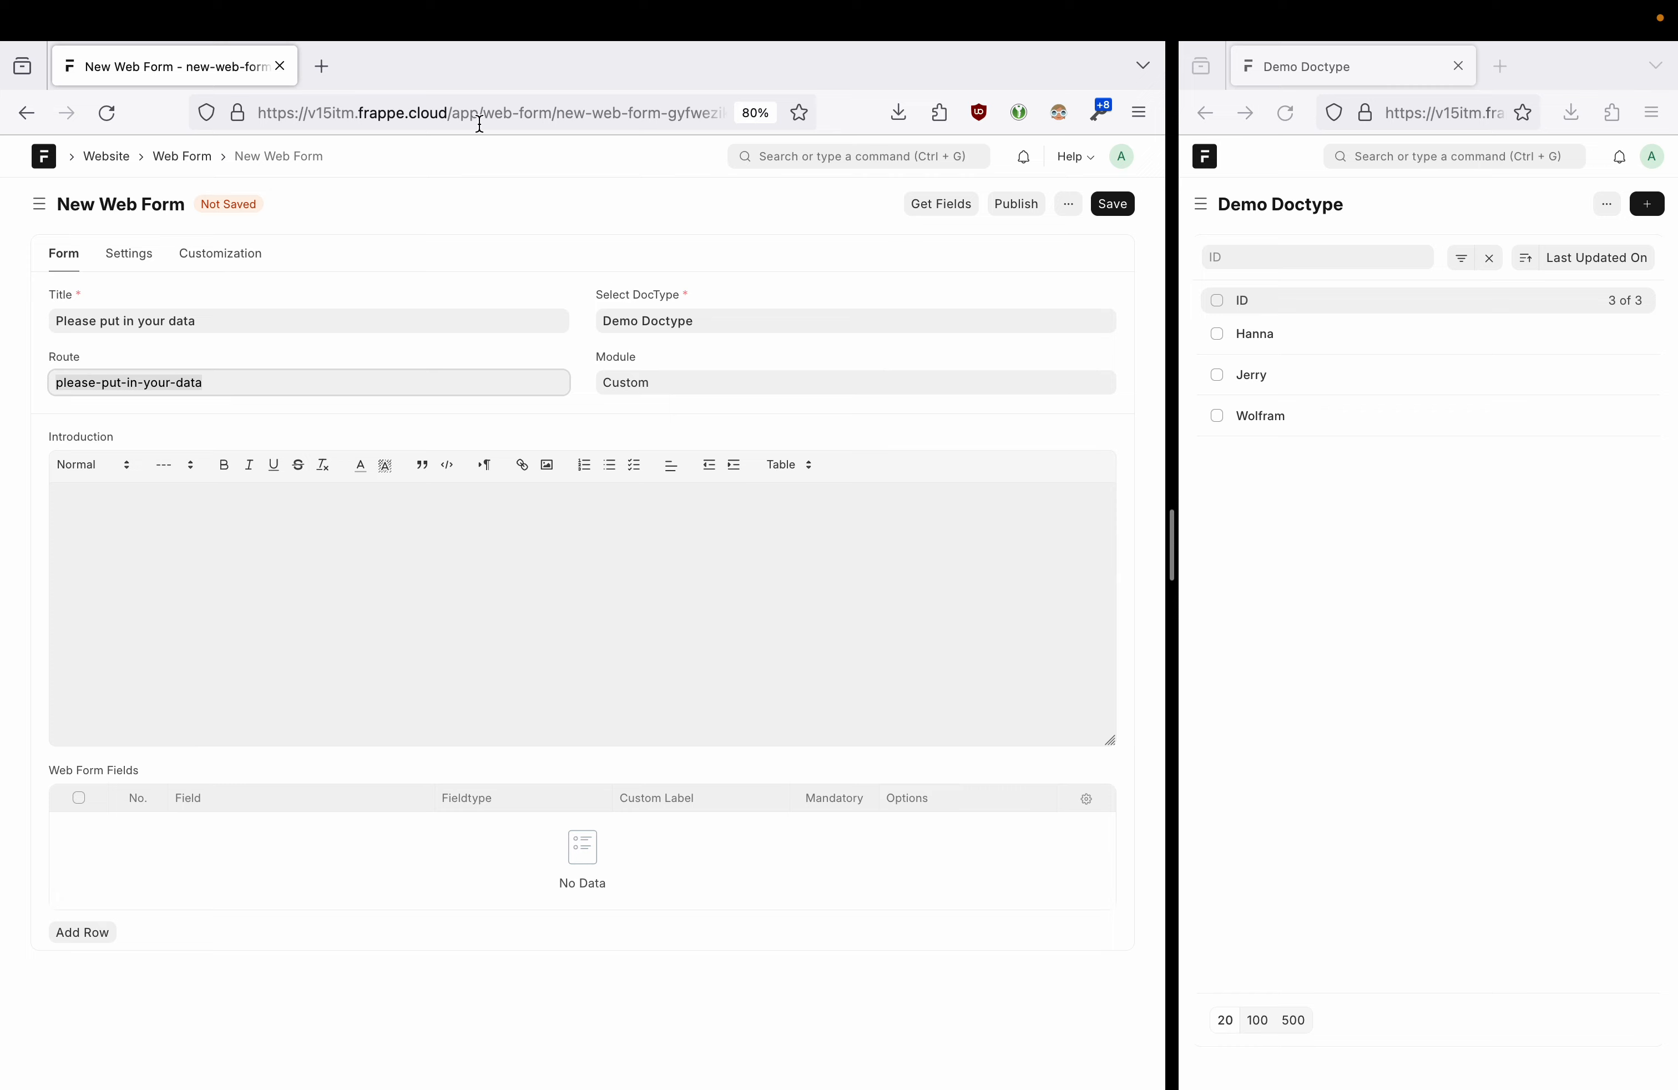
click(497, 113)
click(490, 109)
drag(561, 114, 765, 116)
click(597, 71)
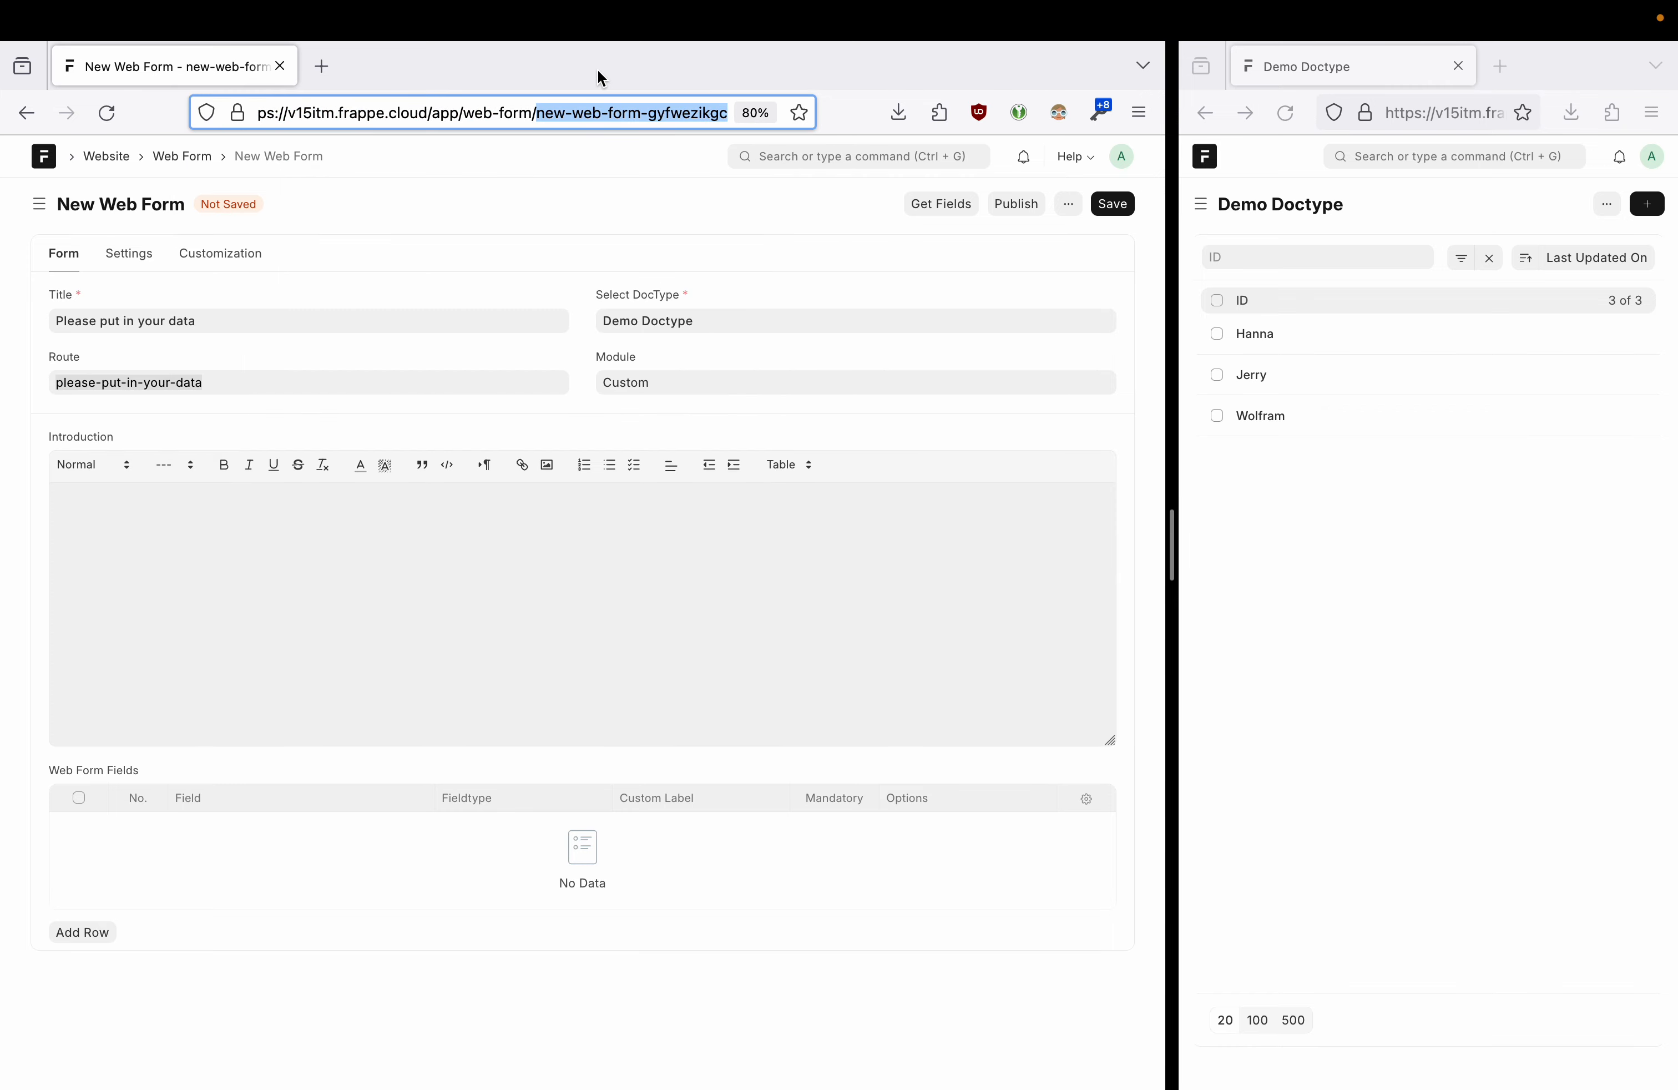
- Add a 'Hi' Heading 1 line above the introduction sentence
click(188, 517)
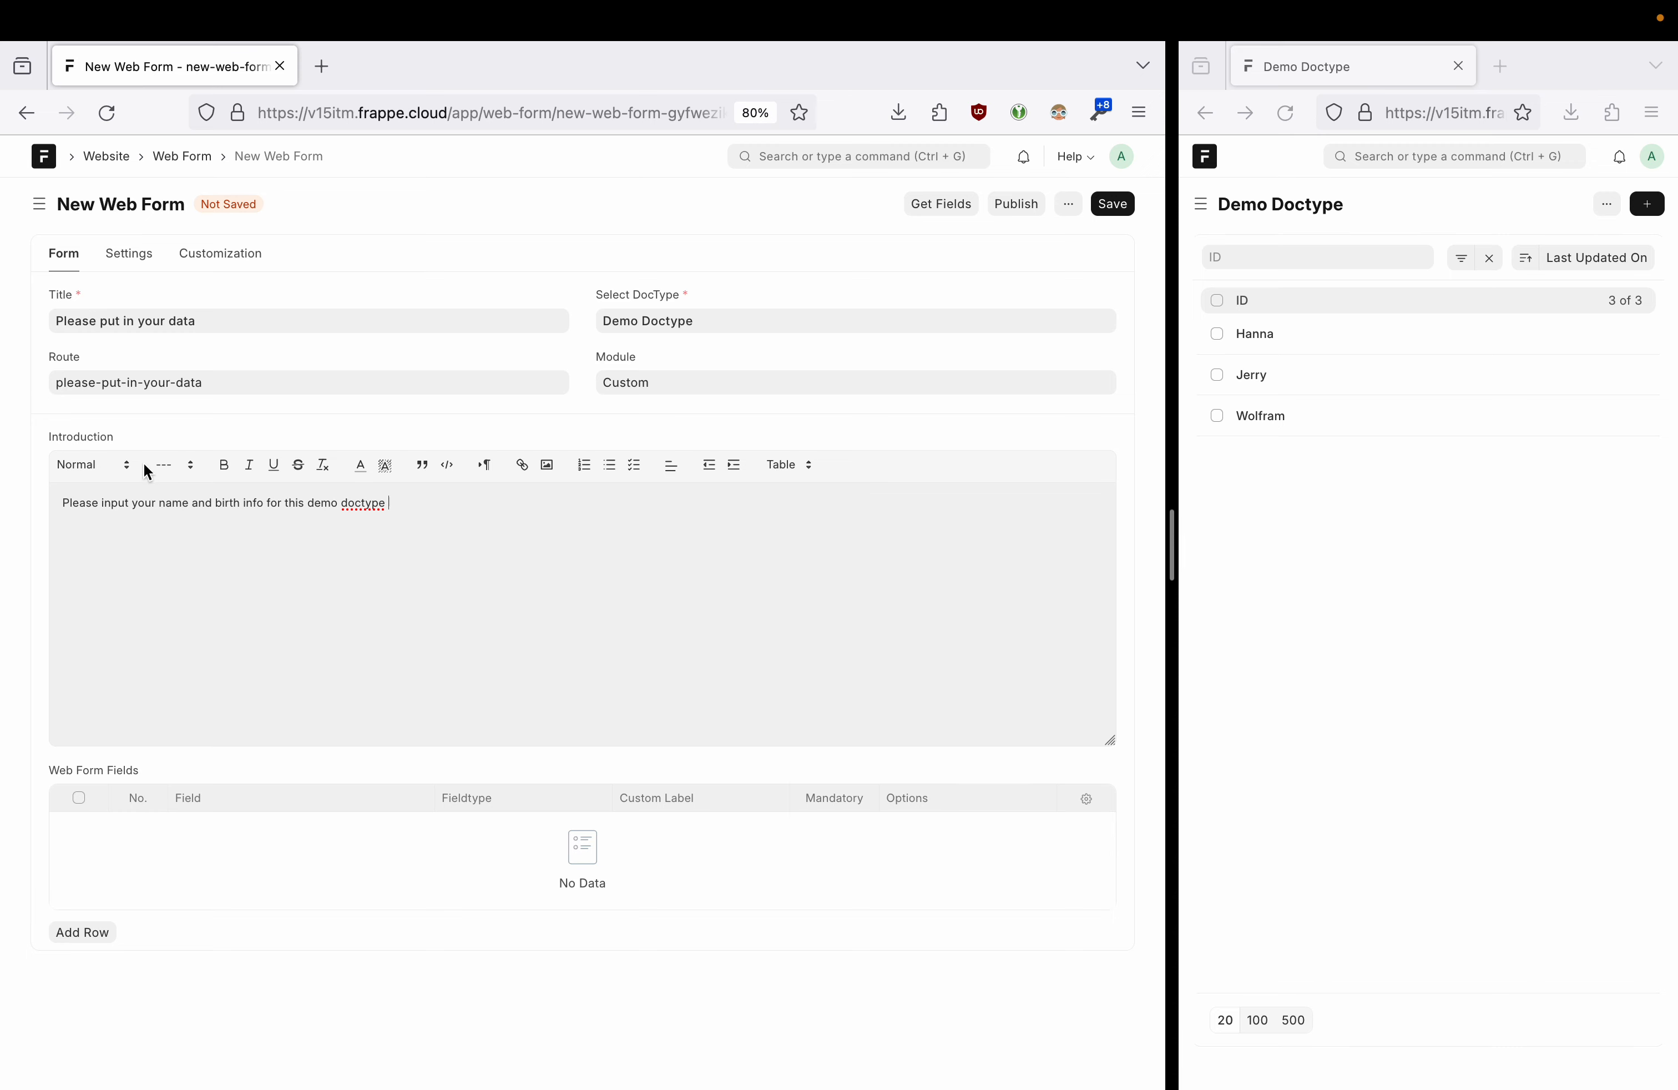
key(Return)
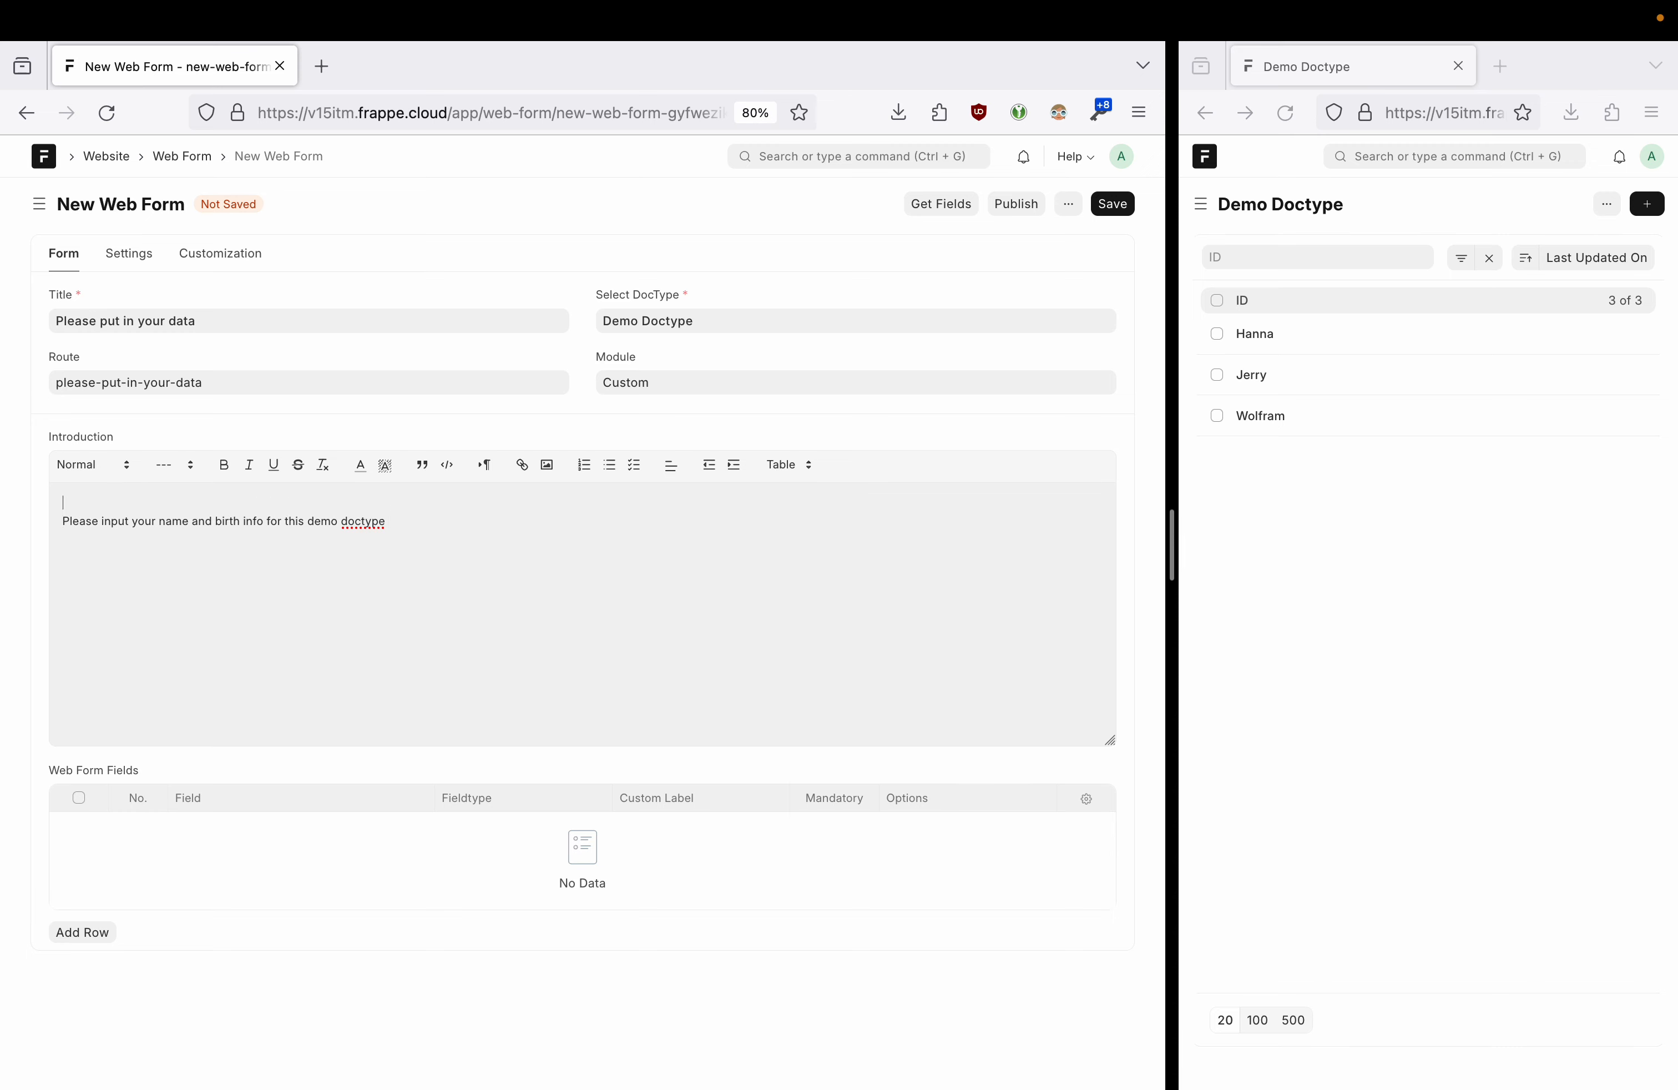
click(72, 465)
click(95, 502)
text(Hi)
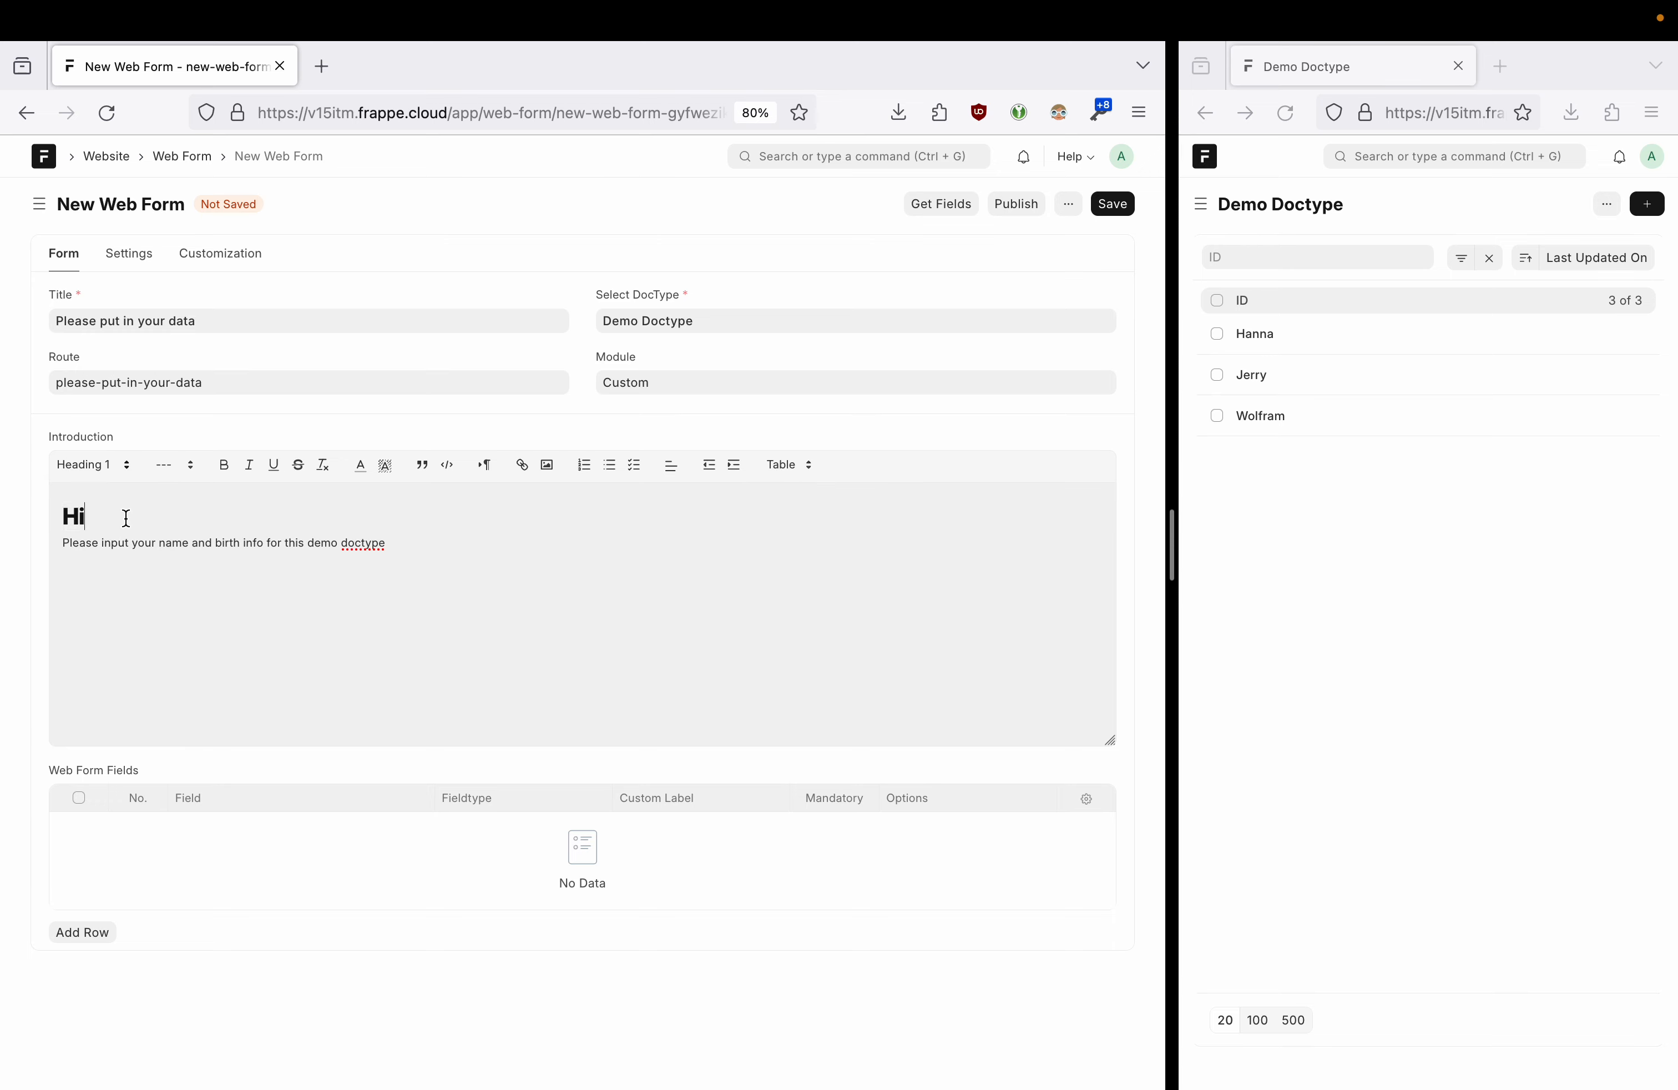
click(433, 538)
triple_click(358, 545)
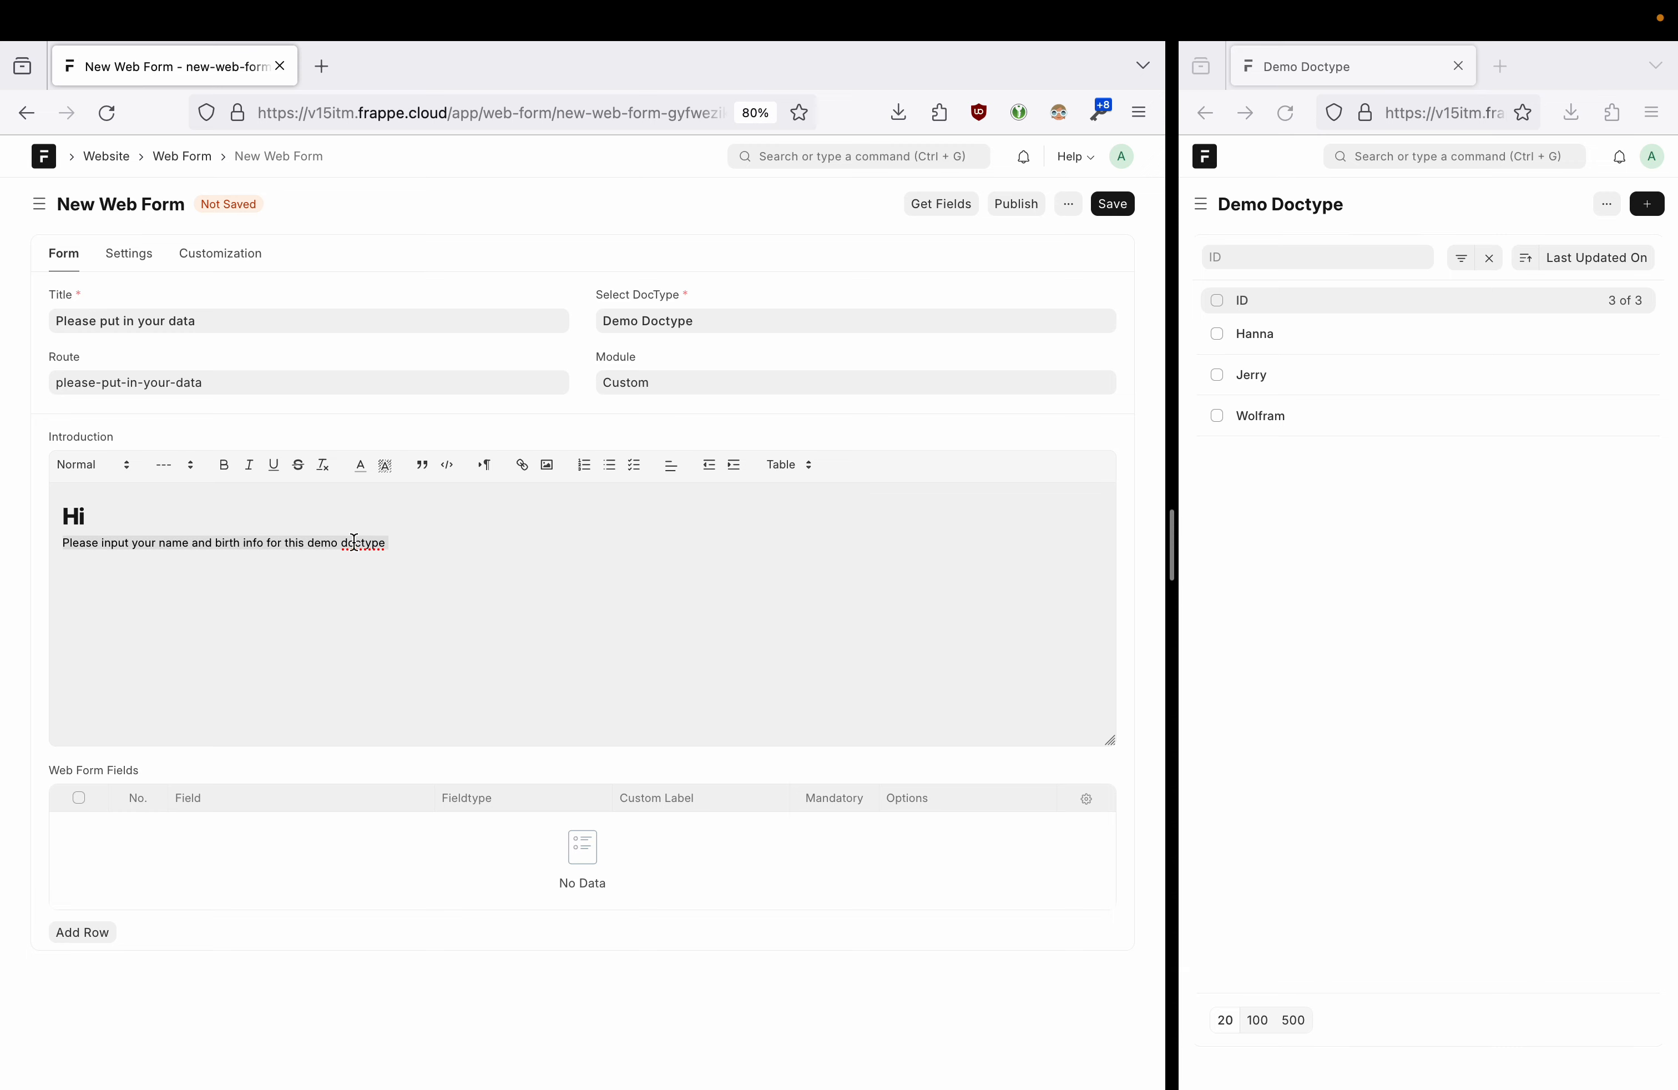
click(453, 529)
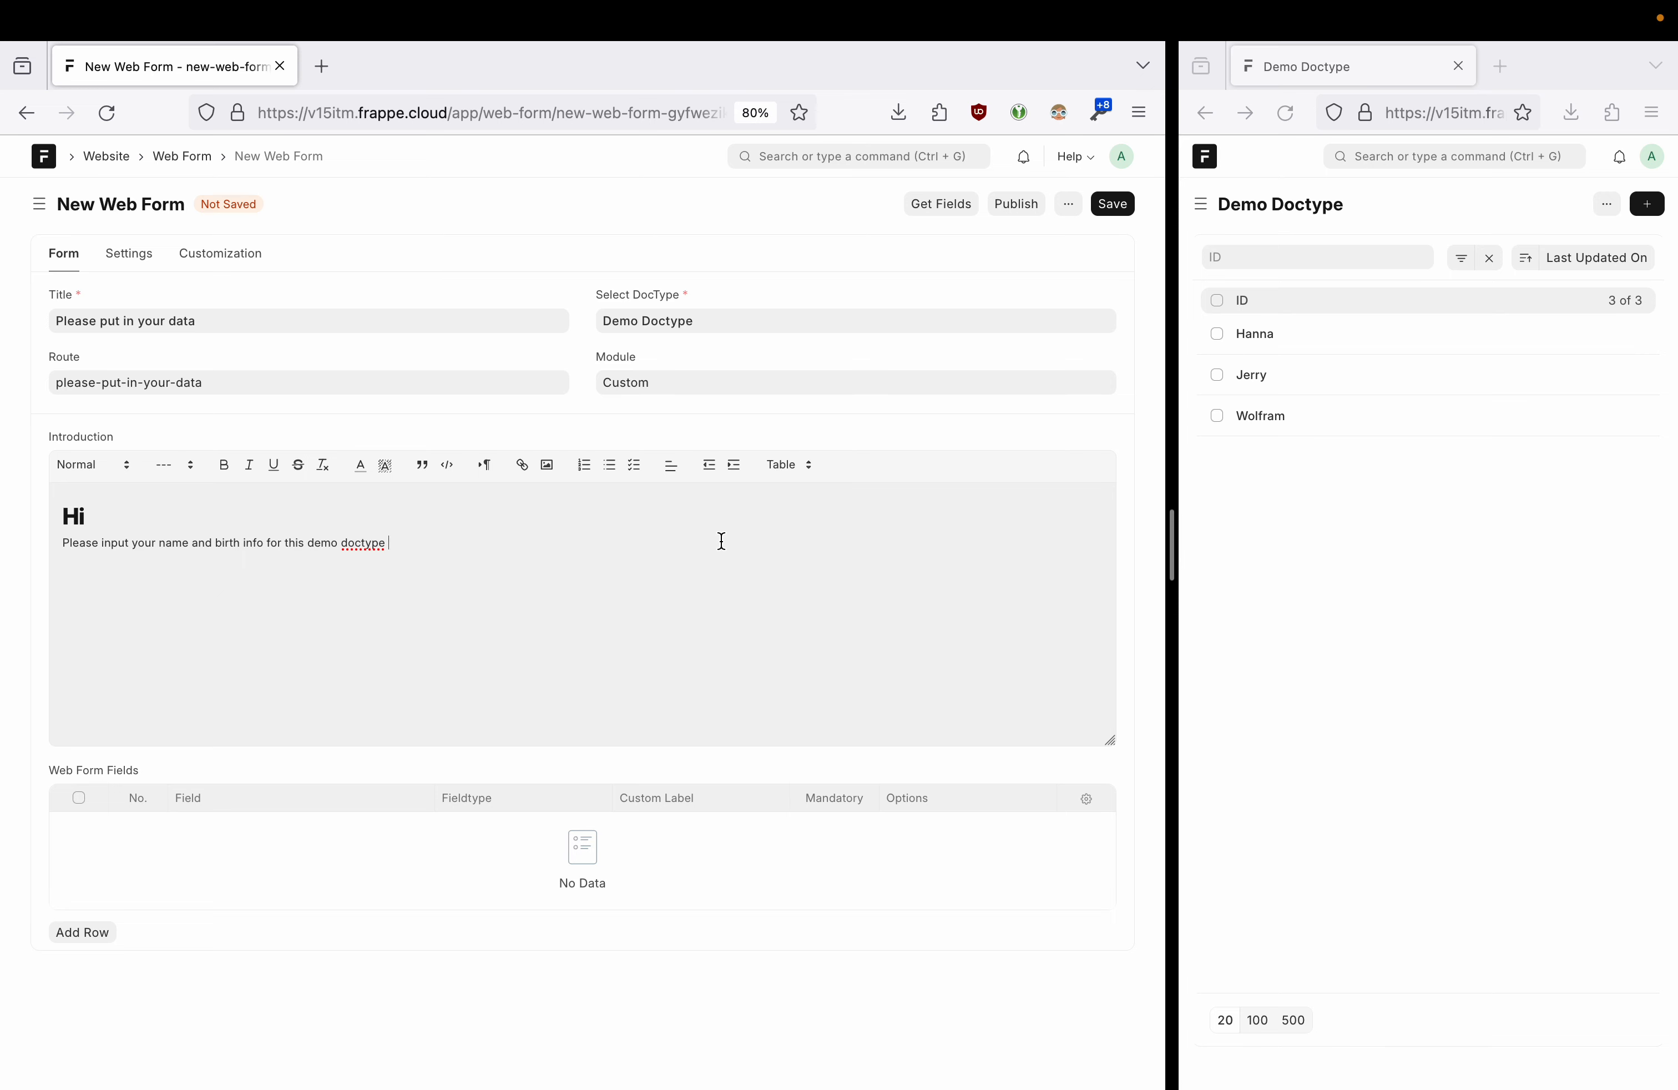
drag(46, 773, 151, 780)
click(151, 781)
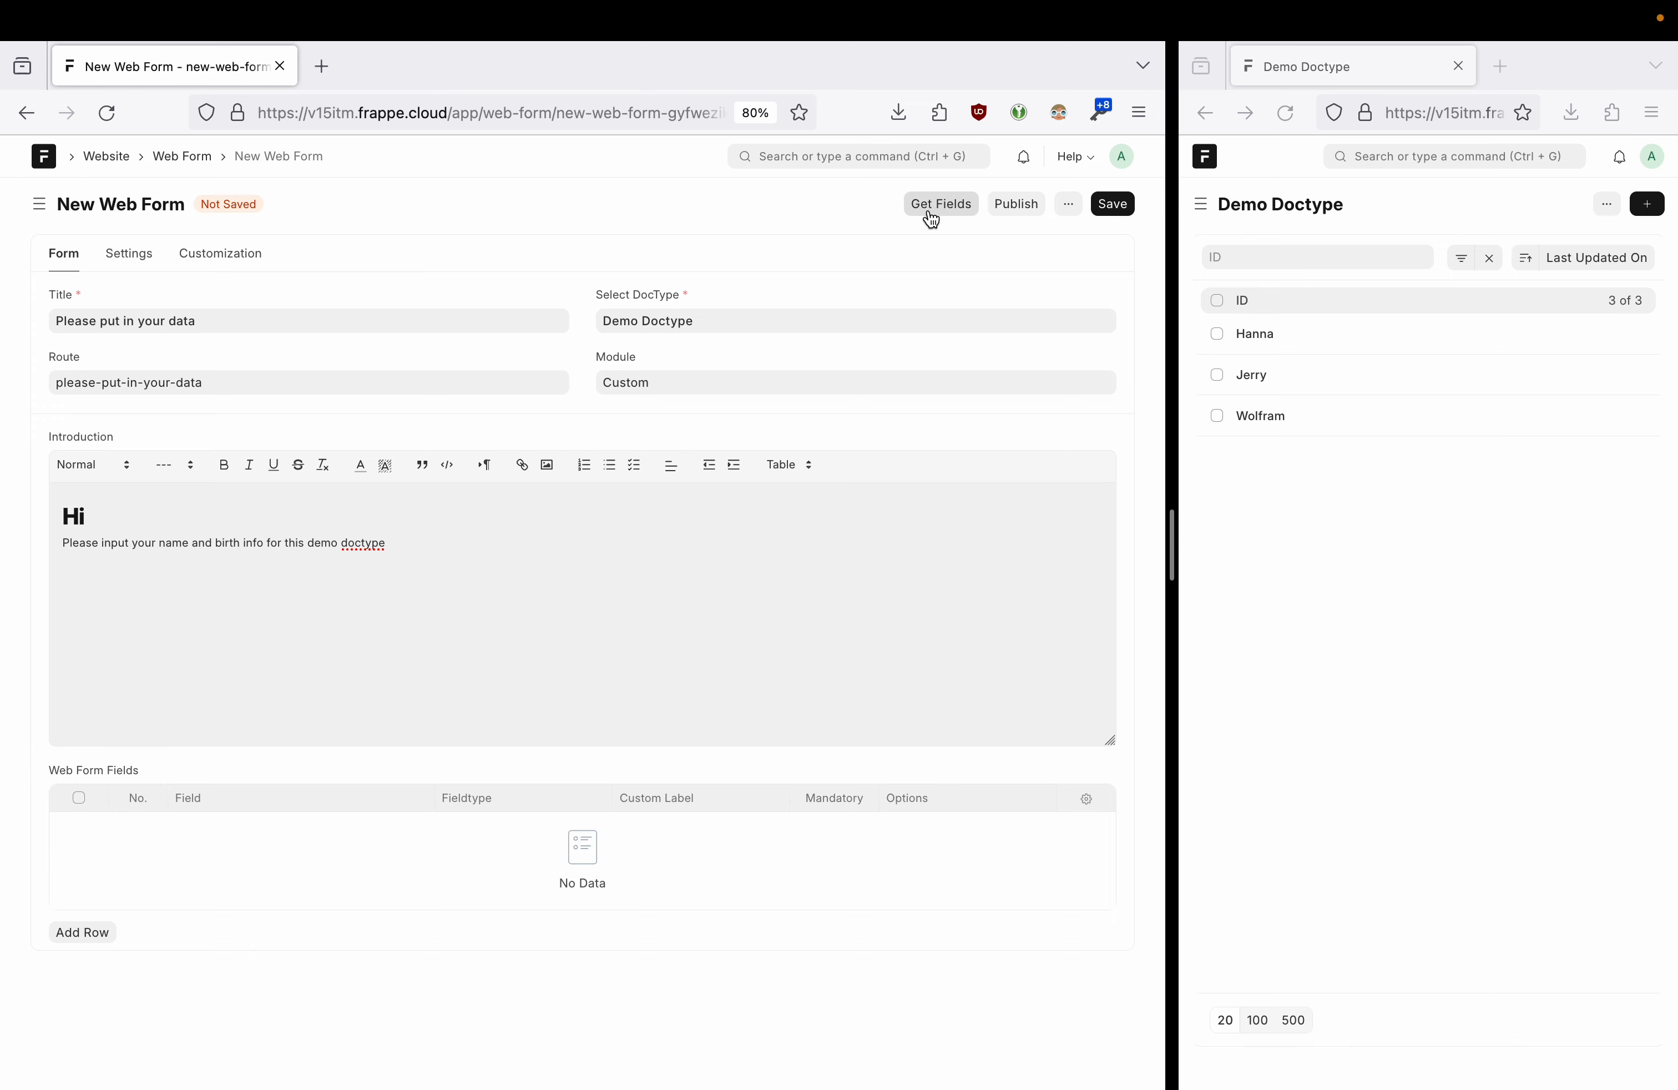
- Load the section break, First Name, Last Name, Birthdate and Country Of Birth fields with Get Fields
drag(720, 318, 588, 311)
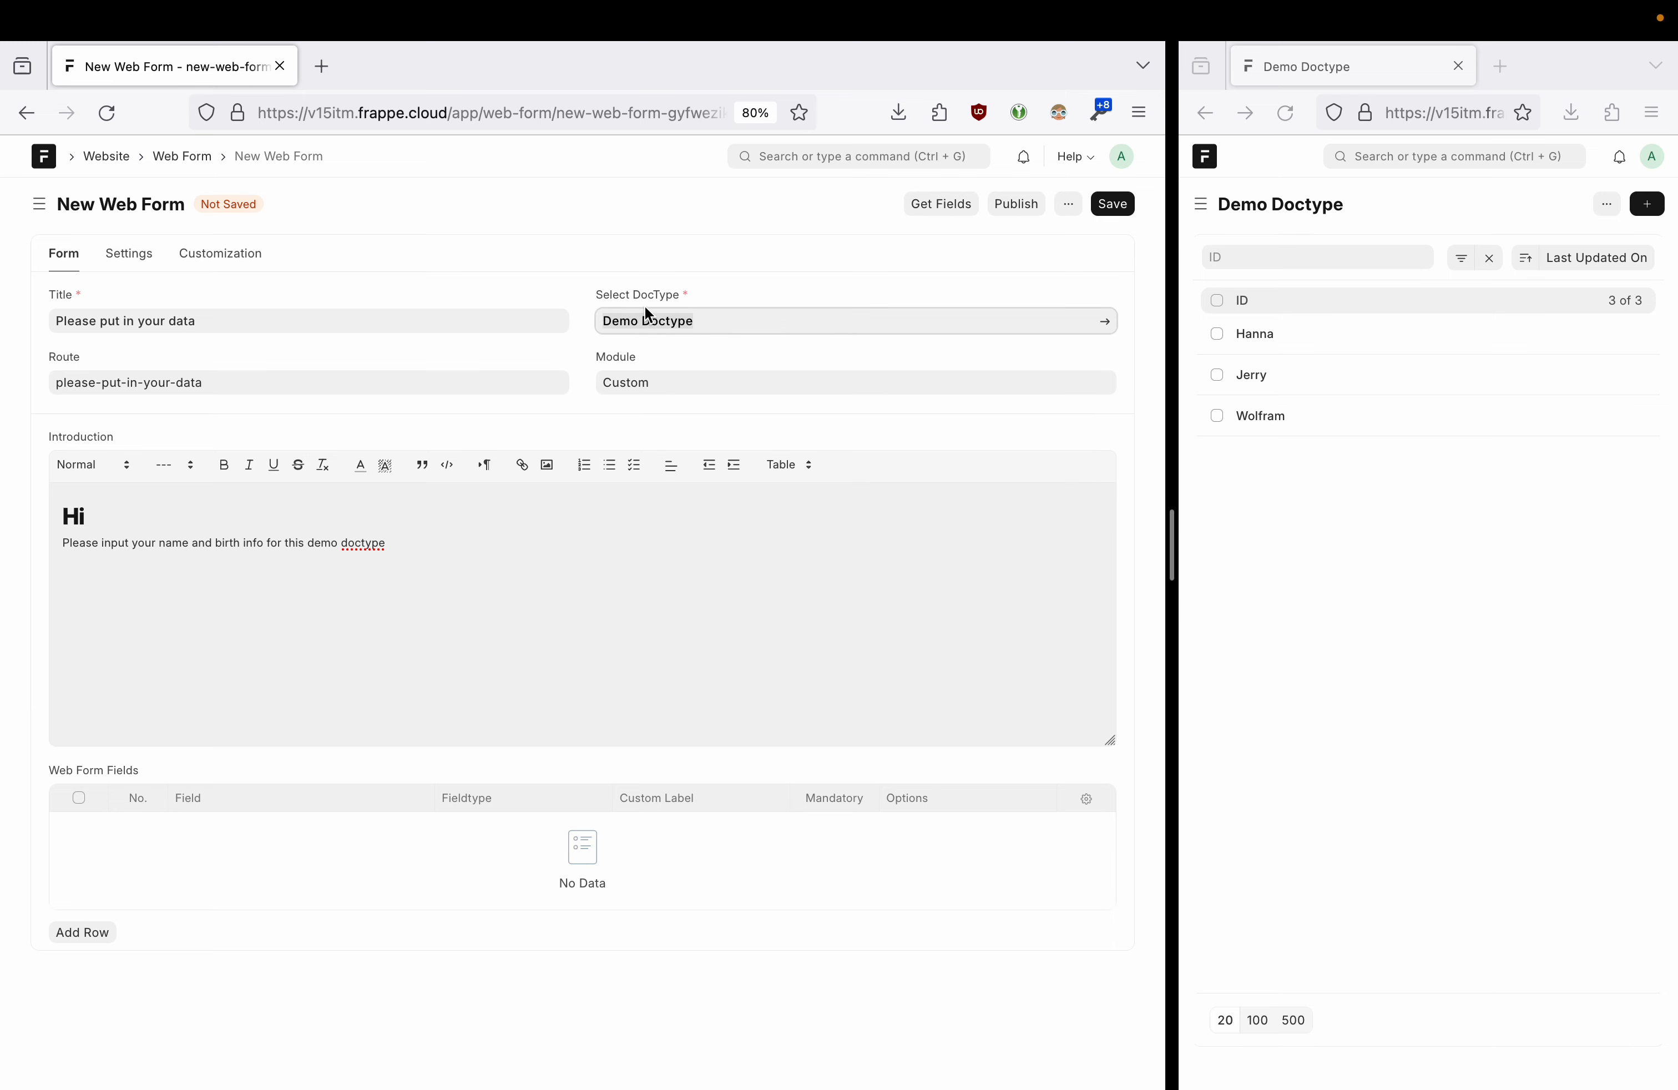
click(944, 206)
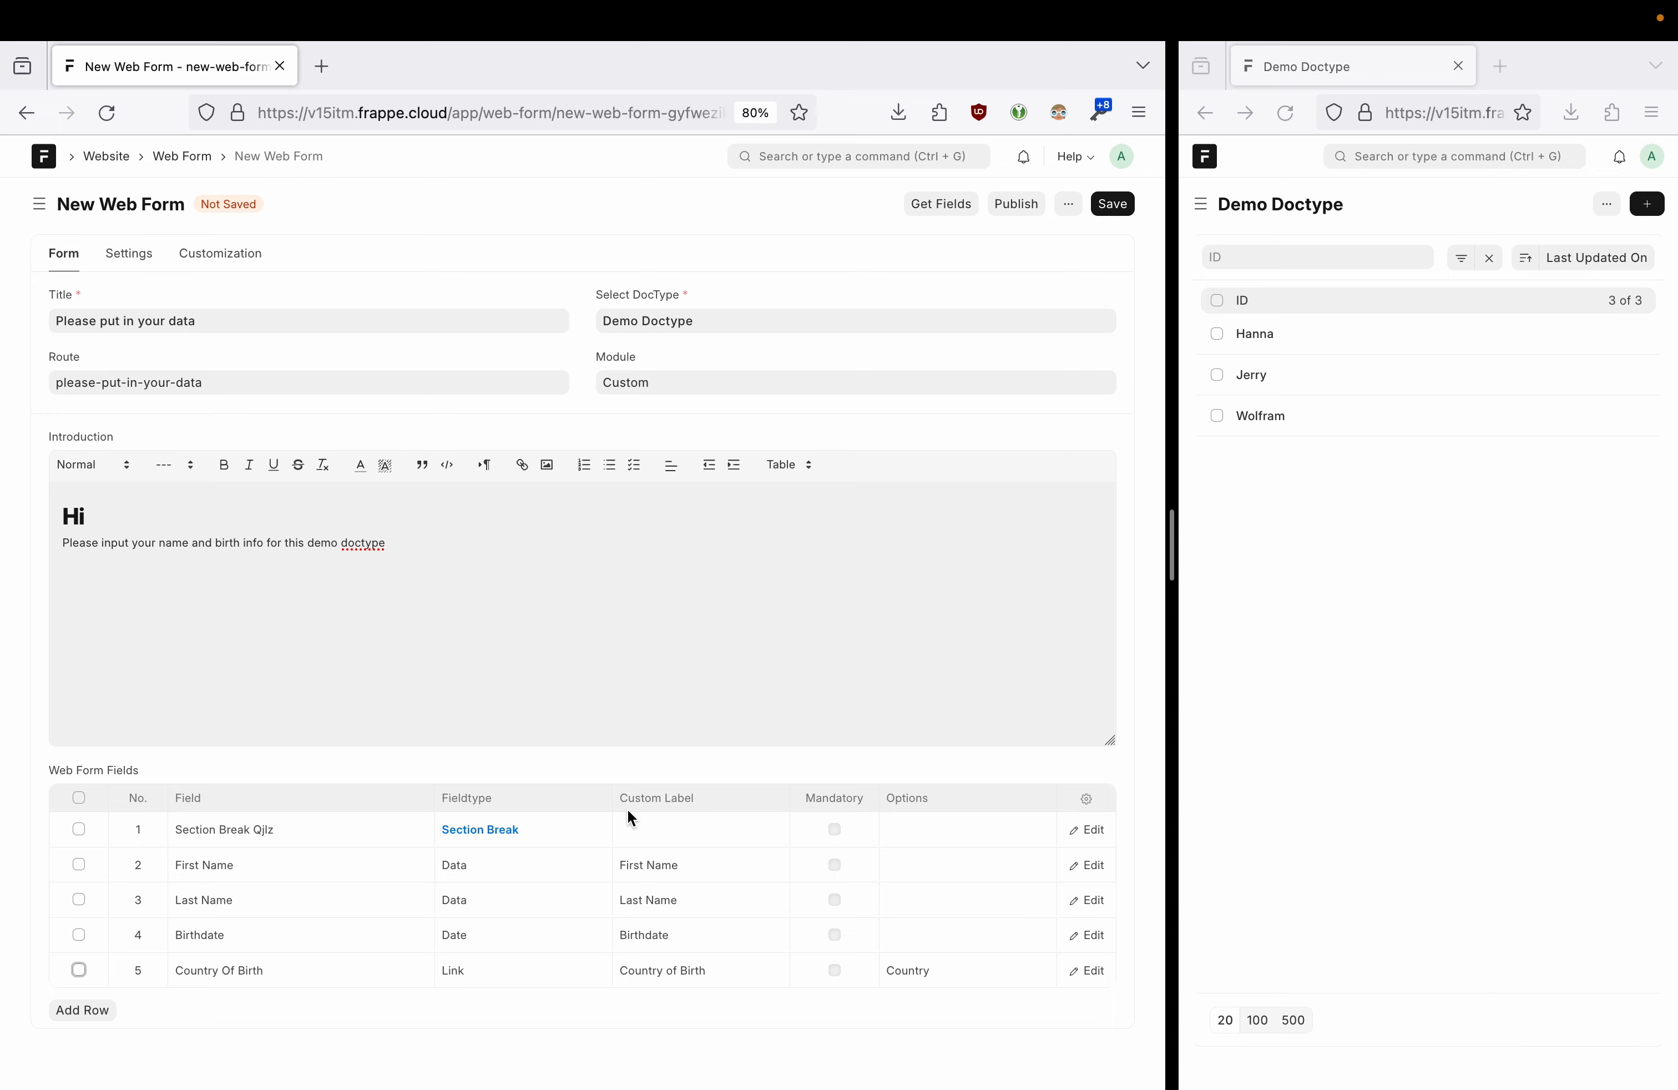
drag(1174, 555, 859, 544)
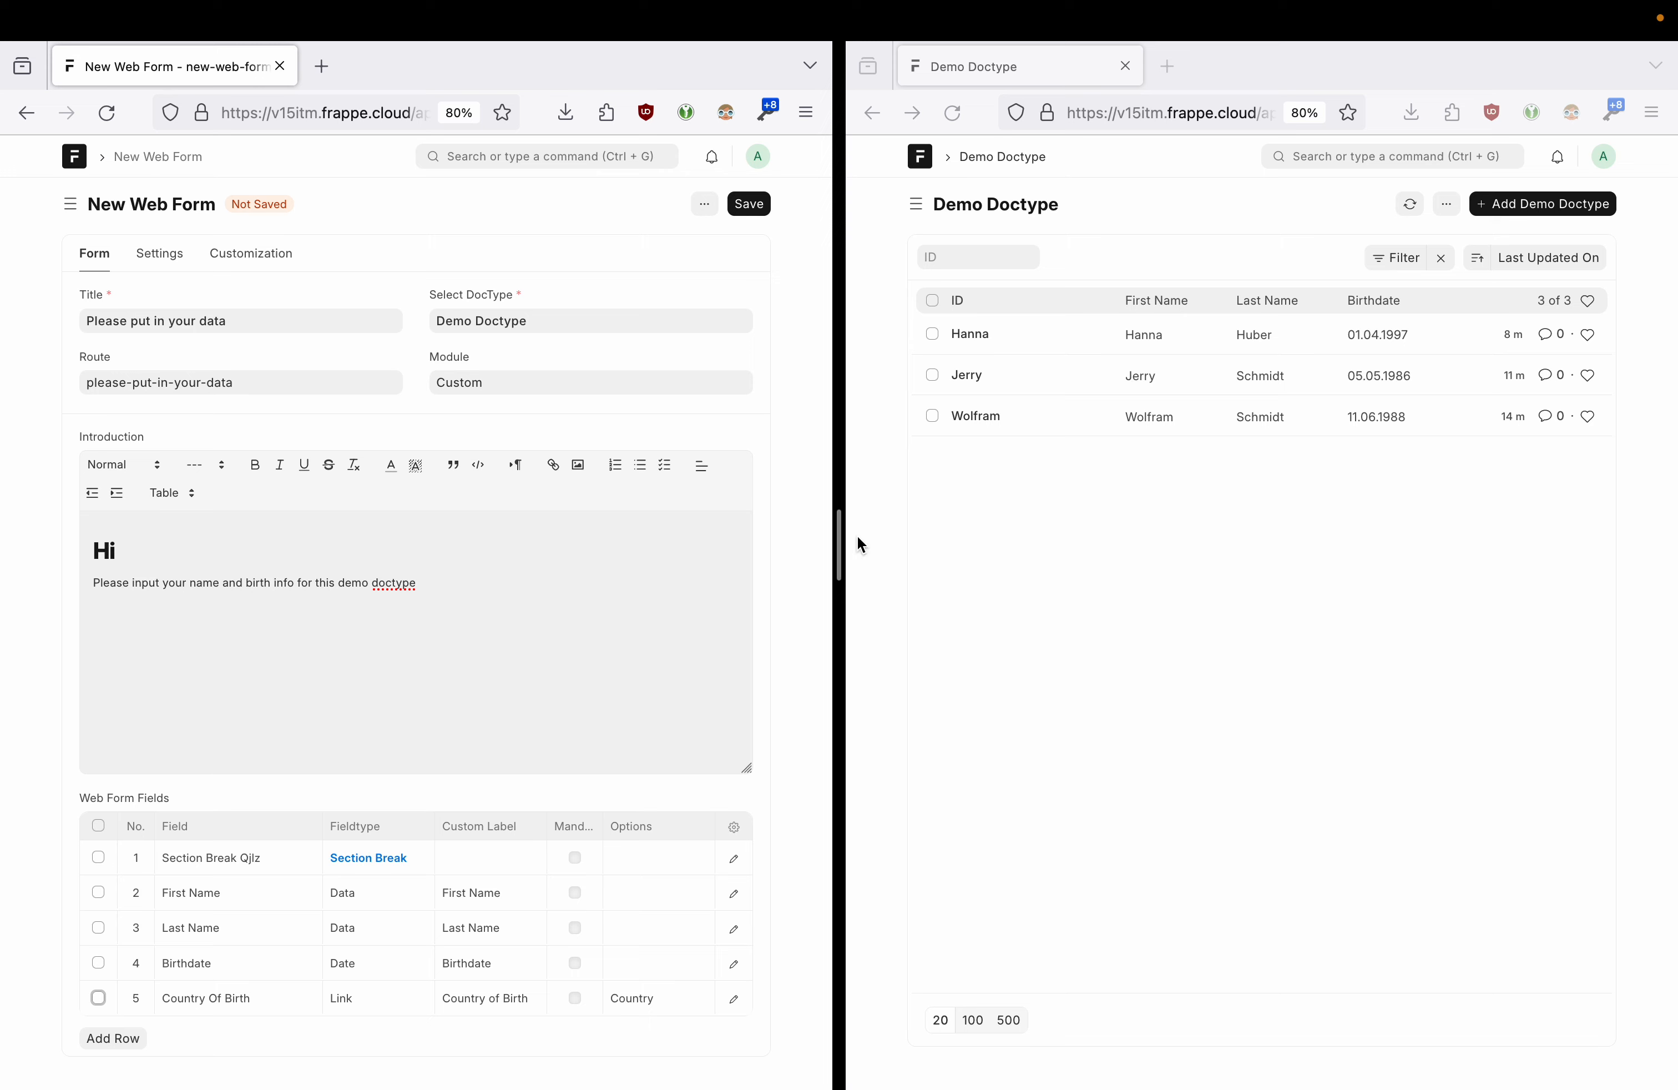
- From an existing record, create and save a new Demo Doctype record with Country of Birth Germany
click(970, 339)
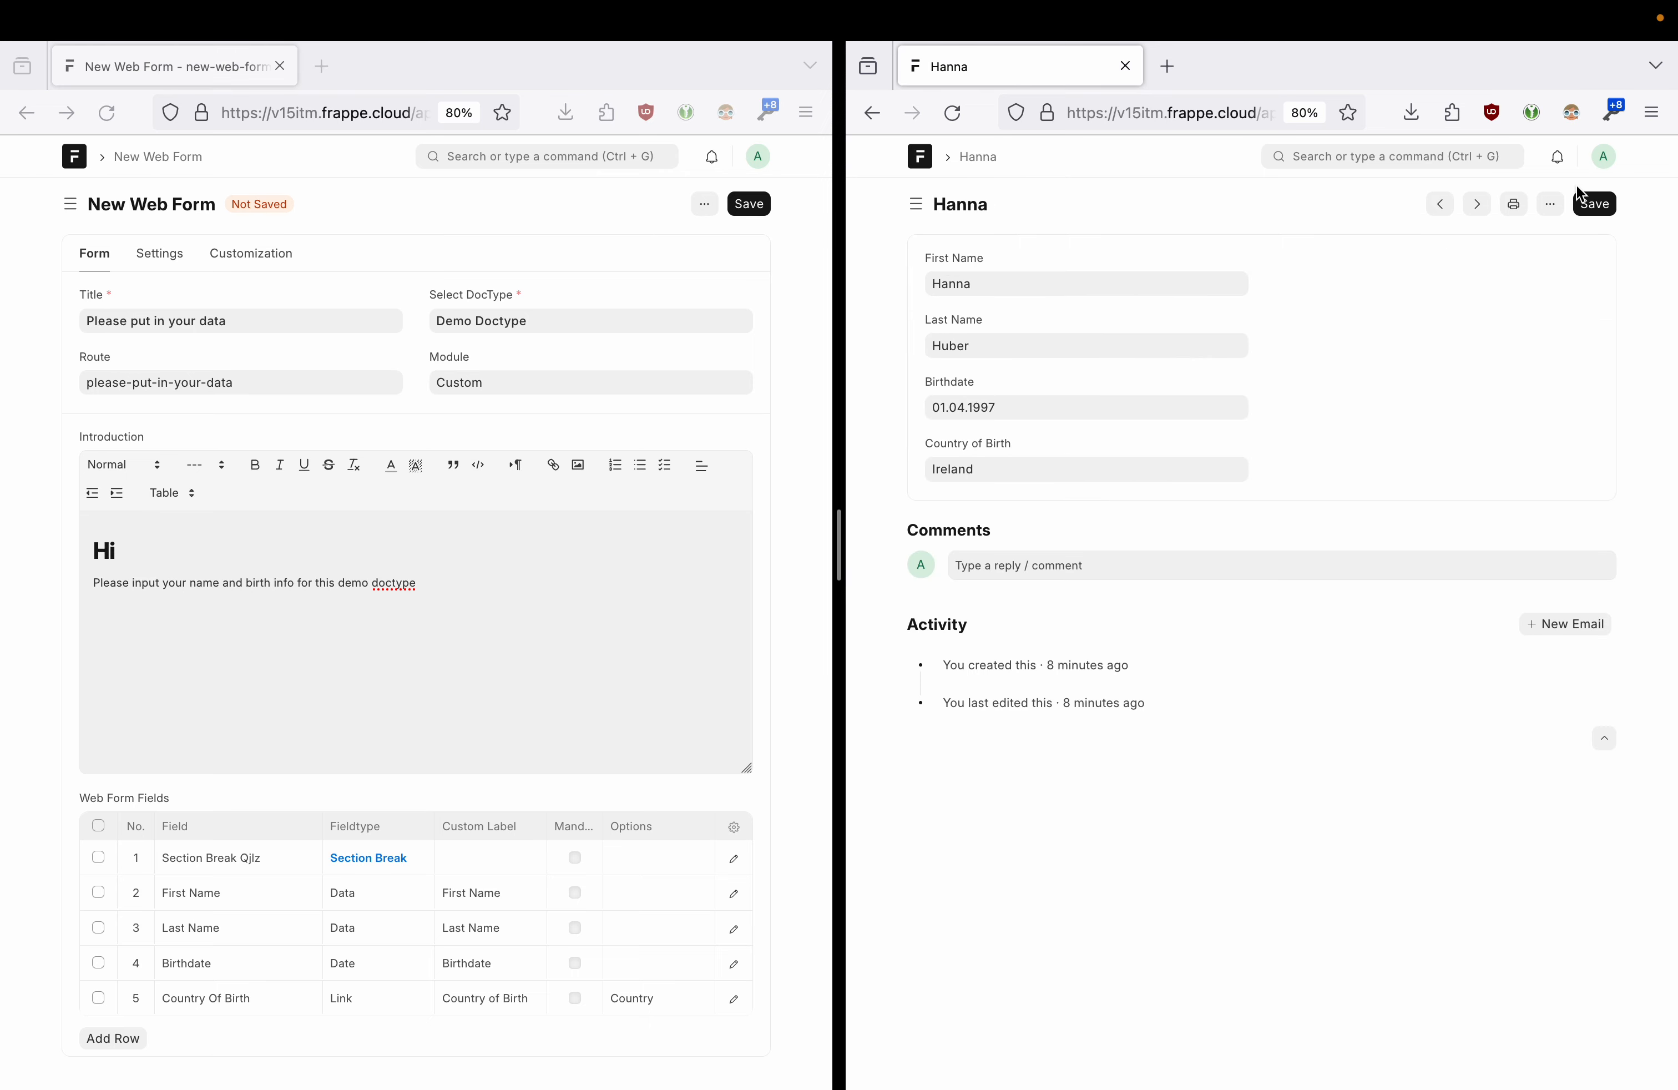
click(1550, 204)
click(1443, 566)
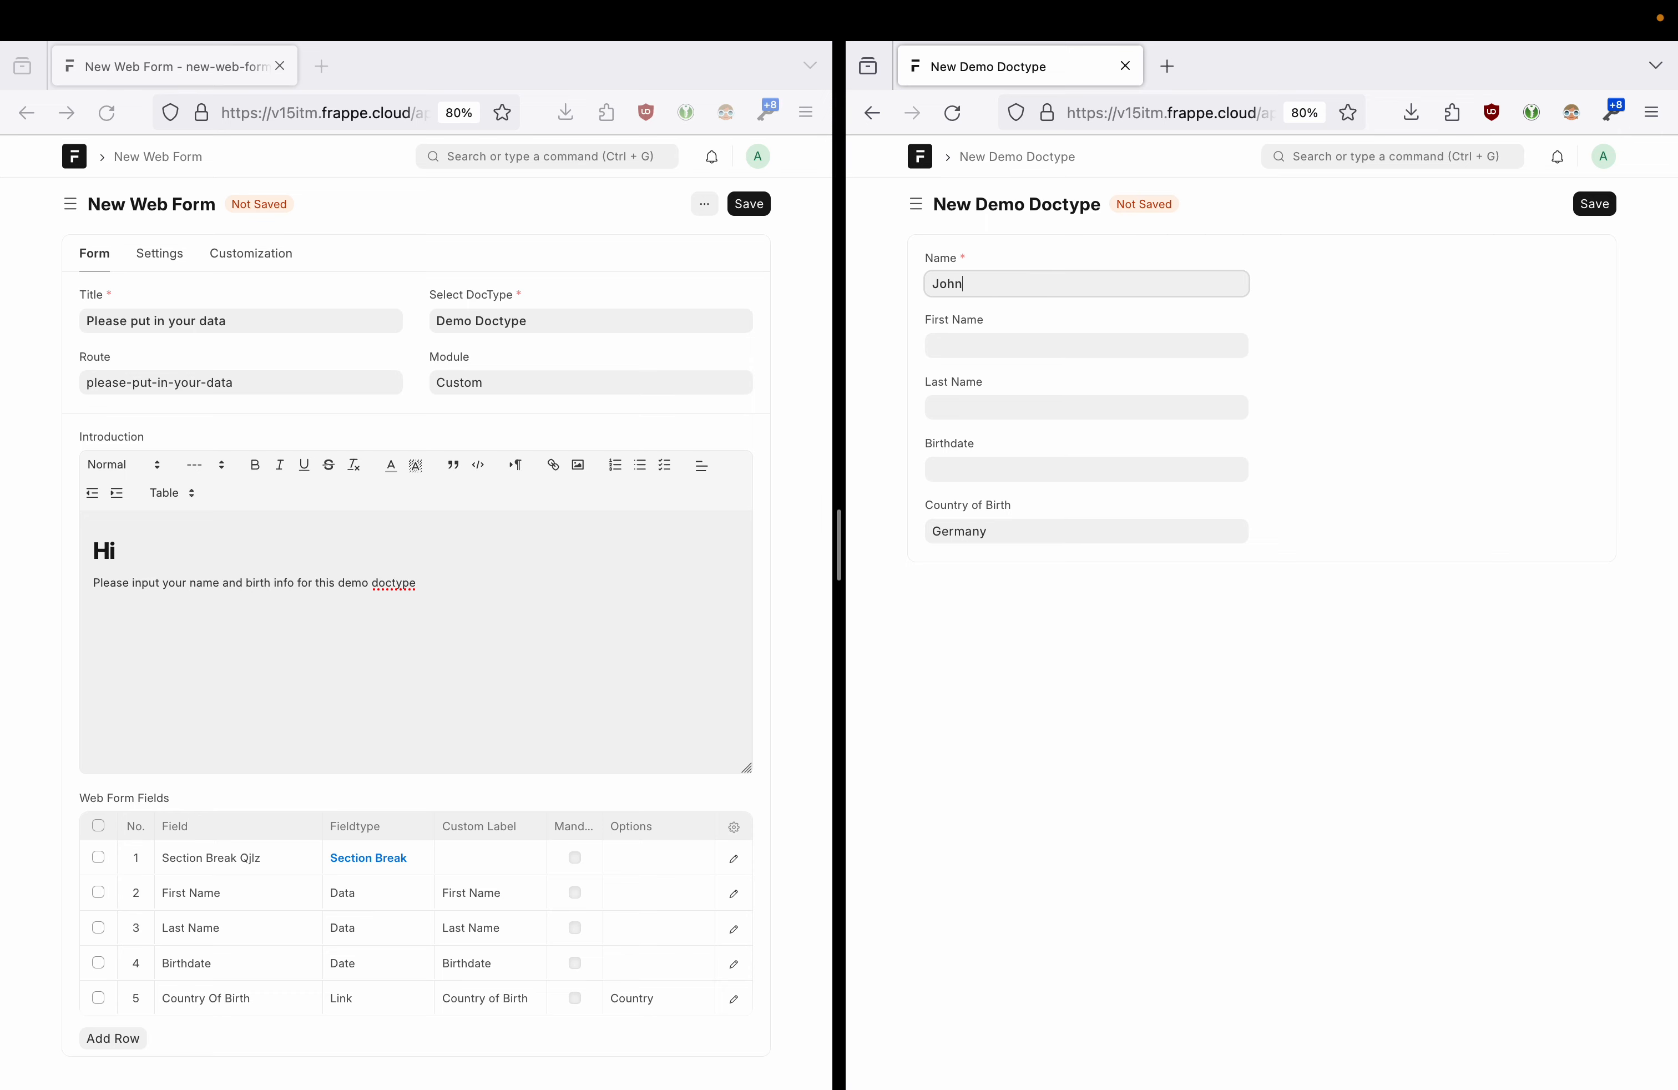
click(1595, 203)
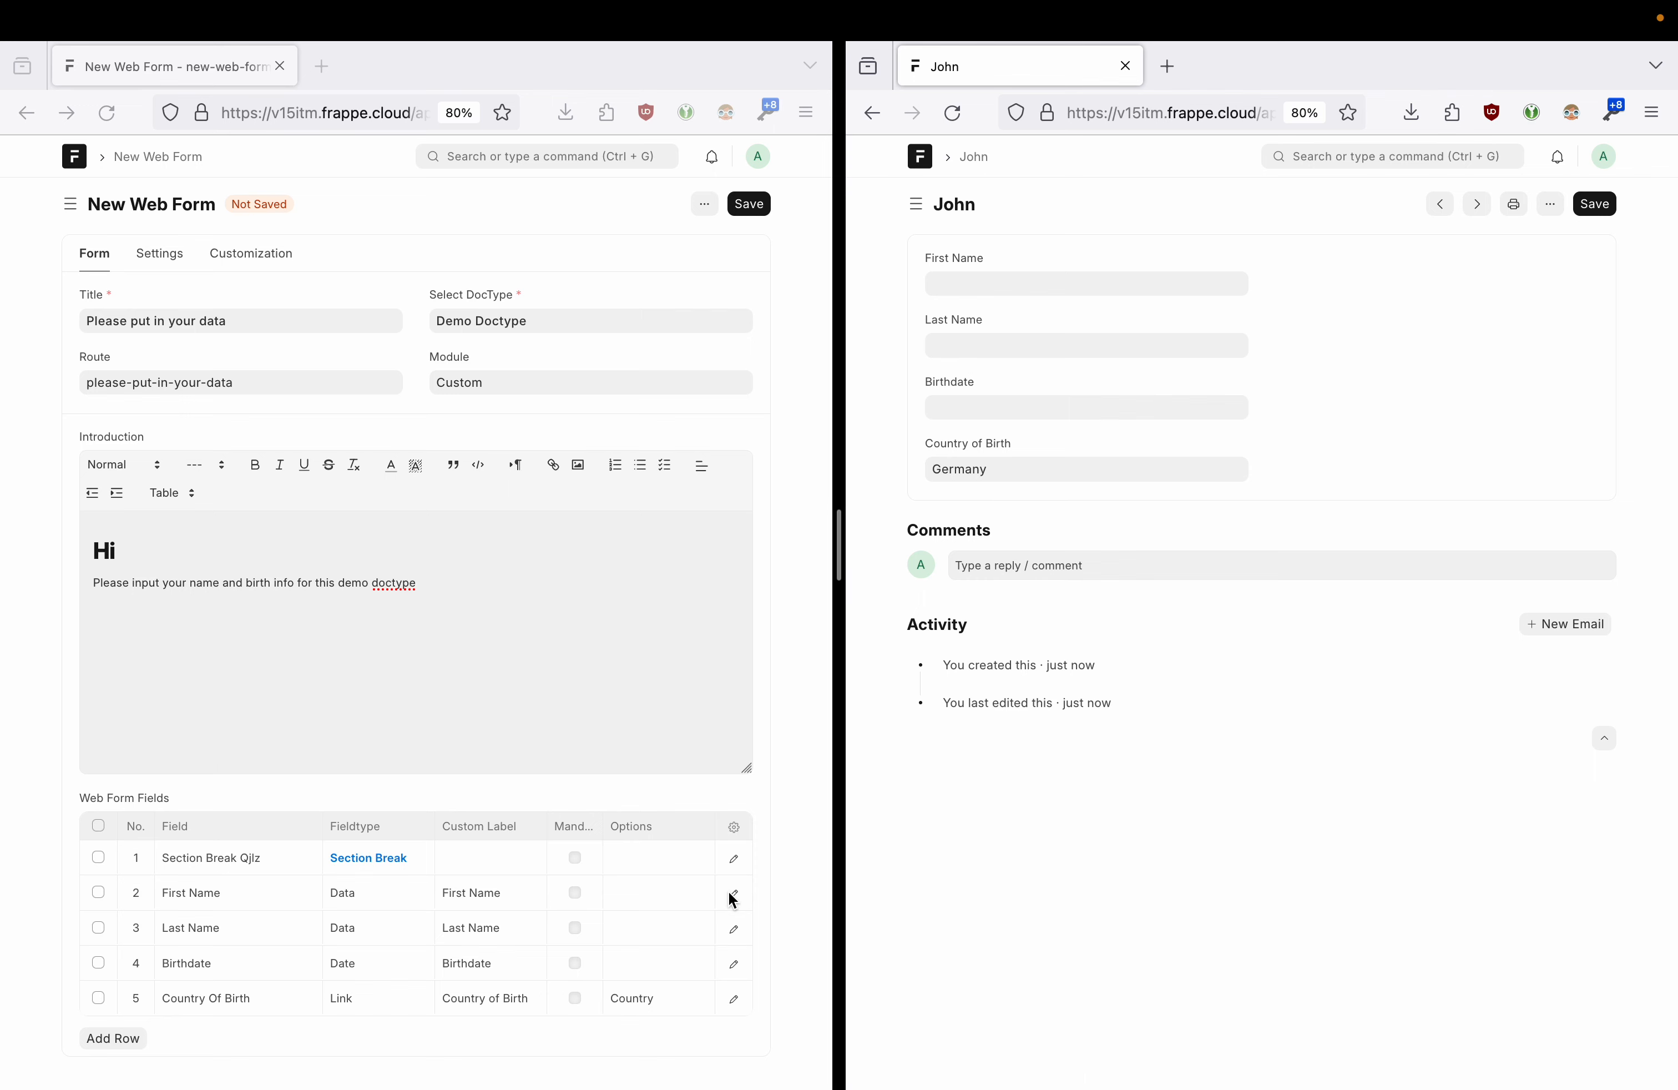
- Mark First Name, Last Name and Birthdate as mandatory web form fields and save
click(571, 834)
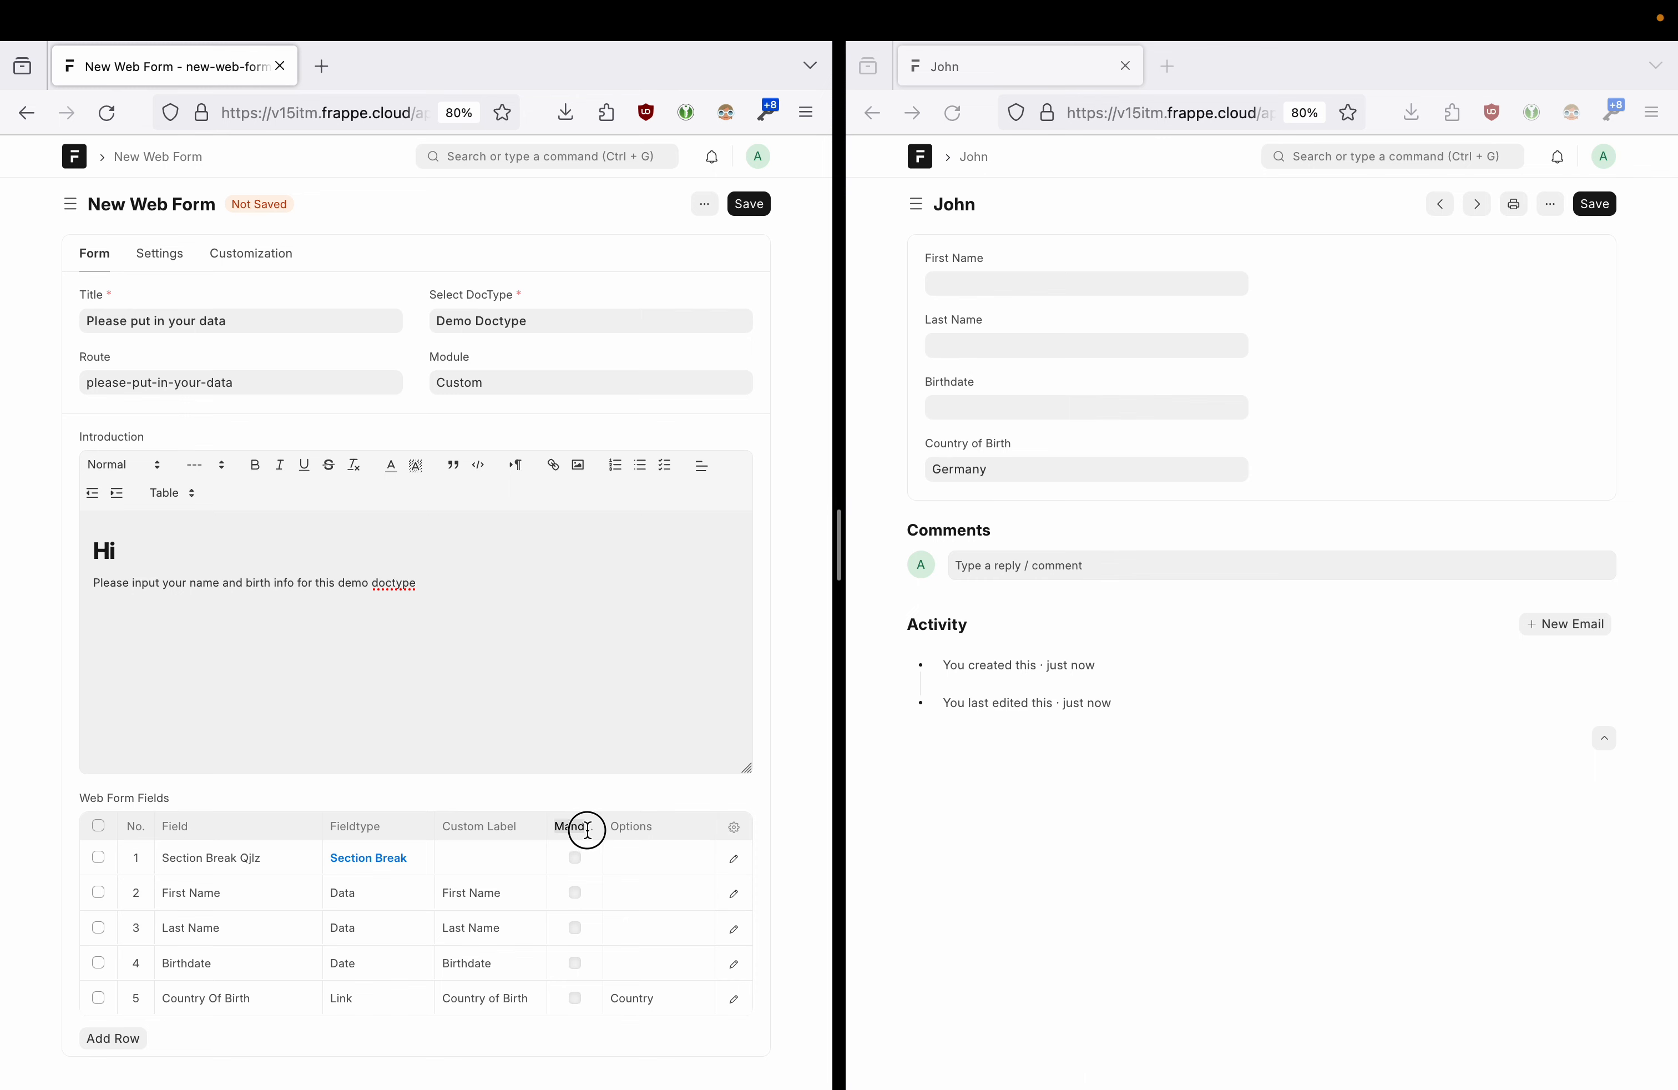
click(575, 902)
click(575, 890)
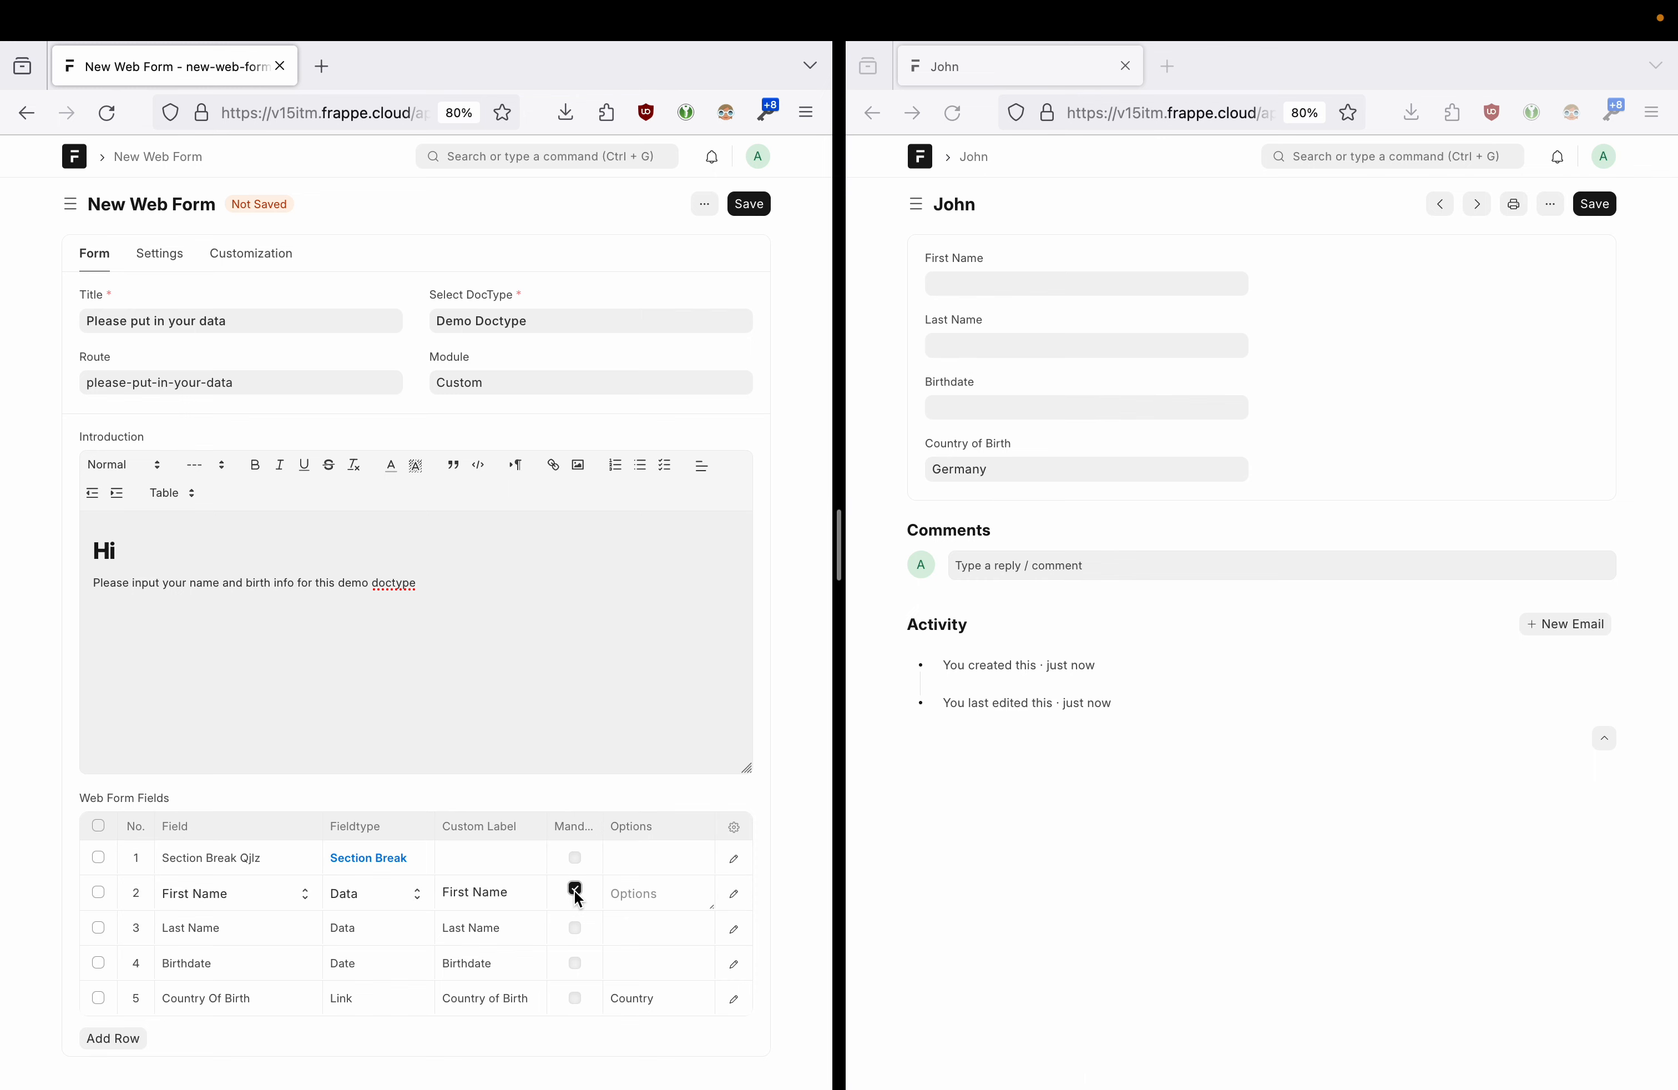
click(575, 936)
click(575, 929)
click(577, 974)
click(576, 964)
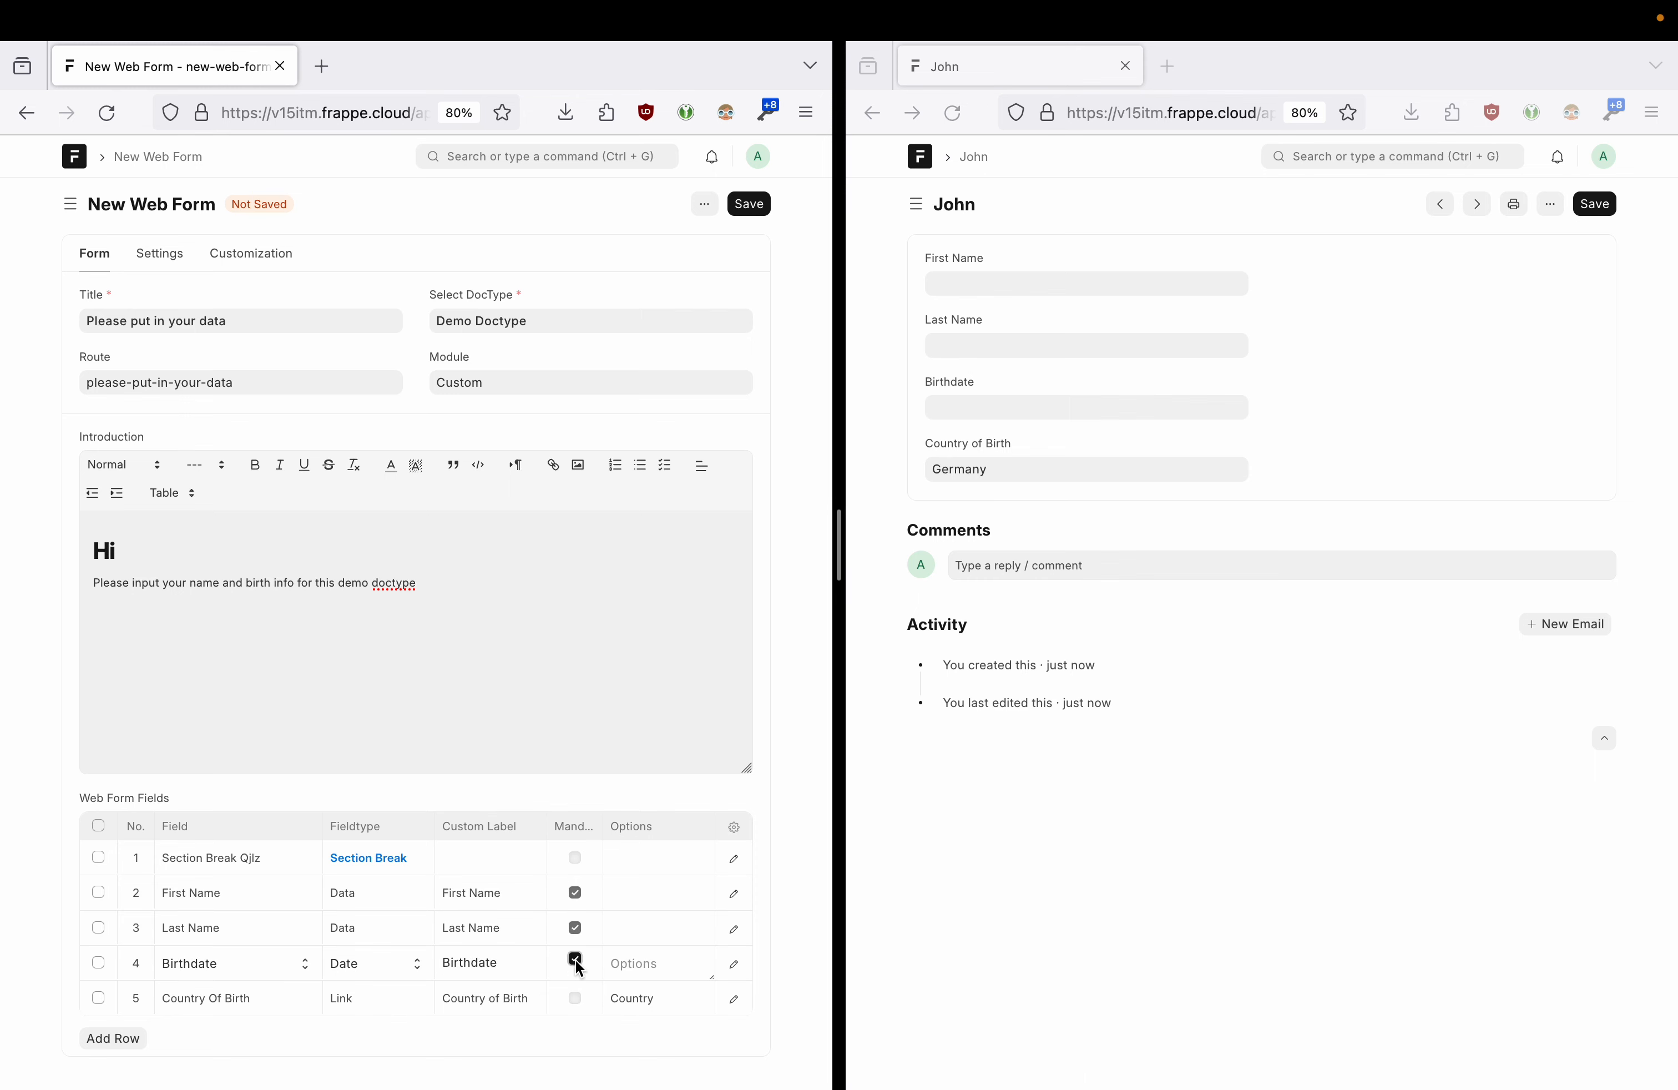
click(749, 205)
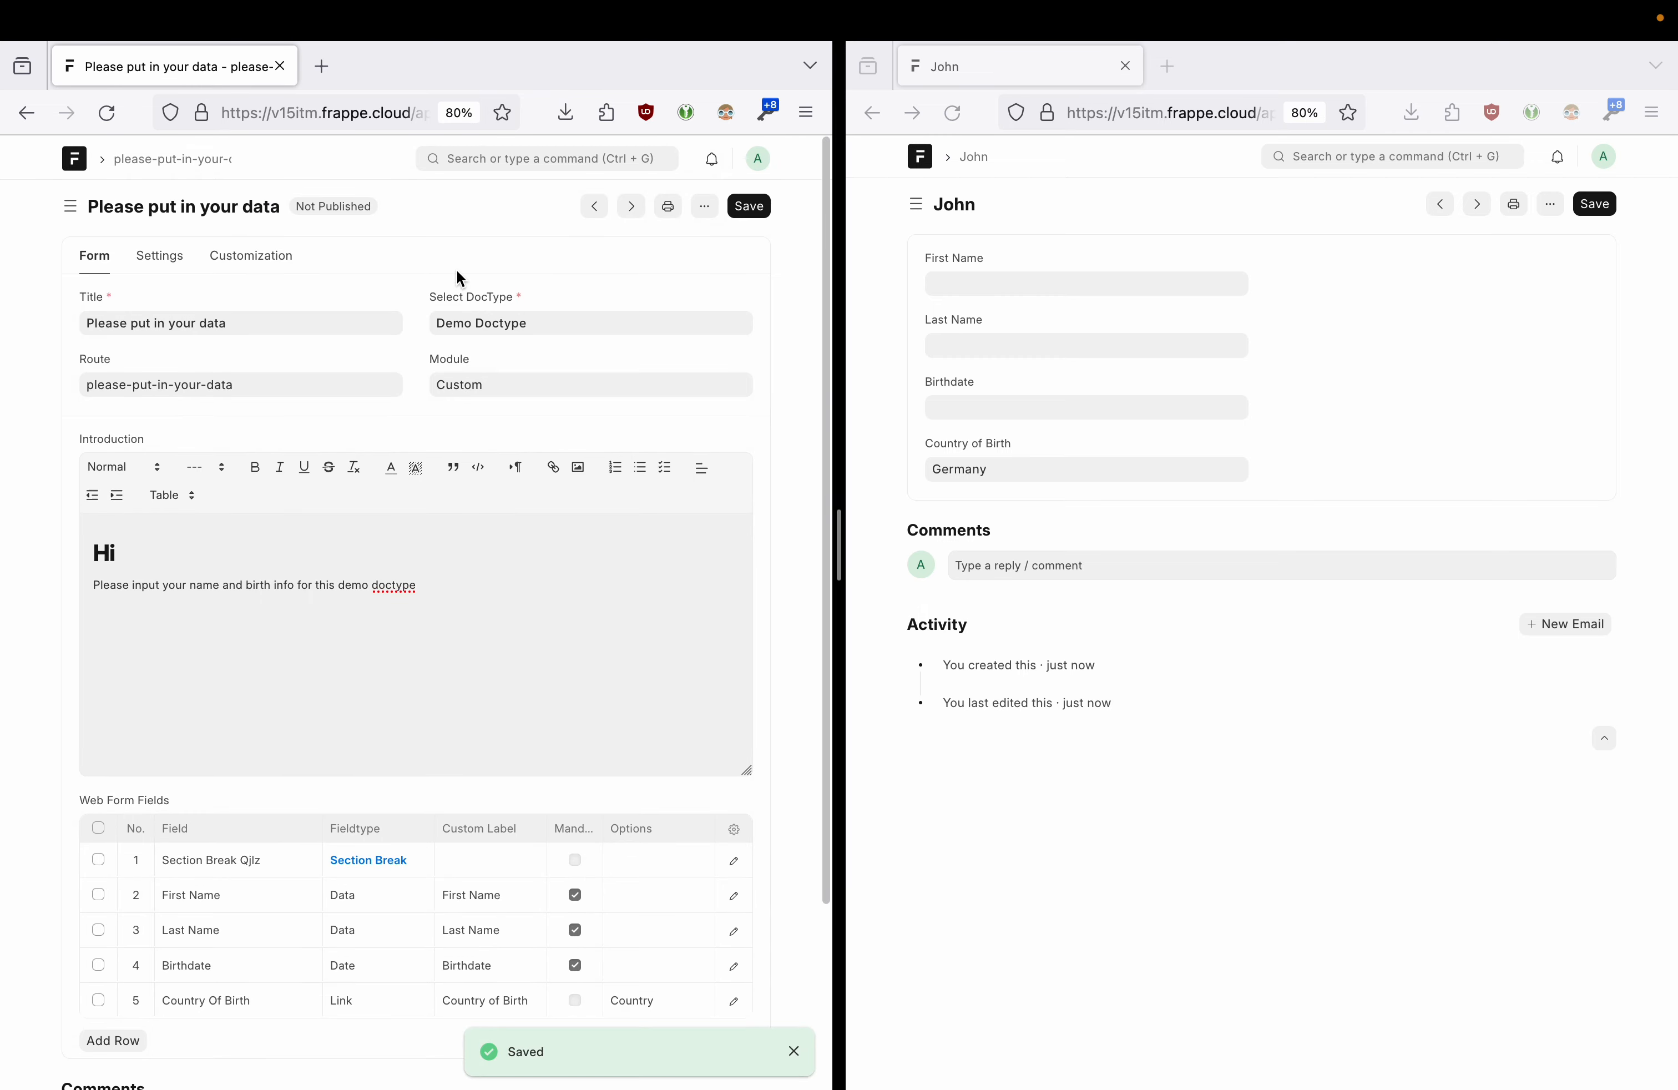
- Publish the 'Please put in your data' web form and show its Settings tab
drag(839, 542, 1037, 498)
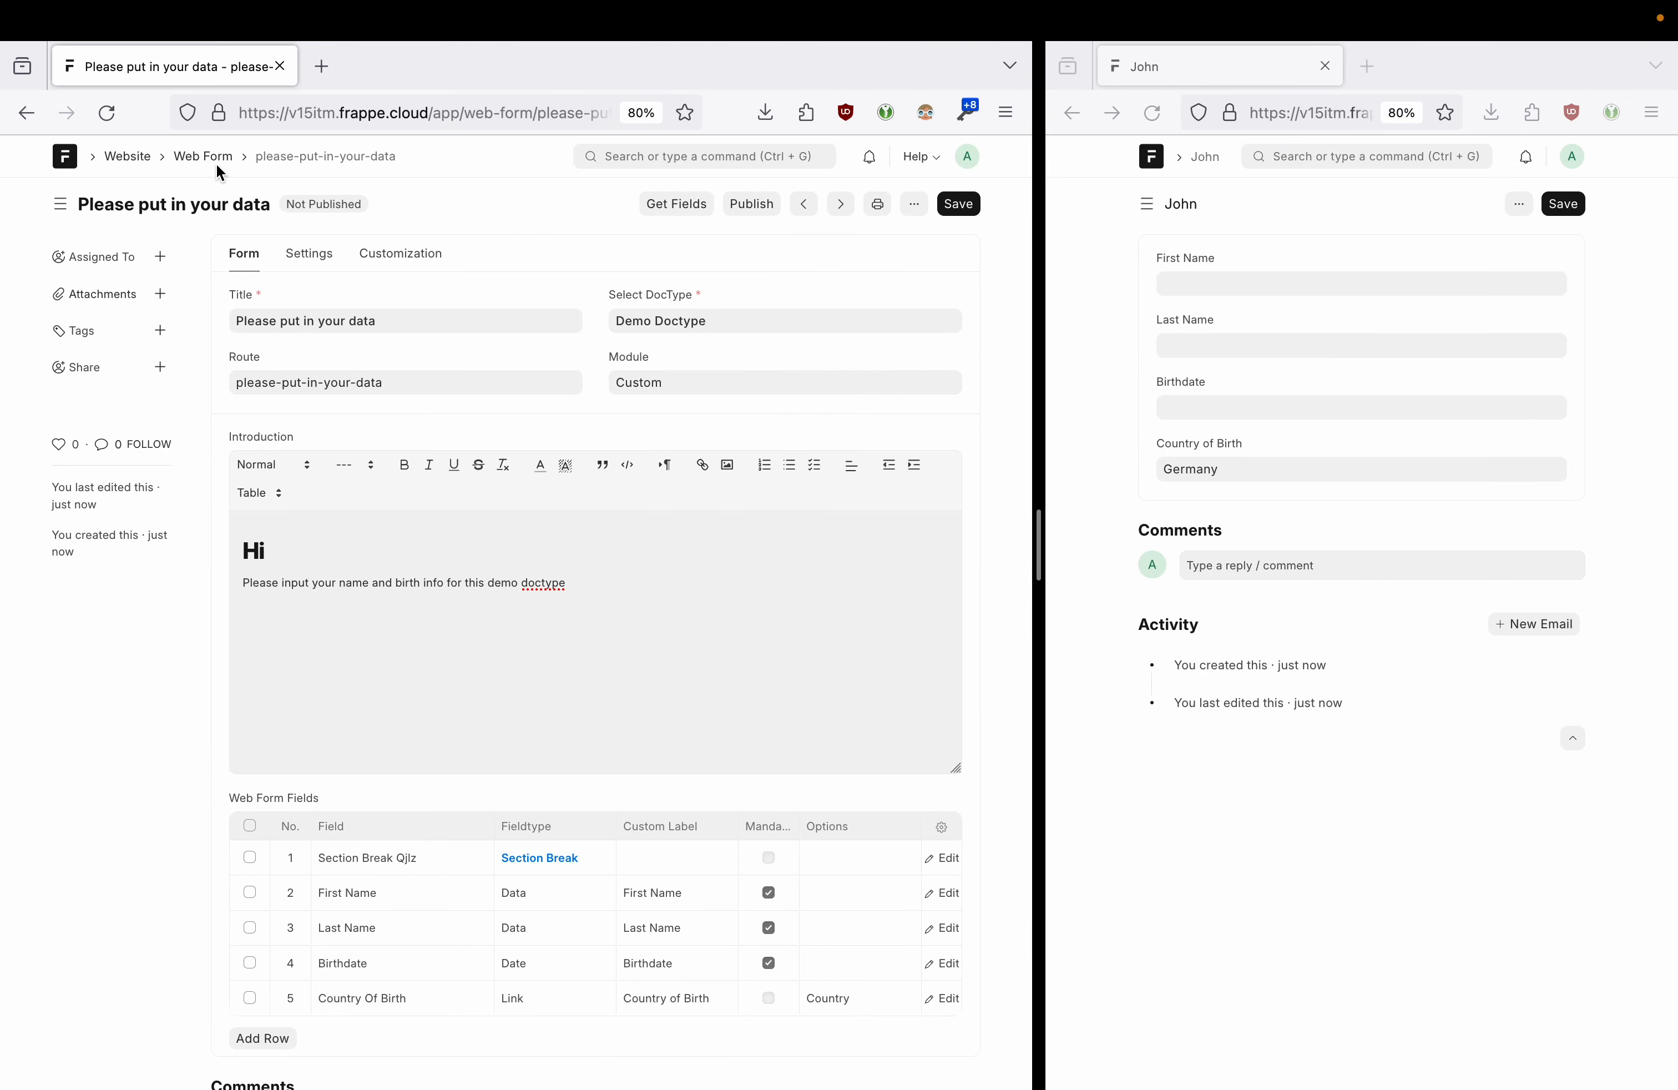
click(748, 206)
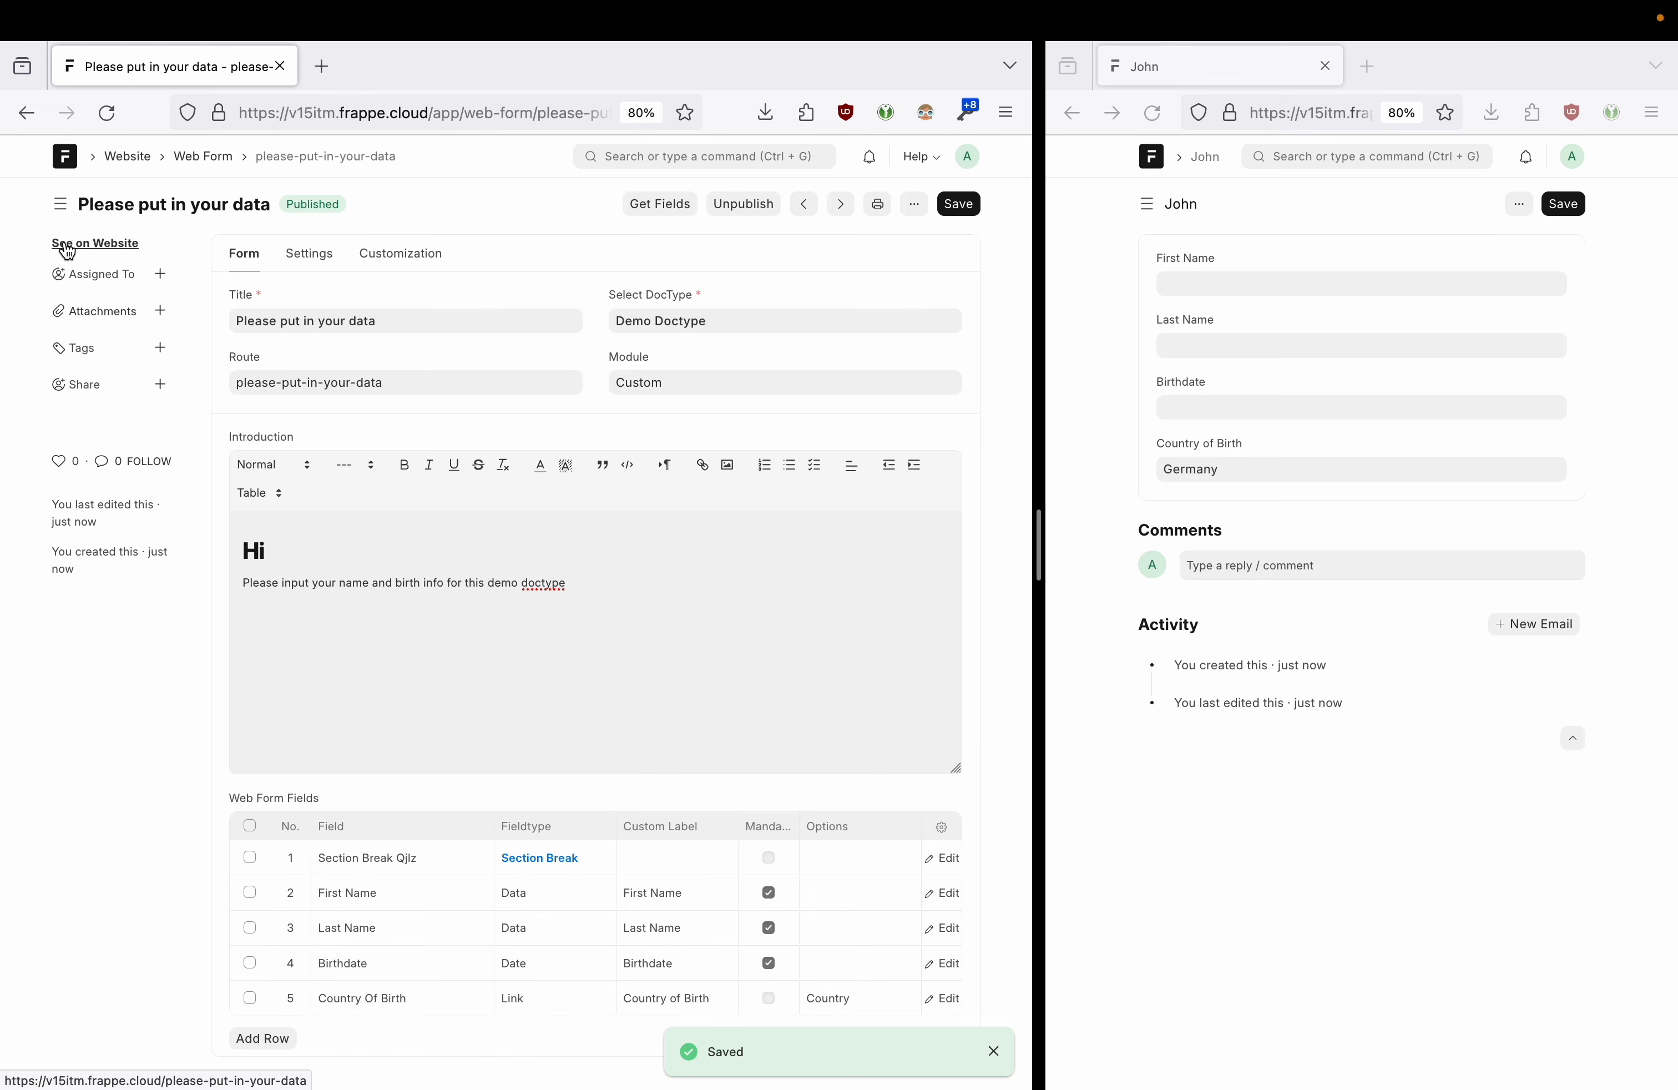
click(290, 255)
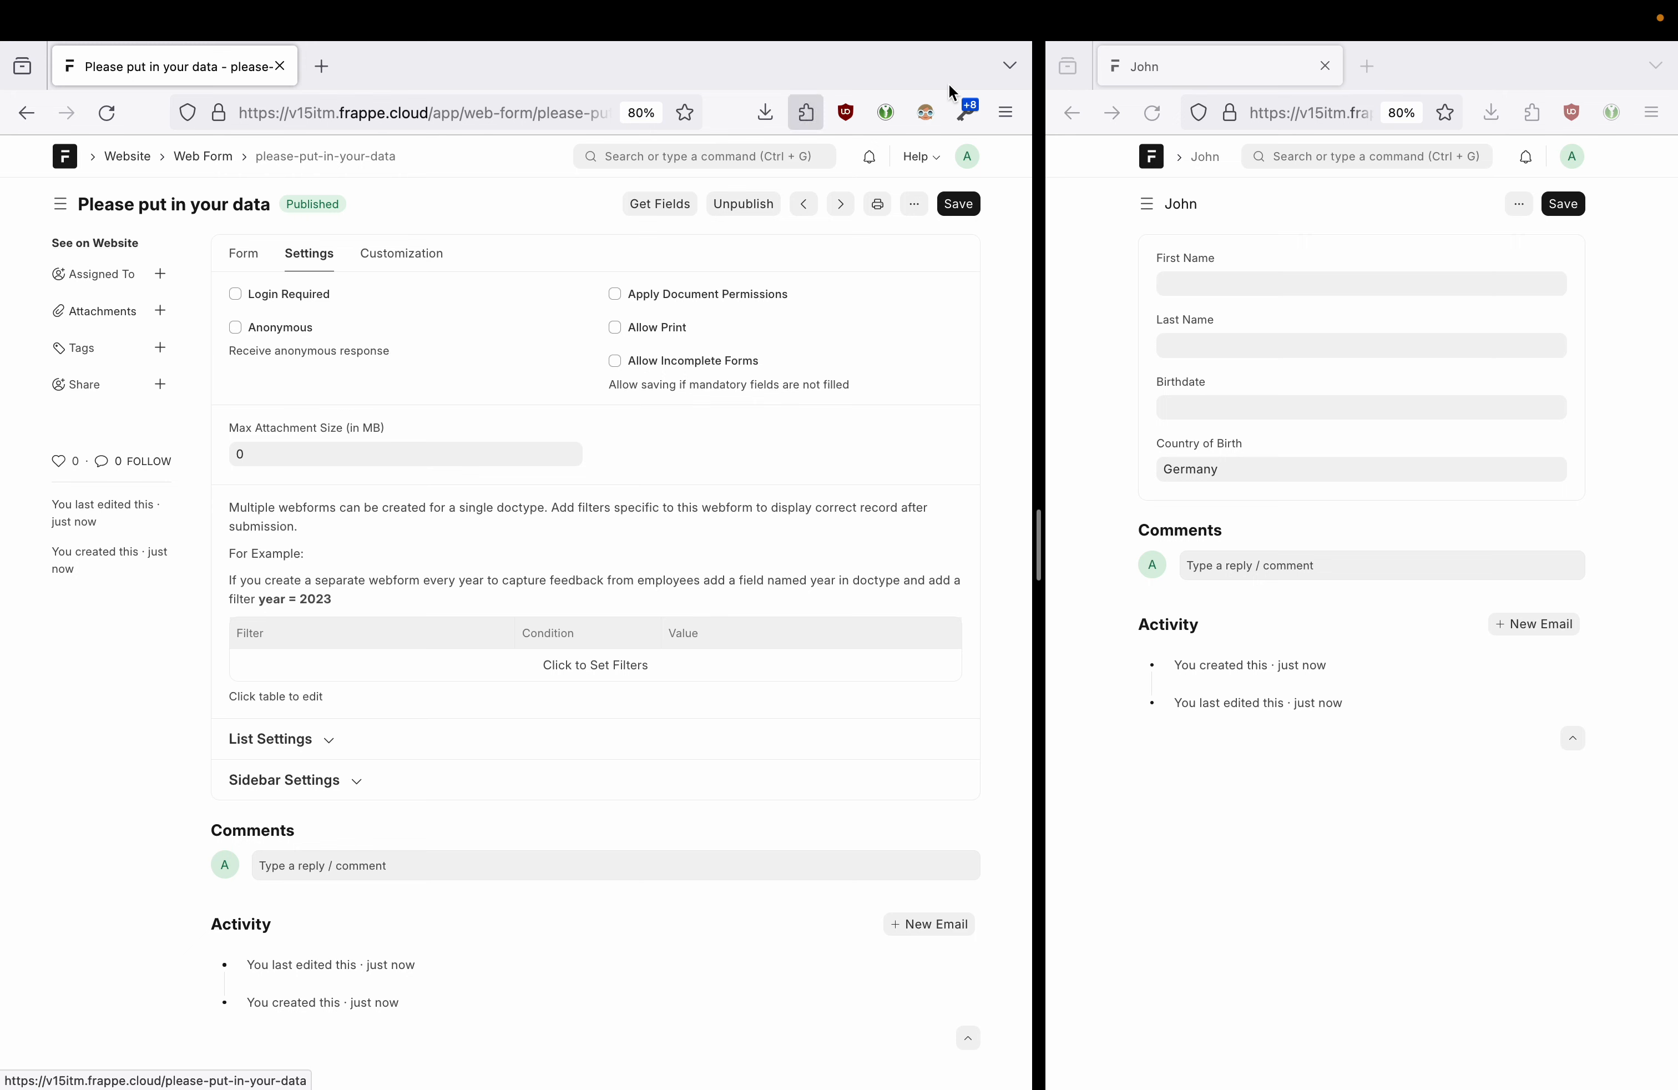
- Save the web form with Login Required left off and open it on the website
click(1233, 277)
click(1217, 342)
click(1567, 155)
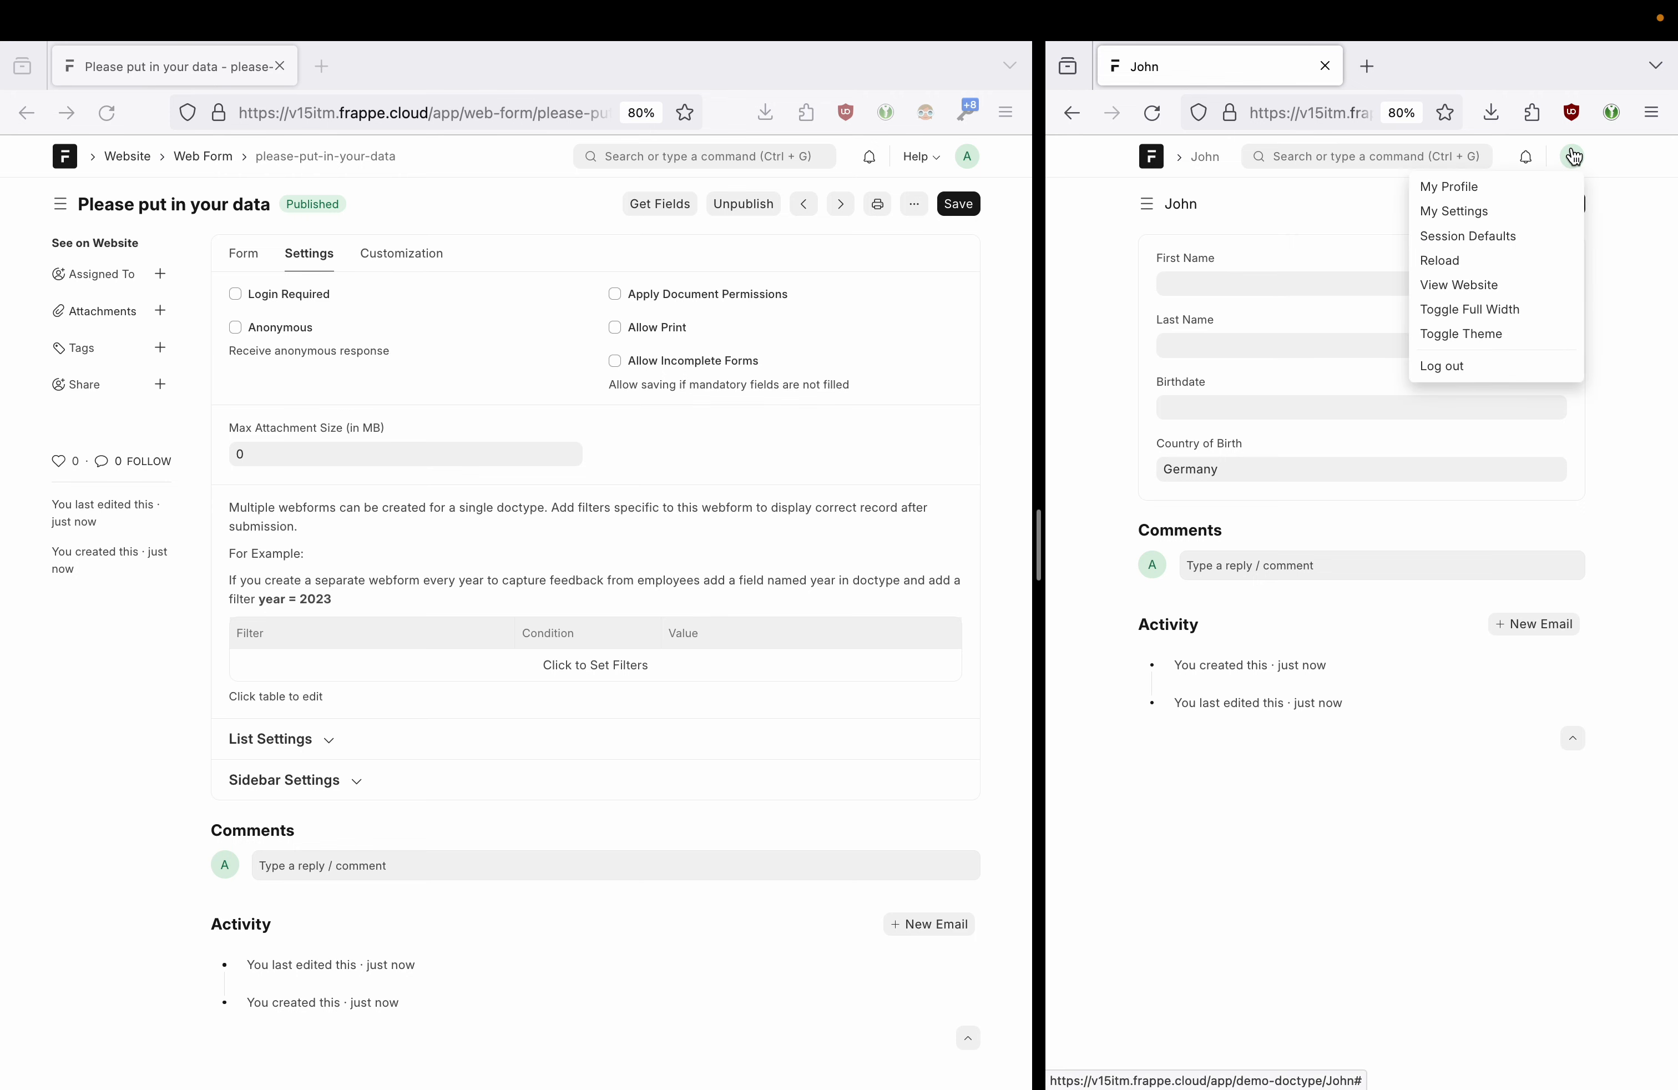
click(1585, 160)
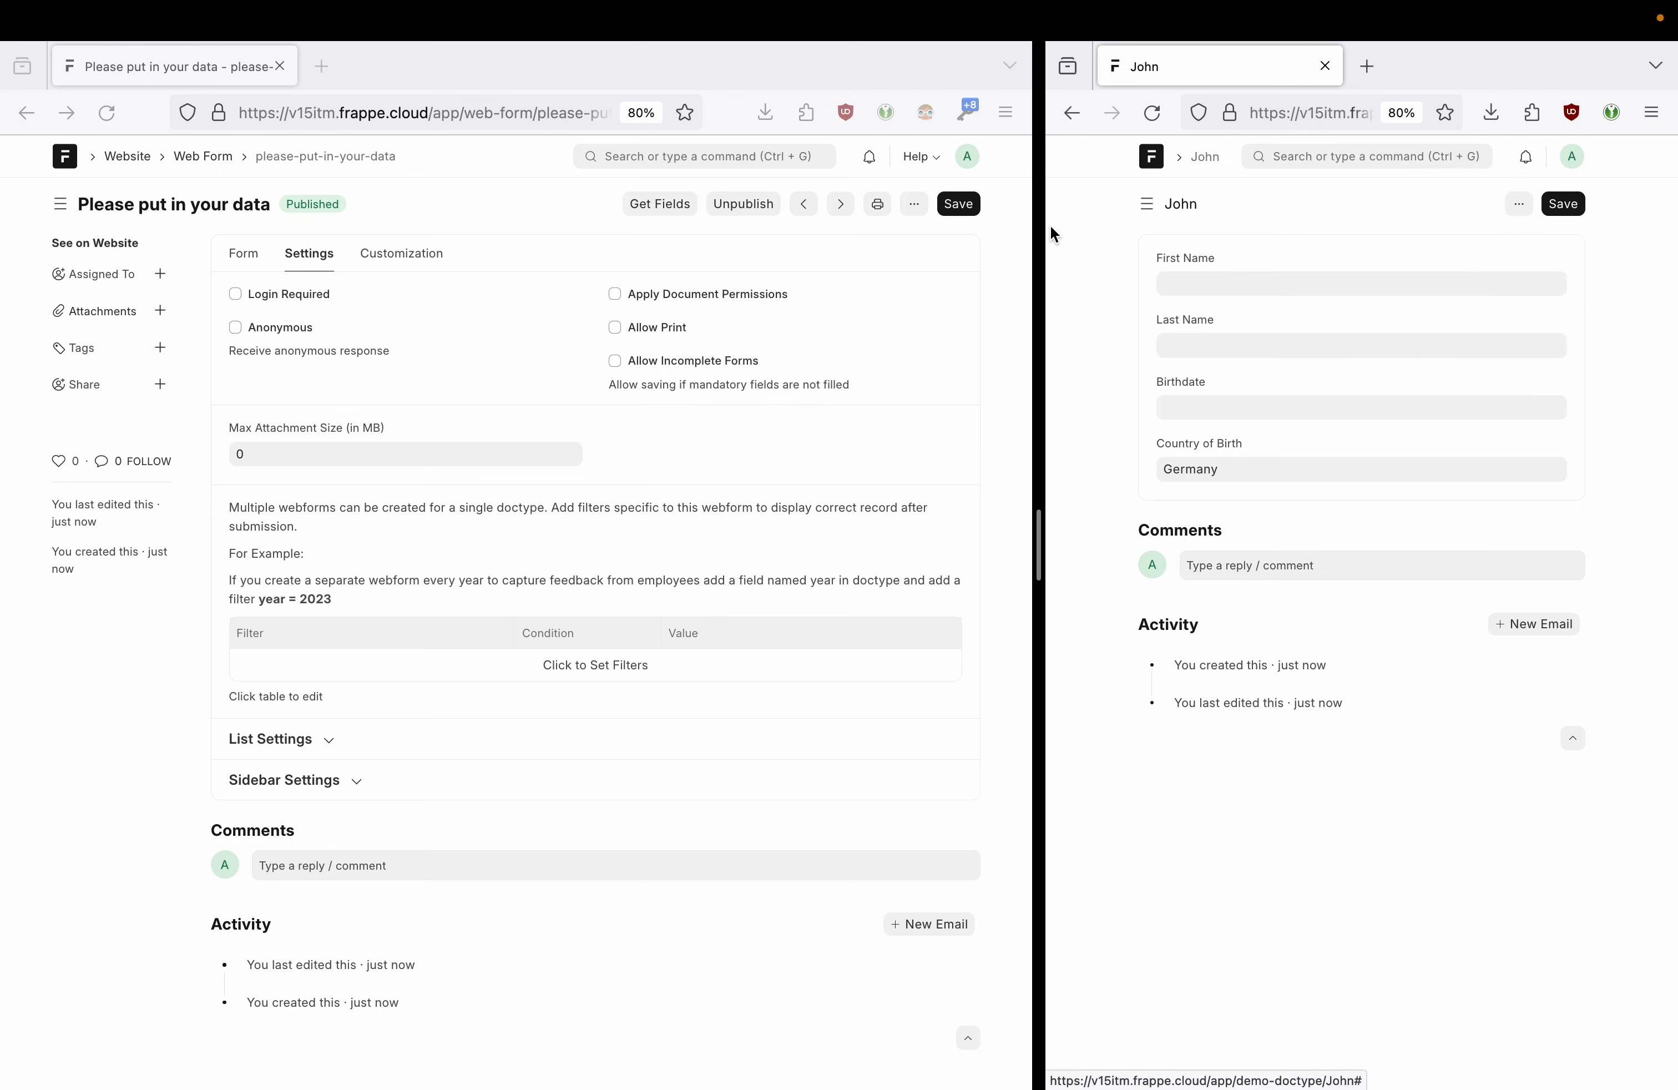
click(237, 296)
click(236, 295)
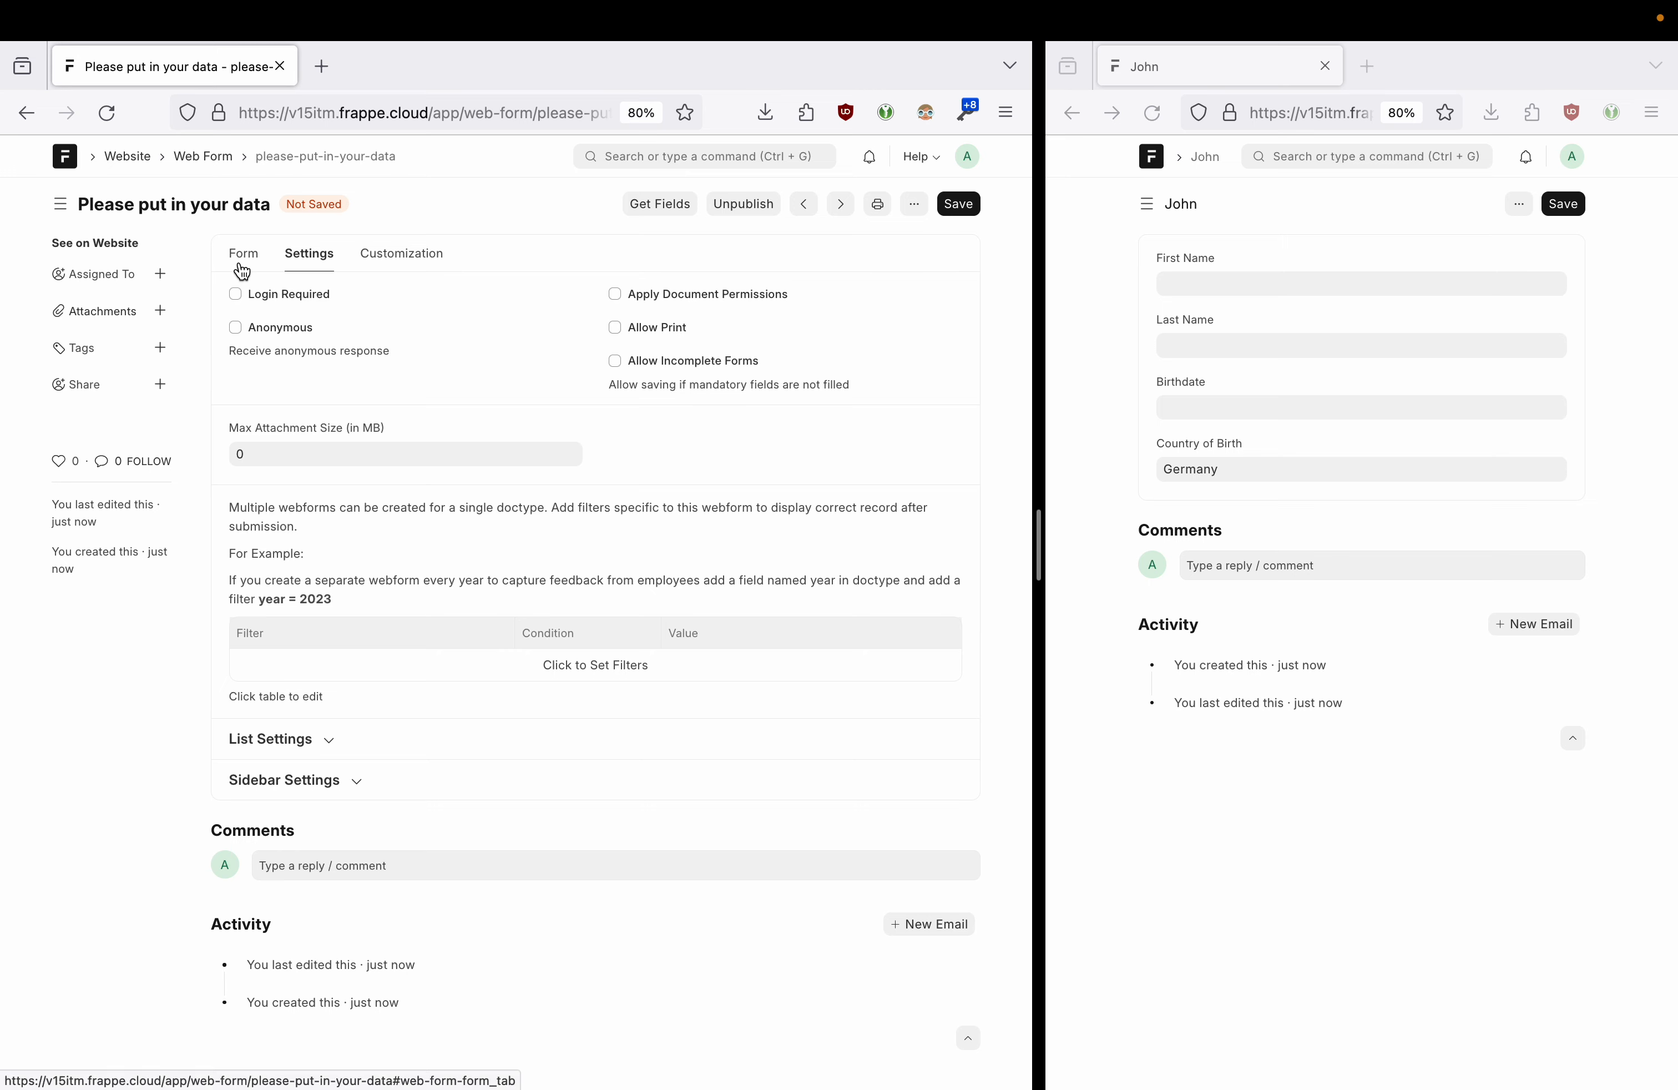
click(957, 205)
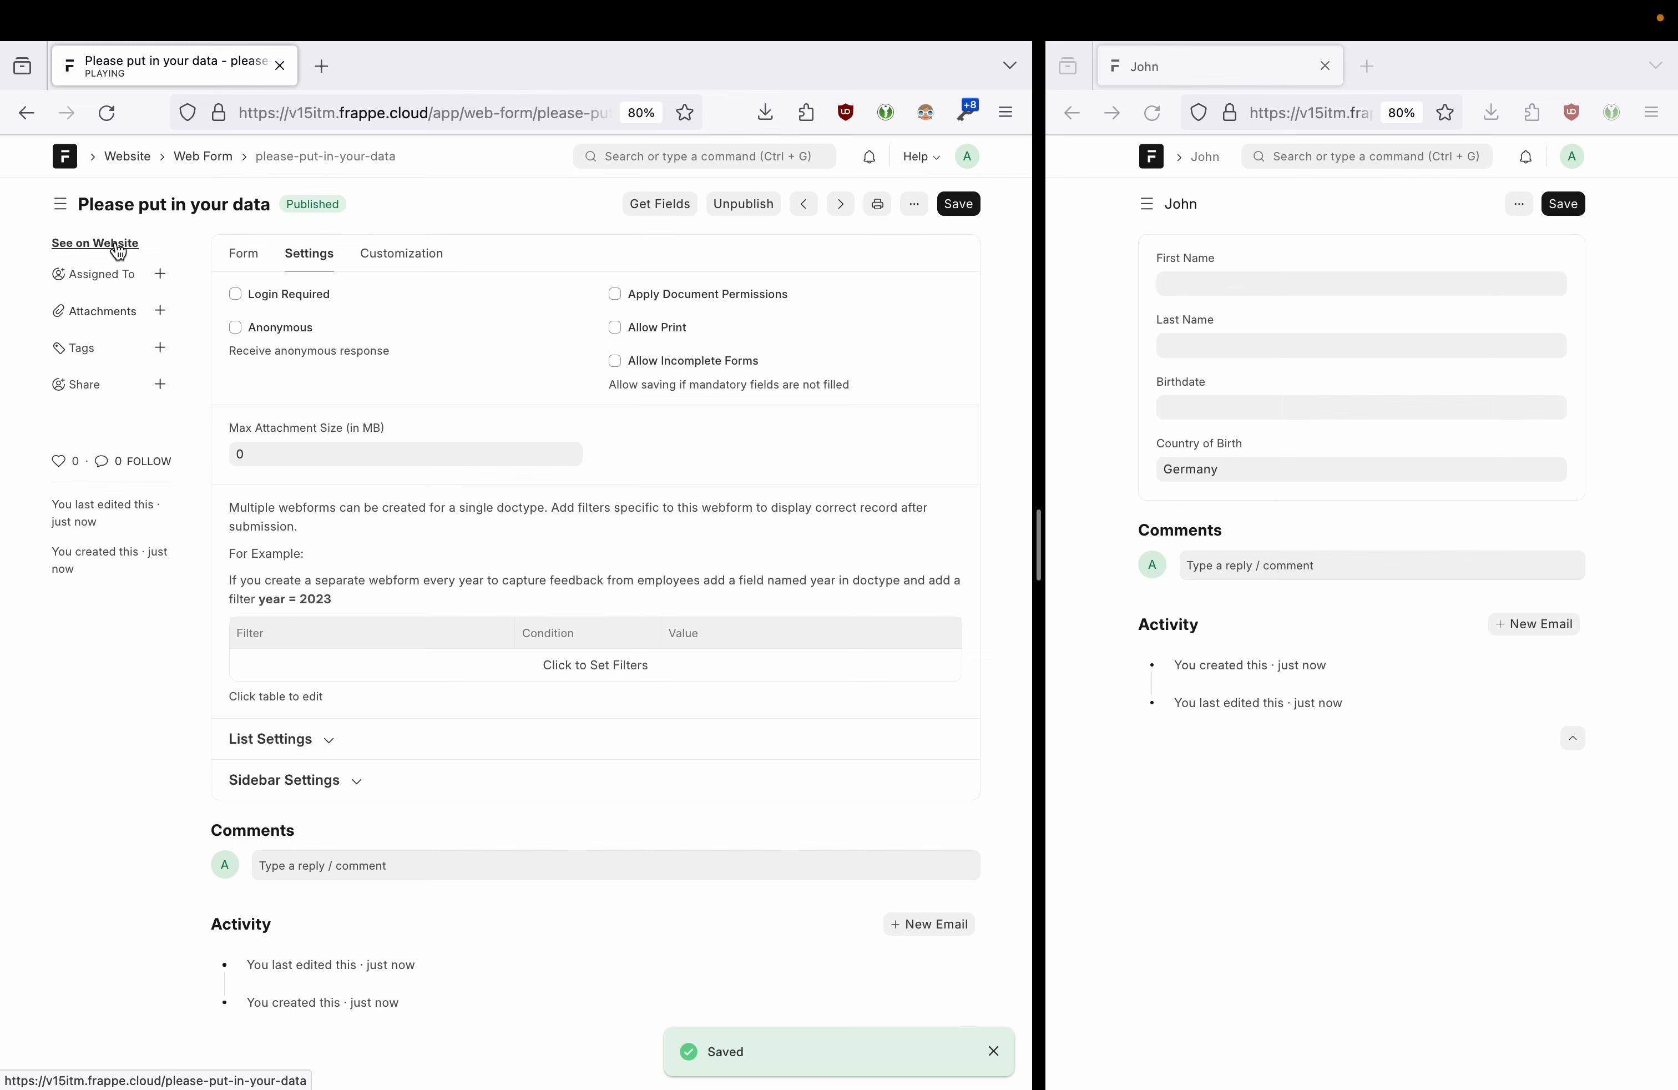
click(116, 242)
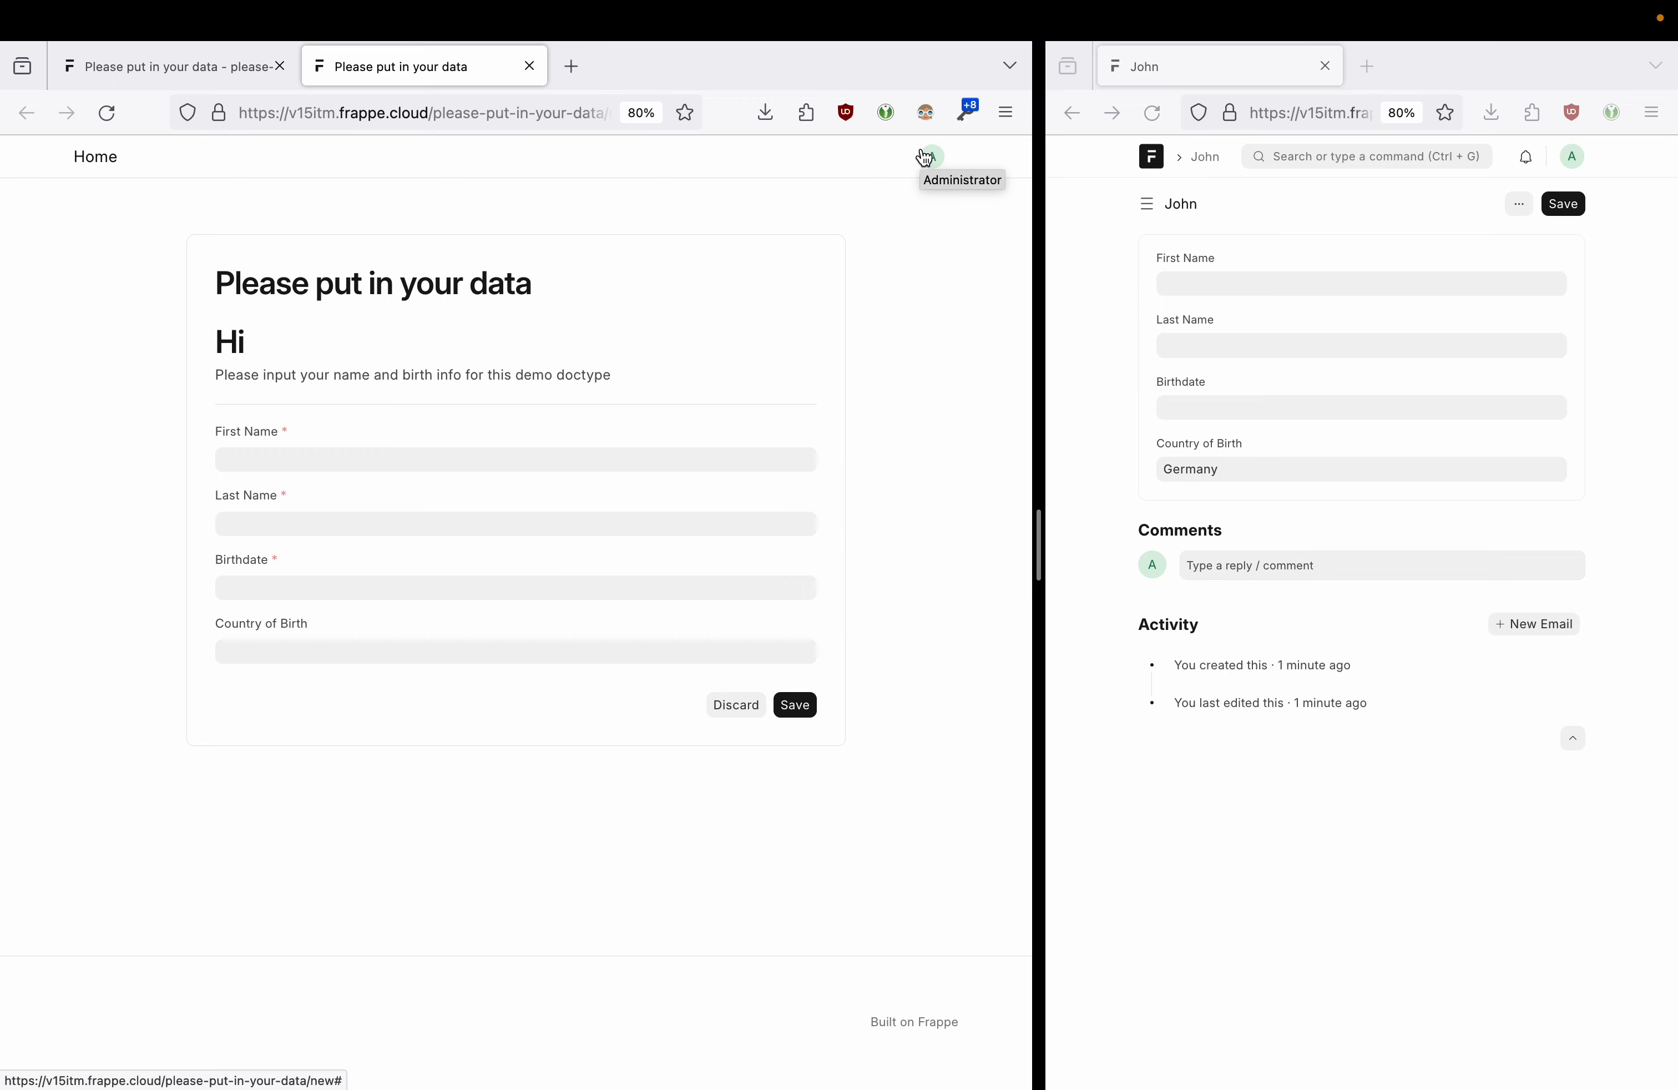
- Load the public web form's URL in a new private browsing window
click(546, 121)
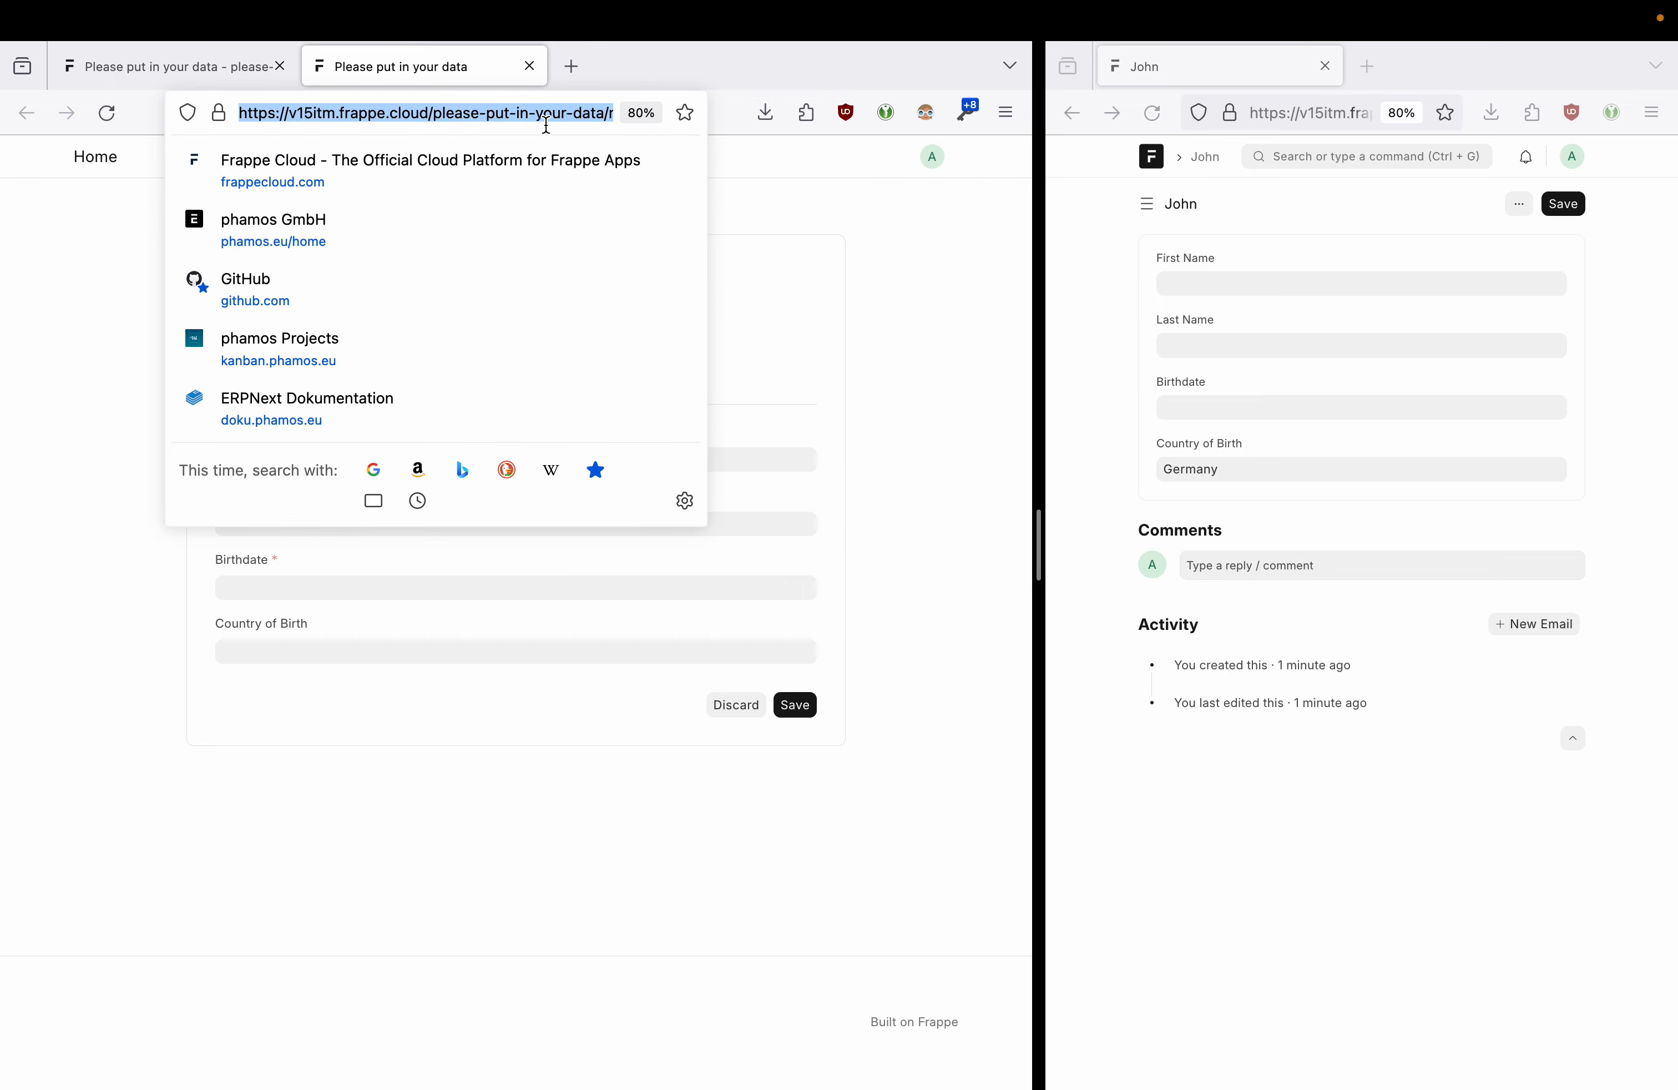
click(651, 62)
right_click(645, 65)
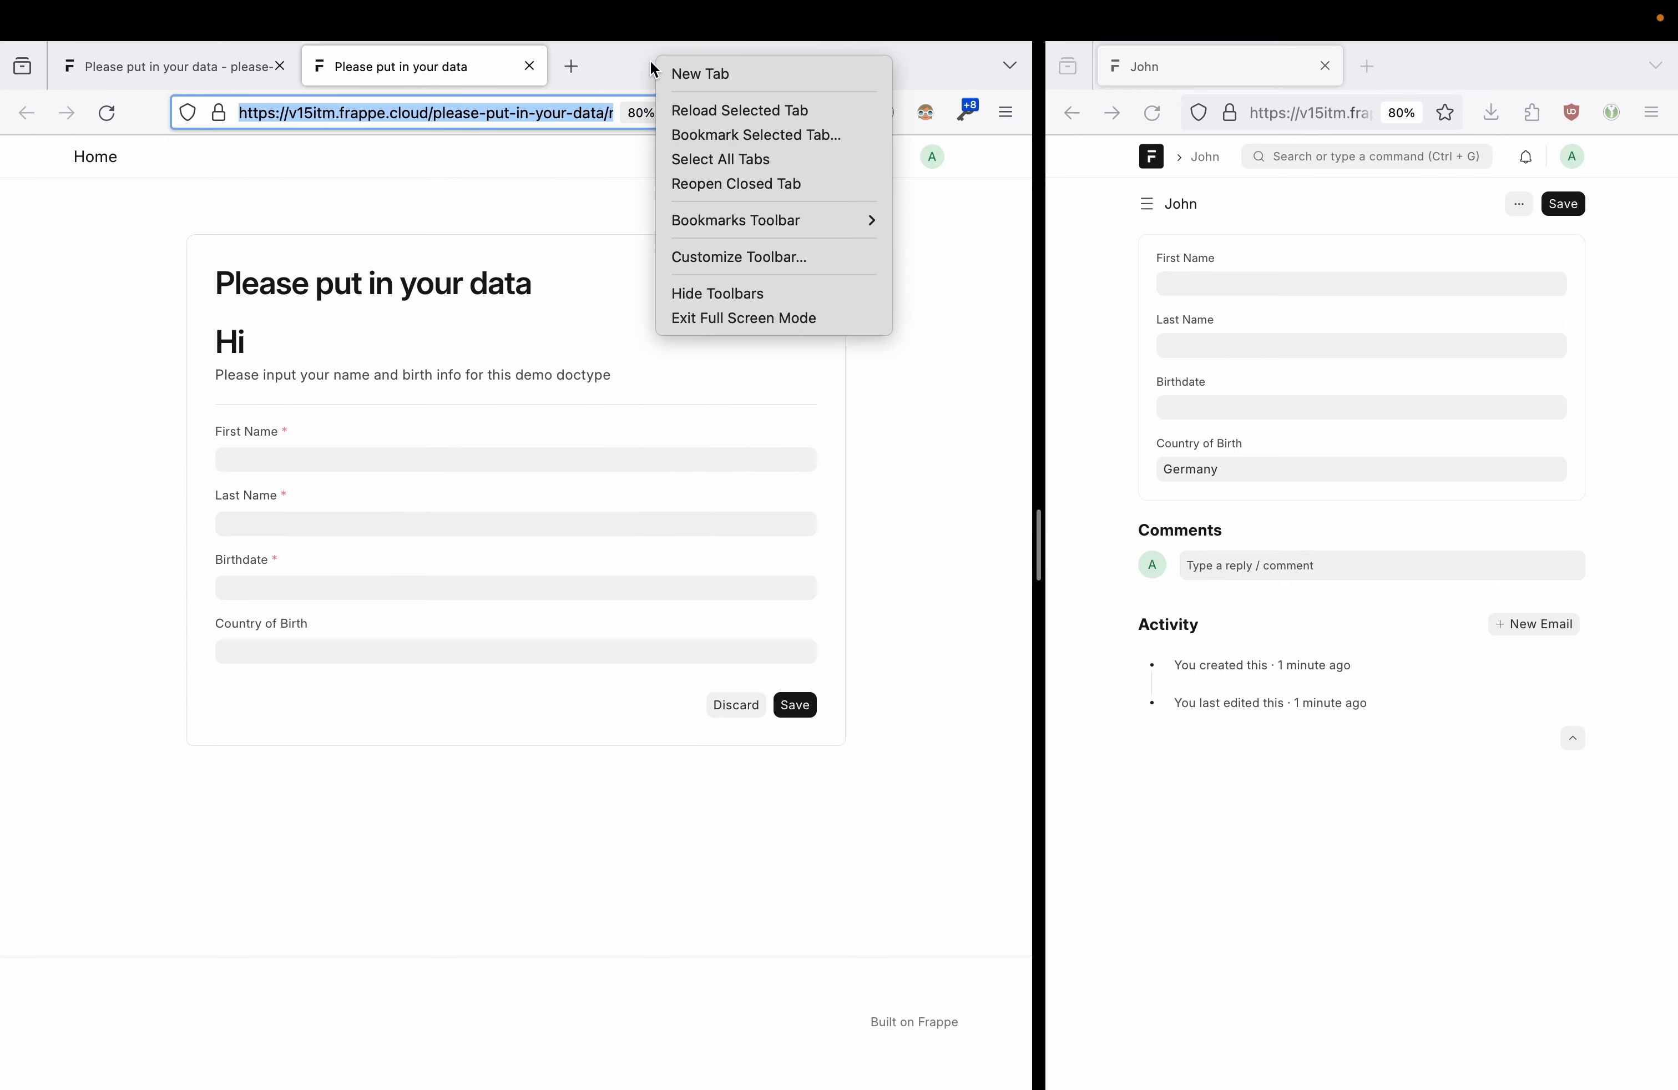
click(642, 66)
mouse_move(765, 1087)
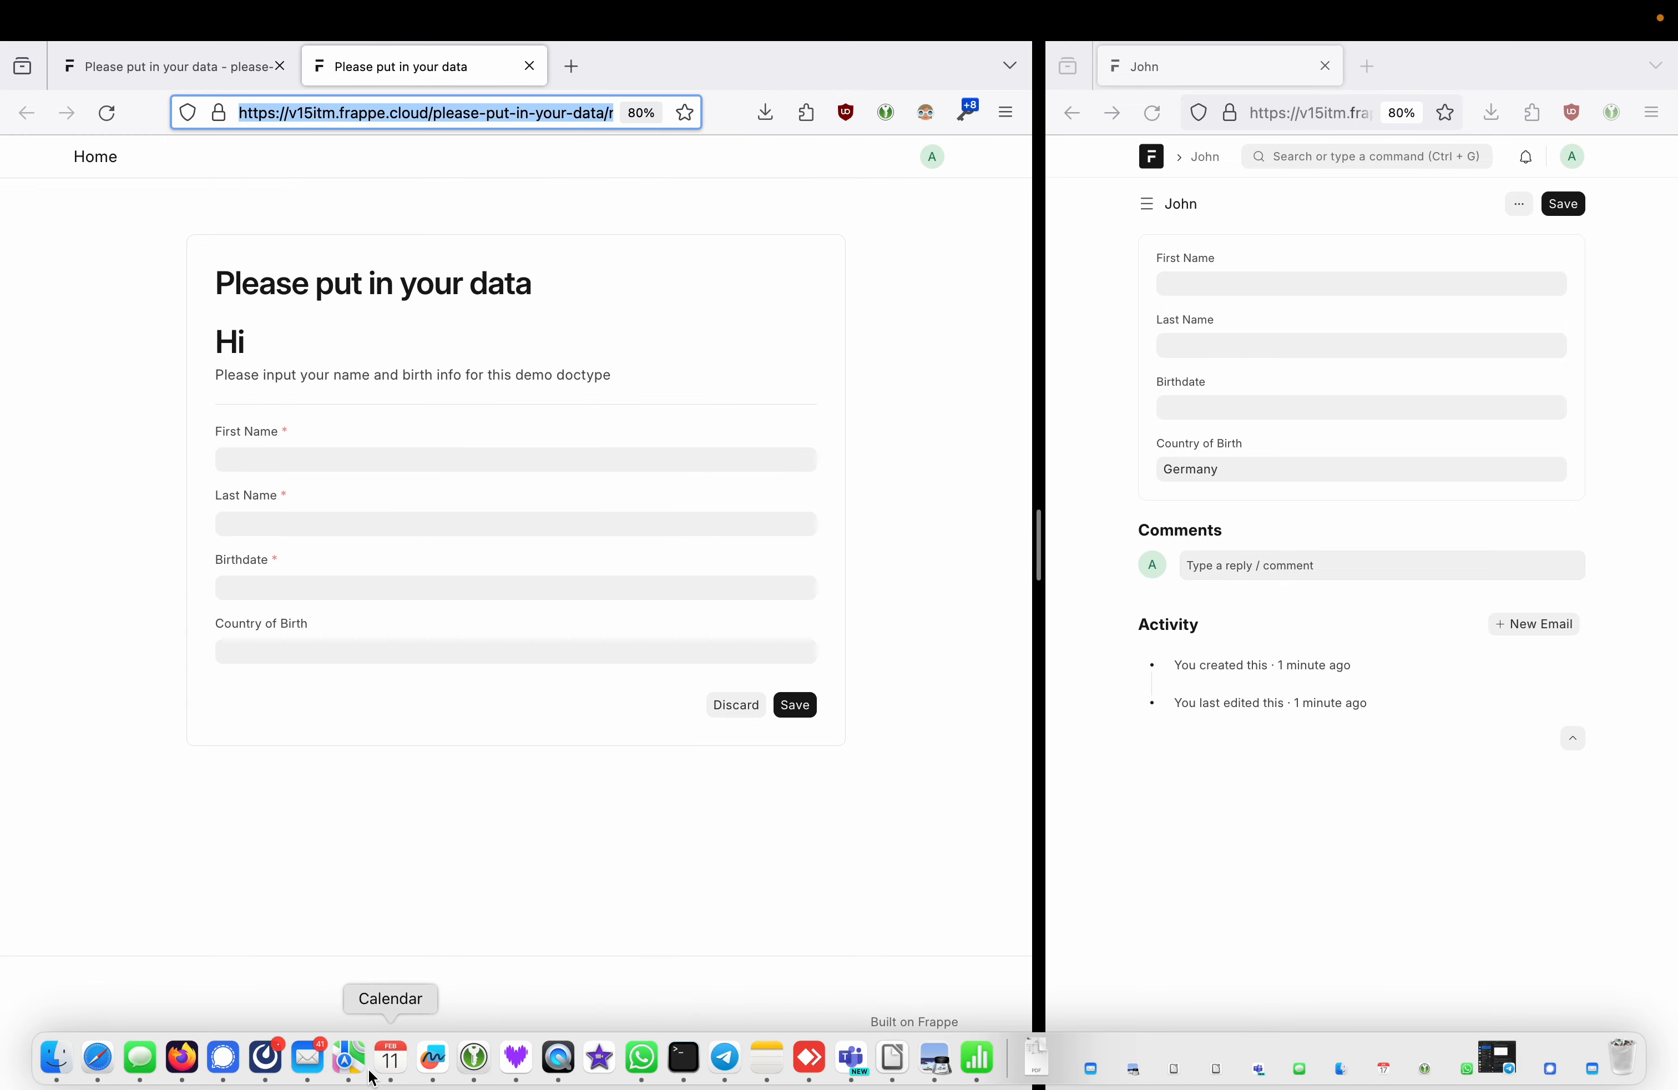
right_click(182, 1057)
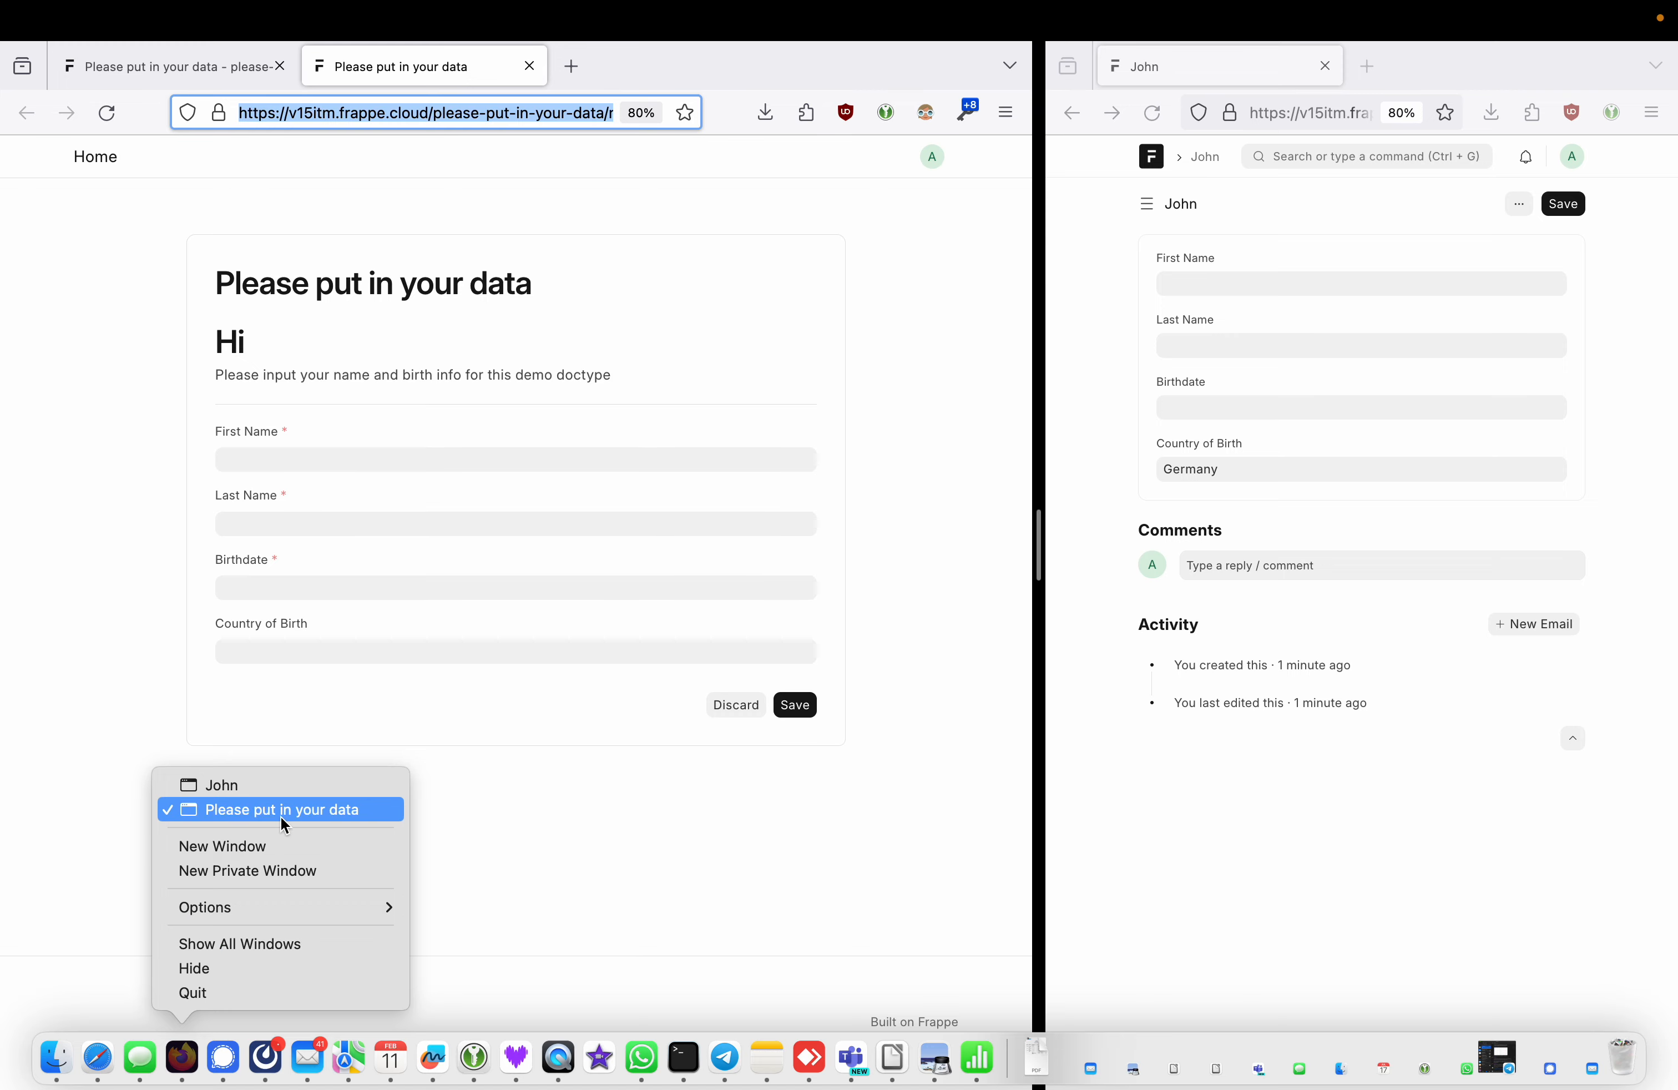
click(284, 871)
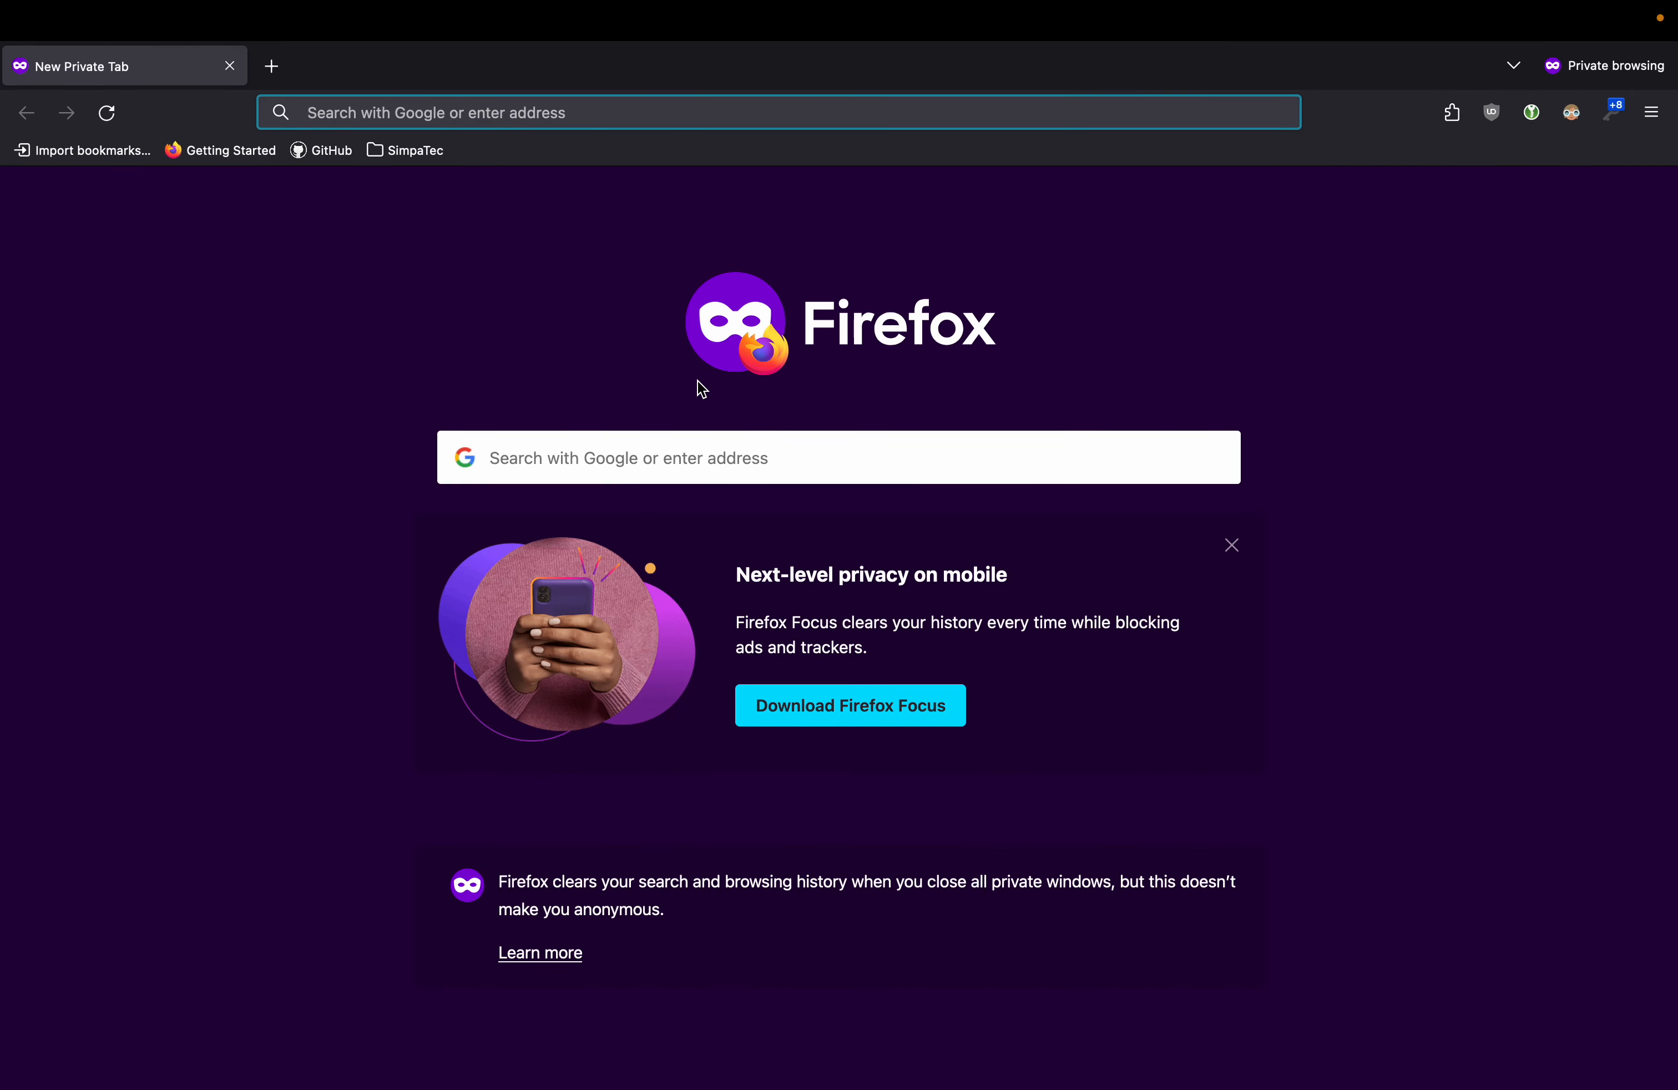
text(https://v15itm.frappe.cloud/please-put-in-your-data/new)
key(Return)
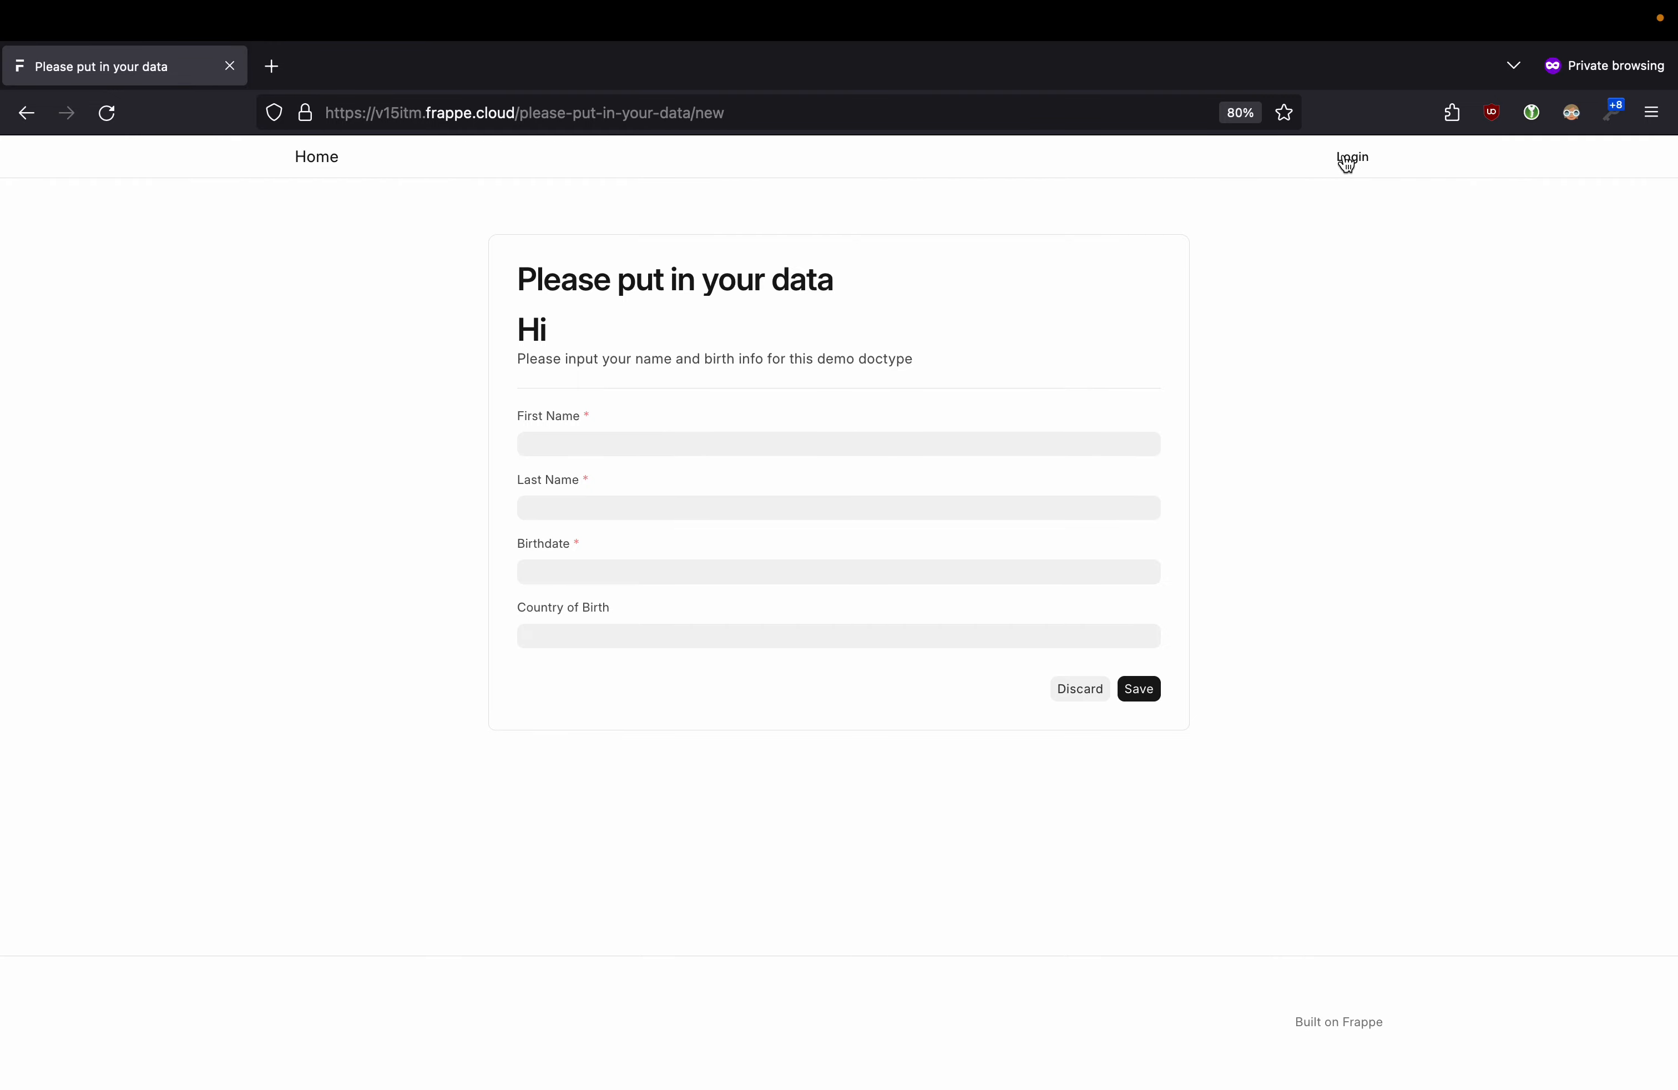
- Fill in a guest's name, birthdate 05.07.1998 and country Afghanistan, then dismiss the document-name error
click(624, 443)
key(Tab)
key(Tab)
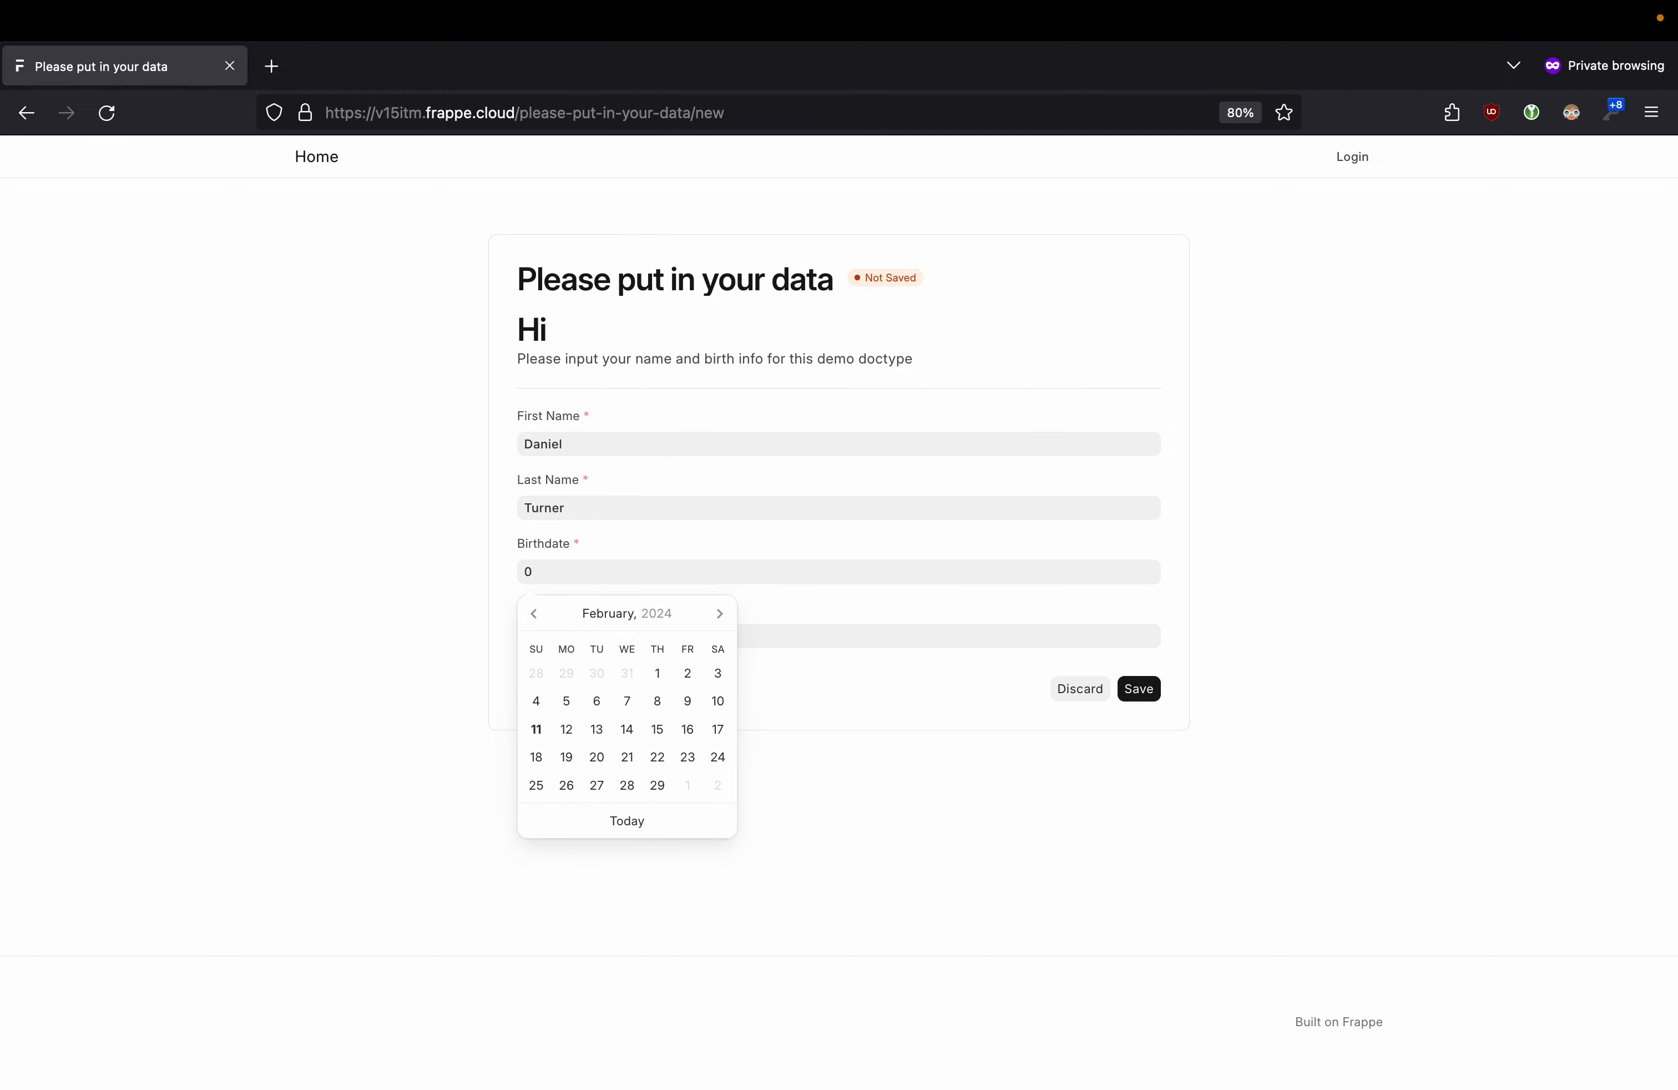
text(05.07.1998)
click(669, 630)
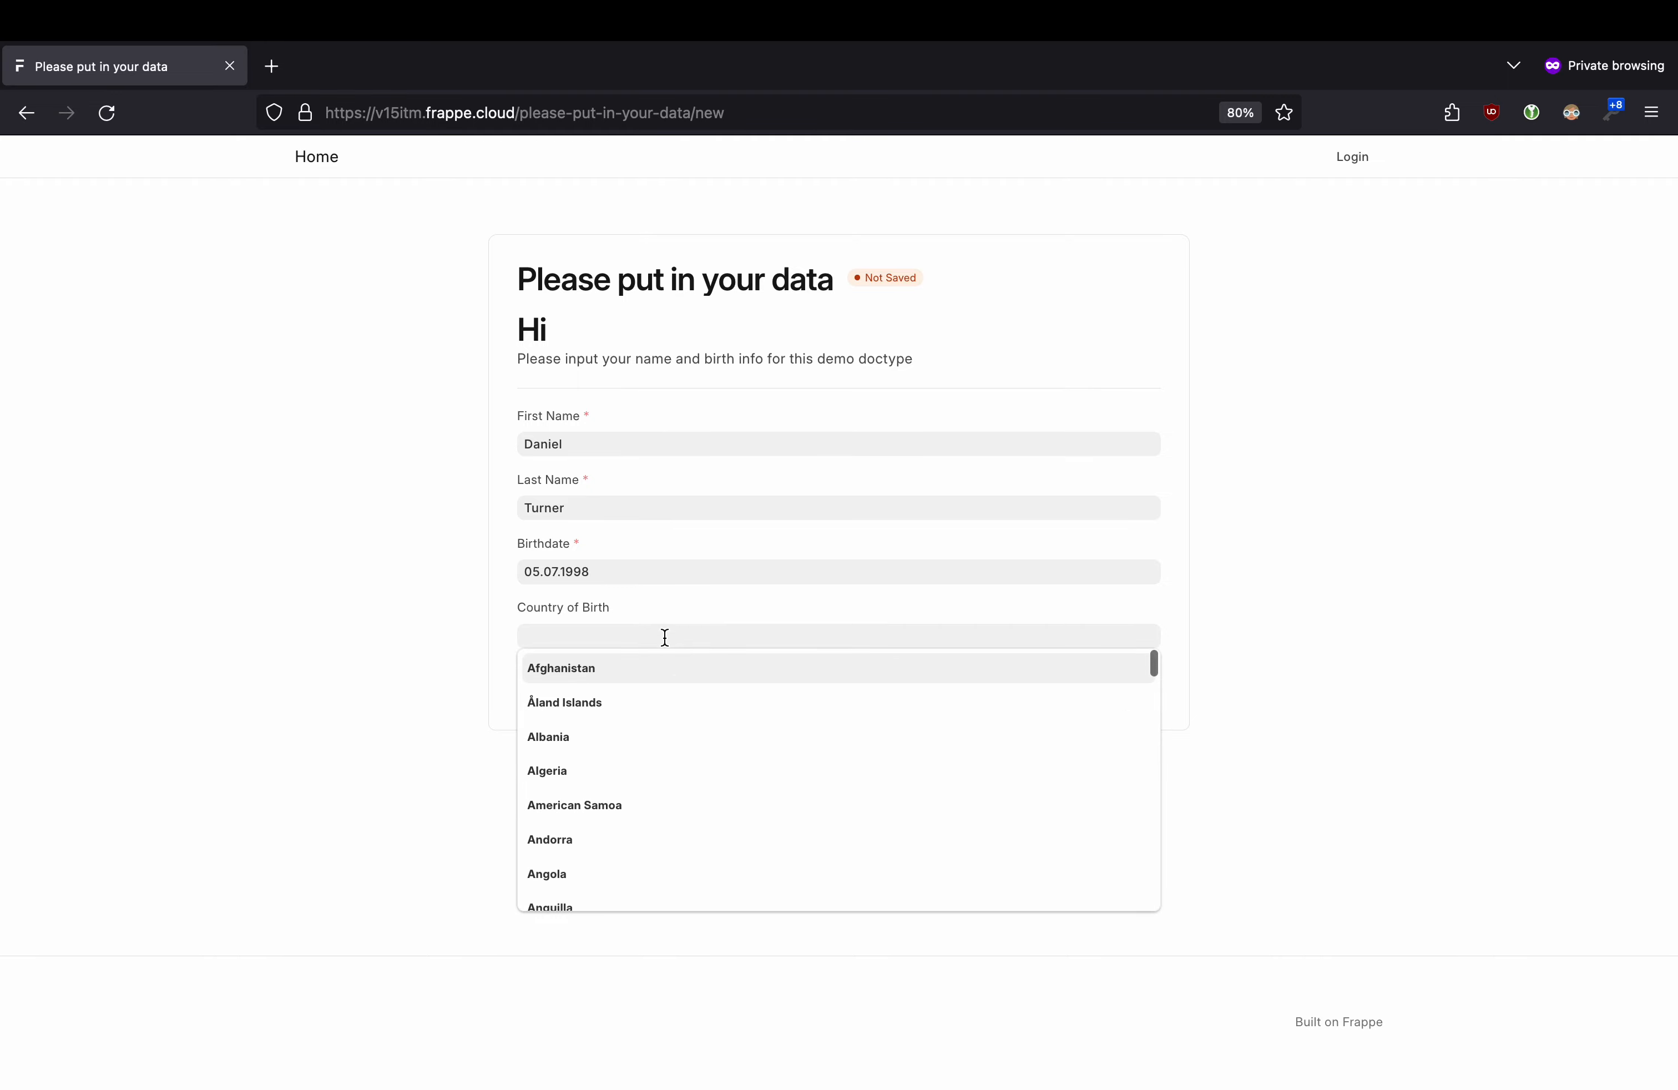
click(603, 672)
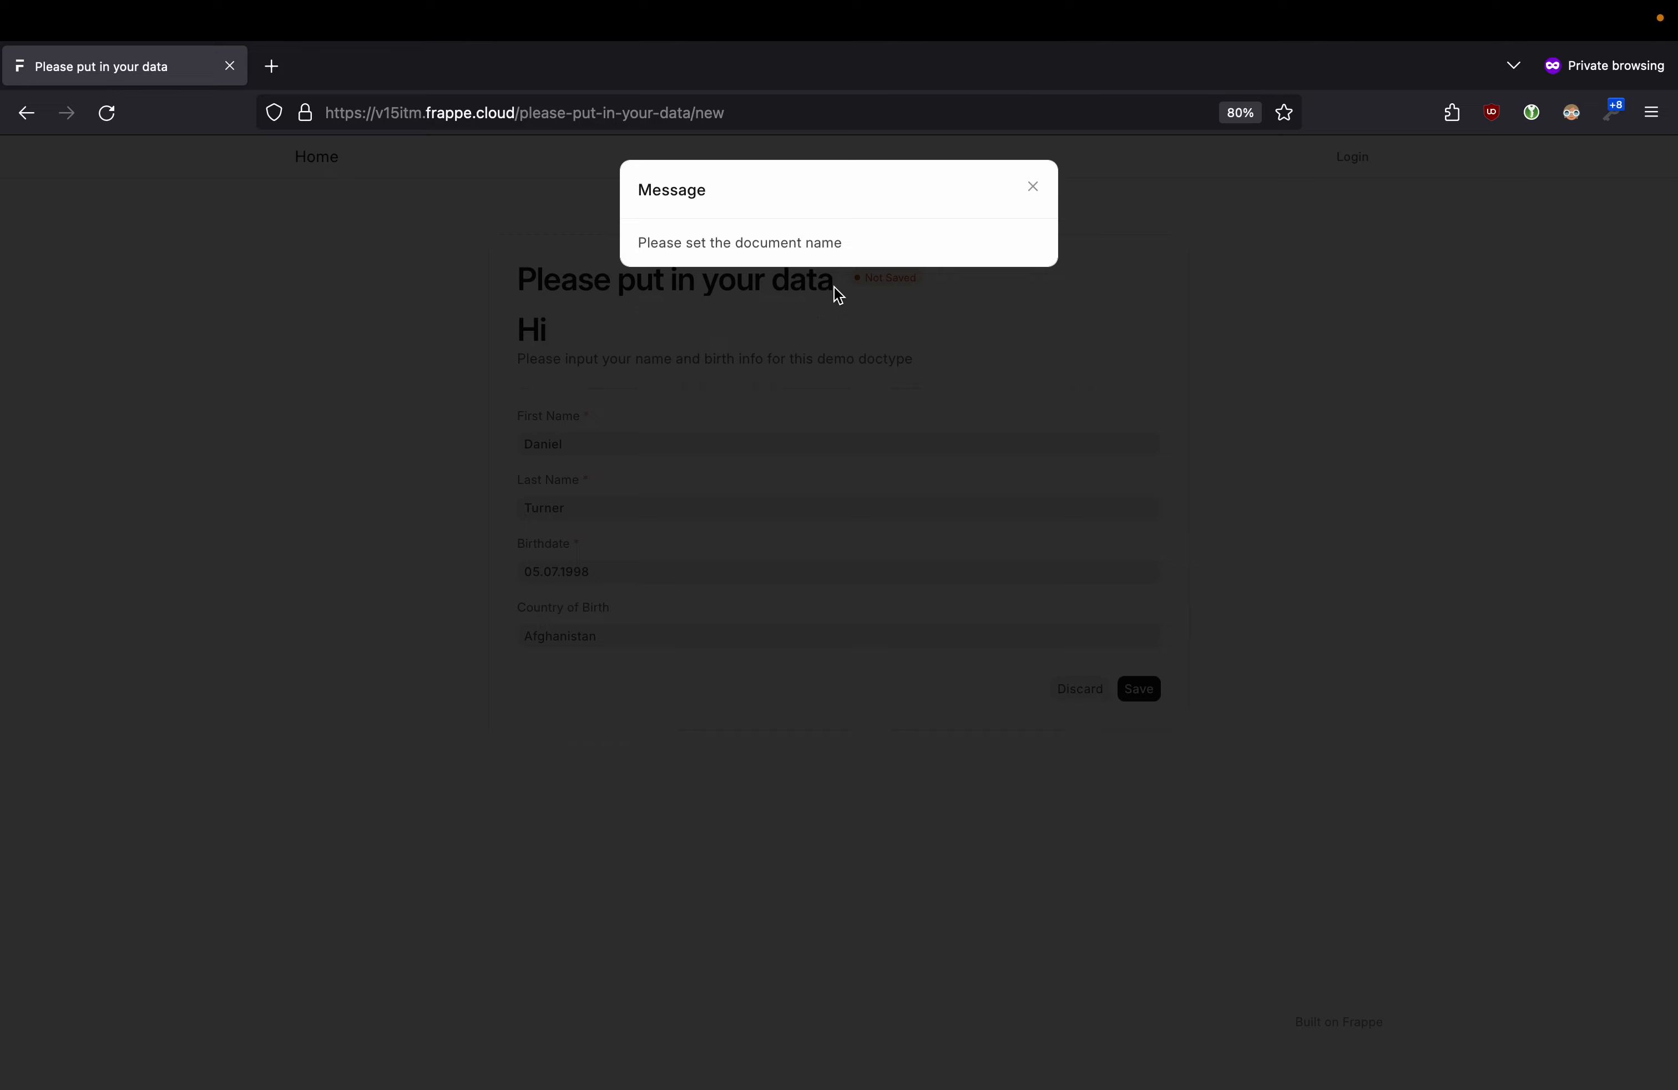
drag(720, 239, 898, 245)
click(903, 245)
click(1034, 188)
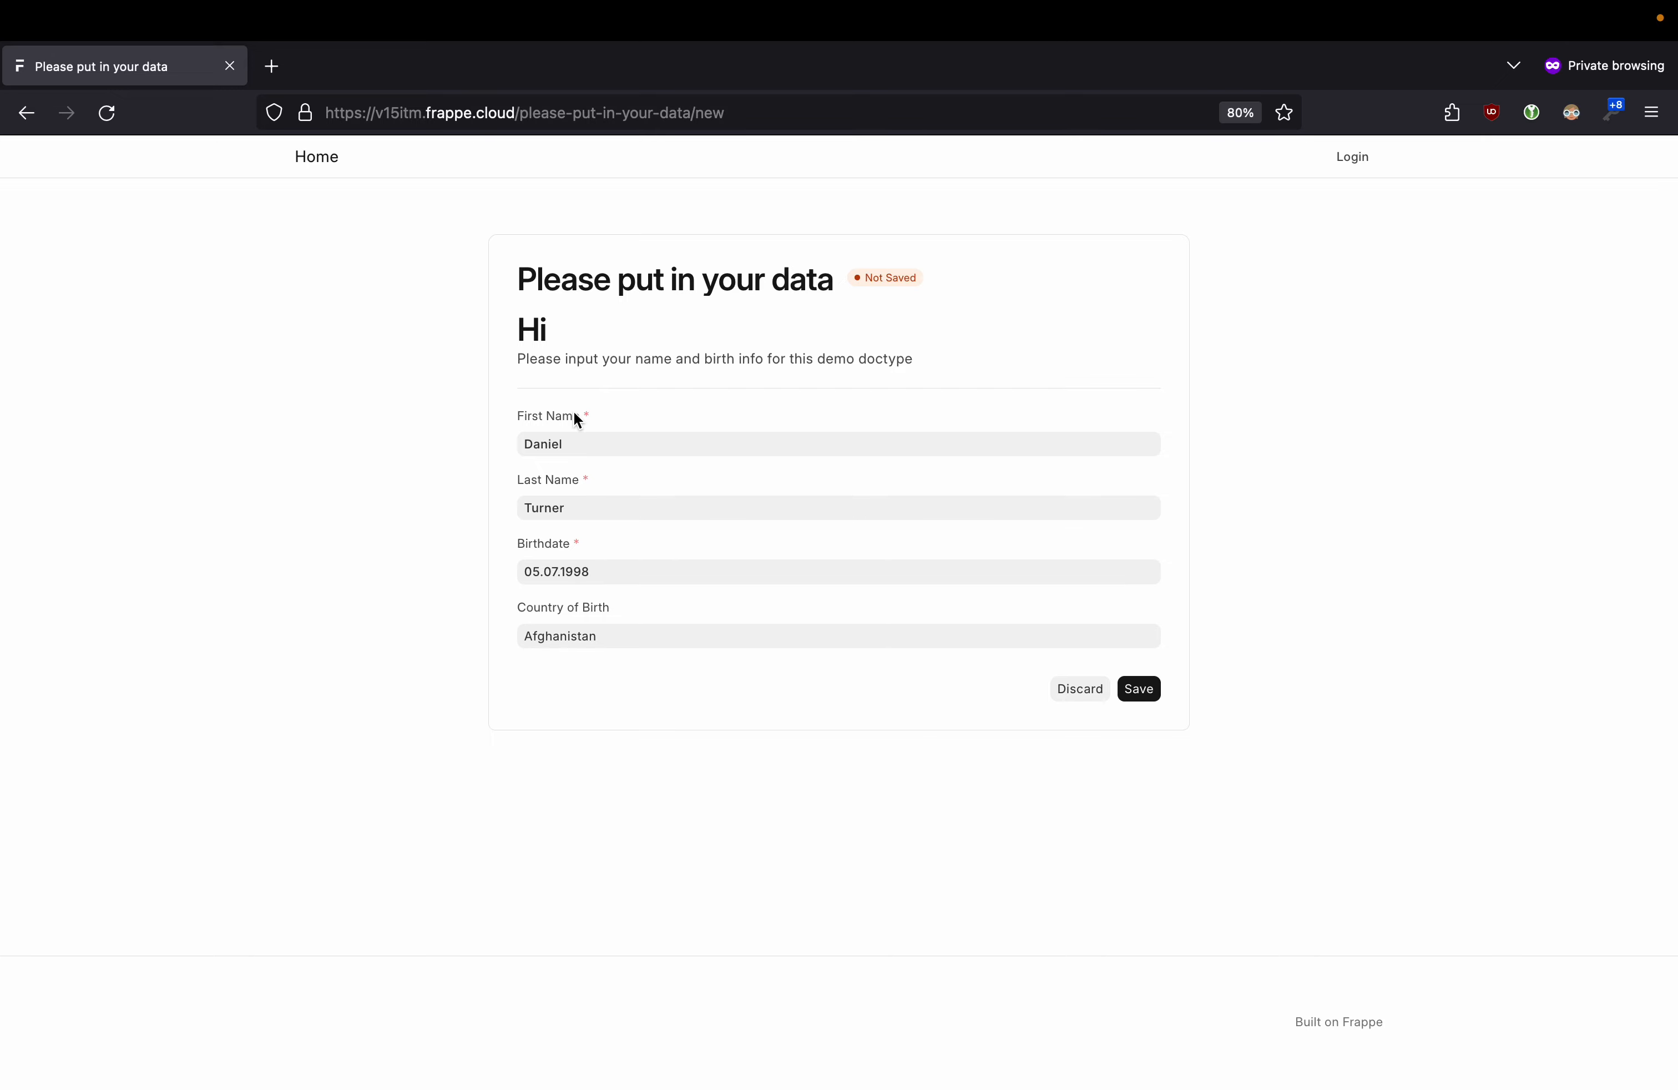
key(ctrl+Left)
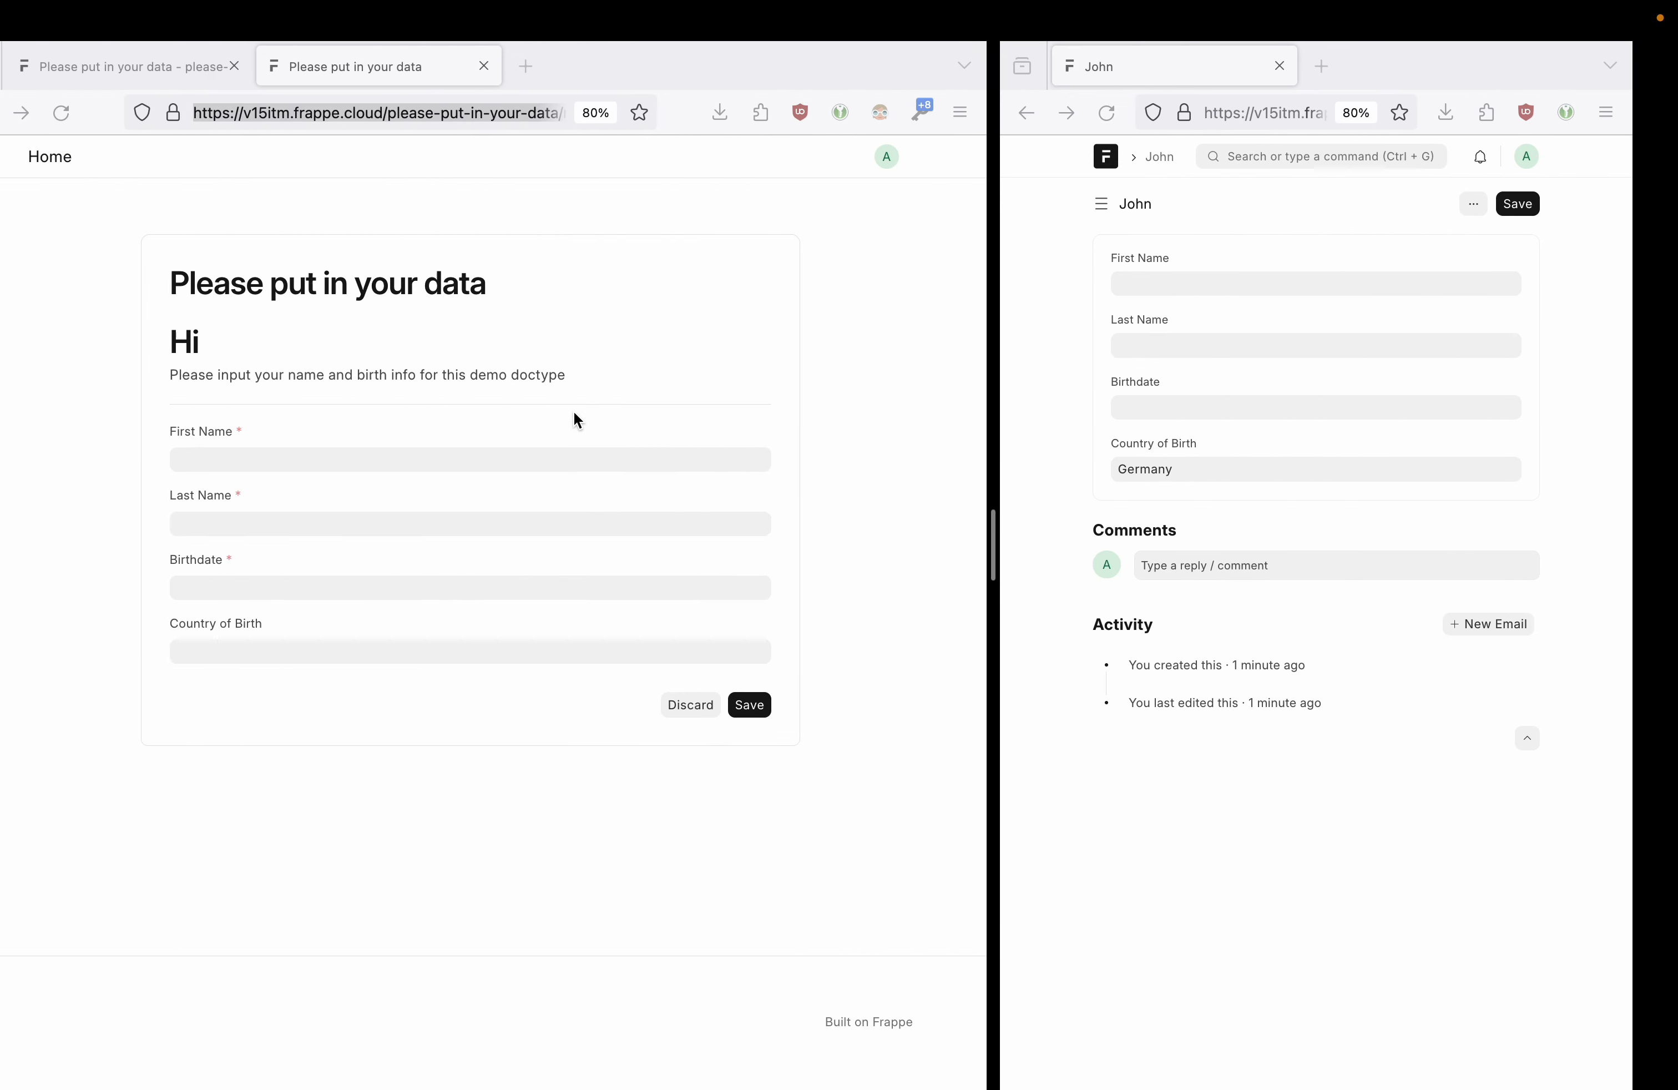
- Return to the Demo Doctype definition and show its Settings tab
click(110, 72)
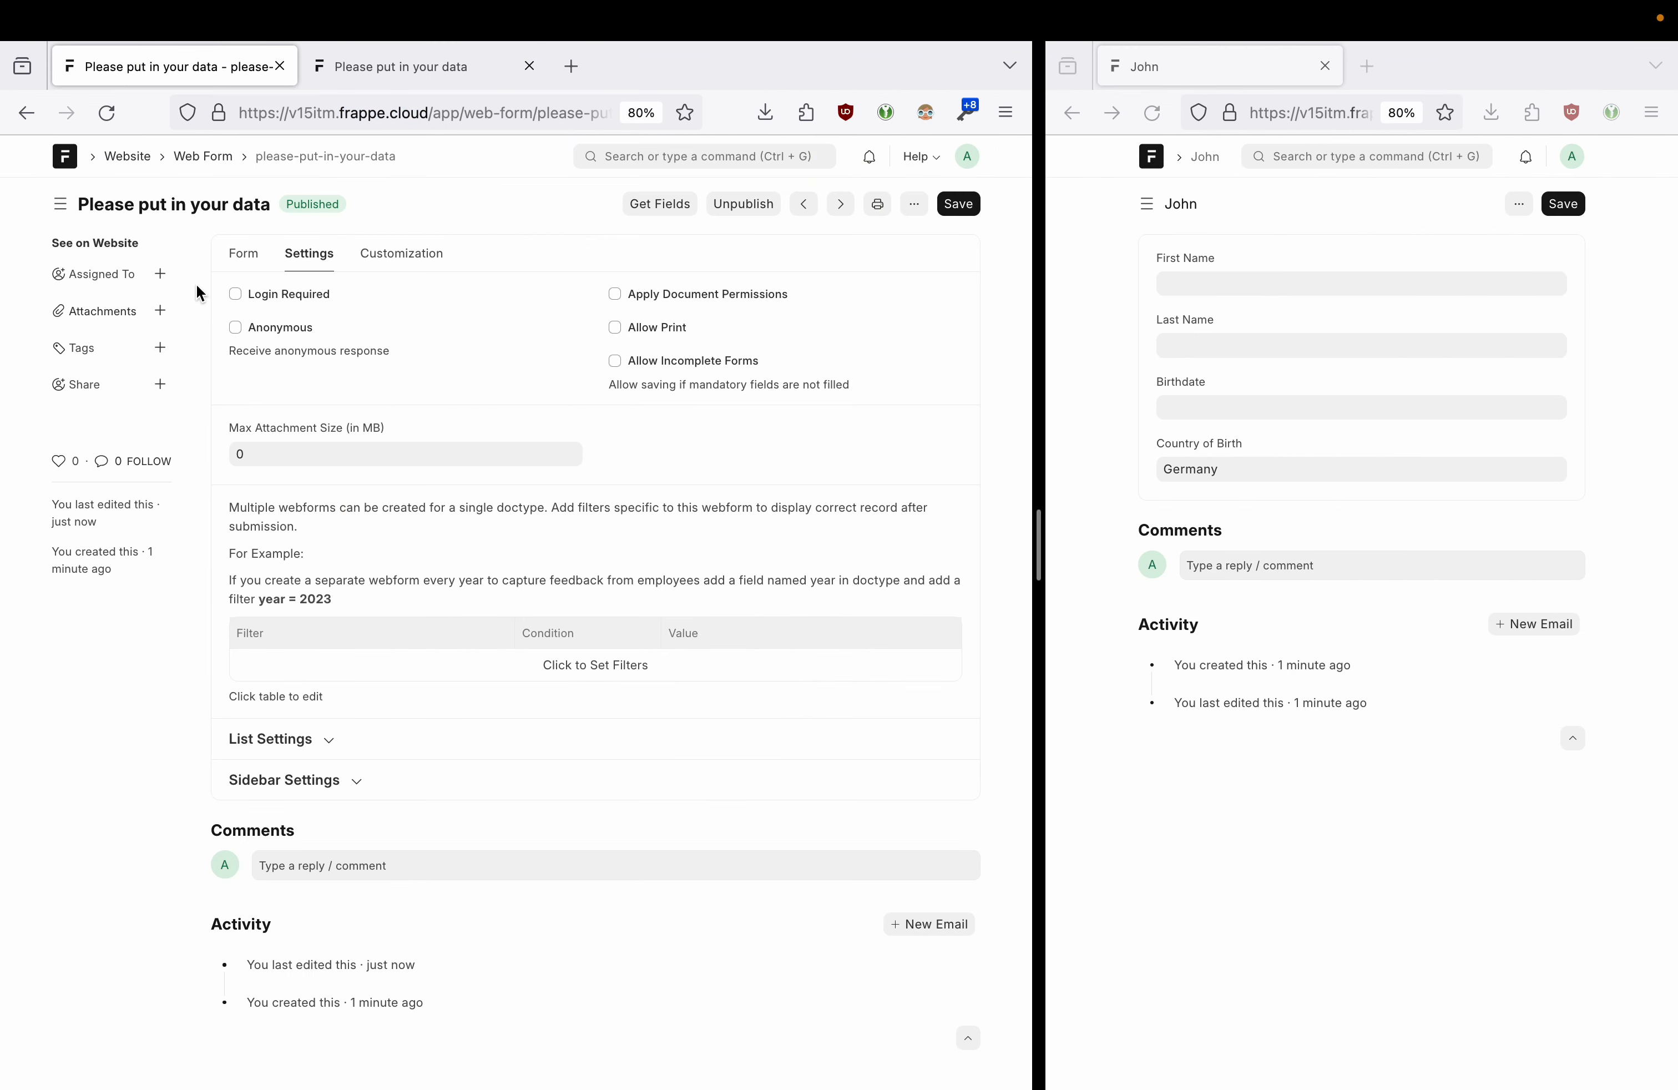
click(30, 114)
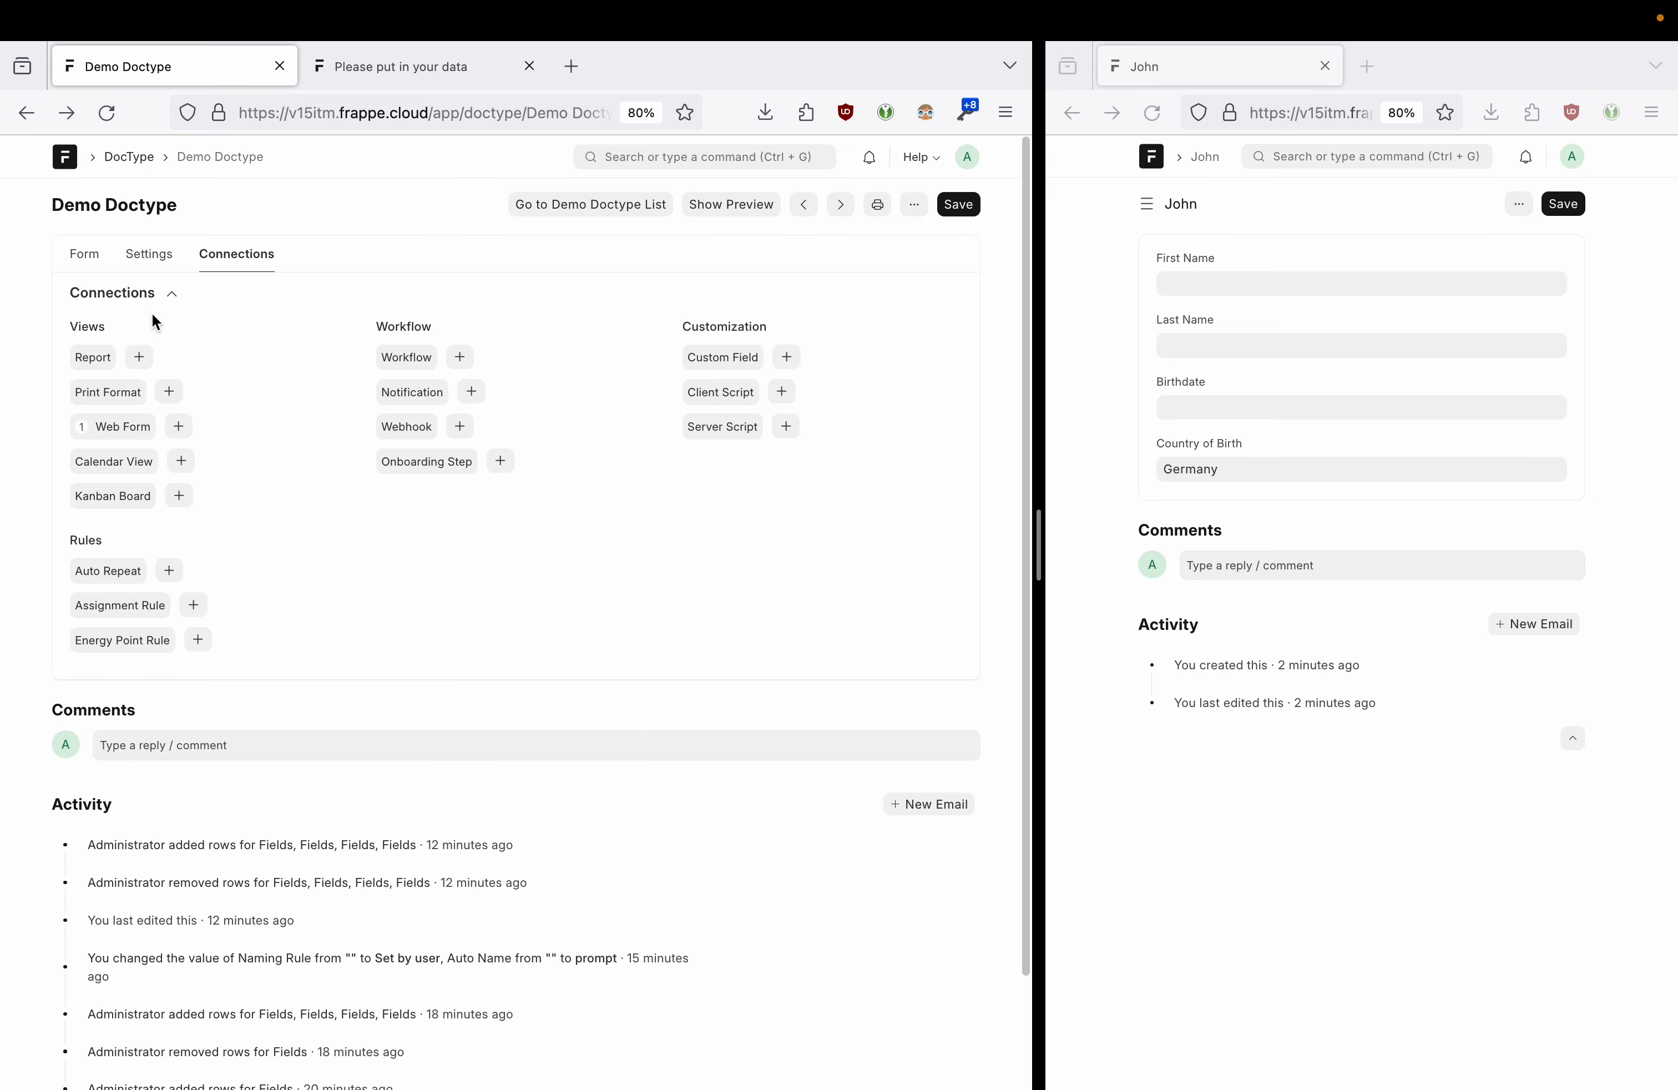
click(85, 255)
click(145, 255)
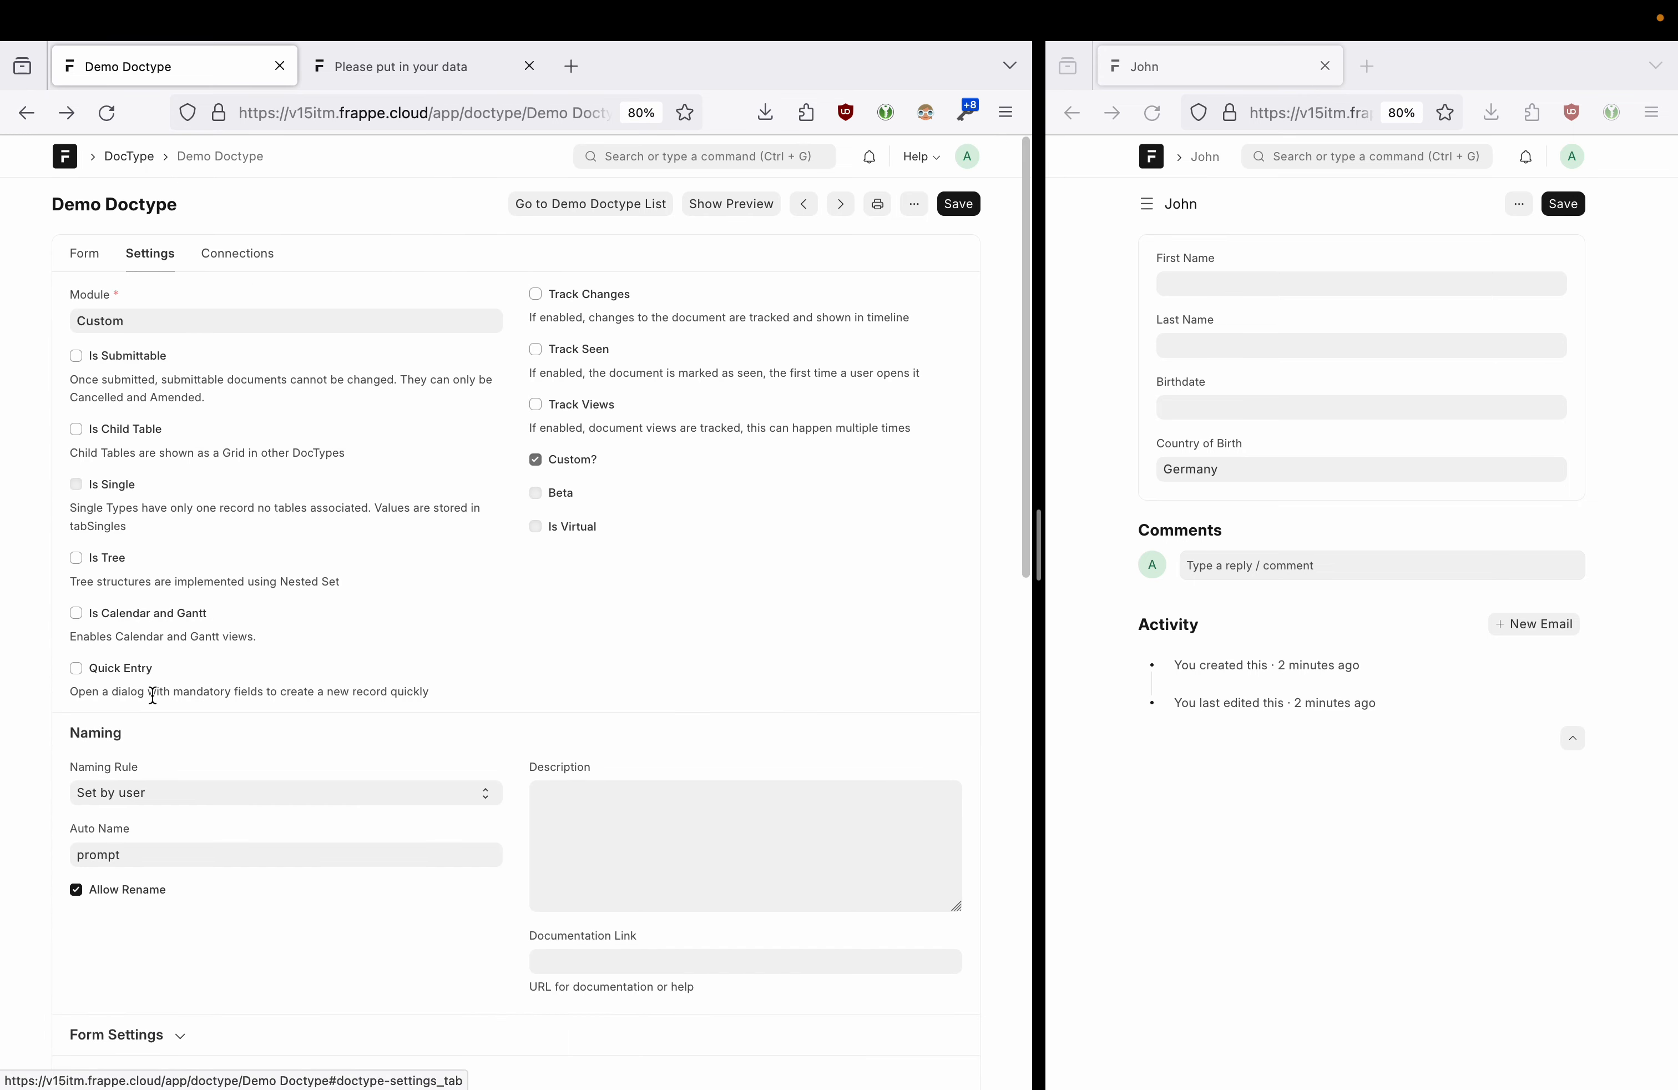
scroll(152, 690, down, 2)
- Set Naming Rule to By fieldname with Auto Name field:first_name and save the doctype
click(154, 708)
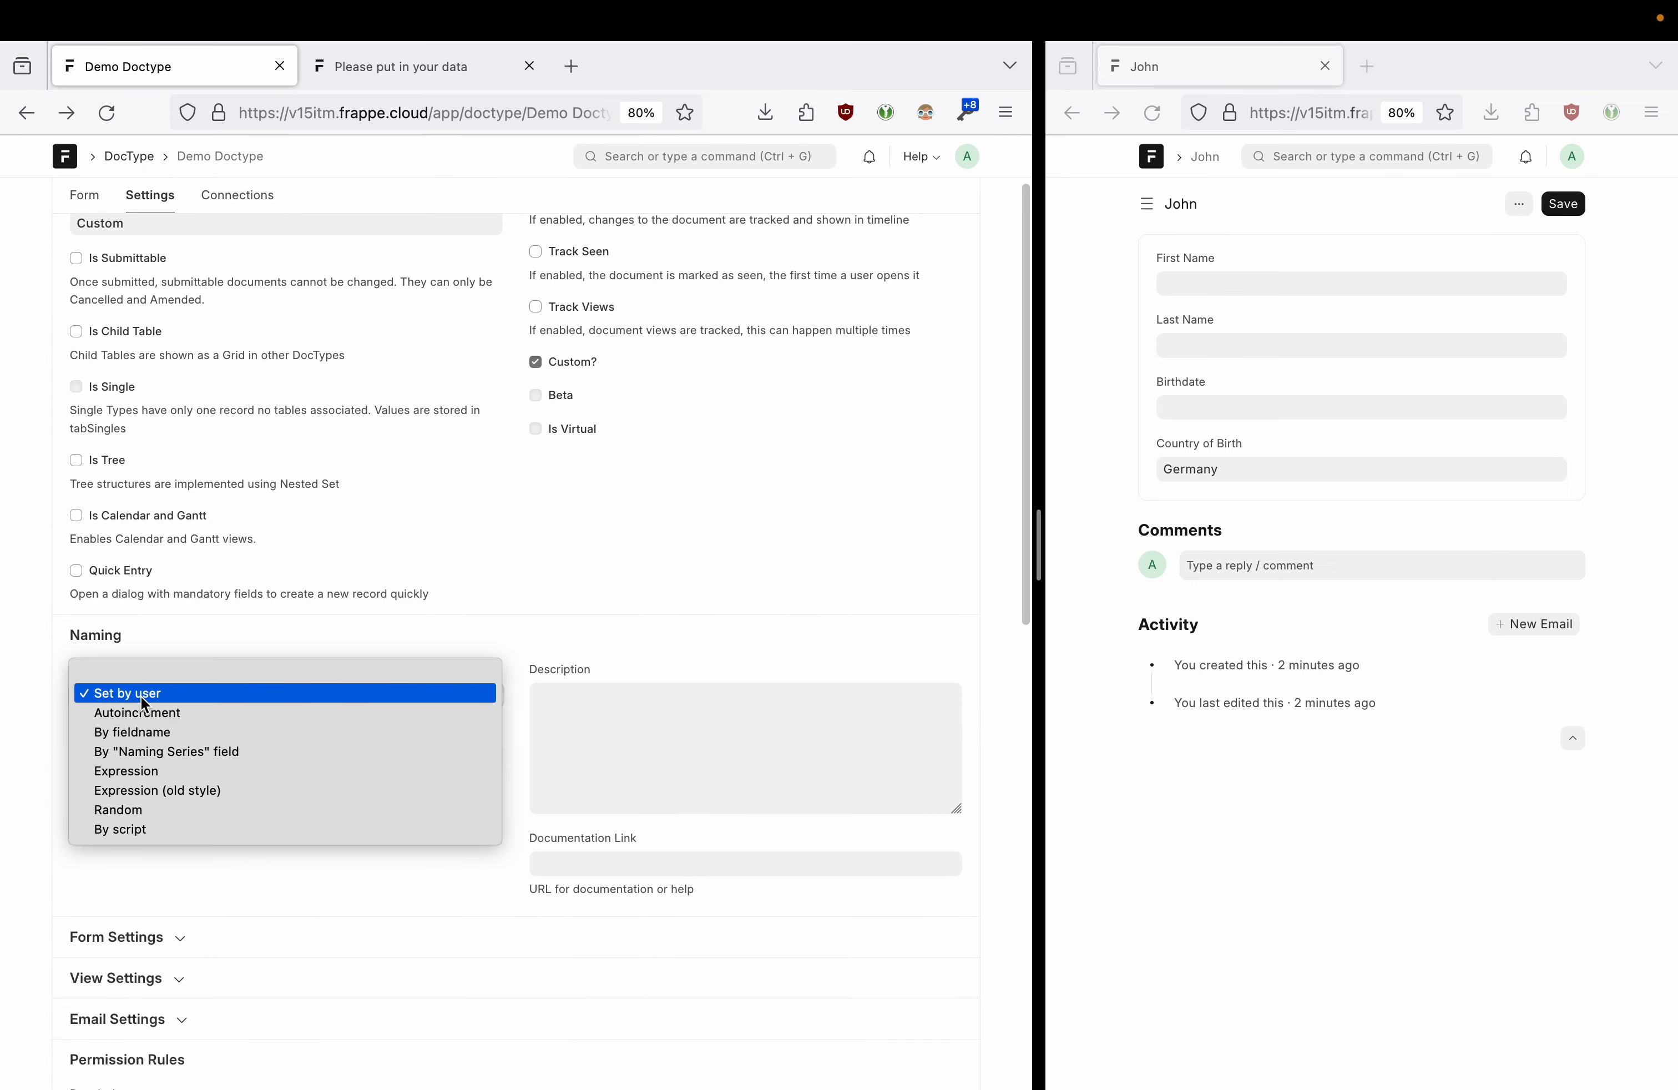
click(181, 736)
click(177, 757)
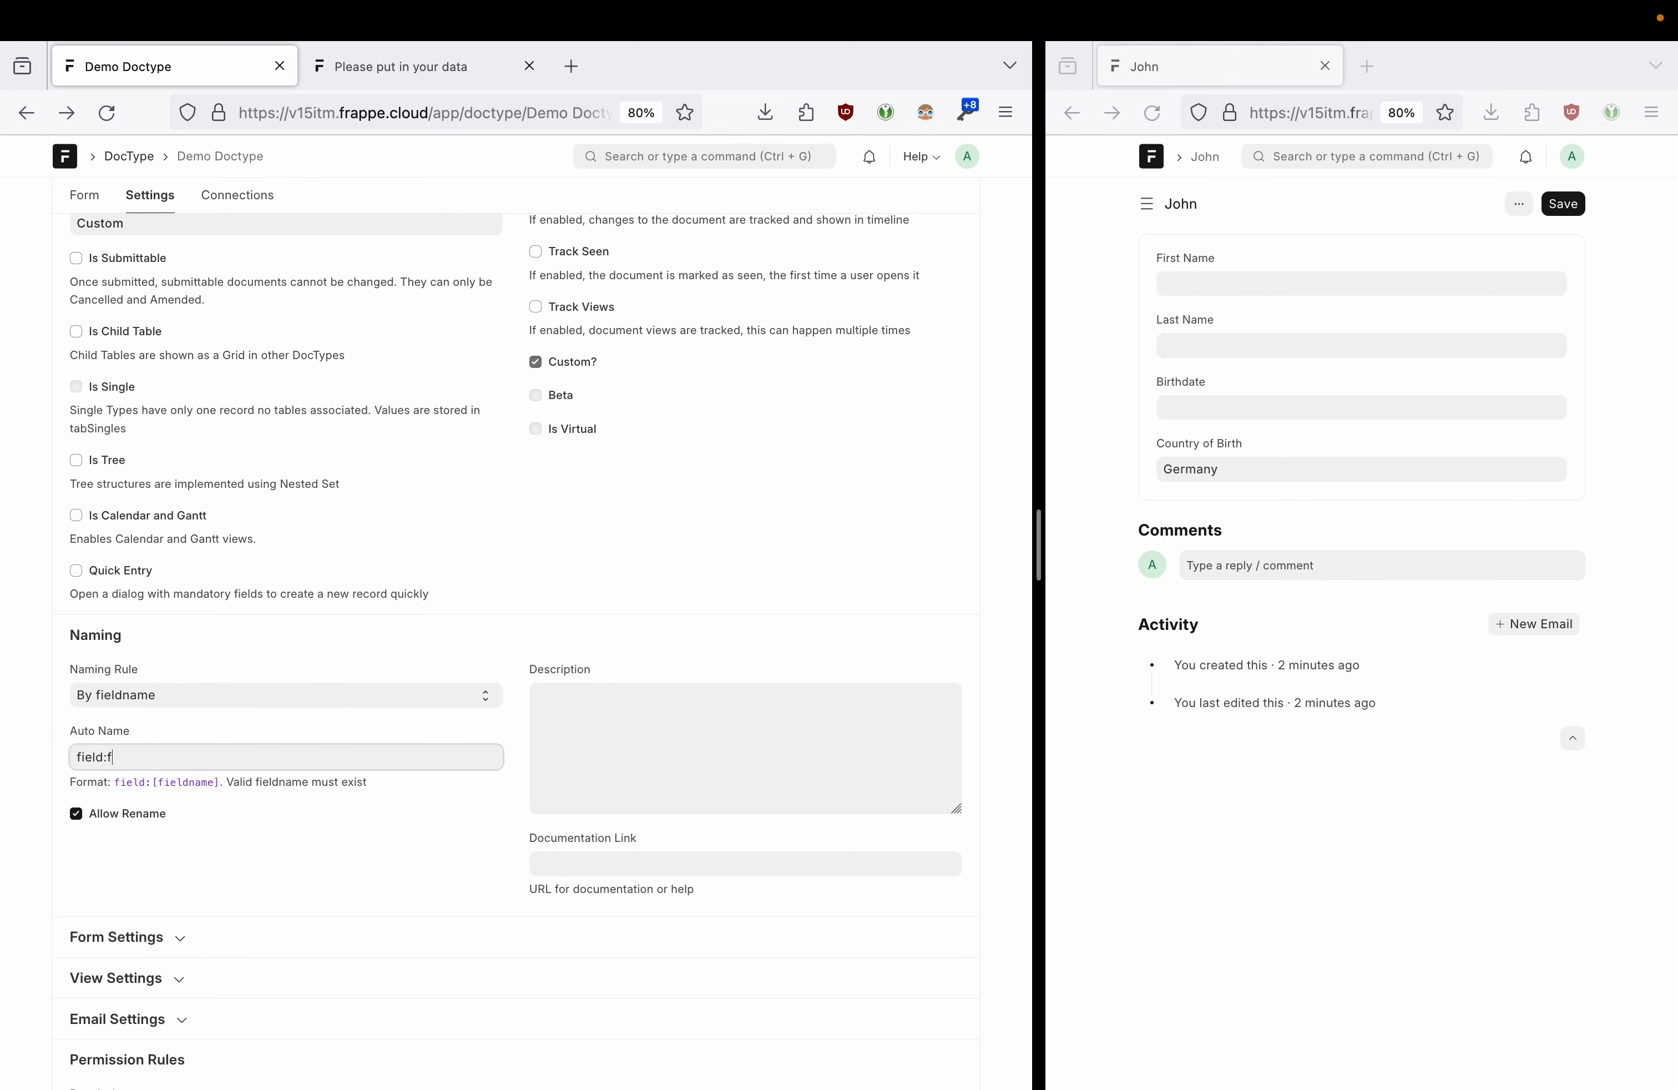
text(first_name)
scroll(544, 601, up, 2)
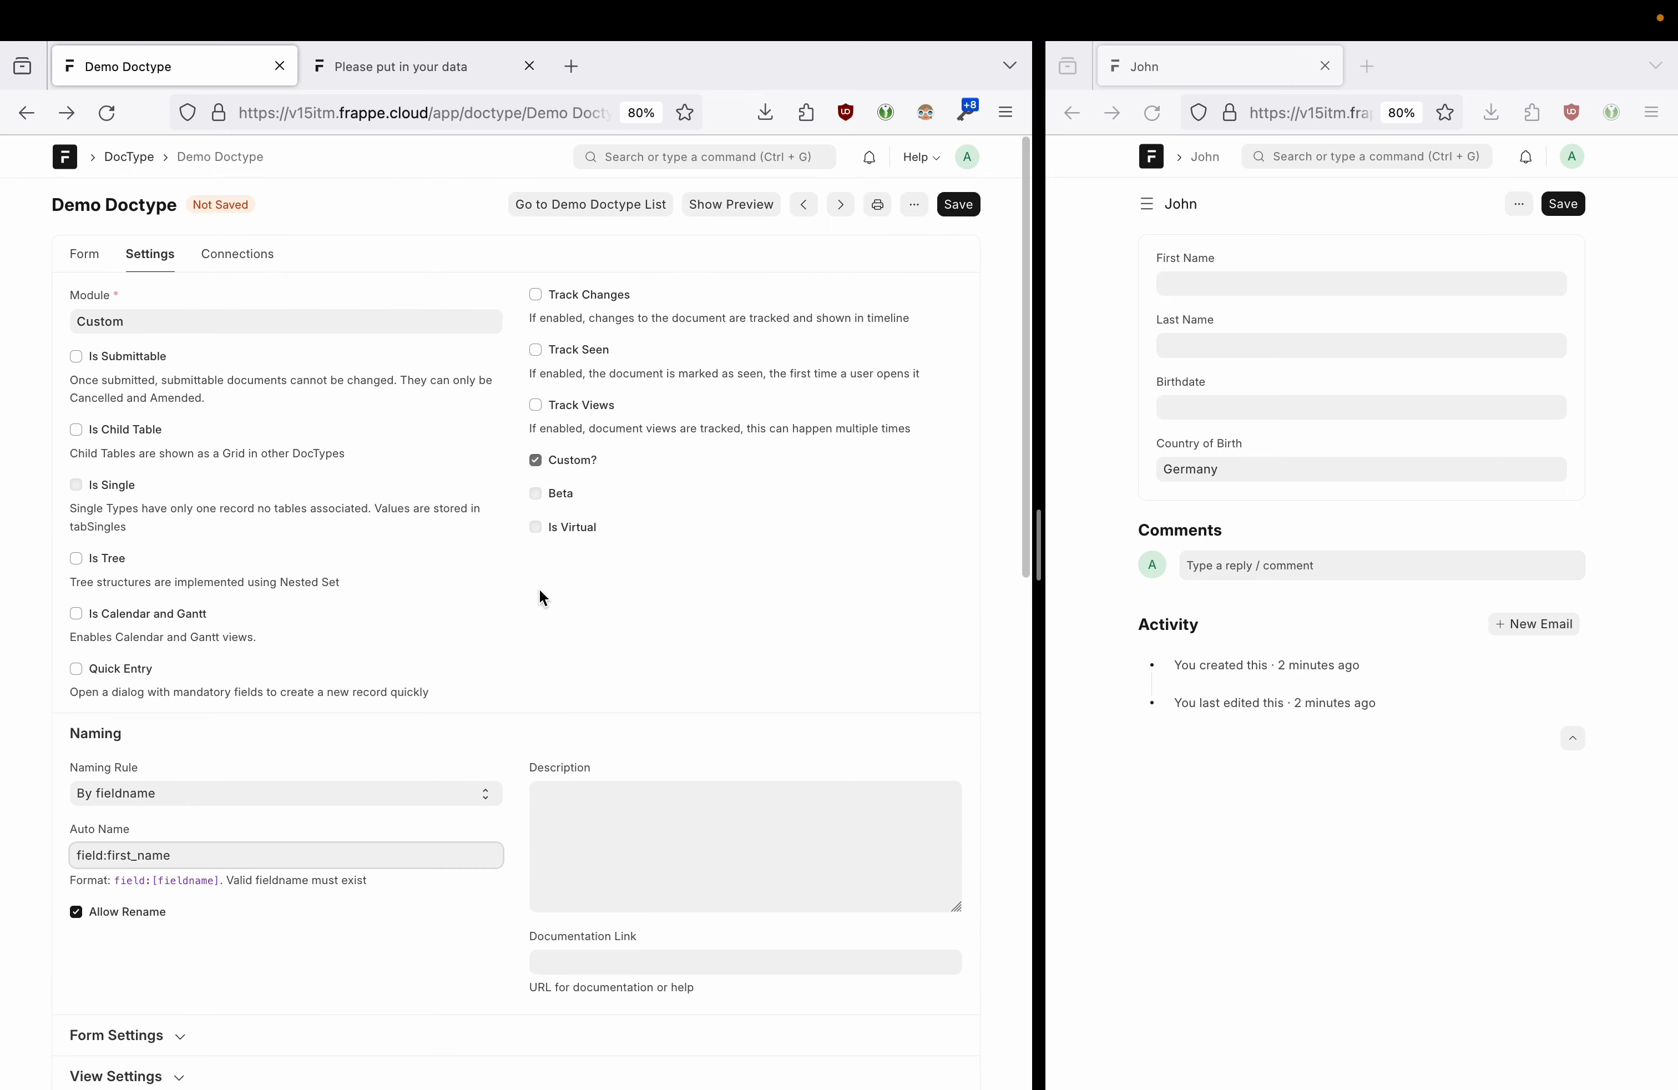
click(963, 205)
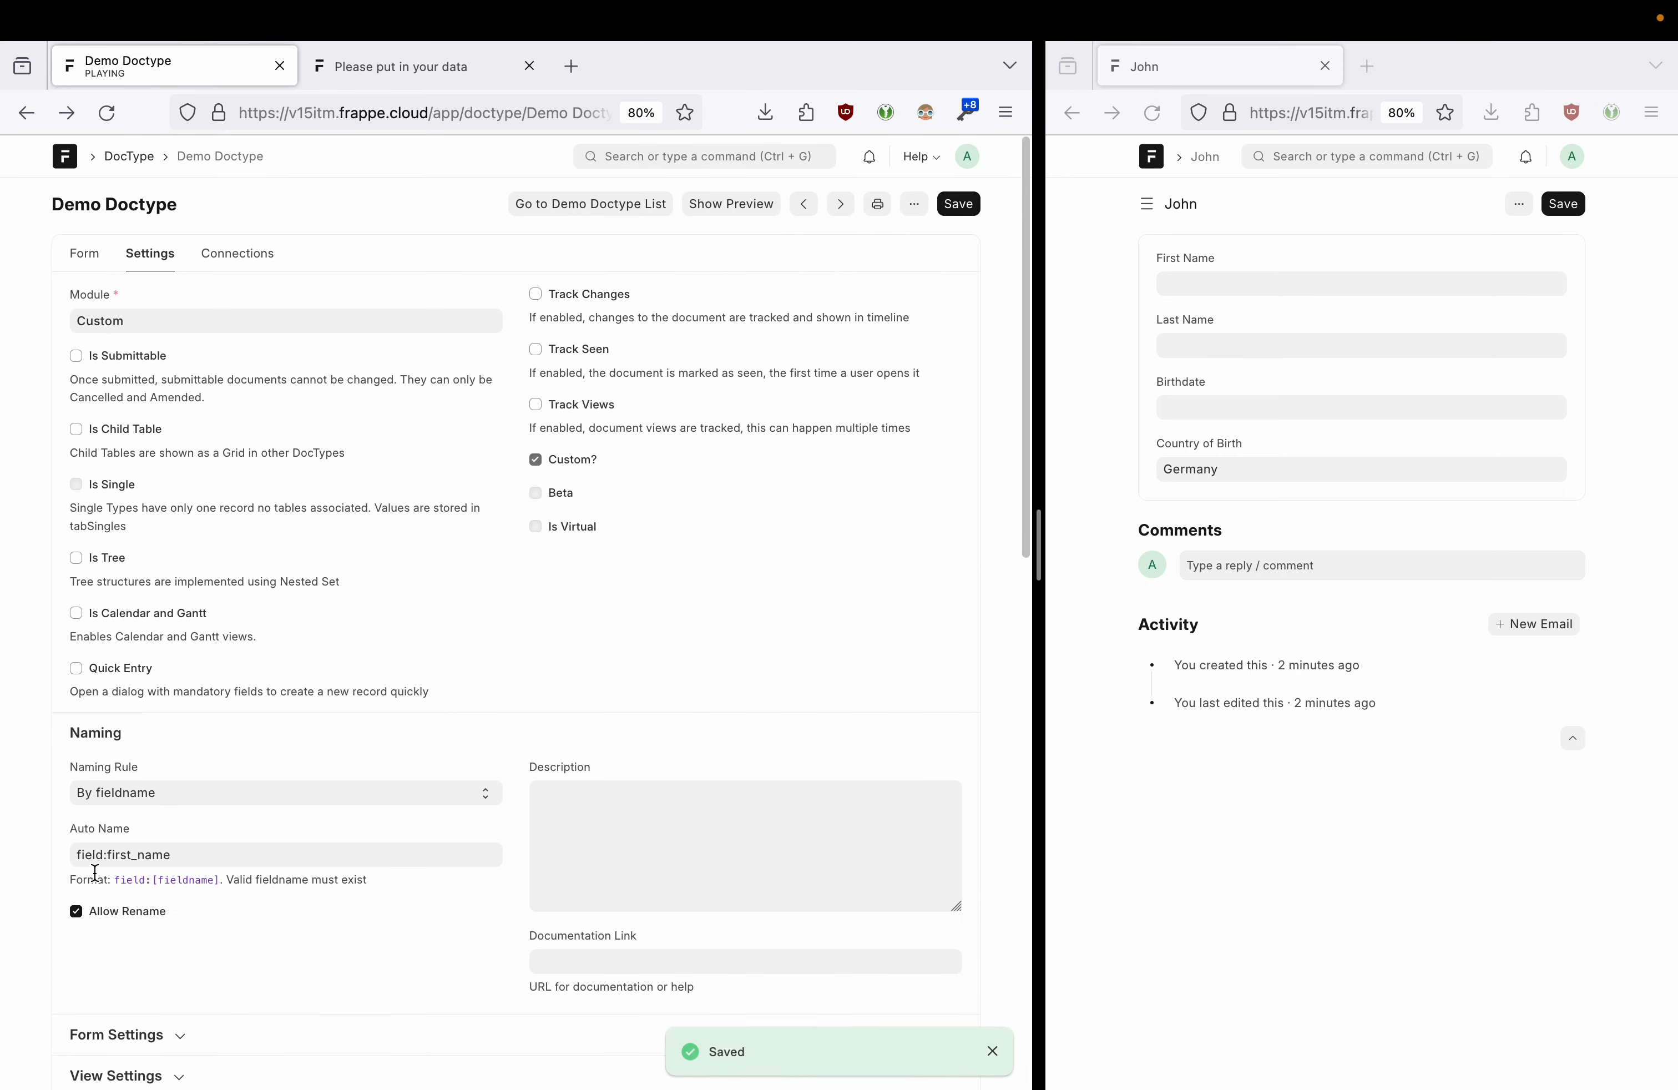
click(108, 853)
drag(107, 853, 183, 854)
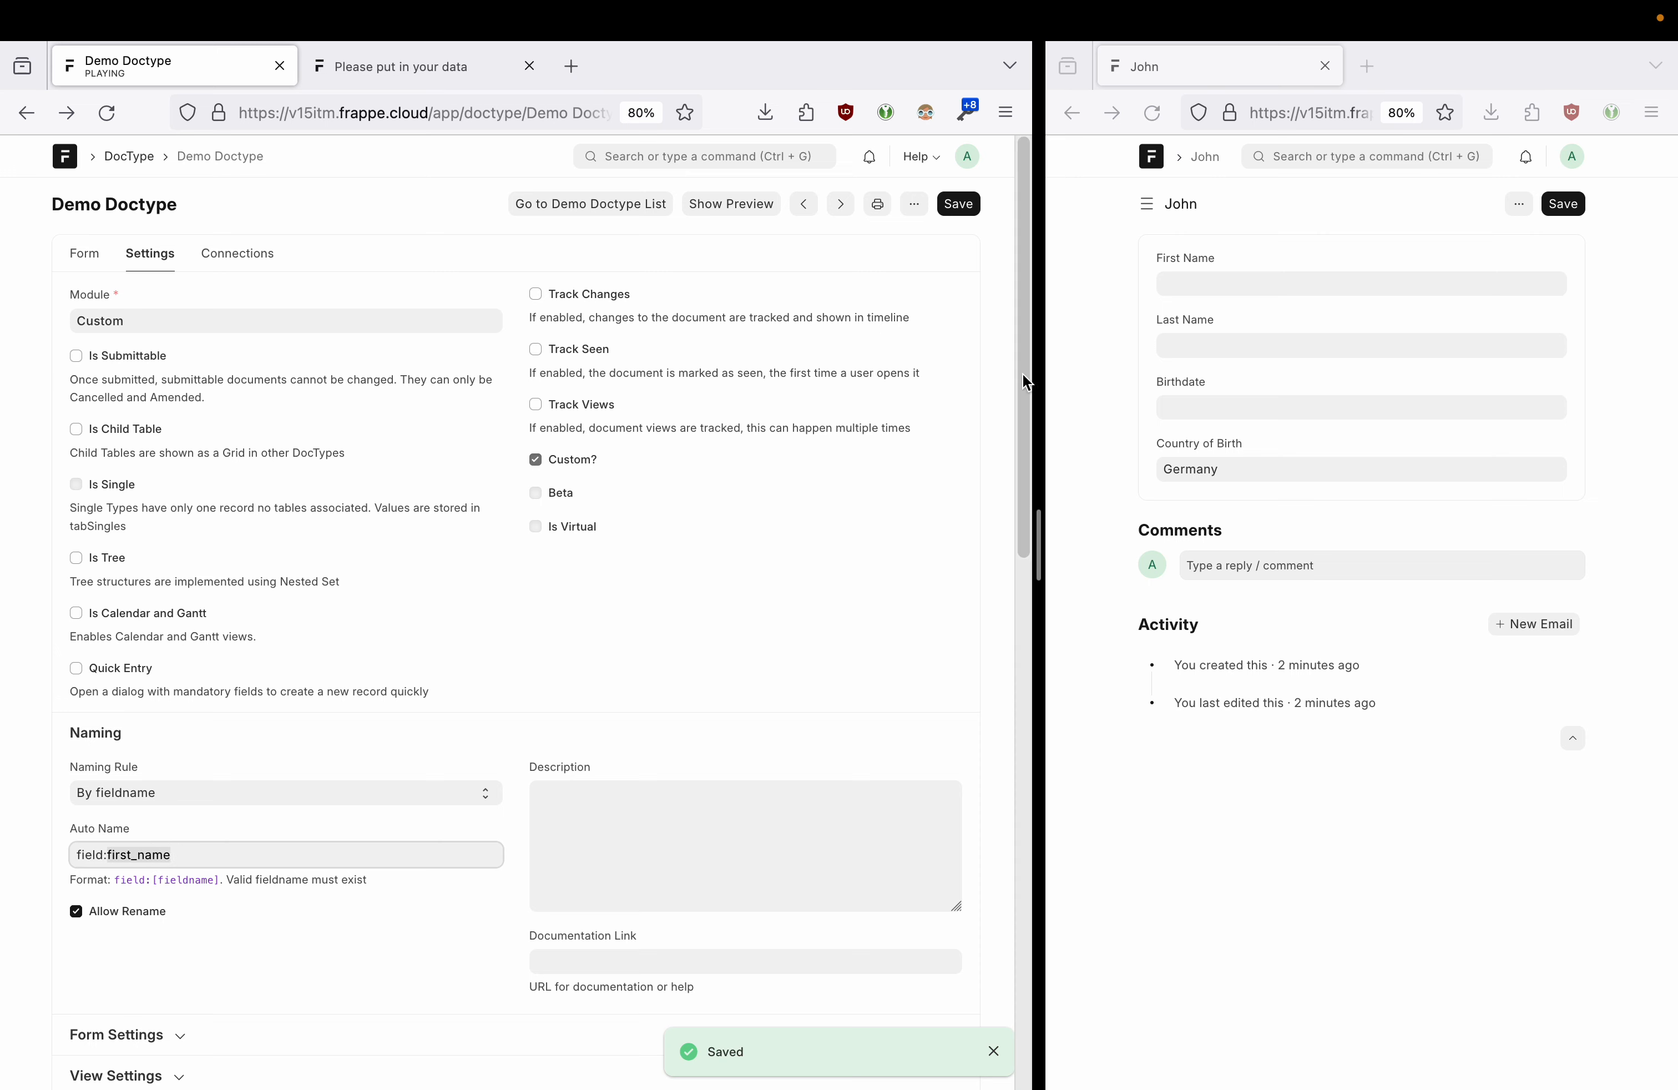
key(ctrl+Right)
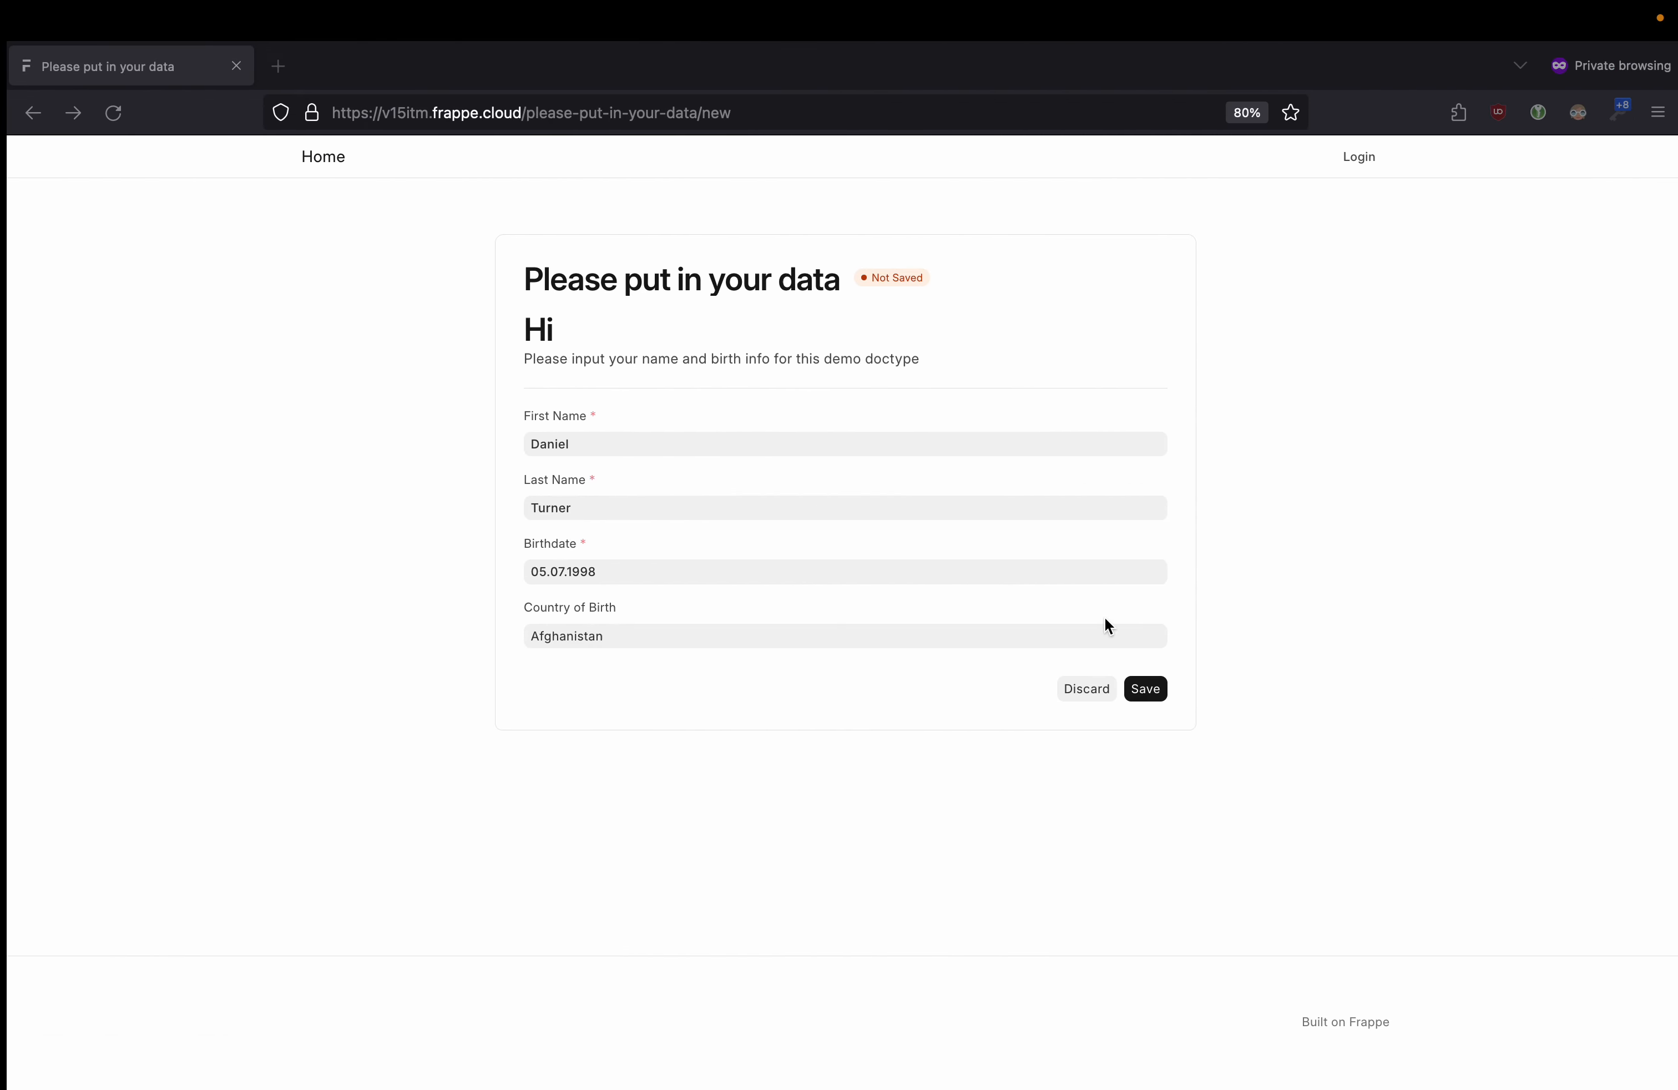
- Submit the first guest response, then a second one with birthdate 07.05.1991 and country Andorra
click(1138, 689)
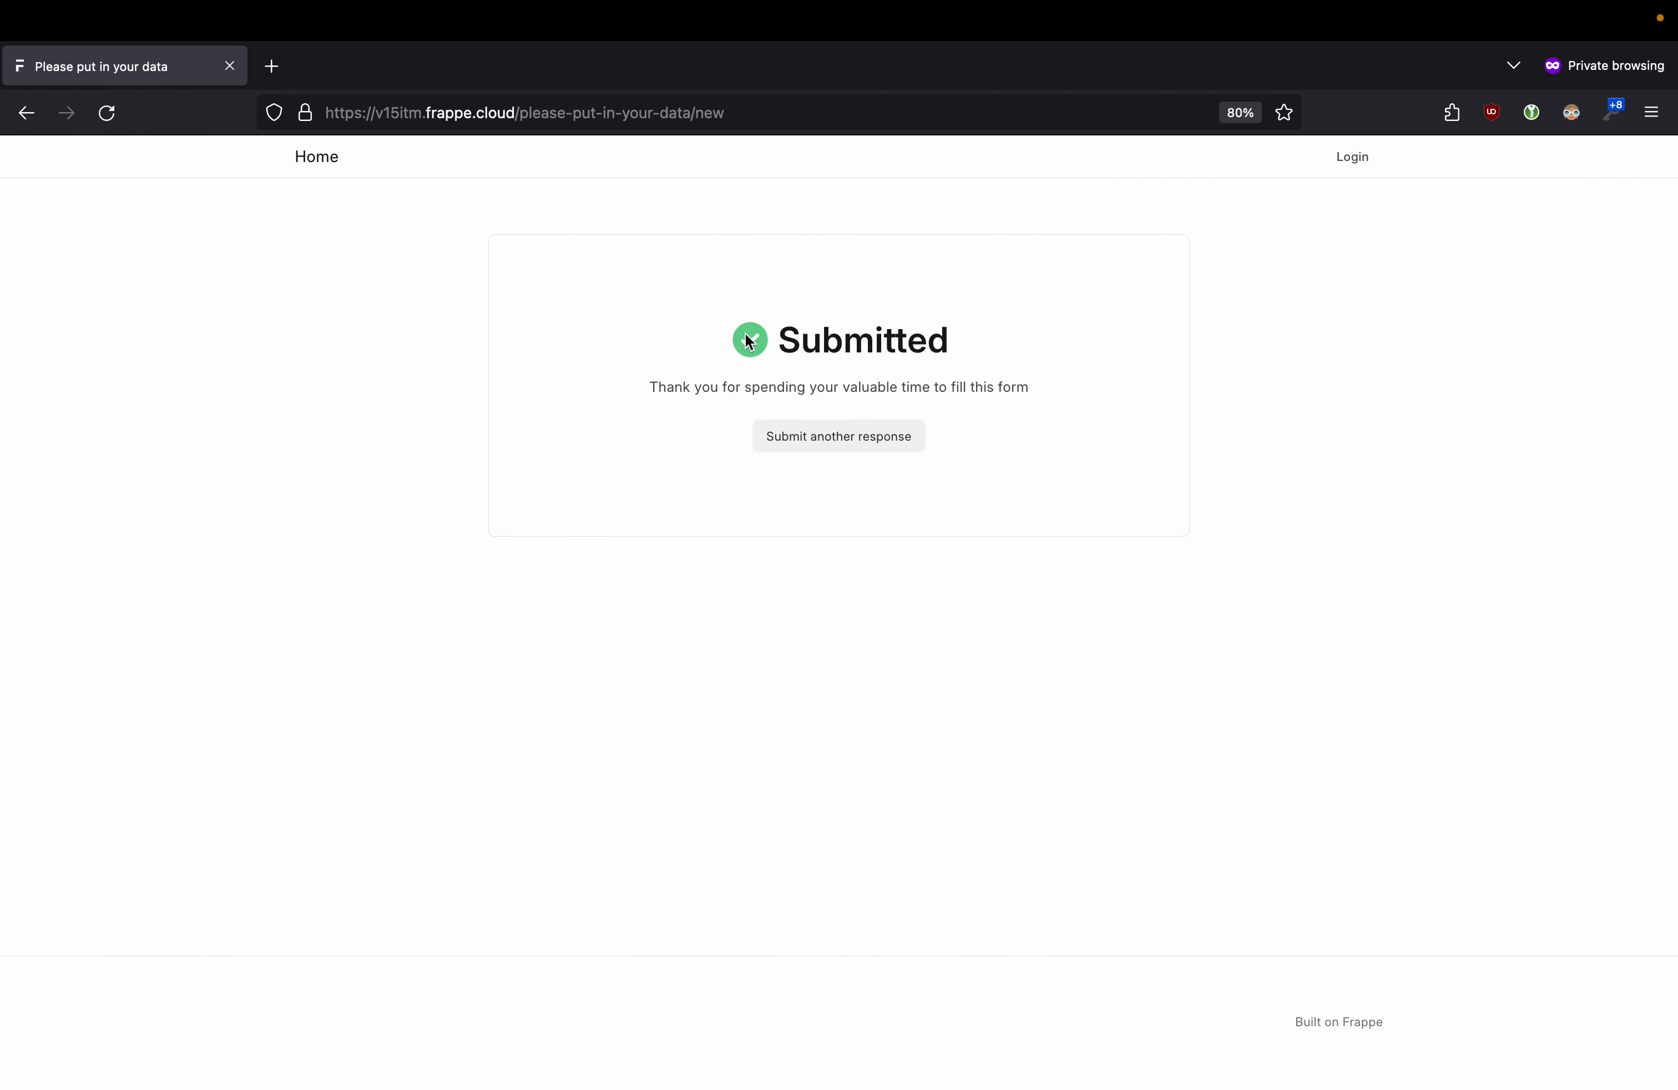
click(817, 439)
text(Jennifer)
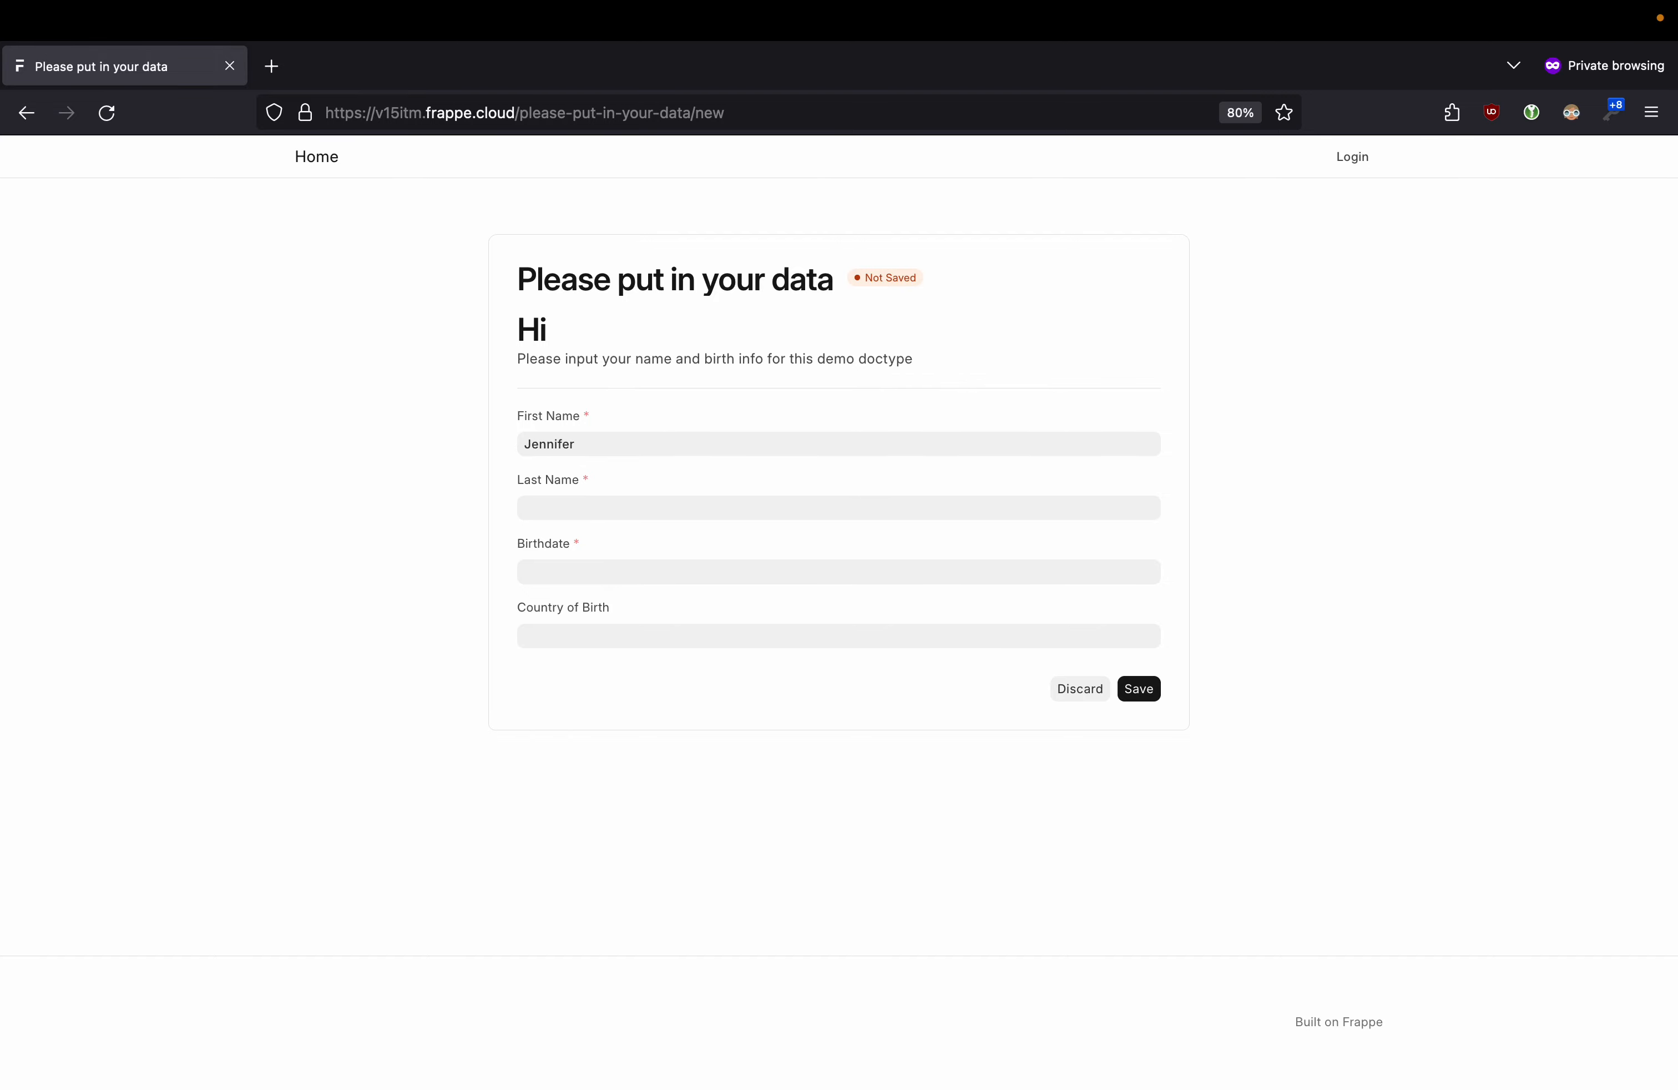
text(Appleseed07051991)
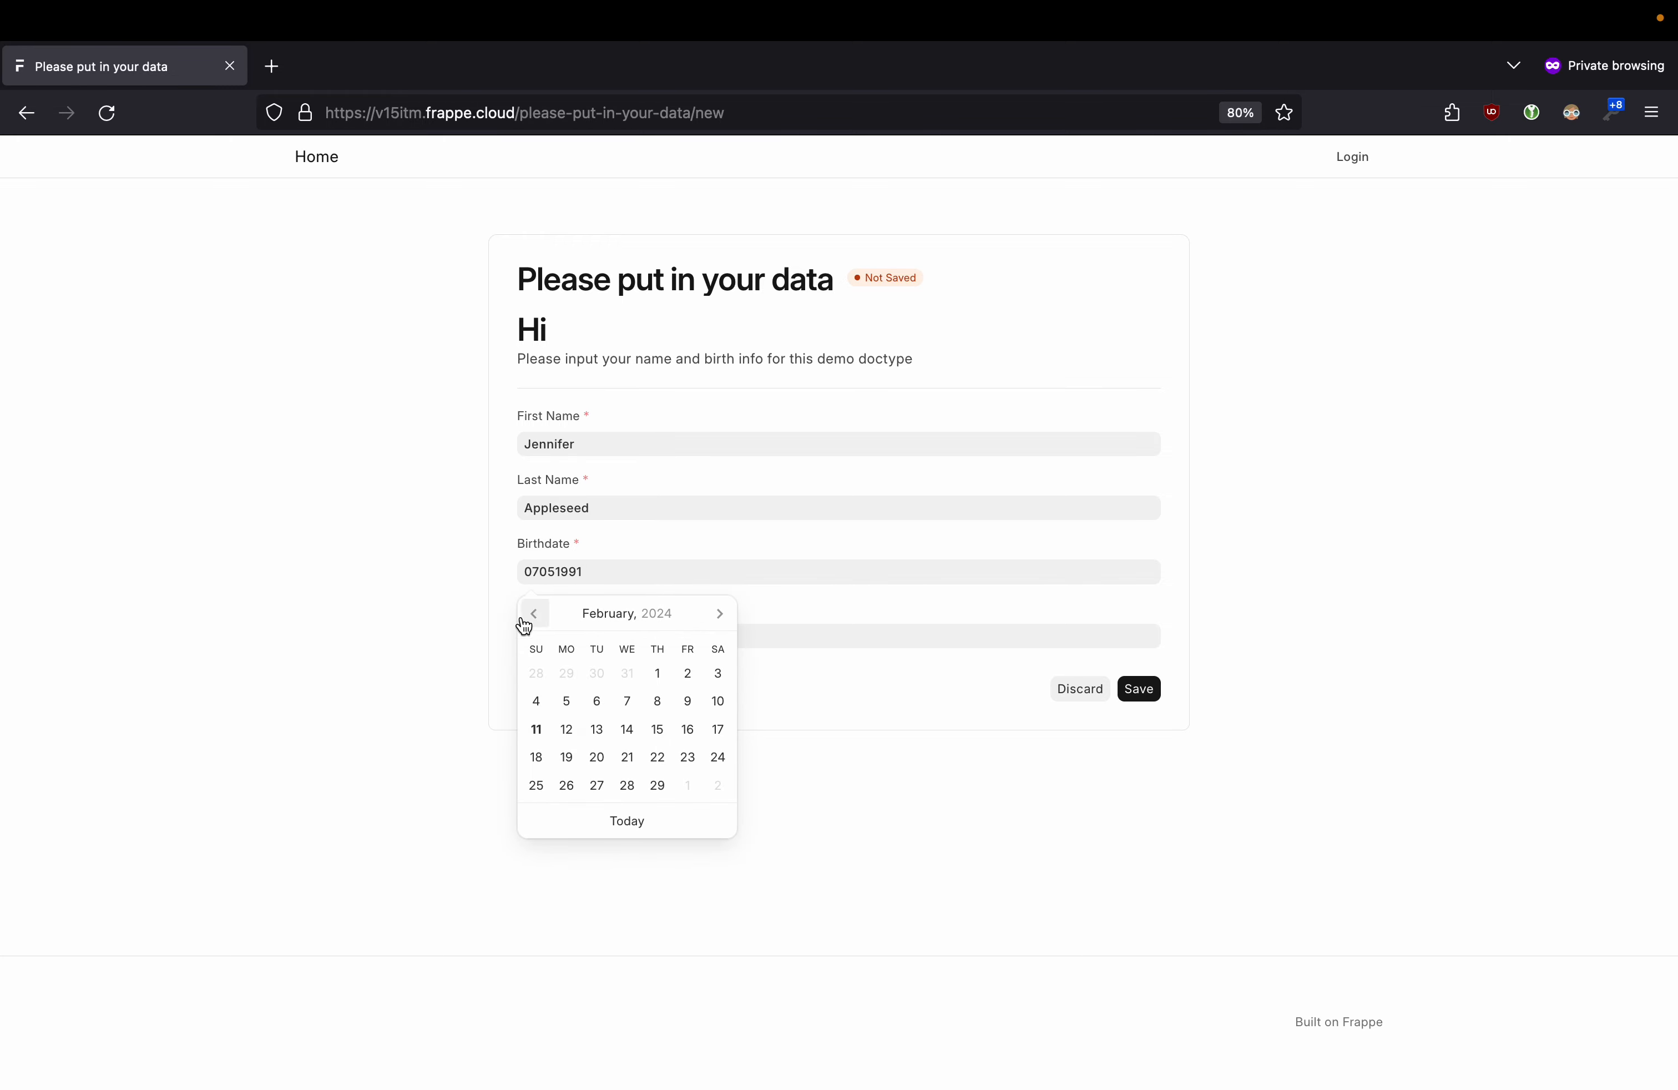
key(Tab)
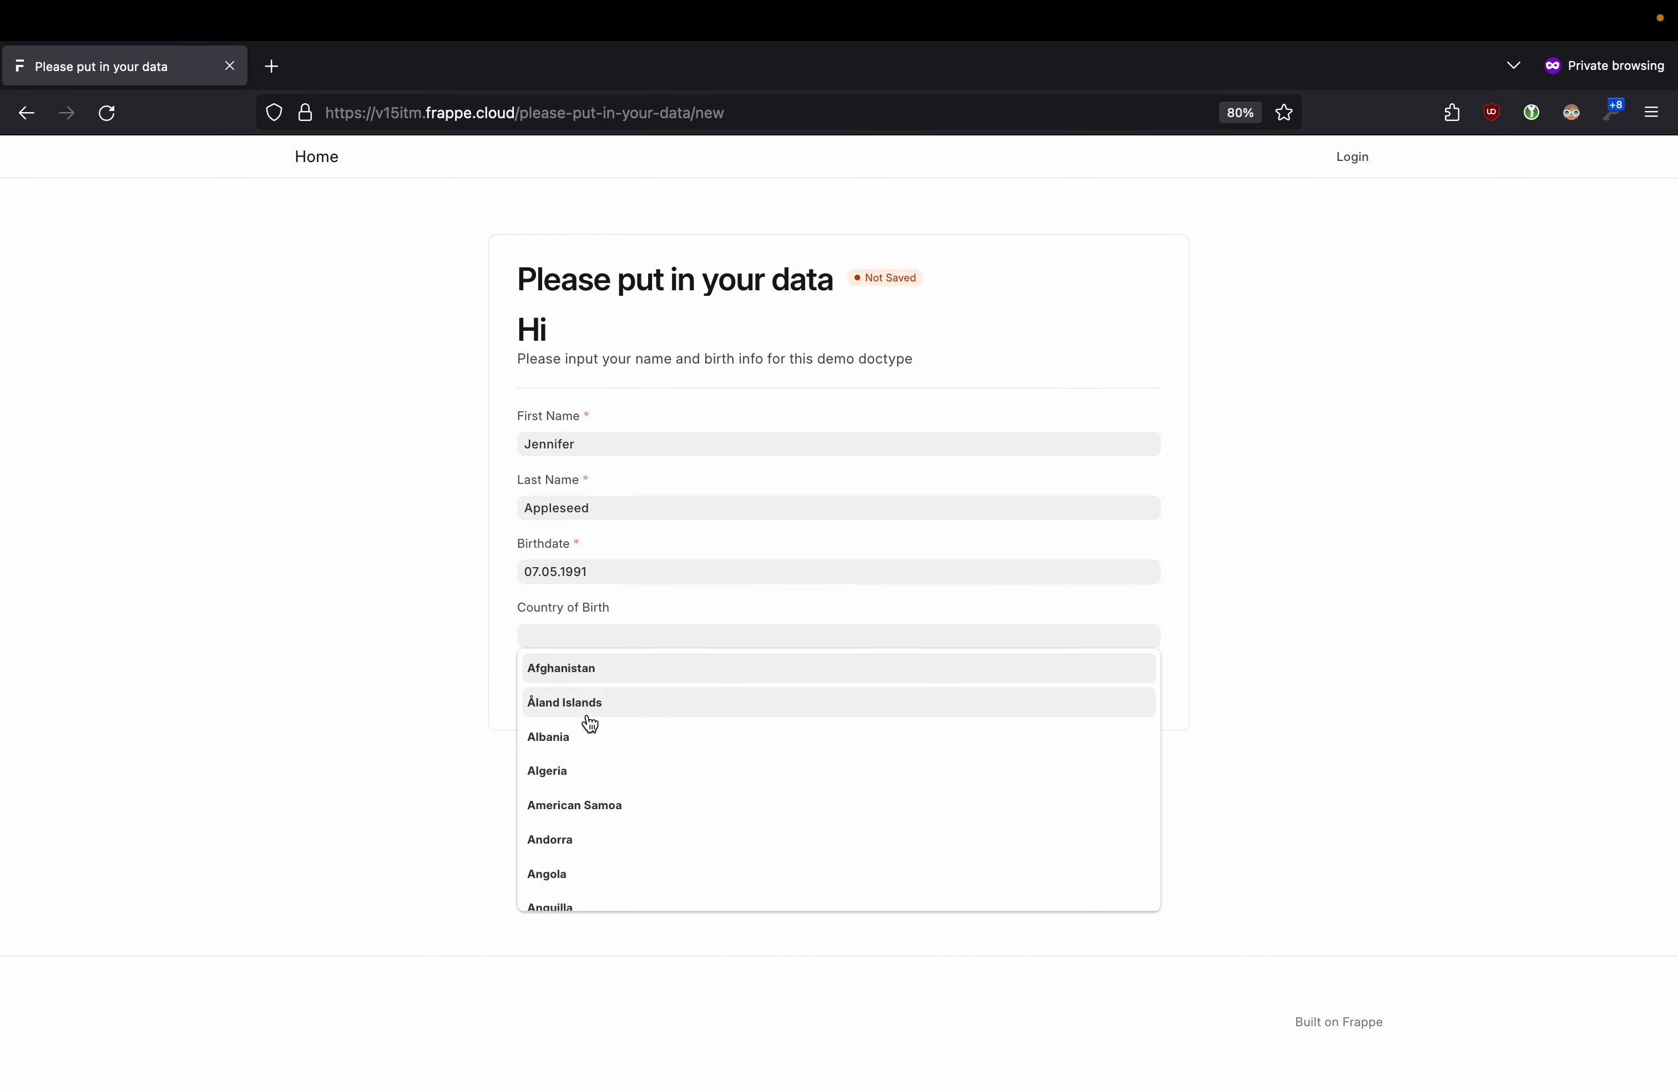
click(593, 840)
click(1135, 690)
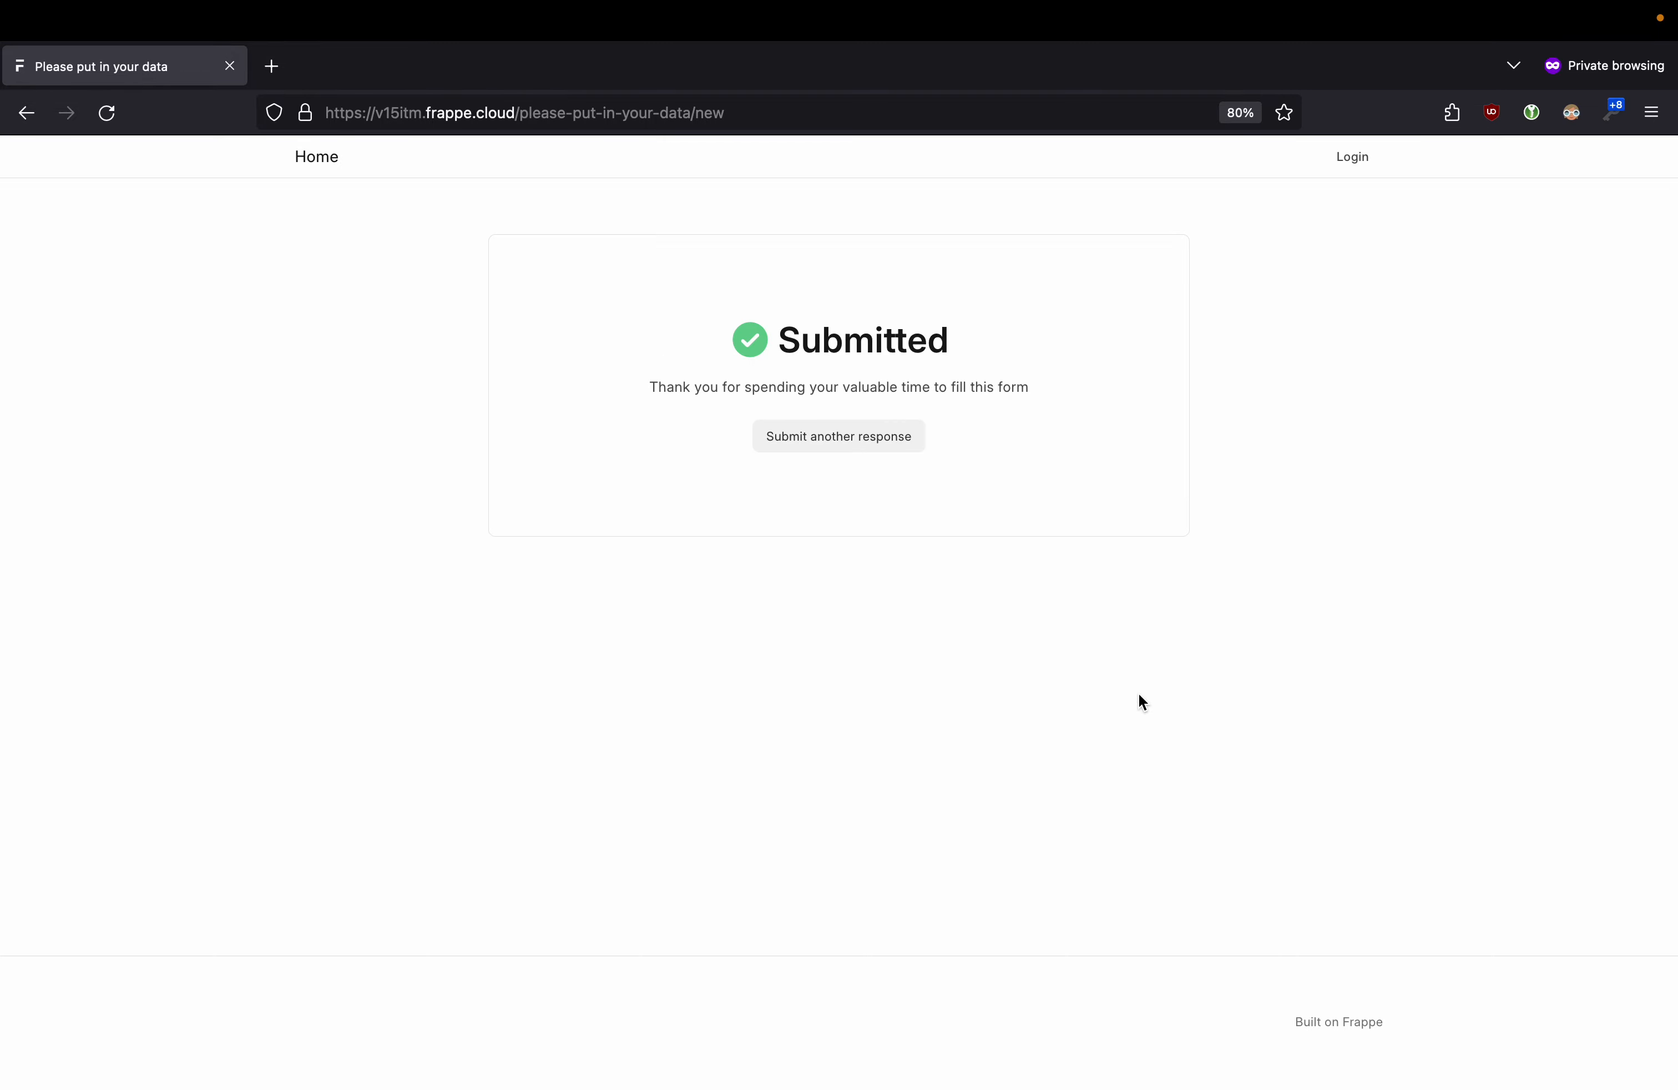
key(ctrl+Left)
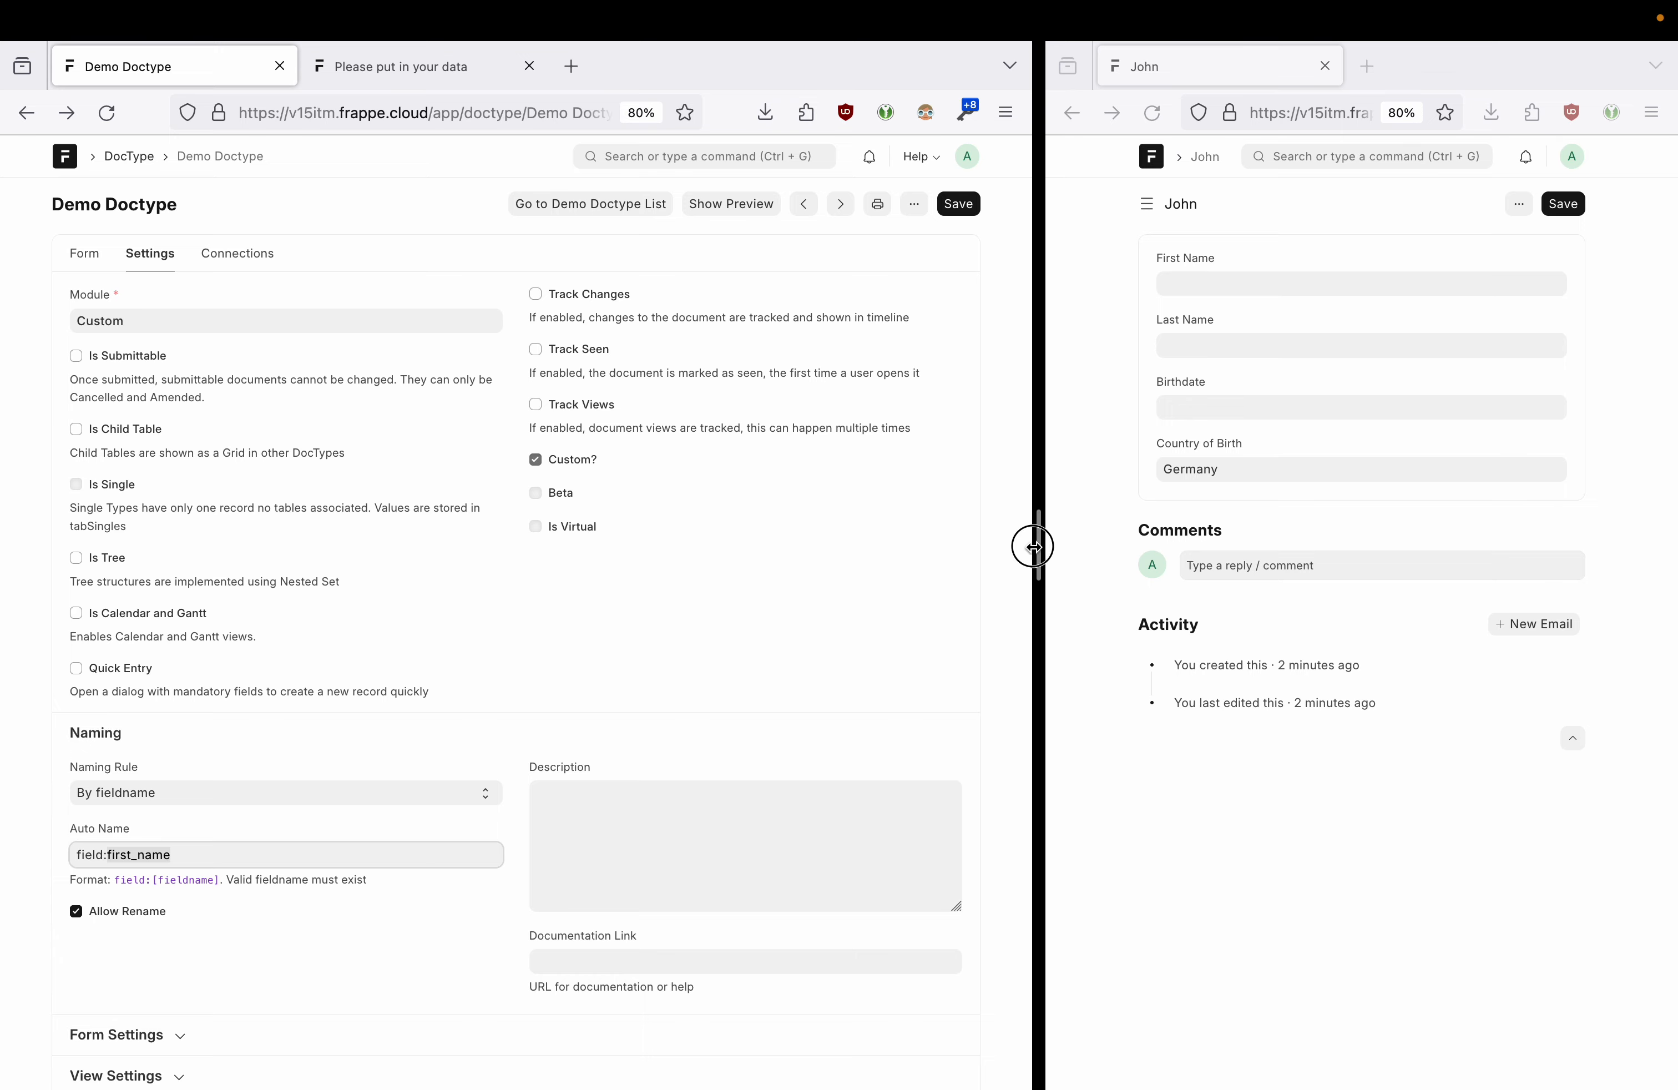
- Open the newest guest-submitted Demo Doctype record and look at the Guest user's profile
drag(1037, 552, 446, 506)
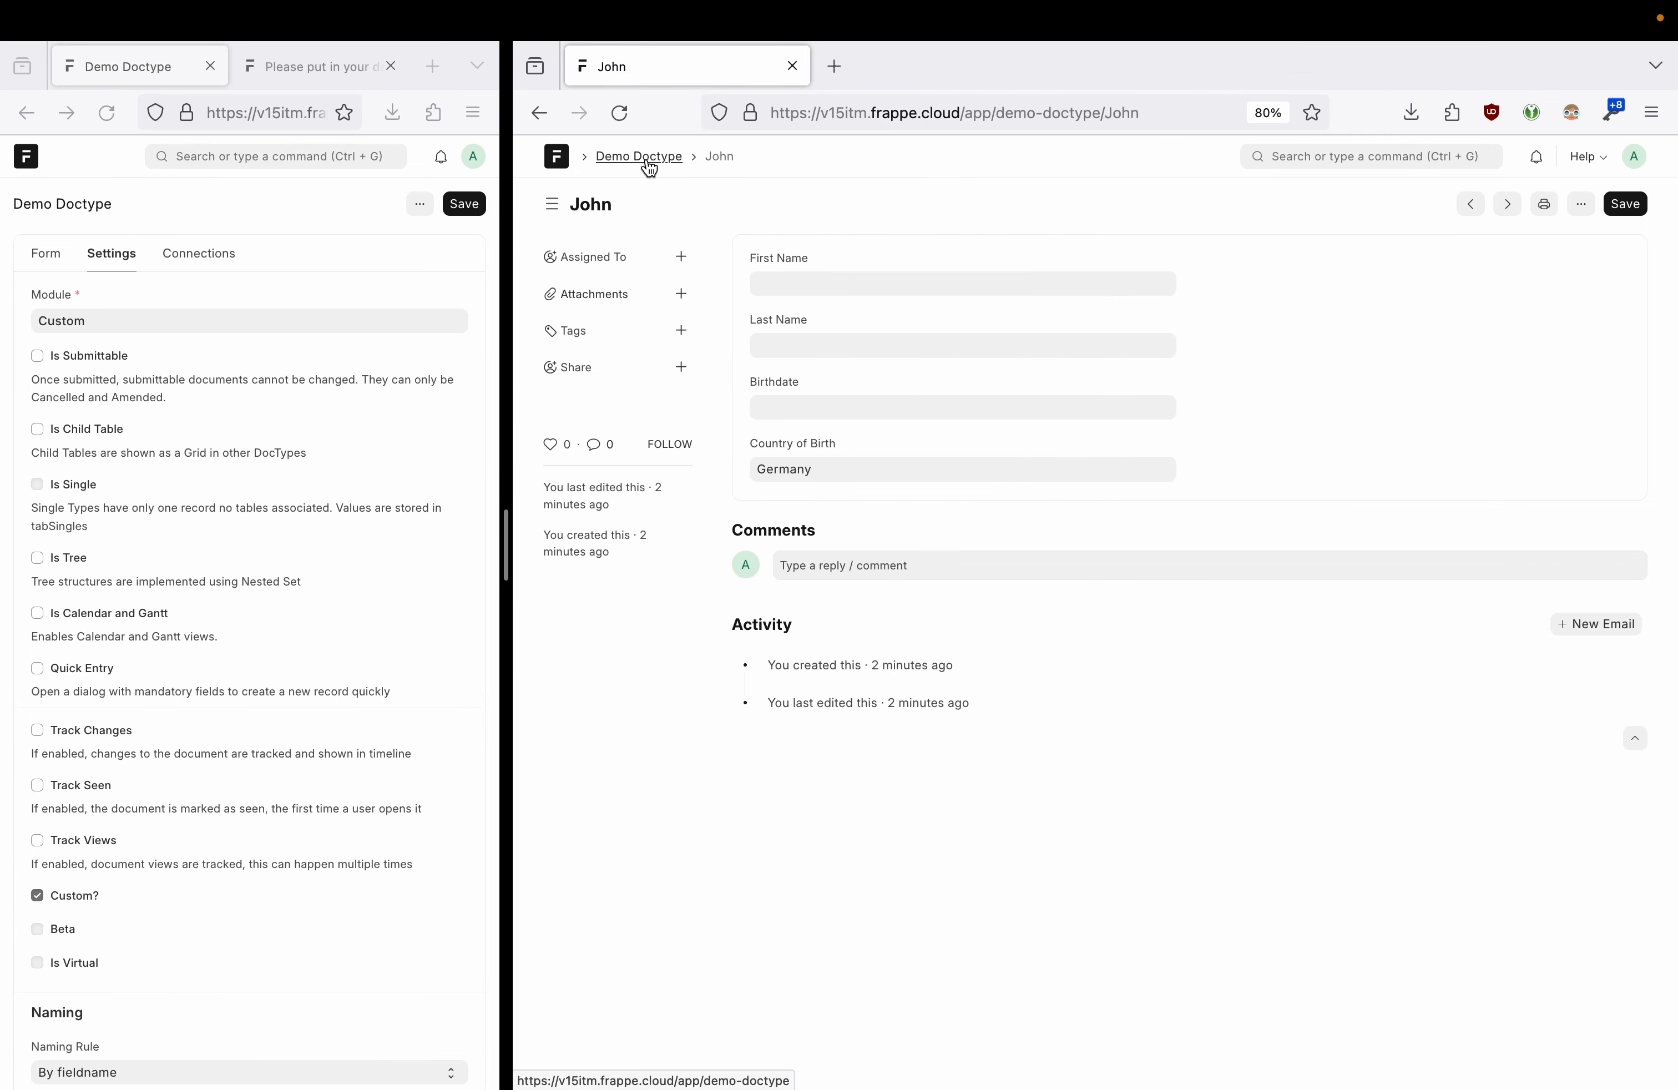
click(646, 159)
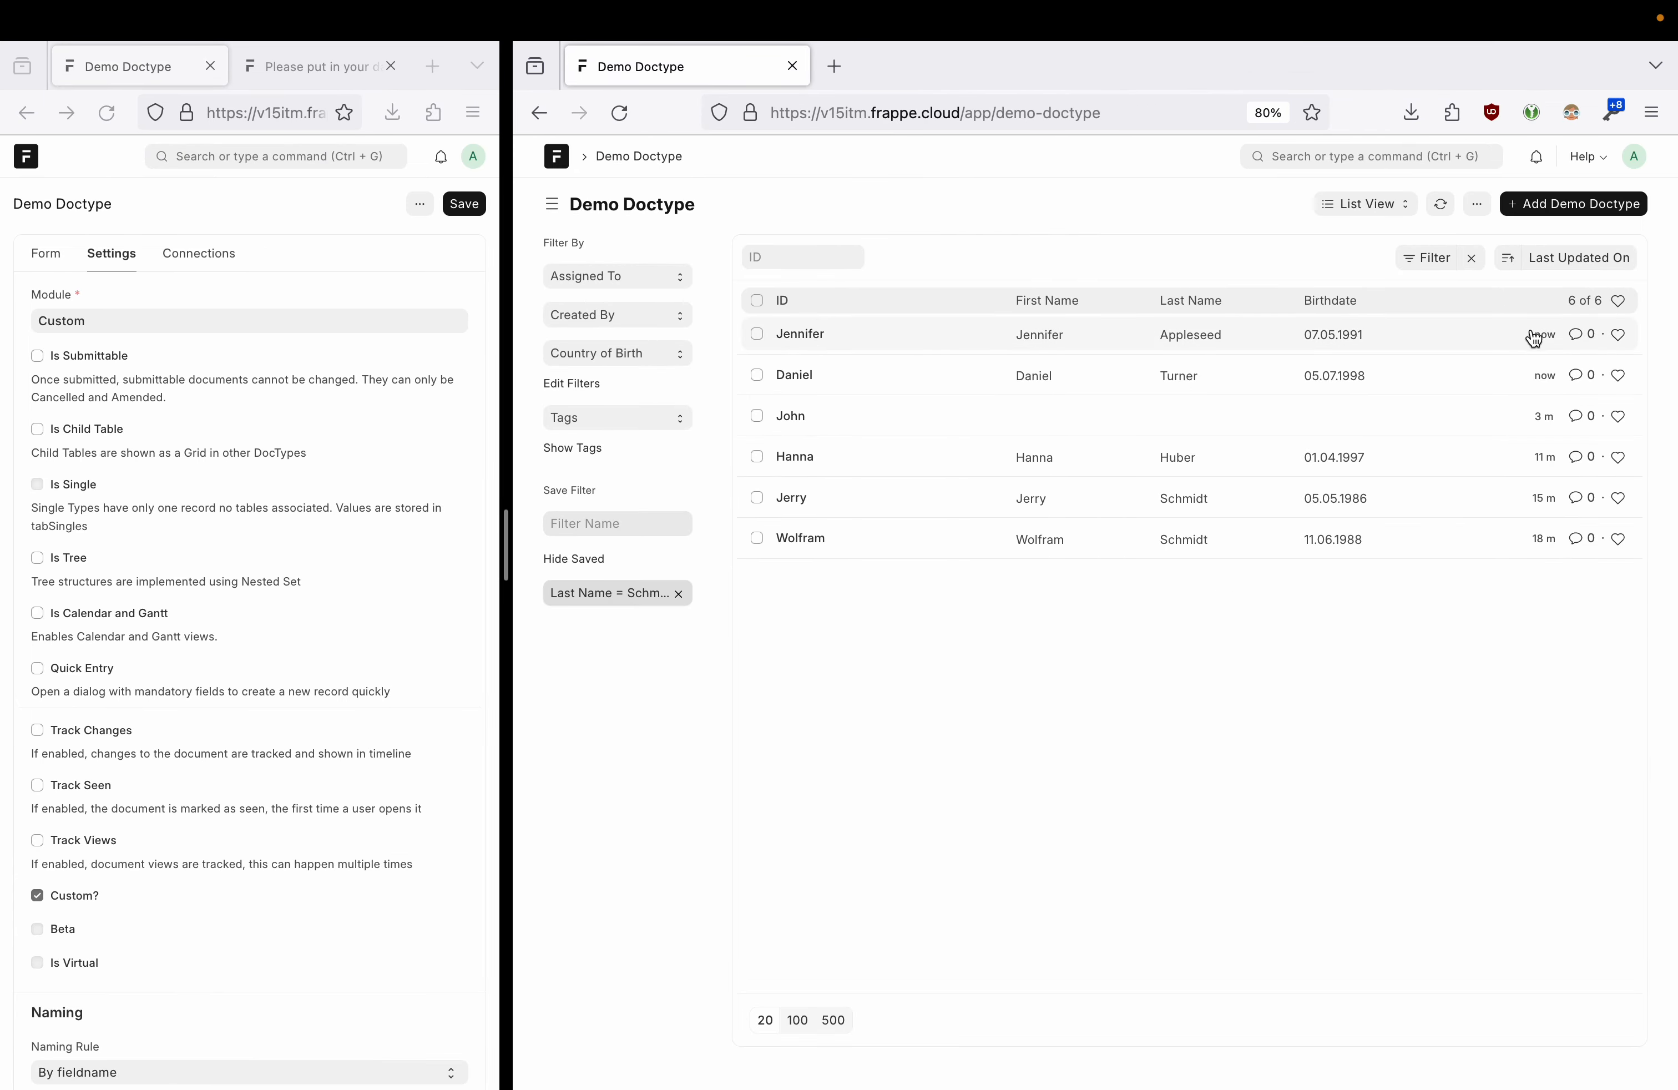
click(813, 338)
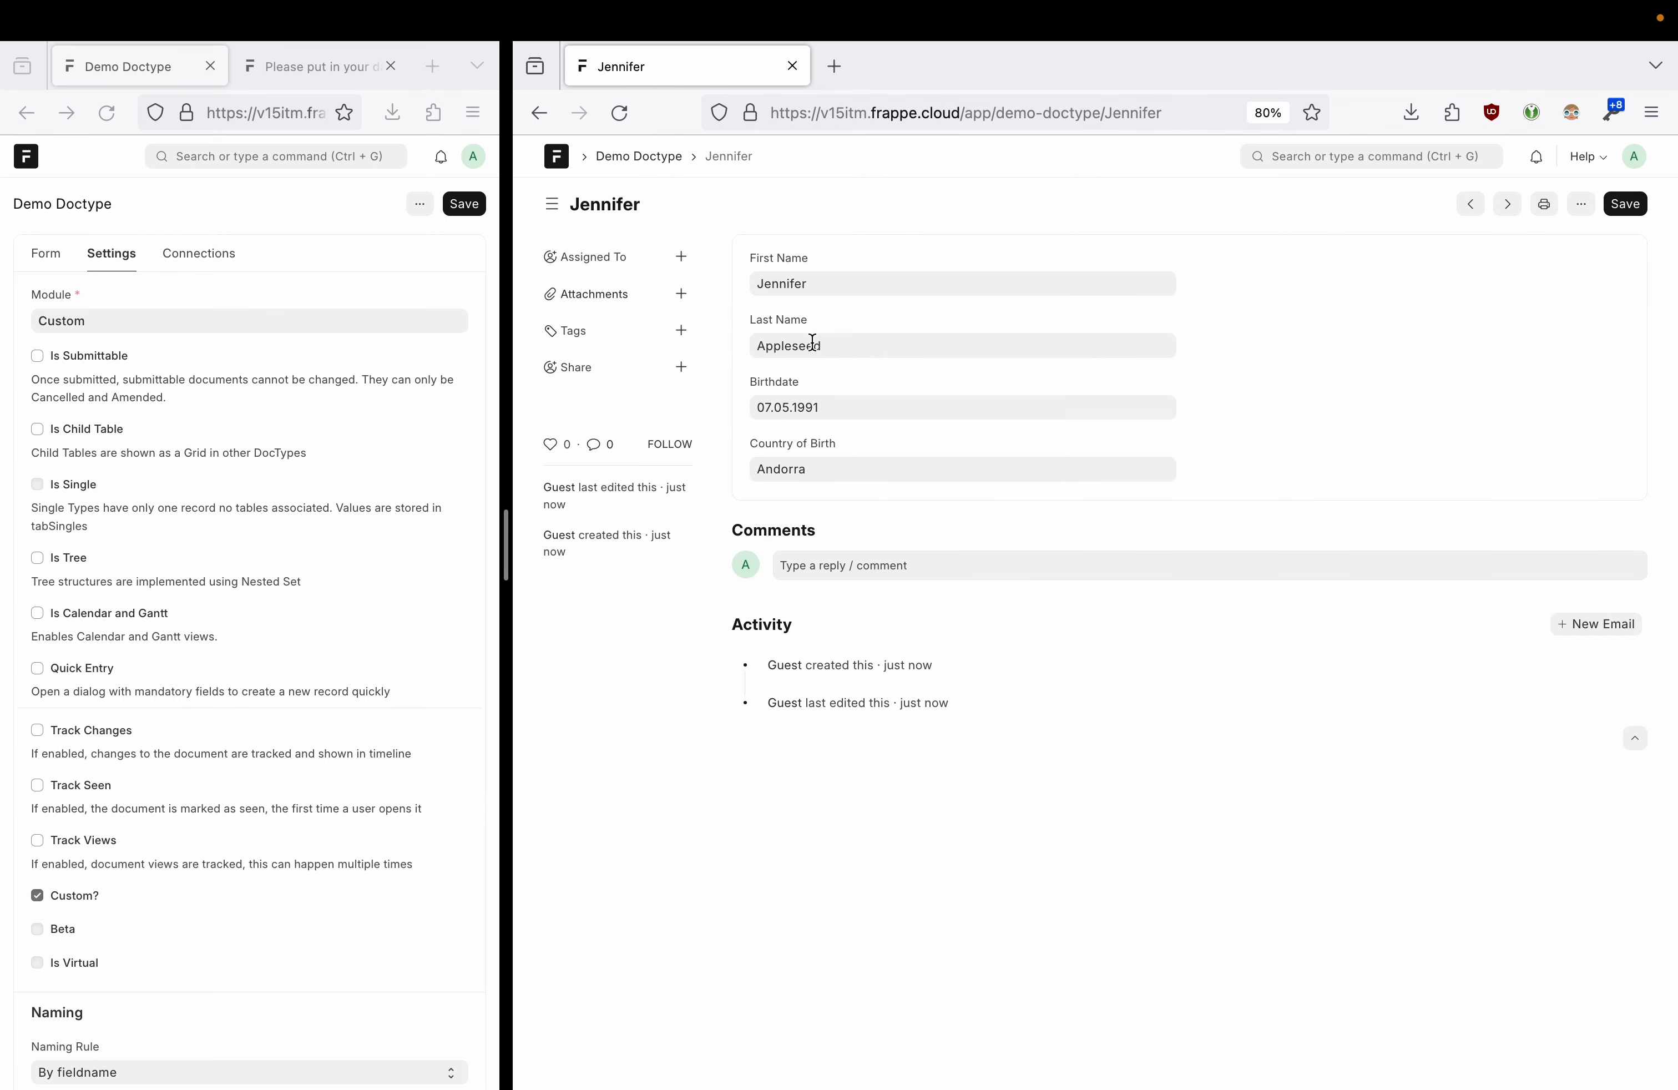
click(785, 703)
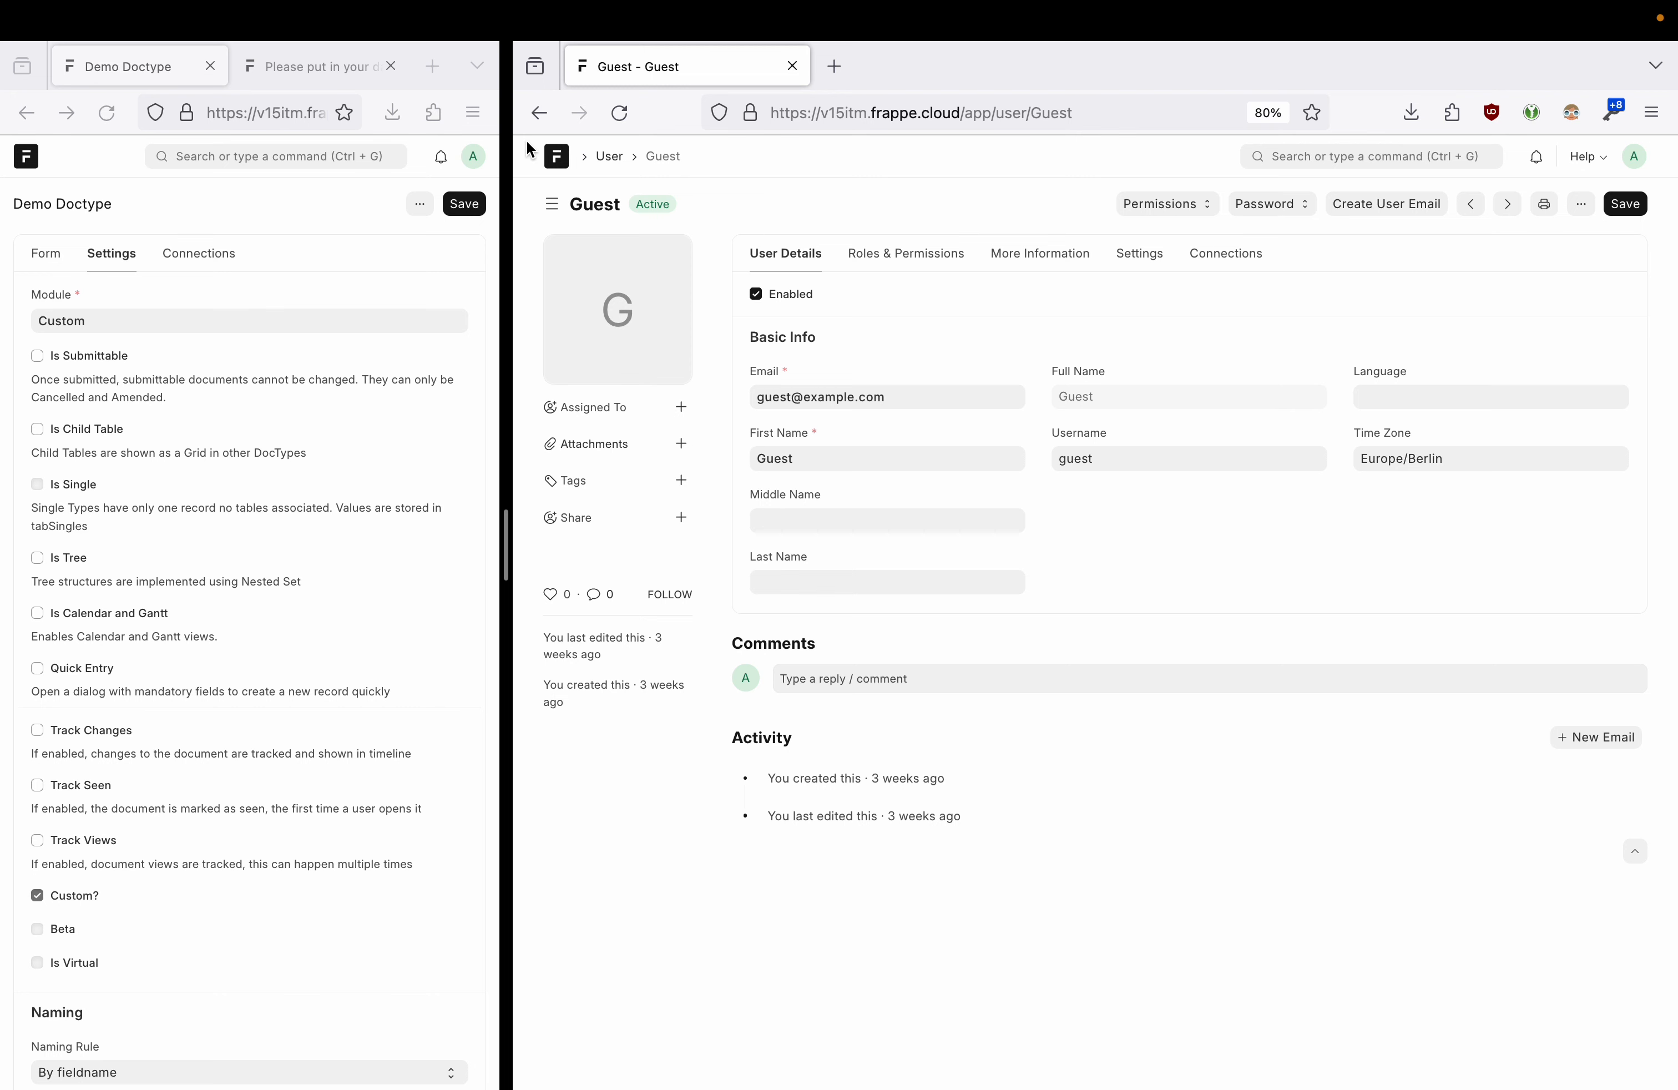
click(538, 116)
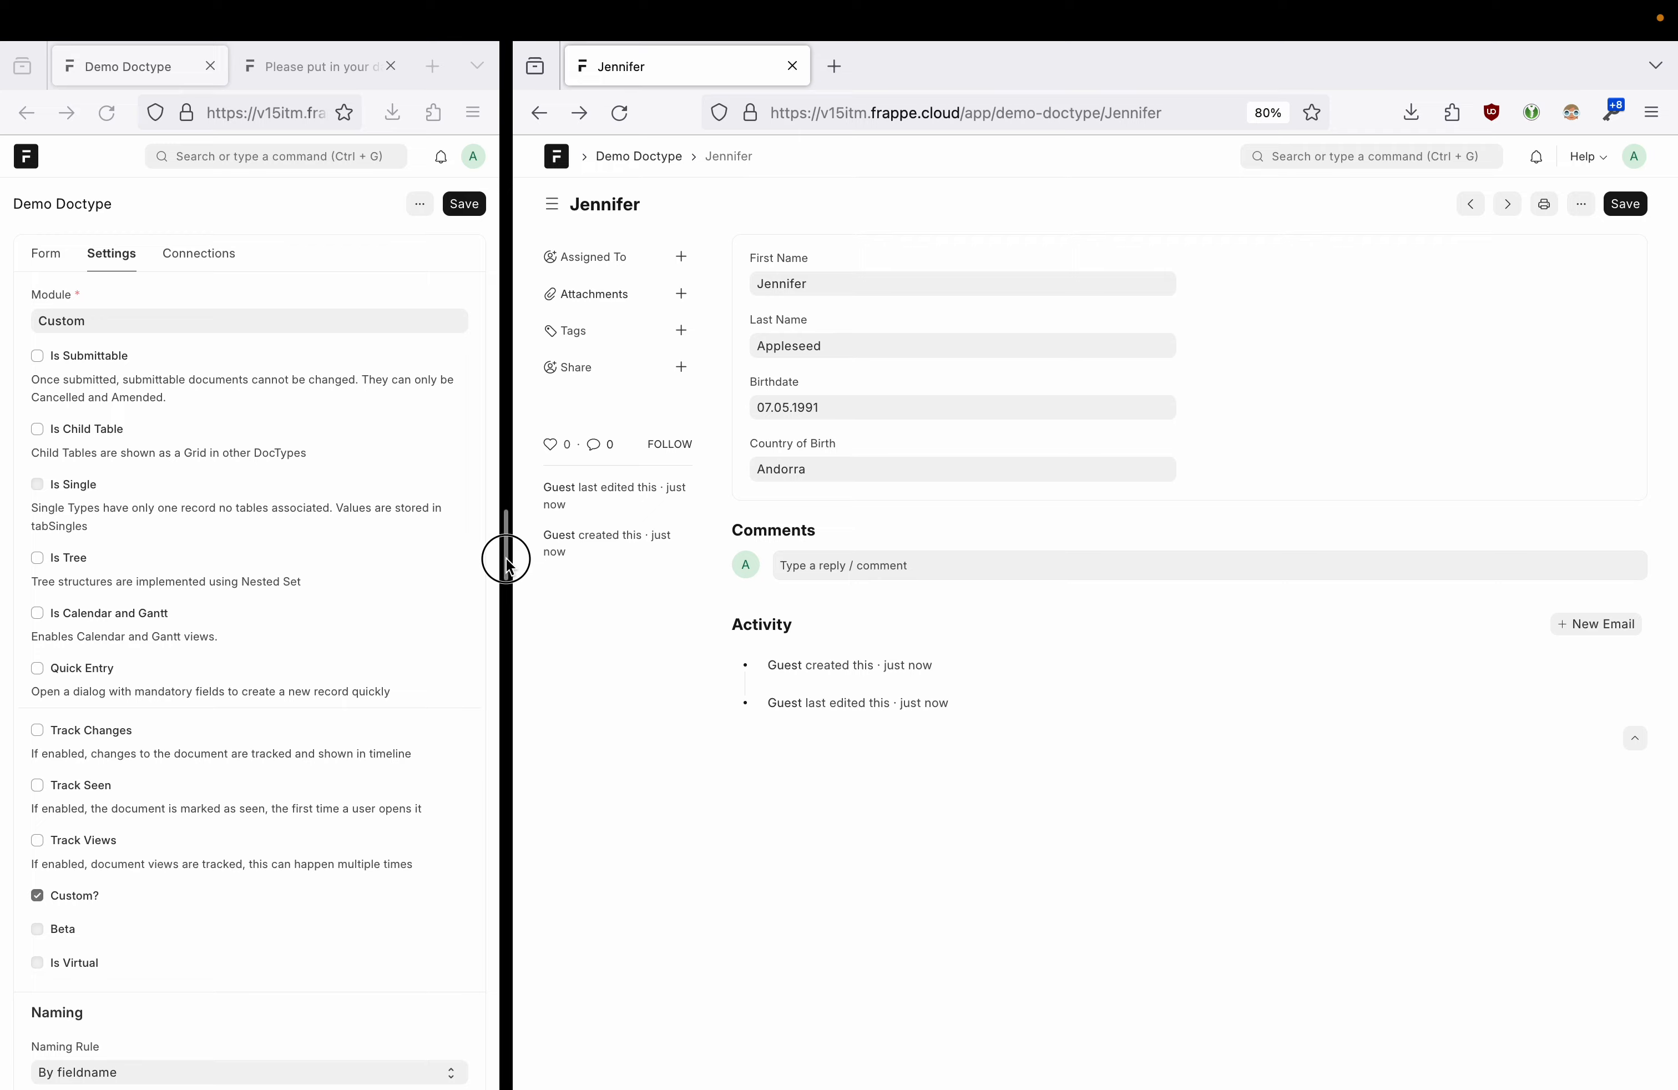
- Start another web form response in the private browsing window
drag(506, 559, 764, 533)
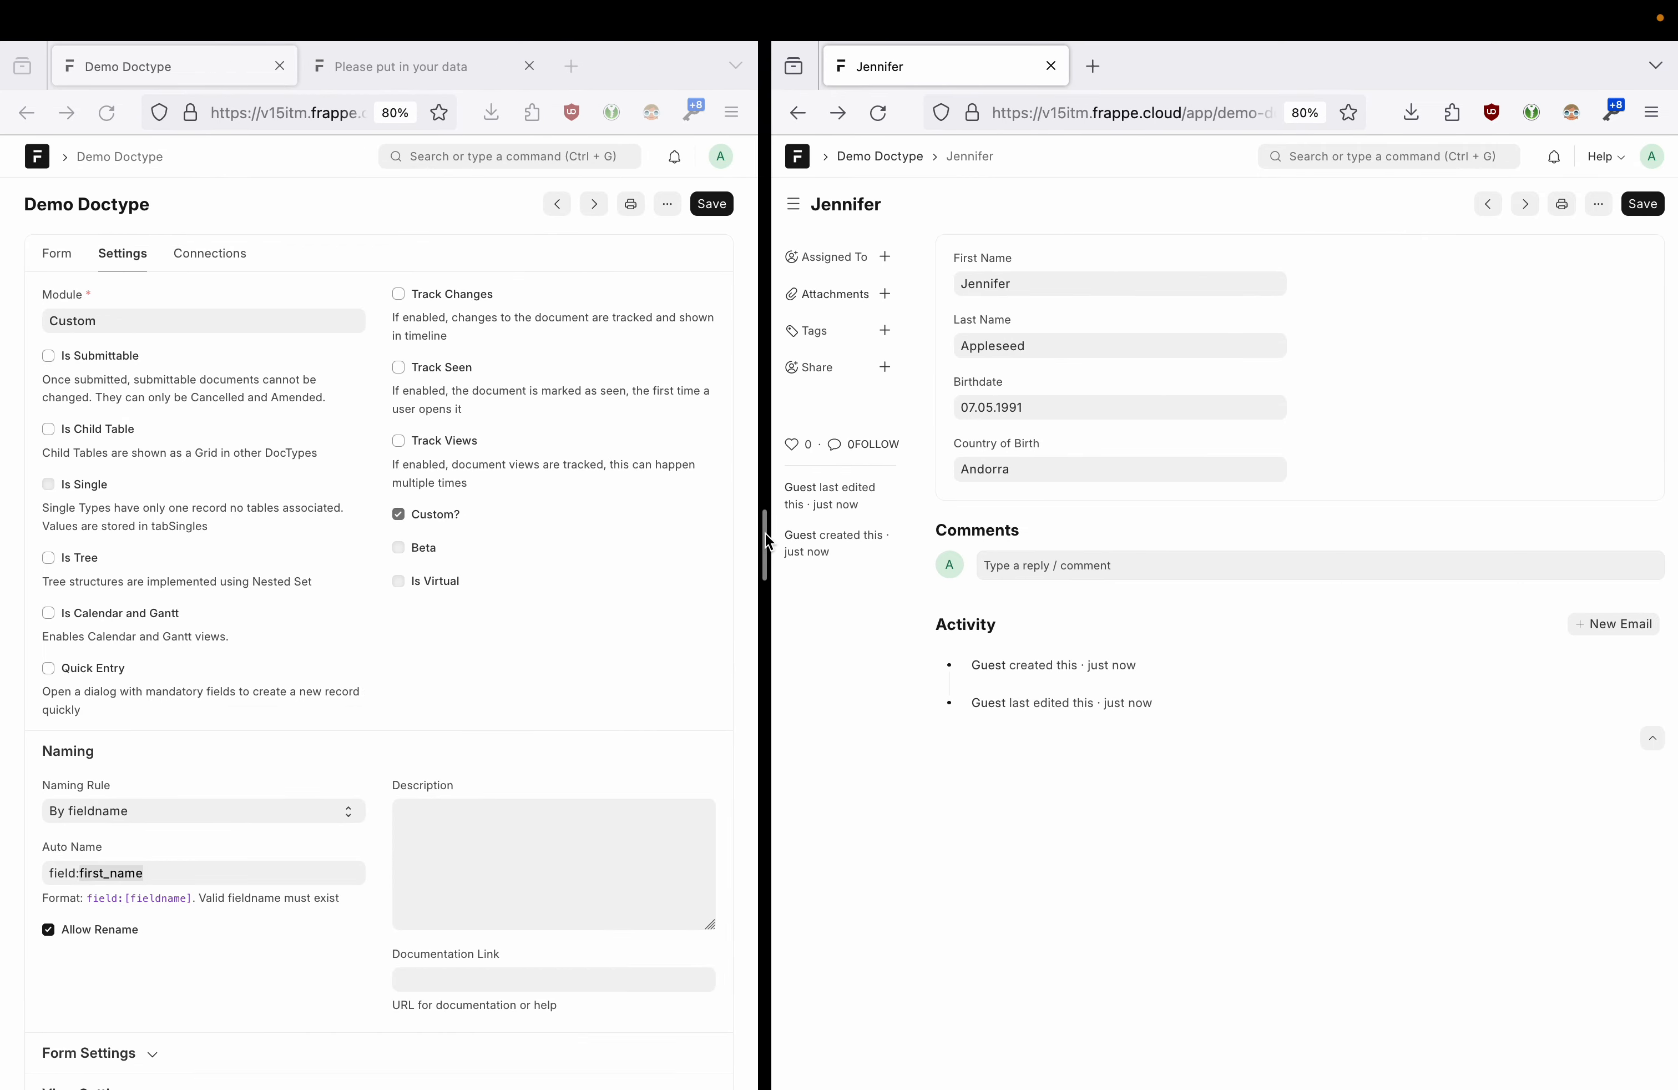
key(ctrl+Right)
click(842, 447)
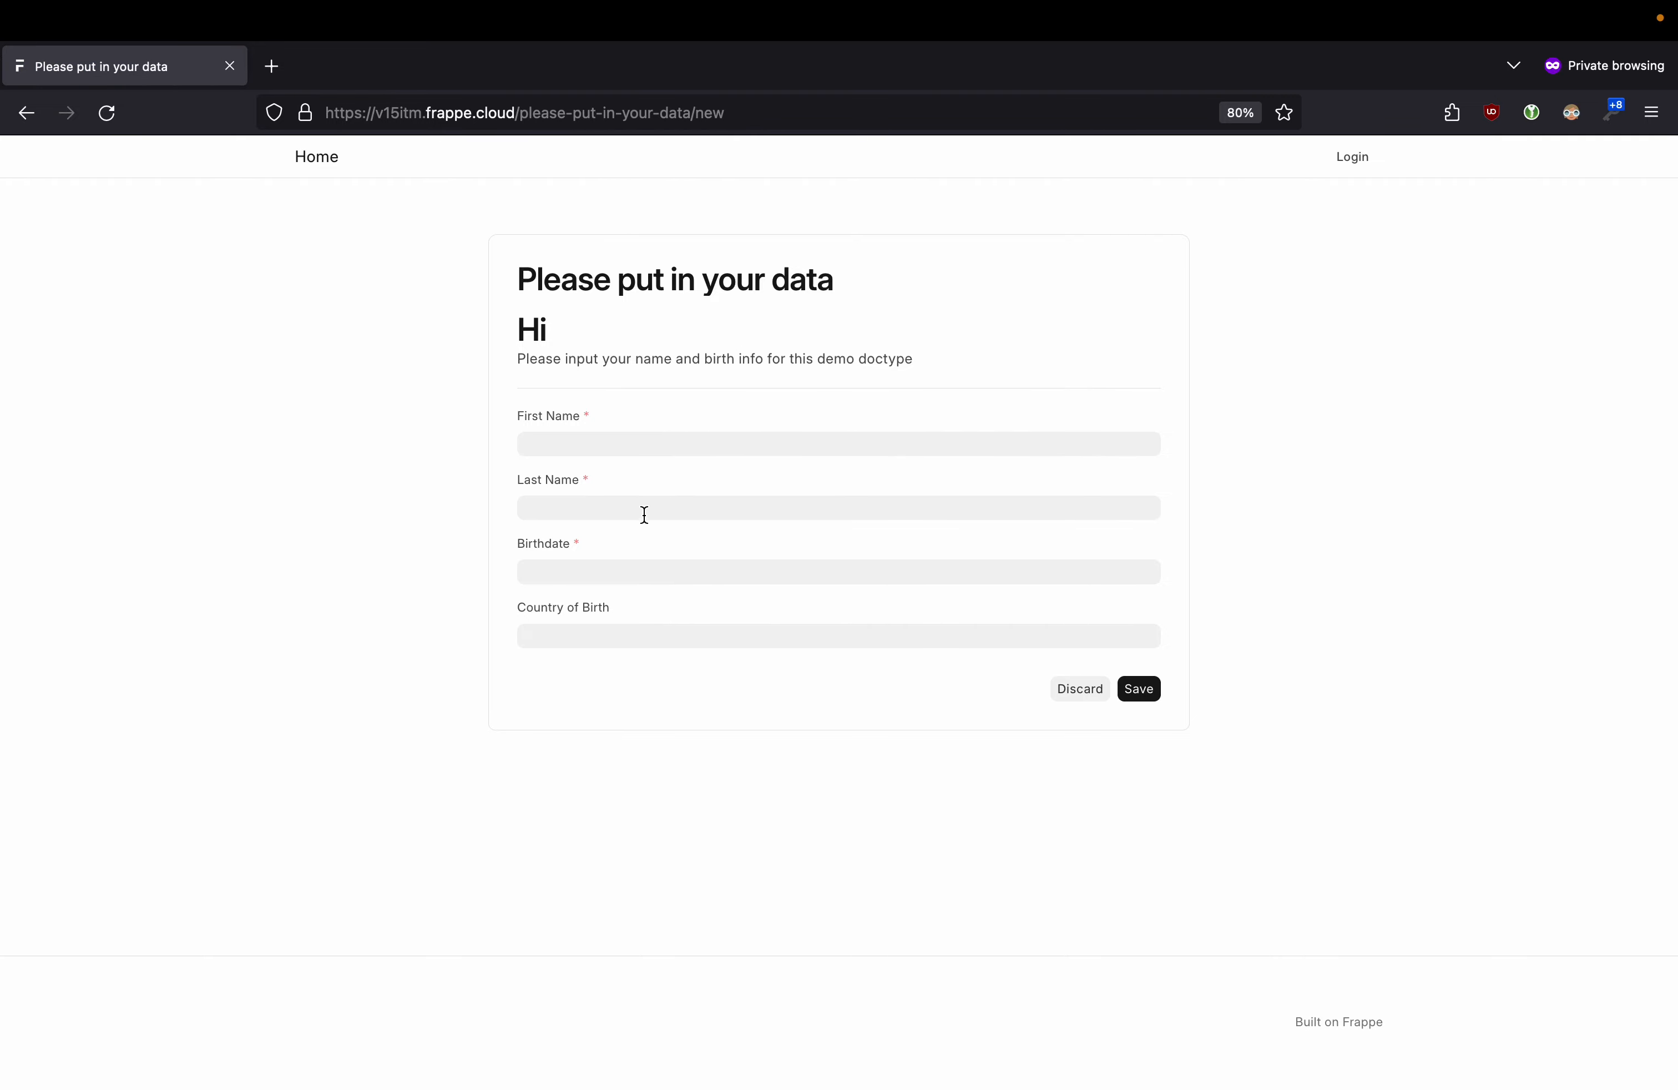
key(ctrl+Left)
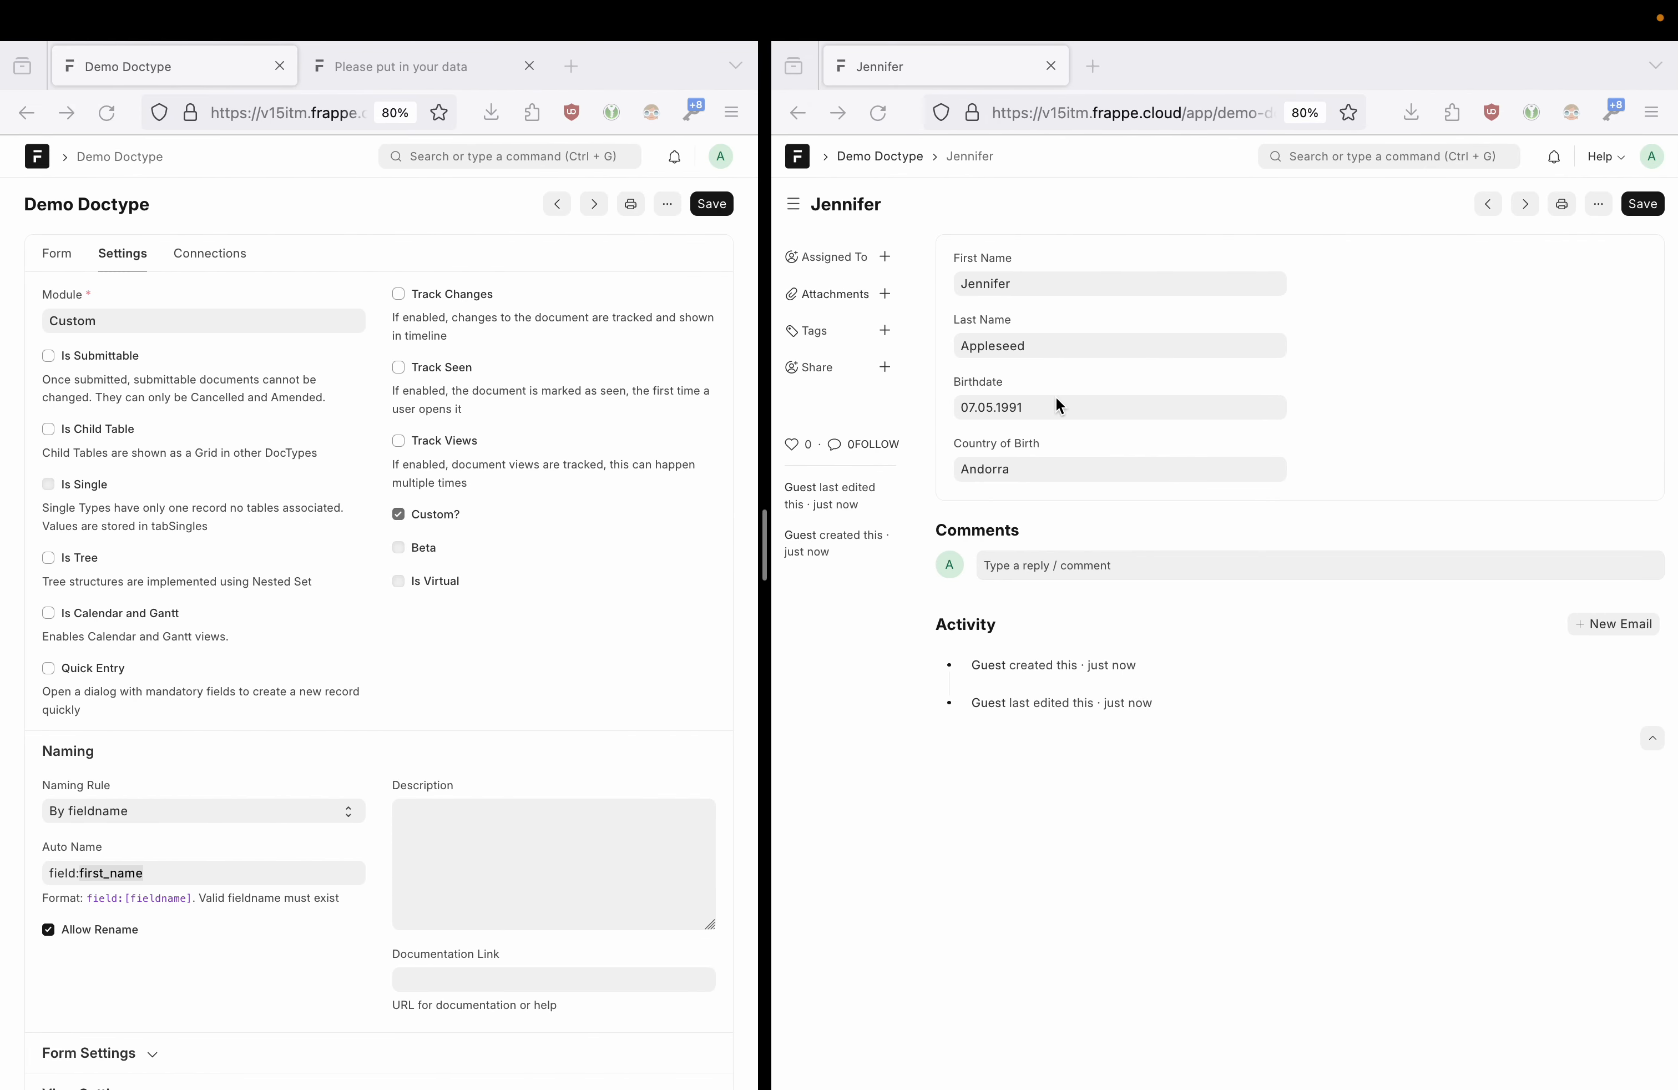
- Return to the Demo Doctype record list and show the doctype's Connections tab
drag(767, 542, 617, 551)
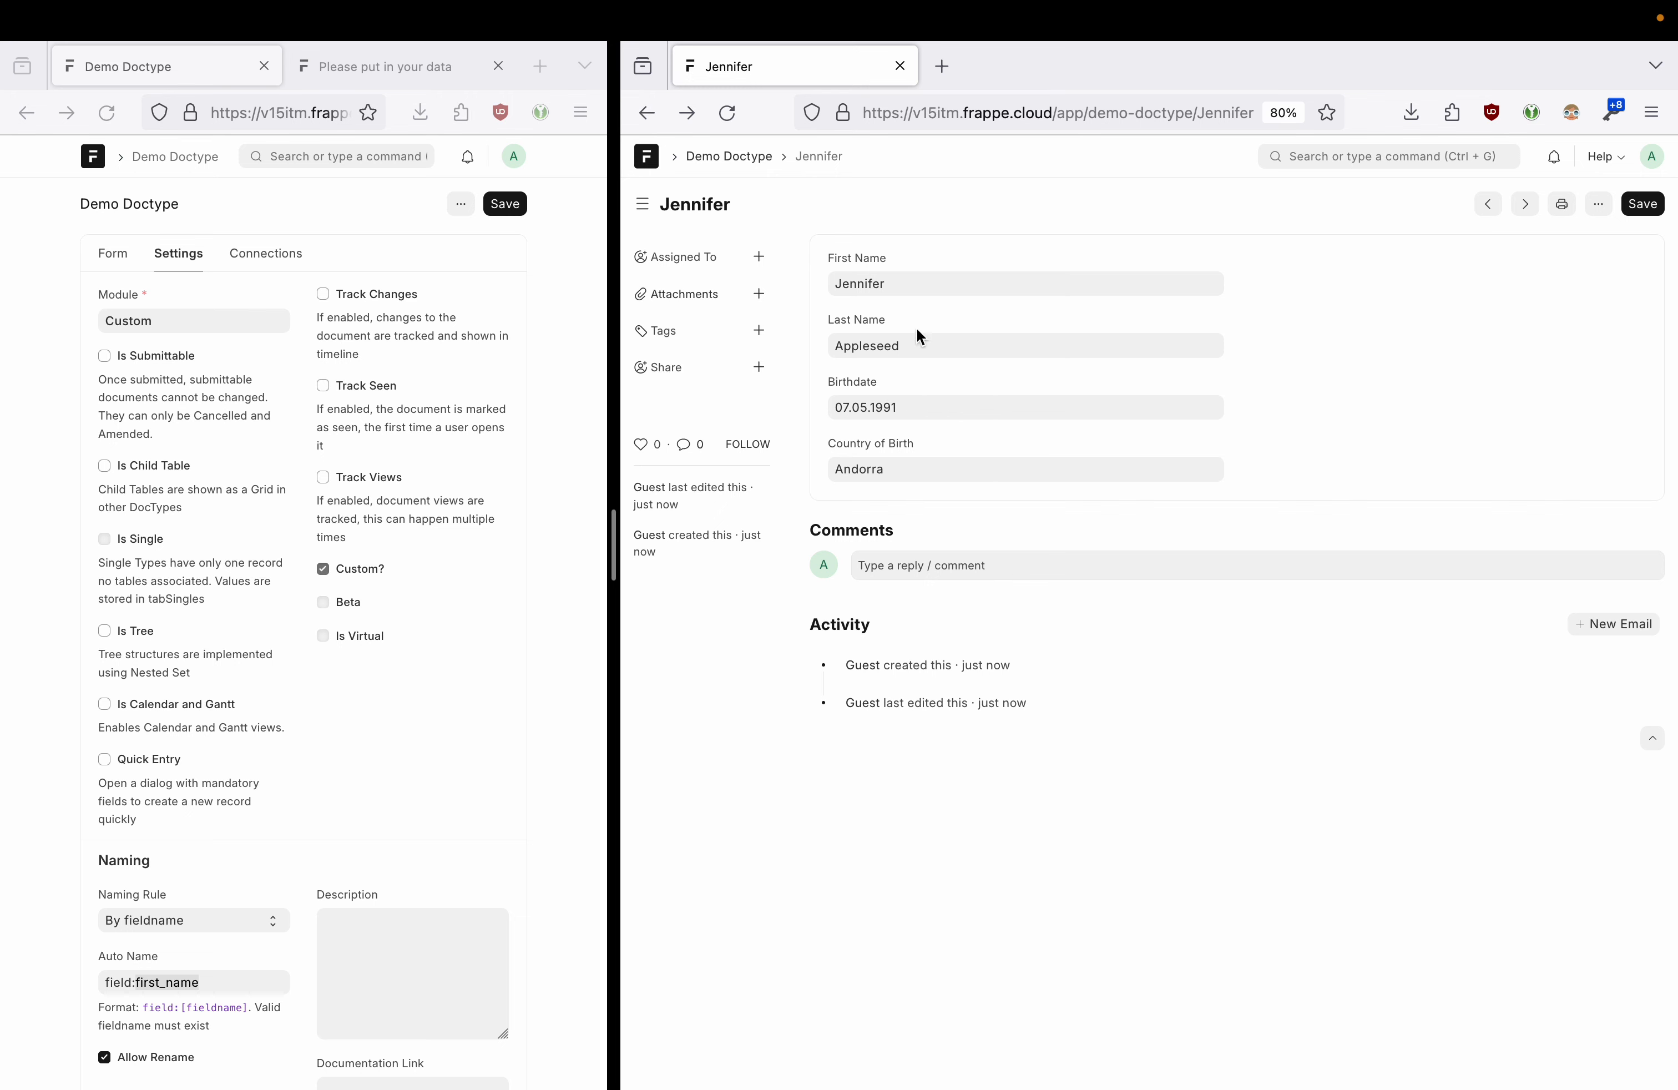
click(730, 156)
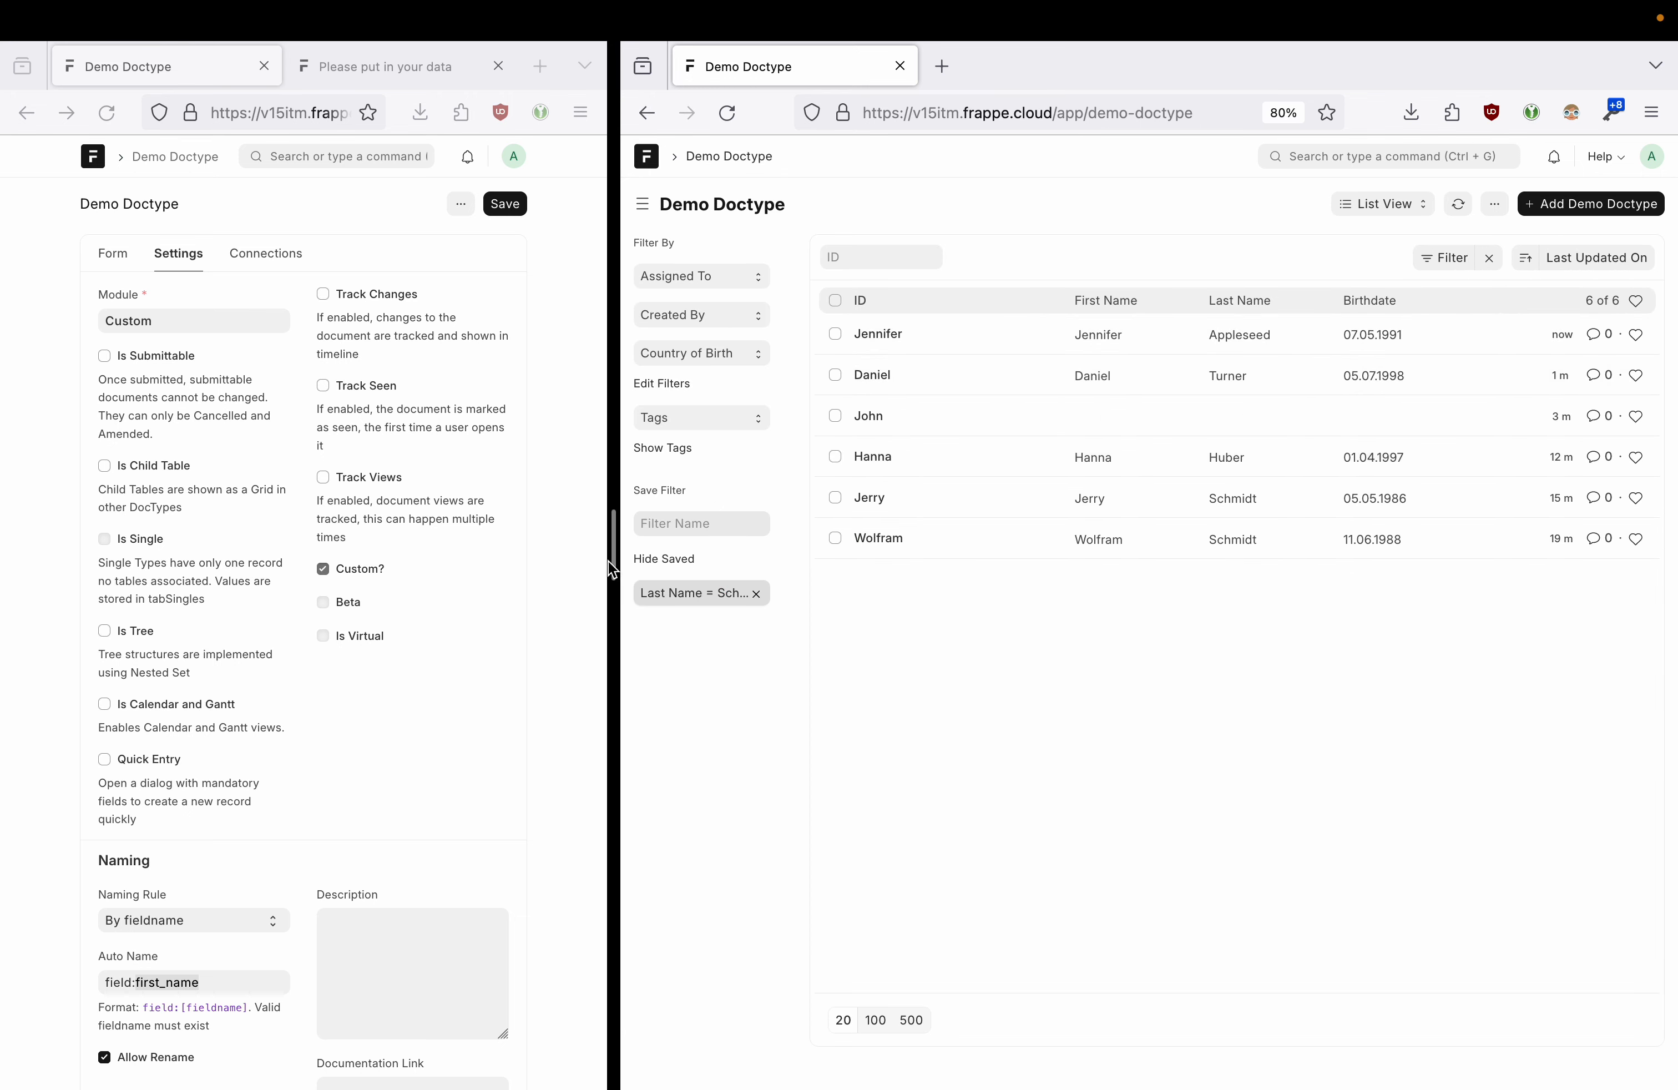
drag(614, 559, 506, 566)
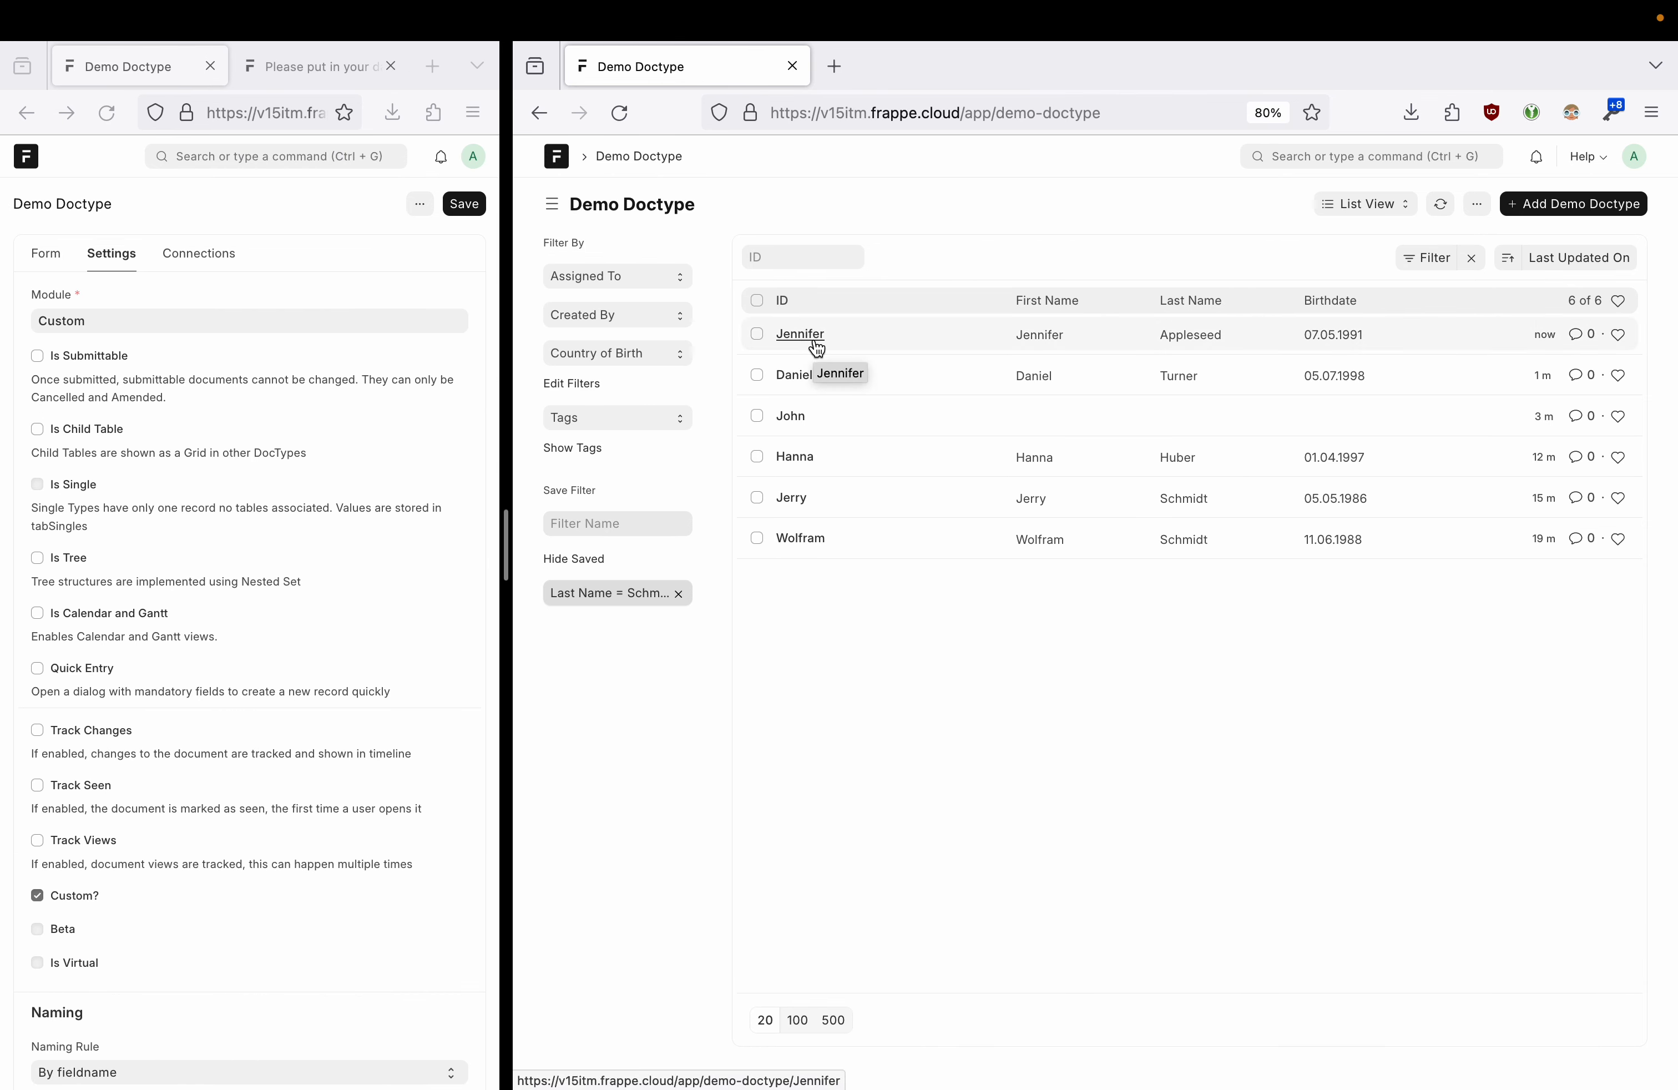
drag(506, 544, 1171, 543)
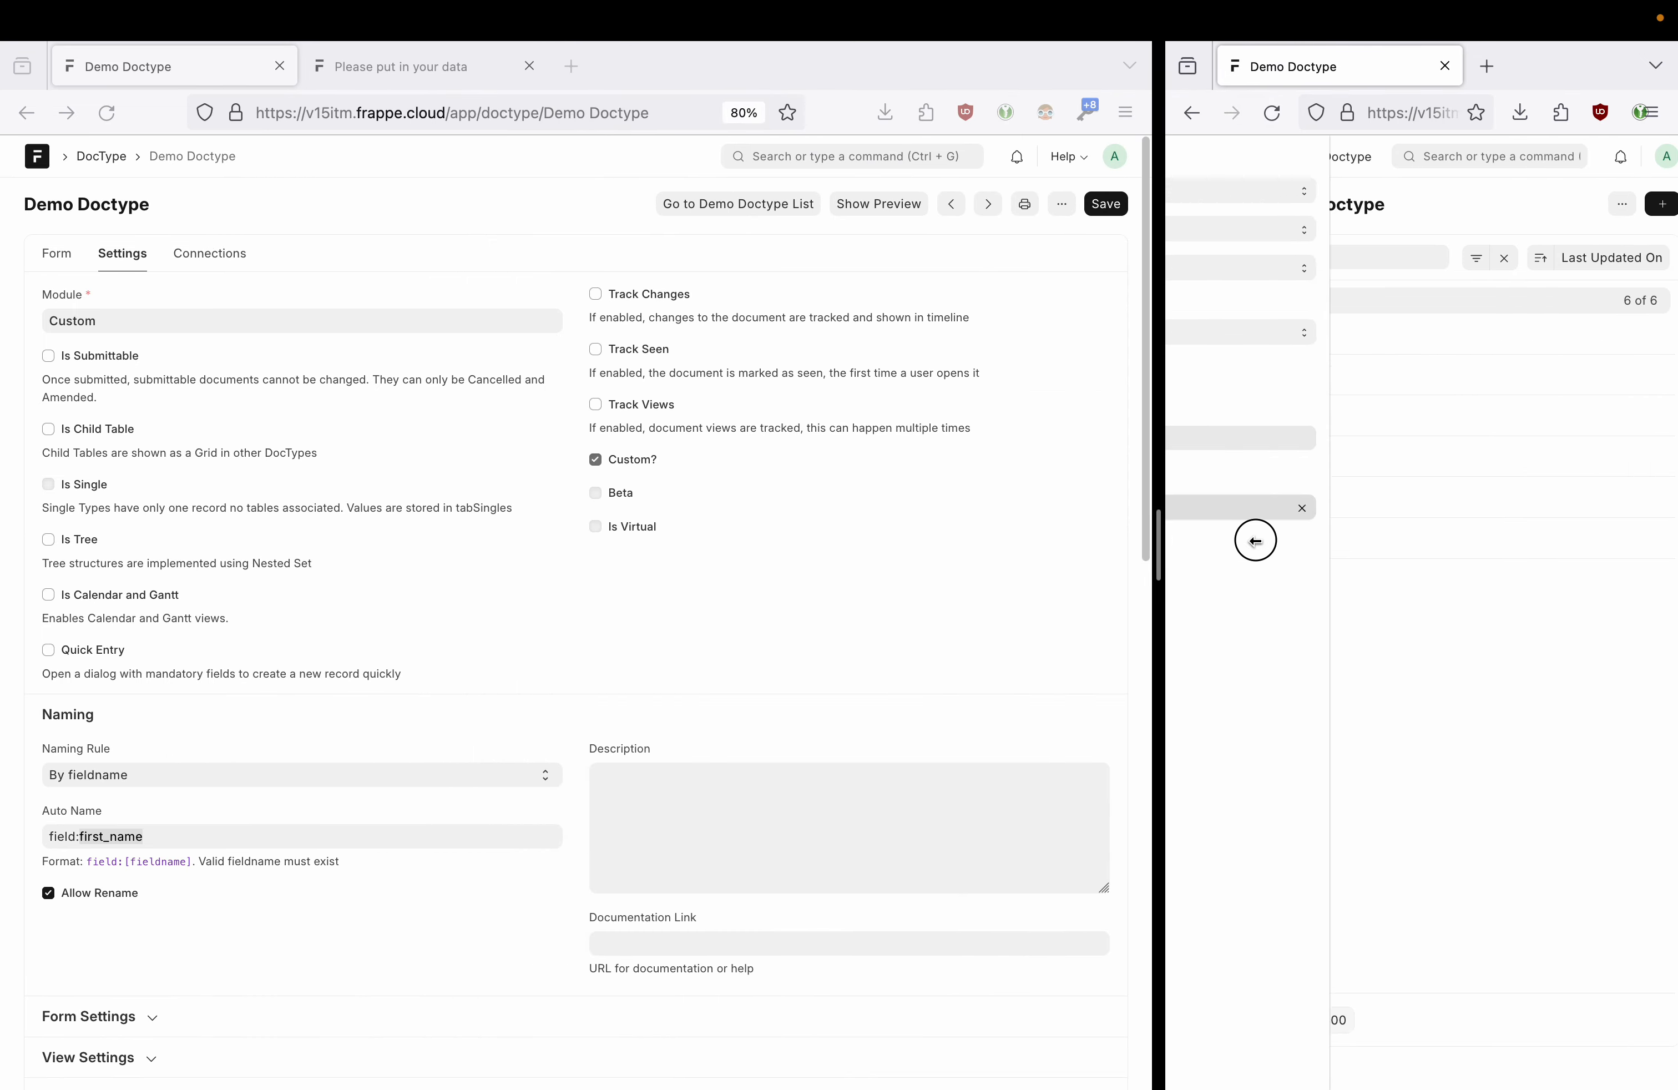
click(233, 254)
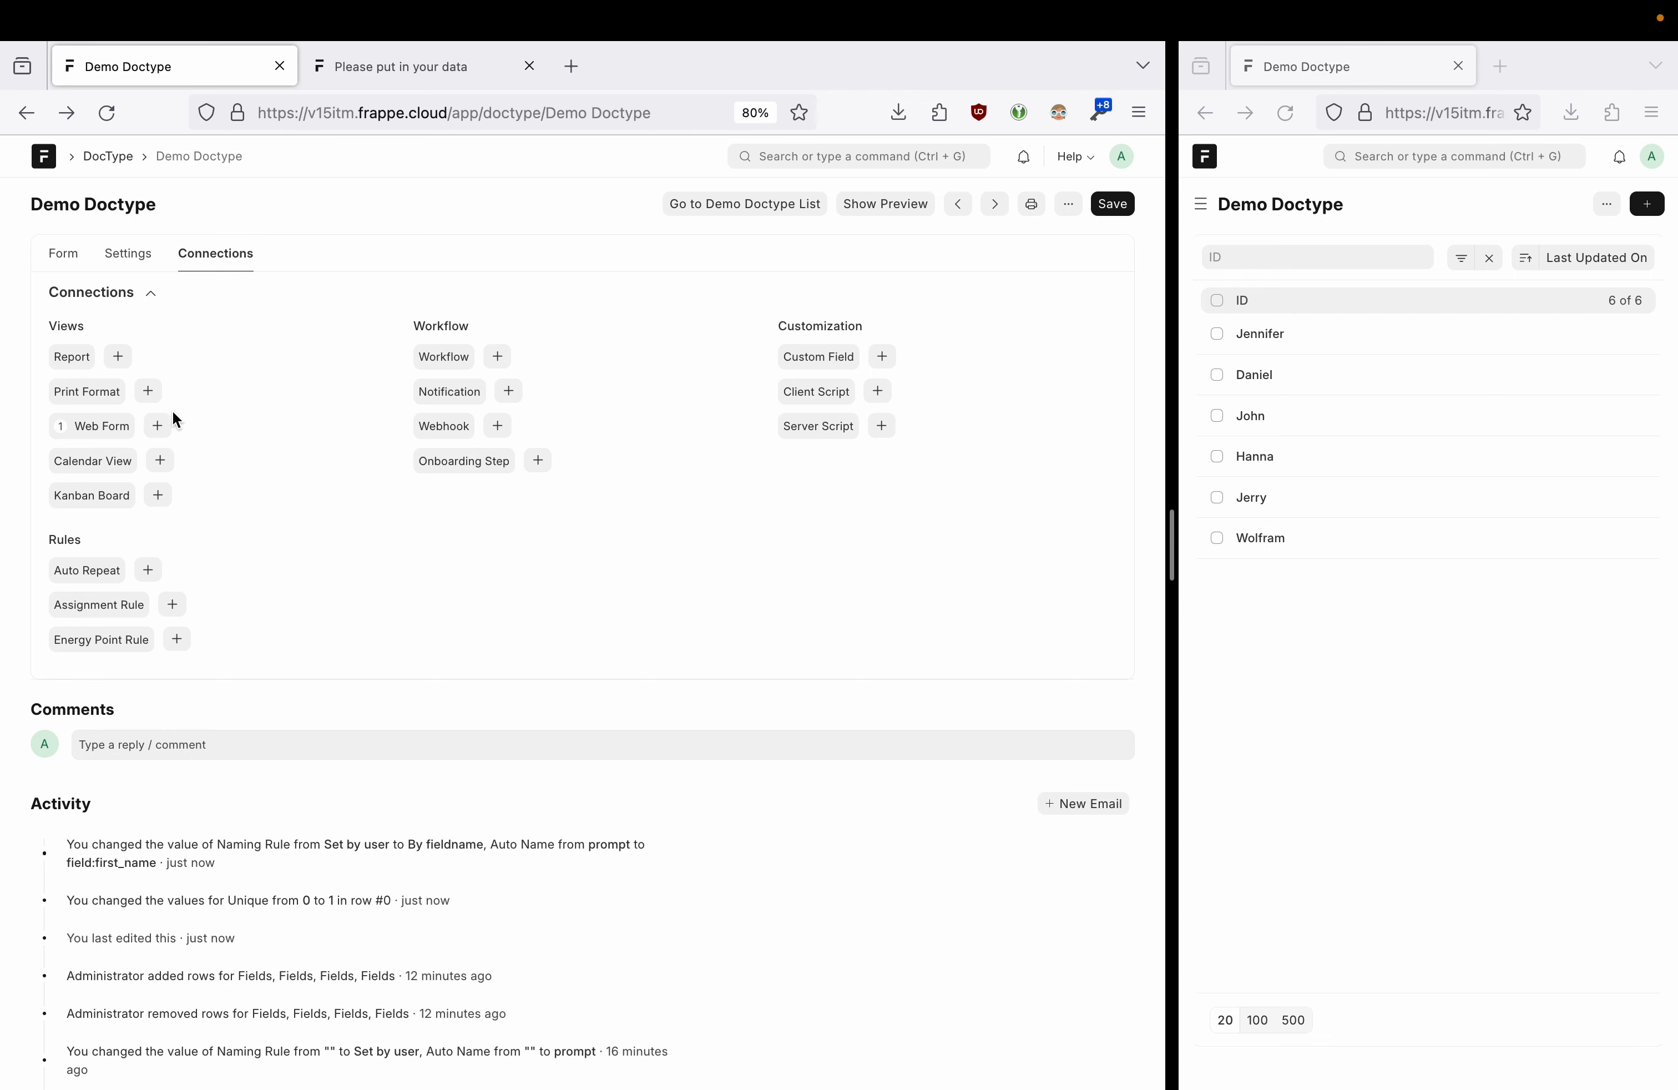
- Switch the Demo Doctype list to Report view and add the Country of Birth column
click(121, 359)
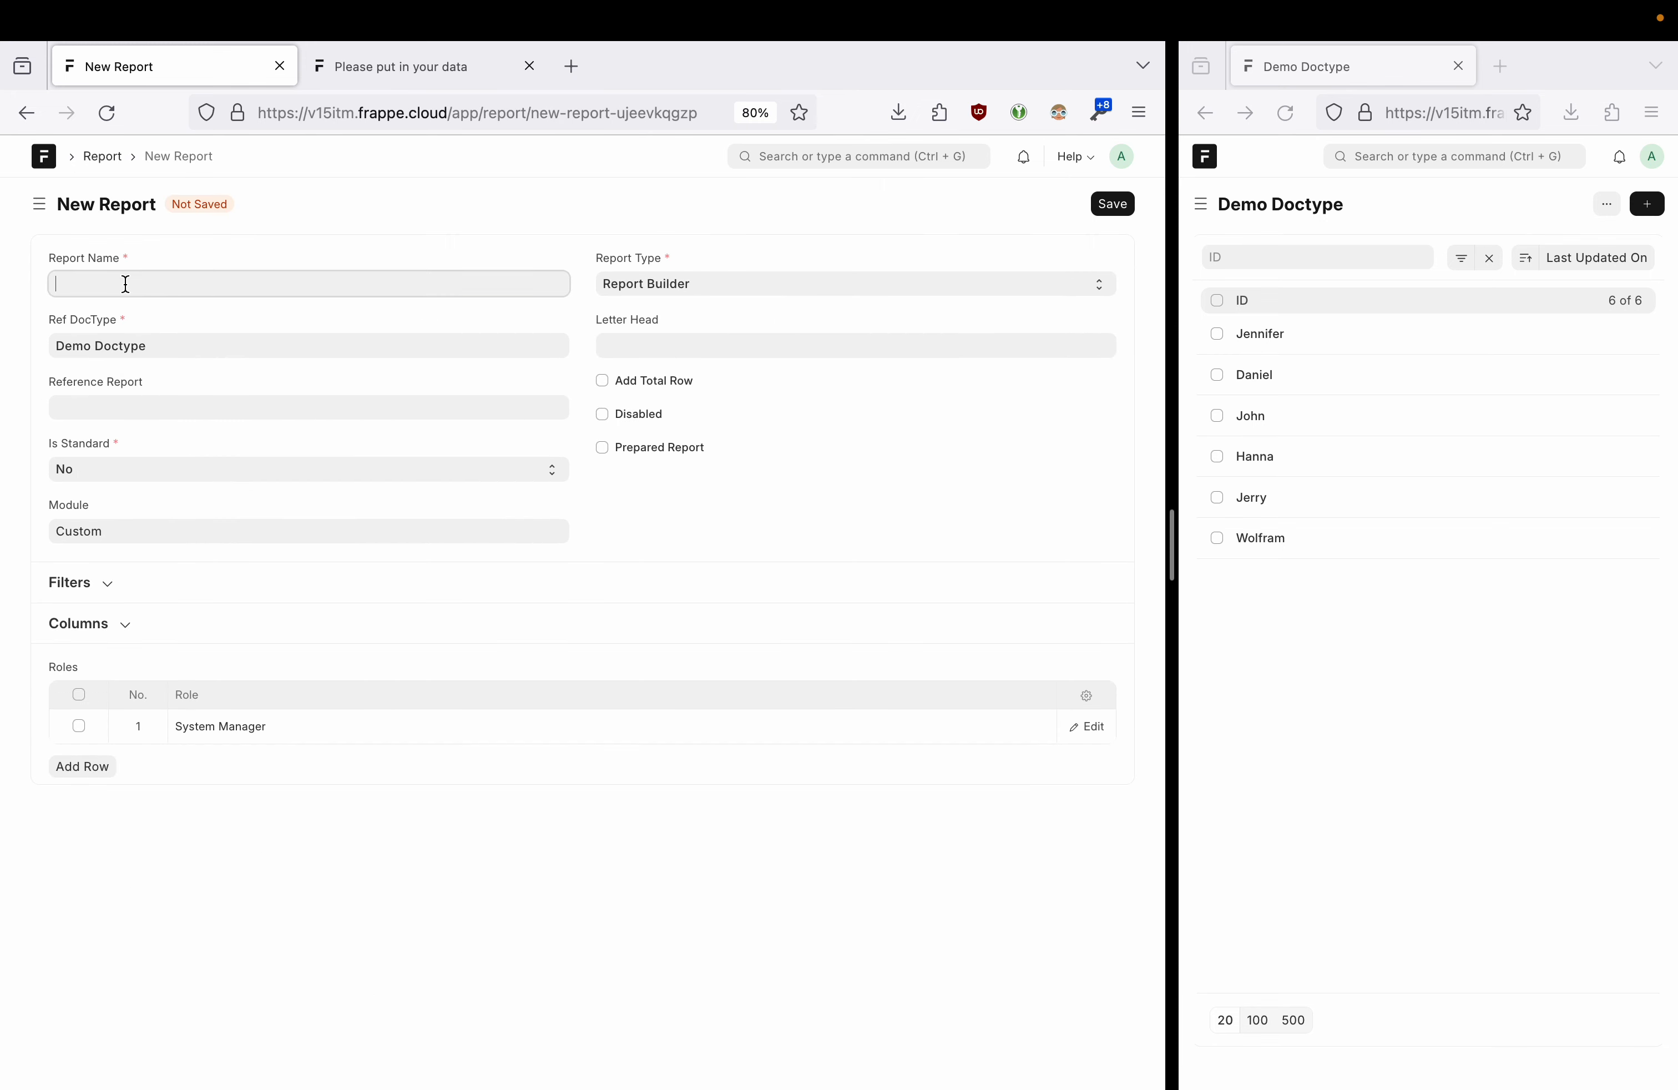
click(666, 283)
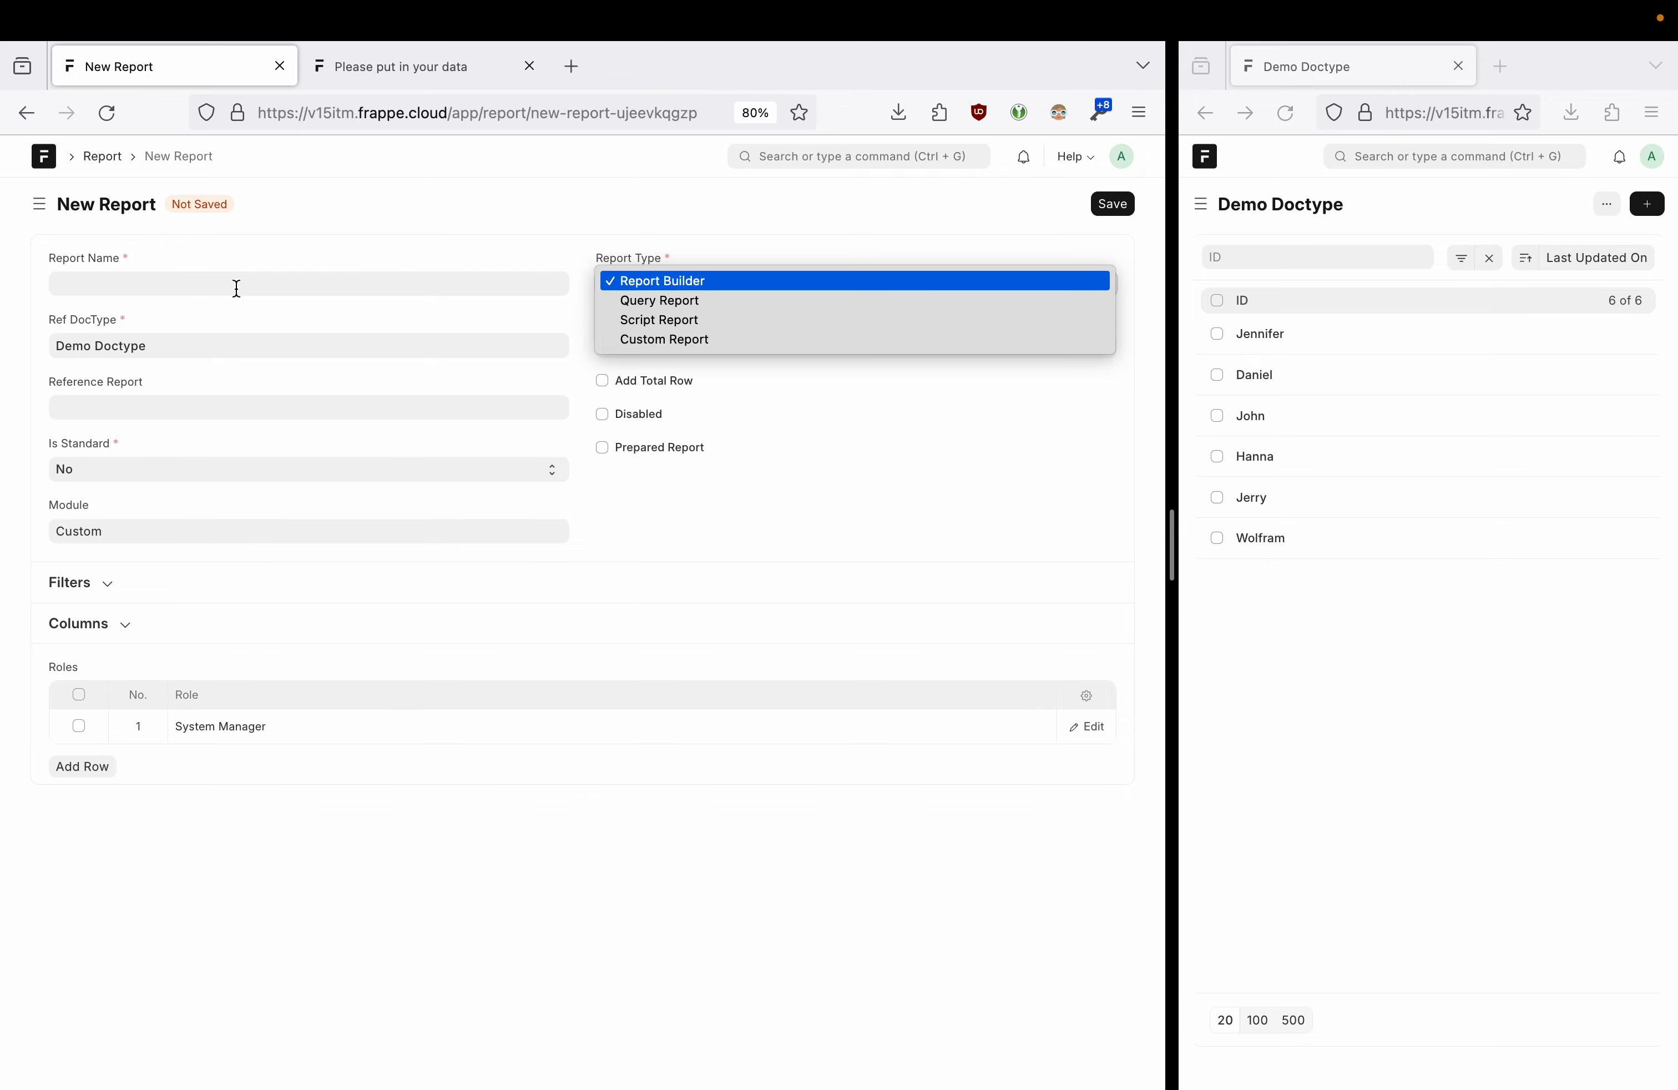
click(198, 286)
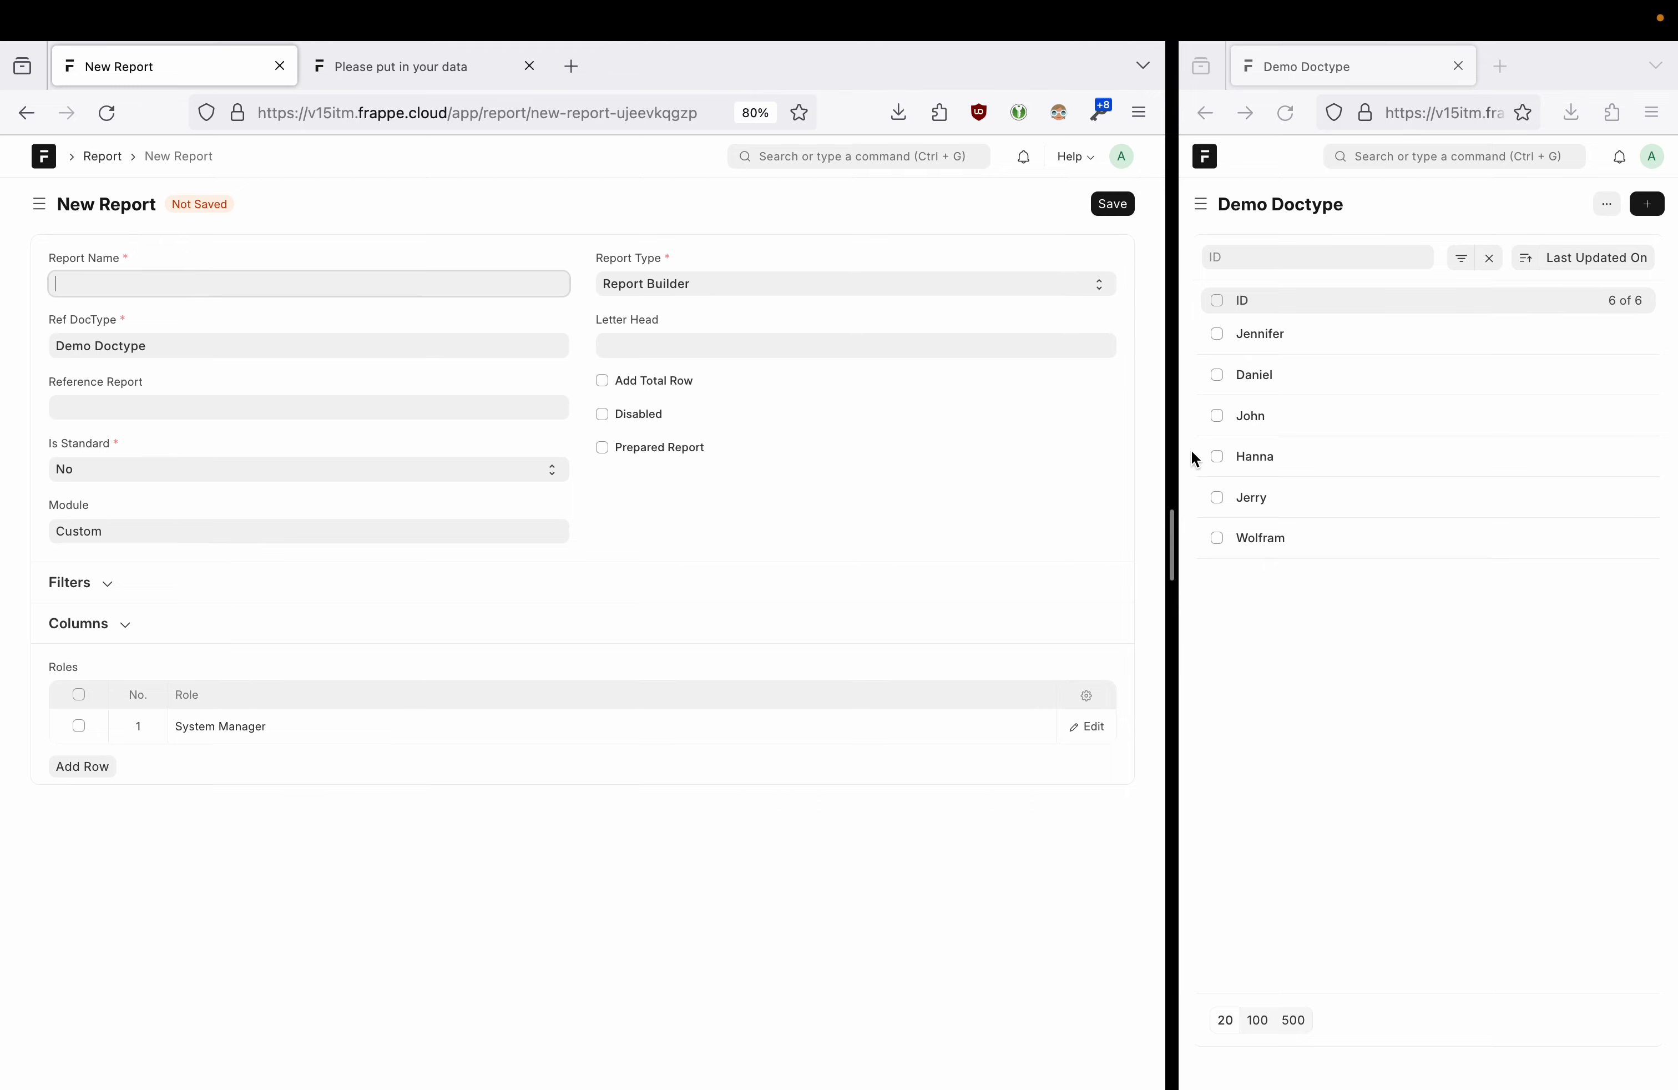
drag(1176, 563, 401, 514)
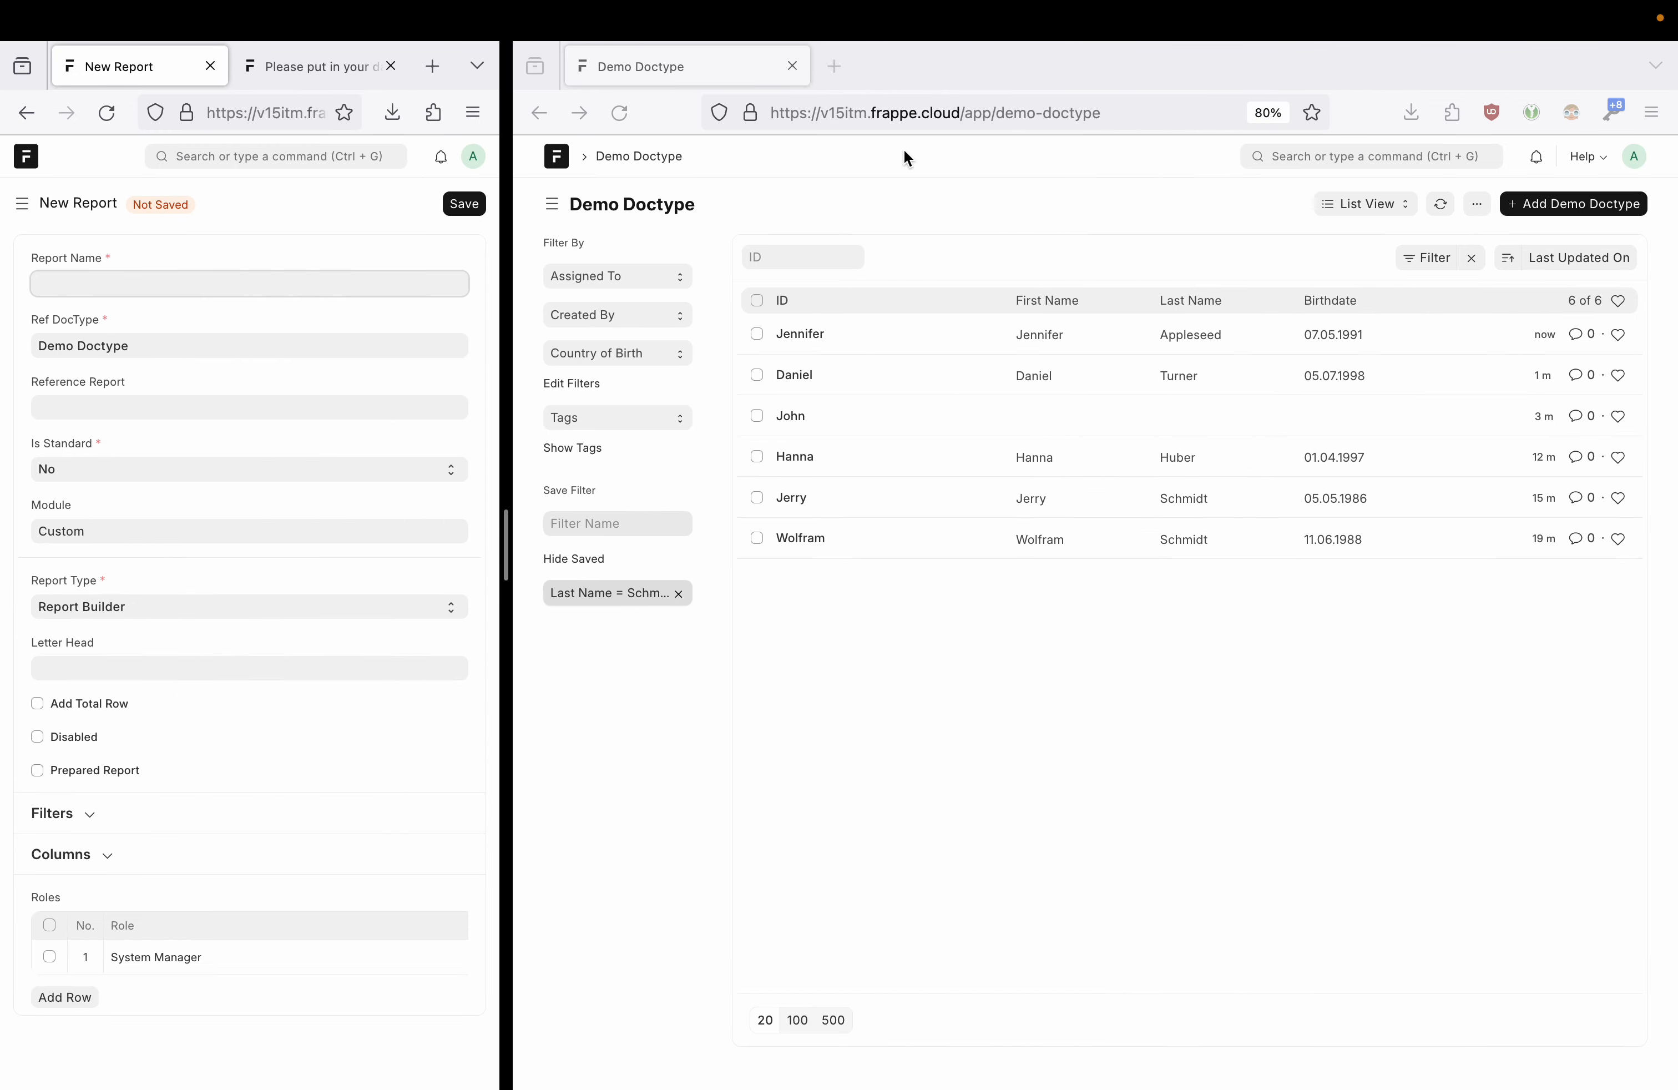
click(1344, 203)
click(1362, 230)
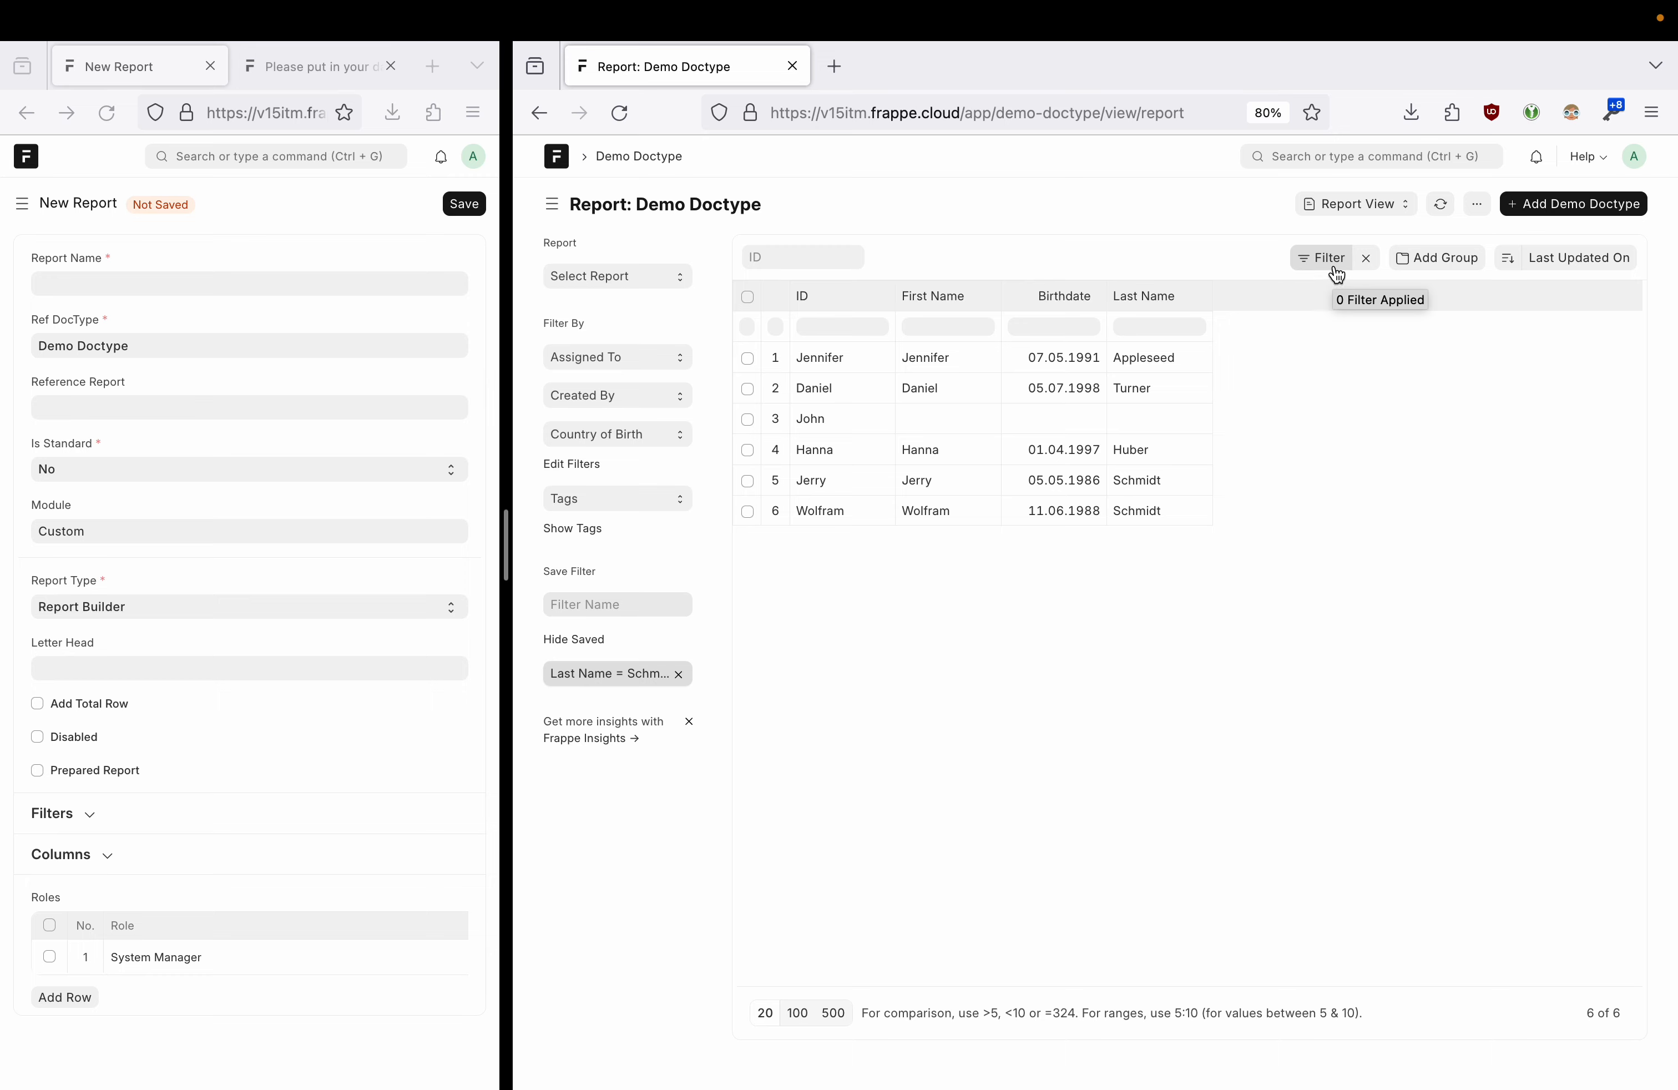
click(1477, 203)
click(1391, 334)
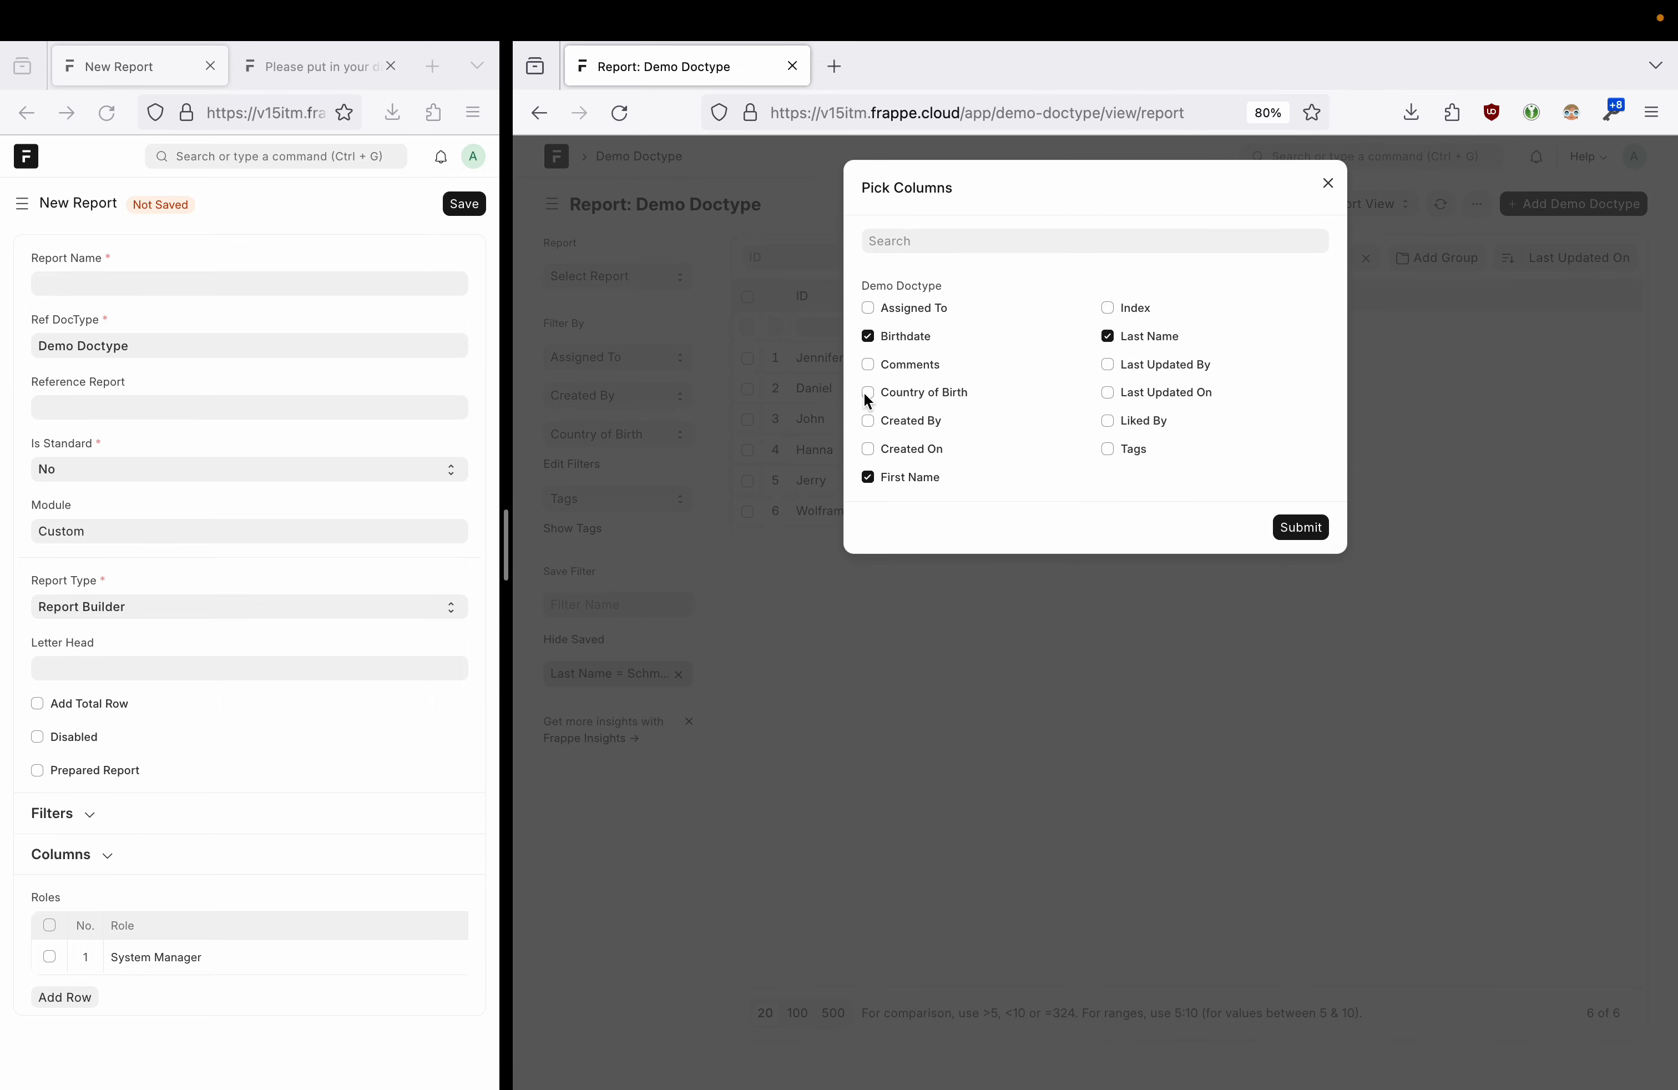
click(1294, 530)
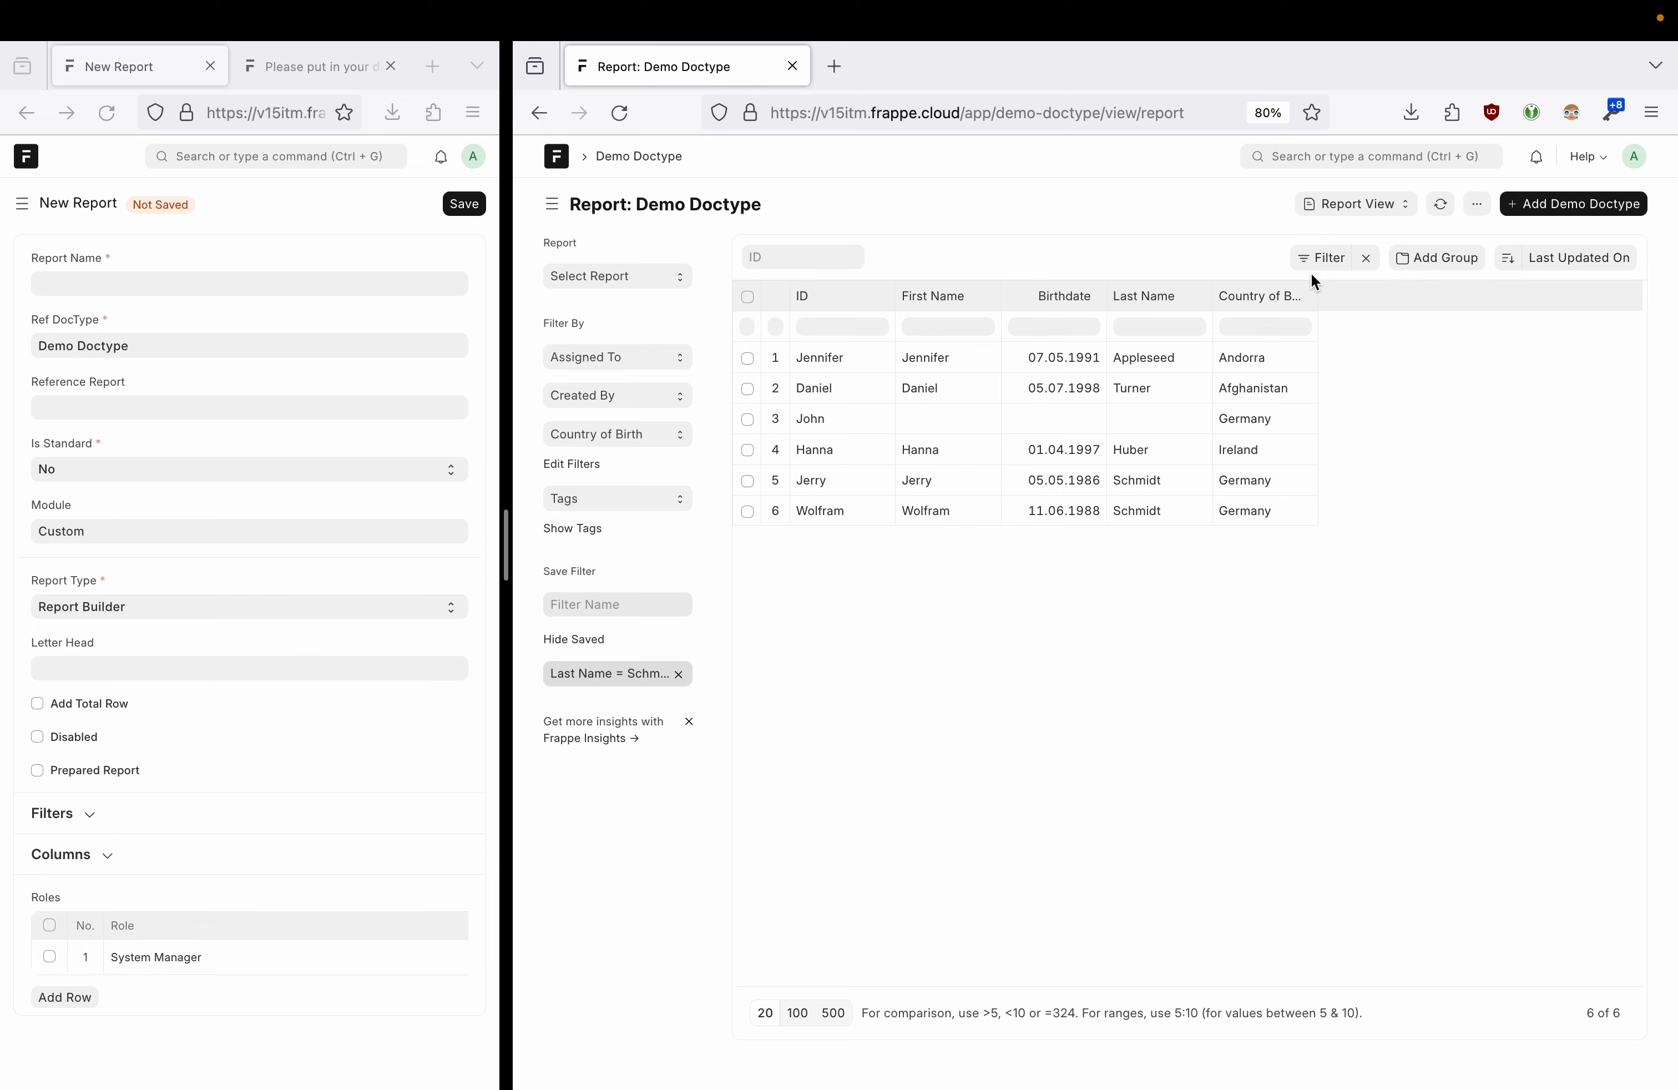
- Filter the report to Country of Birth Not Equals Germany
click(1321, 258)
click(1076, 341)
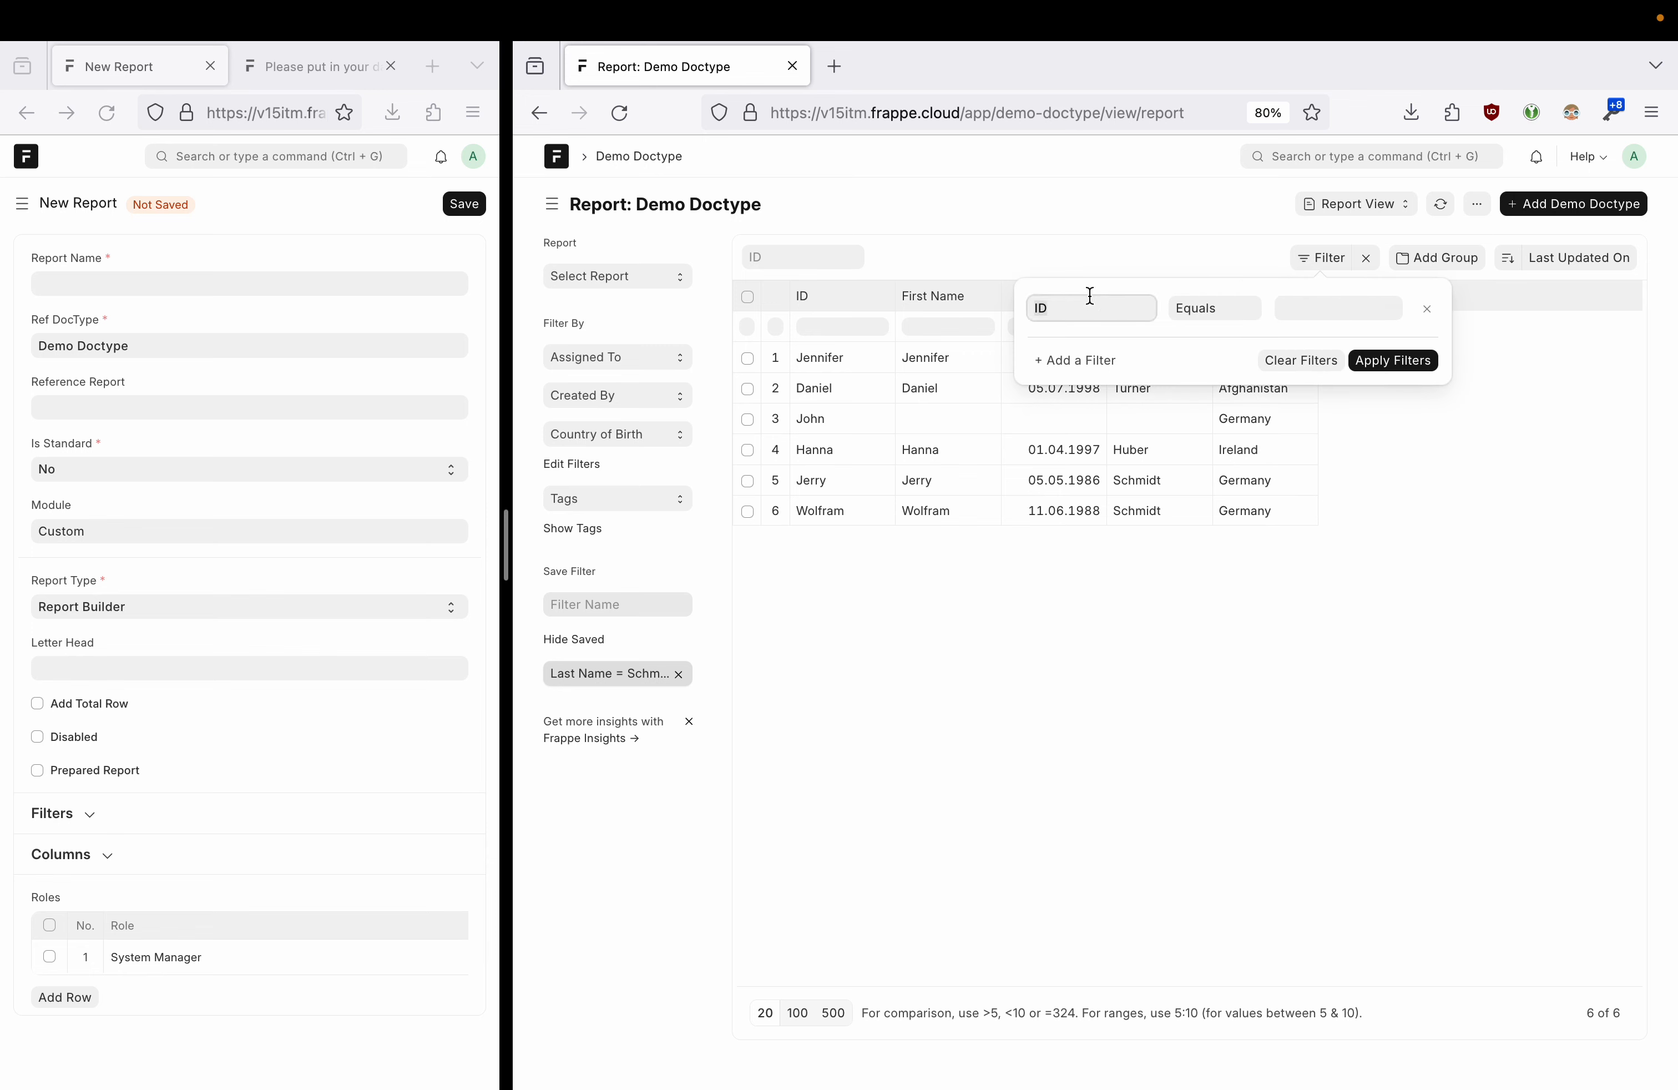
text(countr)
click(1095, 338)
click(1214, 312)
click(1211, 326)
click(1293, 309)
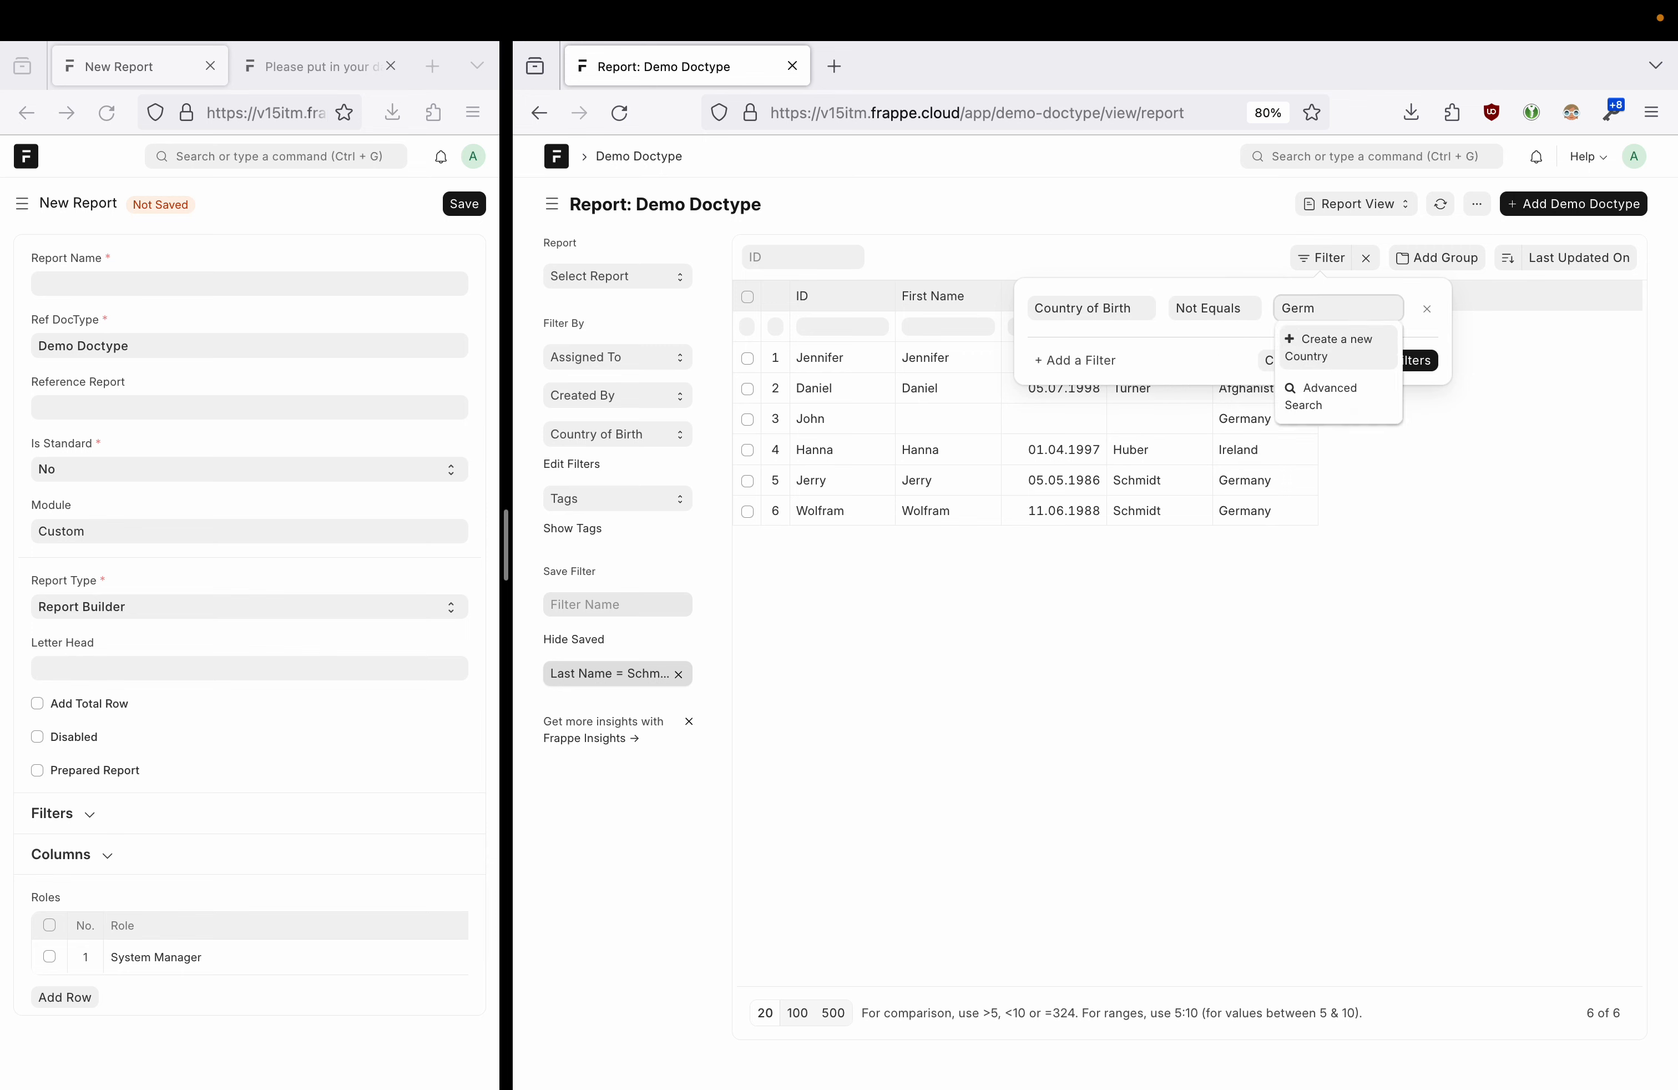
click(1348, 346)
click(1399, 361)
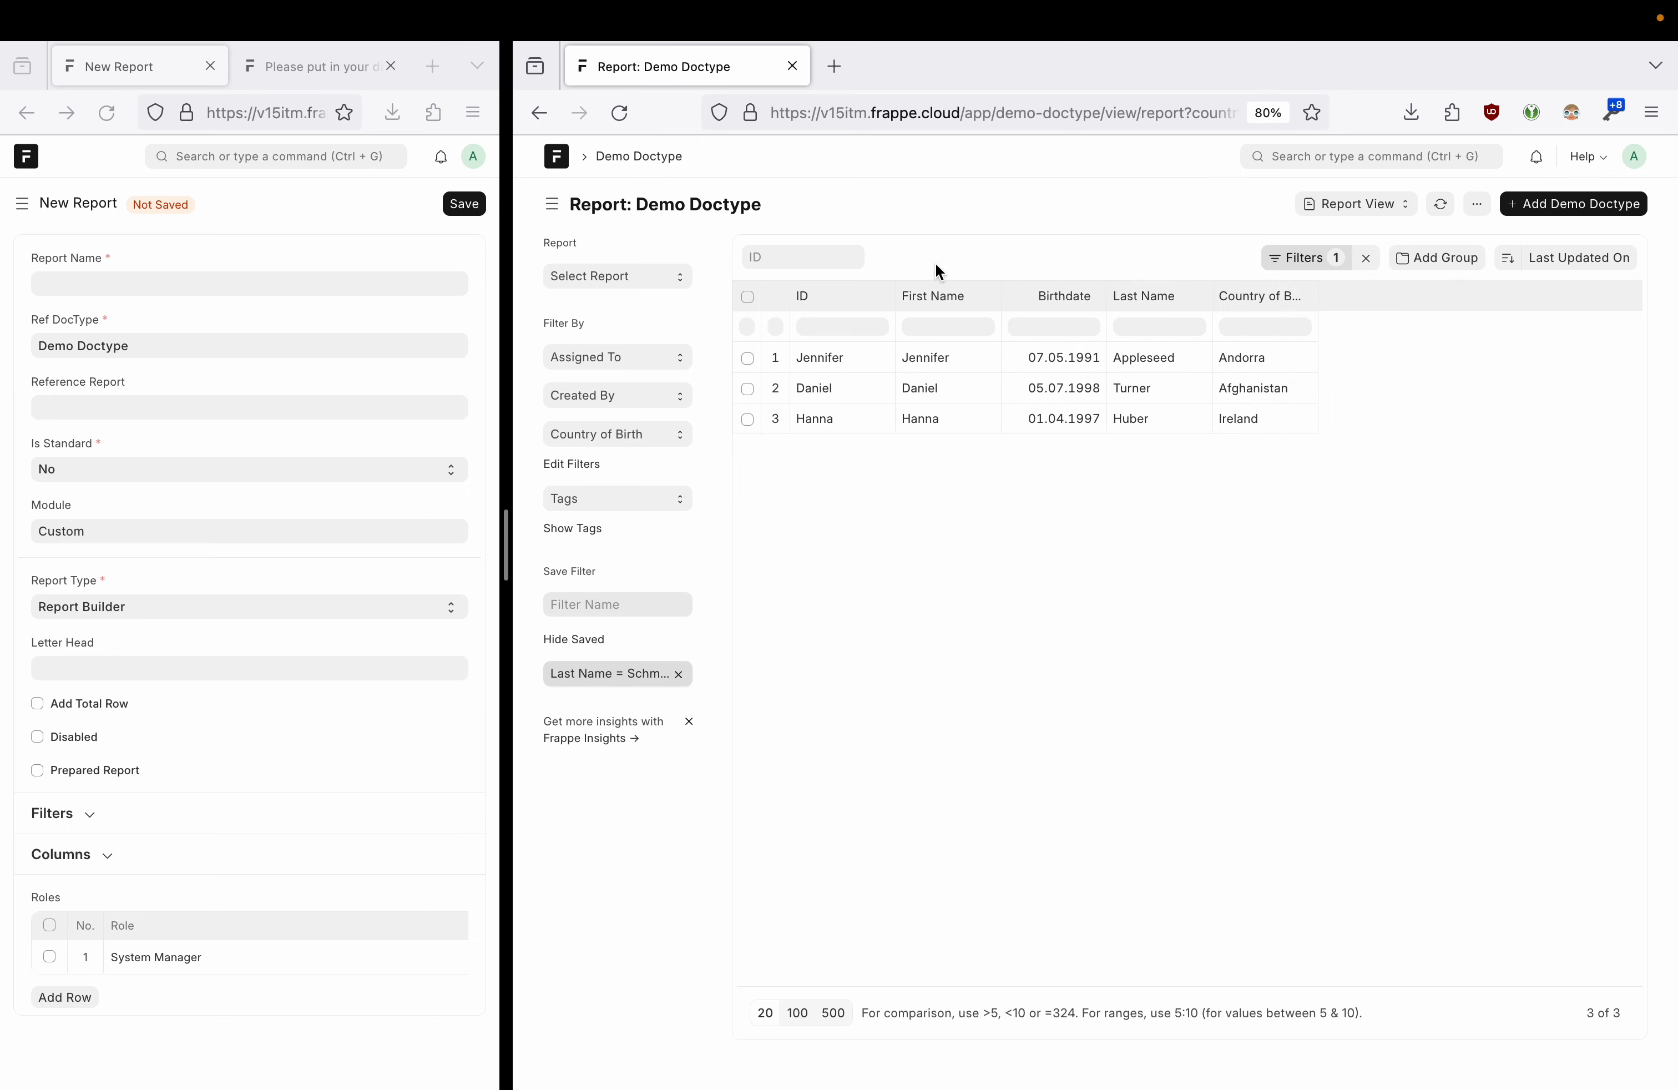
- Save the filtered report as 'Non Germany'
click(1477, 208)
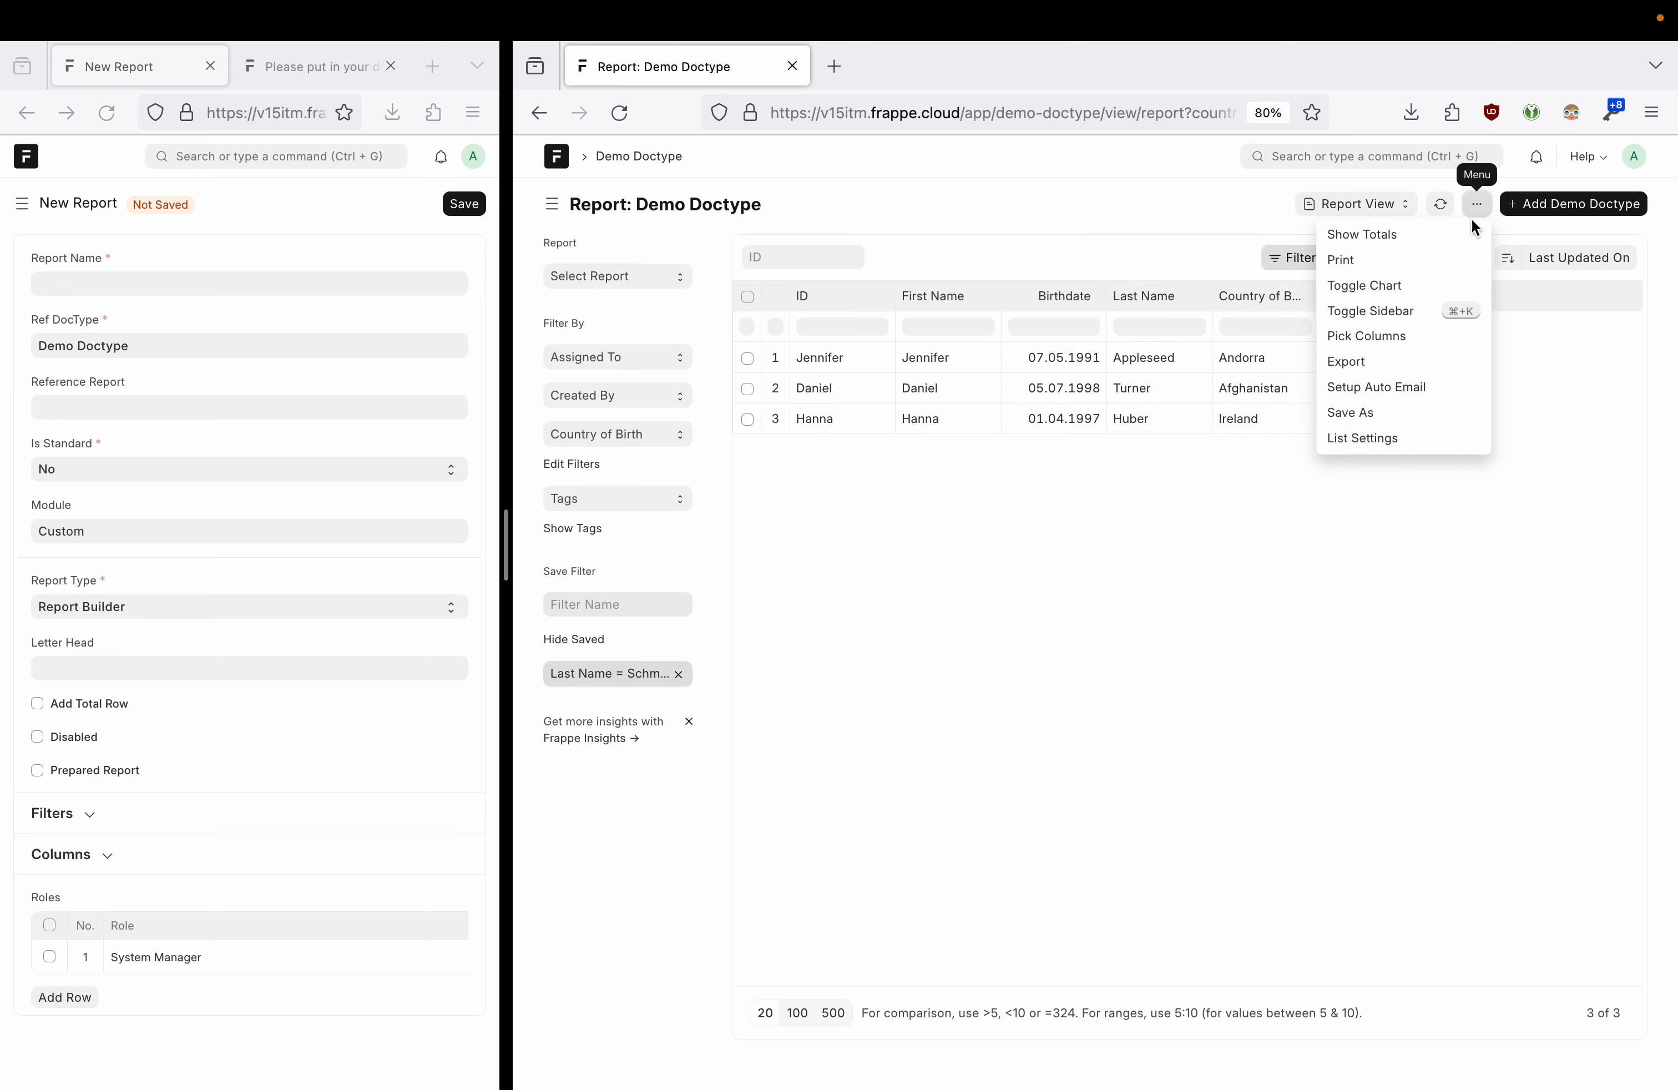
click(1380, 414)
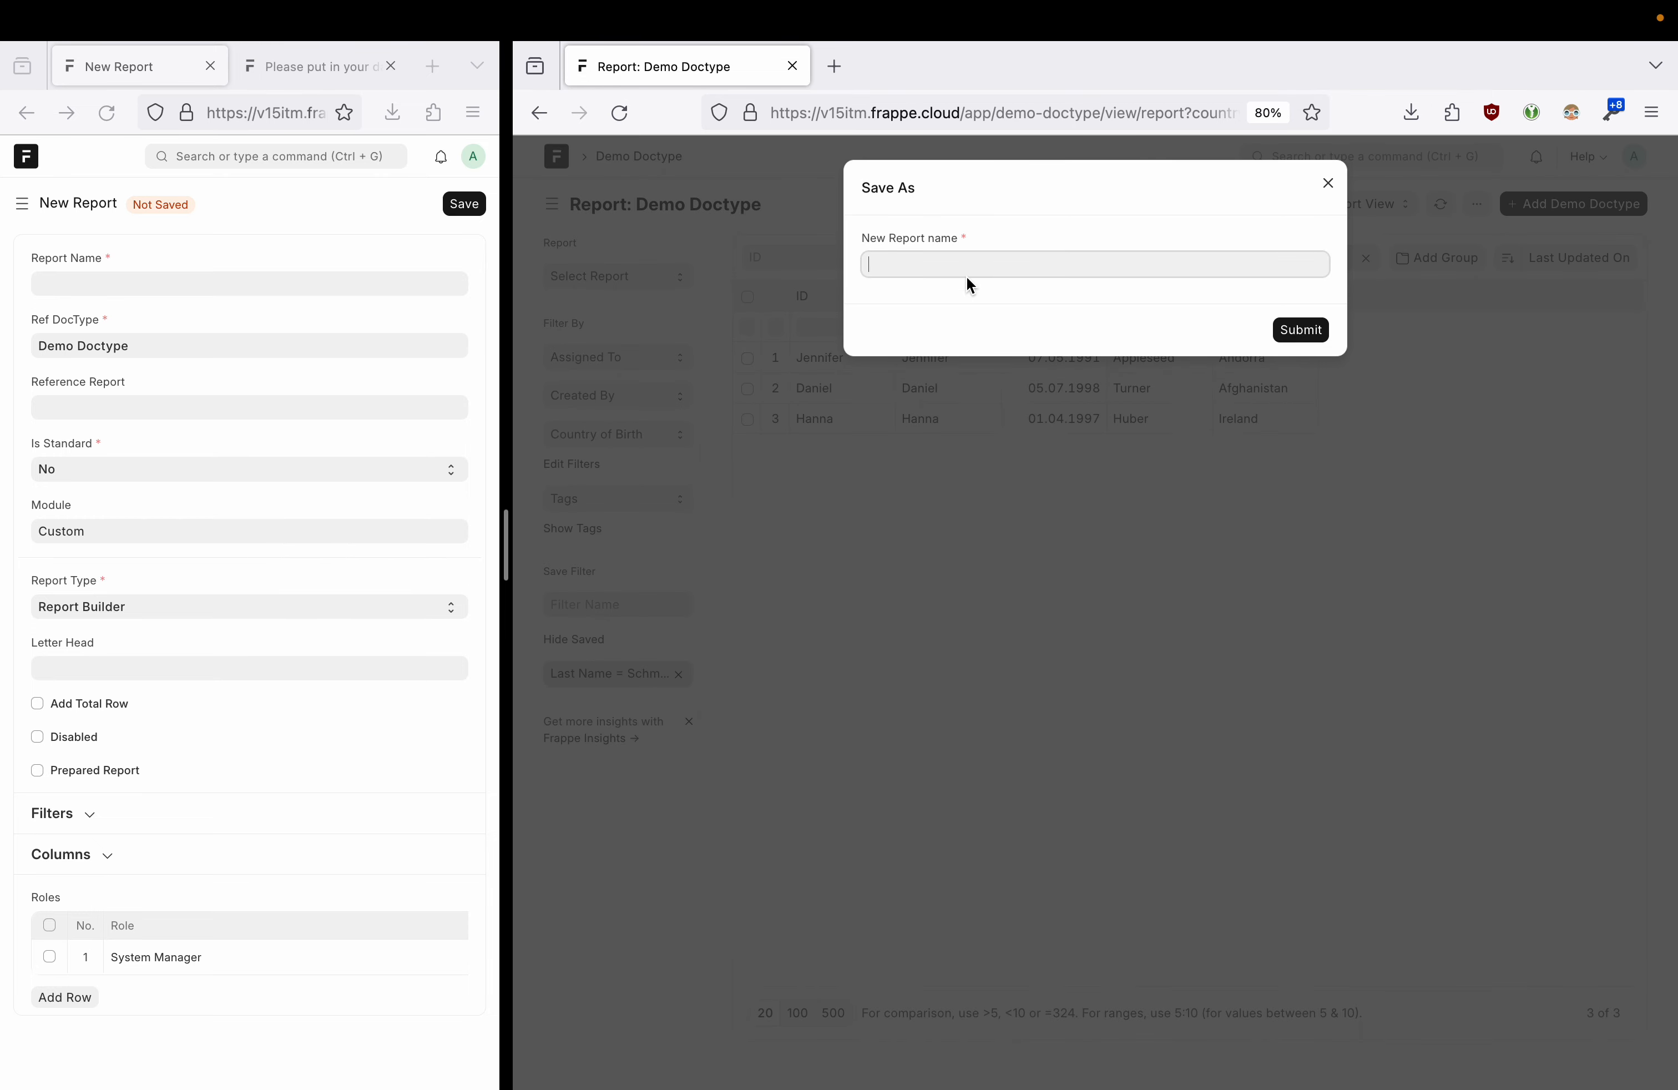
text(Non Germany)
click(1298, 332)
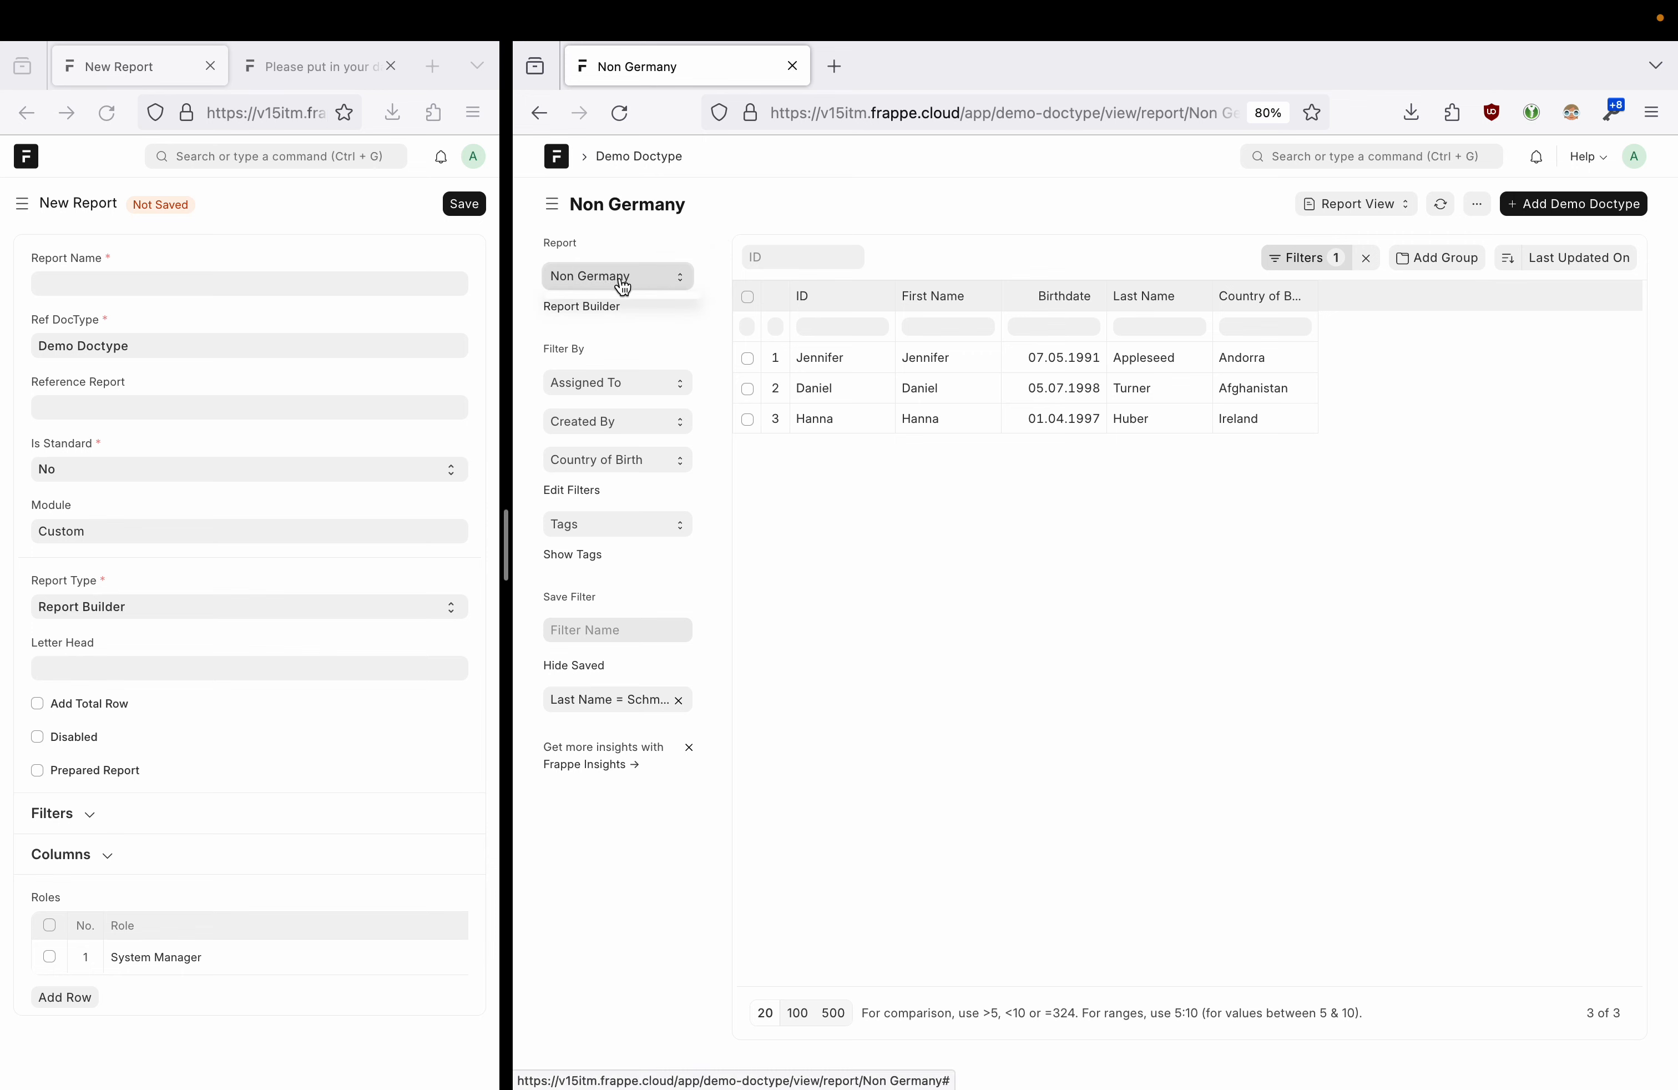
click(682, 281)
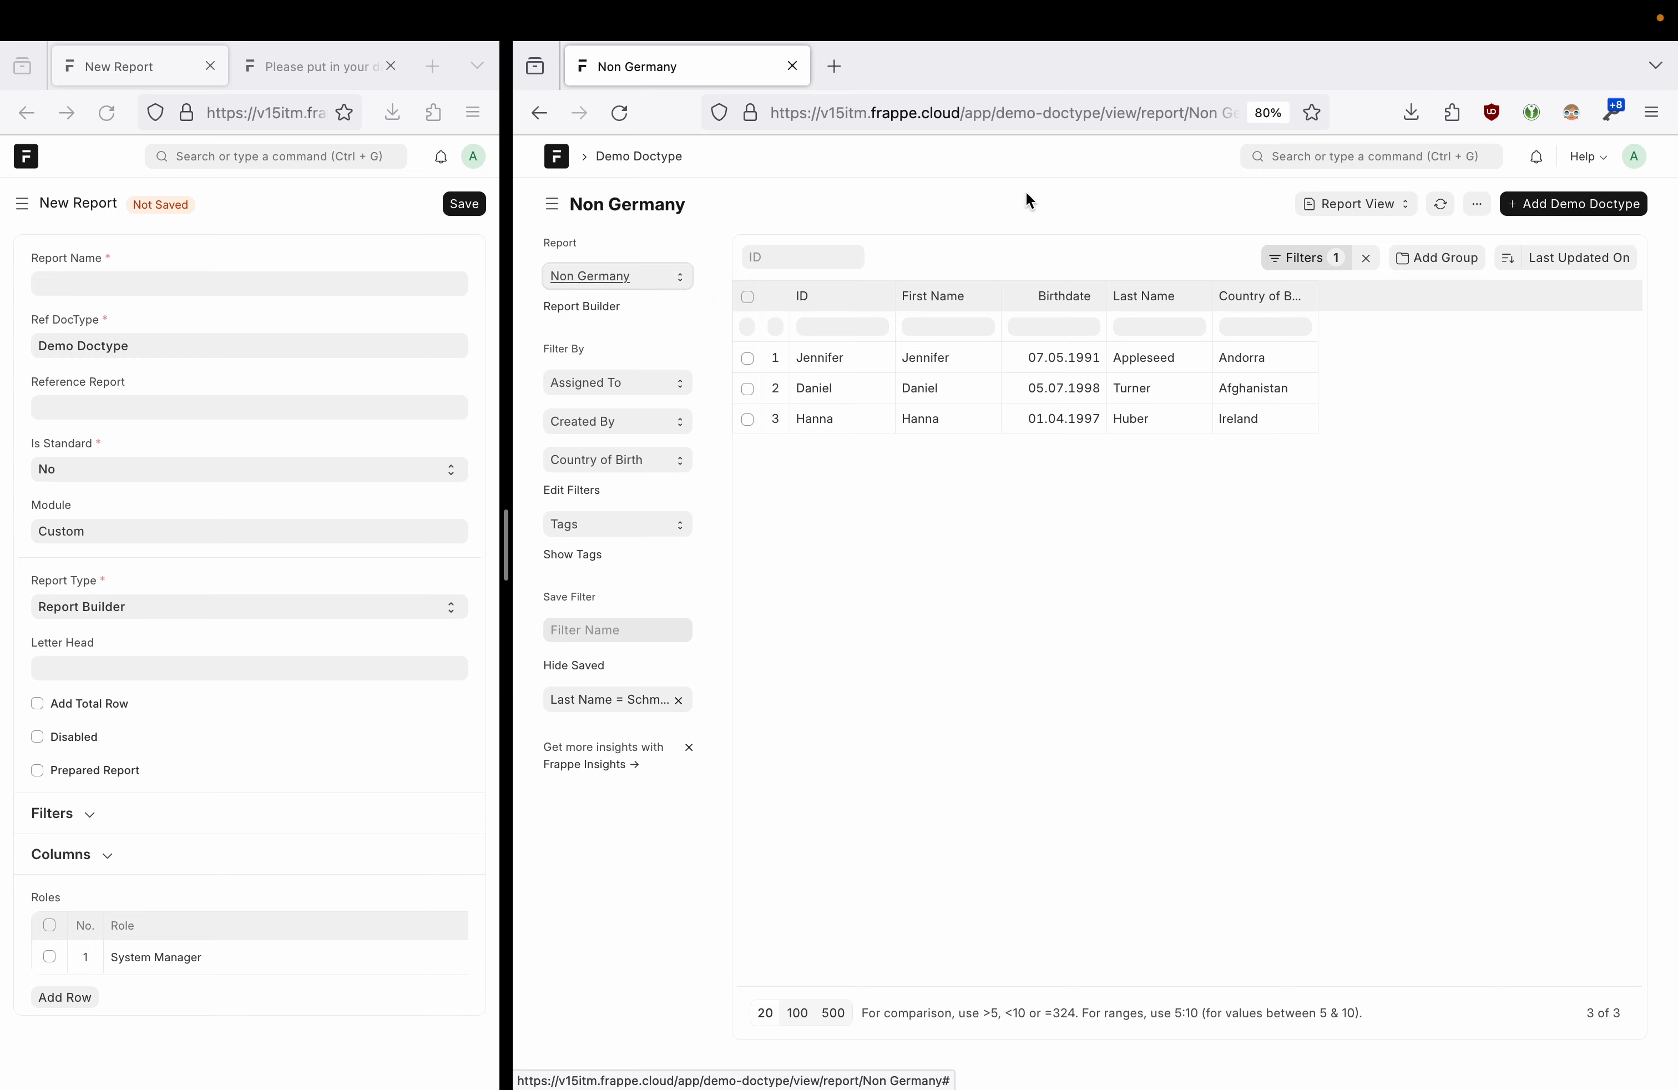
- Check the Non Germany report in the Report list, then return to Demo Doctype's Connections
drag(509, 577, 1063, 567)
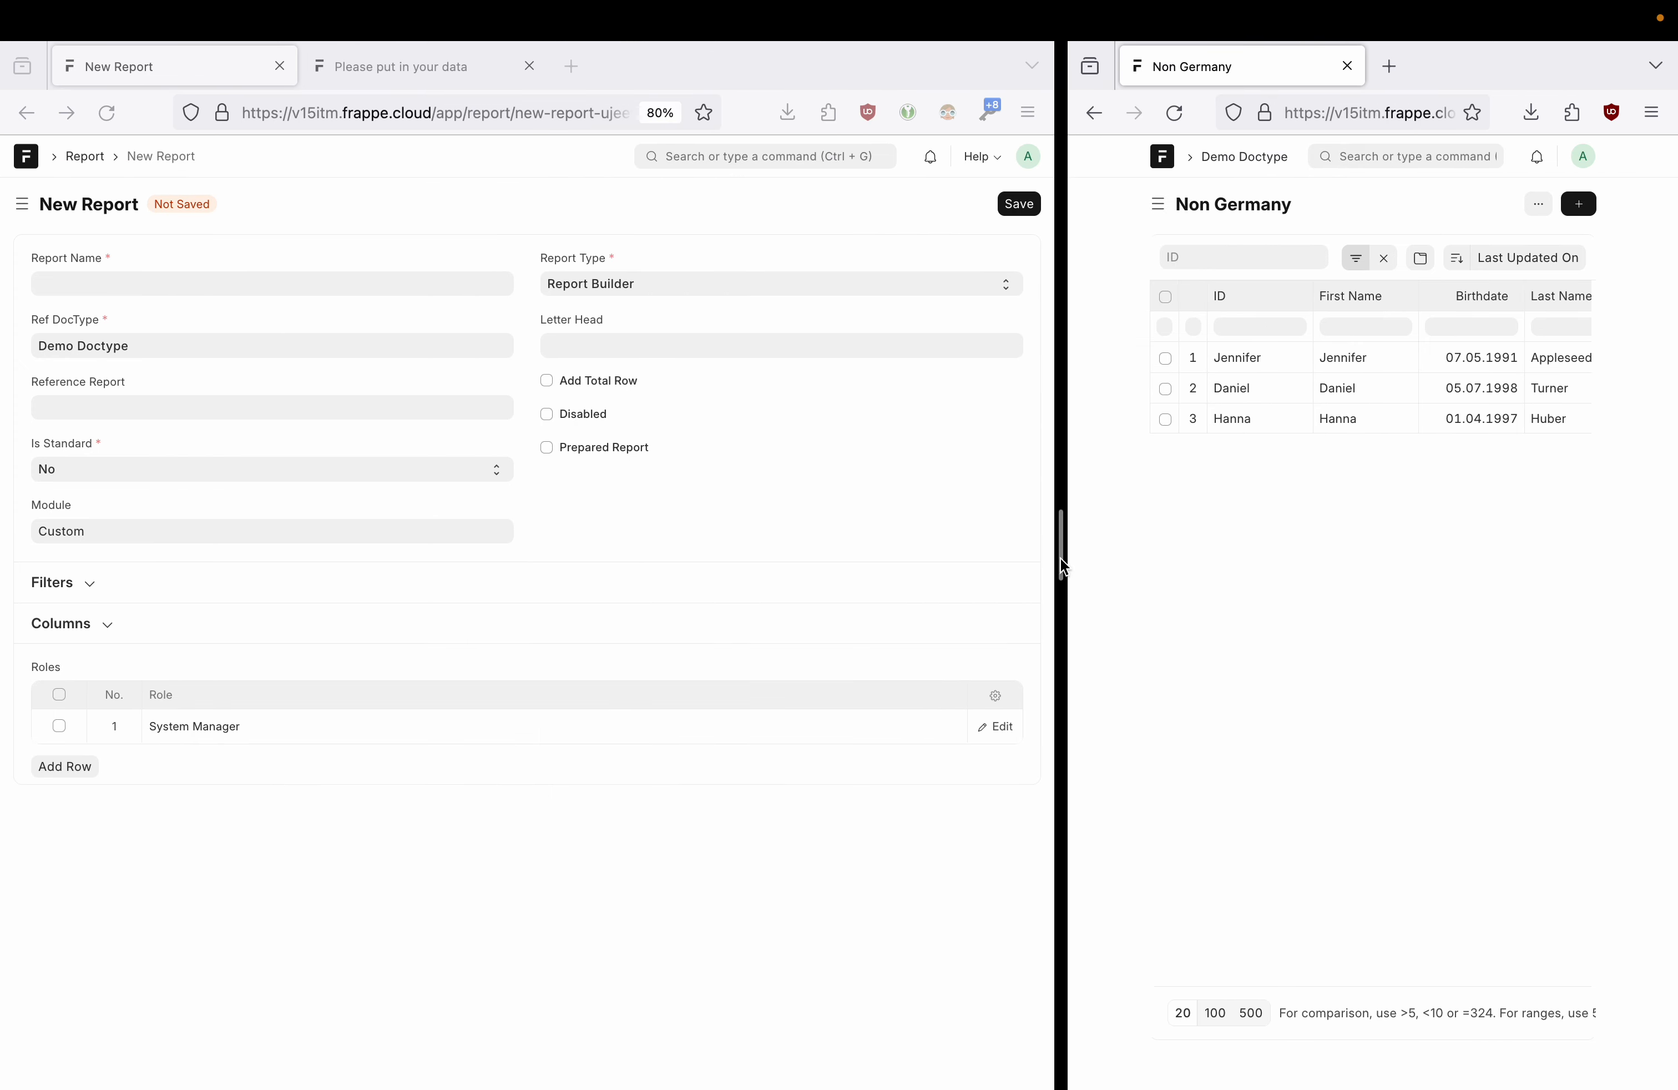
click(85, 156)
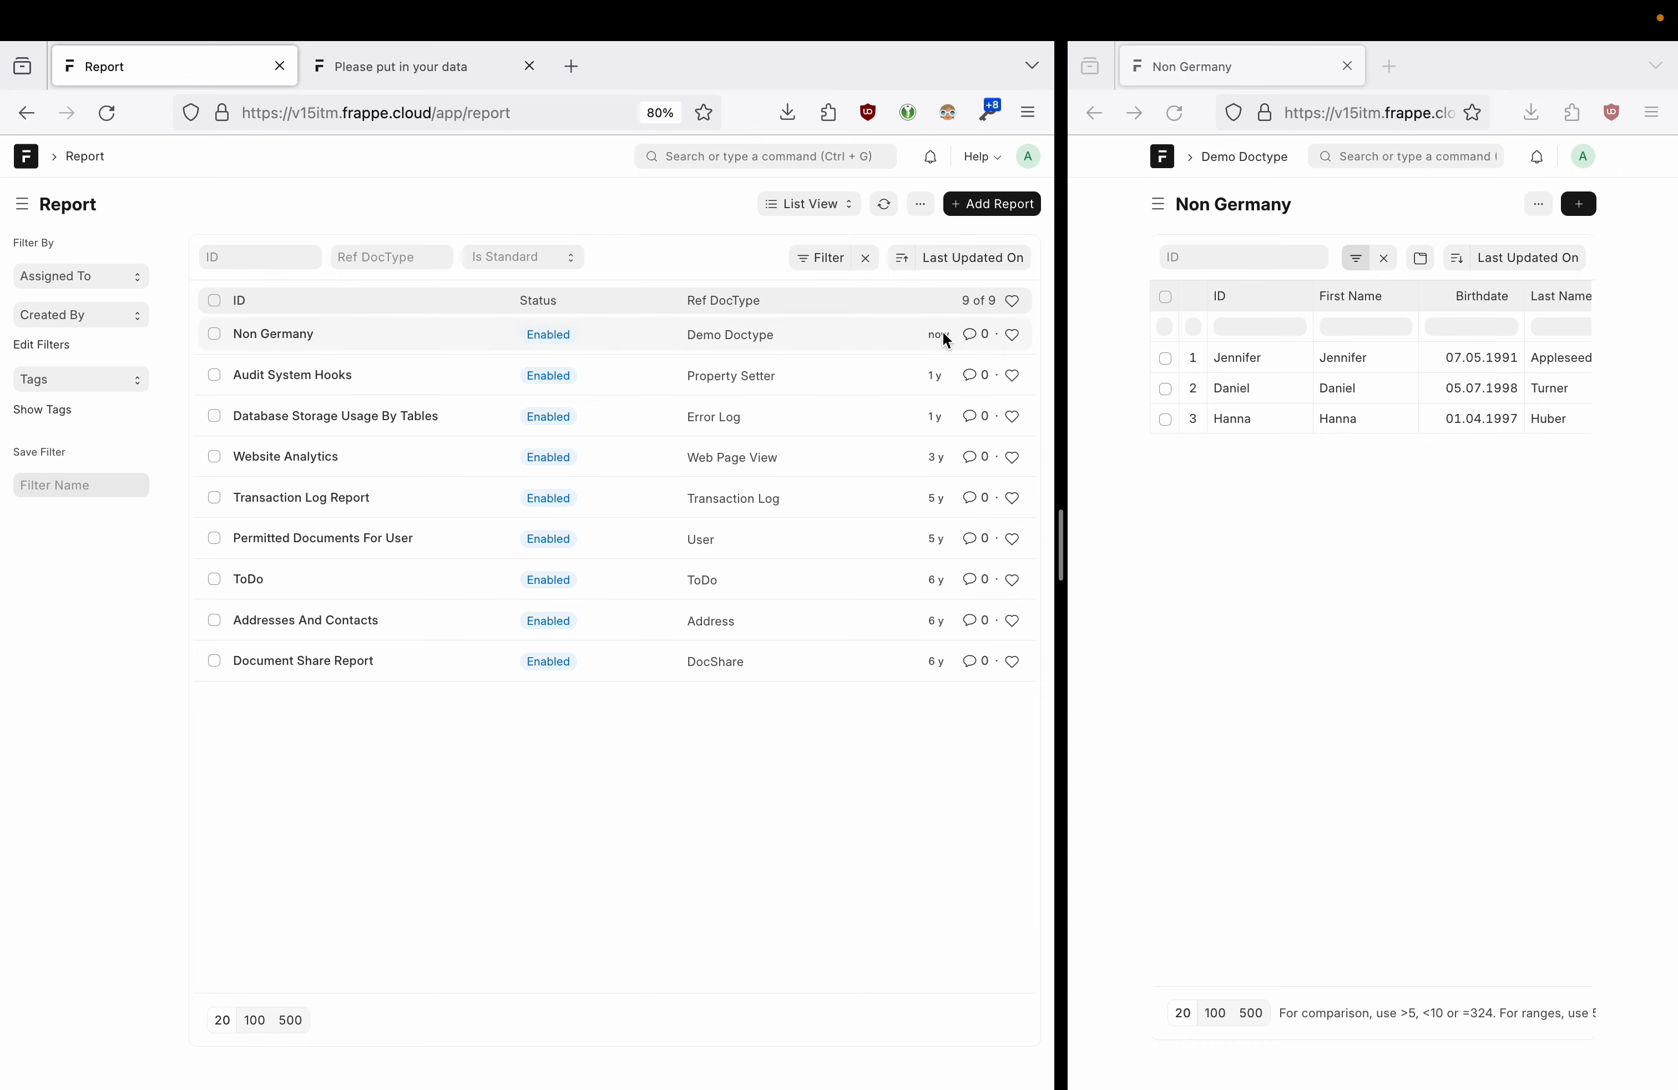
click(271, 333)
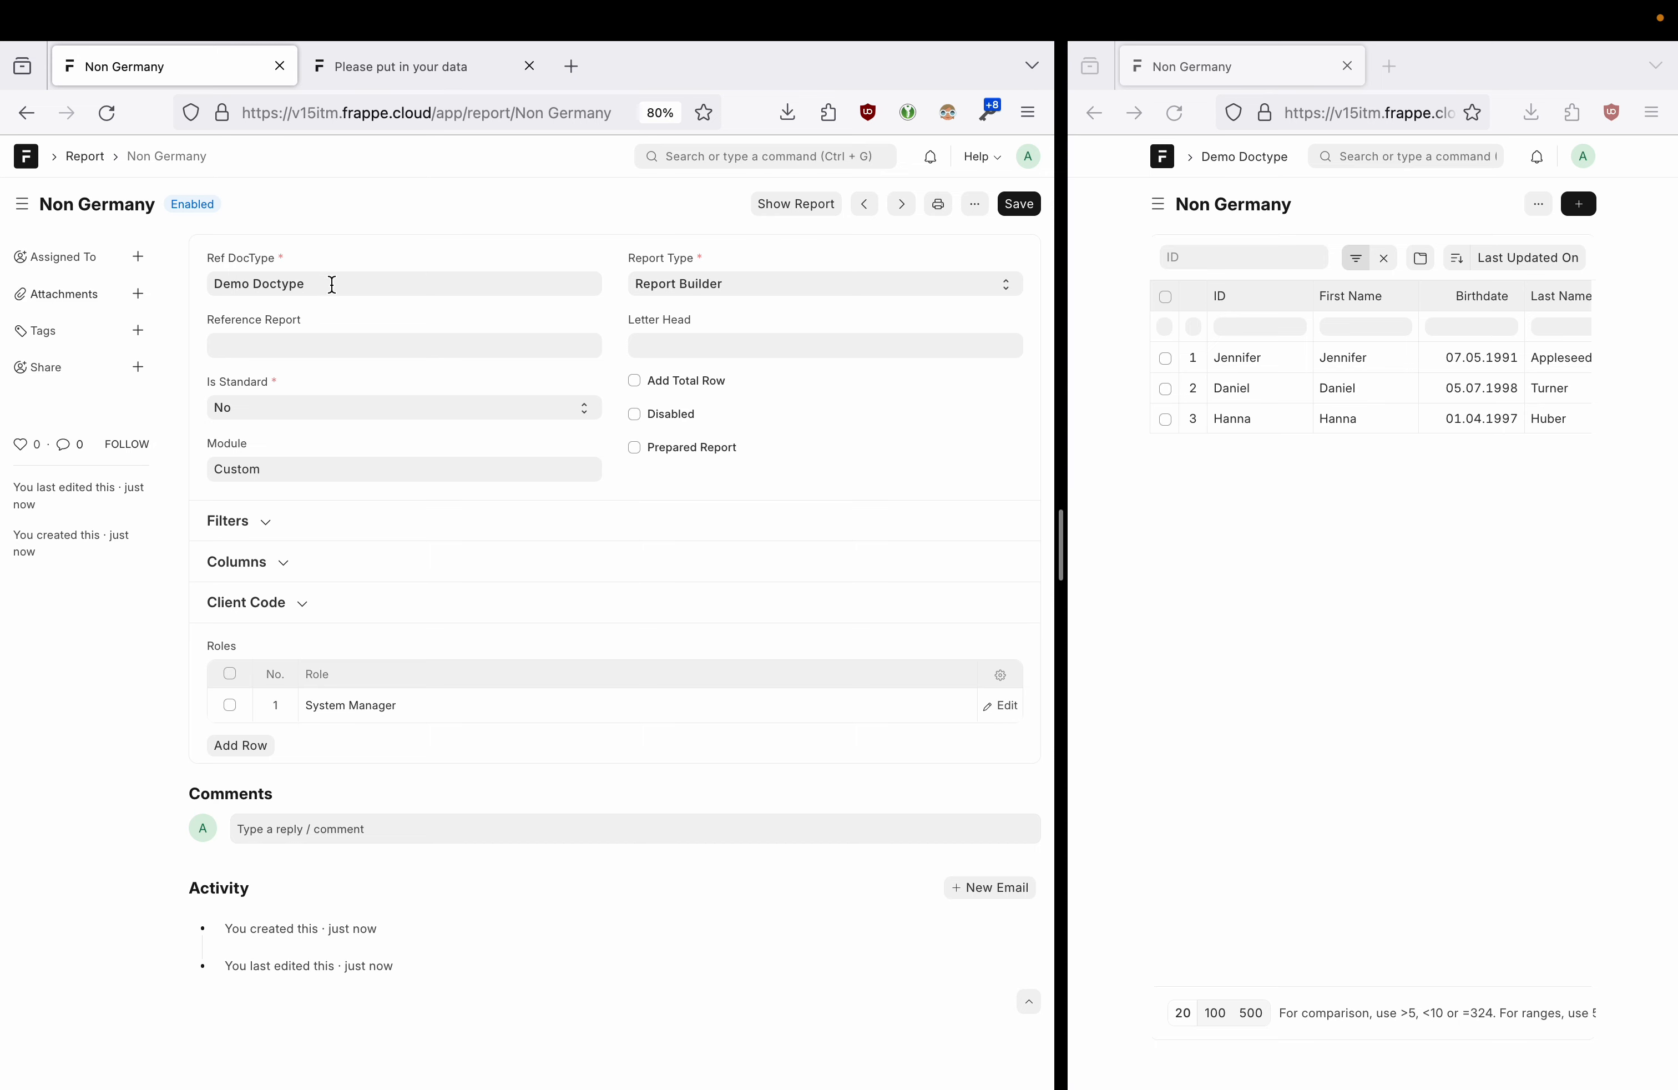
click(26, 111)
click(26, 111)
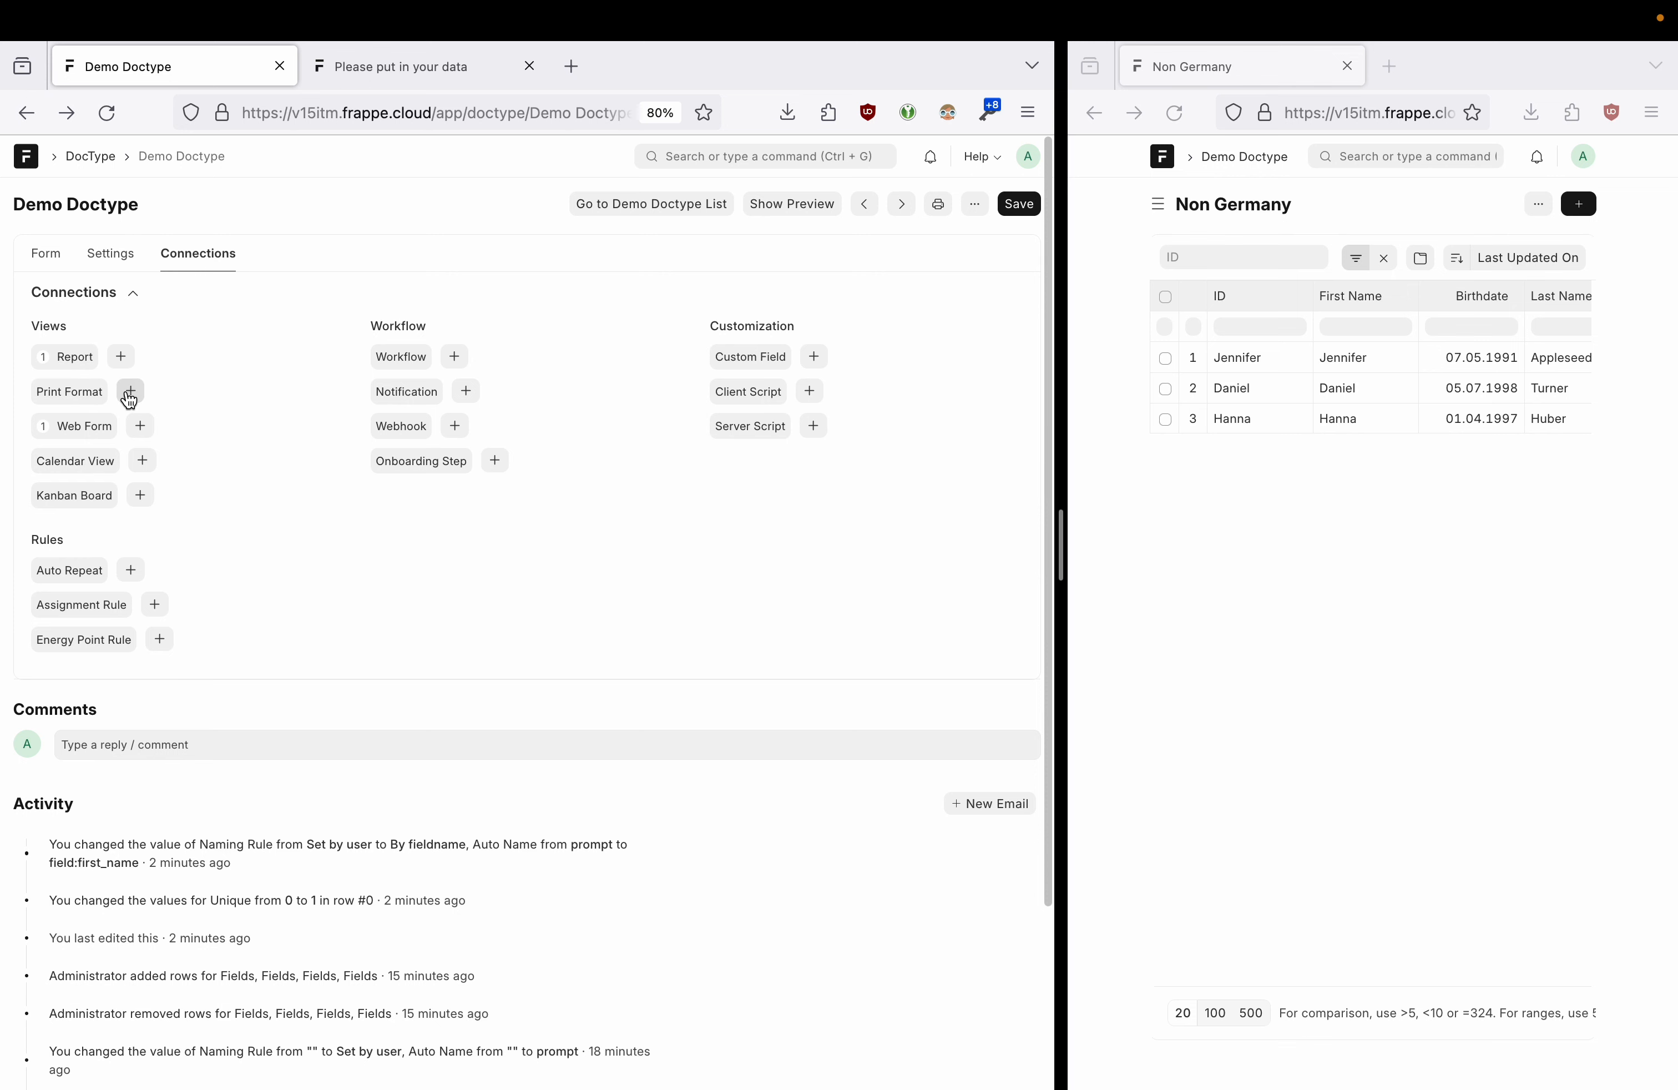
drag(1068, 560, 731, 545)
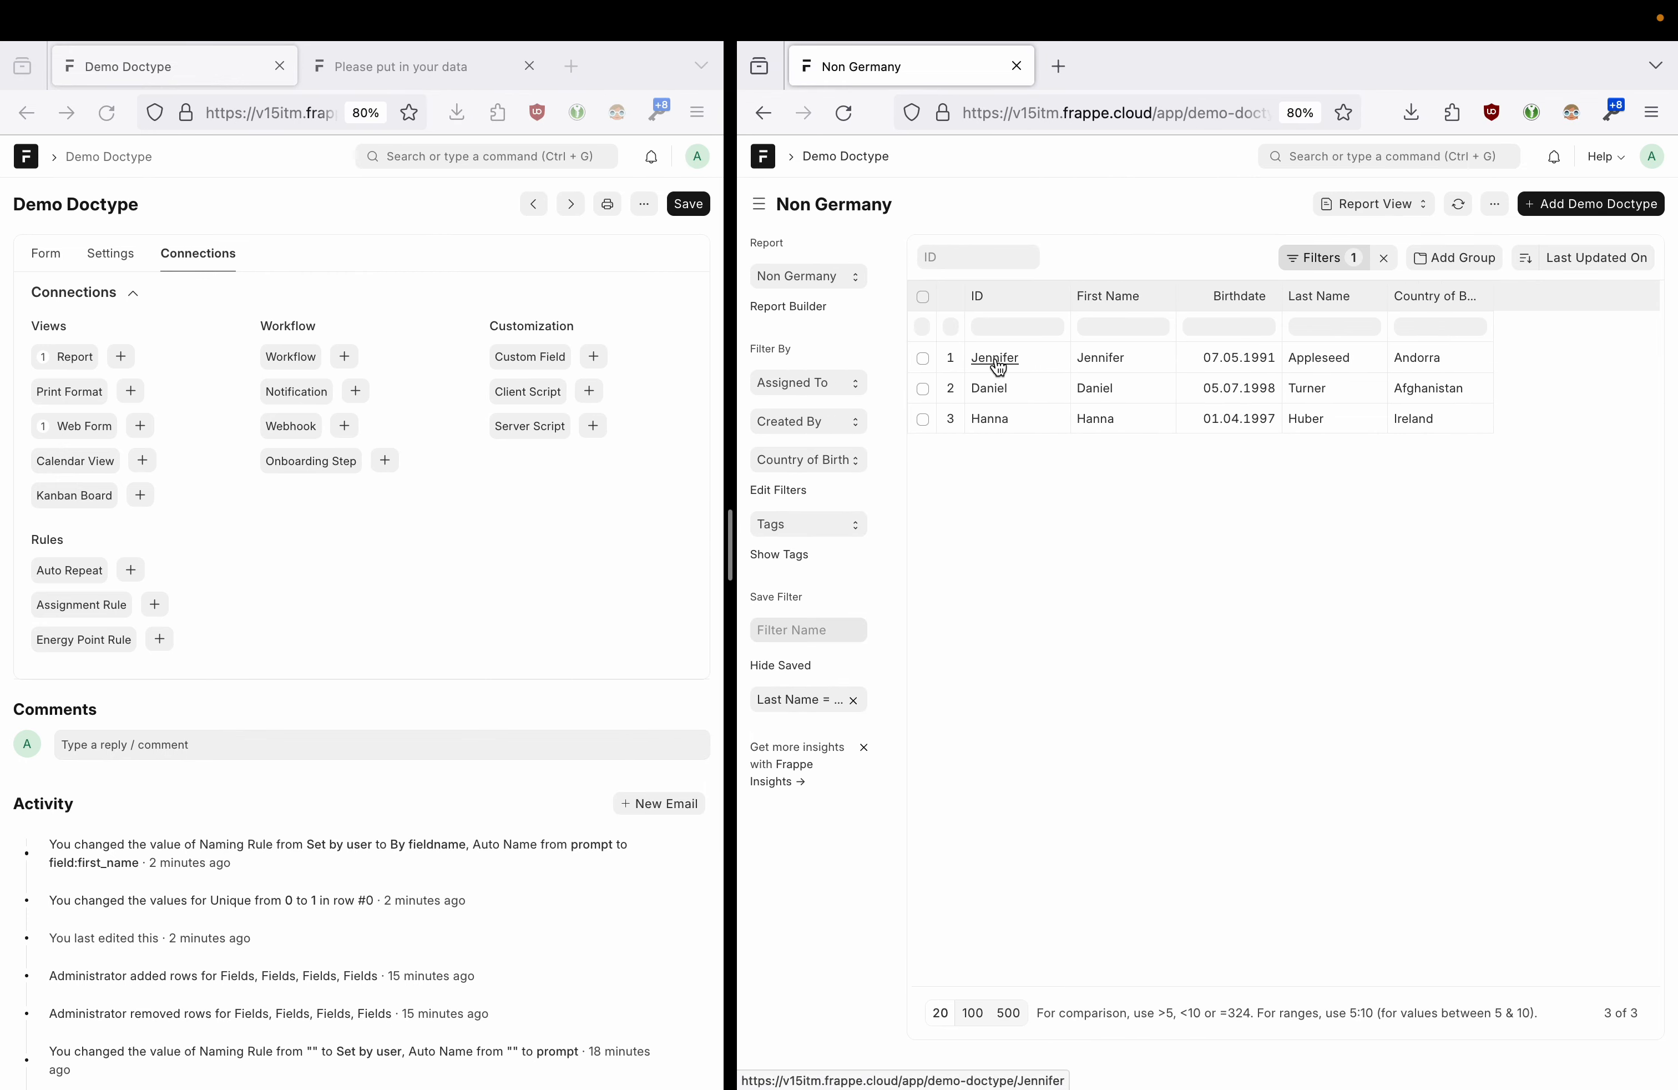
- Open a record's print view and create 'My Custom Print Format' in the print format builder
click(996, 358)
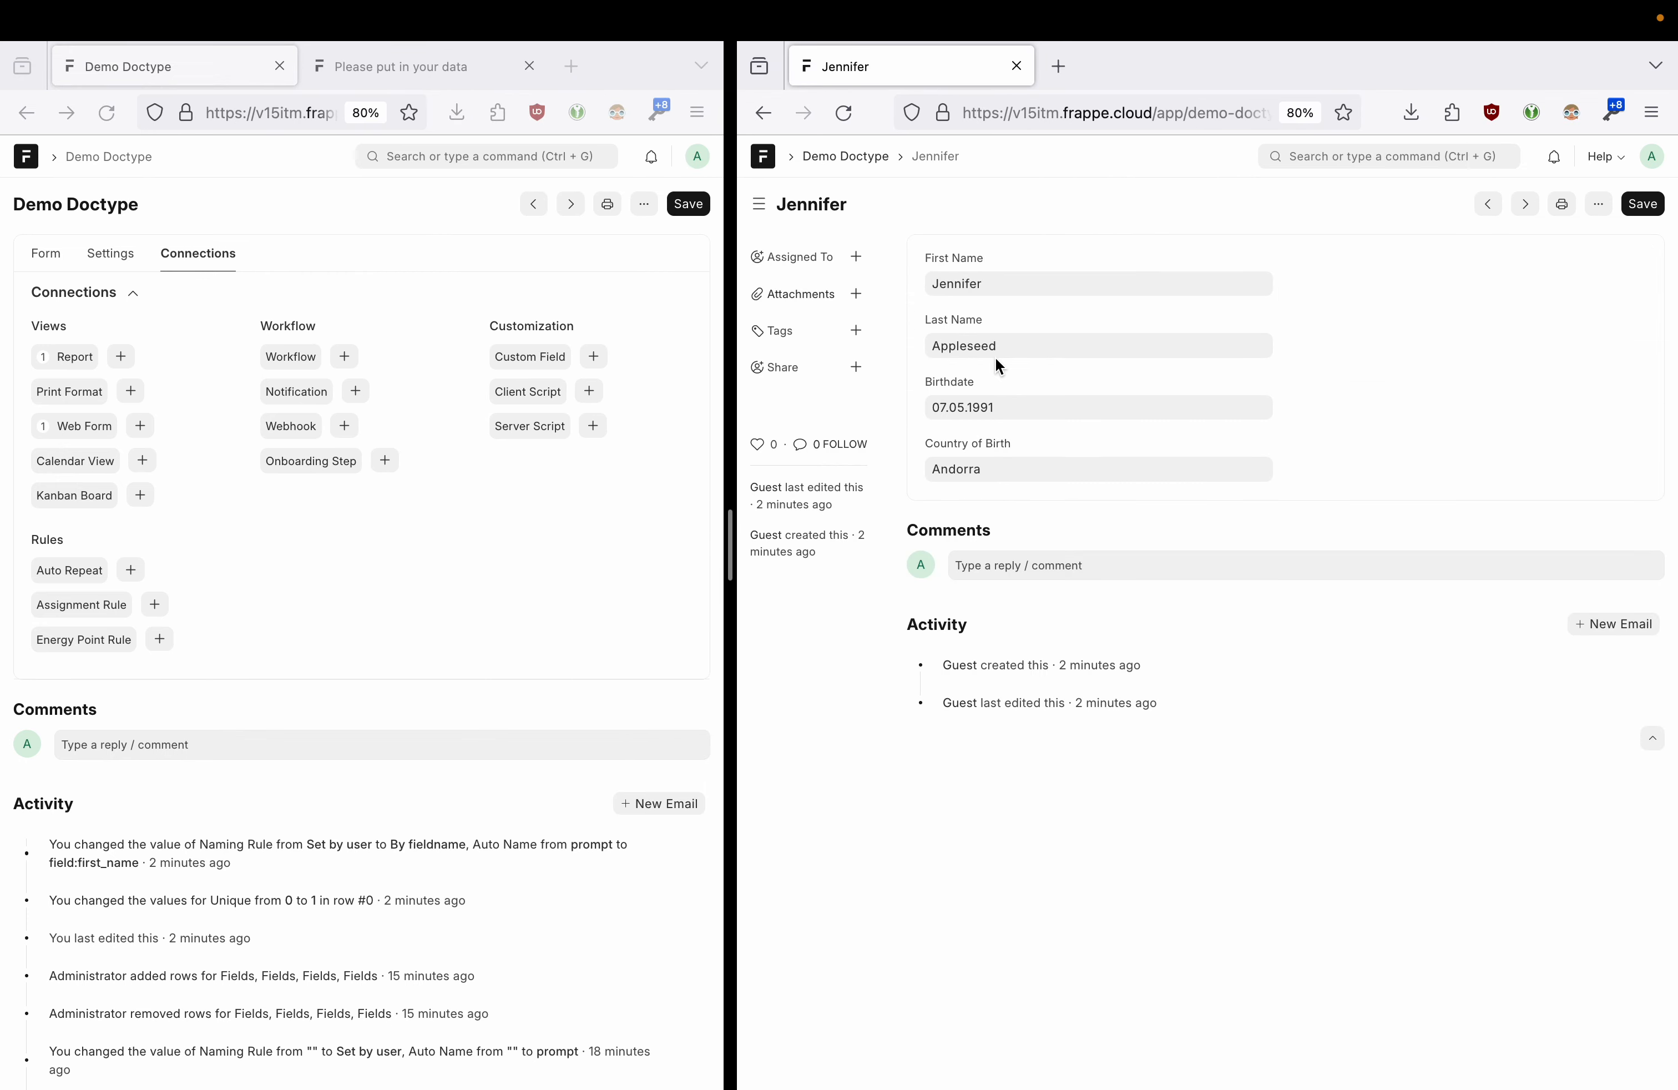
click(1562, 206)
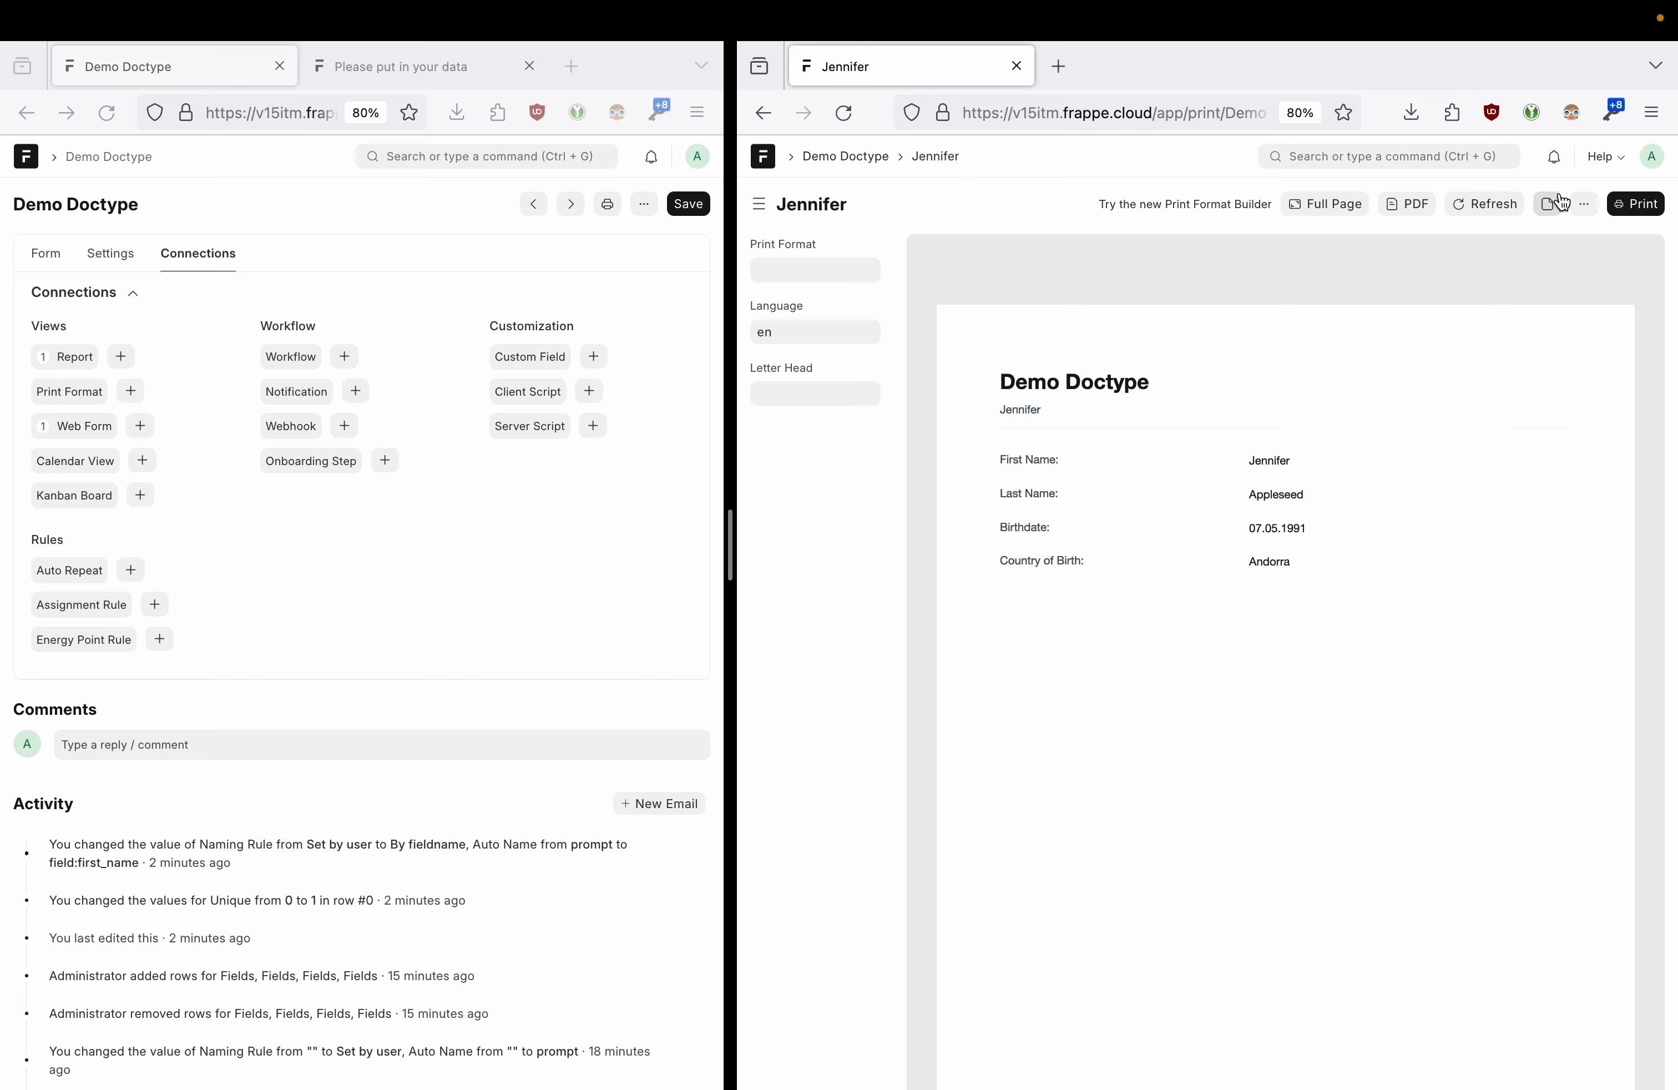
click(1585, 209)
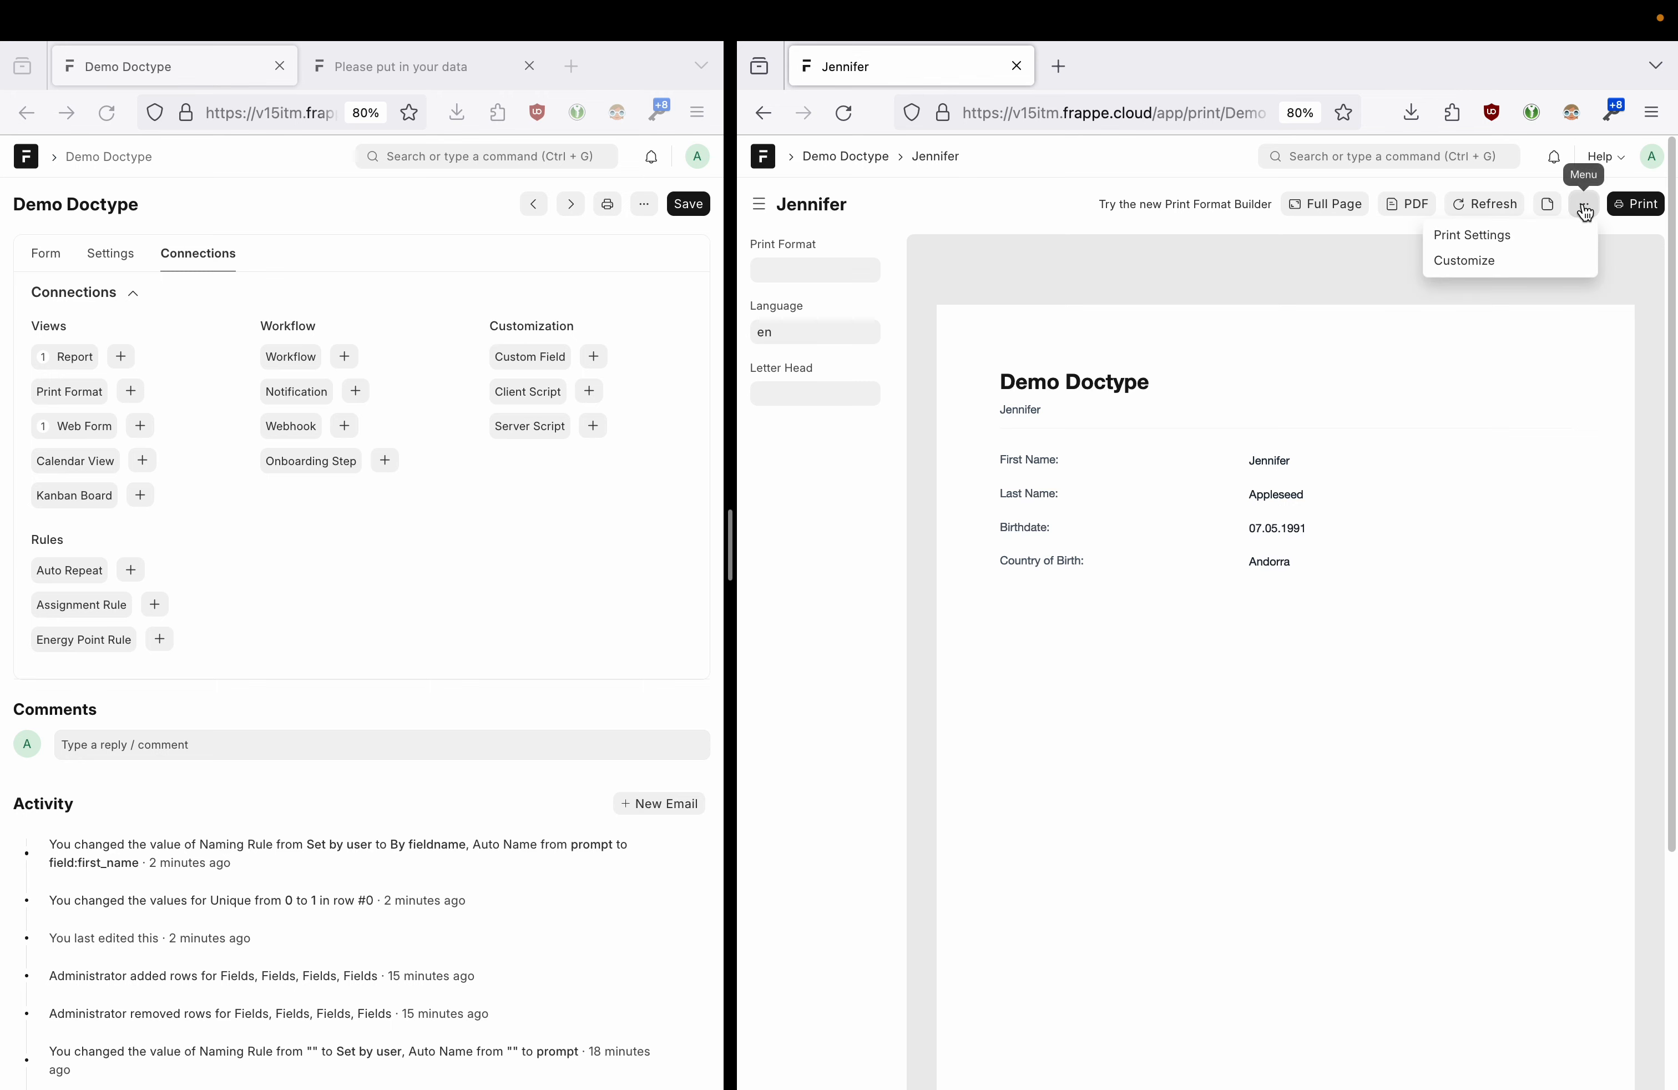
click(1503, 265)
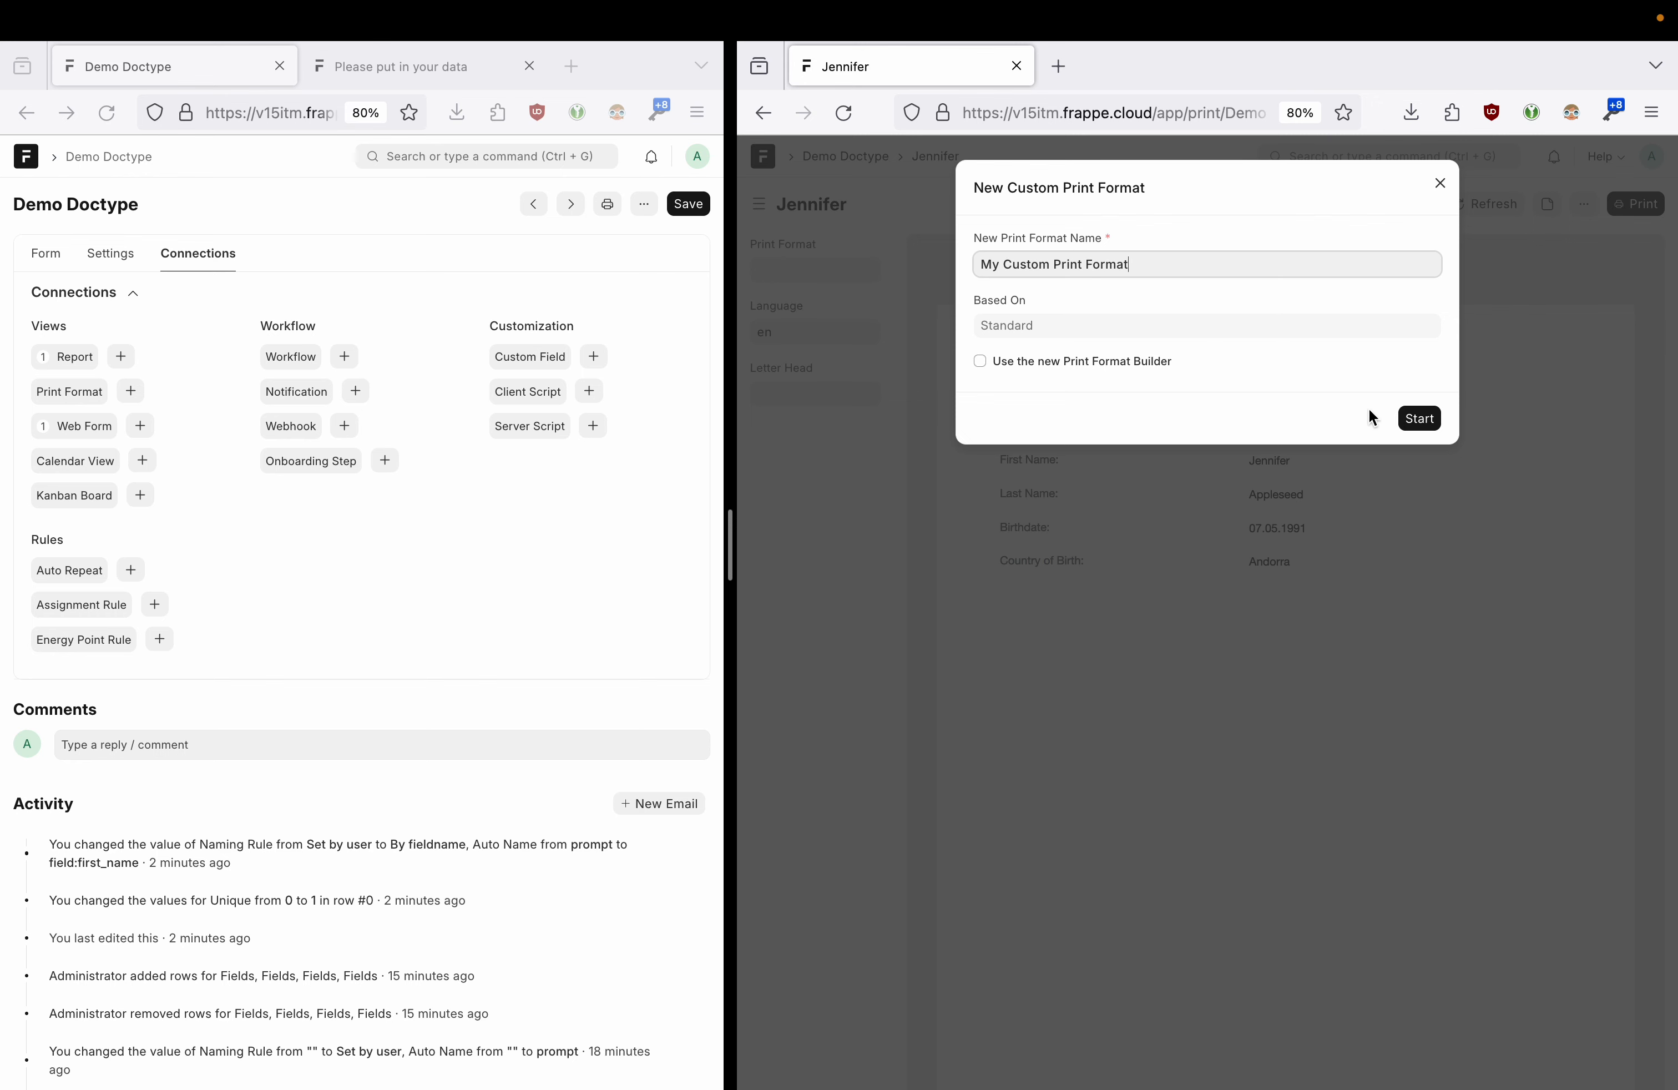
click(1418, 419)
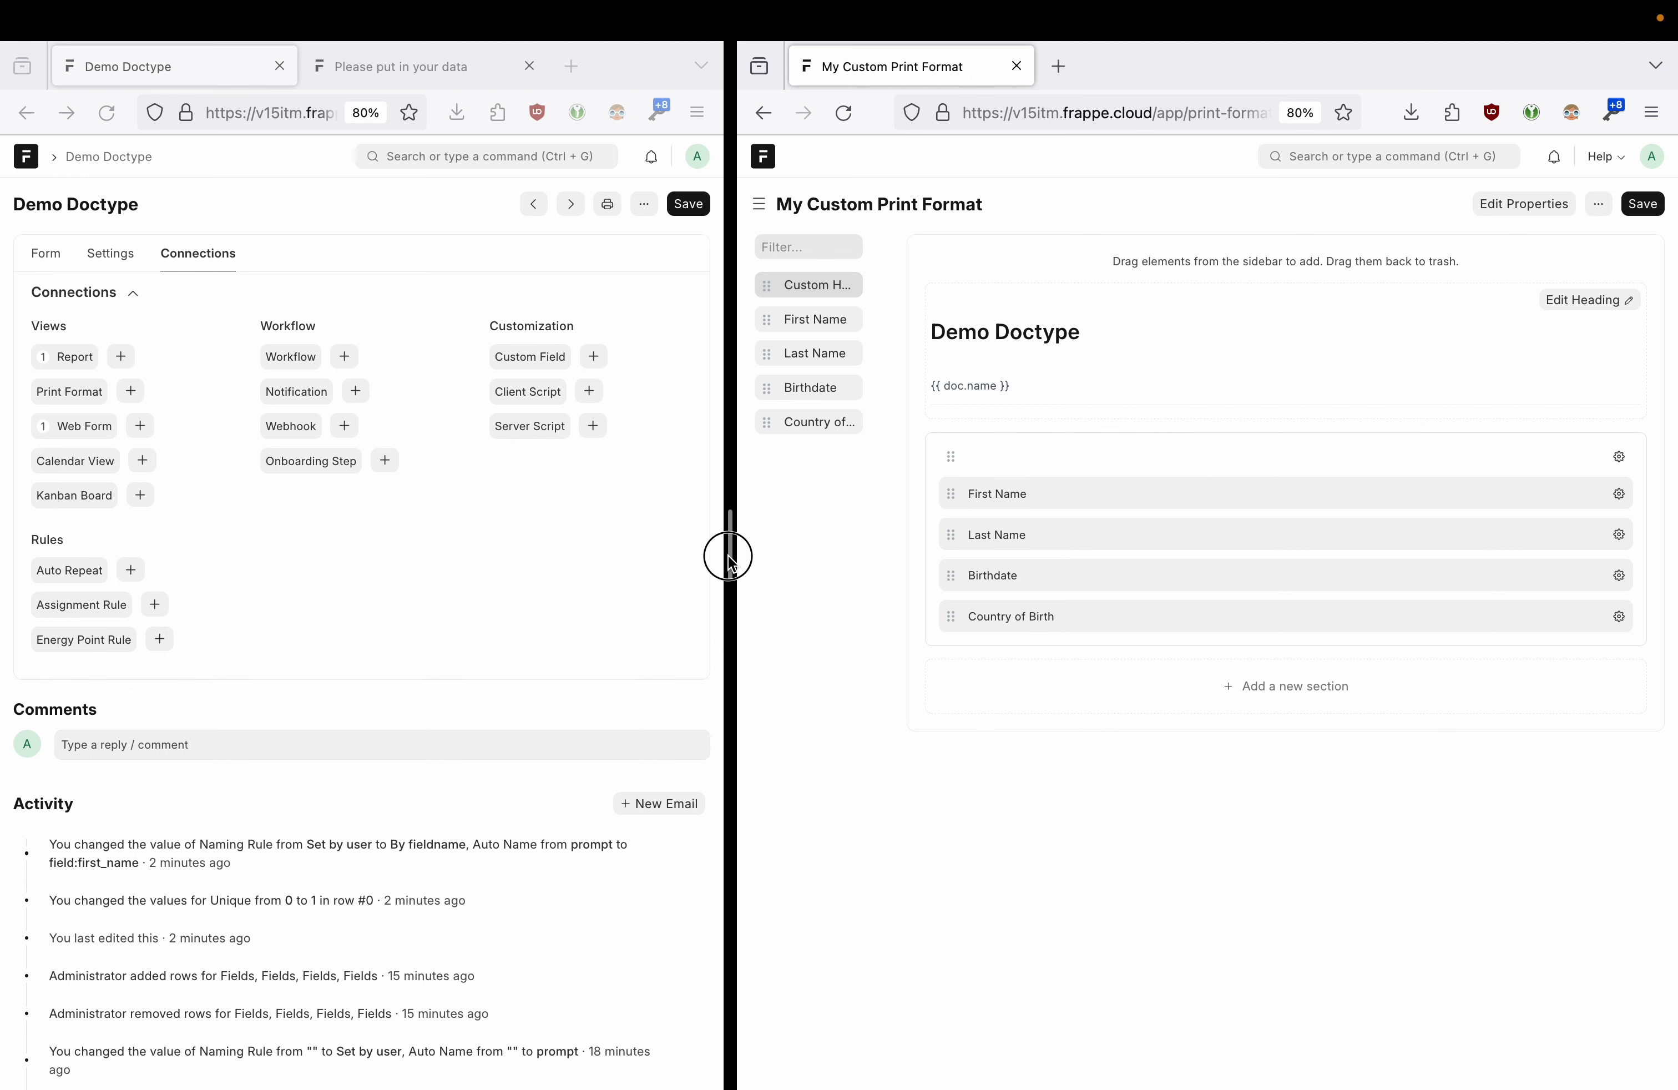
- Add a new section holding Country of Birth and Birthdate in the print layout
drag(731, 563, 547, 547)
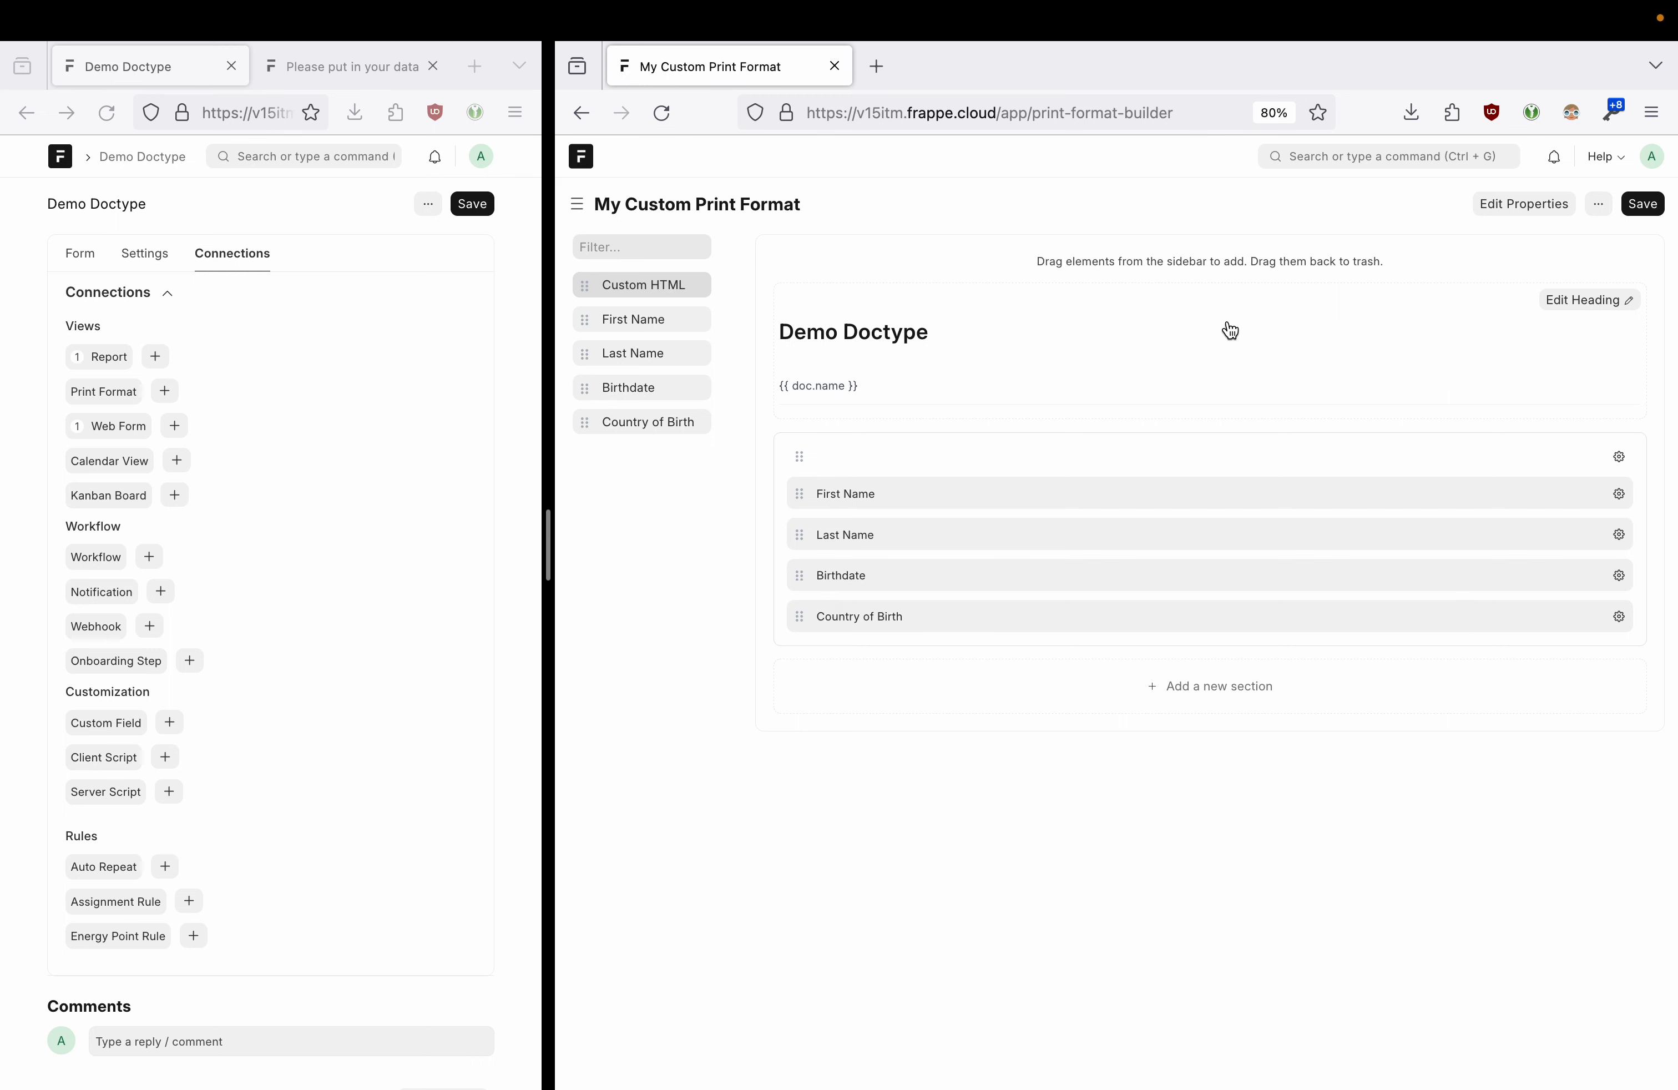
click(1207, 686)
drag(849, 617, 850, 683)
drag(842, 575, 850, 652)
drag(847, 577, 899, 668)
- Head the sections 'Birth Details' and 'Name Details' and save the print format
click(1622, 604)
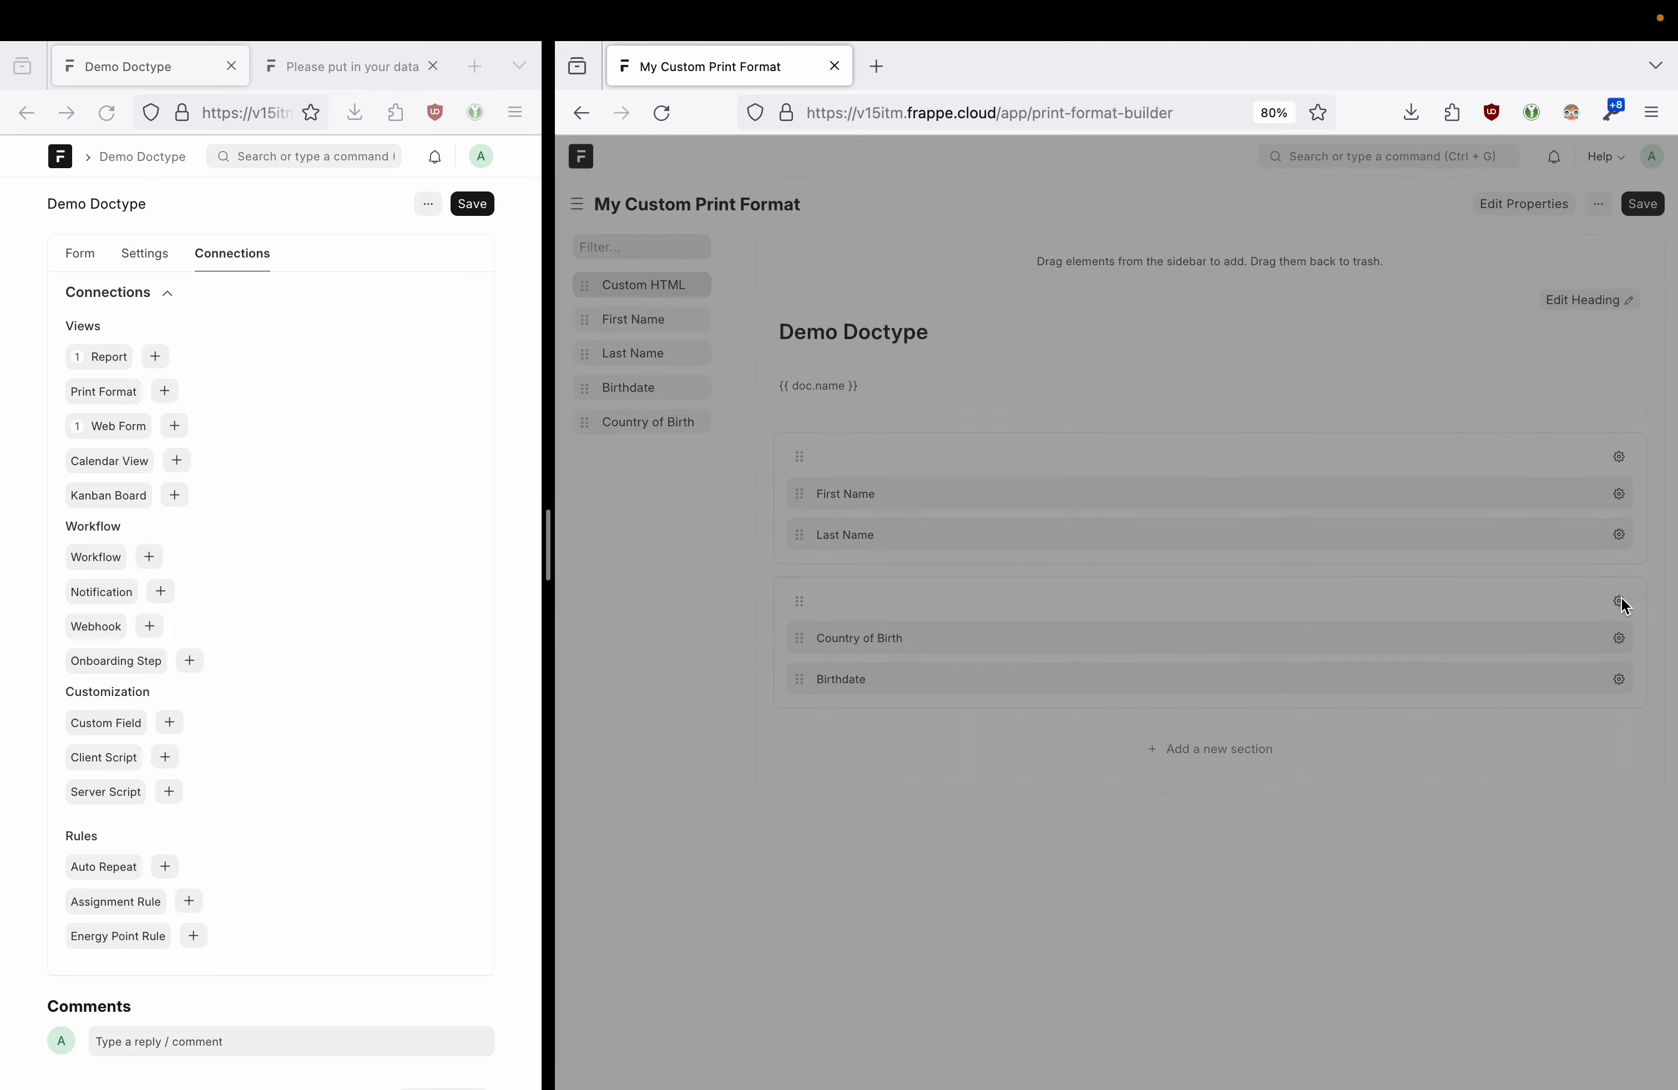
click(930, 324)
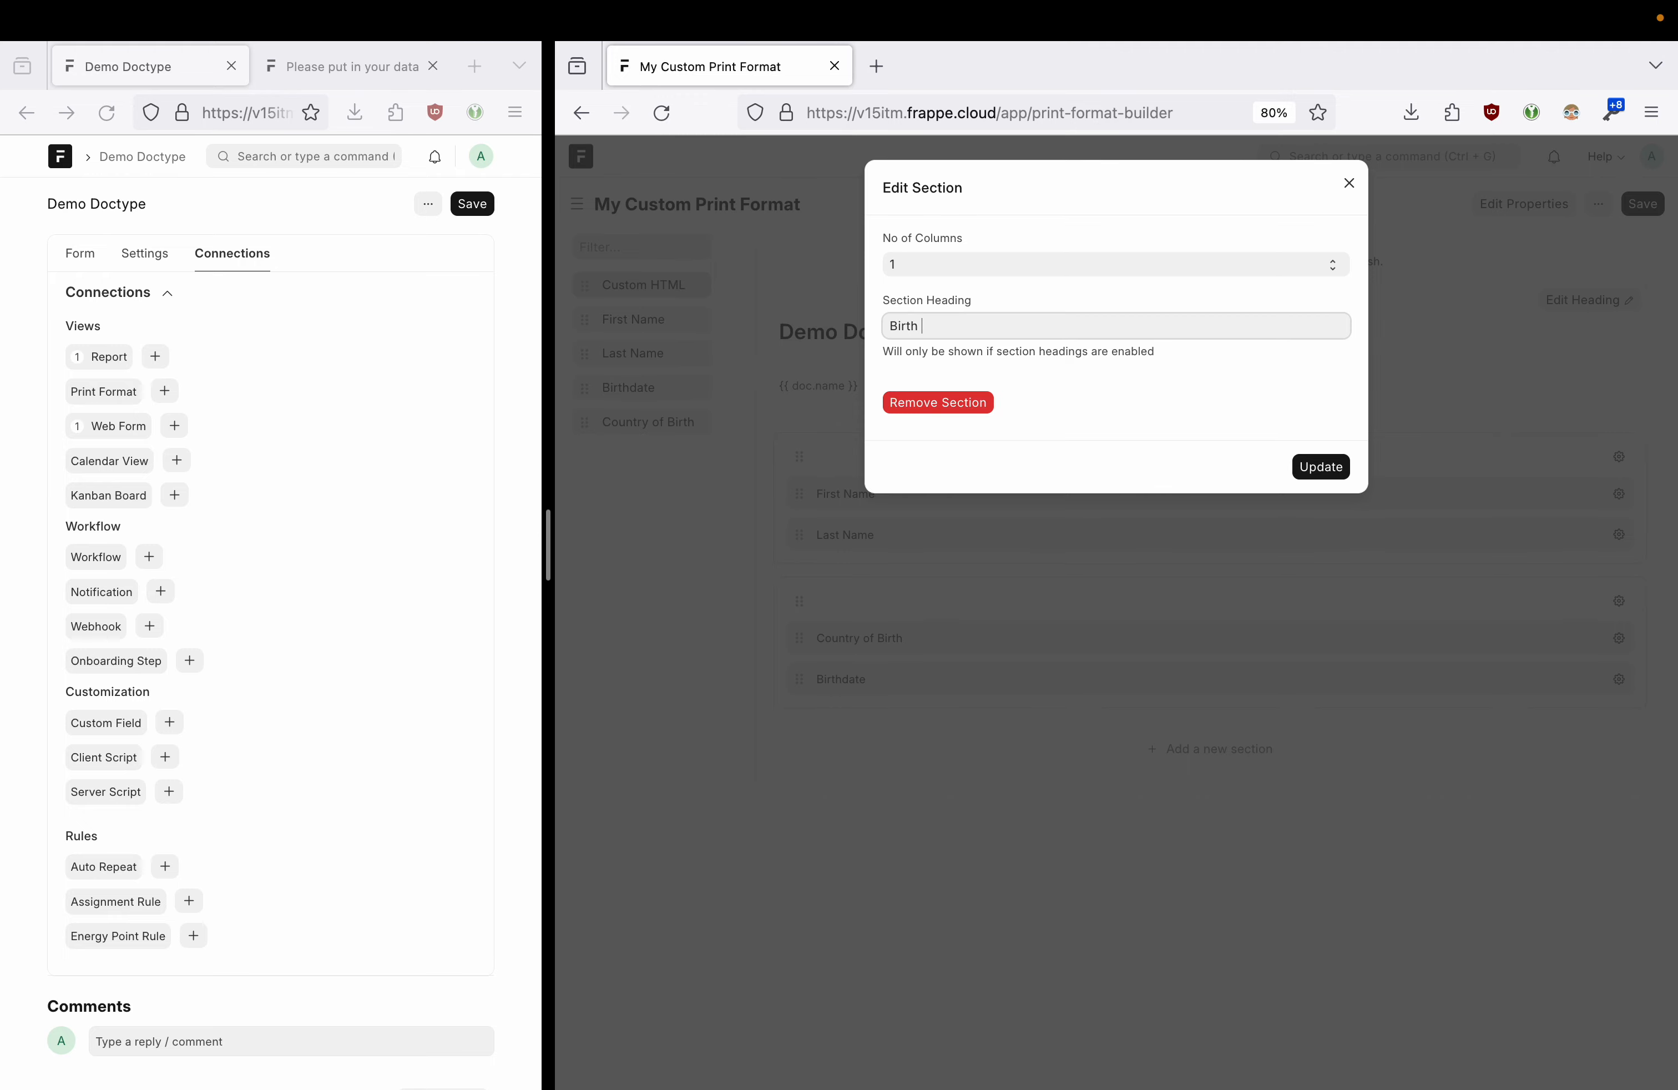
click(1321, 470)
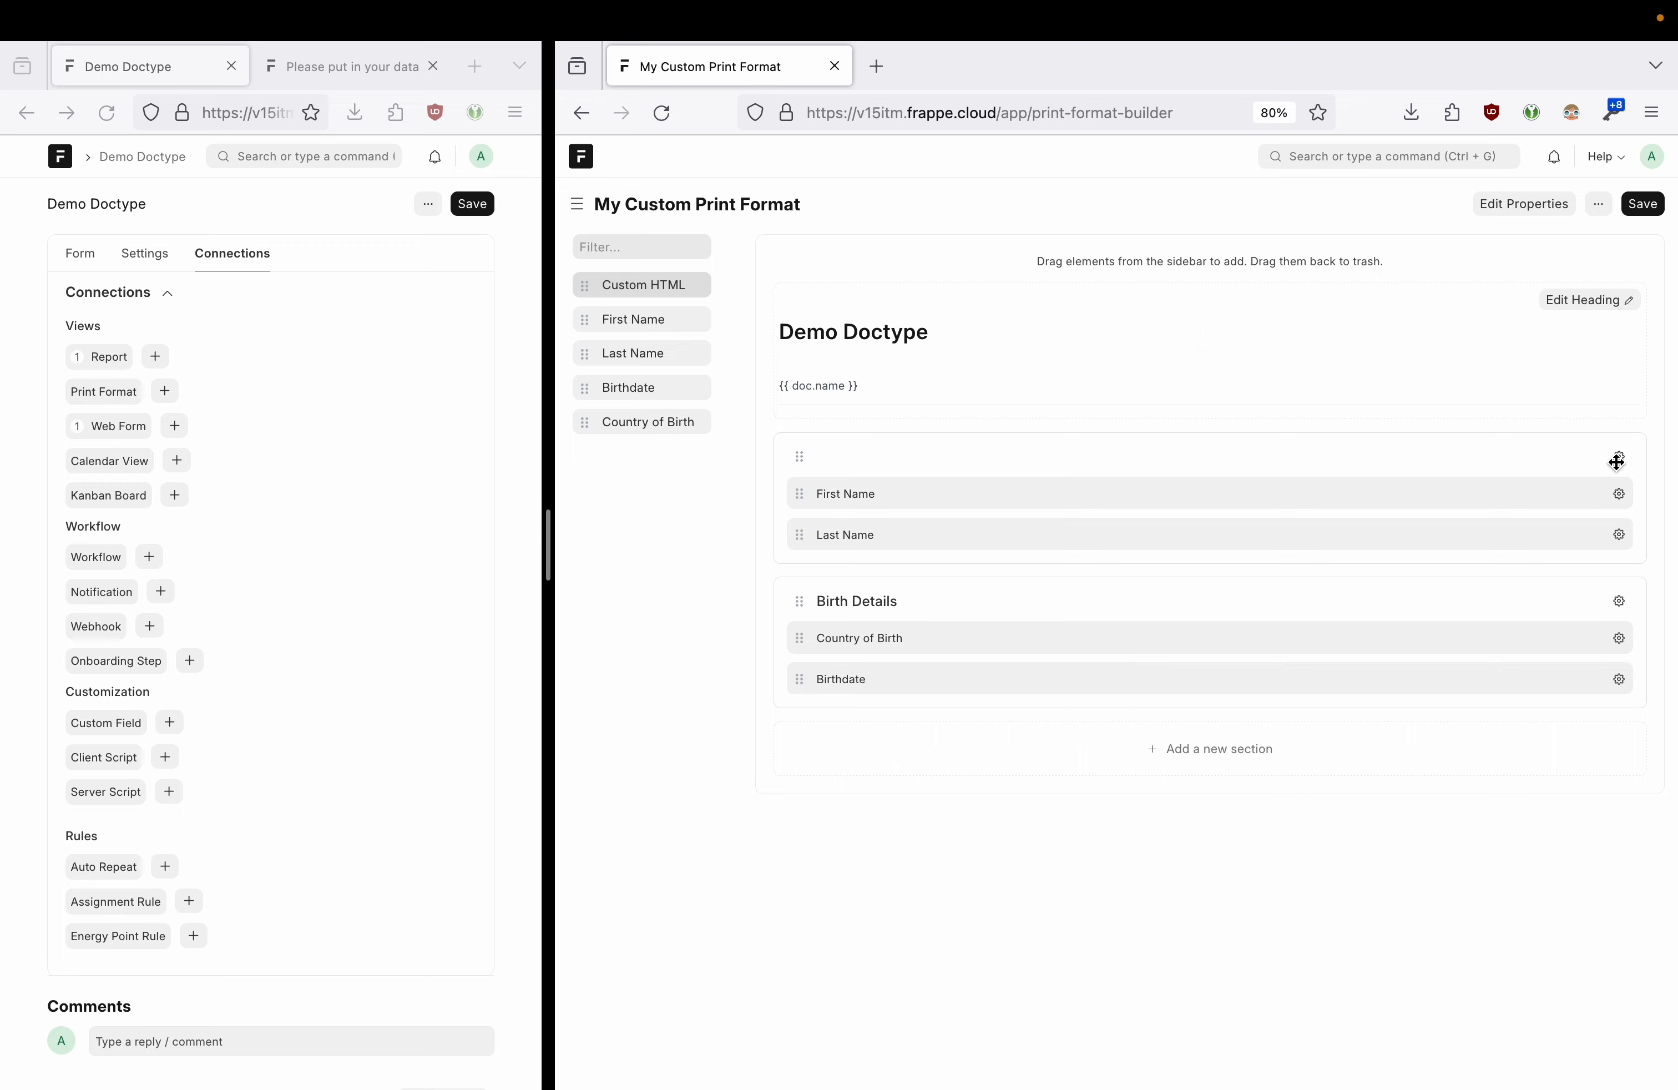
click(1617, 461)
click(953, 328)
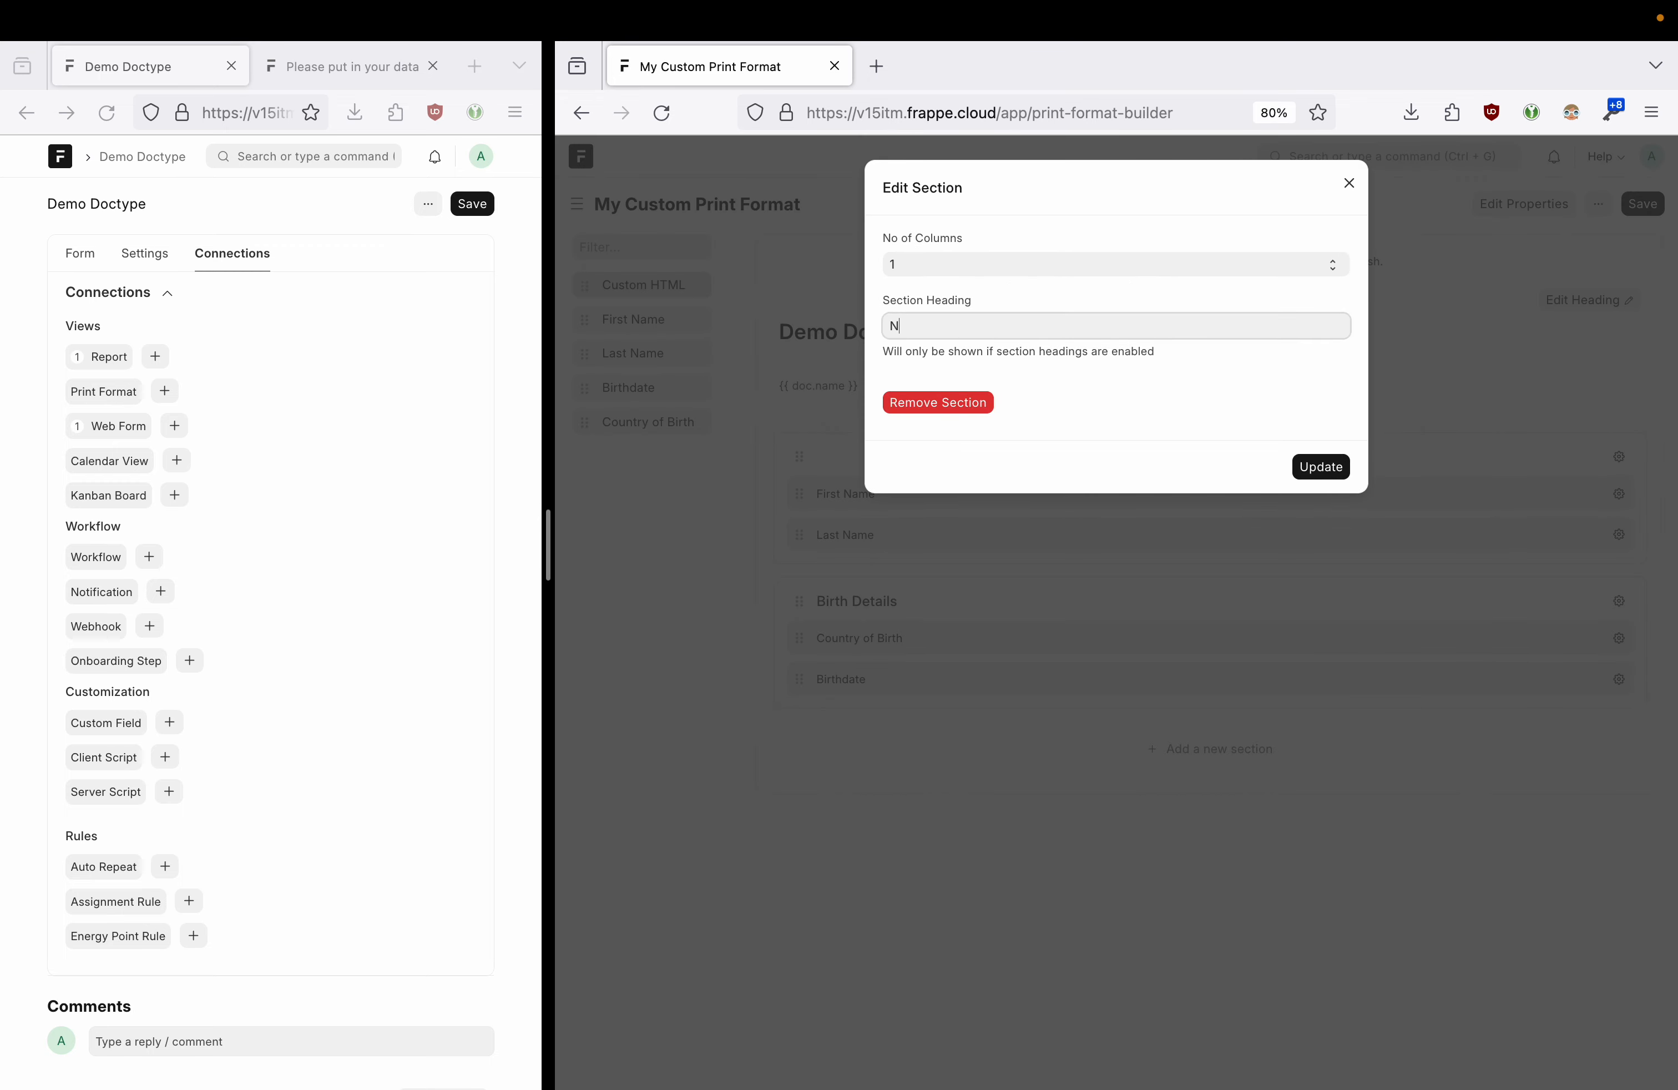
click(1324, 466)
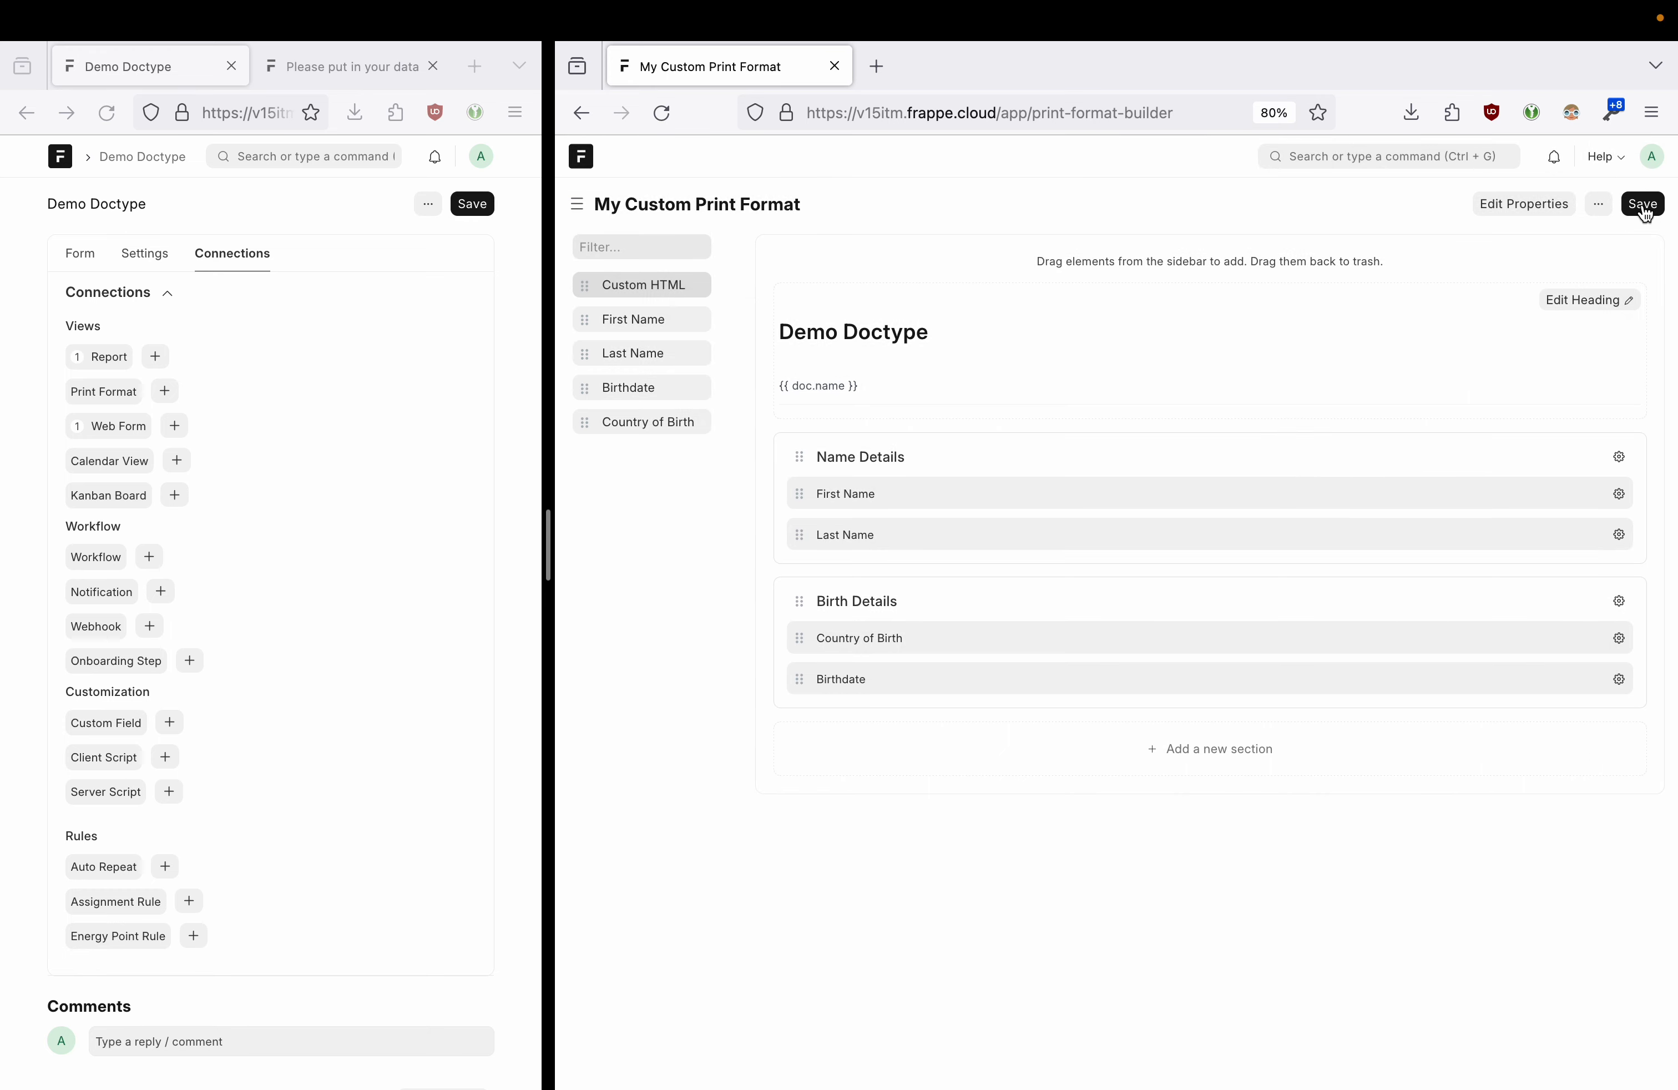
click(1644, 206)
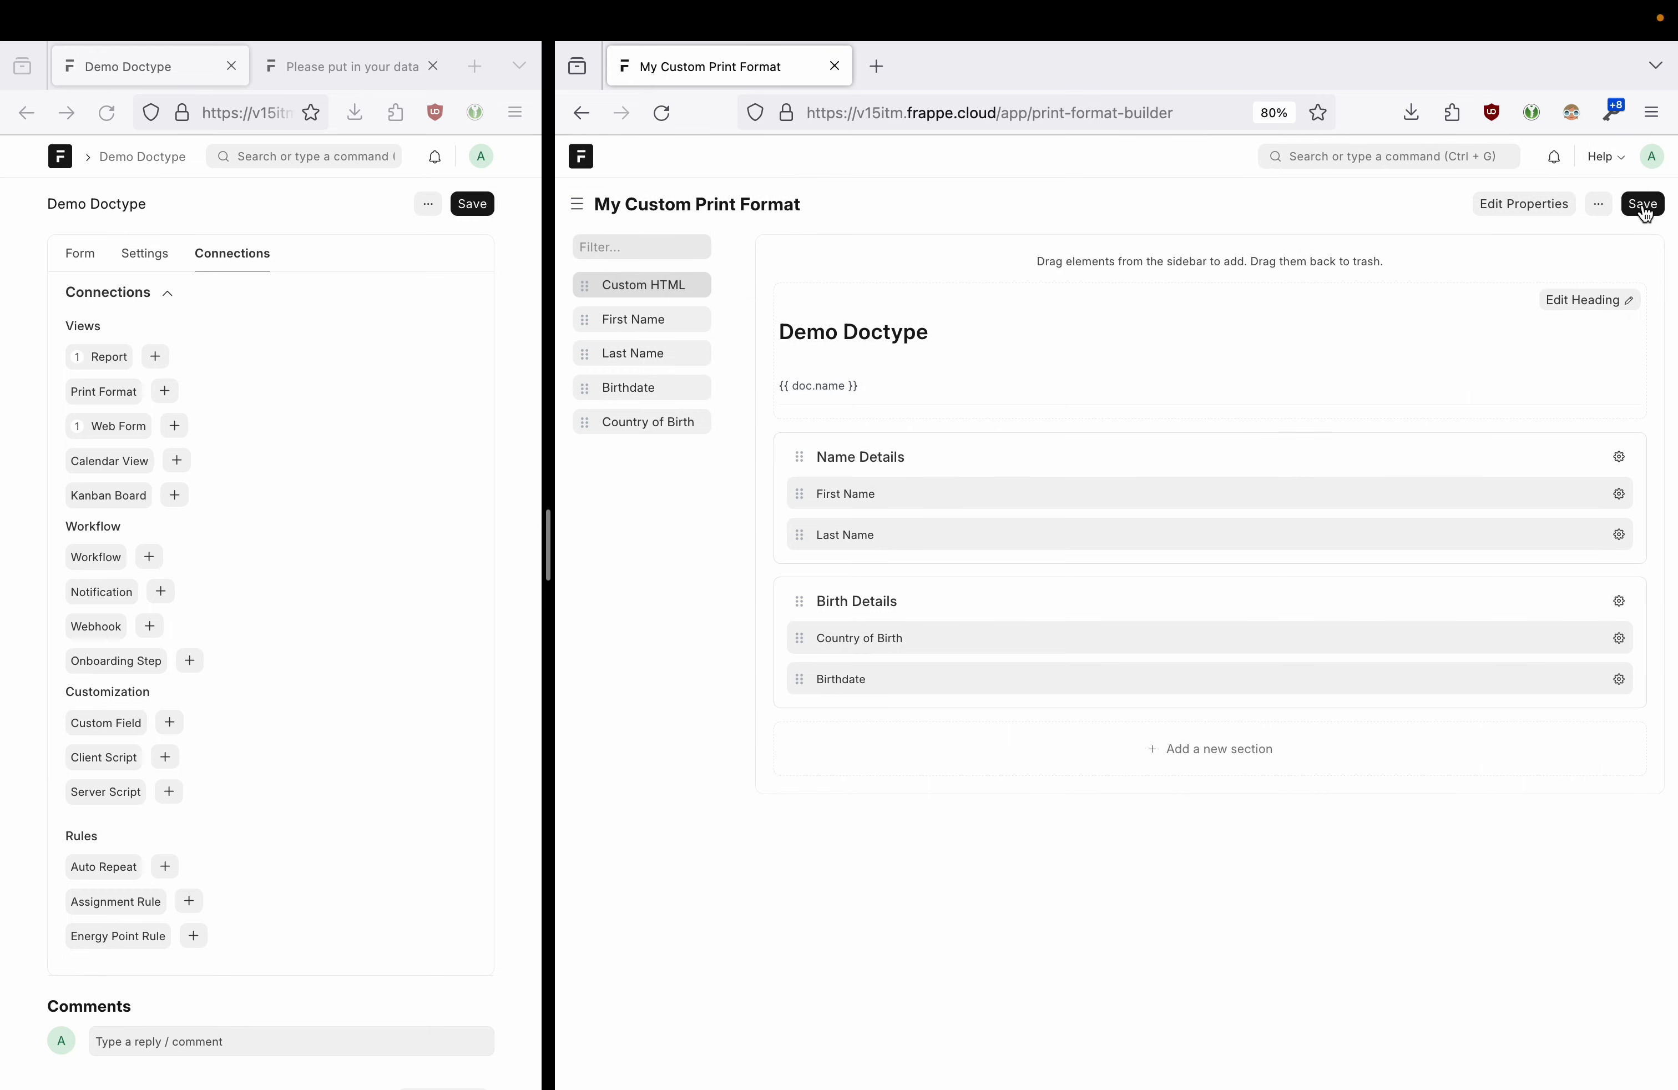
- Return to the record's print preview and reload the Demo Doctype page
click(581, 112)
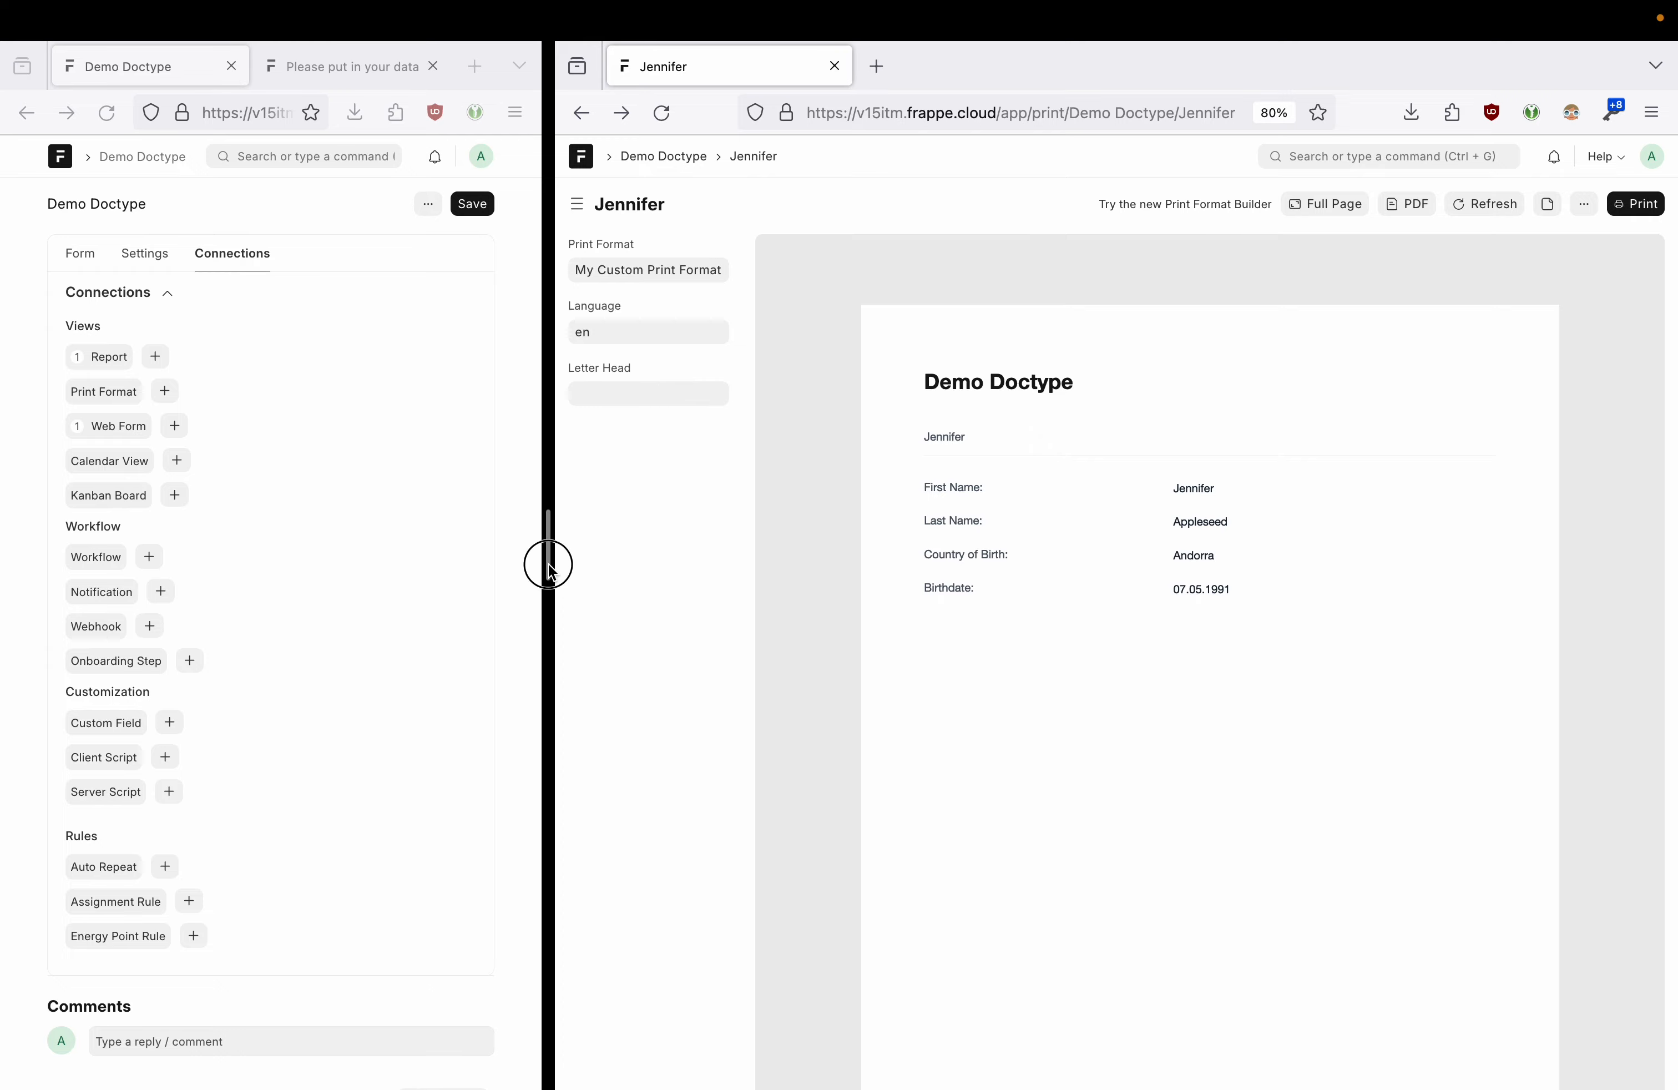
drag(549, 564, 1086, 544)
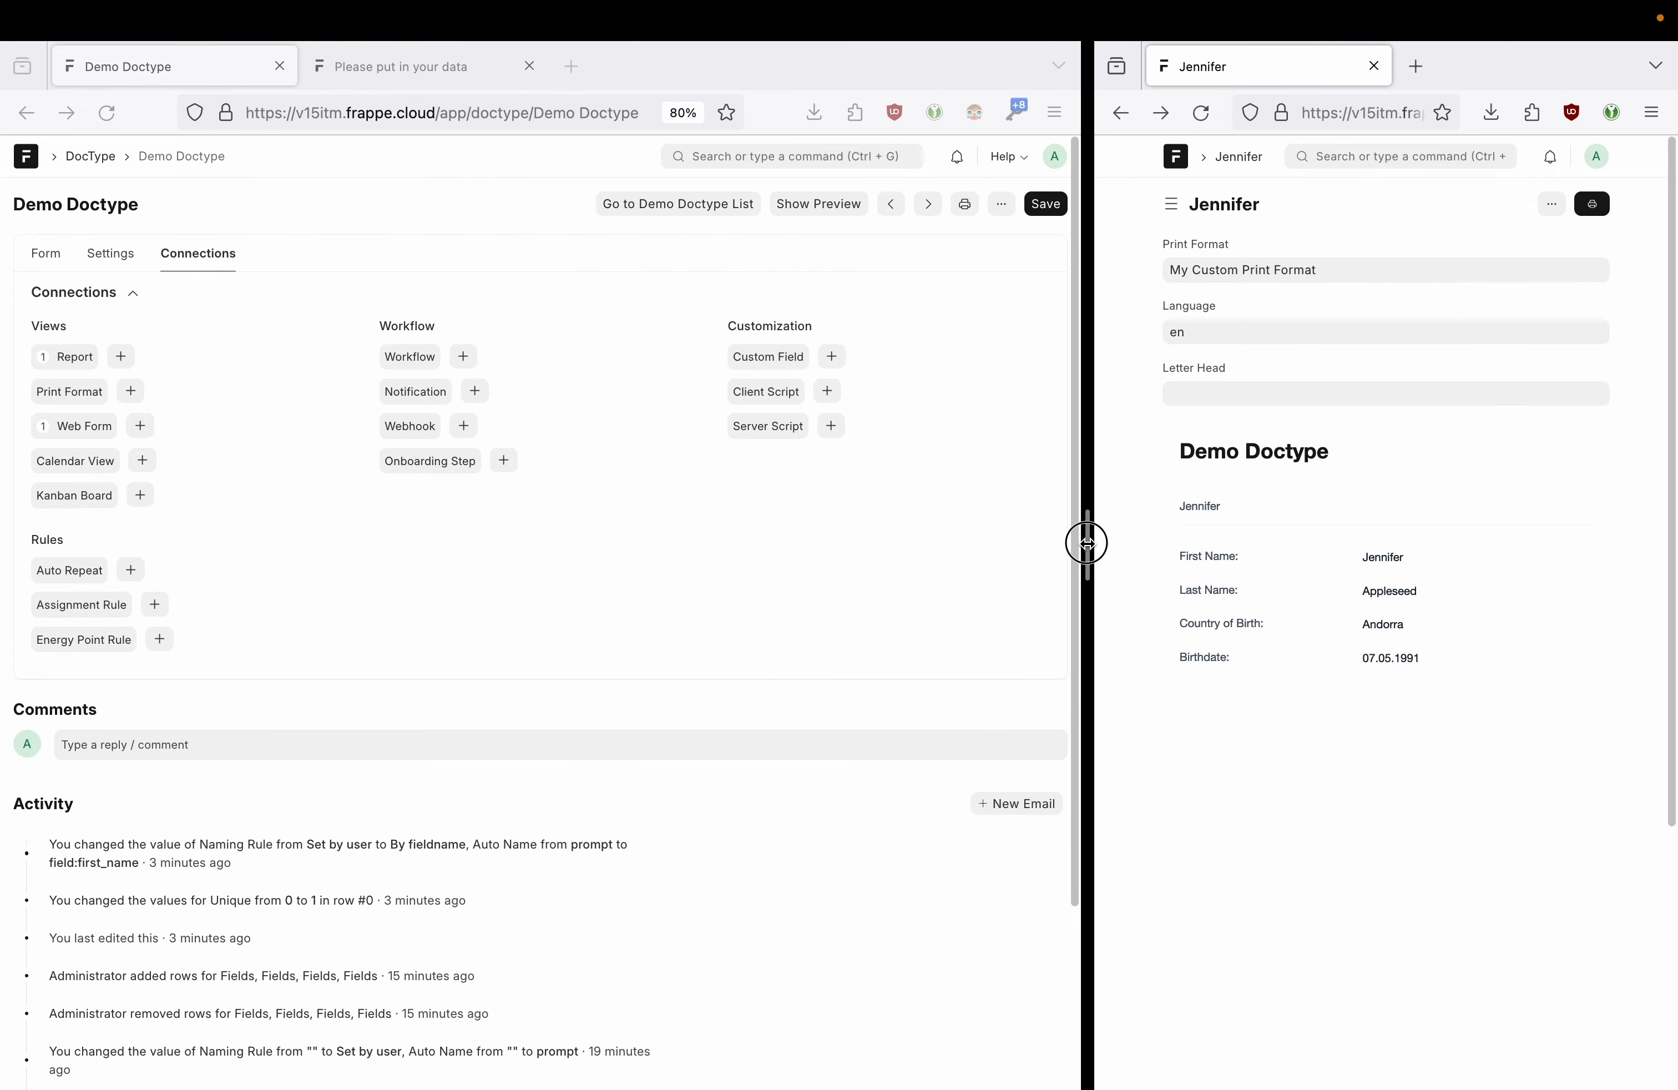
click(1053, 157)
click(950, 270)
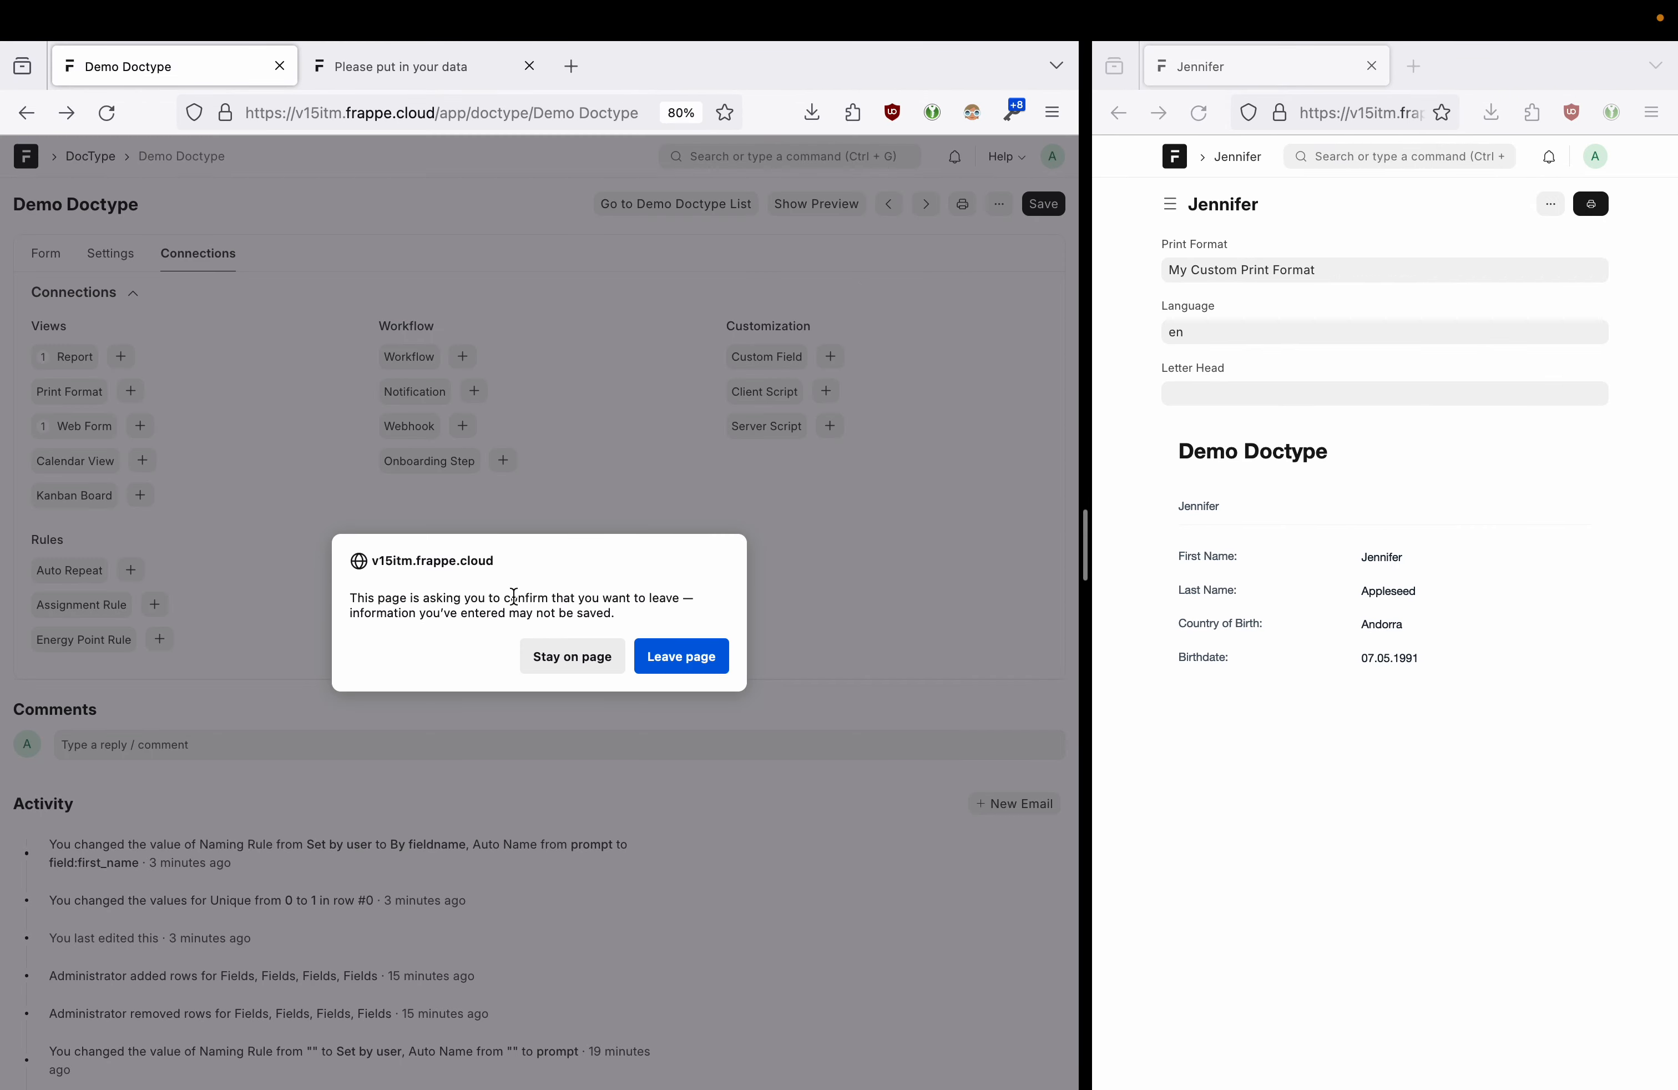
- Reload the page and show Demo Doctype's Connections
click(682, 658)
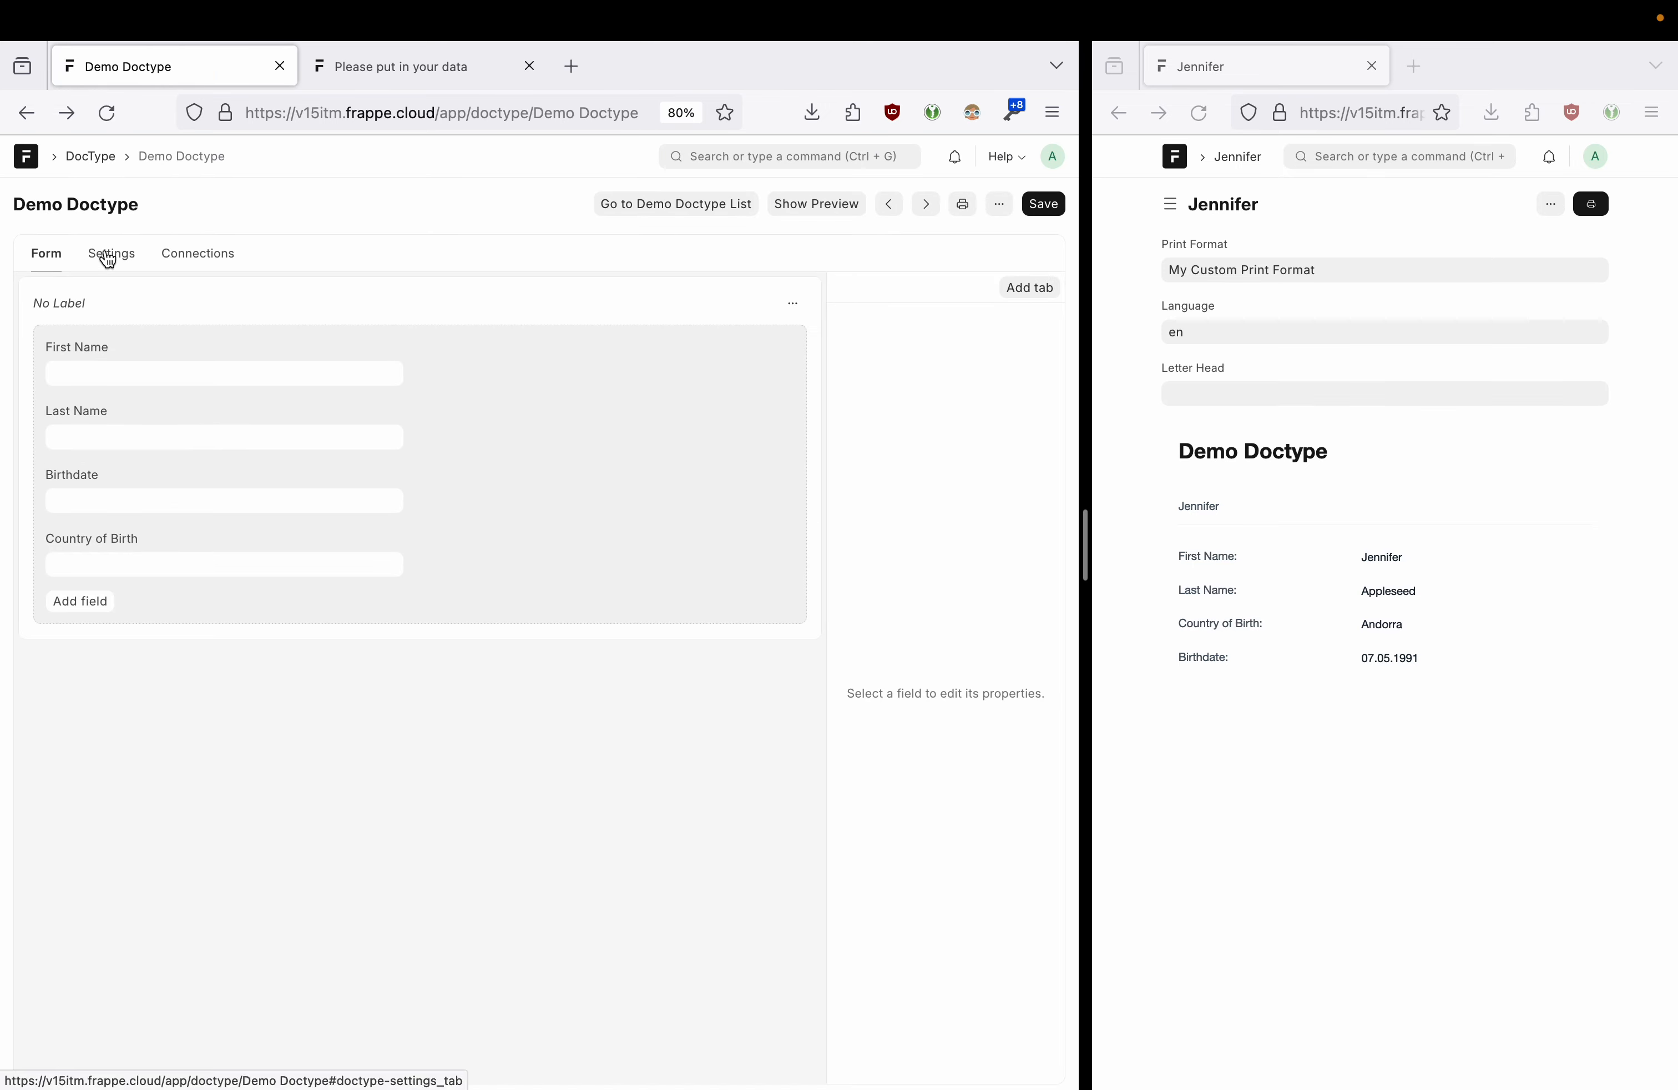
click(136, 263)
click(181, 255)
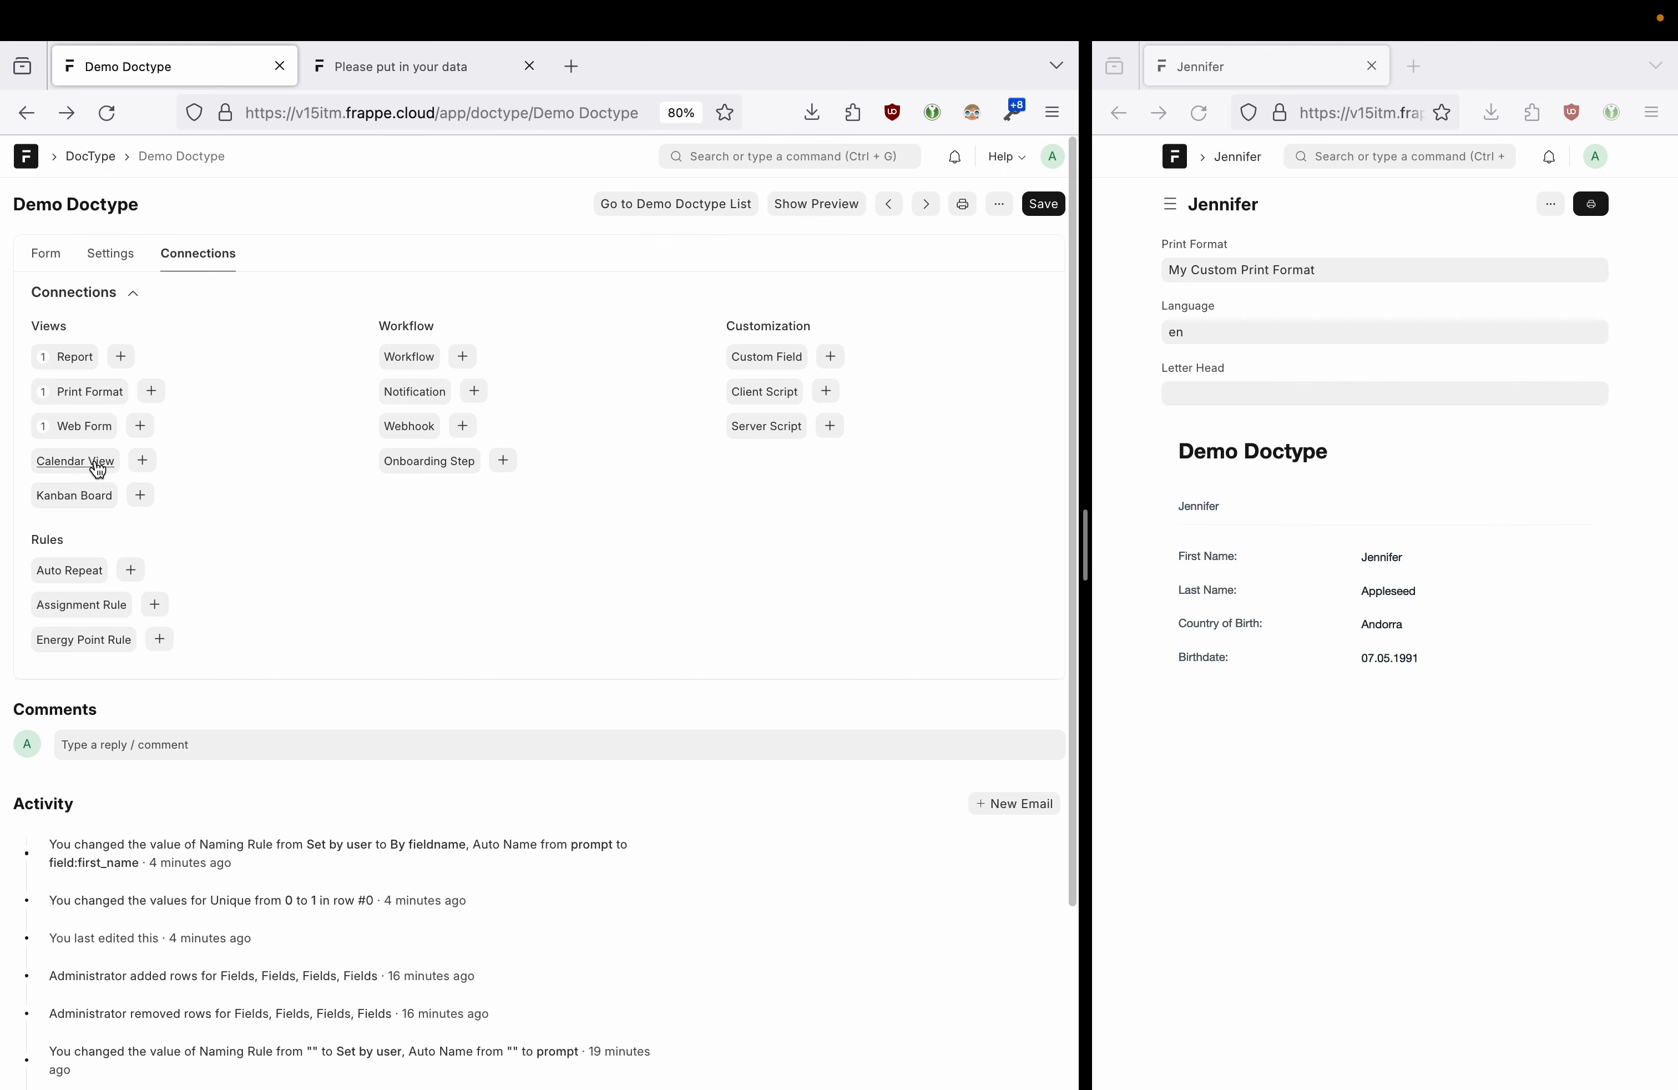
drag(1087, 570, 682, 570)
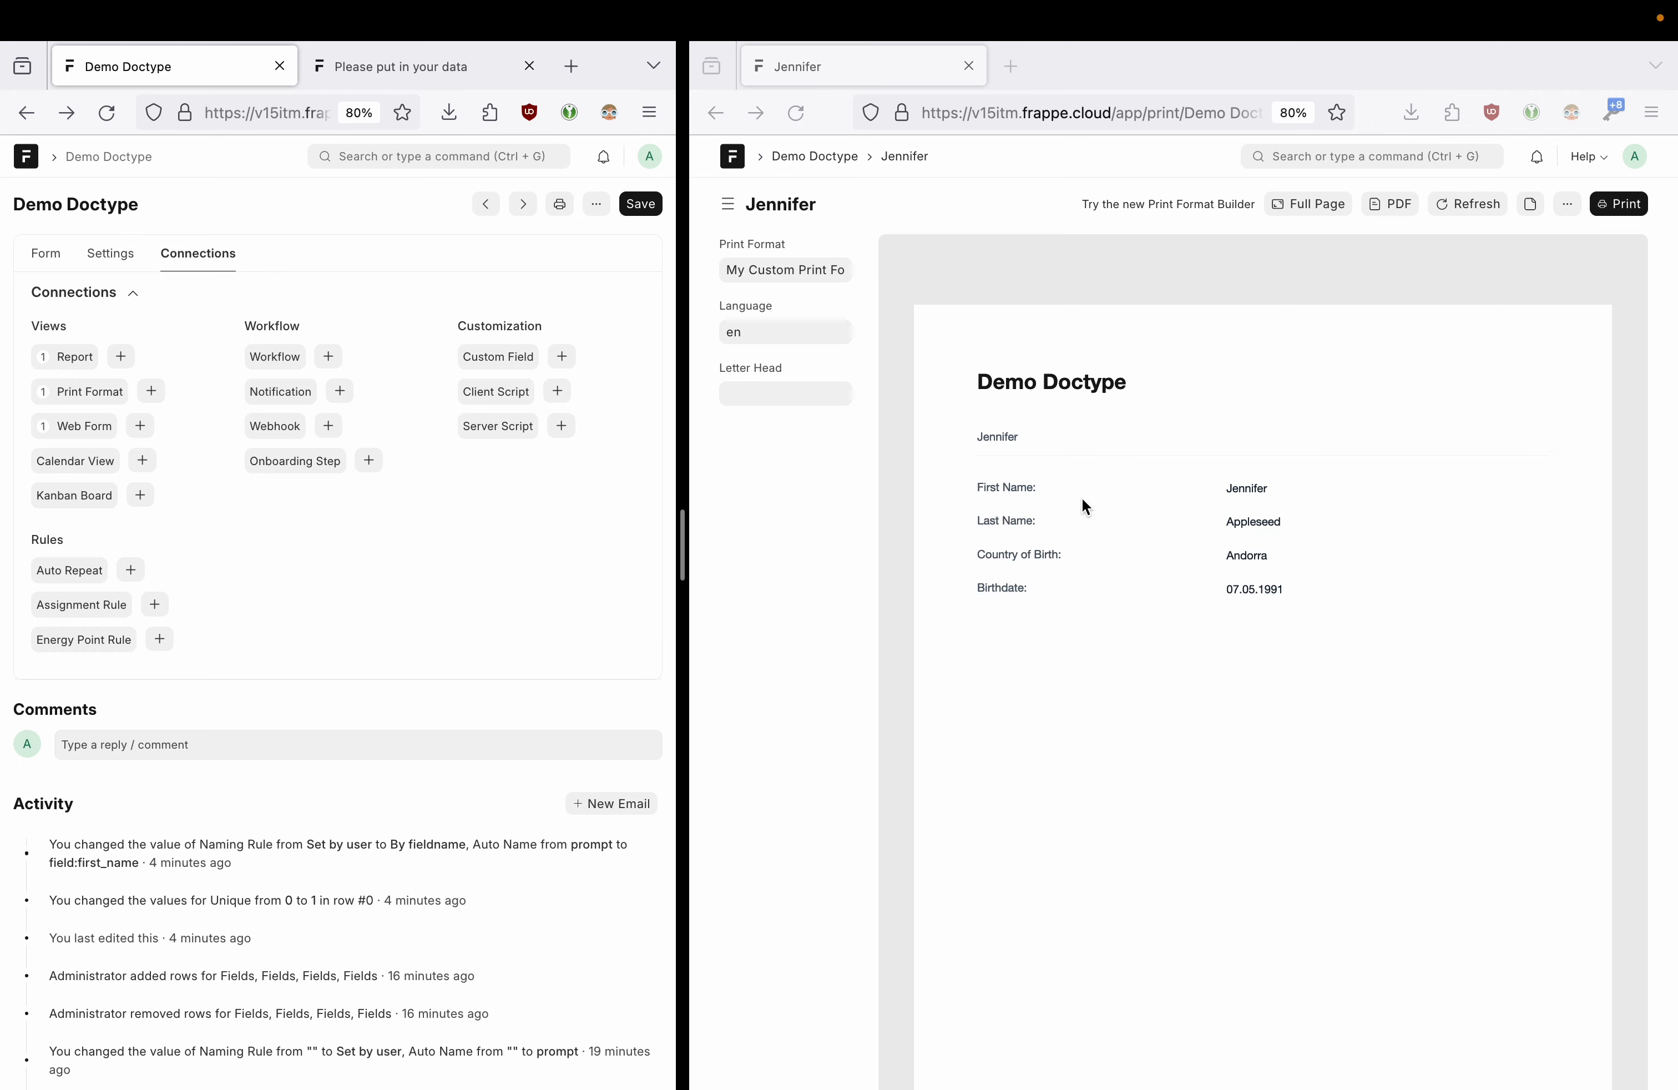
- Create the Demo Birthdates calendar view: first_name subject, birthdate start and end, all day
click(142, 461)
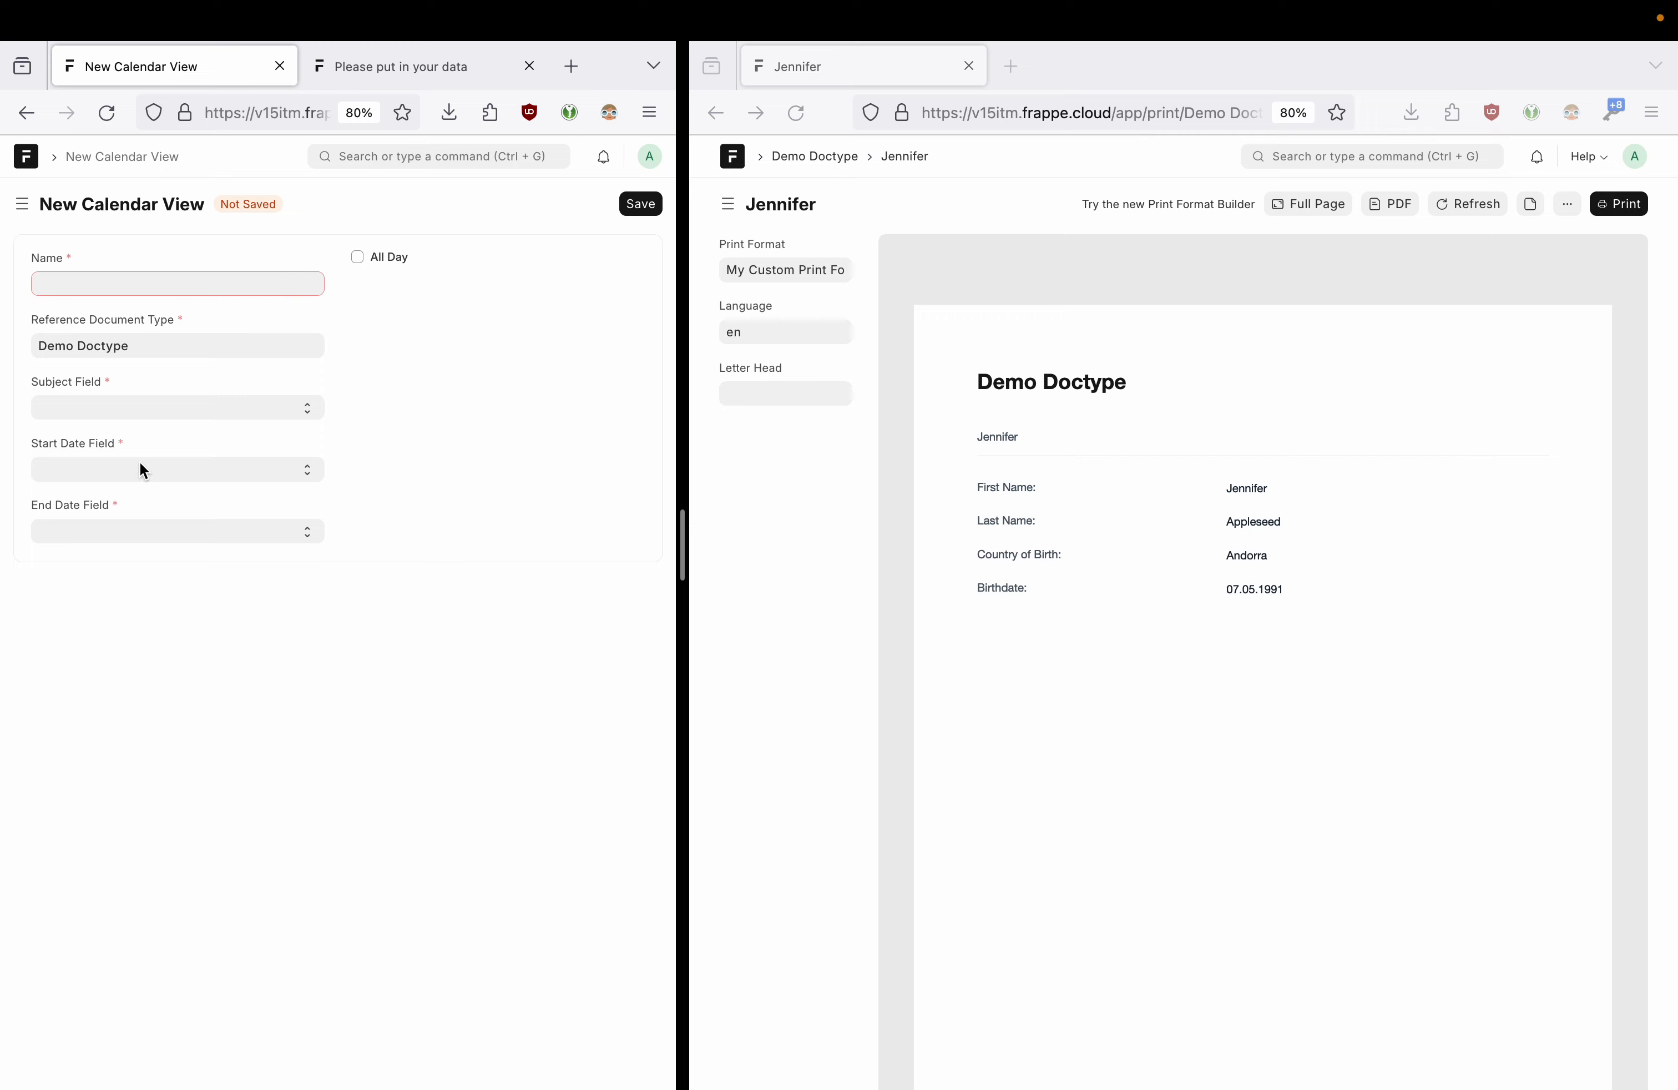
click(158, 289)
text(Demo Birthdates)
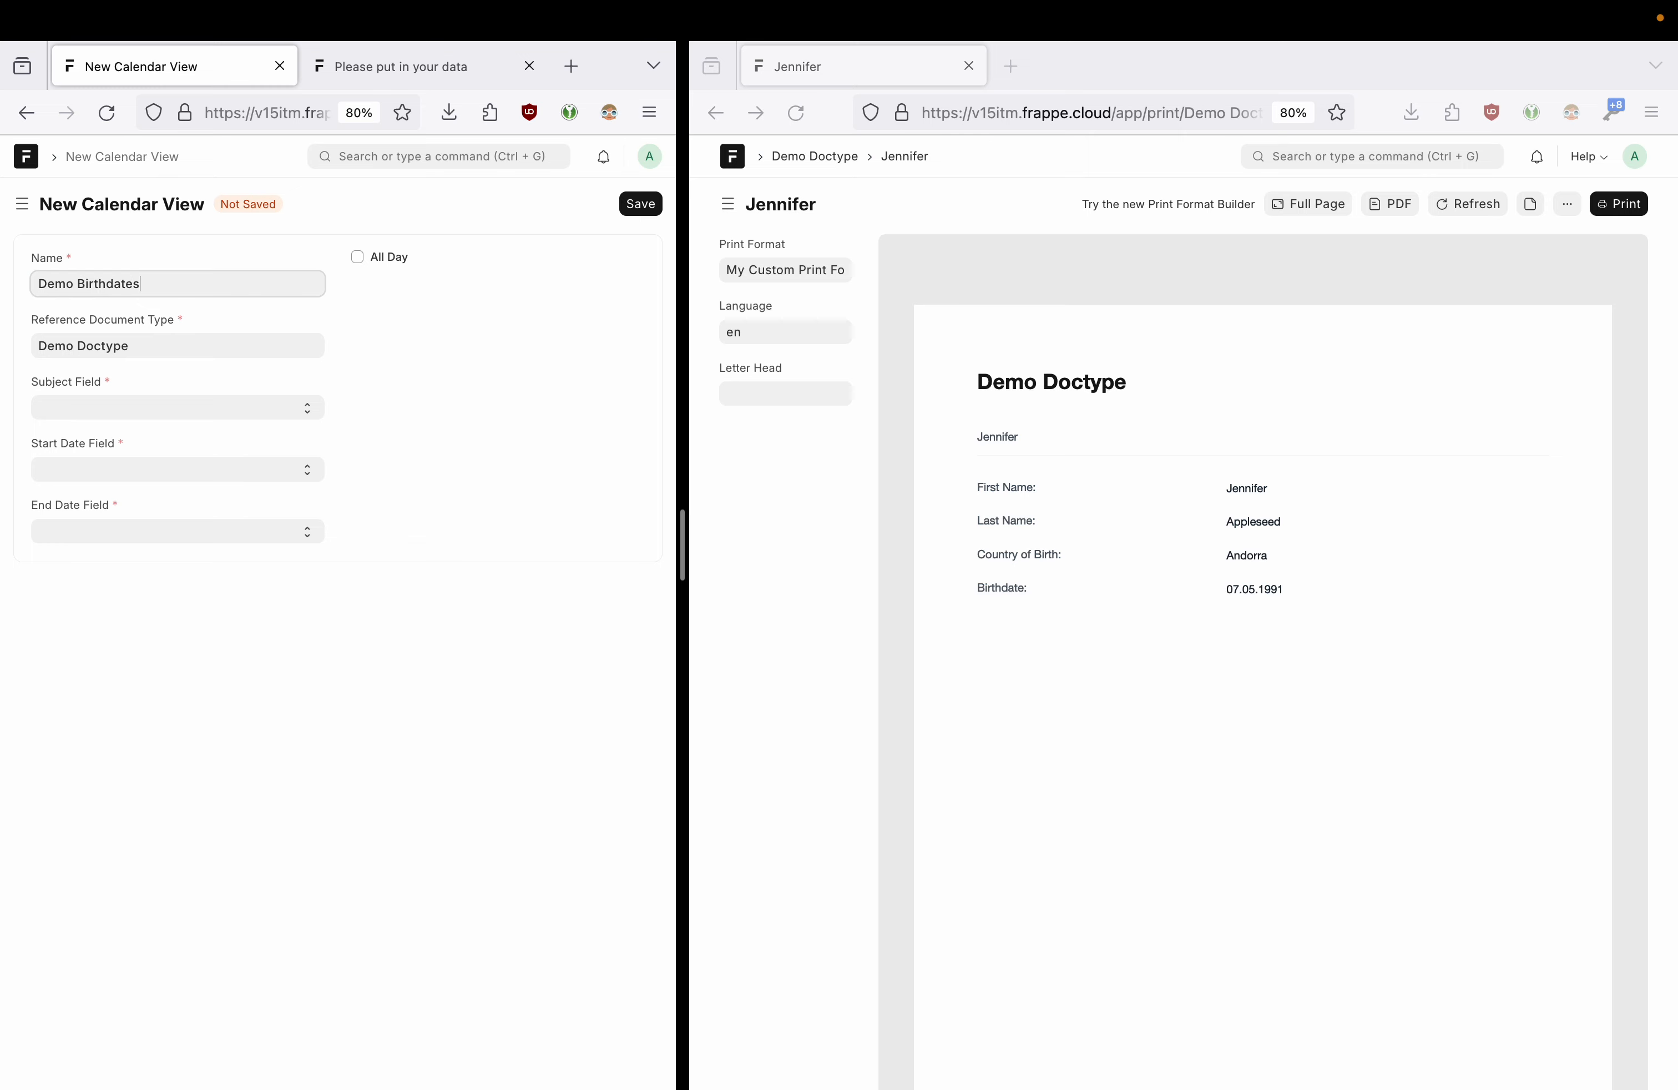
click(162, 407)
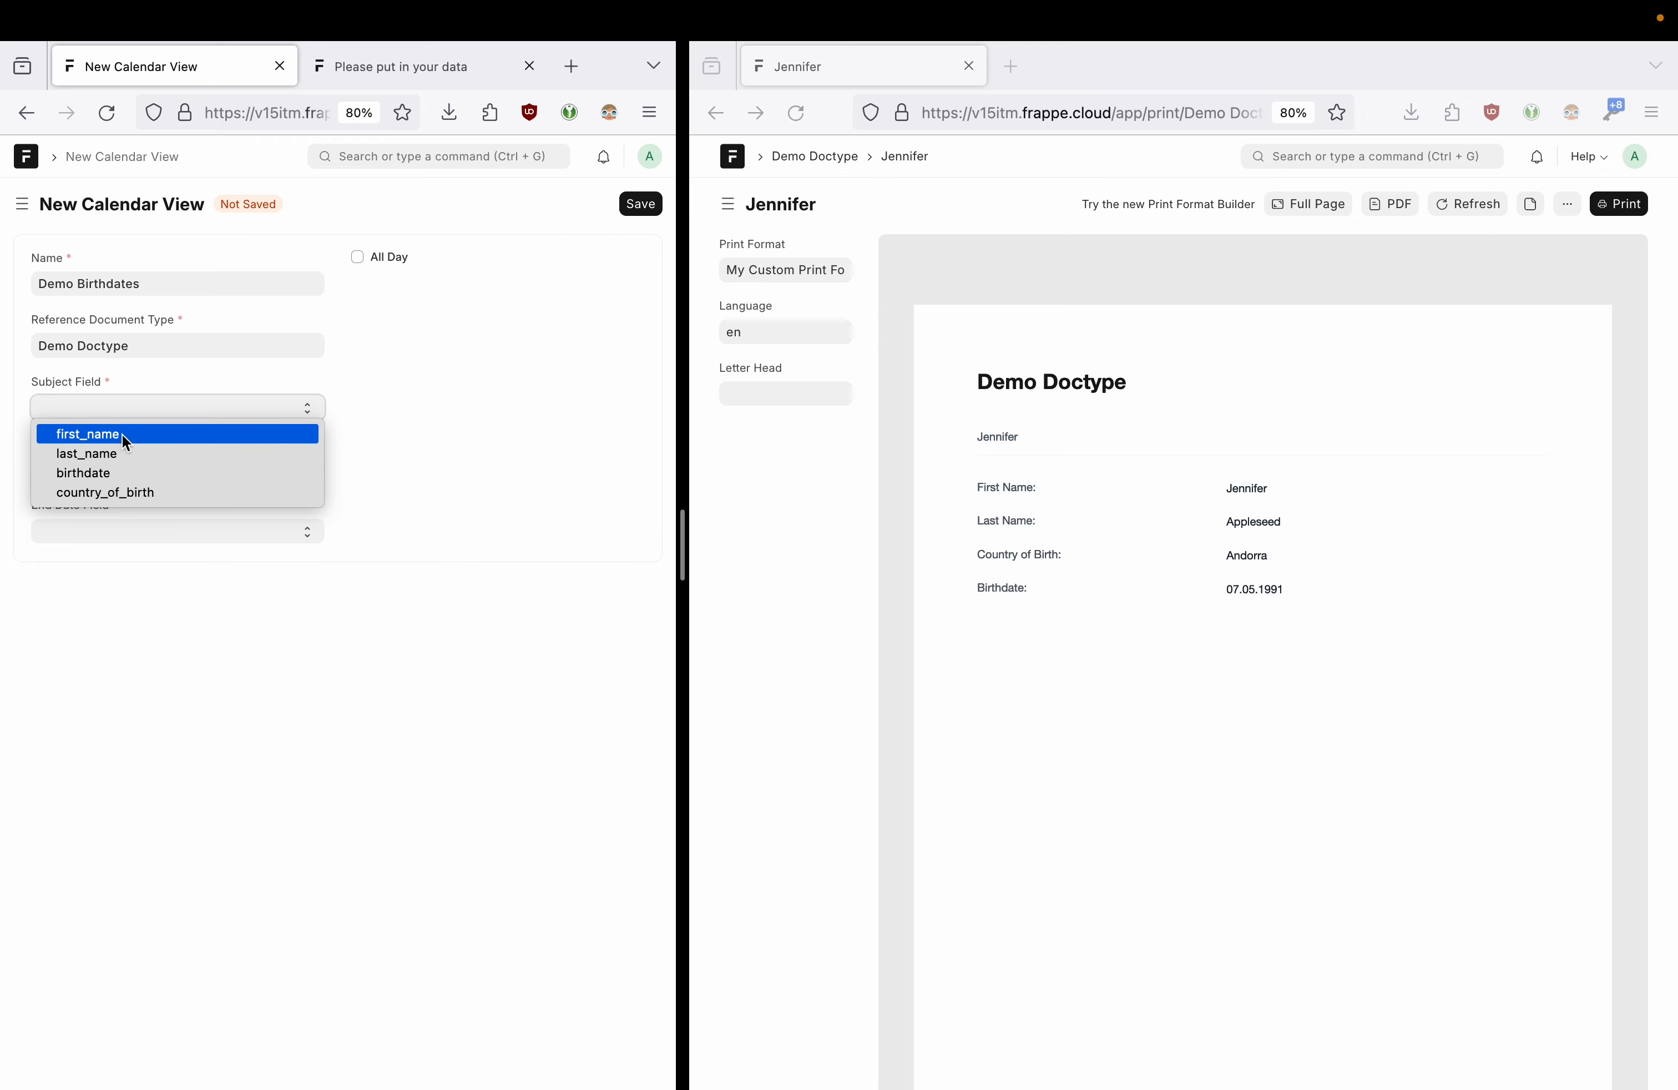
click(127, 443)
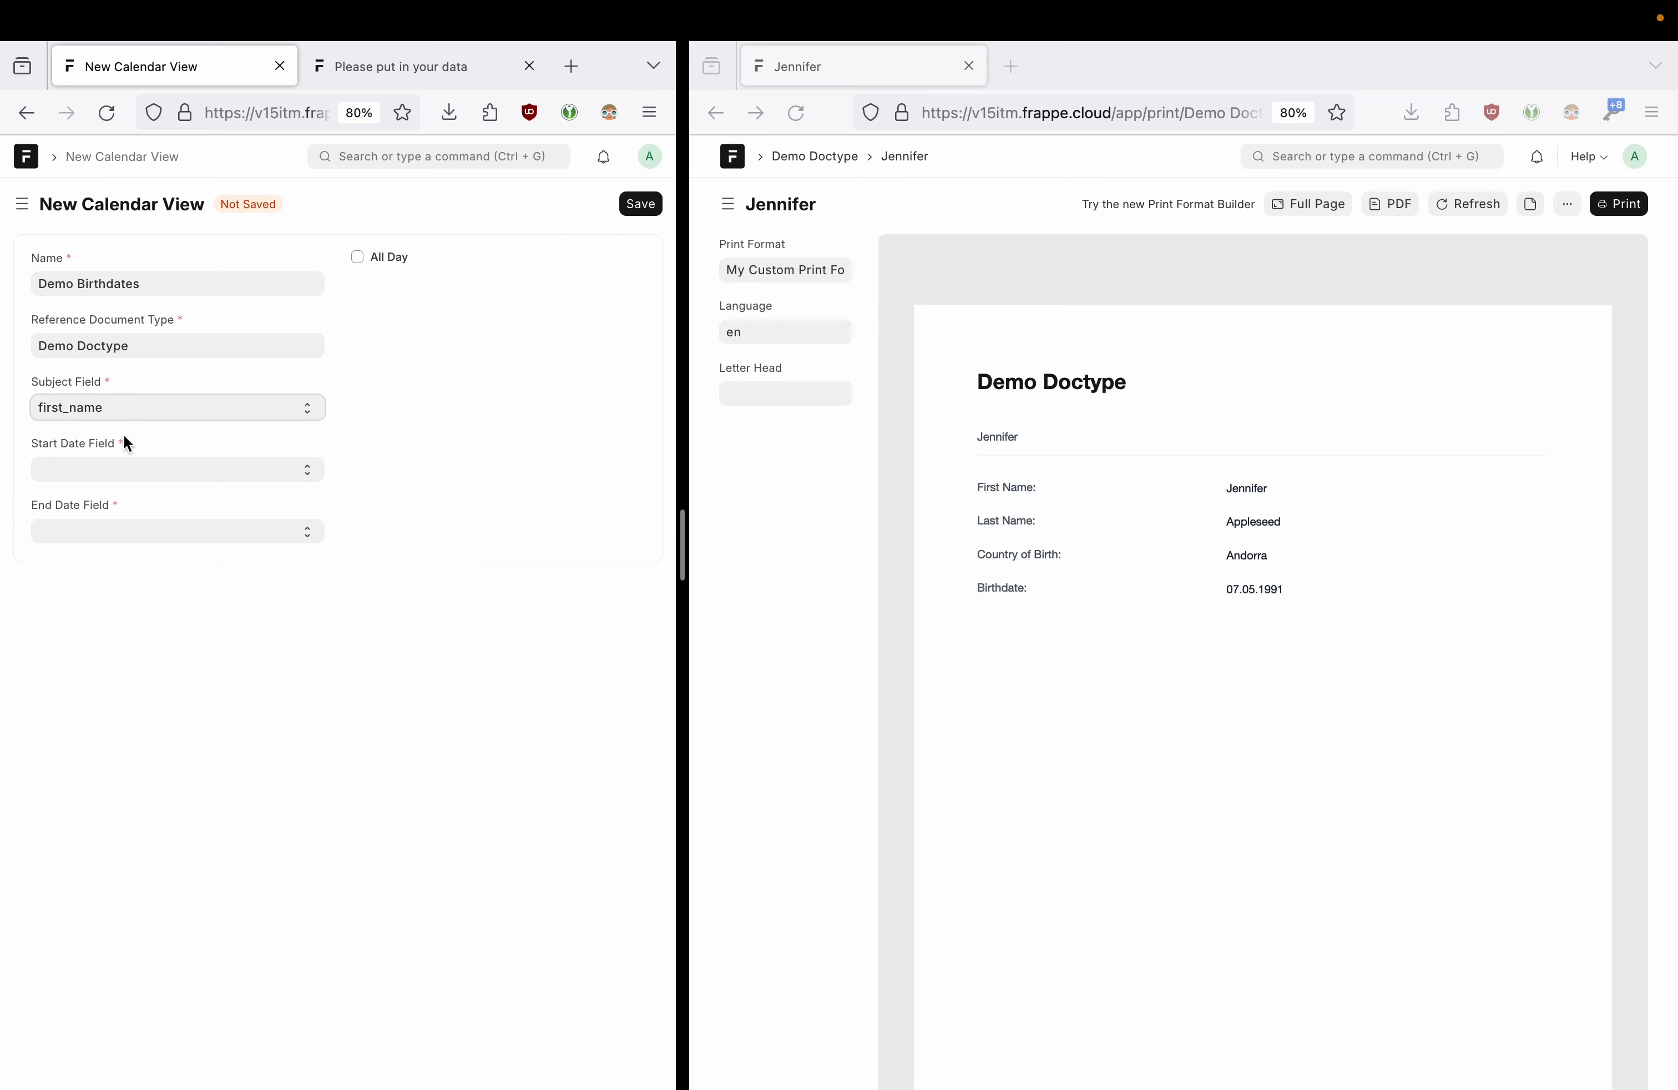
click(105, 470)
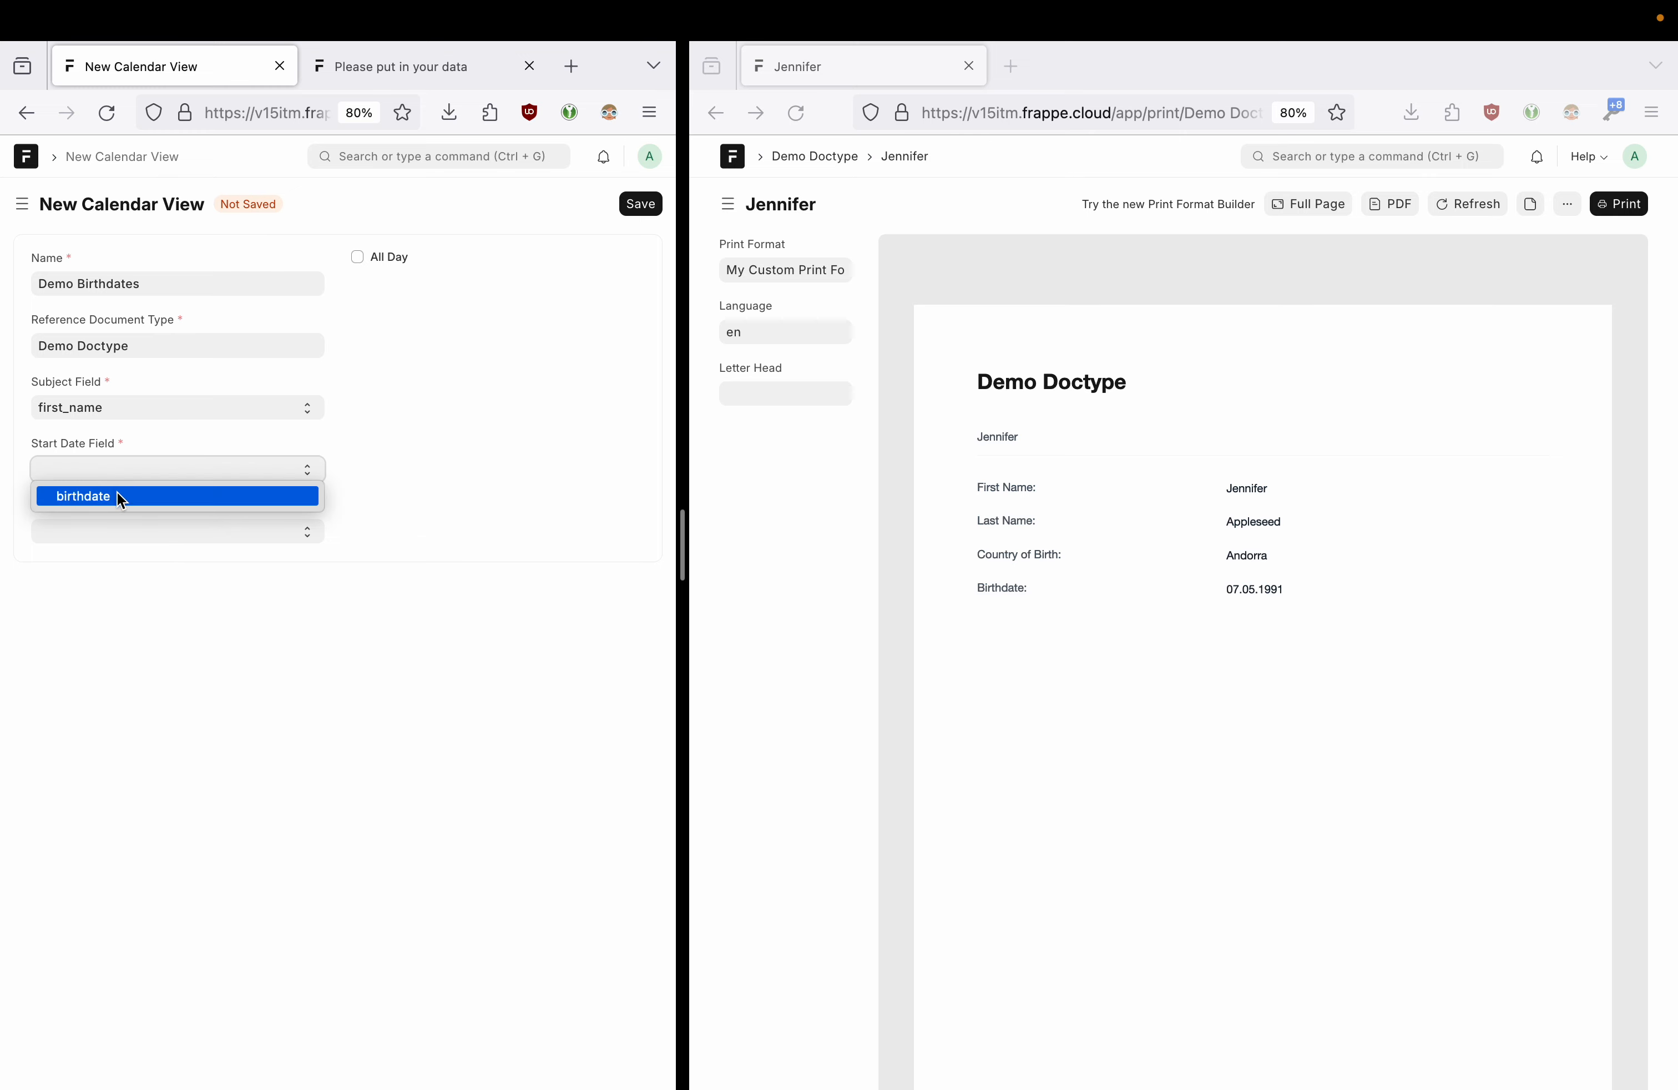
click(118, 493)
click(126, 532)
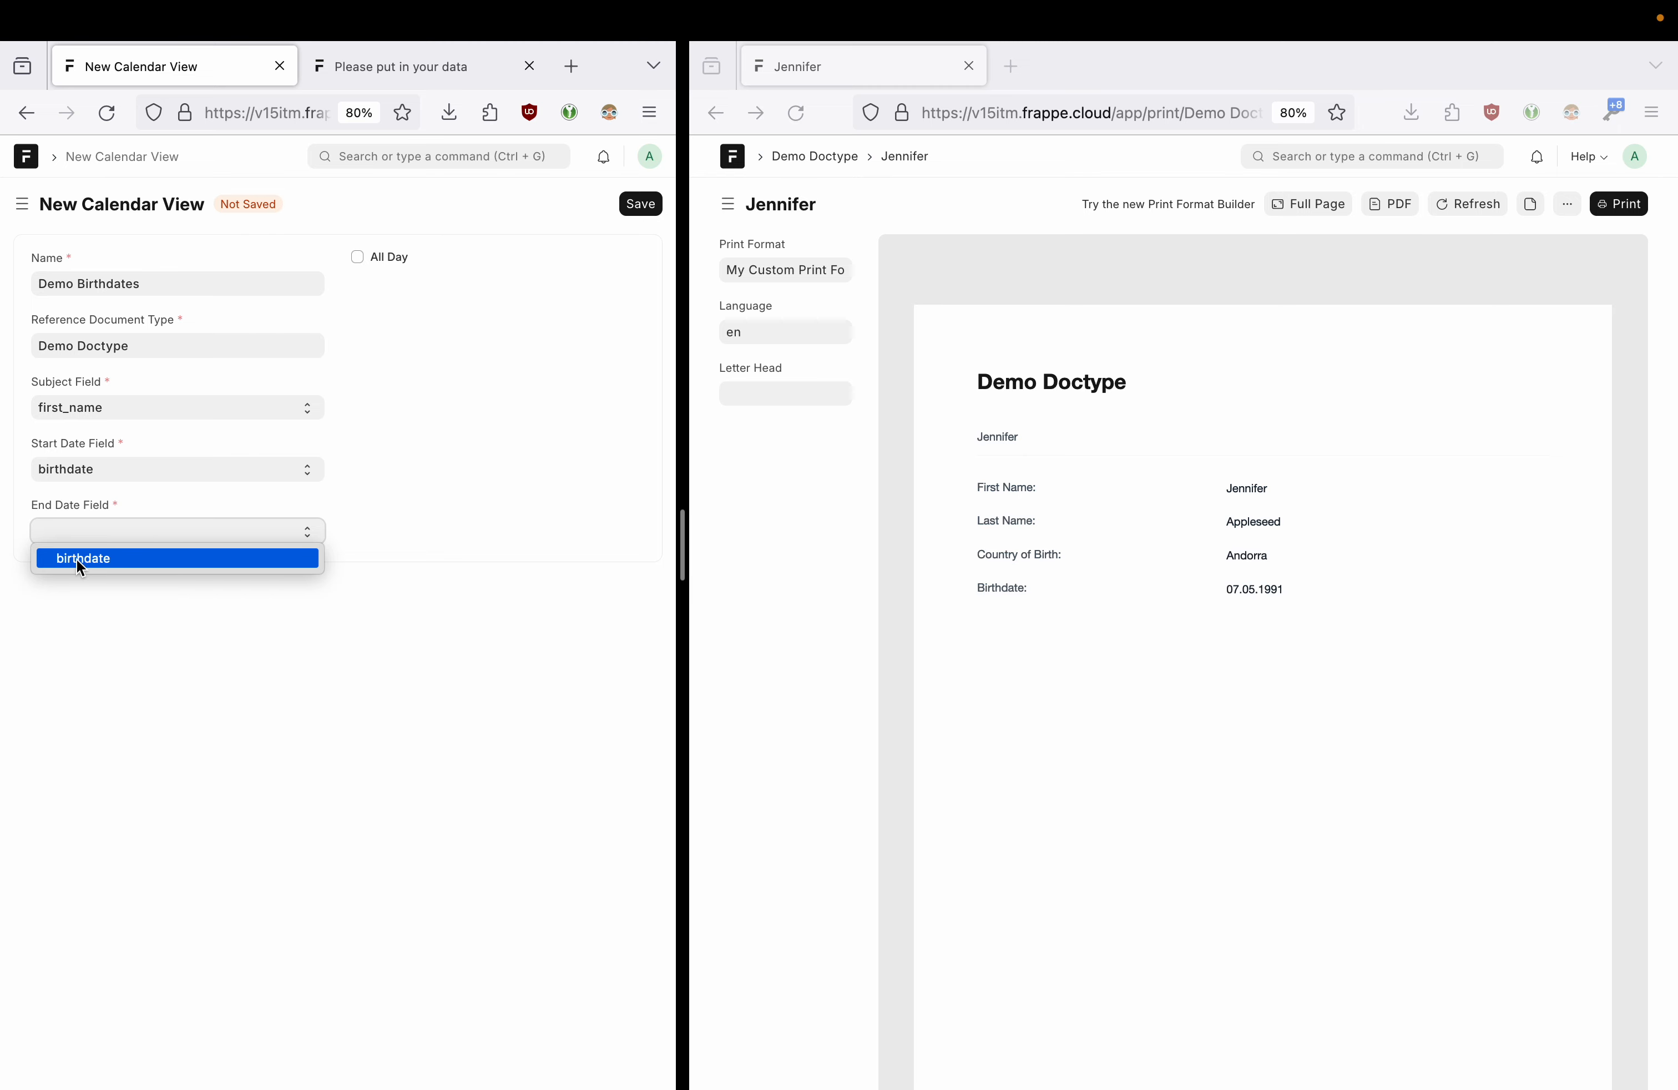
click(110, 559)
click(357, 256)
- Save the Demo Birthdates calendar view and open the Demo Doctype calendar
click(637, 204)
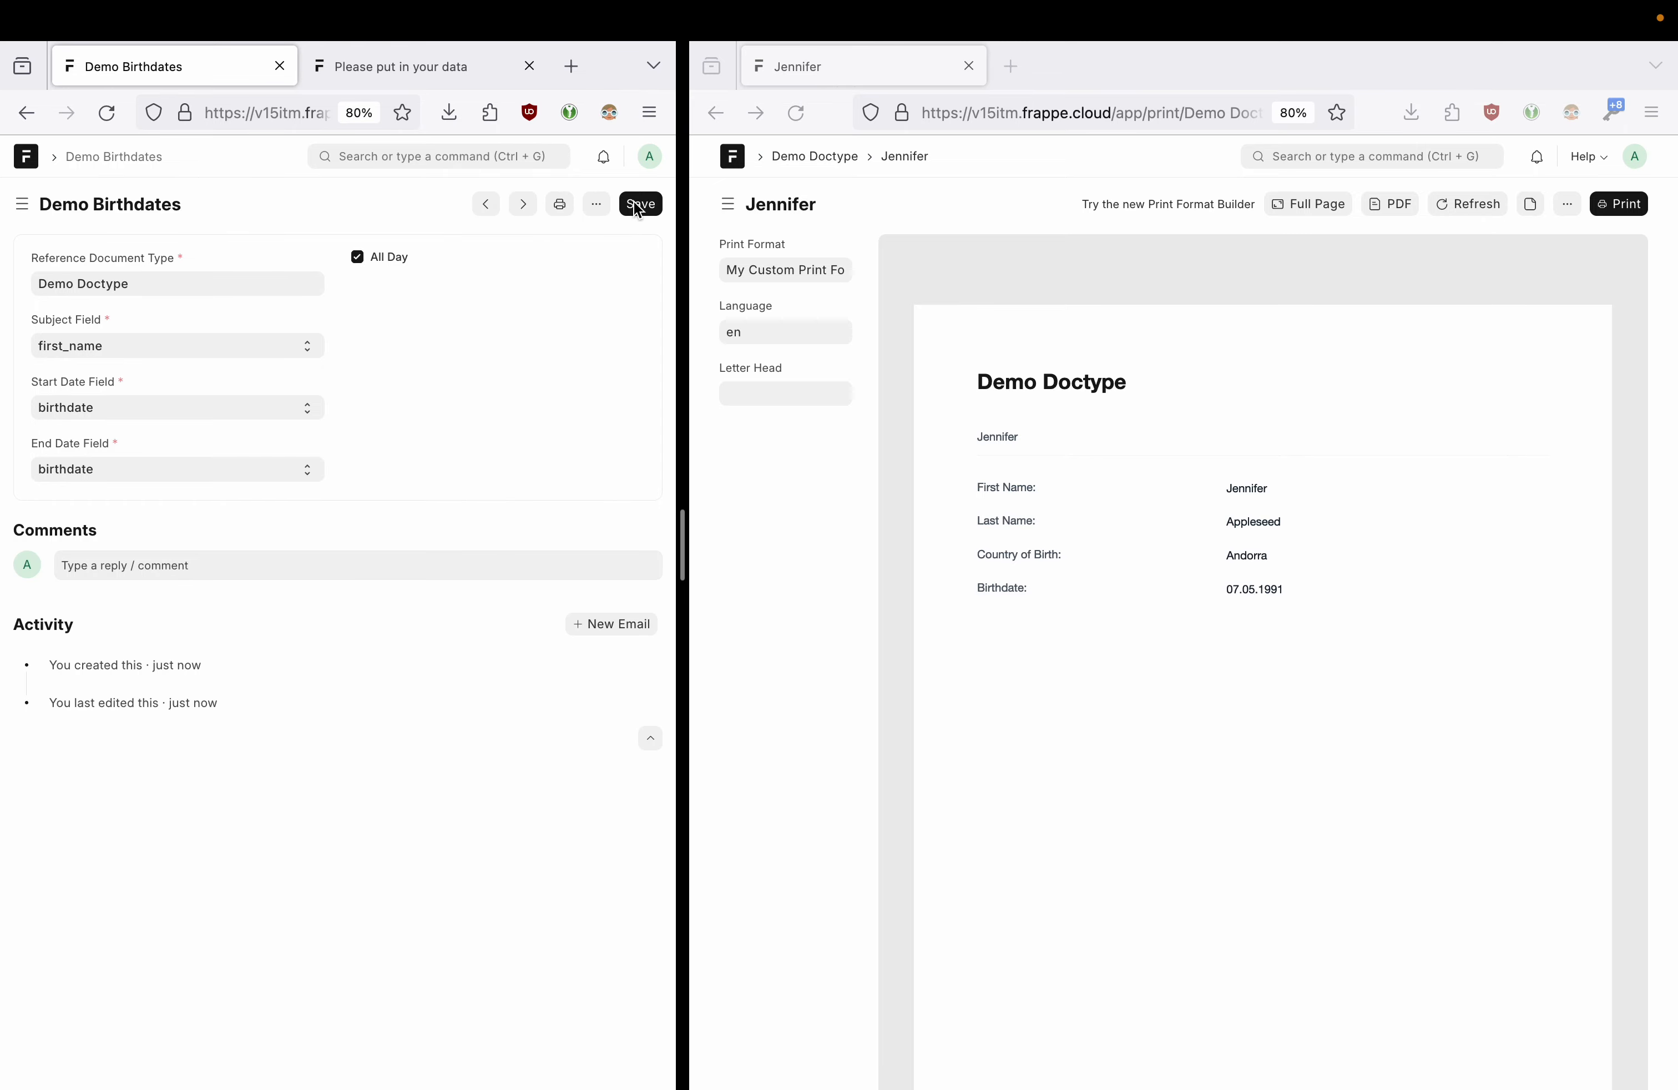
drag(685, 568, 900, 565)
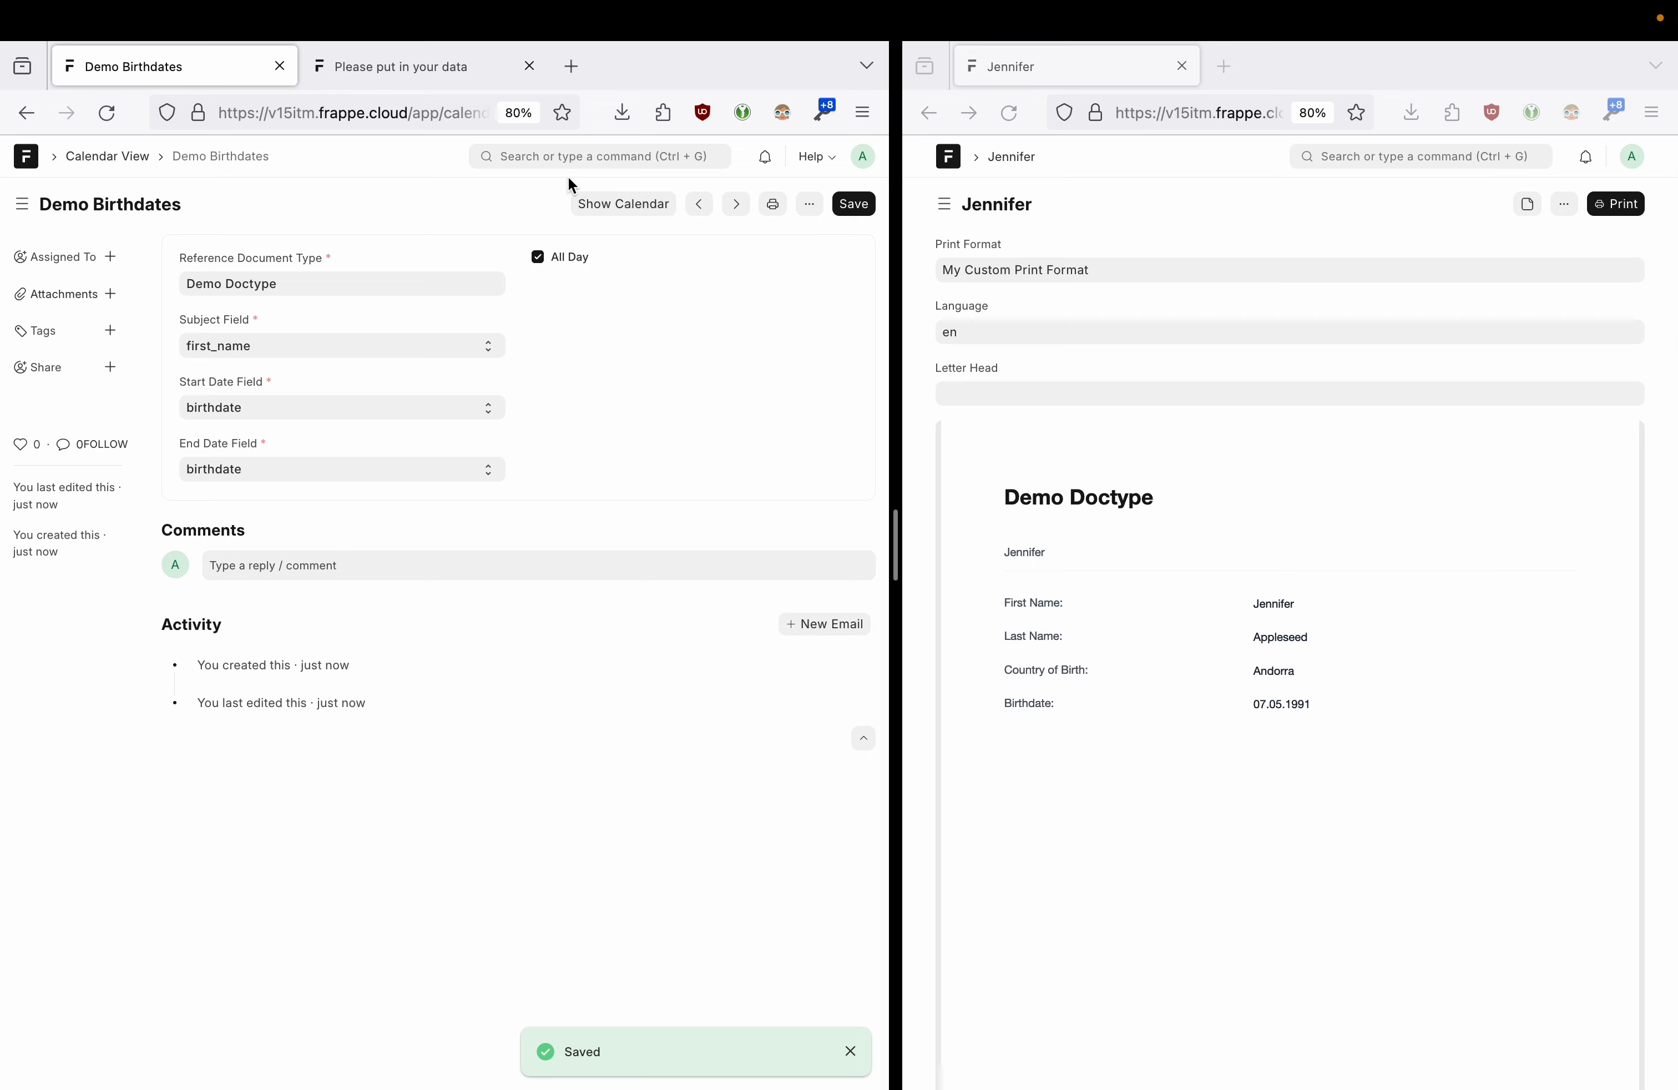
click(623, 212)
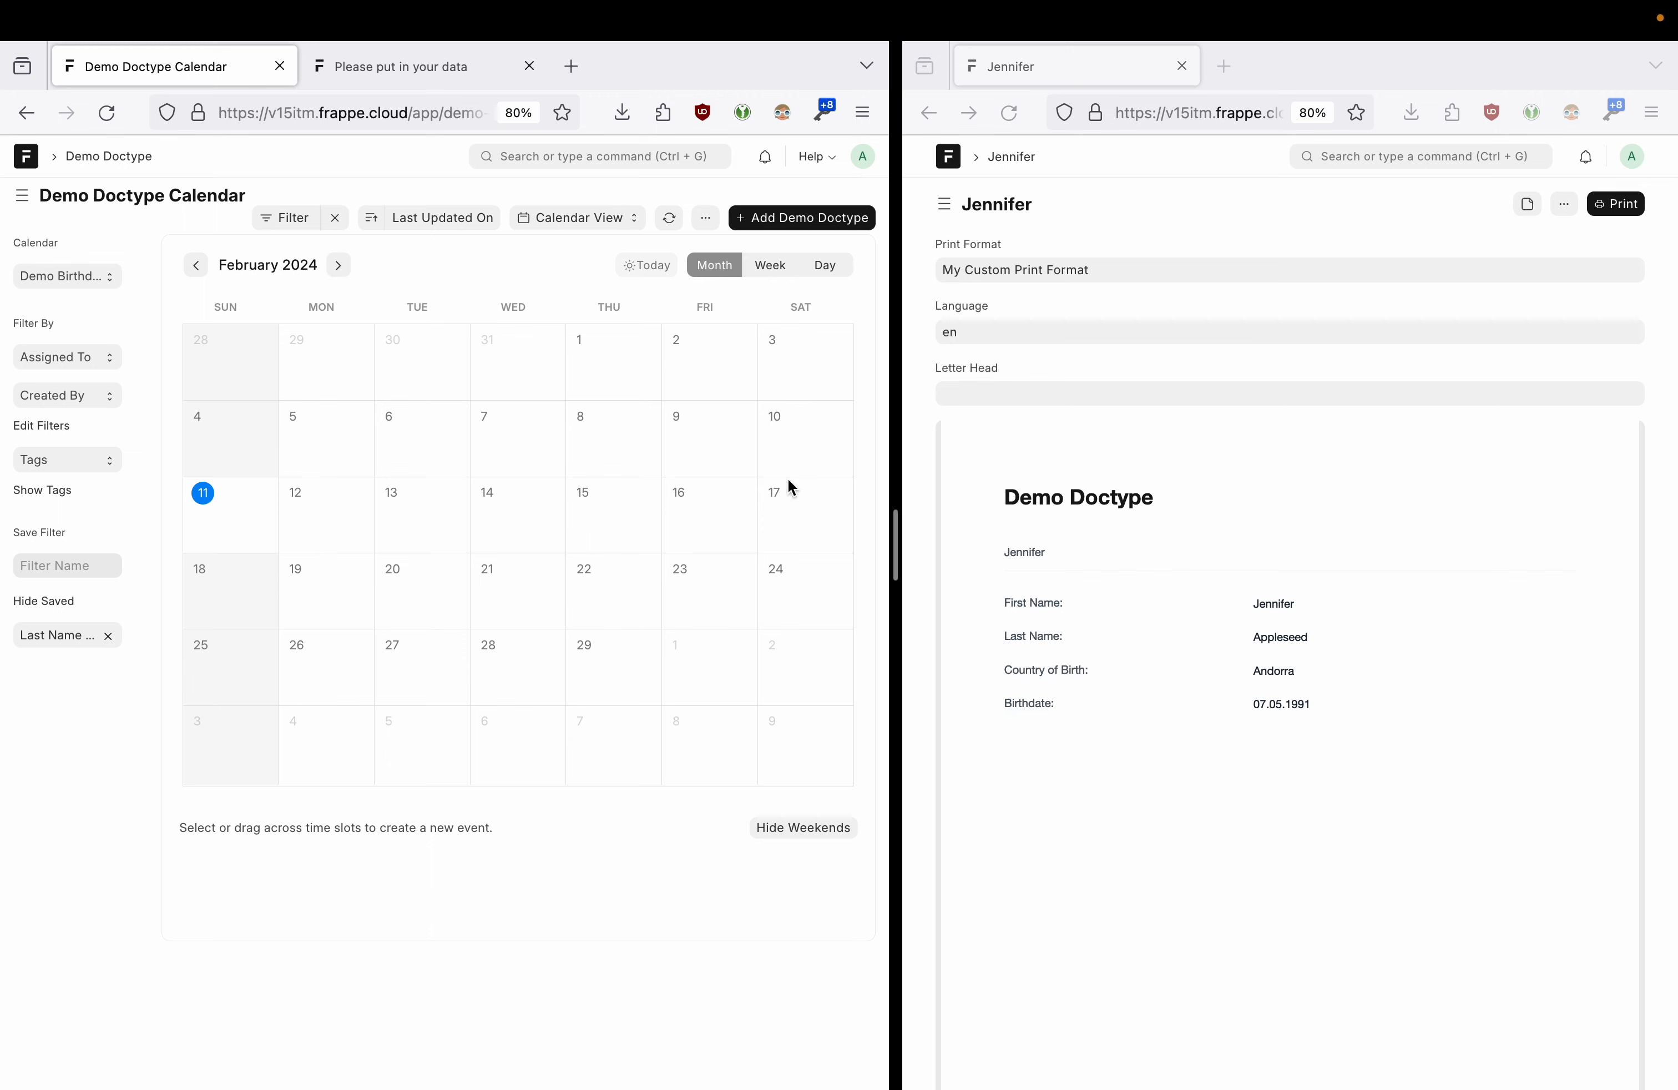
- Go back to the Non Germany list and clear its filter to show all records
click(928, 113)
click(929, 113)
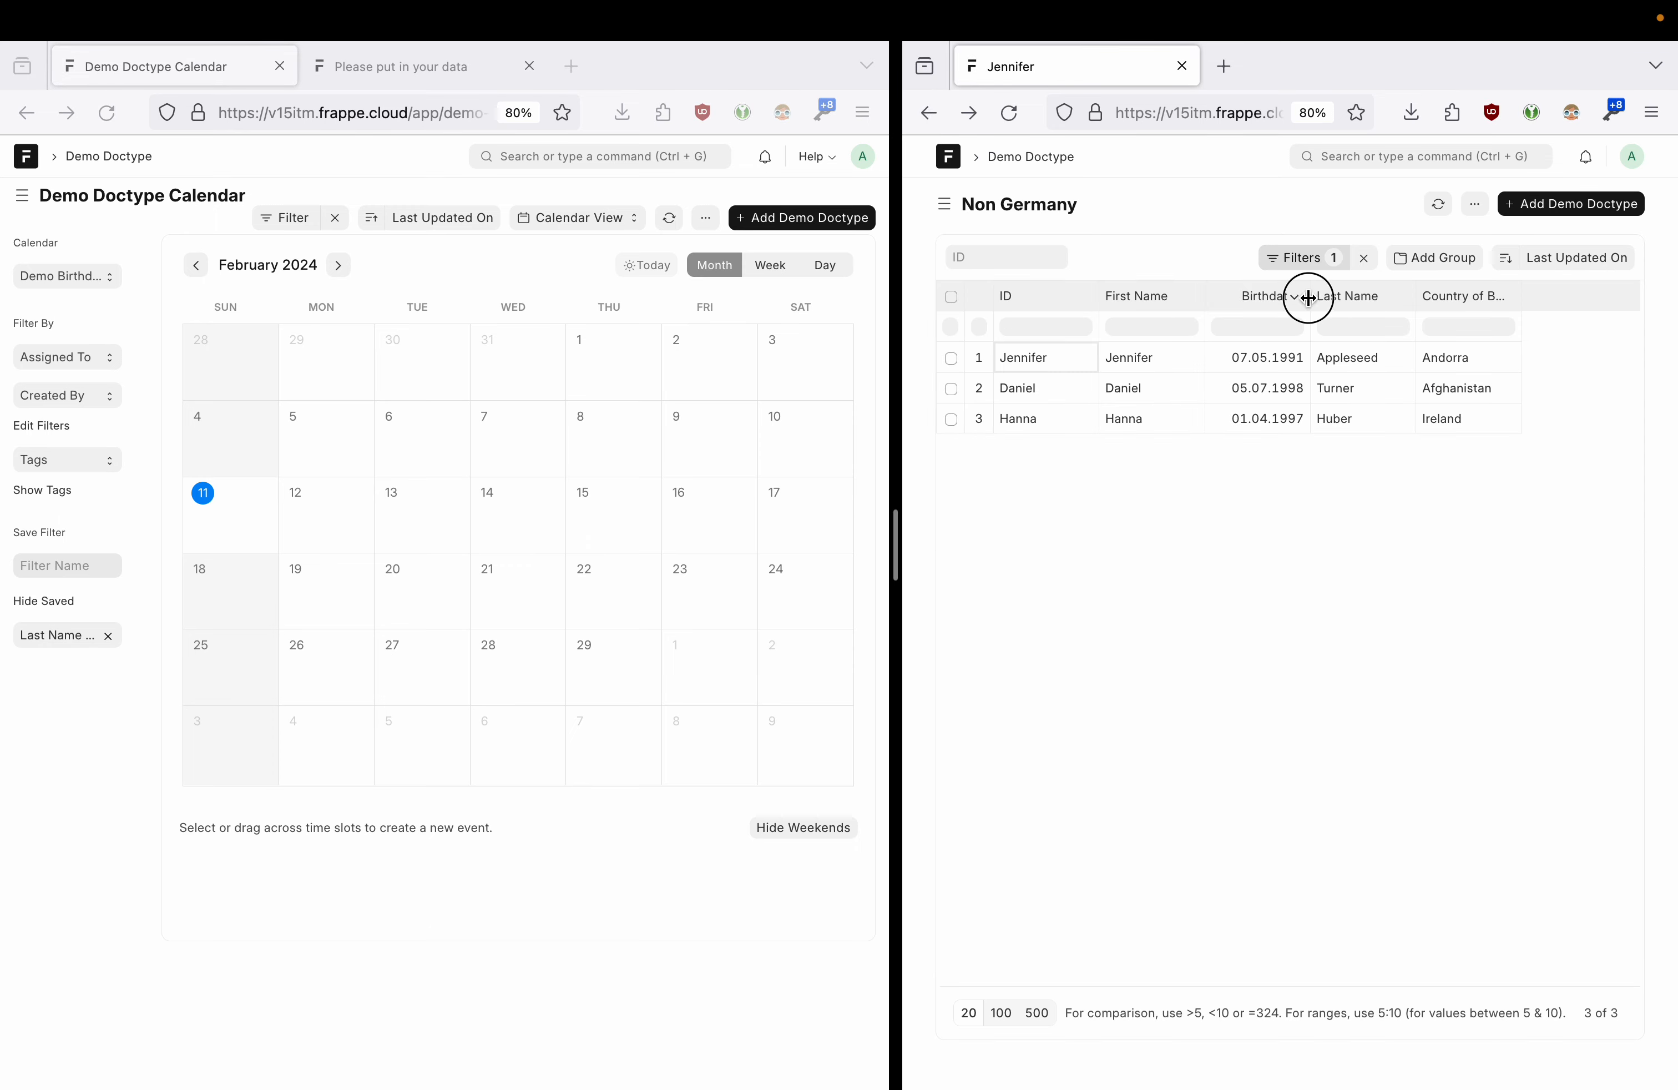
drag(1309, 301, 1363, 296)
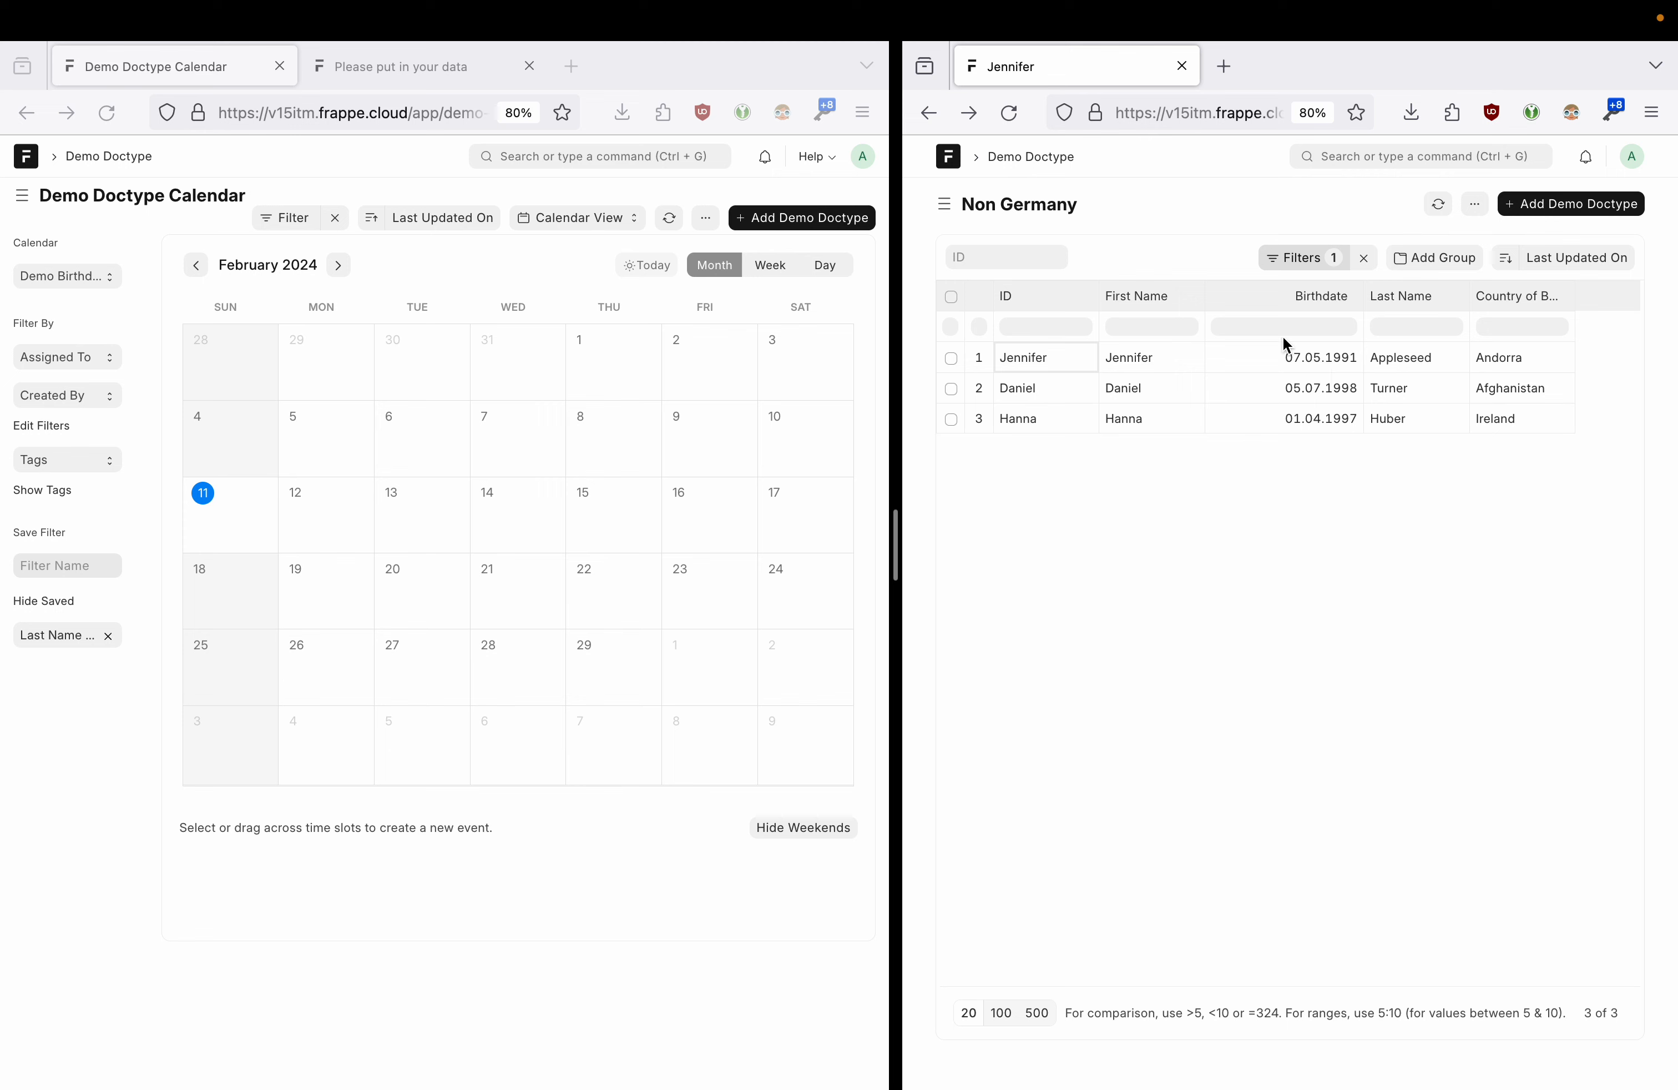
click(1363, 258)
click(1228, 196)
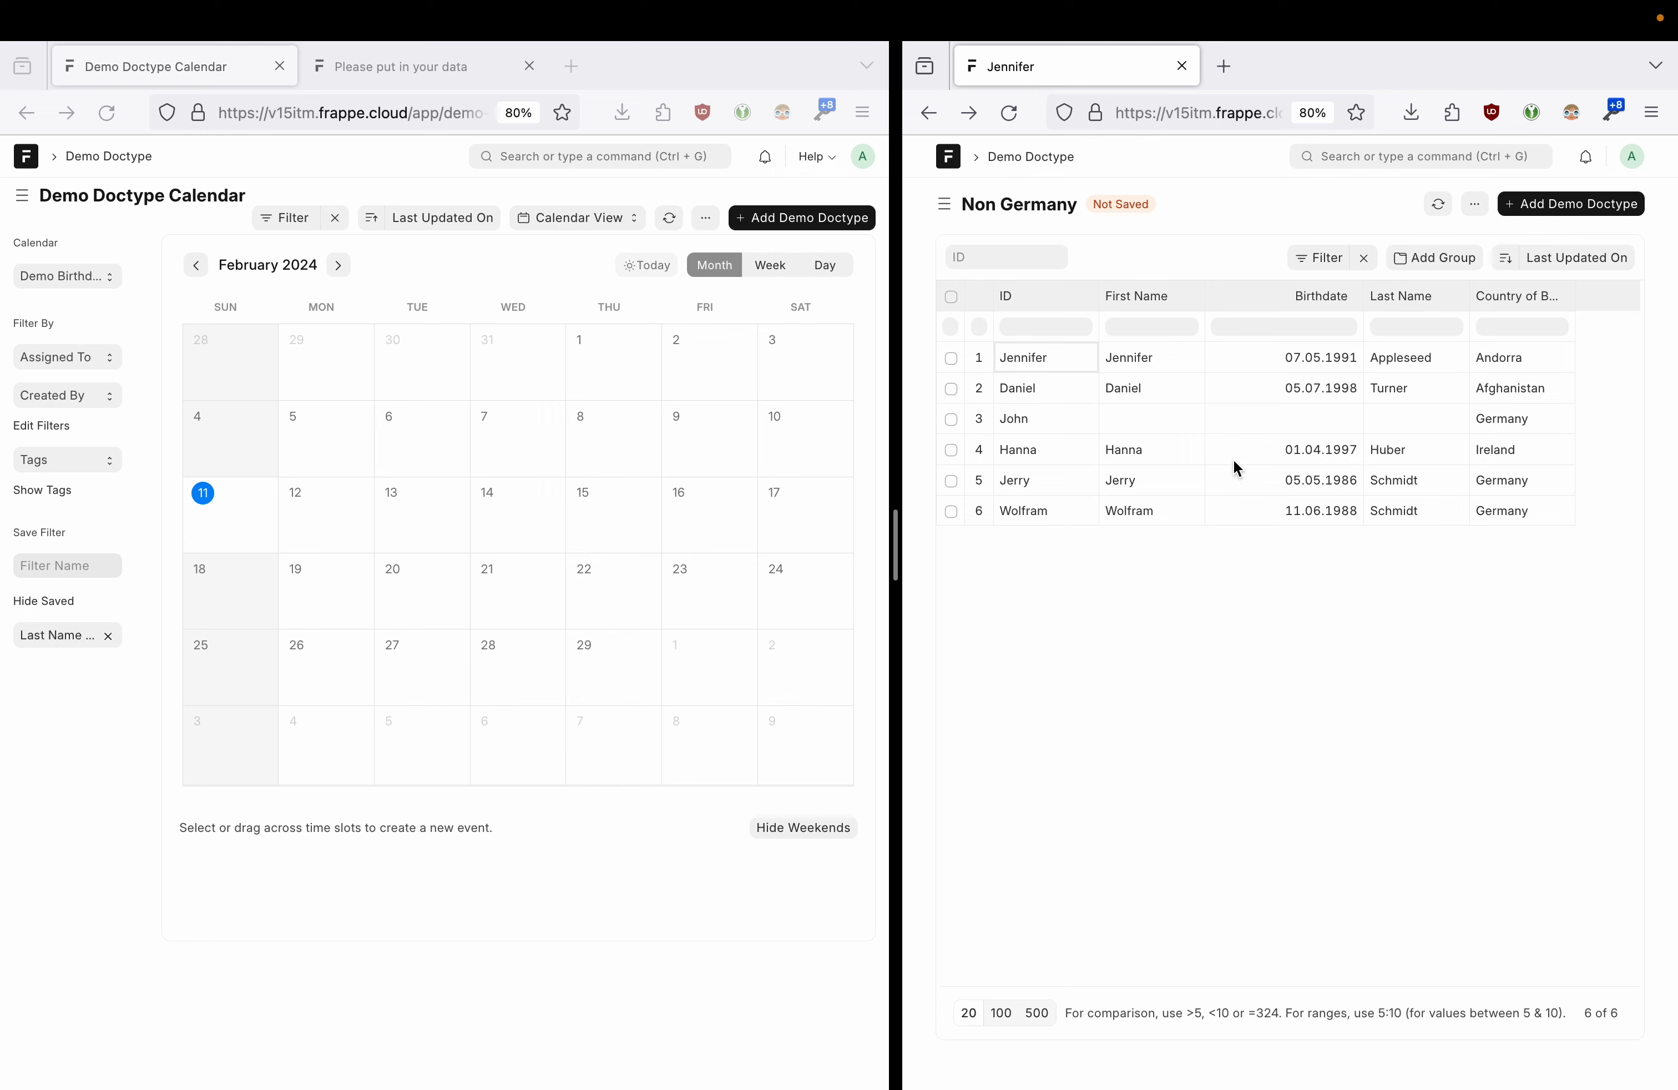
click(1357, 388)
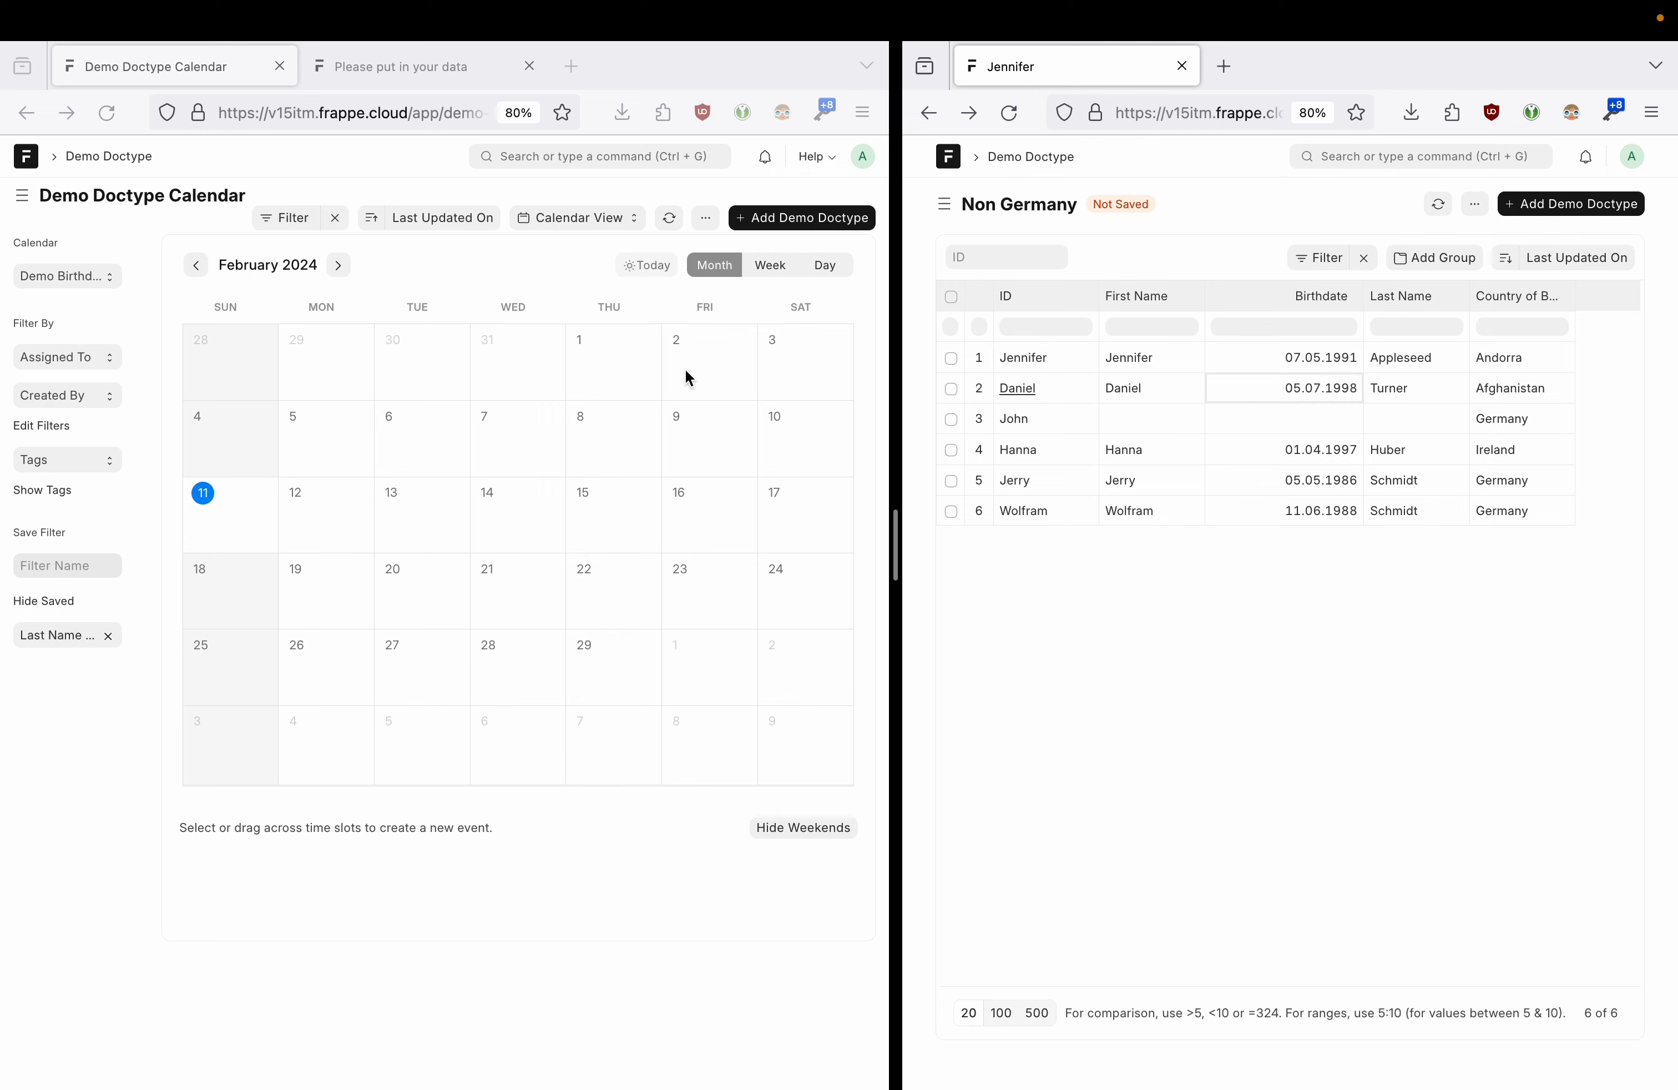
- Page the calendar back to October 2023 and open the first record's form
click(299, 272)
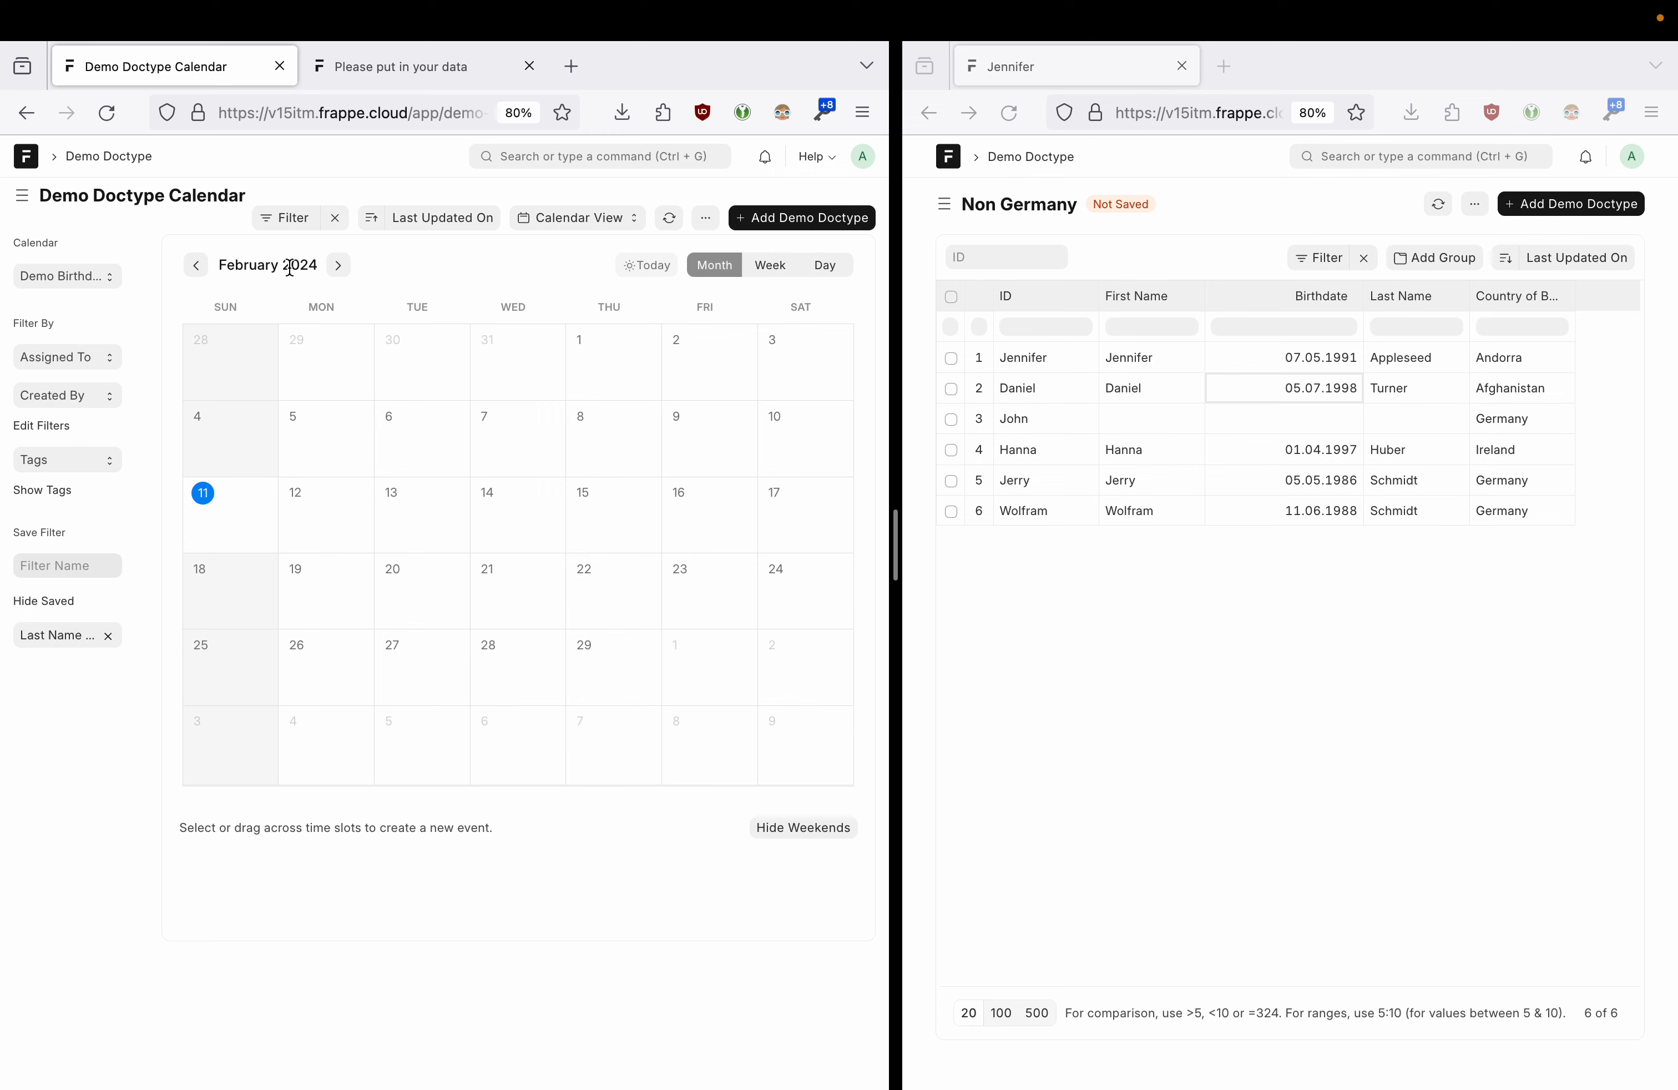
click(201, 267)
click(201, 267)
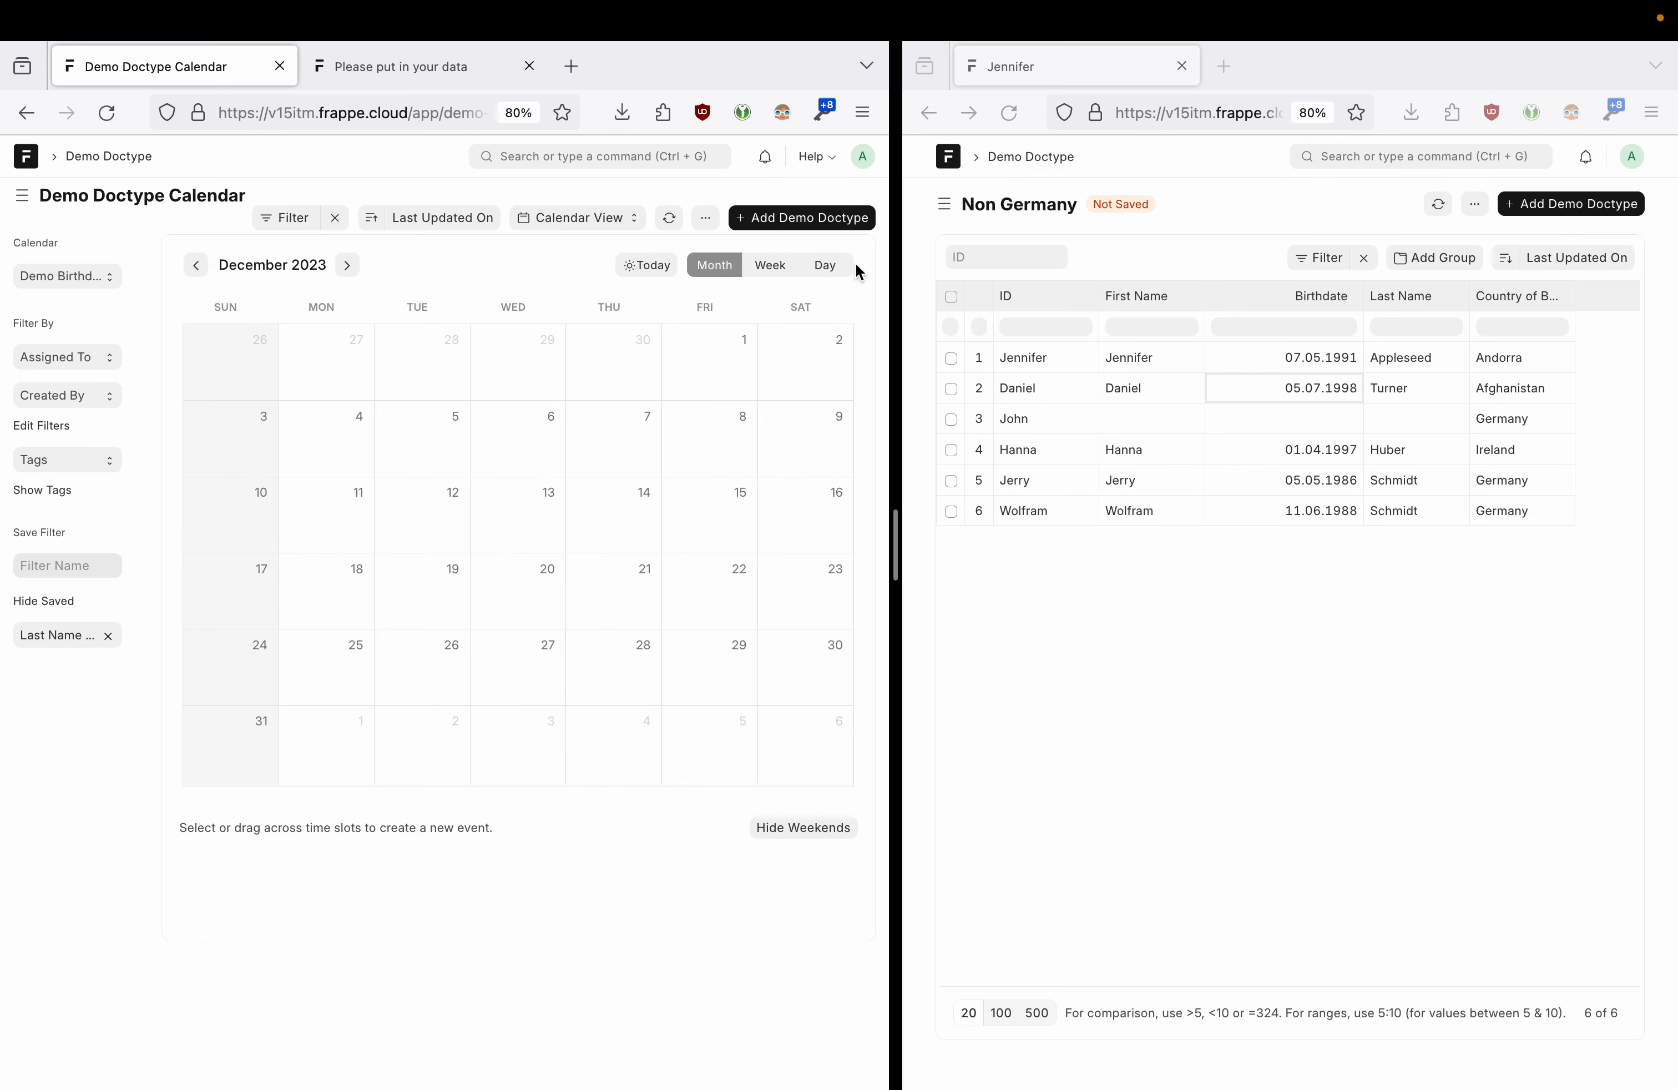
click(199, 272)
click(201, 272)
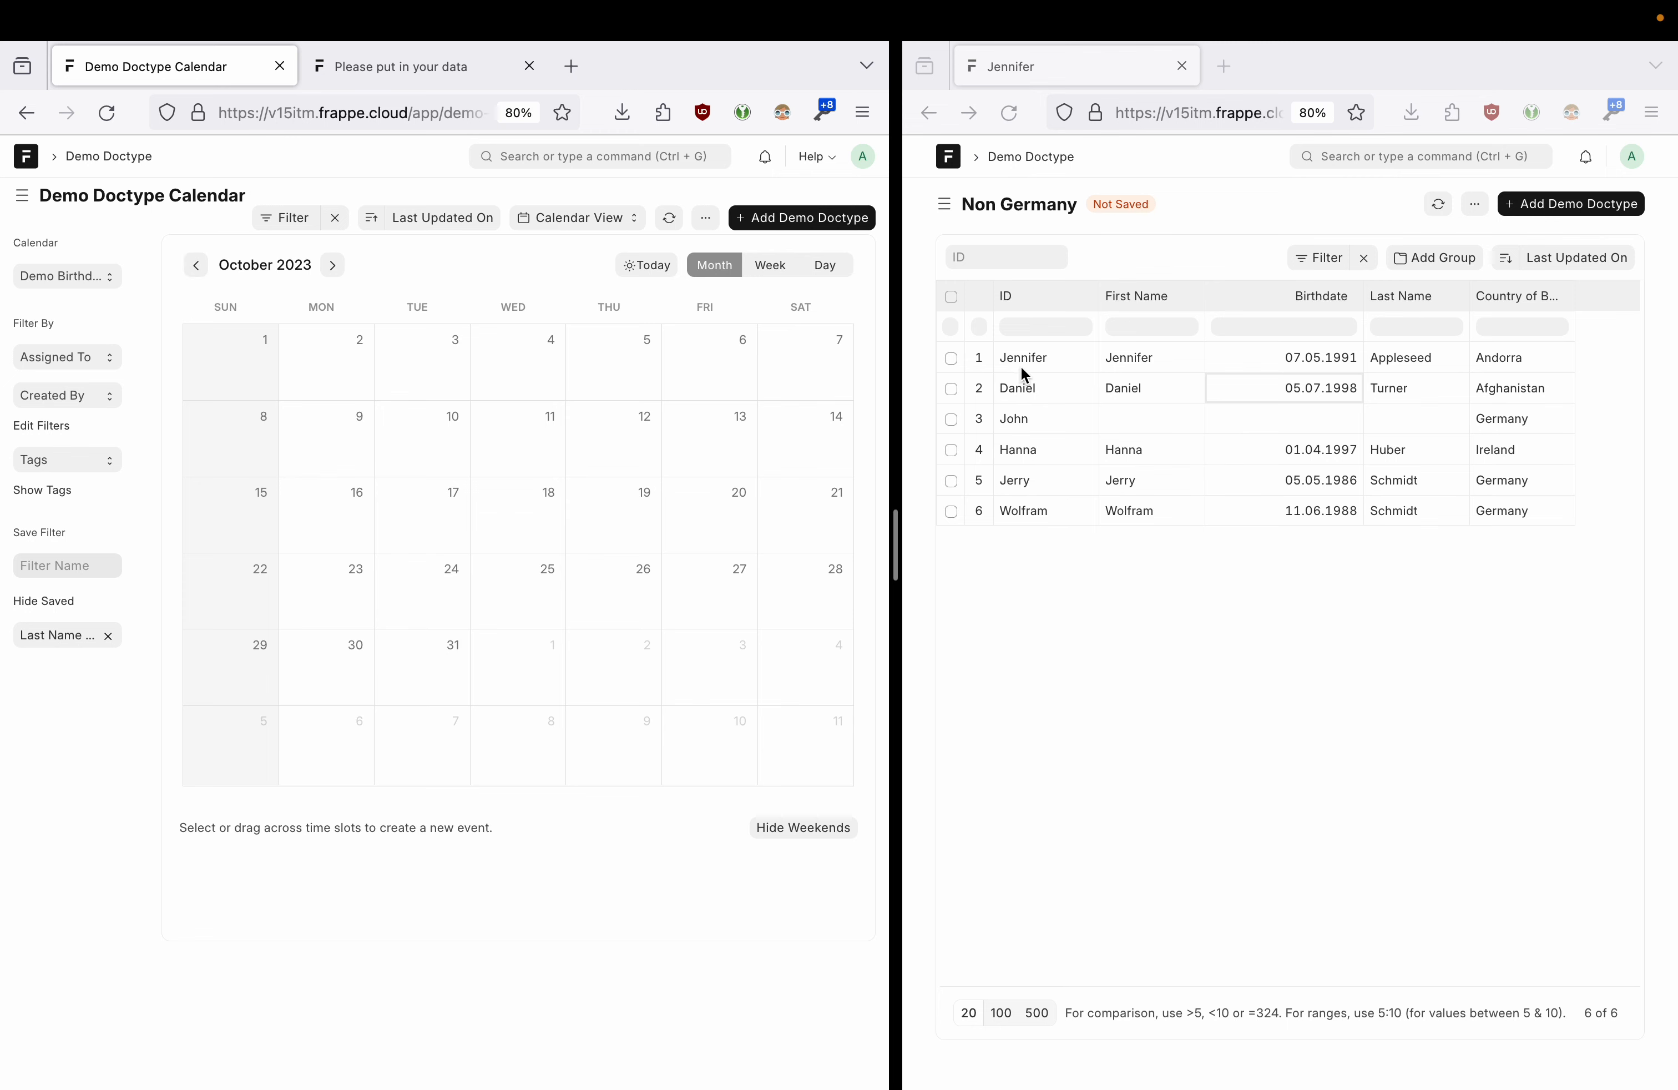
click(1047, 355)
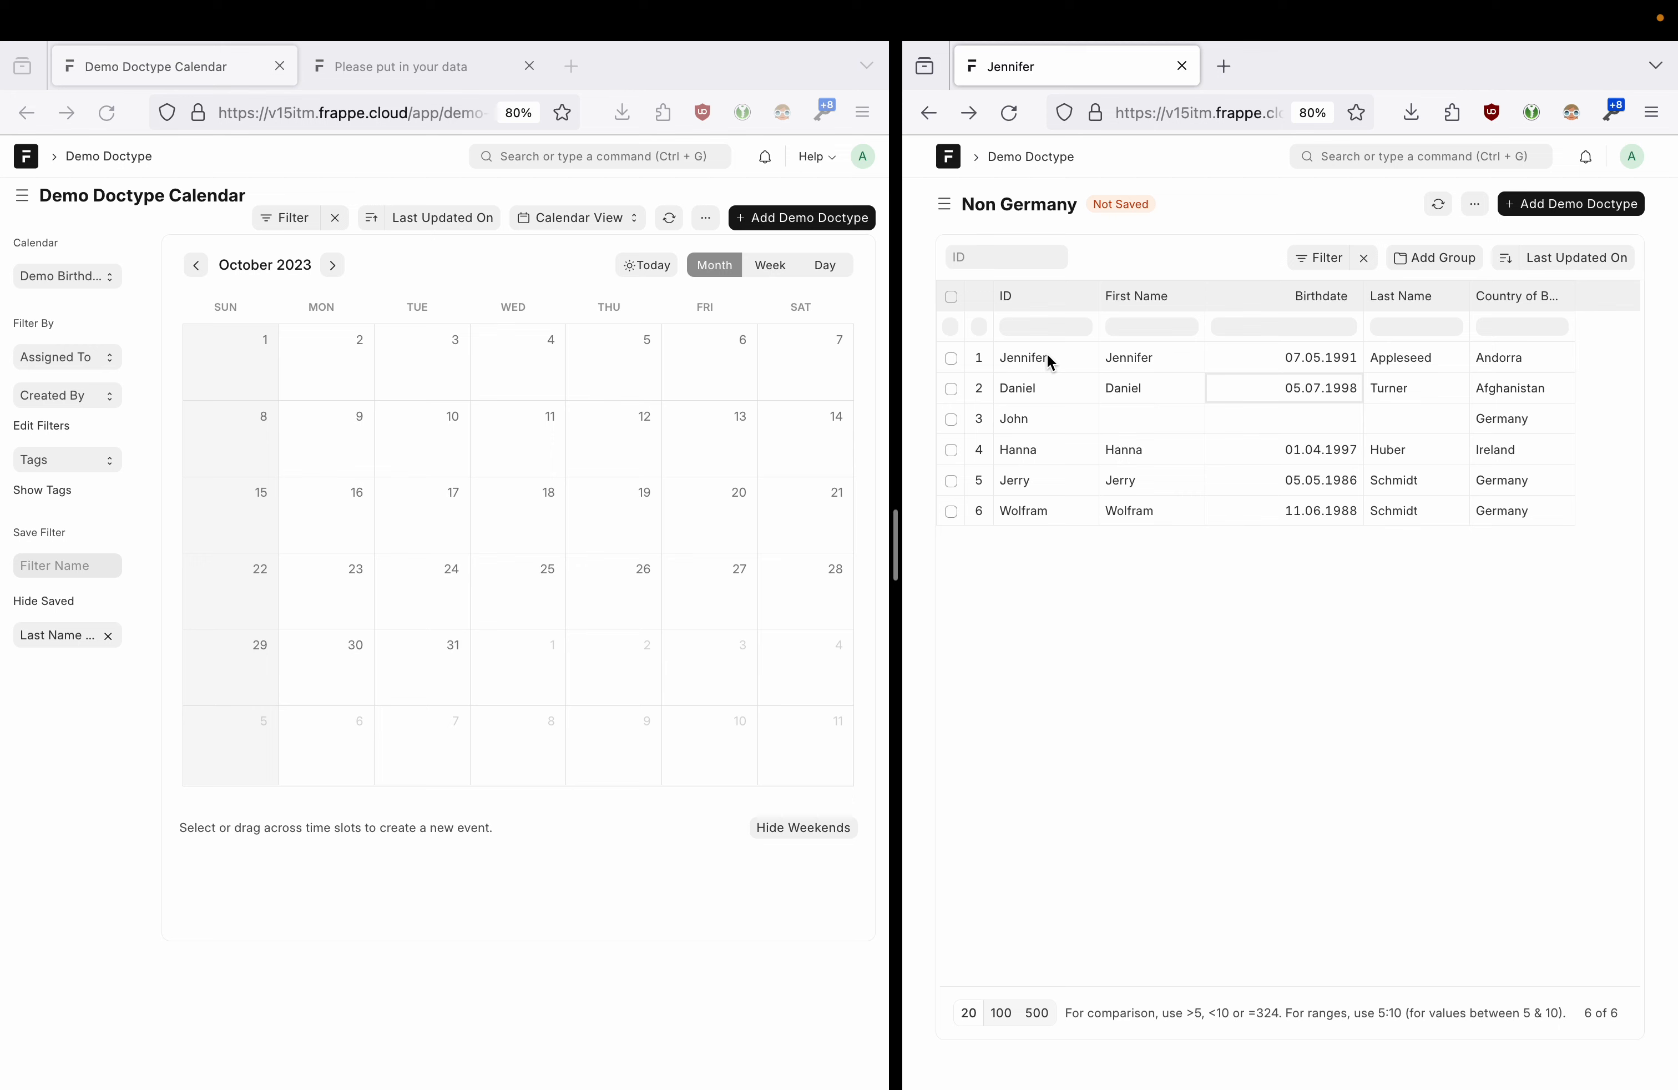
click(1579, 204)
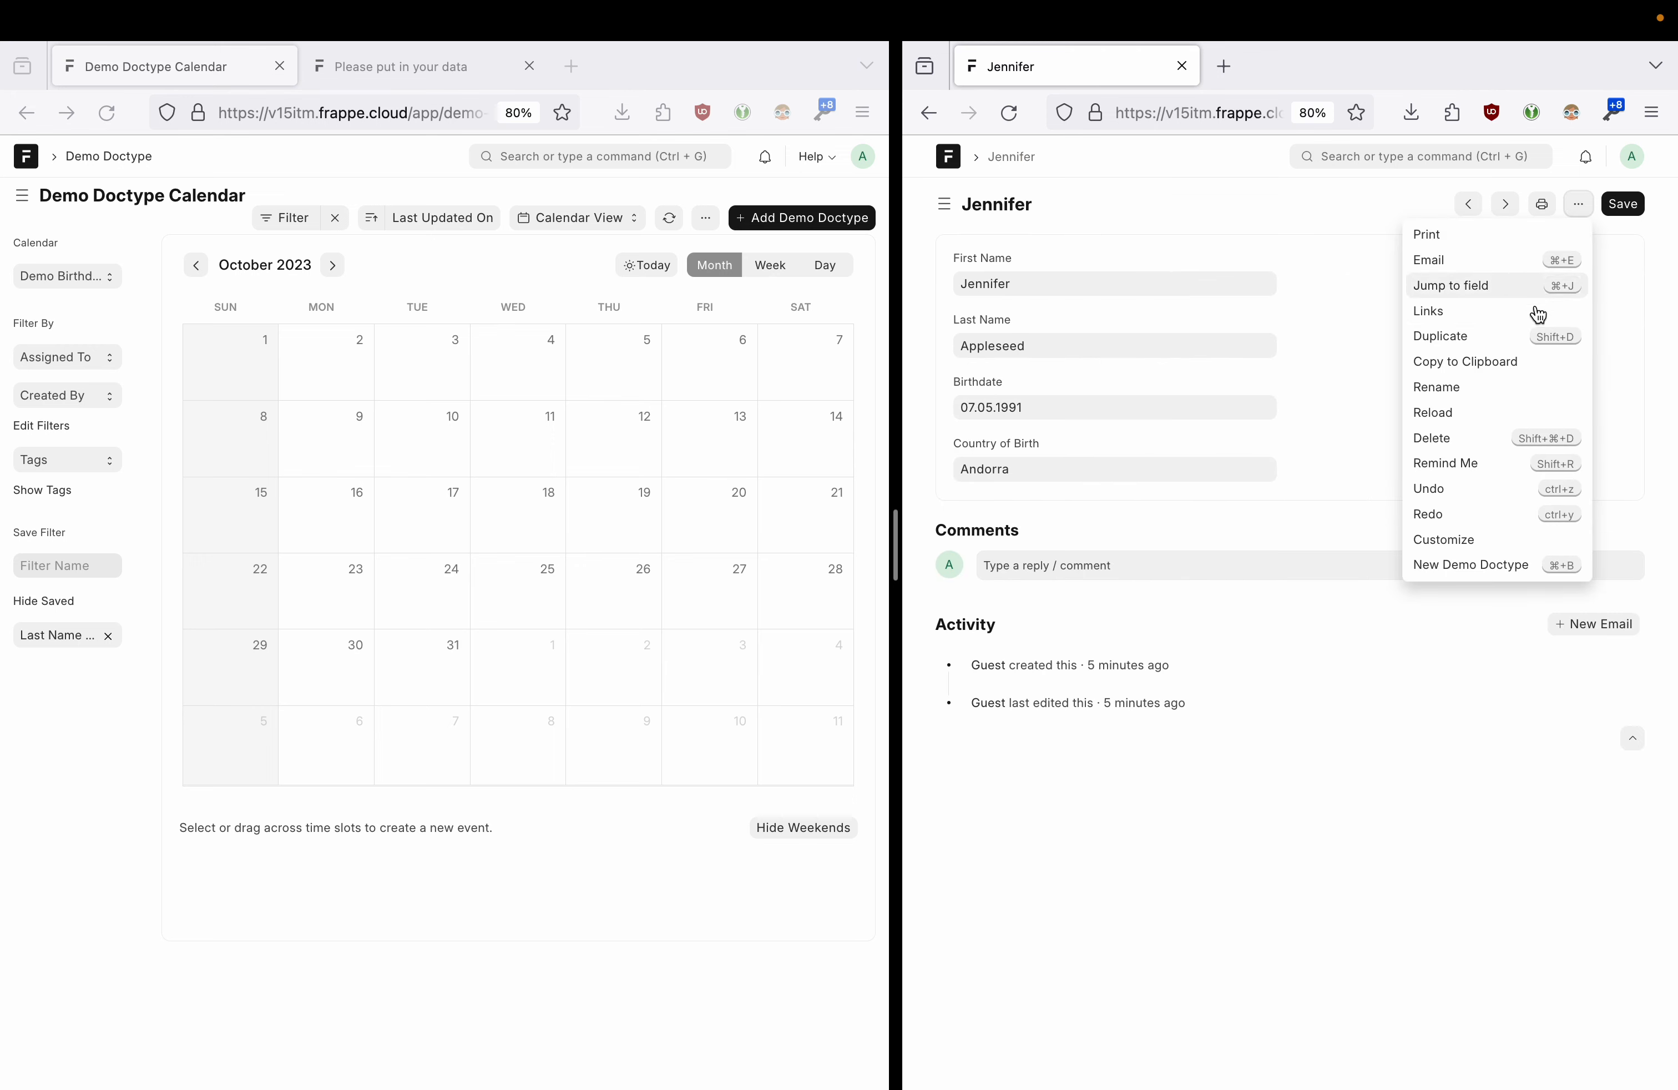
- Duplicate the first record with a new first name, last name and Name, and save it
click(1465, 337)
double_click(1026, 342)
double_click(1058, 409)
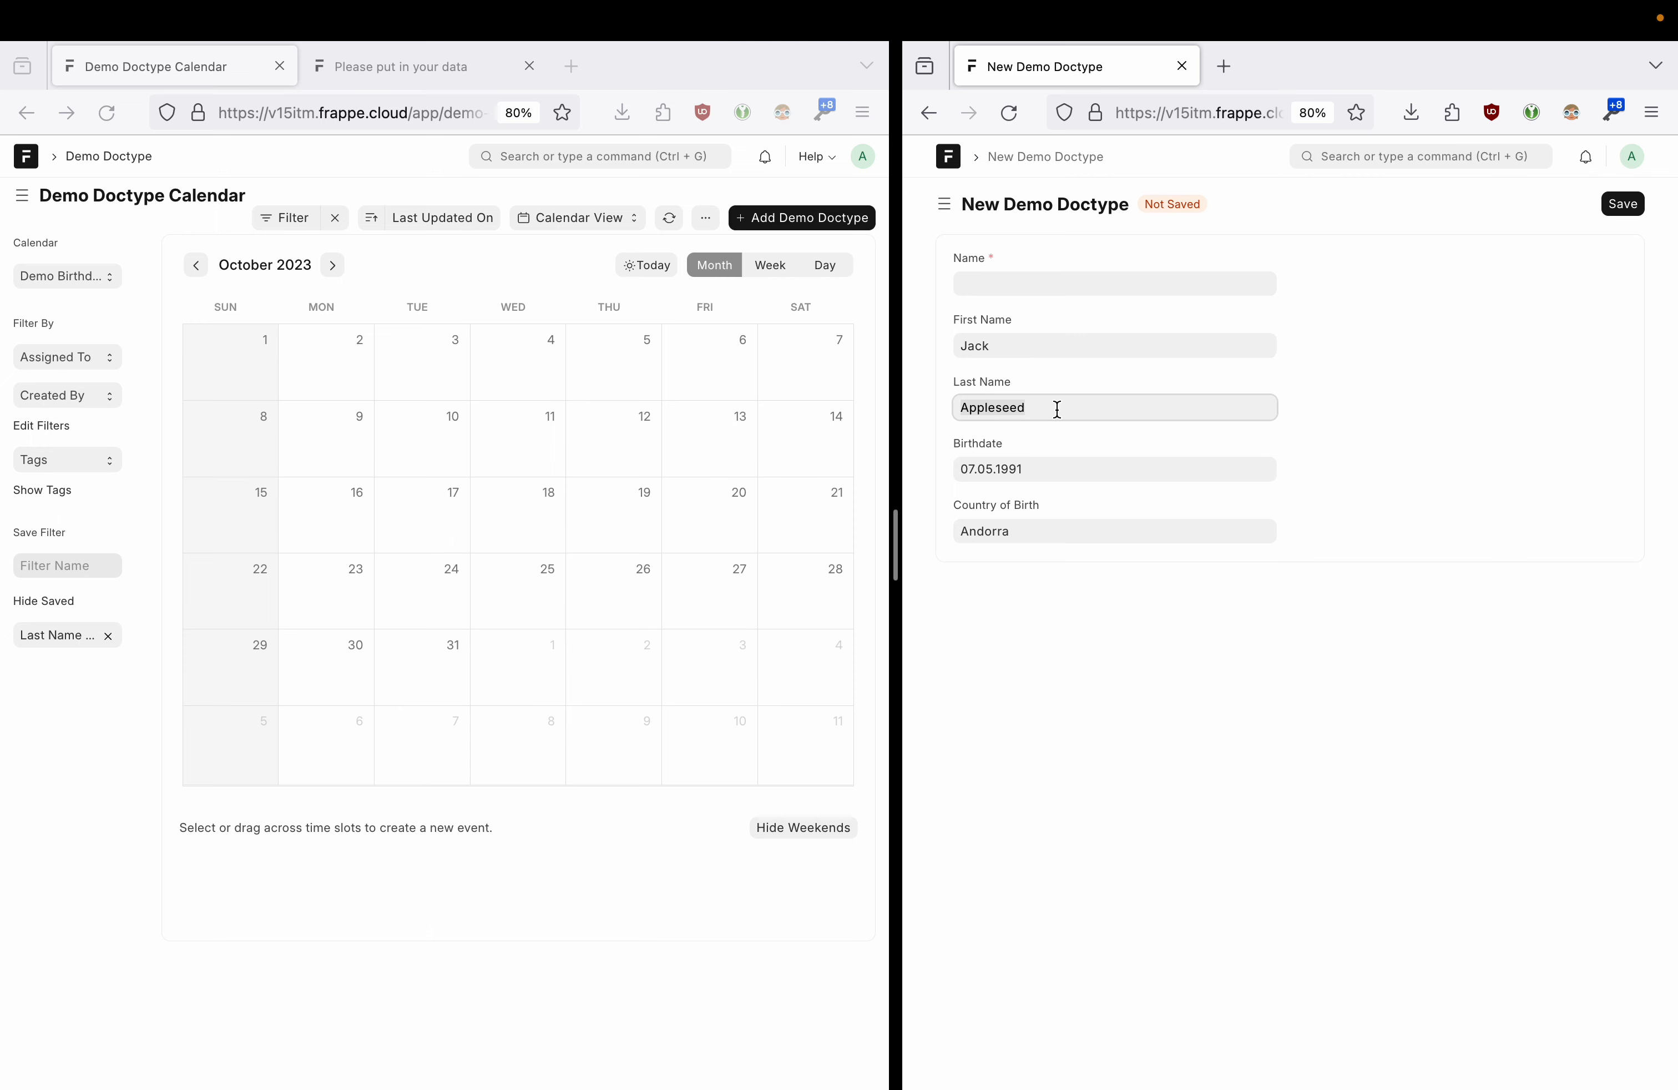
click(1067, 468)
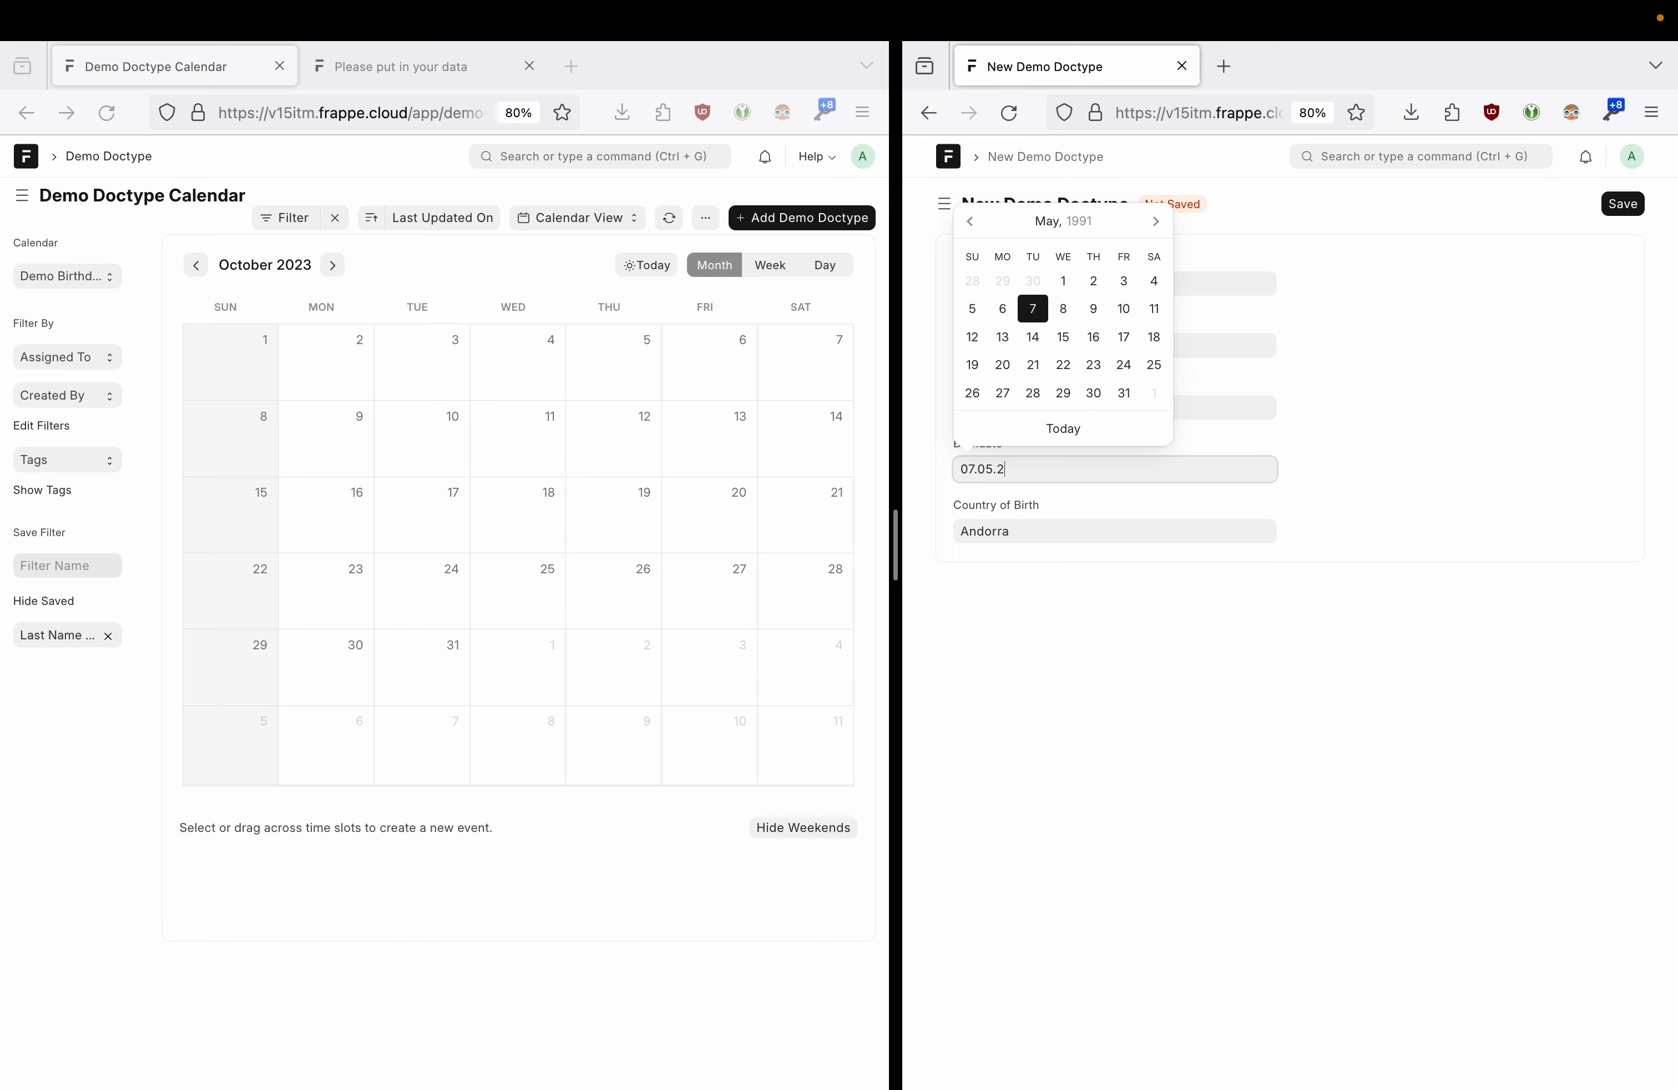
click(1413, 464)
click(1043, 273)
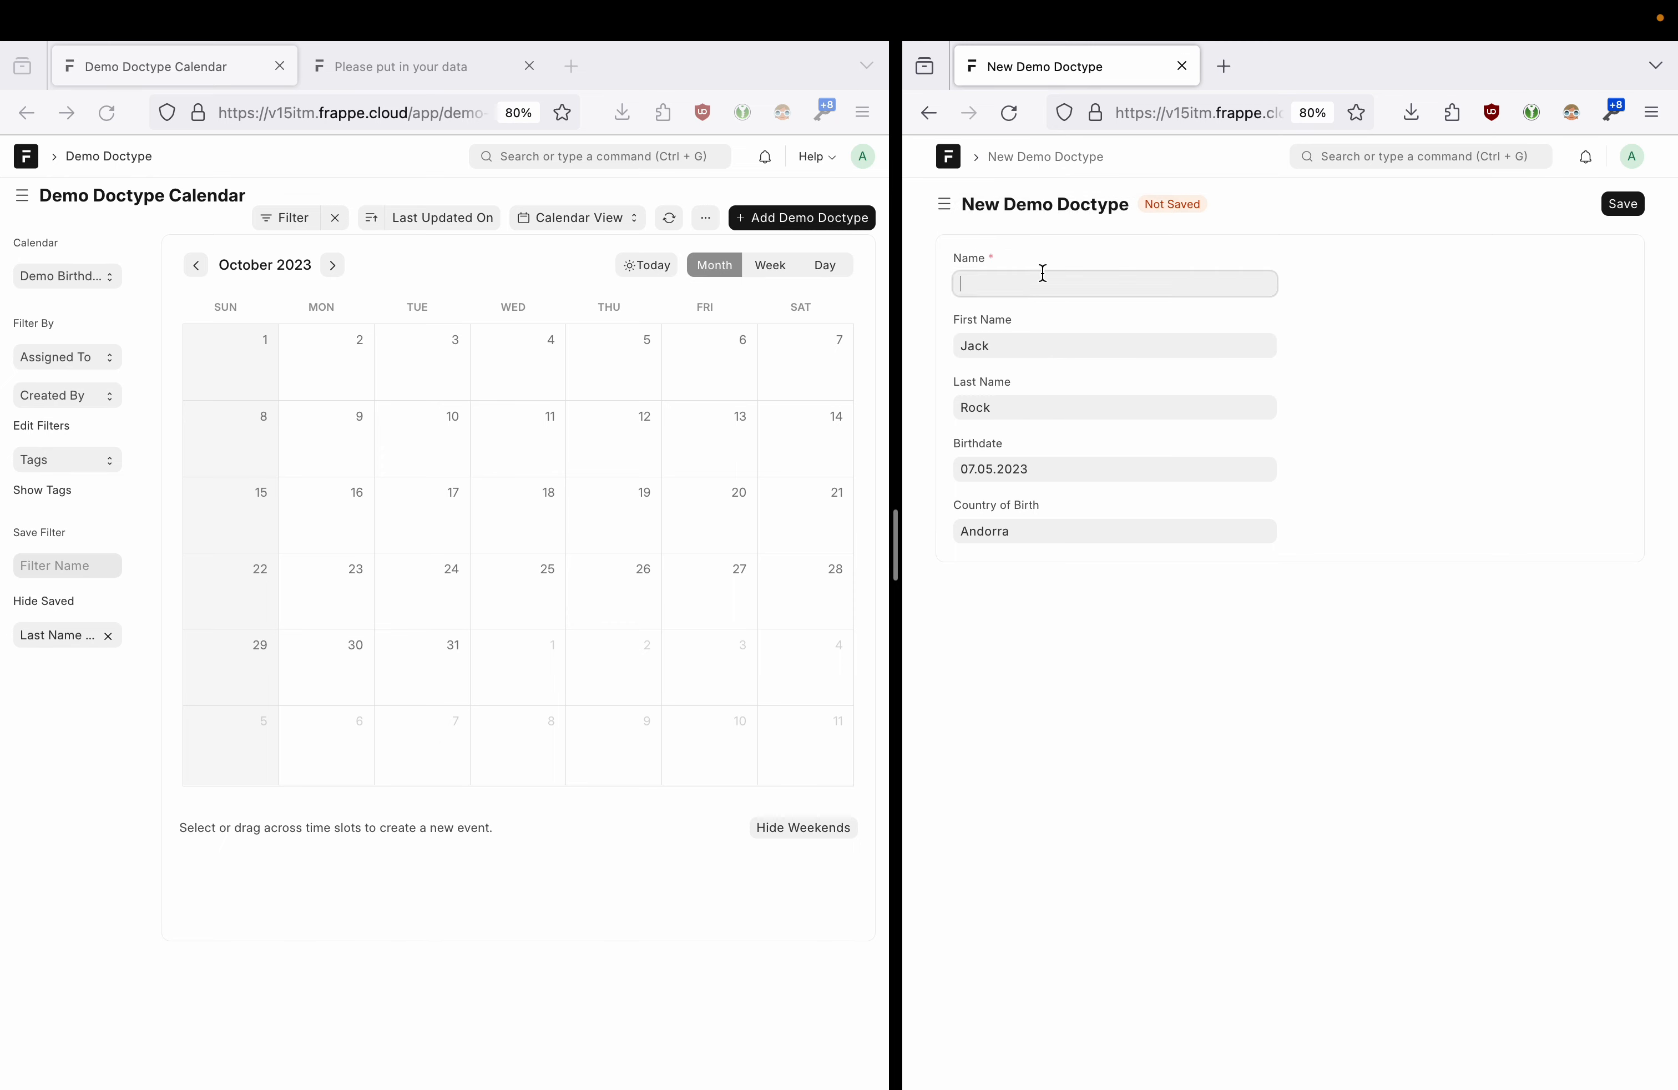
text(Jack)
click(1623, 204)
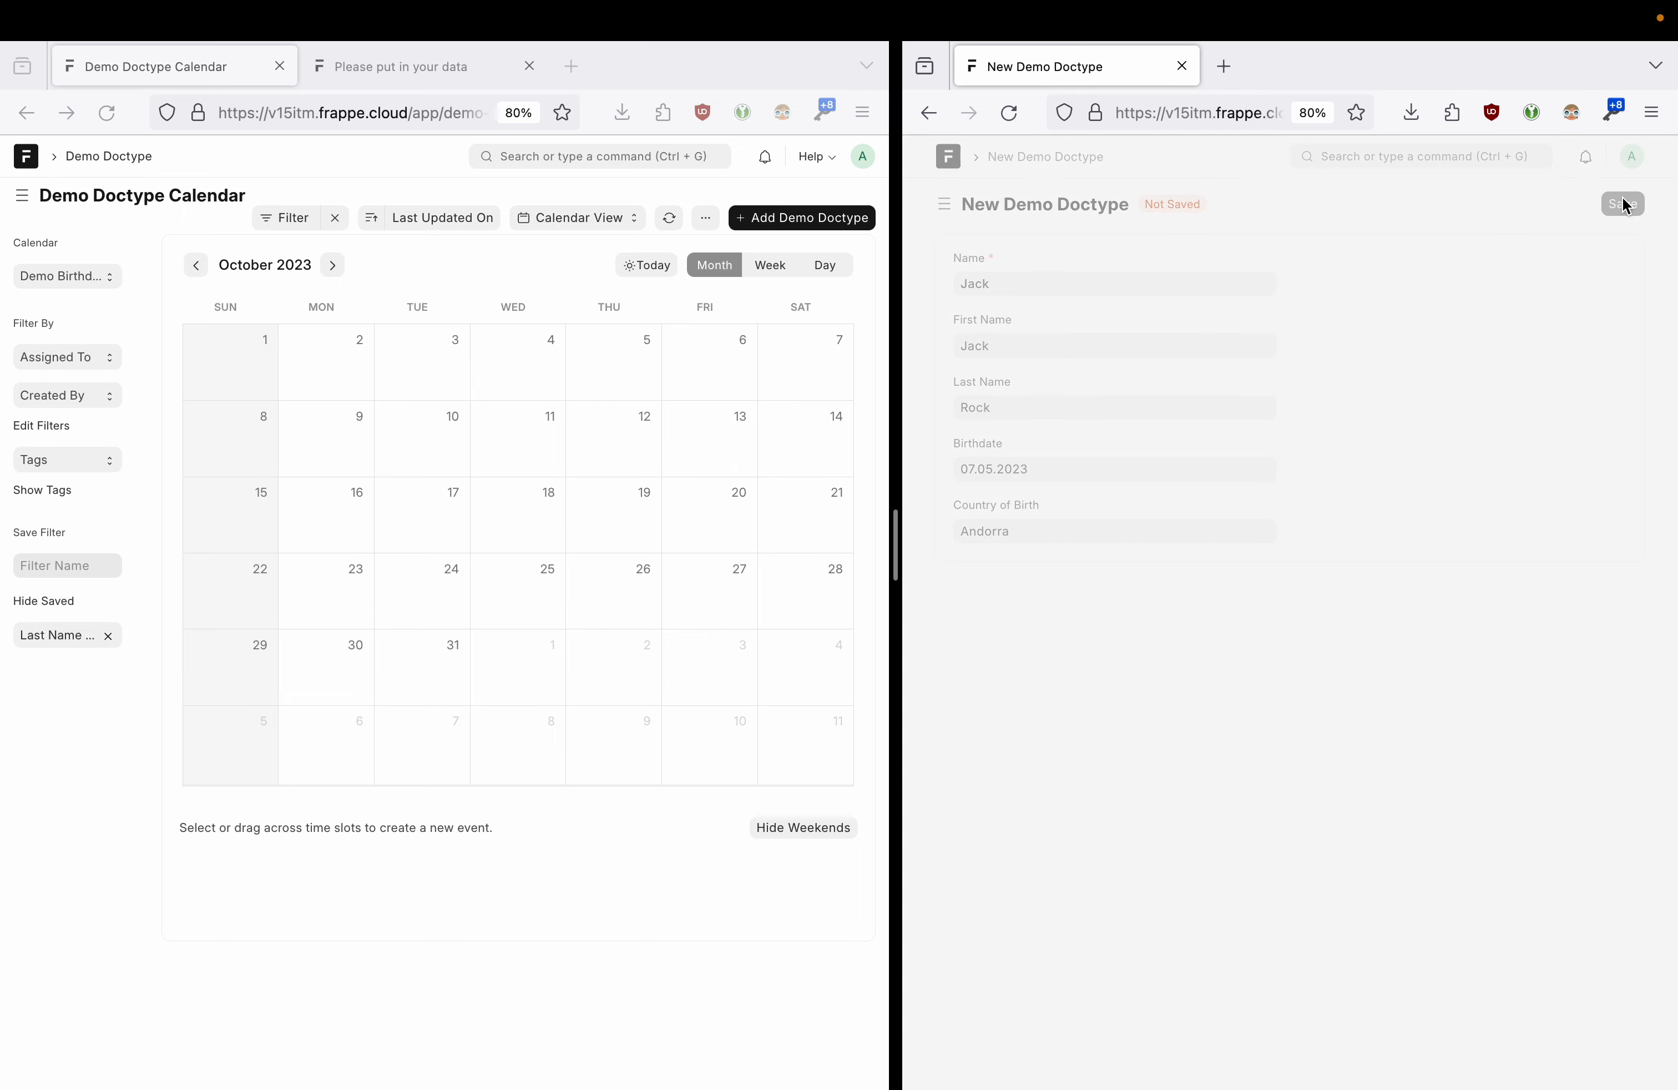
- Page the calendar back to May 2023 and open the new record's 7 May entry
click(198, 265)
click(197, 265)
click(198, 266)
click(200, 269)
click(200, 269)
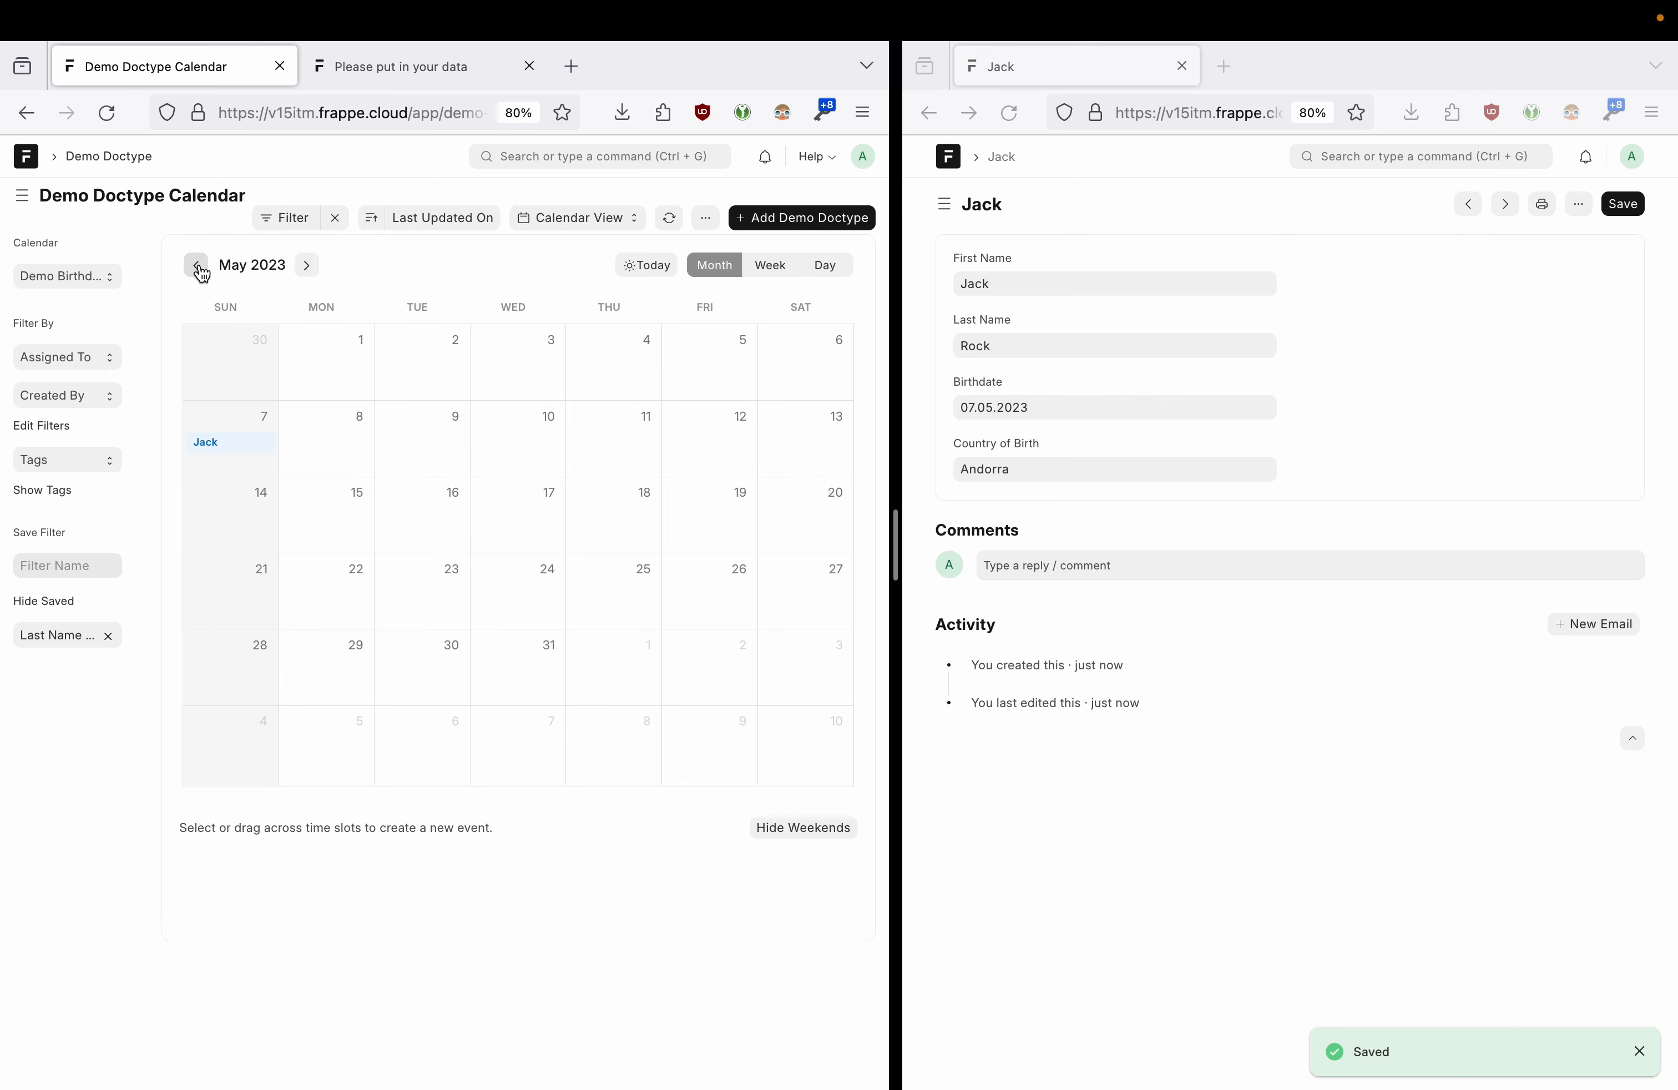
click(228, 446)
click(586, 656)
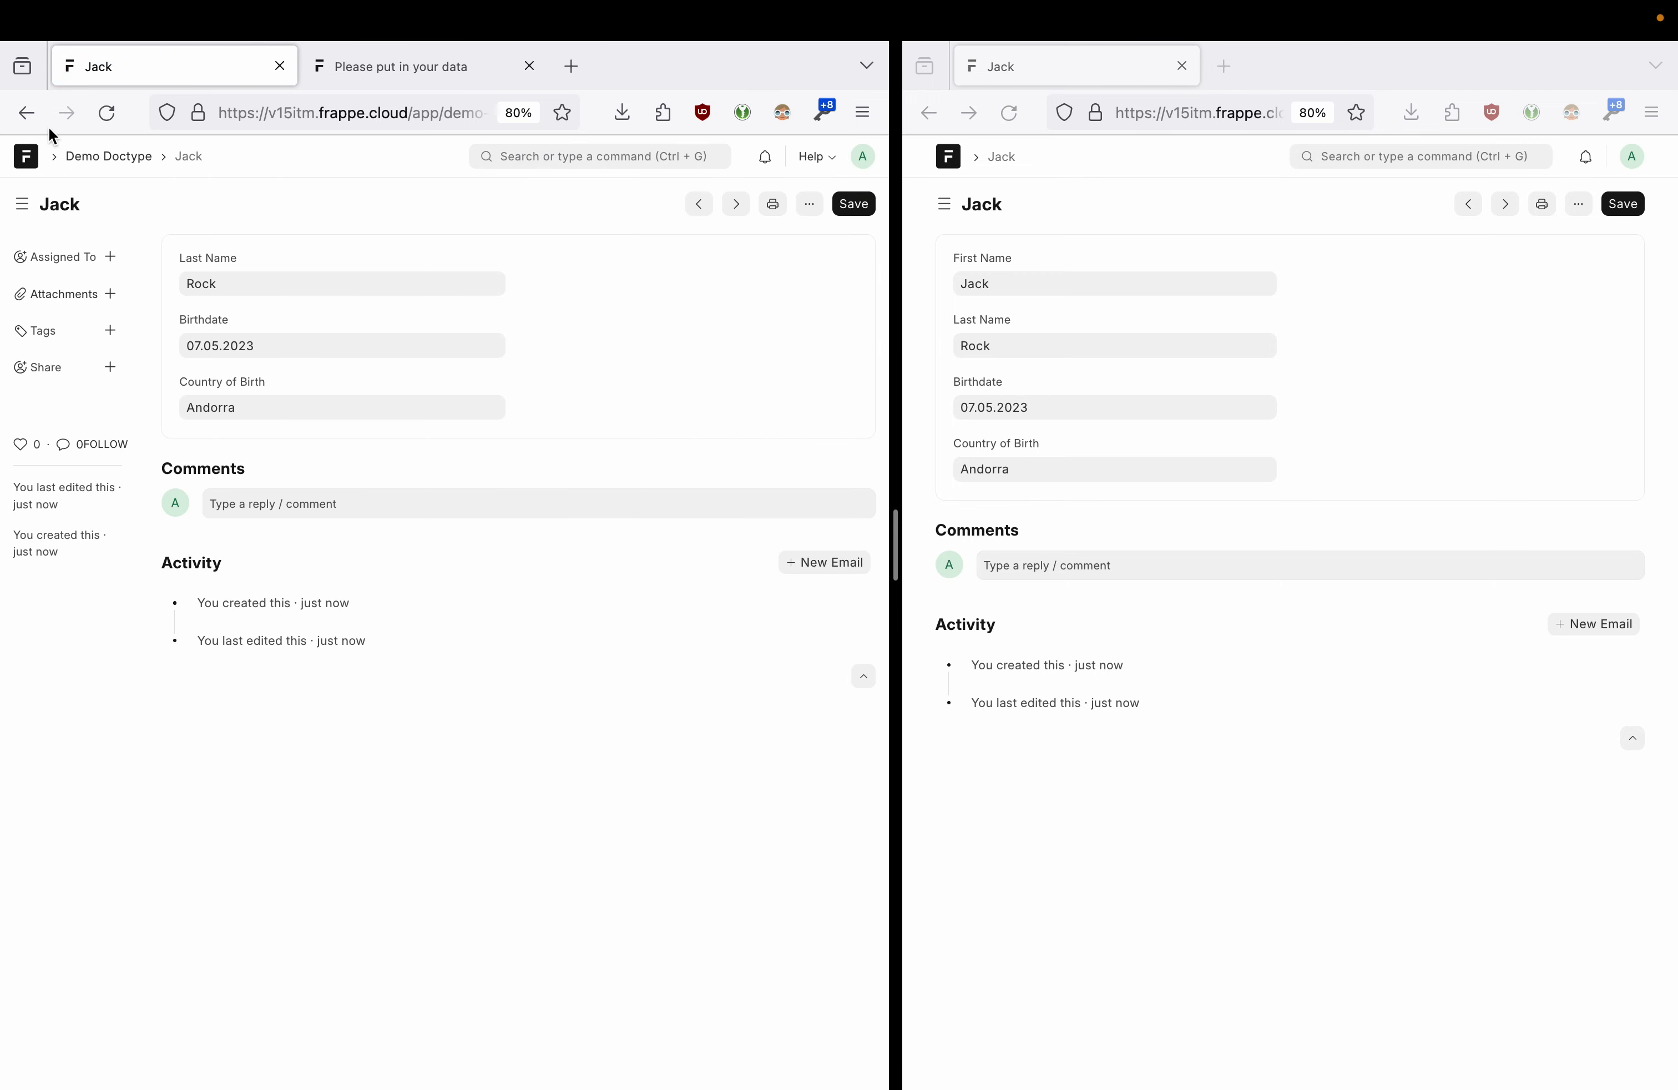
click(28, 113)
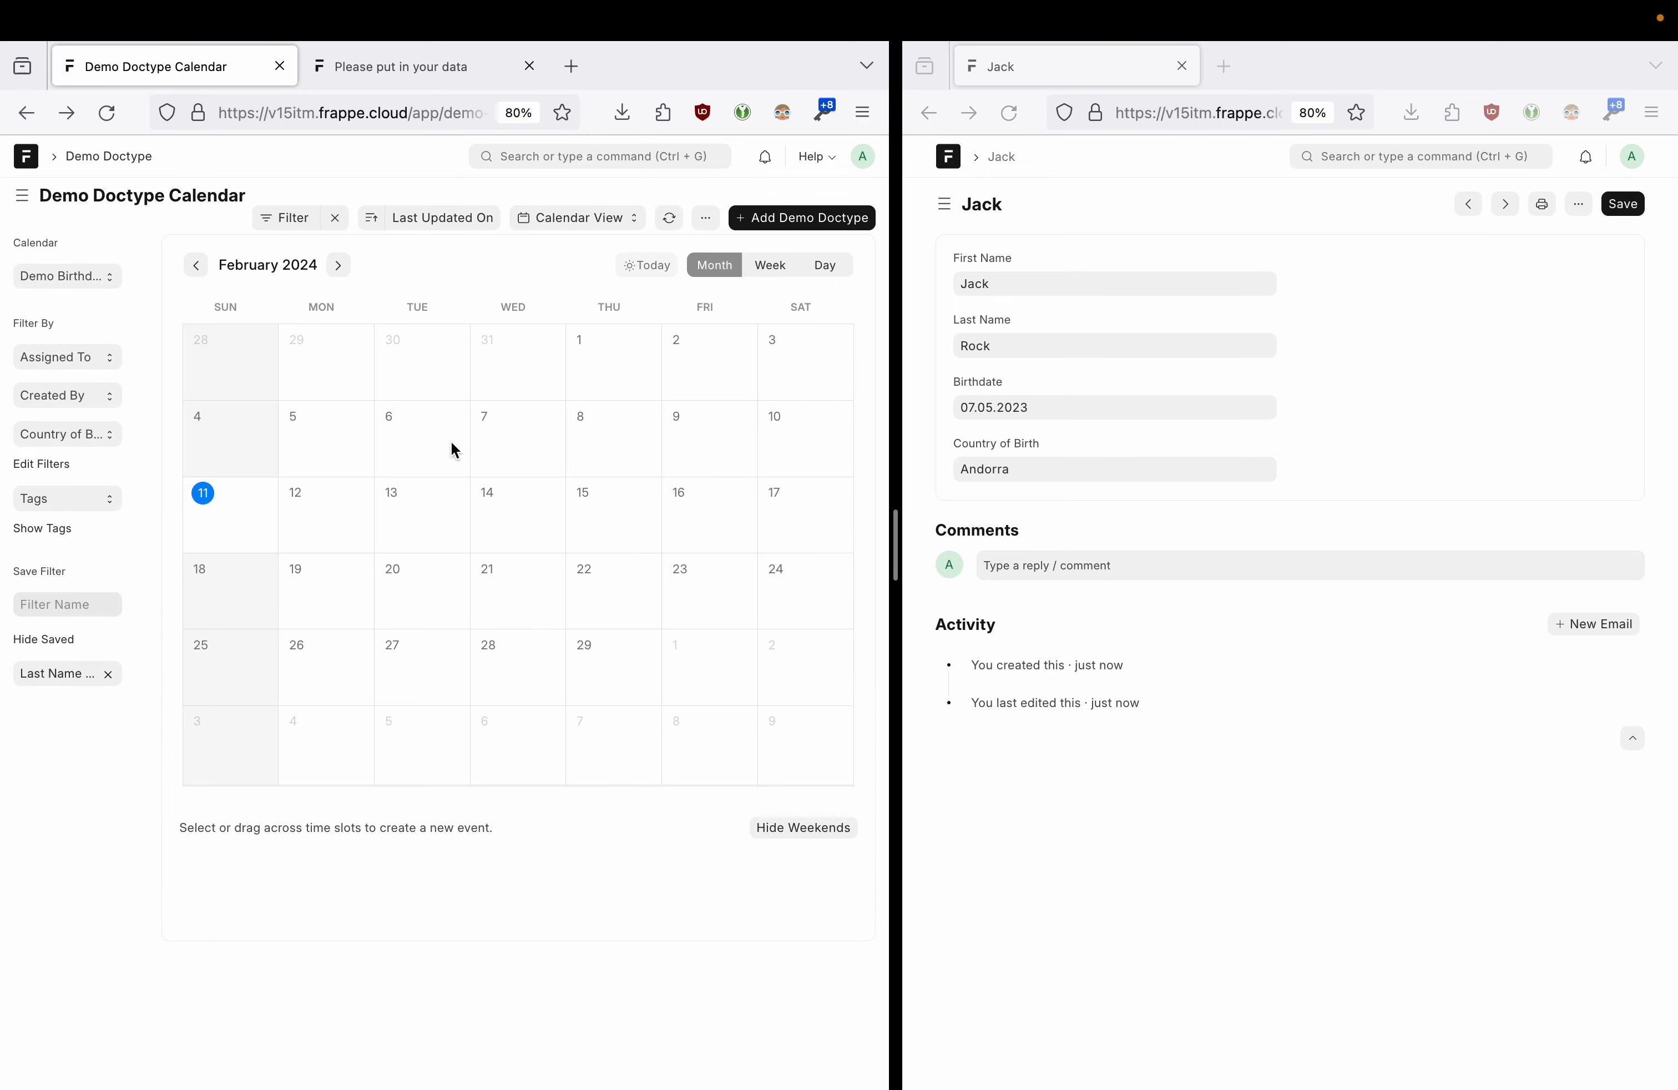
- Show the May 7–13, 2023 week in Week view, then return to the calendar view settings
click(196, 265)
click(195, 265)
click(196, 265)
click(196, 265)
click(196, 265)
click(196, 265)
click(195, 266)
click(196, 265)
click(196, 265)
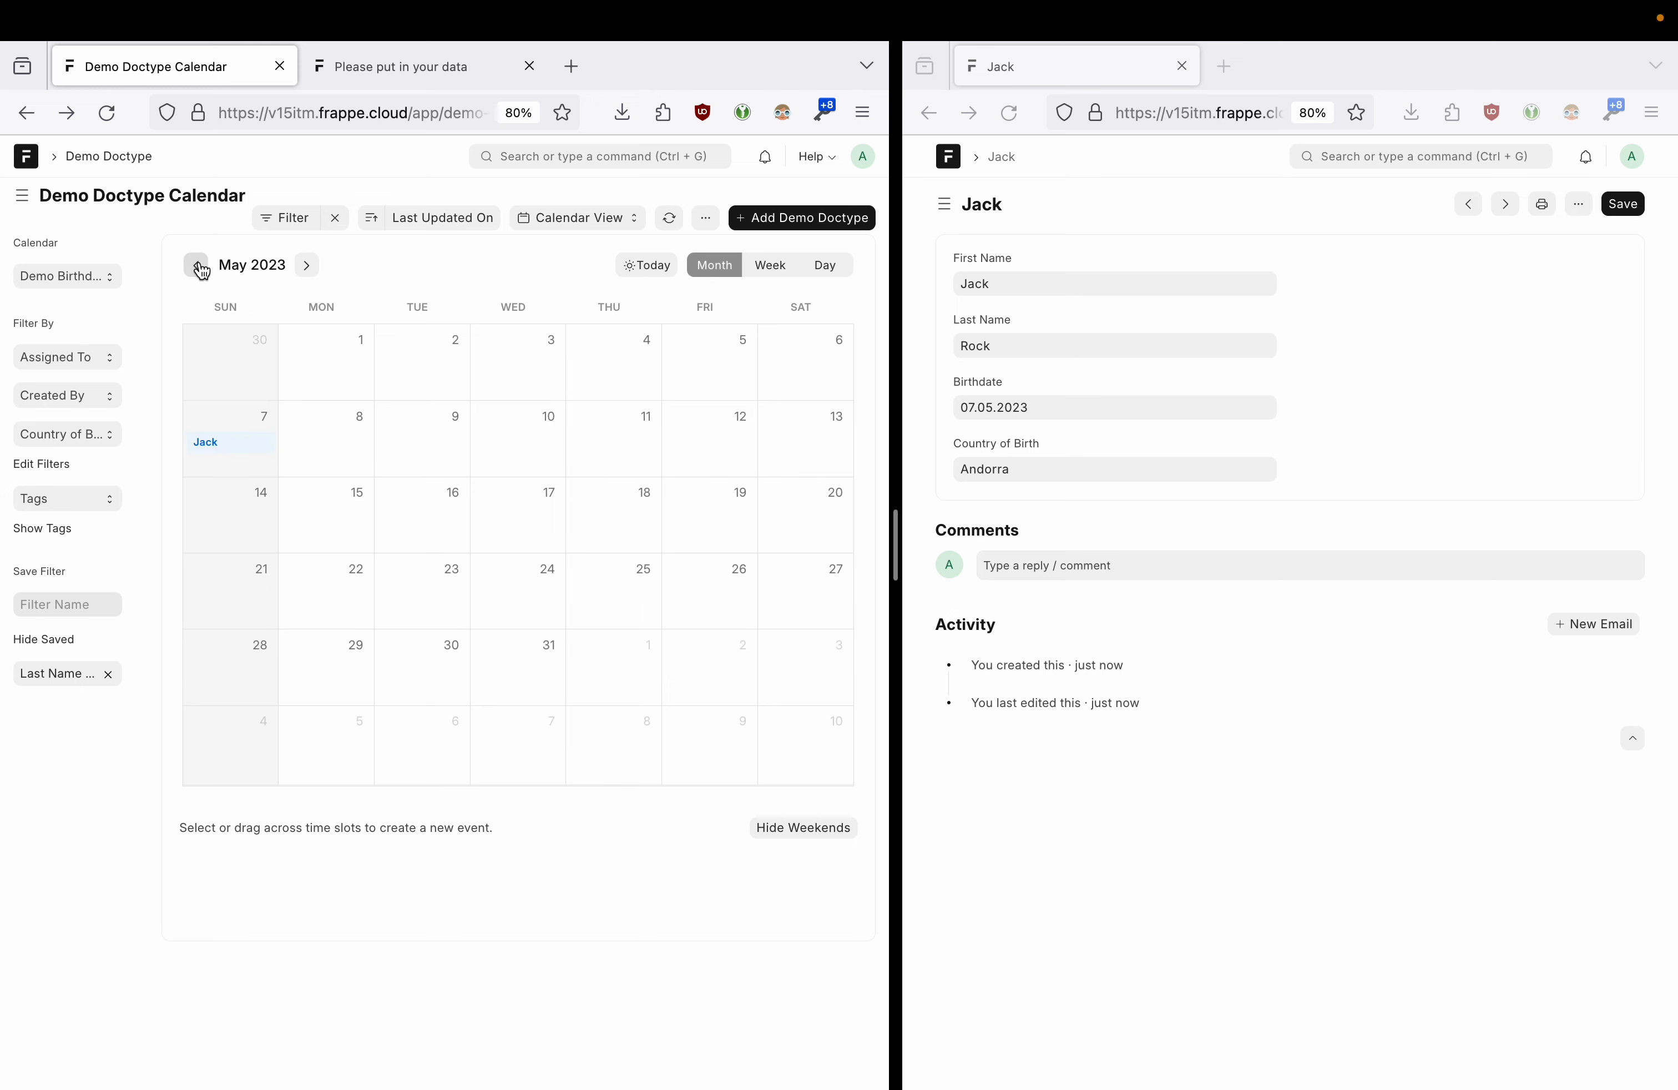
click(771, 266)
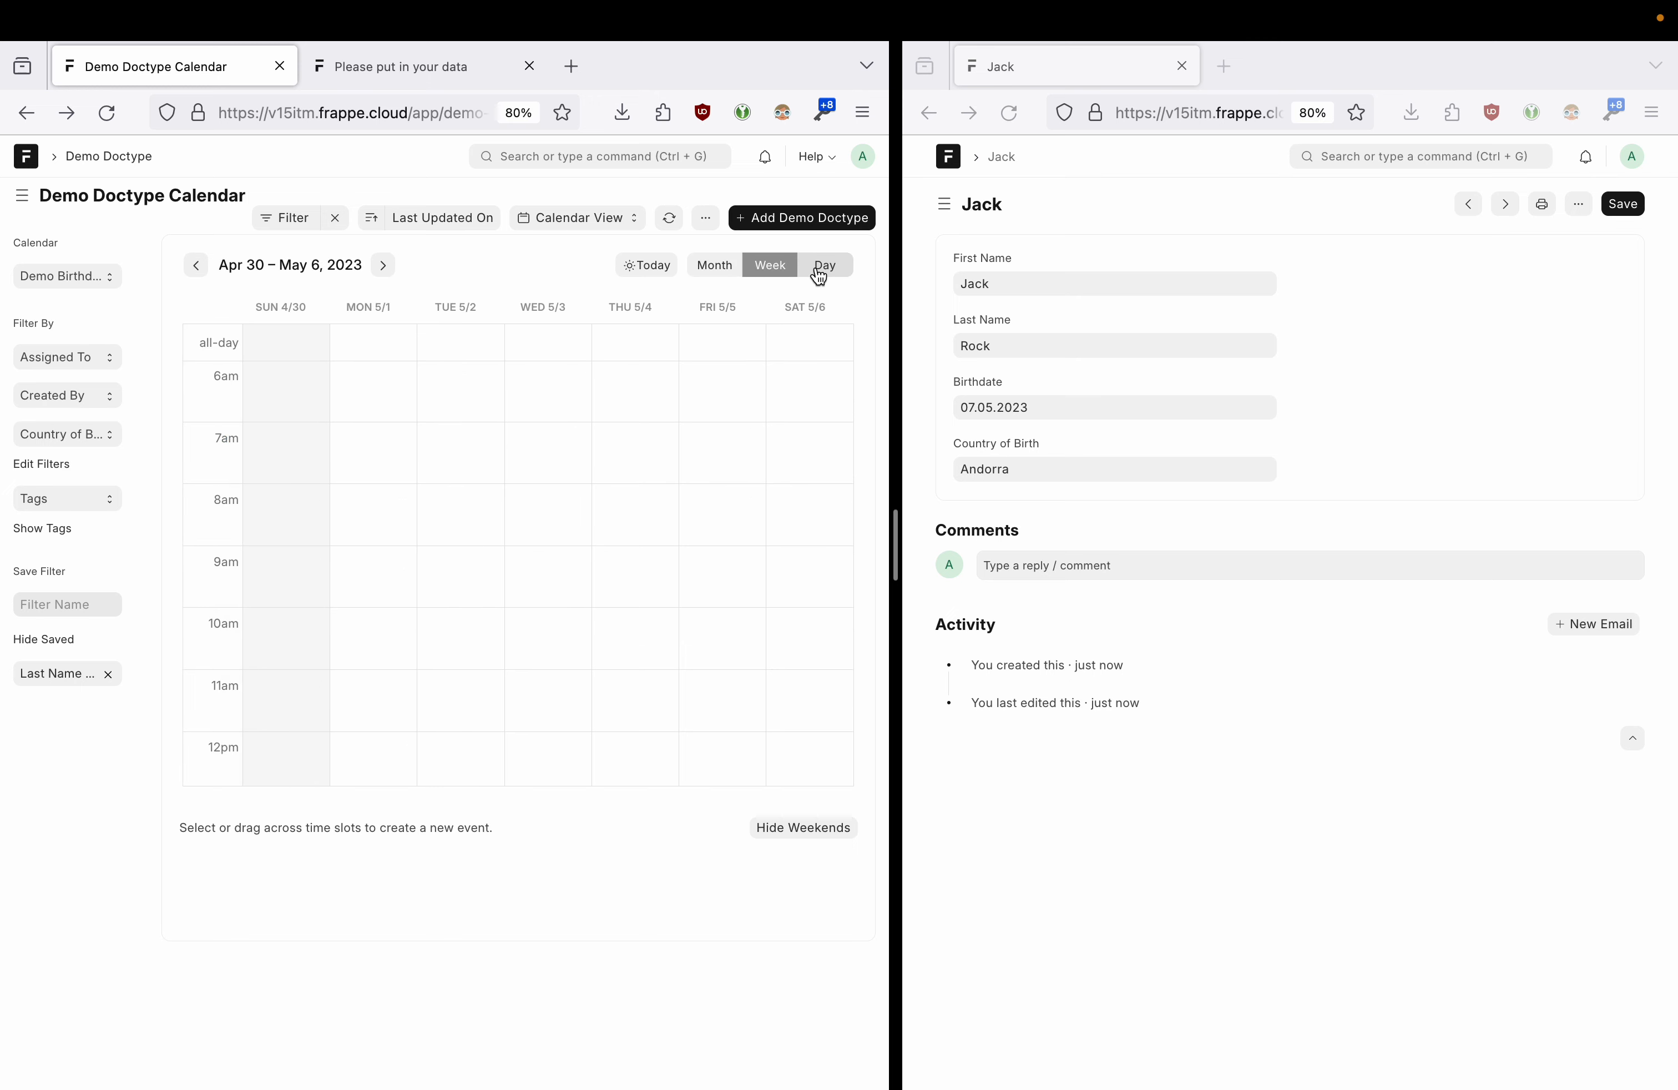
click(198, 266)
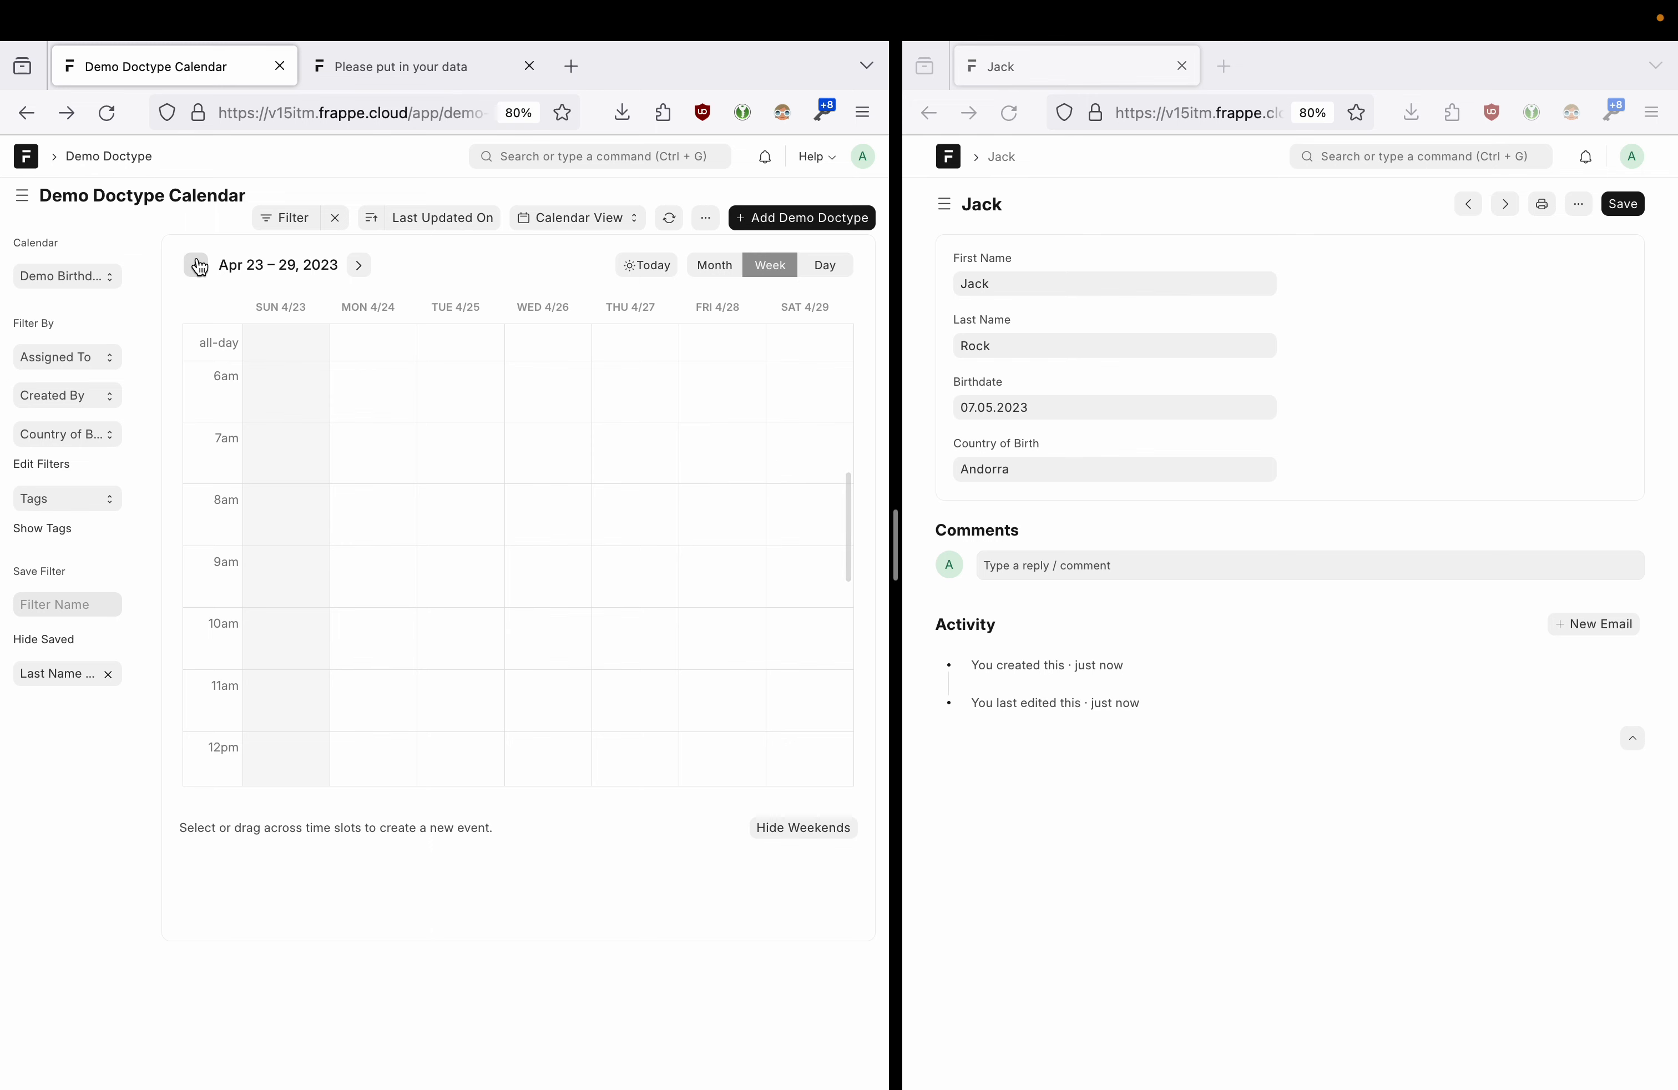
click(360, 266)
click(374, 266)
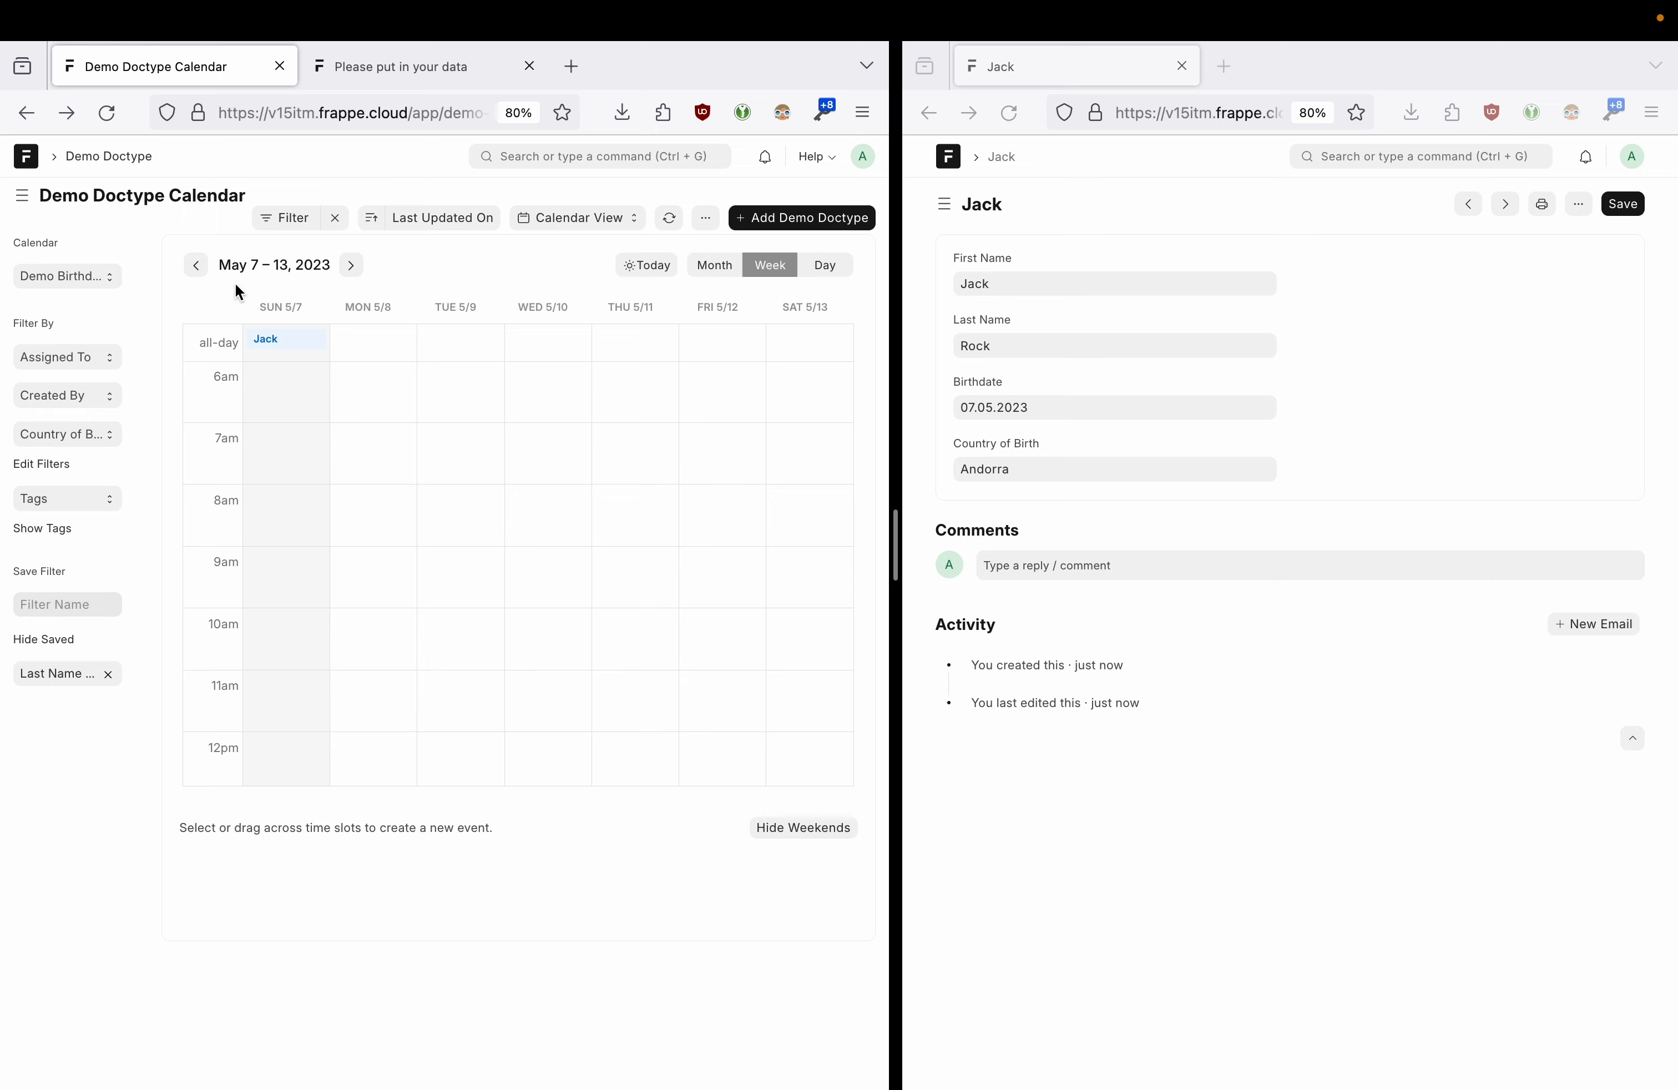
click(34, 113)
click(34, 113)
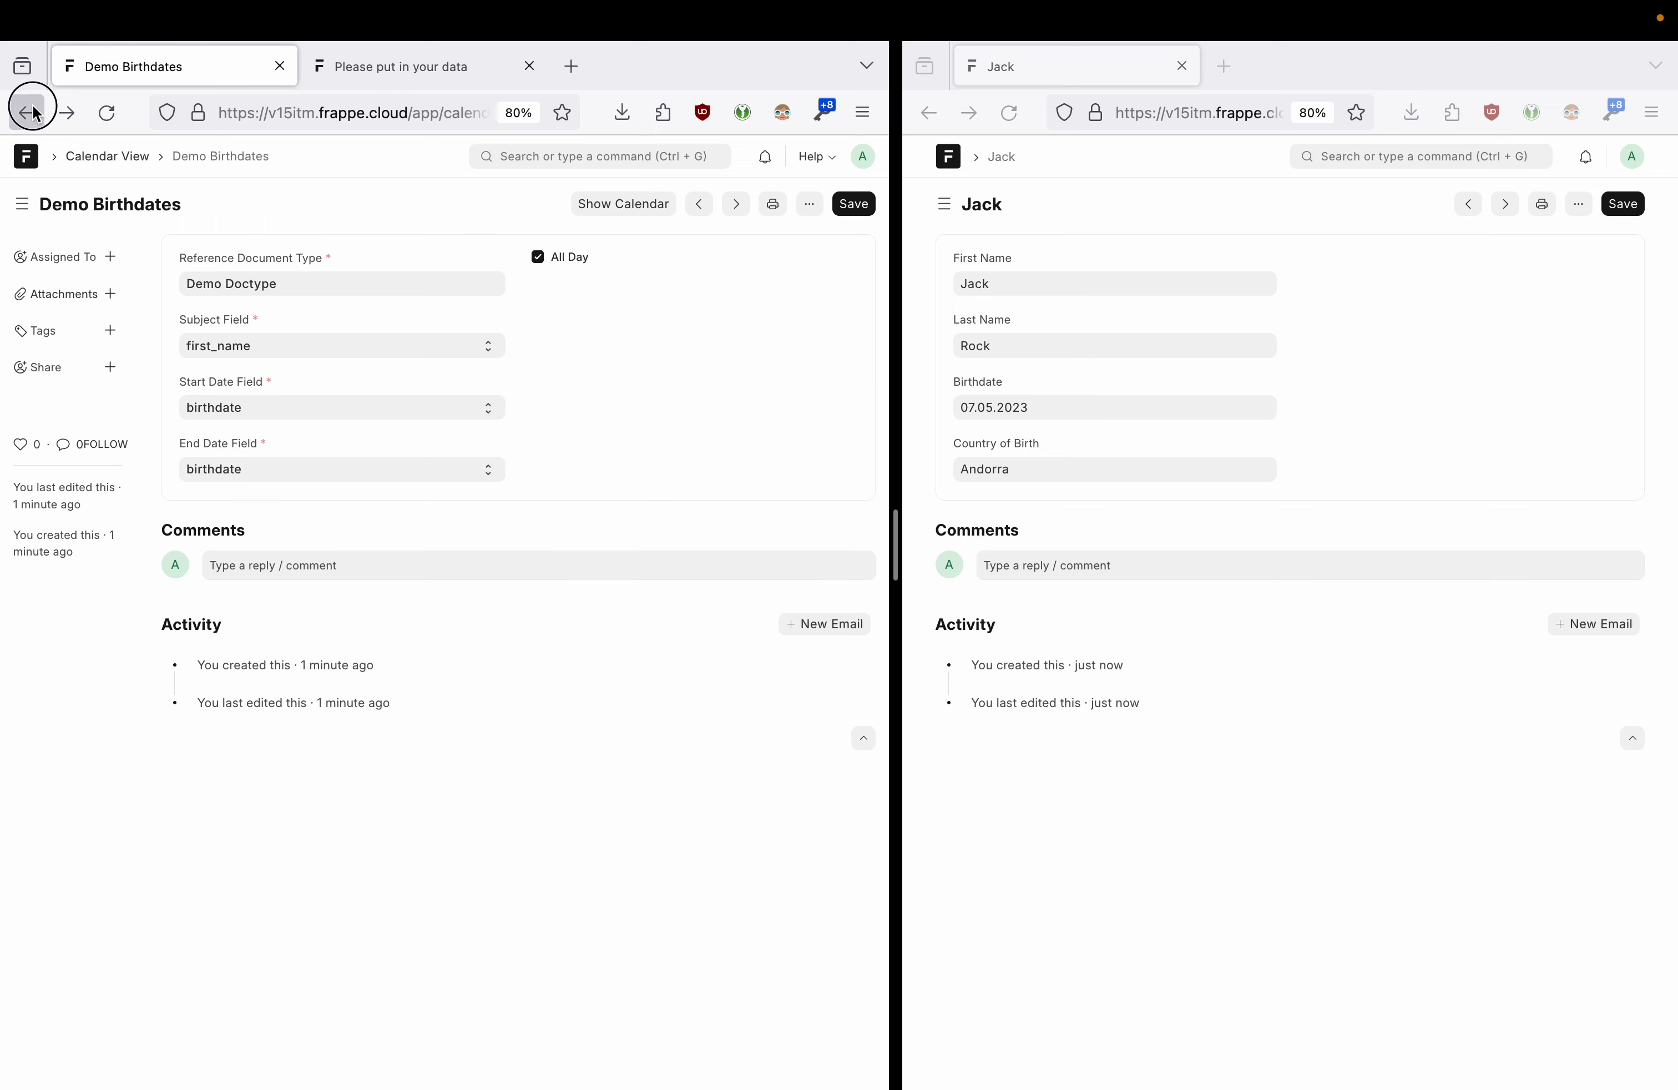
- Return to Demo Doctype's Connections and start a new Kanban board
click(34, 113)
click(34, 113)
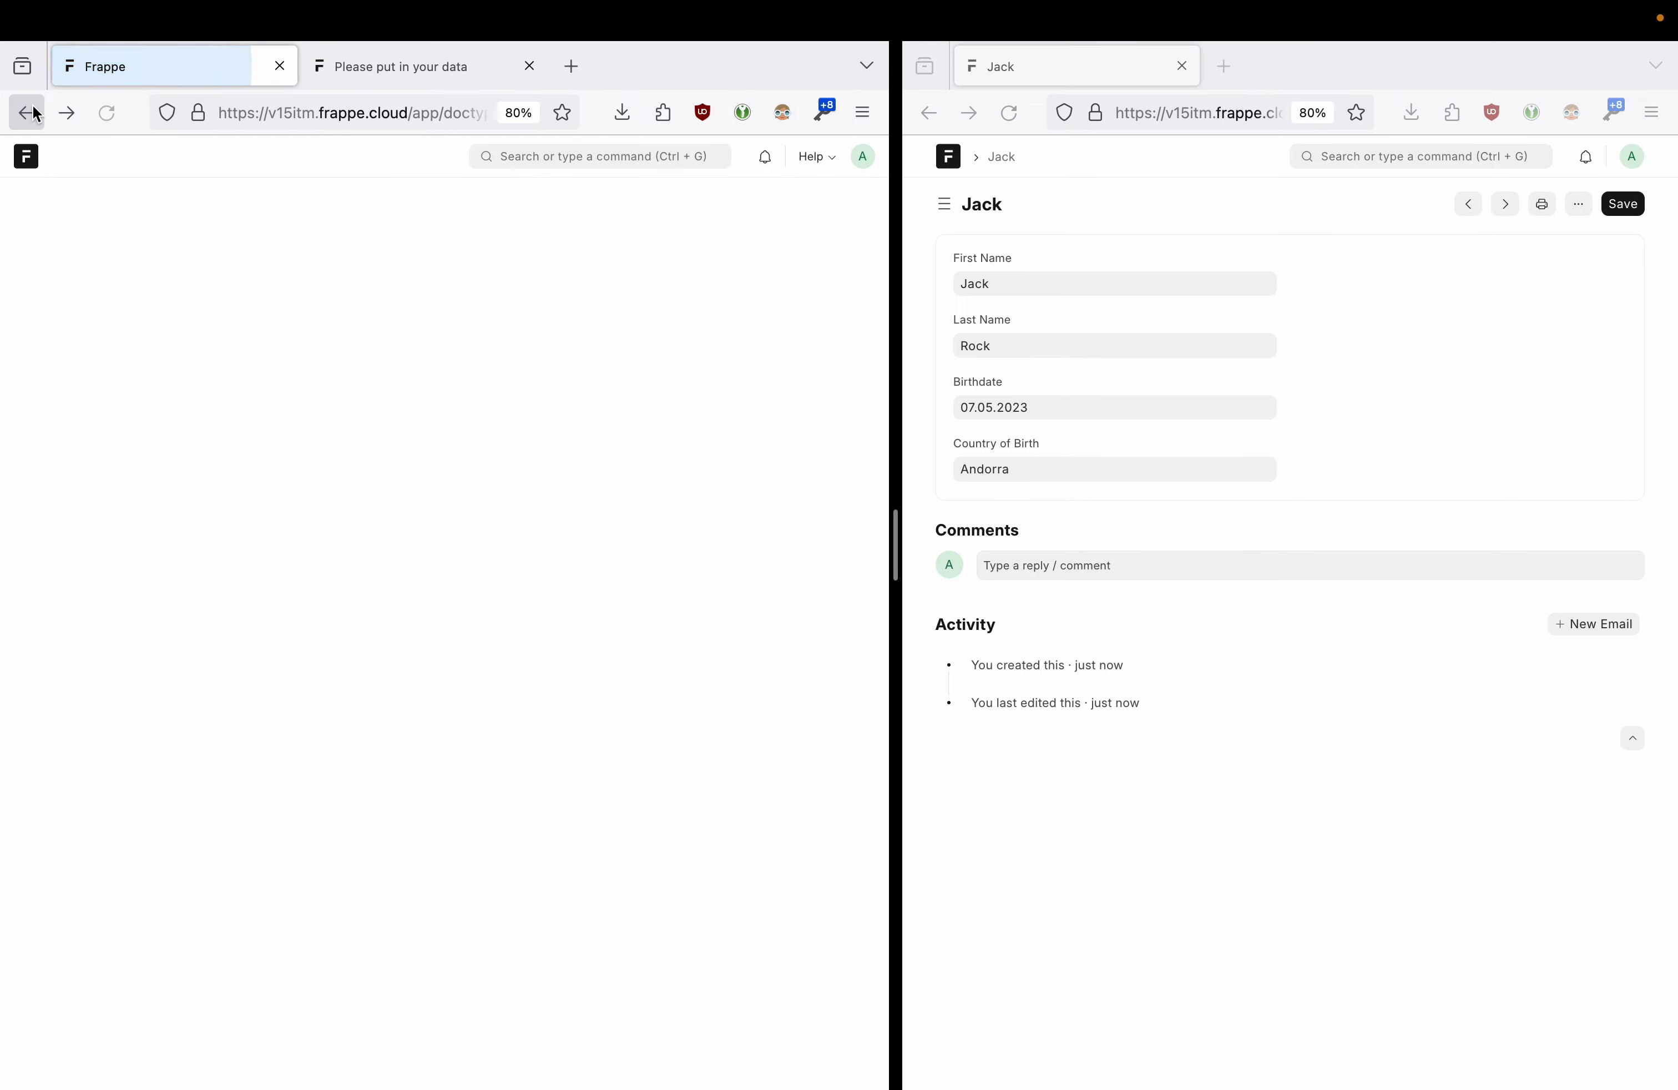
click(214, 254)
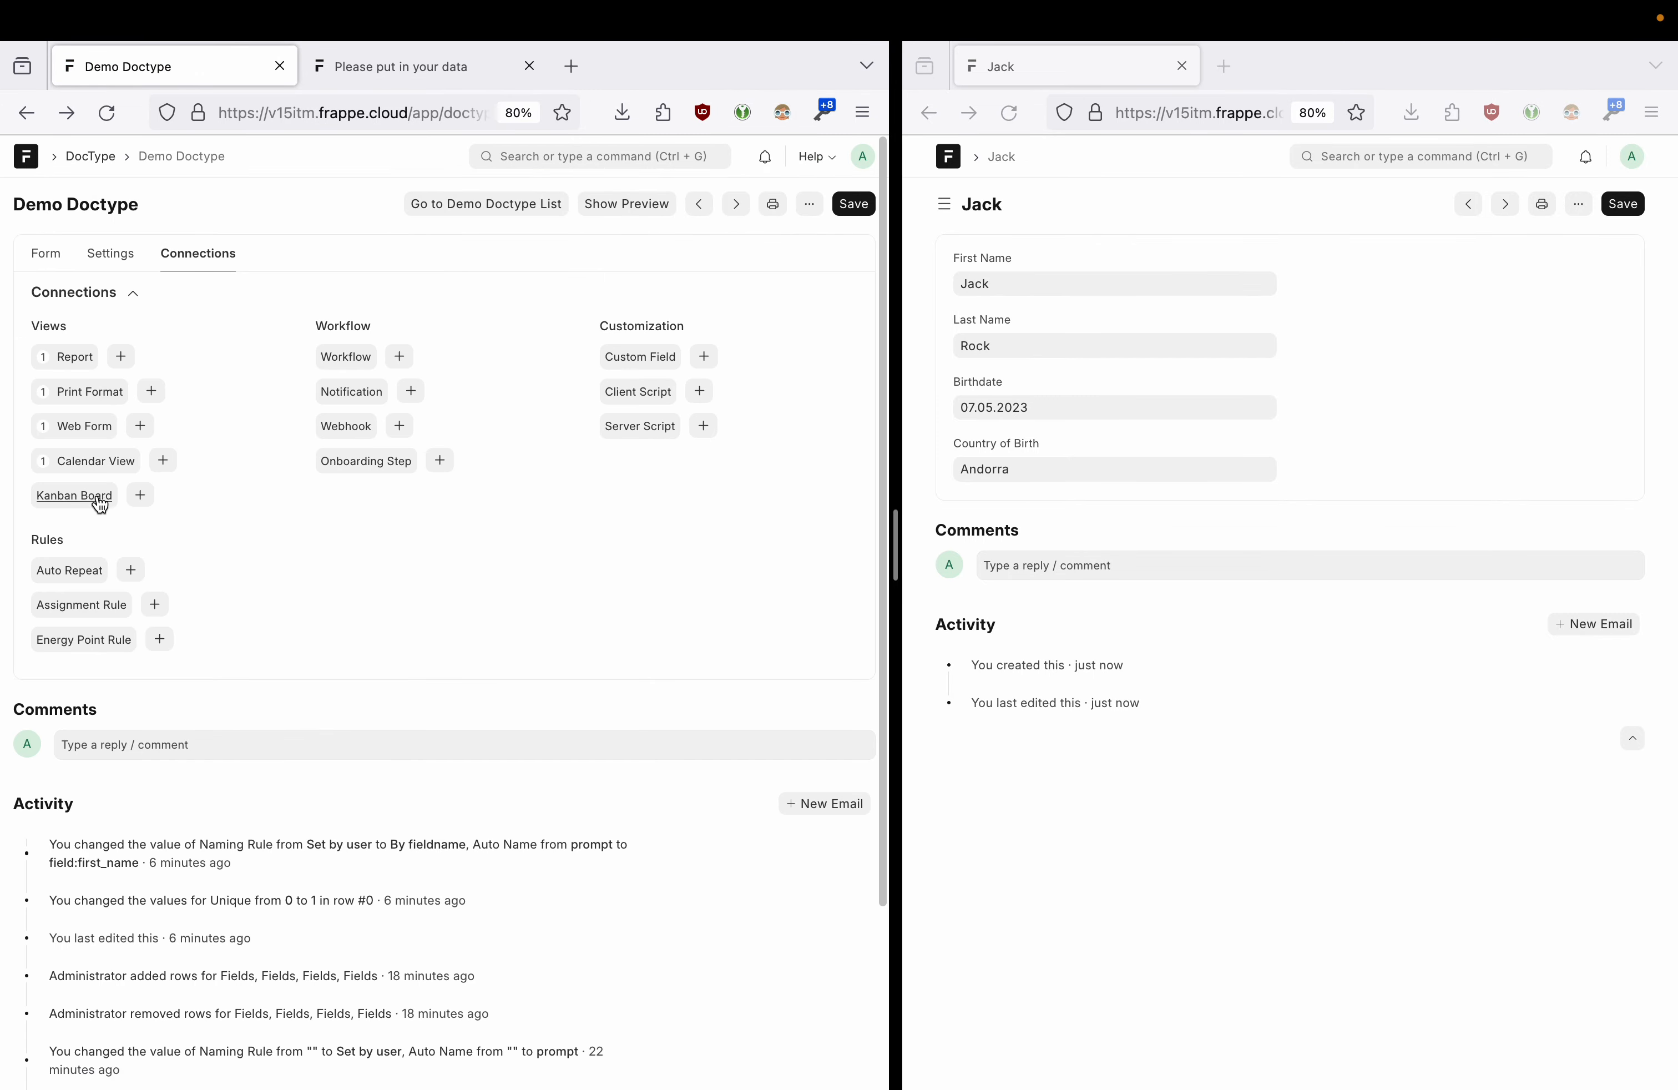
click(138, 495)
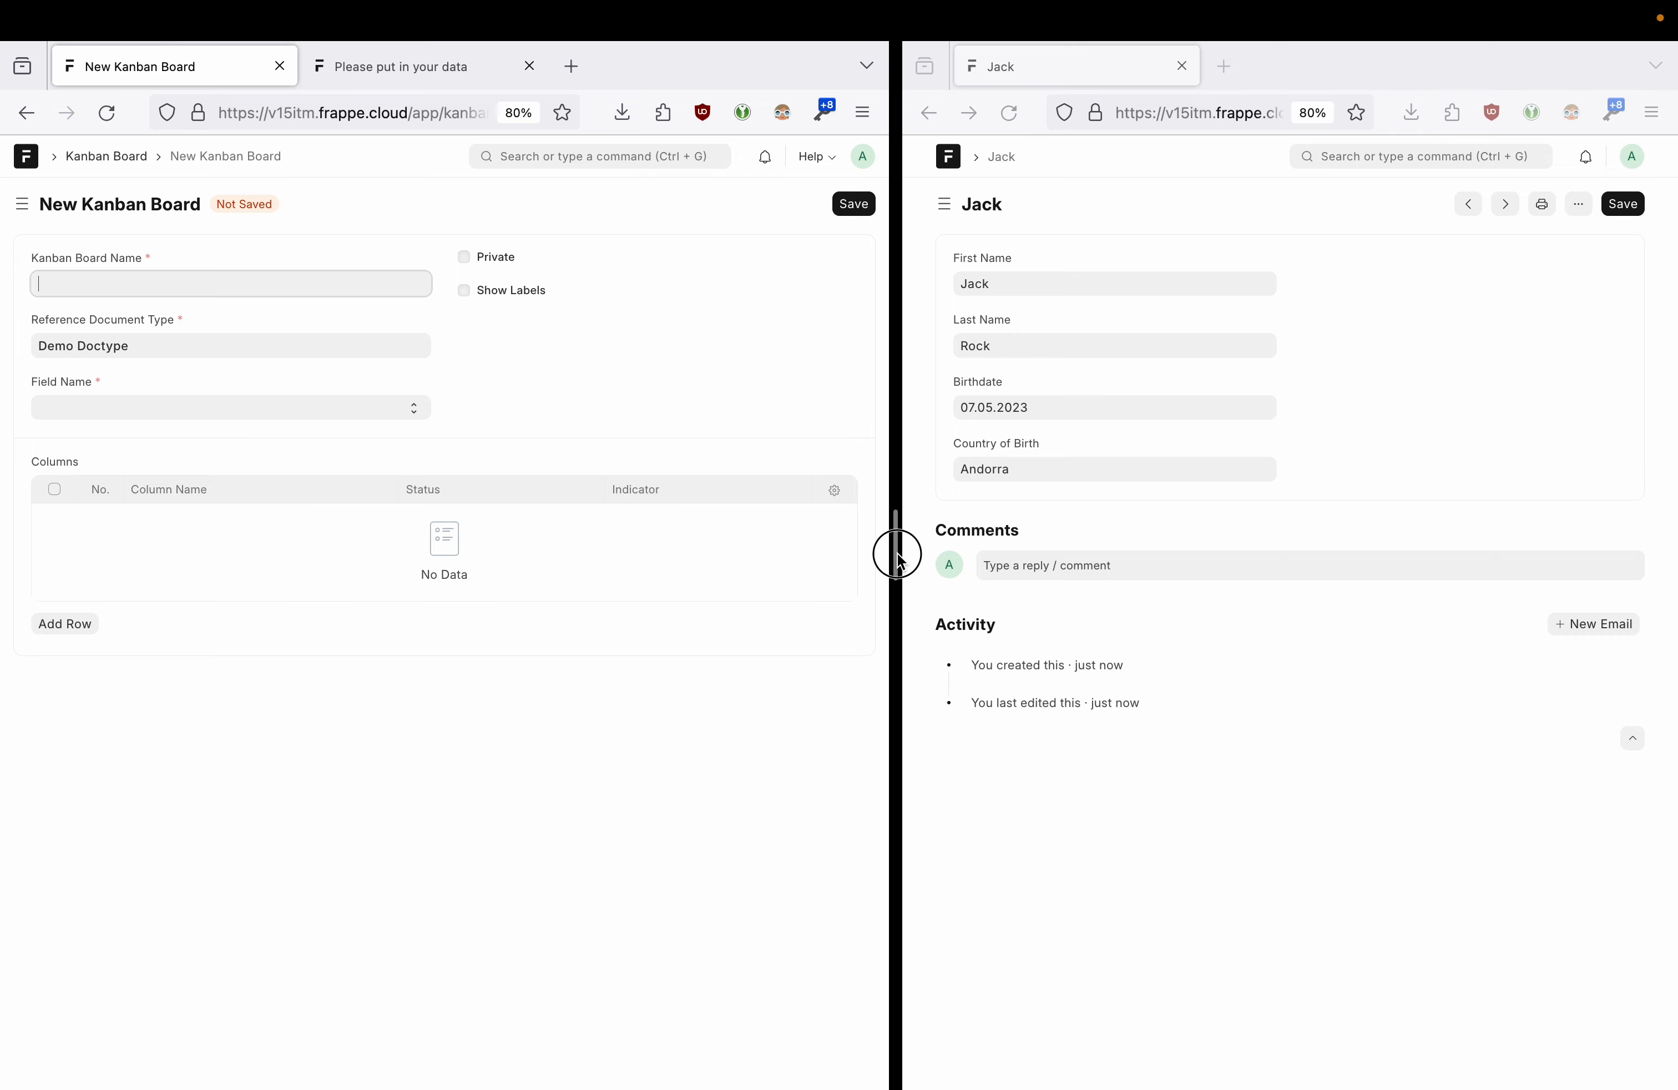
drag(895, 554, 1115, 556)
click(116, 282)
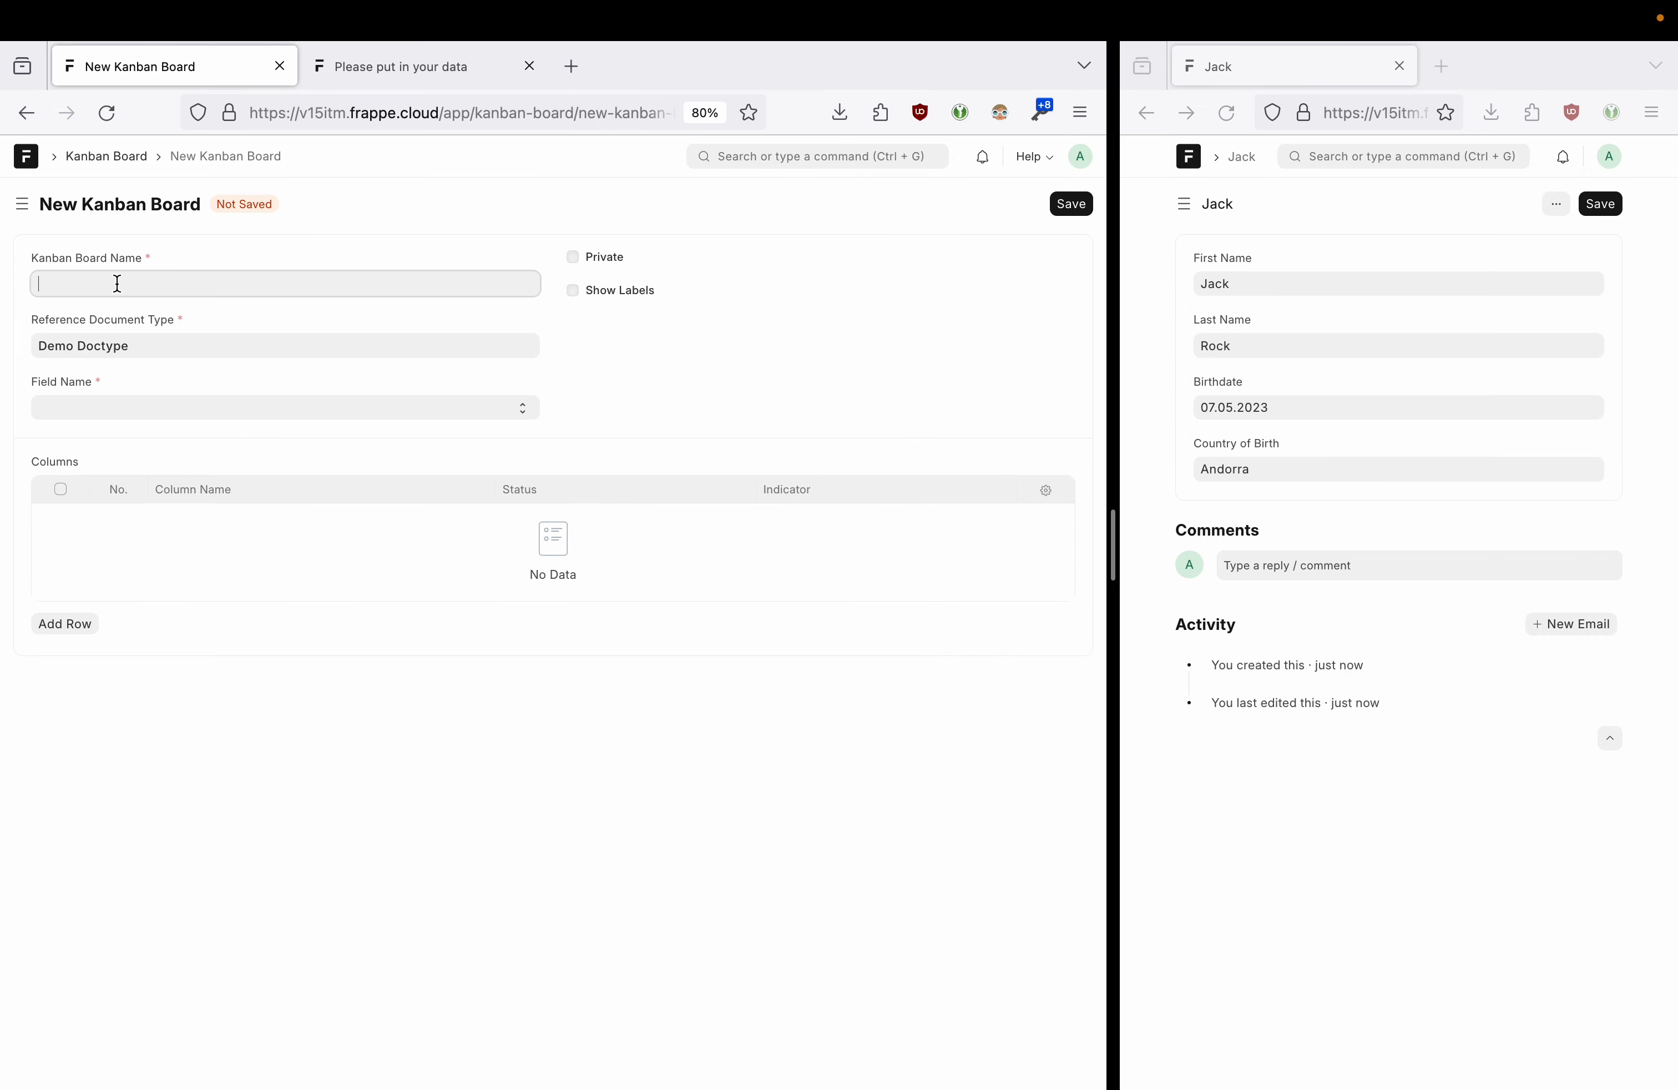
- Find the Kanban board's Field Name list empty, then go back to the Connections
click(119, 415)
click(106, 407)
click(105, 406)
click(105, 406)
click(106, 407)
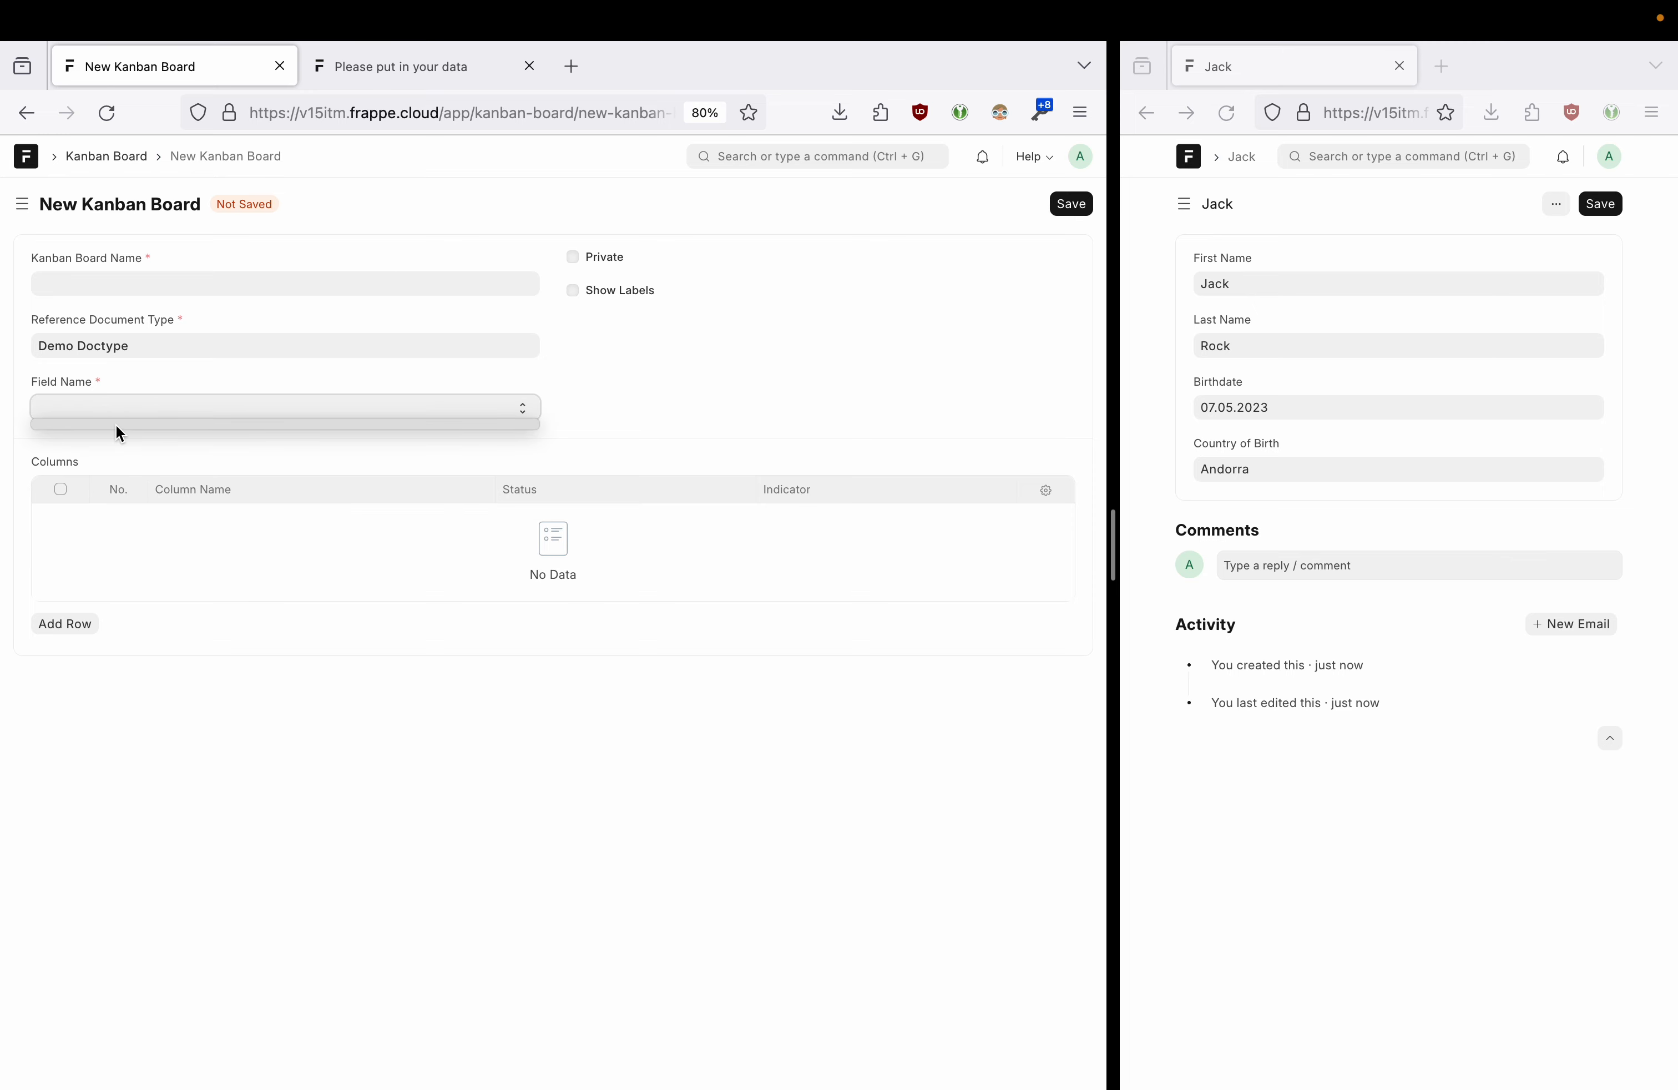
click(596, 399)
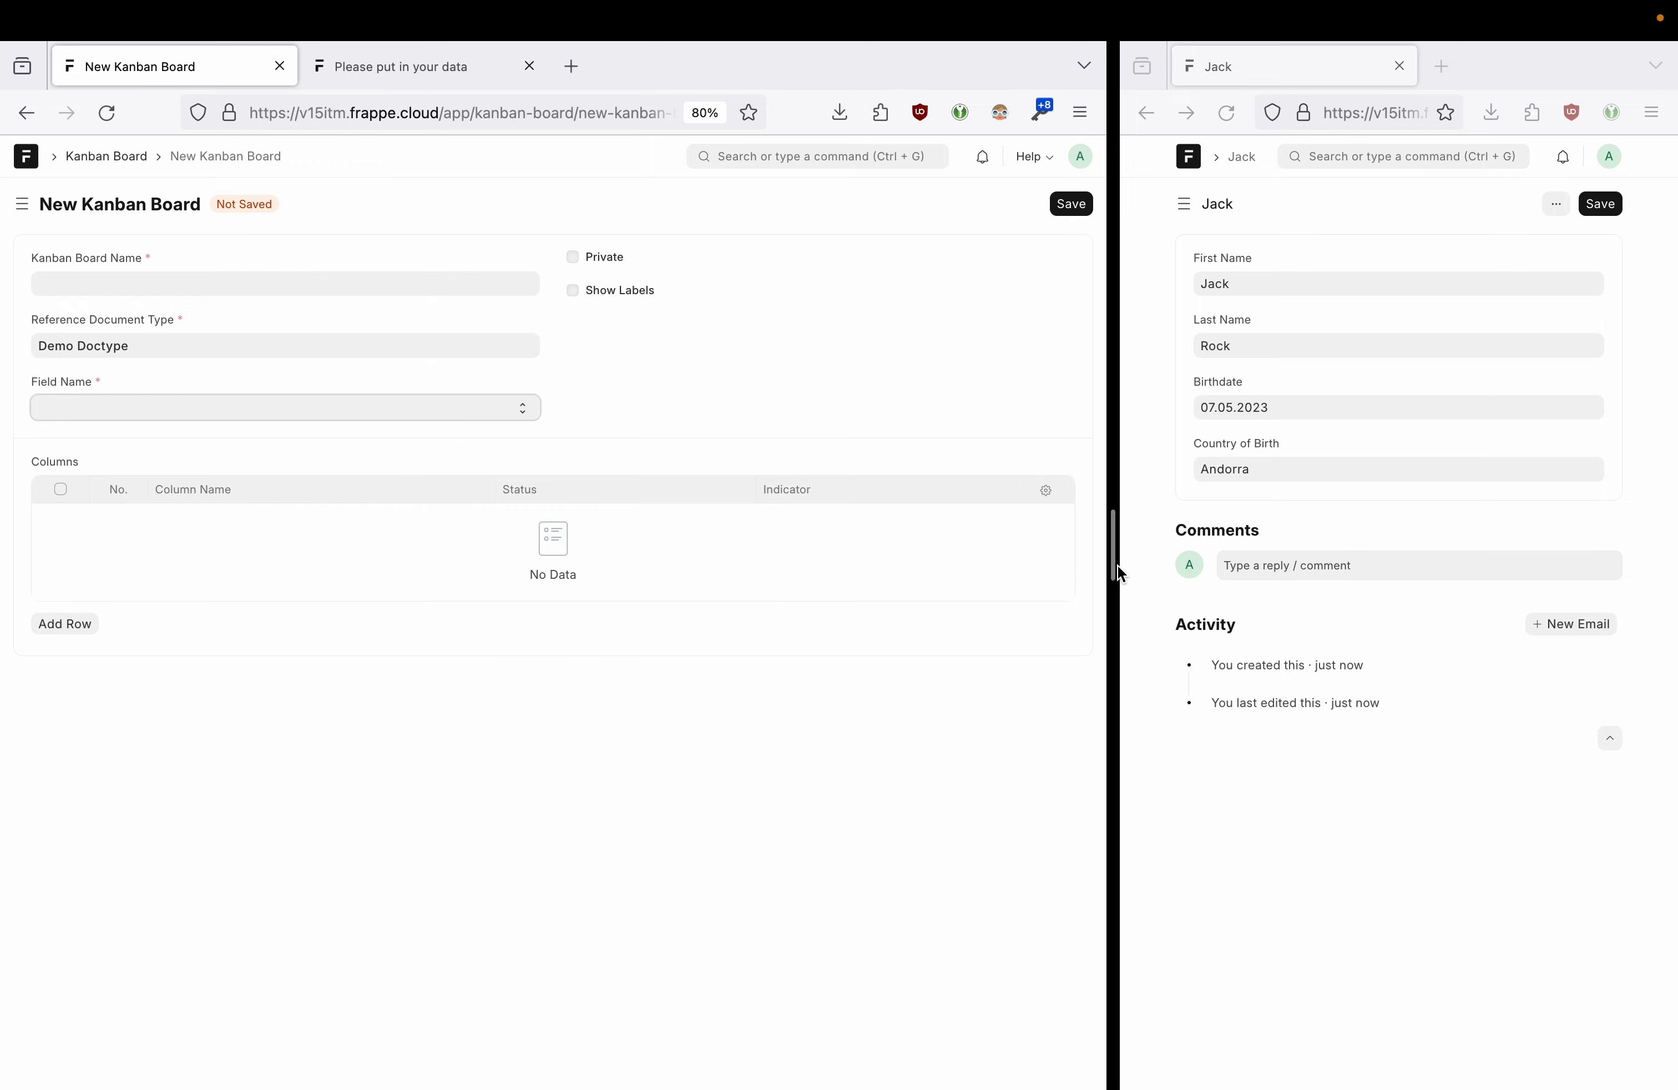
drag(1114, 566, 690, 536)
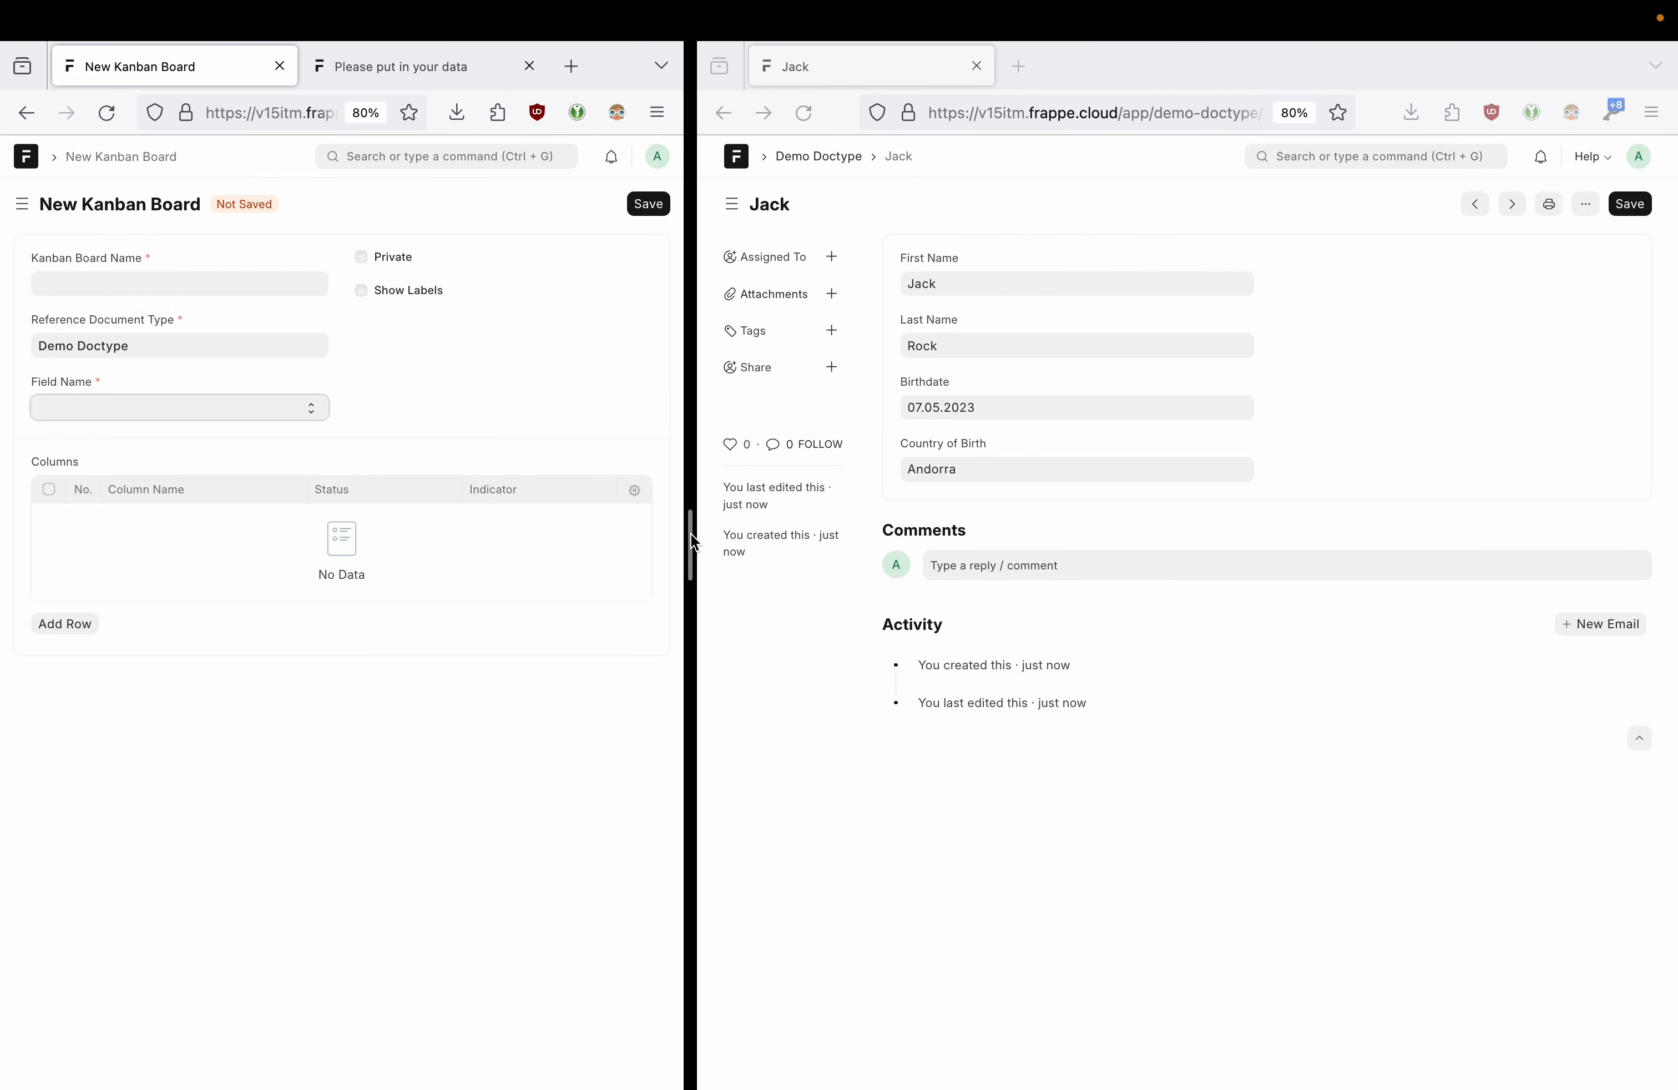
click(277, 411)
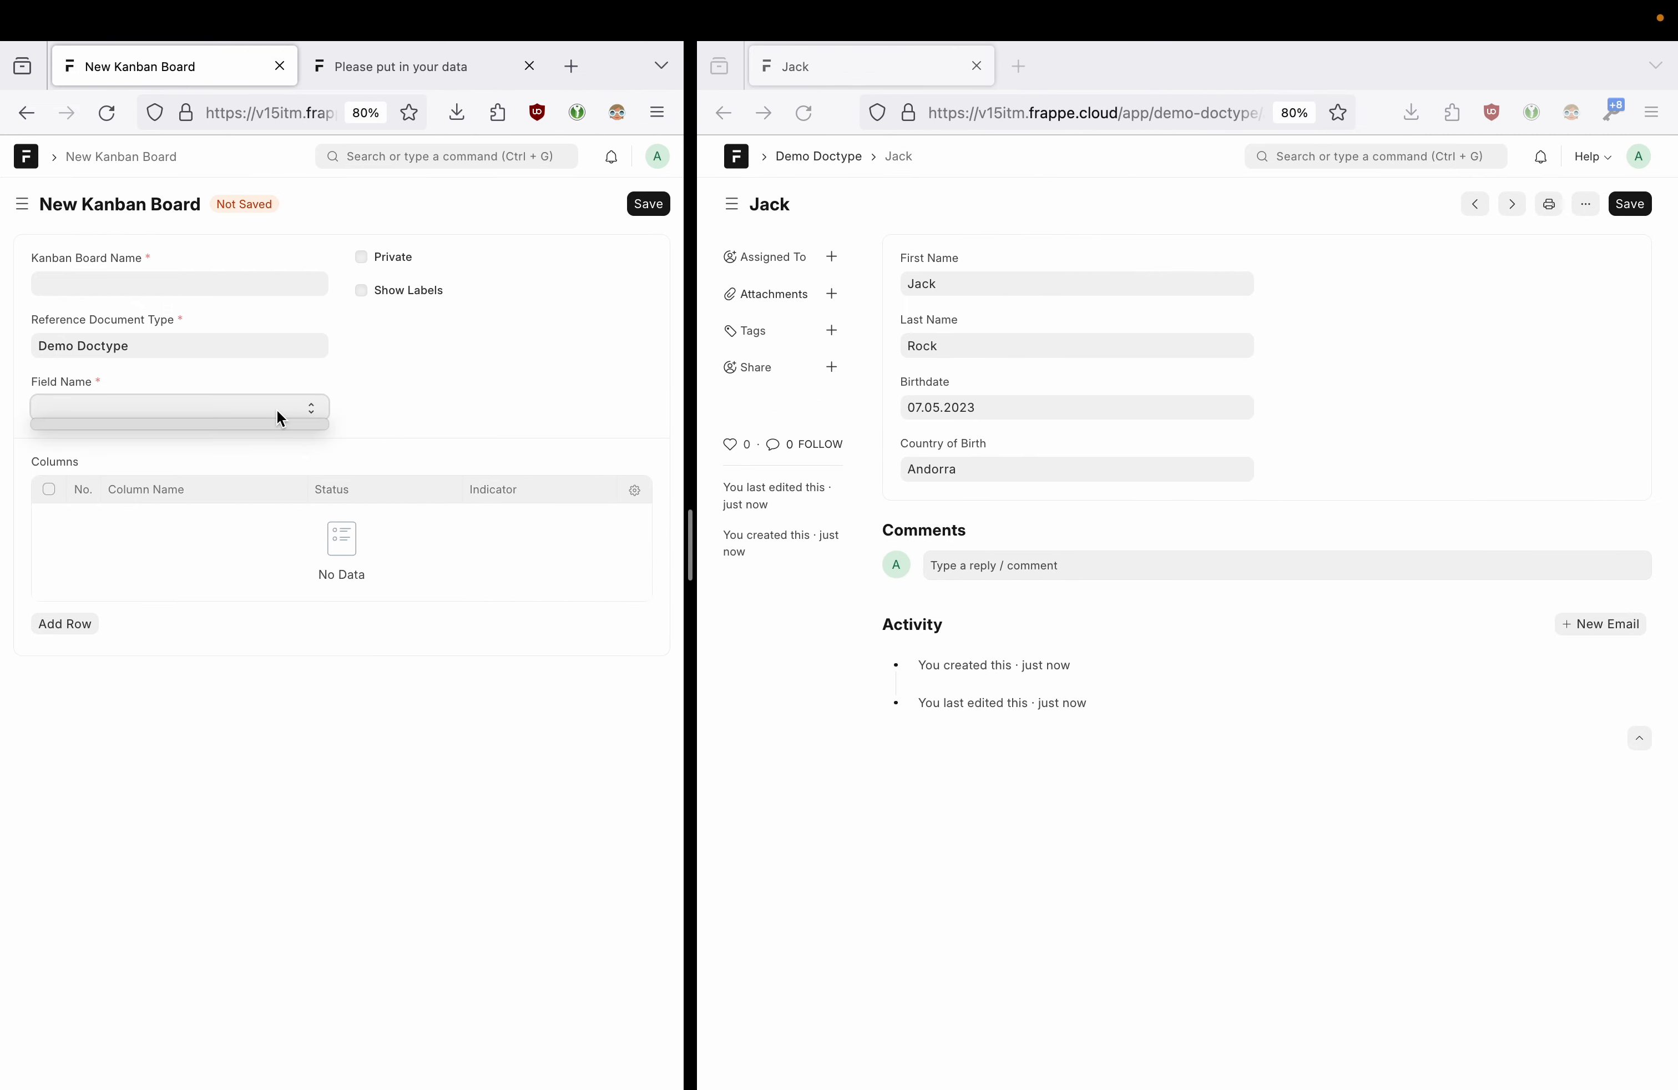
click(276, 410)
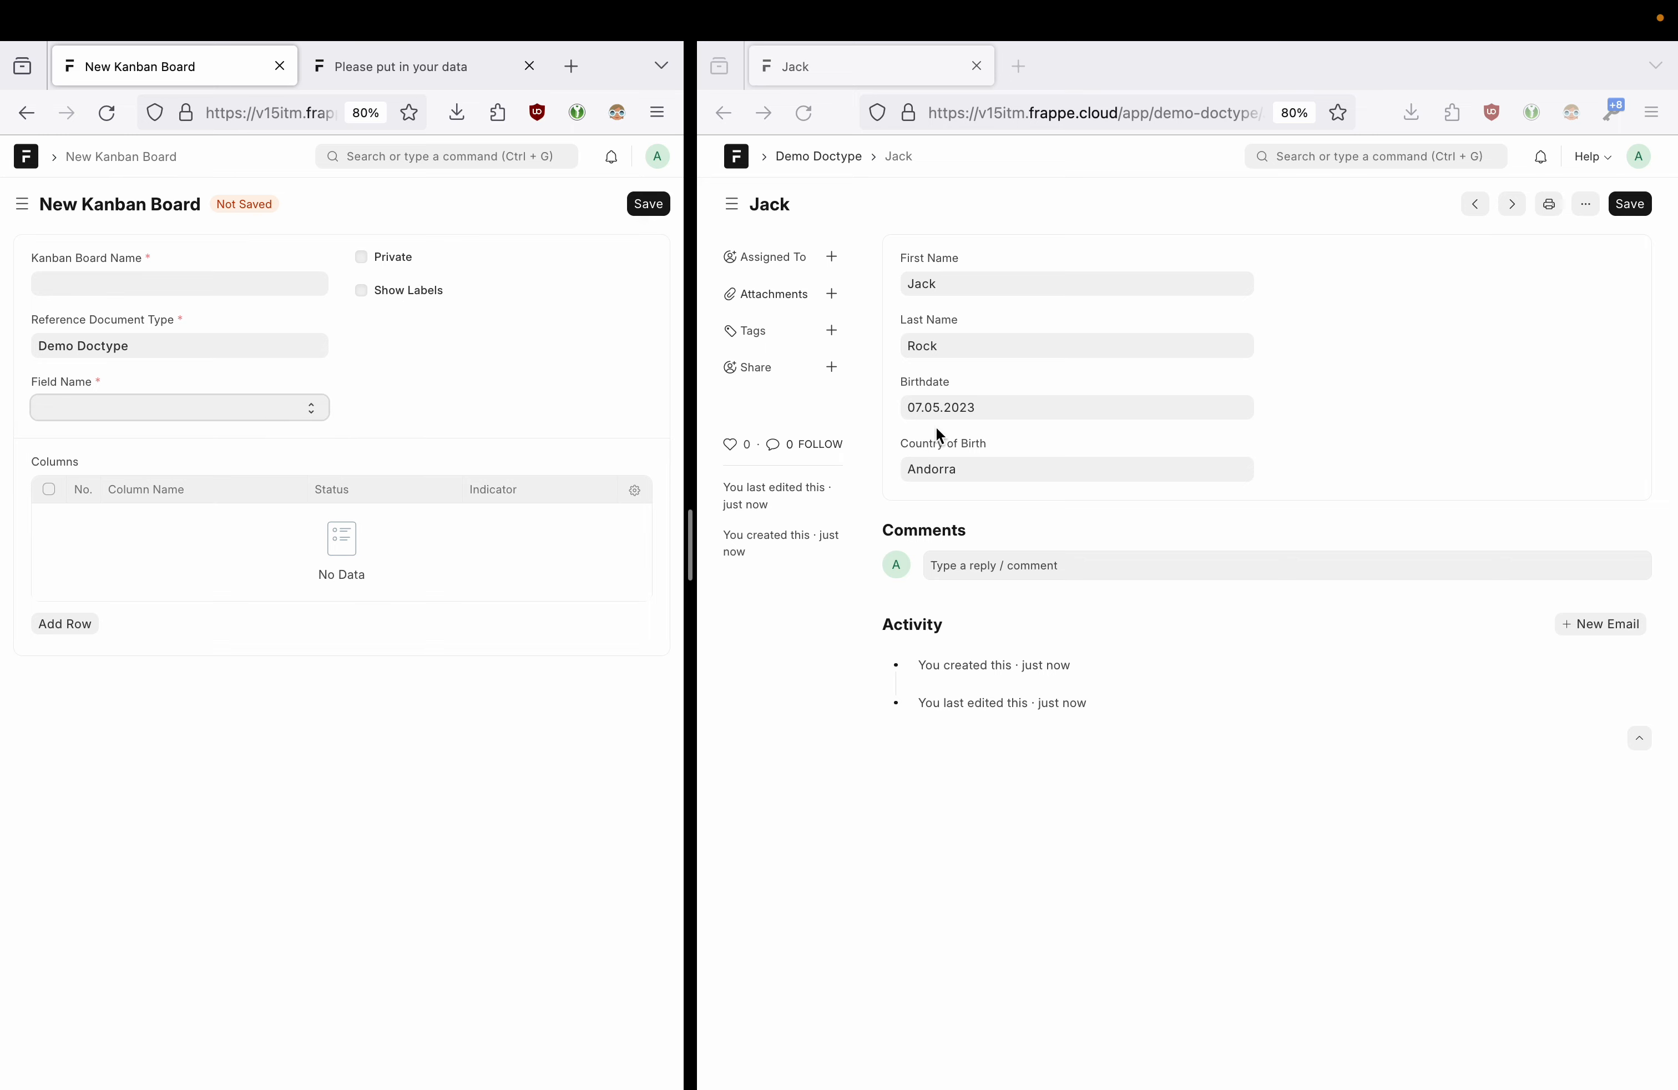
click(1033, 449)
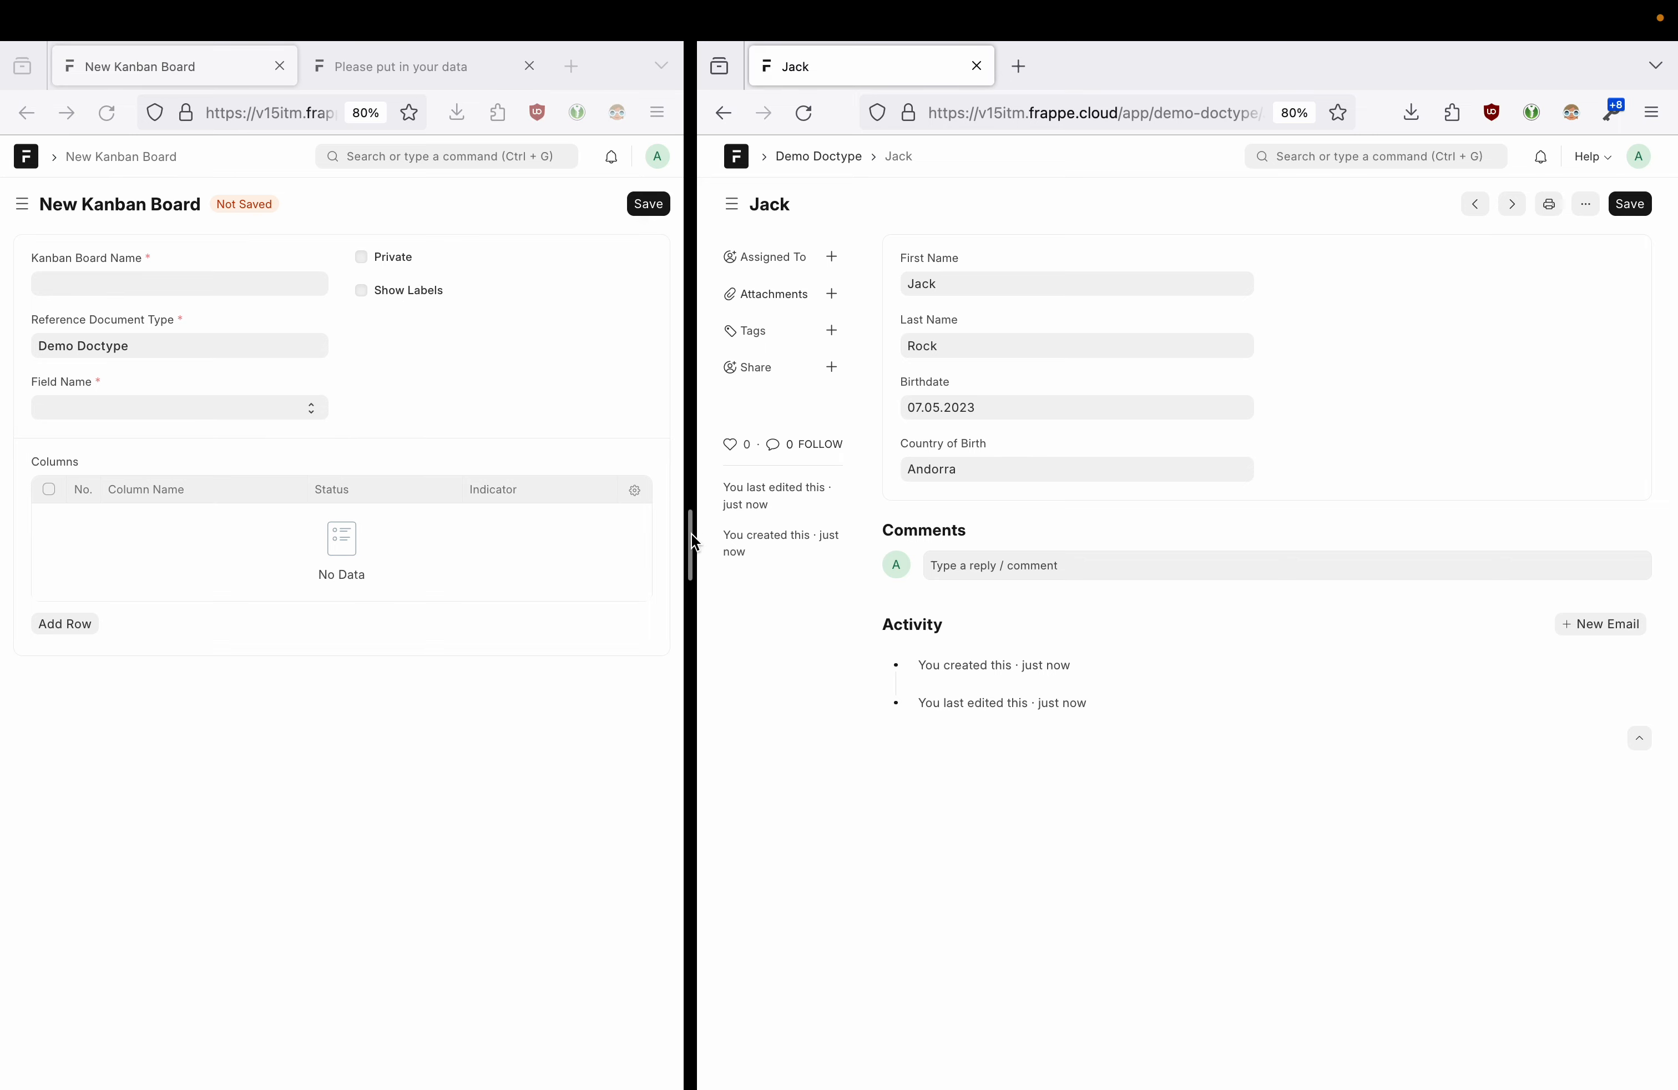
drag(698, 541, 957, 524)
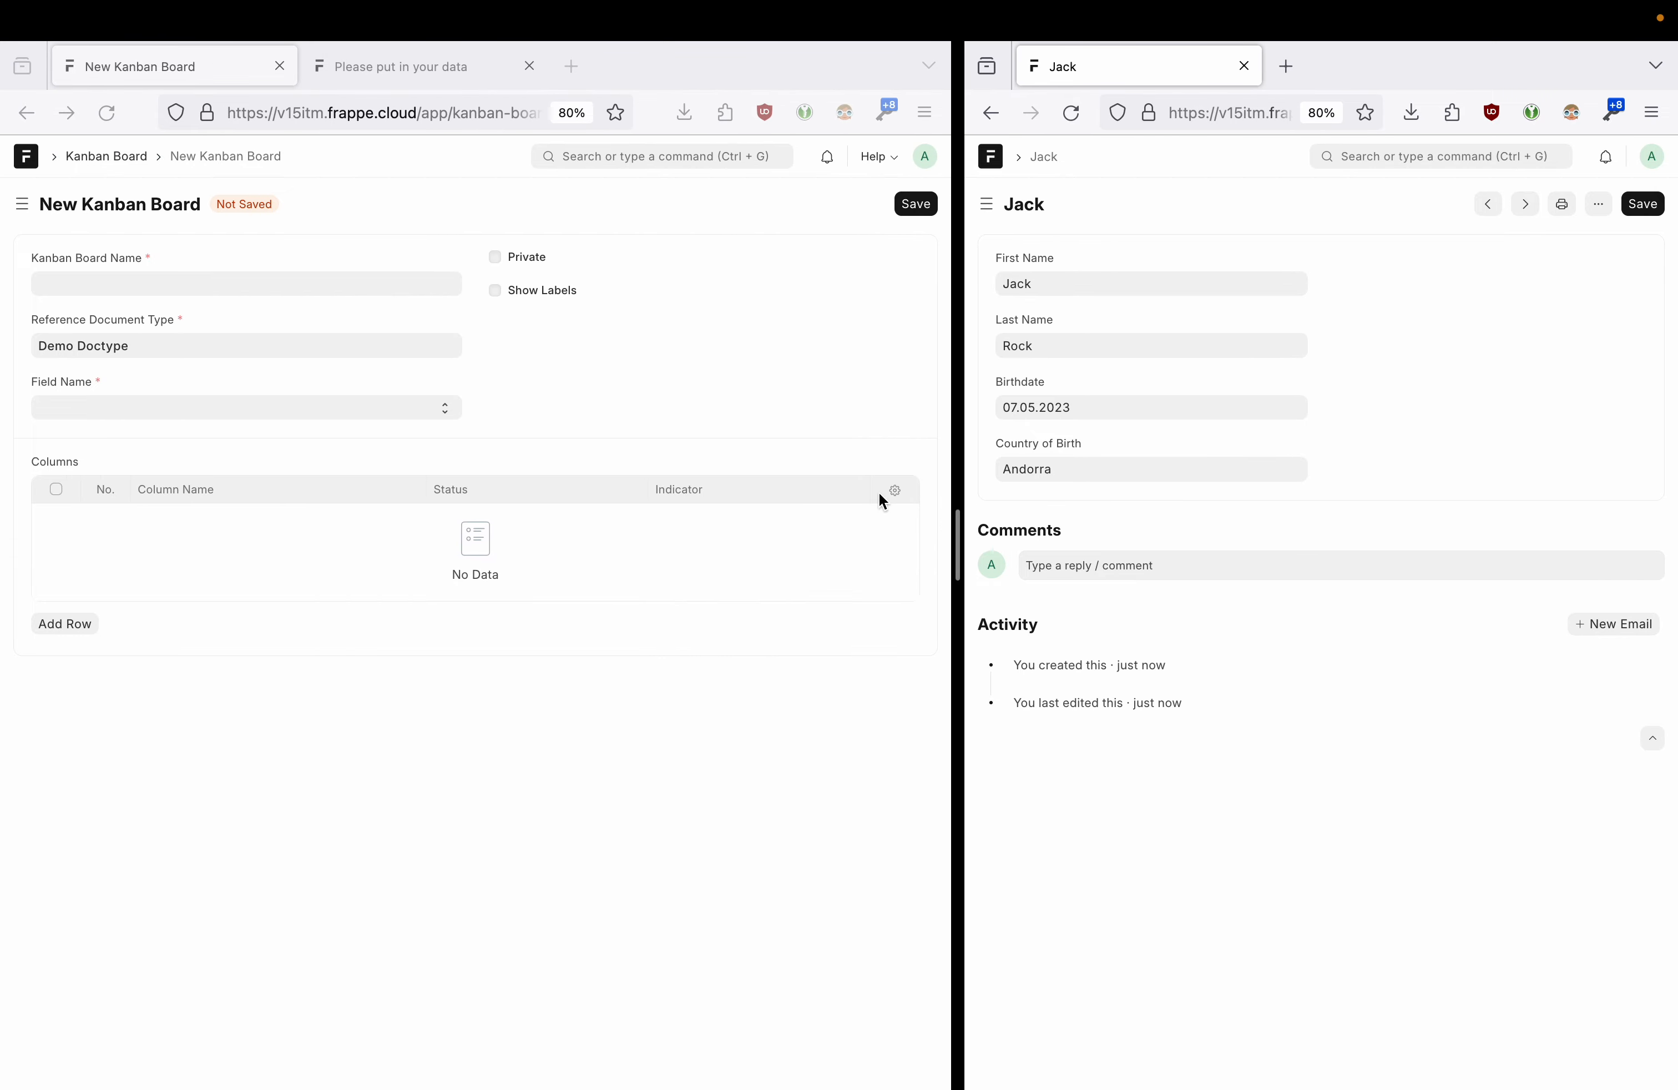
click(40, 117)
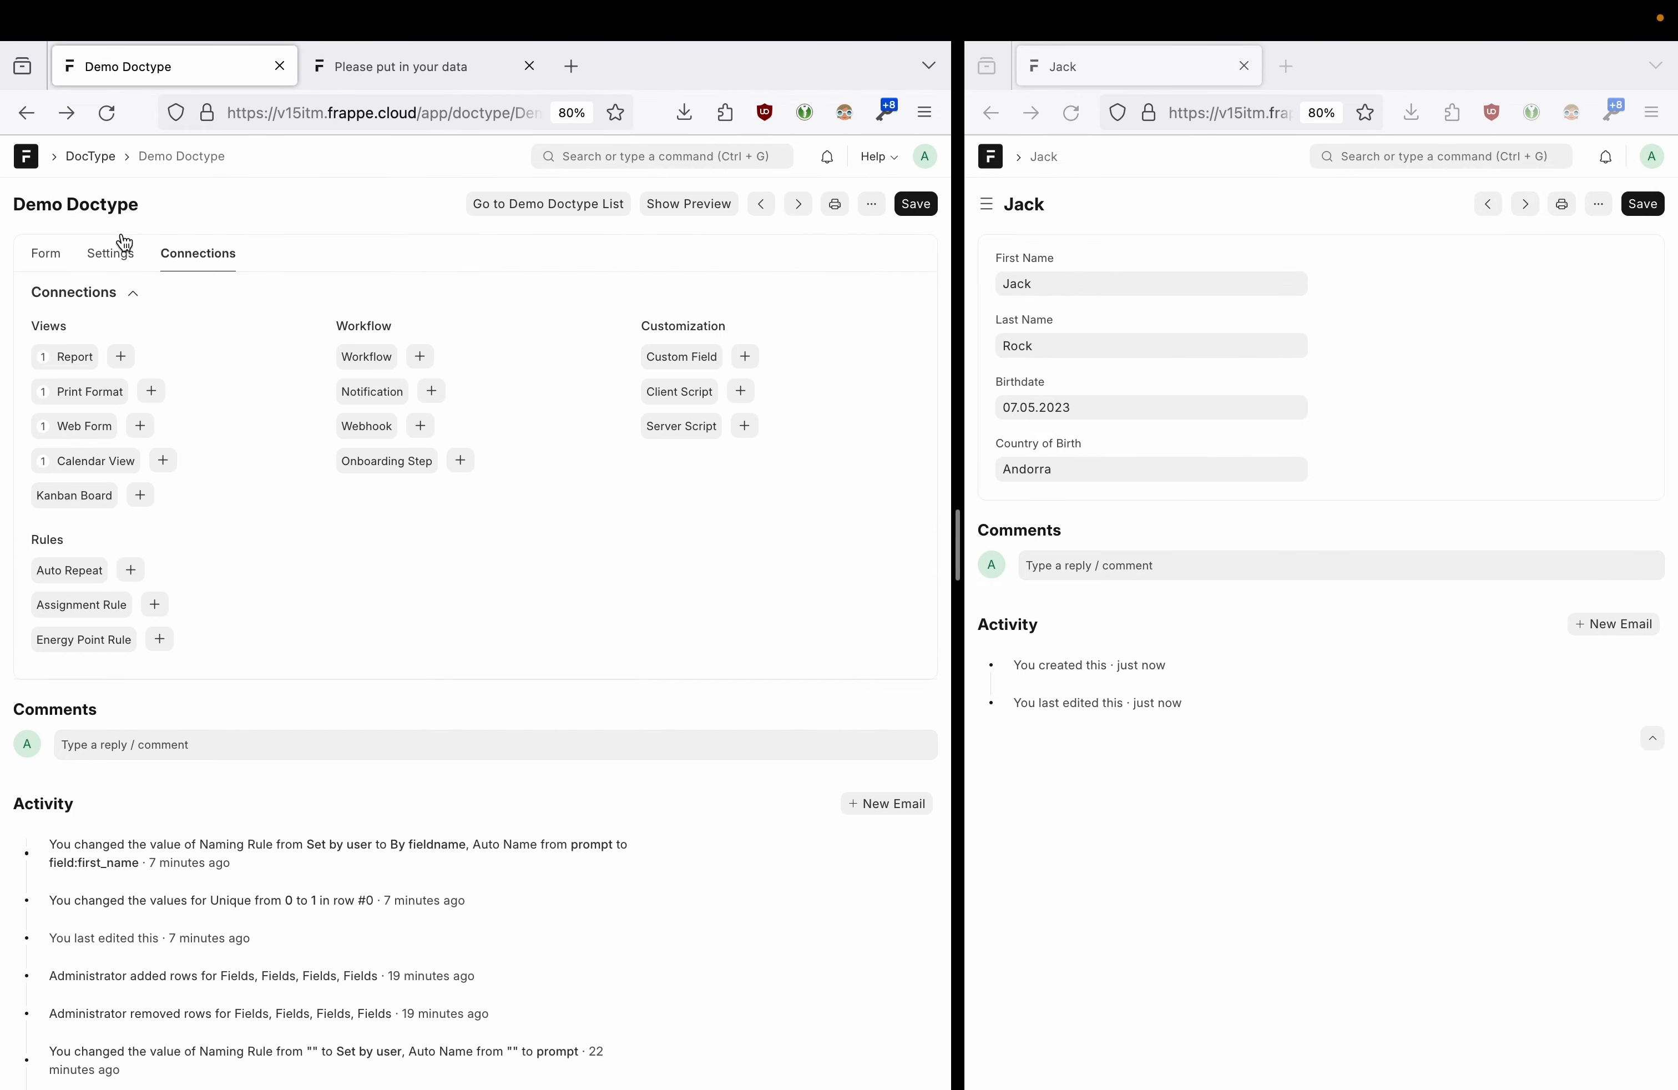
- Add a Select field labelled Color to the Demo Doctype form layout
click(48, 253)
click(85, 603)
text(sel)
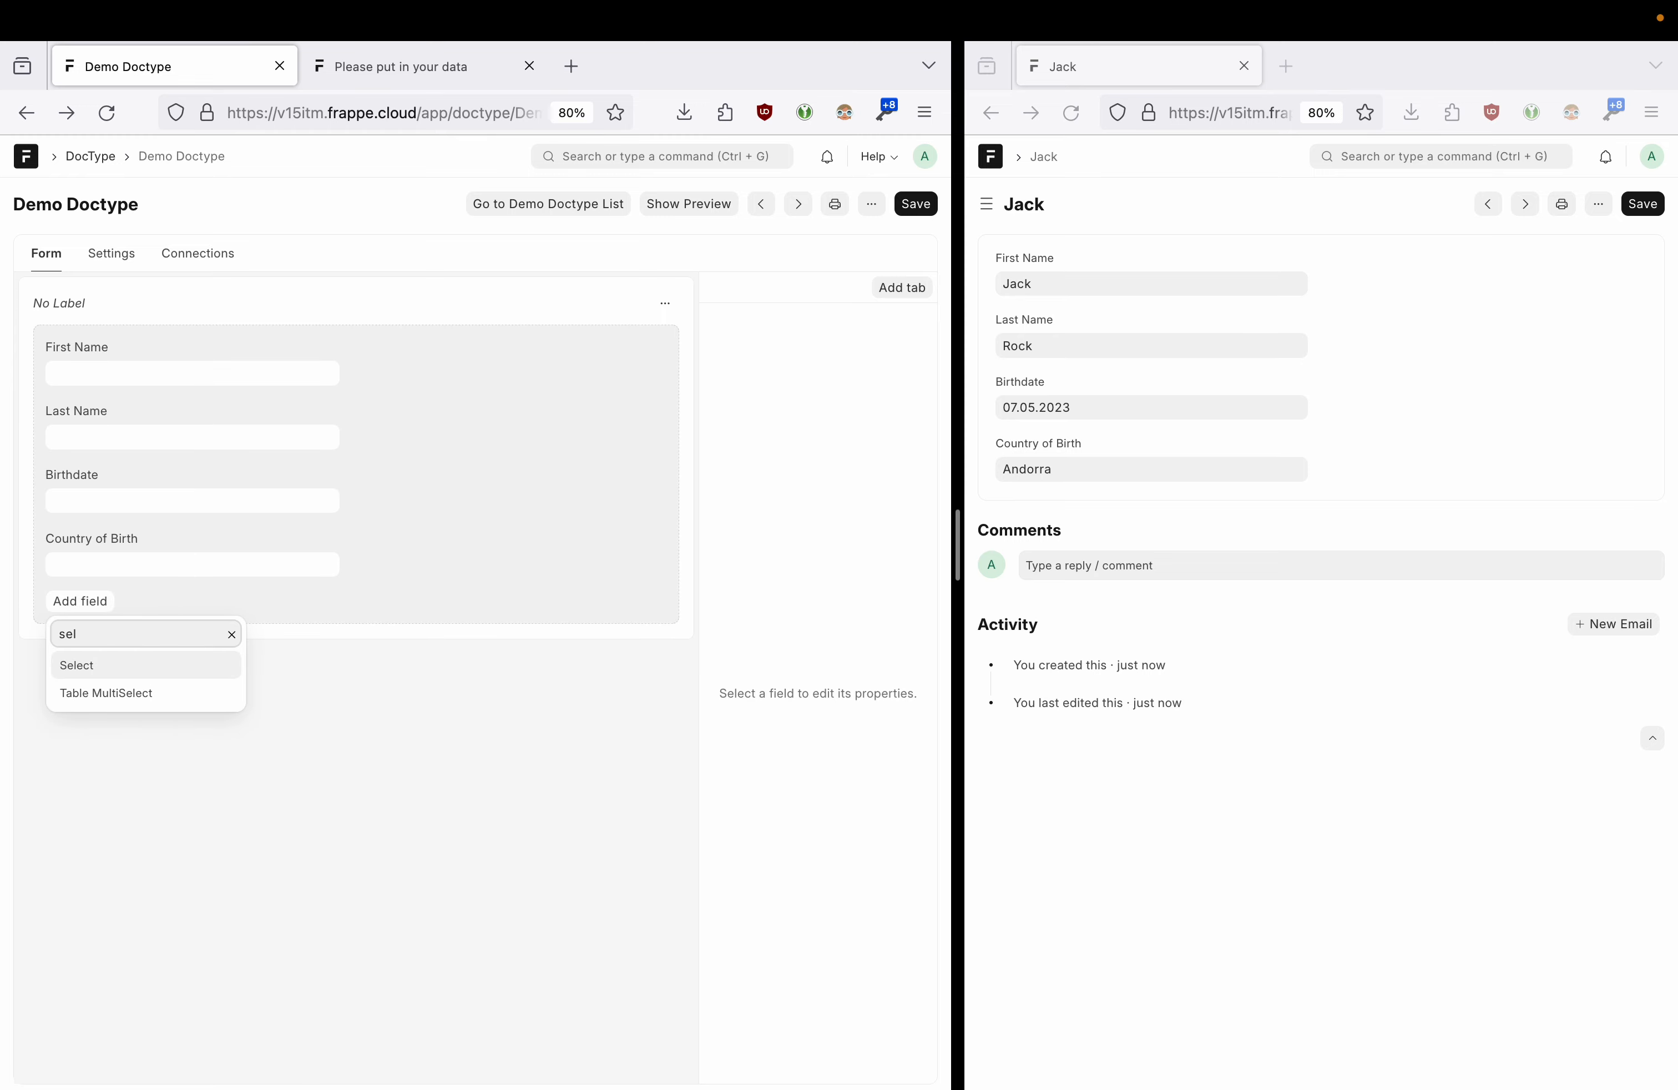
click(114, 664)
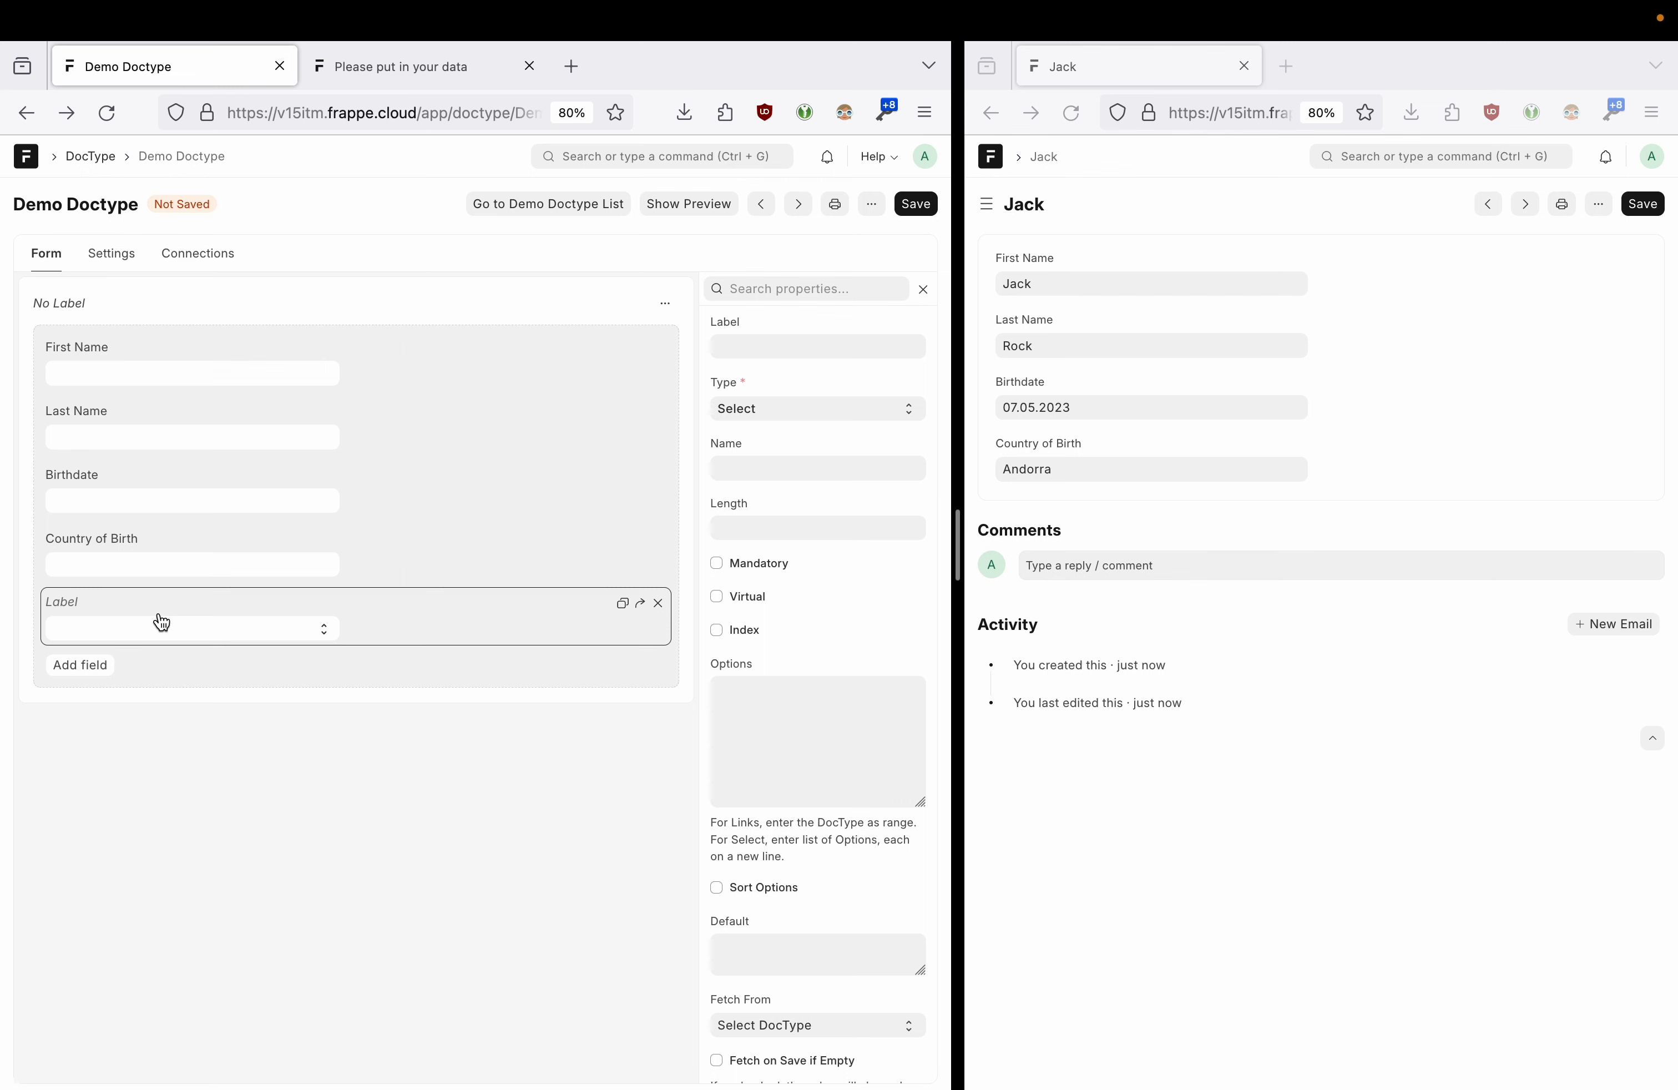
text(Color)
- Enter the Color options Red and Green, one per line, and save Demo Doctype
click(788, 691)
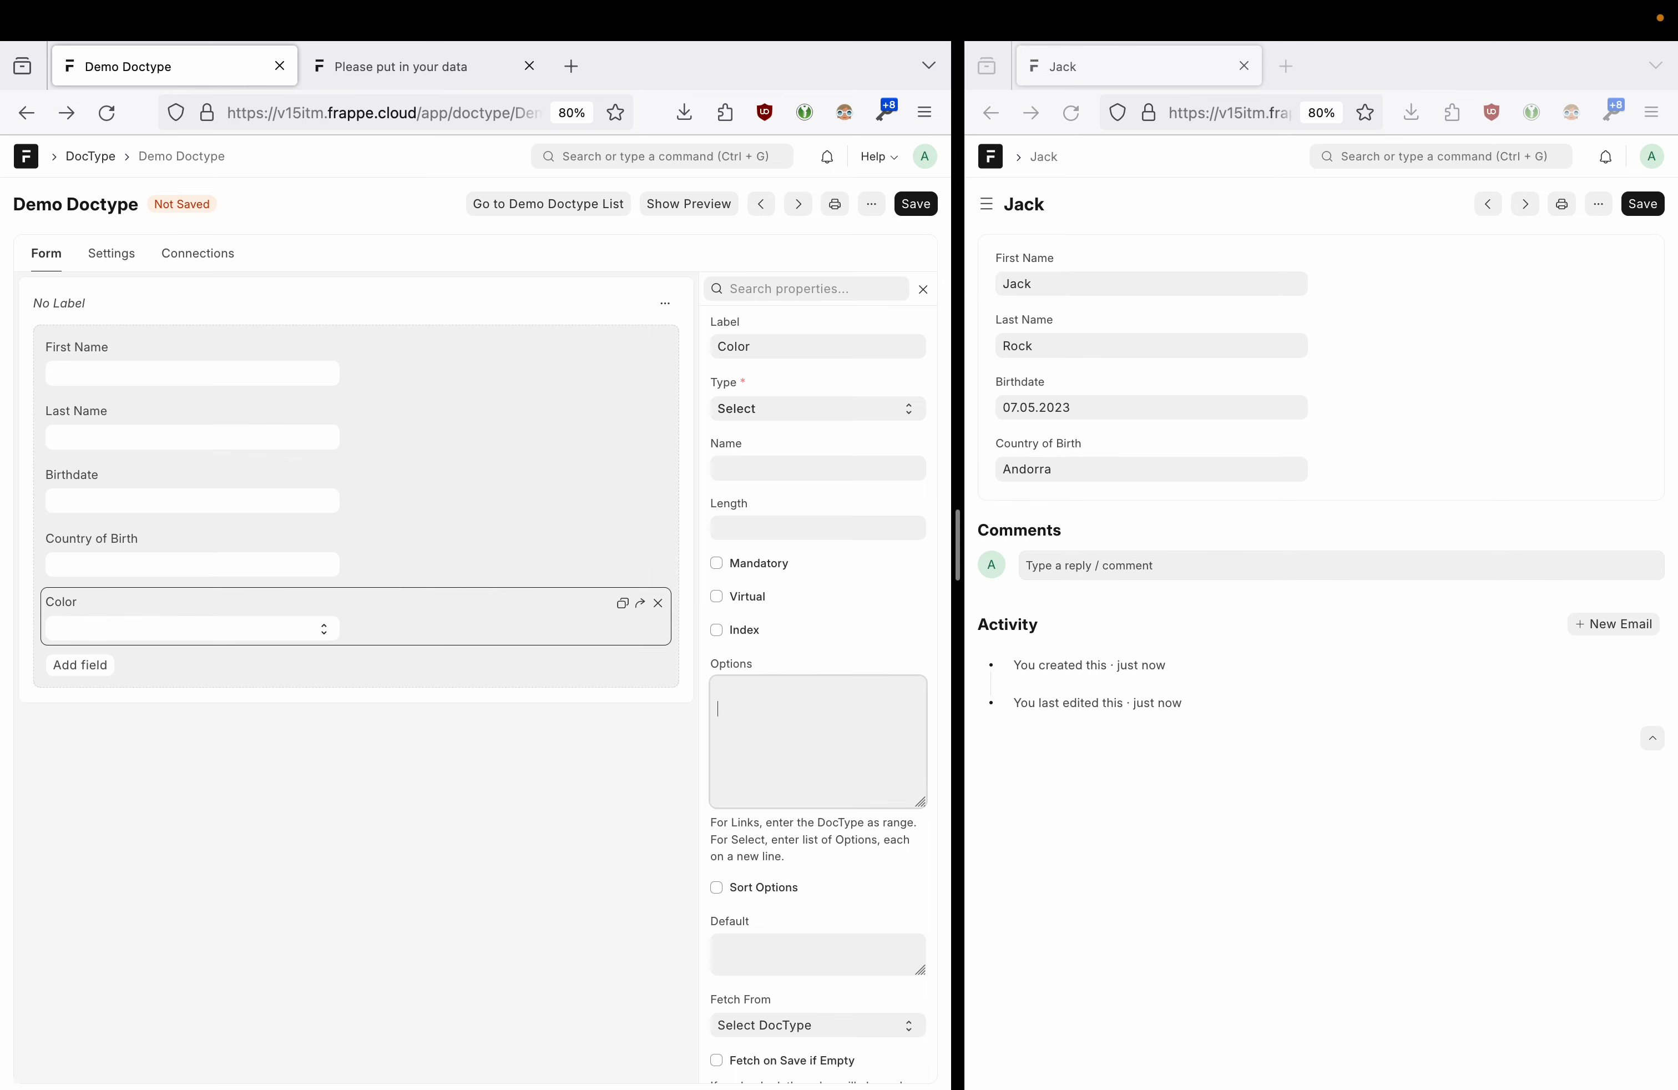
click(745, 692)
text(Red)
key(Return)
text(Green)
click(915, 203)
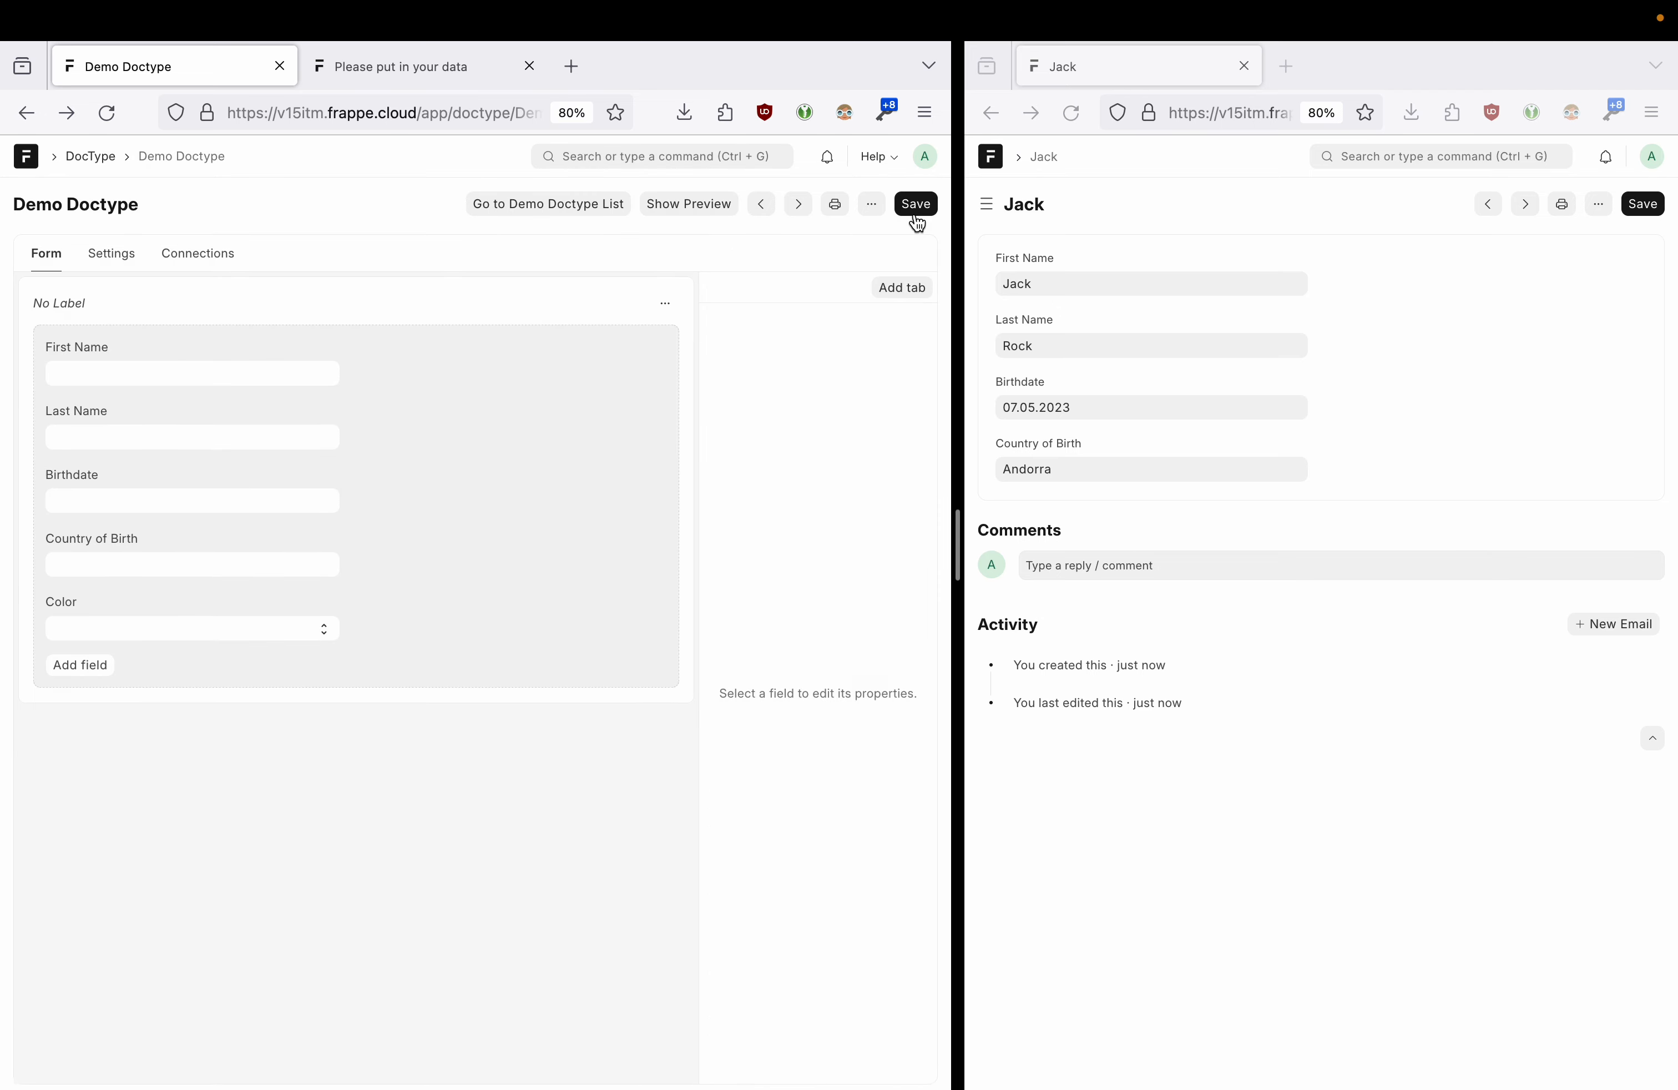
drag(958, 521, 812, 532)
- Create a new Demo Doctype Kanban board named Colors, grouped by the color field
click(231, 253)
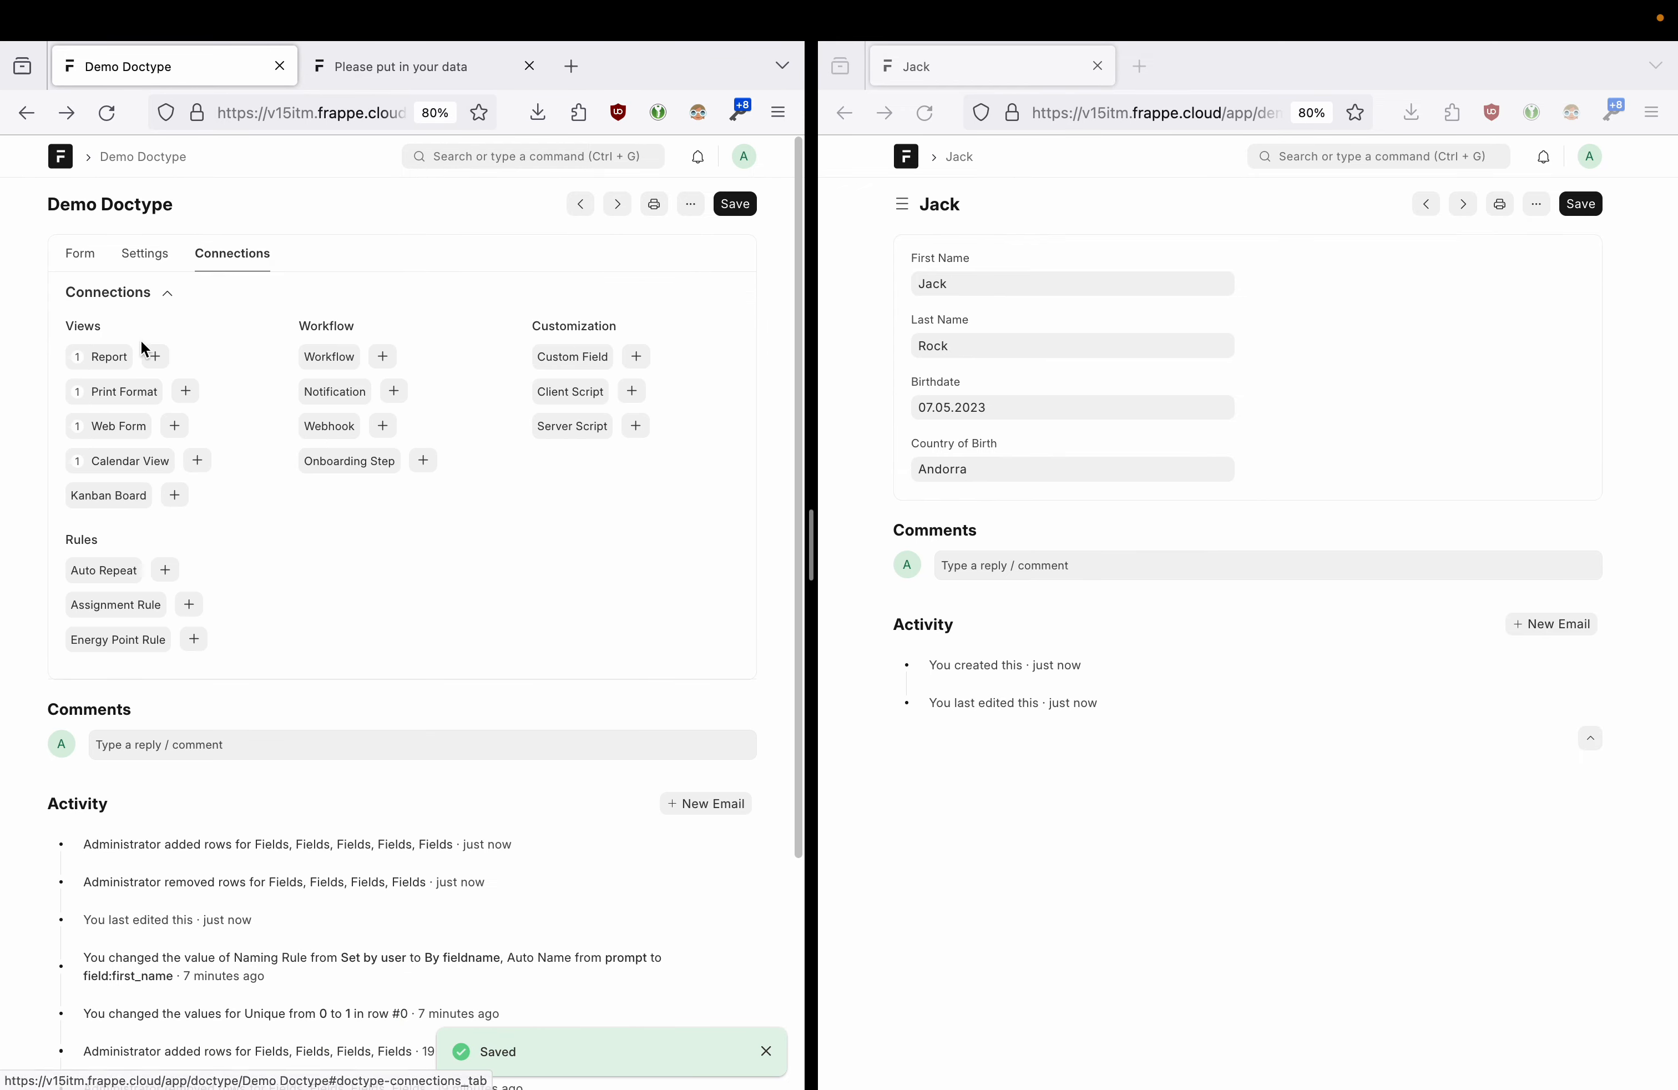
click(175, 494)
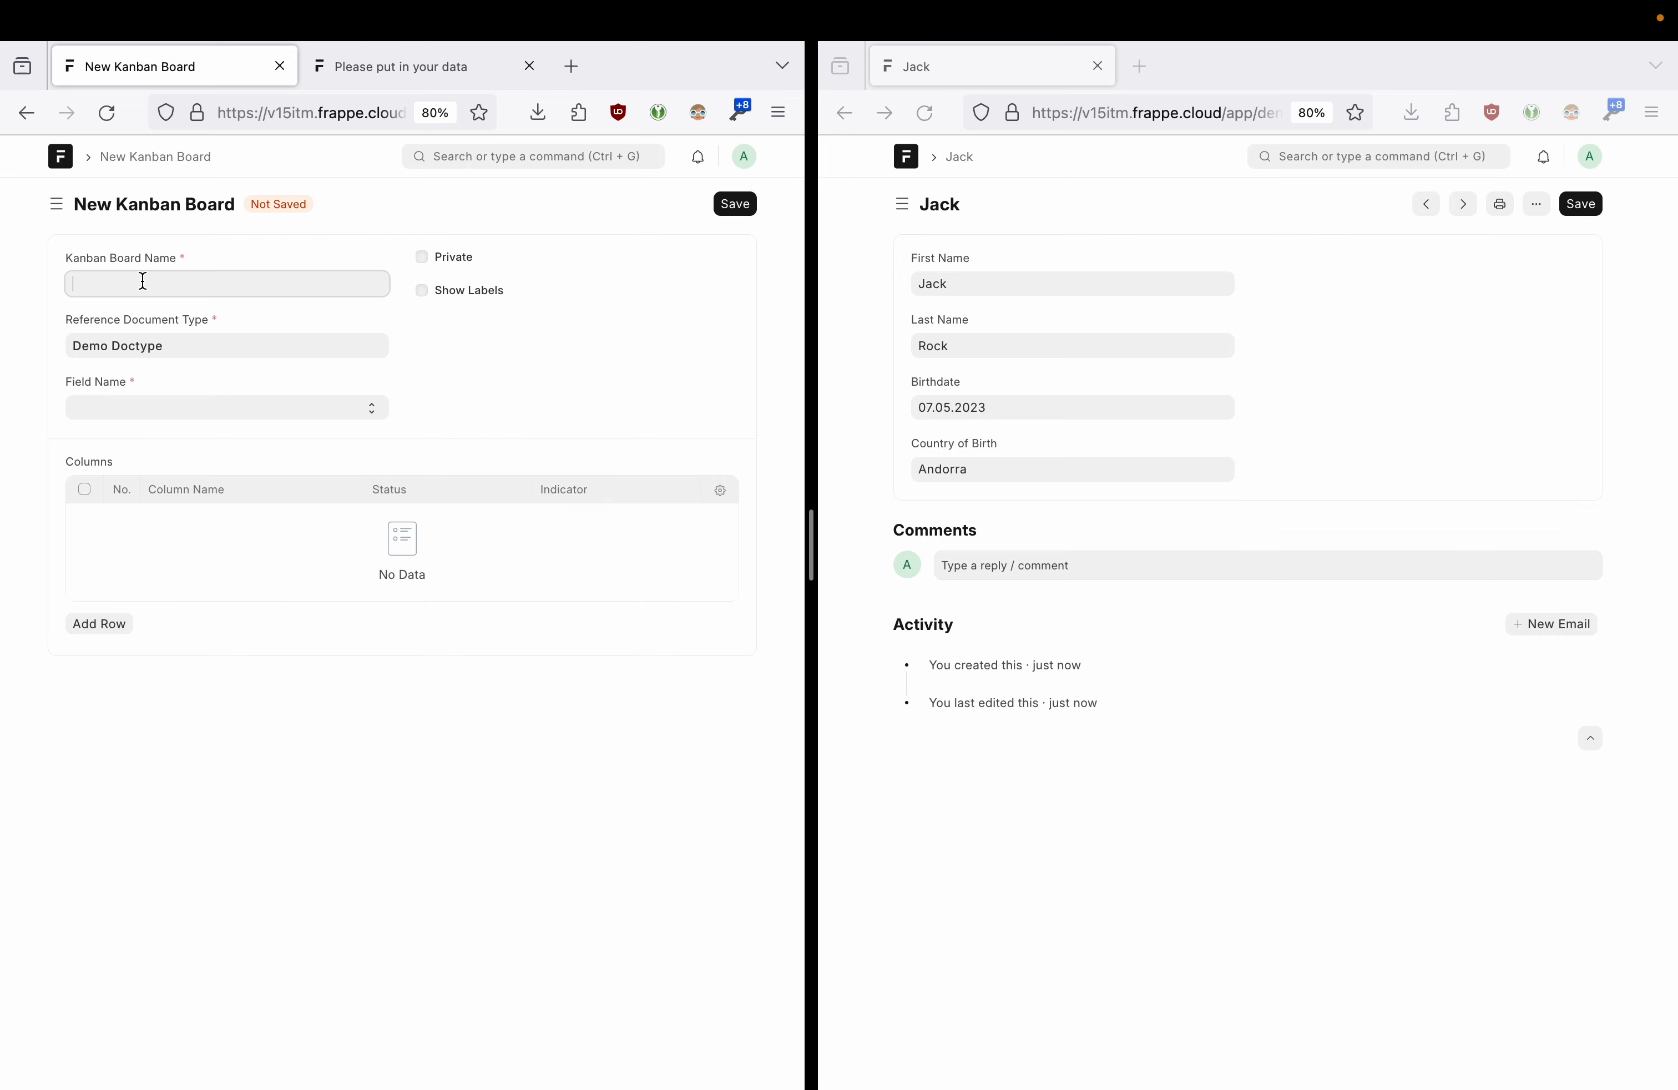
text(Colors)
click(132, 411)
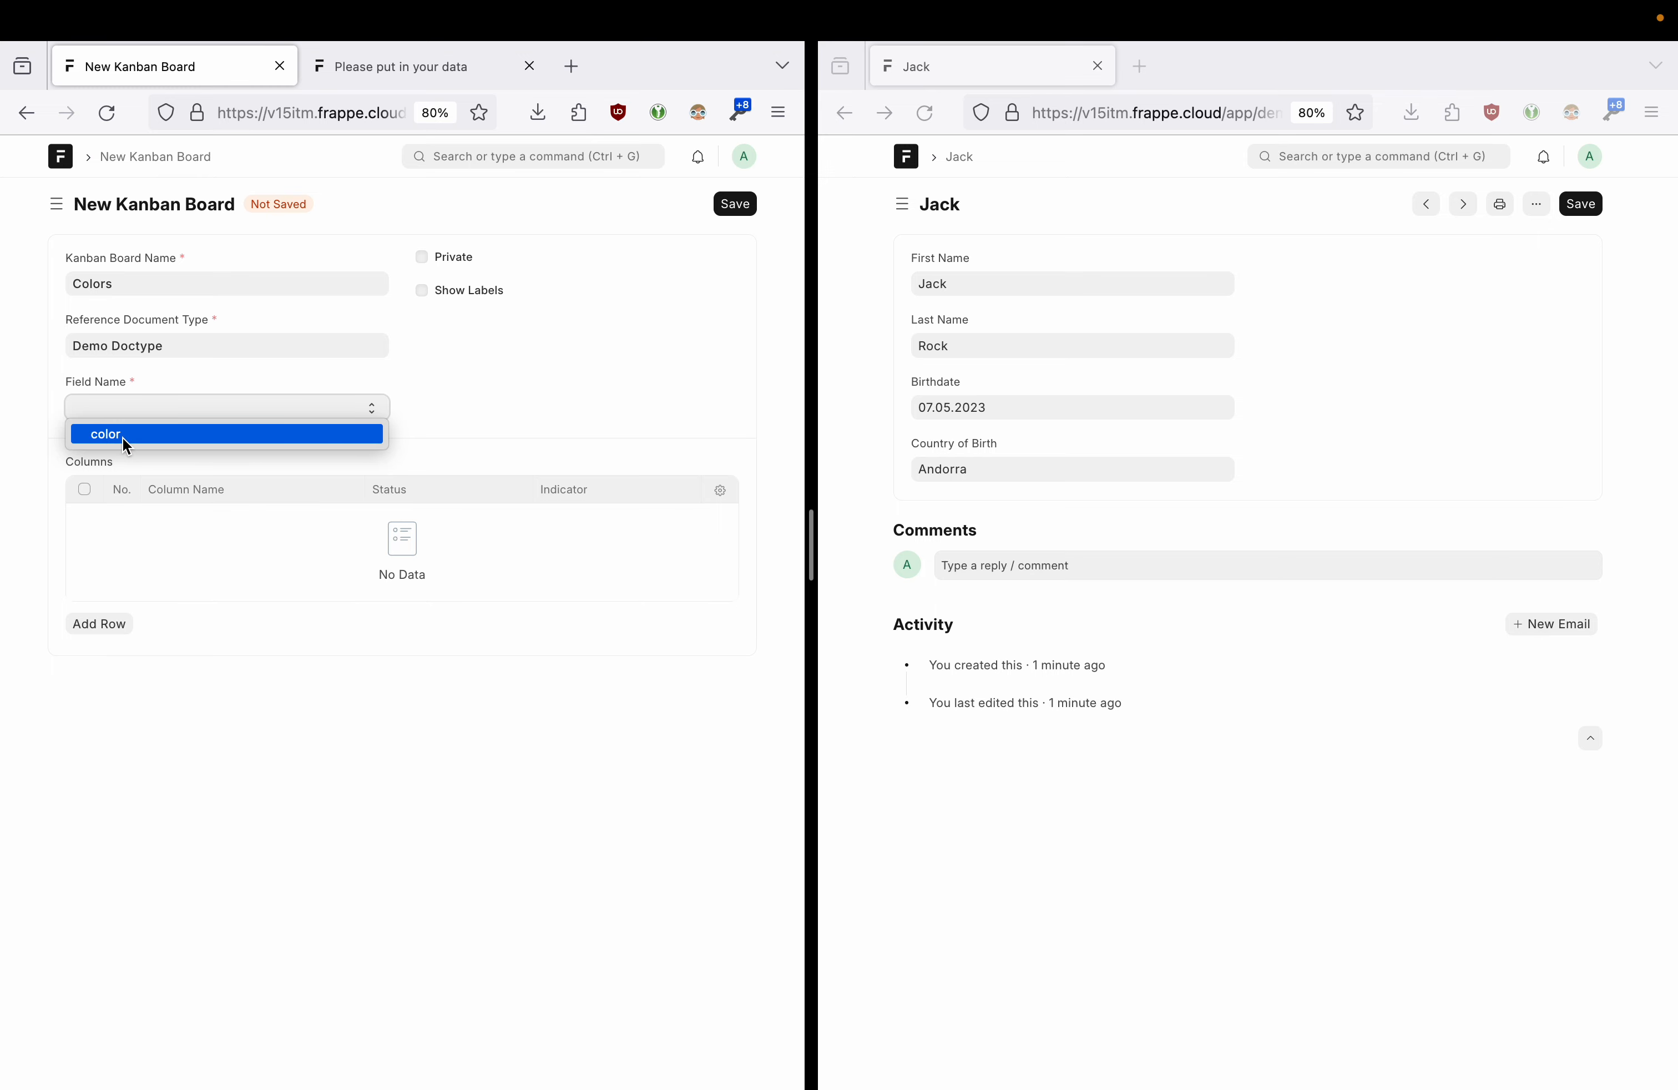
click(124, 439)
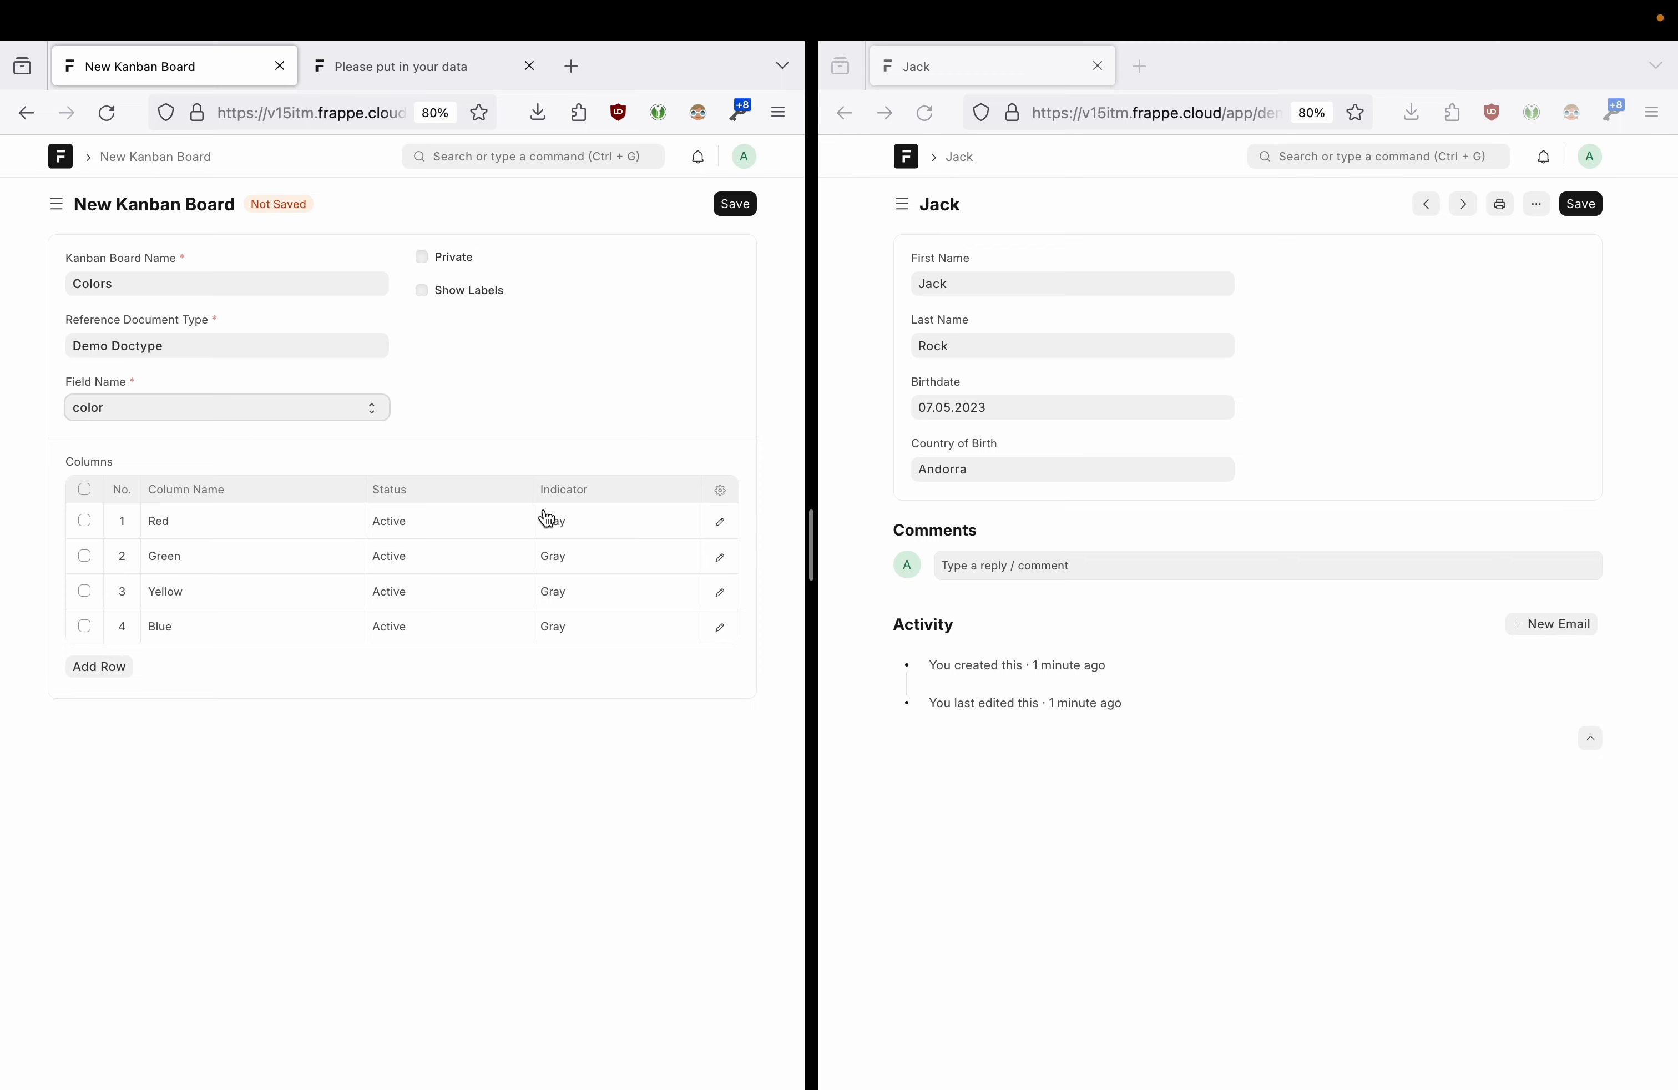
- Keep the Red column Active and give it a Red indicator
click(453, 527)
click(456, 516)
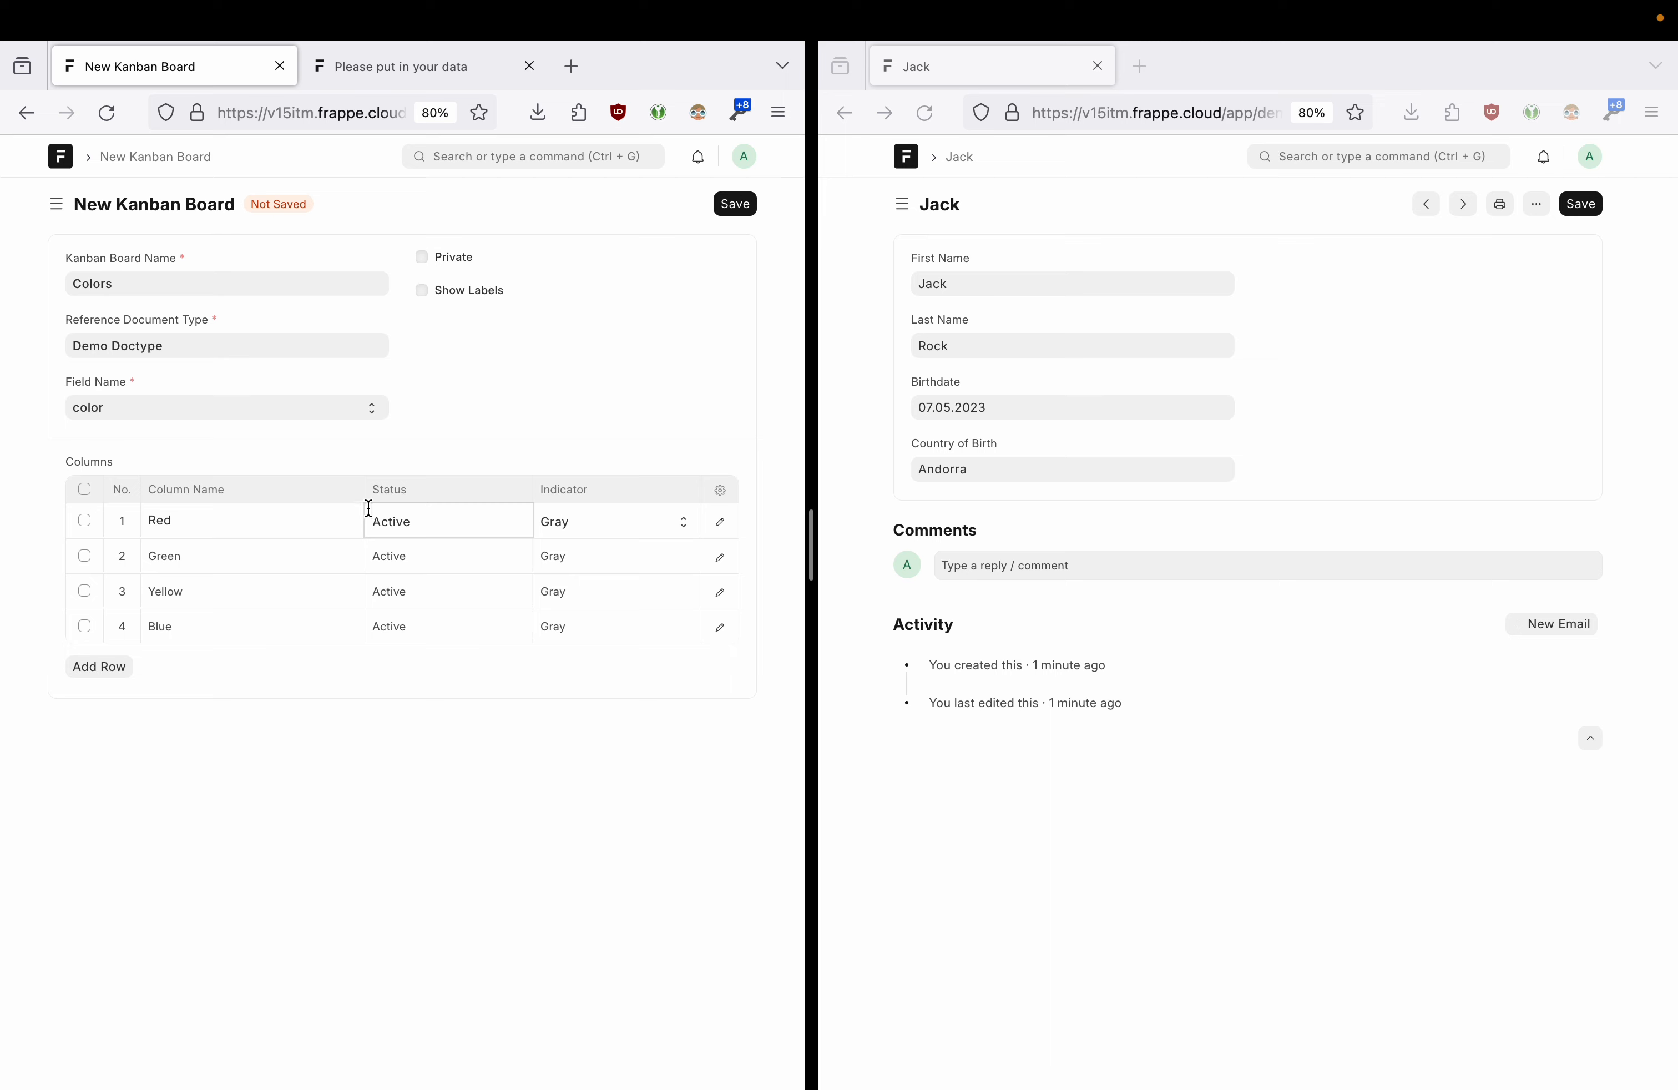
click(185, 526)
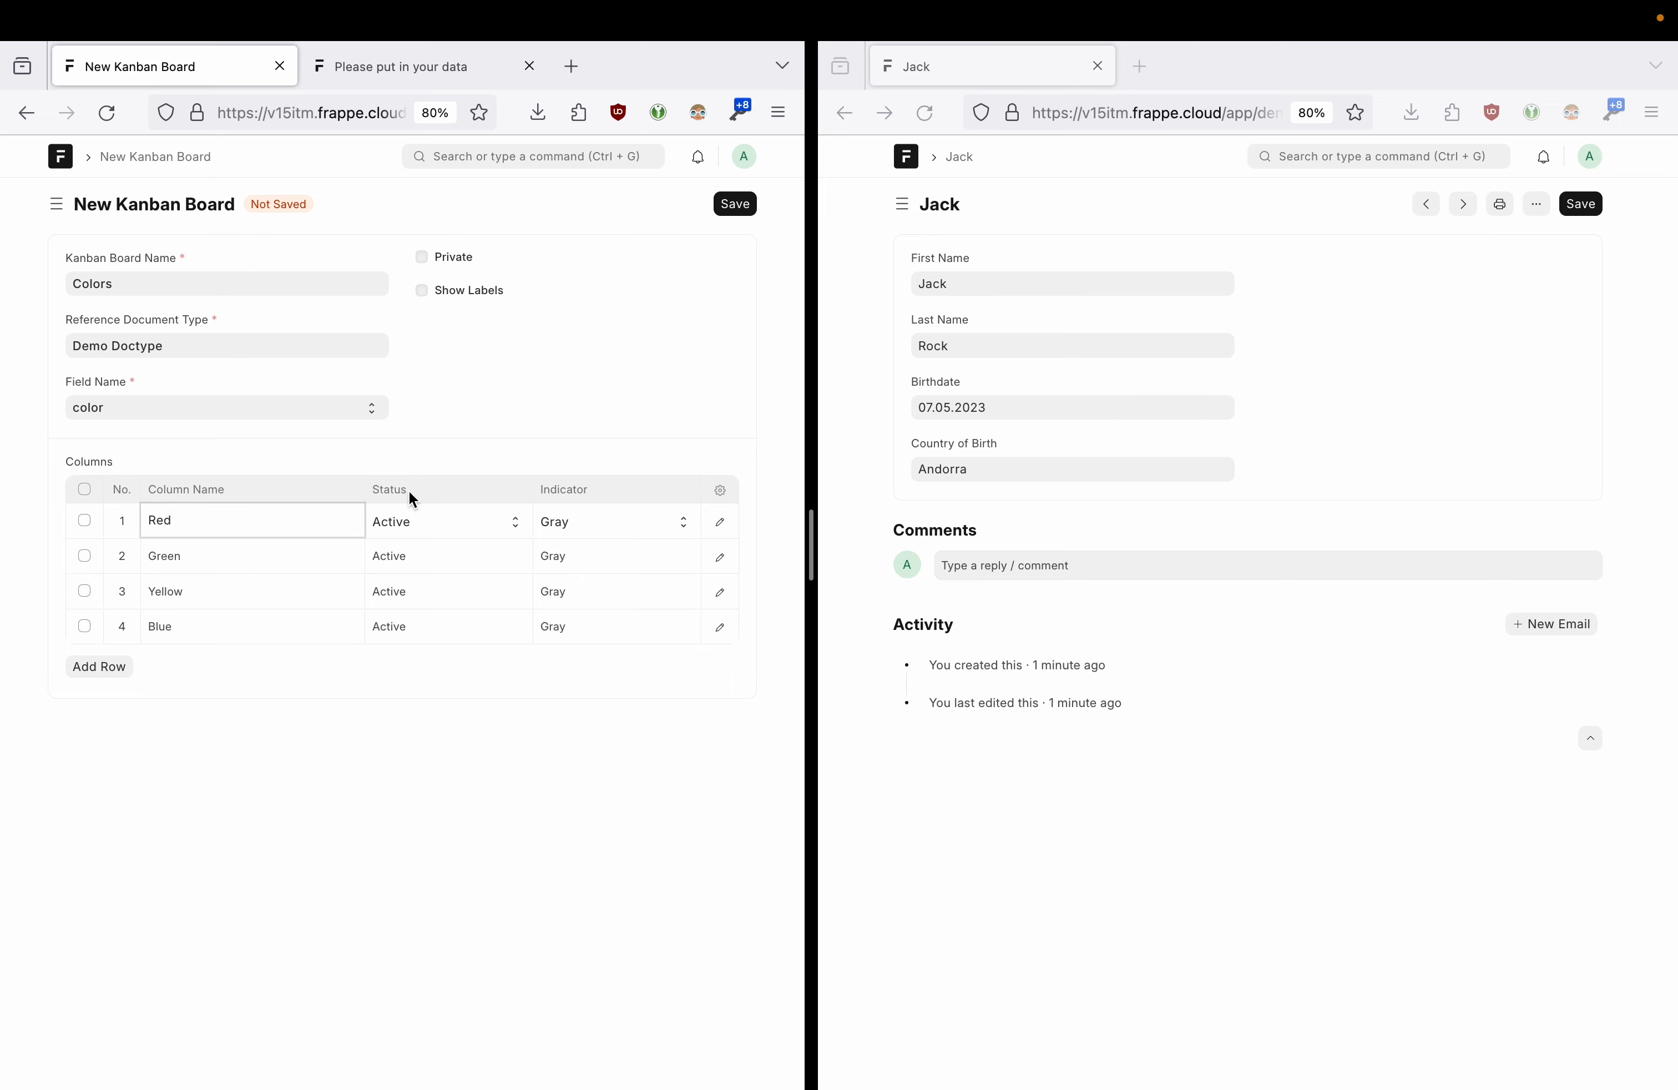
click(450, 528)
click(451, 522)
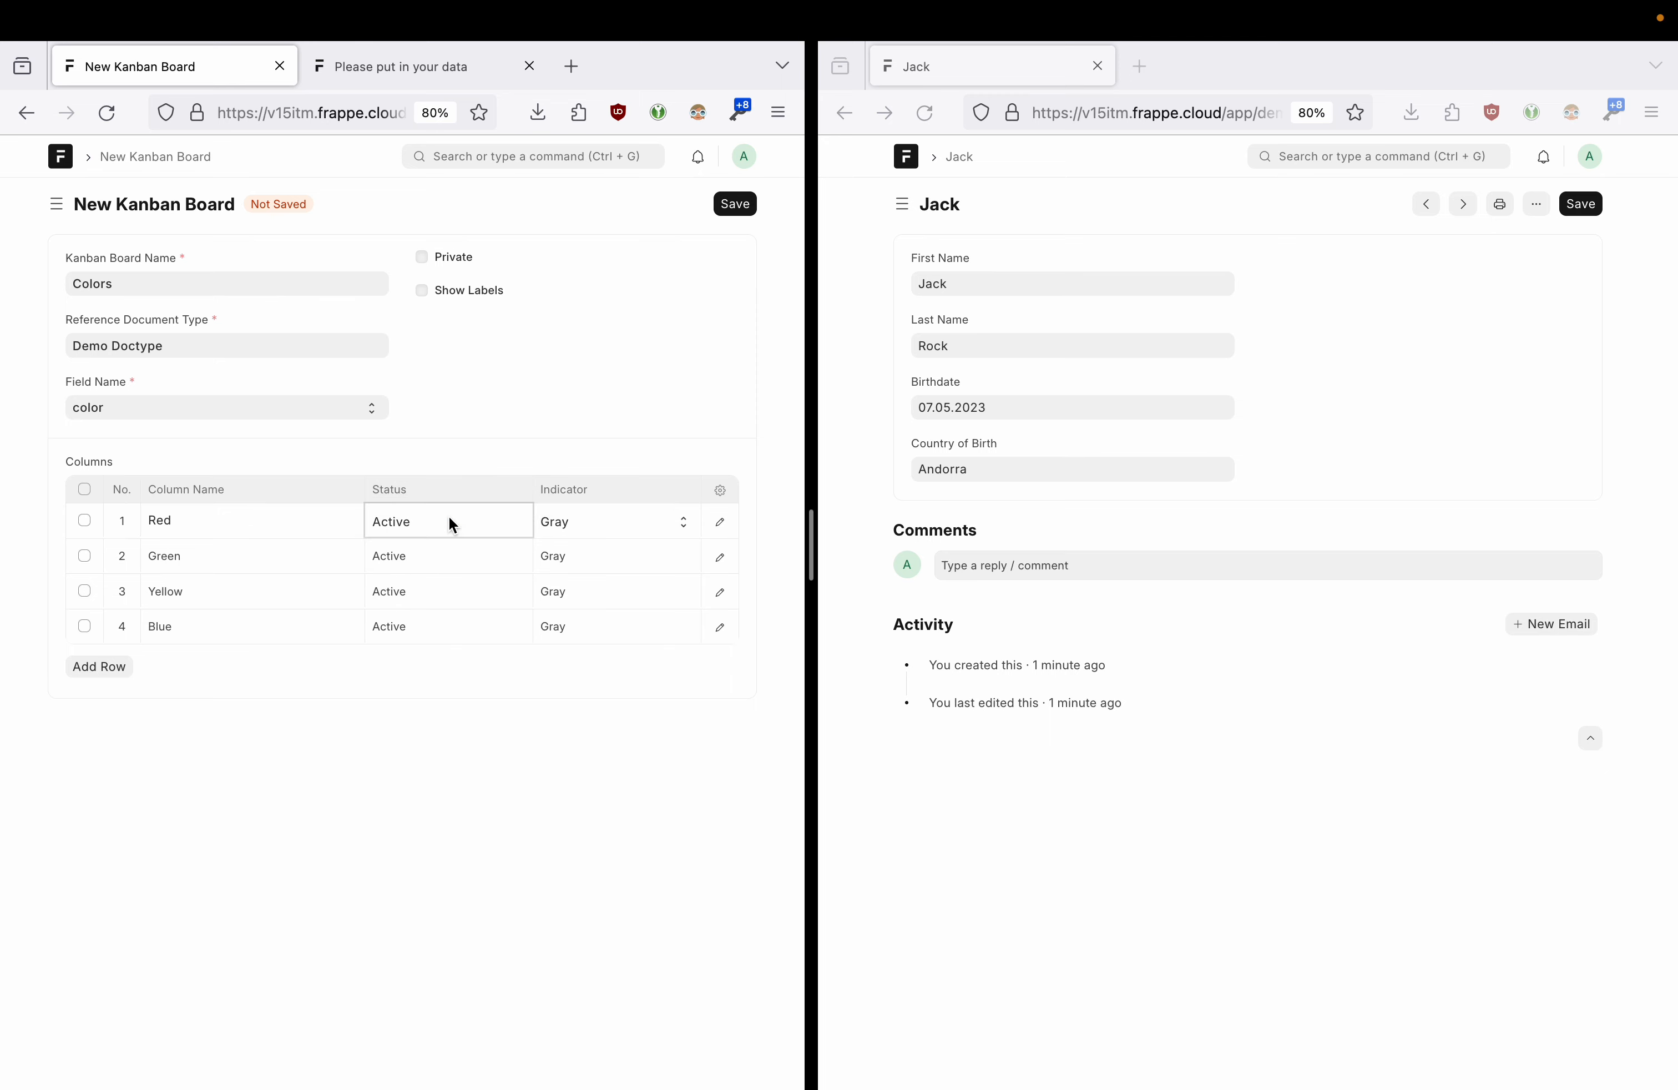
click(597, 524)
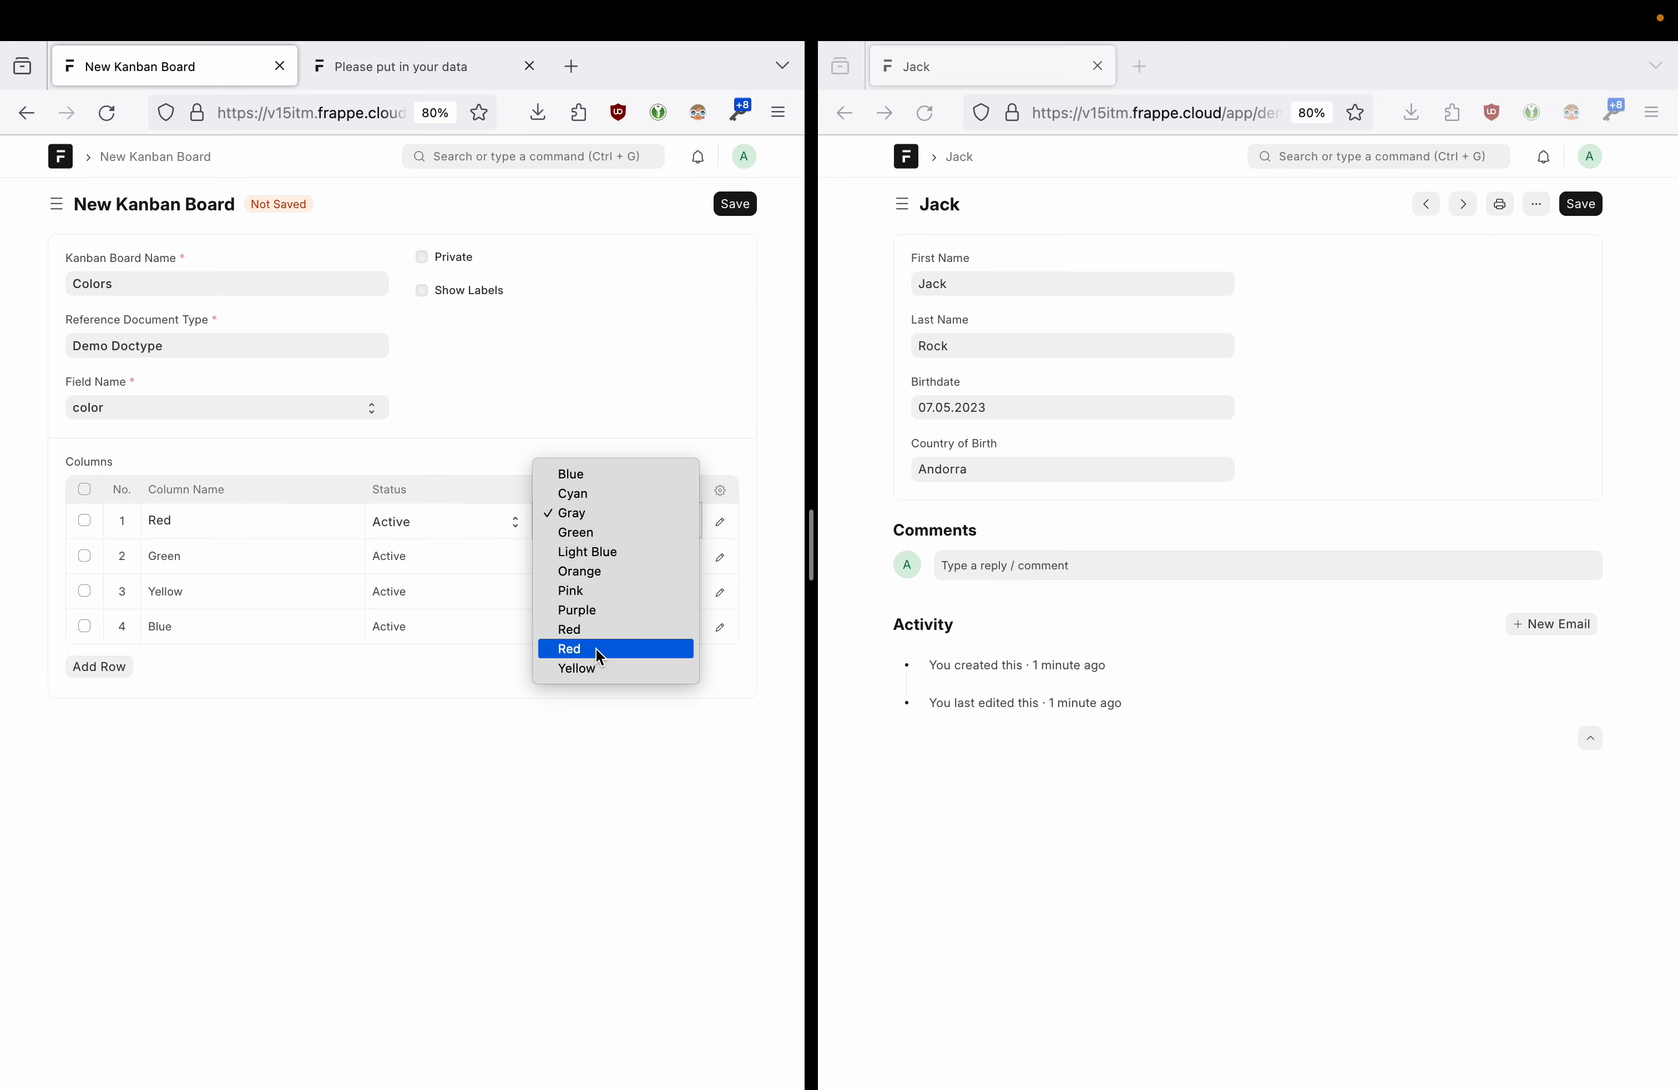
click(593, 631)
- Set the Green, Yellow and Blue columns' indicators to Green, Yellow and Blue
click(613, 556)
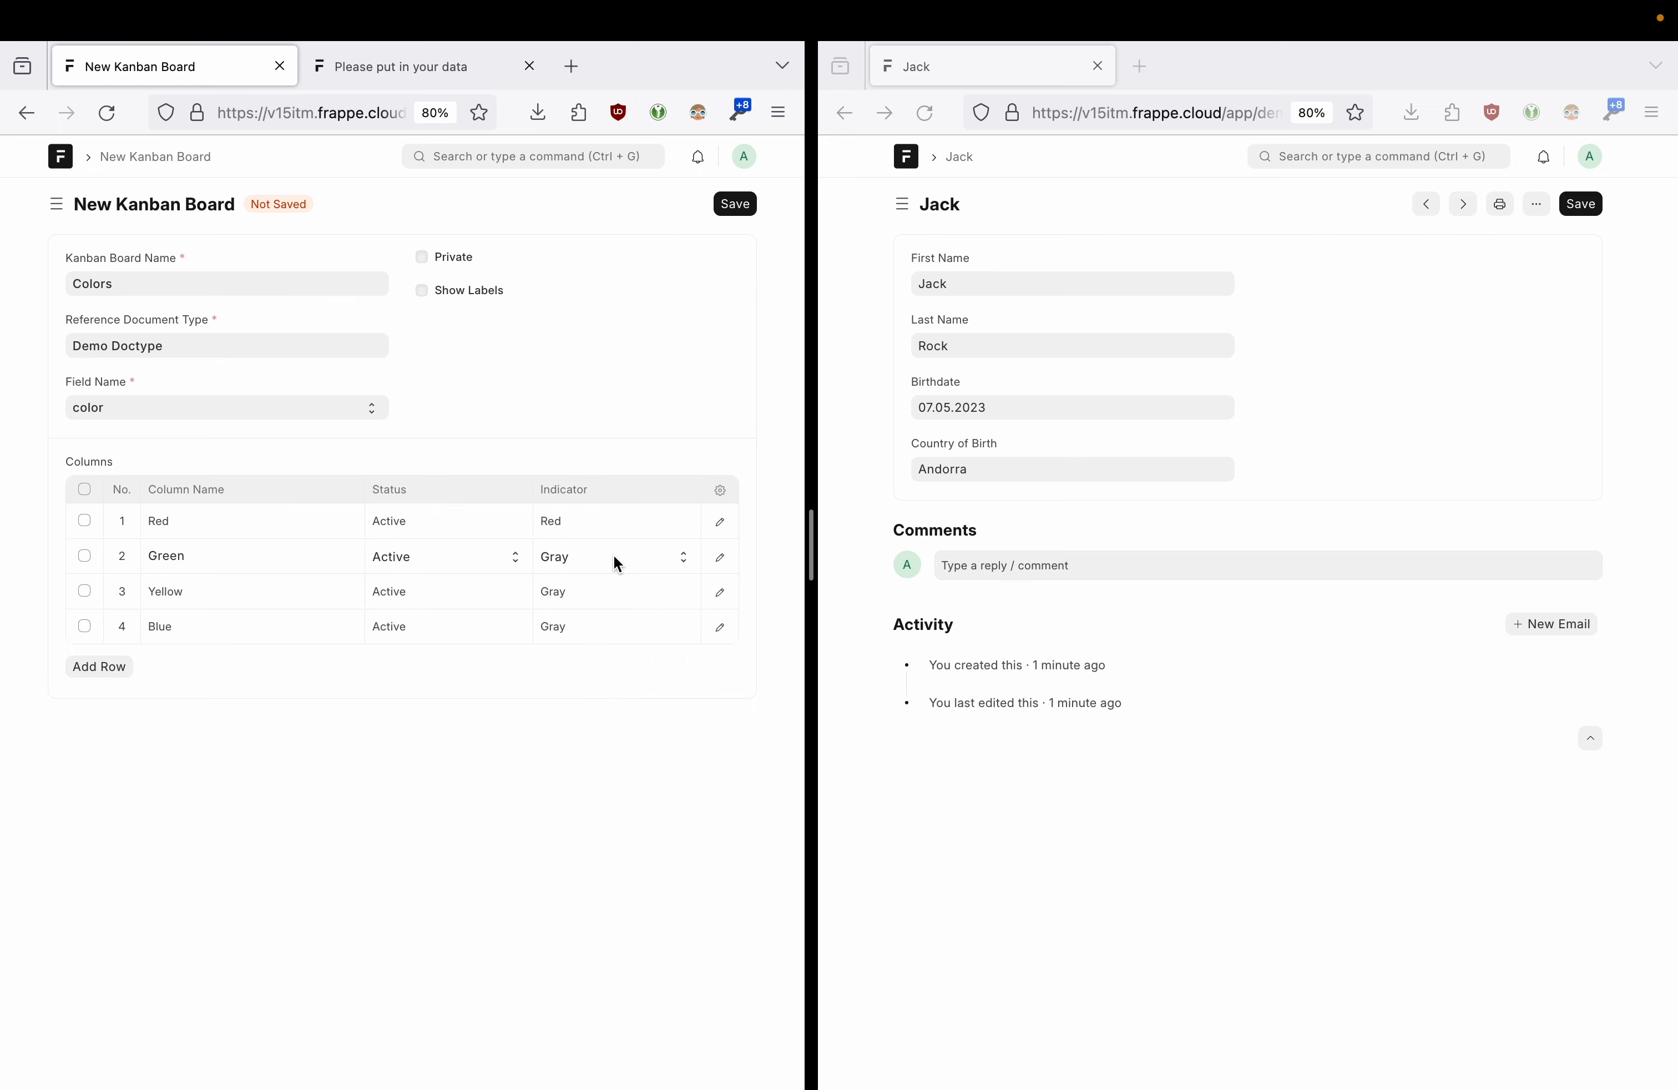
click(614, 555)
click(611, 565)
click(613, 591)
click(612, 591)
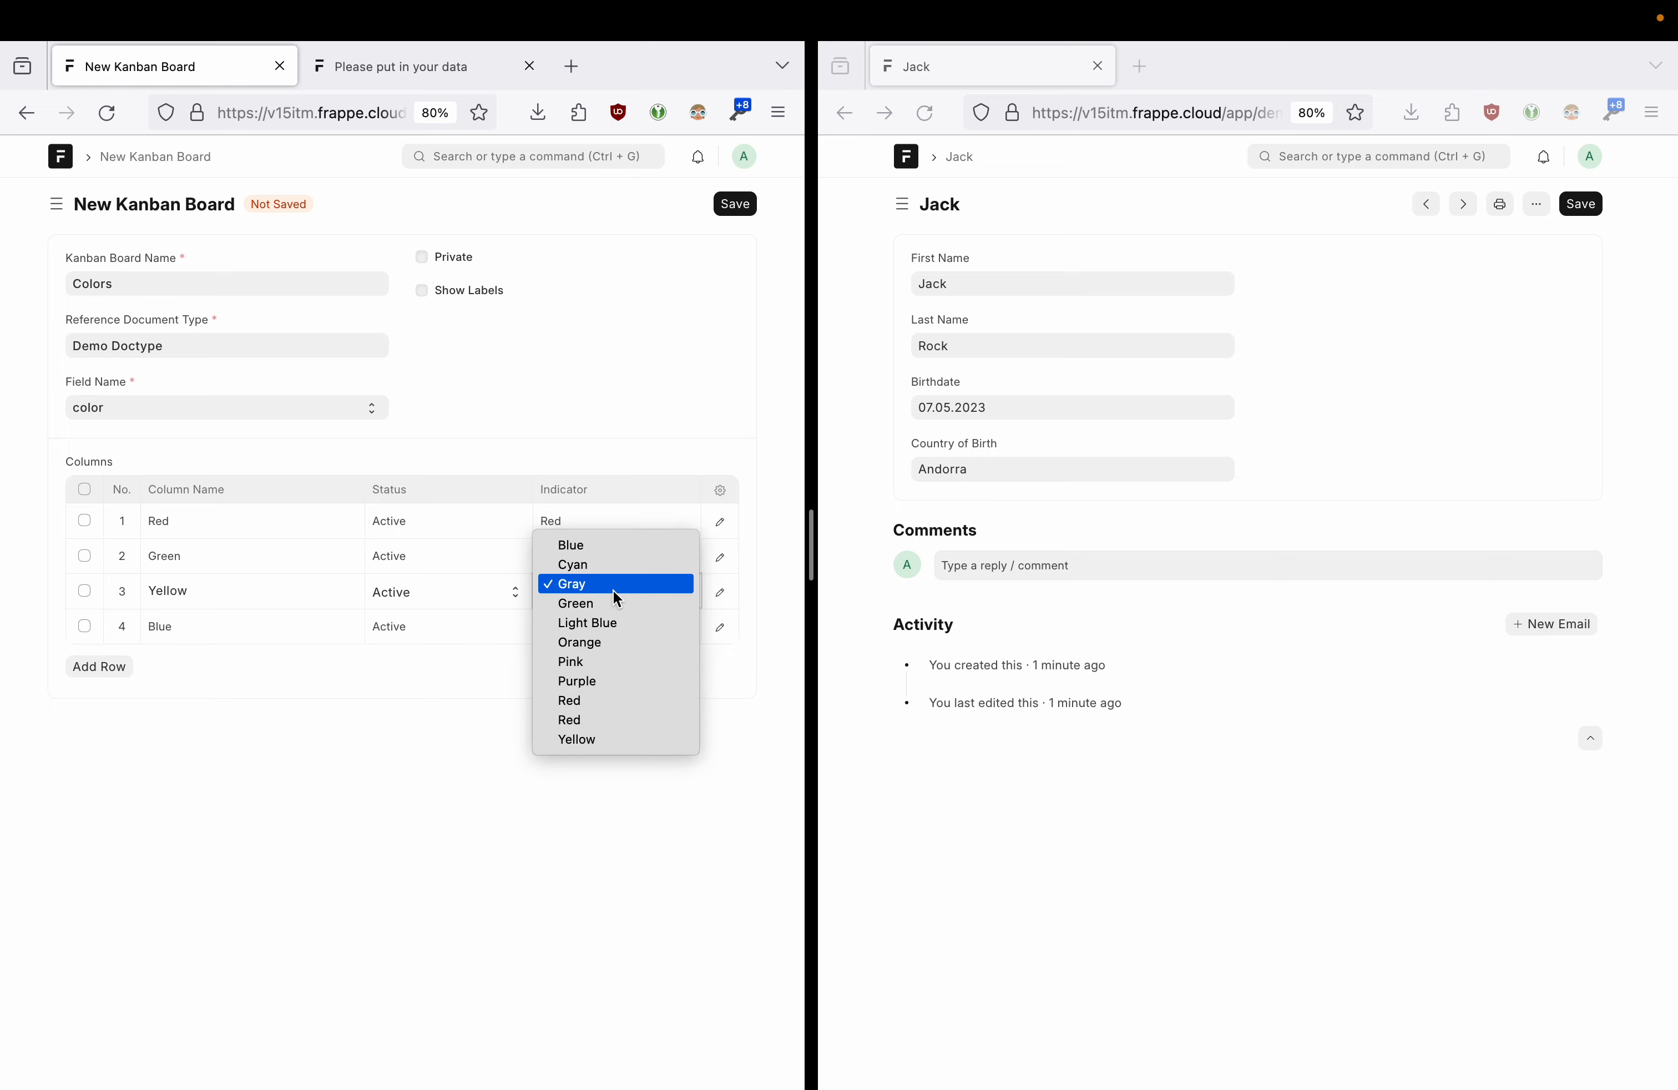
click(596, 737)
click(596, 627)
click(597, 628)
click(589, 581)
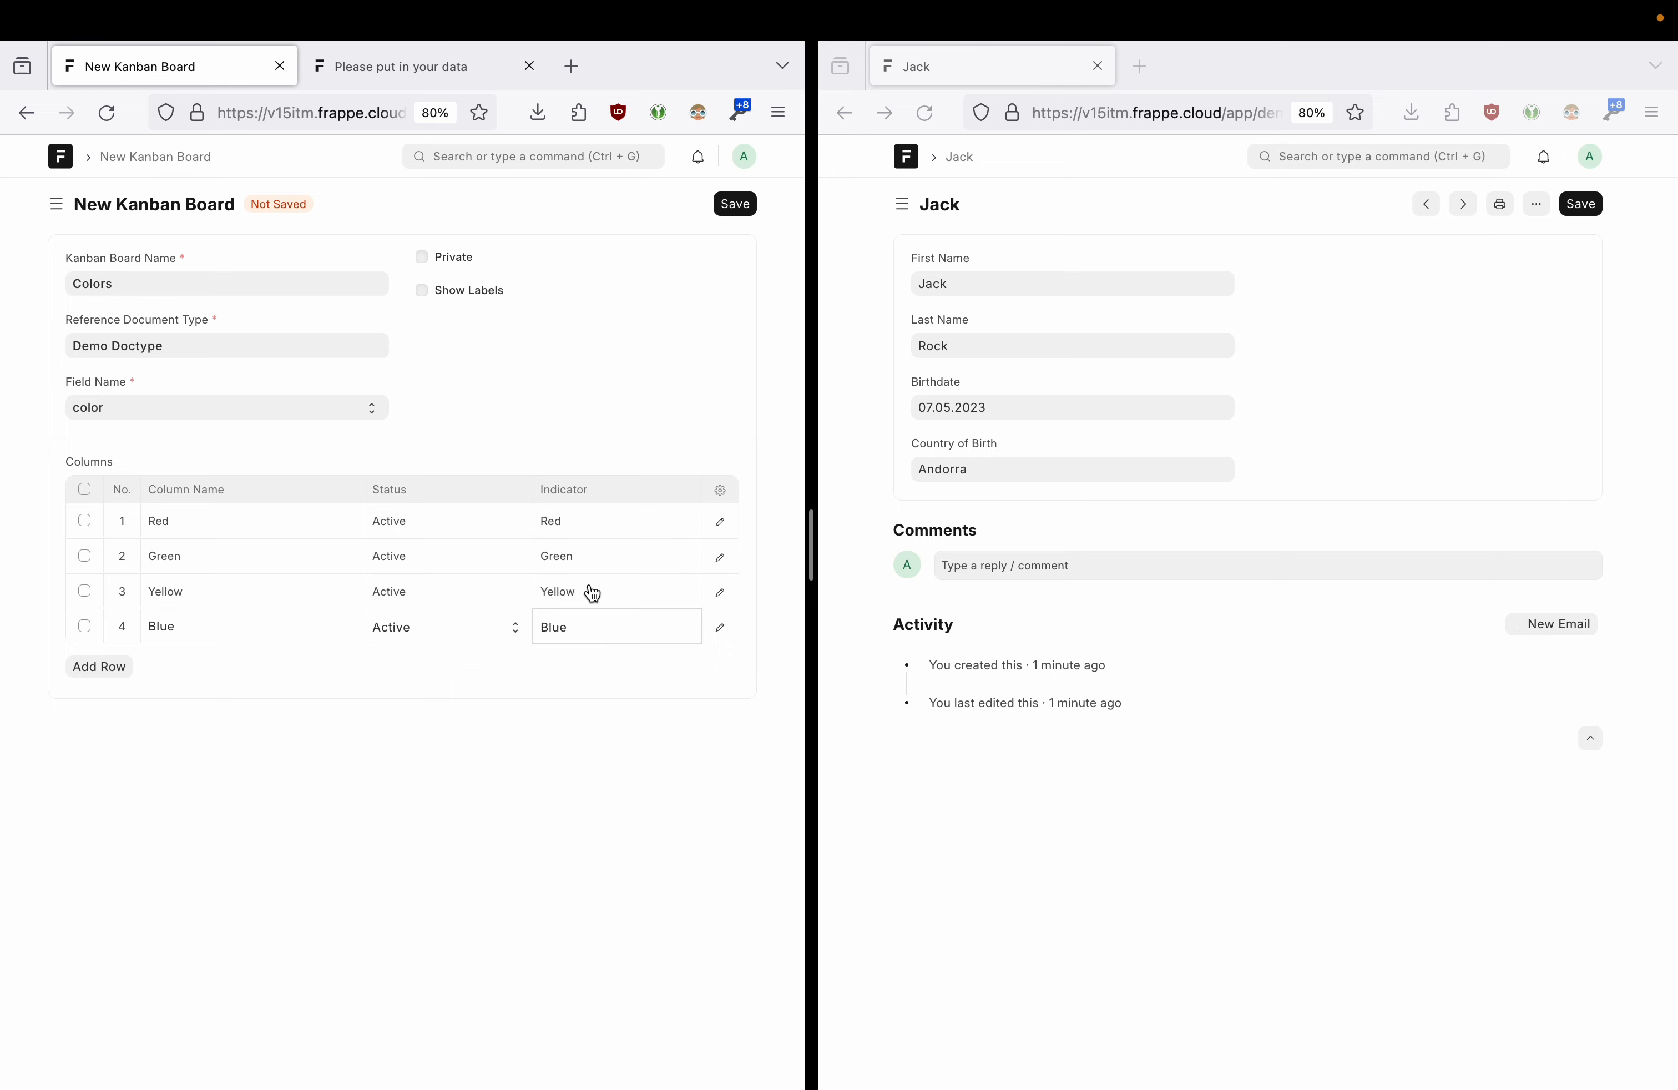
- Close the Blue row's edit form and save the Colors Kanban board
click(721, 629)
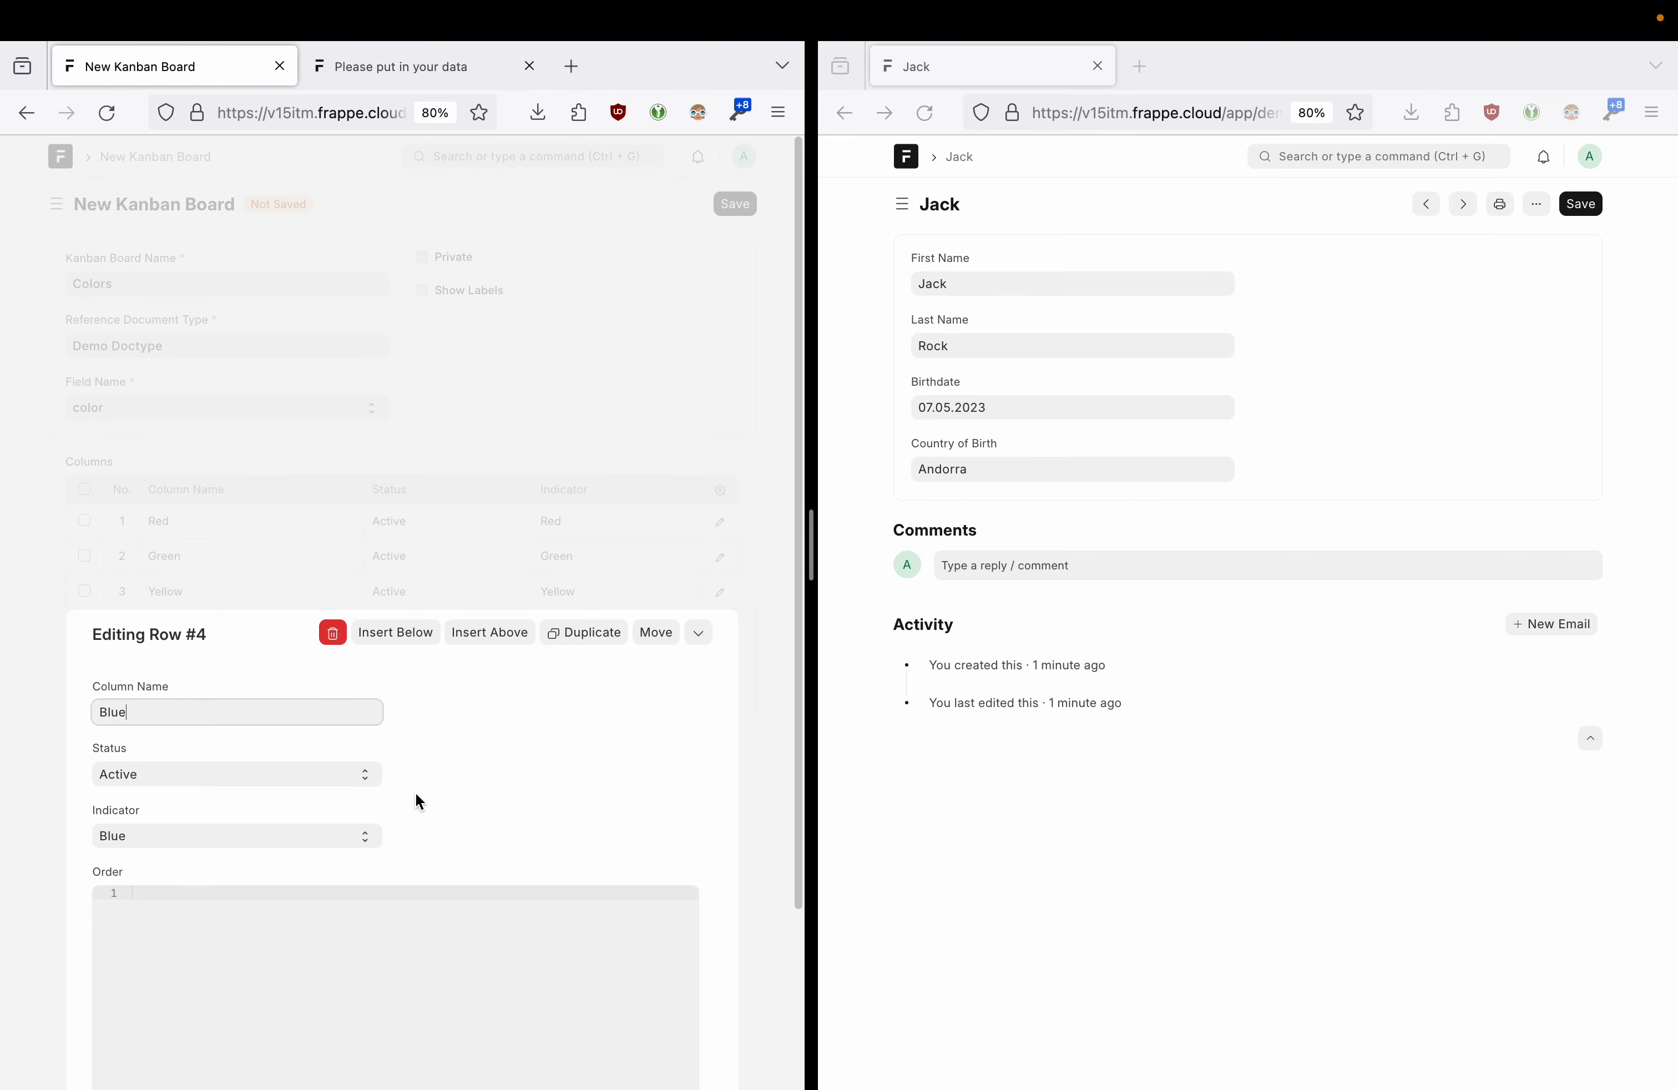
click(160, 687)
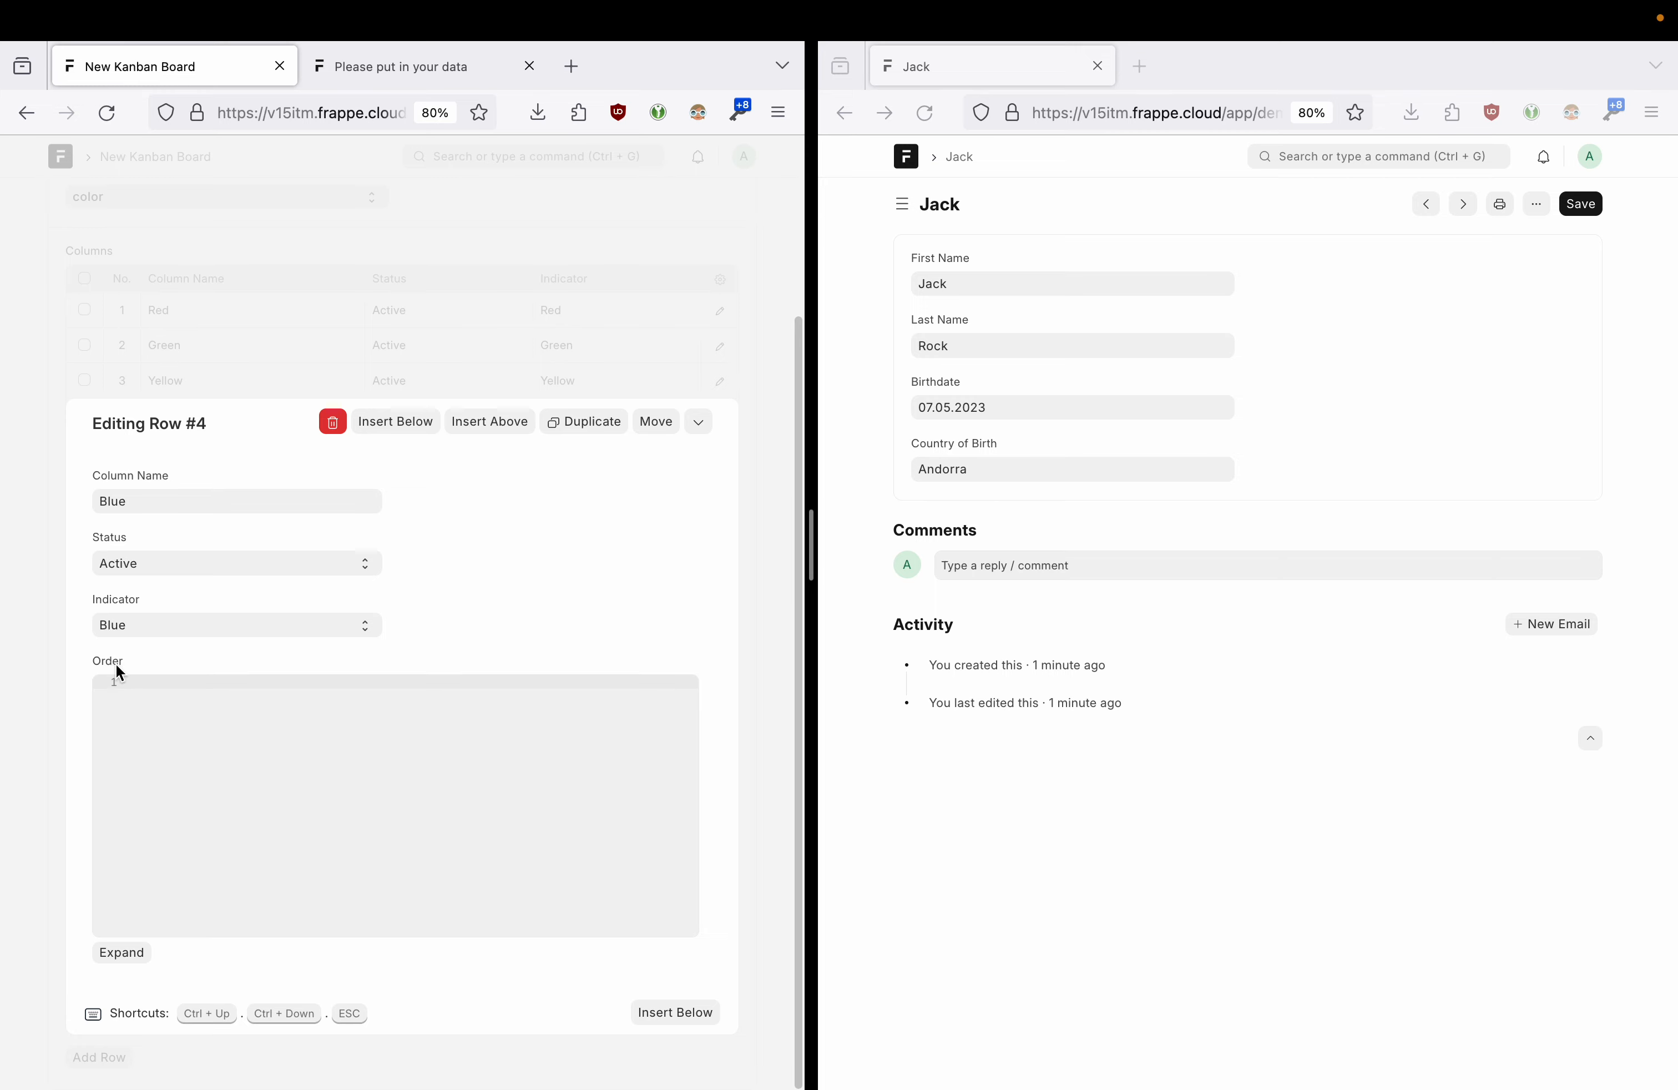
click(48, 616)
click(732, 209)
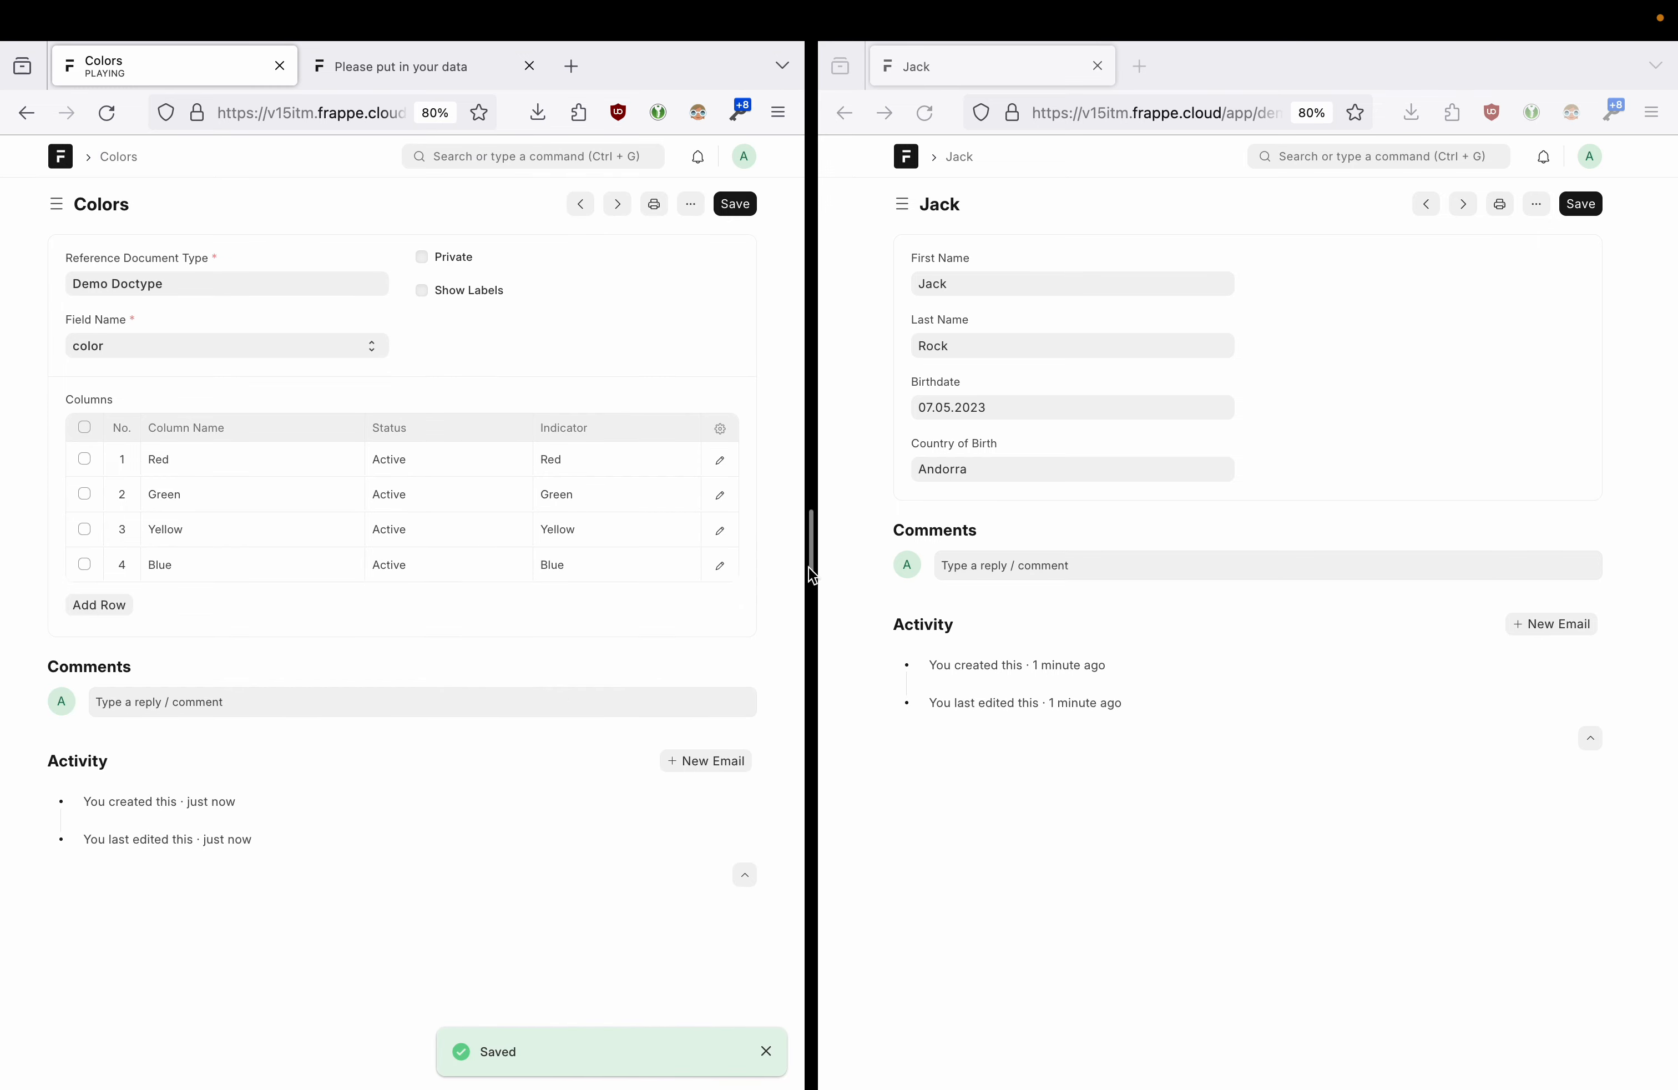
- Display the Colors Kanban board in a widened pane so all columns show
drag(814, 565, 898, 565)
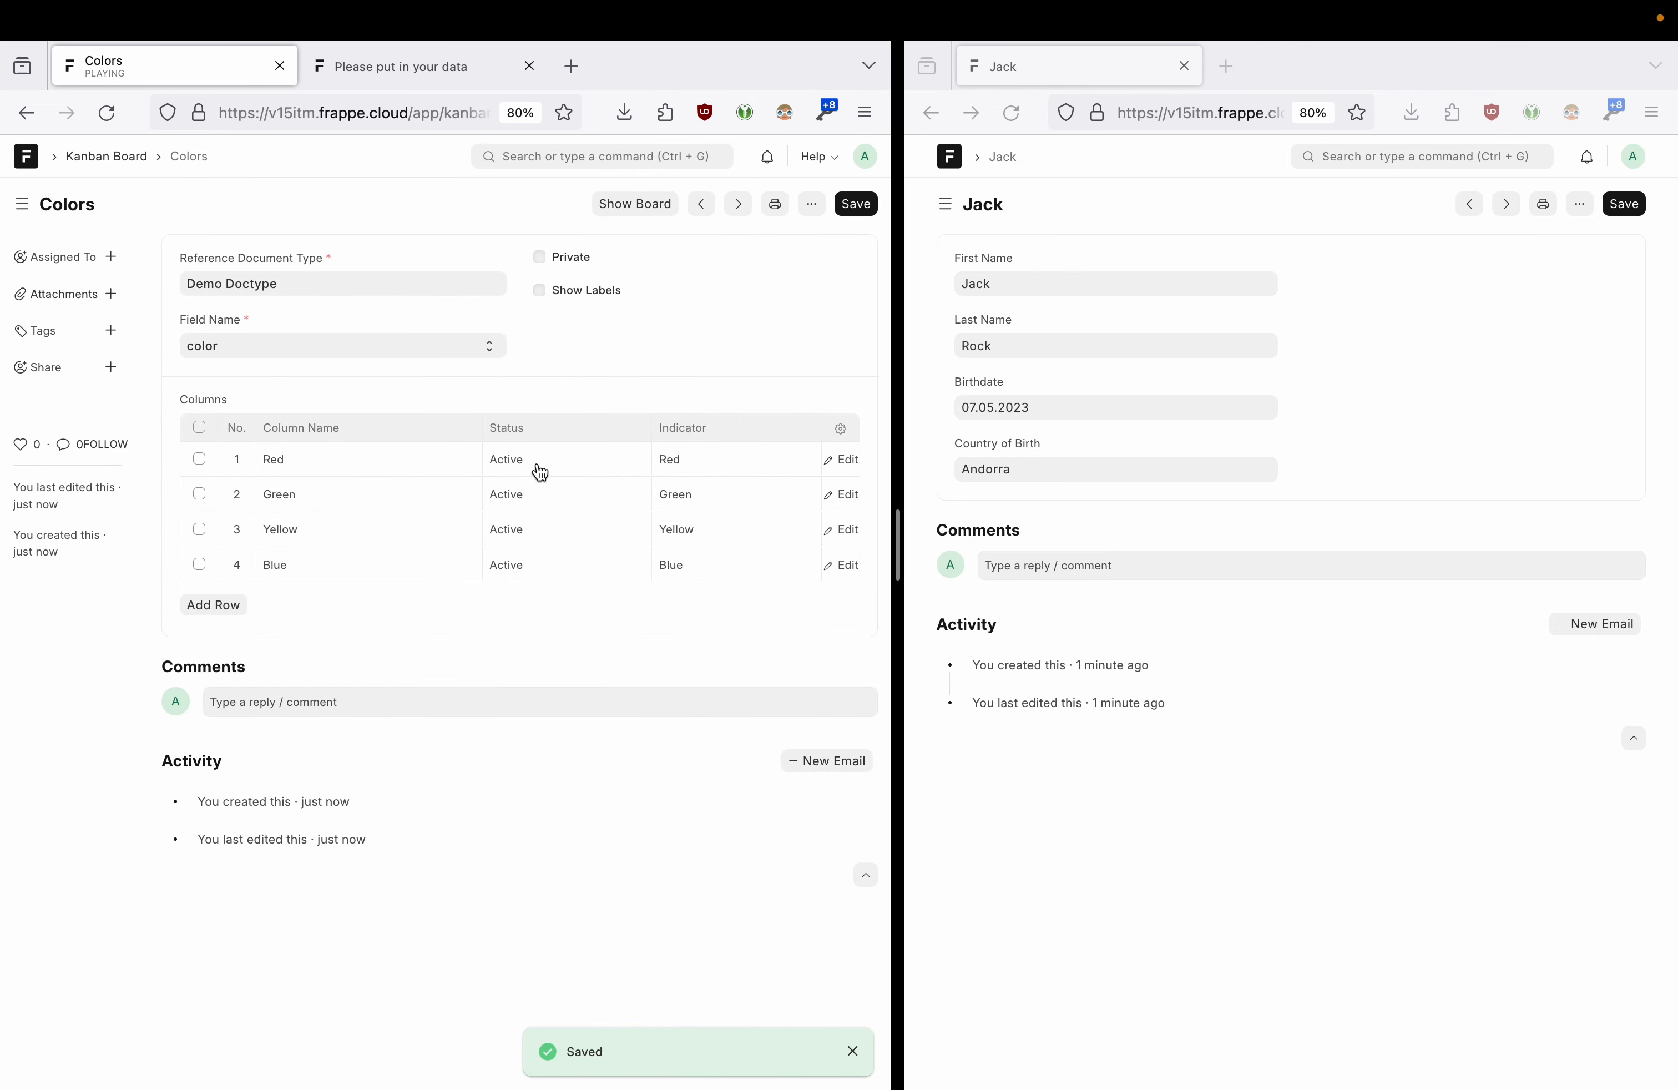
click(623, 207)
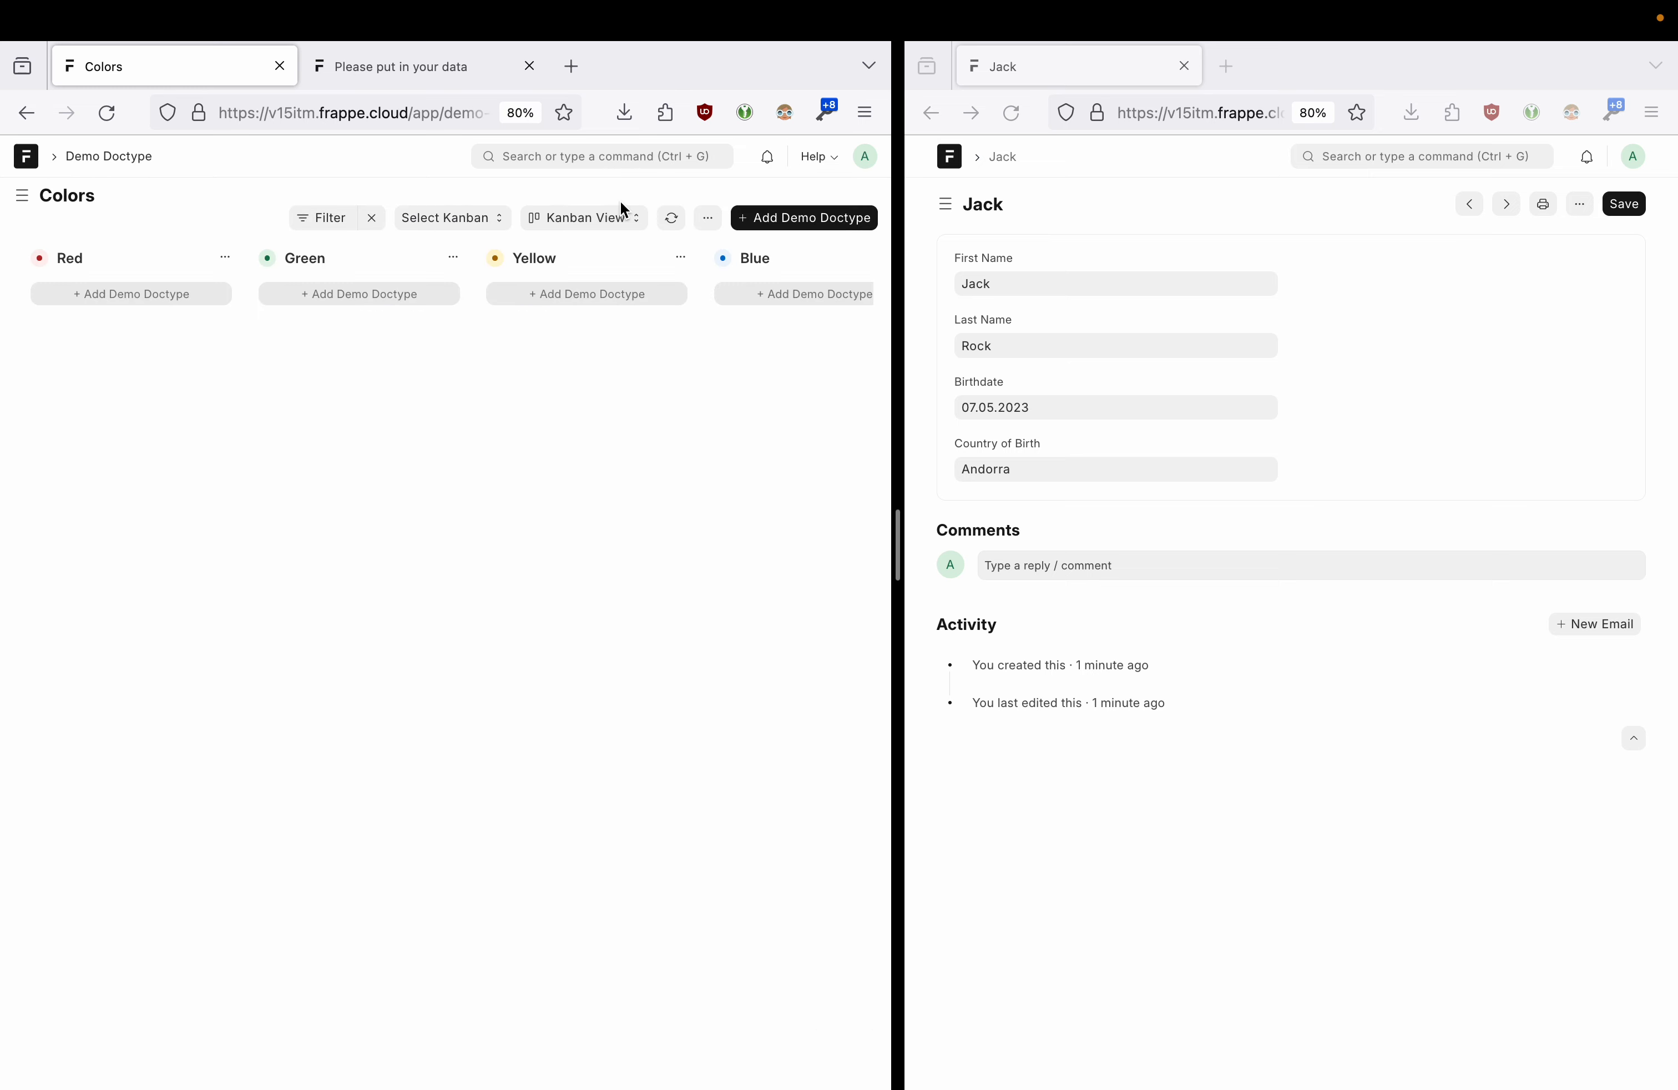
drag(899, 530, 1172, 531)
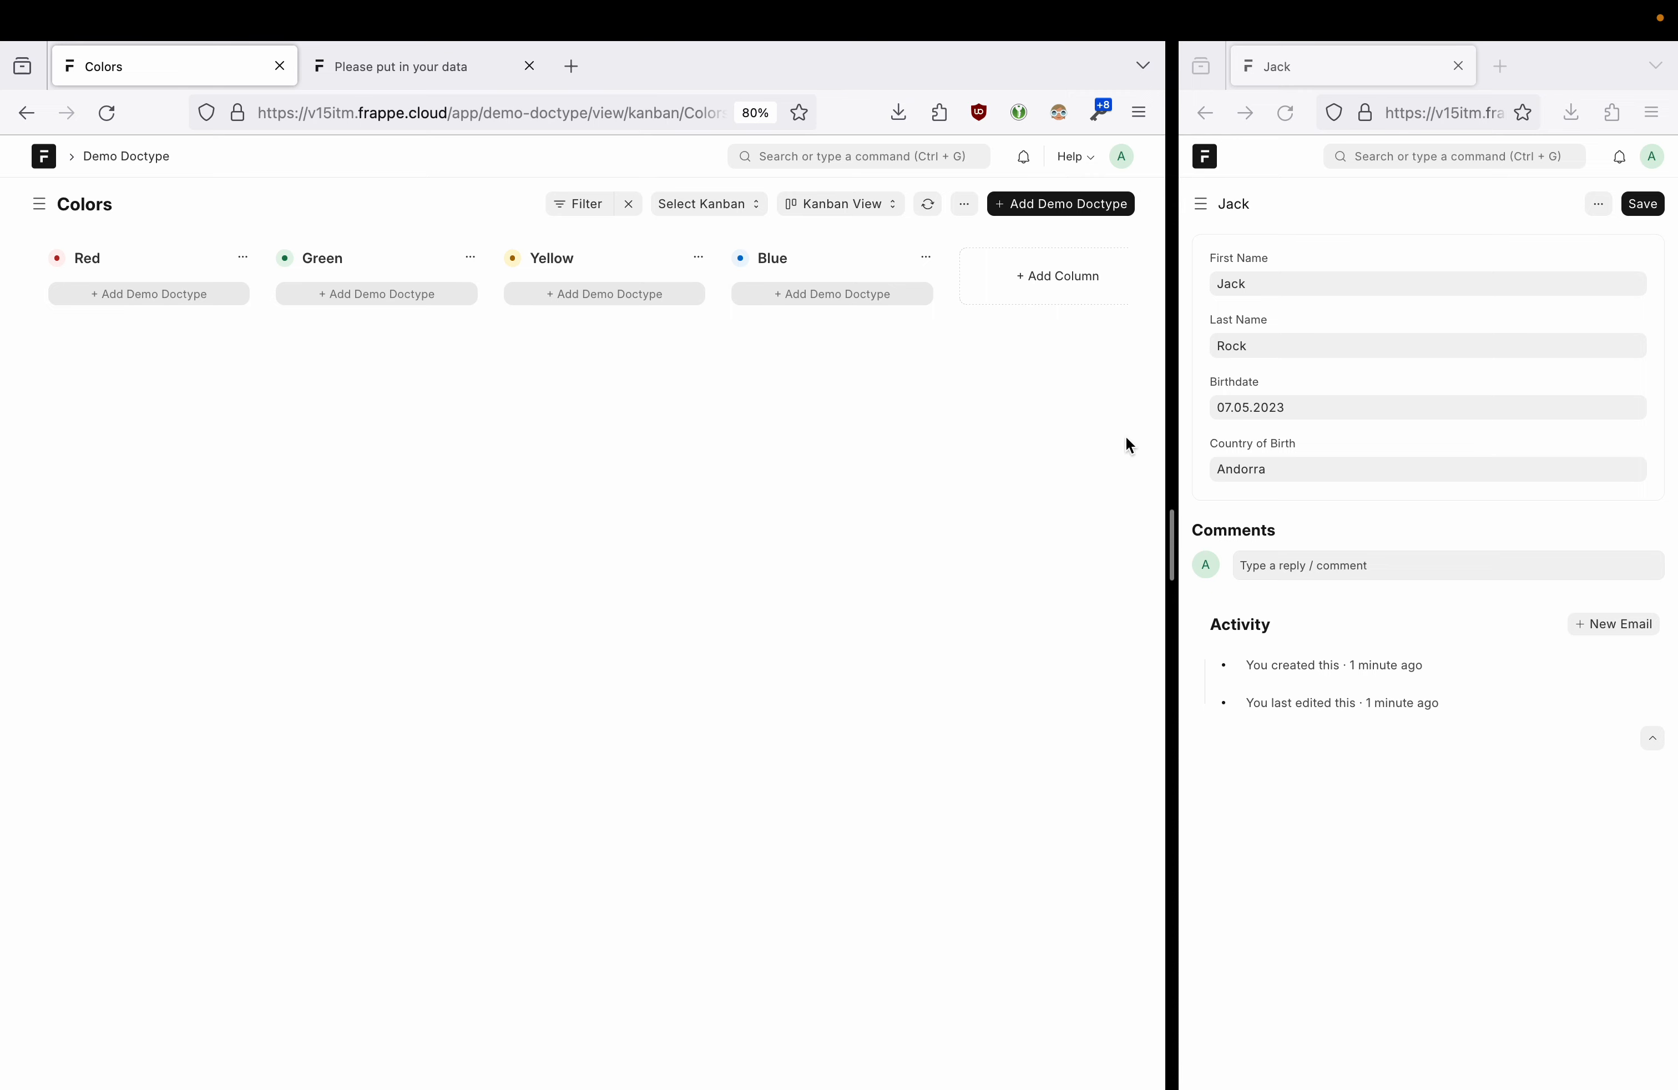
- Reload a record, set its Color to Red, save it, and refresh the board's list
click(1394, 231)
key(super+r)
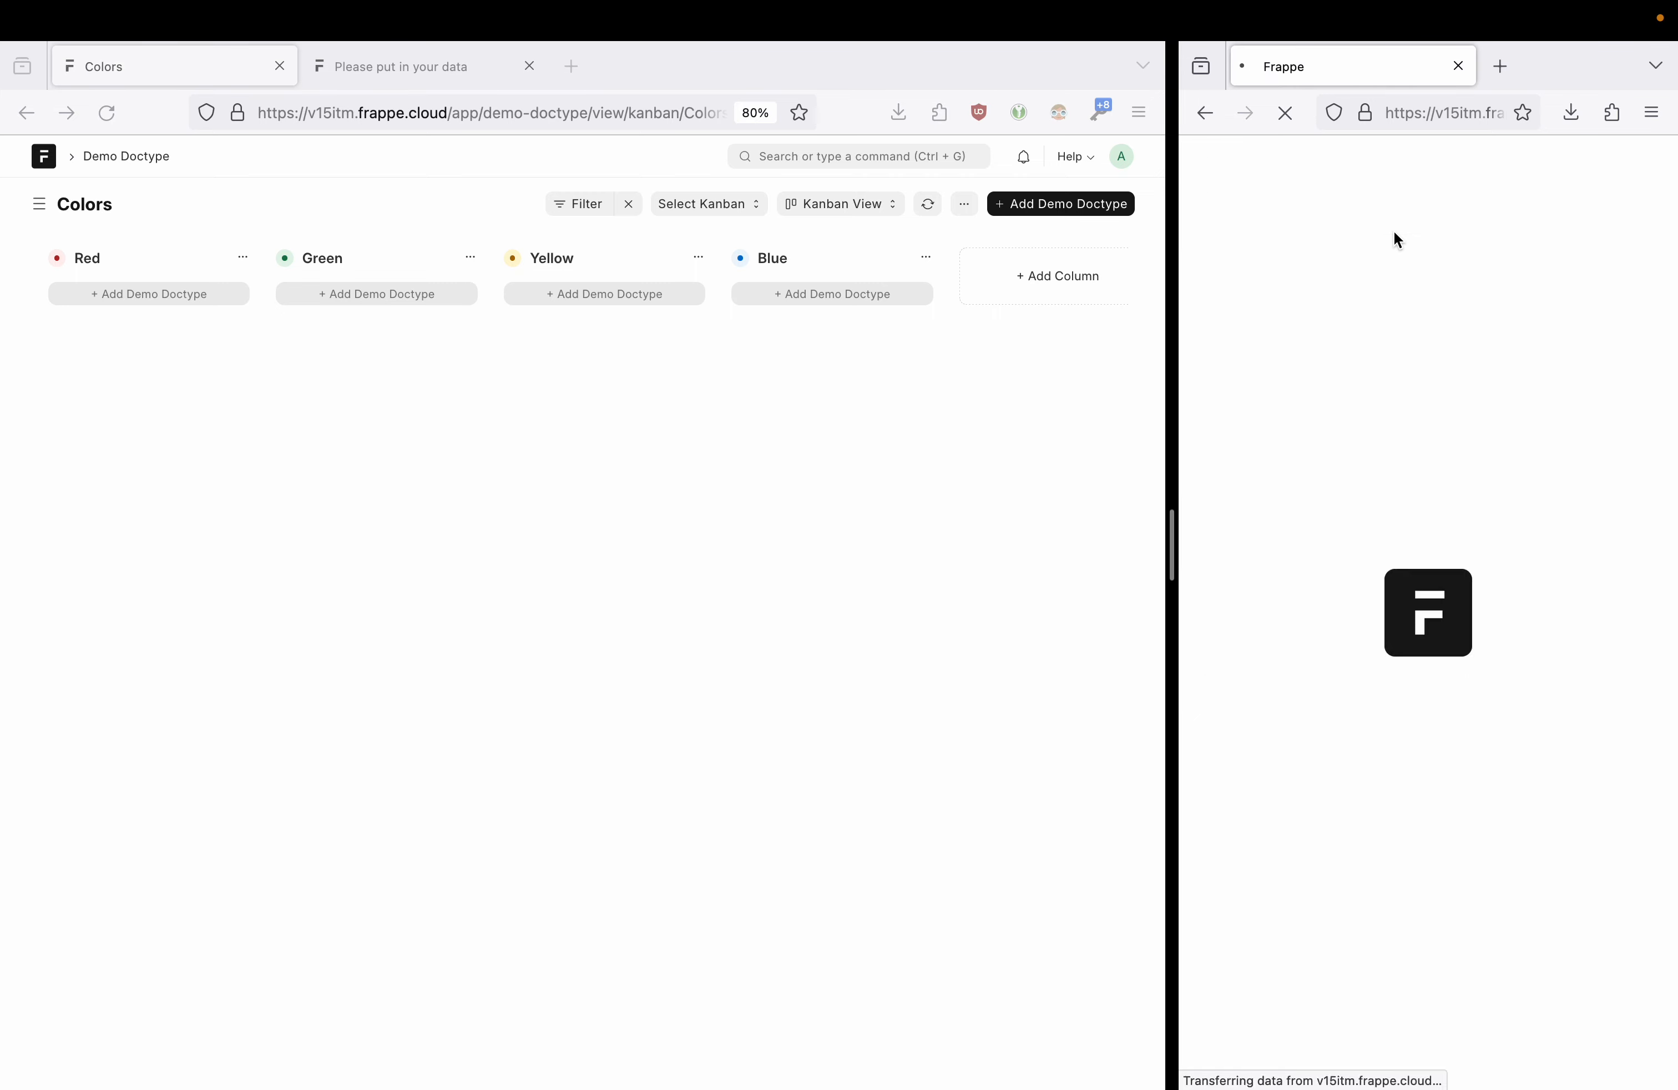
click(1279, 463)
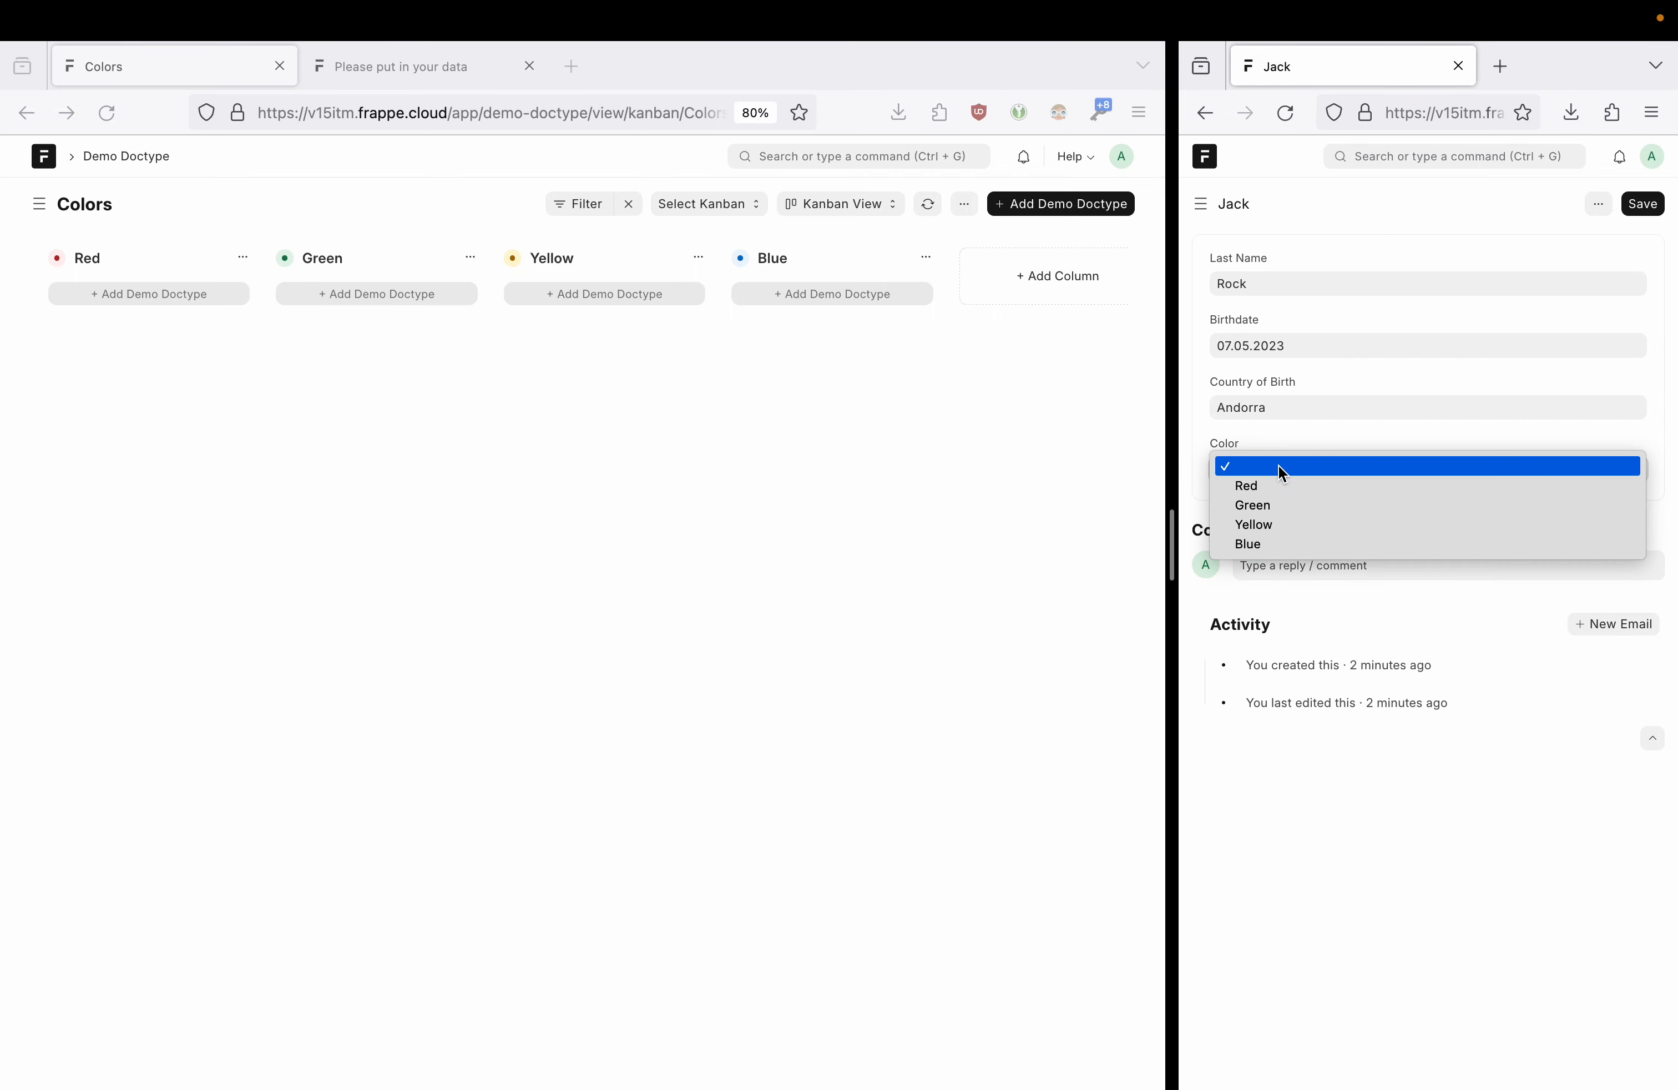
click(1276, 483)
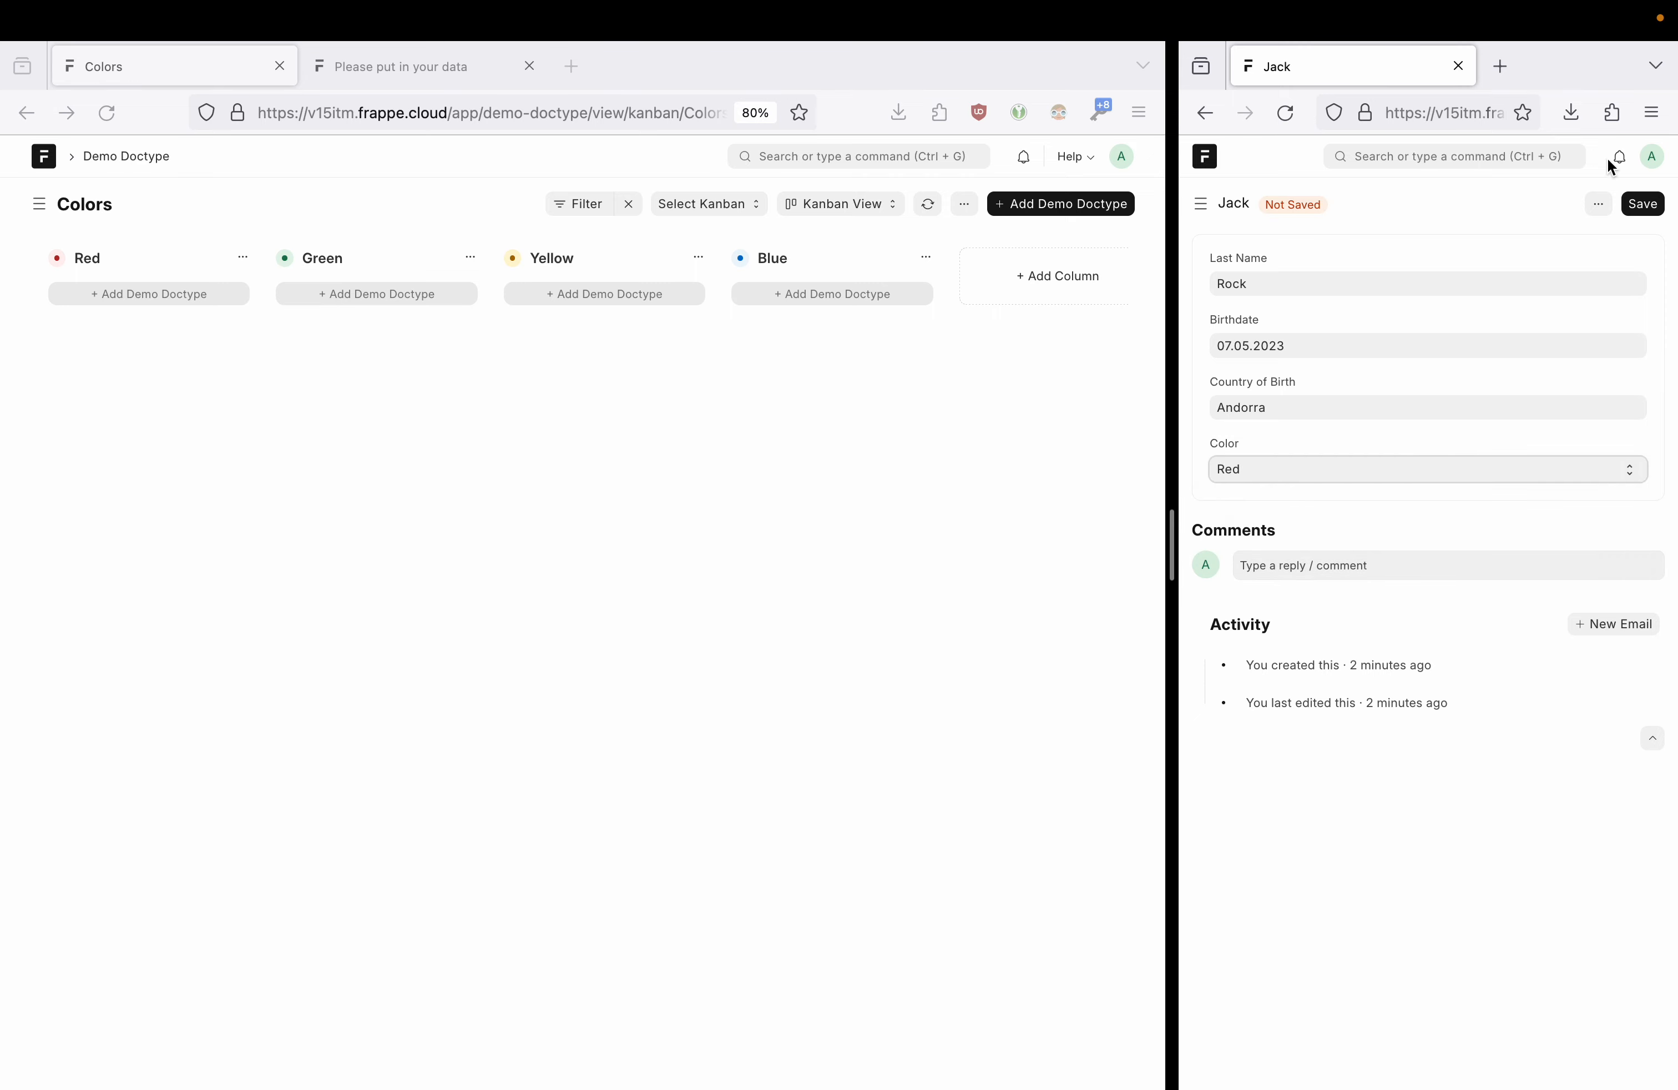
click(1643, 203)
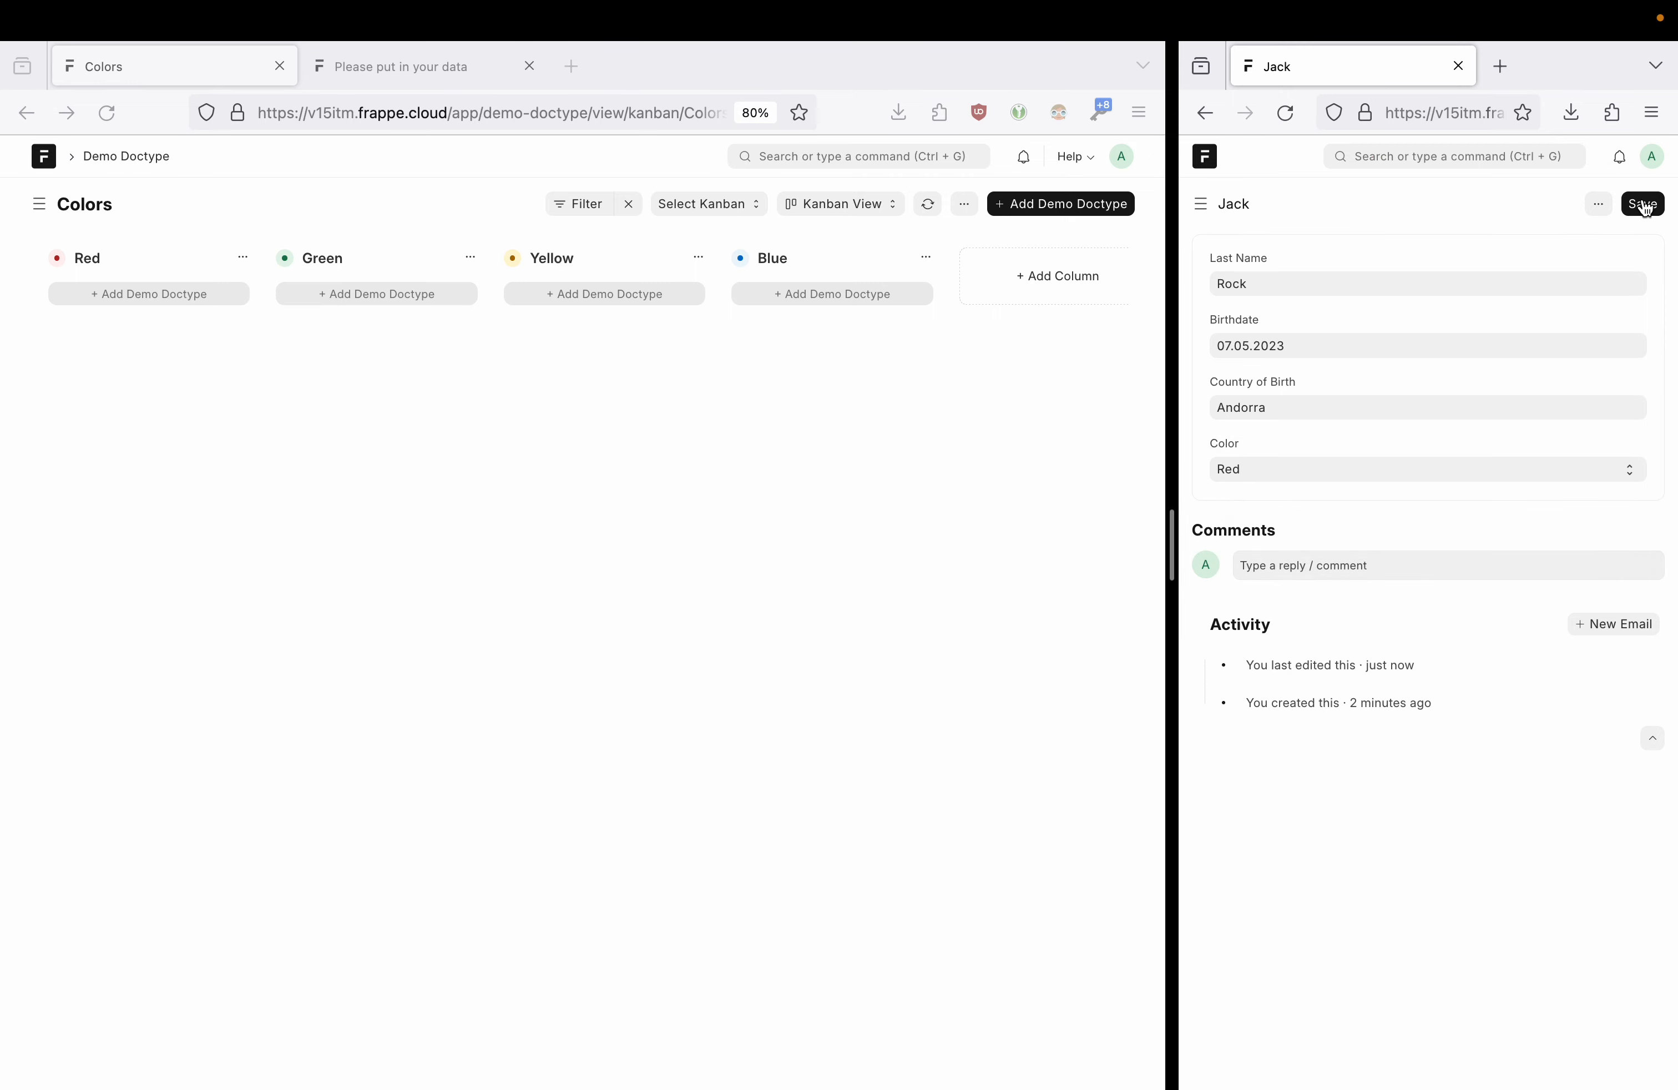
click(929, 205)
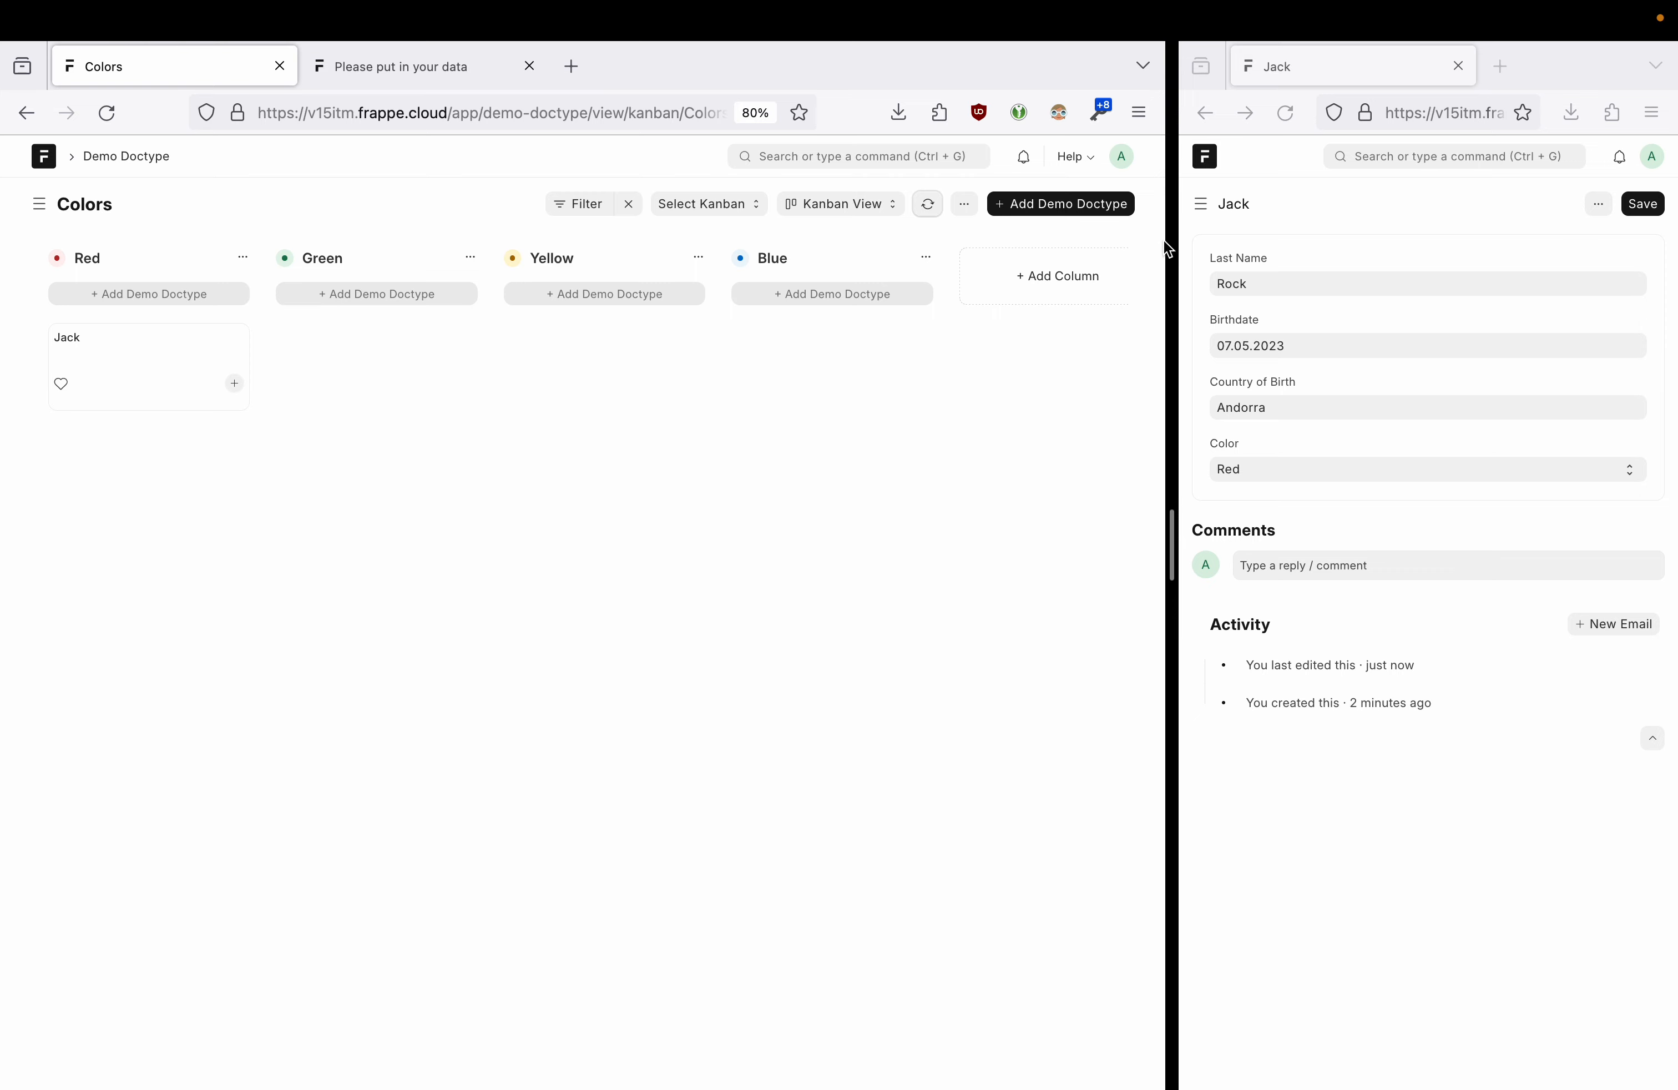
click(1197, 120)
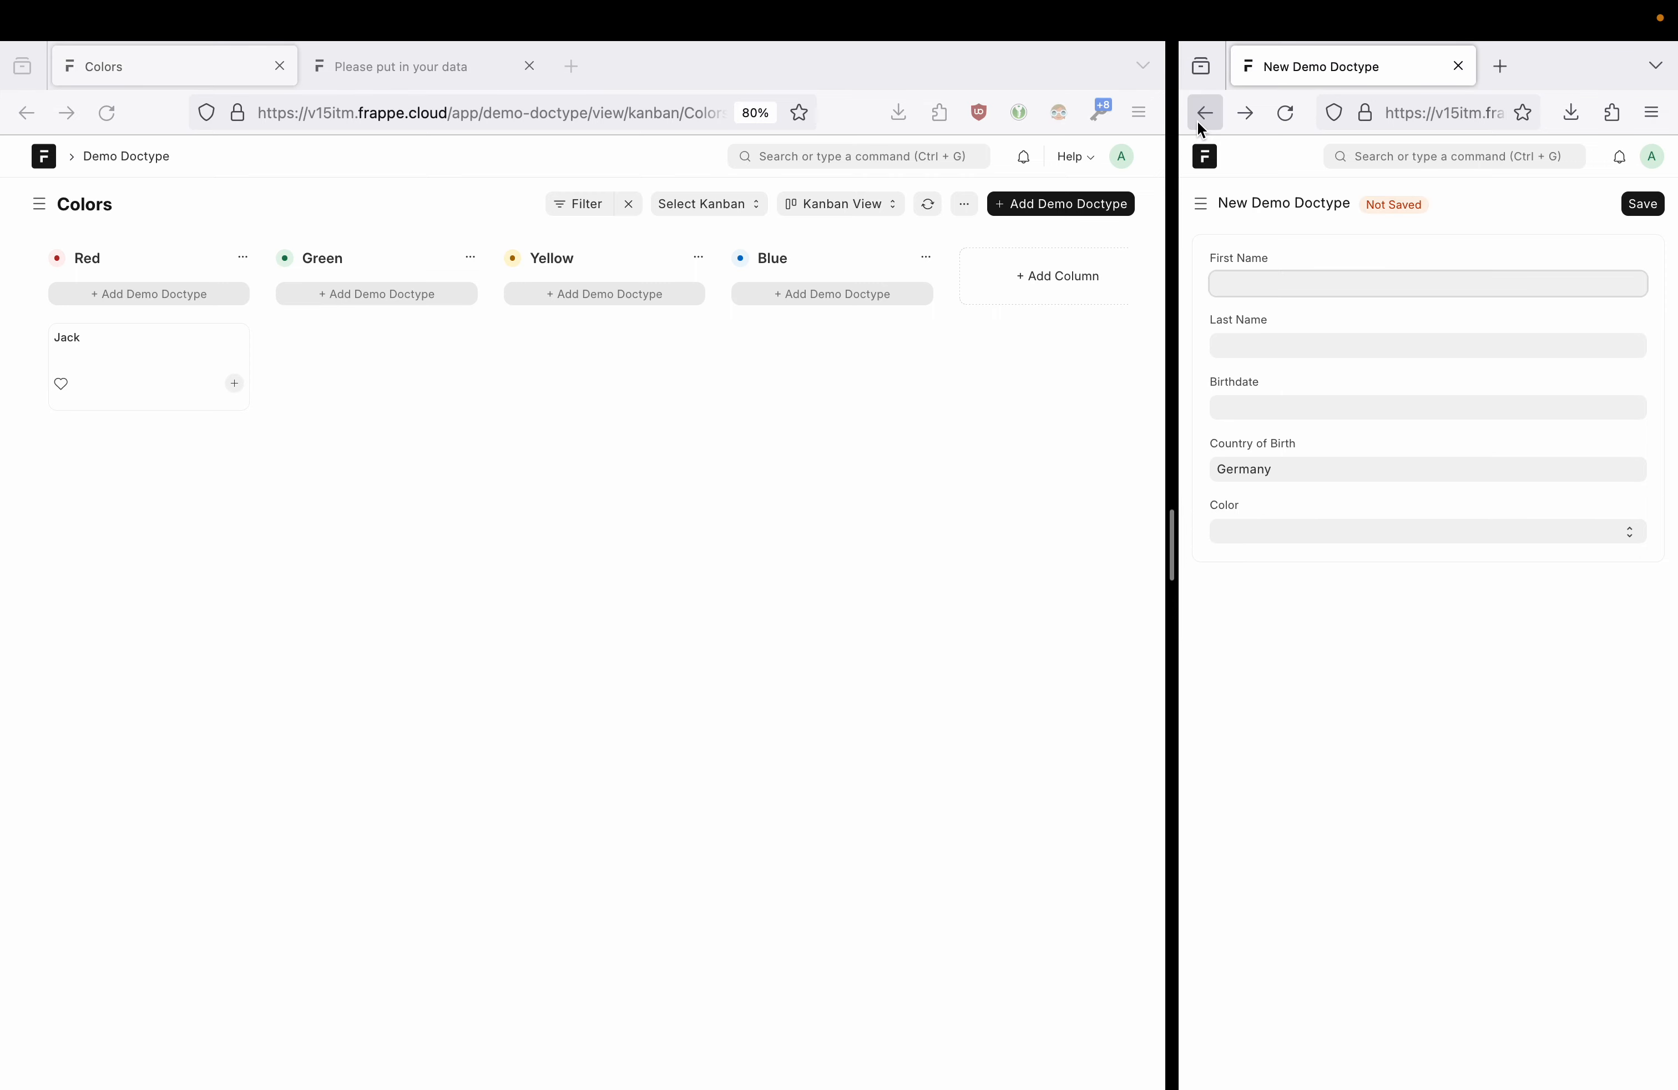
- Set the other record's Color to Yellow, save it, and refresh the board
click(1197, 120)
click(1261, 468)
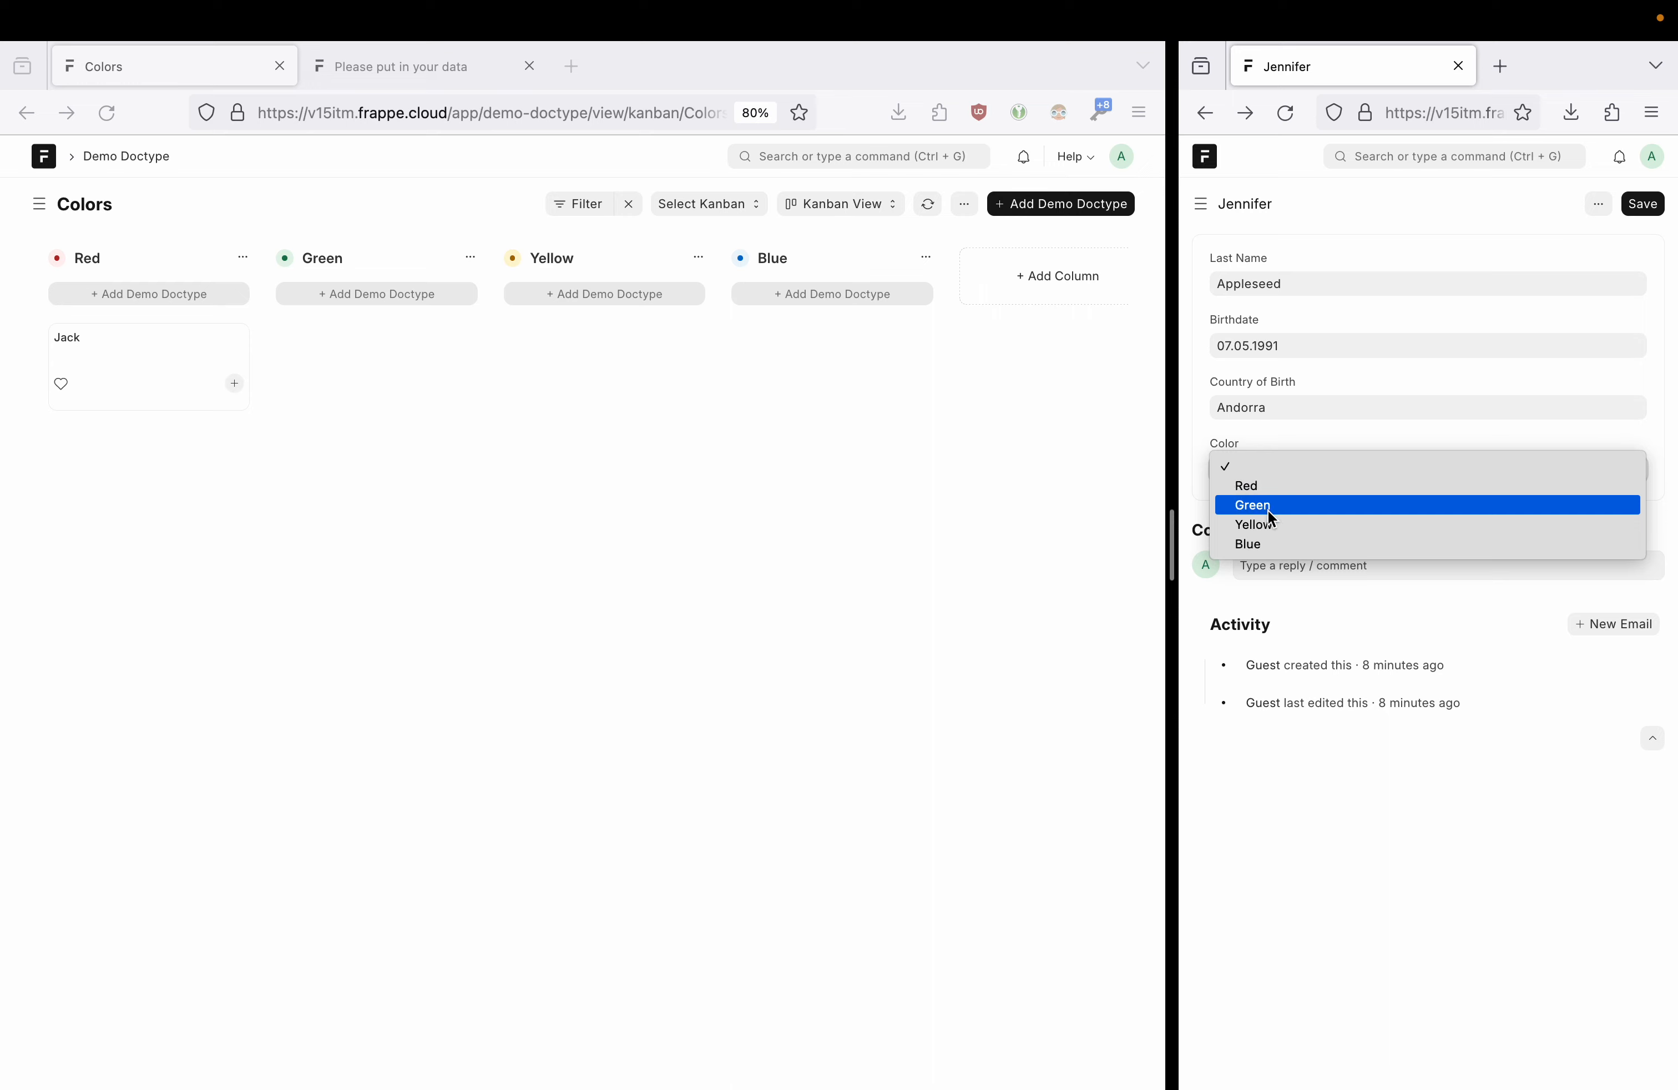
click(1254, 525)
click(1655, 202)
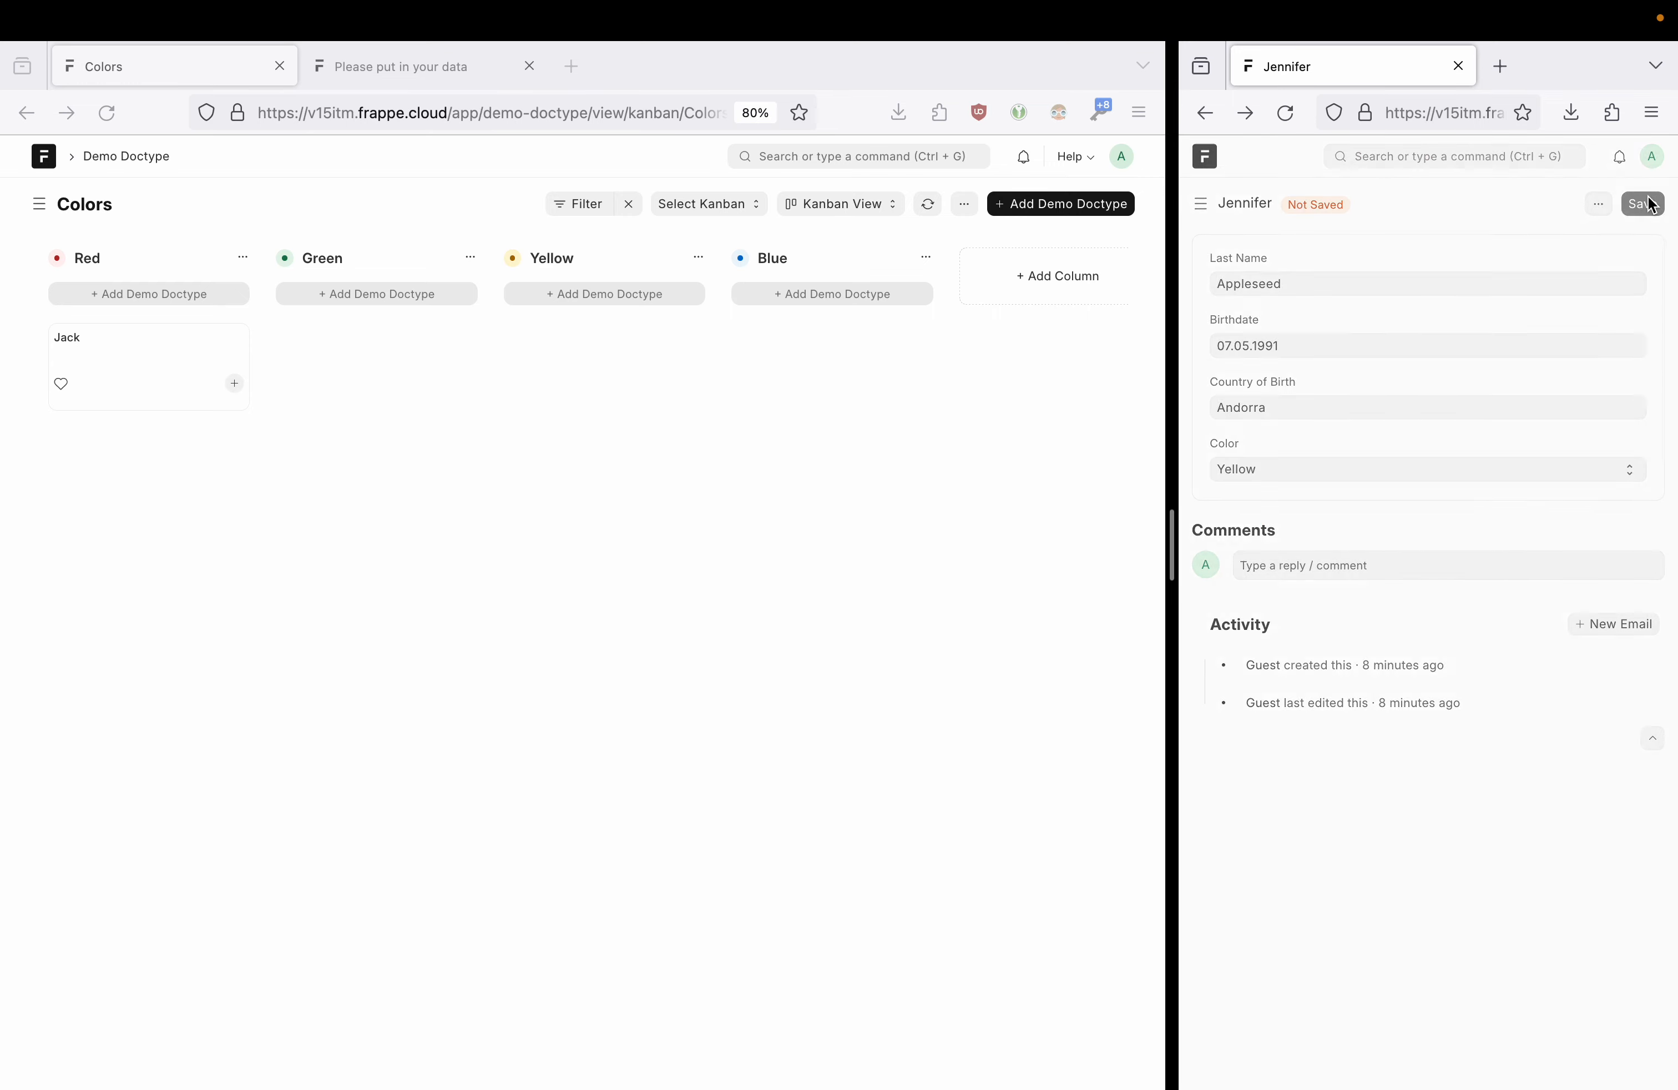
click(930, 206)
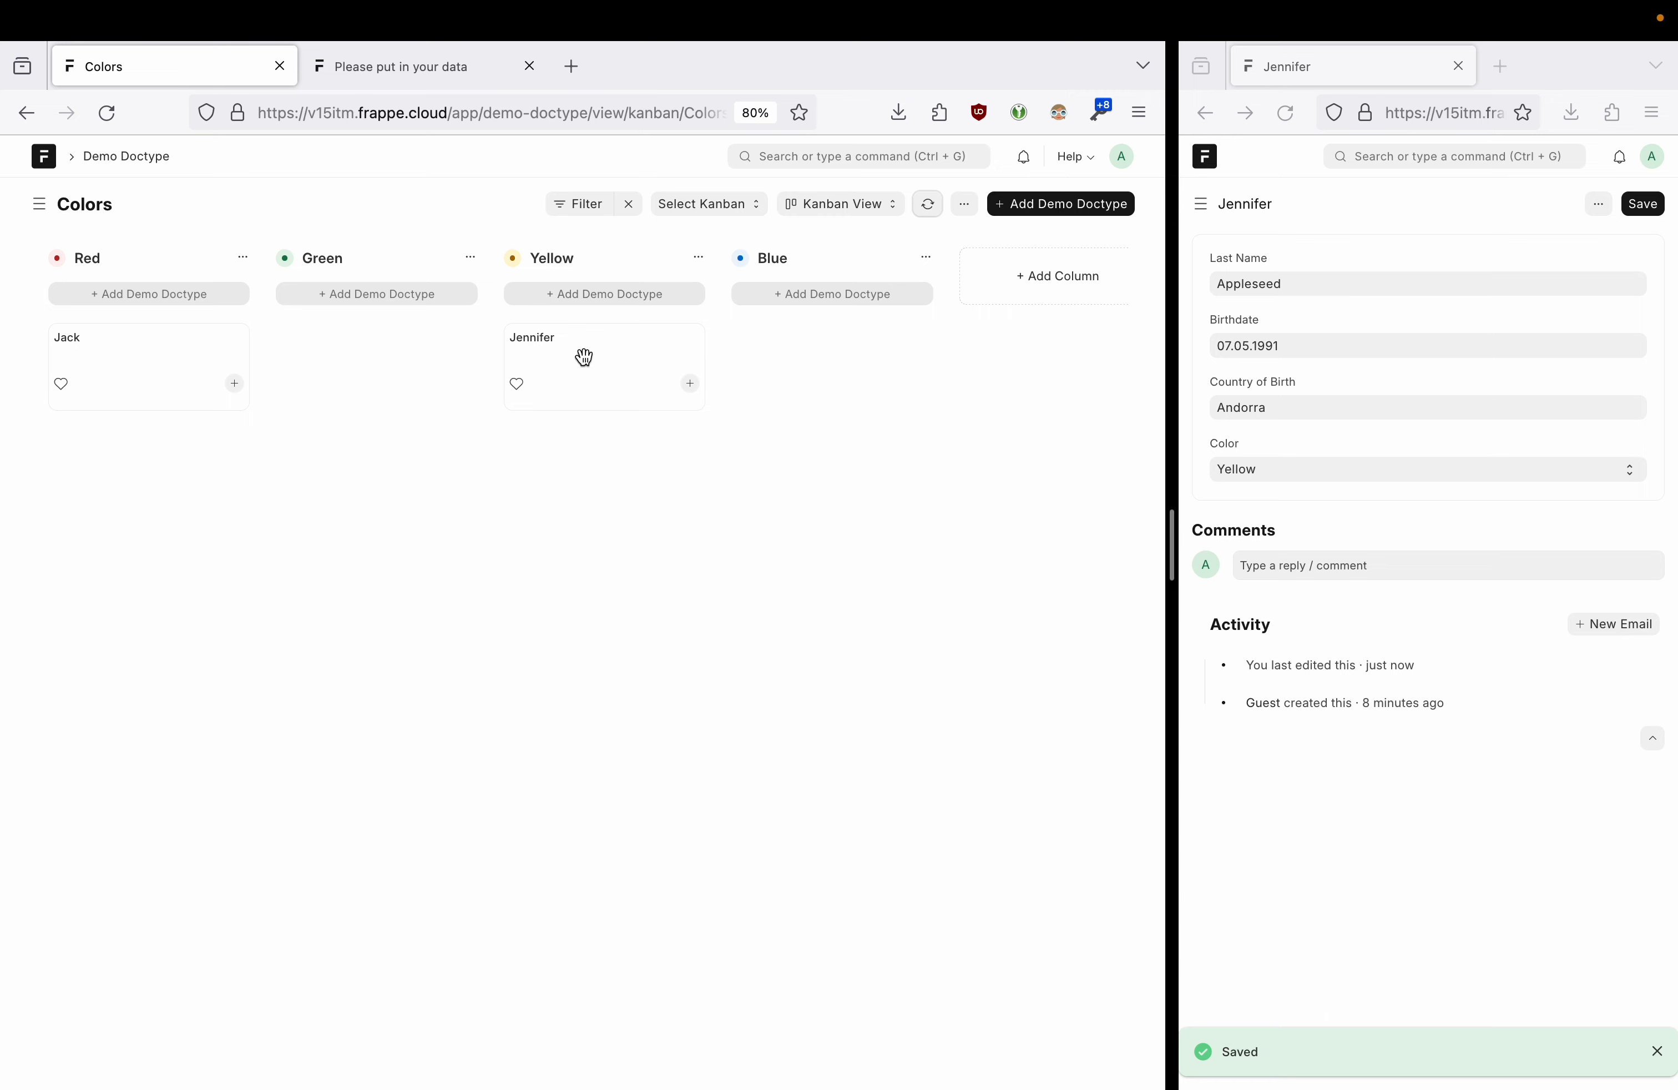
- Drag the record's card from Yellow to Blue and reload its form to confirm
drag(582, 360, 812, 353)
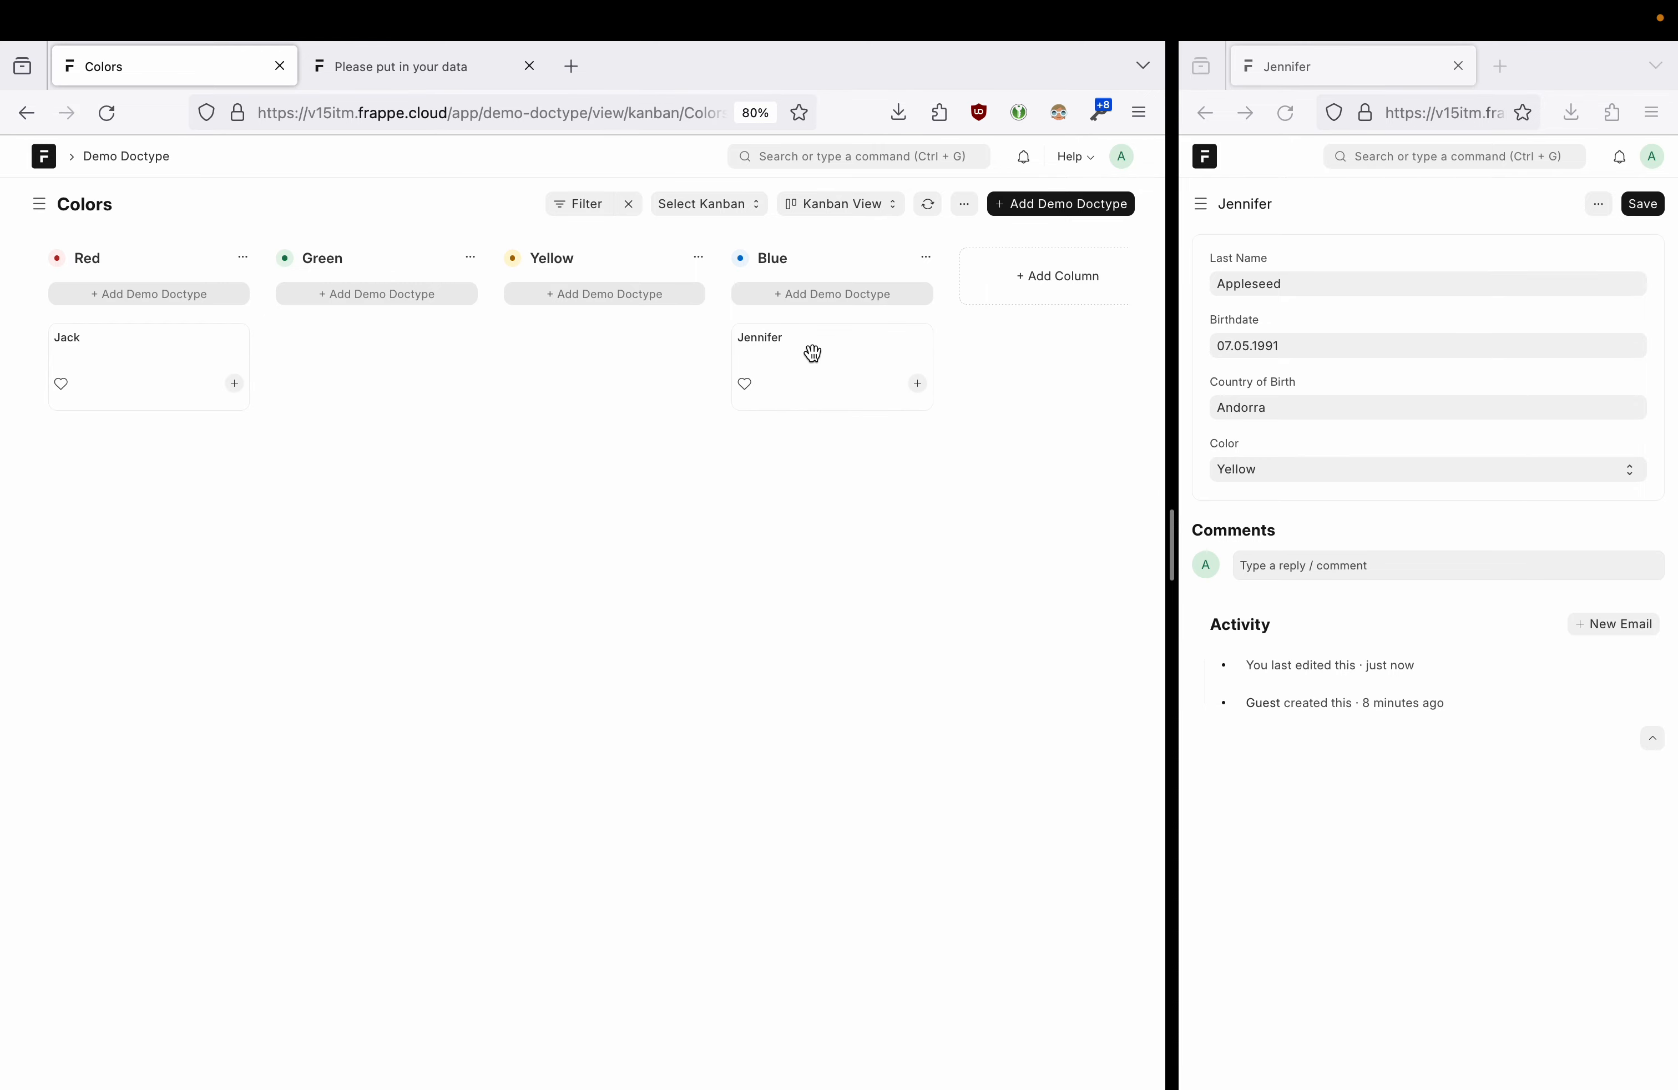
click(1601, 209)
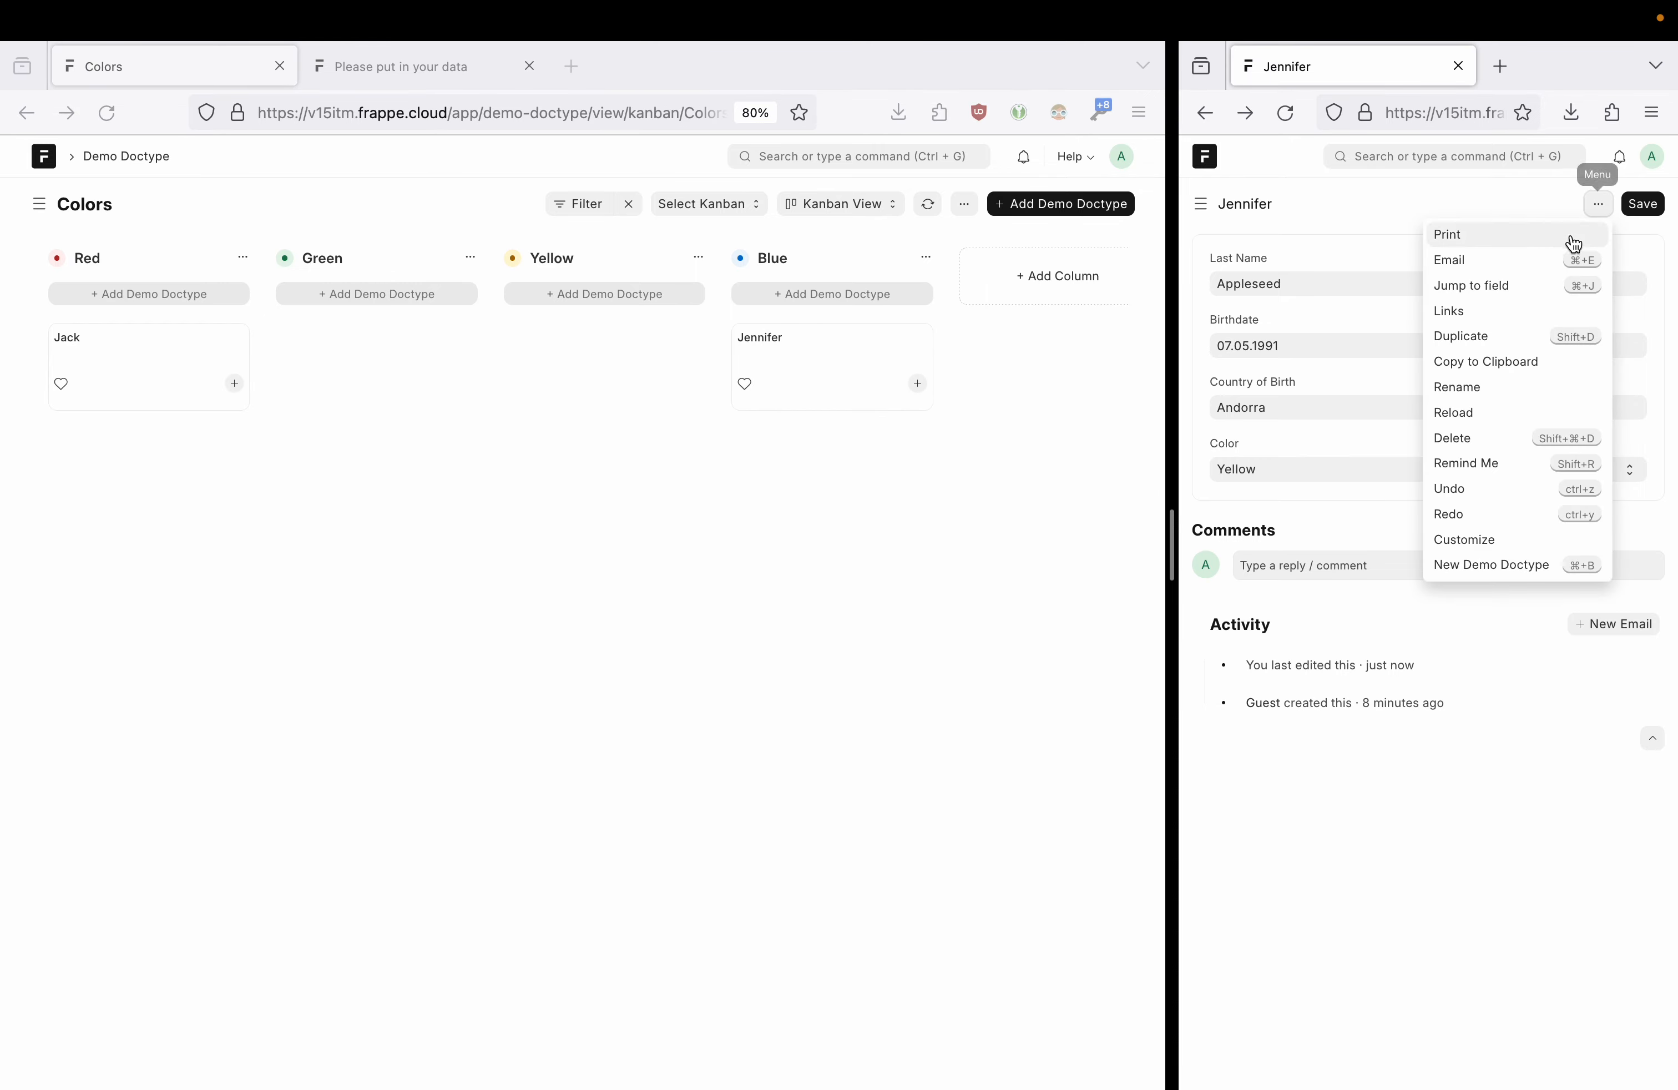
click(1500, 412)
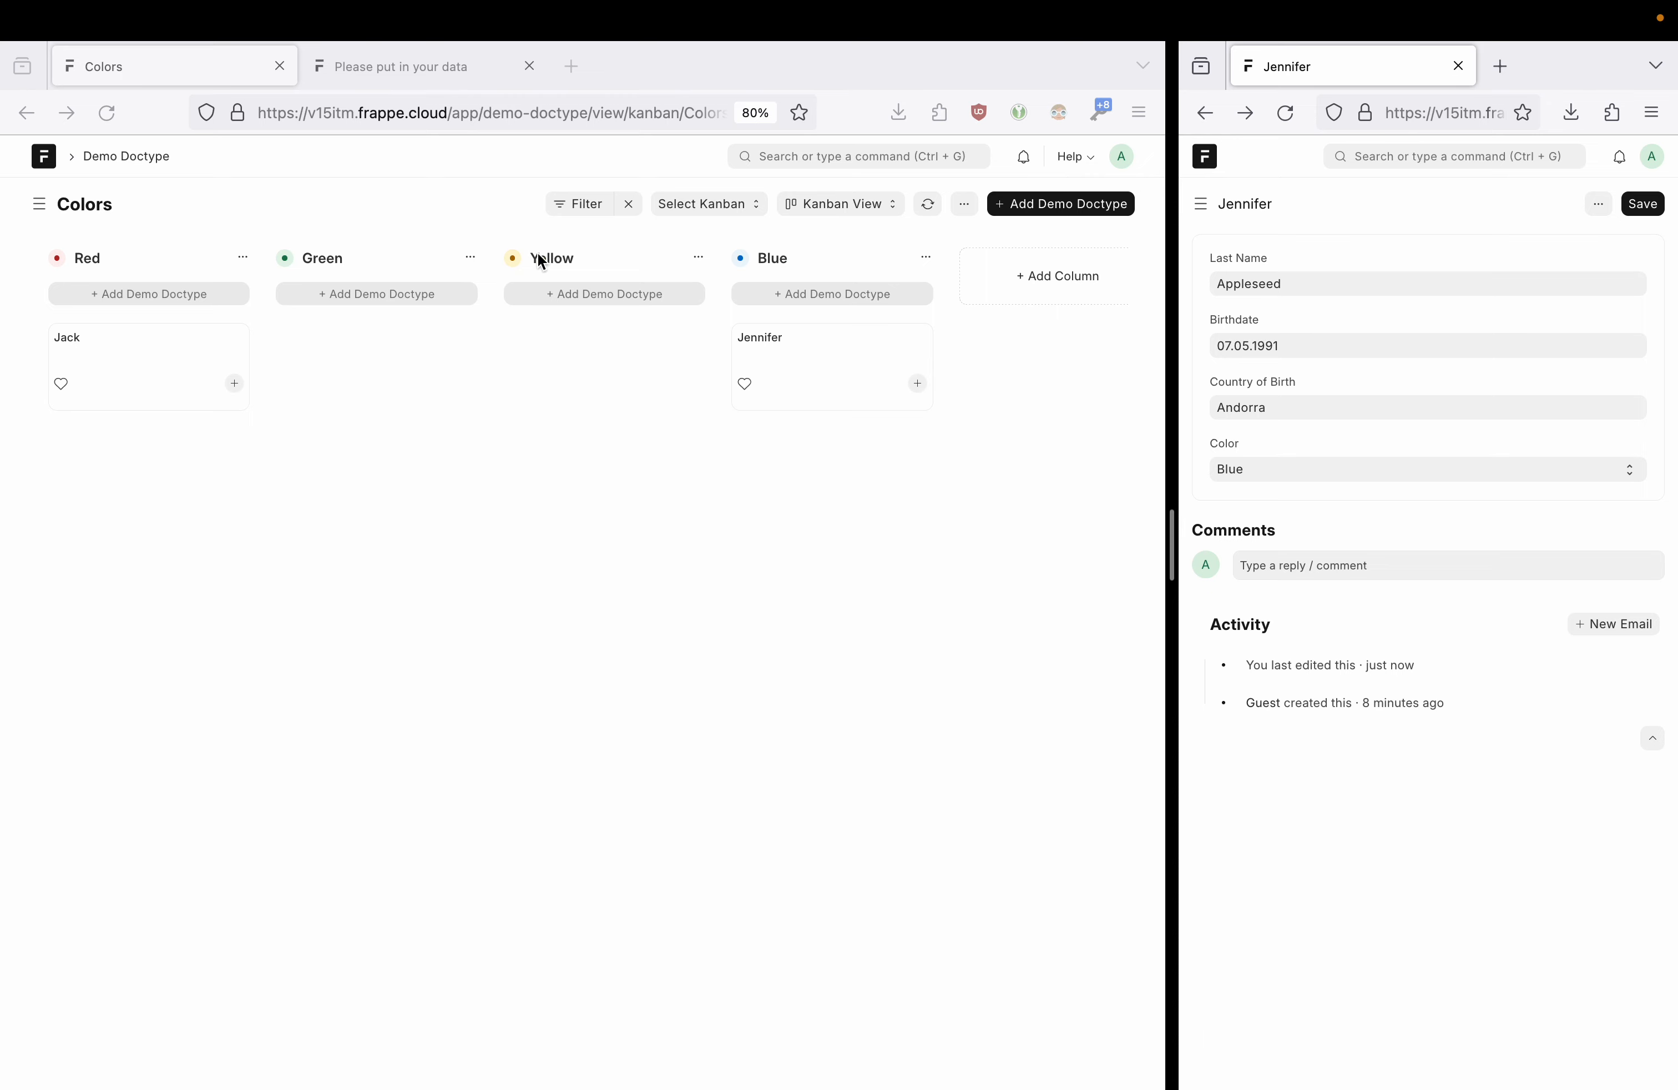
- Go back from the Colors Kanban board to the Demo Doctype Connections page
click(498, 383)
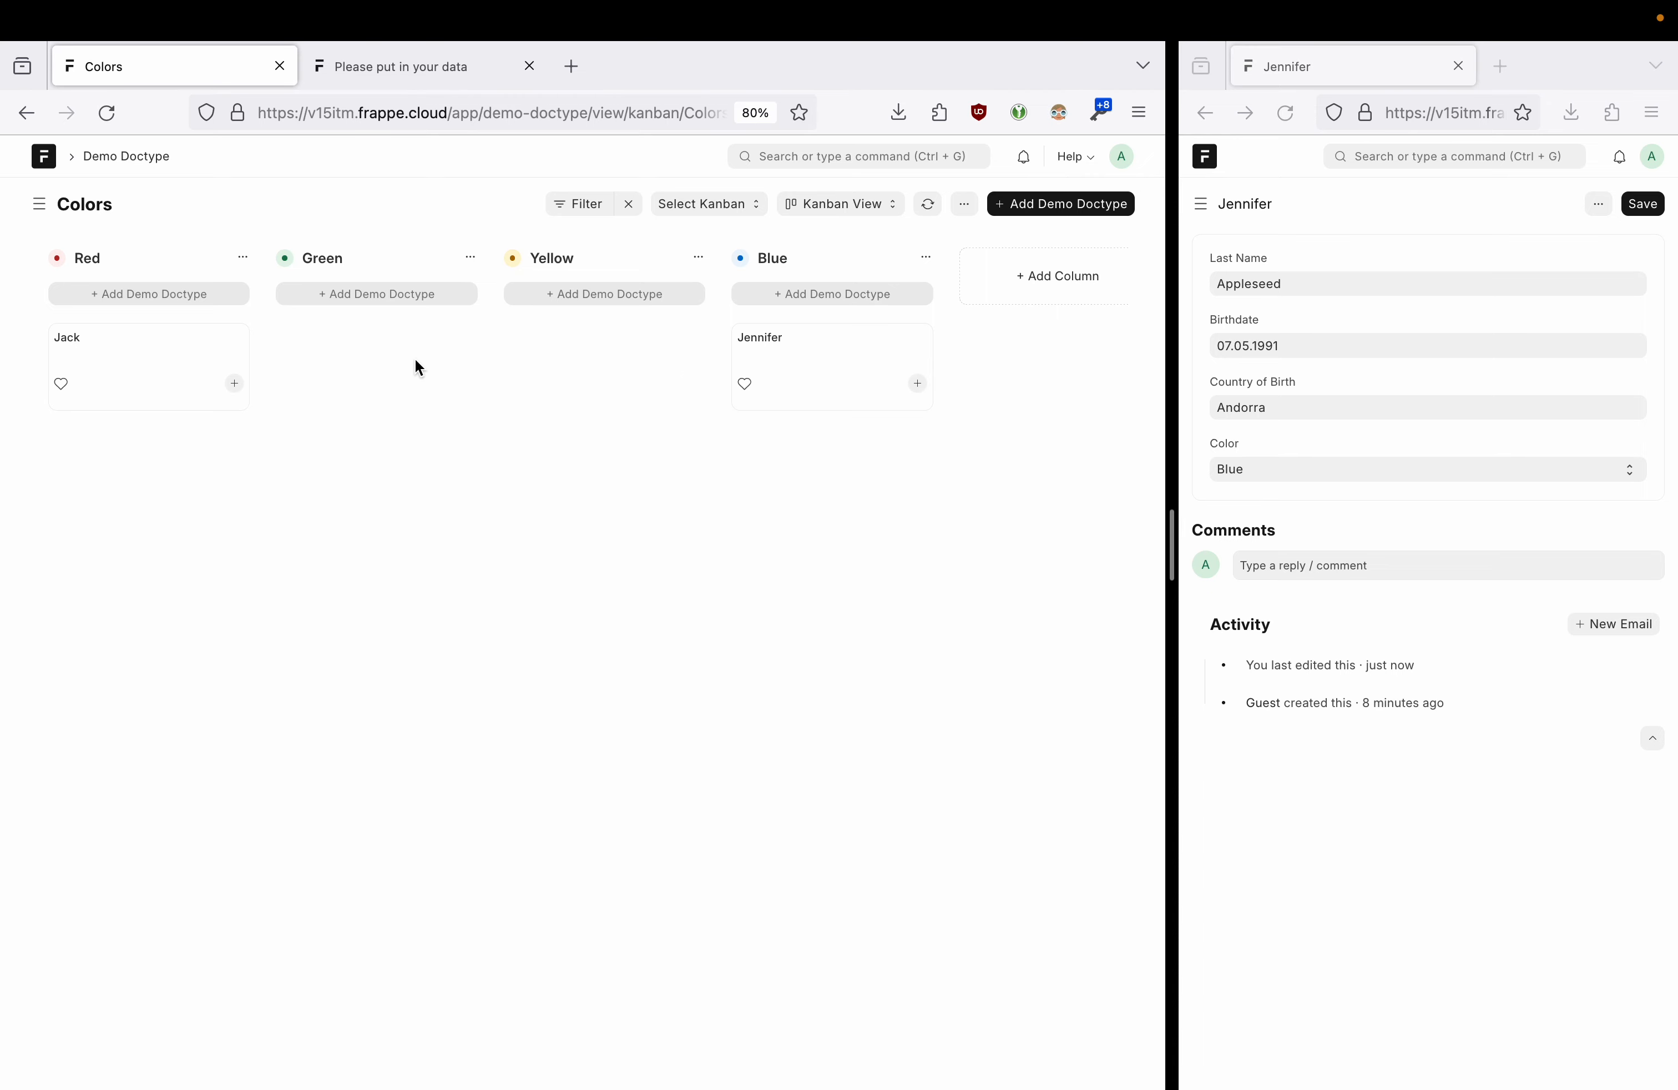
click(26, 119)
click(27, 125)
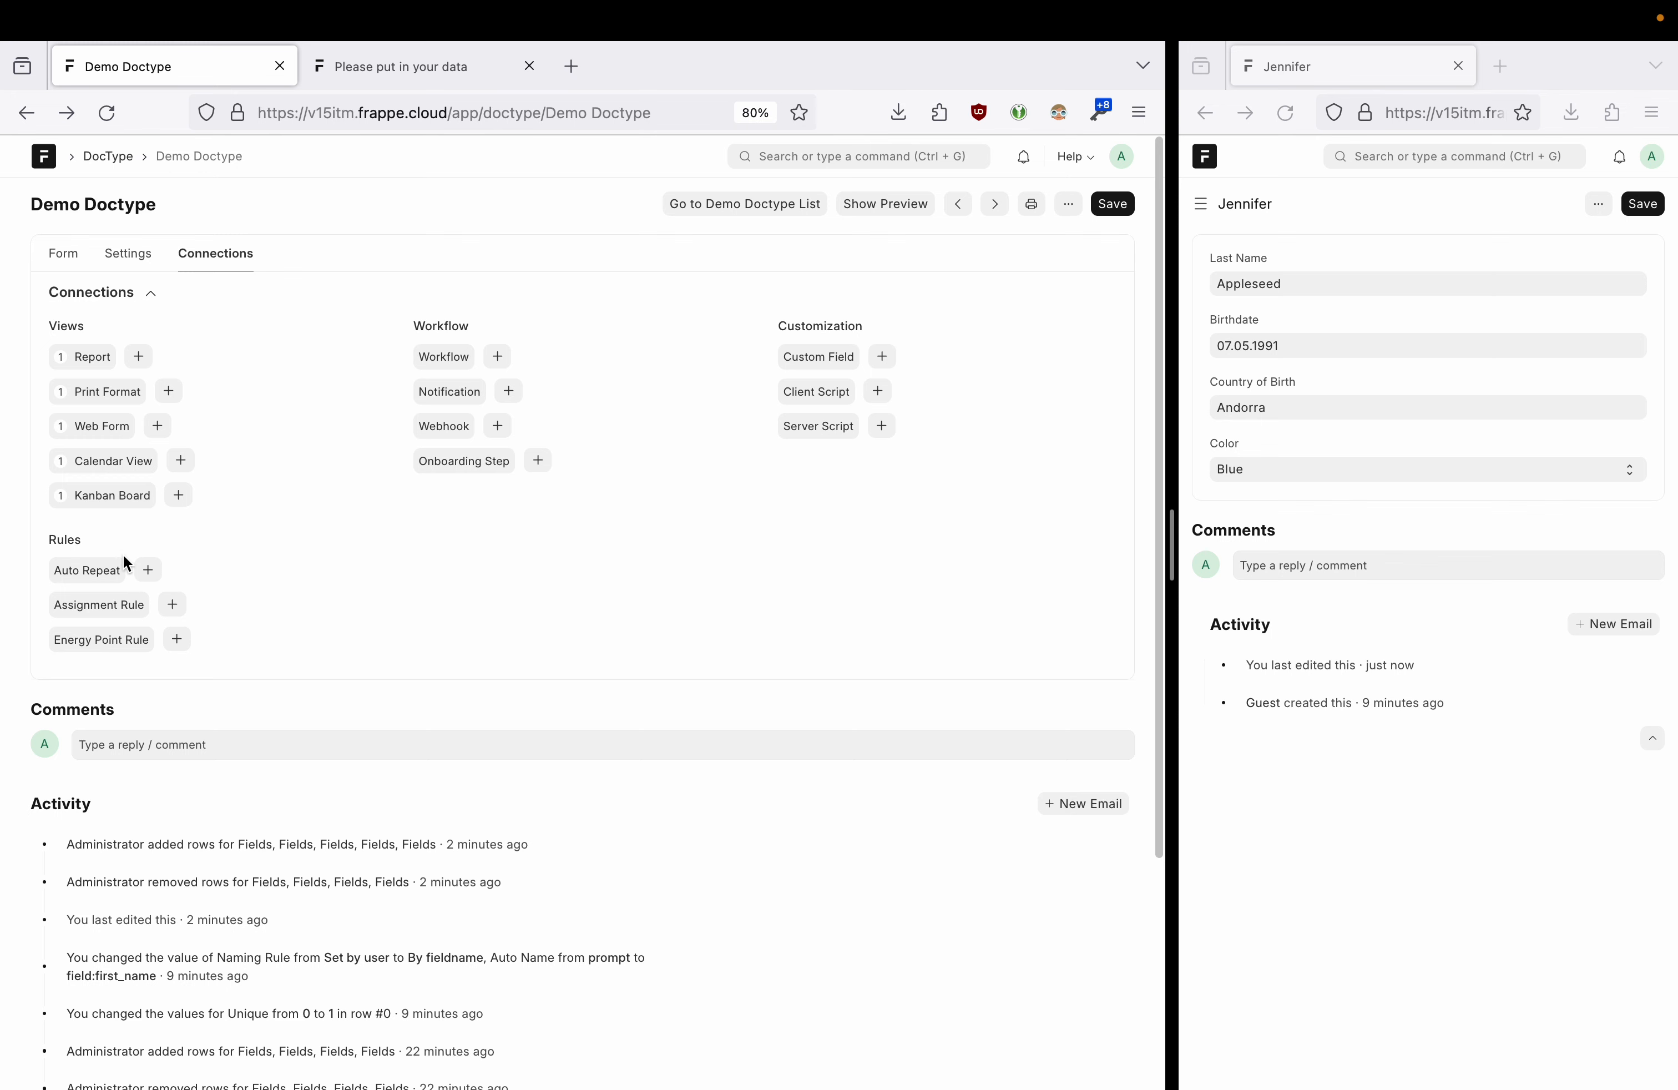
- Try a new Auto Repeat for Demo Doctype and dismiss the resulting server error
click(147, 571)
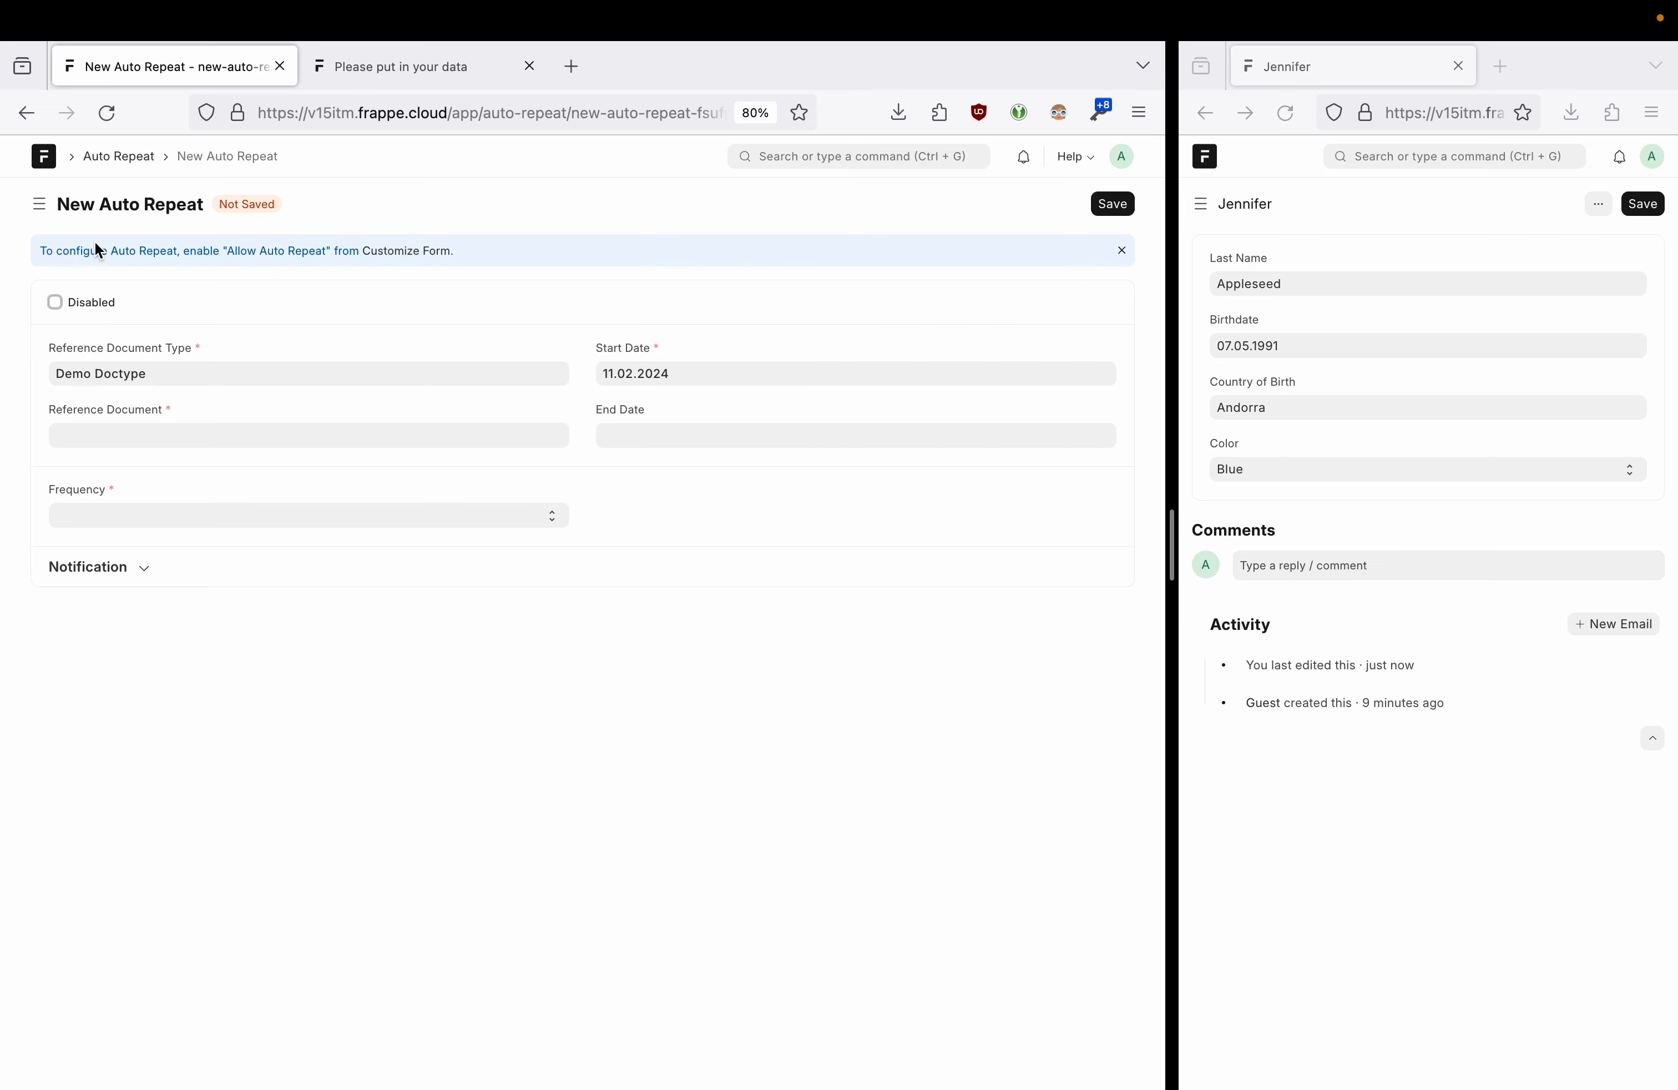
click(166, 432)
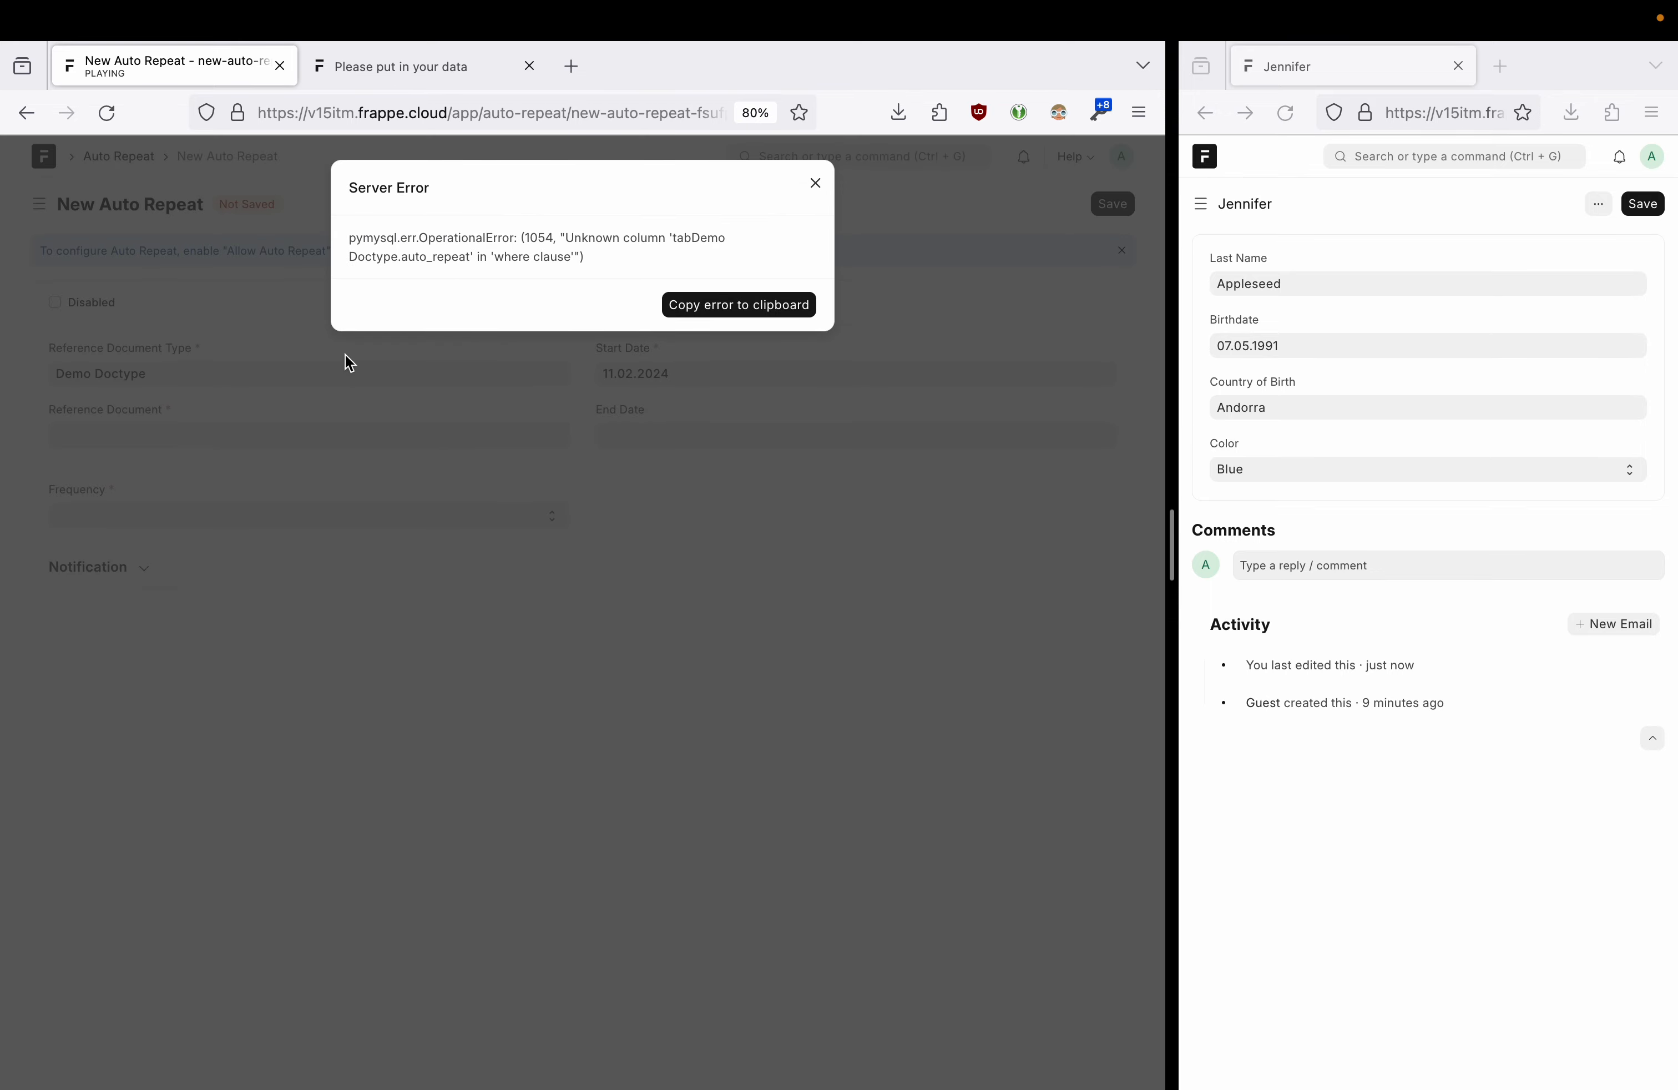
click(815, 183)
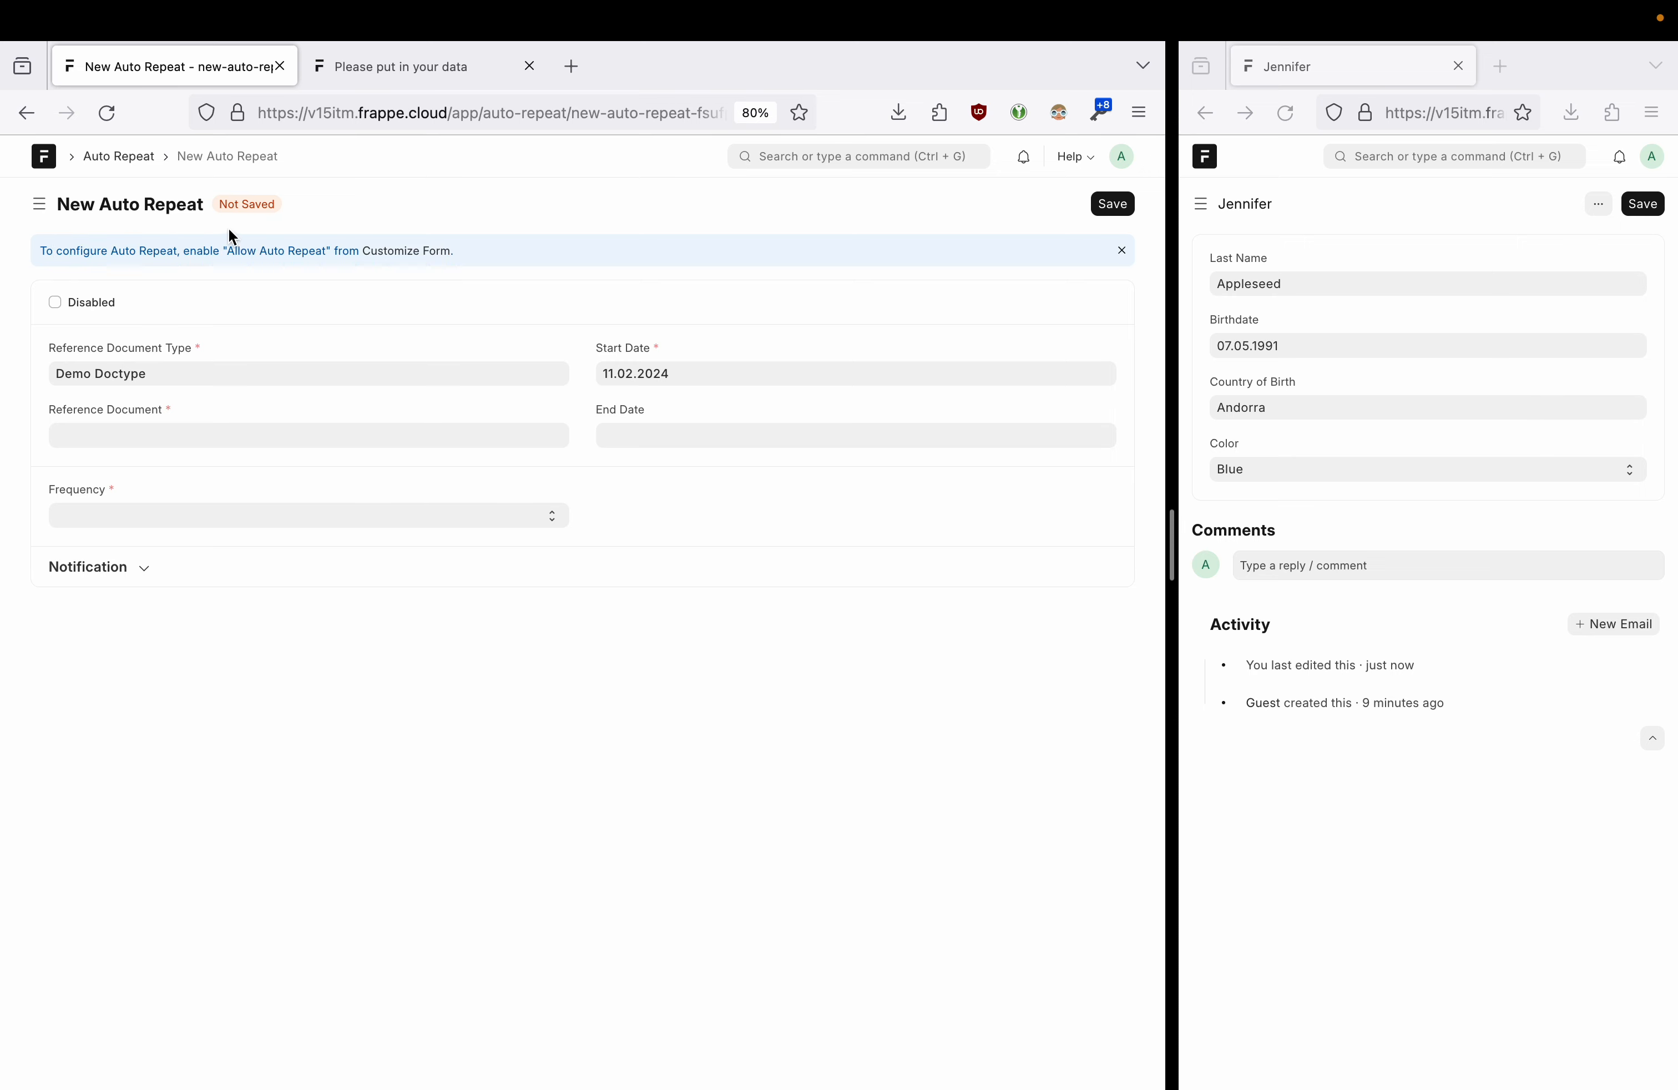
- Note the Allow Auto Repeat hint and return to the Demo Doctype settings
drag(225, 248, 331, 250)
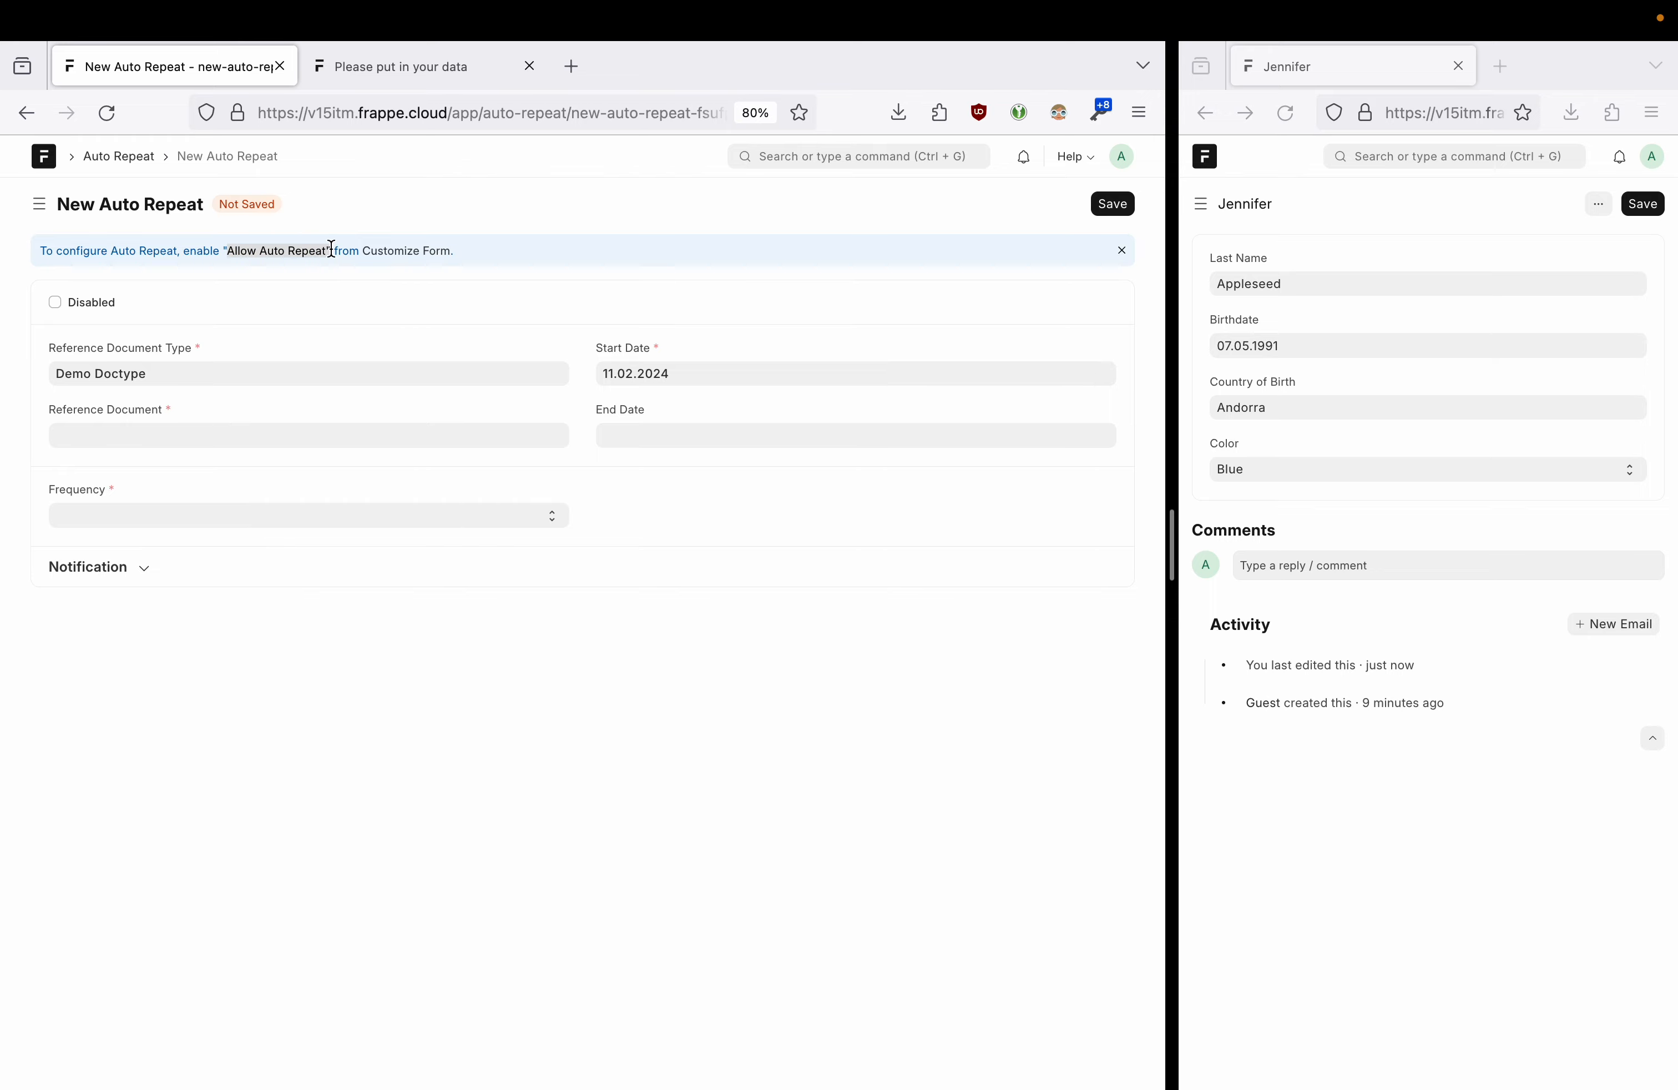
click(26, 113)
click(127, 270)
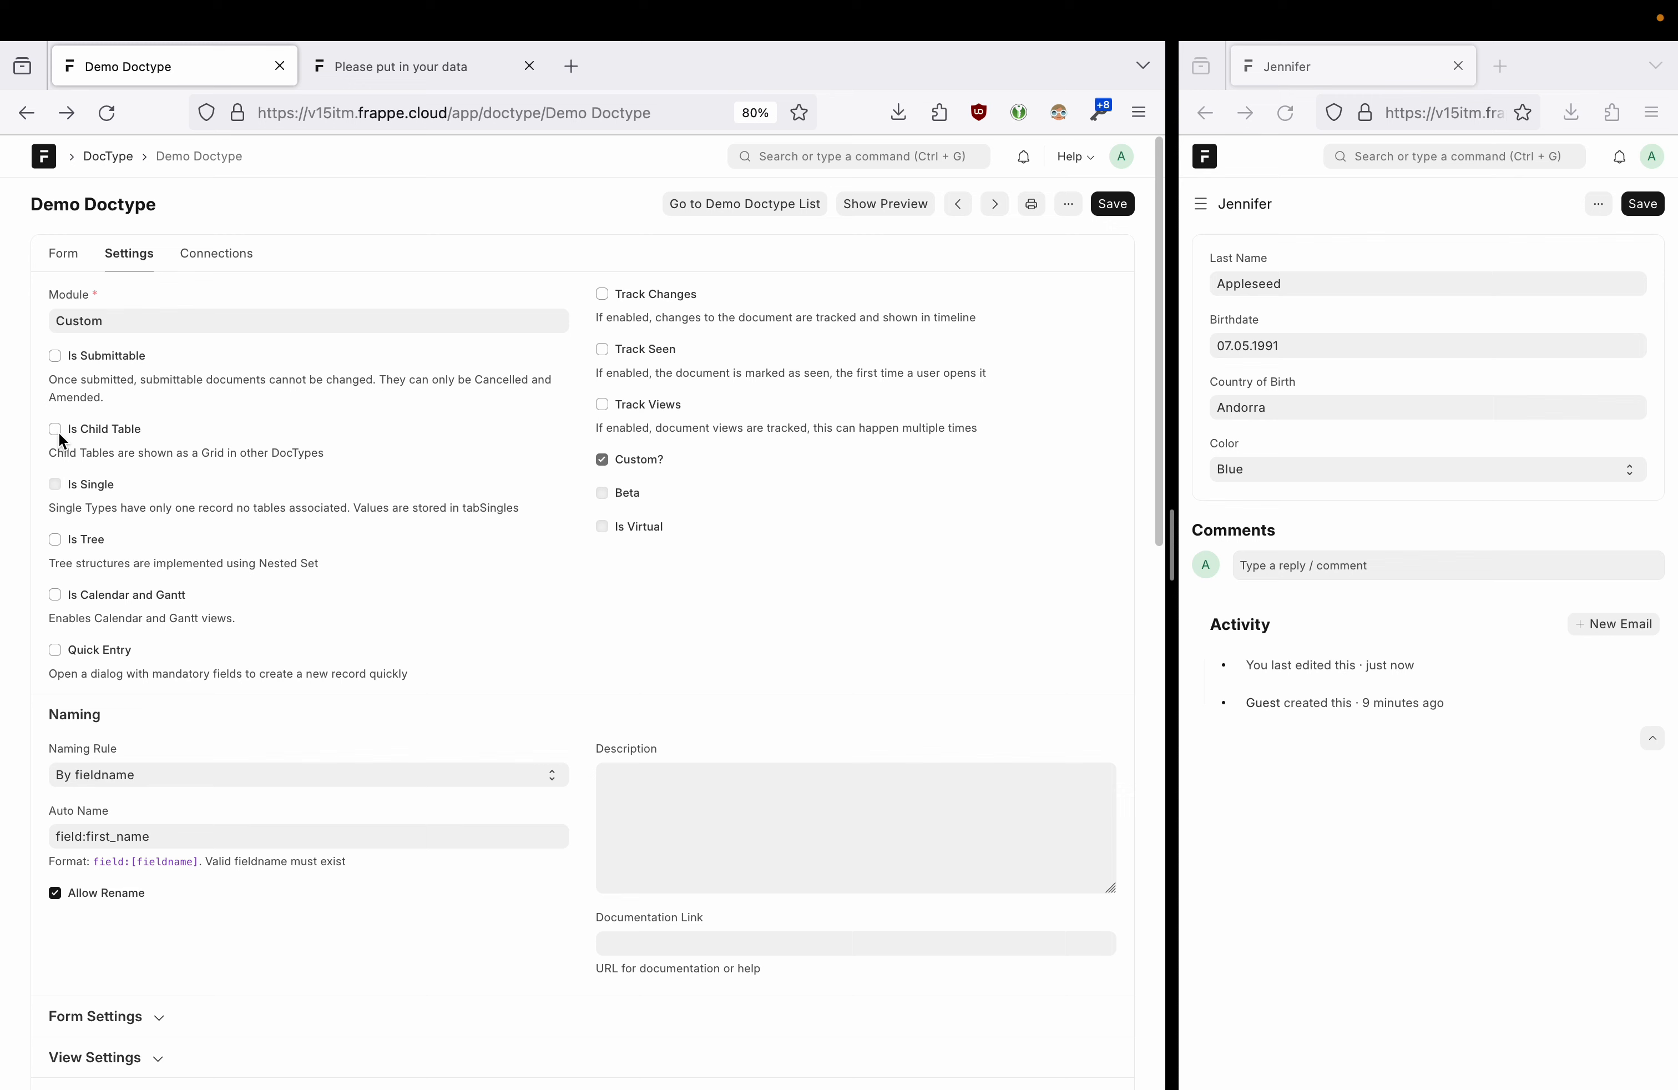
- Expand the Demo Doctype settings sections down to Form Settings
scroll(652, 553, down, 2)
scroll(652, 553, down, 8)
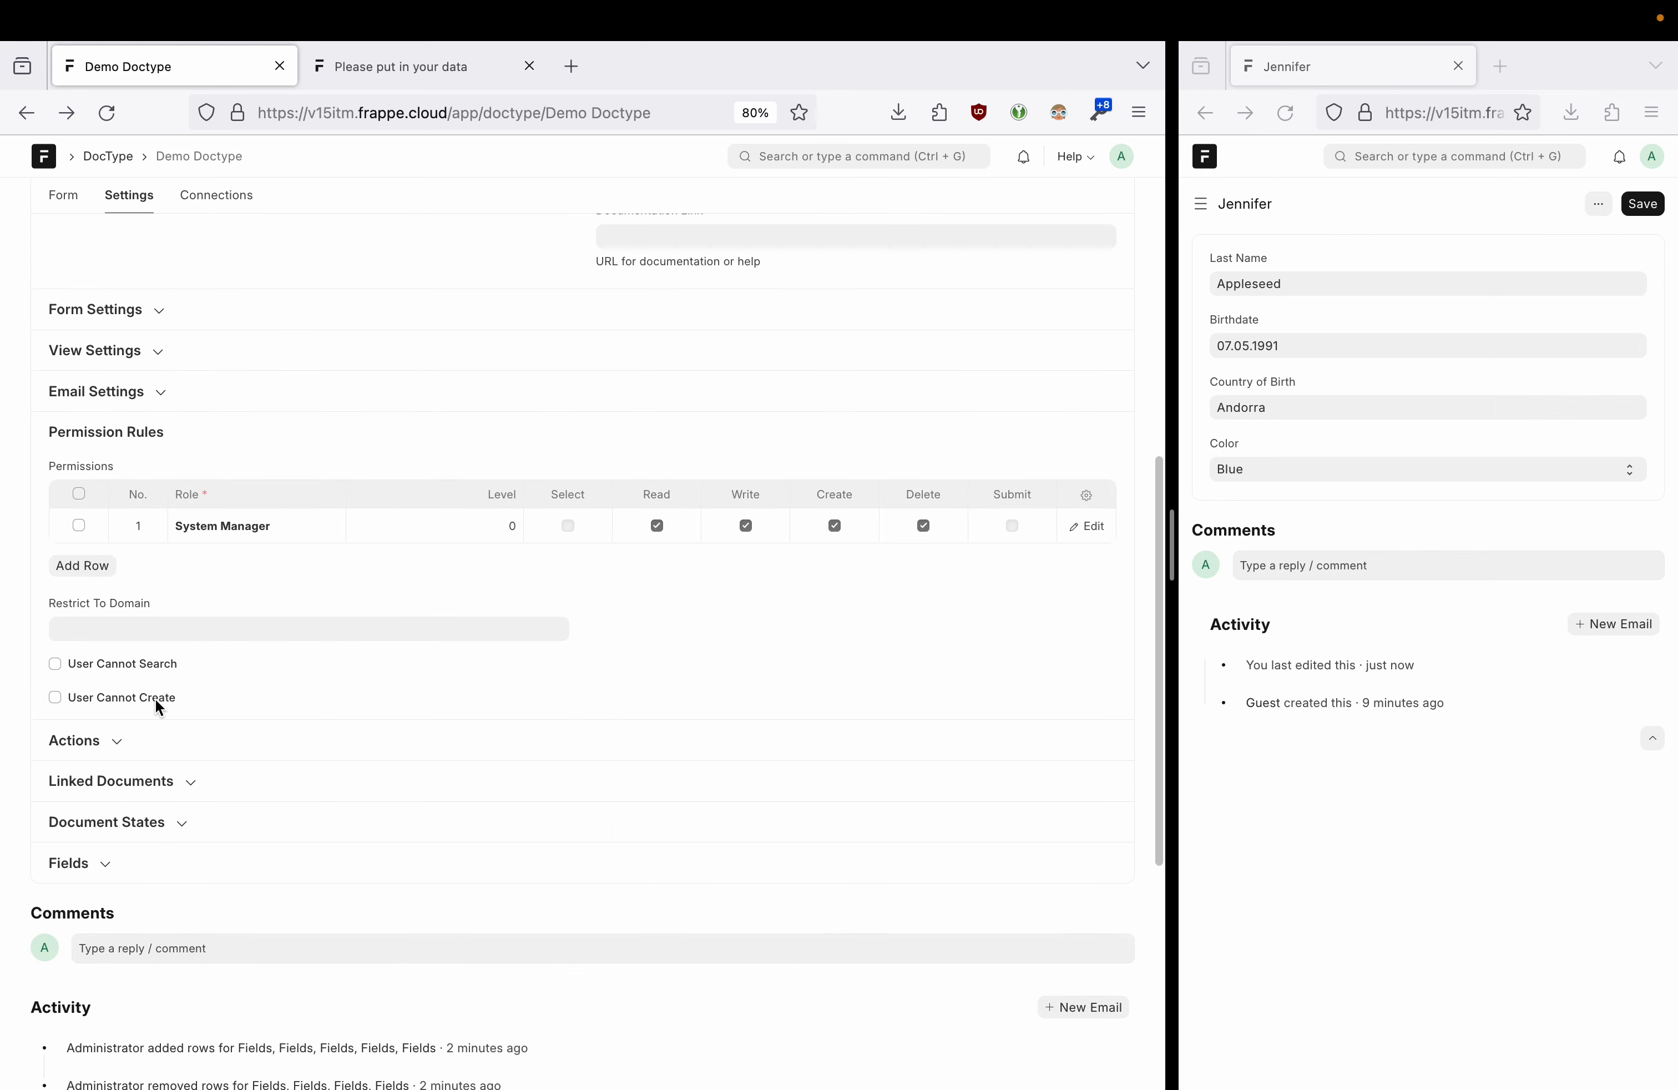
click(106, 858)
click(133, 828)
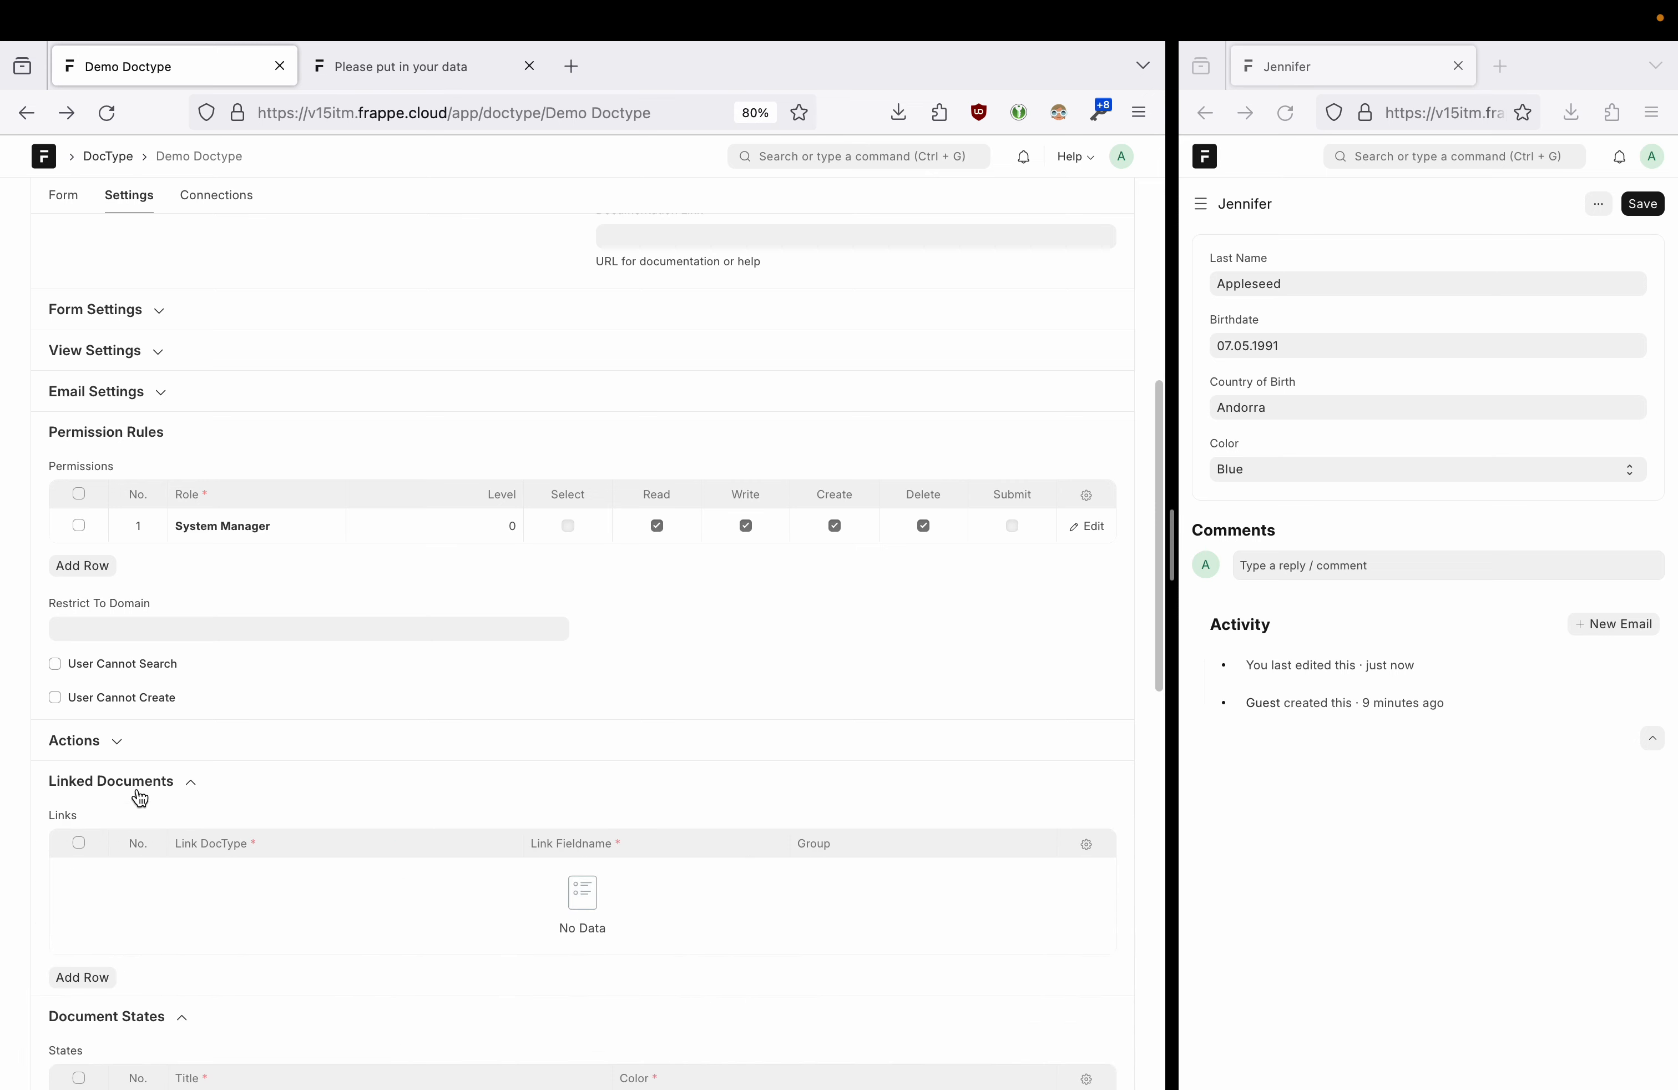
click(113, 743)
scroll(197, 713, up, 2)
click(113, 487)
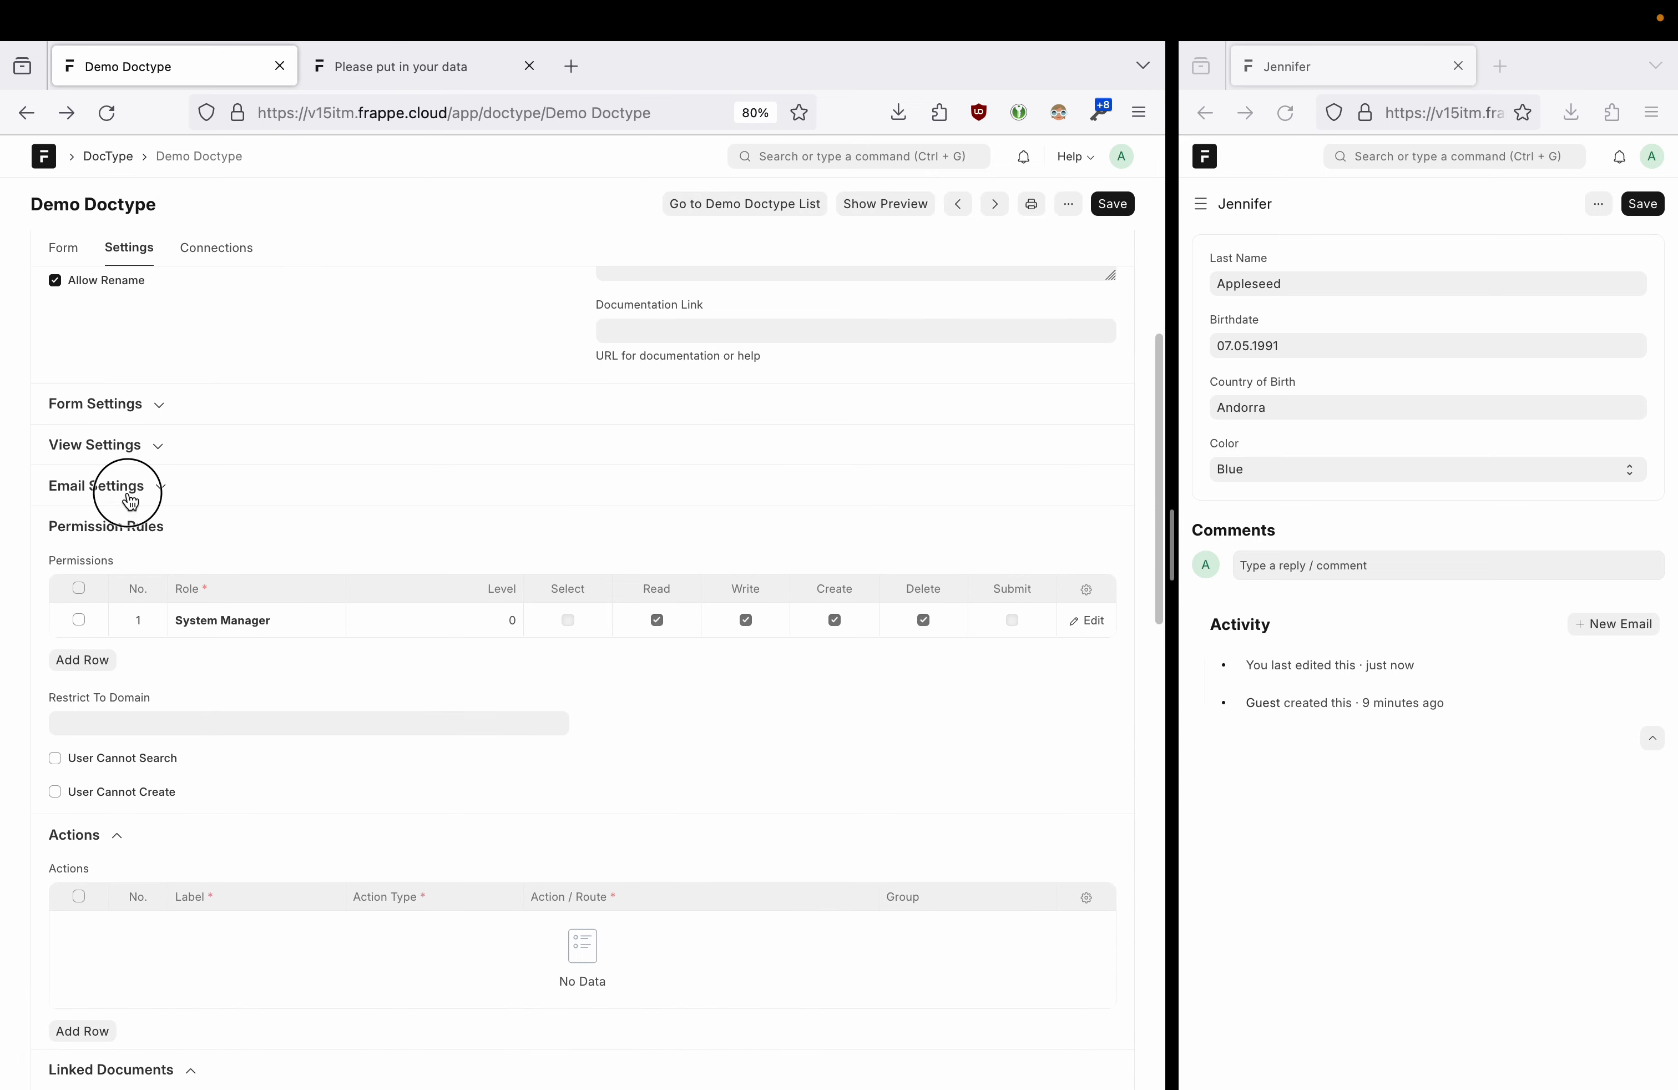
click(131, 444)
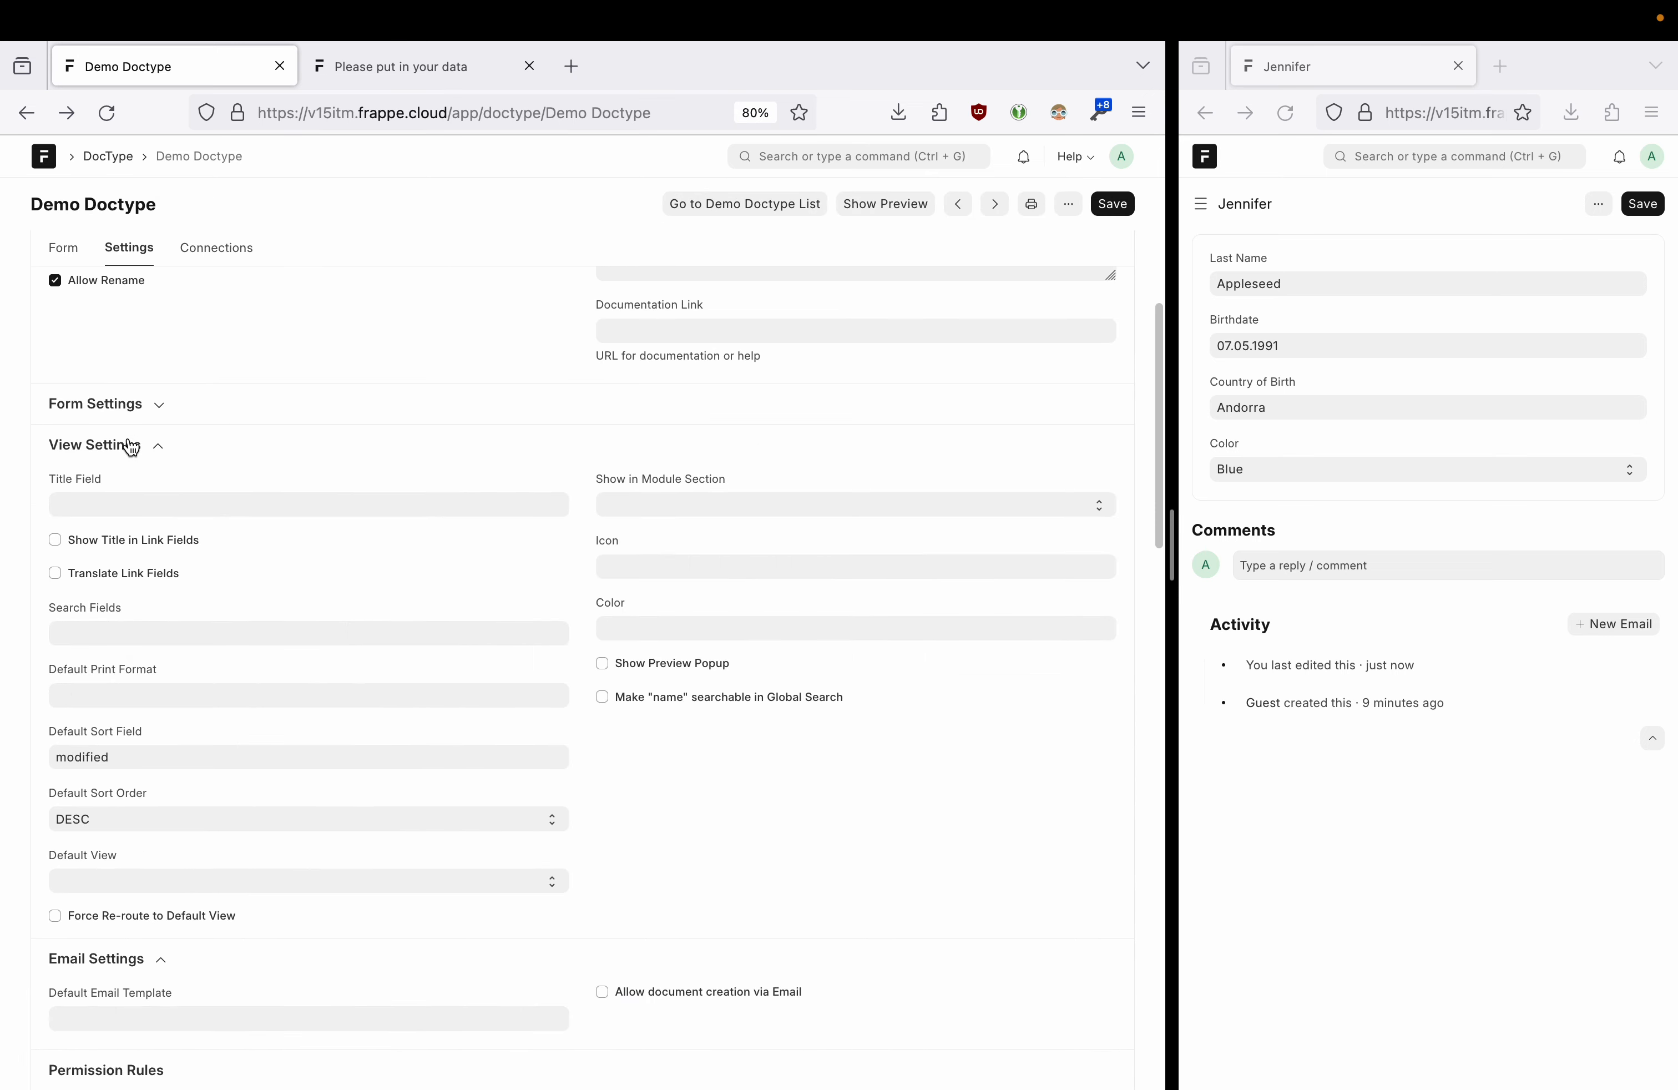
click(132, 409)
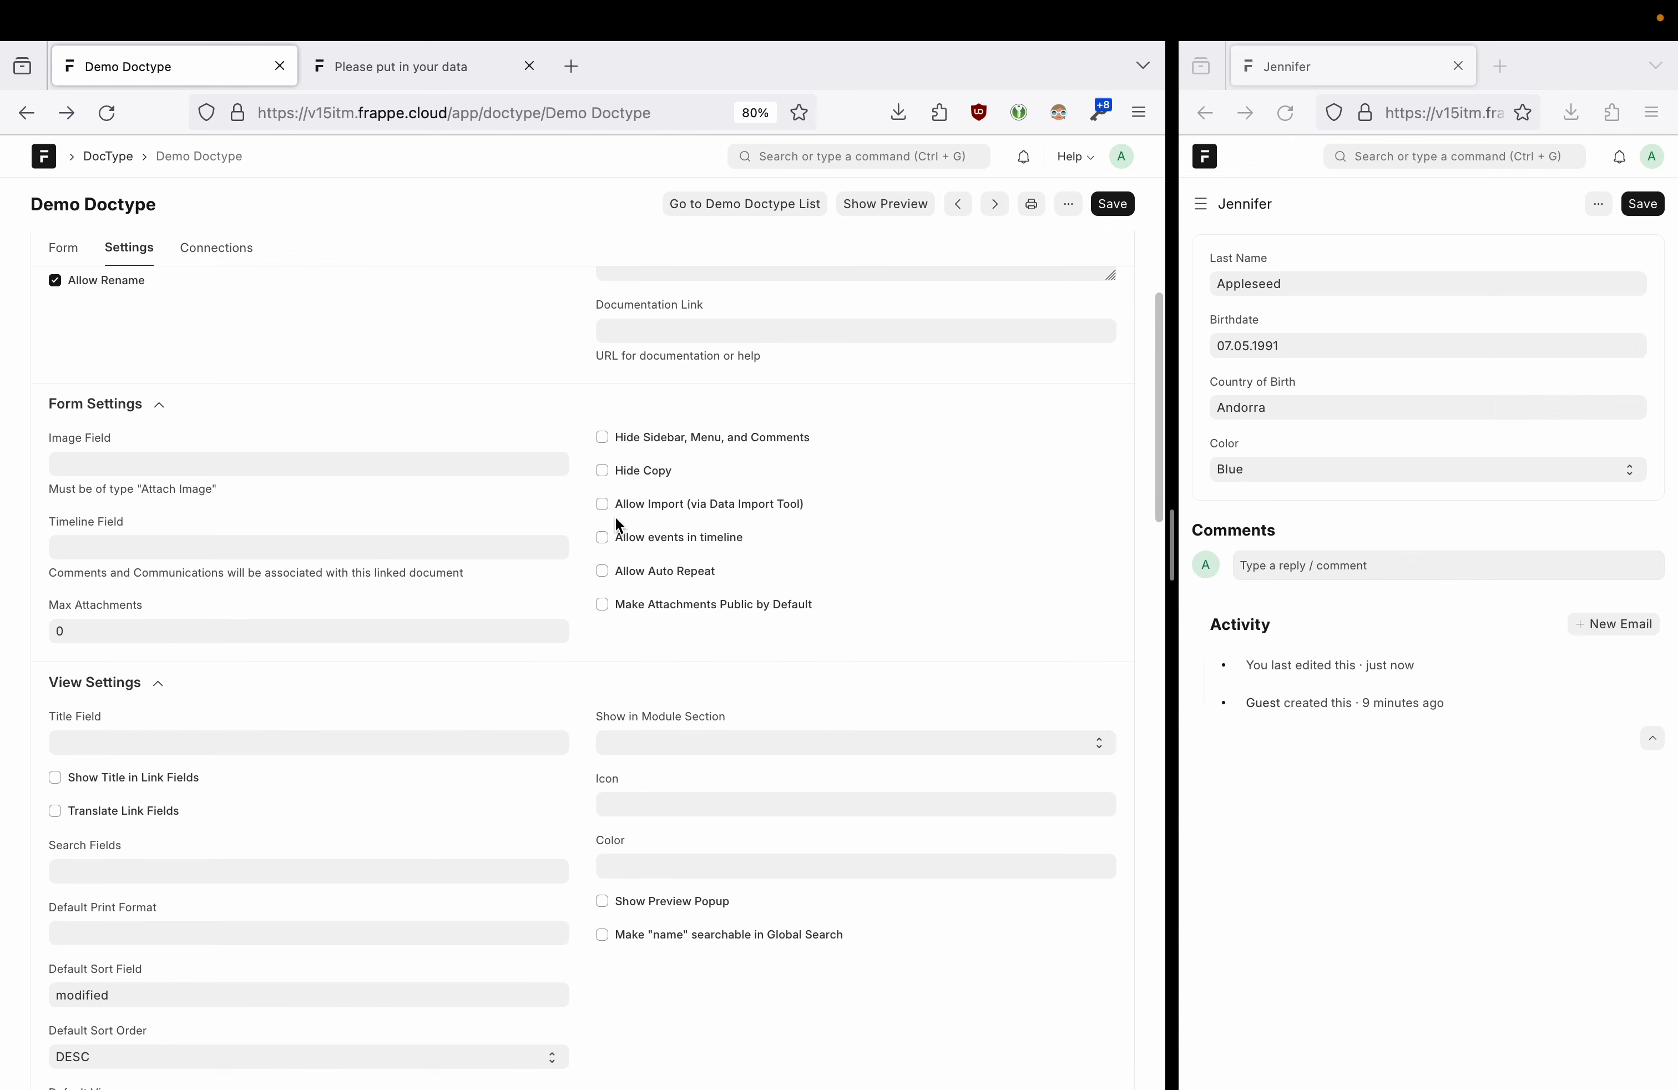
- Enable Allow Auto Repeat, save Demo Doctype, and start a new Auto Repeat
click(607, 571)
click(1118, 211)
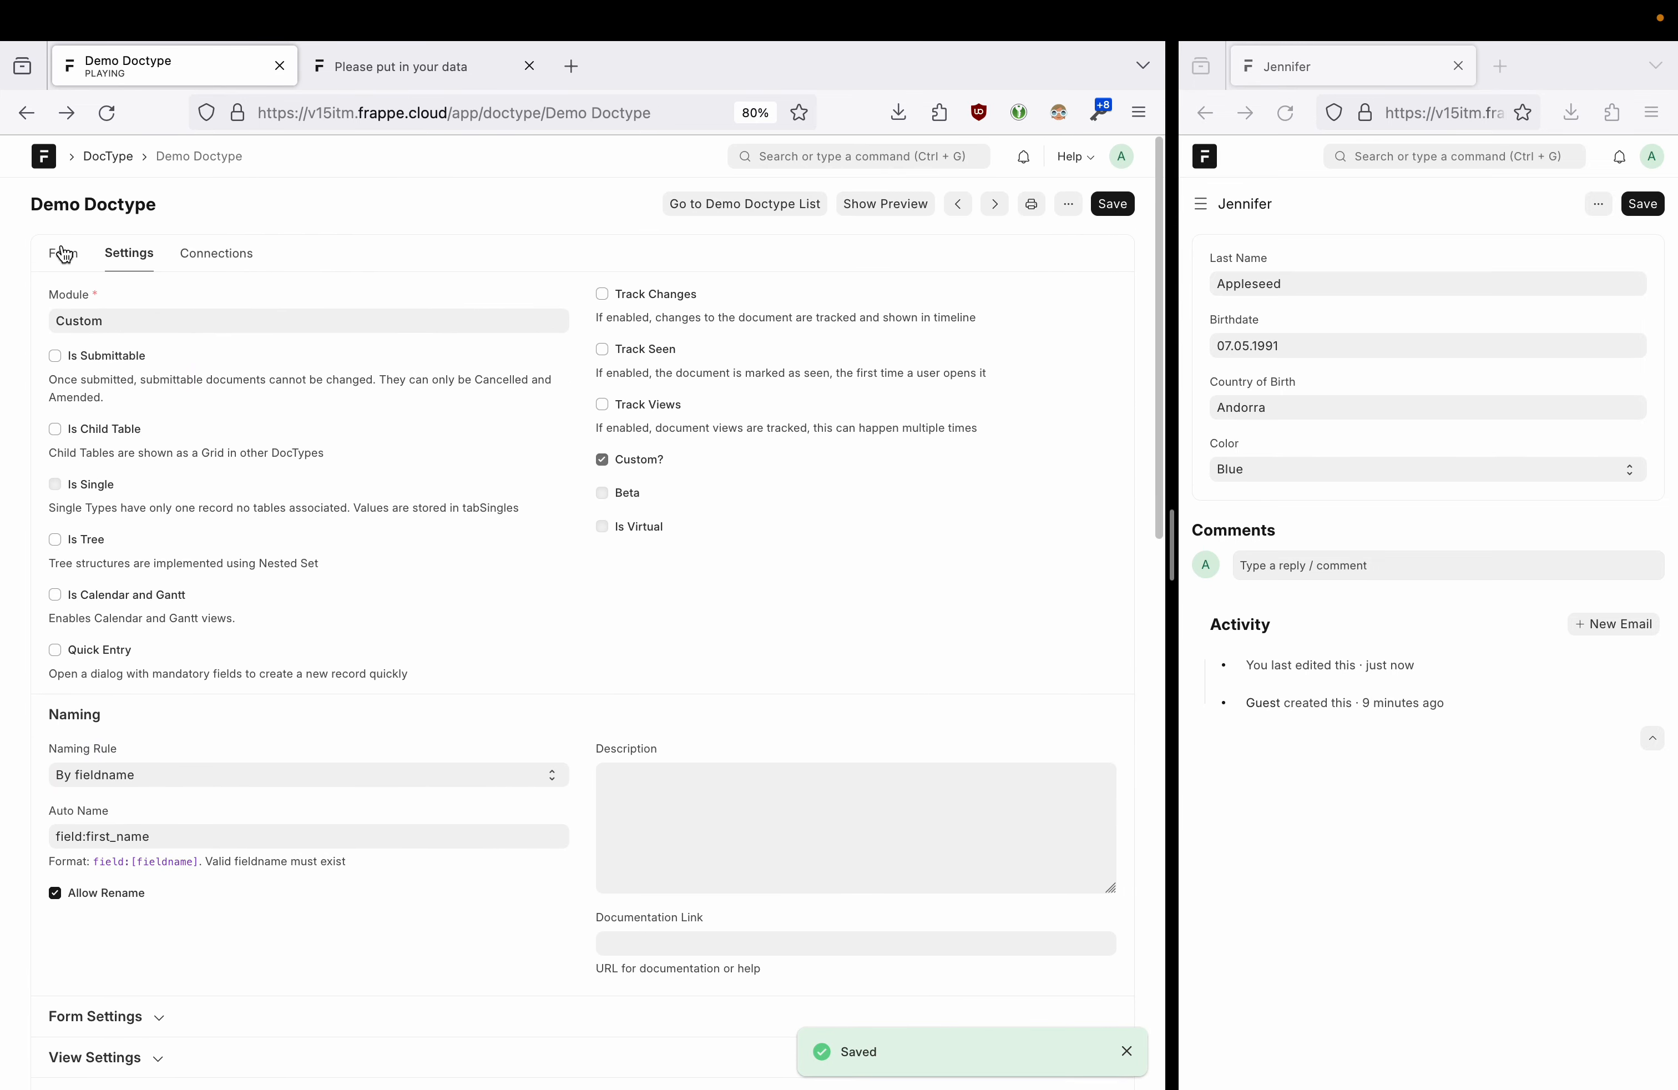
click(191, 254)
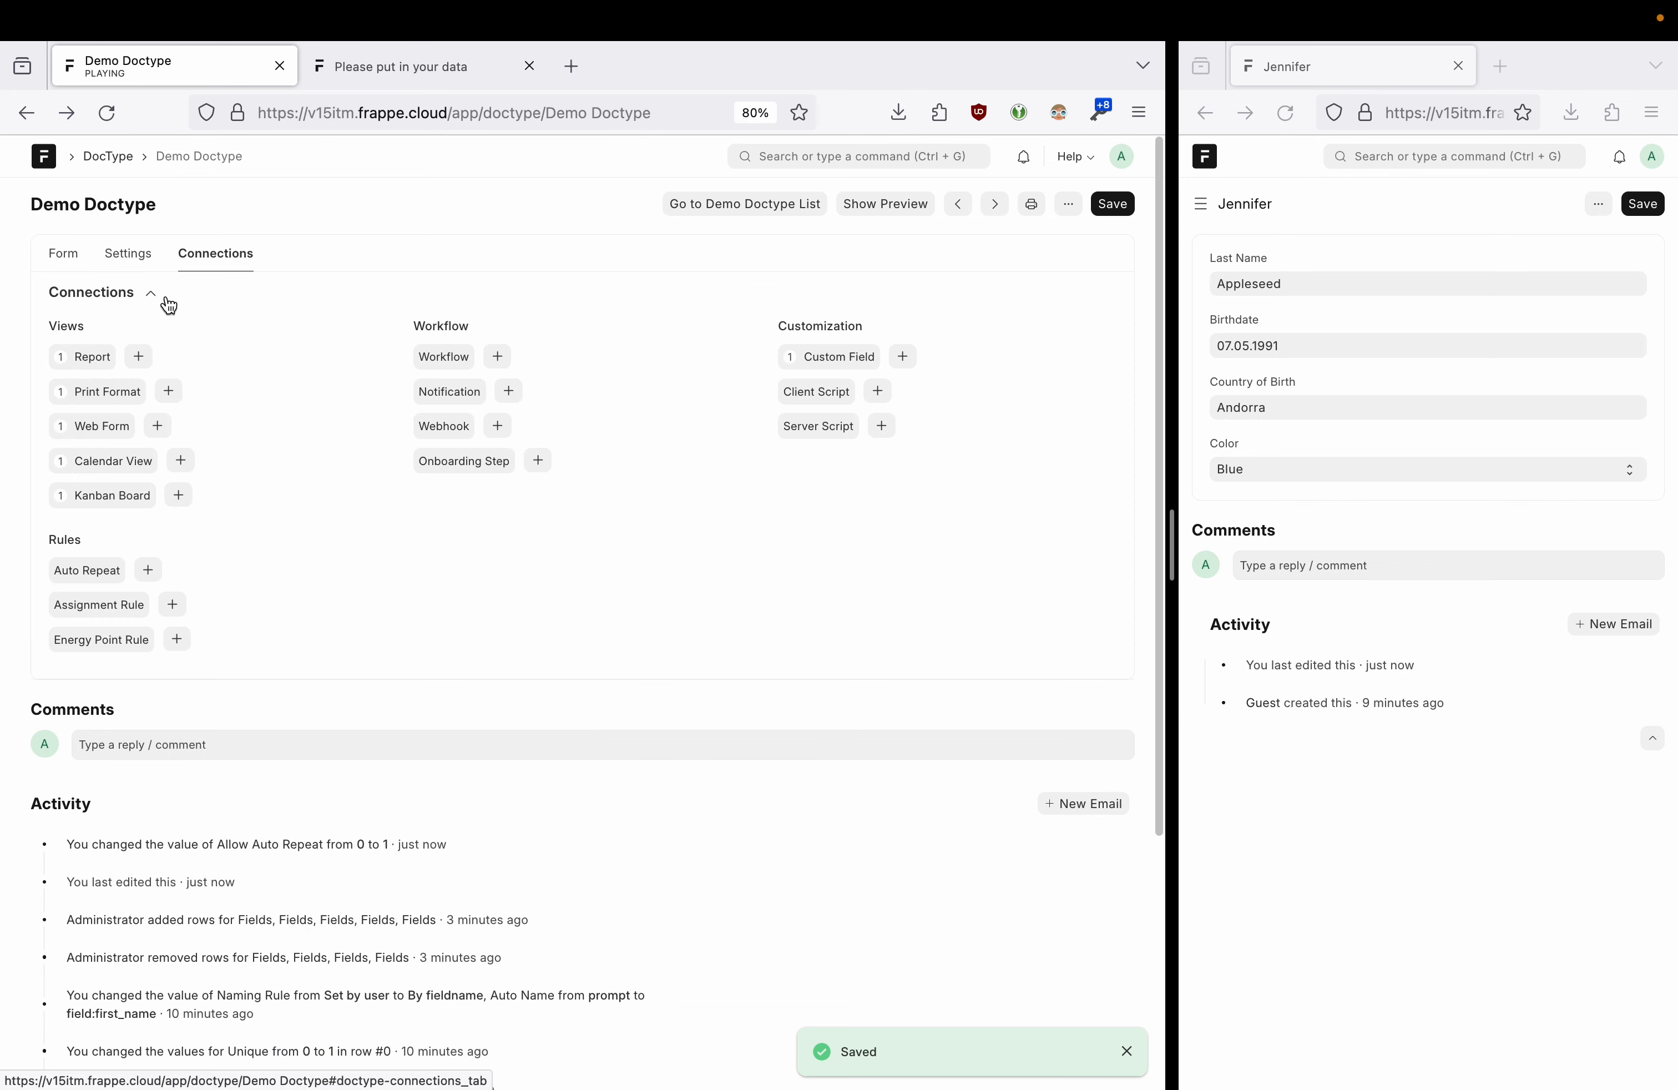
click(149, 570)
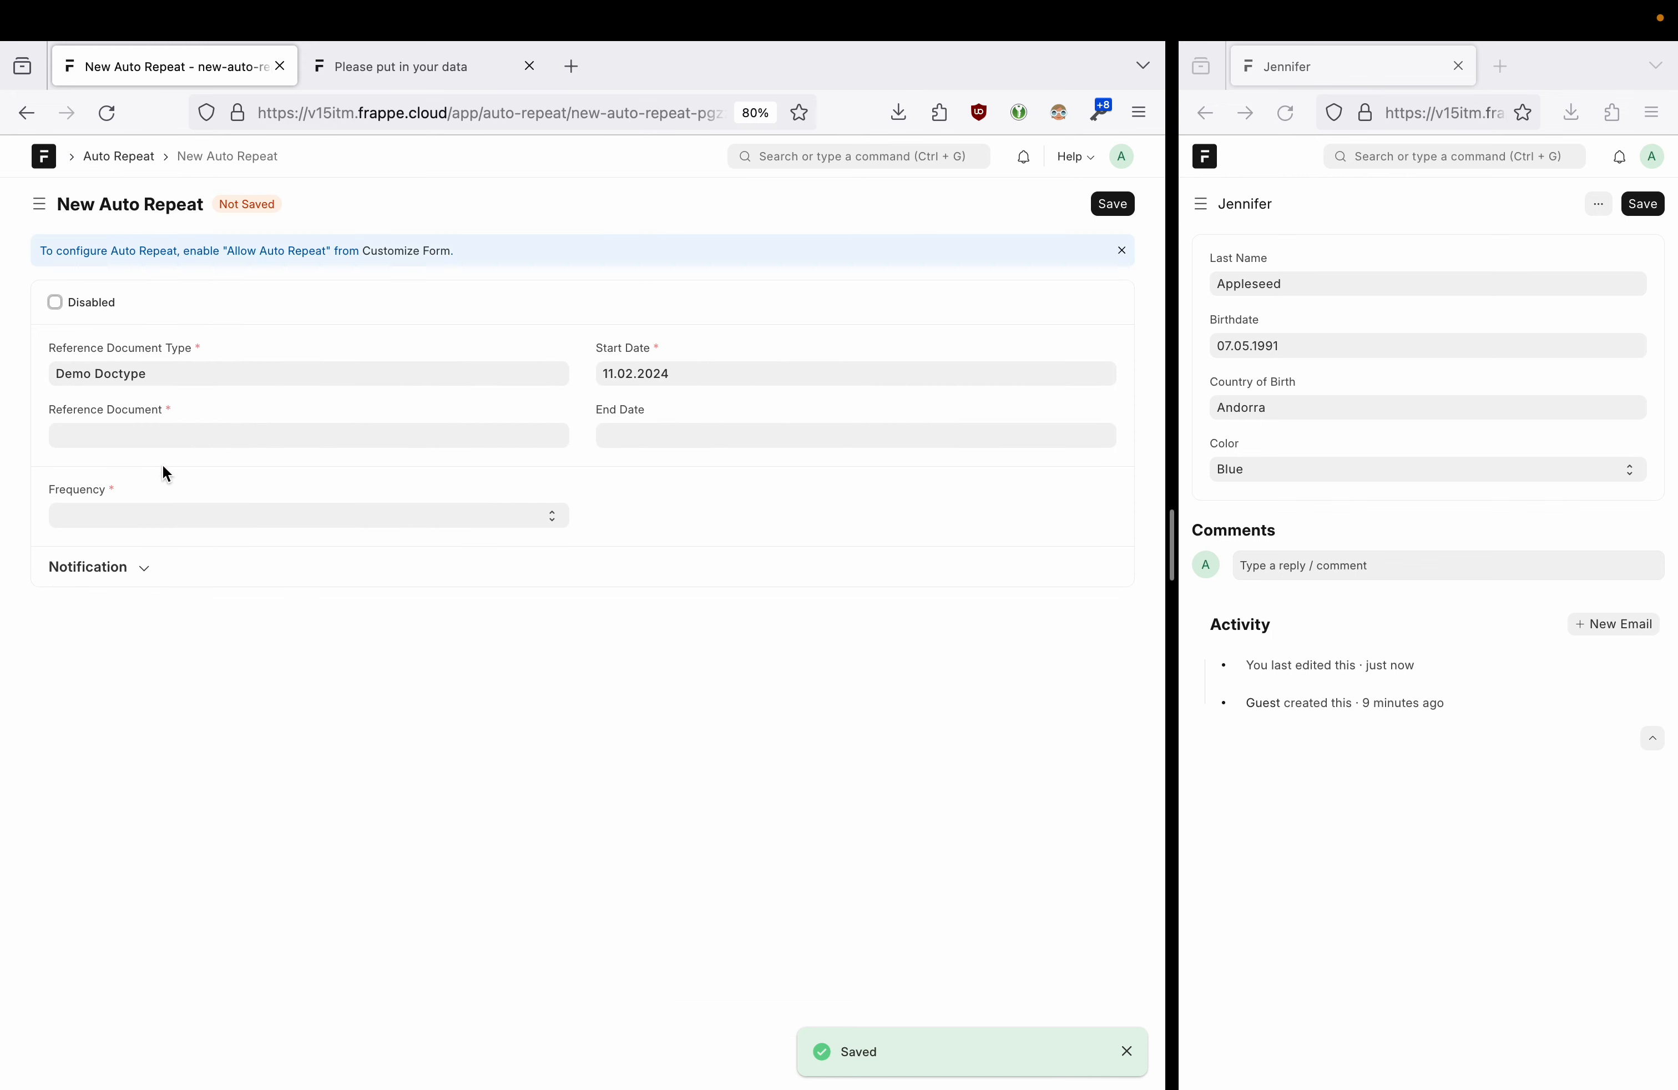
- Set the Auto Repeat's reference document to the record and the frequency to Weekly
click(155, 431)
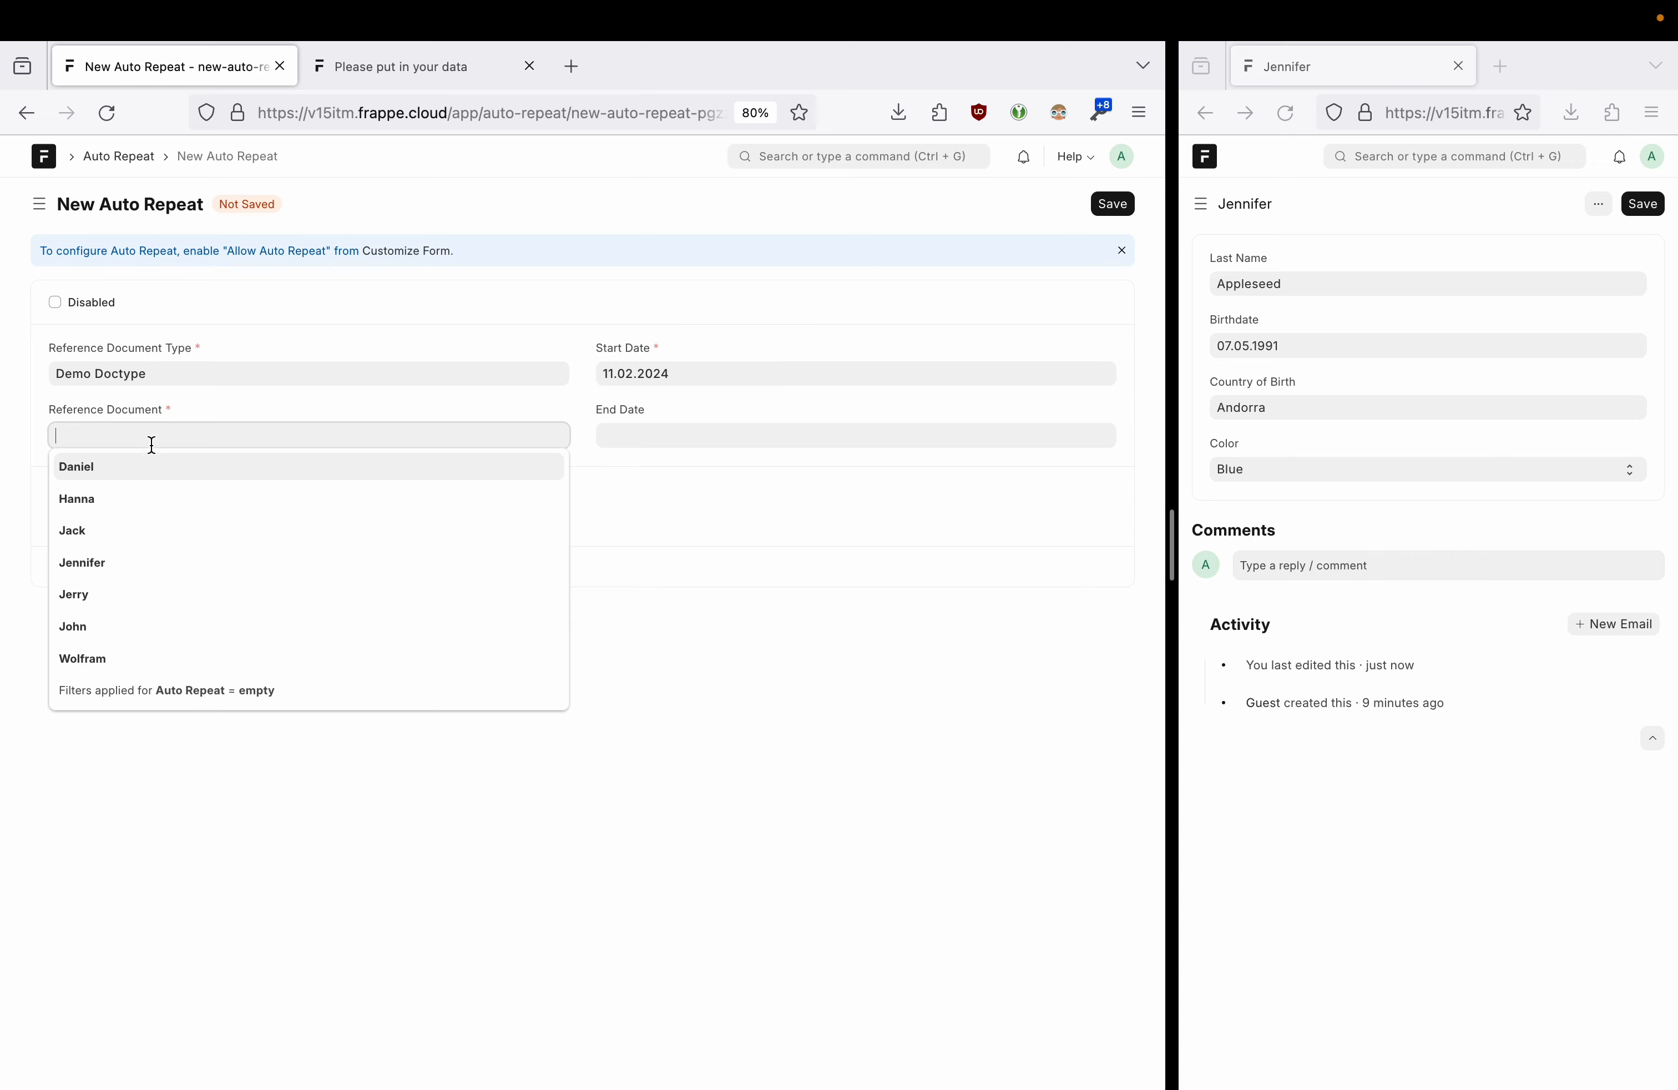
click(142, 470)
click(127, 516)
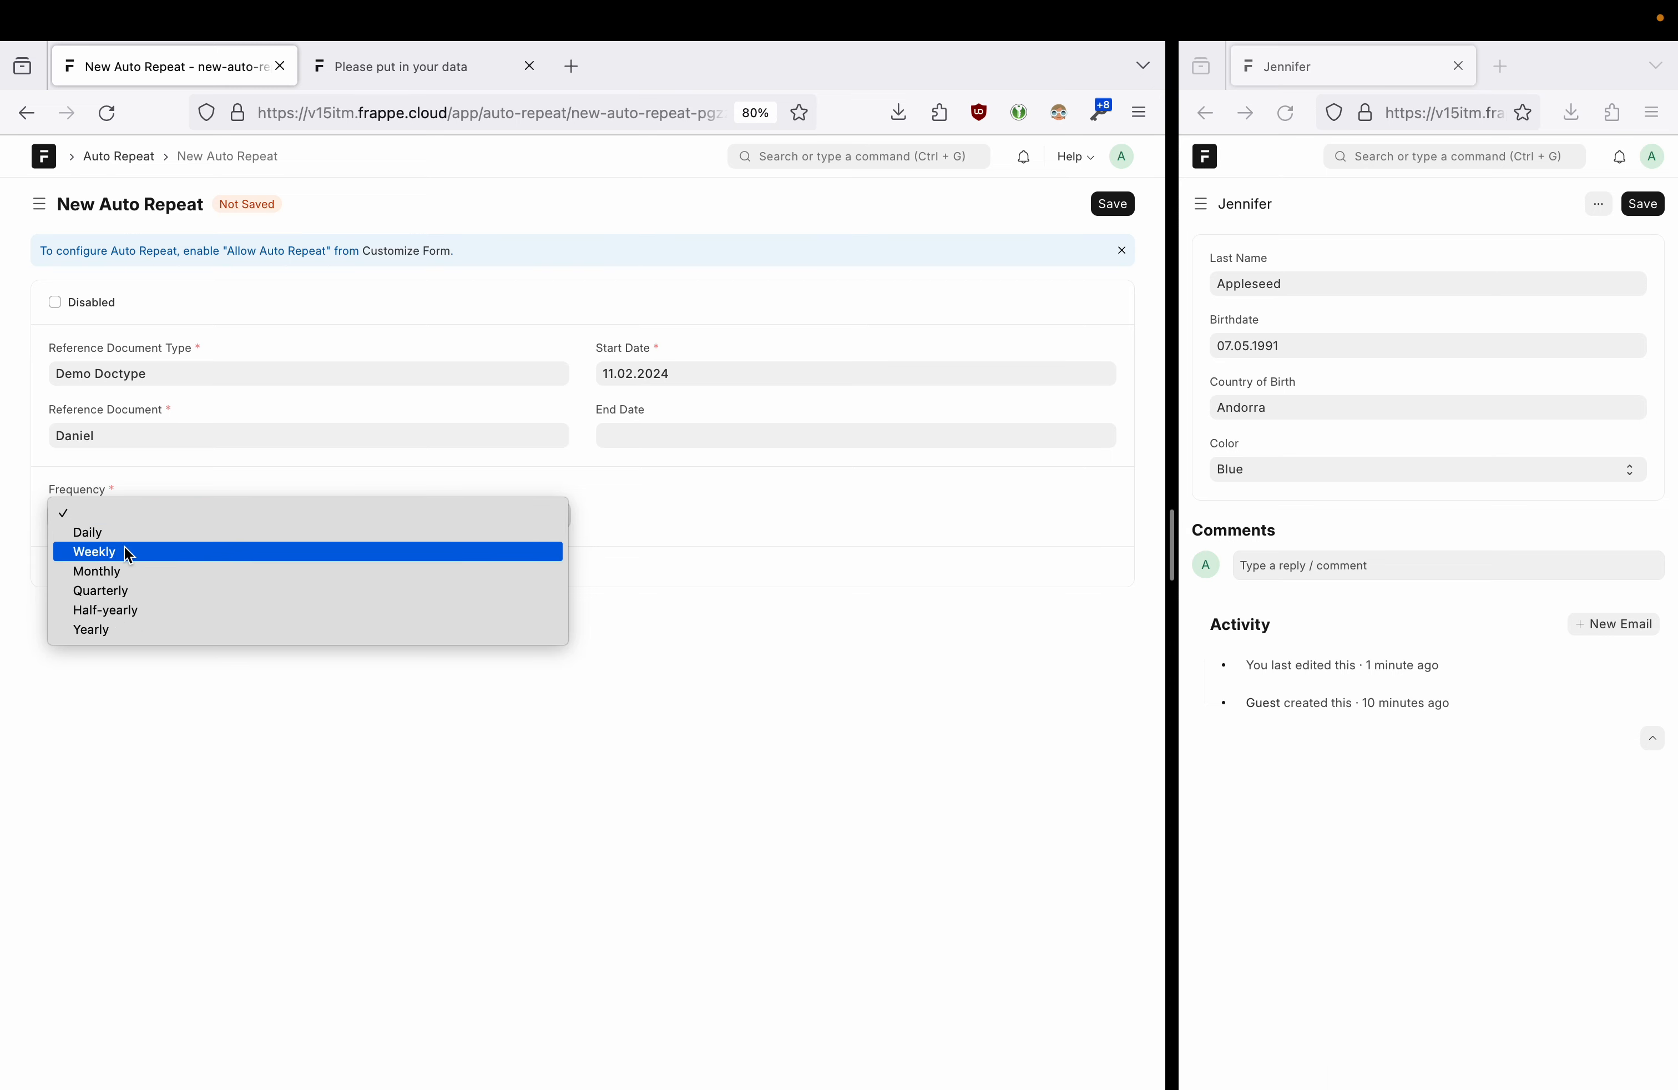
click(123, 550)
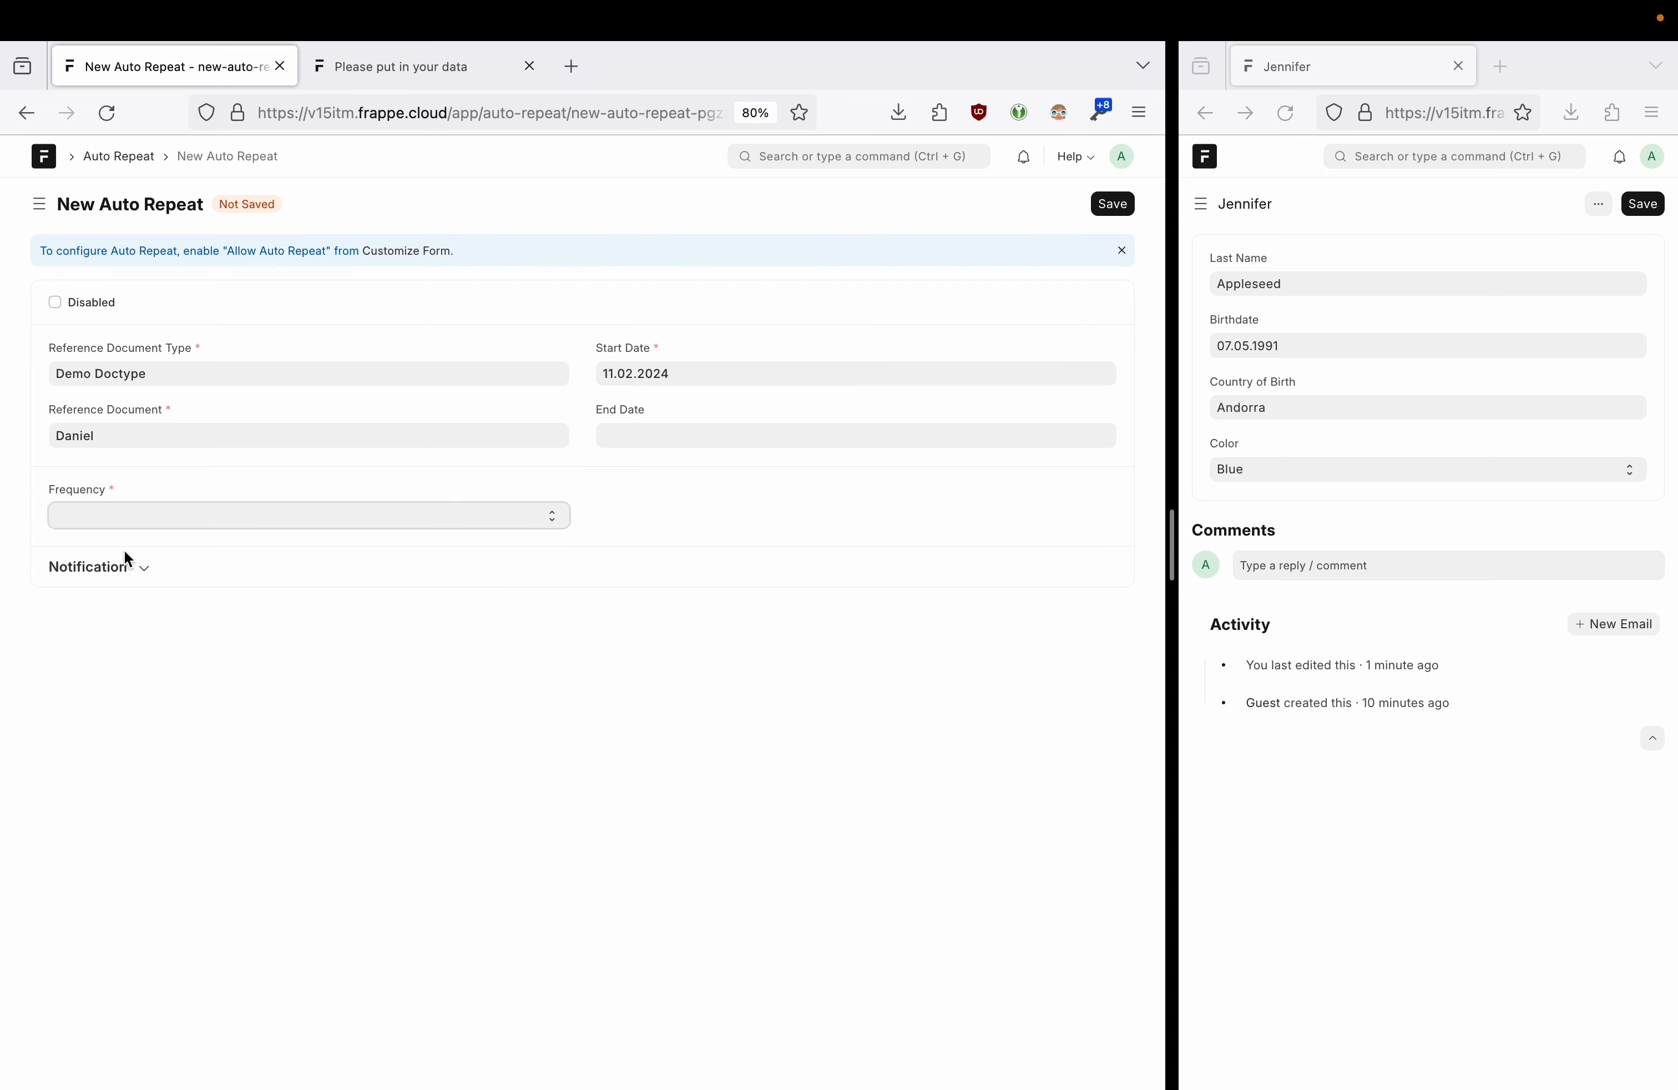
click(643, 432)
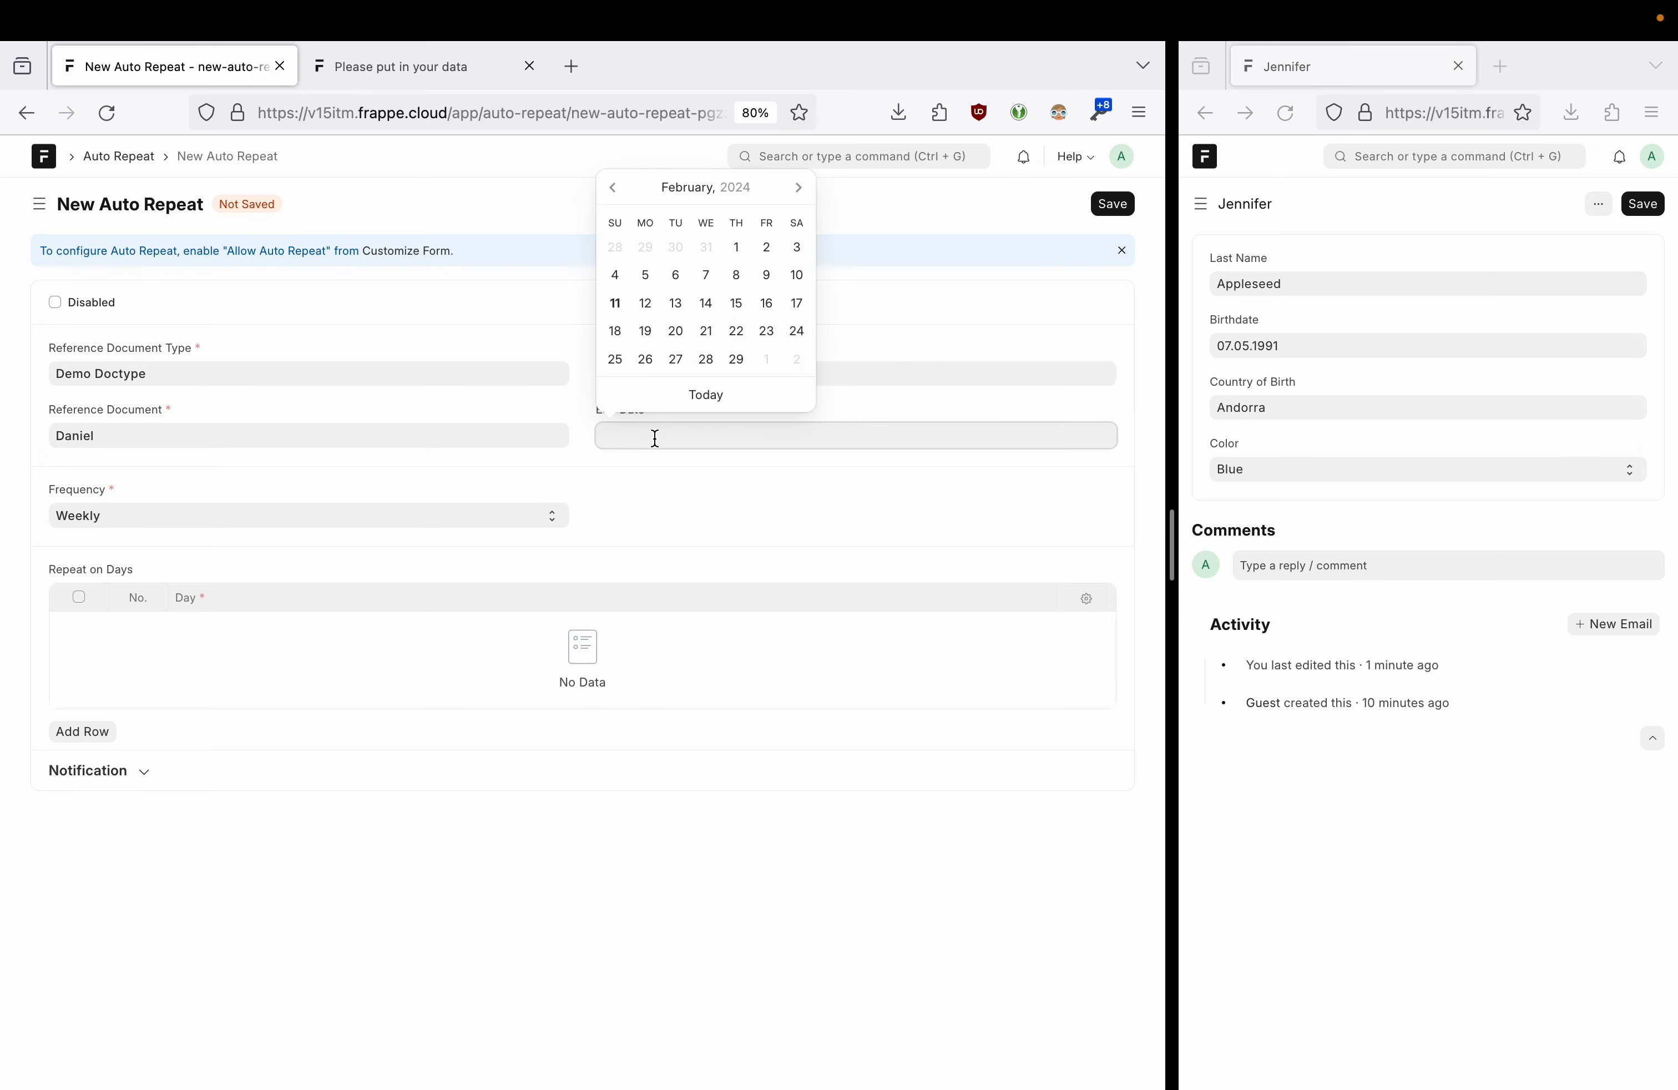
click(646, 465)
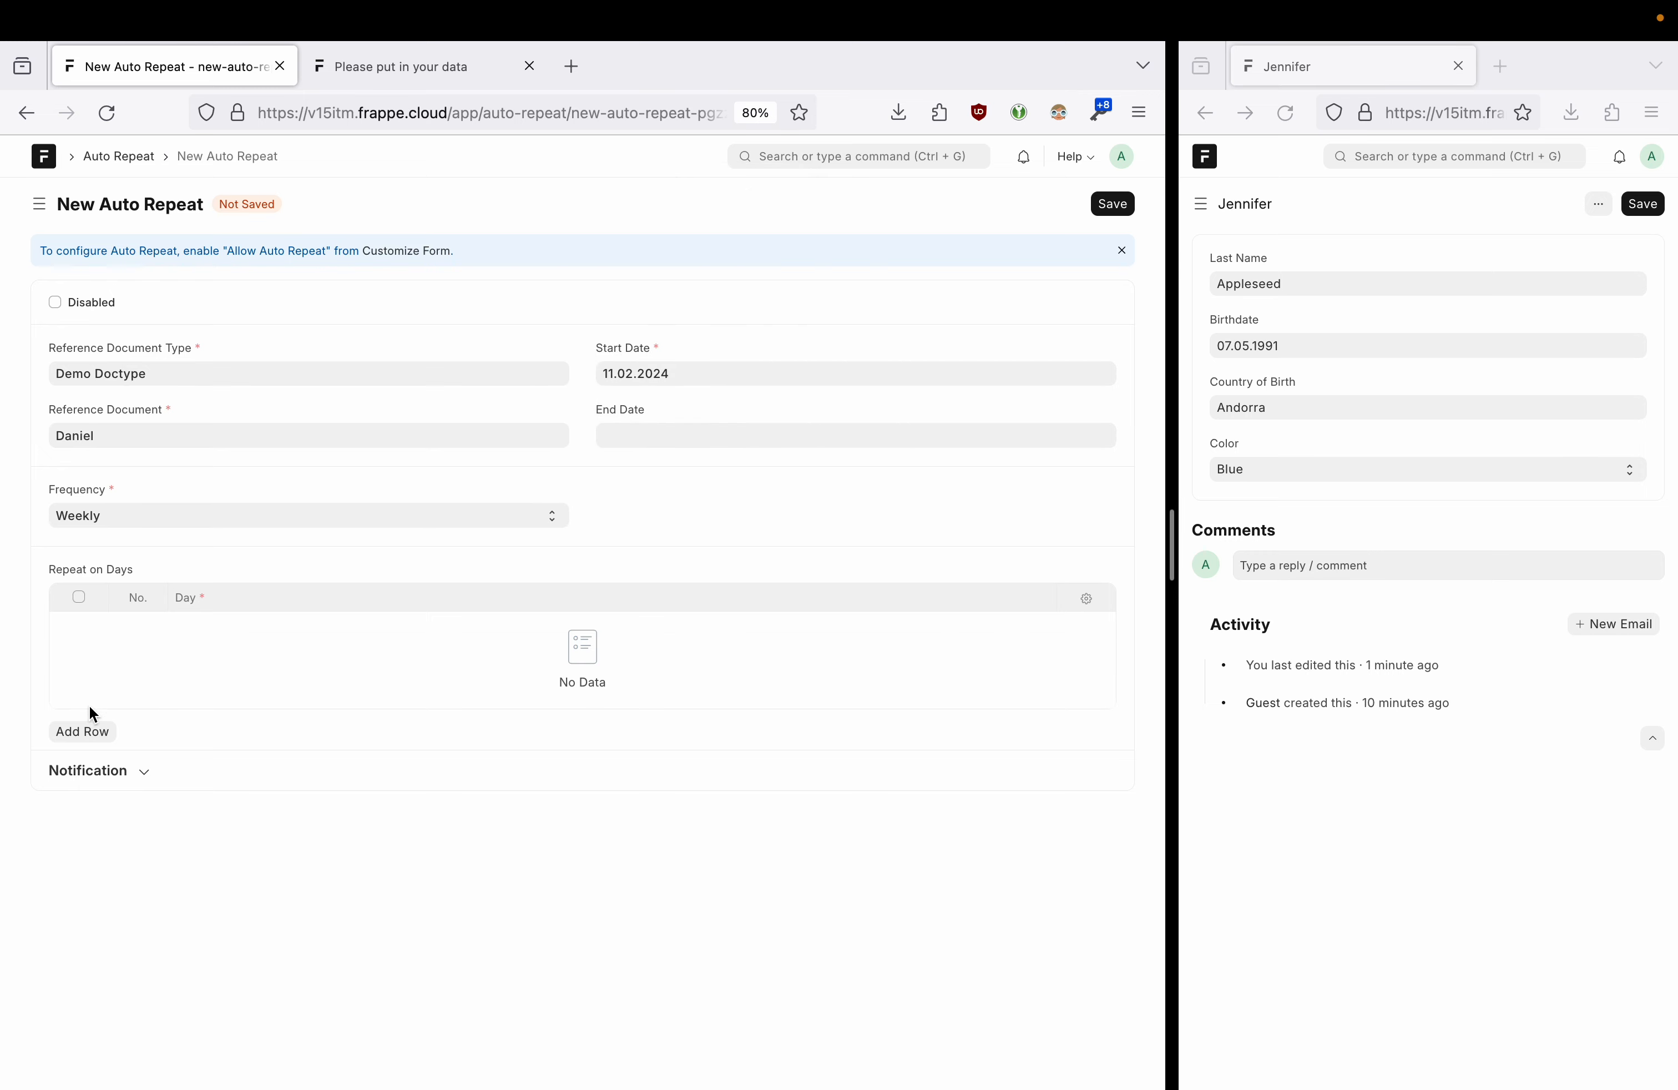
- Add a Monday repeat-day row and turn on Notify by Email
click(83, 731)
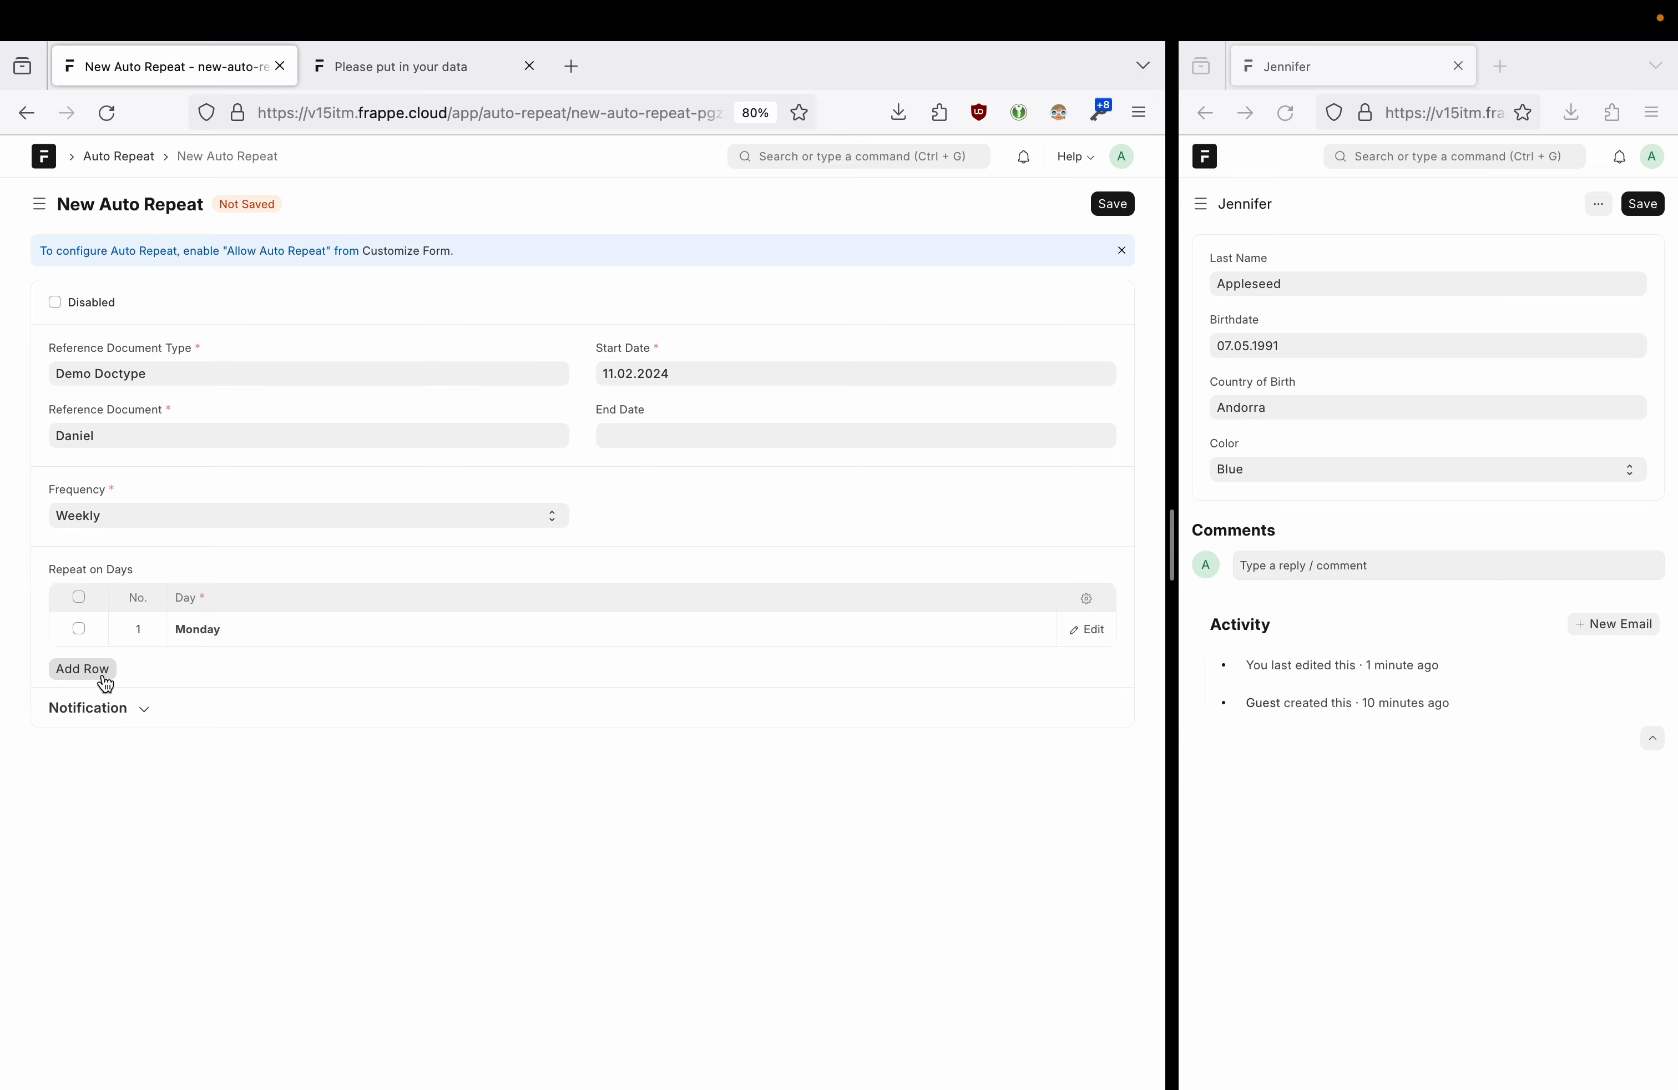
click(237, 632)
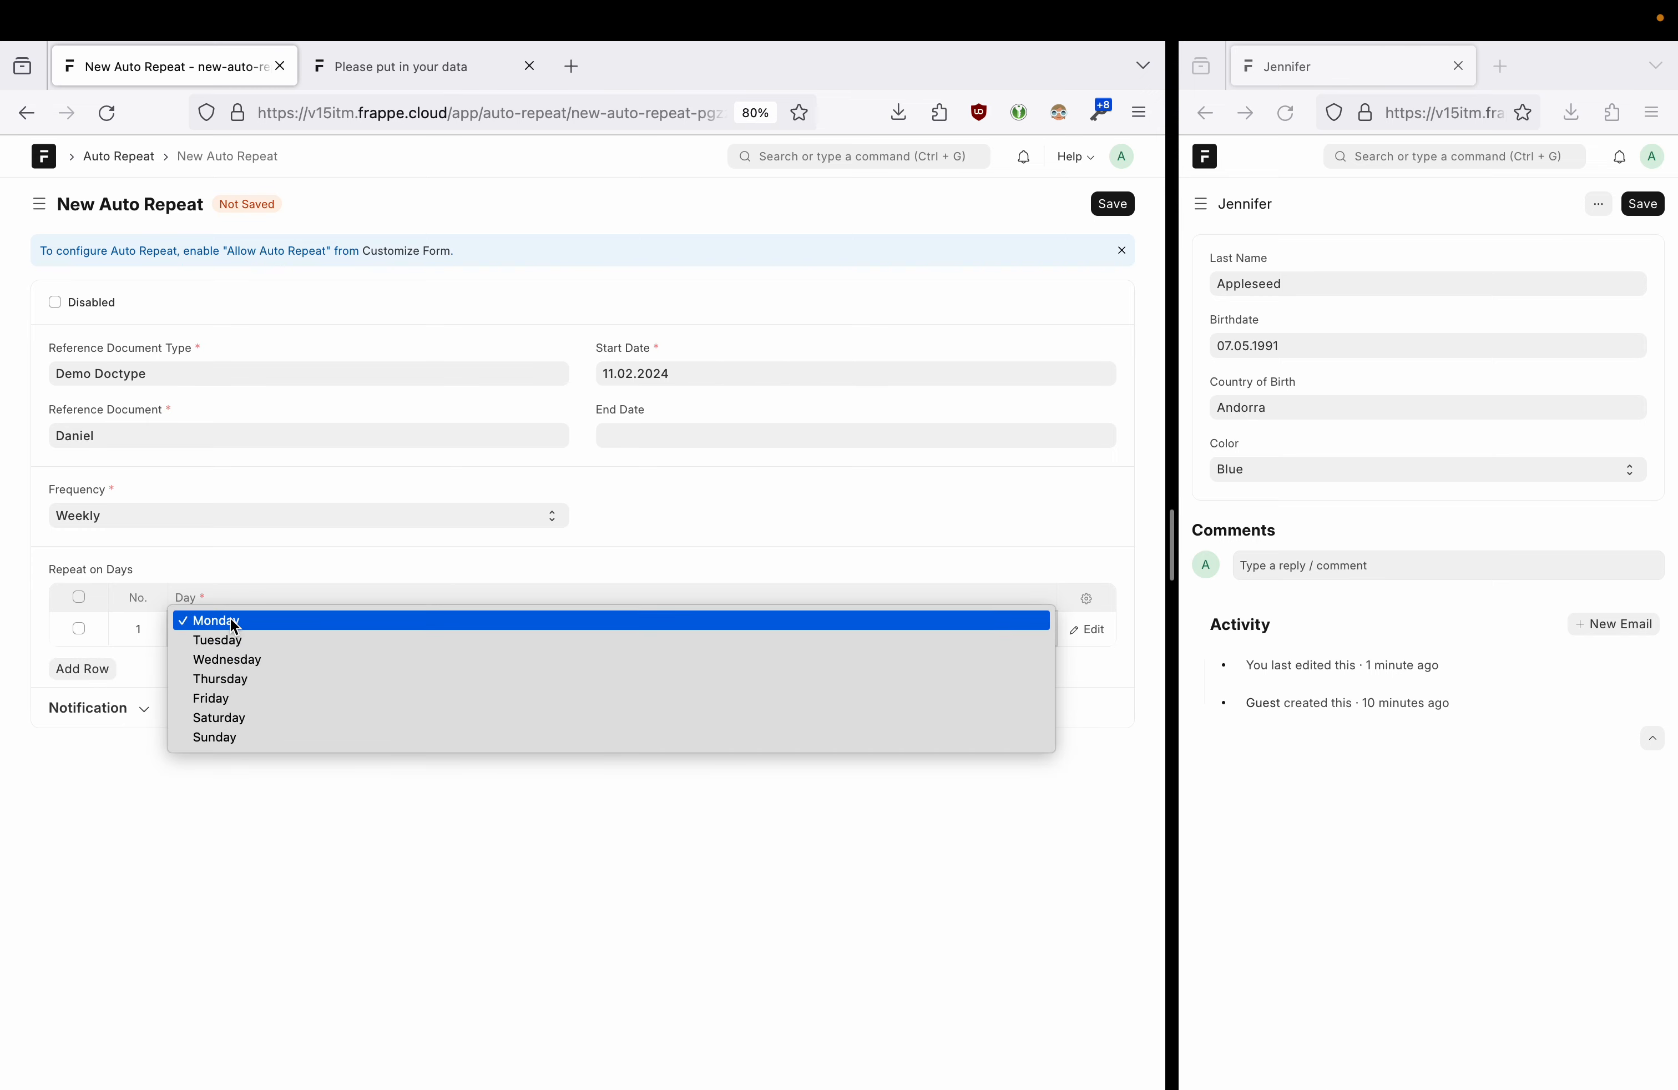
click(234, 626)
click(145, 707)
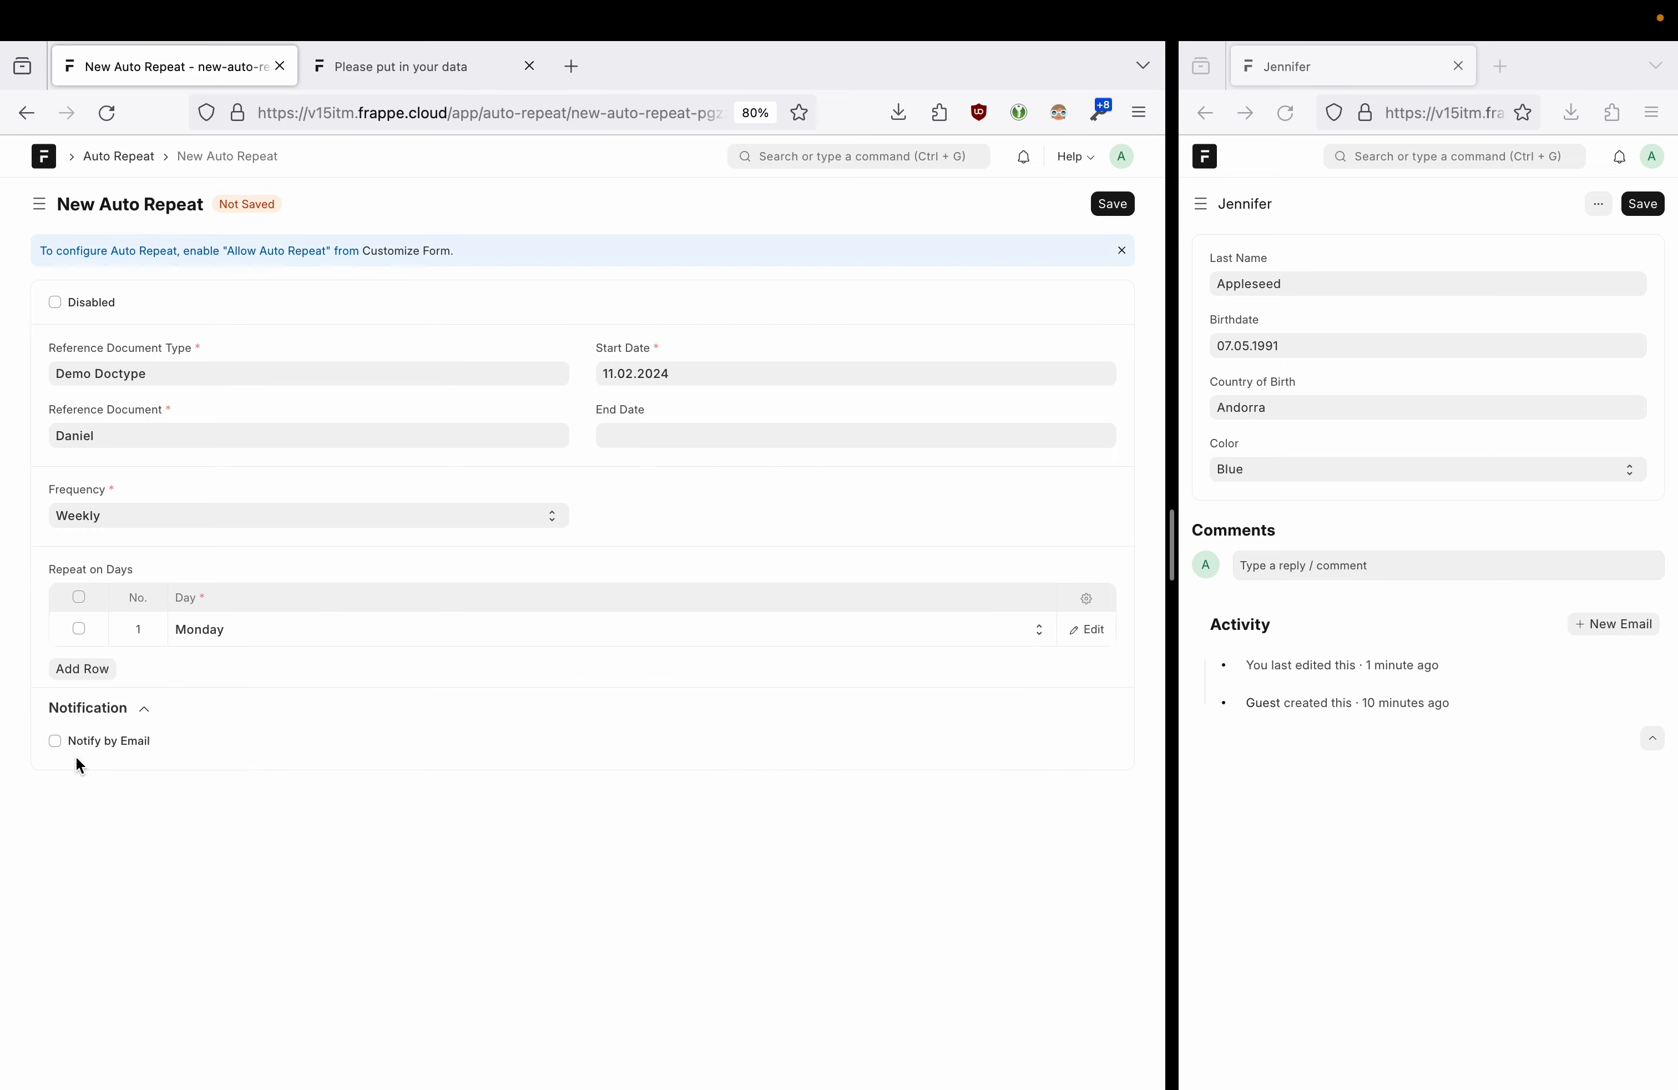
click(55, 740)
scroll(289, 776, down, 5)
- Enter the notification recipient's e-mail address and fetch the record's linked contacts
click(190, 619)
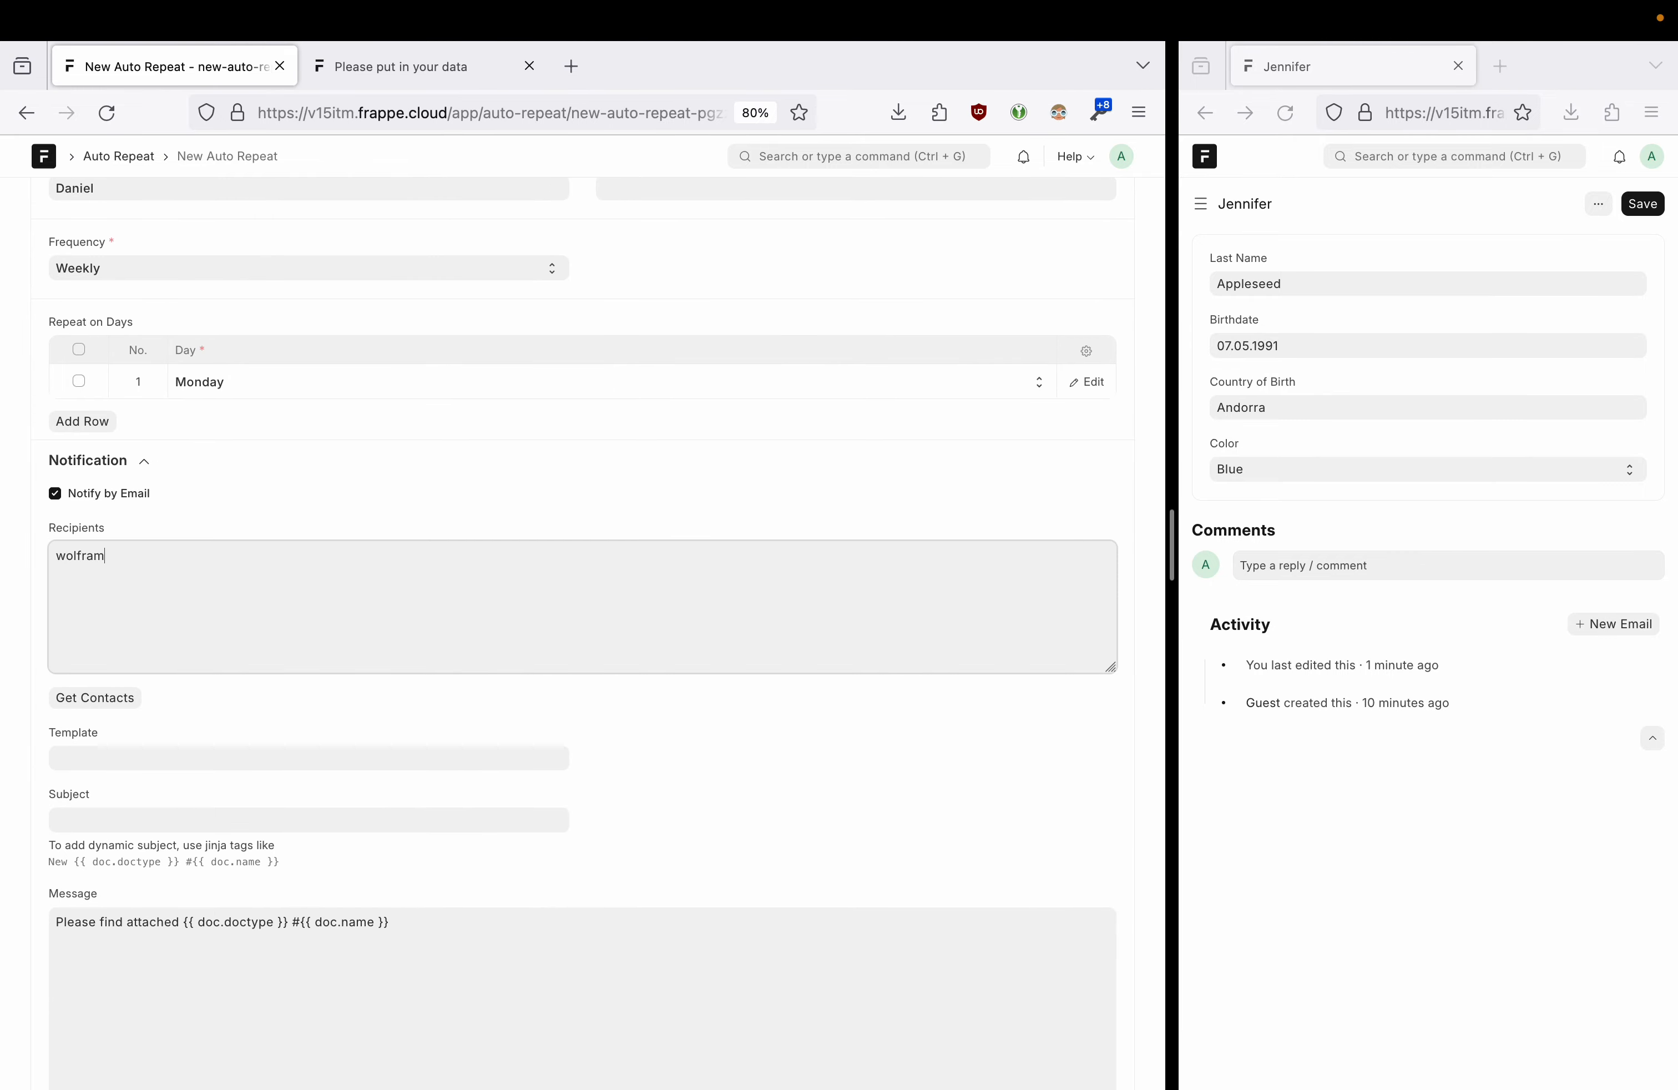
click(117, 709)
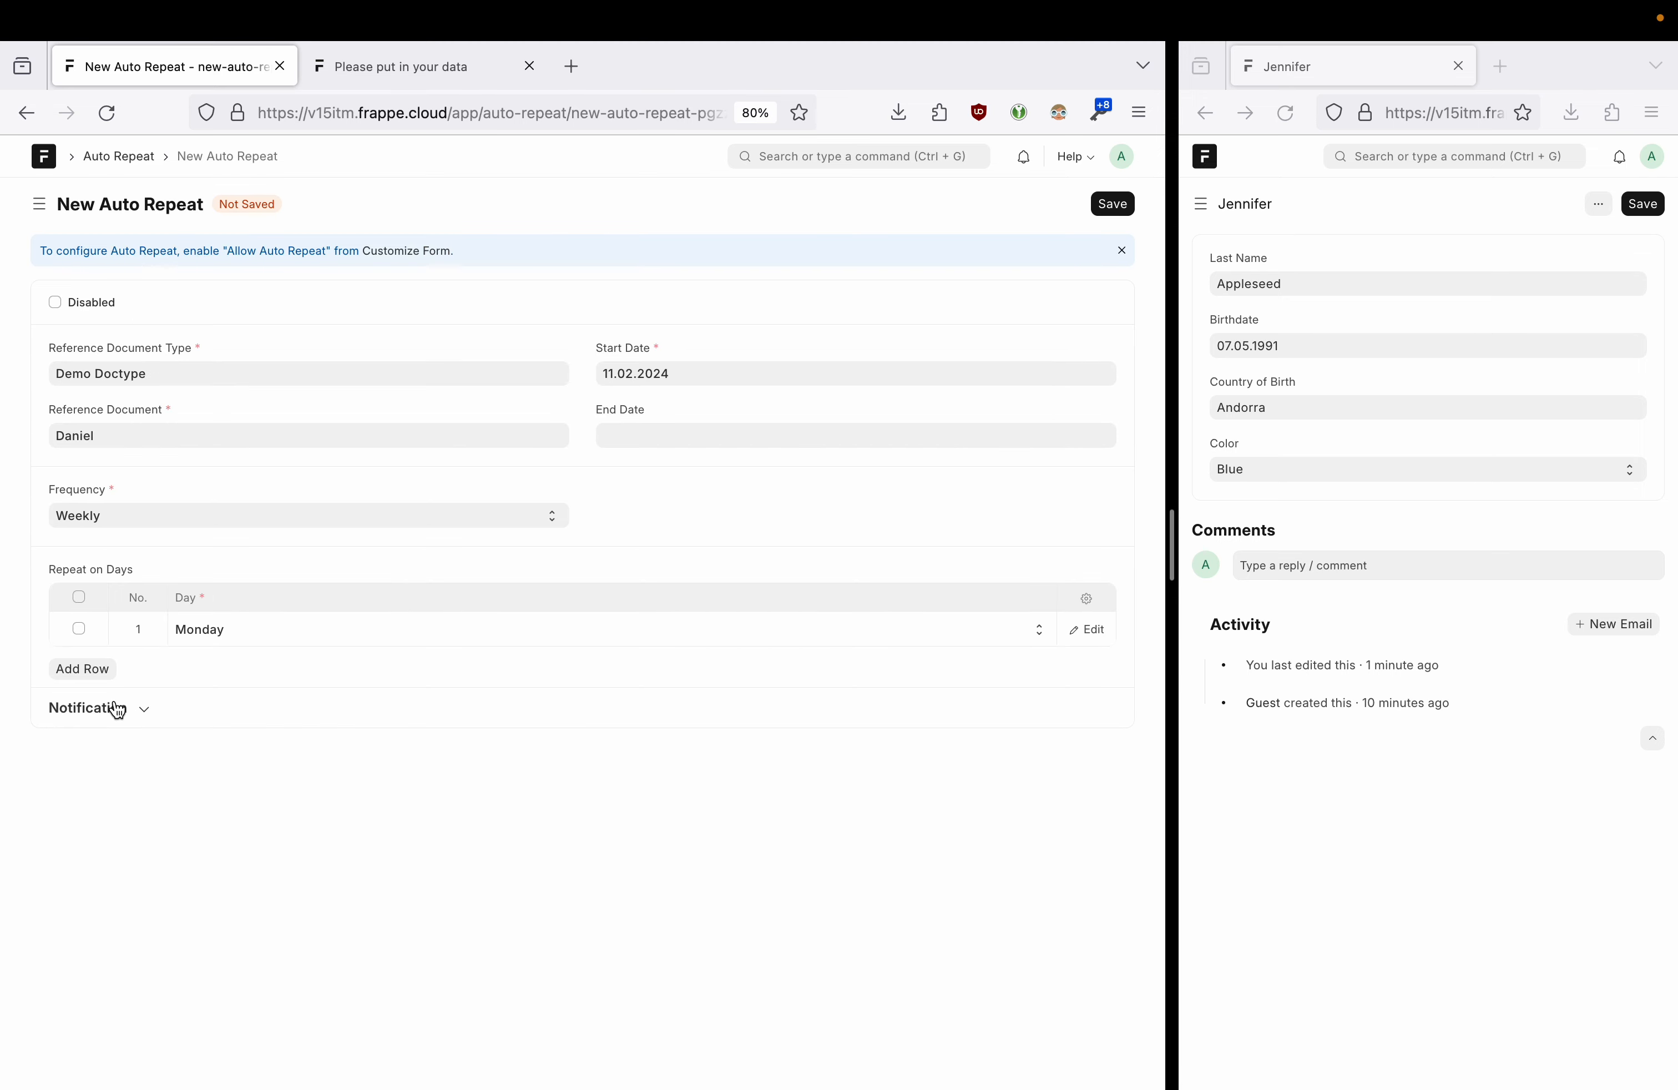
click(145, 709)
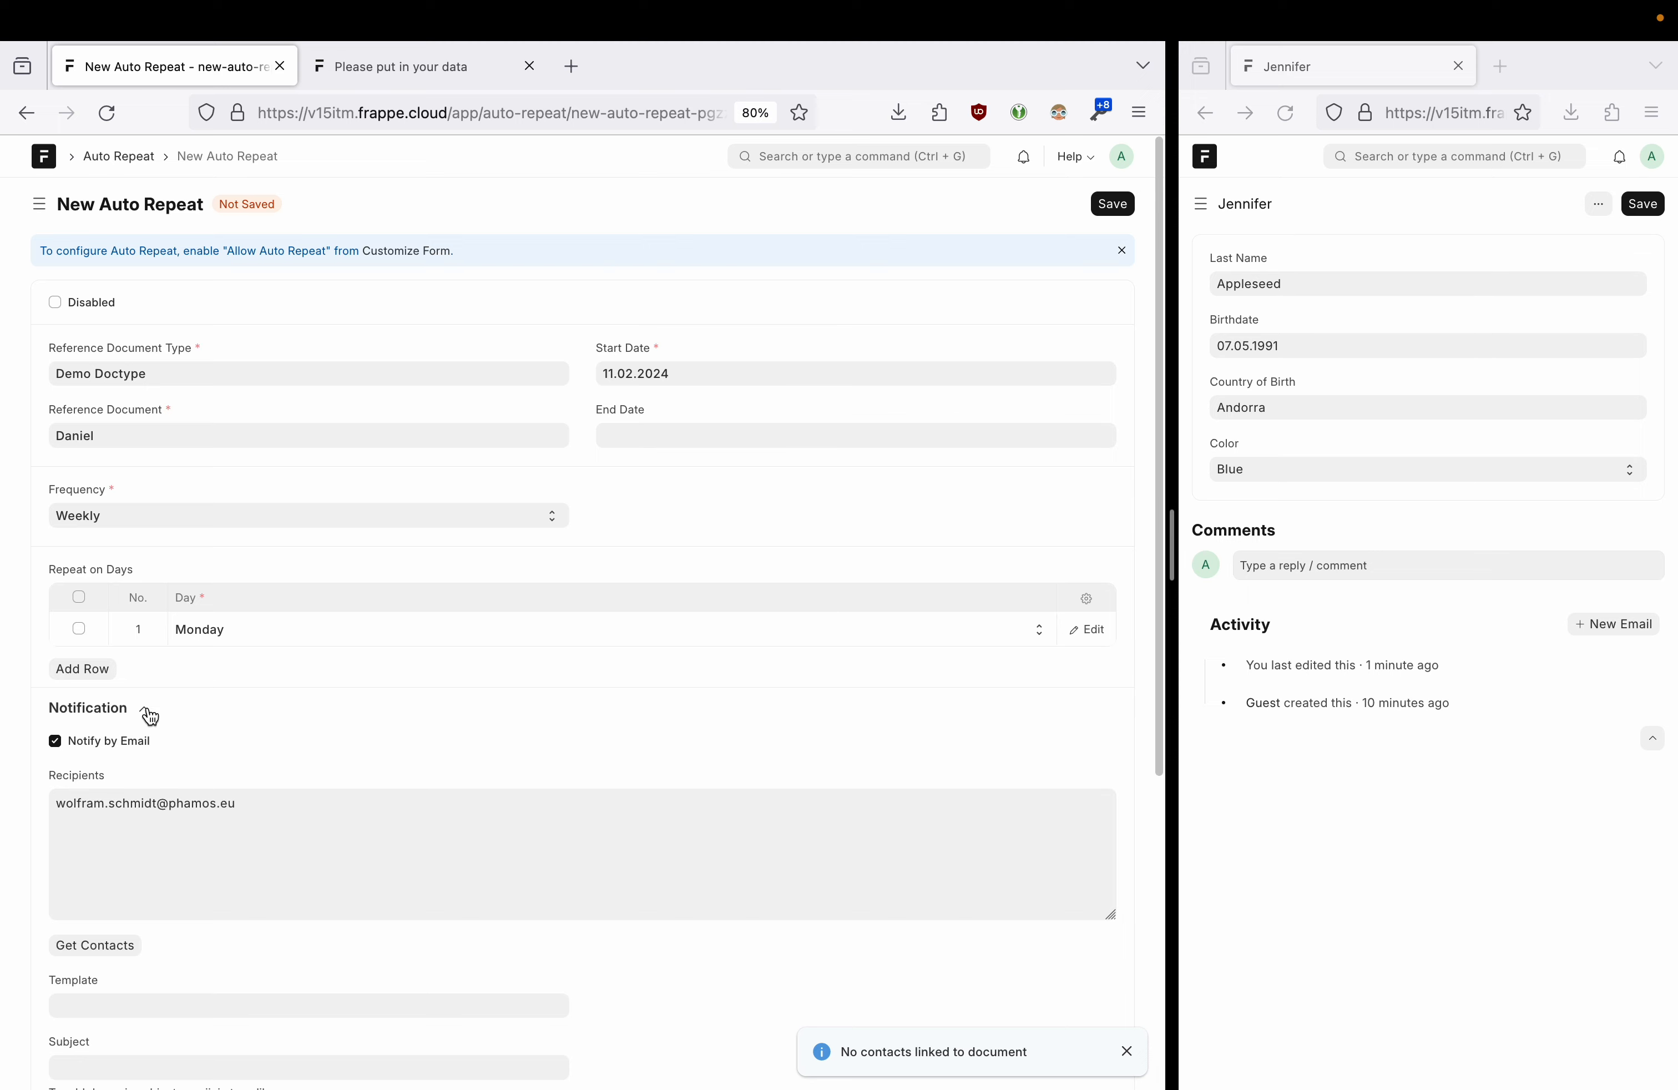
- Browse the email template options and review the notification message text
scroll(245, 764, down, 3)
scroll(304, 751, down, 3)
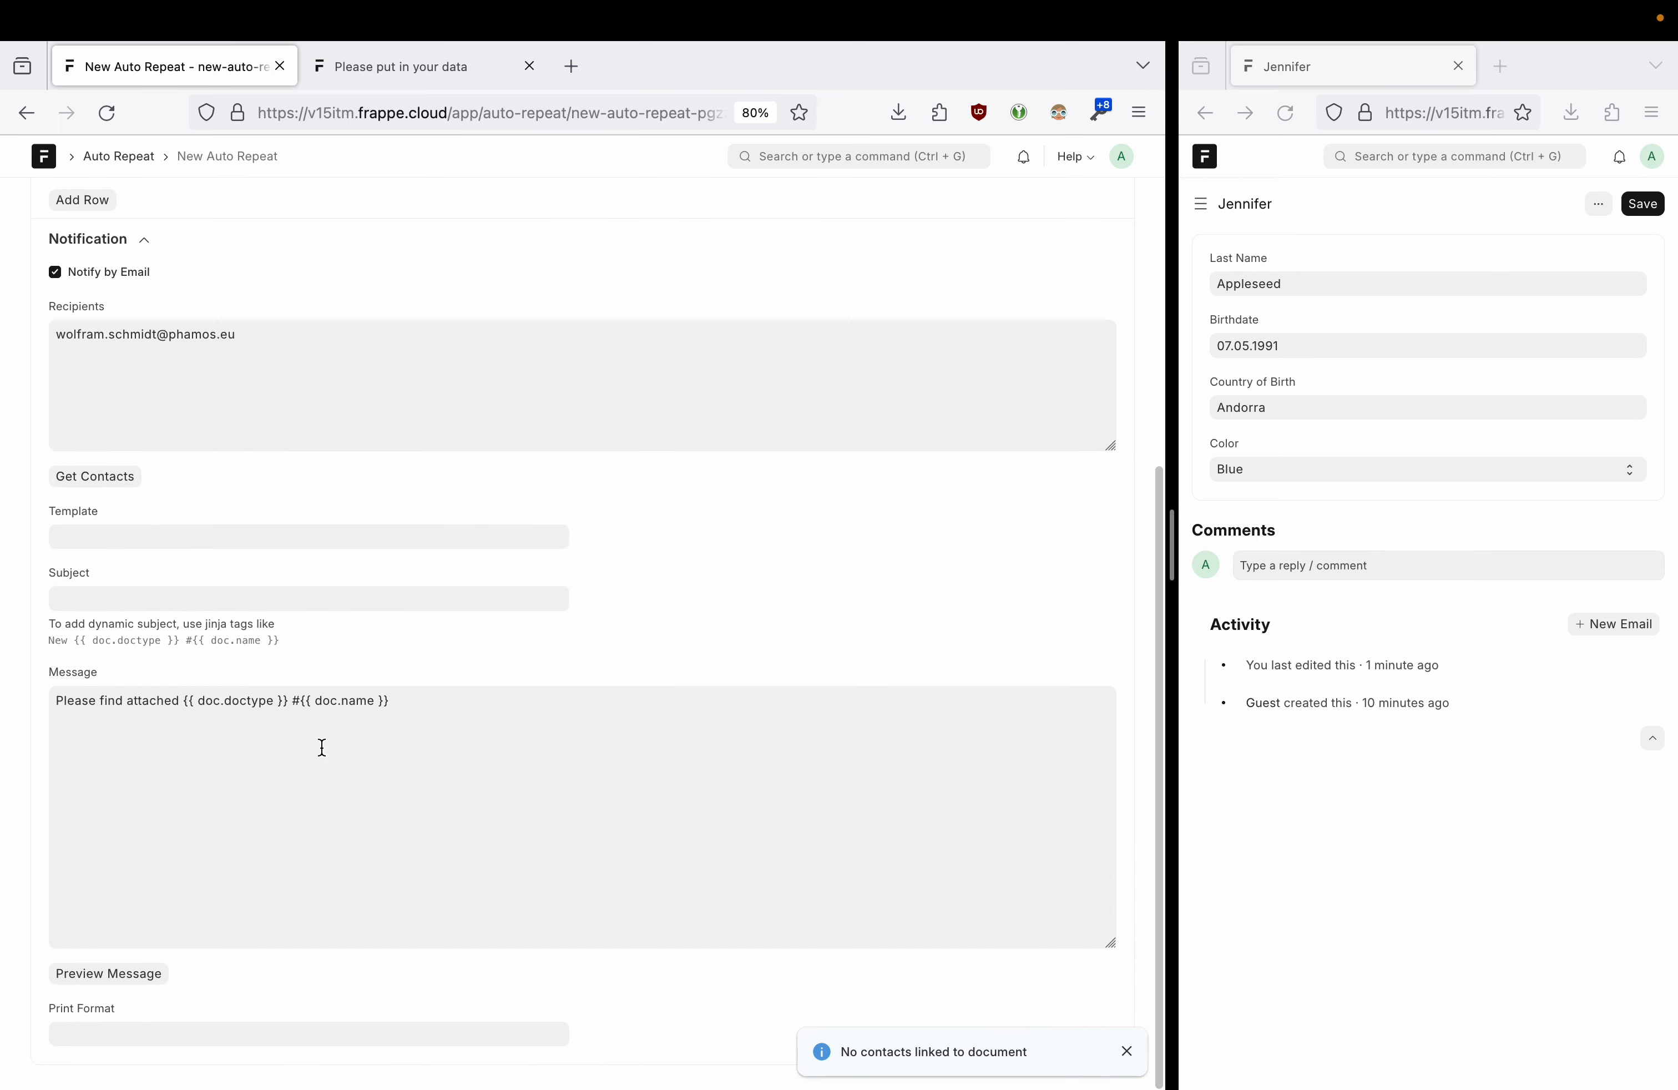
click(145, 560)
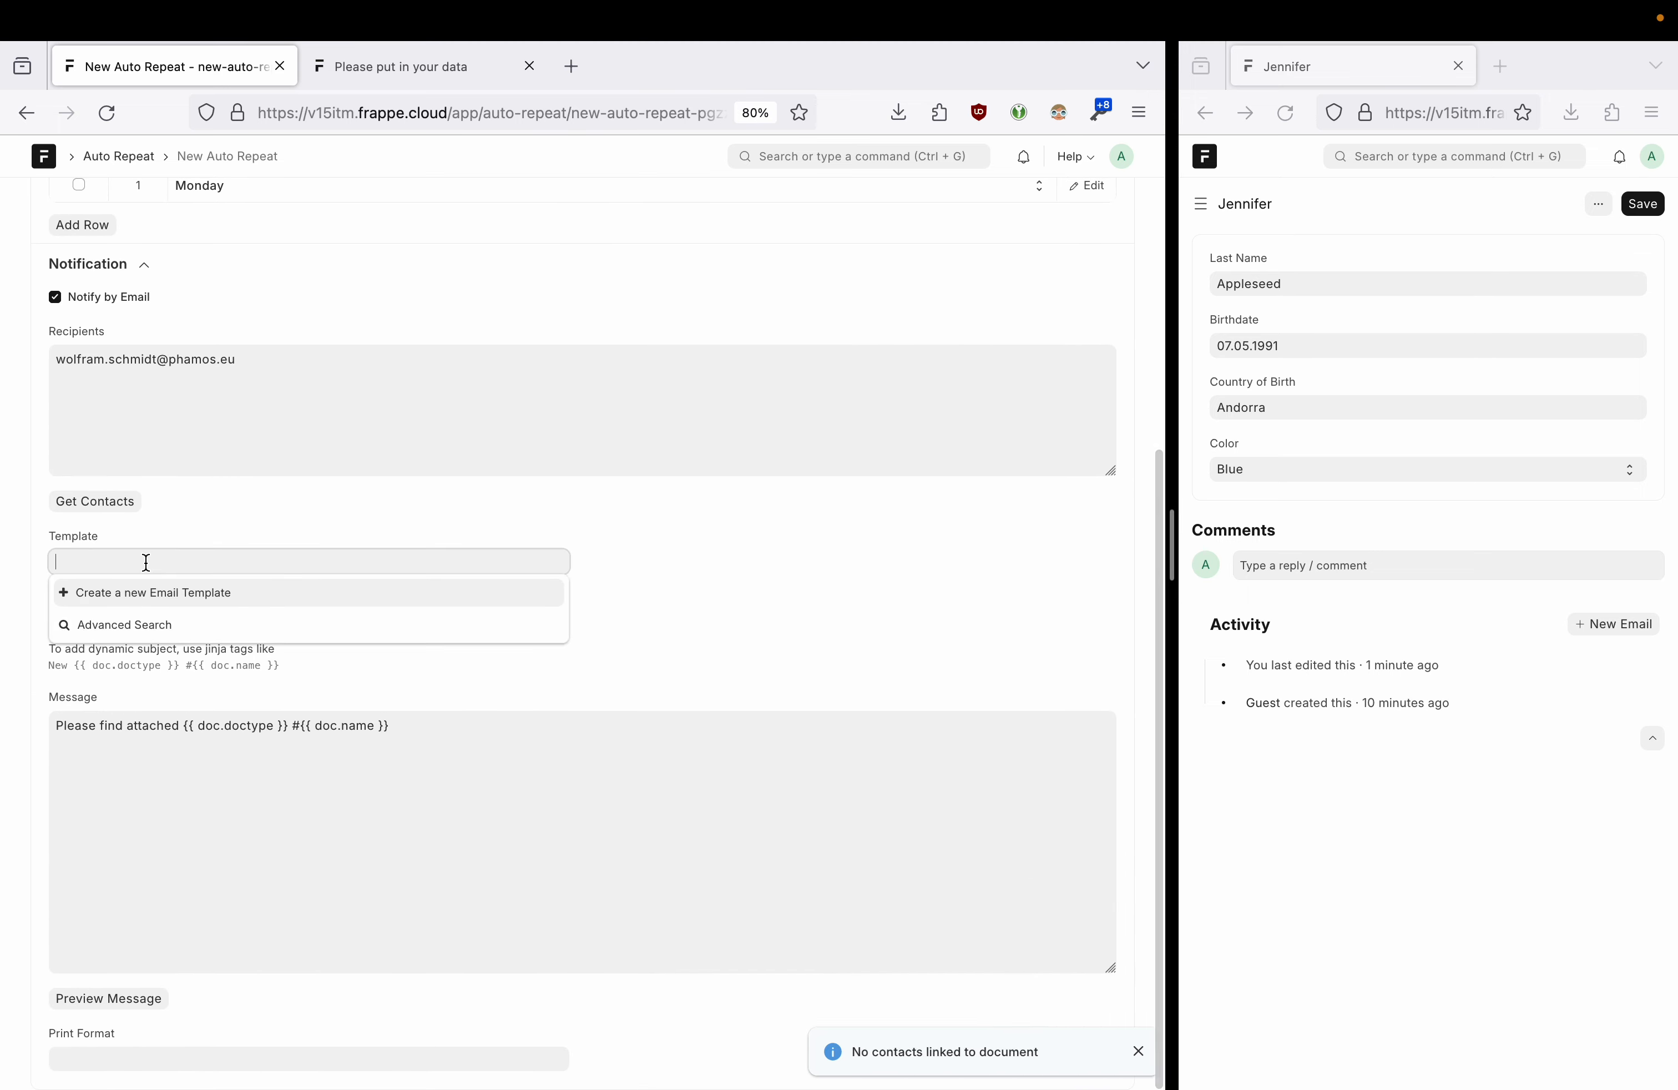
click(582, 527)
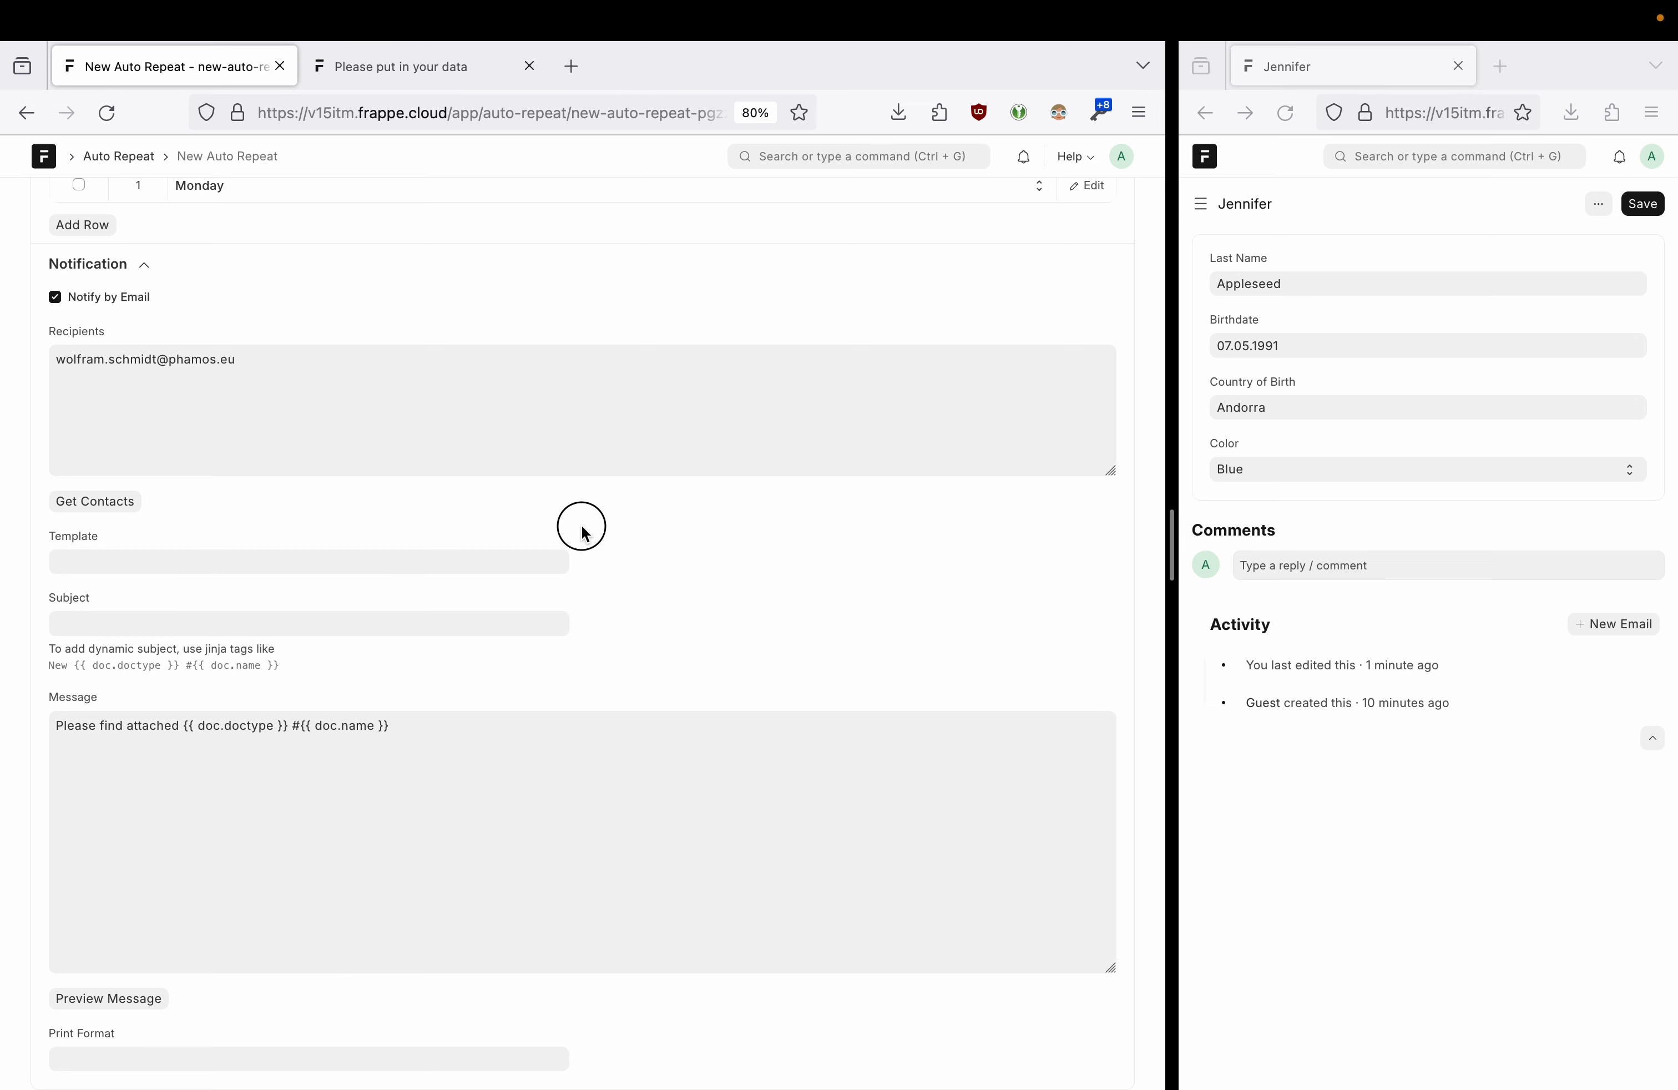
drag(308, 776, 68, 723)
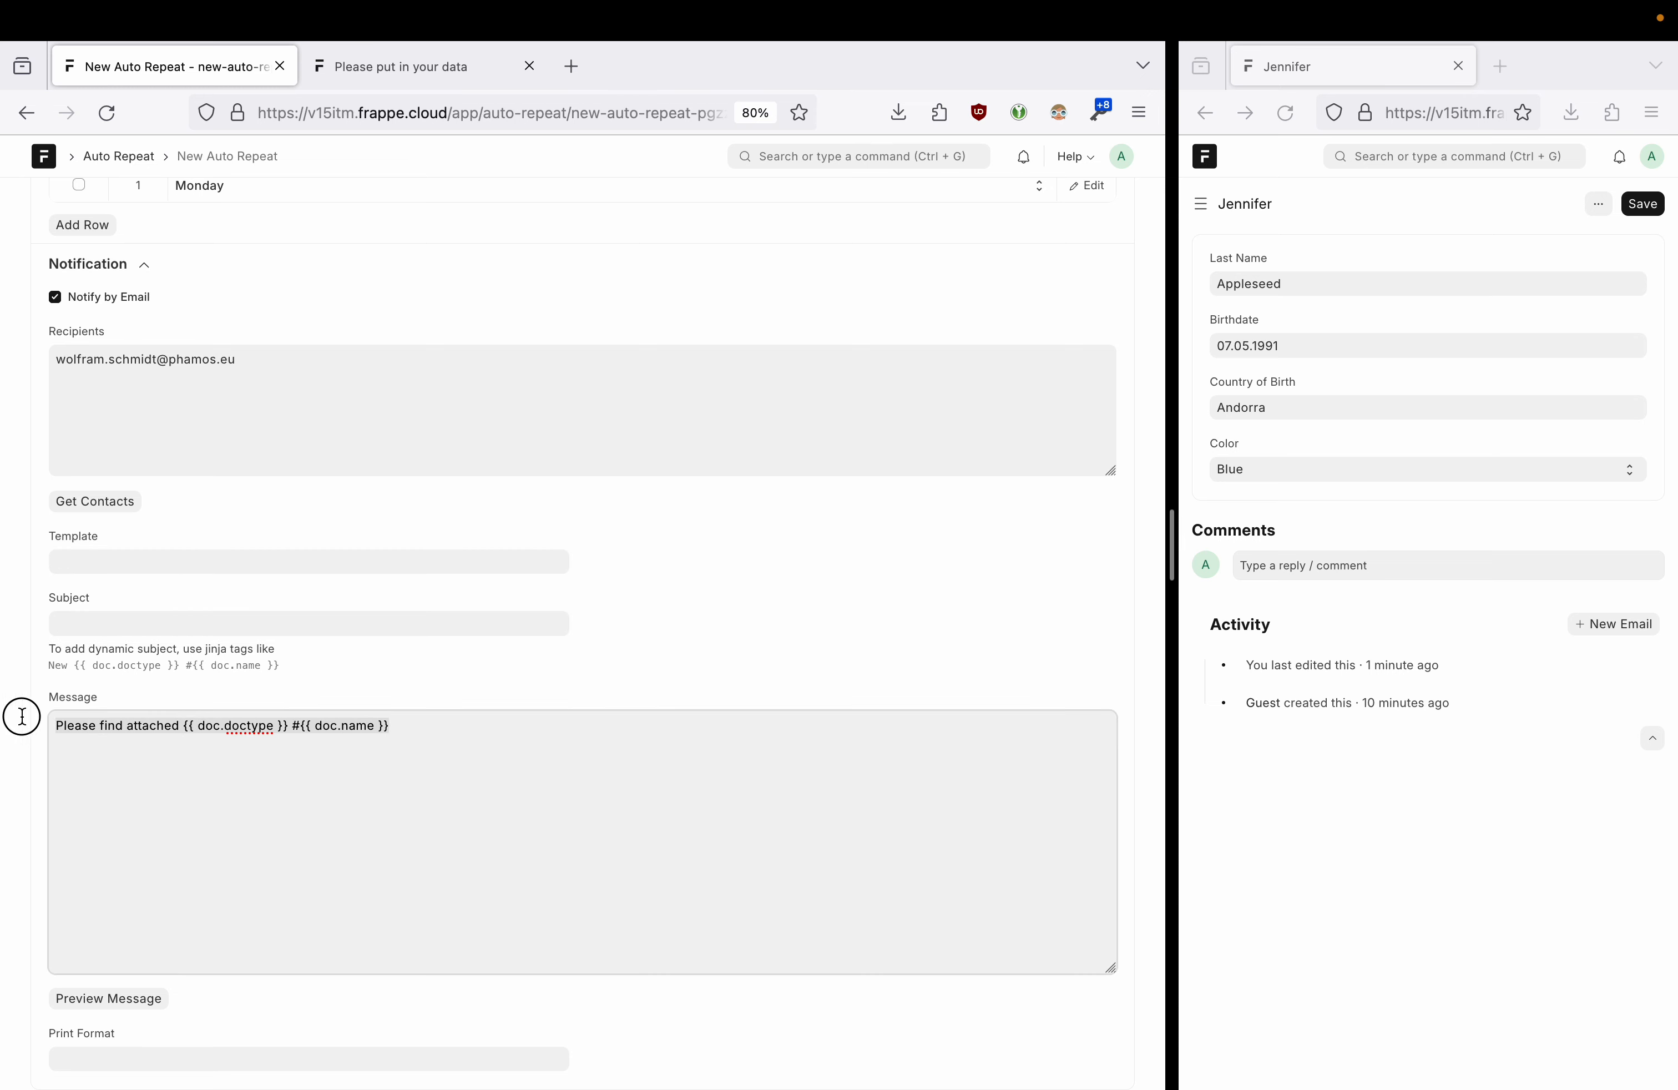
click(149, 621)
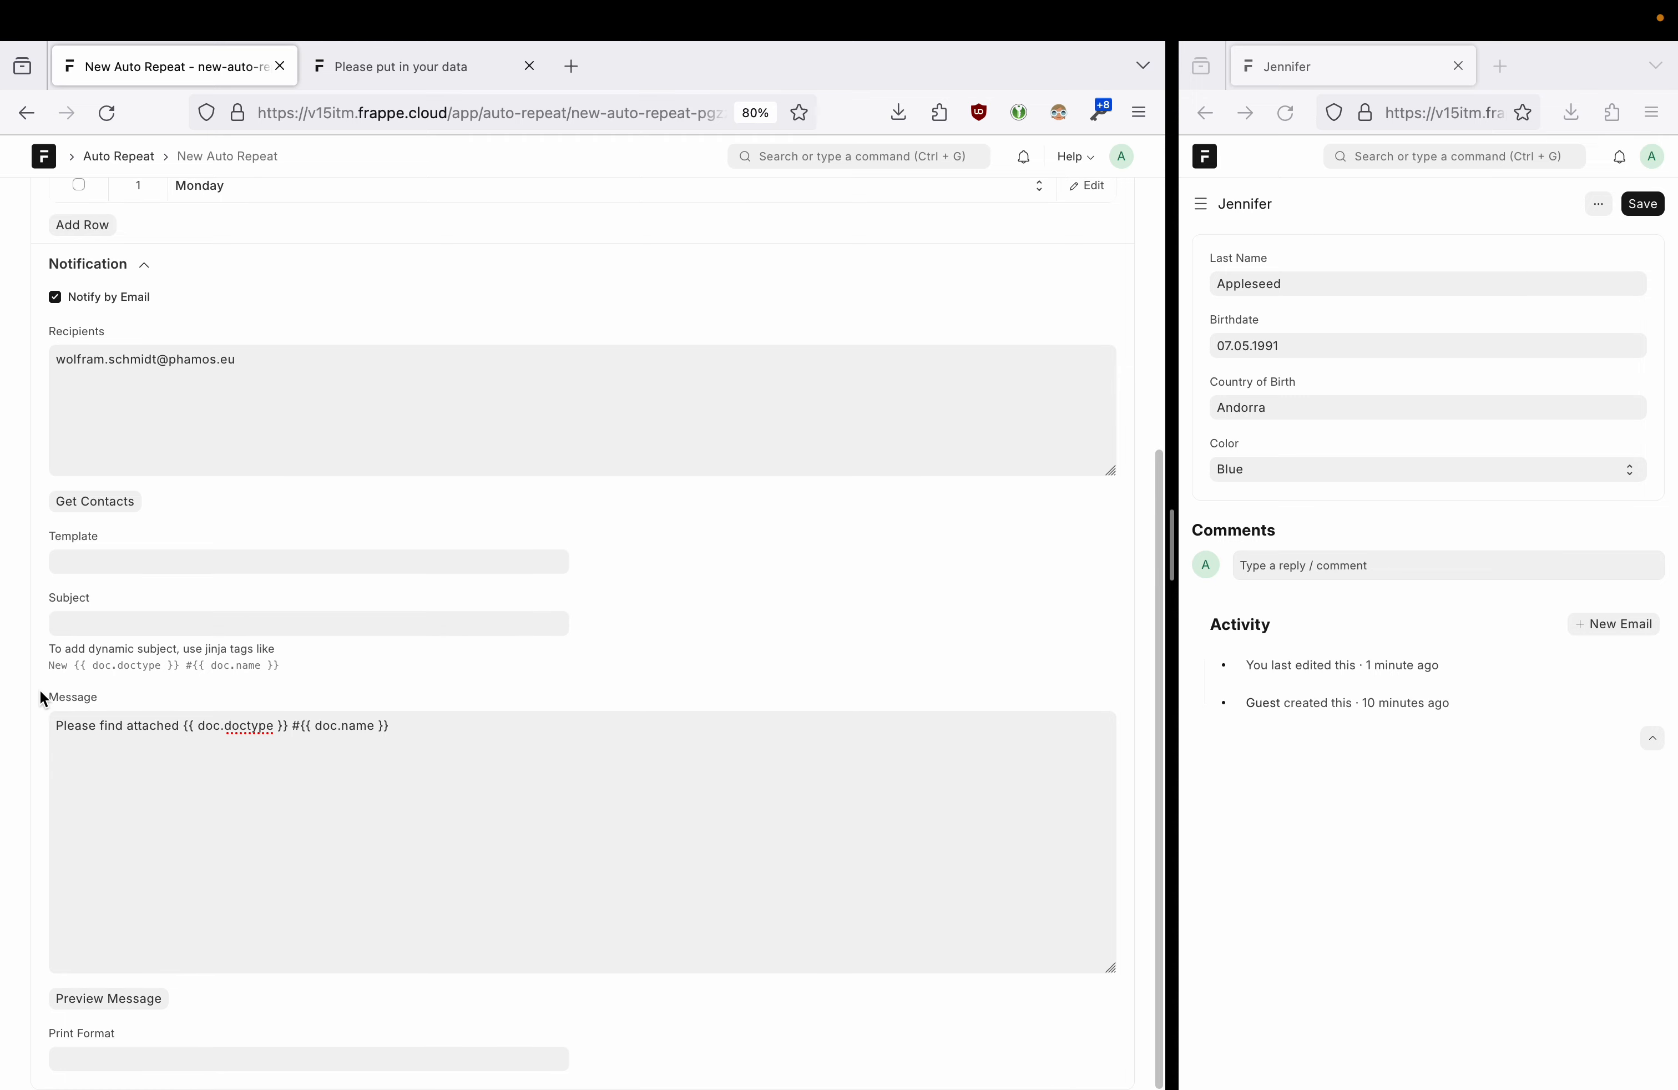
click(180, 729)
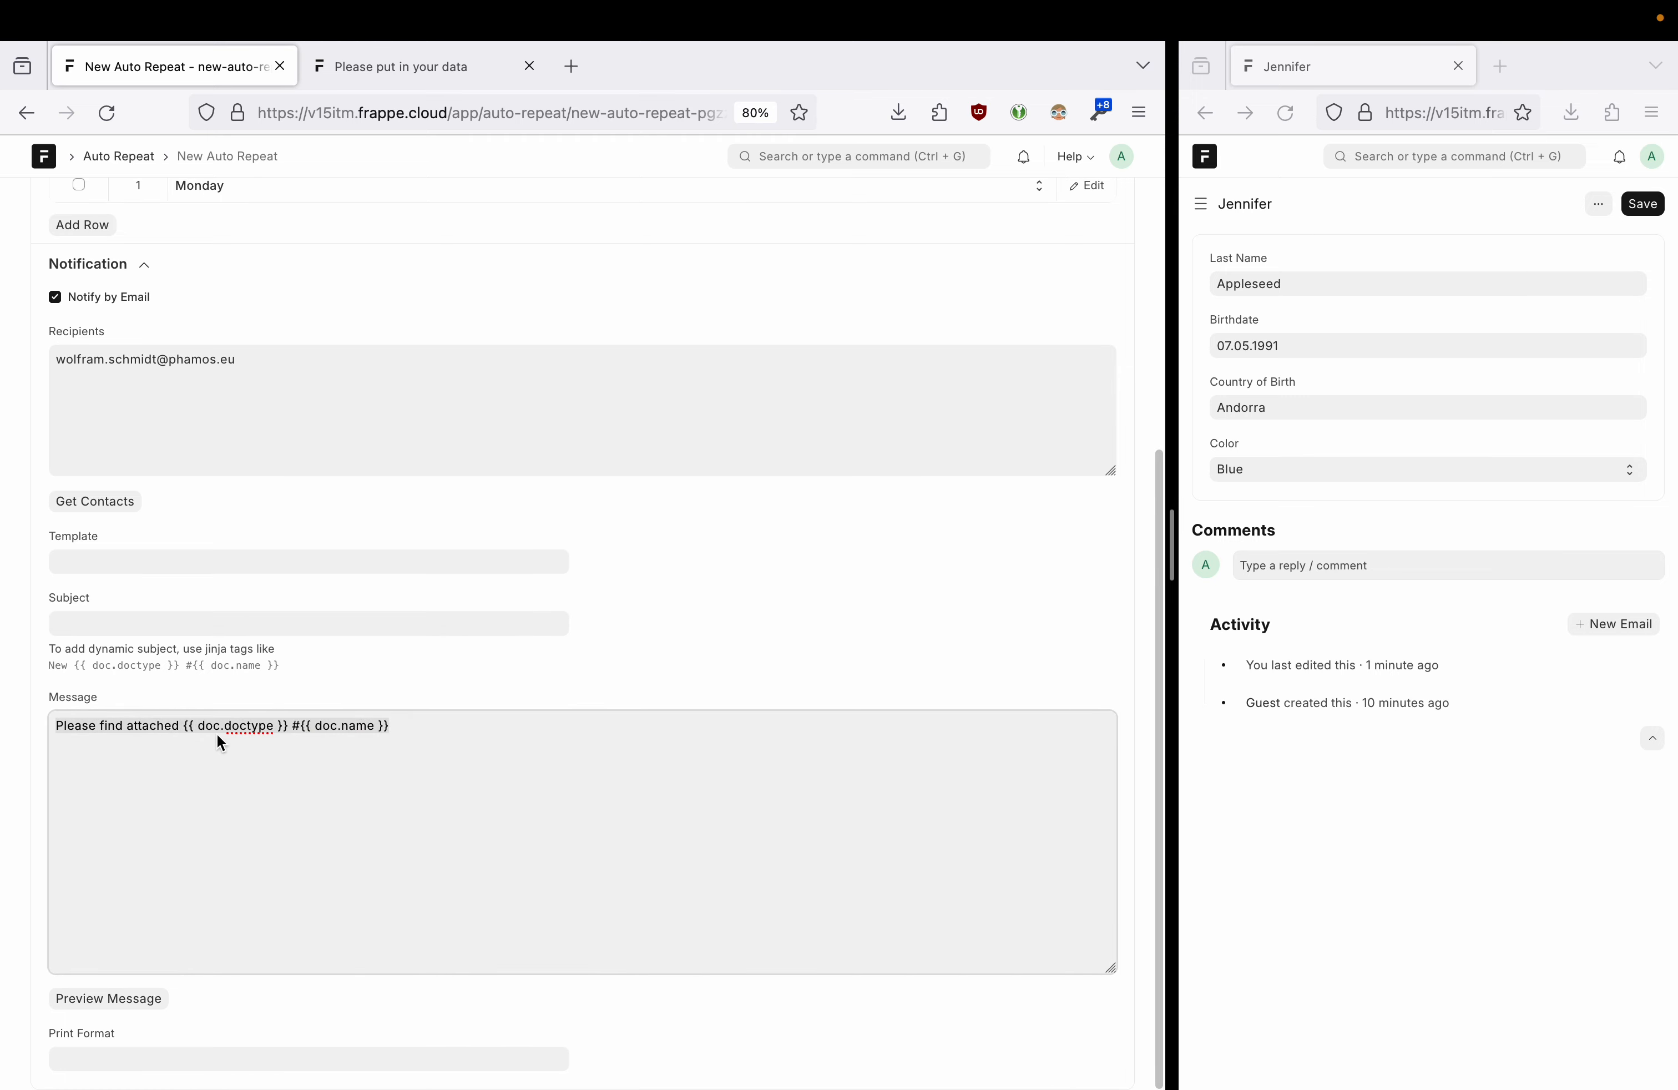
drag(186, 733, 286, 736)
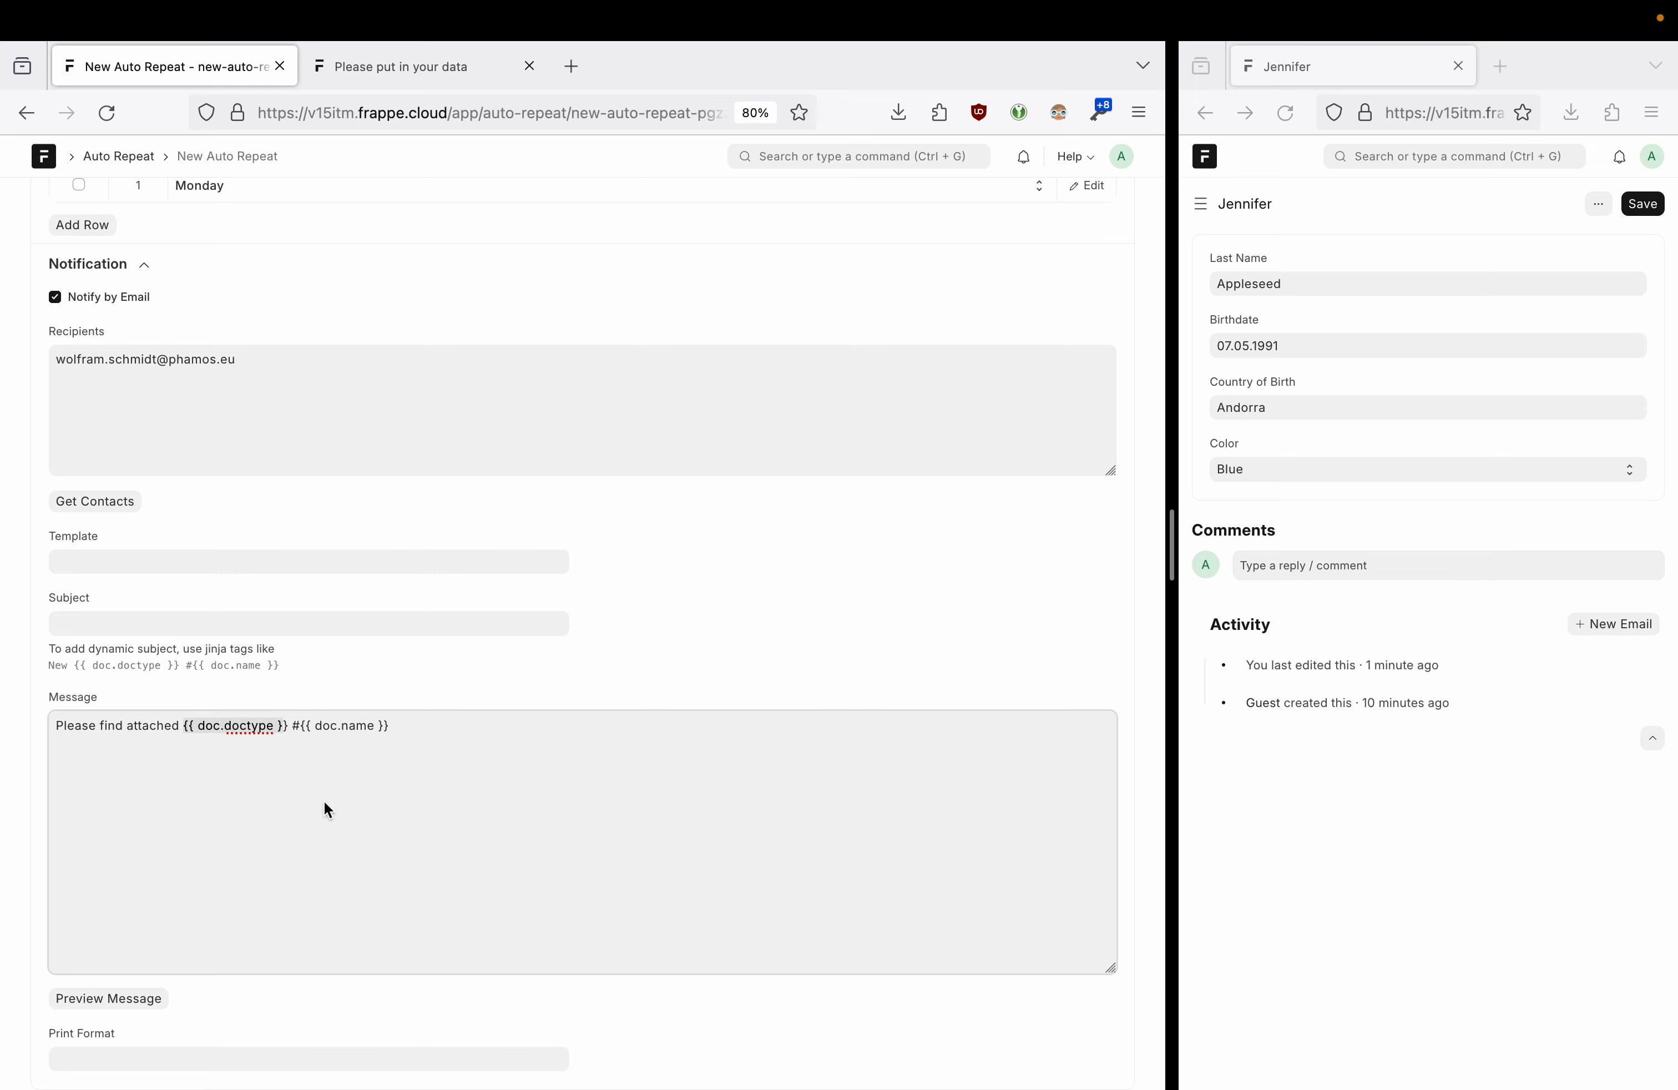
- Choose My Custom Print Format for the notification attachment
click(105, 1051)
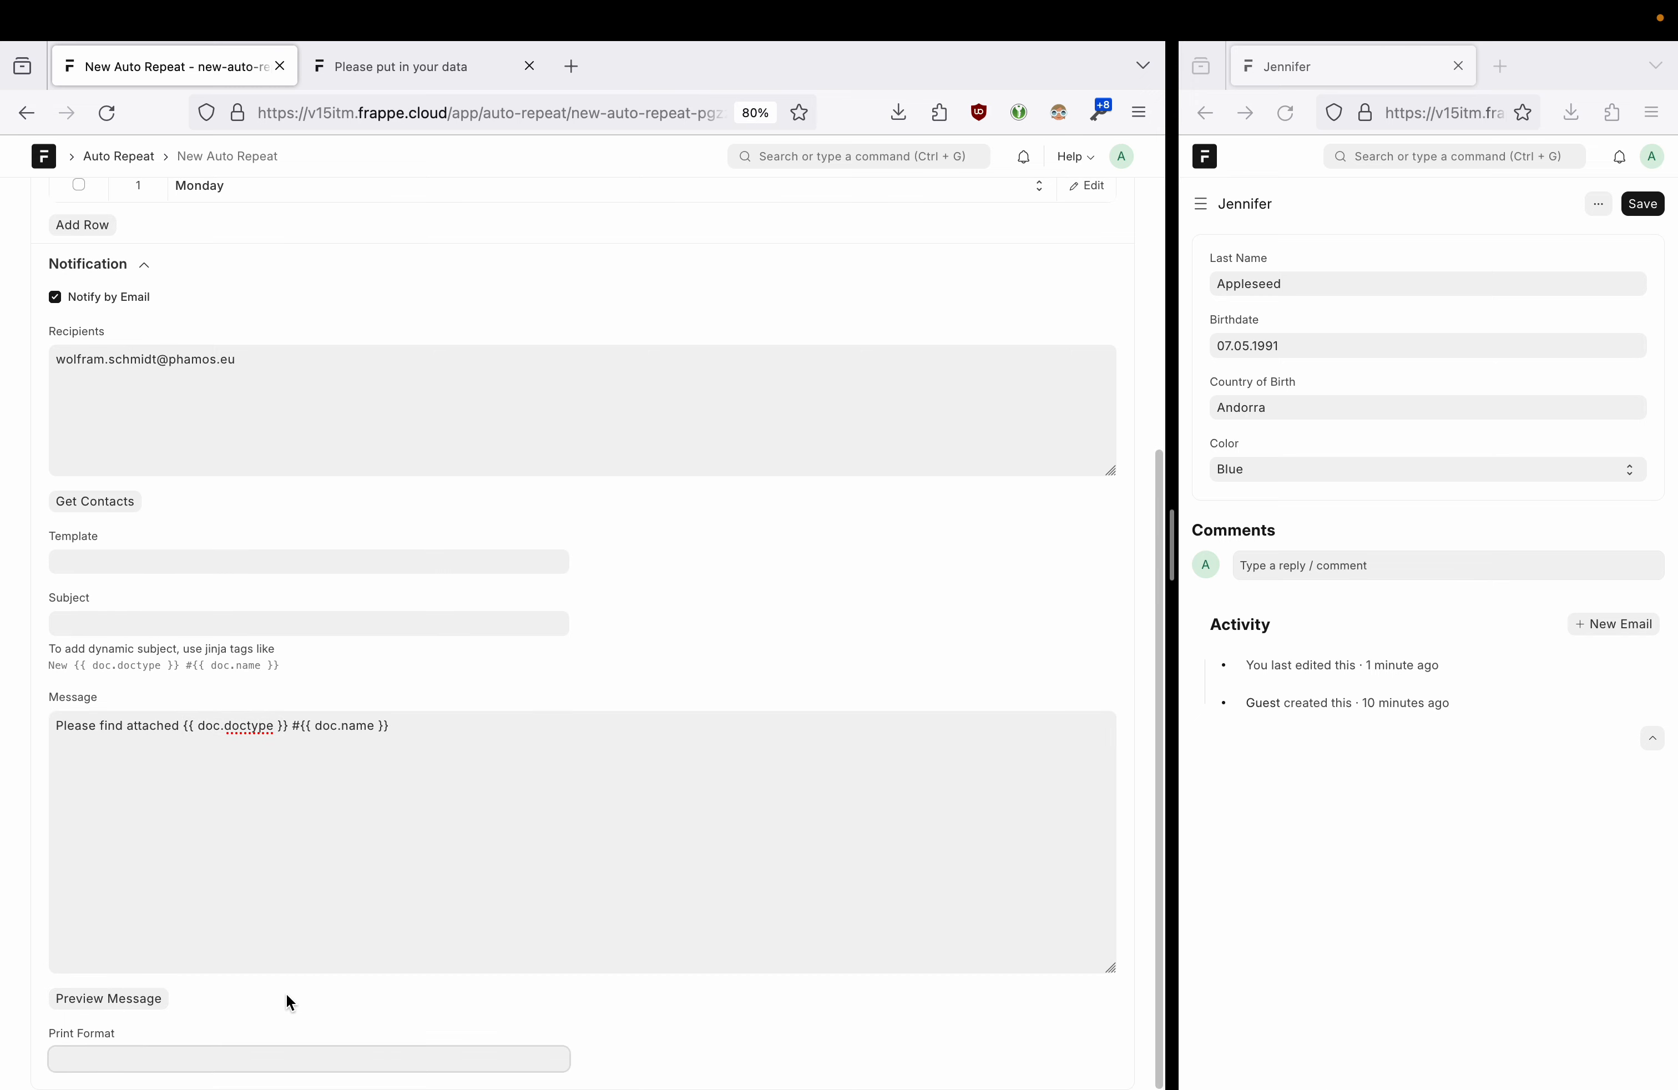
scroll(168, 1047, down, 2)
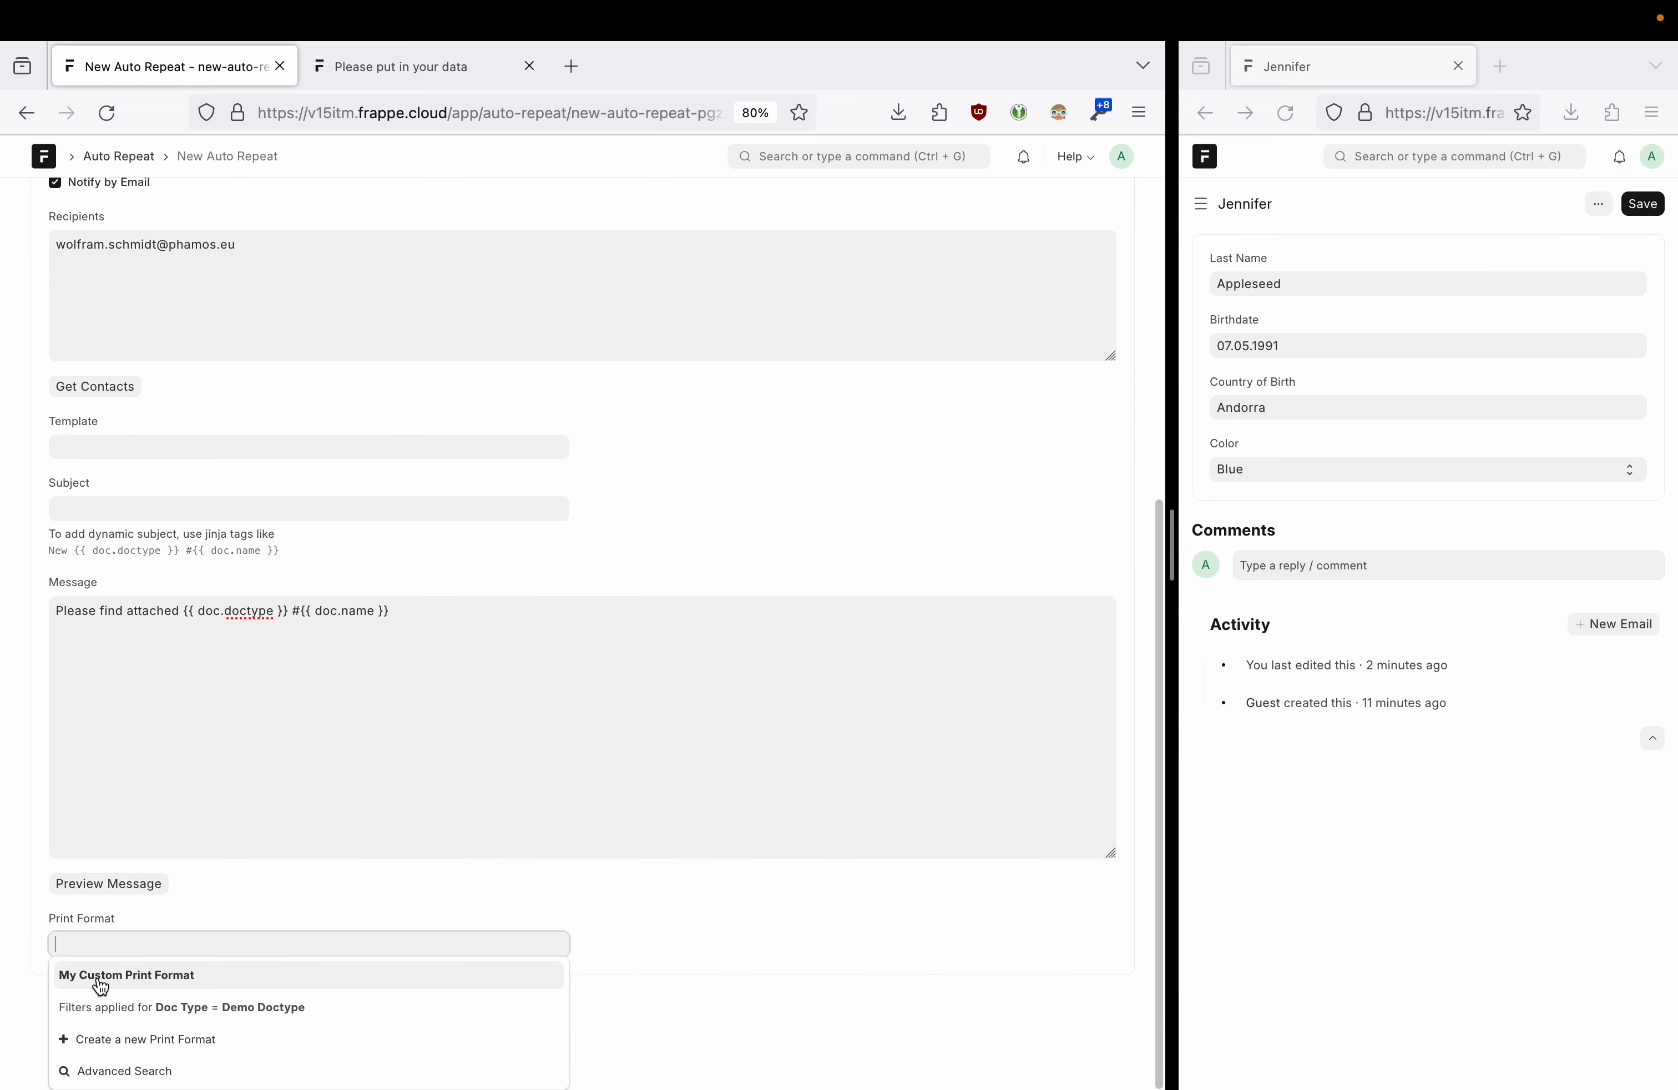
click(124, 980)
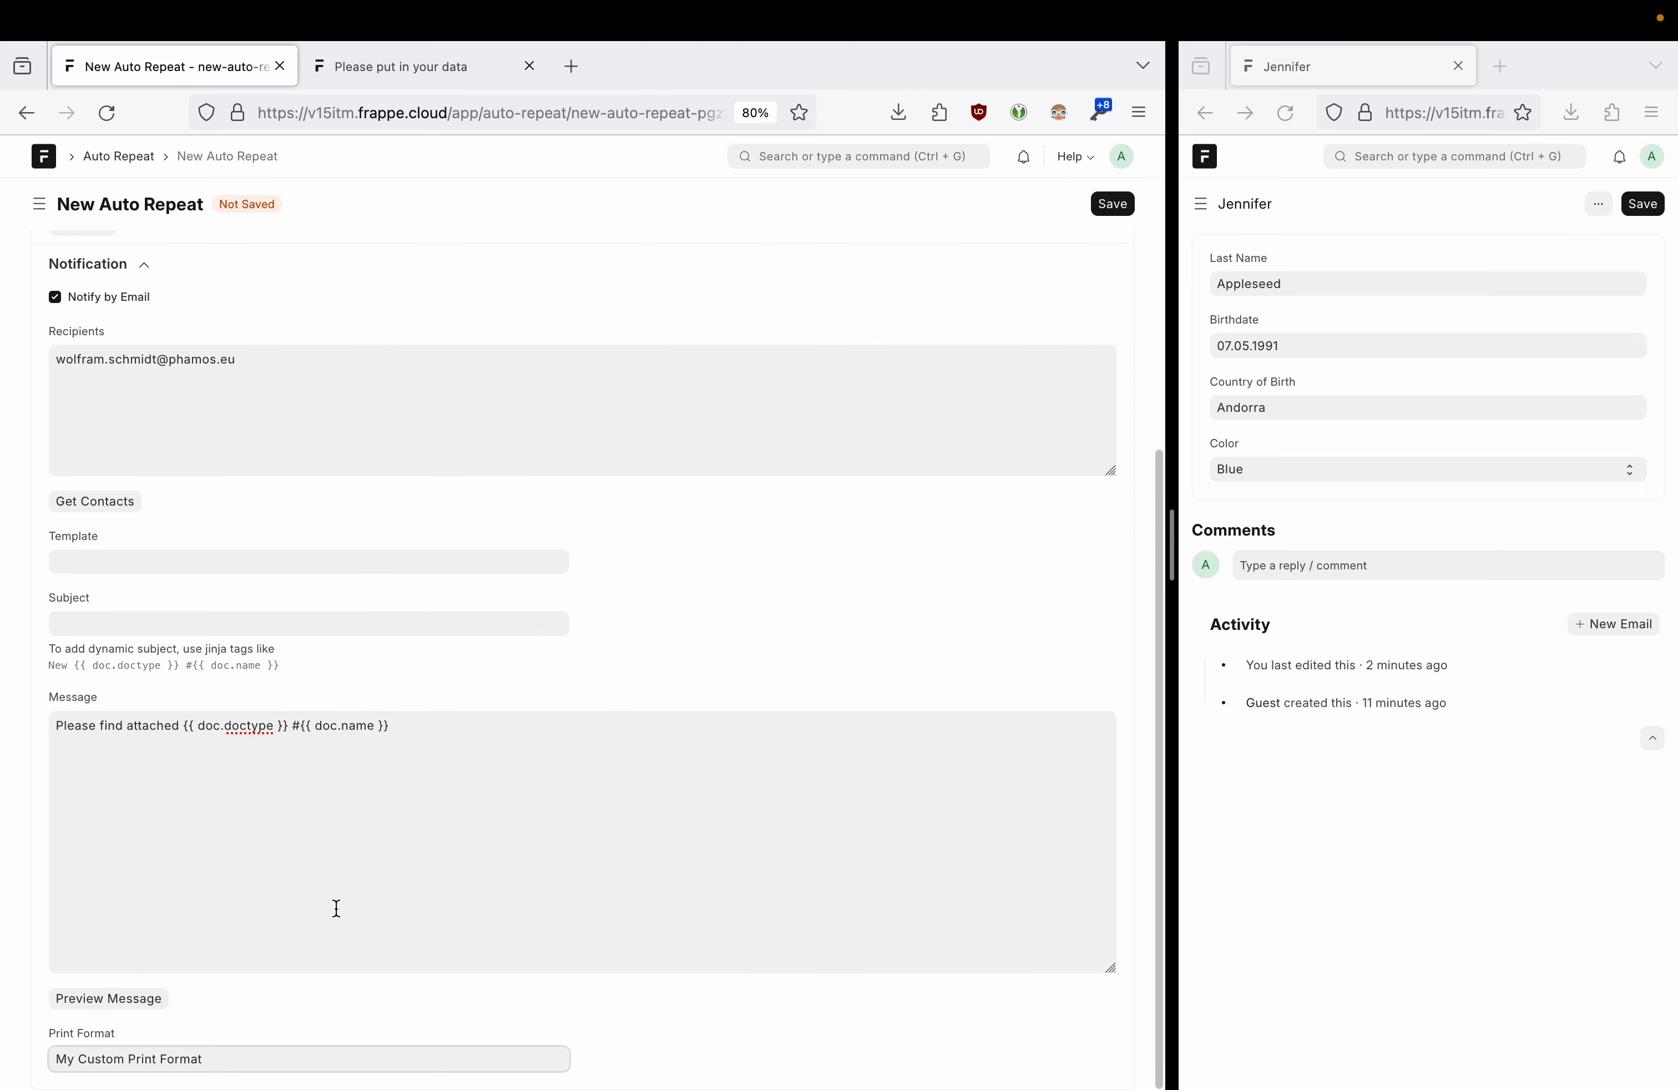
scroll(738, 450, up, 7)
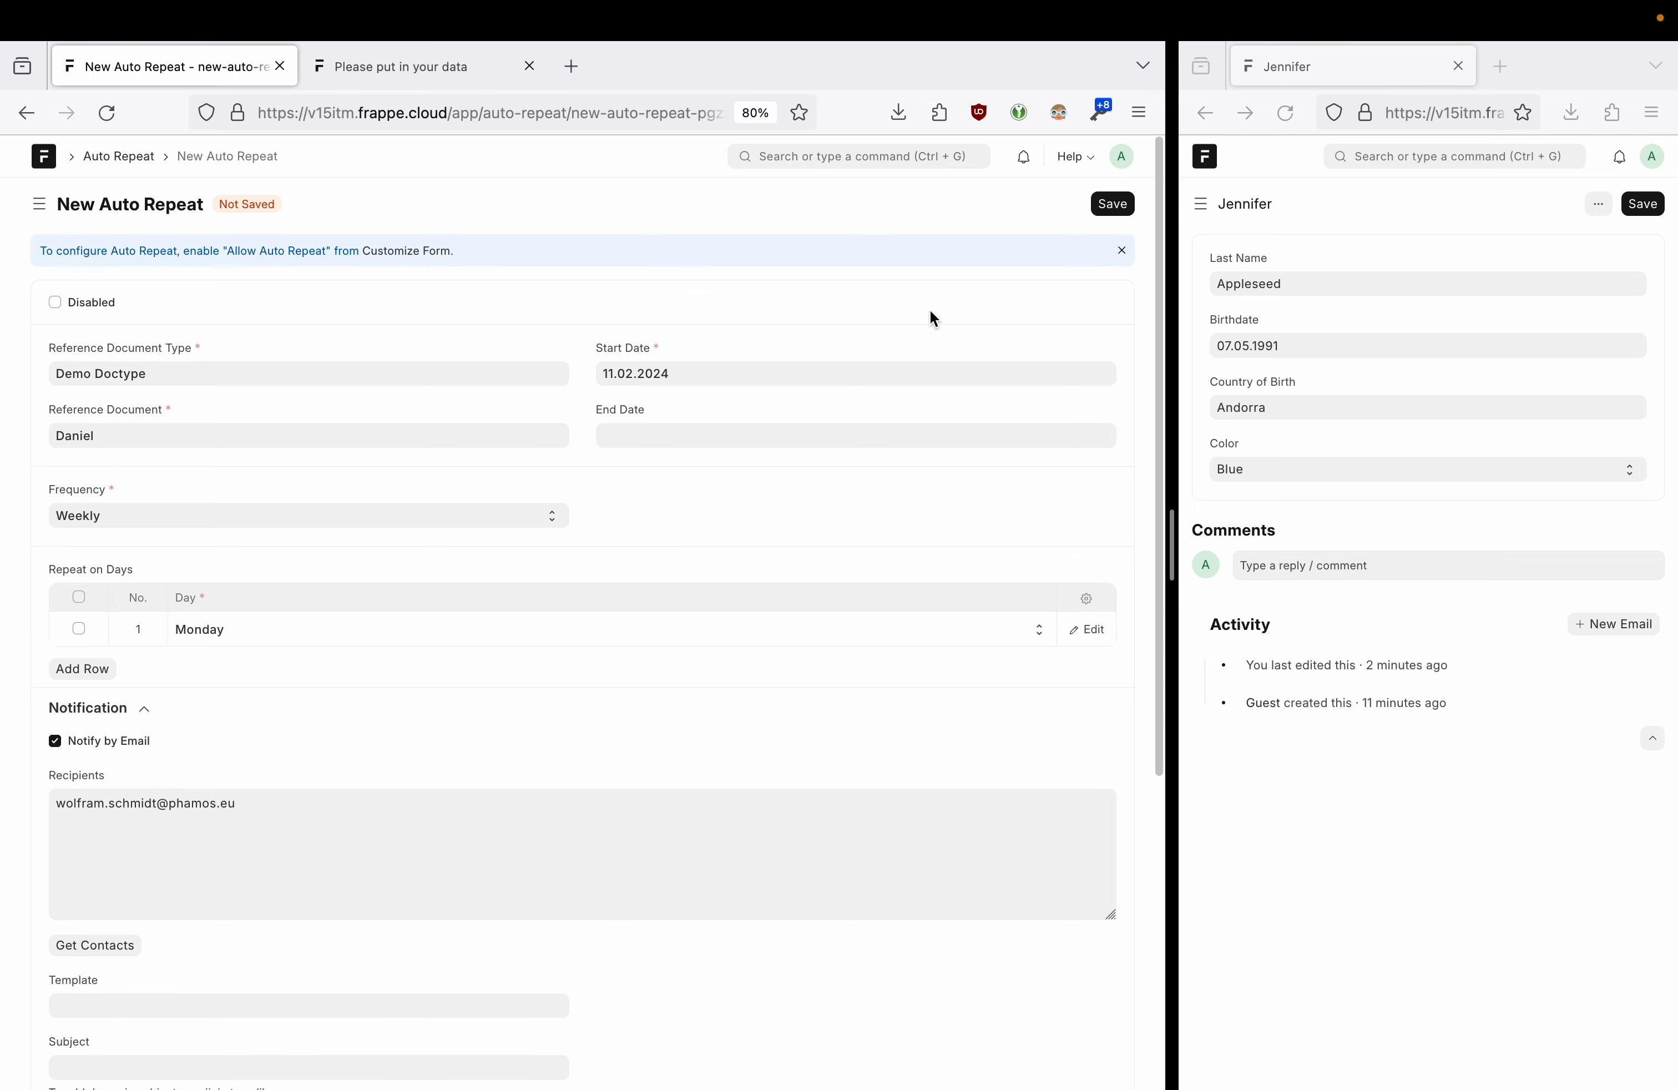
- Keep Weekly frequency and save the Auto Repeat as AUT-AR-00001
click(263, 522)
click(262, 521)
click(259, 522)
click(258, 521)
click(1119, 211)
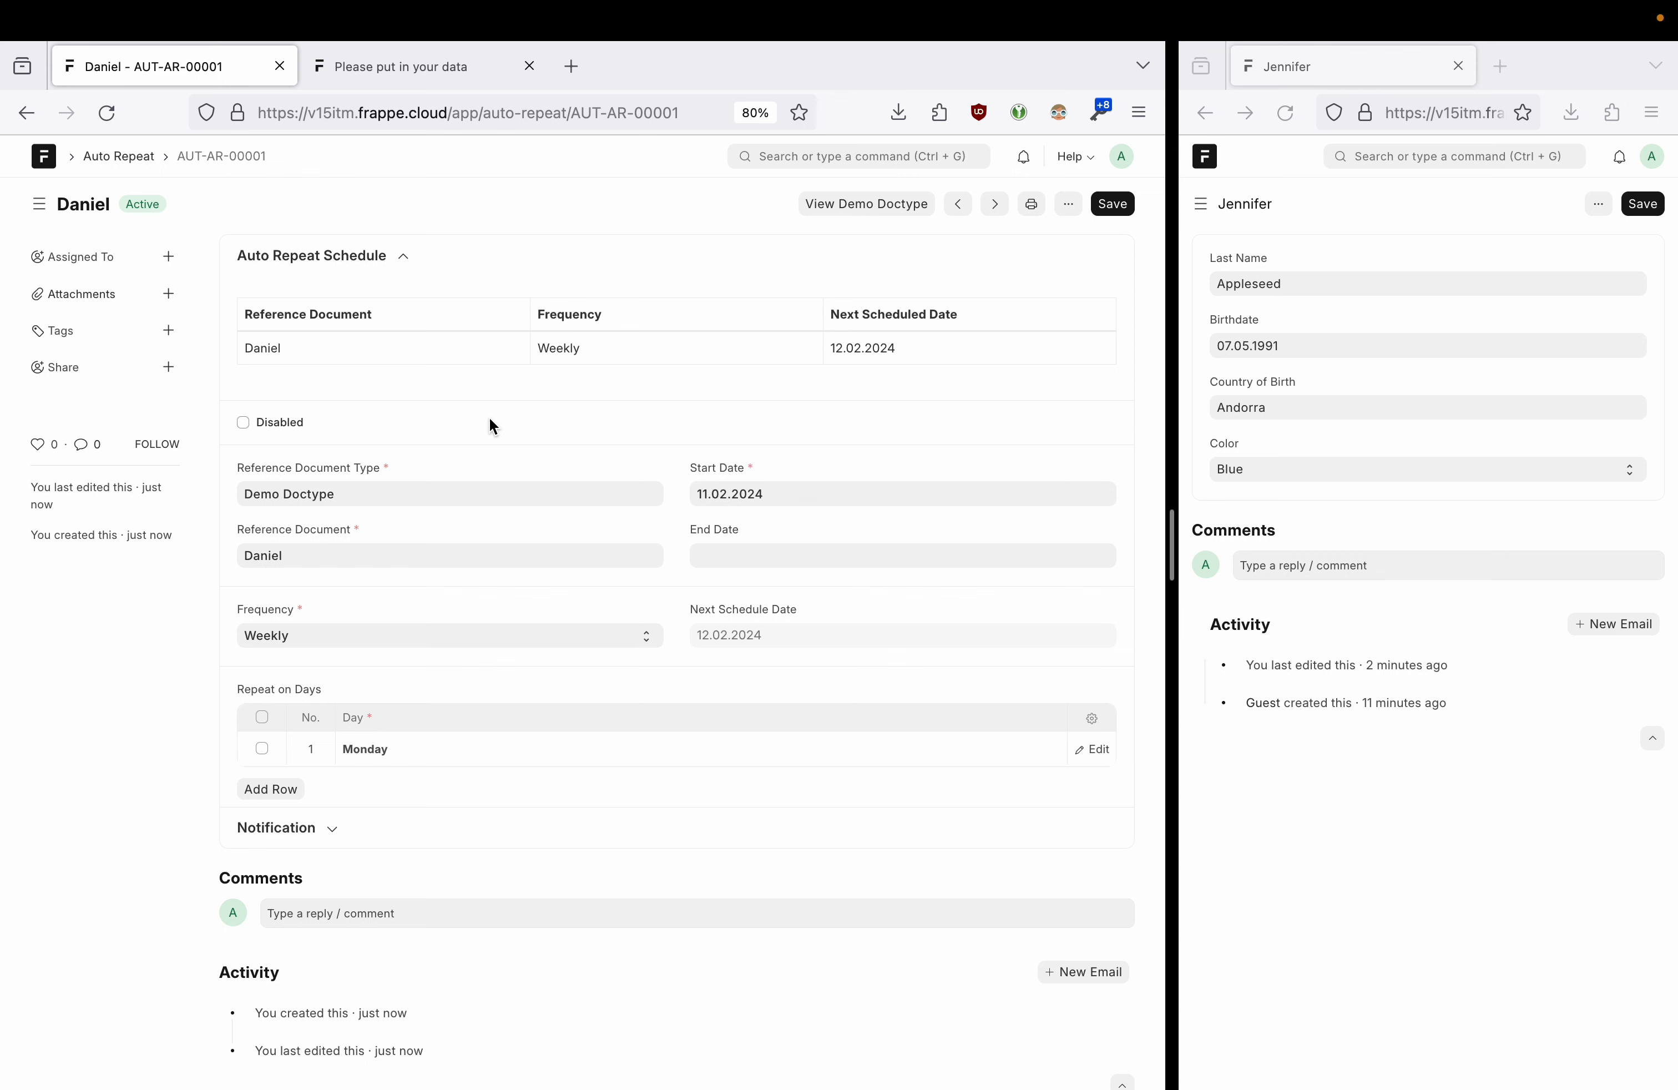
- Tick Disabled on AUT-AR-00001 and save it, clearing the next schedule date
double_click(714, 637)
click(700, 635)
click(244, 423)
click(1114, 207)
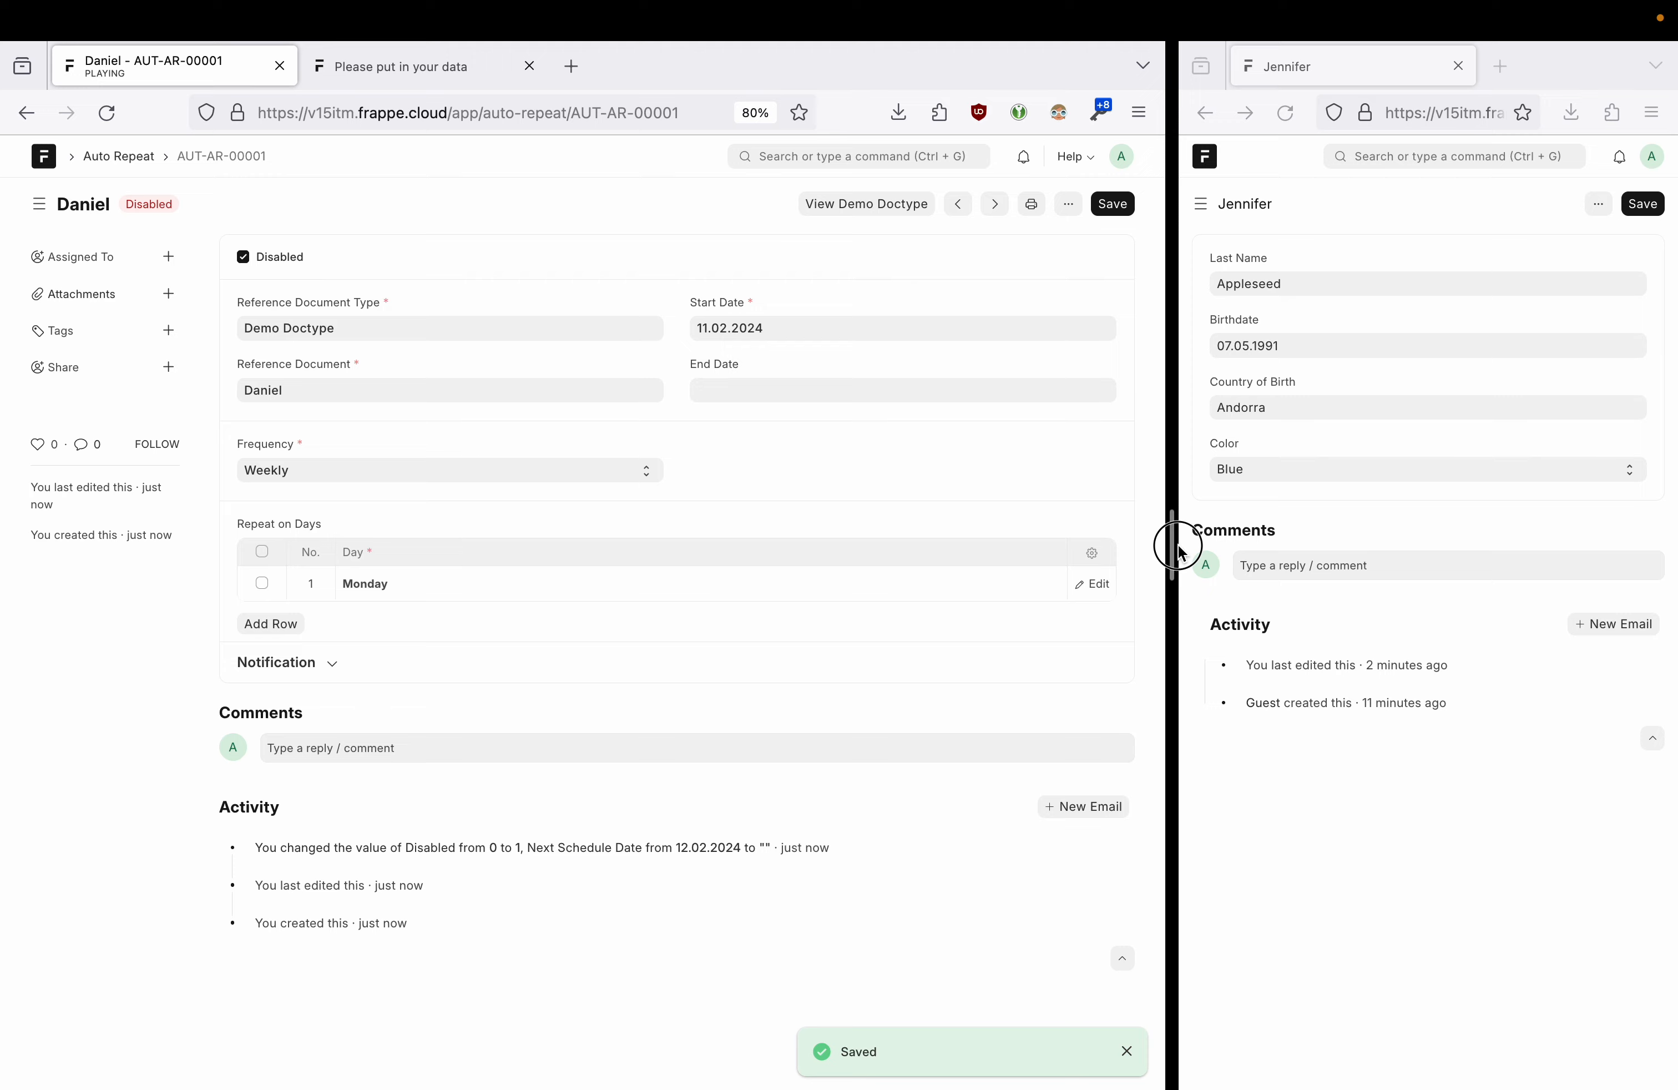
- Open the referenced record from the Demo Doctype list and duplicate it
drag(1174, 552, 602, 542)
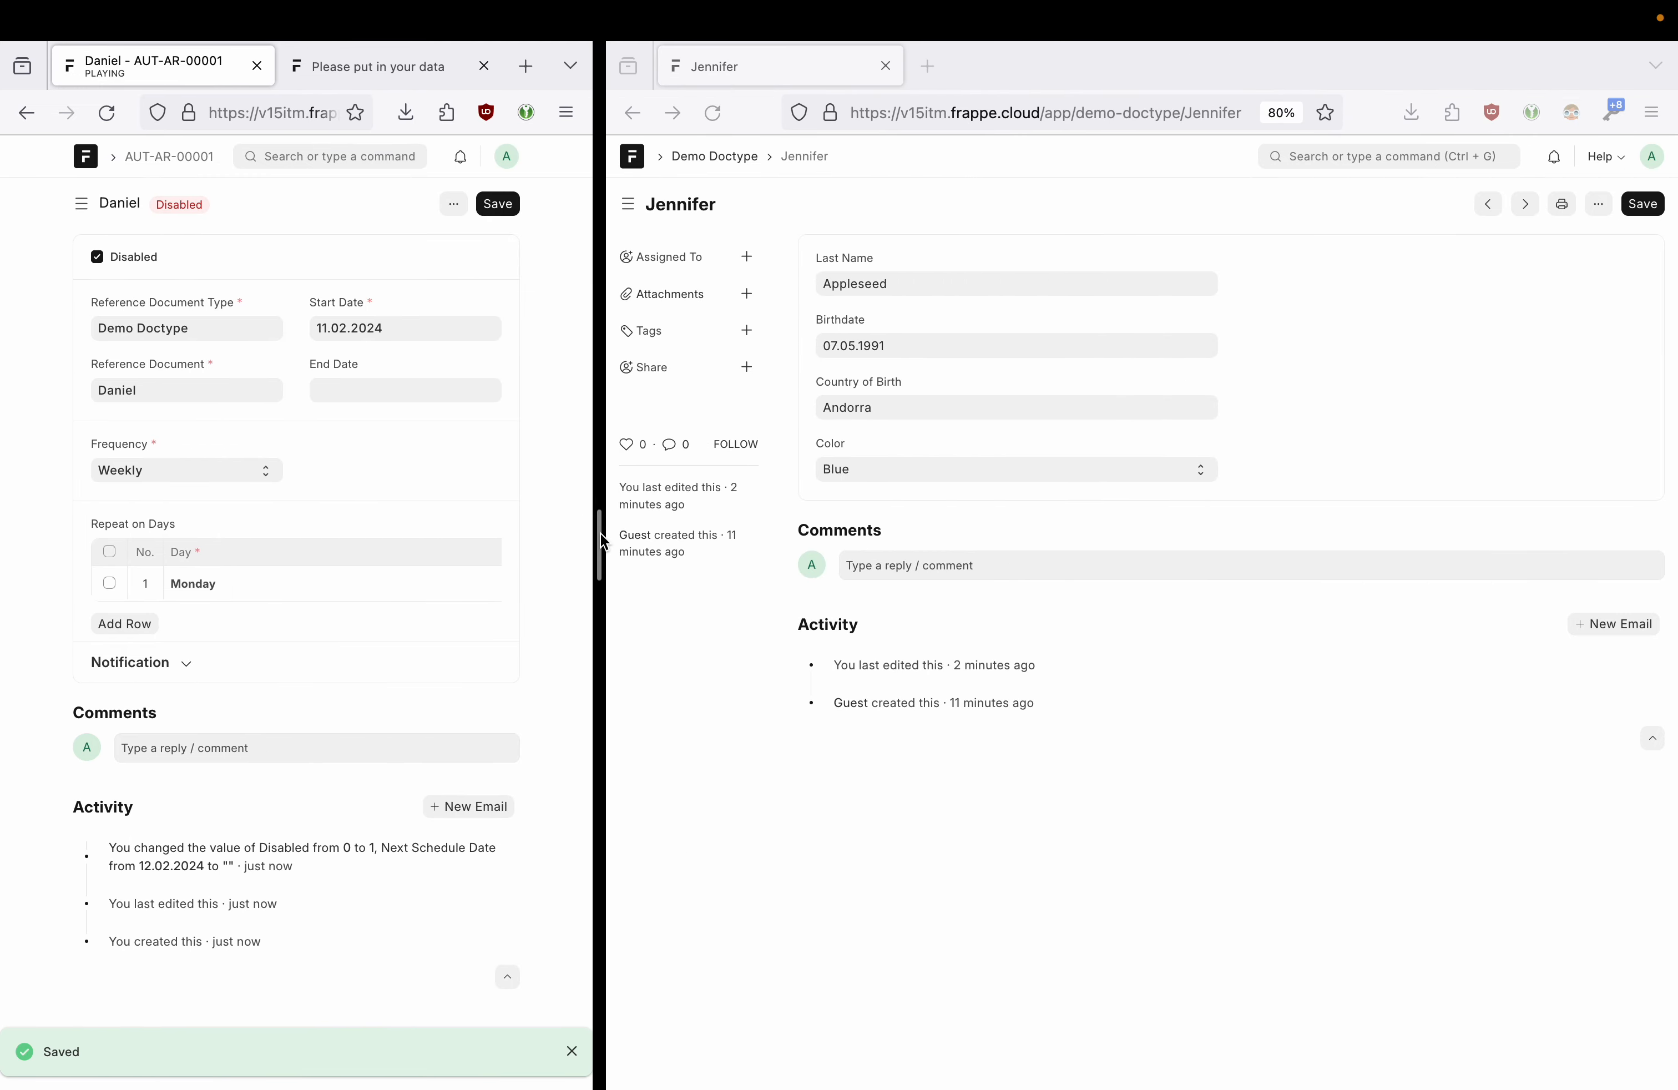
click(731, 152)
click(872, 342)
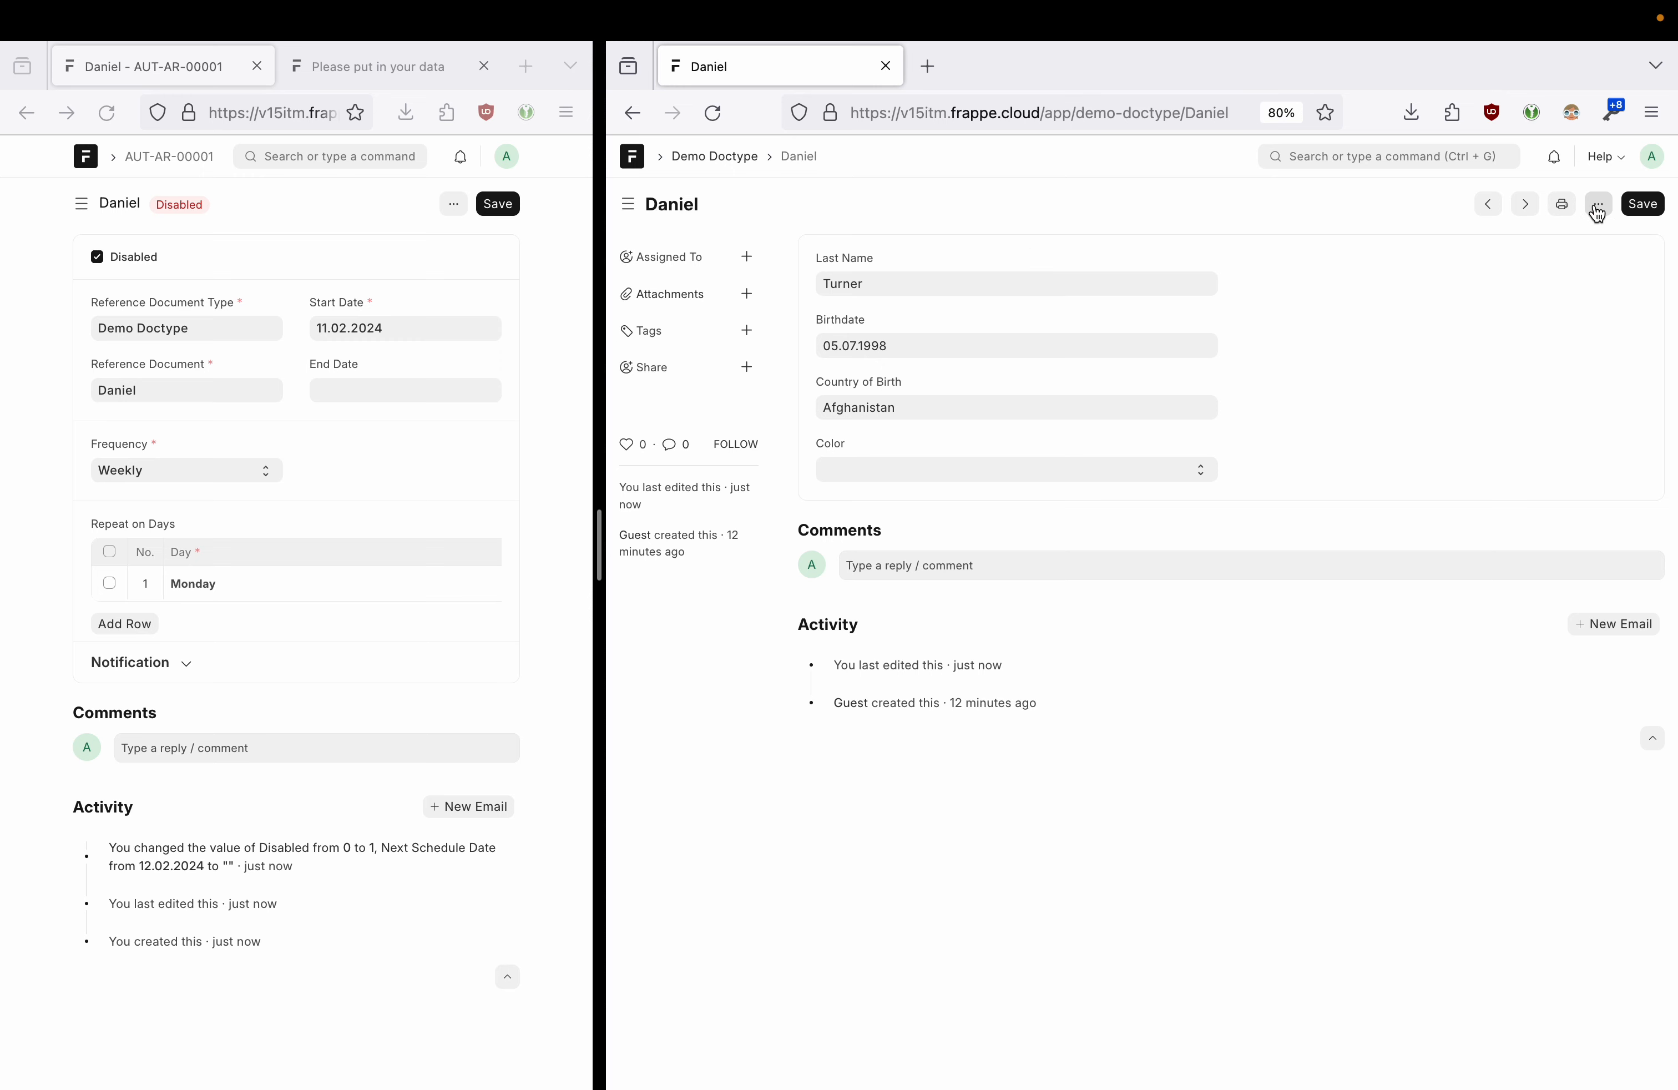
click(1598, 204)
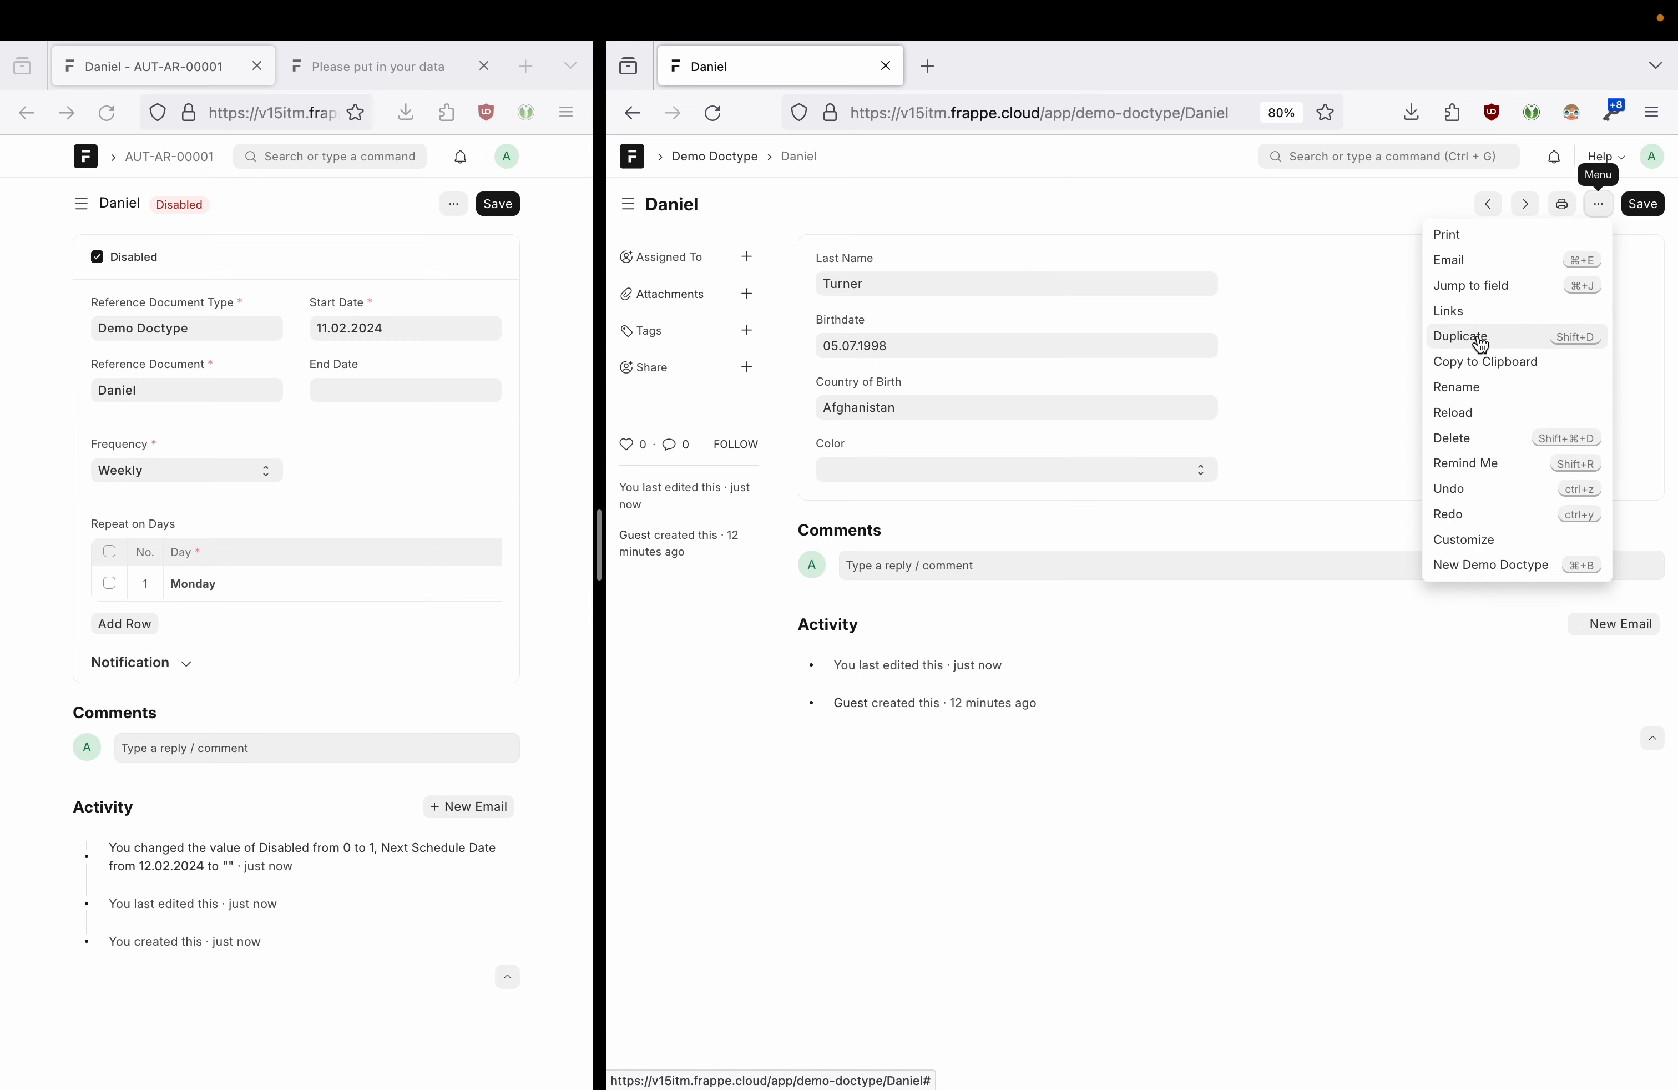
click(1505, 342)
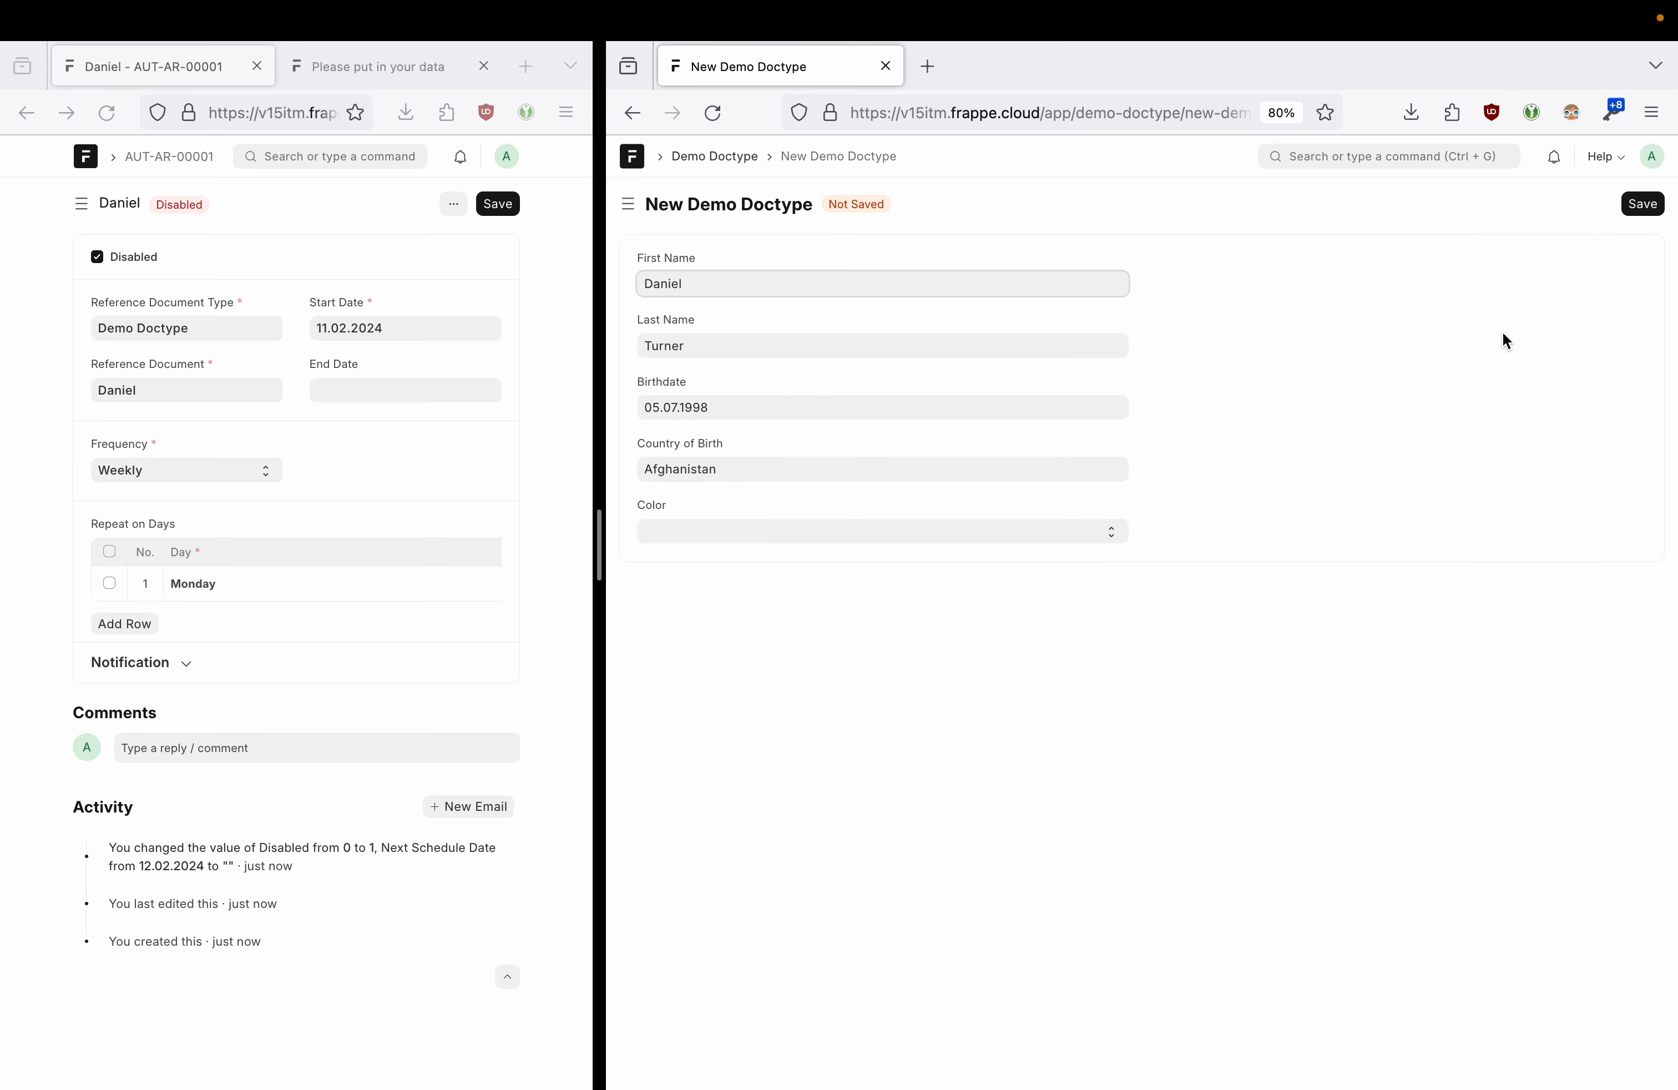
- Dismiss the duplicate-name warning, append 2 to the copy's first name, and save it
click(1645, 207)
drag(911, 243, 1143, 240)
click(1143, 240)
click(1375, 182)
click(719, 281)
click(1642, 204)
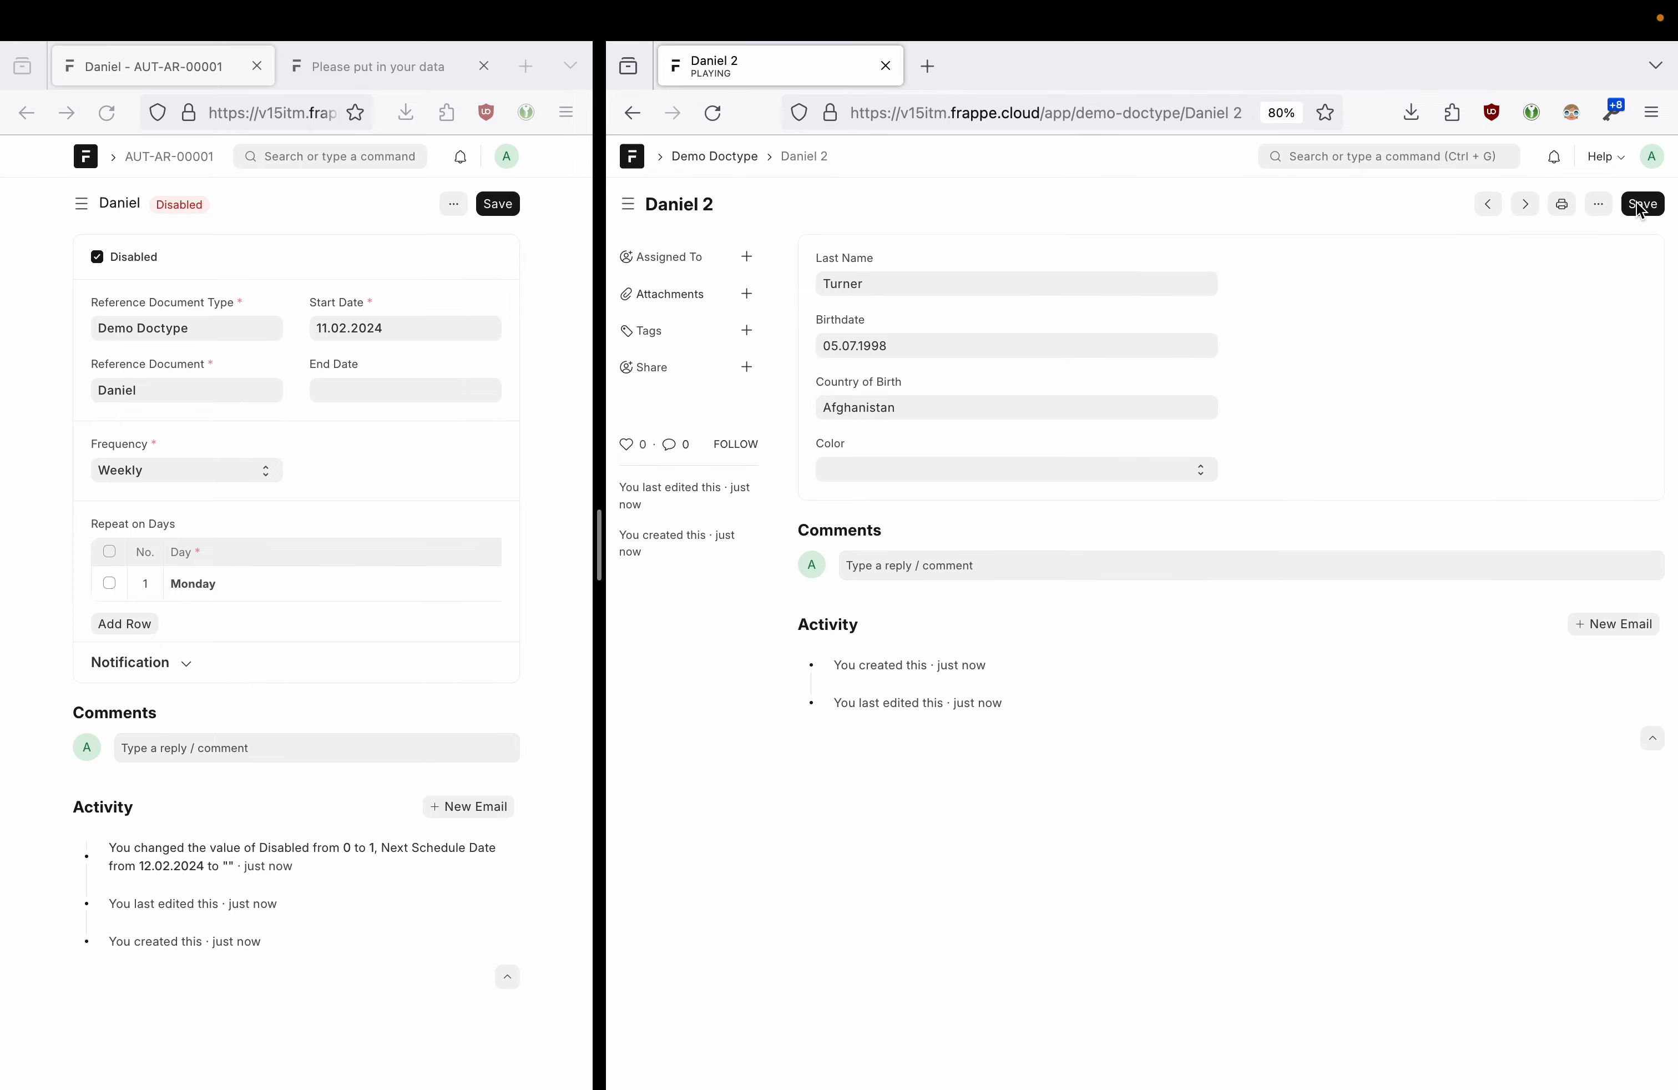
drag(600, 538, 870, 509)
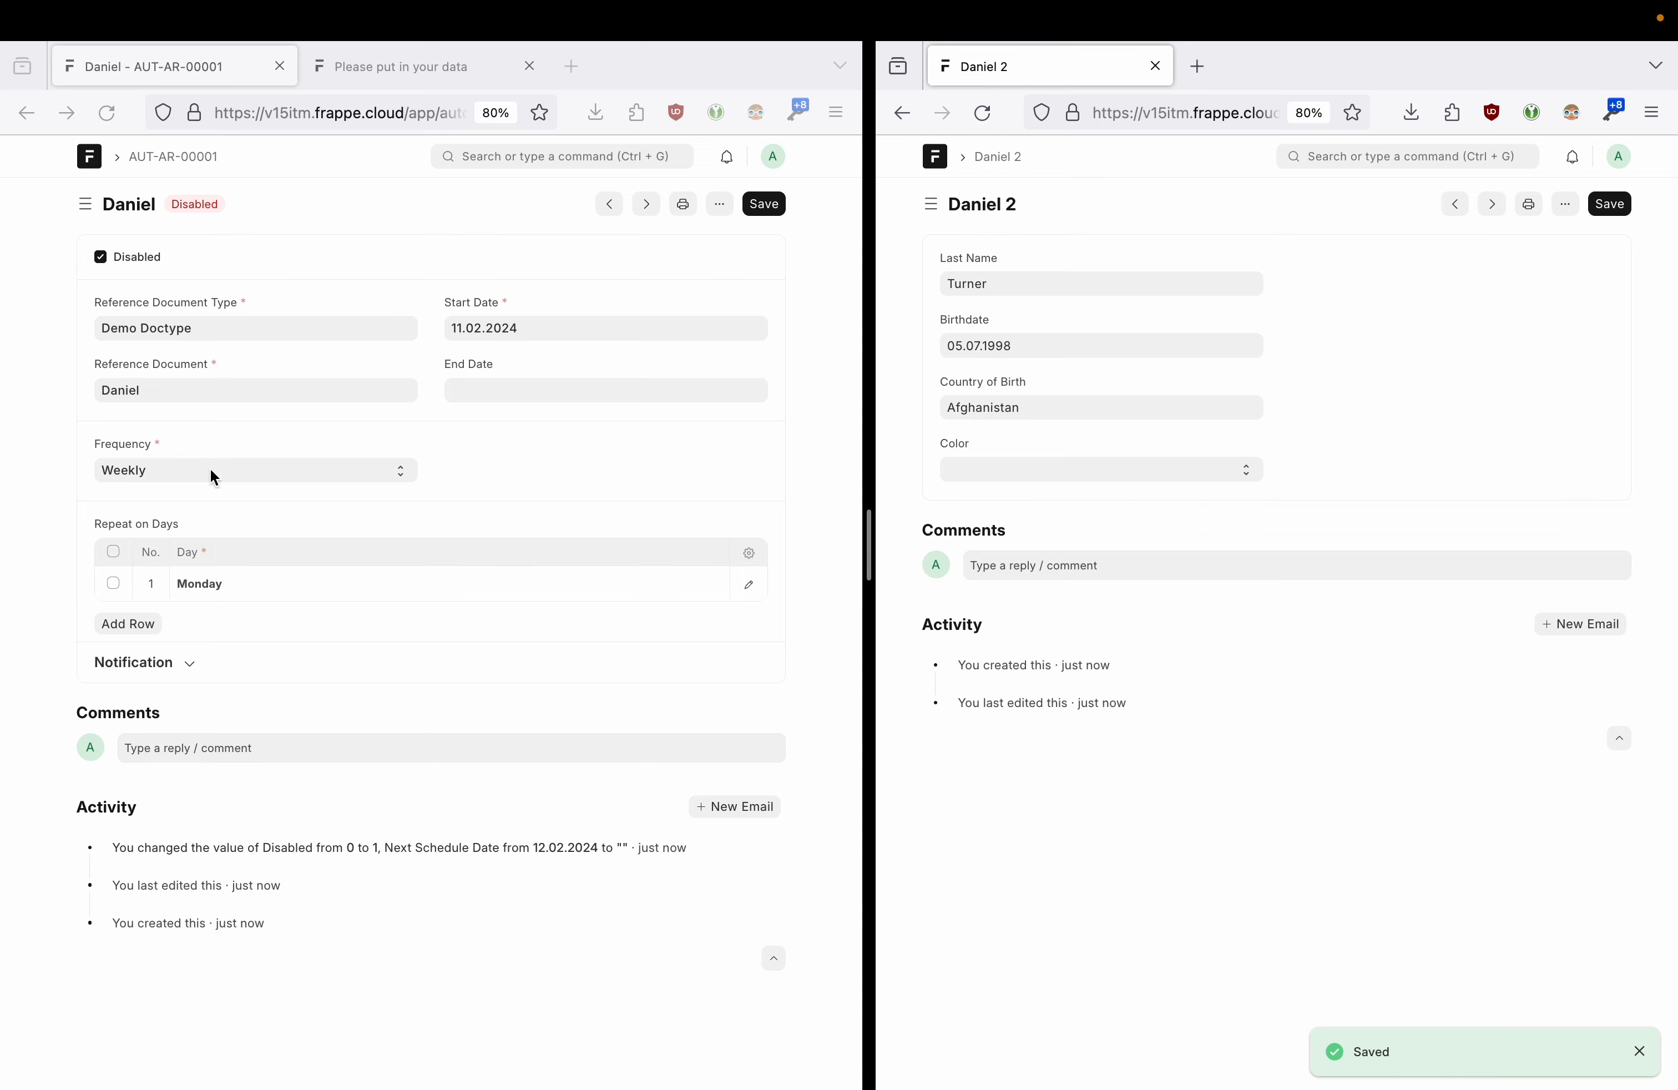
drag(870, 554, 988, 551)
click(1074, 283)
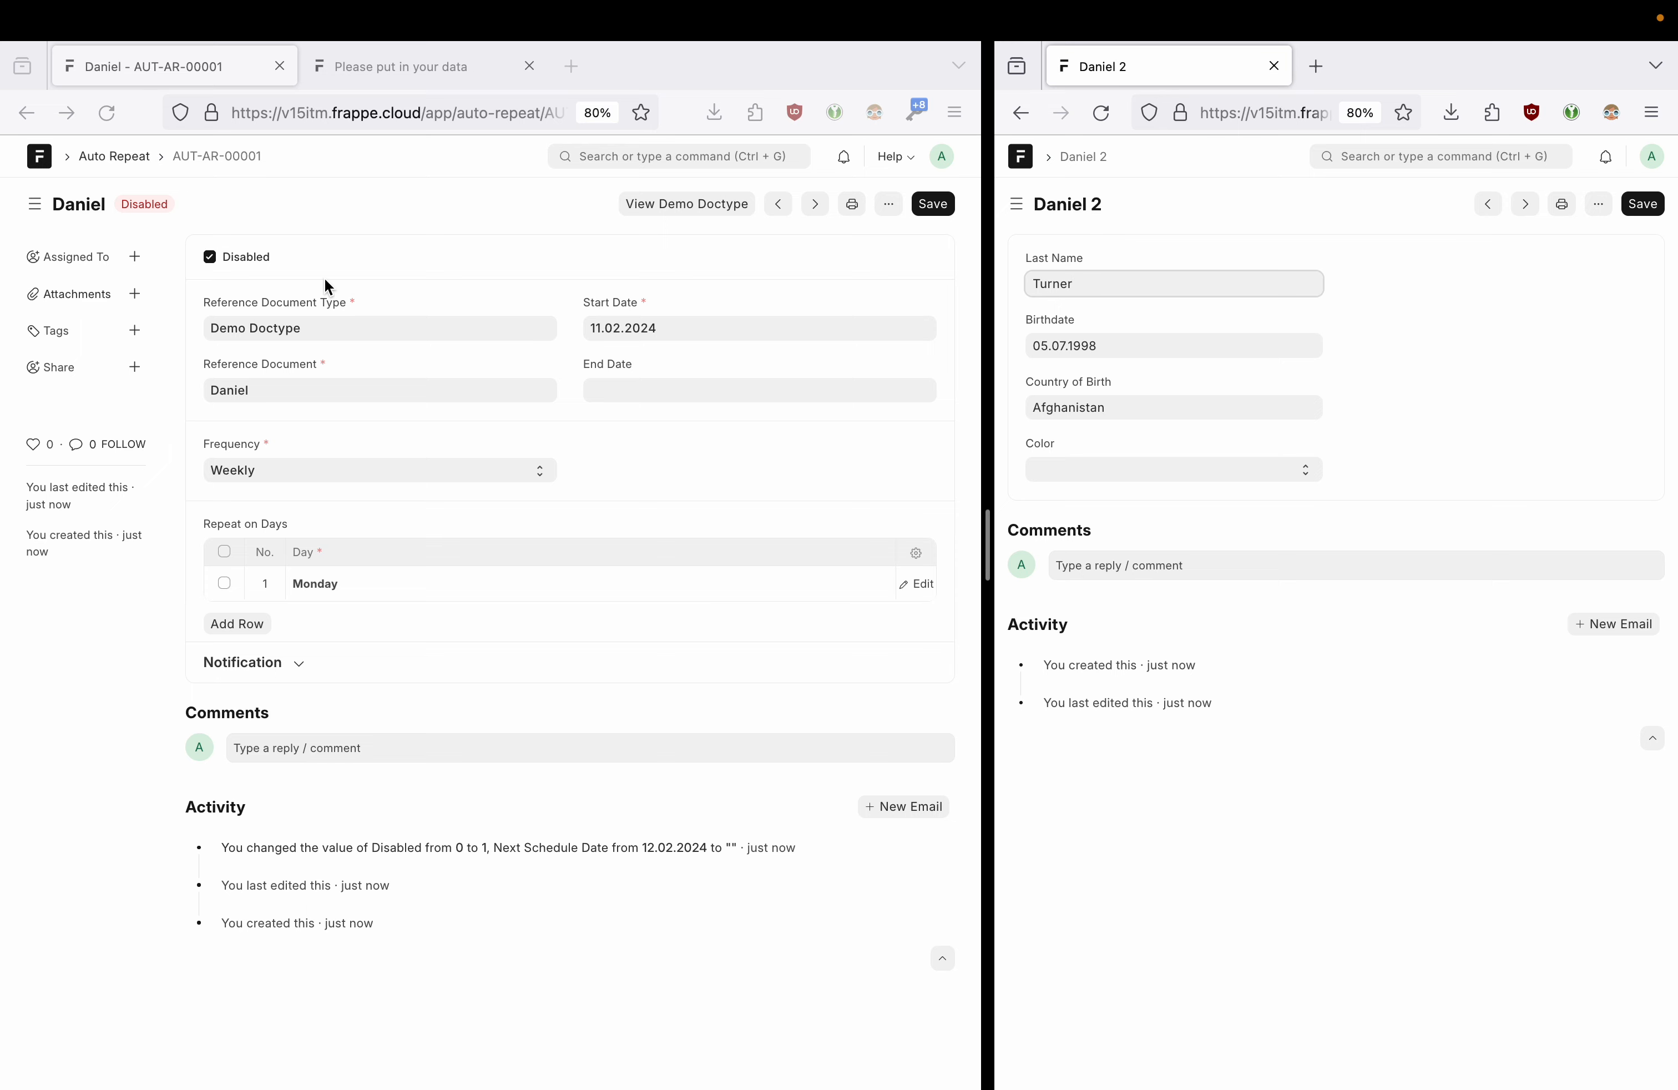
click(260, 183)
- Start a new Assignment Rule from the Demo Doctype connections, preset to Automatic Assignment
click(30, 115)
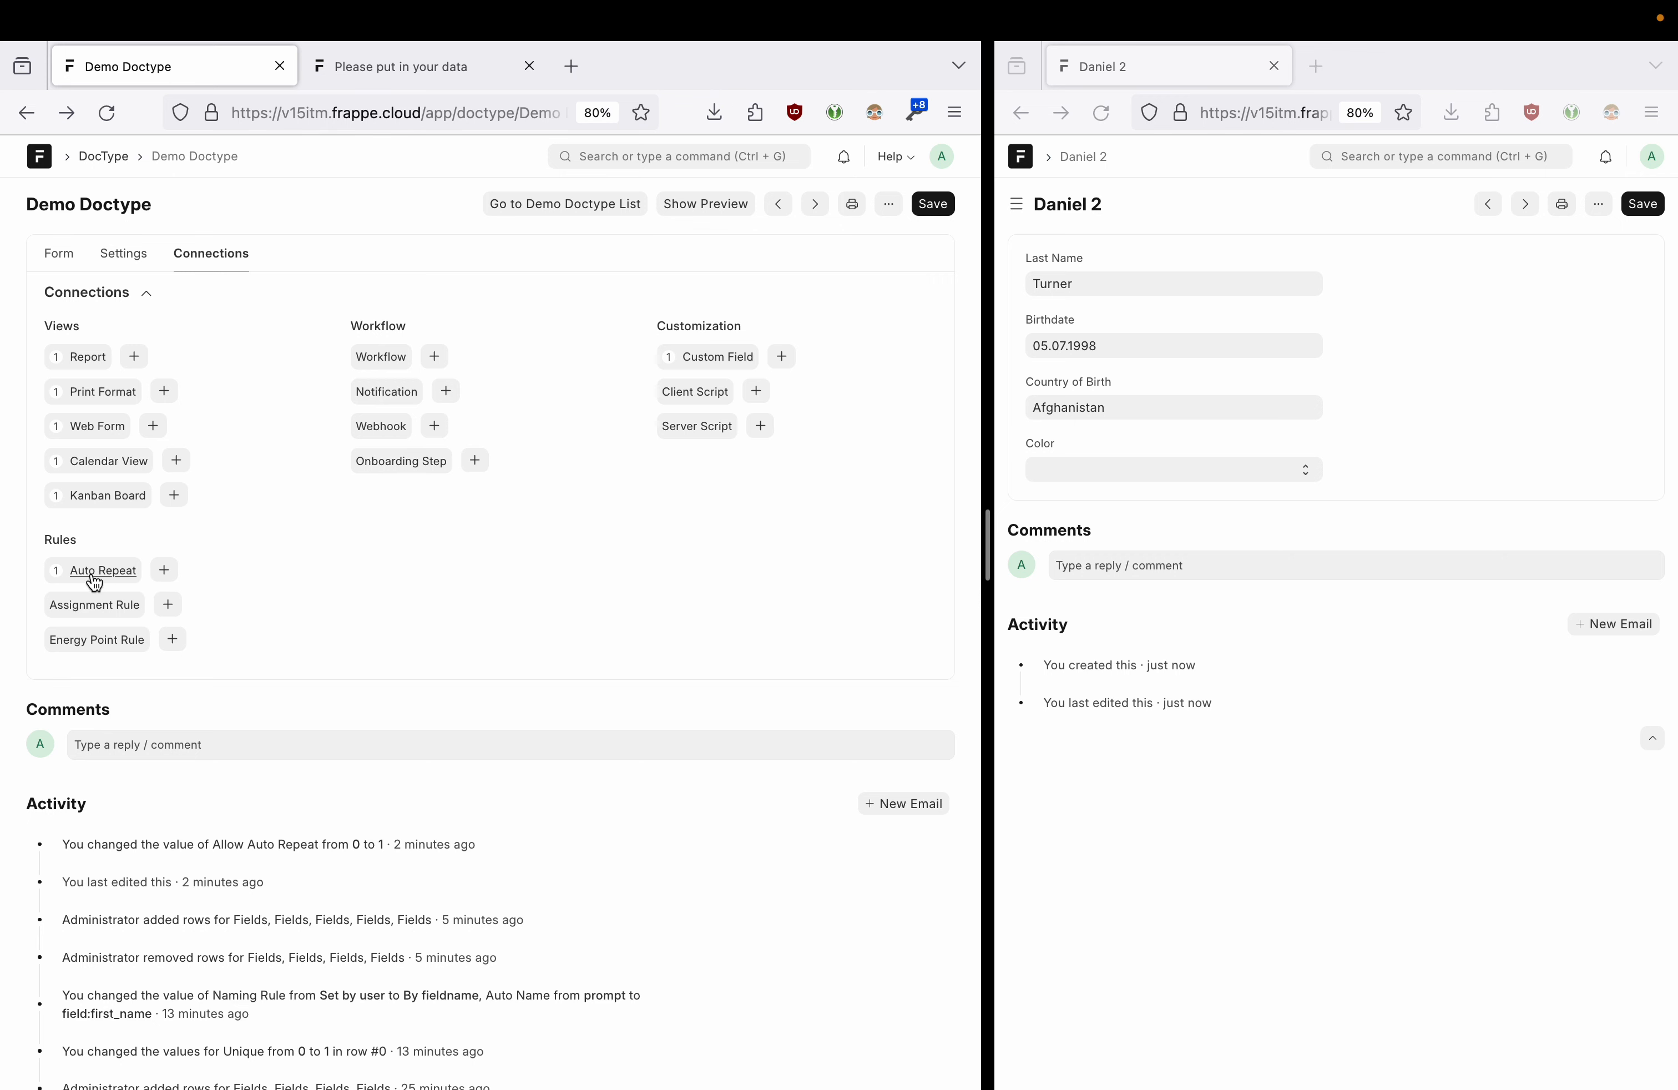
click(1348, 341)
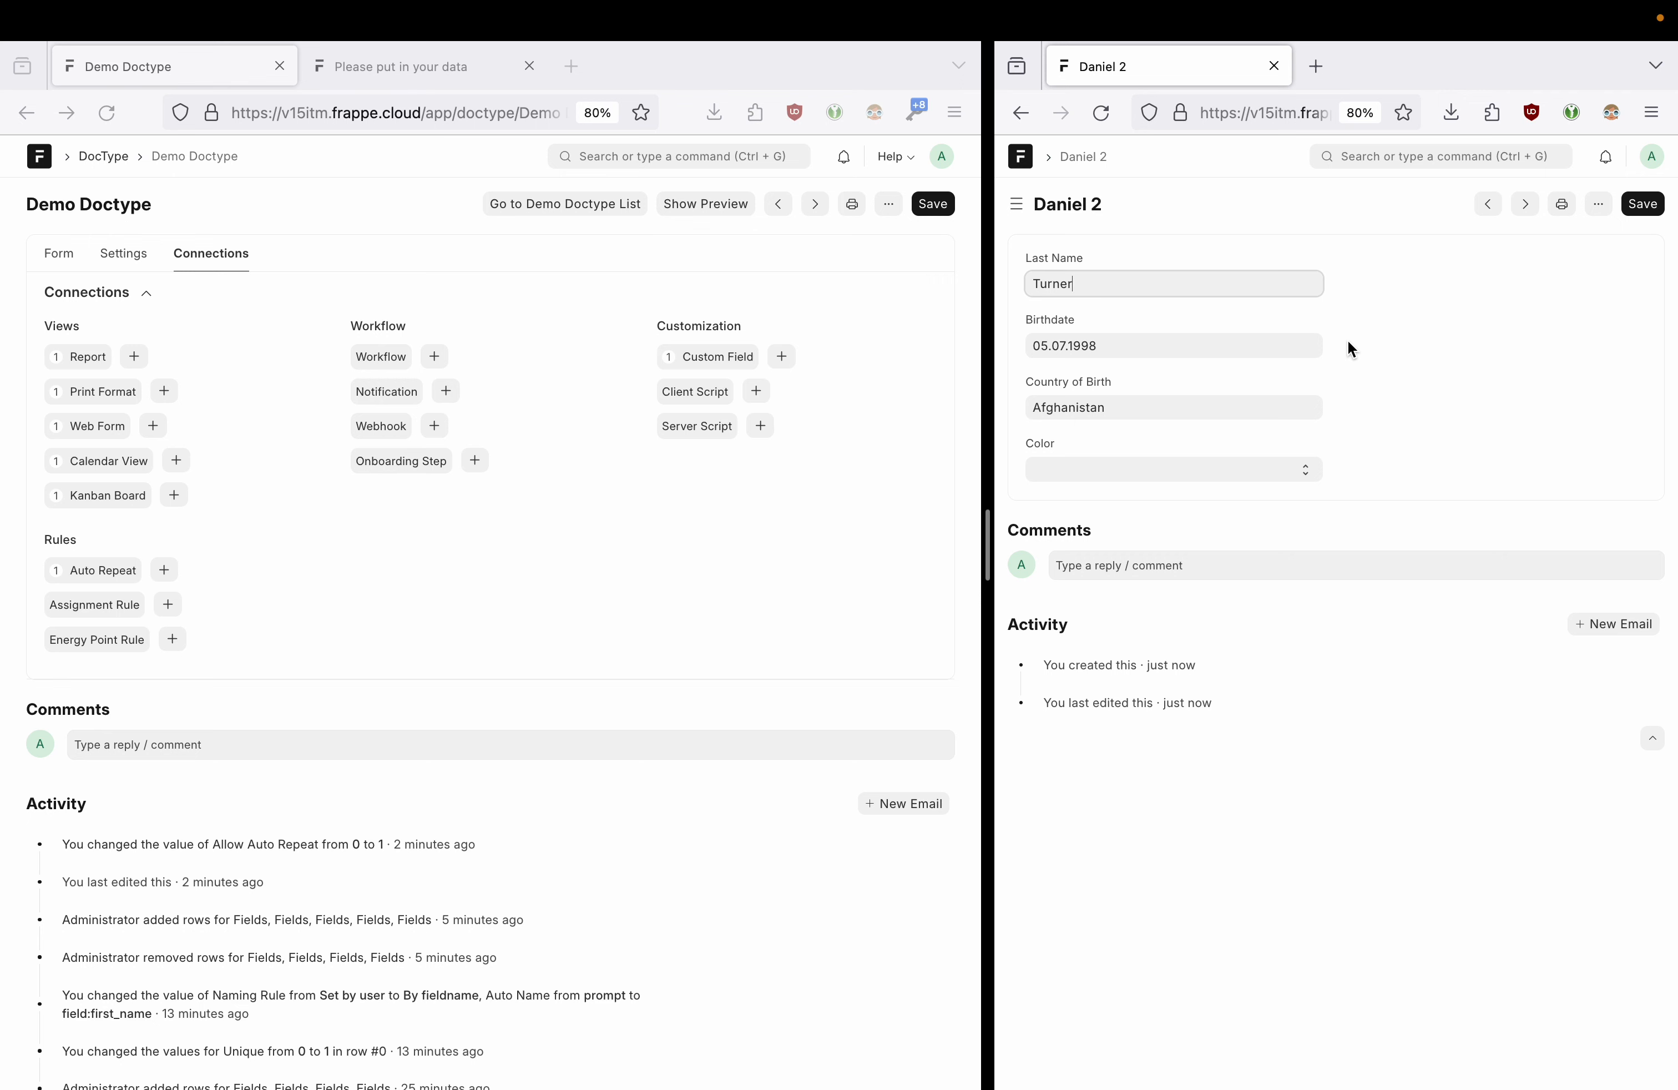
click(1353, 341)
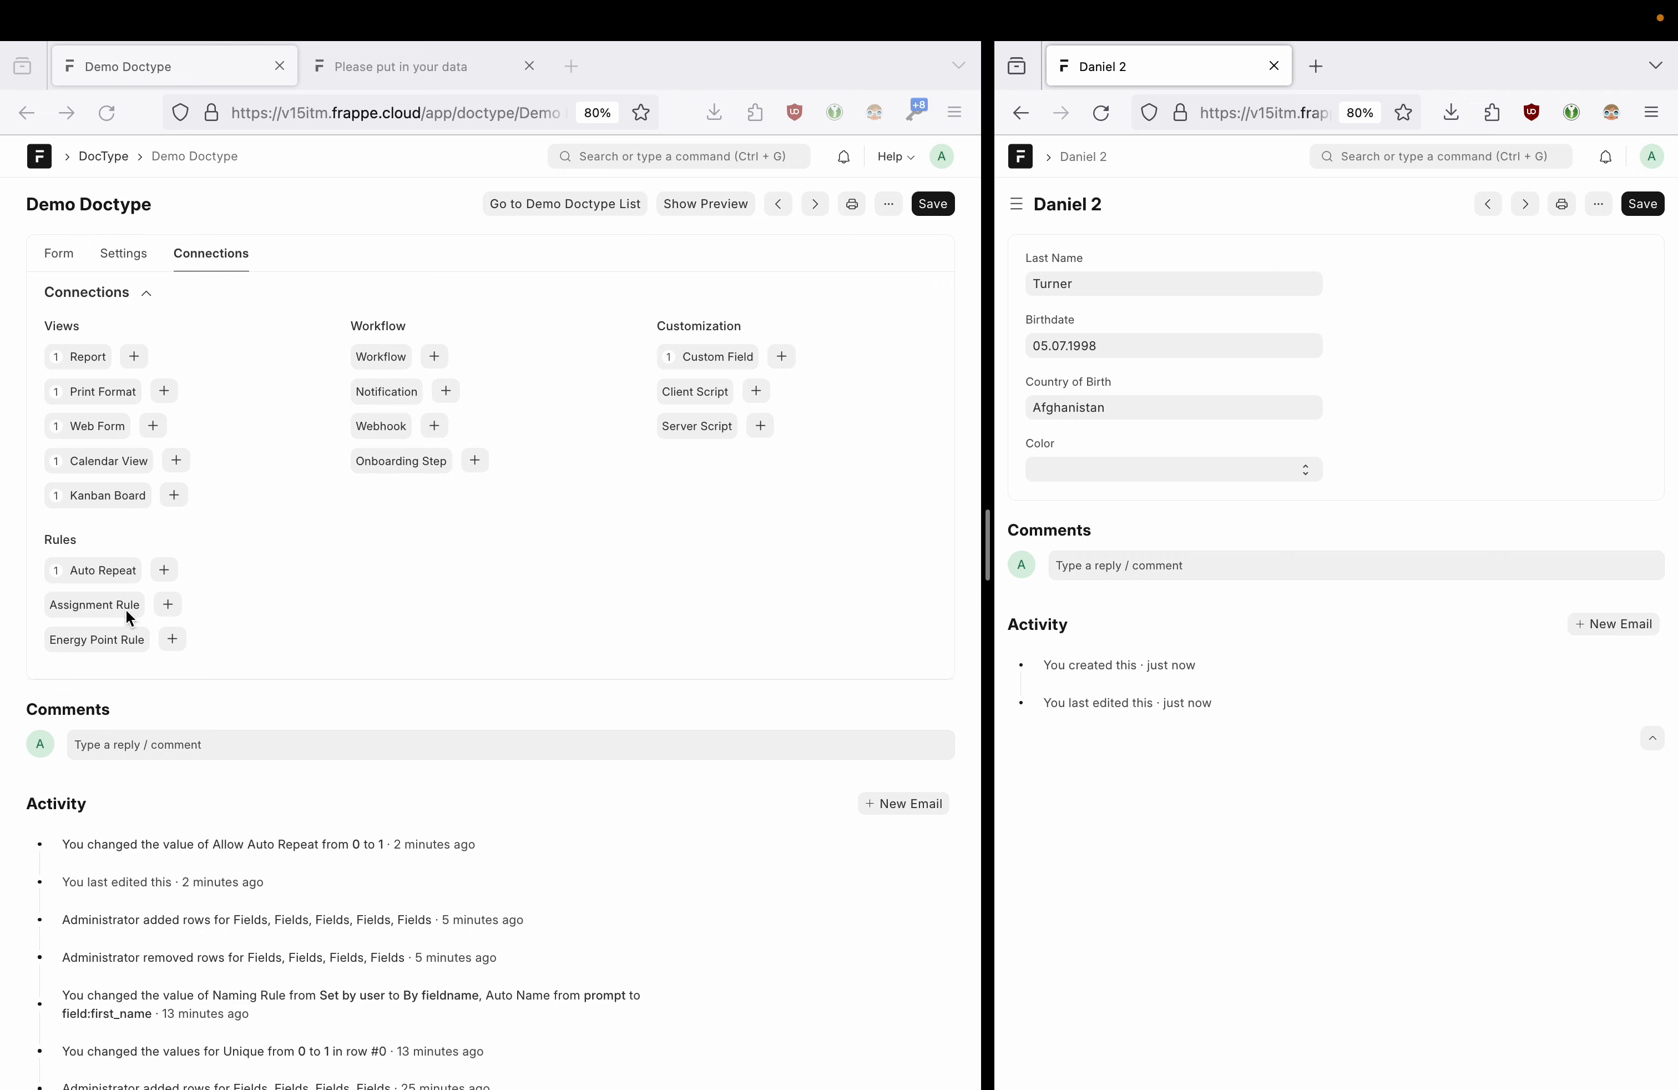
click(247, 601)
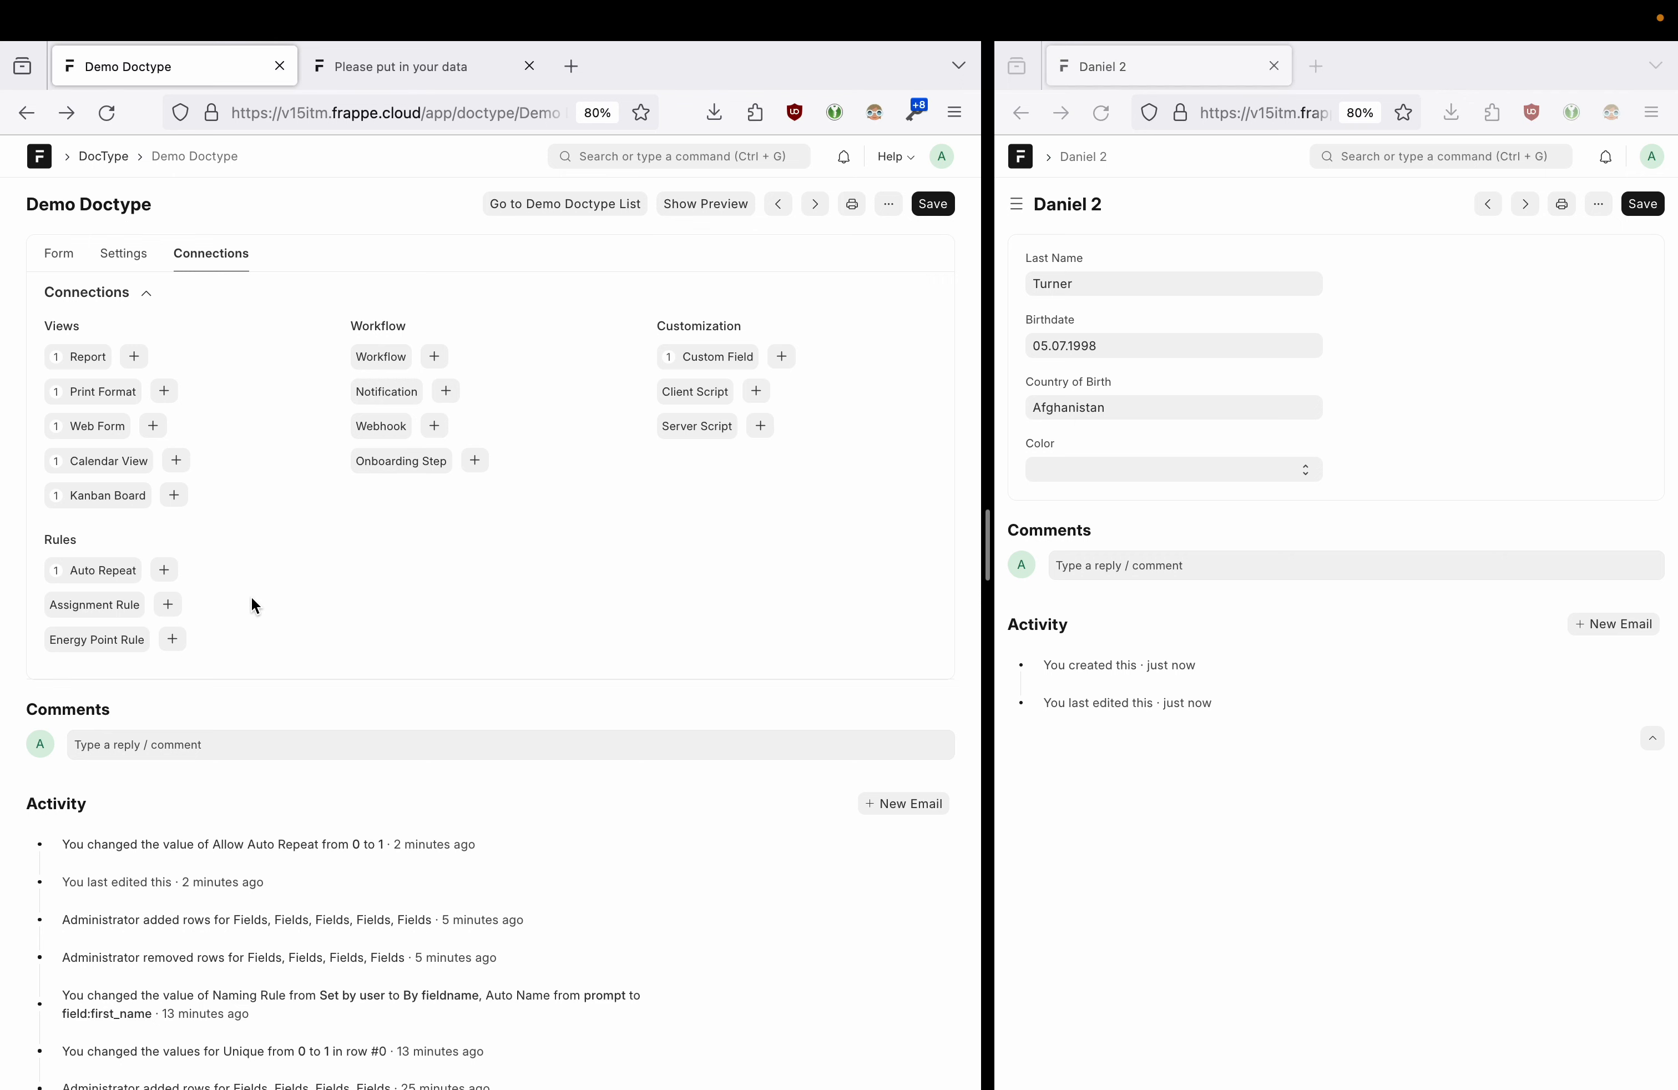
click(168, 606)
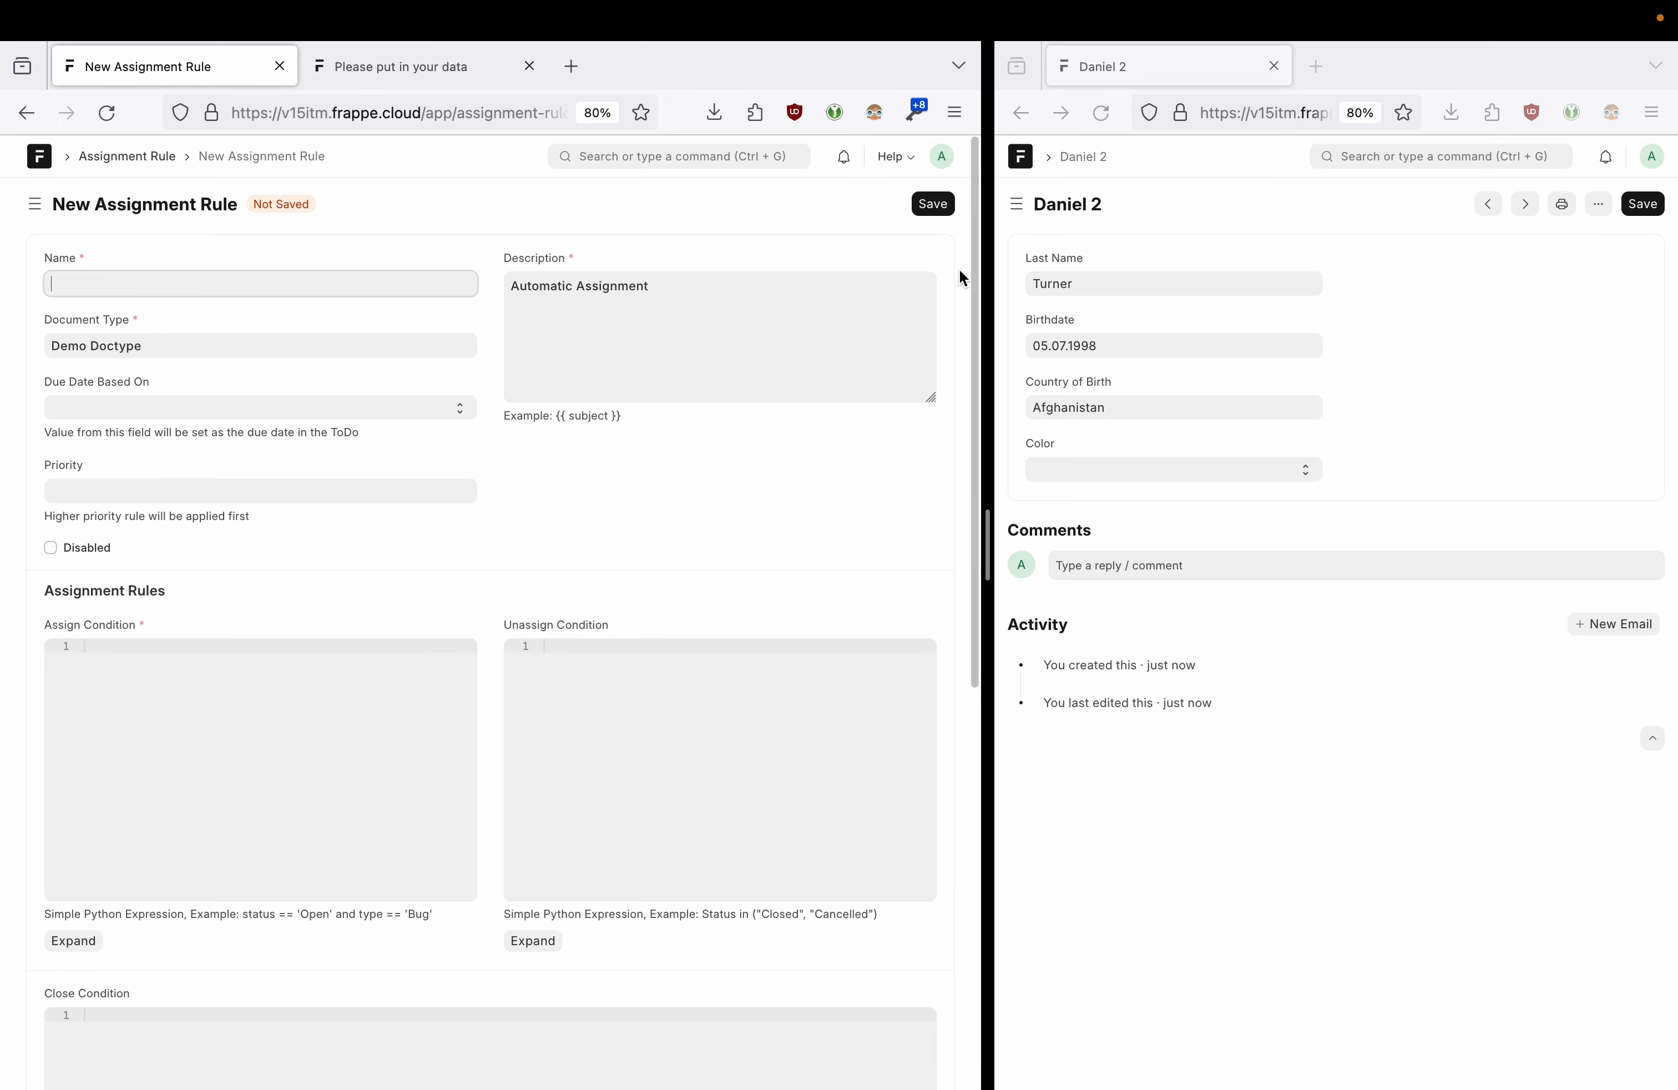
drag(994, 550, 545, 545)
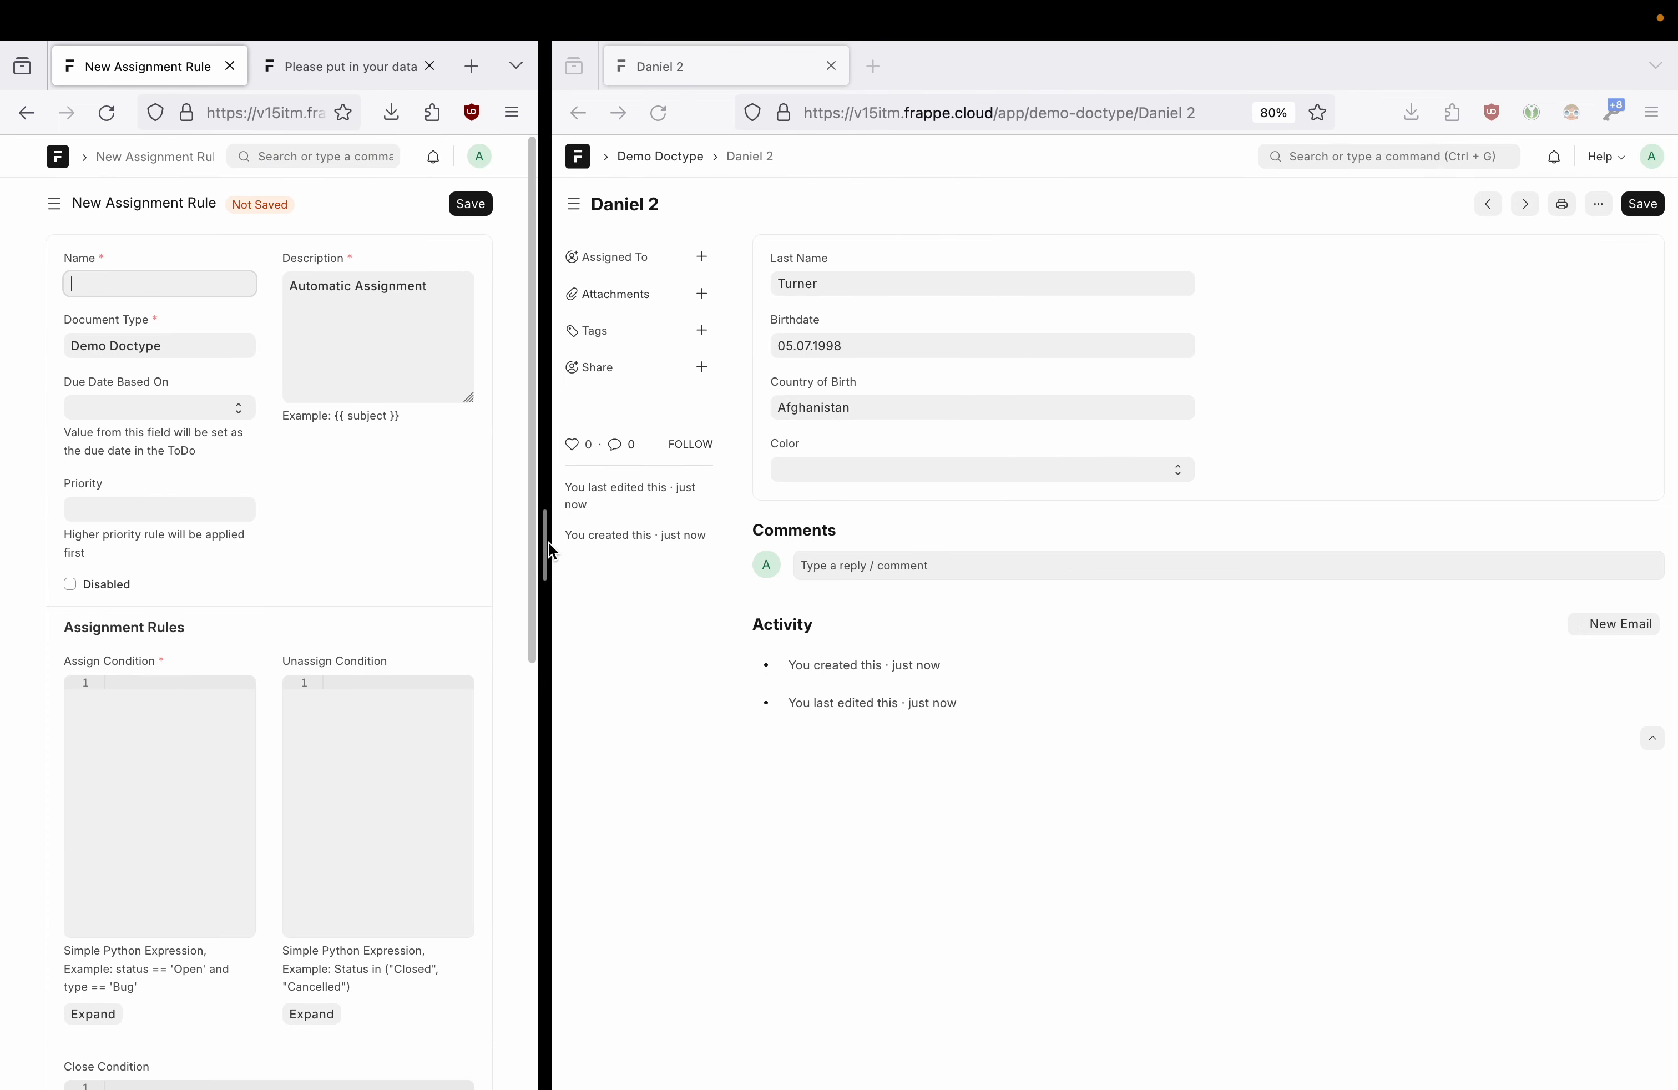
- Assign the duplicated record to a user
click(604, 258)
drag(582, 257, 641, 256)
click(702, 257)
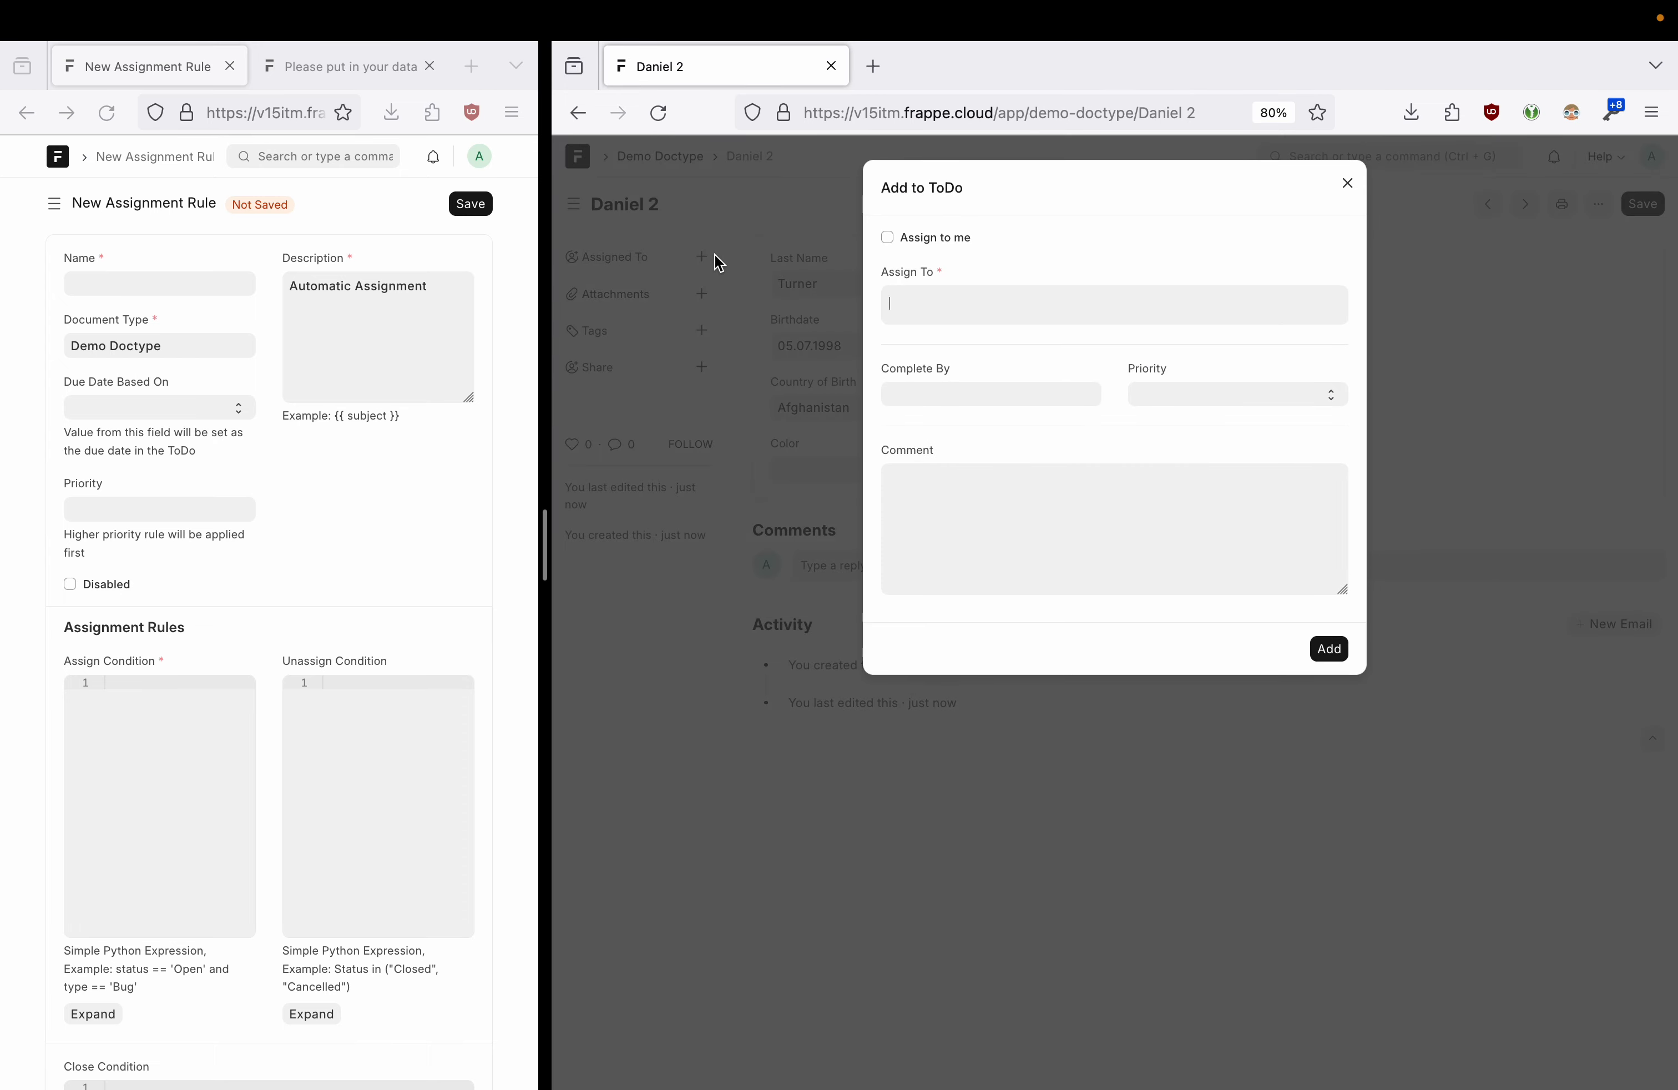
click(928, 298)
click(948, 354)
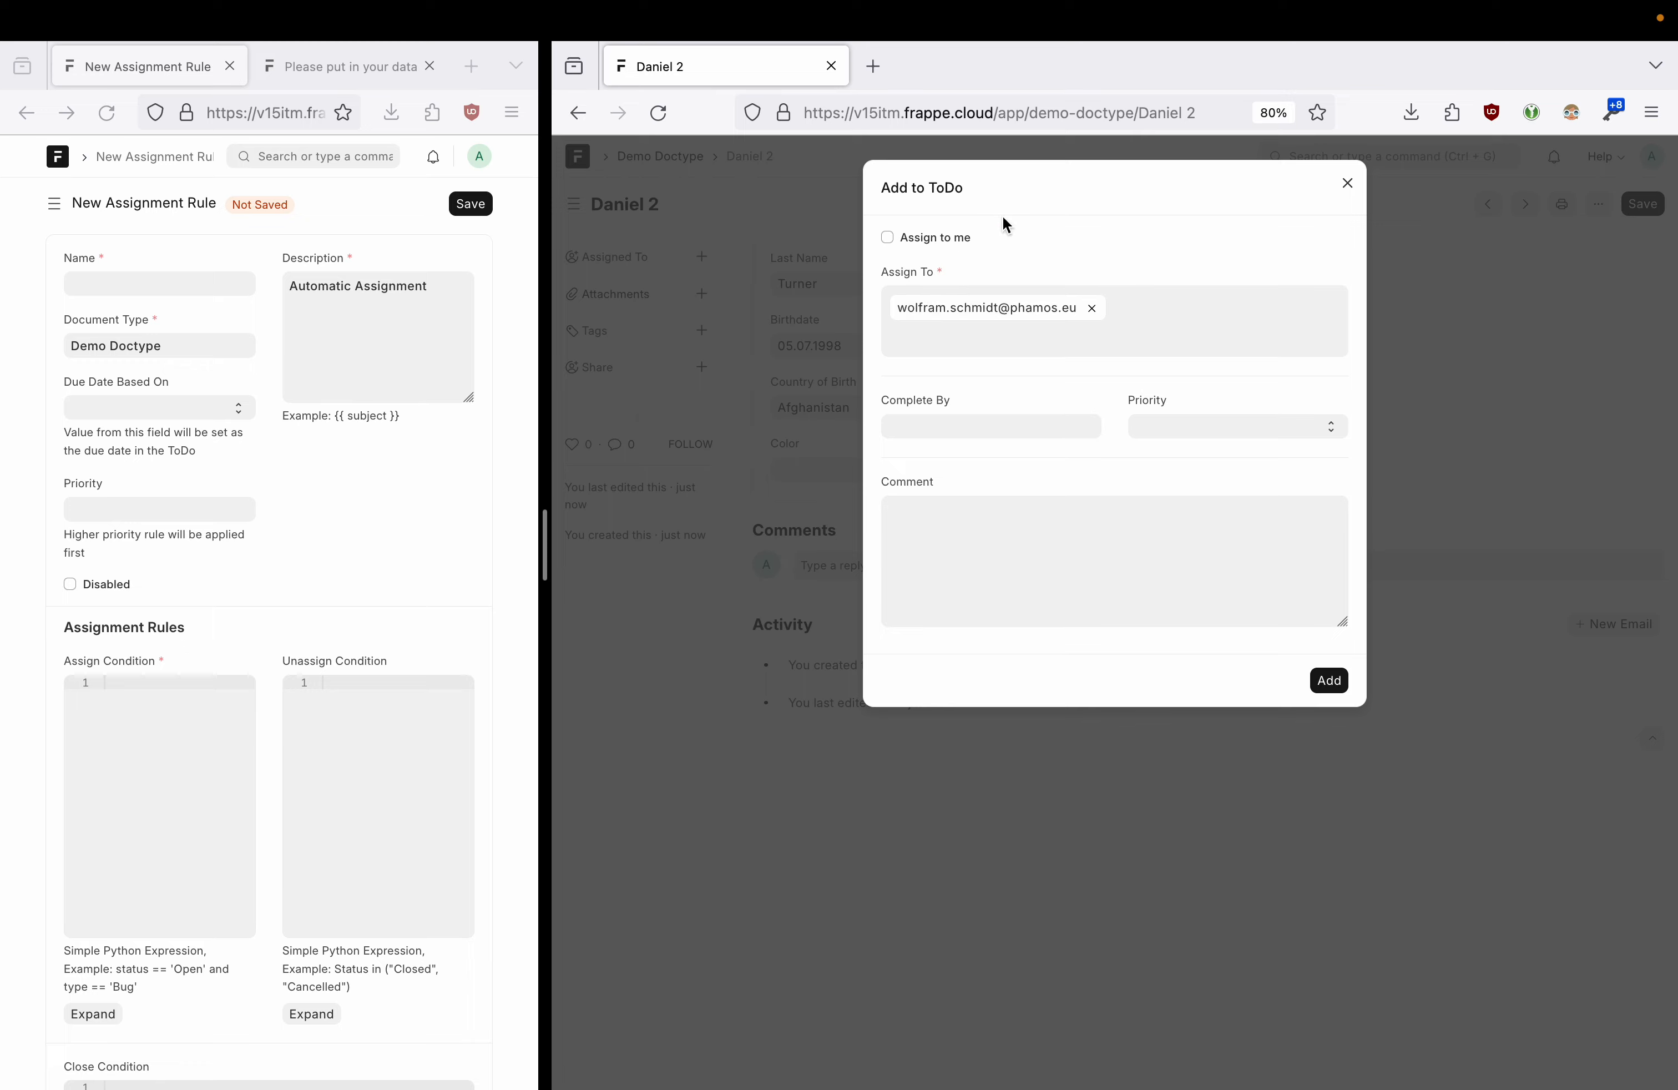
click(1331, 681)
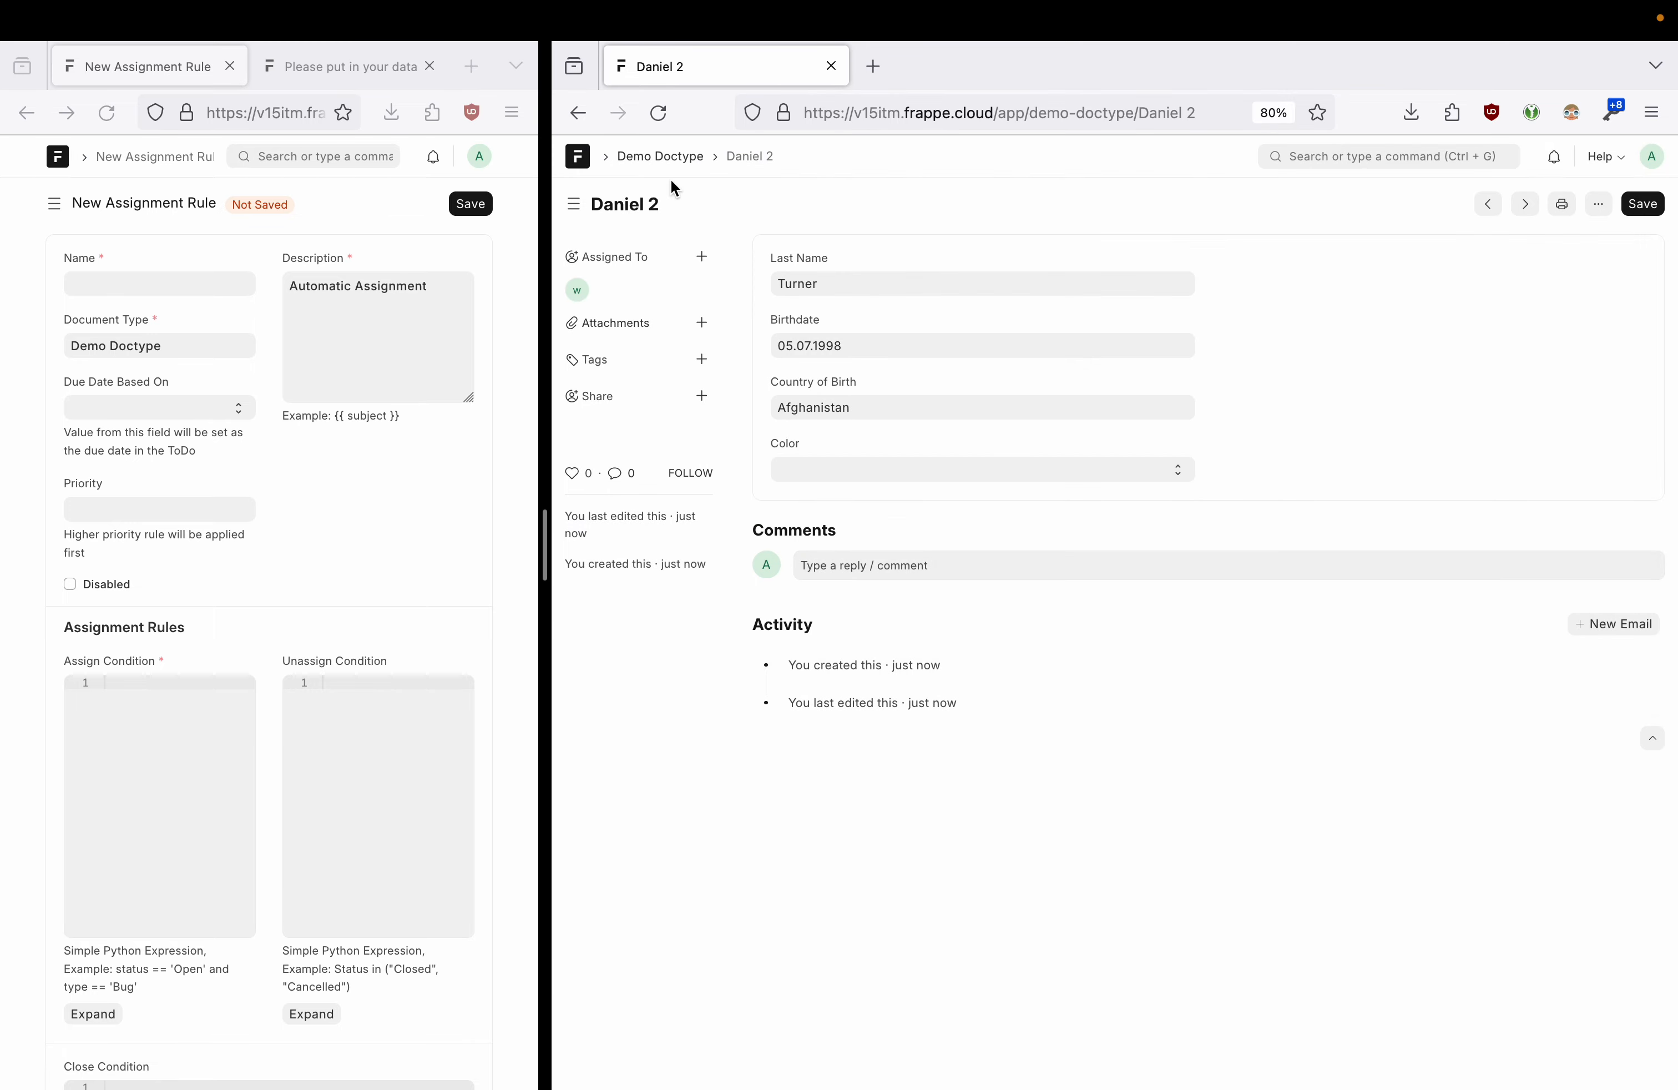
- Reopen the duplicated record from the Demo Doctype list and check its birthdate
click(681, 162)
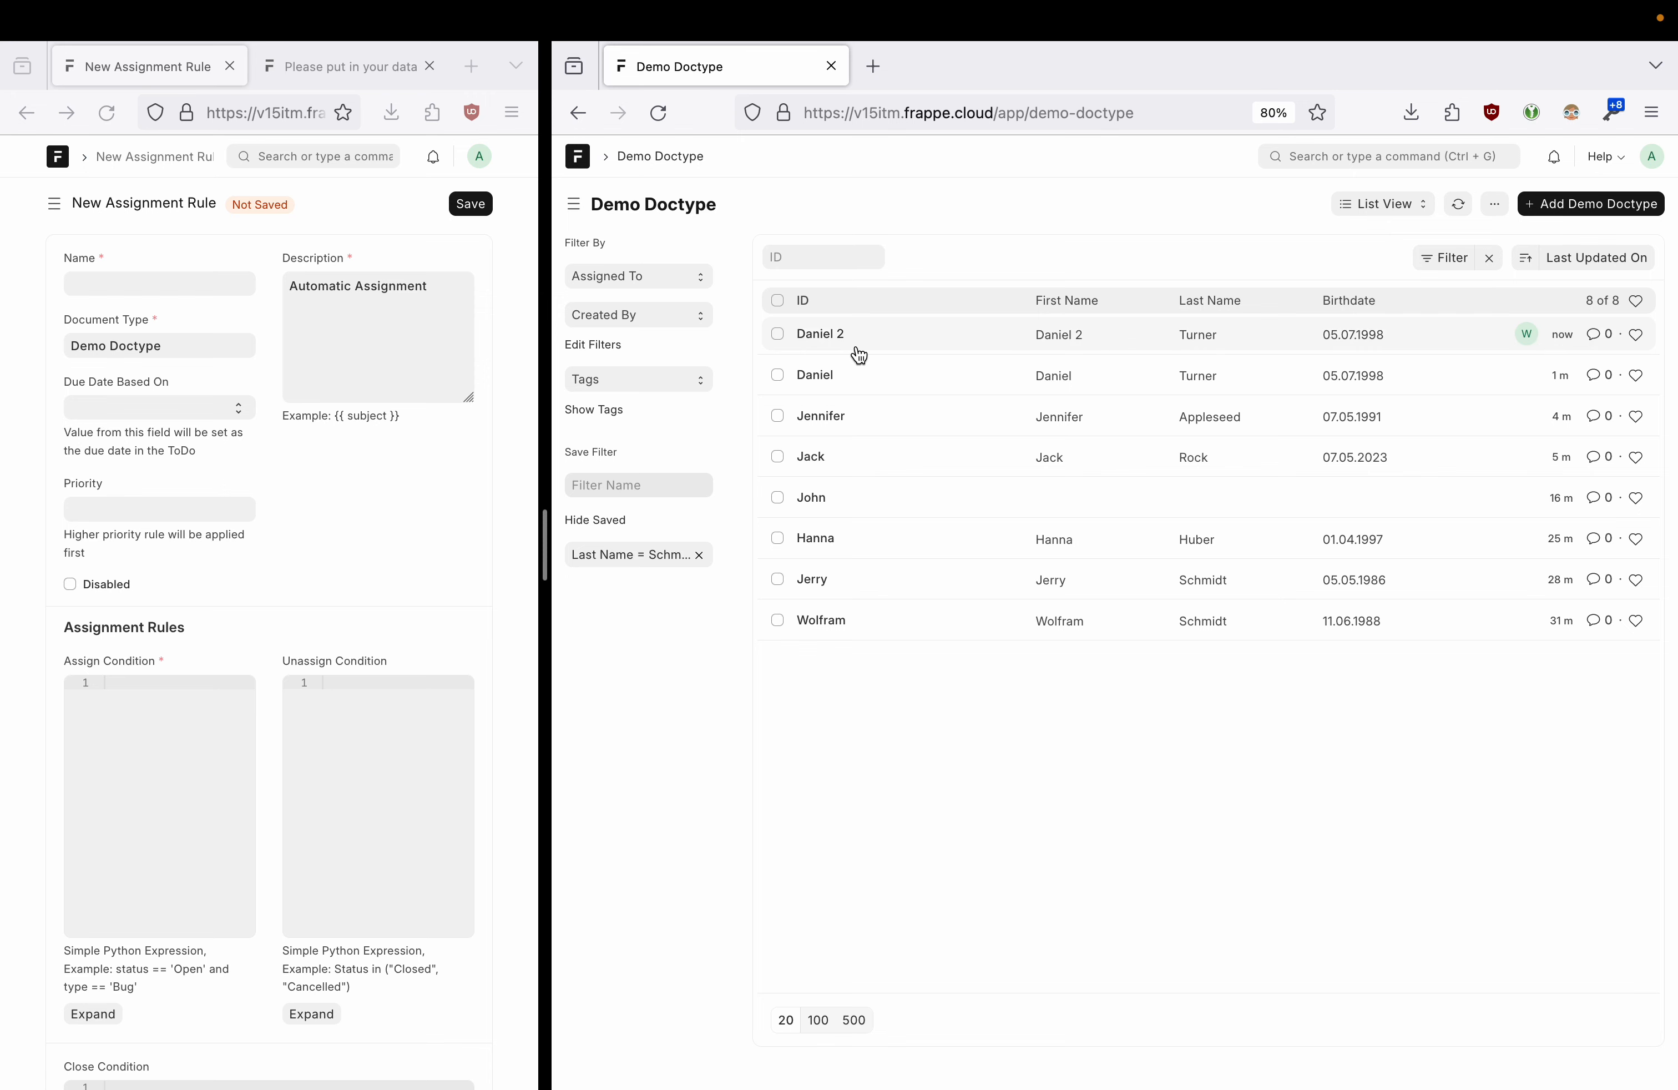
click(830, 338)
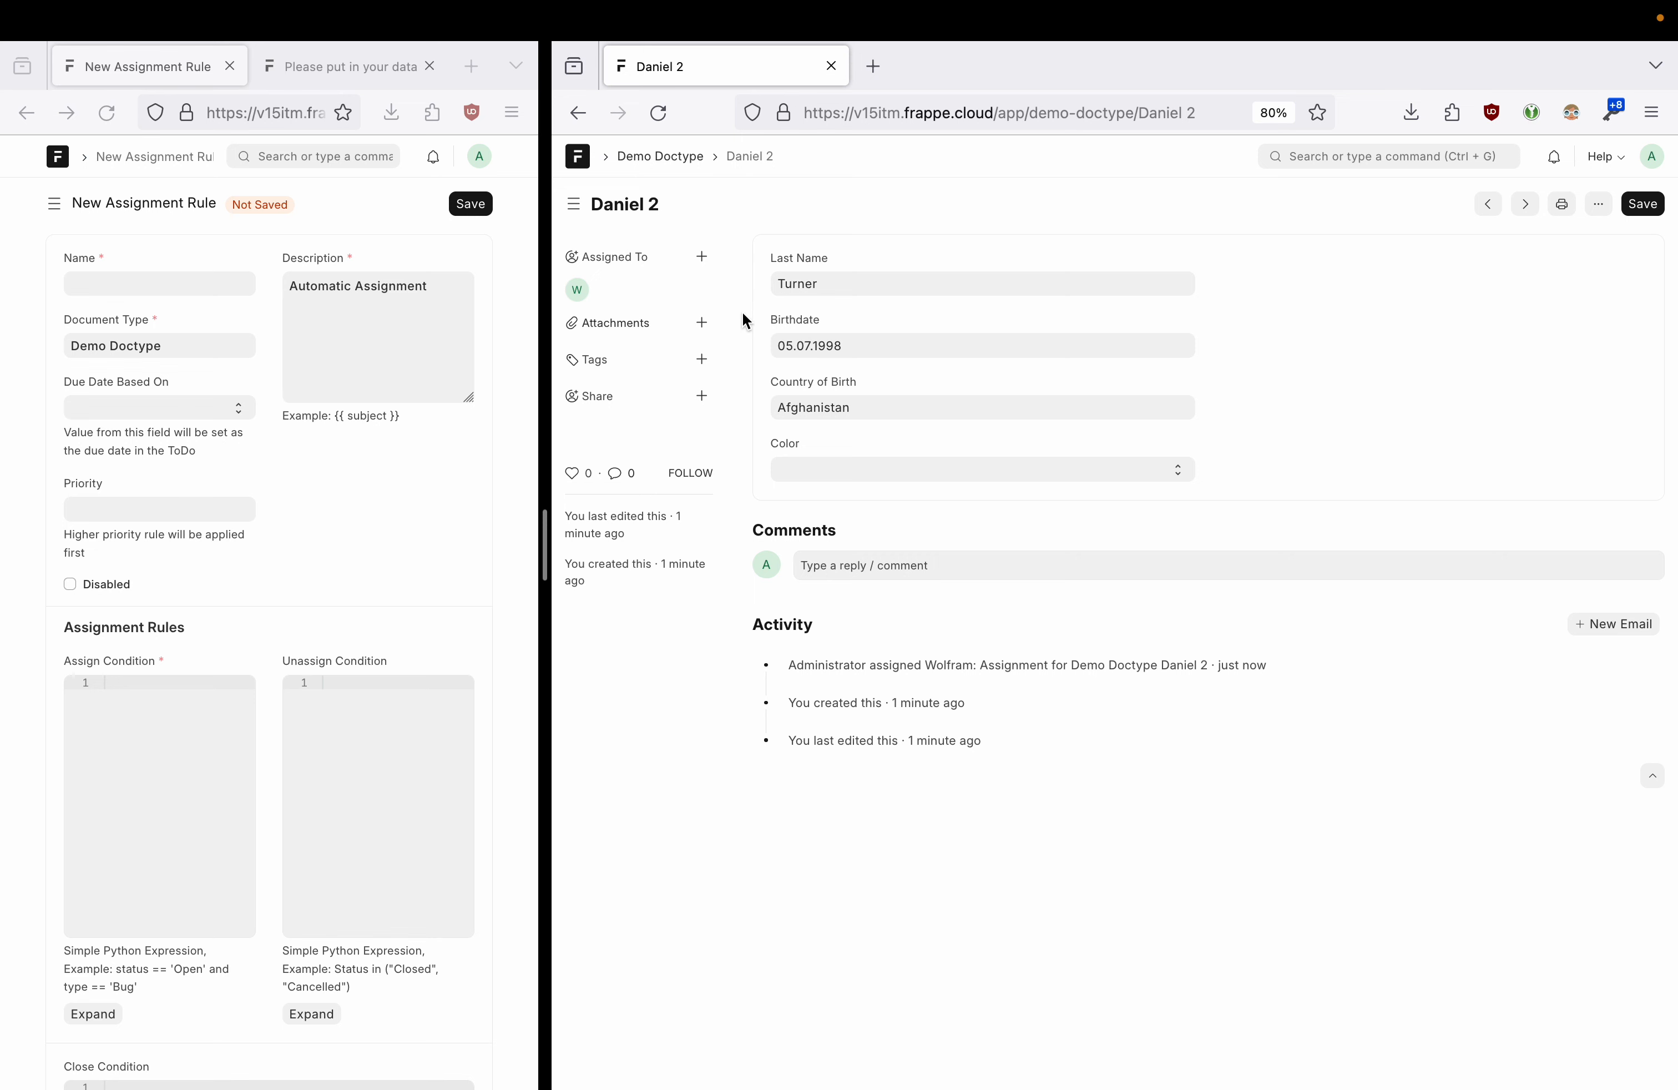
click(900, 342)
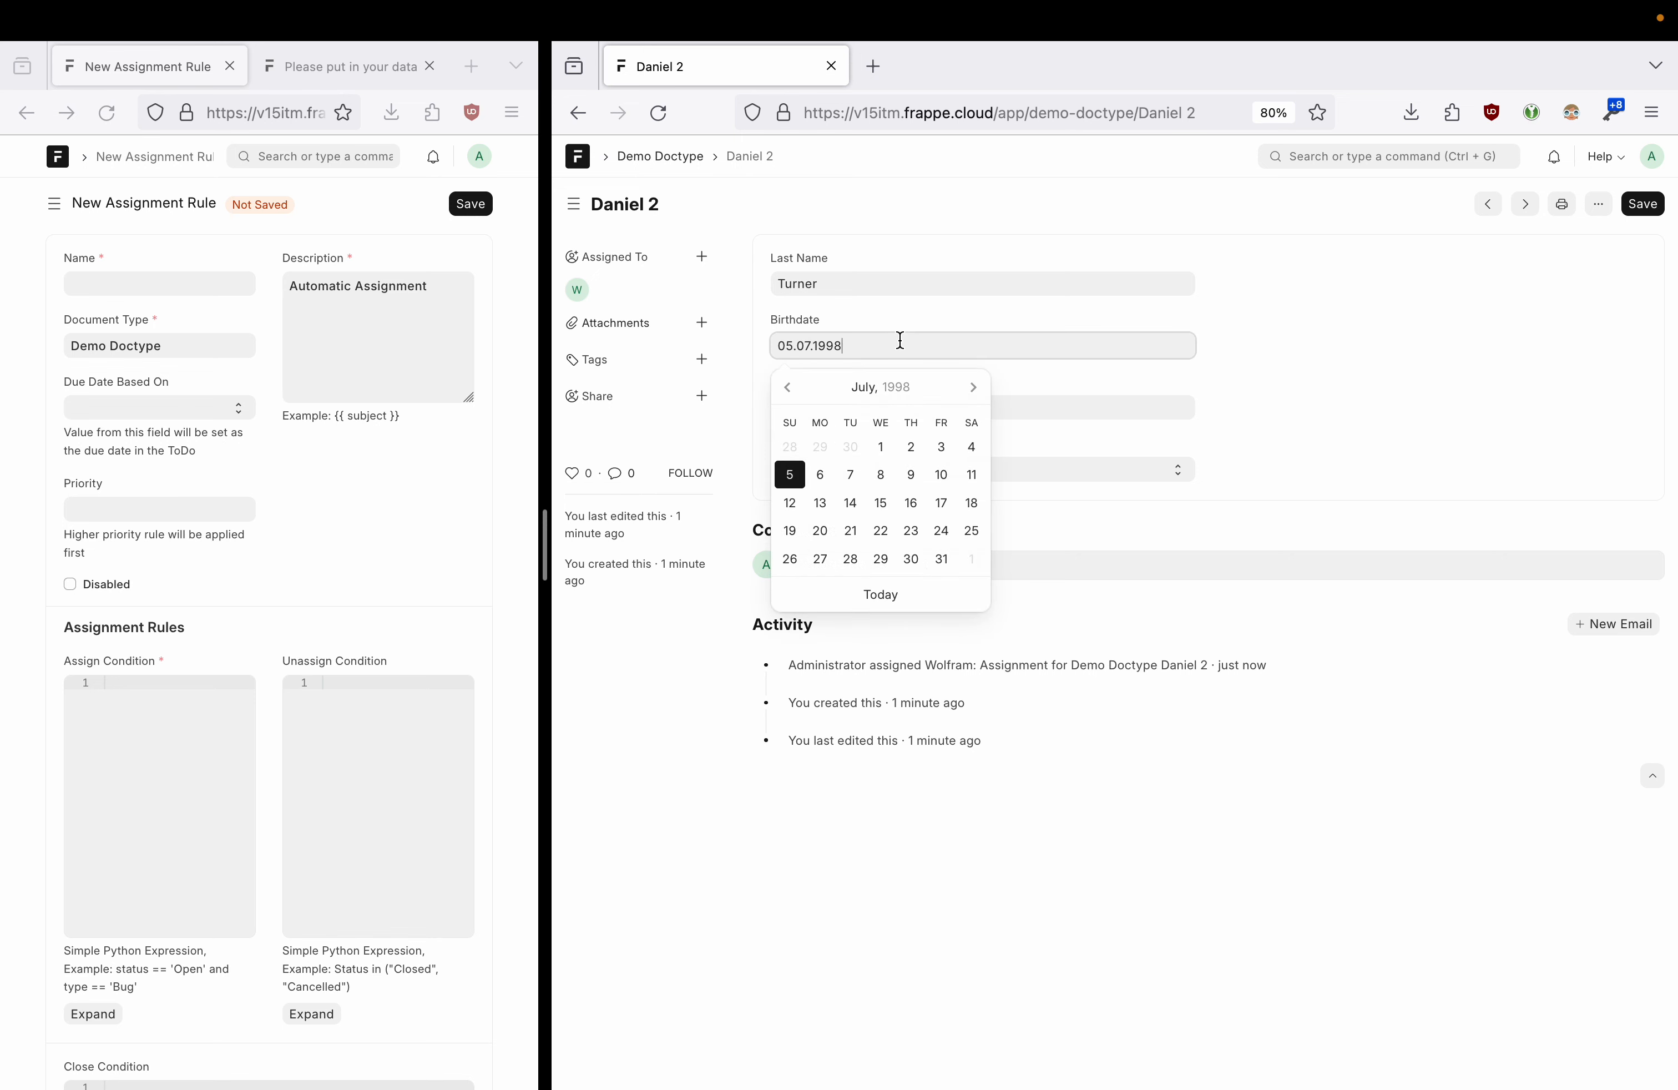
click(1217, 324)
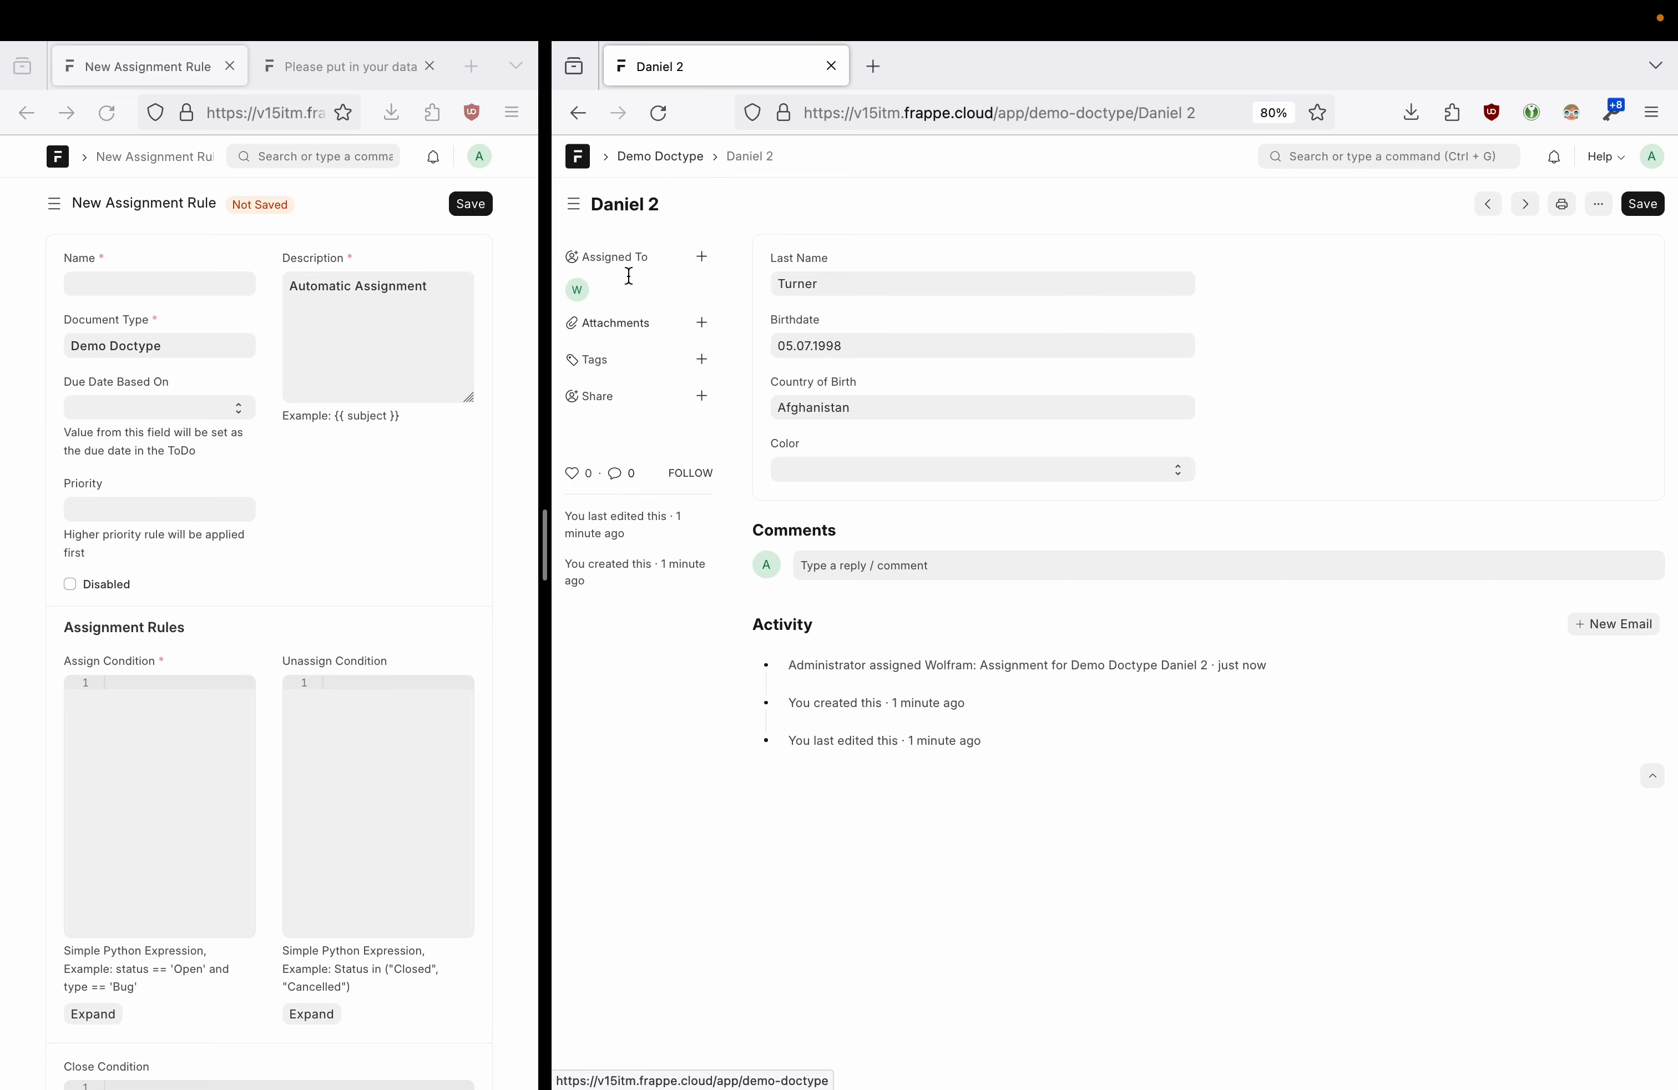
drag(545, 543, 781, 521)
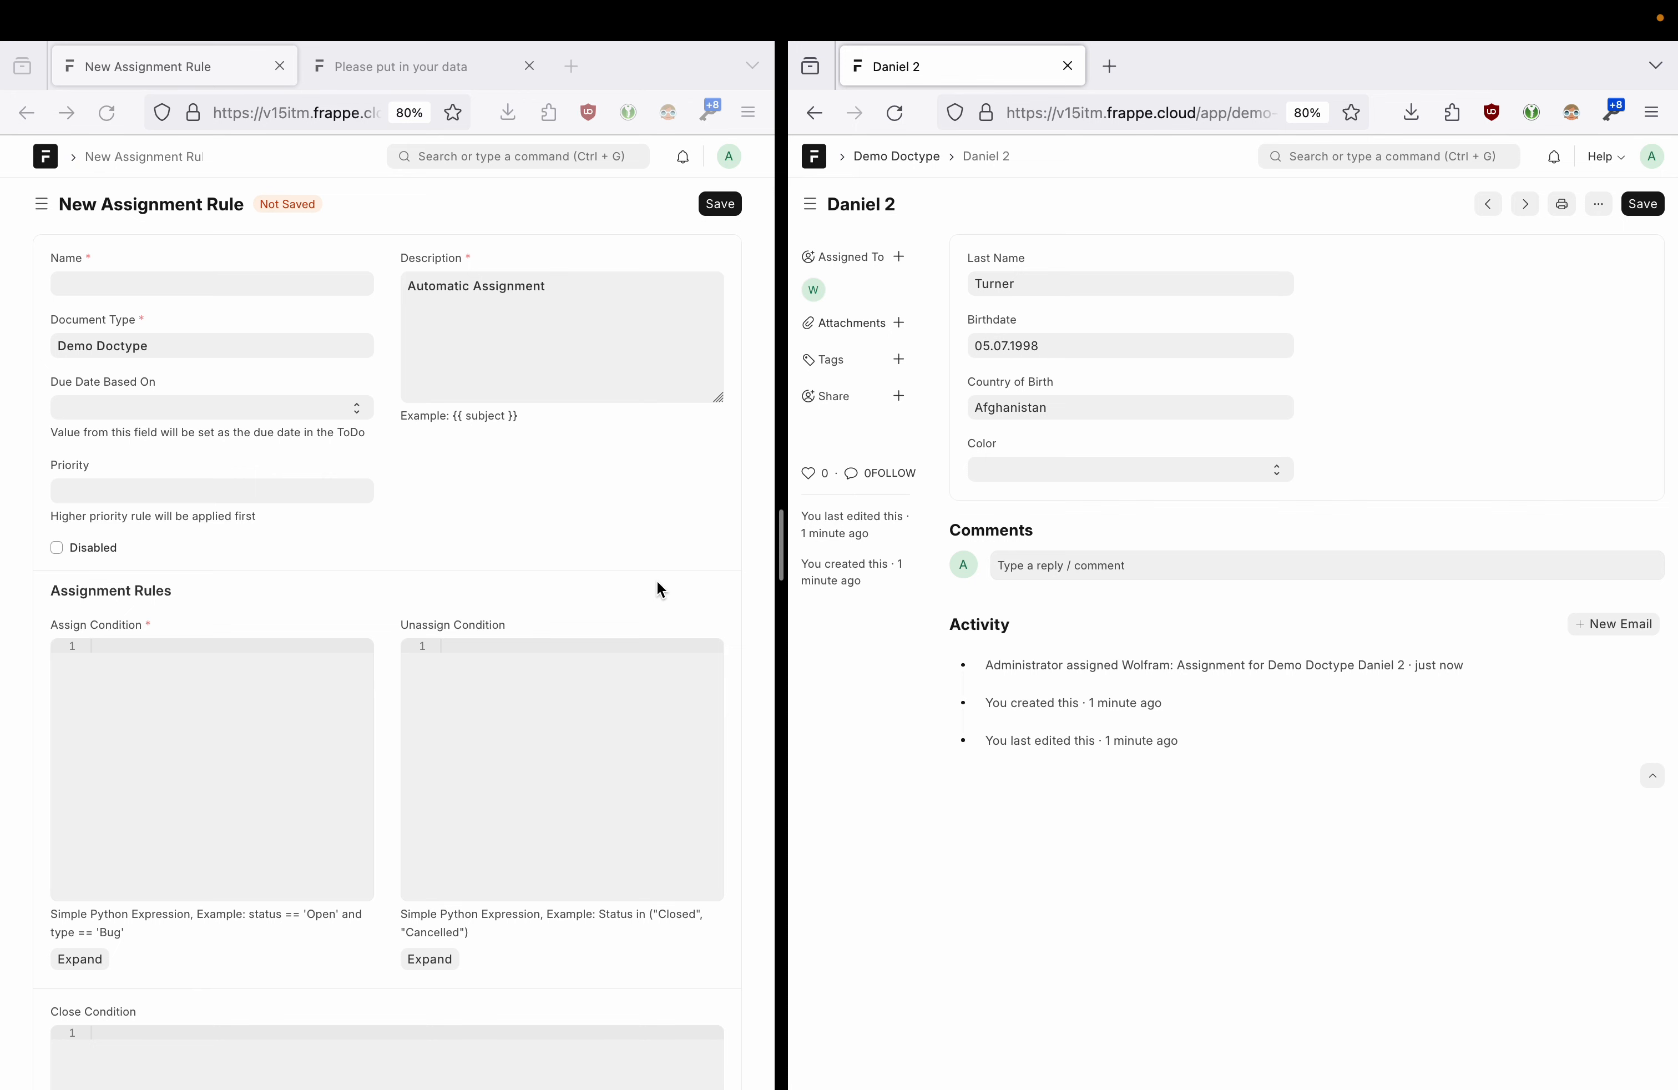
- Name the rule 'Assign before birthday' and base its due date on Birthdate
click(148, 283)
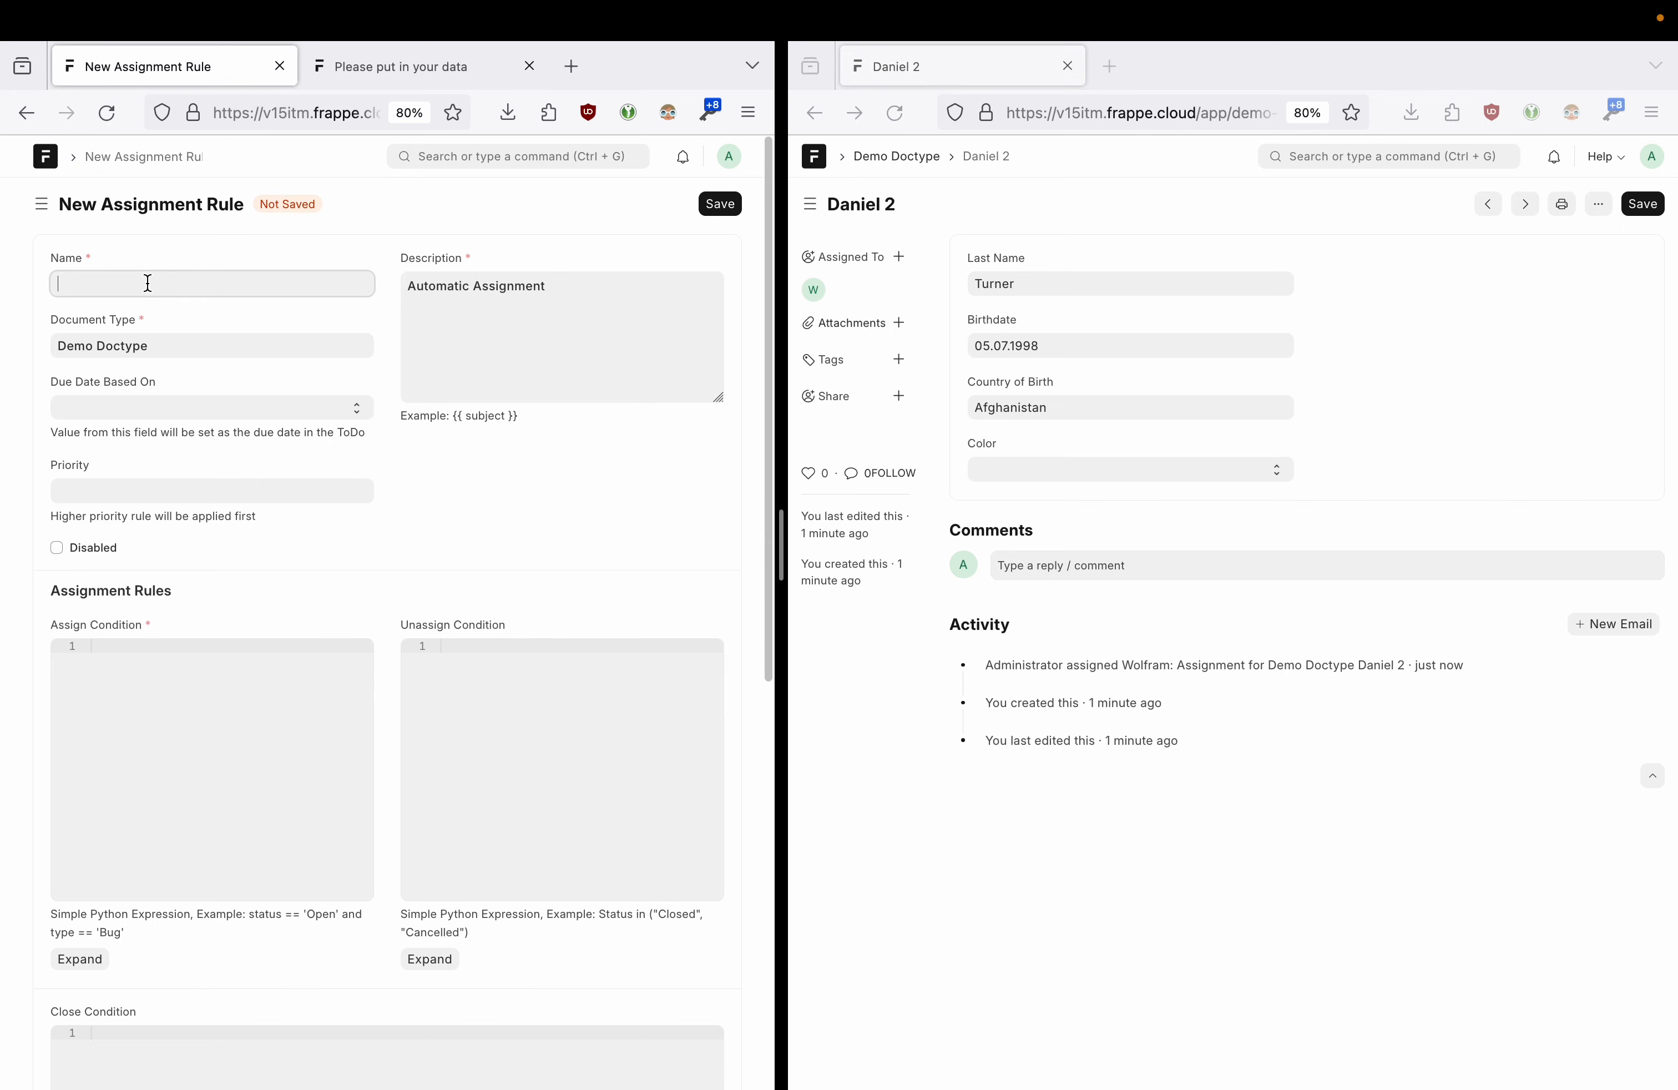
text(Ass)
text(ign befor)
text(e be)
text(irthday)
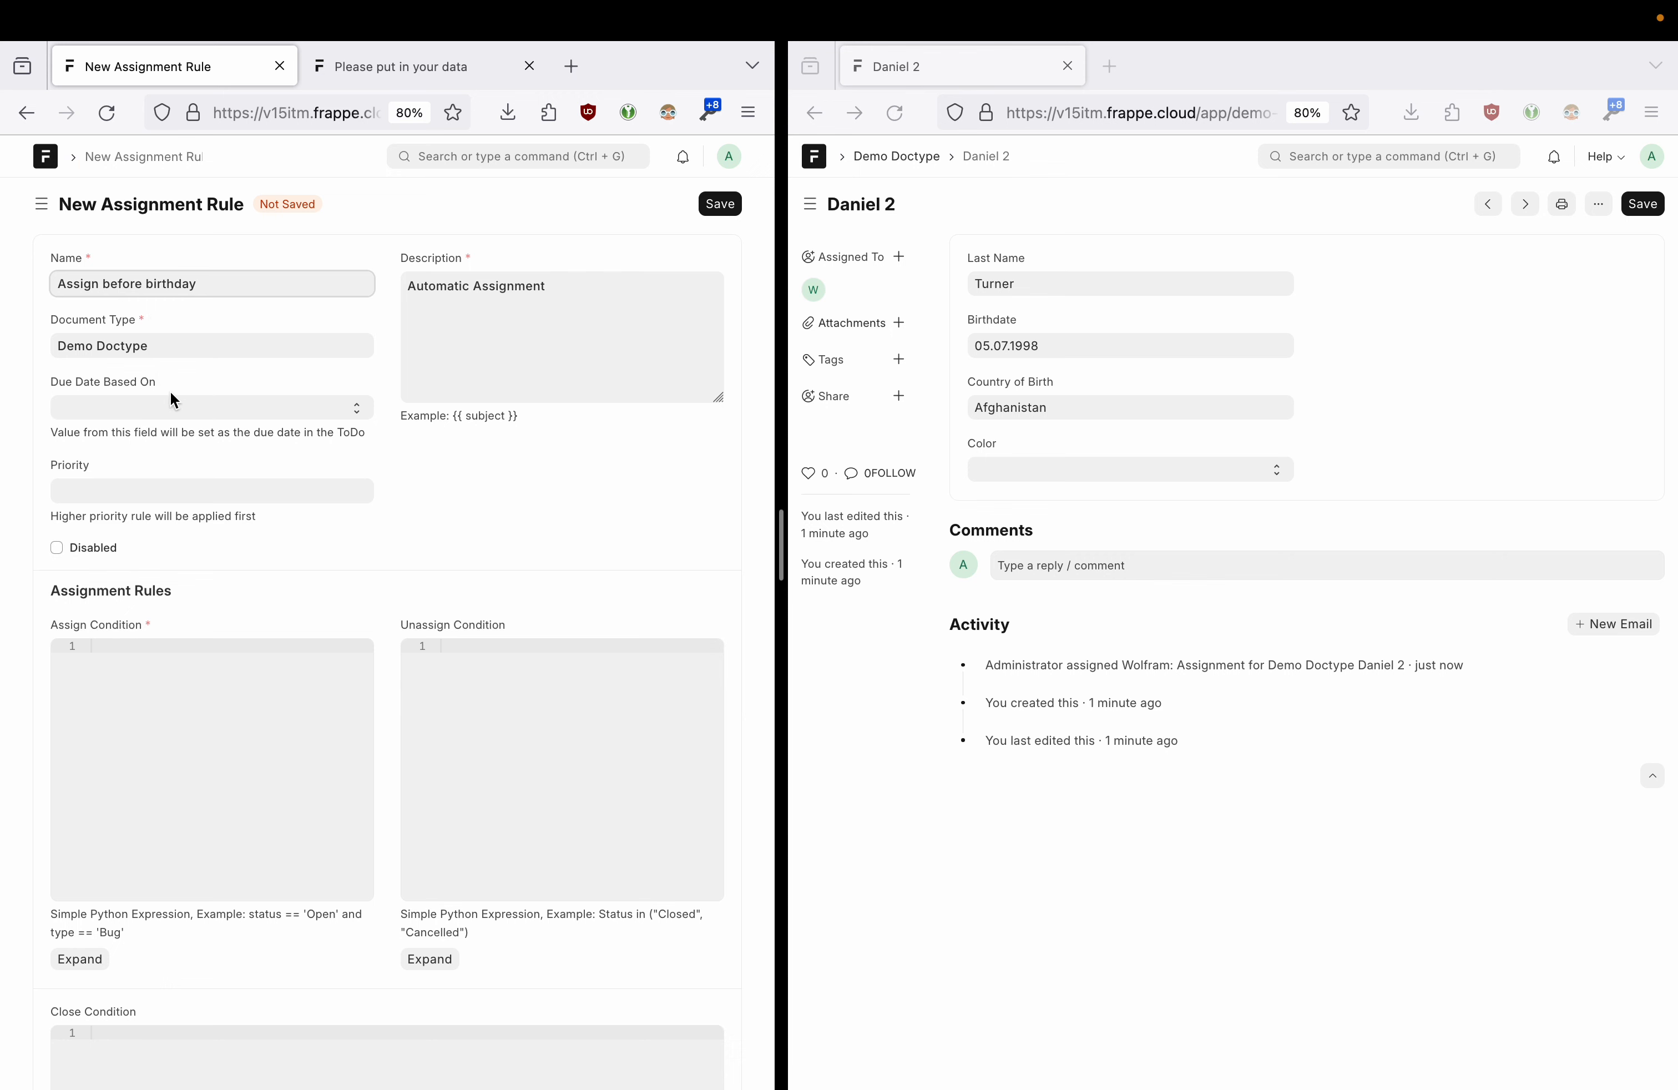
click(173, 401)
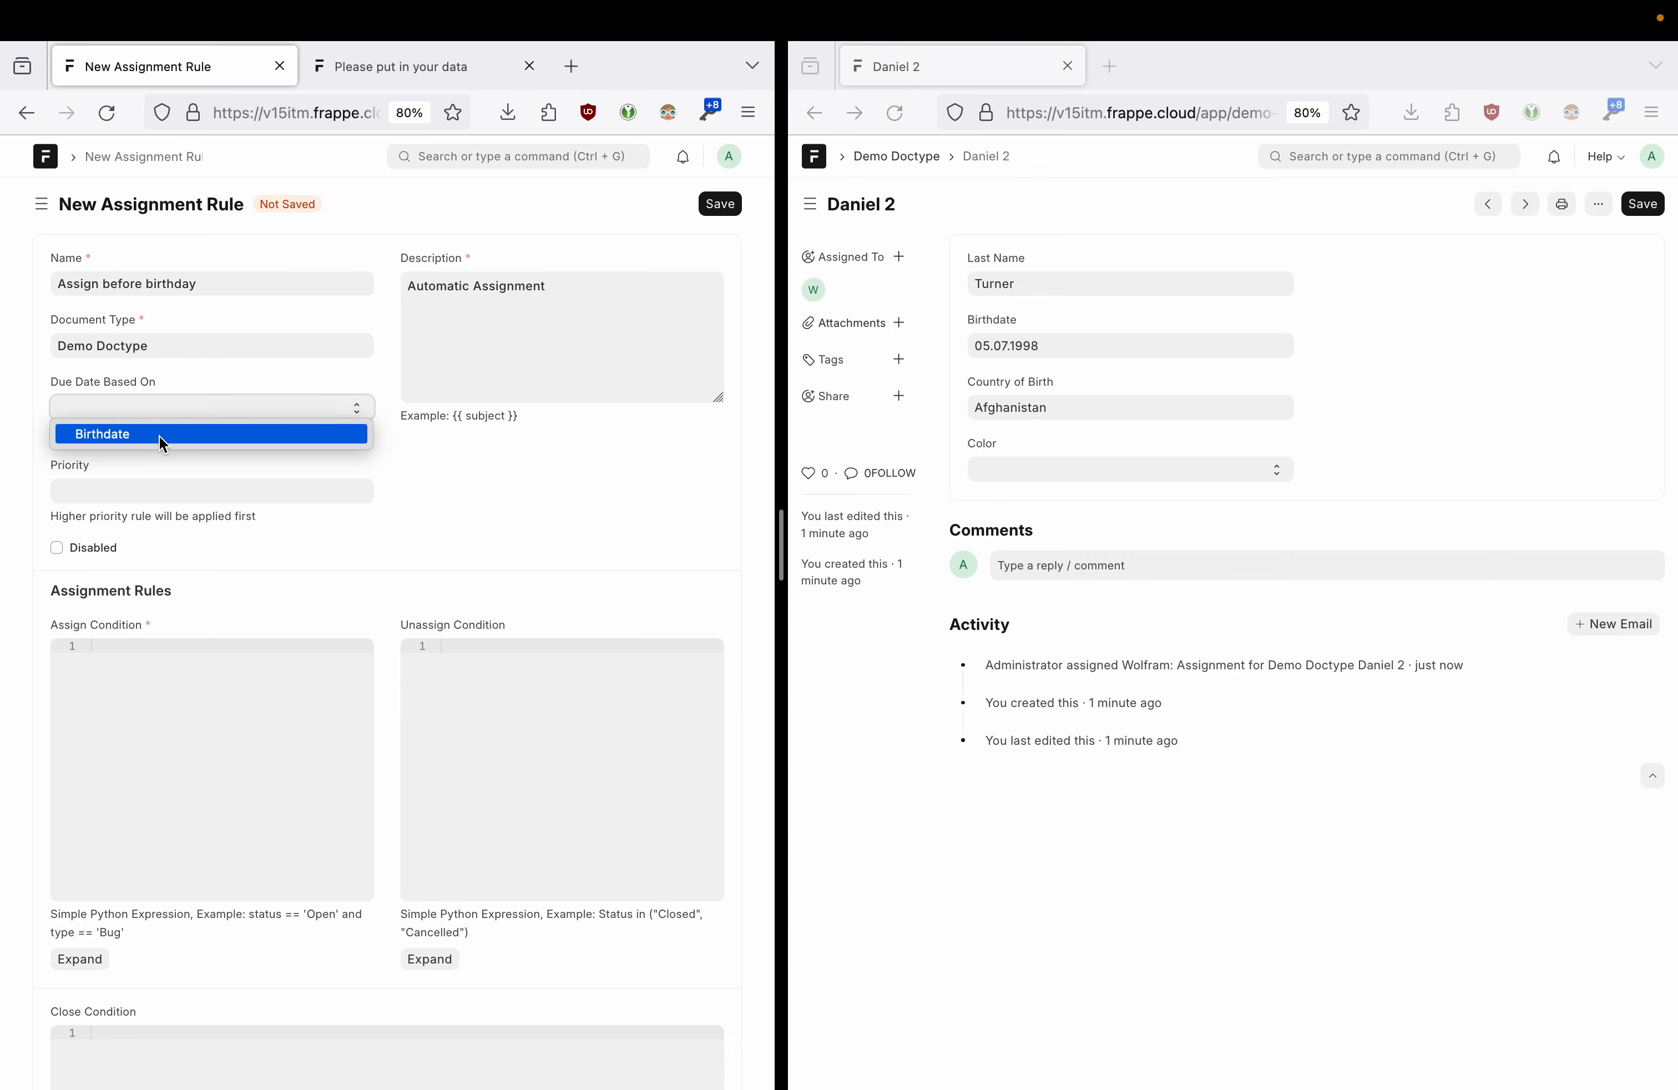
click(130, 441)
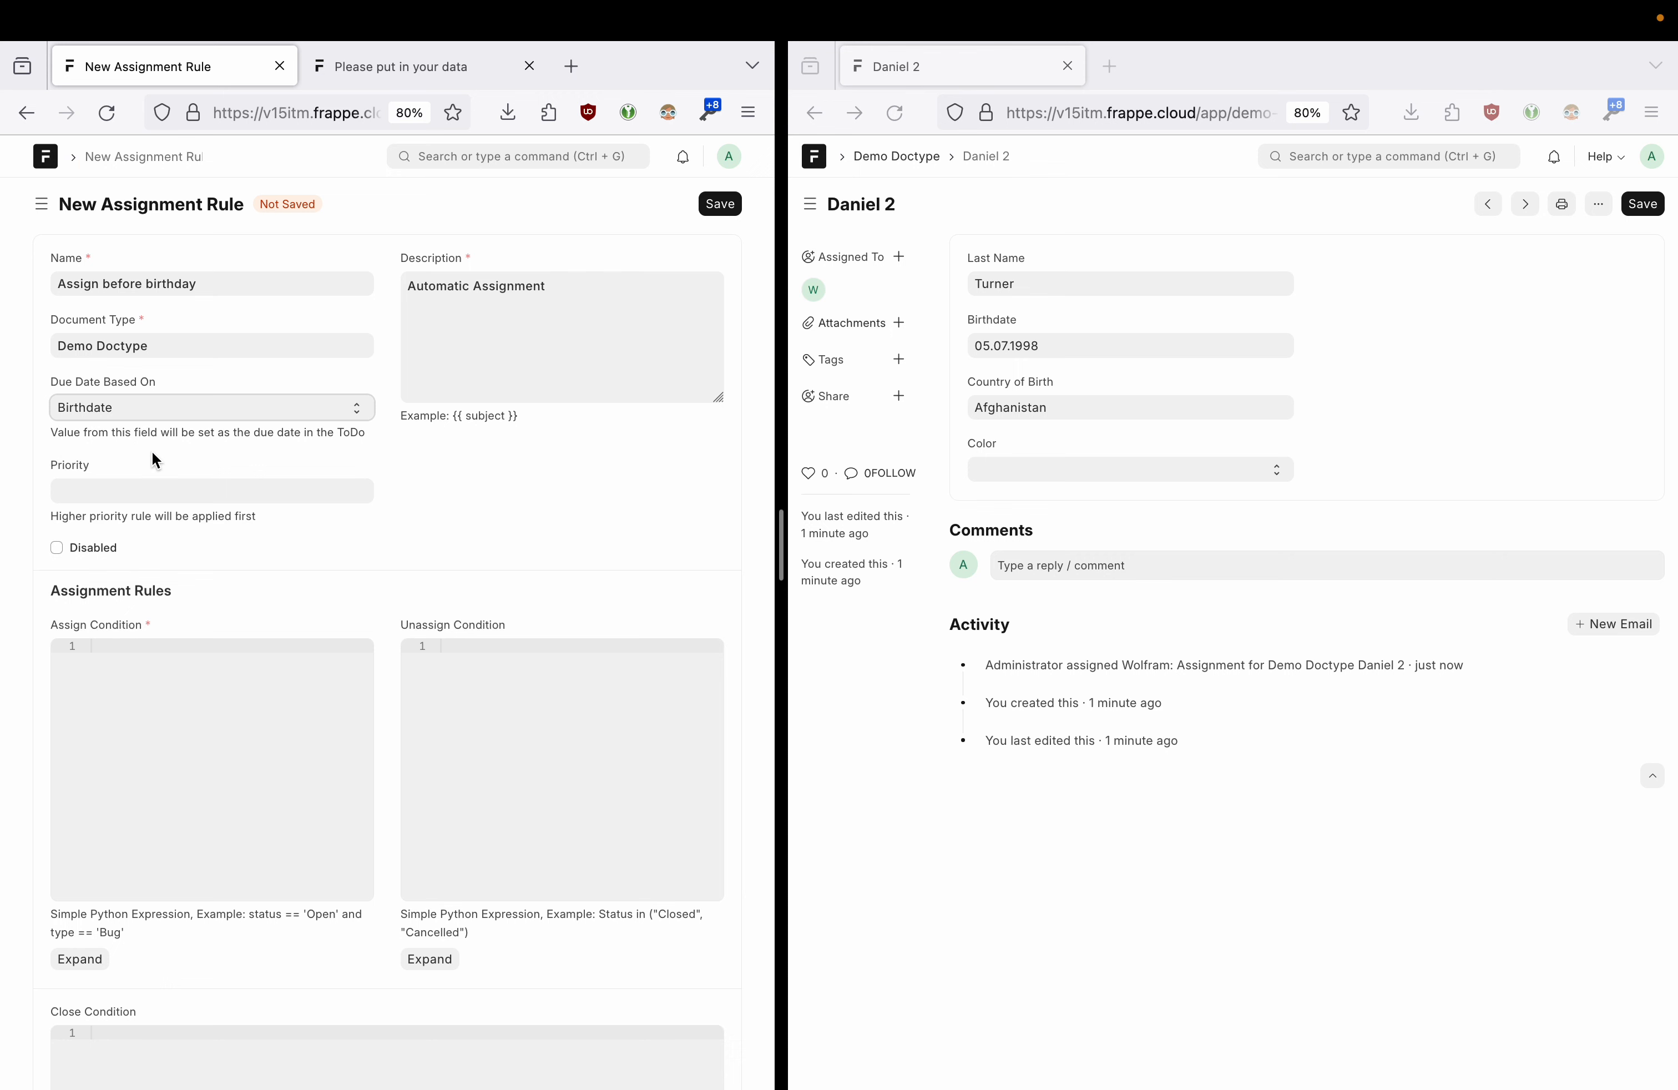
- Leave Priority empty and review the Automatic Assignment description and assign condition
click(153, 496)
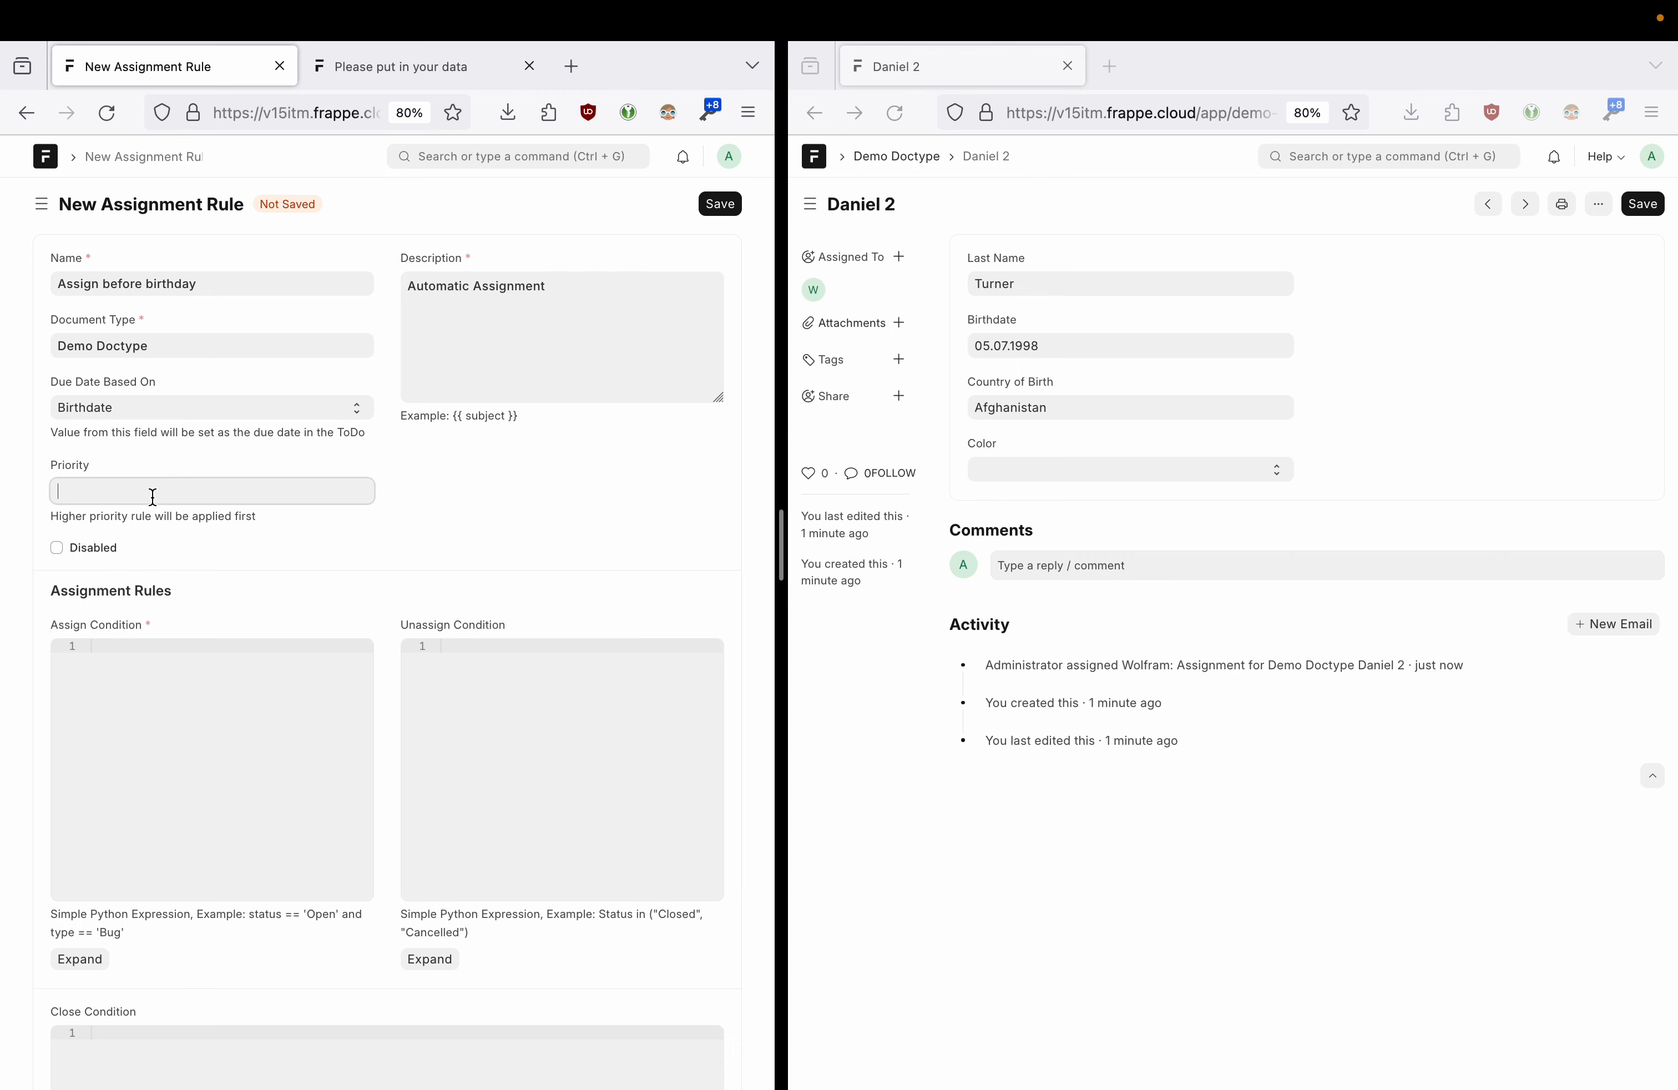
click(428, 487)
click(400, 287)
drag(400, 287, 566, 290)
click(450, 297)
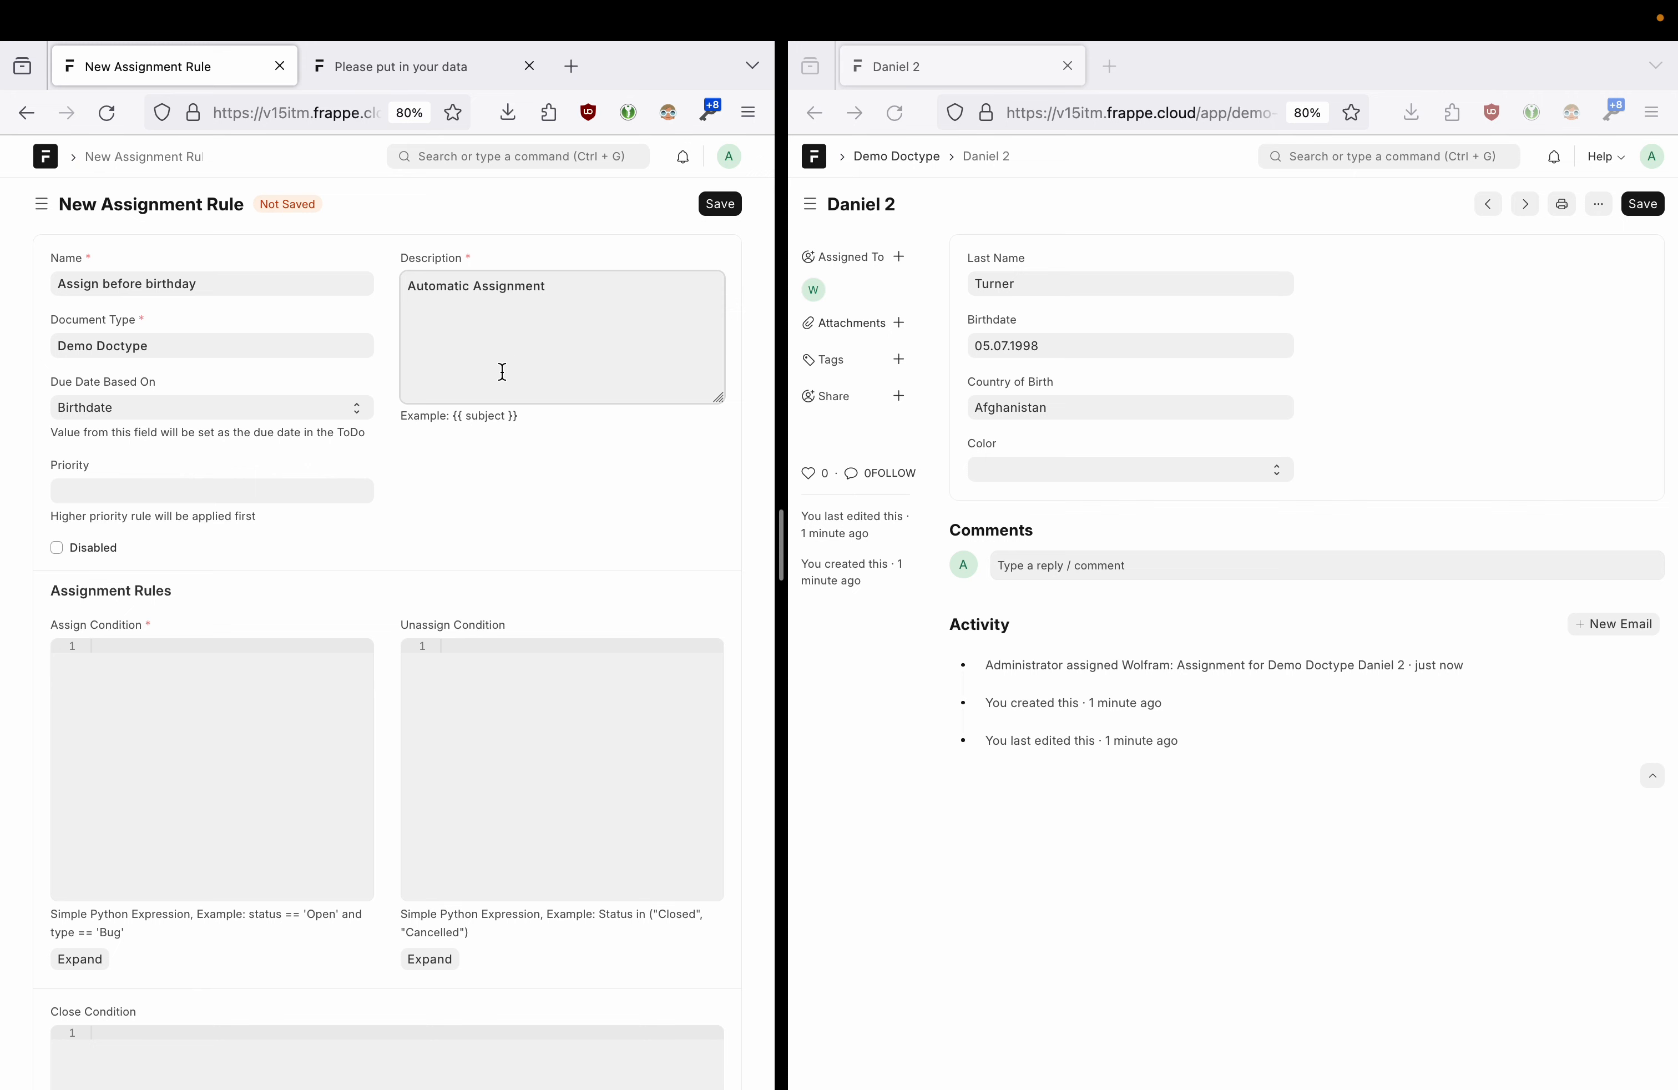
drag(570, 307, 398, 288)
click(486, 347)
scroll(502, 363, down, 3)
click(216, 572)
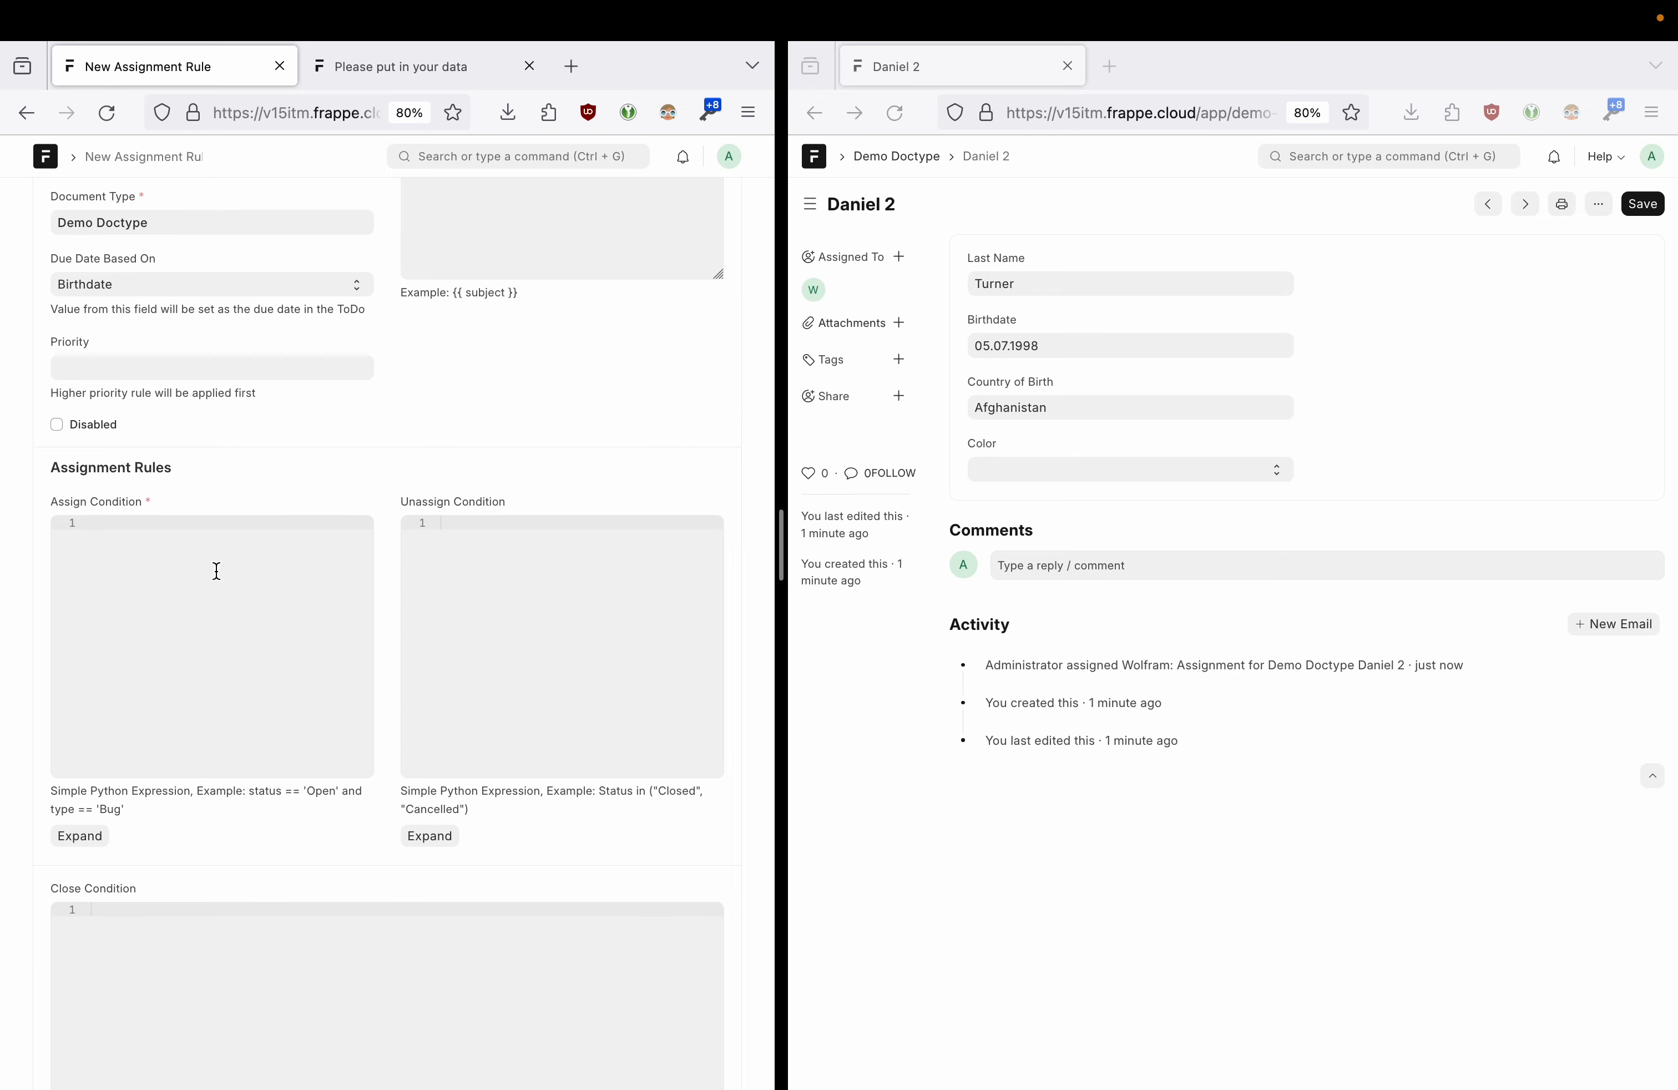
scroll(309, 400, up, 3)
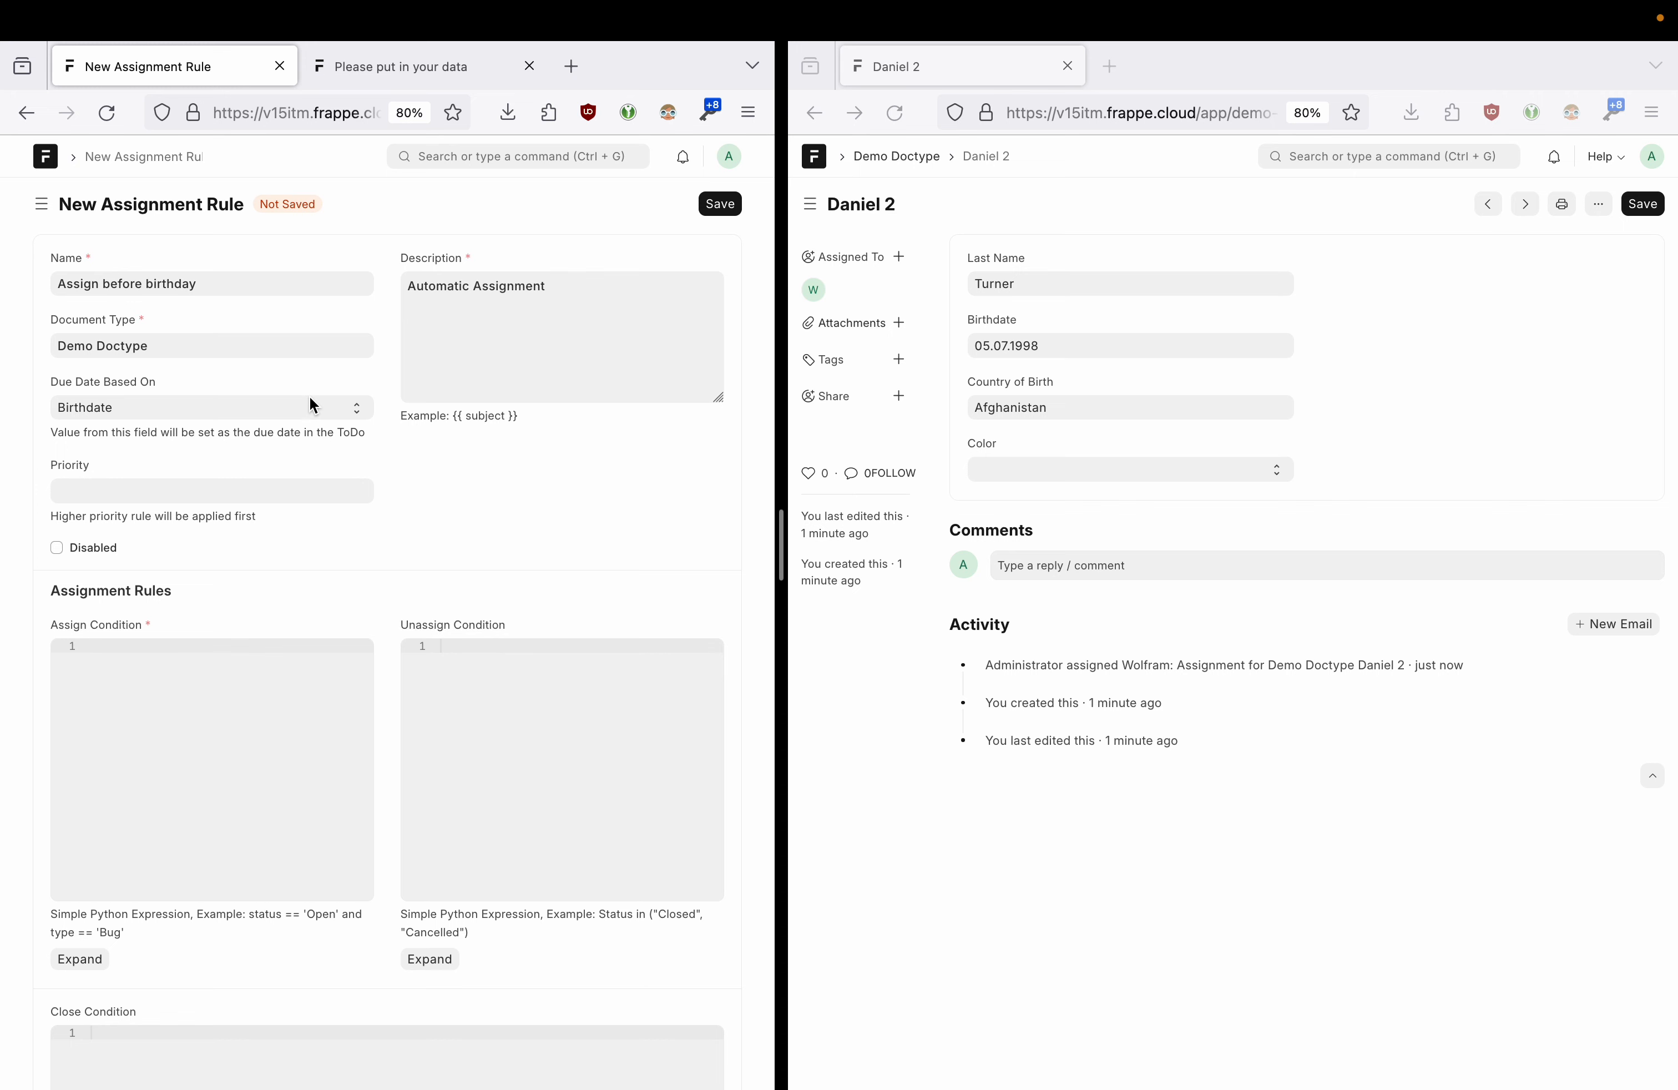
- Keep Birthdate as the due date source and check the duplicated record's Color values
click(309, 398)
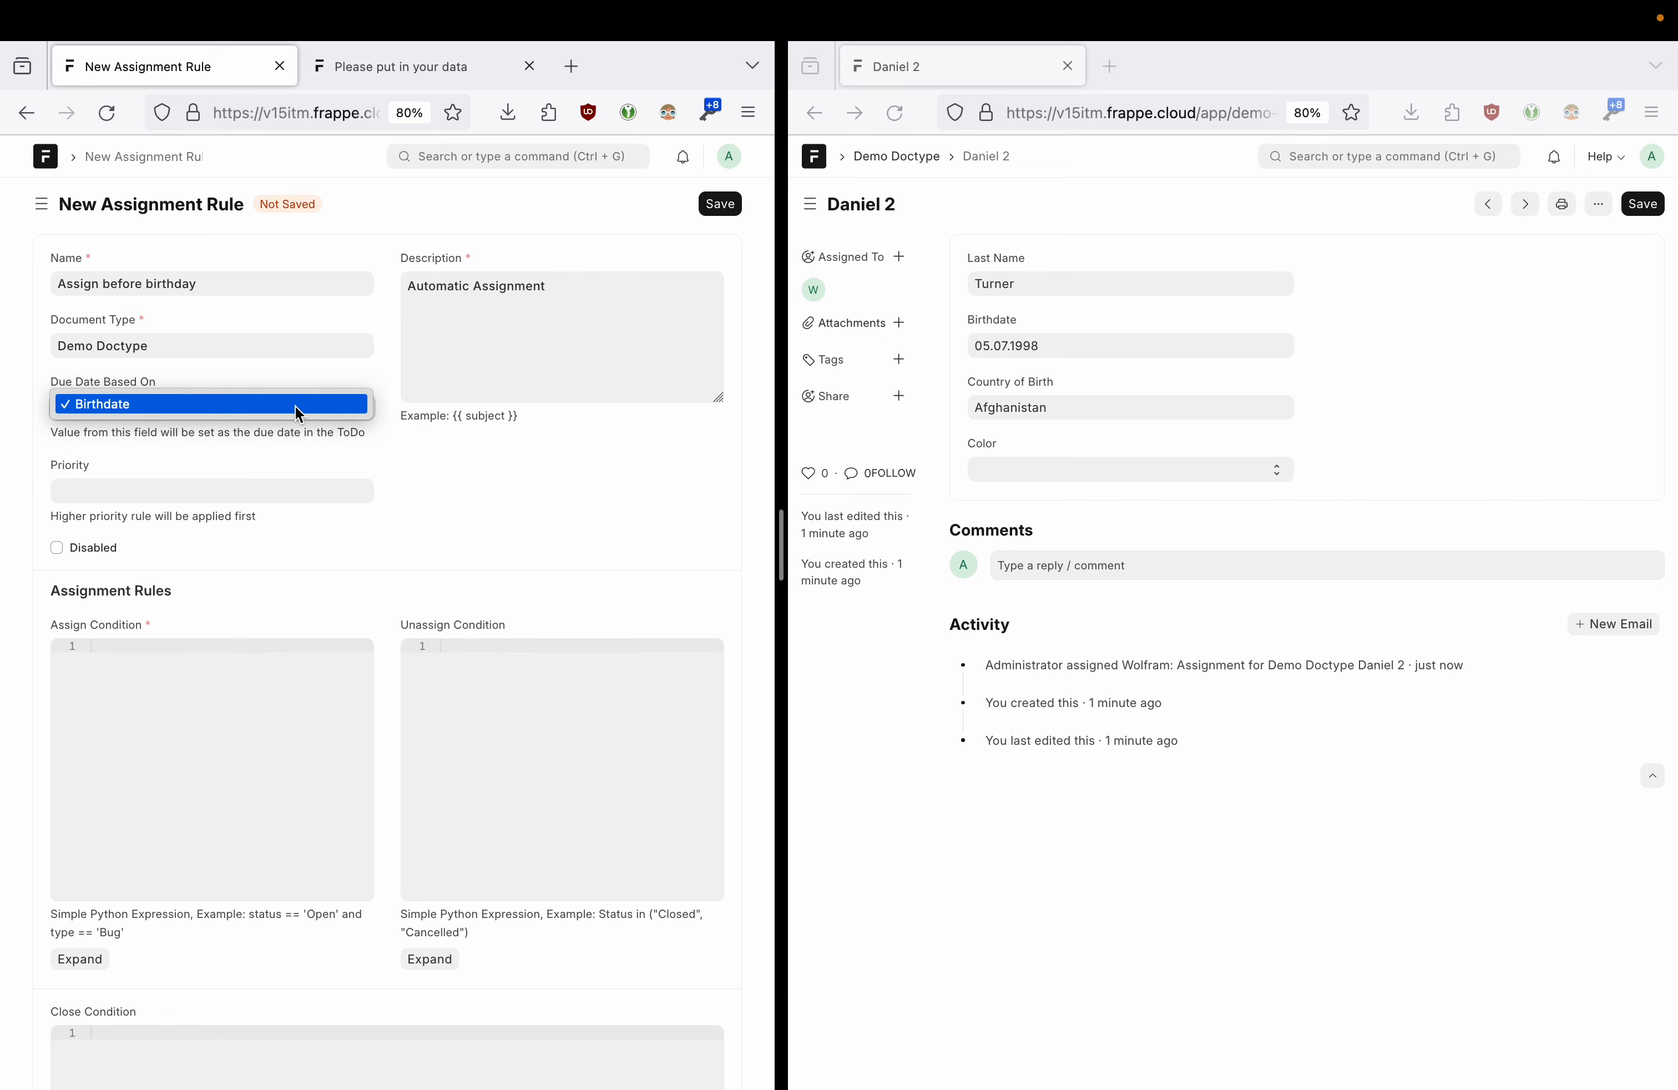
click(296, 409)
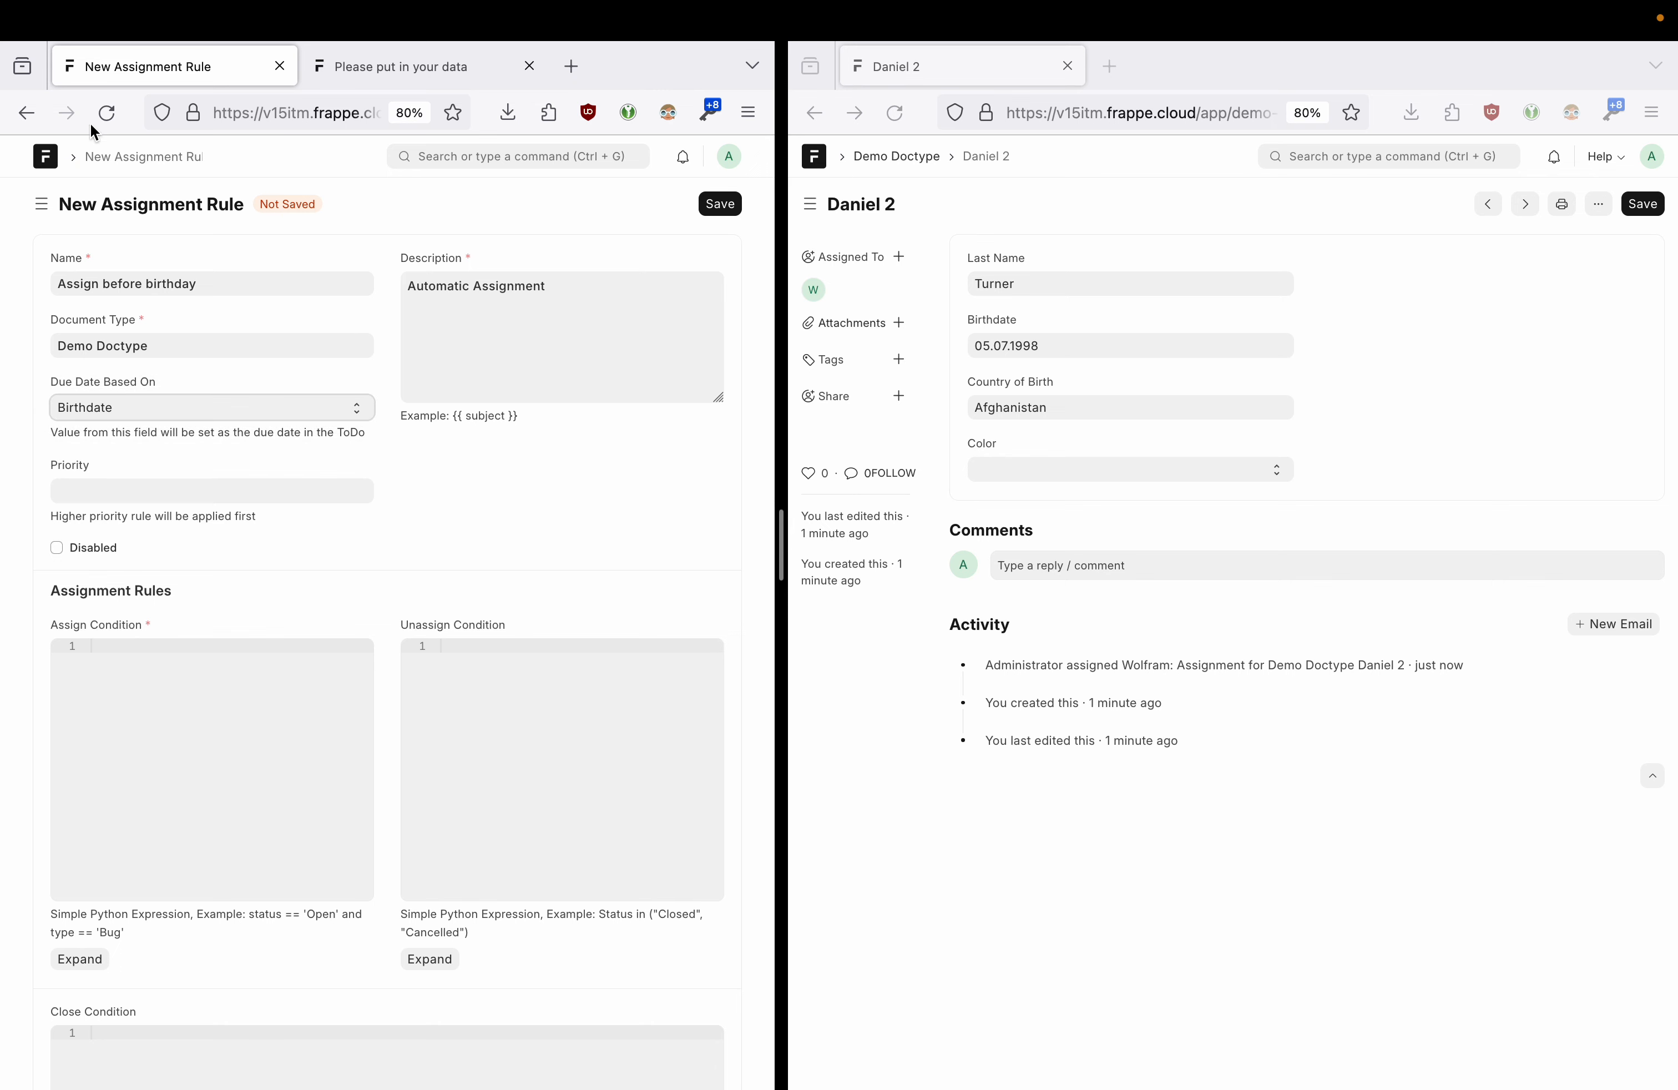
click(25, 116)
click(67, 113)
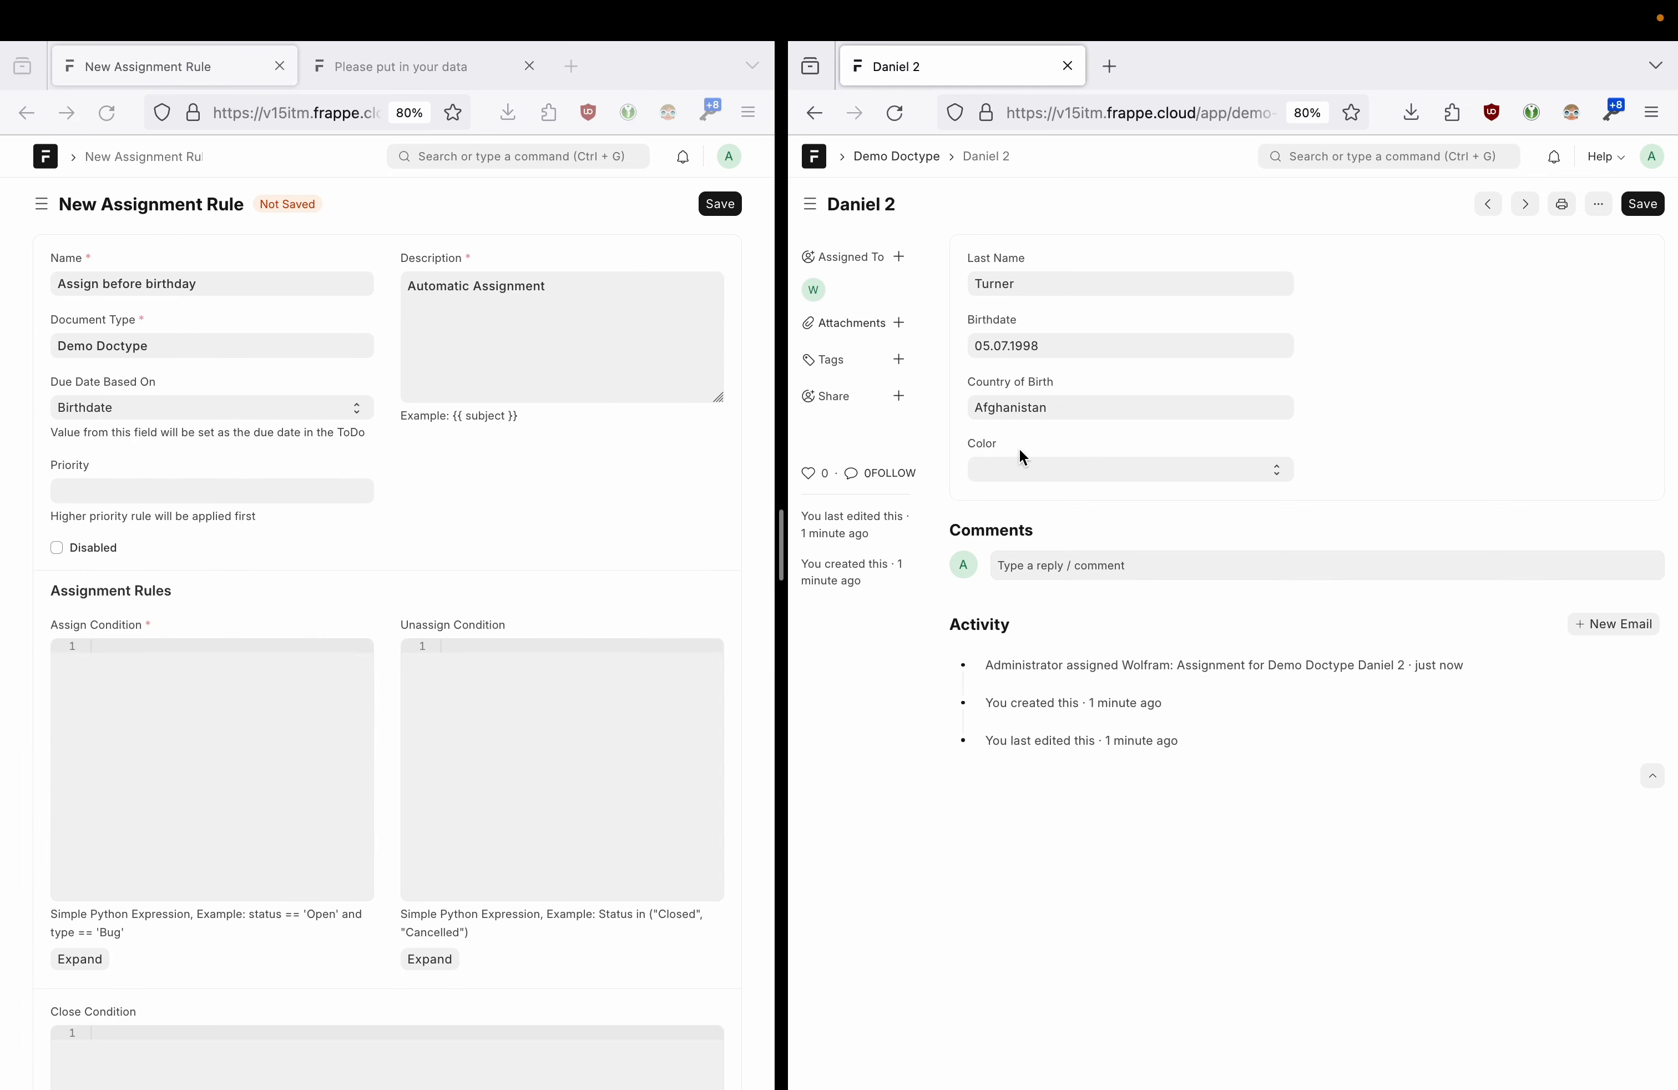
click(1019, 467)
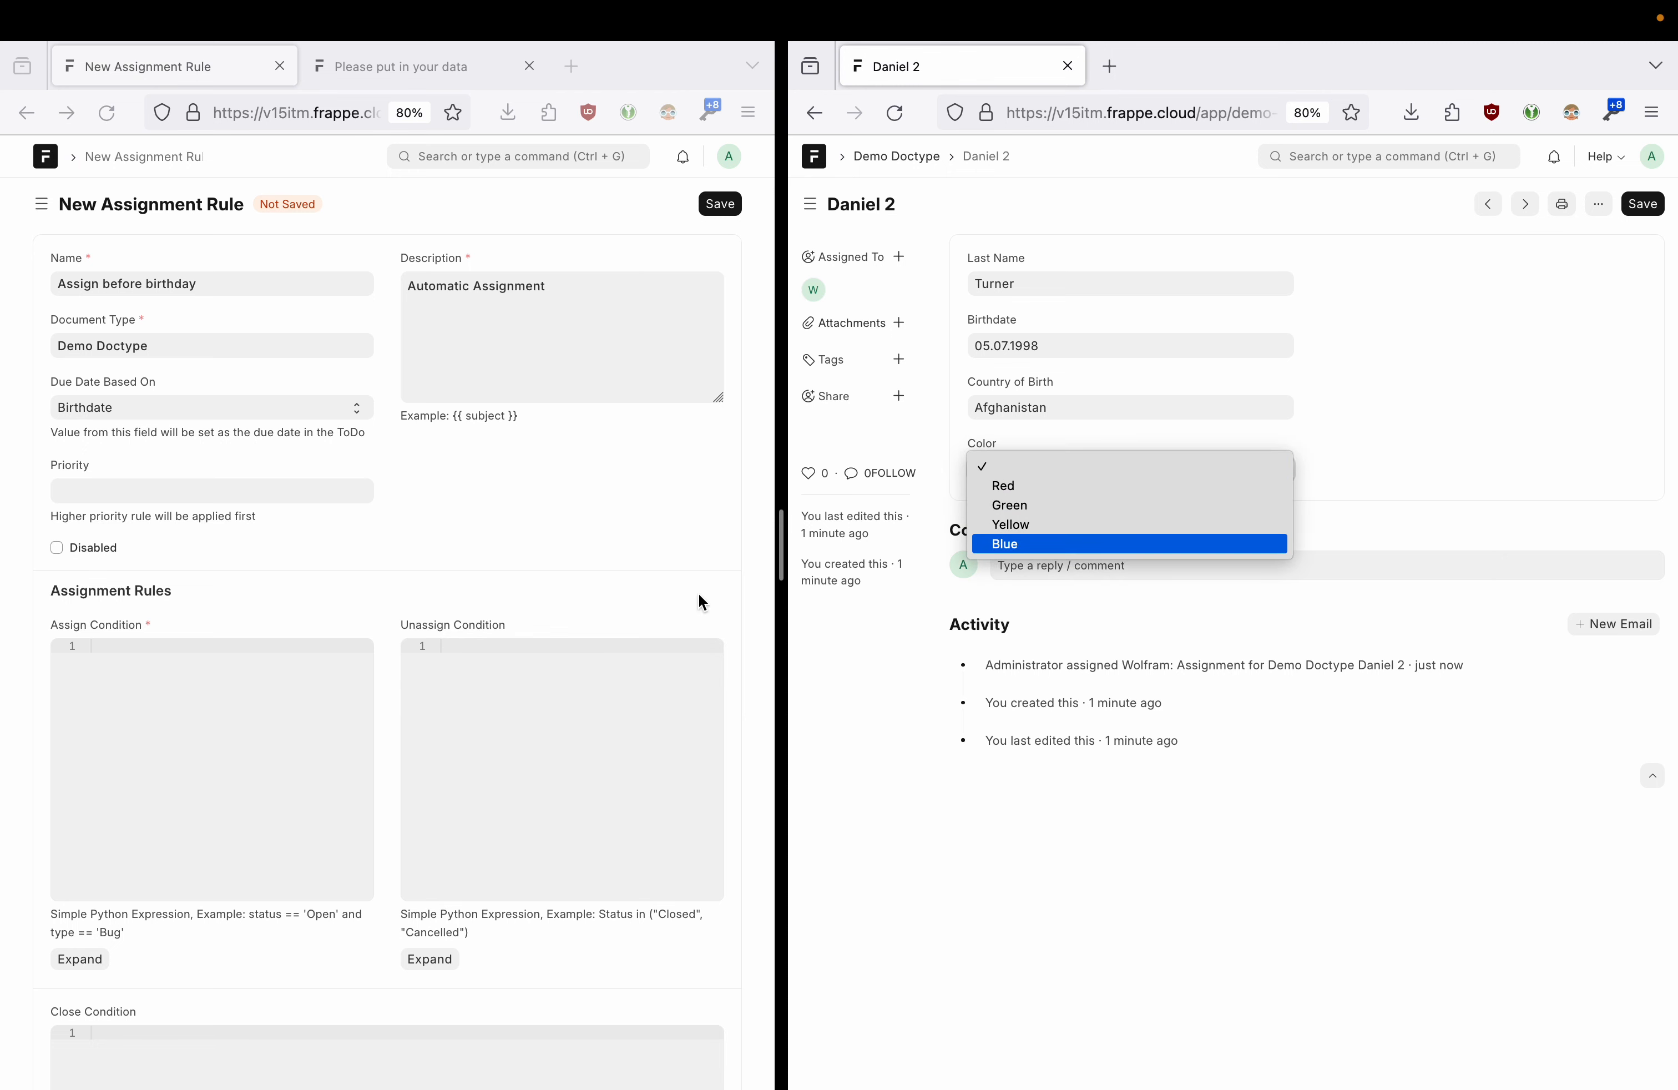
click(132, 278)
- Rename the rule to 'Assign when blue' and set its Assign Condition to color == "Blue"
triple_click(175, 283)
text(Assign when blue)
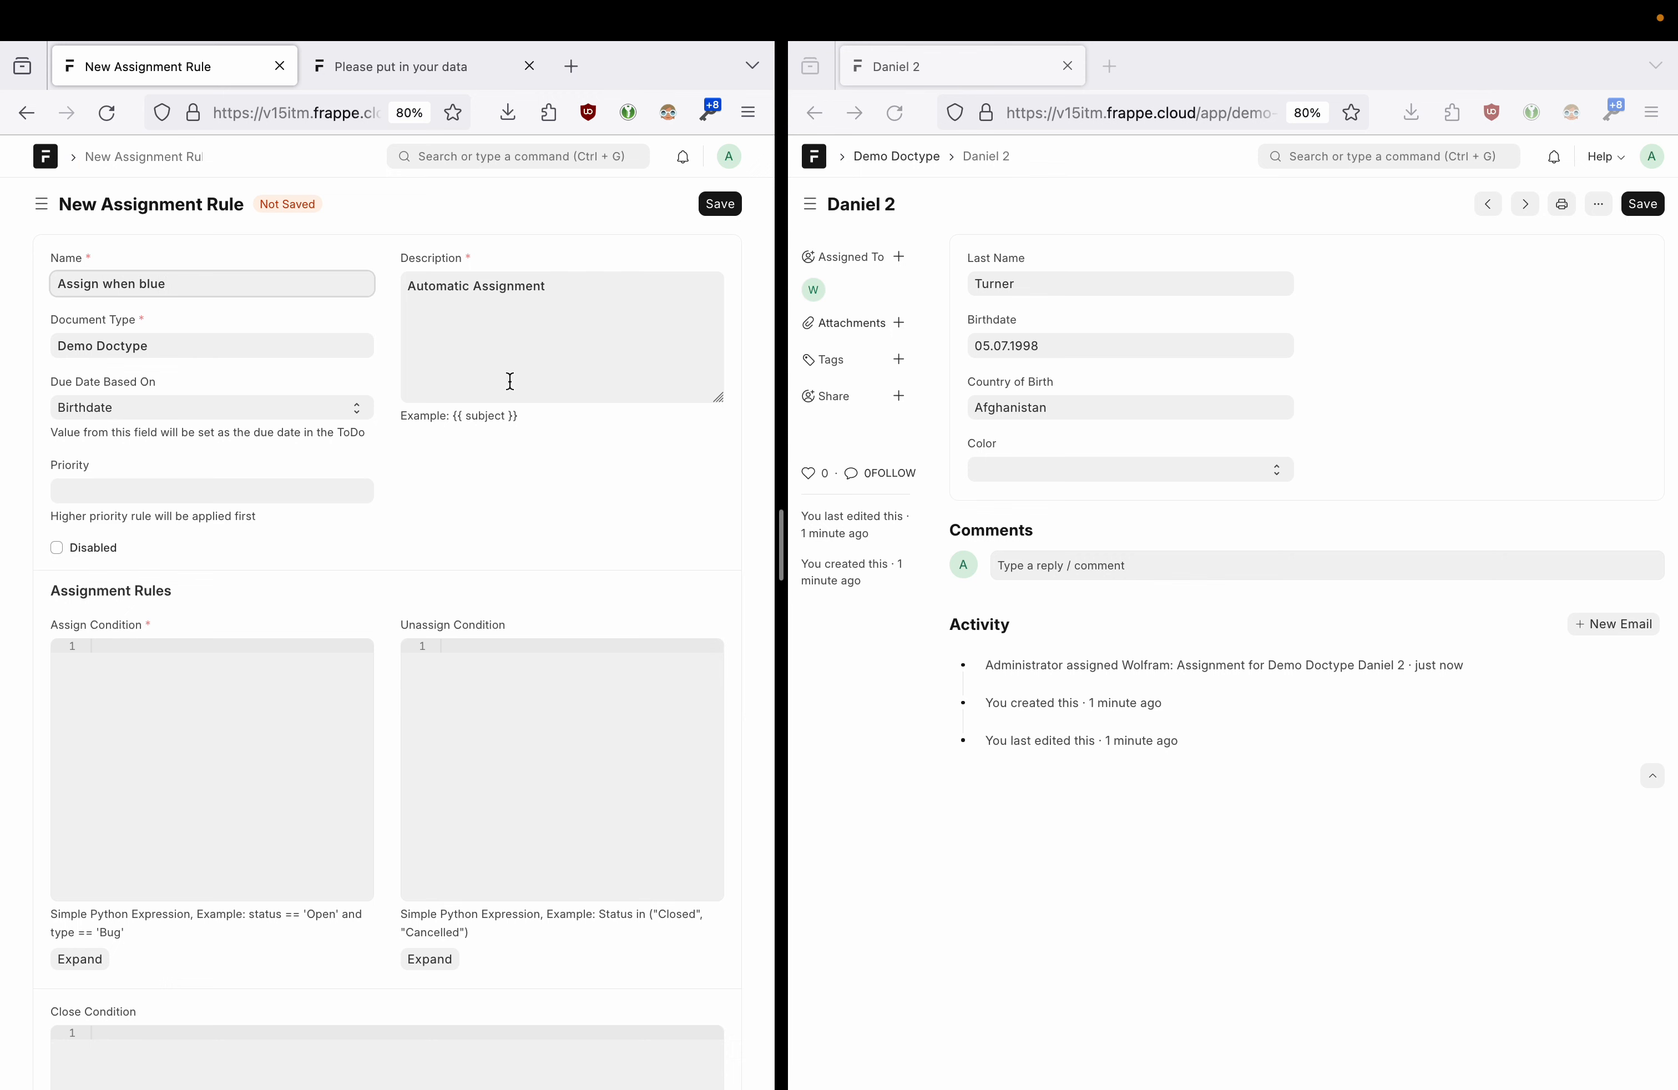
click(1009, 463)
click(1017, 468)
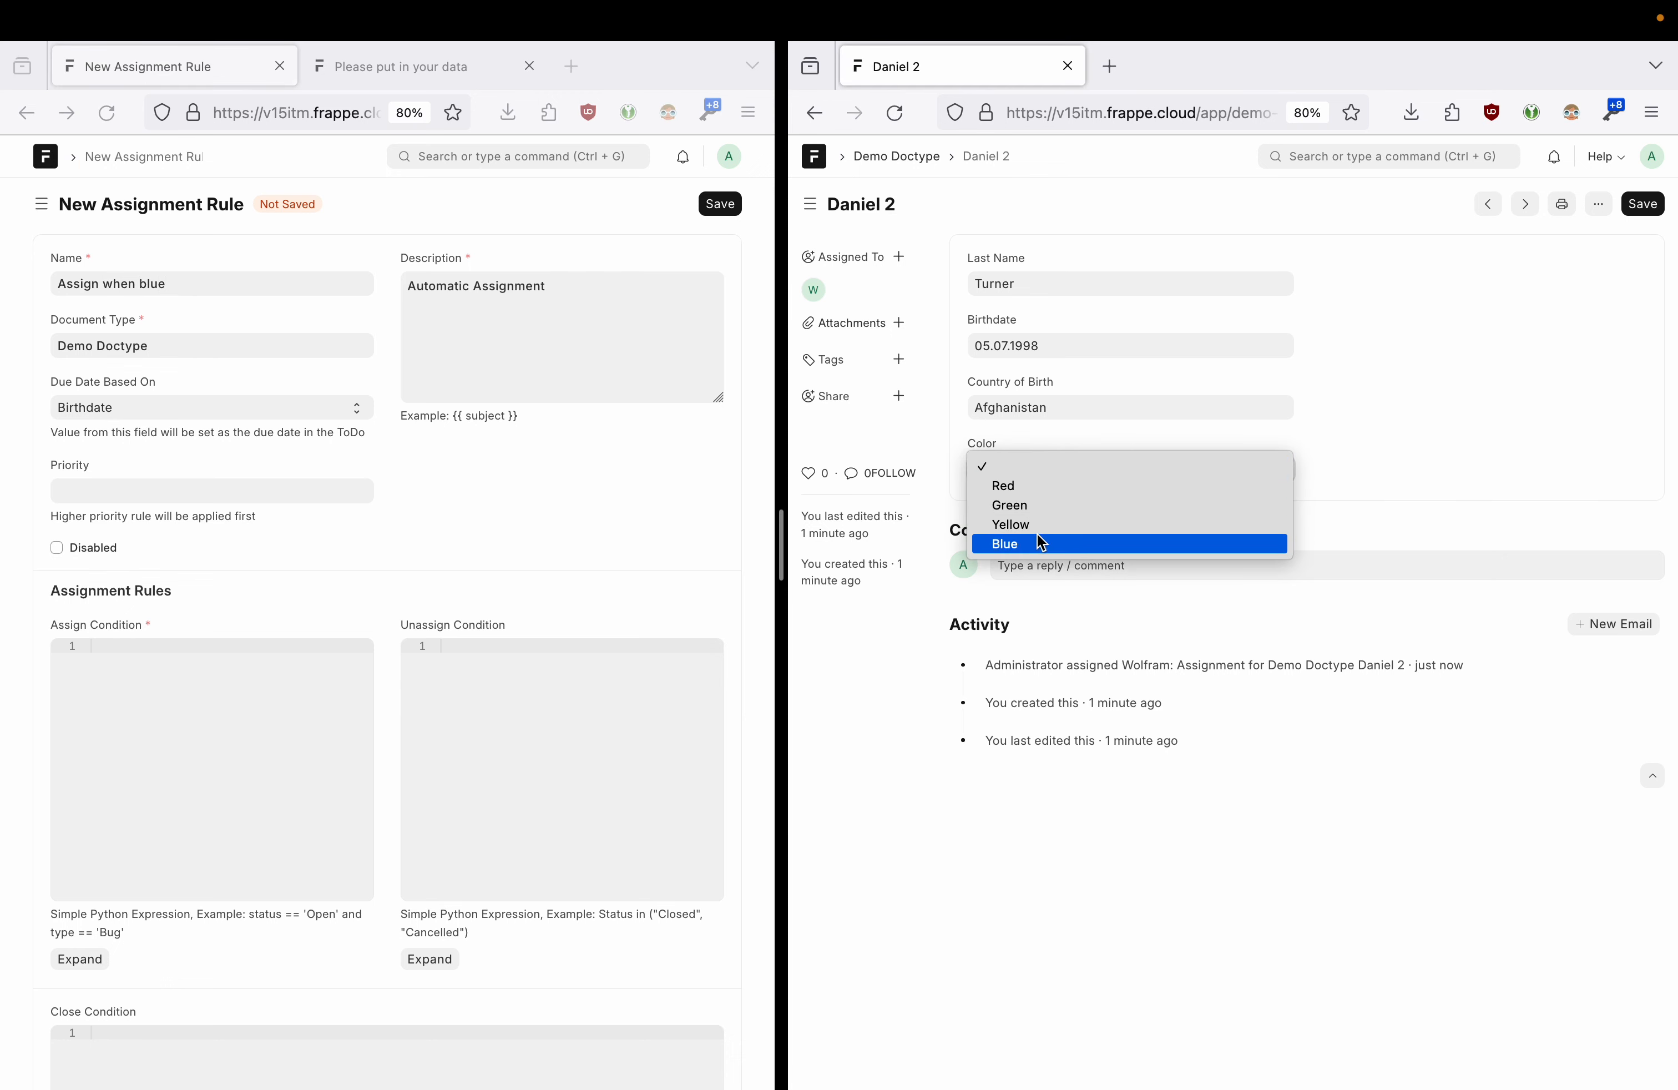
click(1318, 411)
click(142, 687)
click(142, 687)
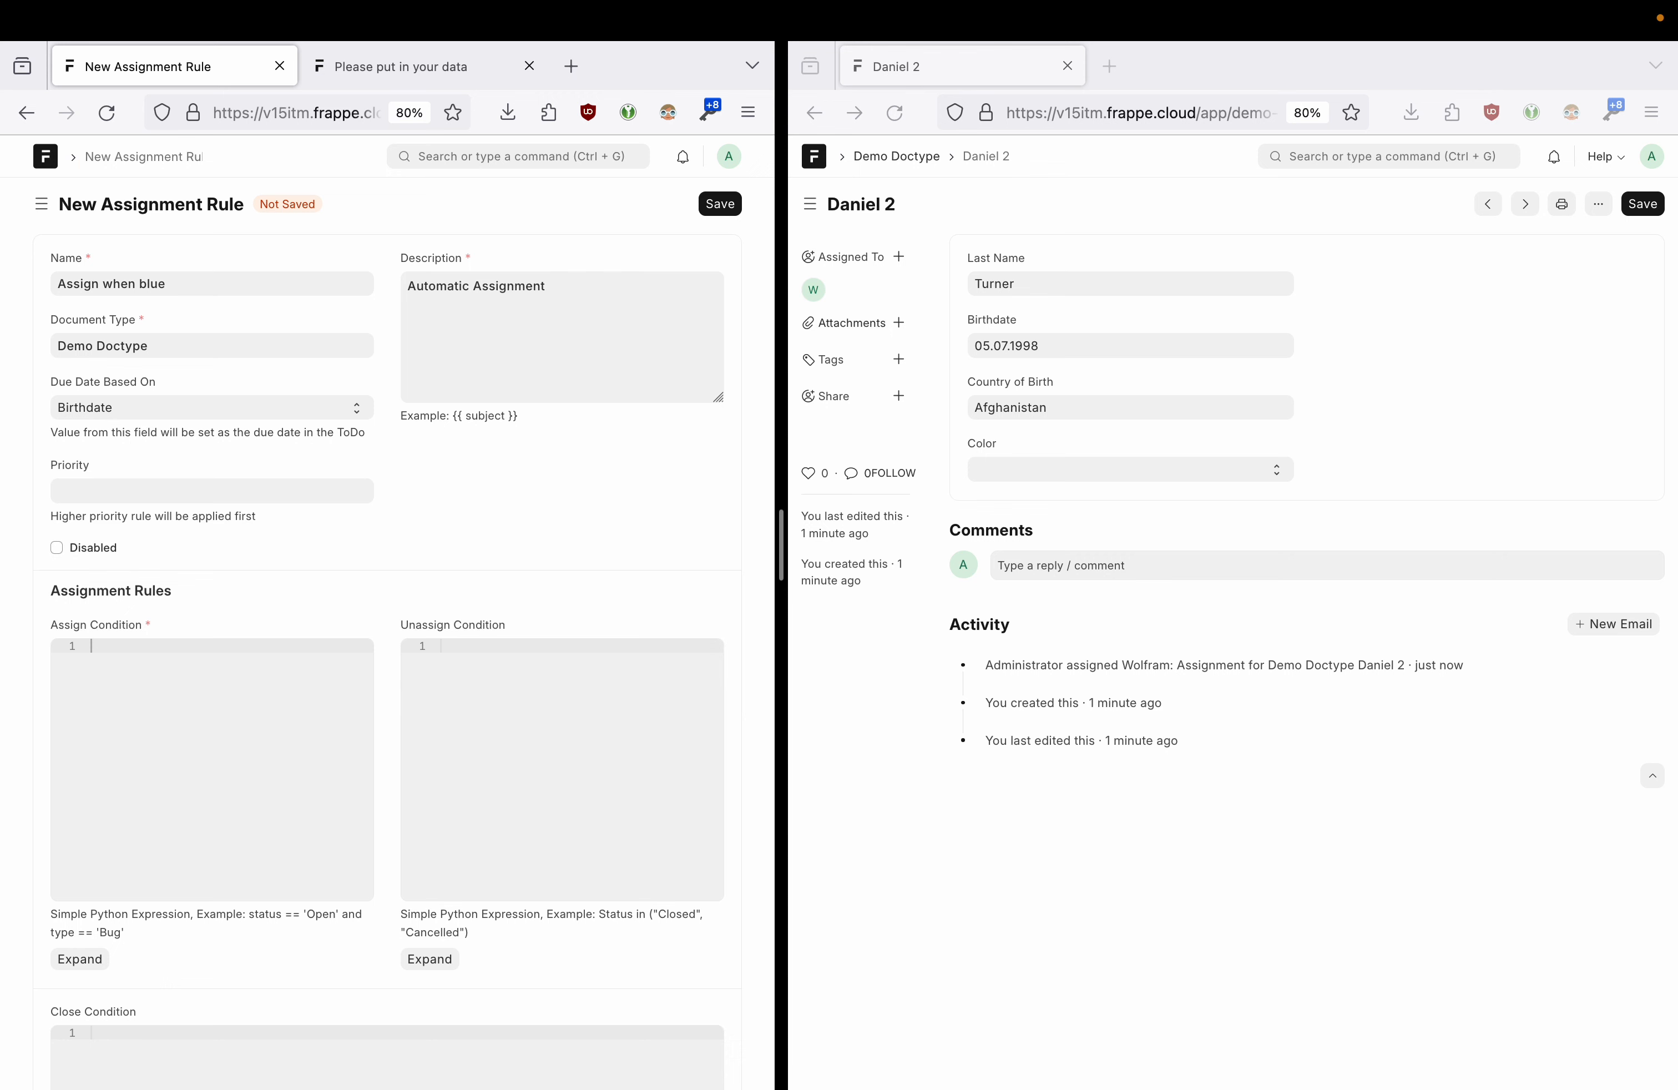
text(color == Blue)
click(149, 646)
text(")
click(201, 647)
text(")
- Set the Unassign Condition to color == "Red"
click(1059, 469)
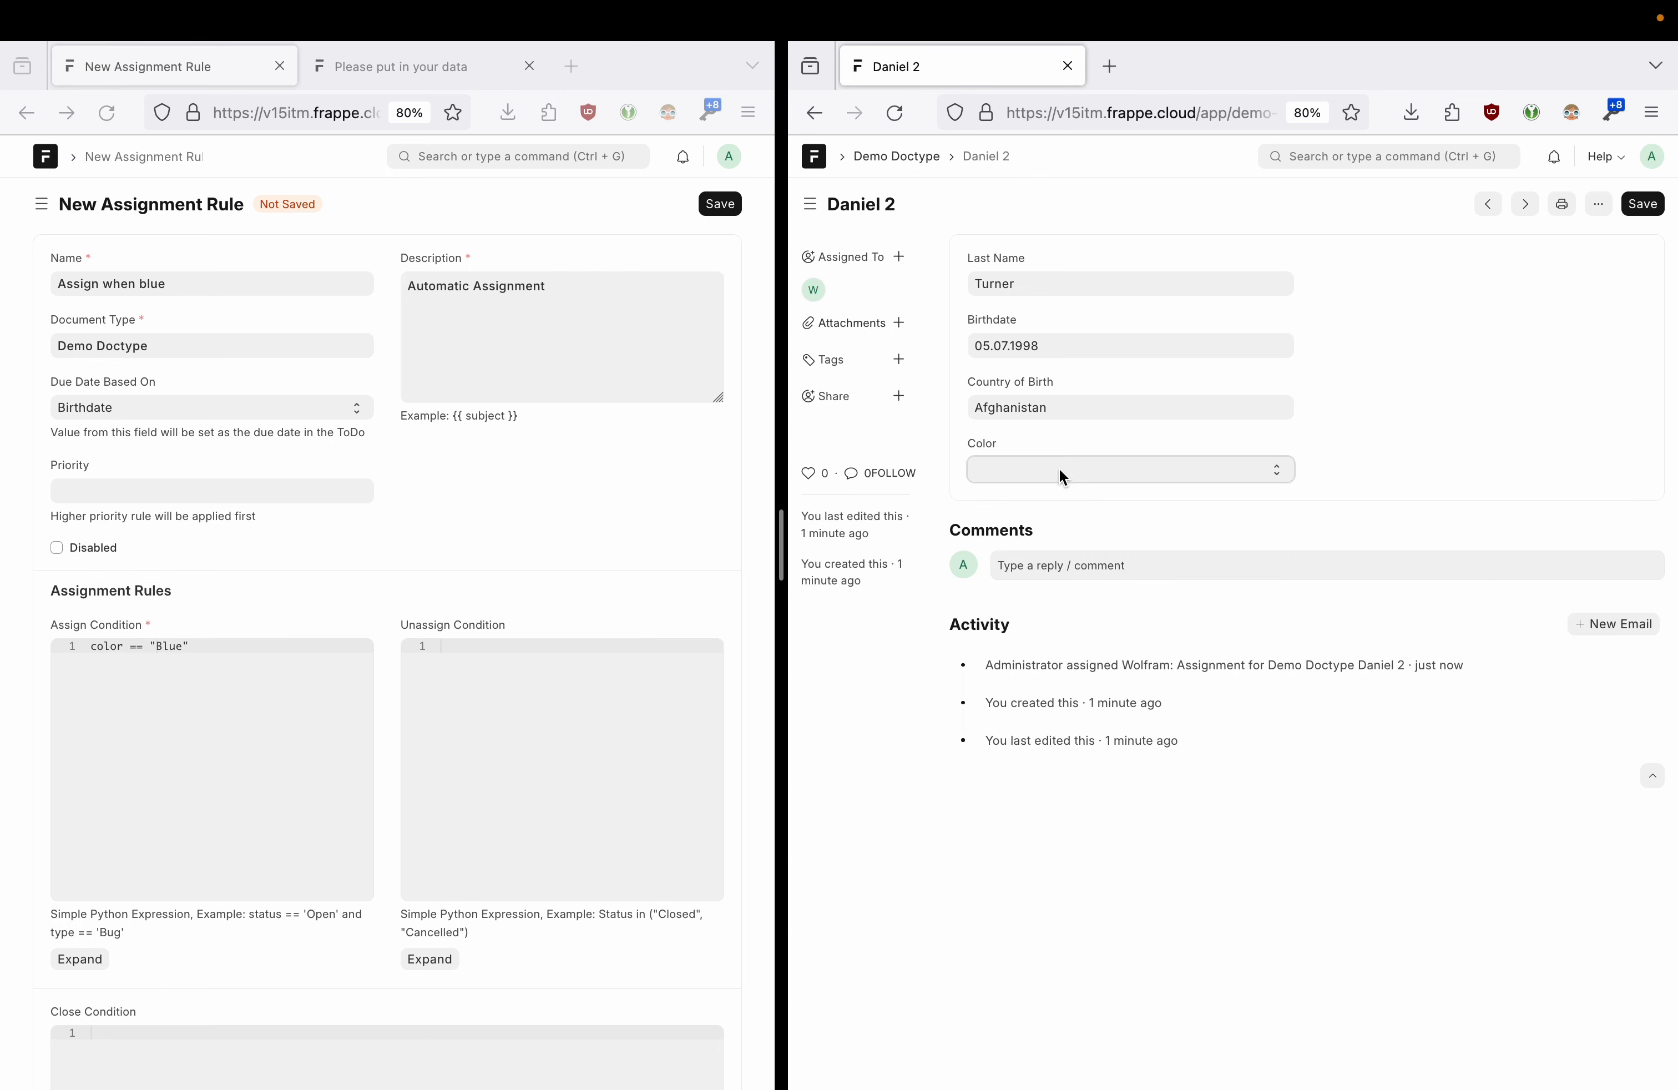
click(1059, 468)
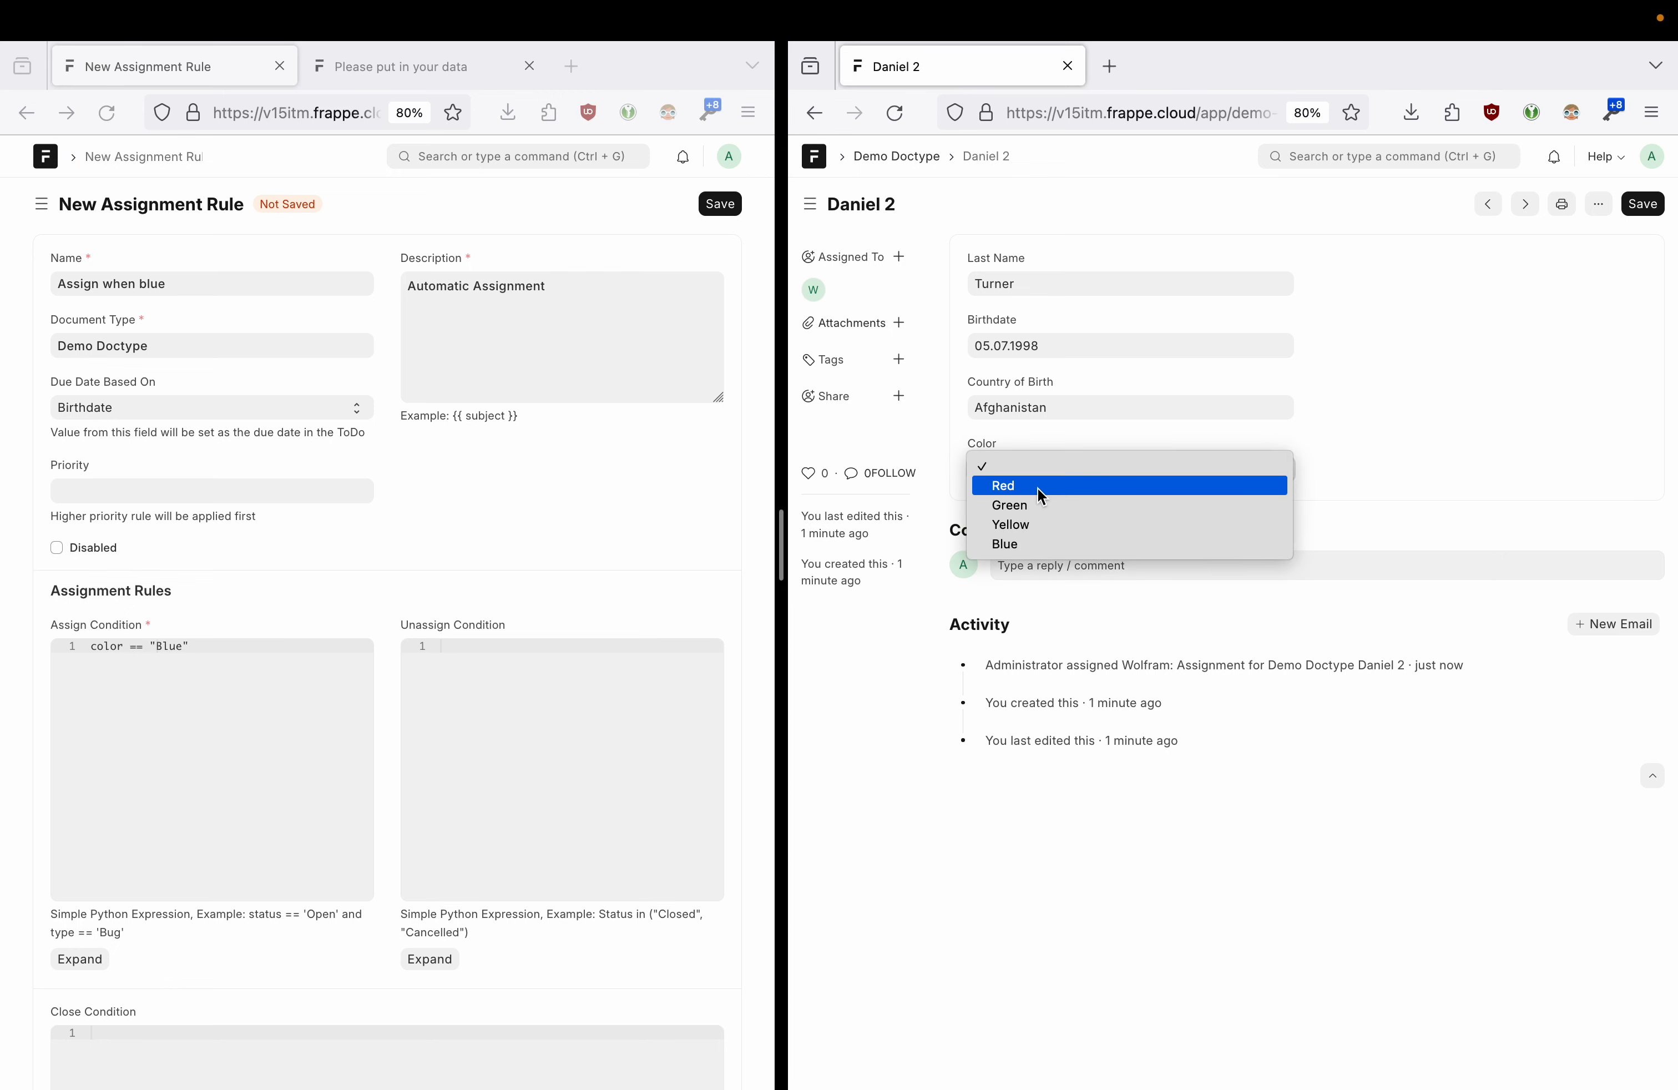
click(1409, 434)
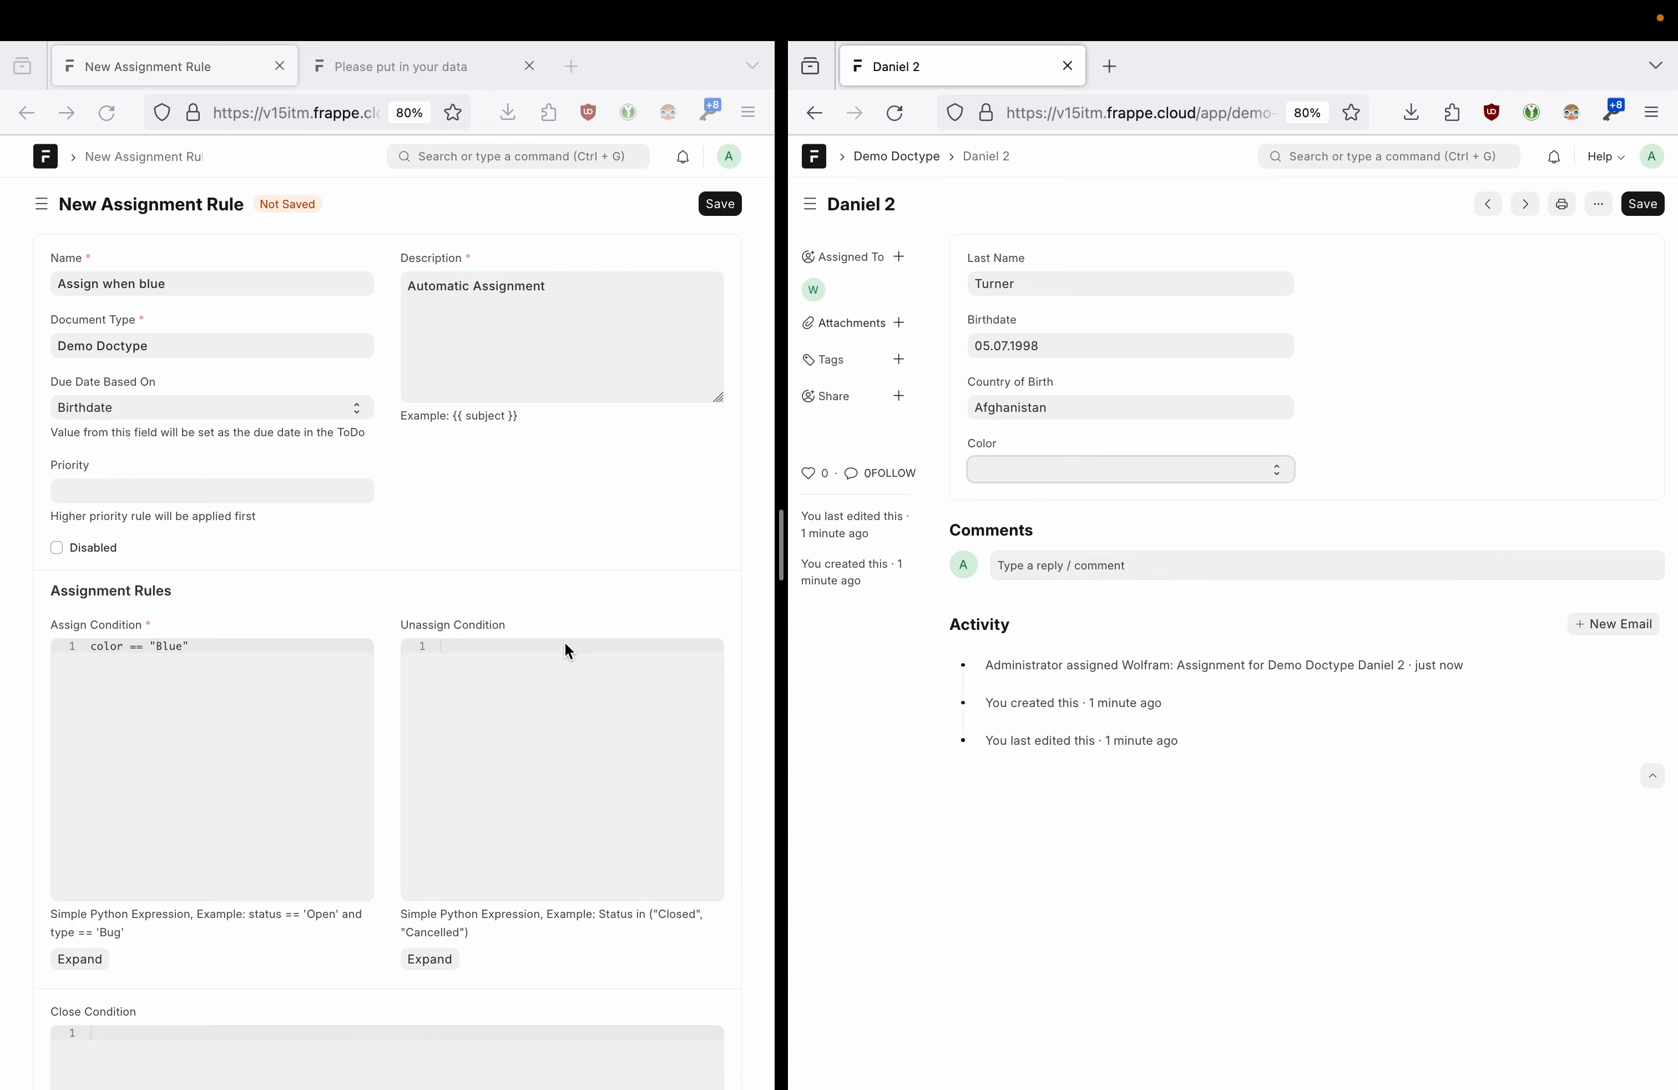
click(565, 658)
text(color == "Red")
scroll(441, 786, down, 3)
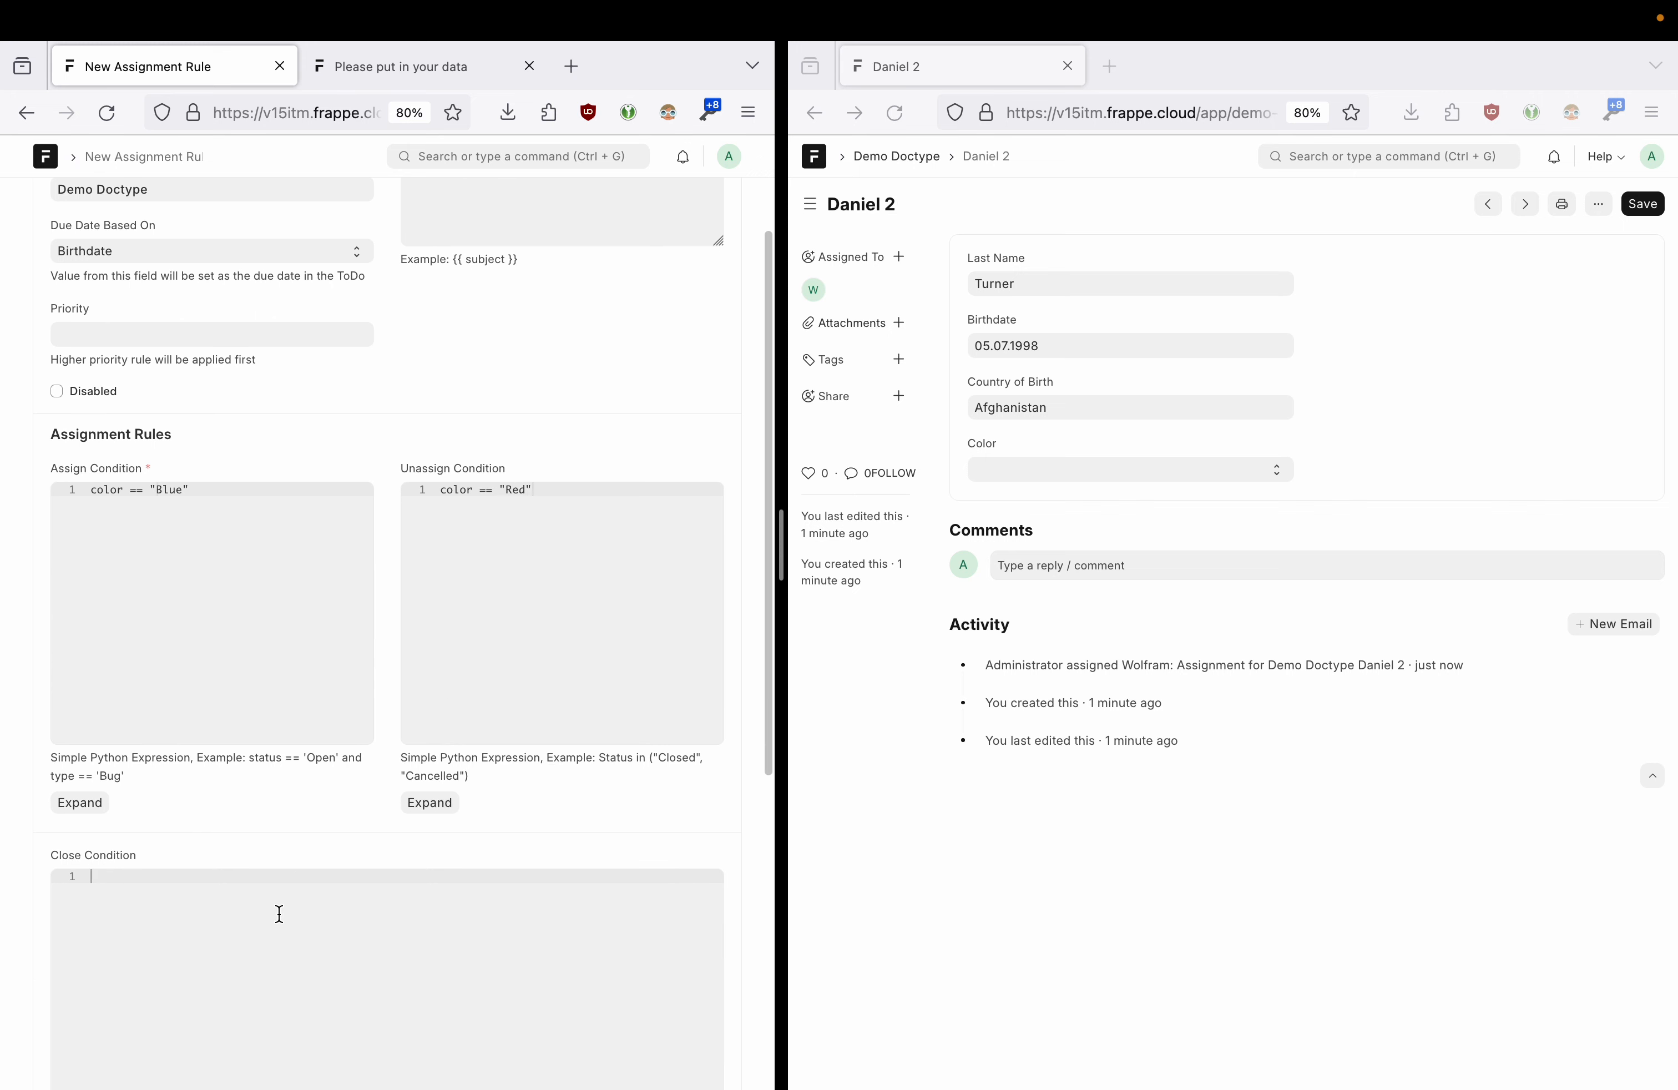
click(1018, 472)
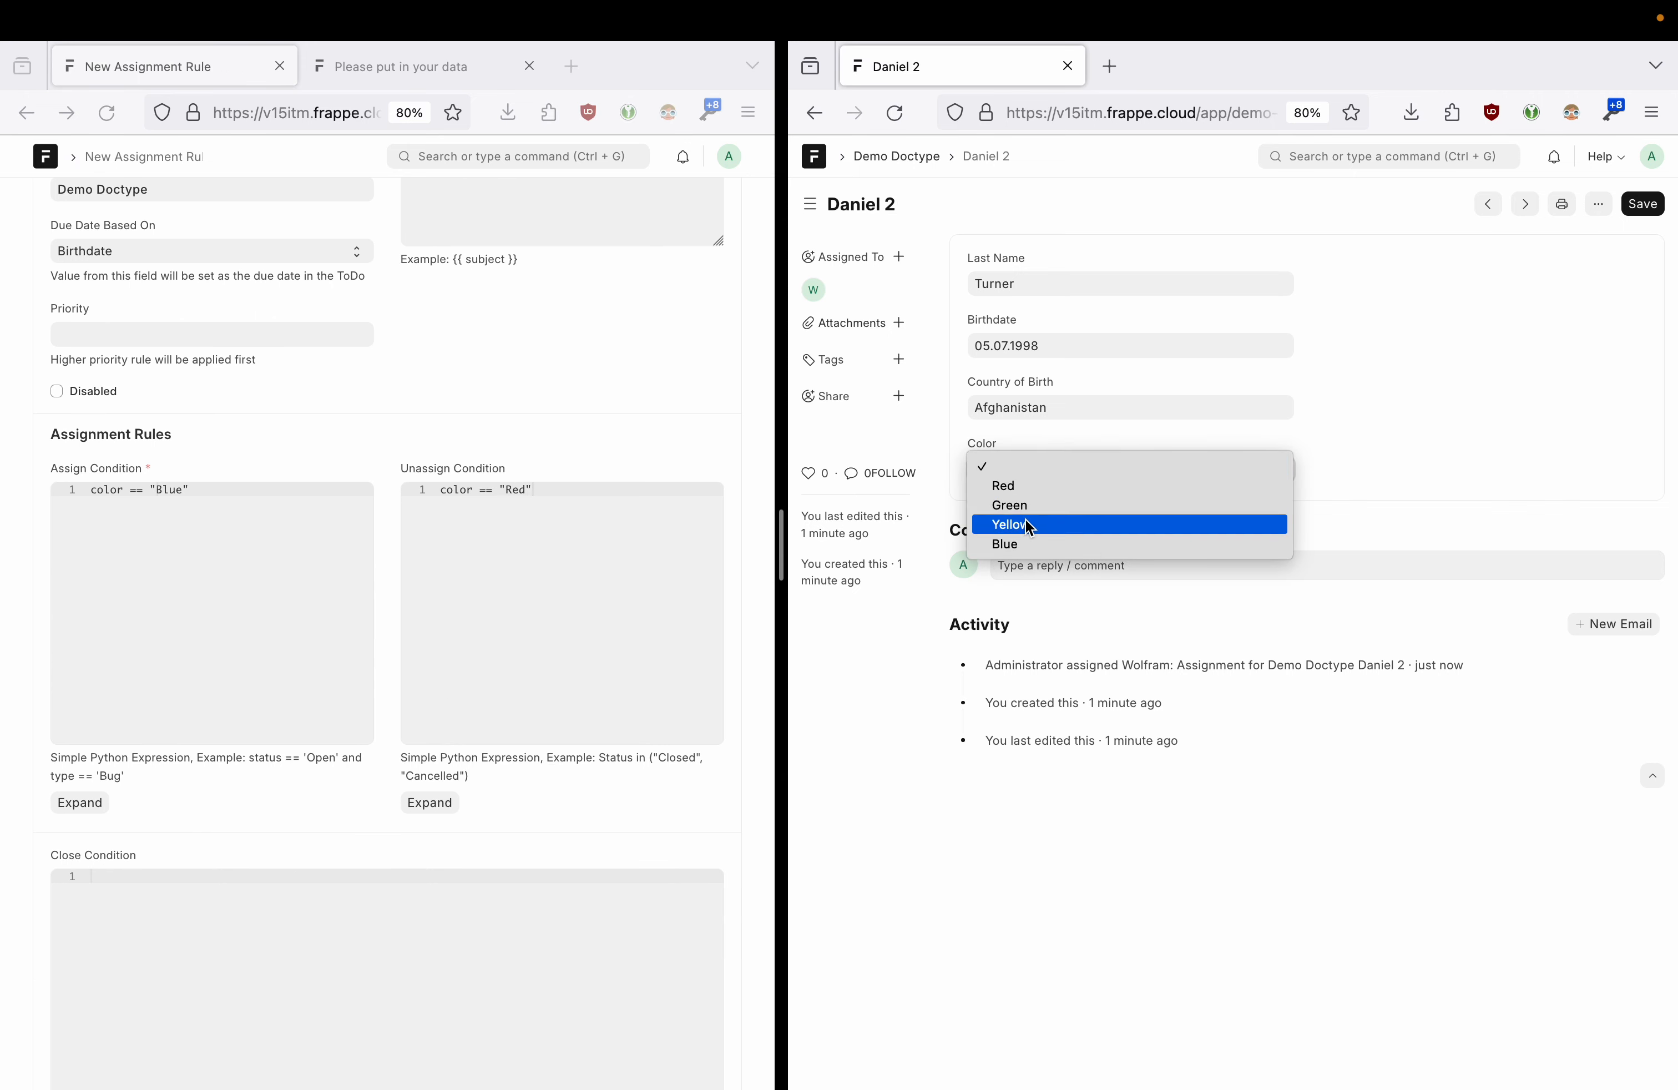
click(480, 813)
- Reuse the unassign condition as the Close Condition, changing Red to Green
click(493, 607)
key(super+a)
key(super+c)
click(175, 1028)
key(super+v)
double_click(168, 877)
text(Green)
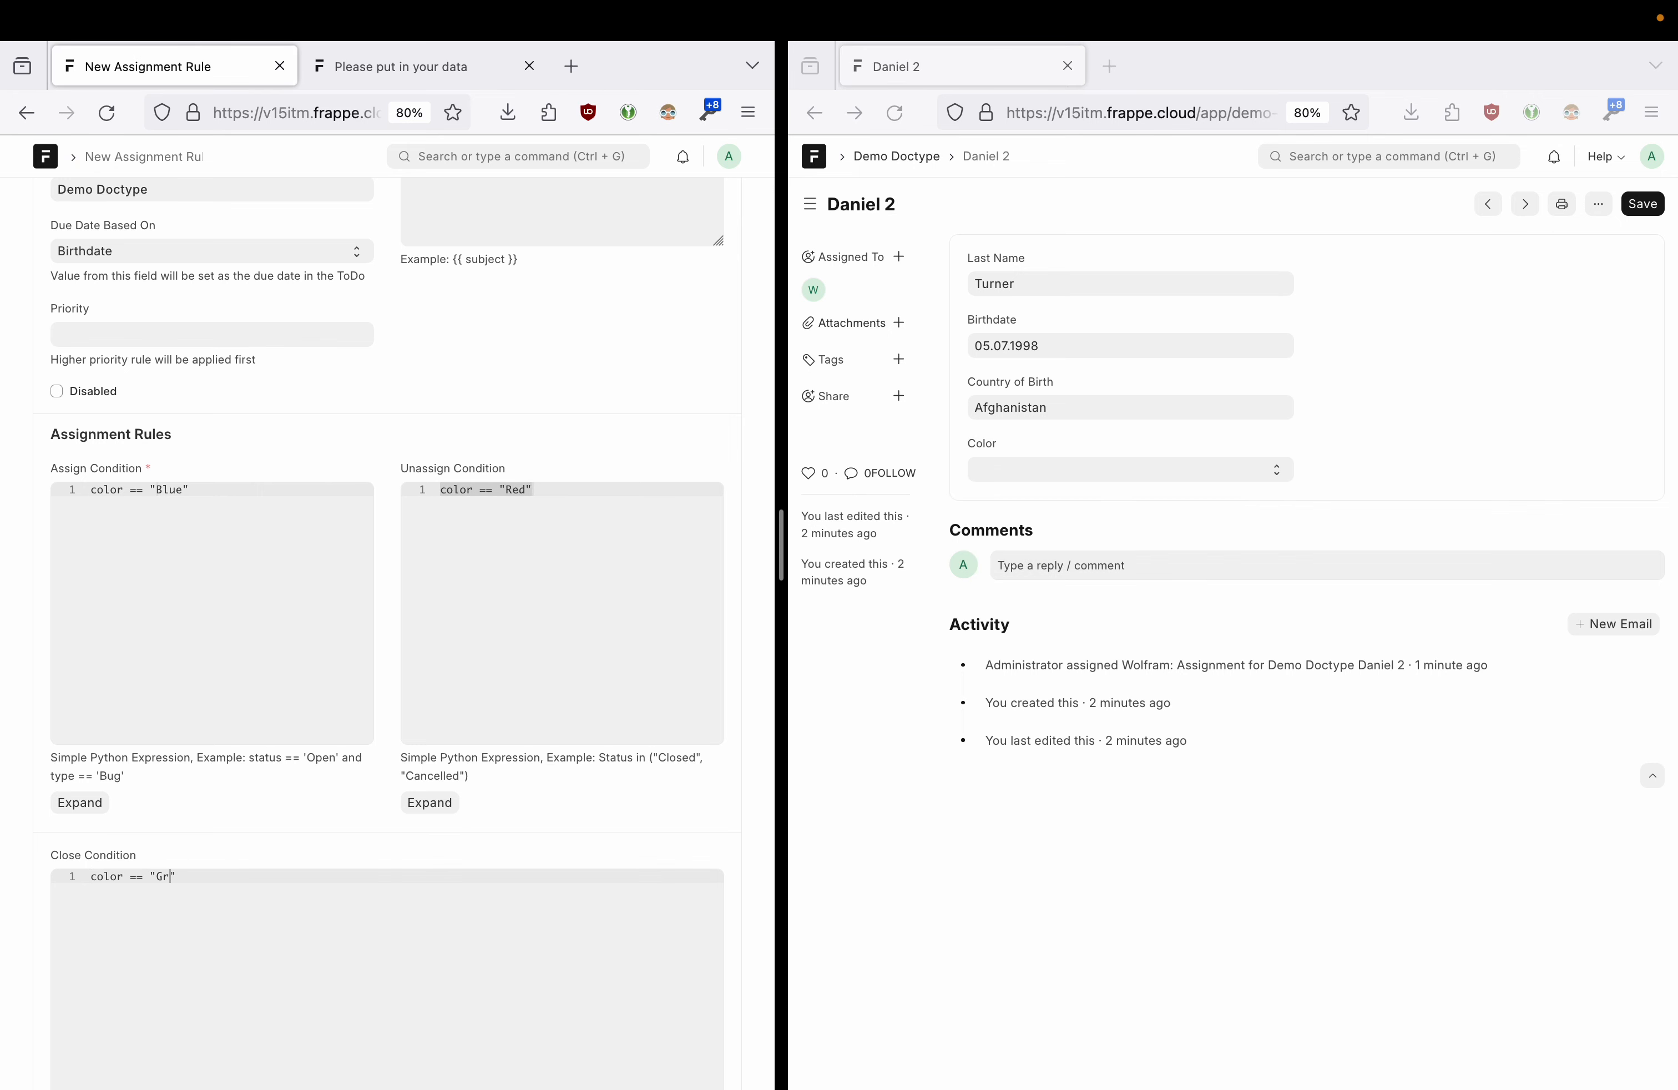
scroll(388, 823, down, 7)
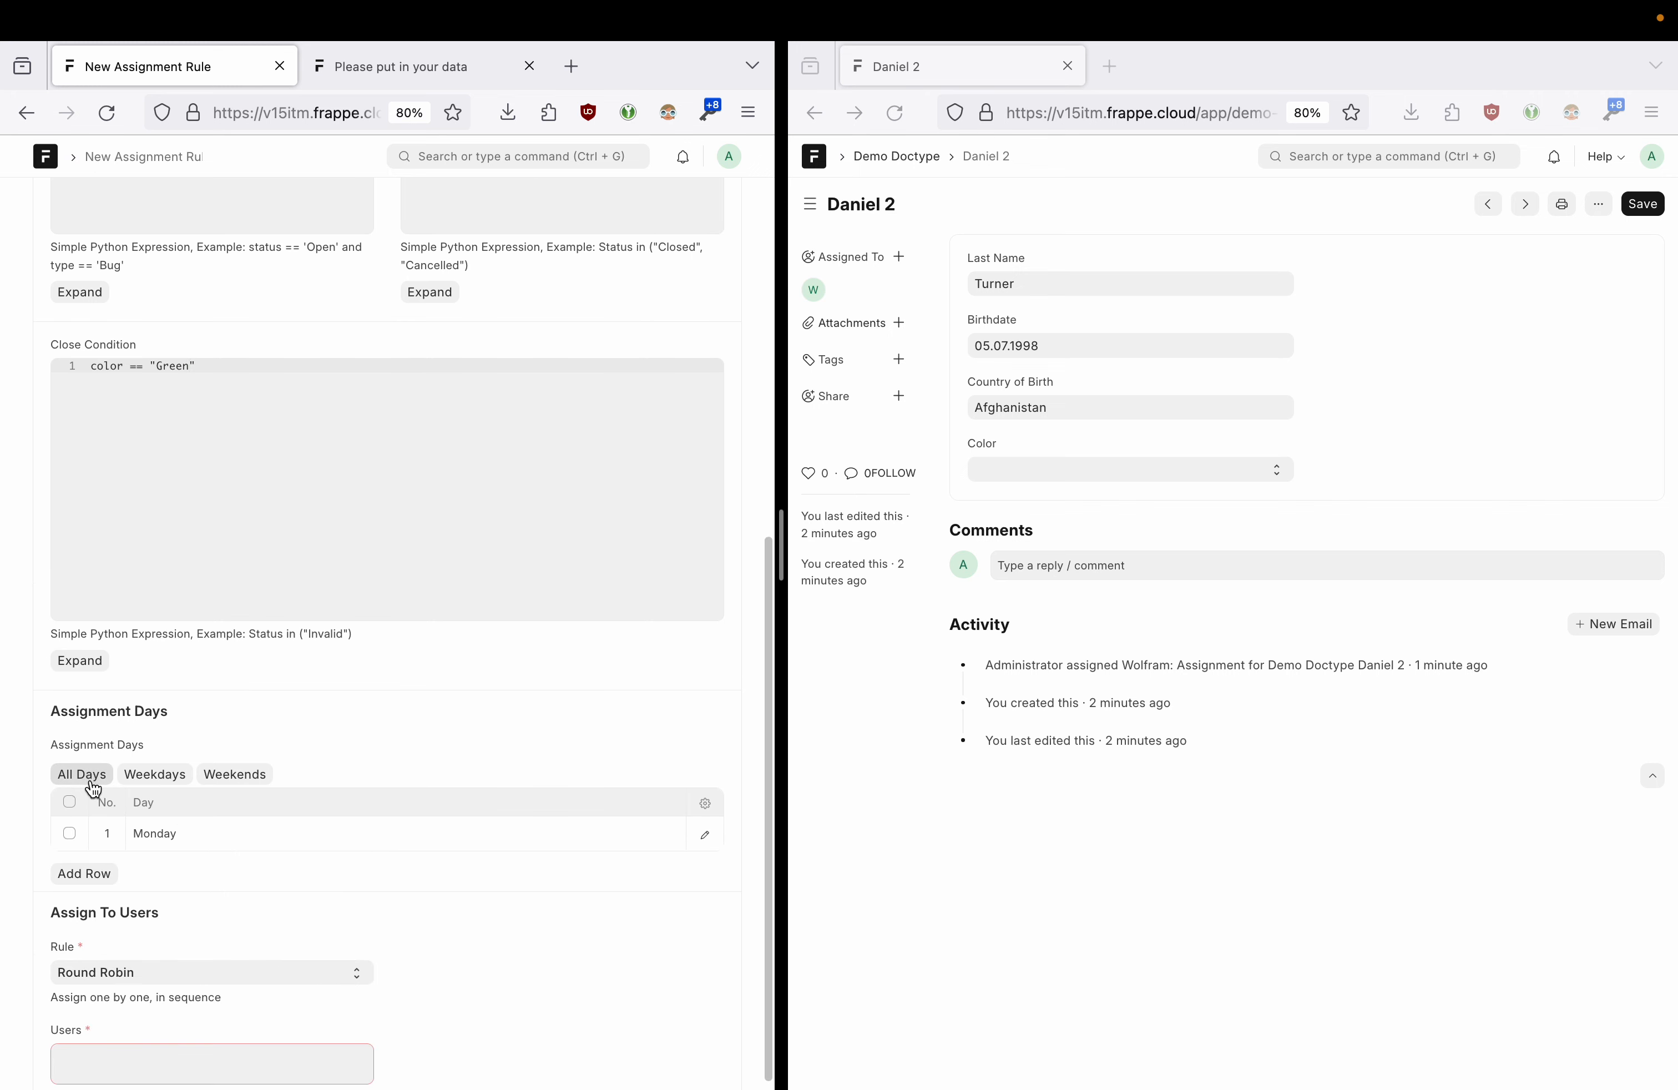
- Apply the rule on all days, assign Based on Field using Owner, and save it
click(83, 774)
scroll(392, 755, down, 3)
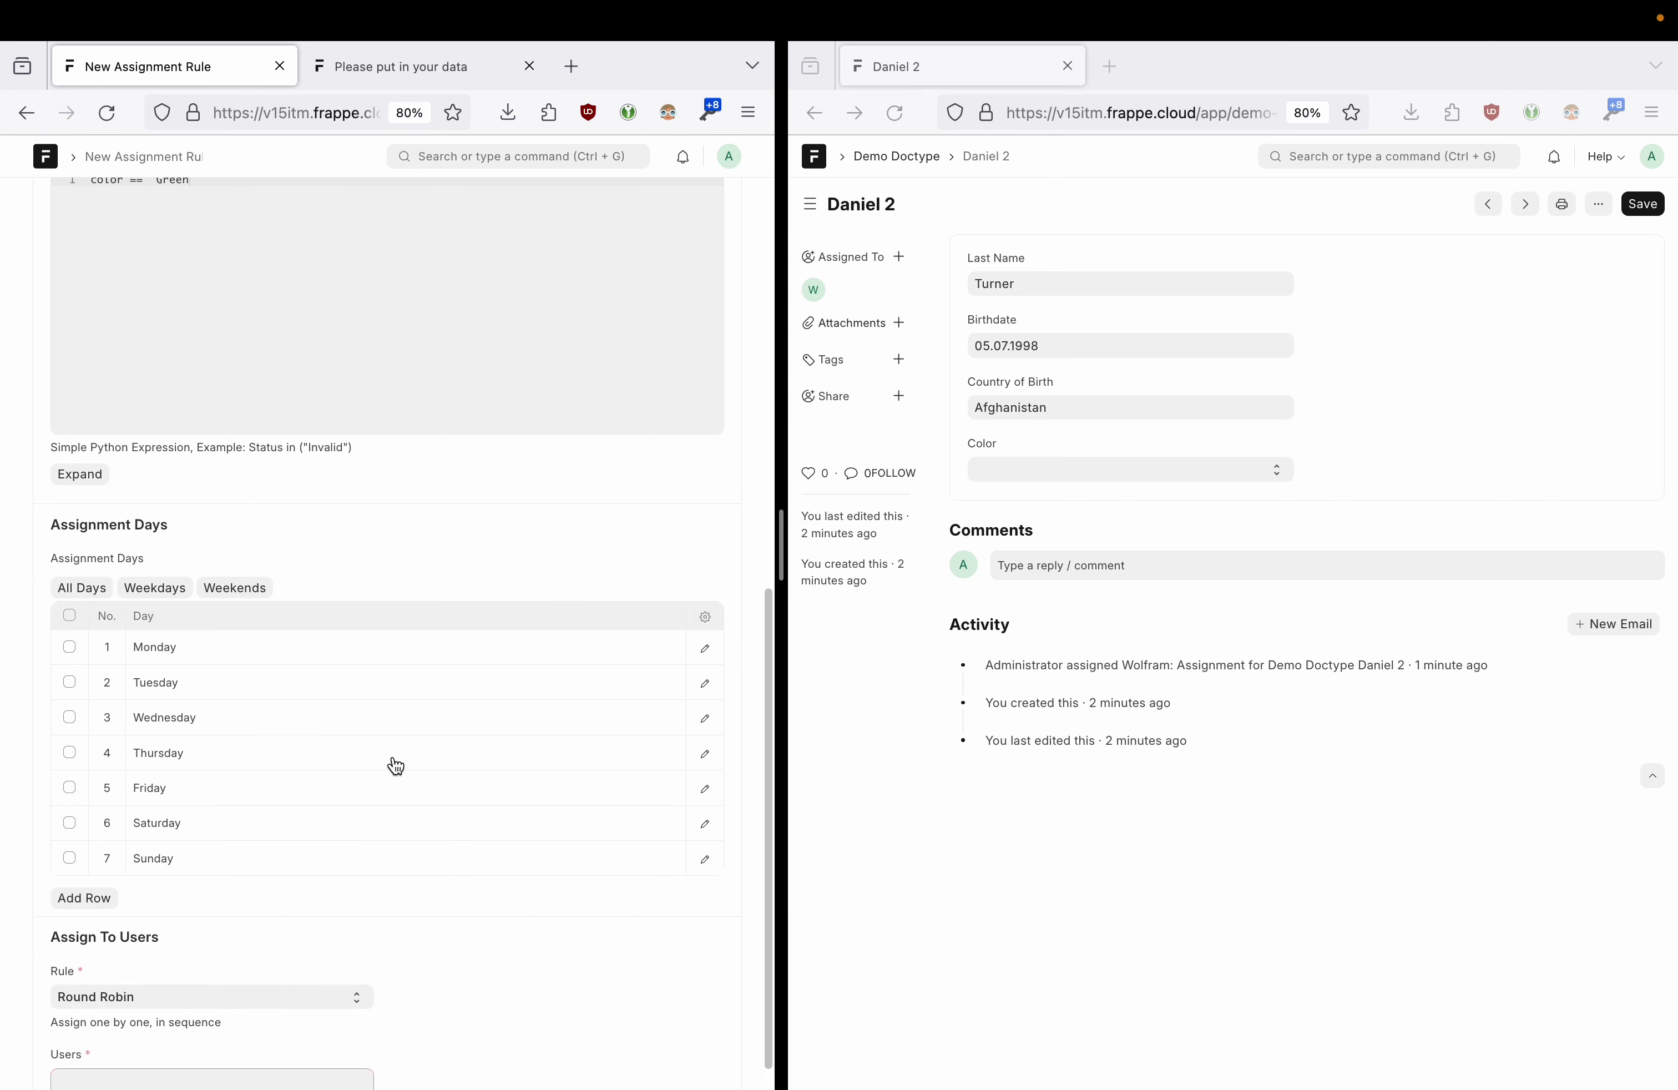
click(111, 959)
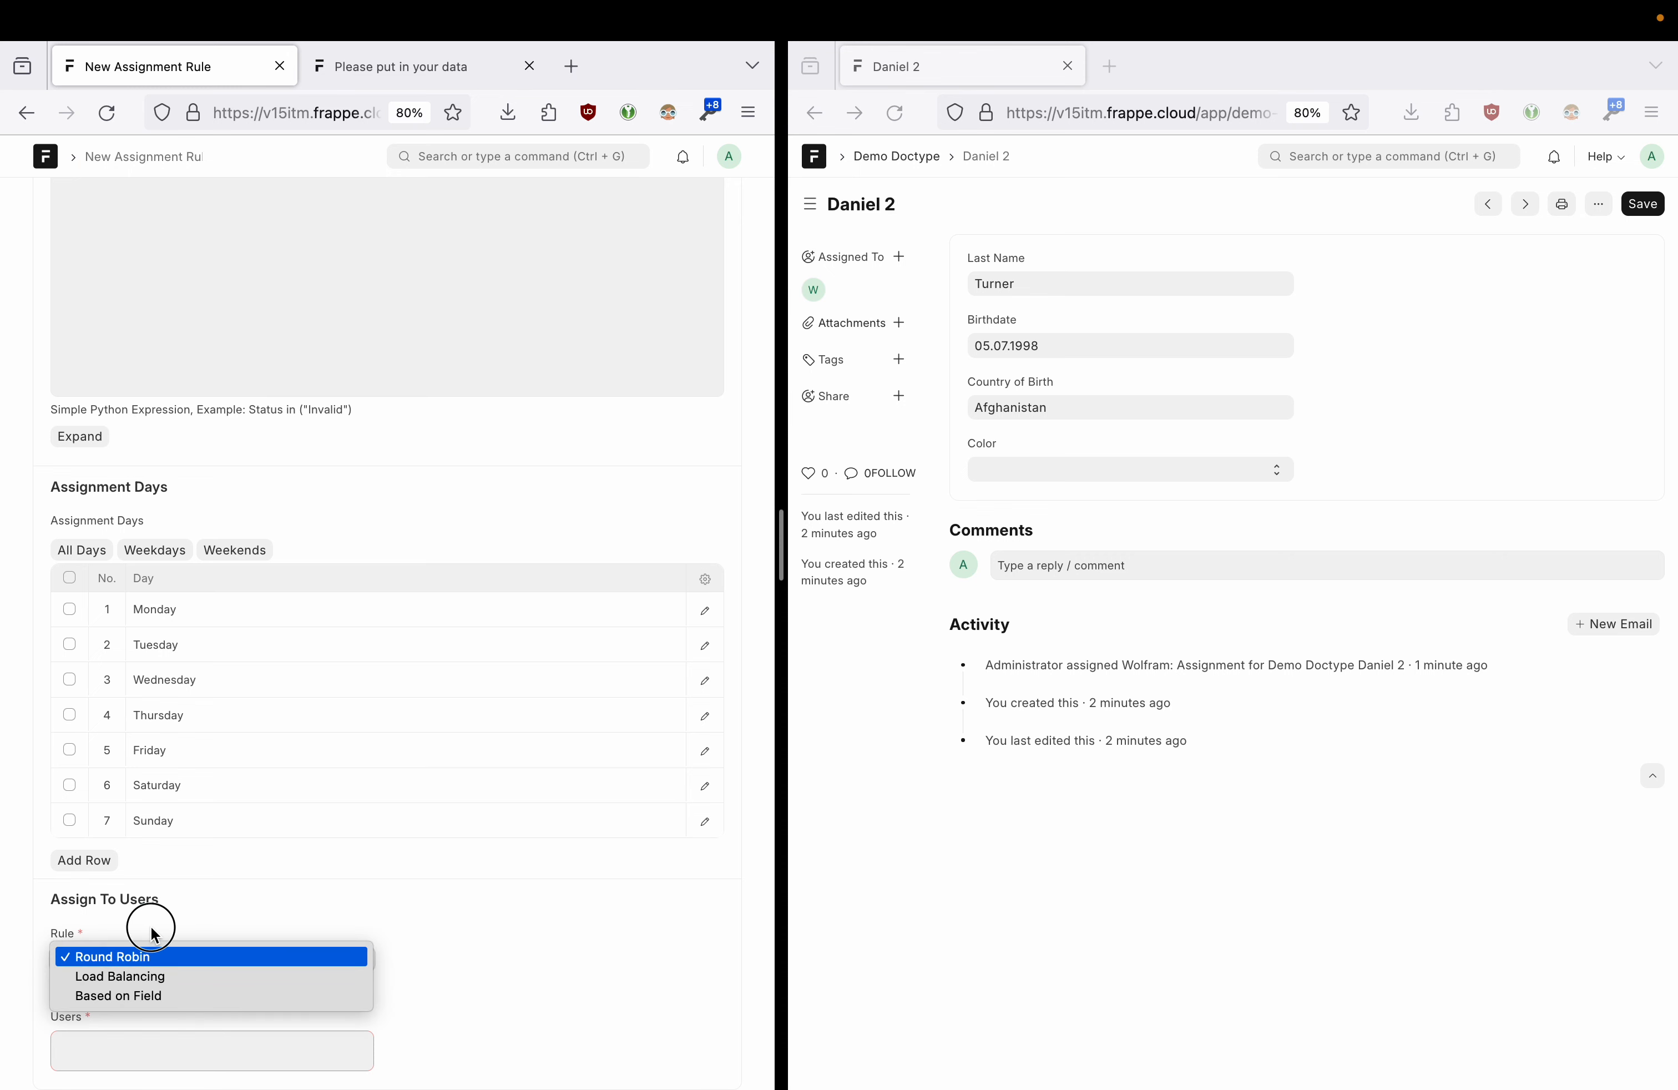
click(143, 959)
click(148, 959)
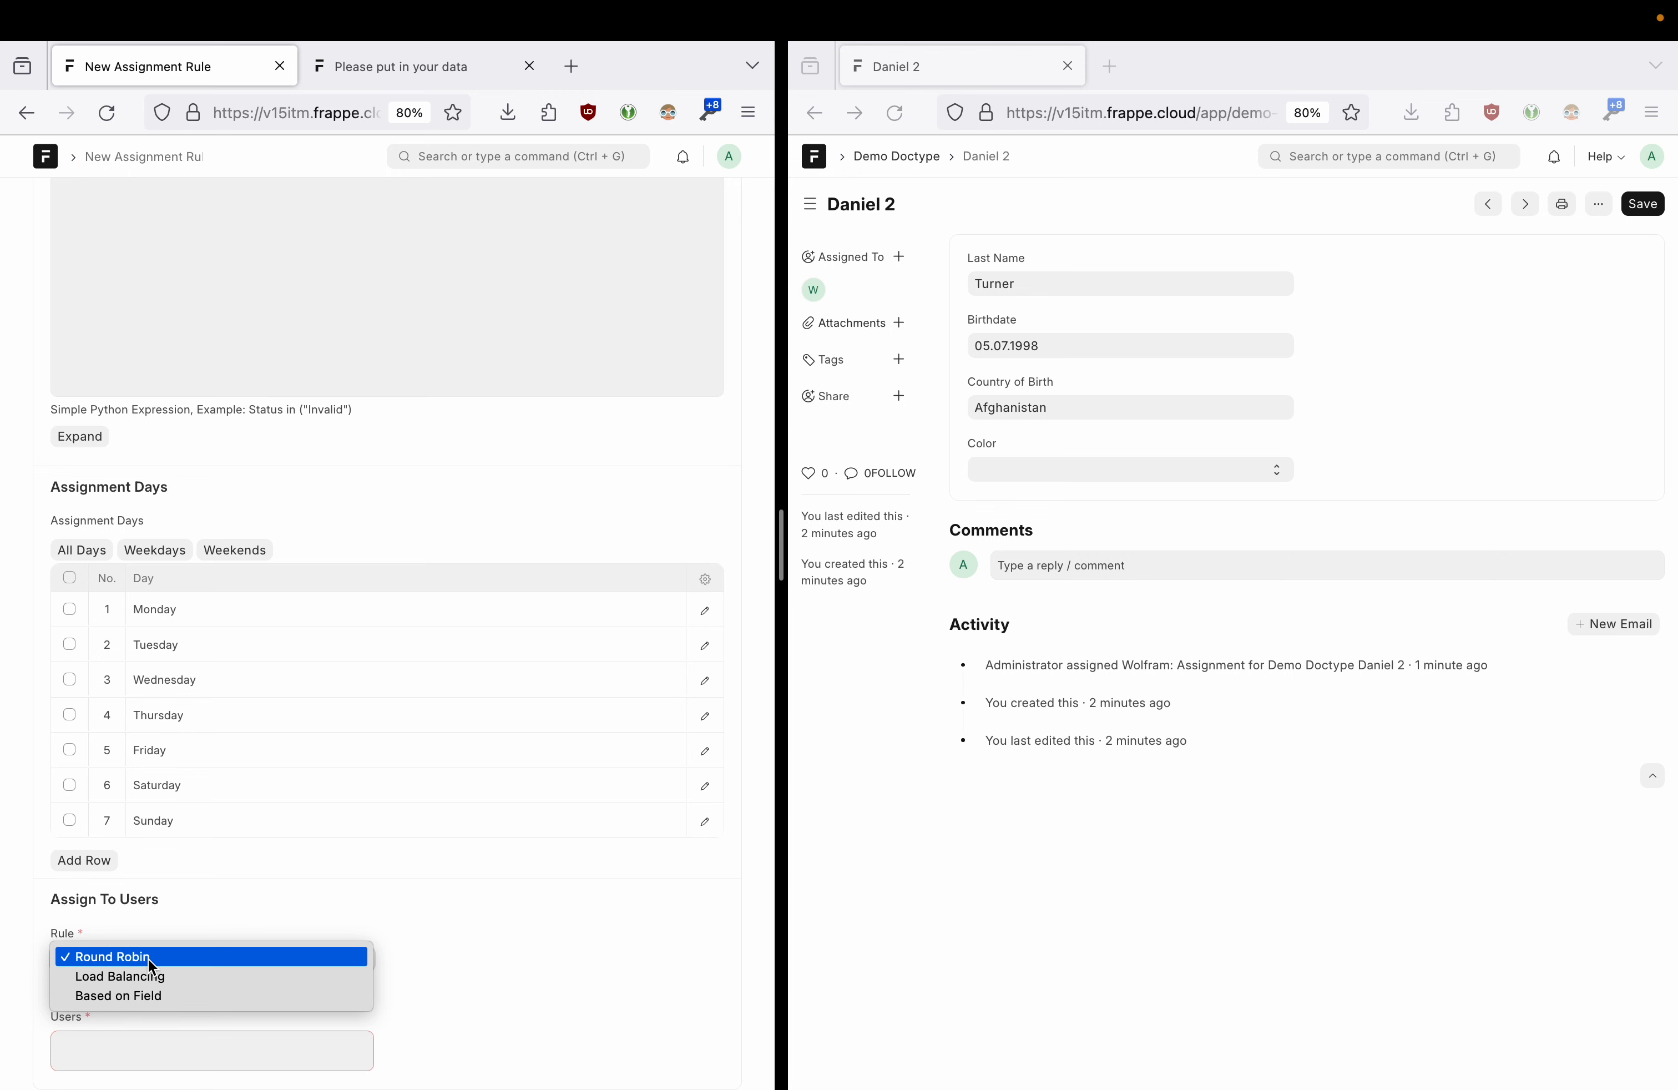
click(194, 998)
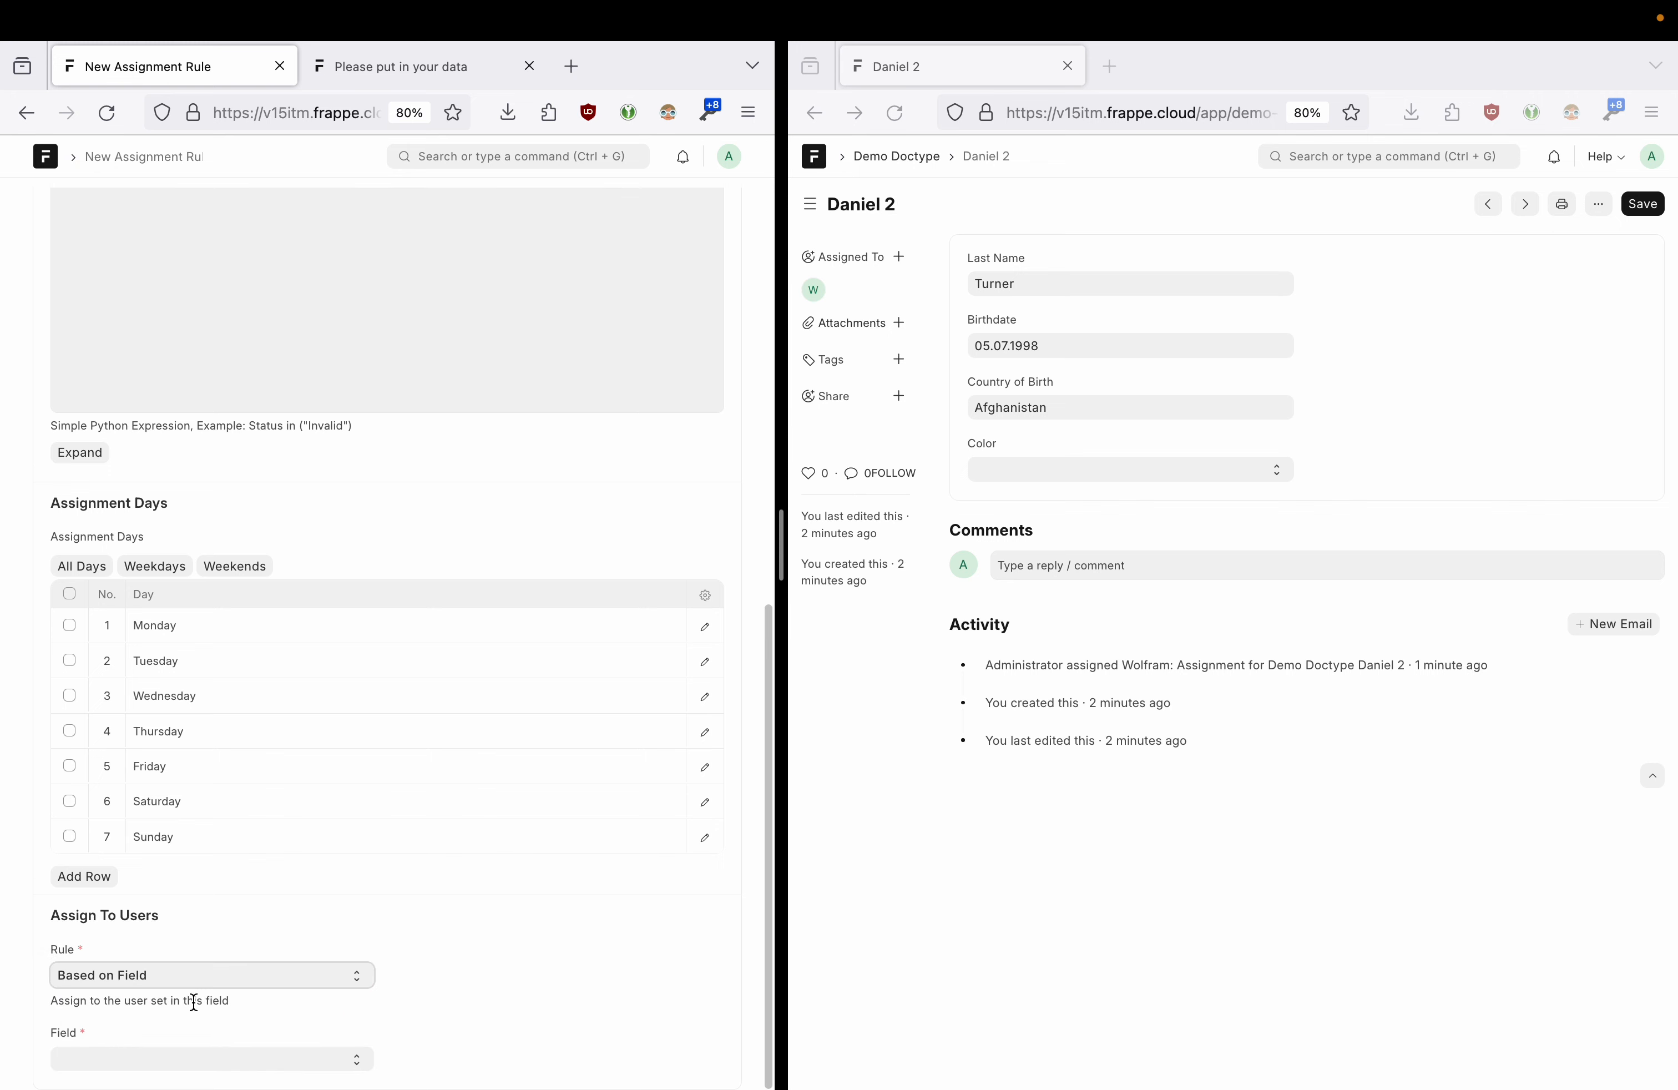
click(122, 1065)
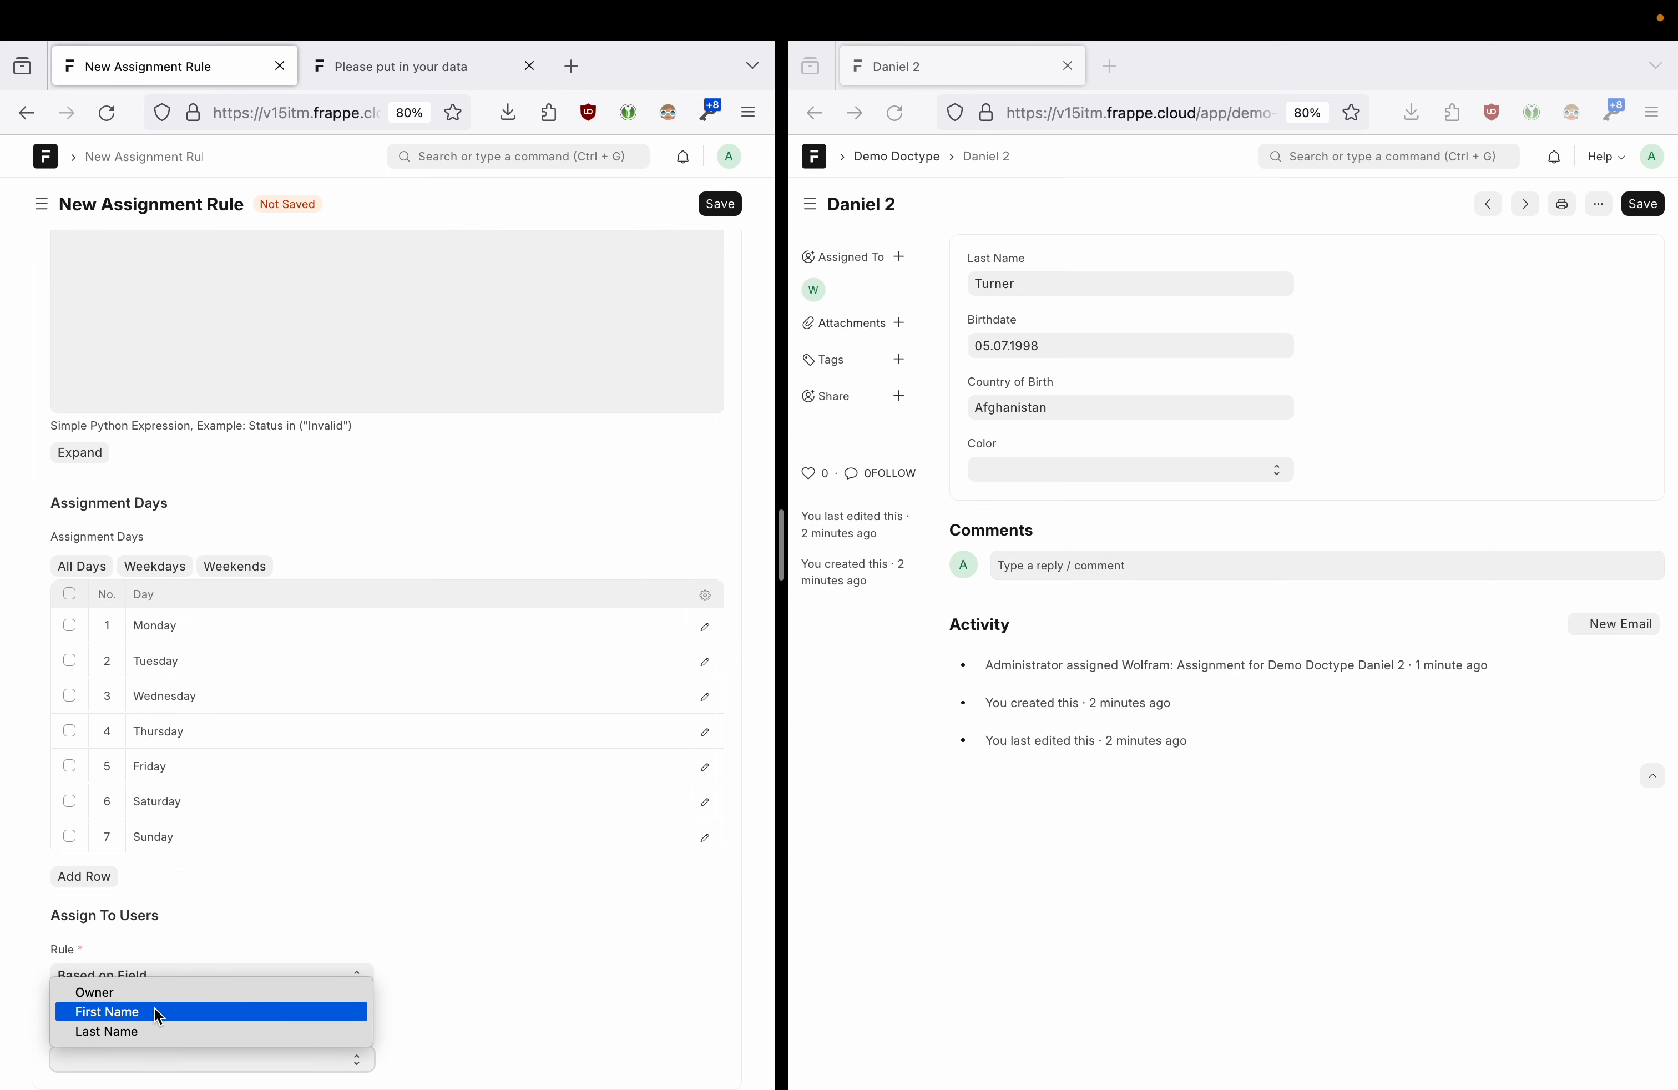
click(119, 995)
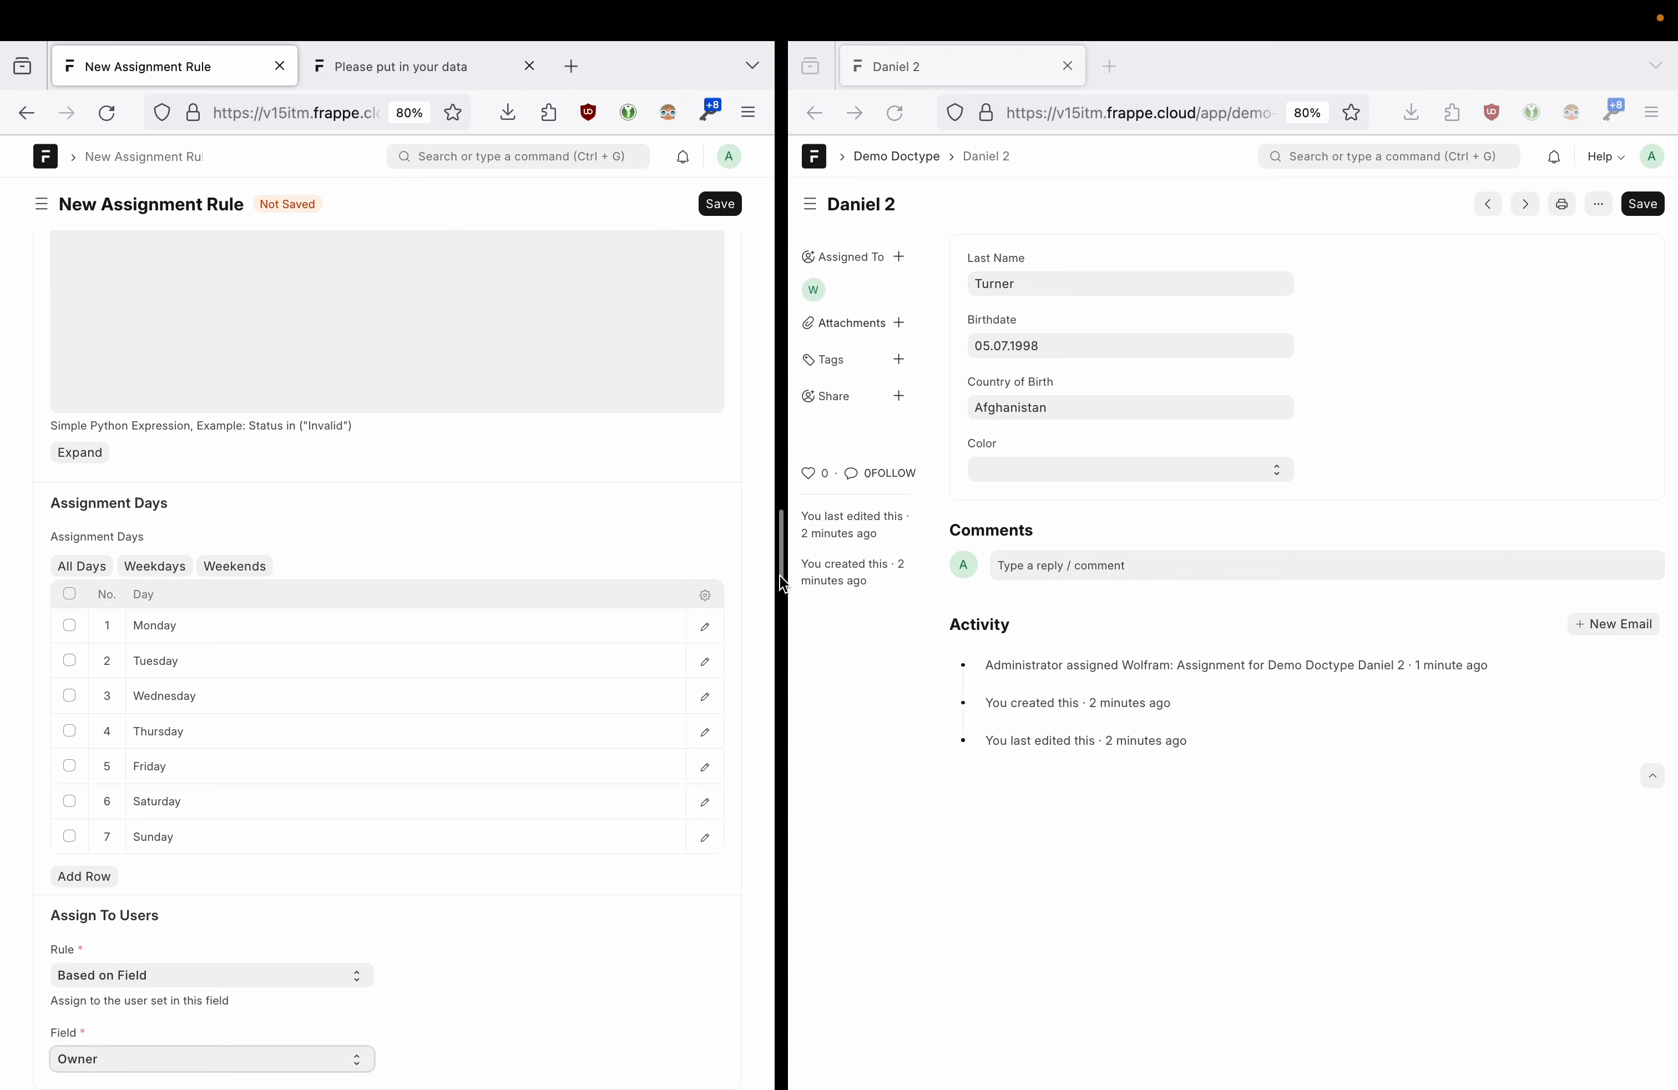
click(720, 204)
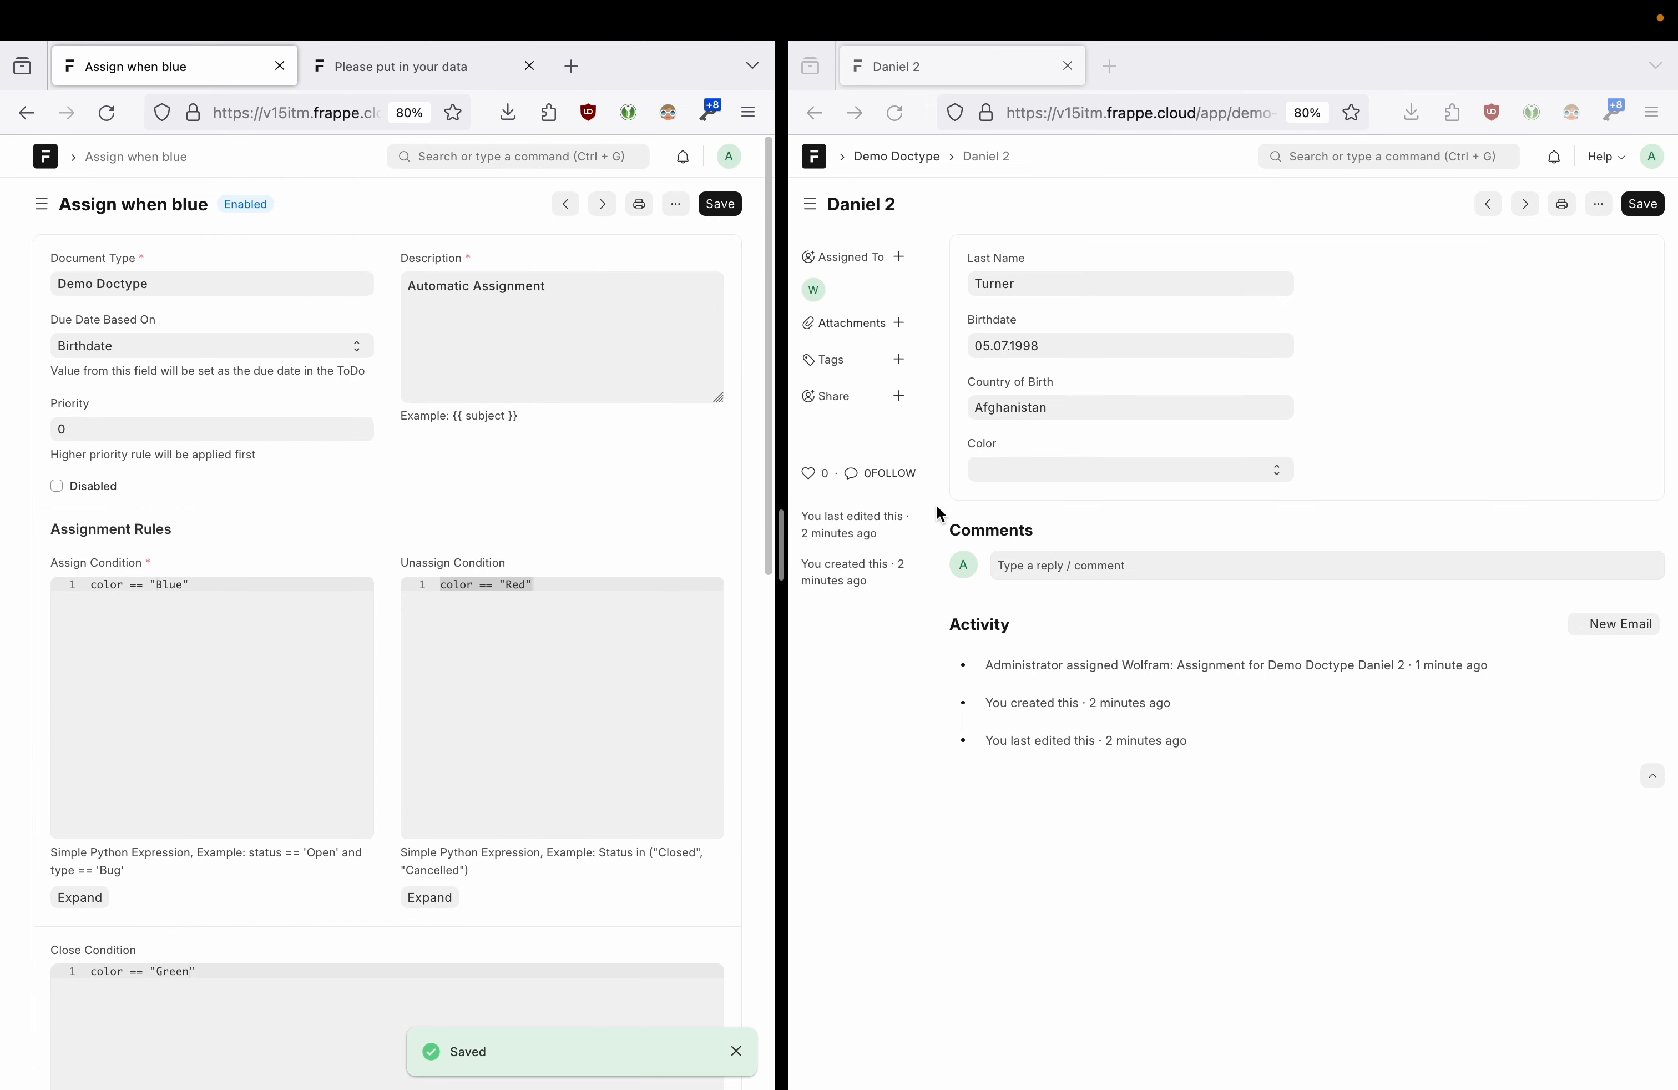
- Set Daniel 2's Color to Blue, save, and check the assignment in the activity log
click(1028, 470)
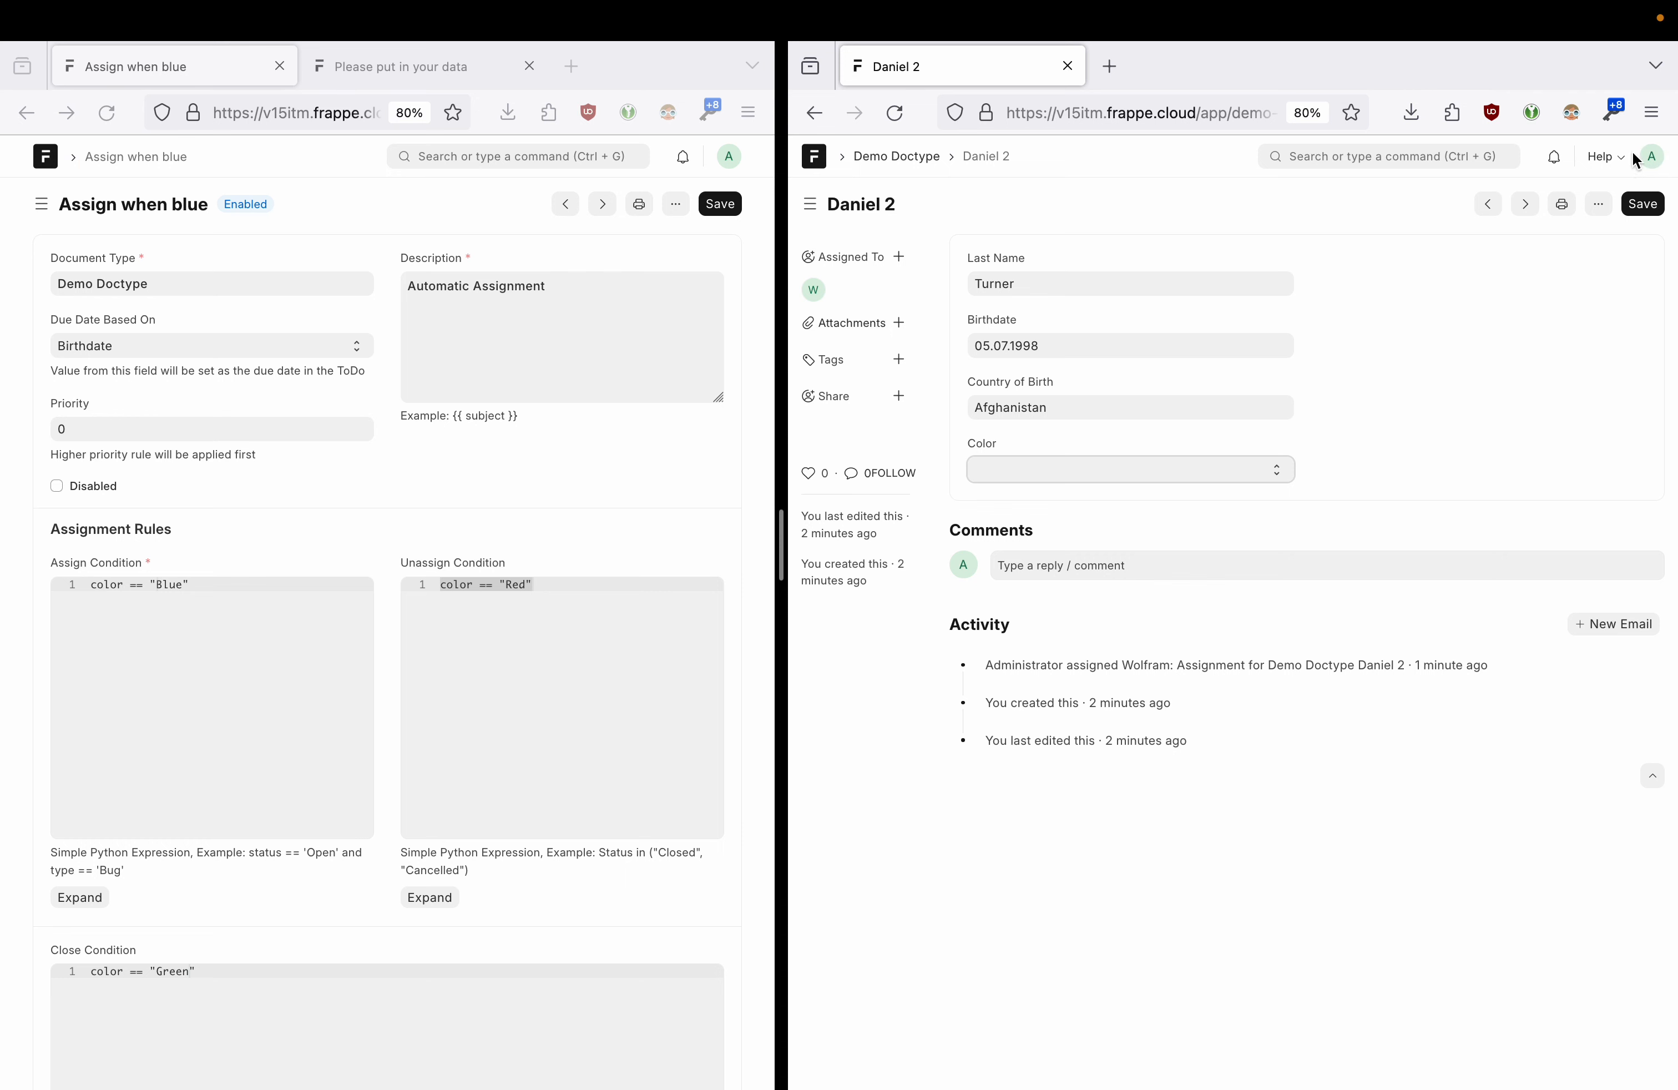
click(1054, 474)
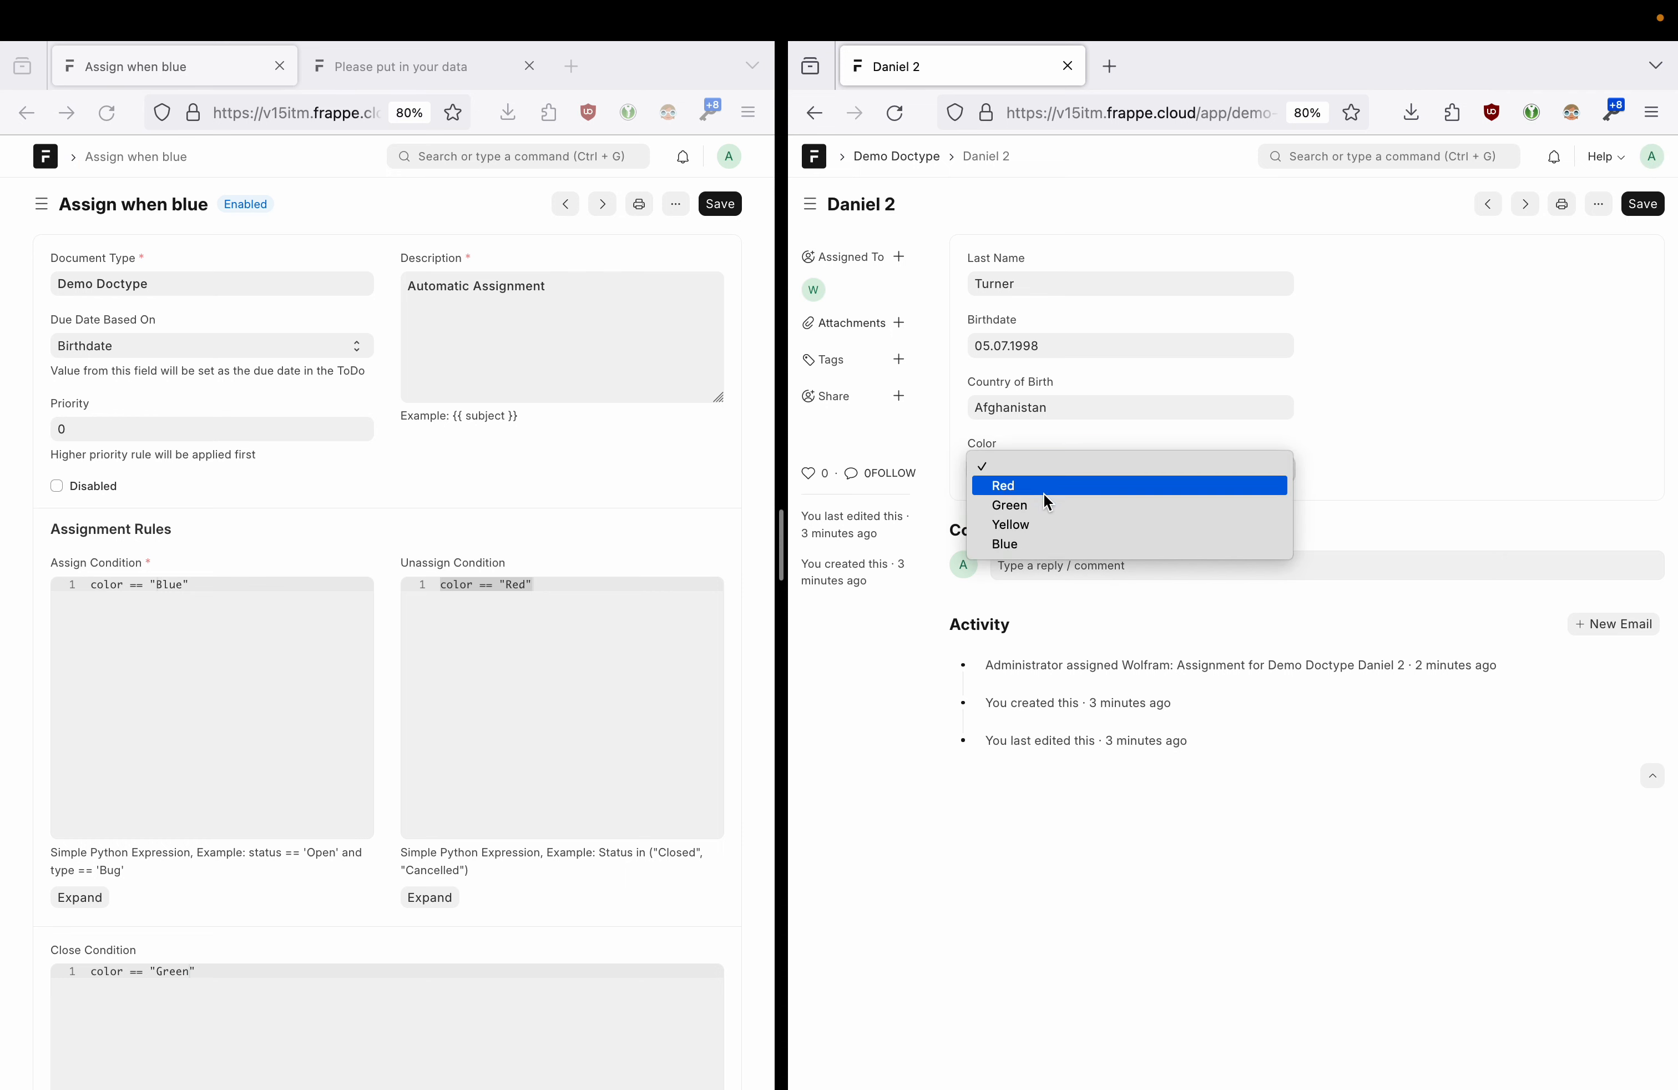
click(1035, 543)
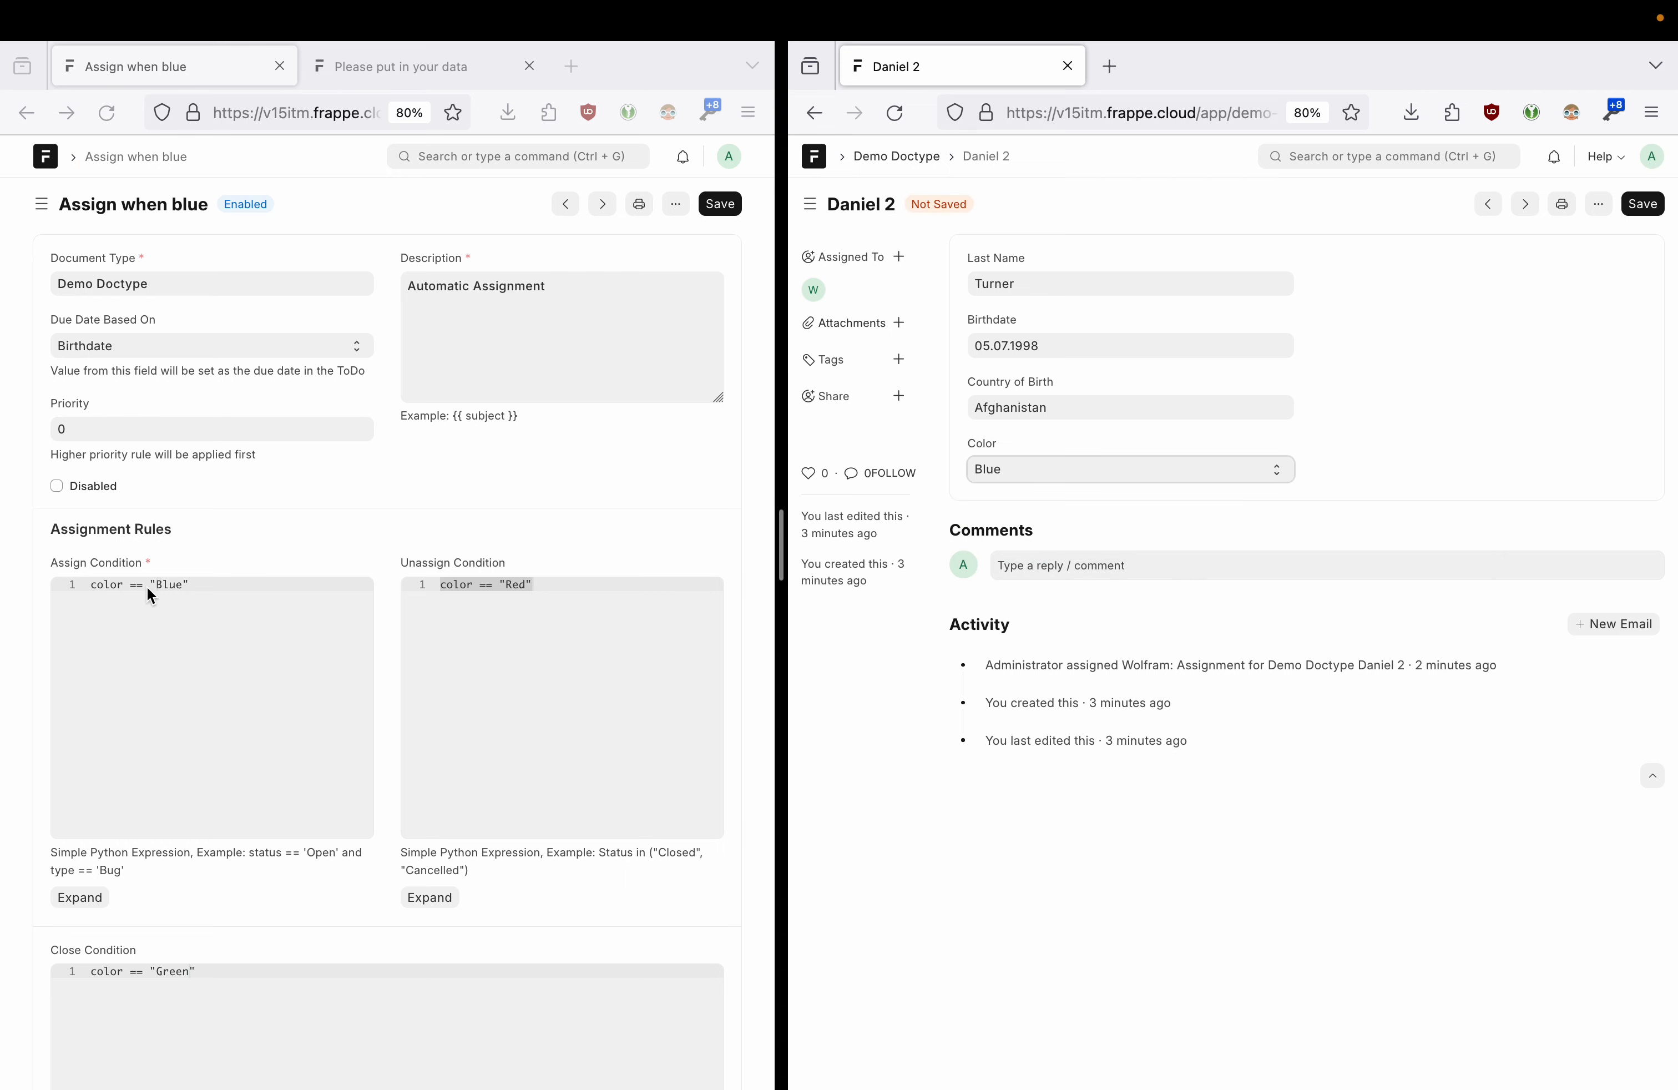
click(1641, 205)
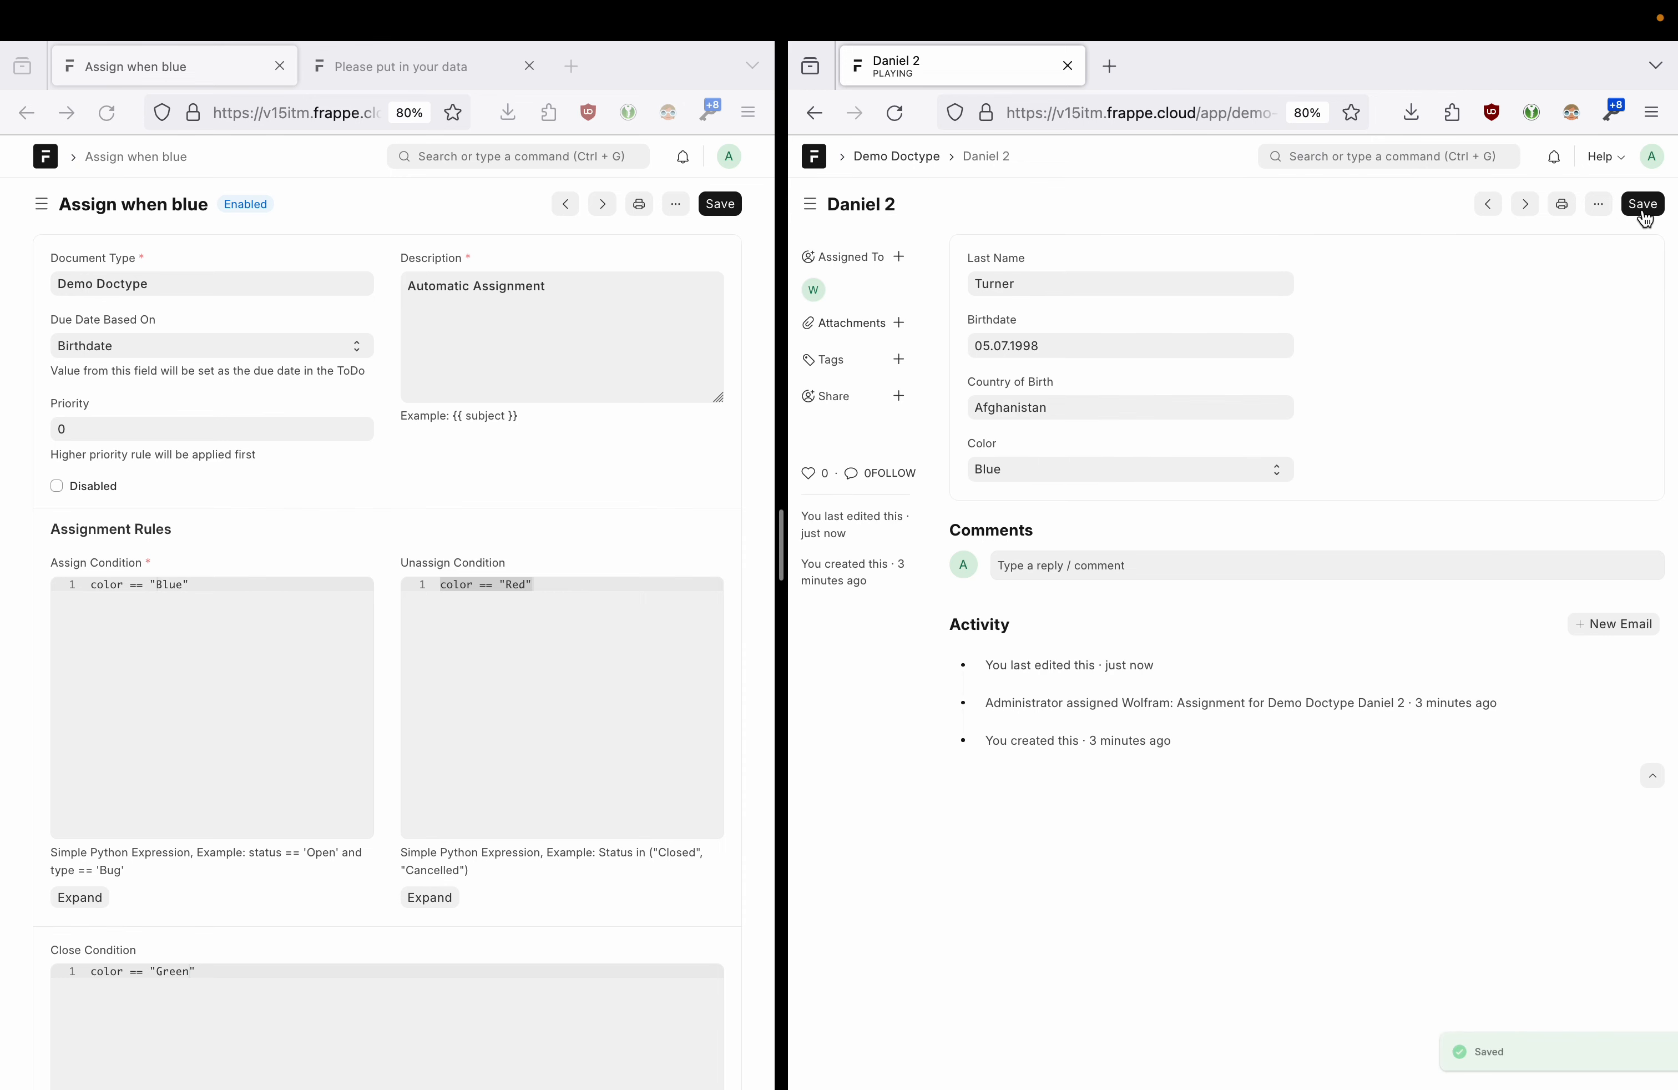
drag(1074, 707, 1269, 702)
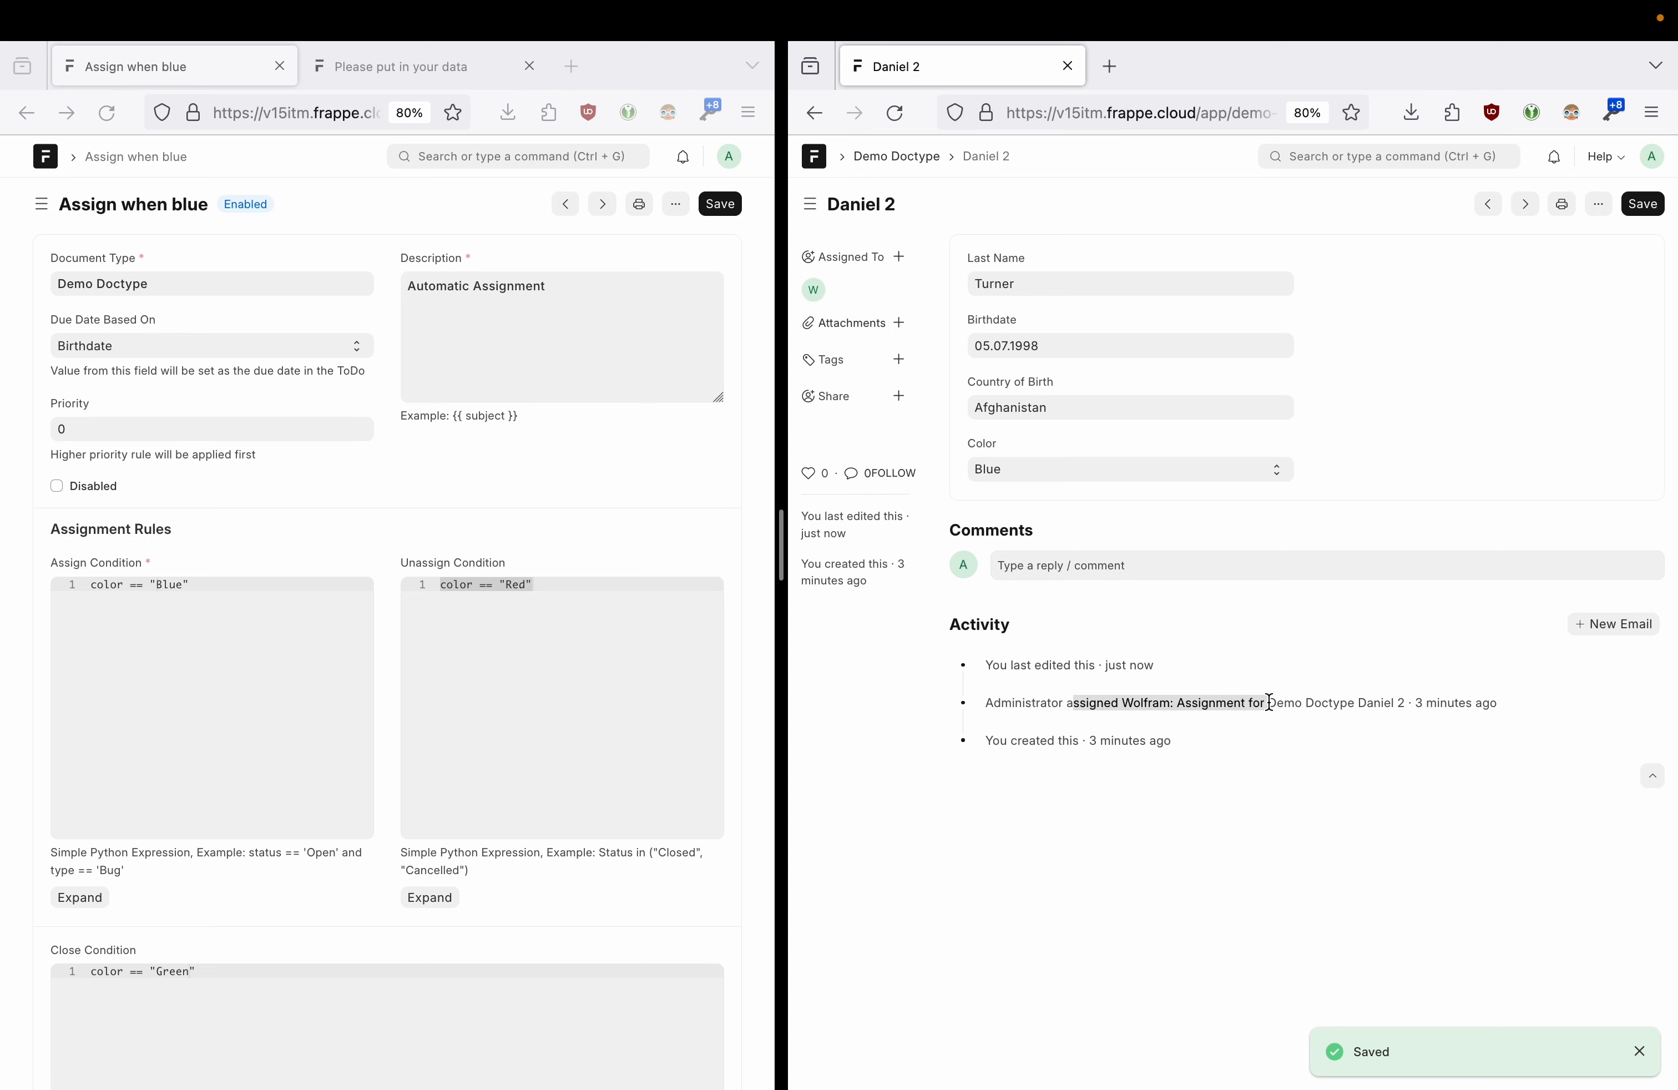
click(1193, 707)
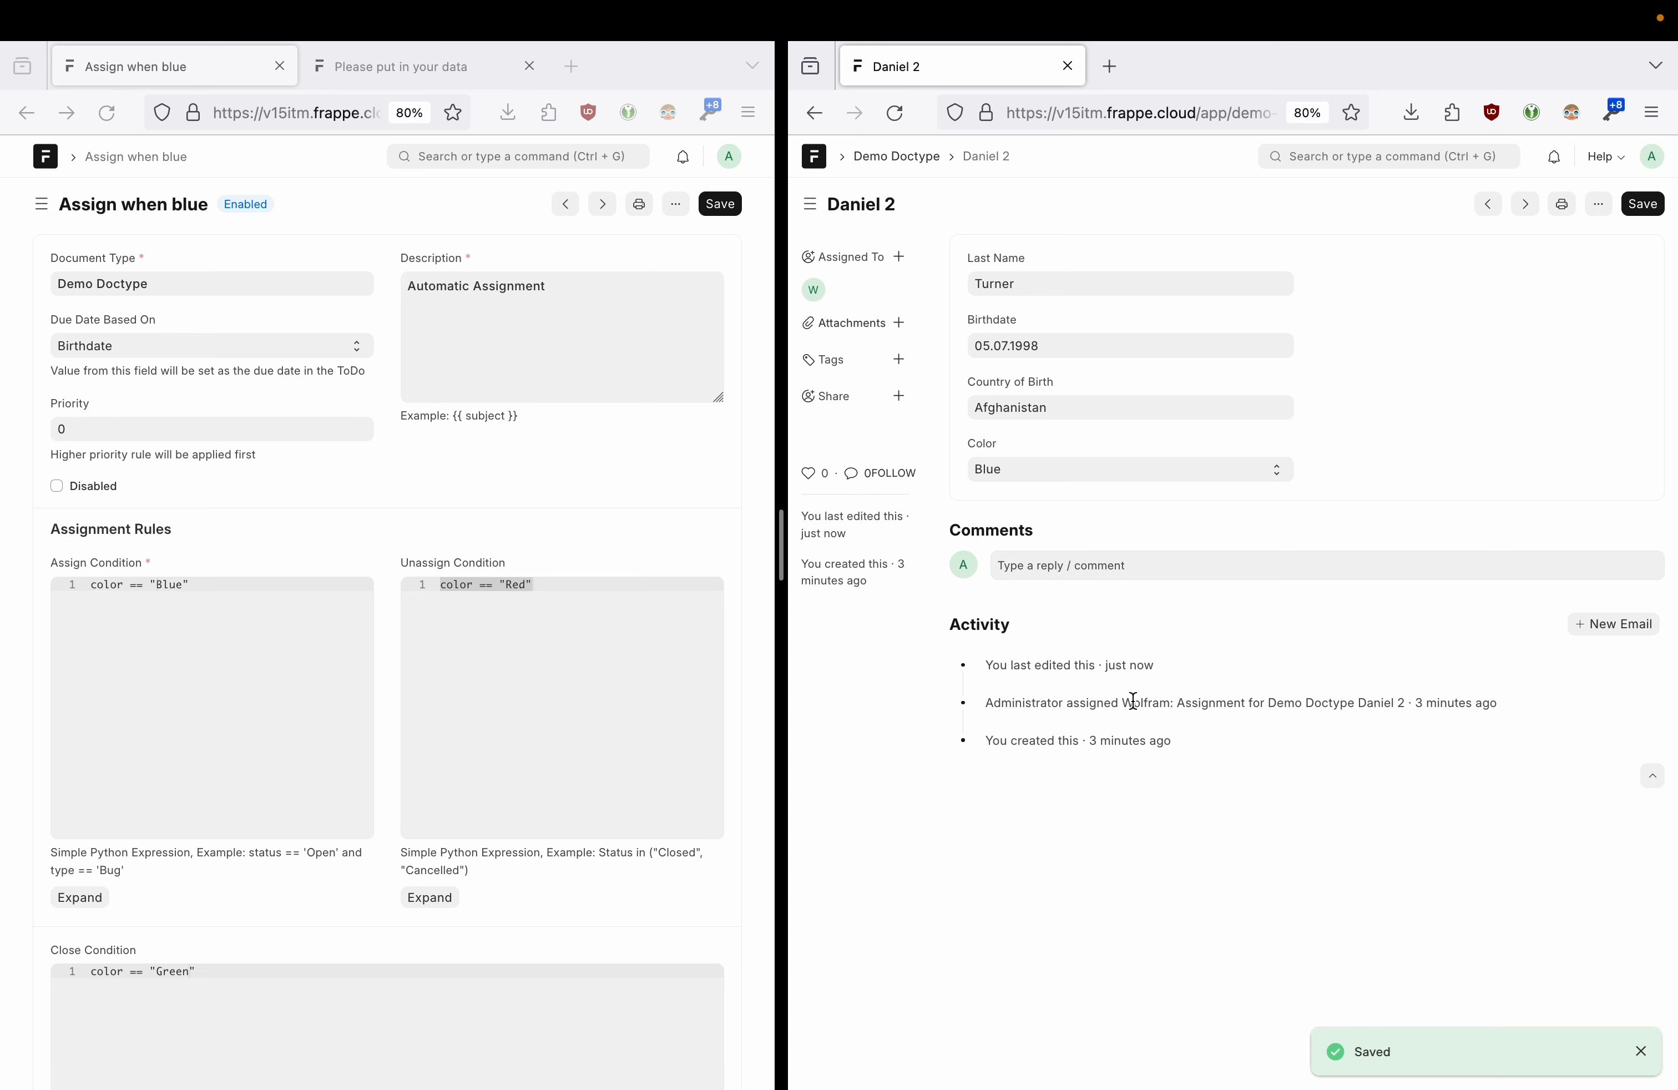
- Change Daniel 2's Color to Red and save it again
click(1005, 470)
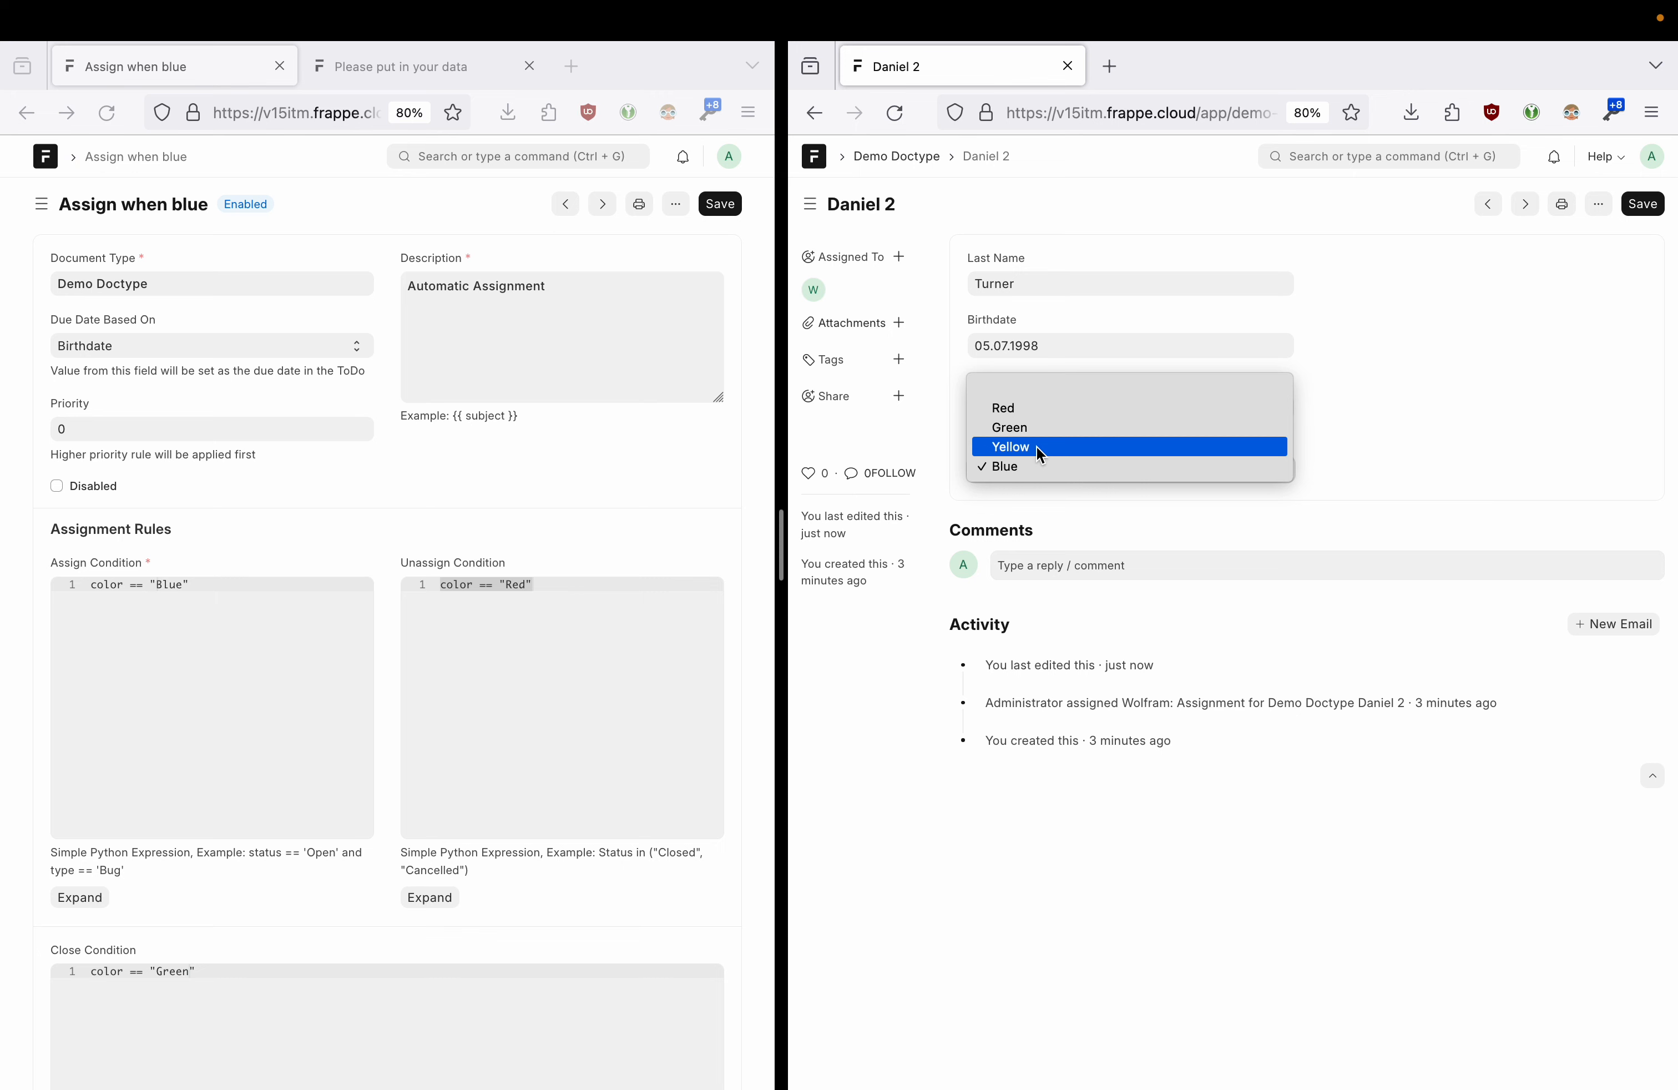
click(1038, 416)
click(1642, 205)
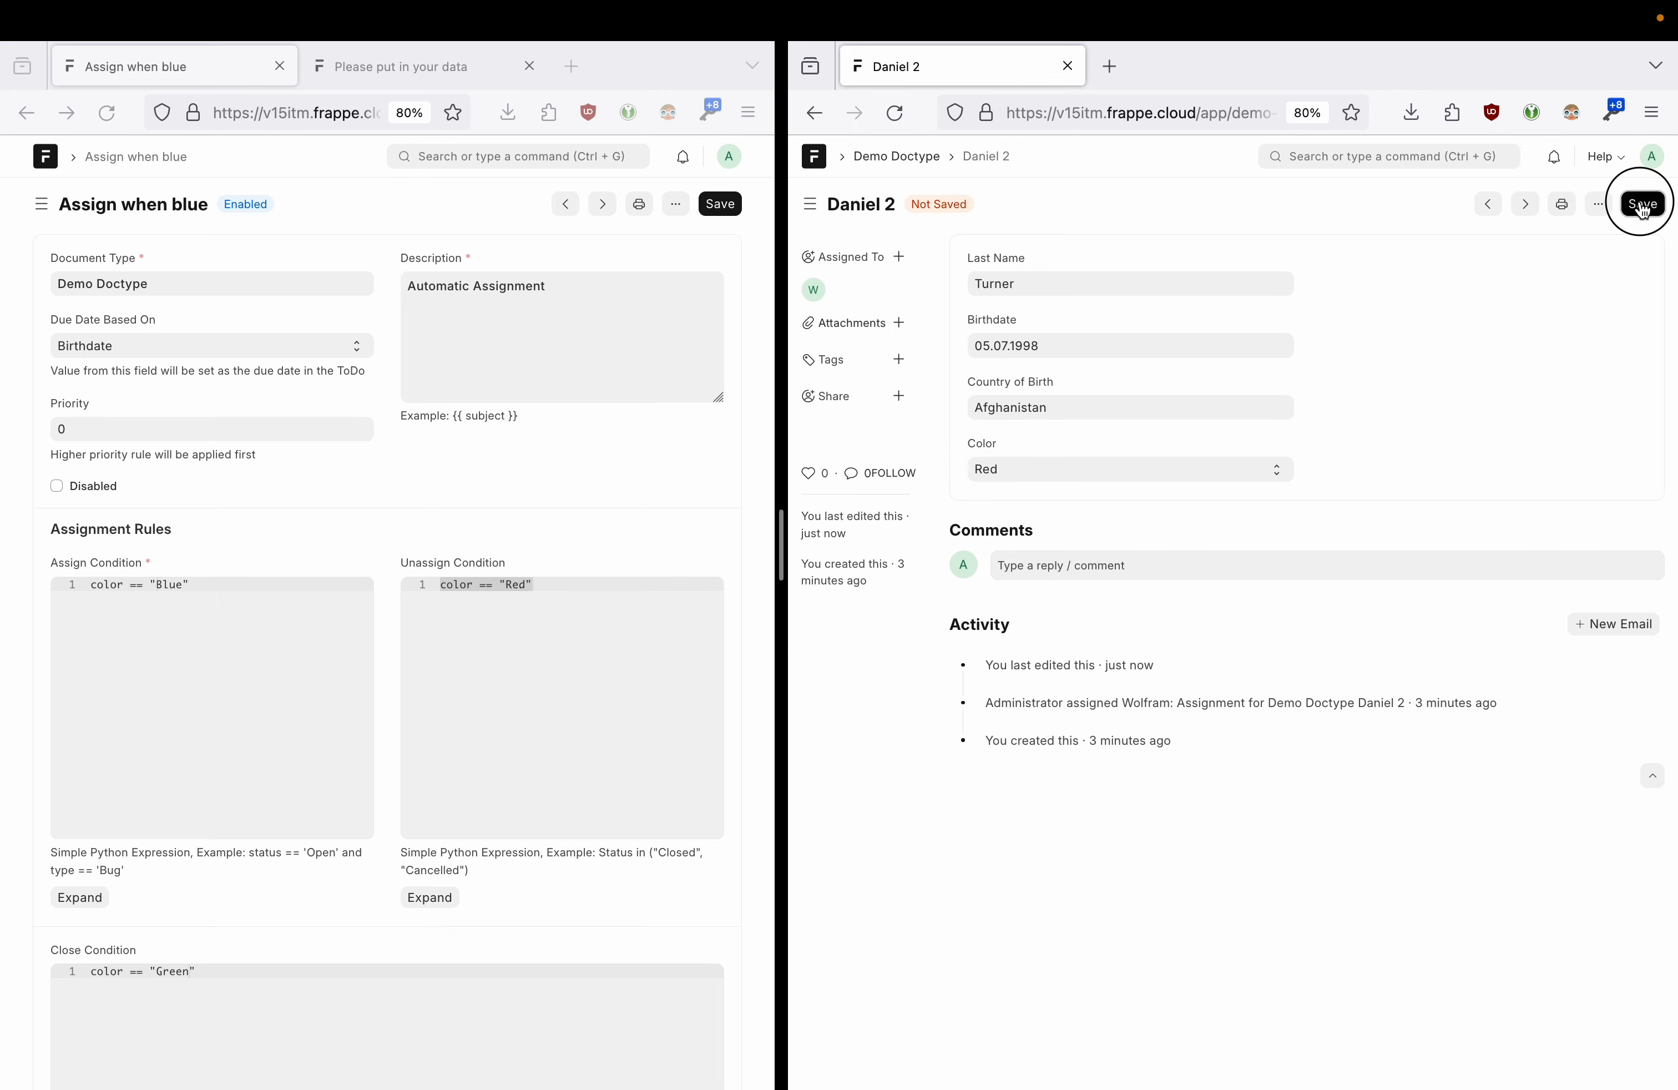
scroll(582, 695, down, 5)
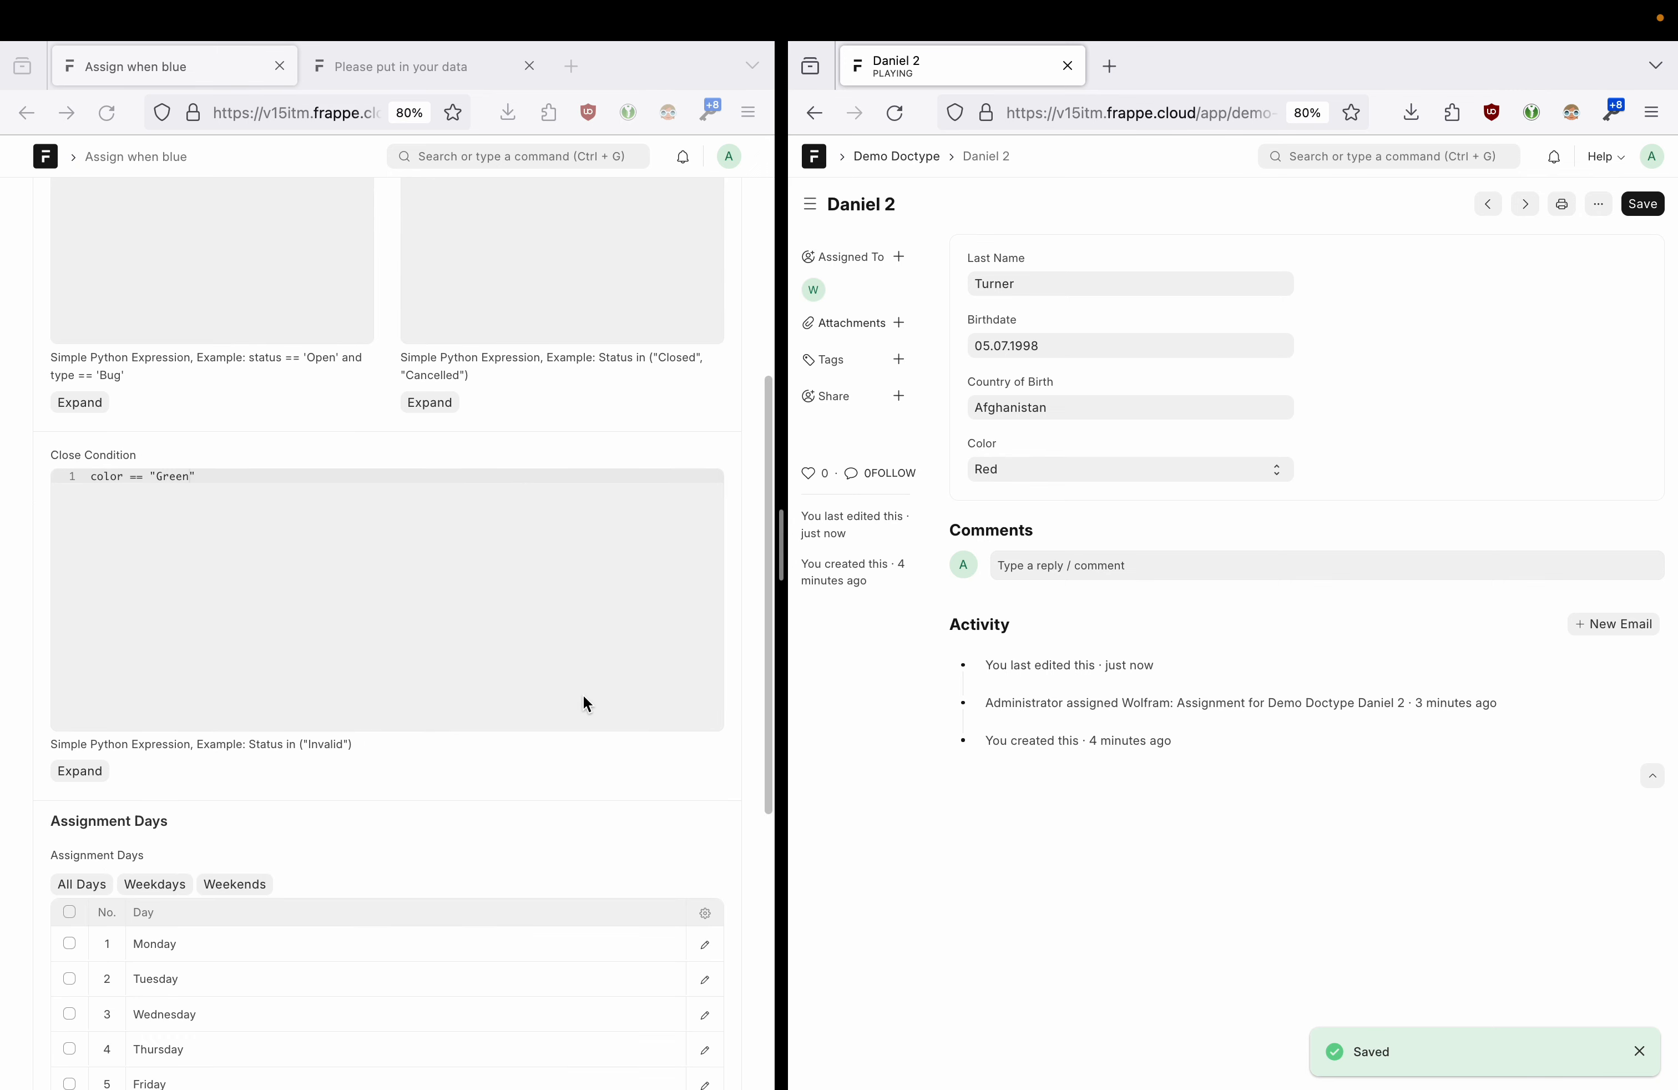
scroll(582, 695, up, 5)
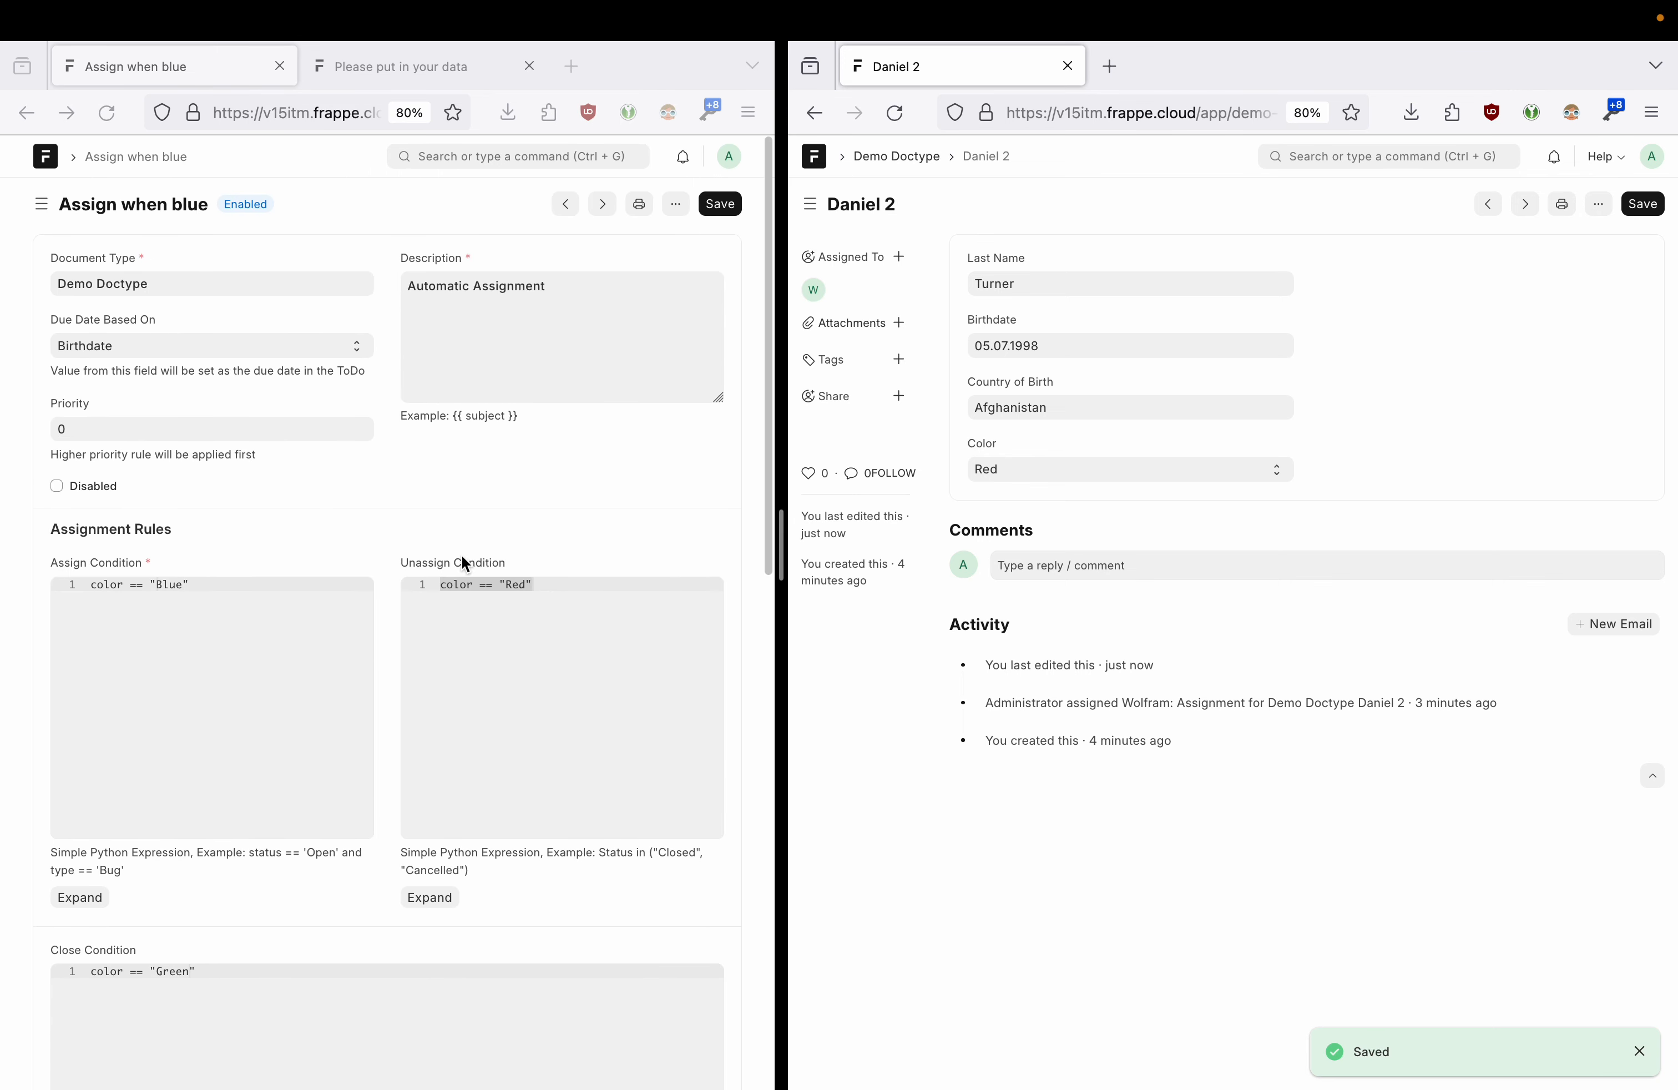
click(472, 611)
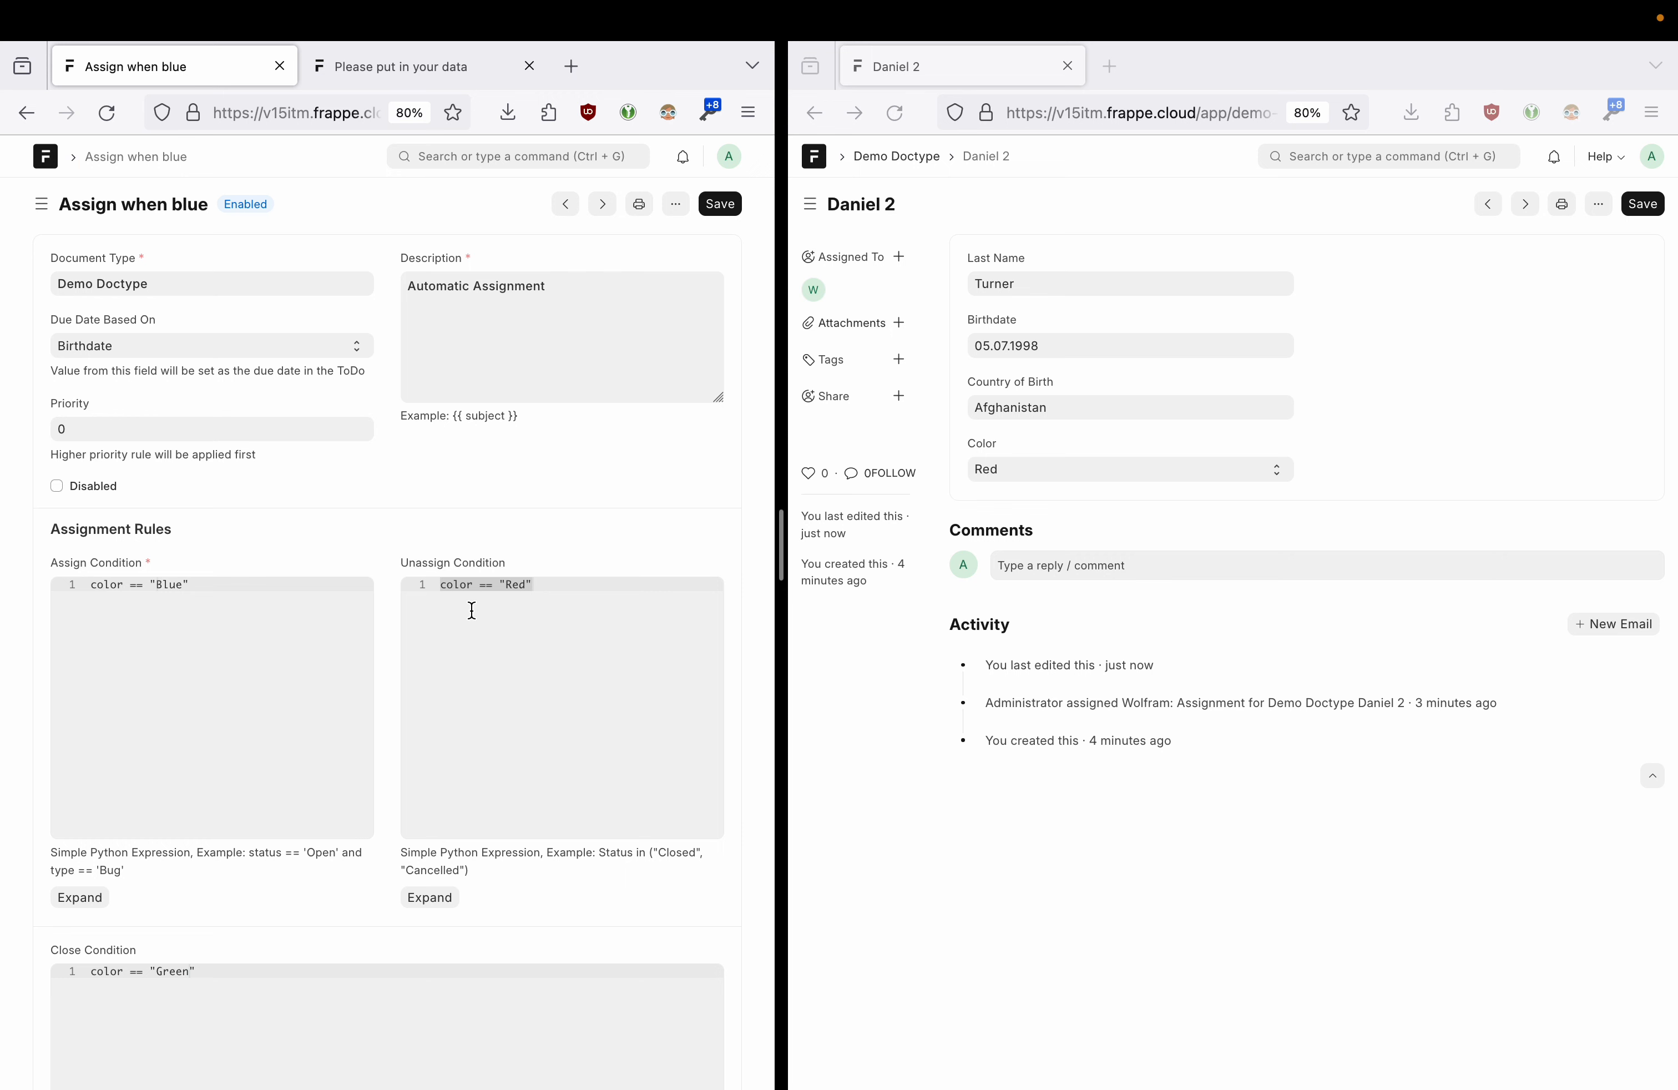
click(236, 592)
- Remove the quotes around Blue, Red and Green in the rule conditions and save the rule
key(BackSpace)
click(157, 585)
key(BackSpace)
click(504, 586)
key(BackSpace)
click(570, 589)
key(BackSpace)
scroll(499, 831, down, 5)
click(229, 658)
key(BackSpace)
scroll(314, 604, up, 5)
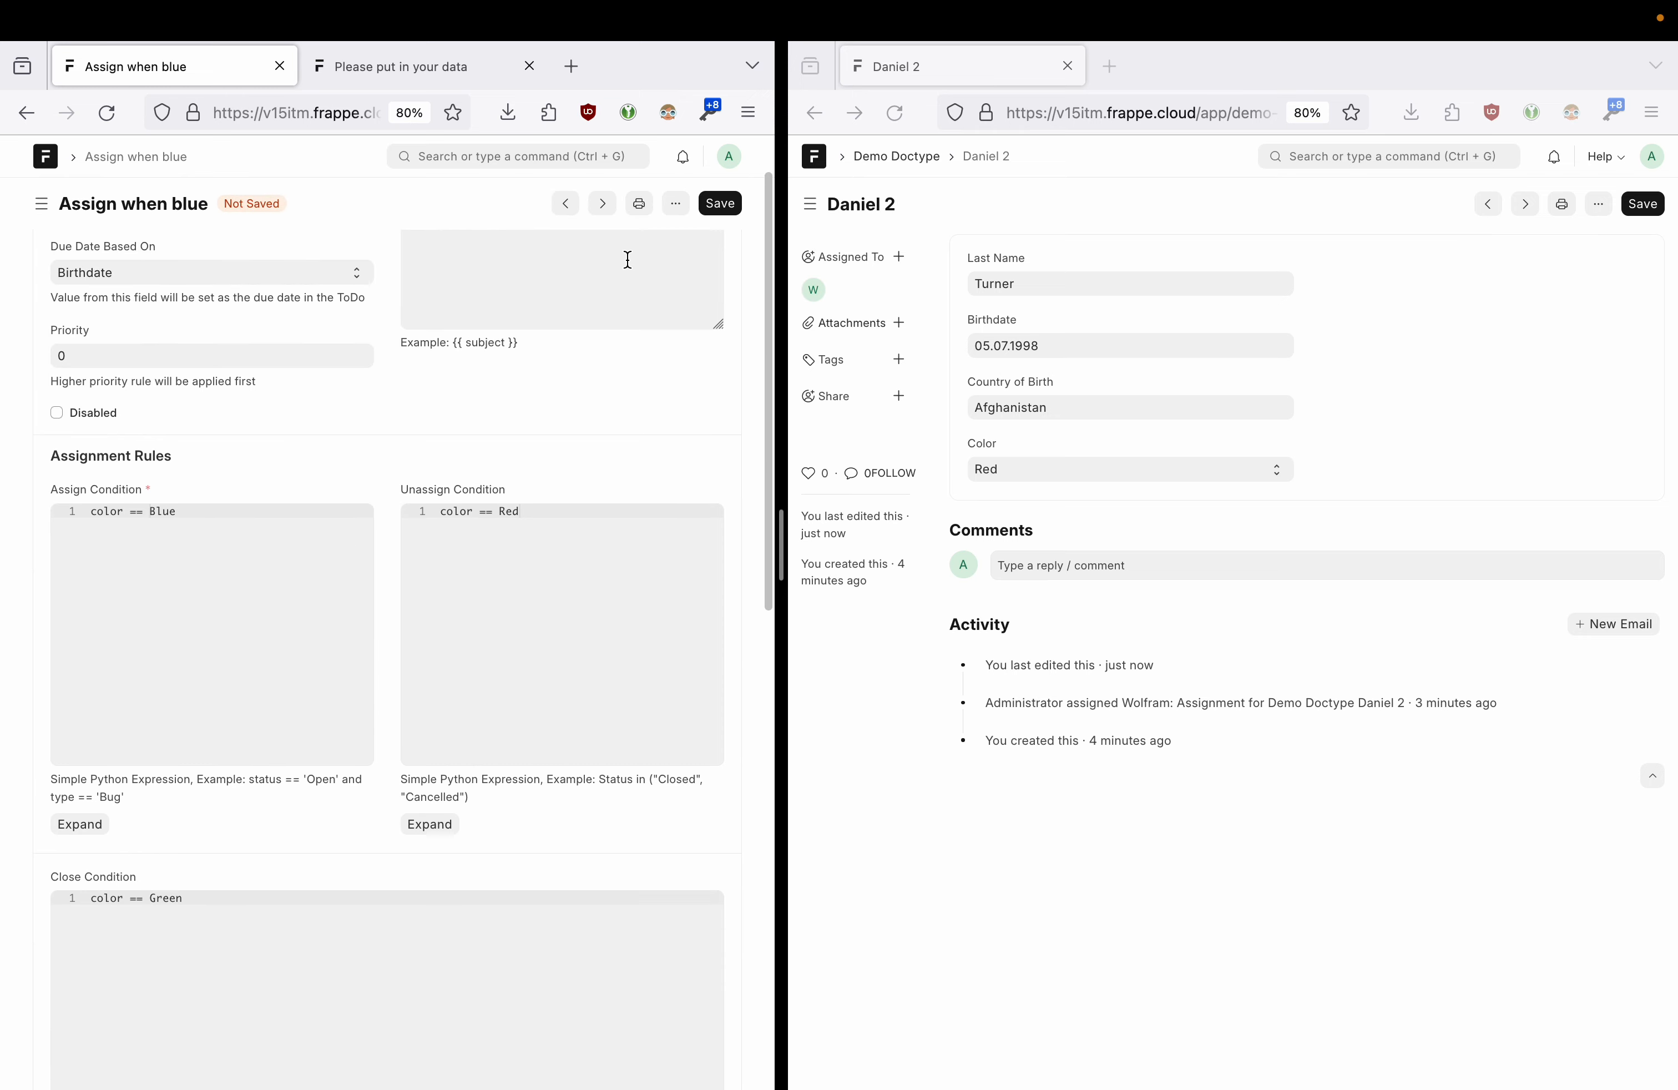
click(728, 216)
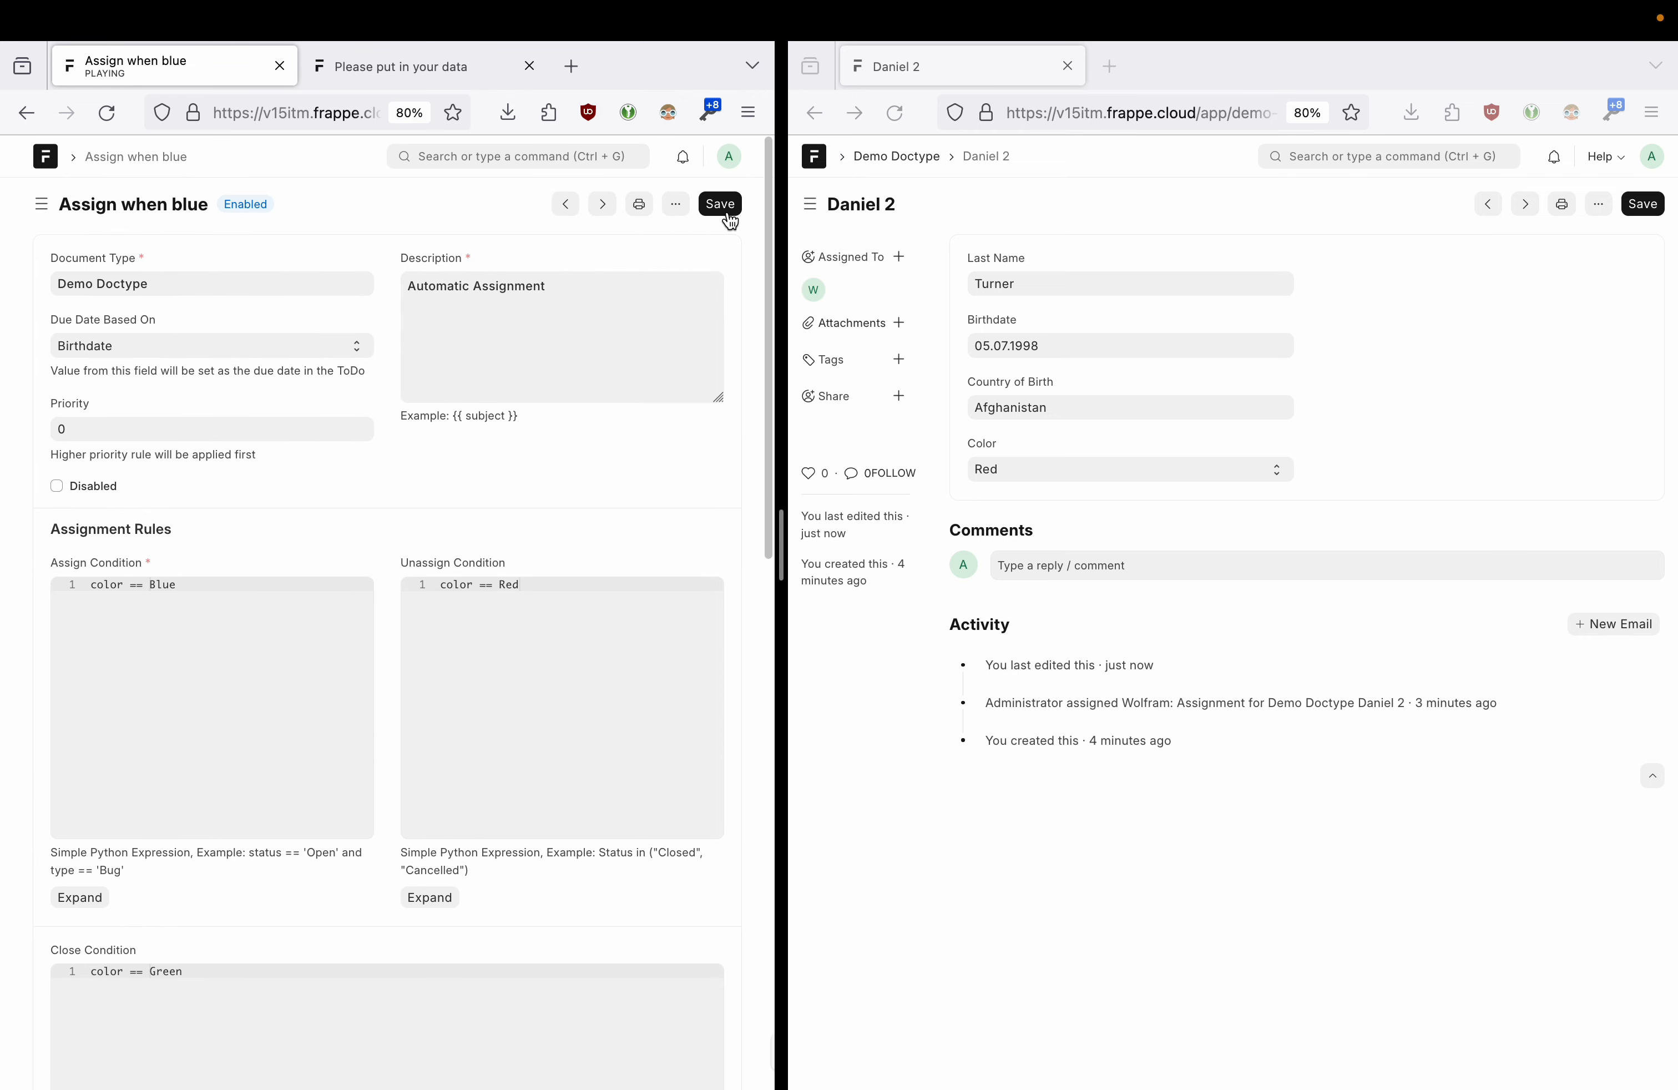
- Save Daniel 2 as Blue, then as Green, dismissing the auto assignment error each time
click(1035, 470)
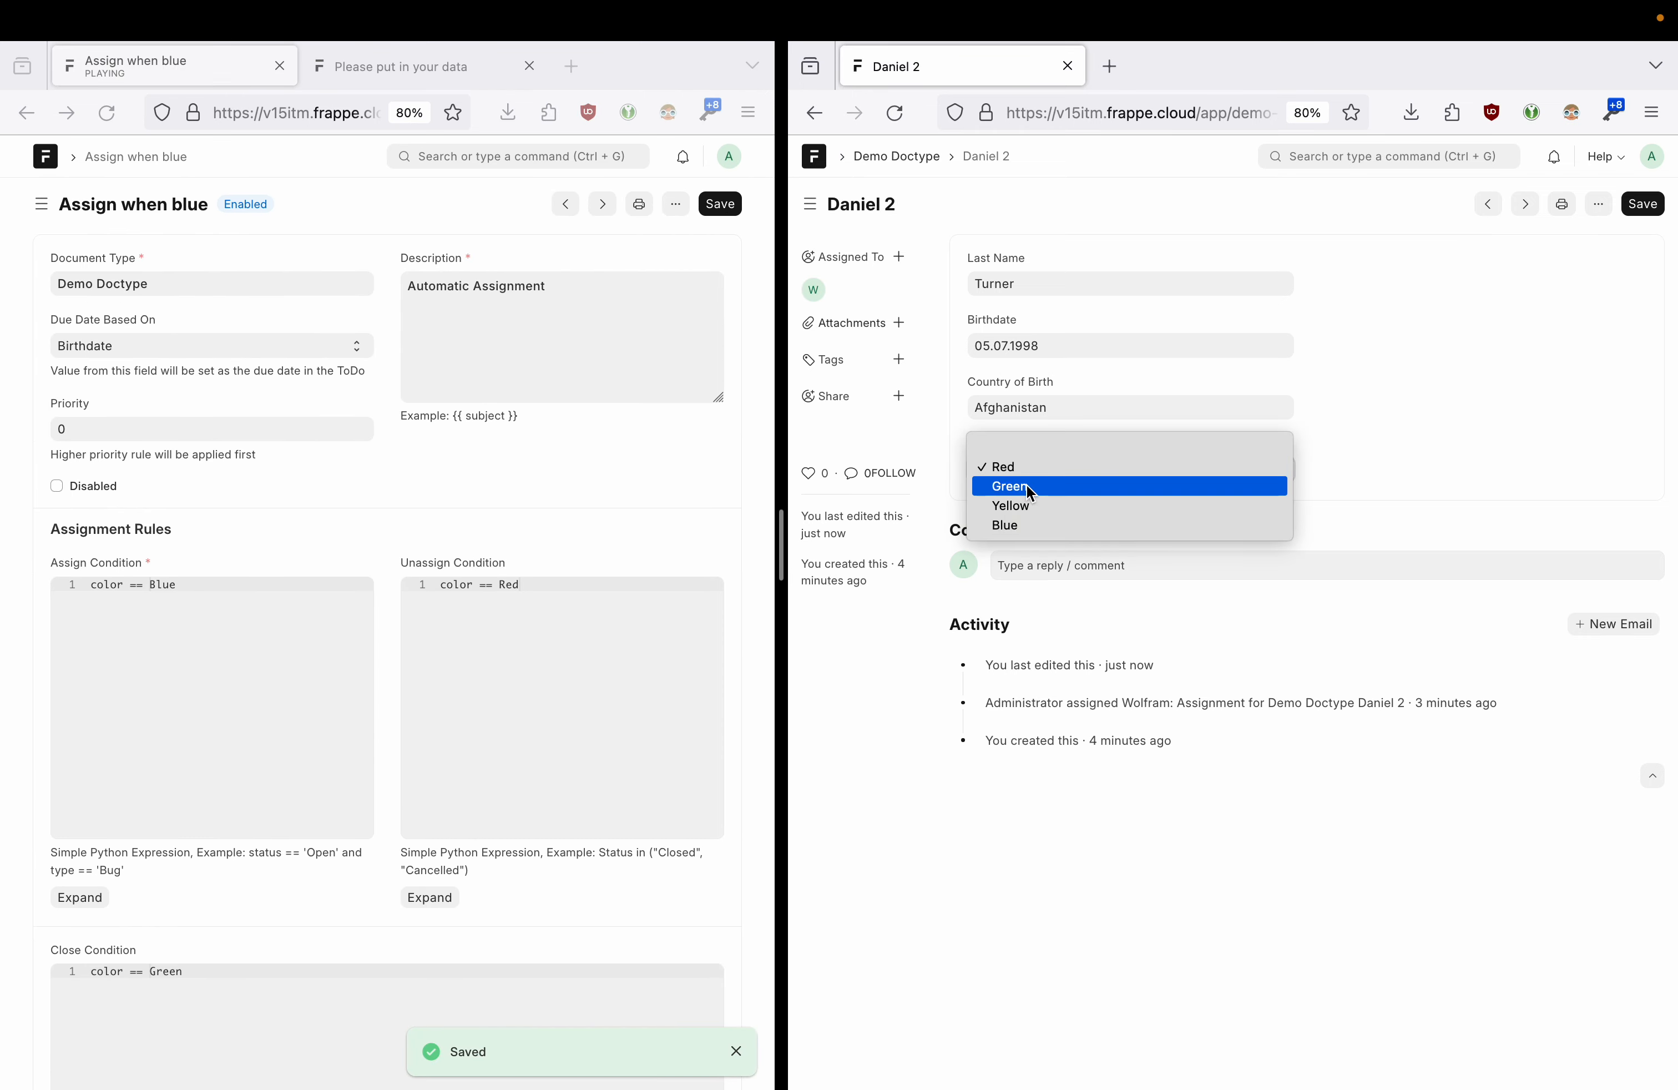
click(1019, 519)
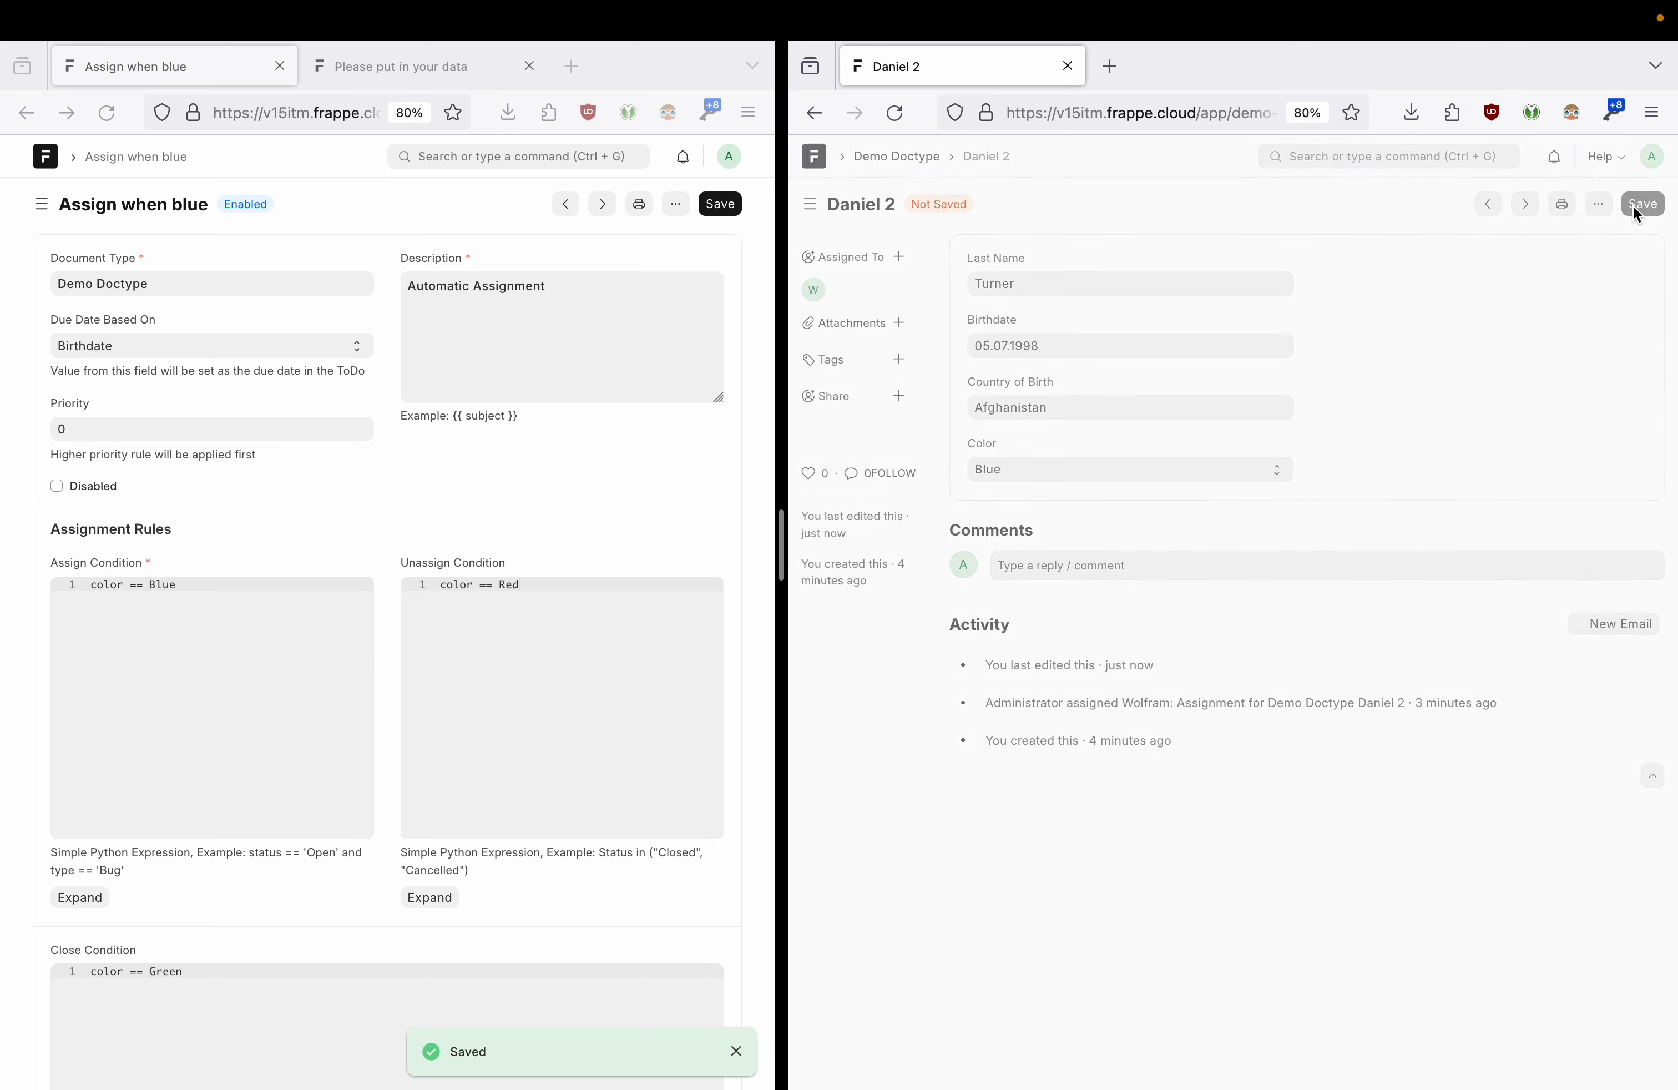
click(1639, 203)
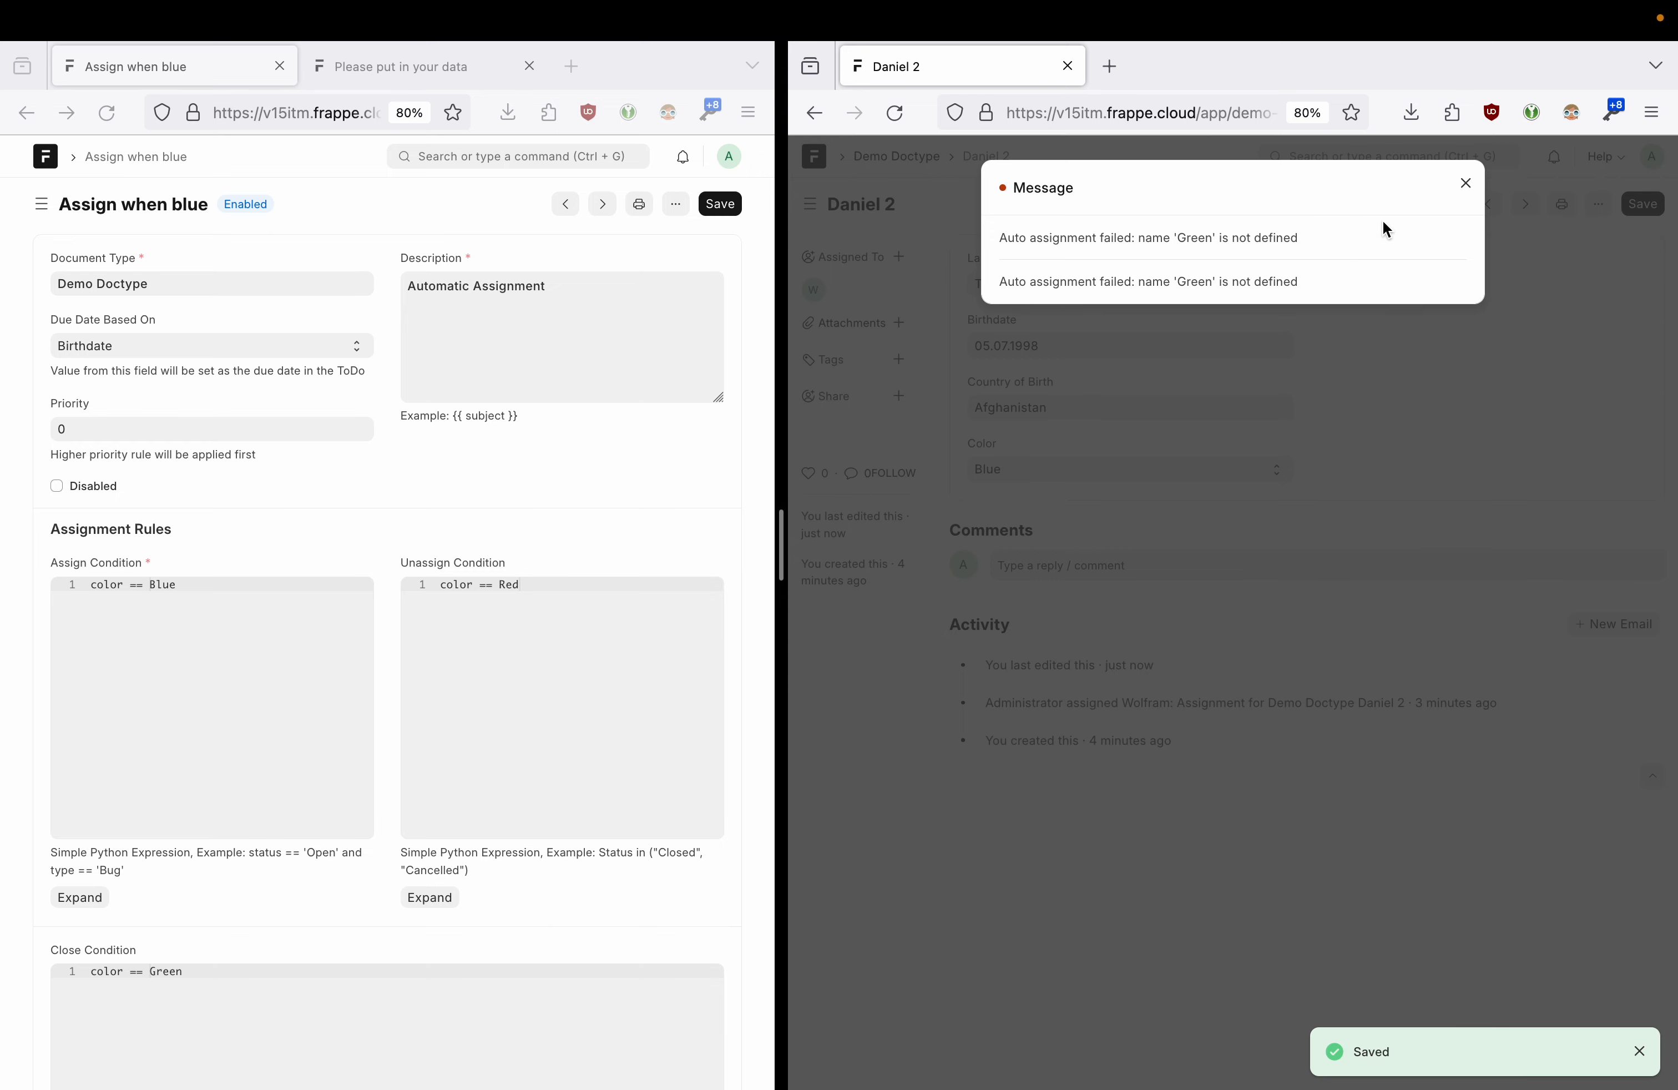
click(1465, 190)
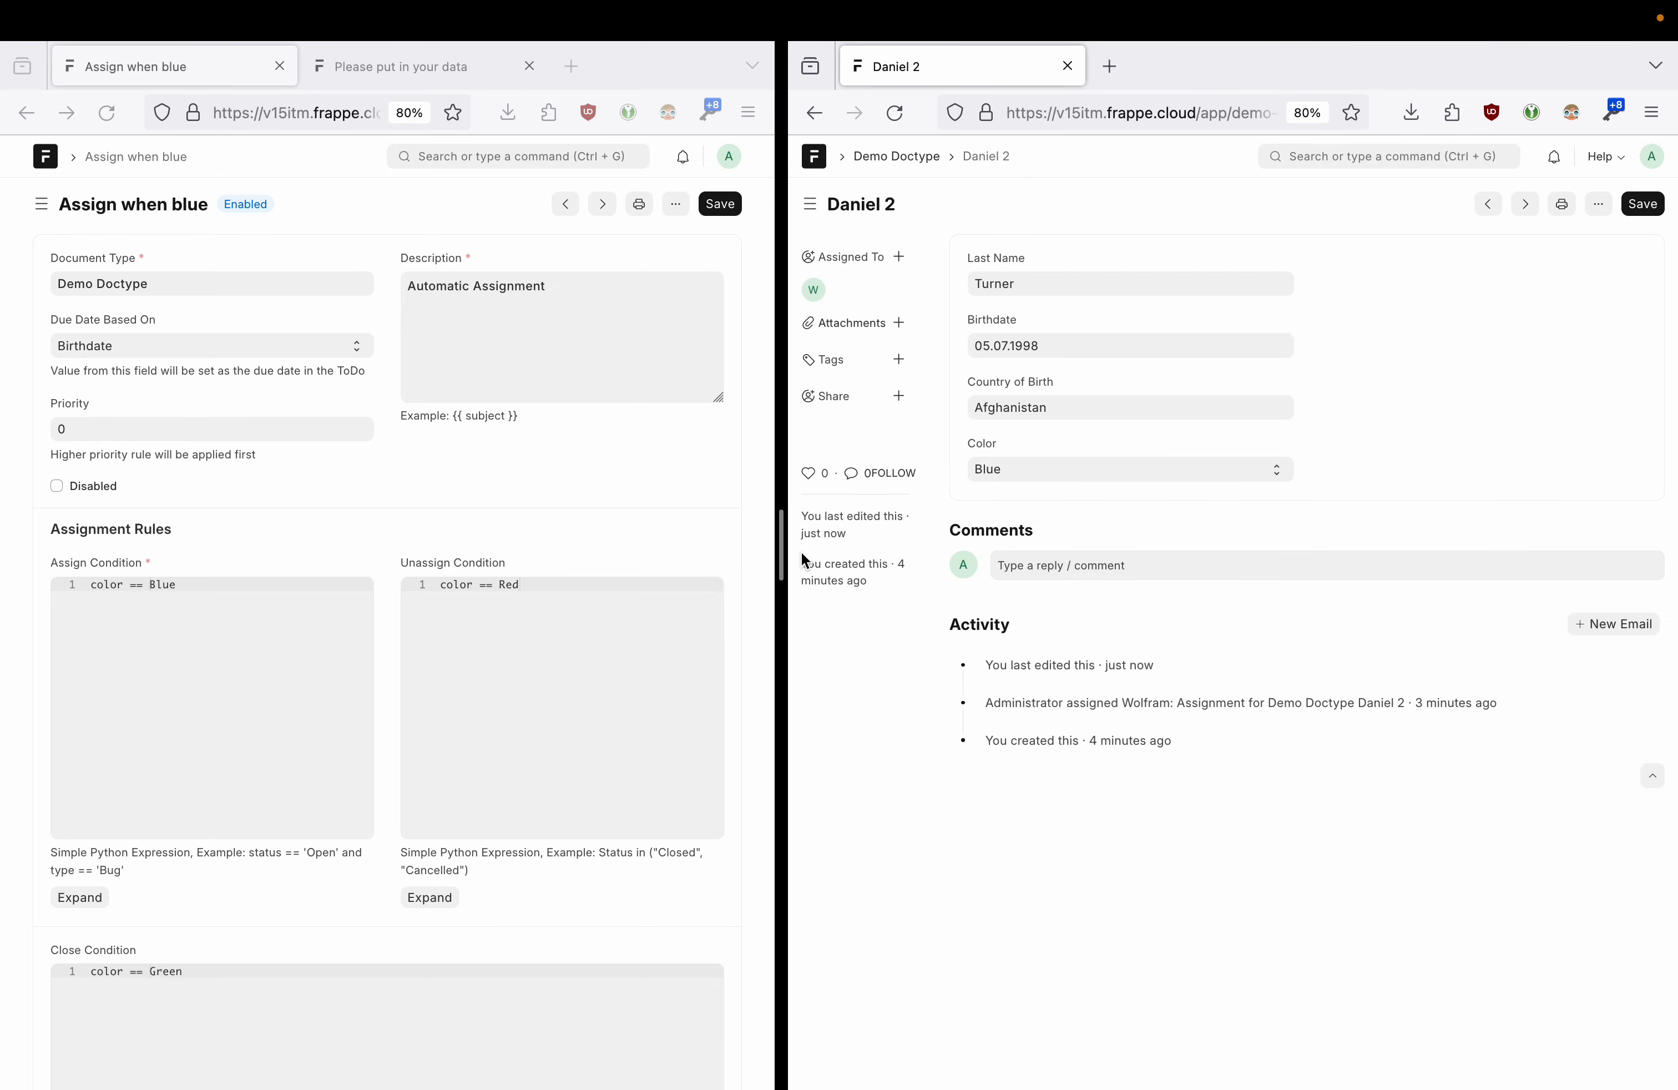
click(1006, 470)
click(1006, 470)
click(1006, 470)
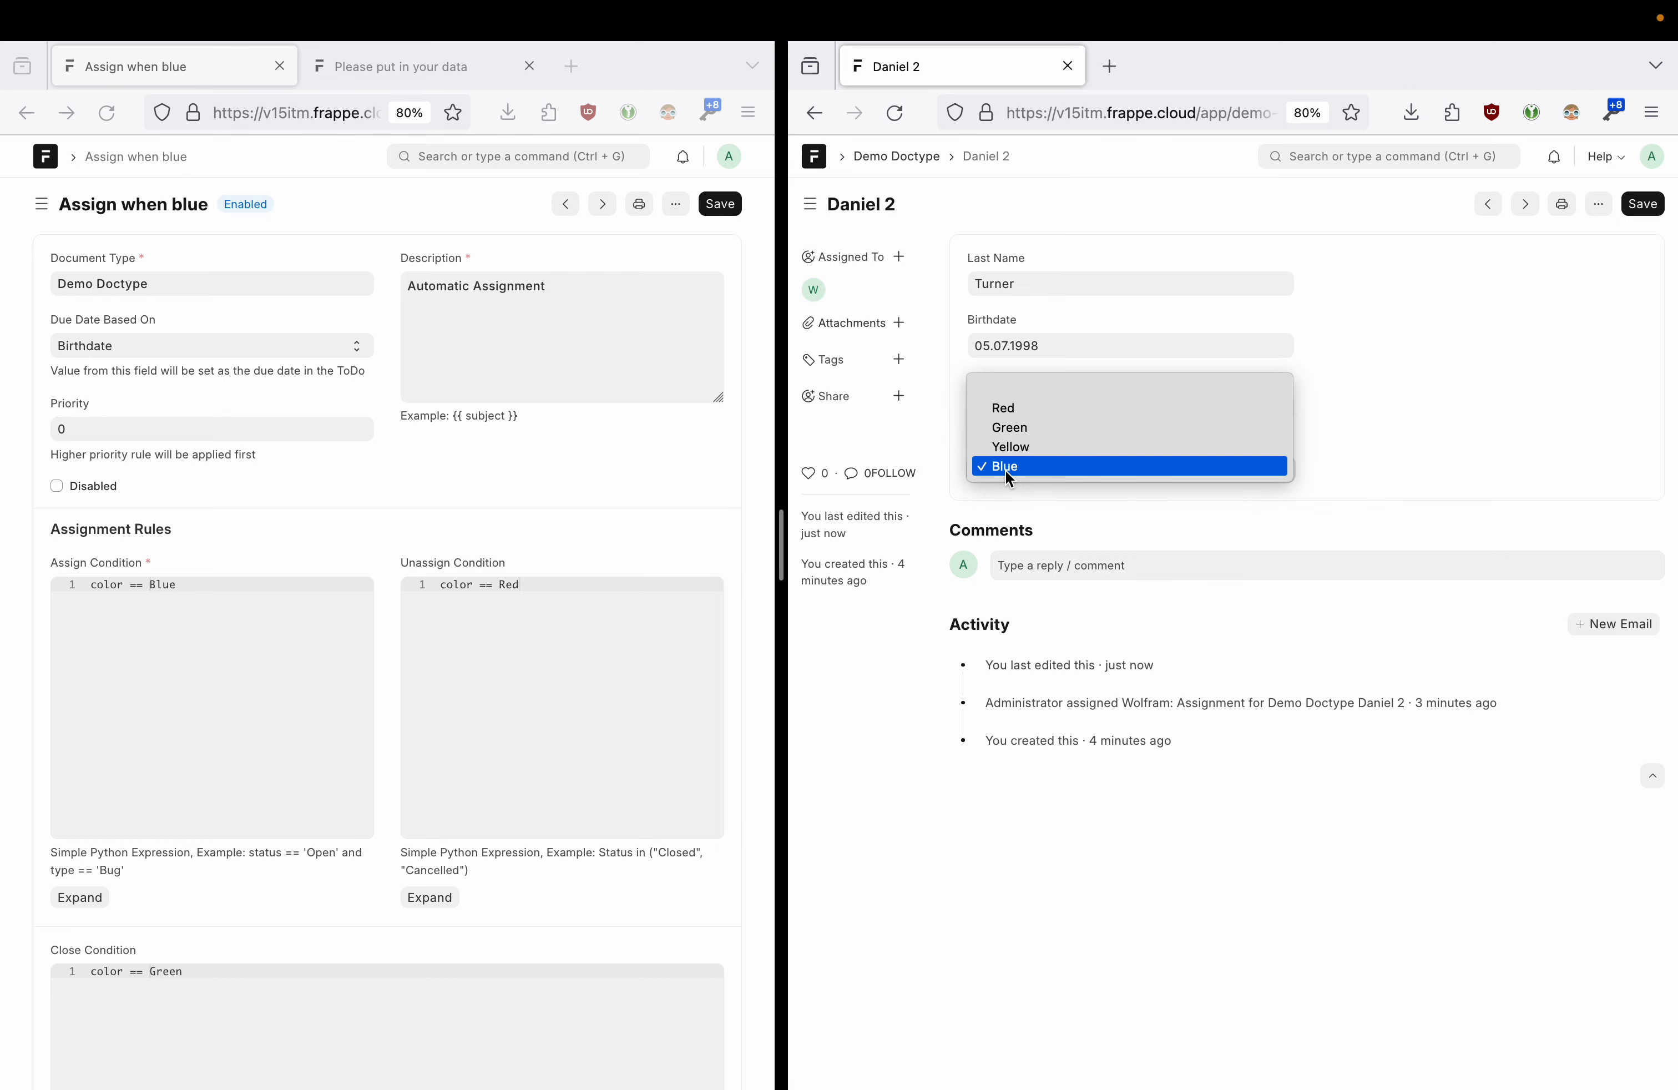
click(1015, 433)
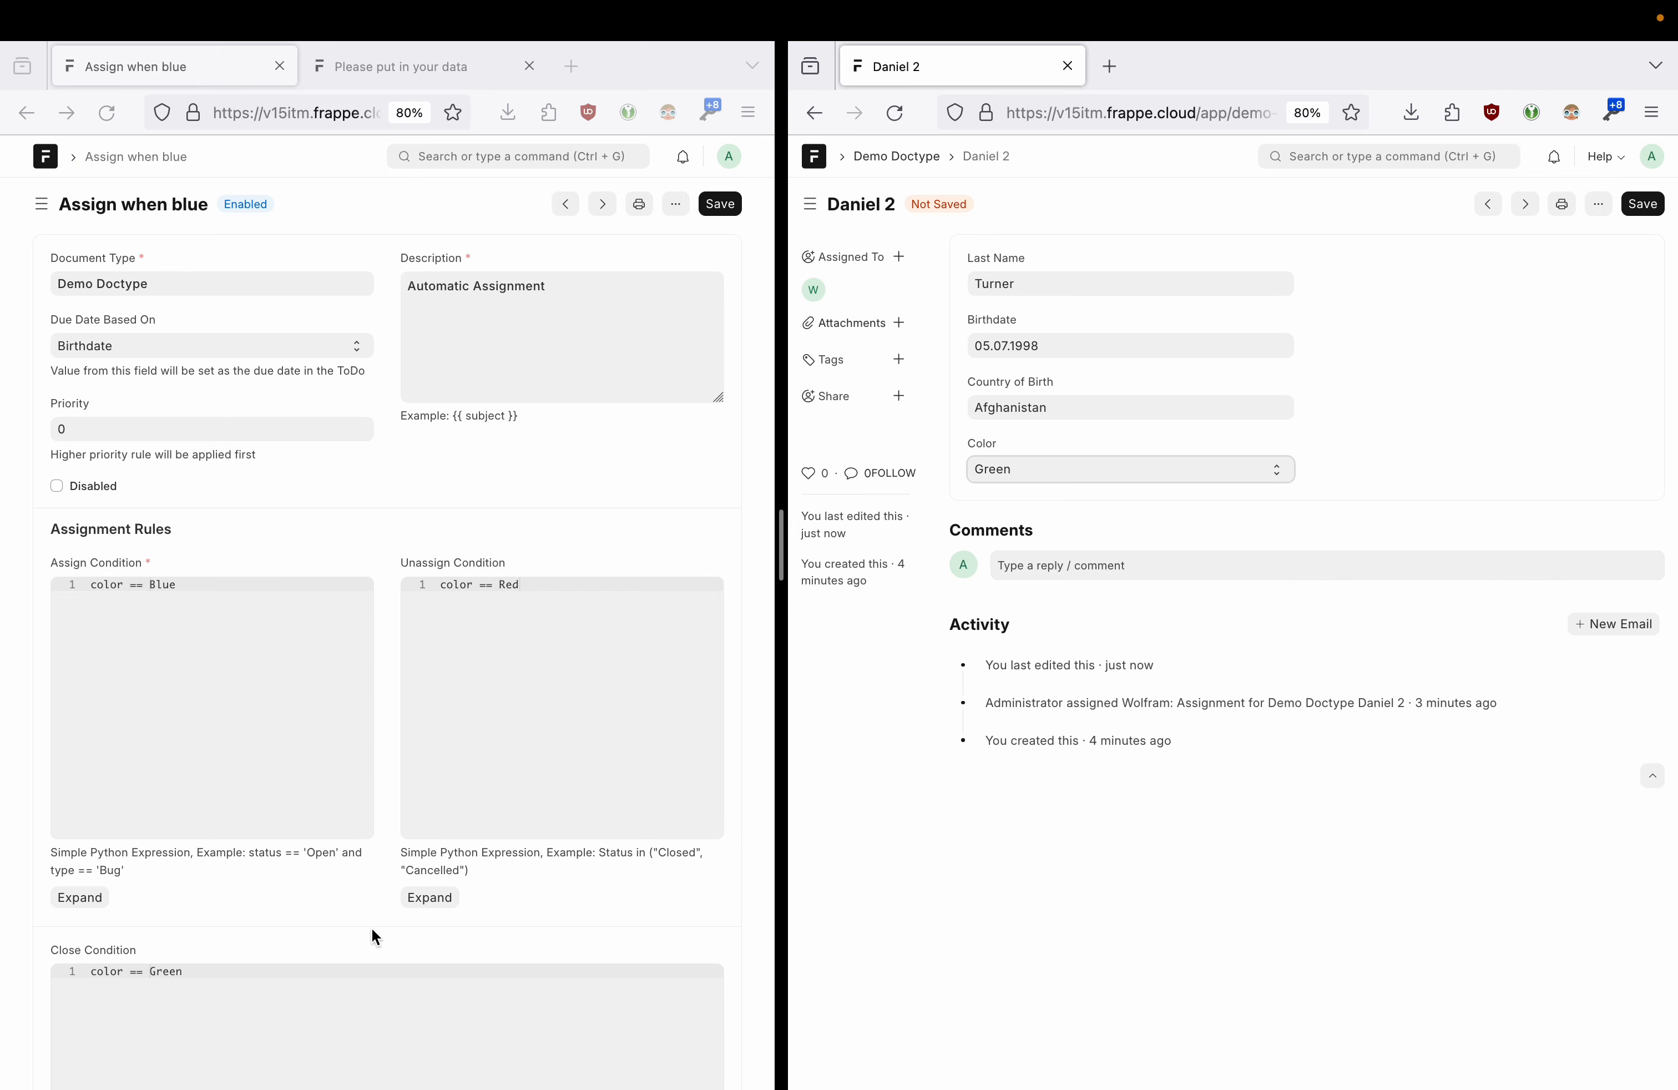
click(286, 980)
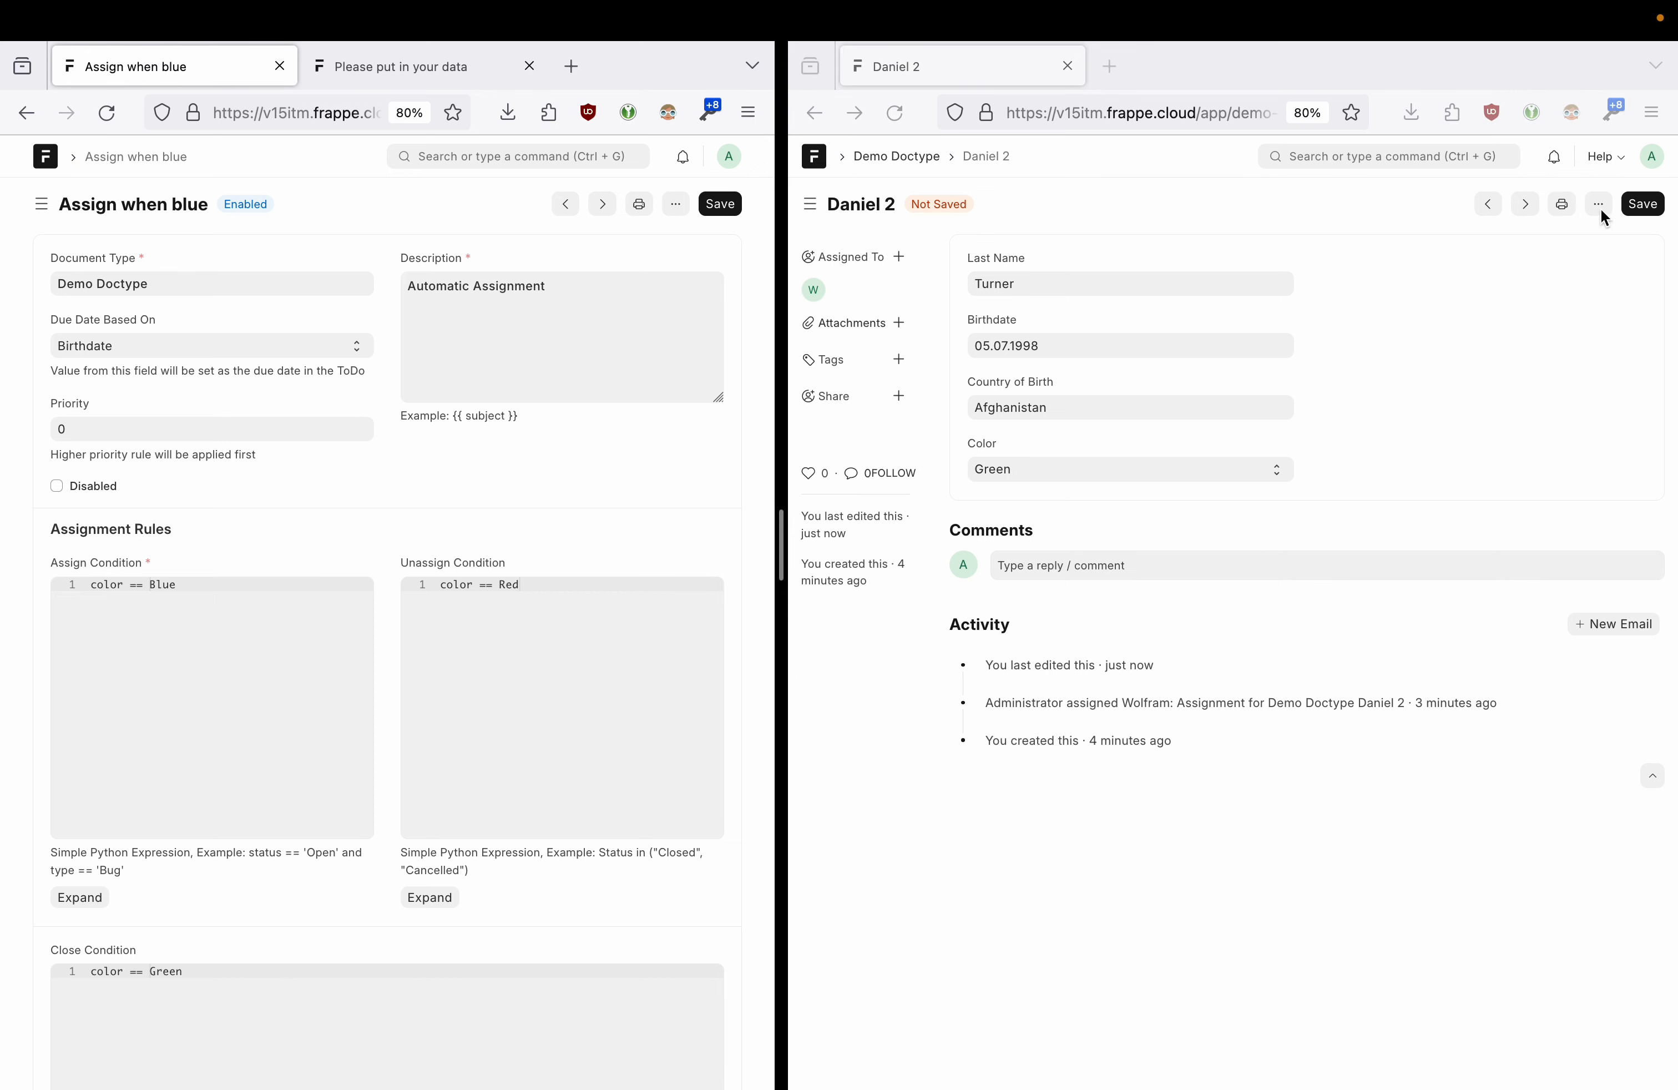
click(1646, 204)
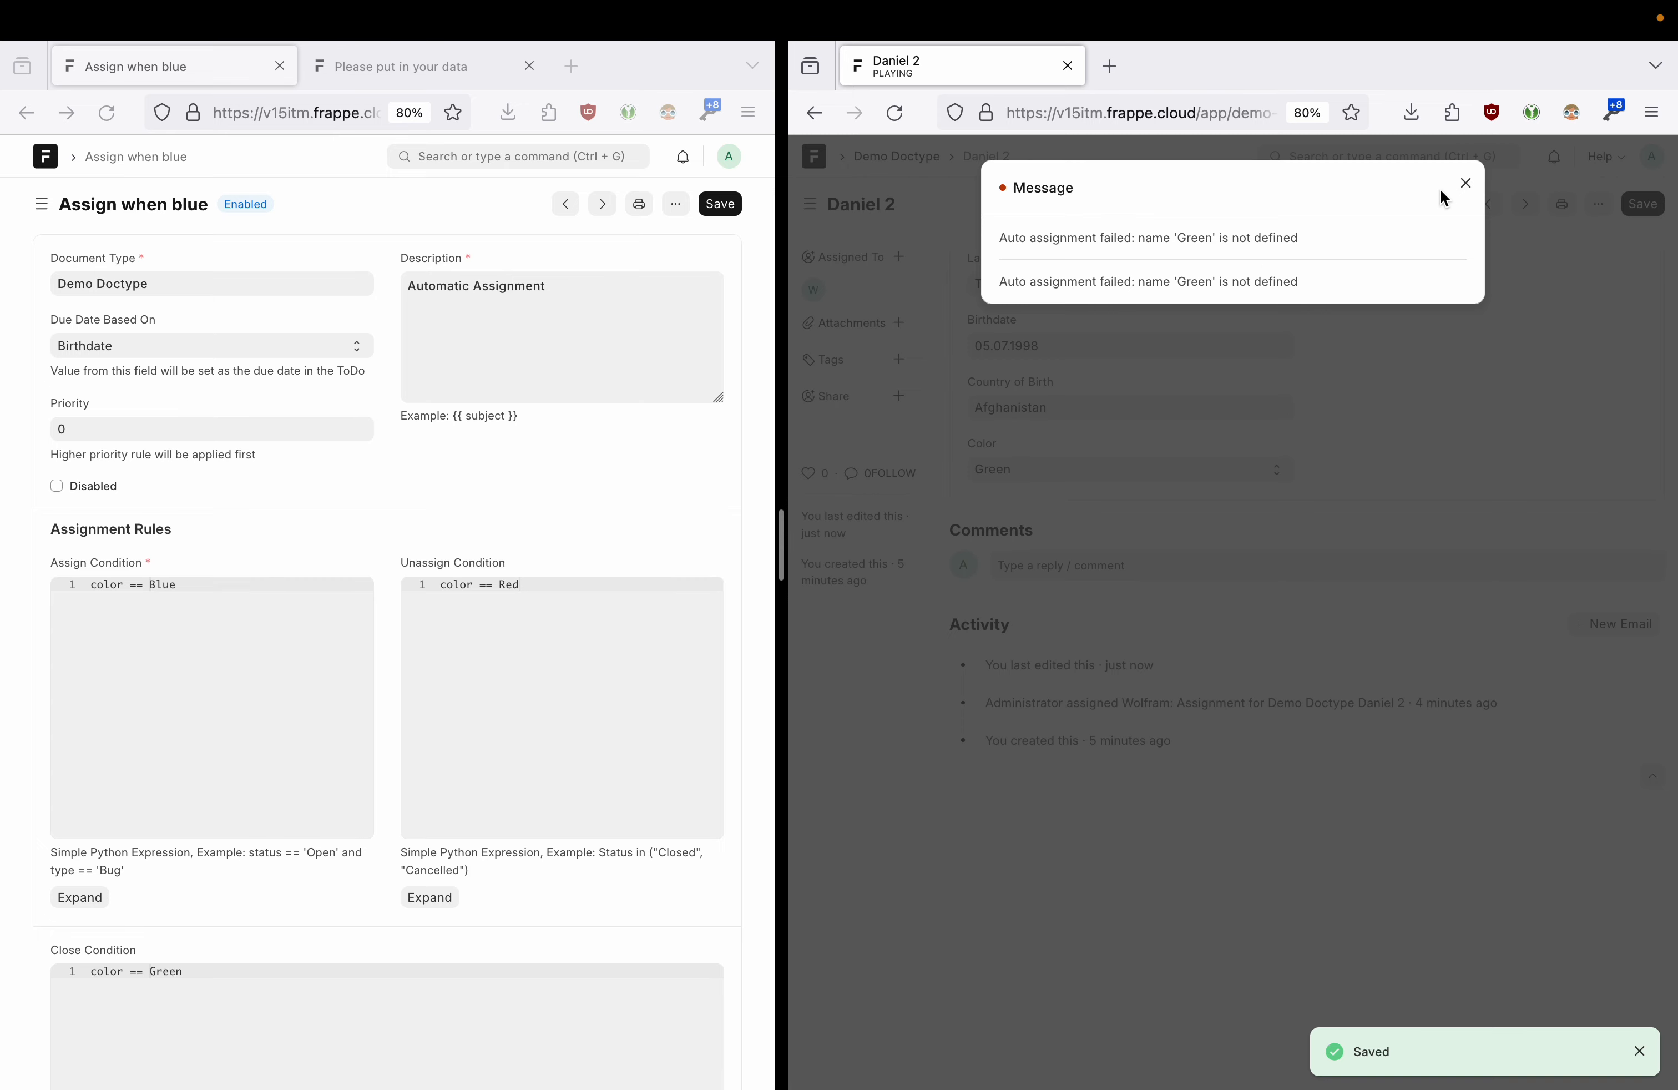
click(1463, 186)
- Remove Daniel 2's existing assignee, save it as Blue, and dismiss the 'Blue' not defined error
click(212, 972)
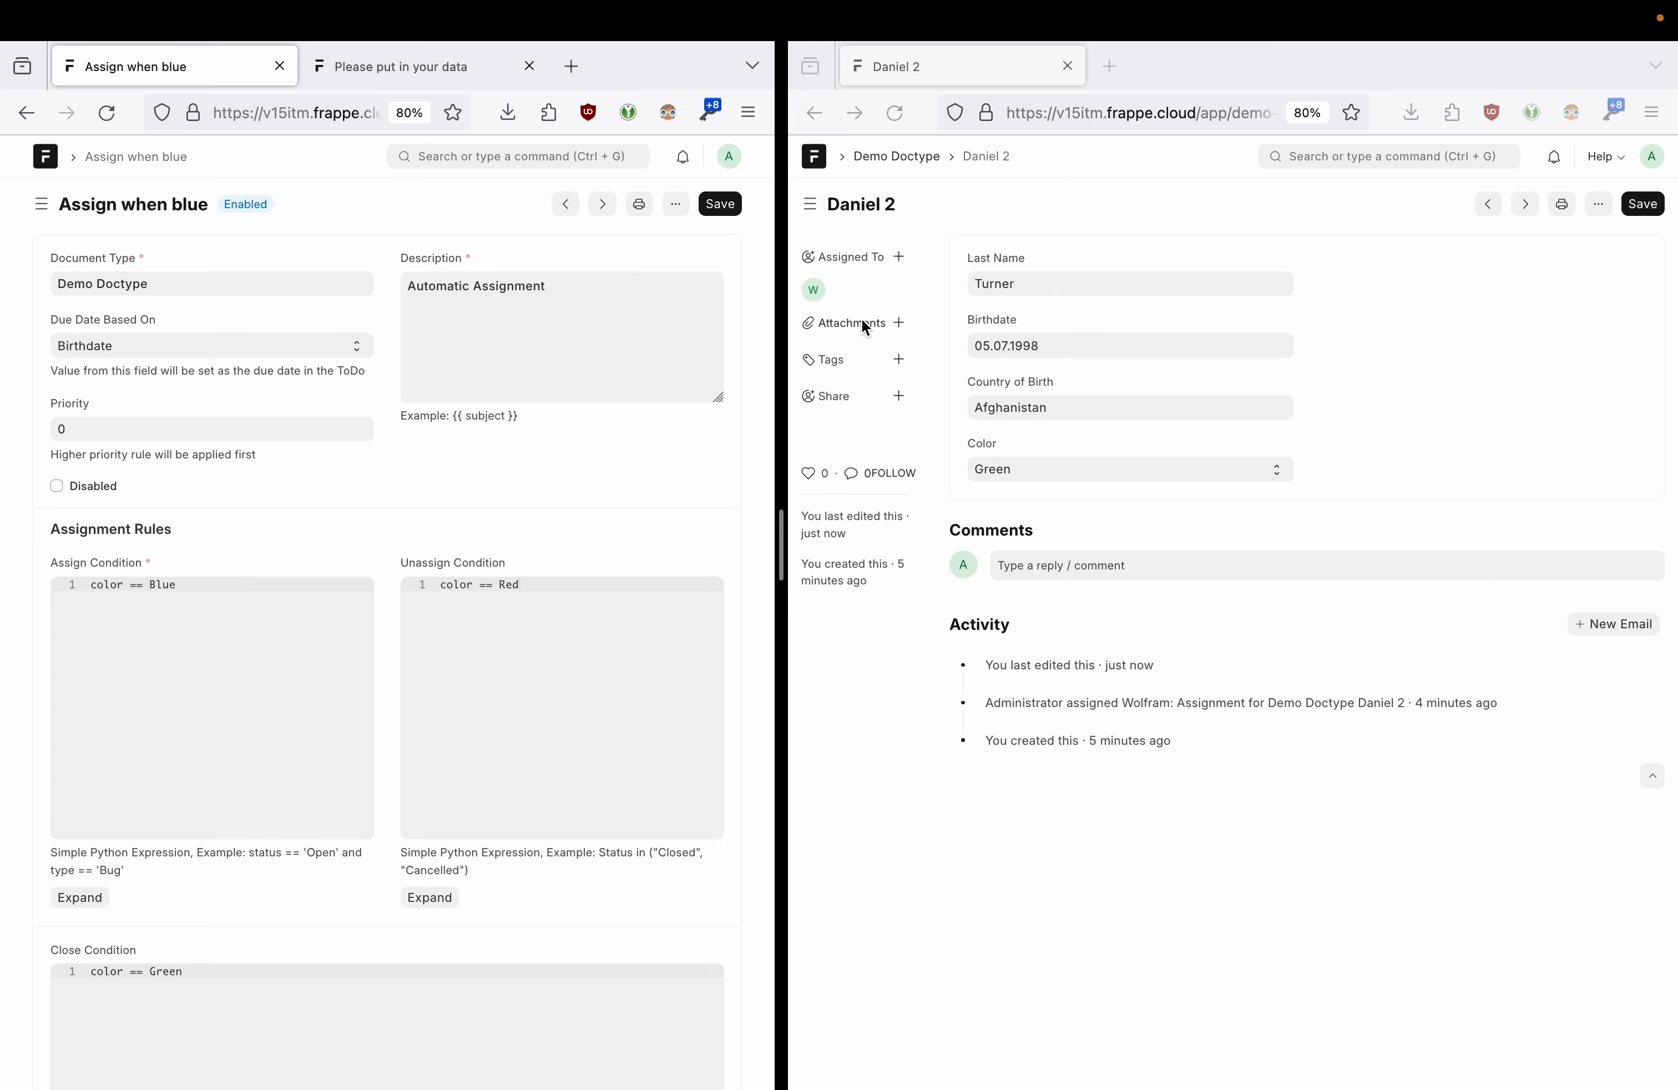
click(817, 289)
click(1398, 307)
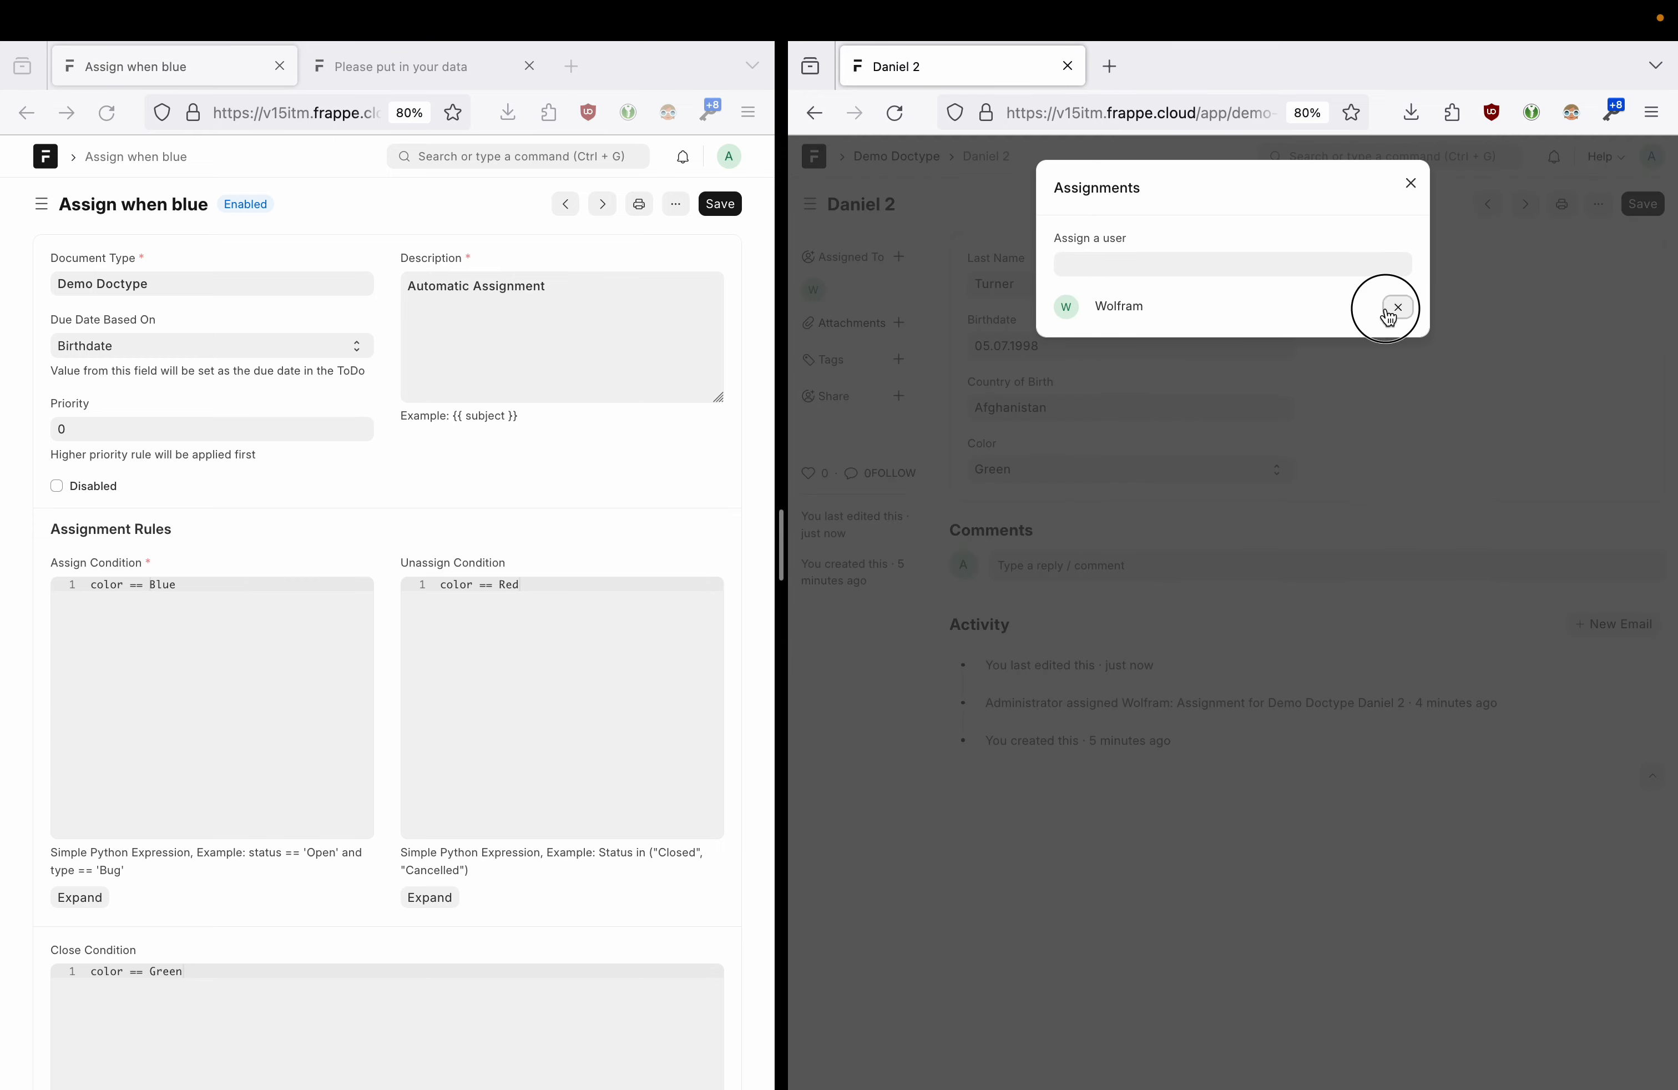
click(1411, 183)
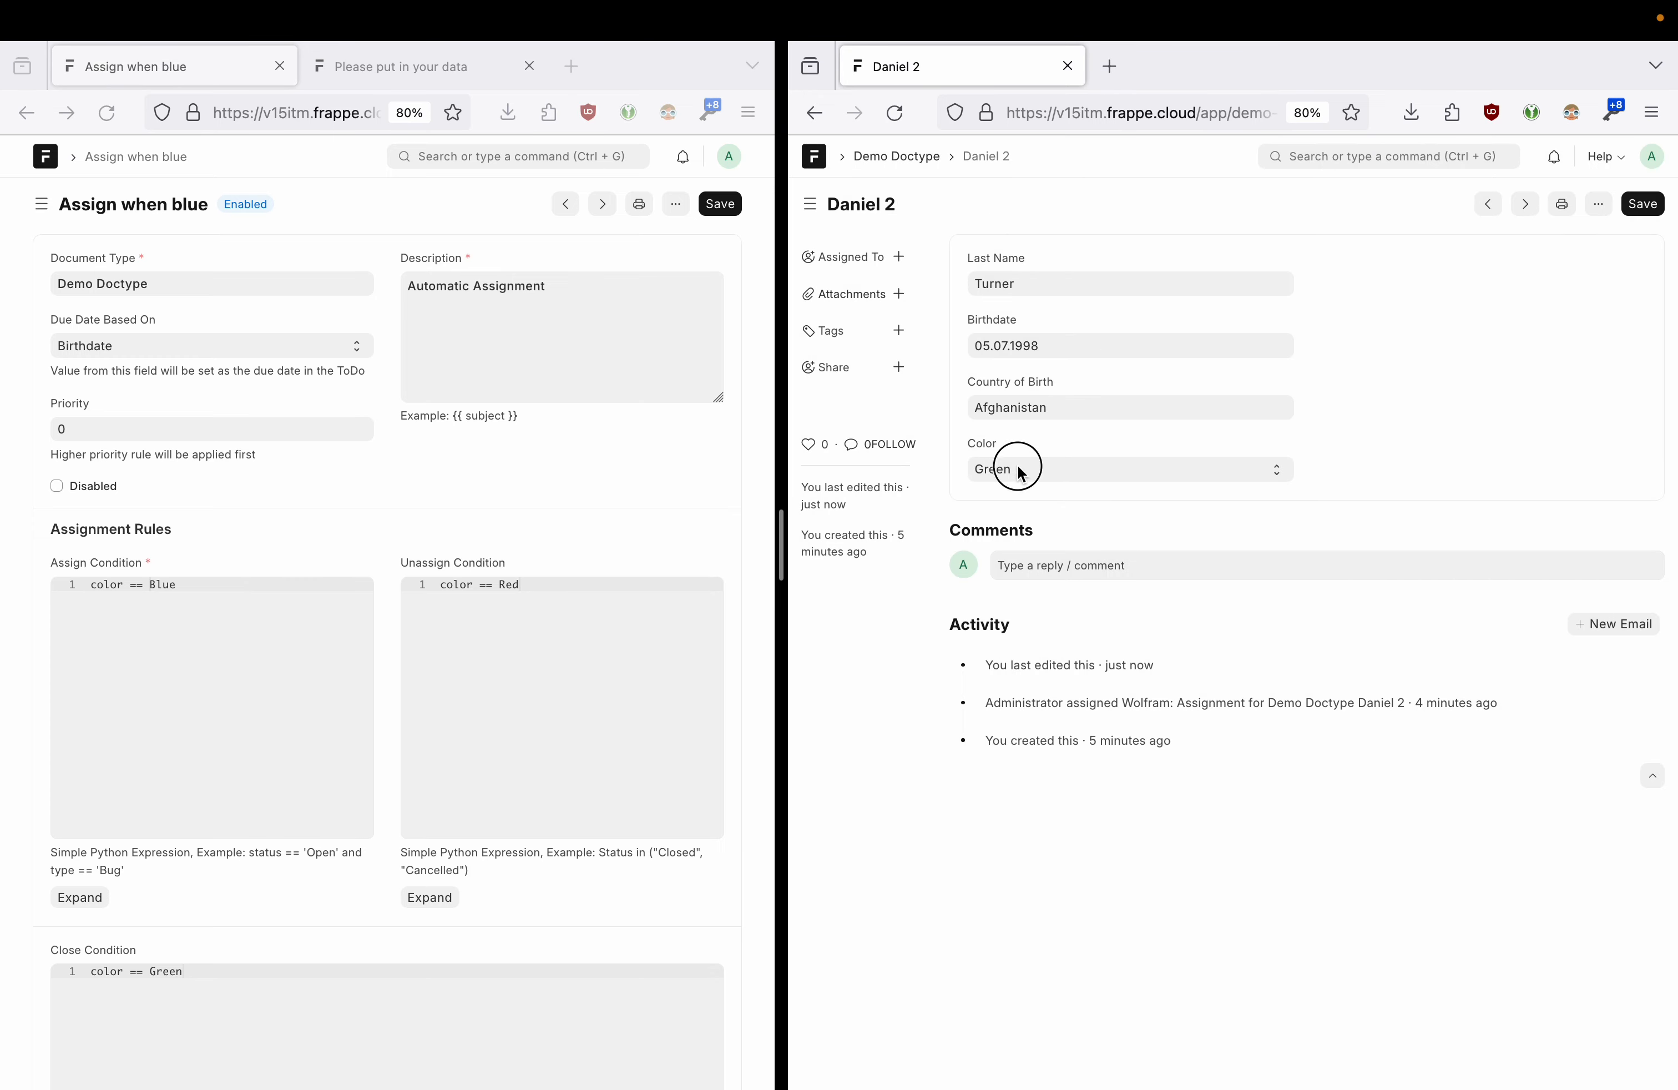
click(1019, 470)
click(1020, 503)
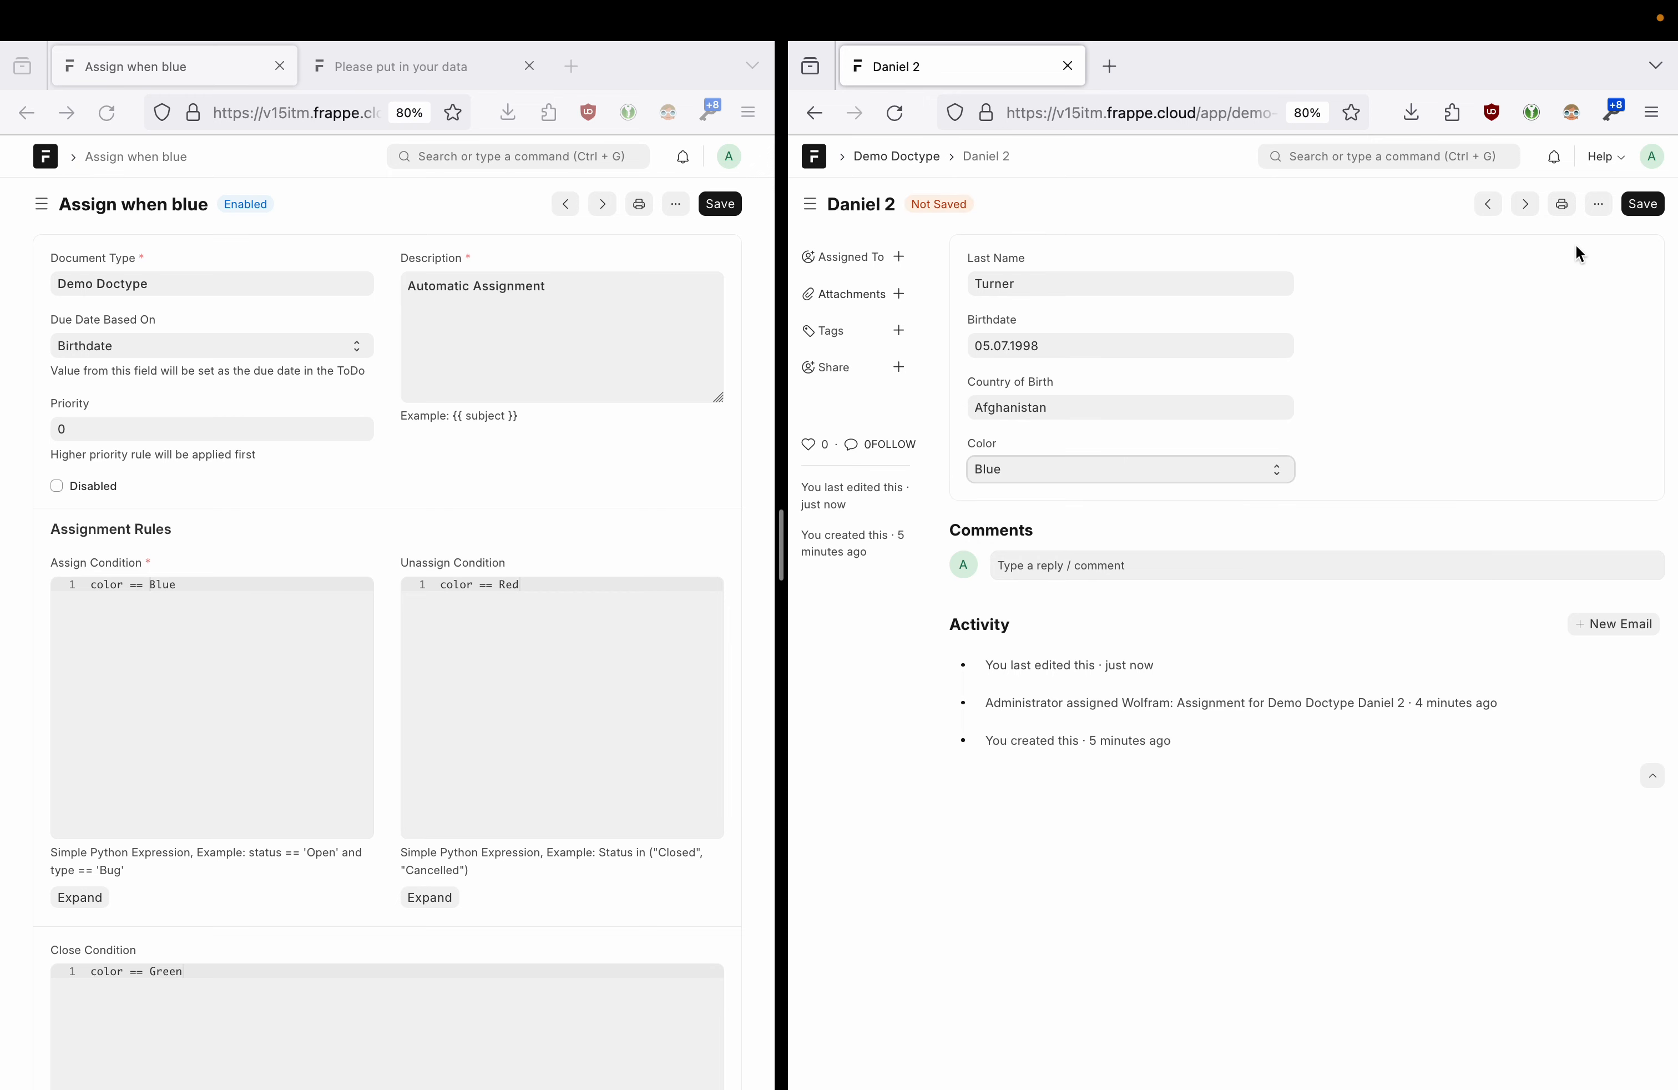
click(1642, 206)
drag(1200, 242, 1305, 248)
click(1338, 246)
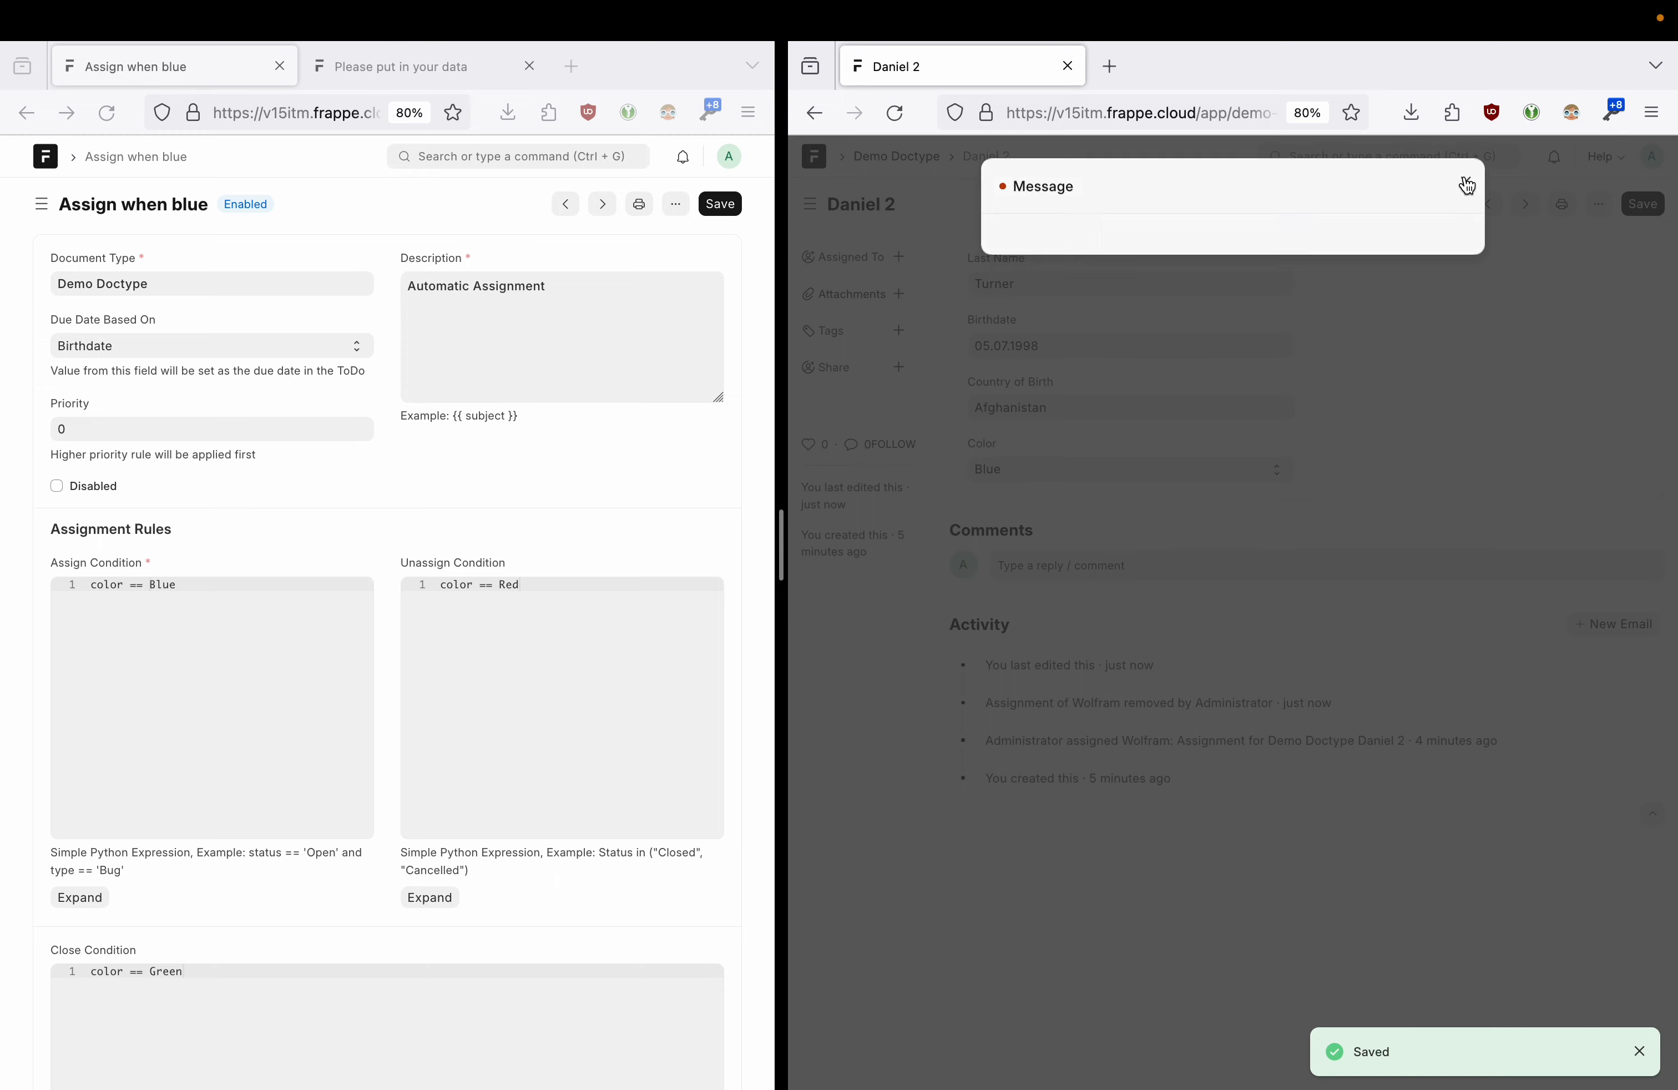
click(1467, 182)
click(230, 578)
- Restore the quotes around the Blue and Red values in the rule conditions
text(")
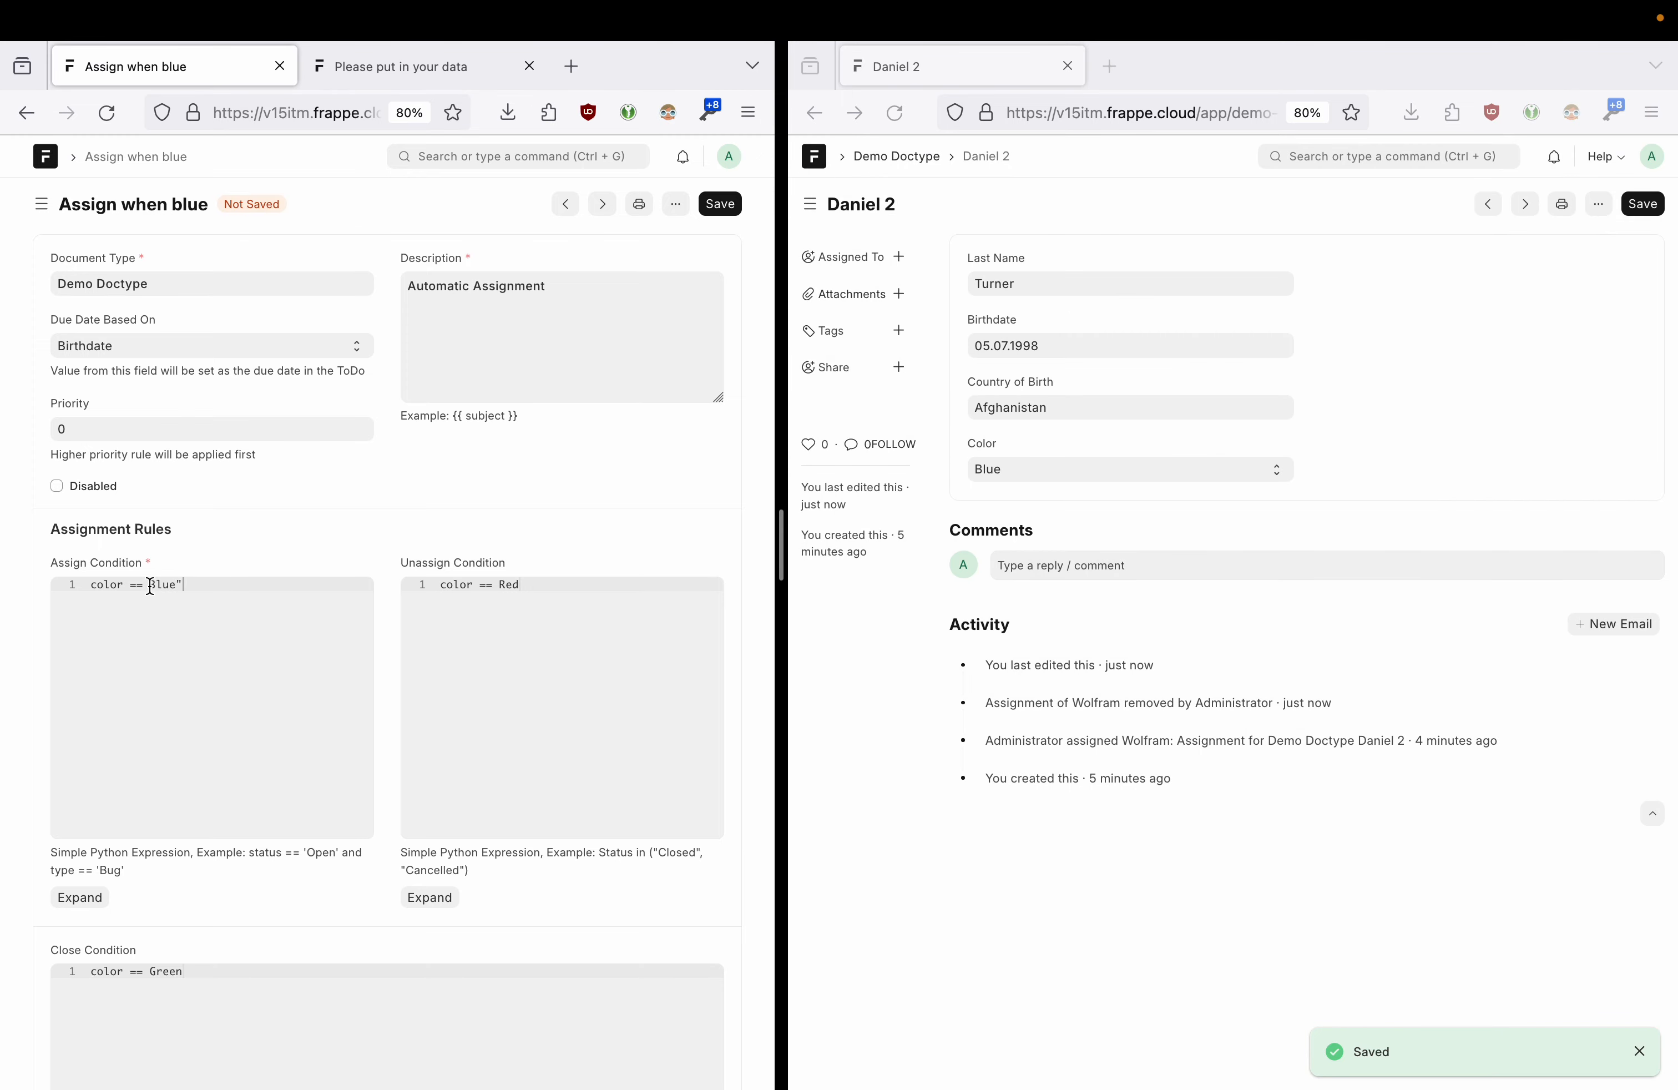
click(501, 586)
text(")
key(End)
text(")
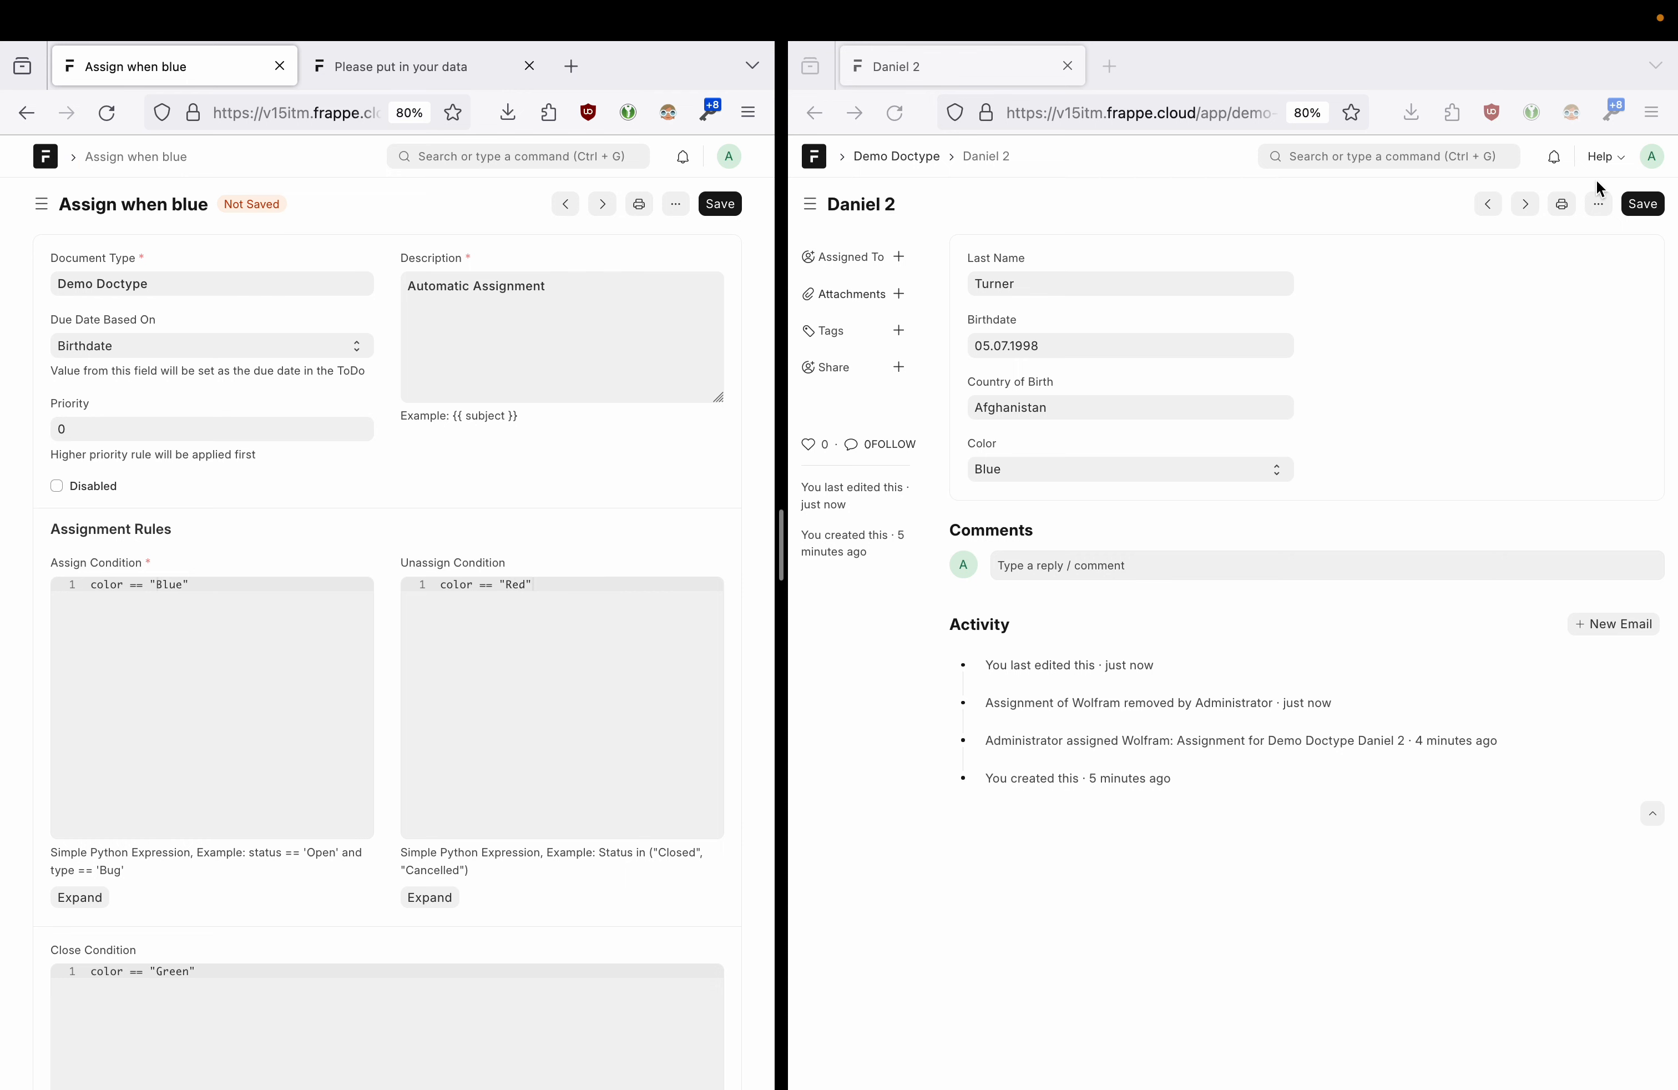
- Save Daniel 2 with Color Yellow and dismiss the auto assignment failed message
click(1640, 210)
click(1640, 210)
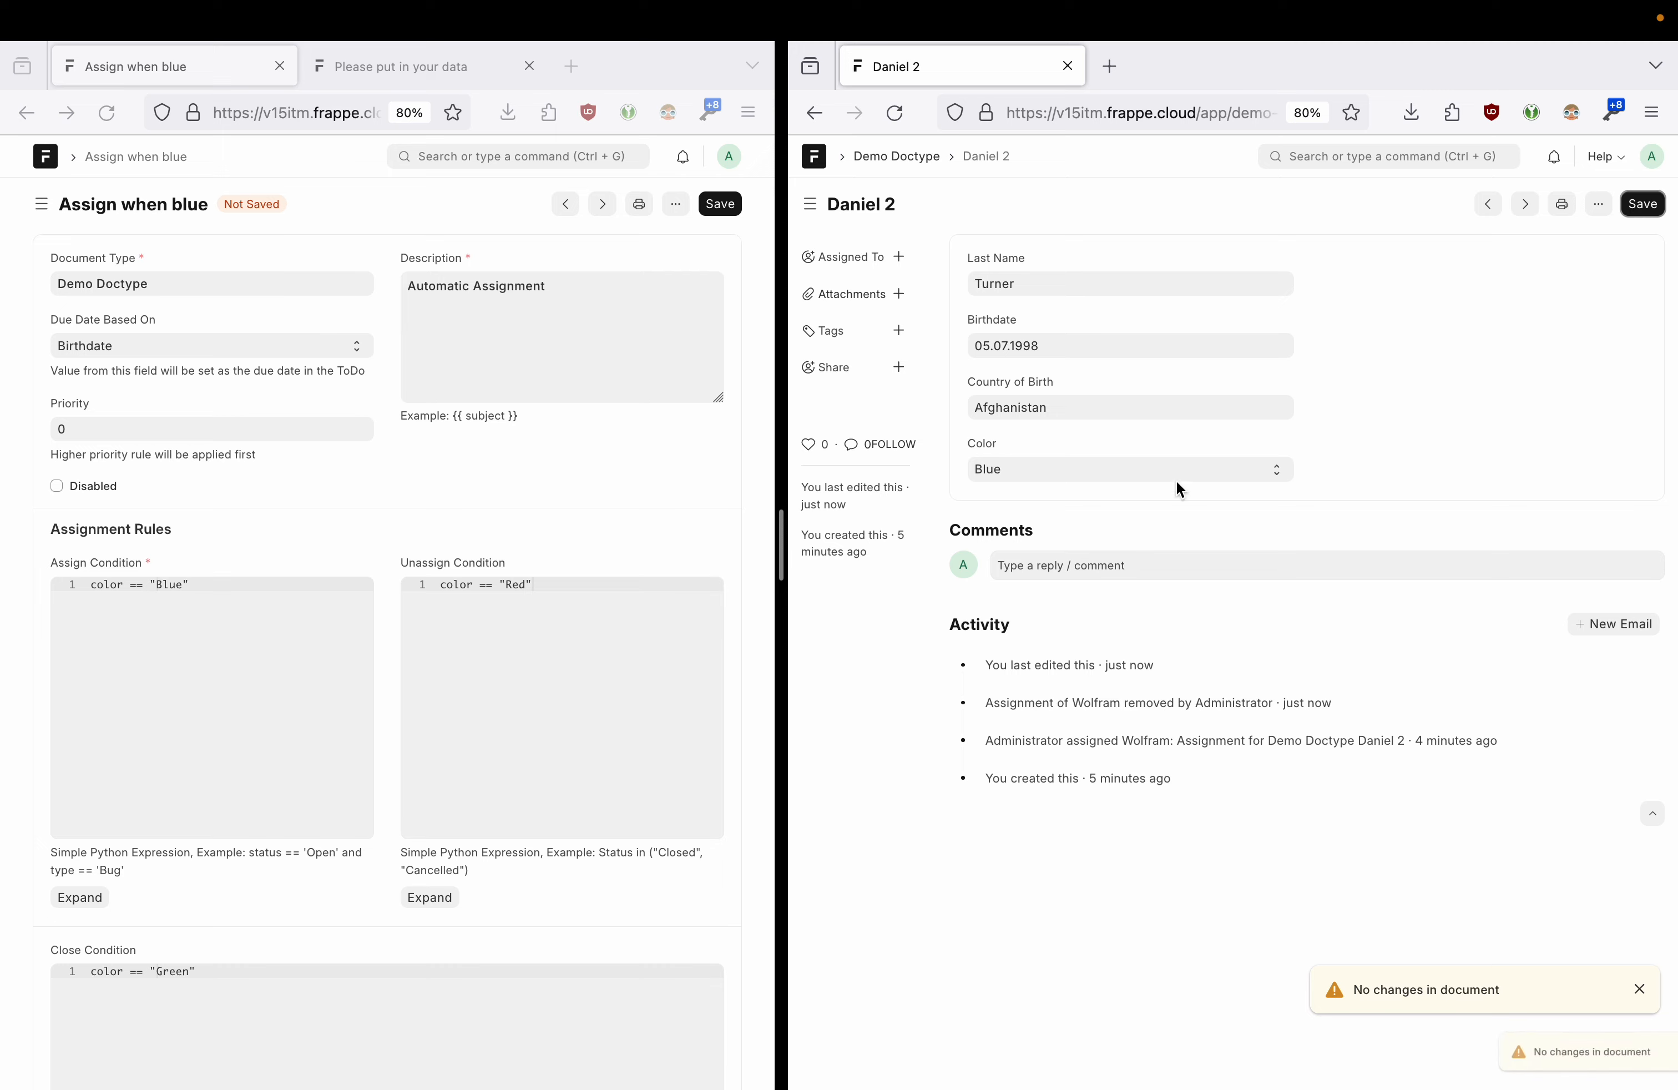
click(999, 473)
click(1007, 447)
click(1643, 204)
click(1094, 456)
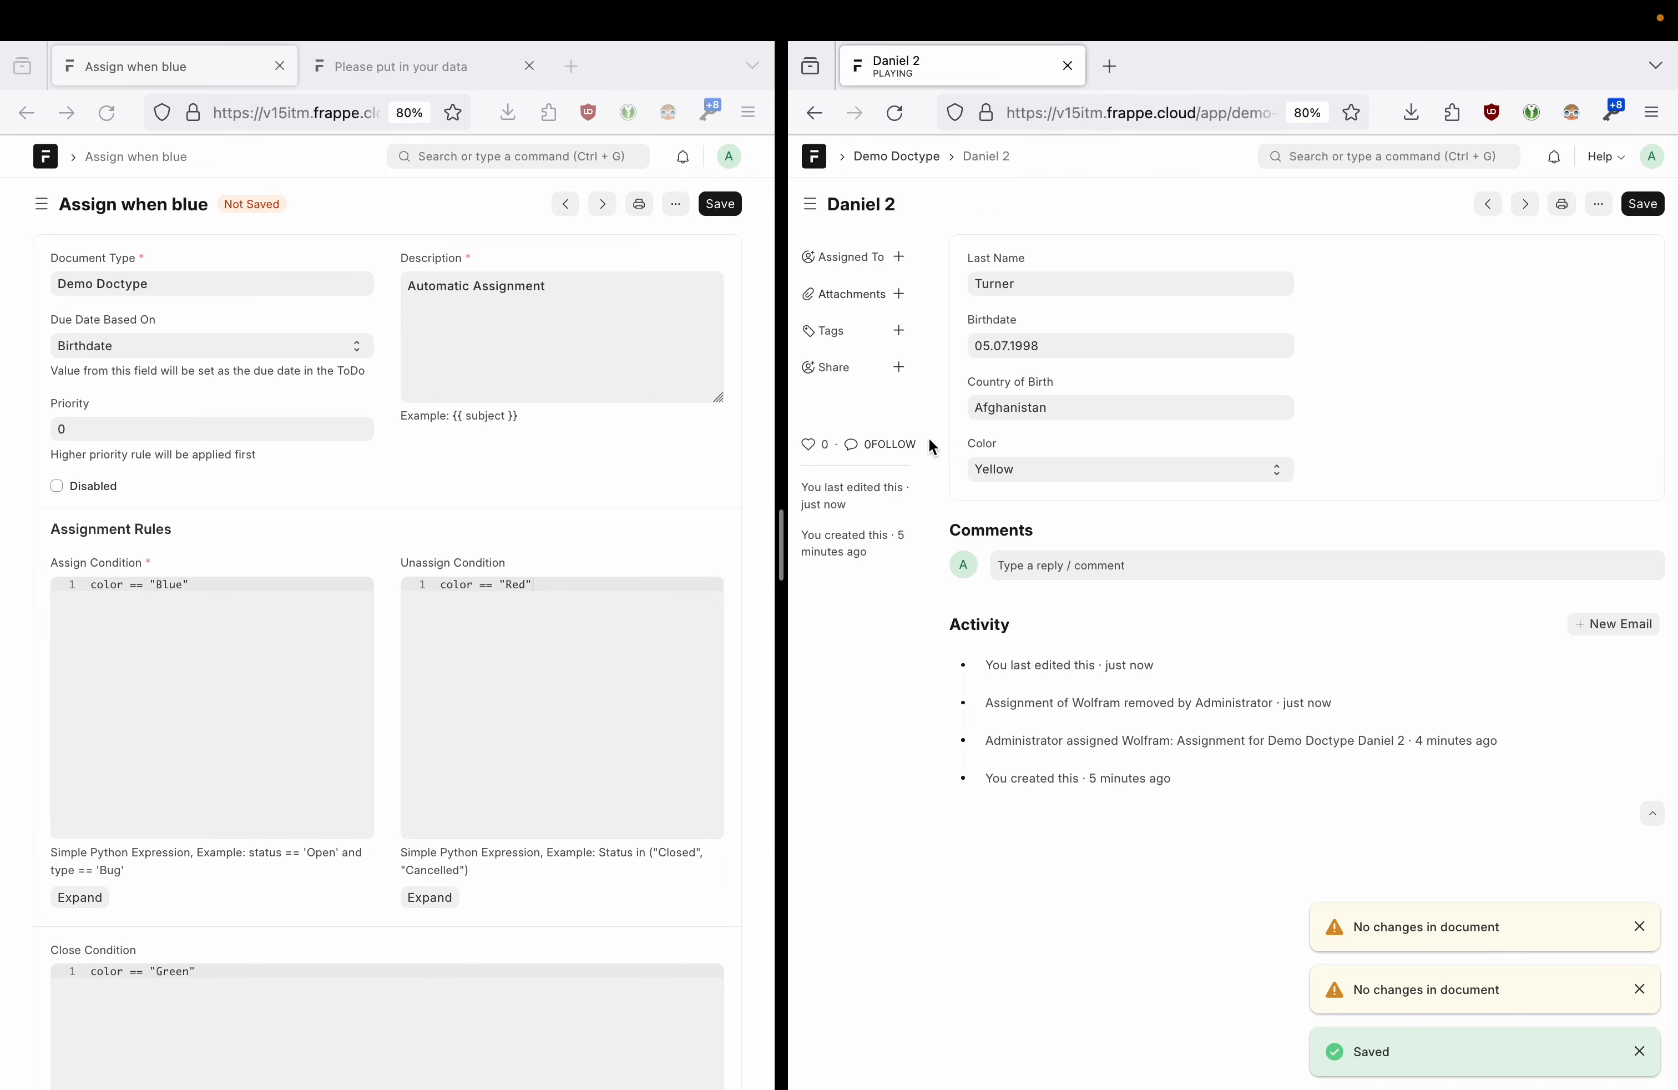
- Save the Assign when blue rule, then save Daniel 2 as Blue to trigger assignment
click(719, 205)
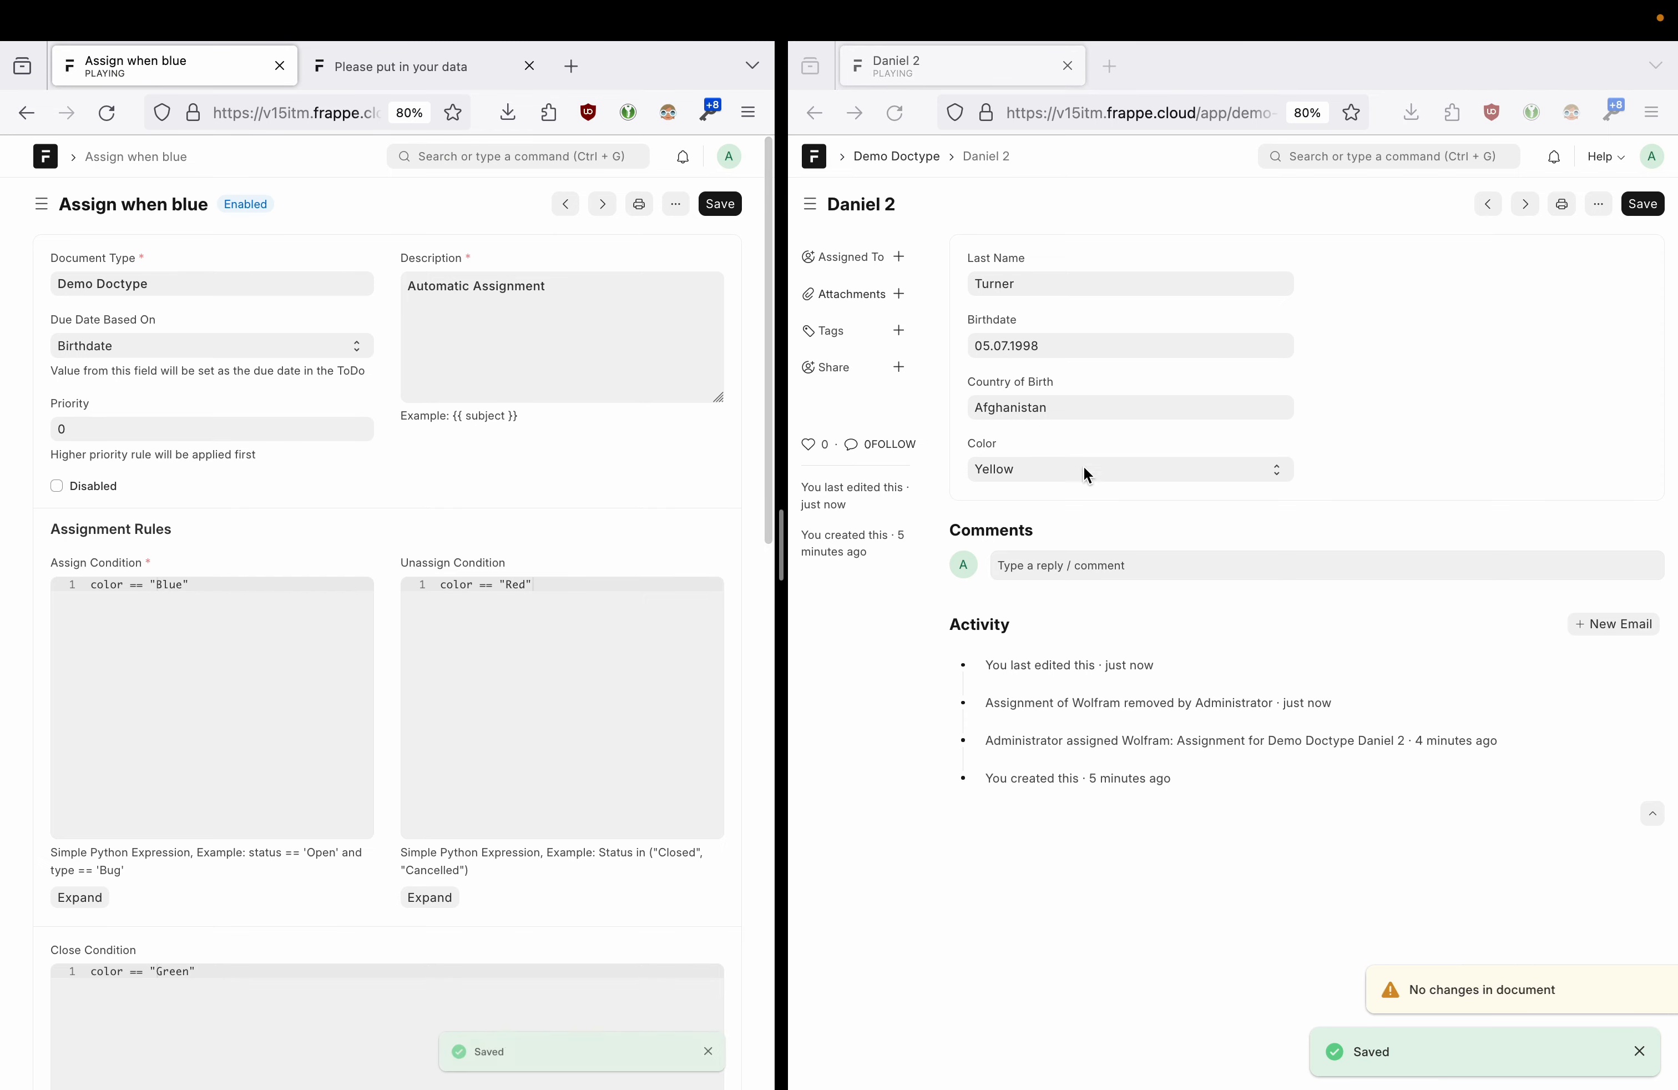
click(1056, 476)
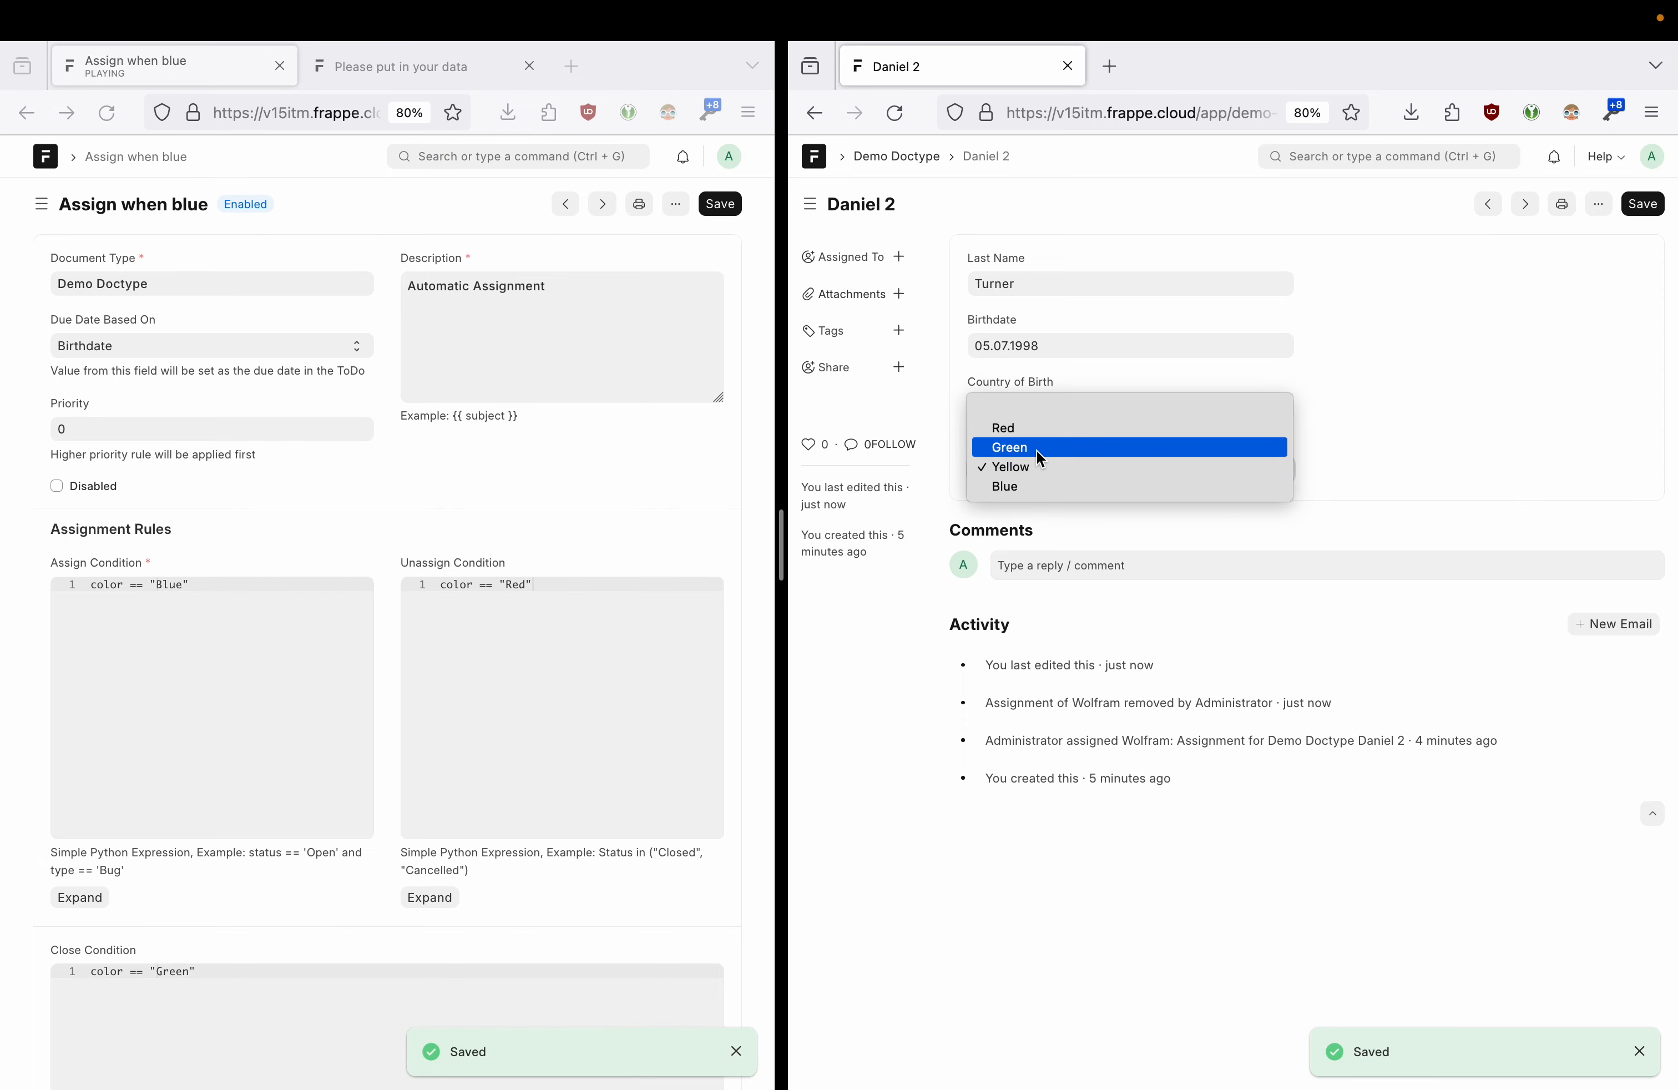
click(1034, 487)
click(1640, 205)
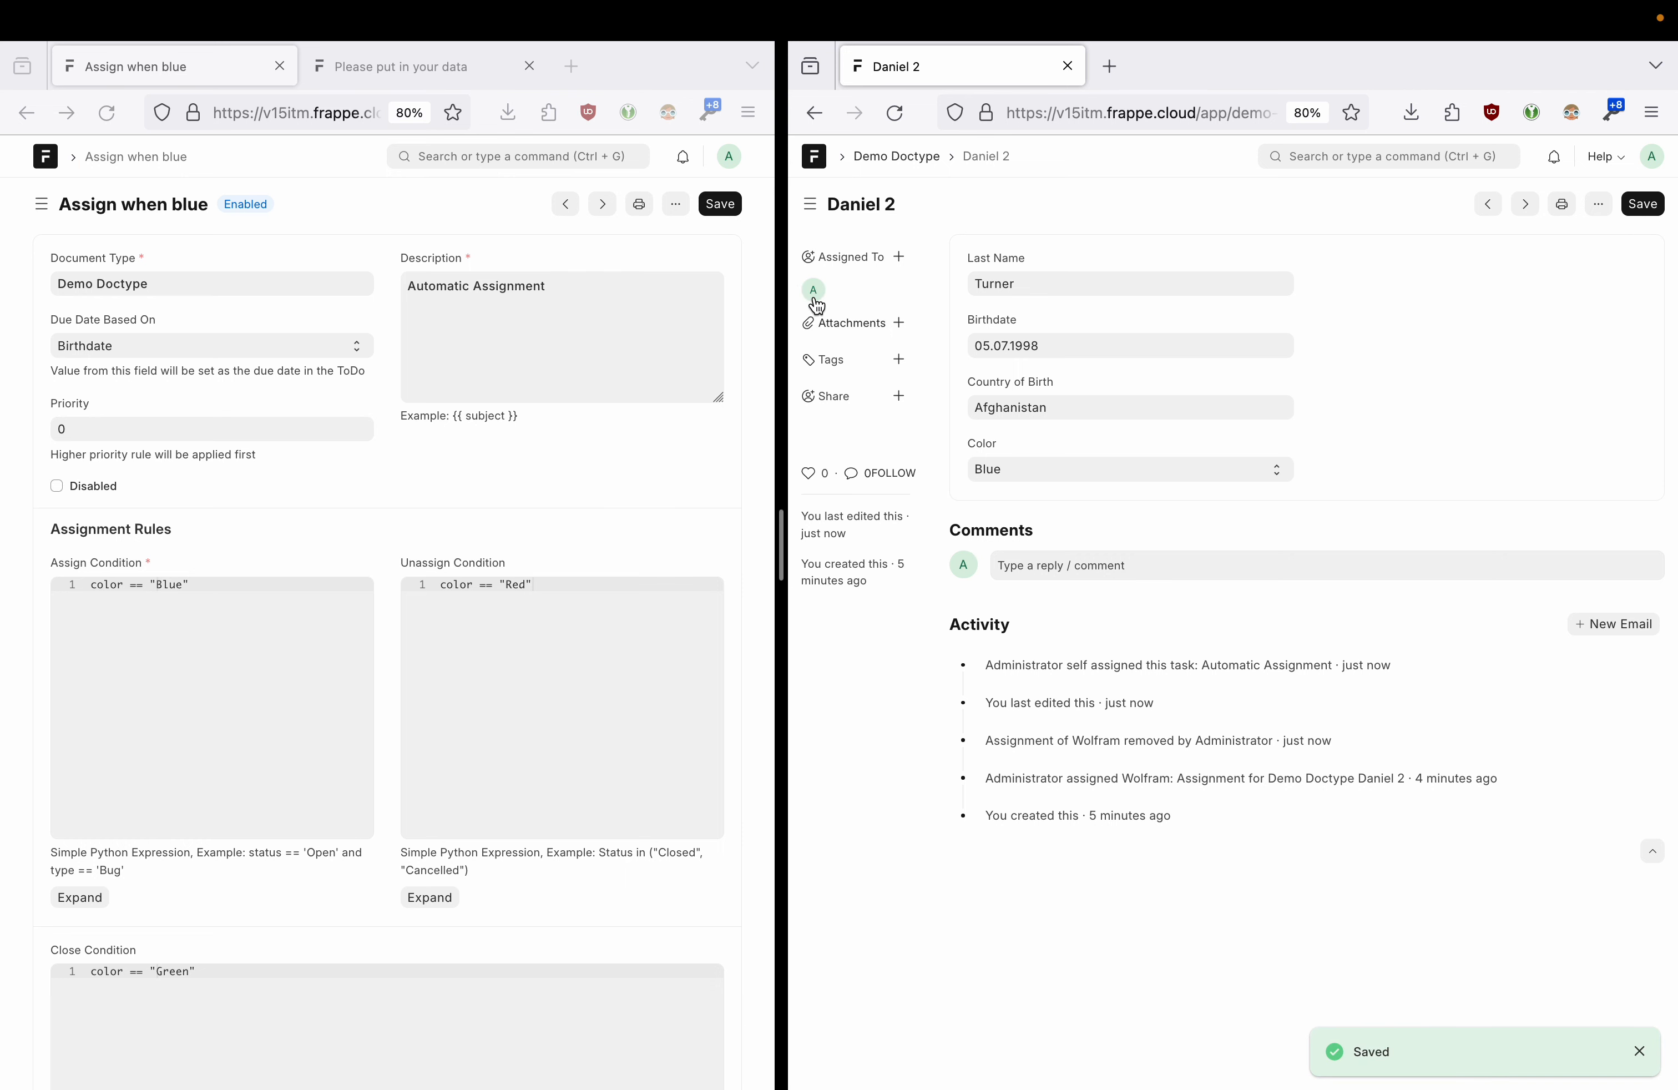
mouse_move(817, 306)
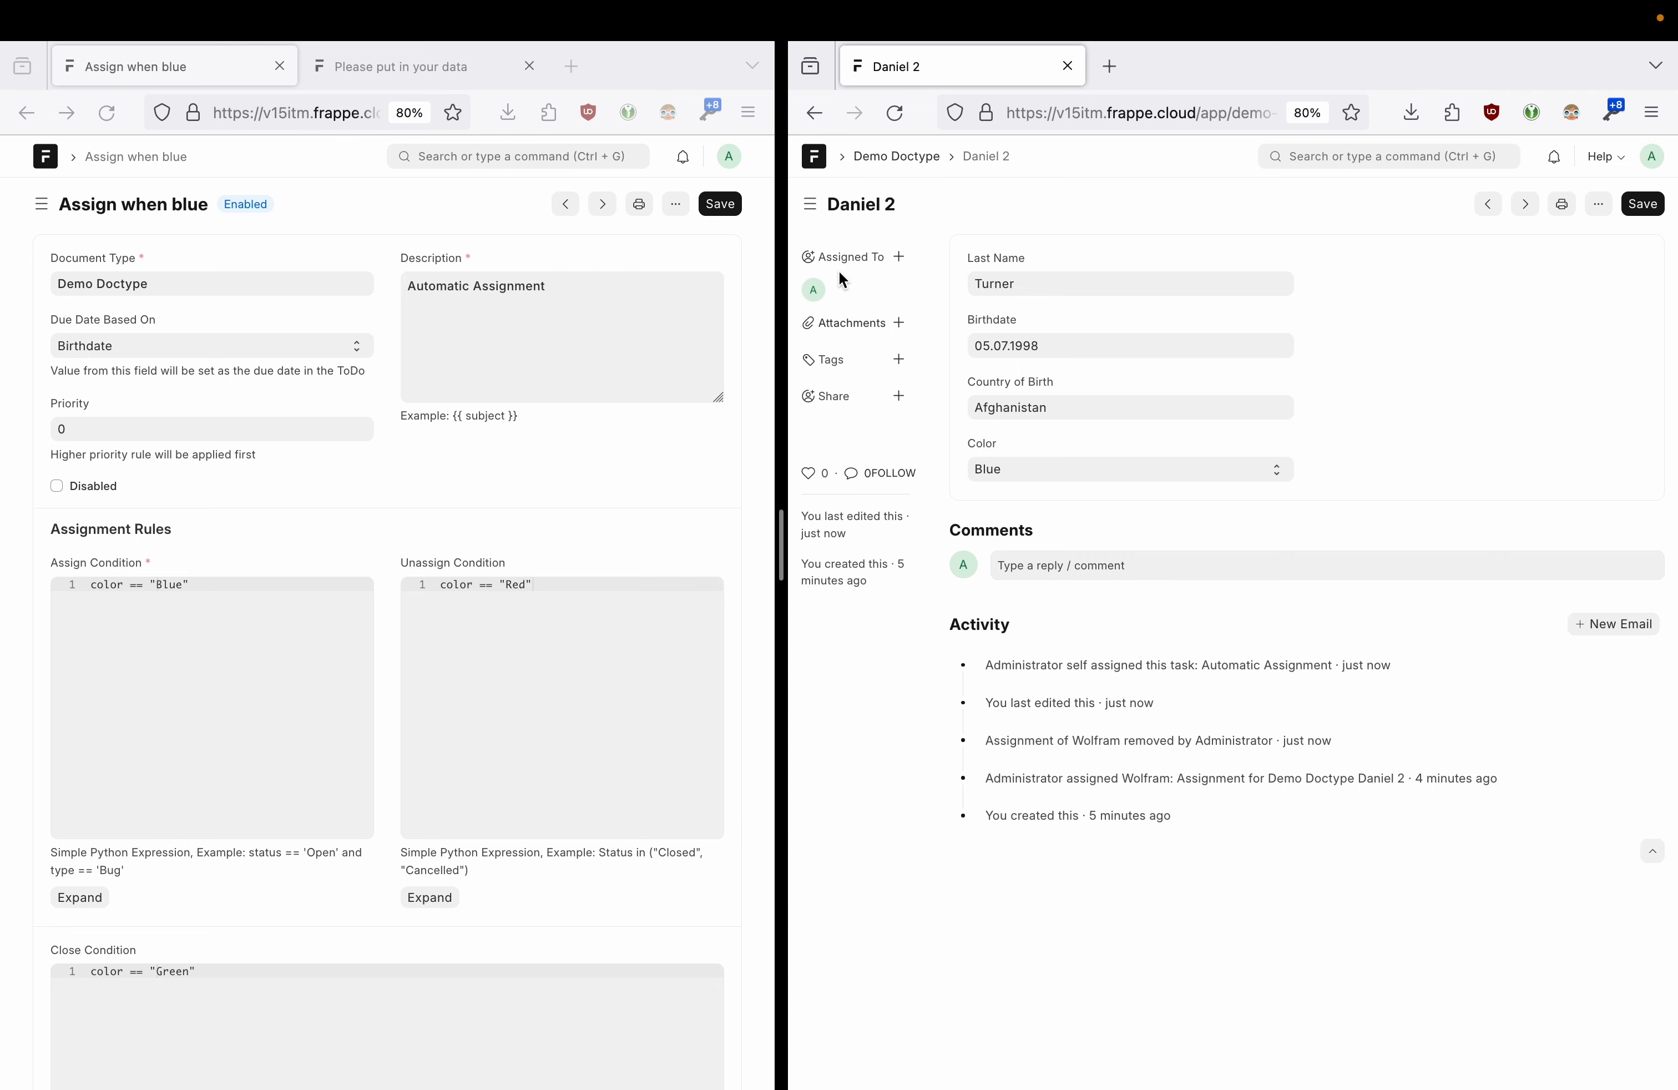
- Save Daniel 2 as Red to test unassignment, then as Blue again
click(1015, 468)
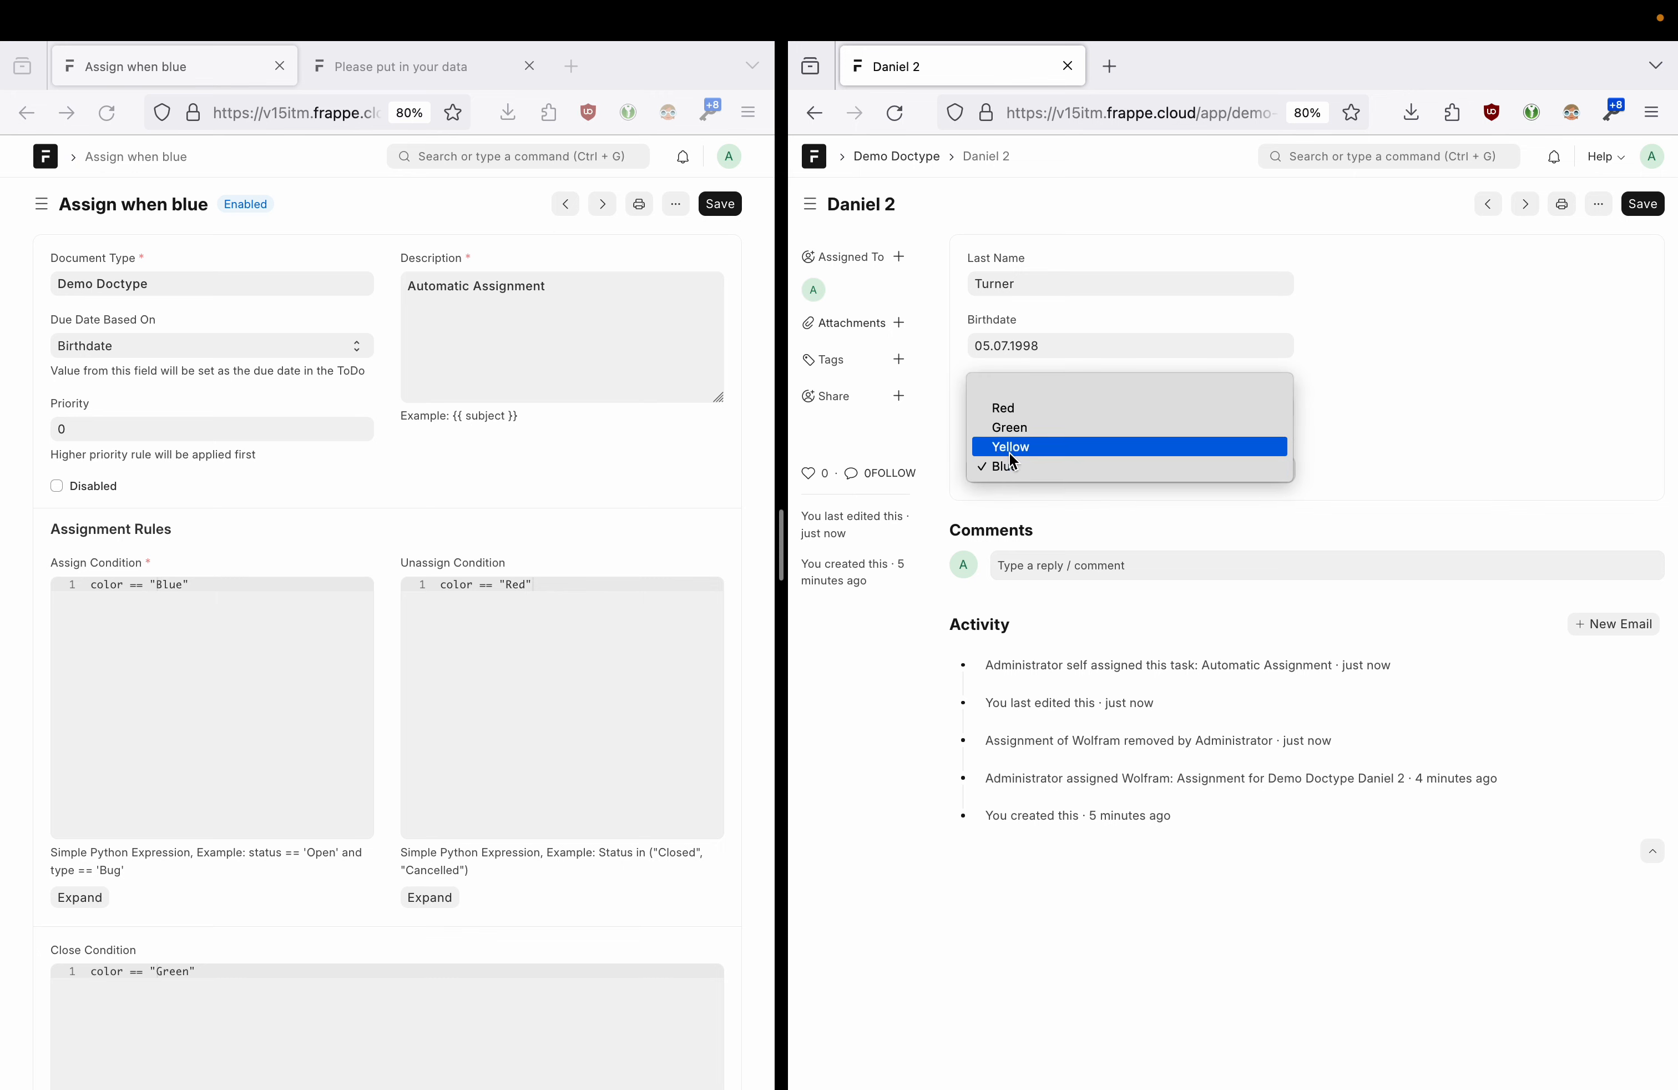
click(1014, 411)
click(1624, 205)
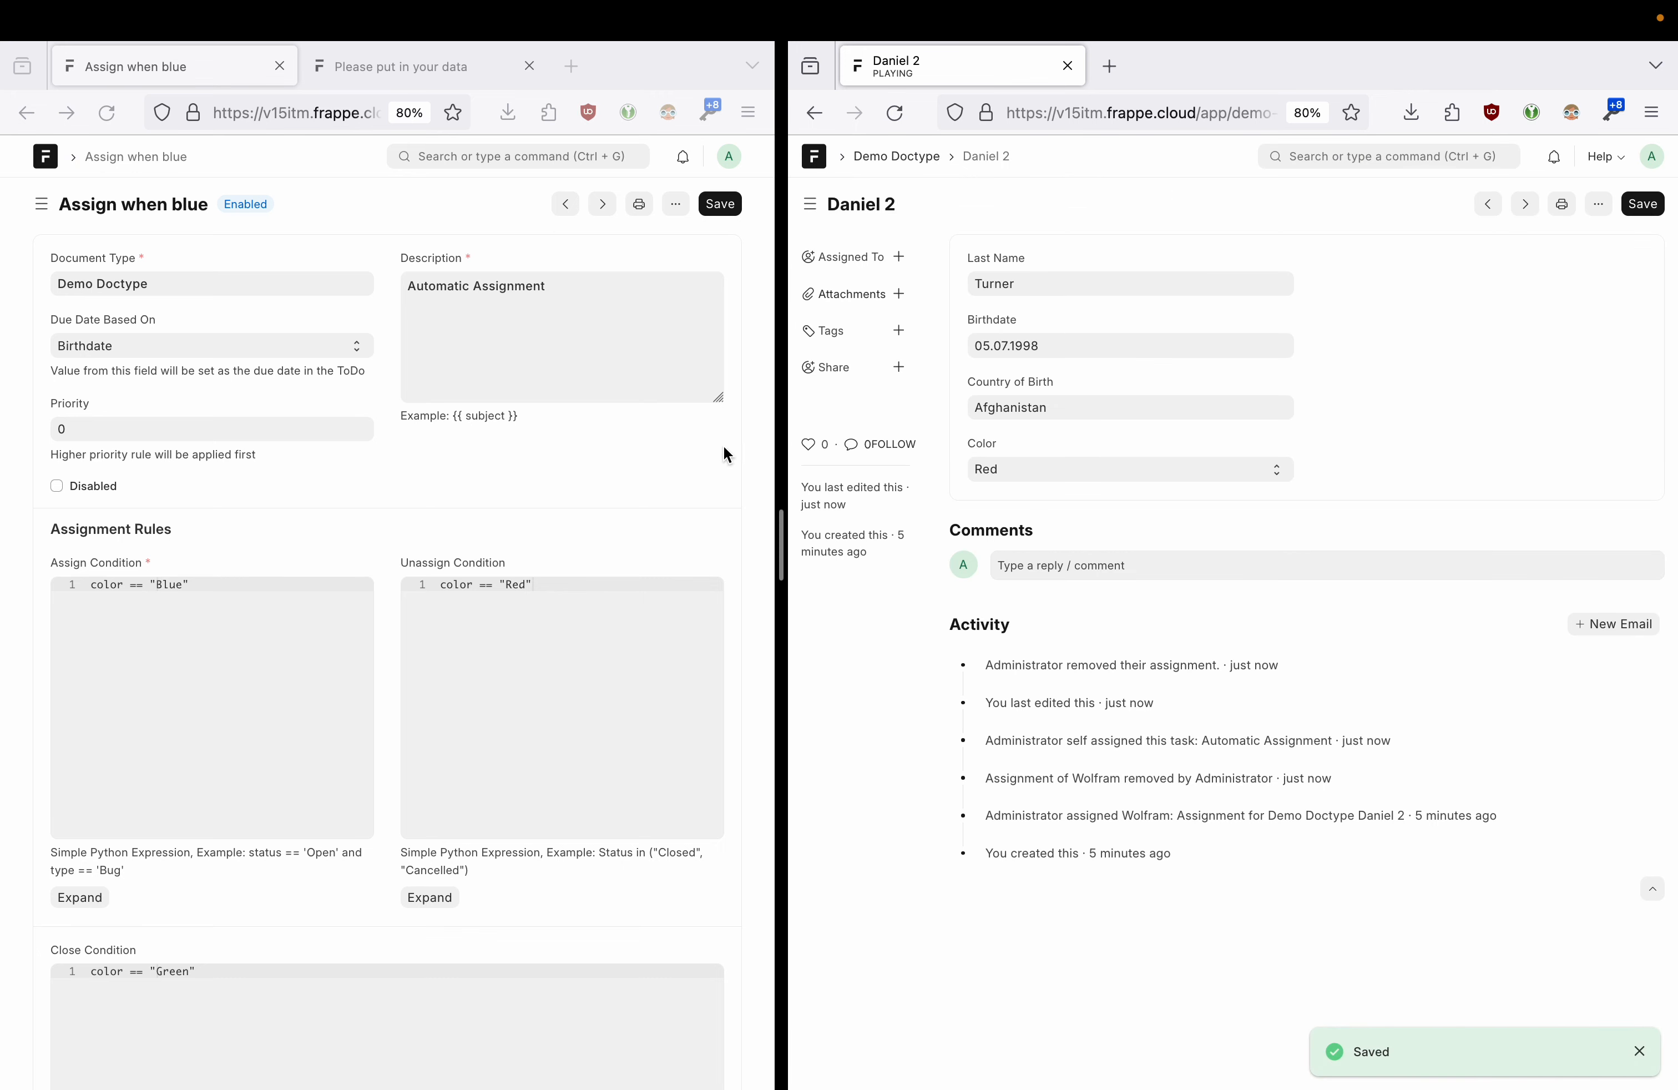
click(1041, 478)
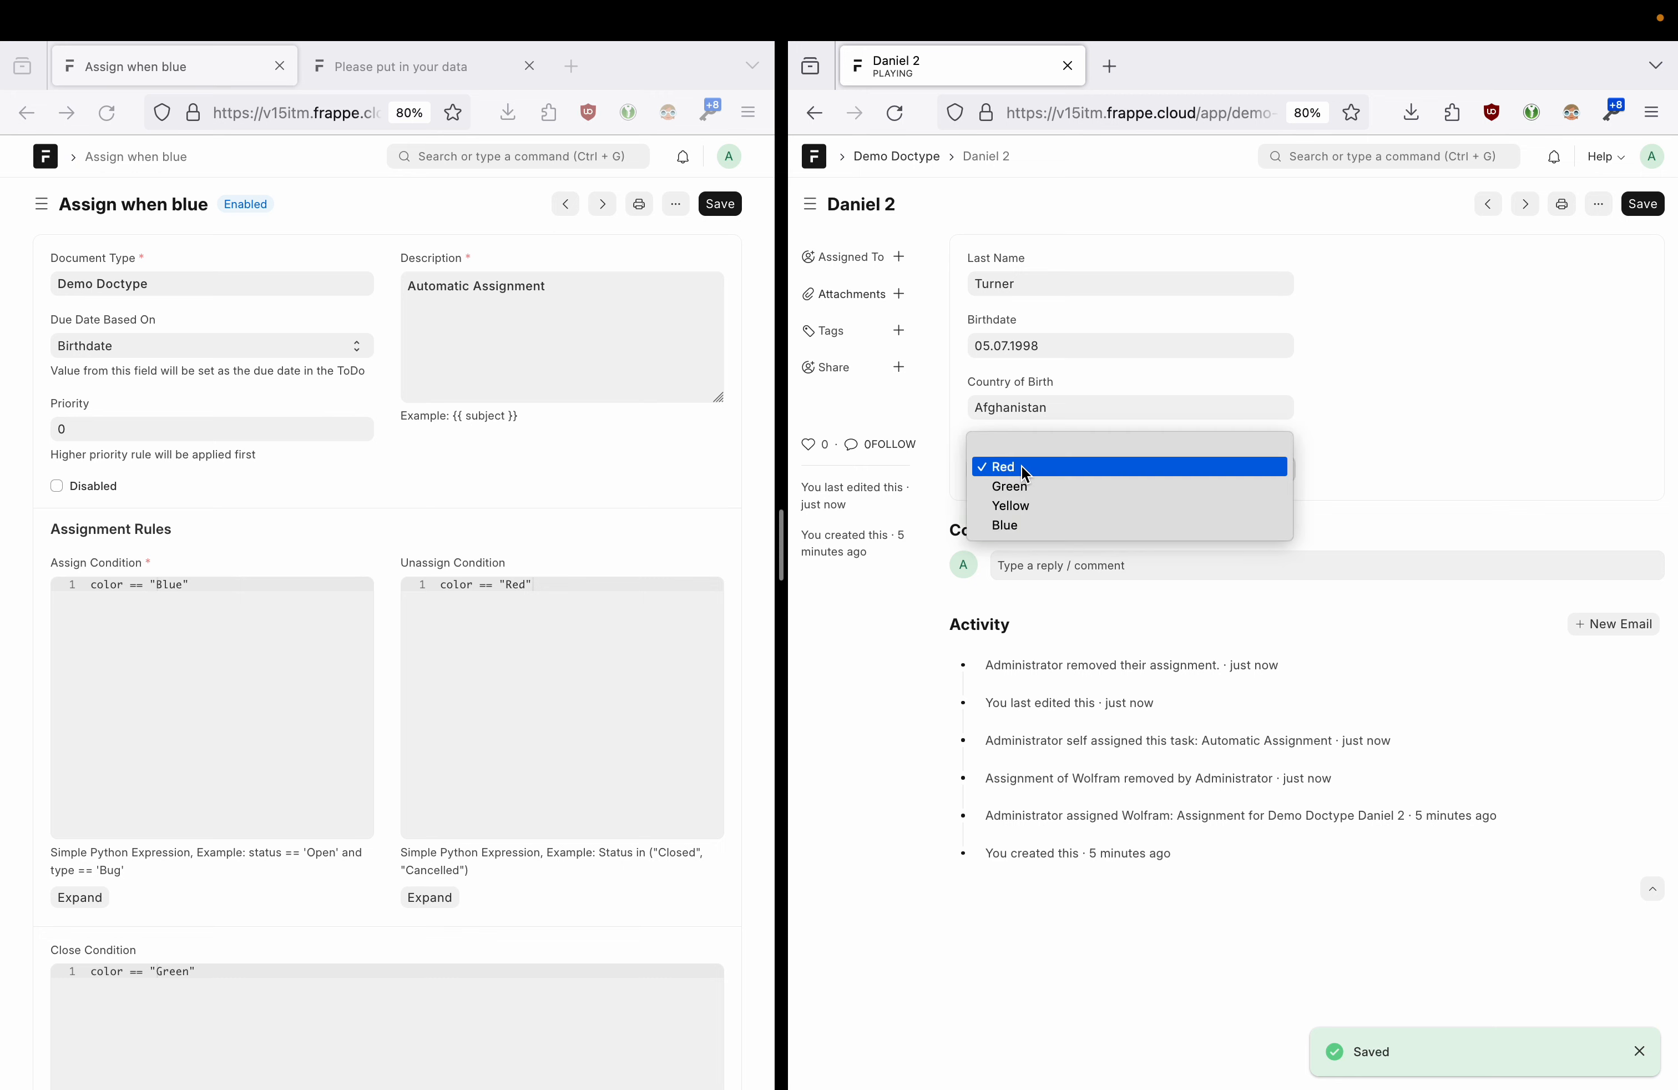
click(1013, 524)
click(1640, 204)
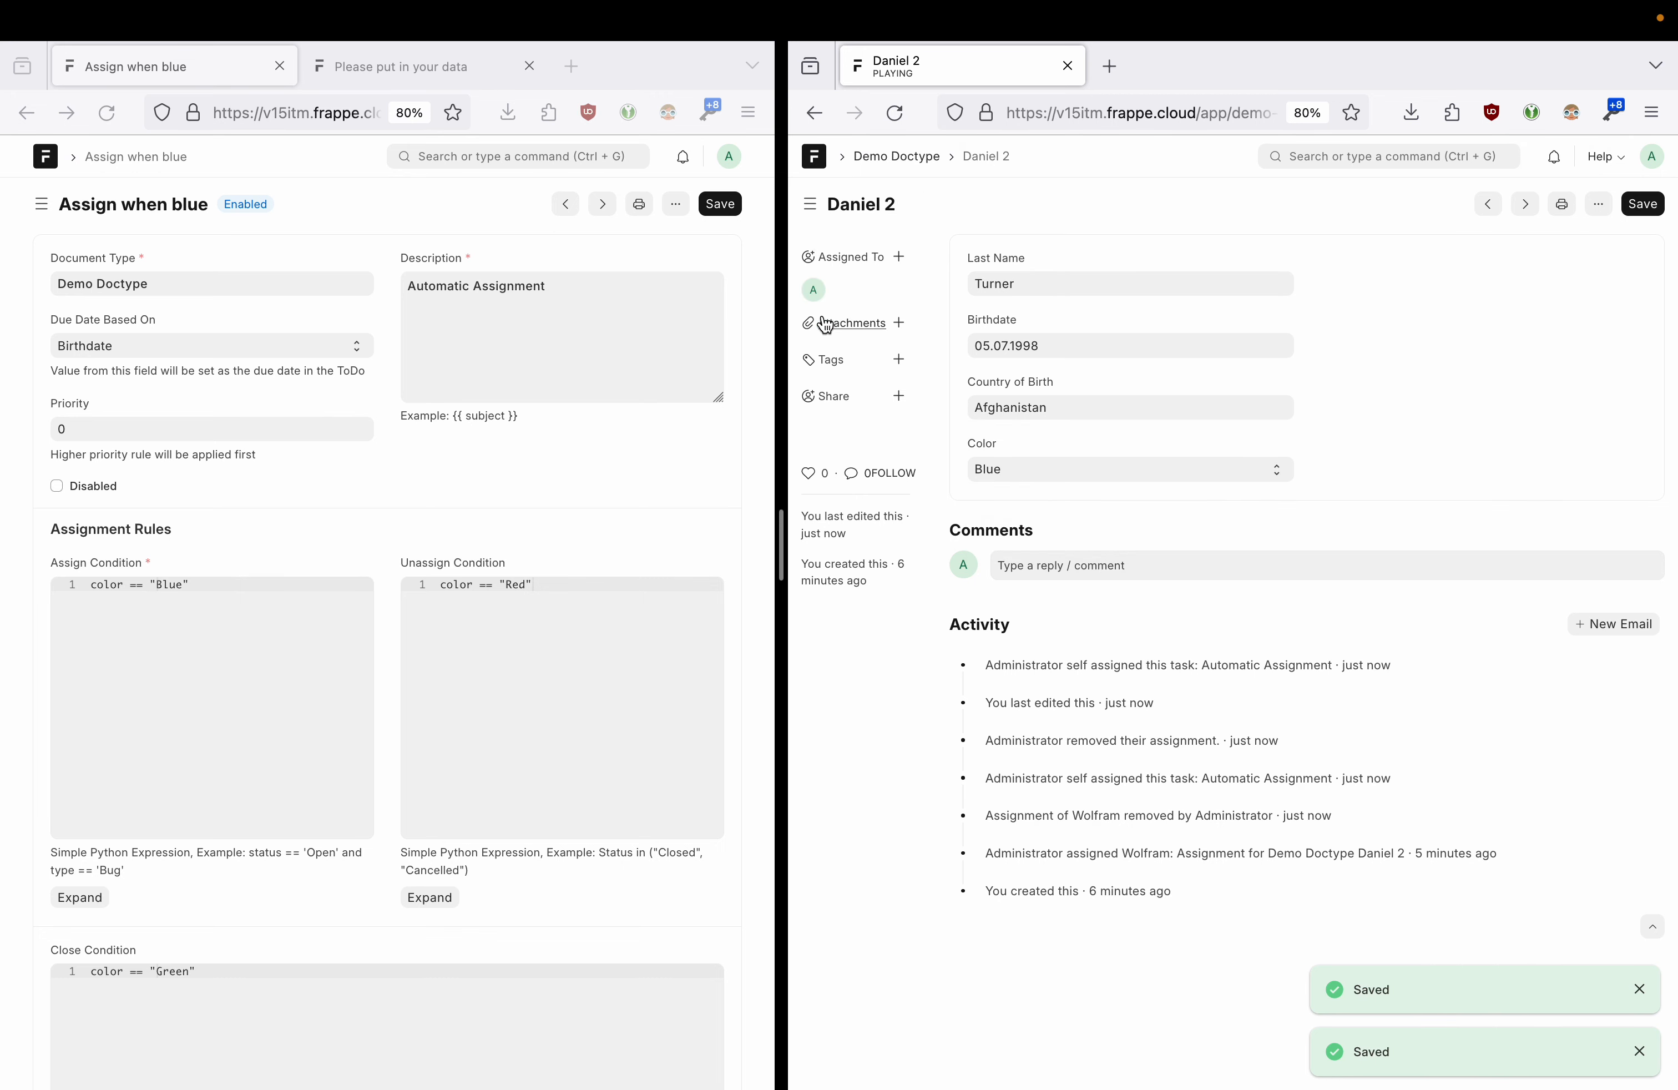
scroll(544, 686, down, 1)
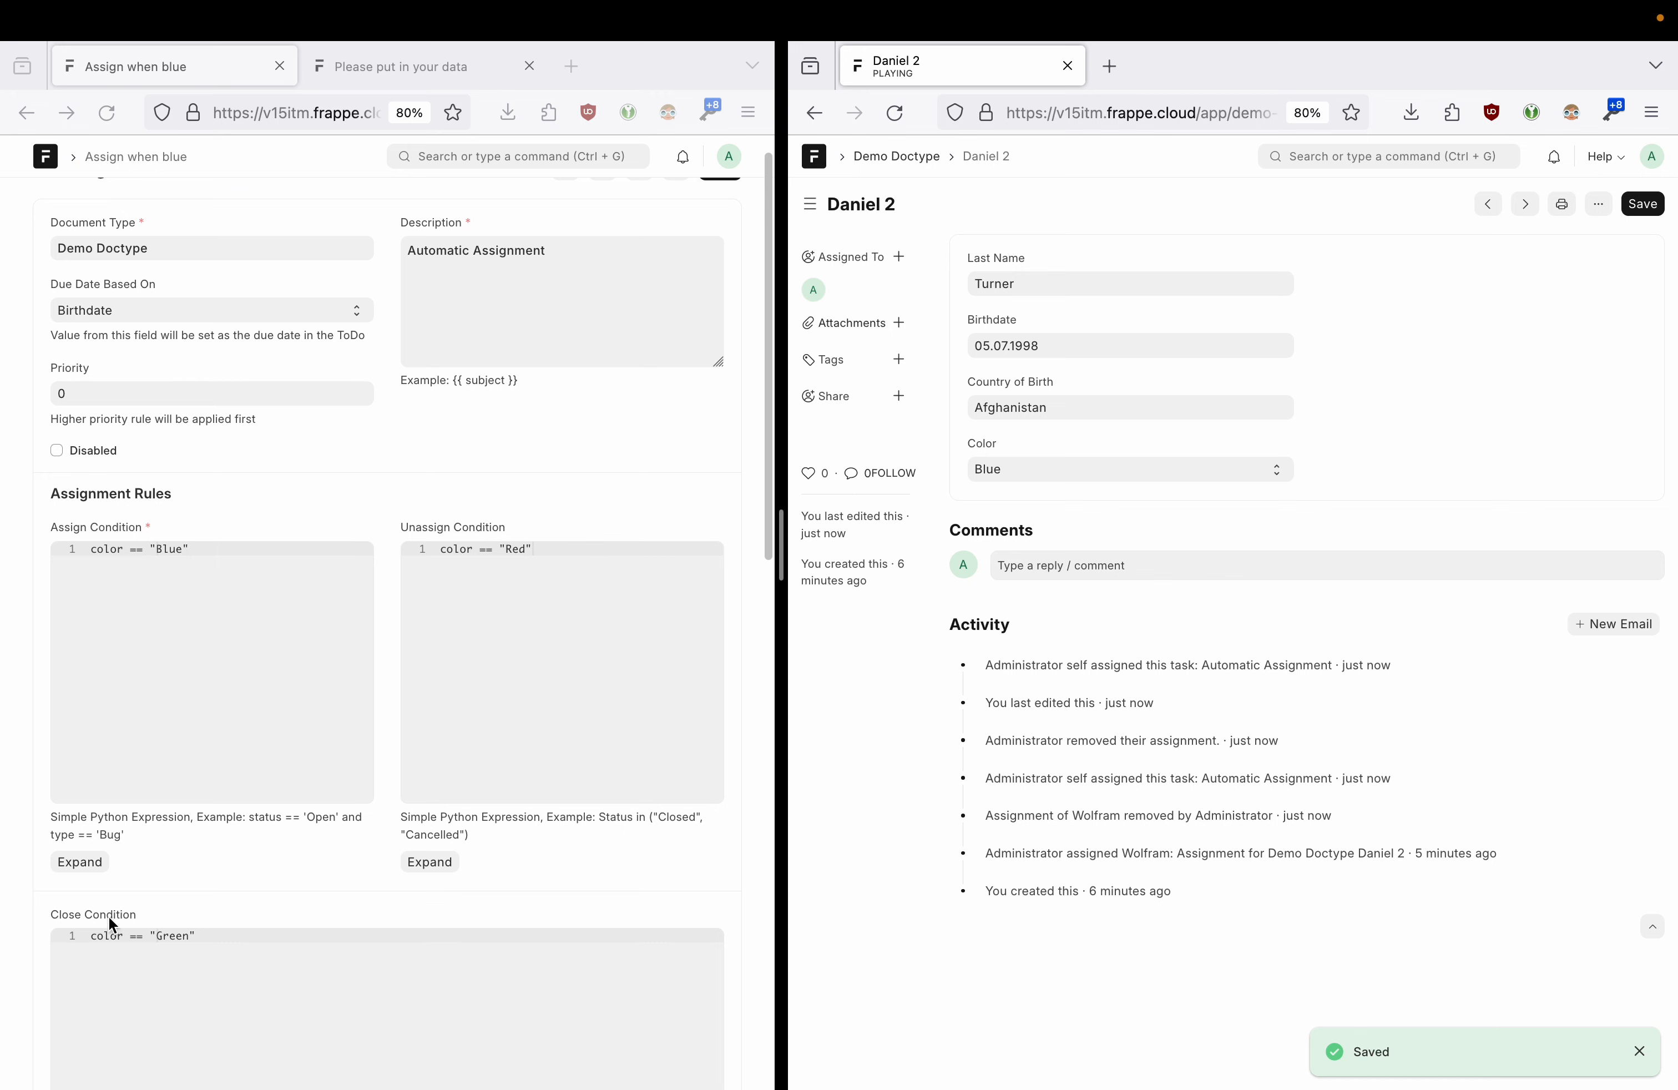
- Save Daniel 2 as Green to test the close condition, then back as Blue
click(1017, 479)
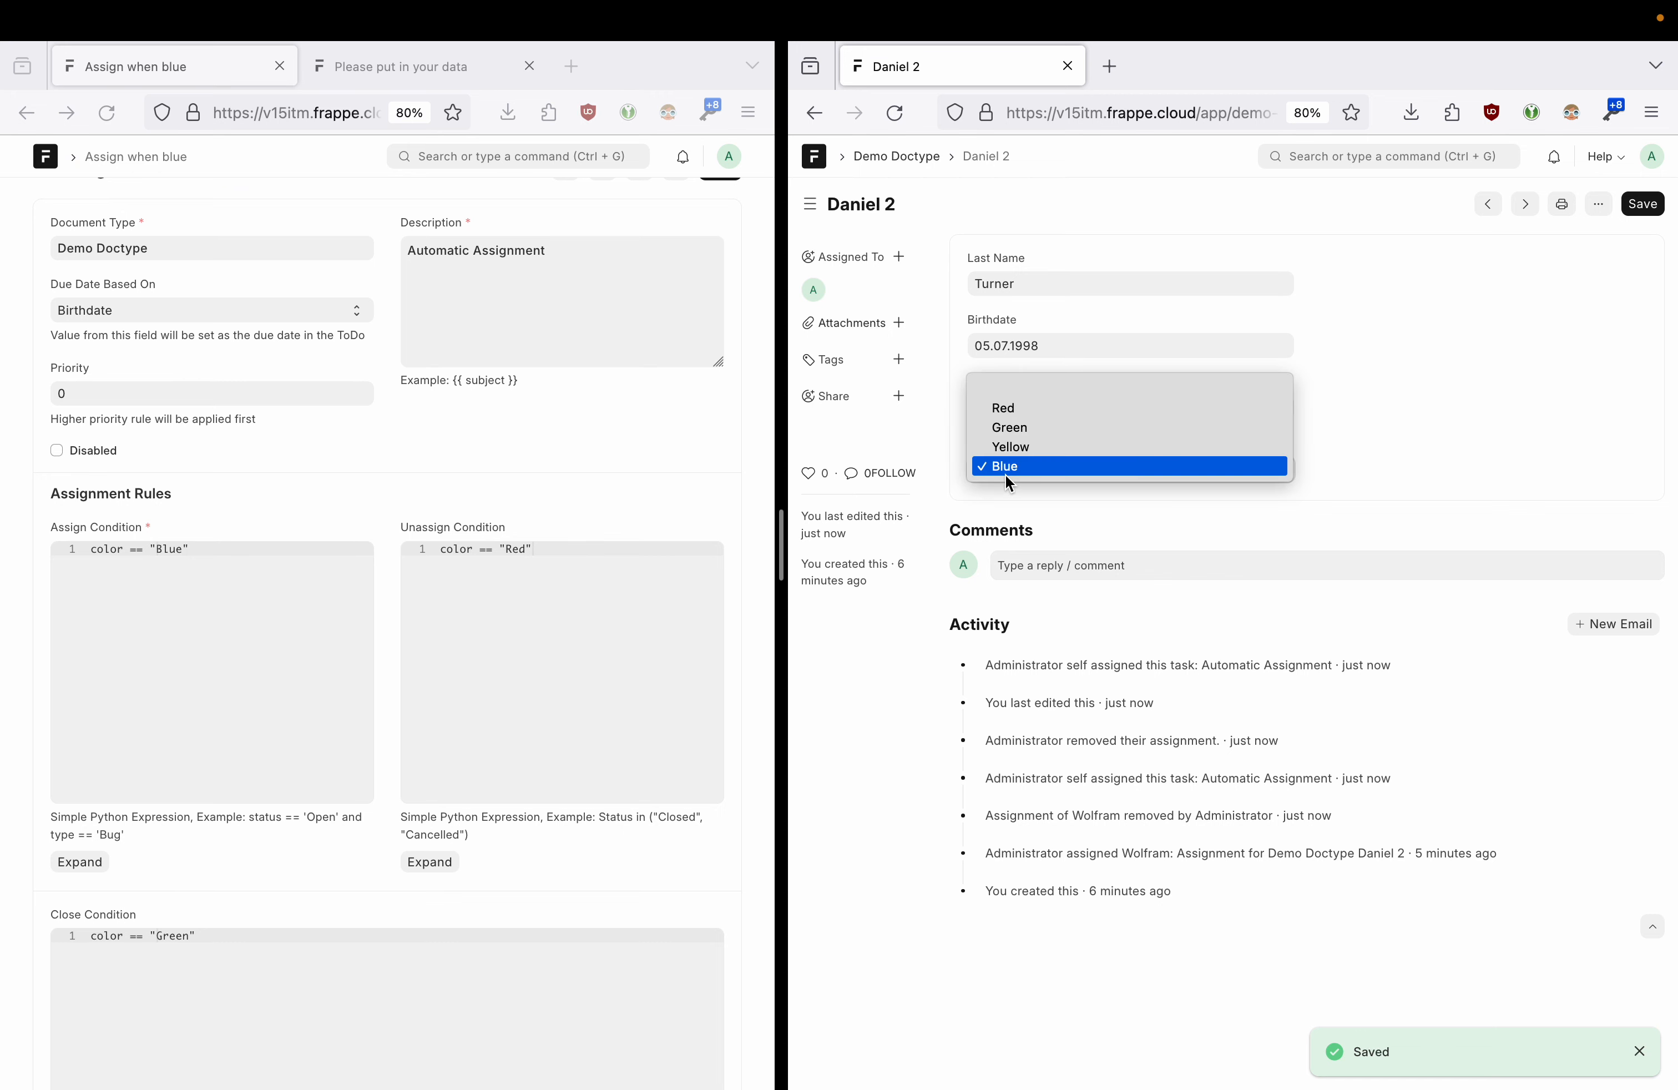
click(1023, 429)
click(1635, 204)
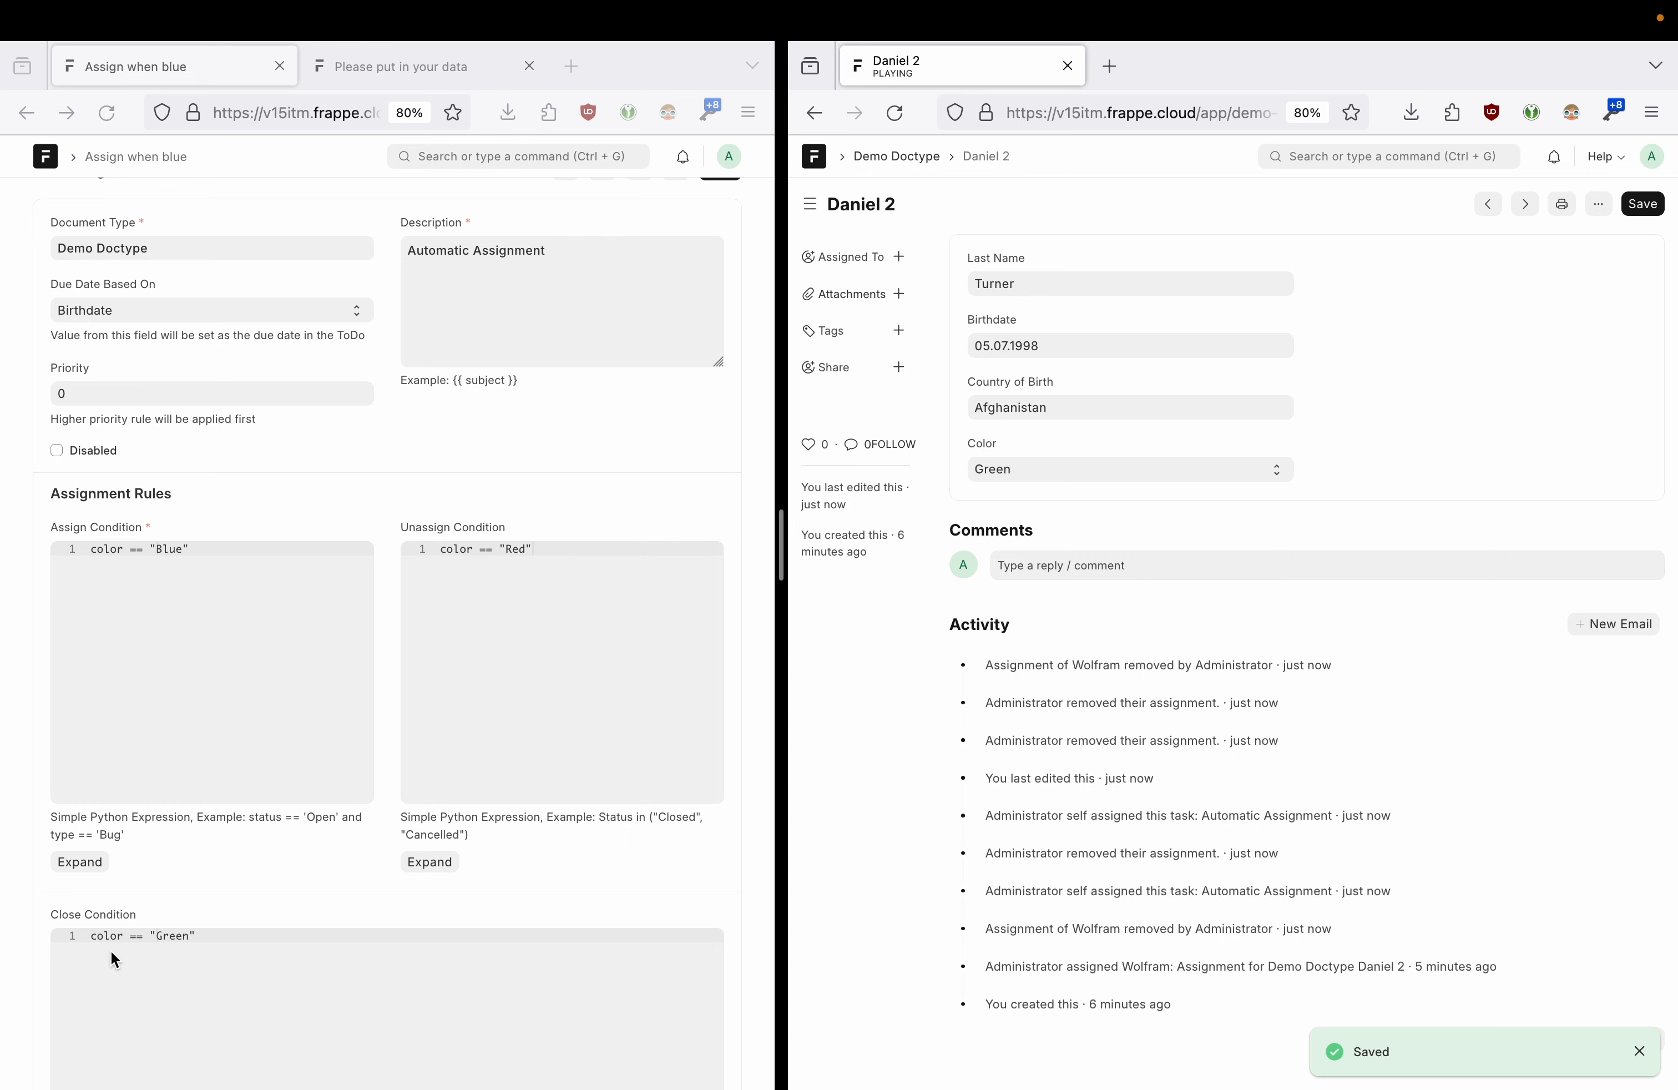
click(191, 939)
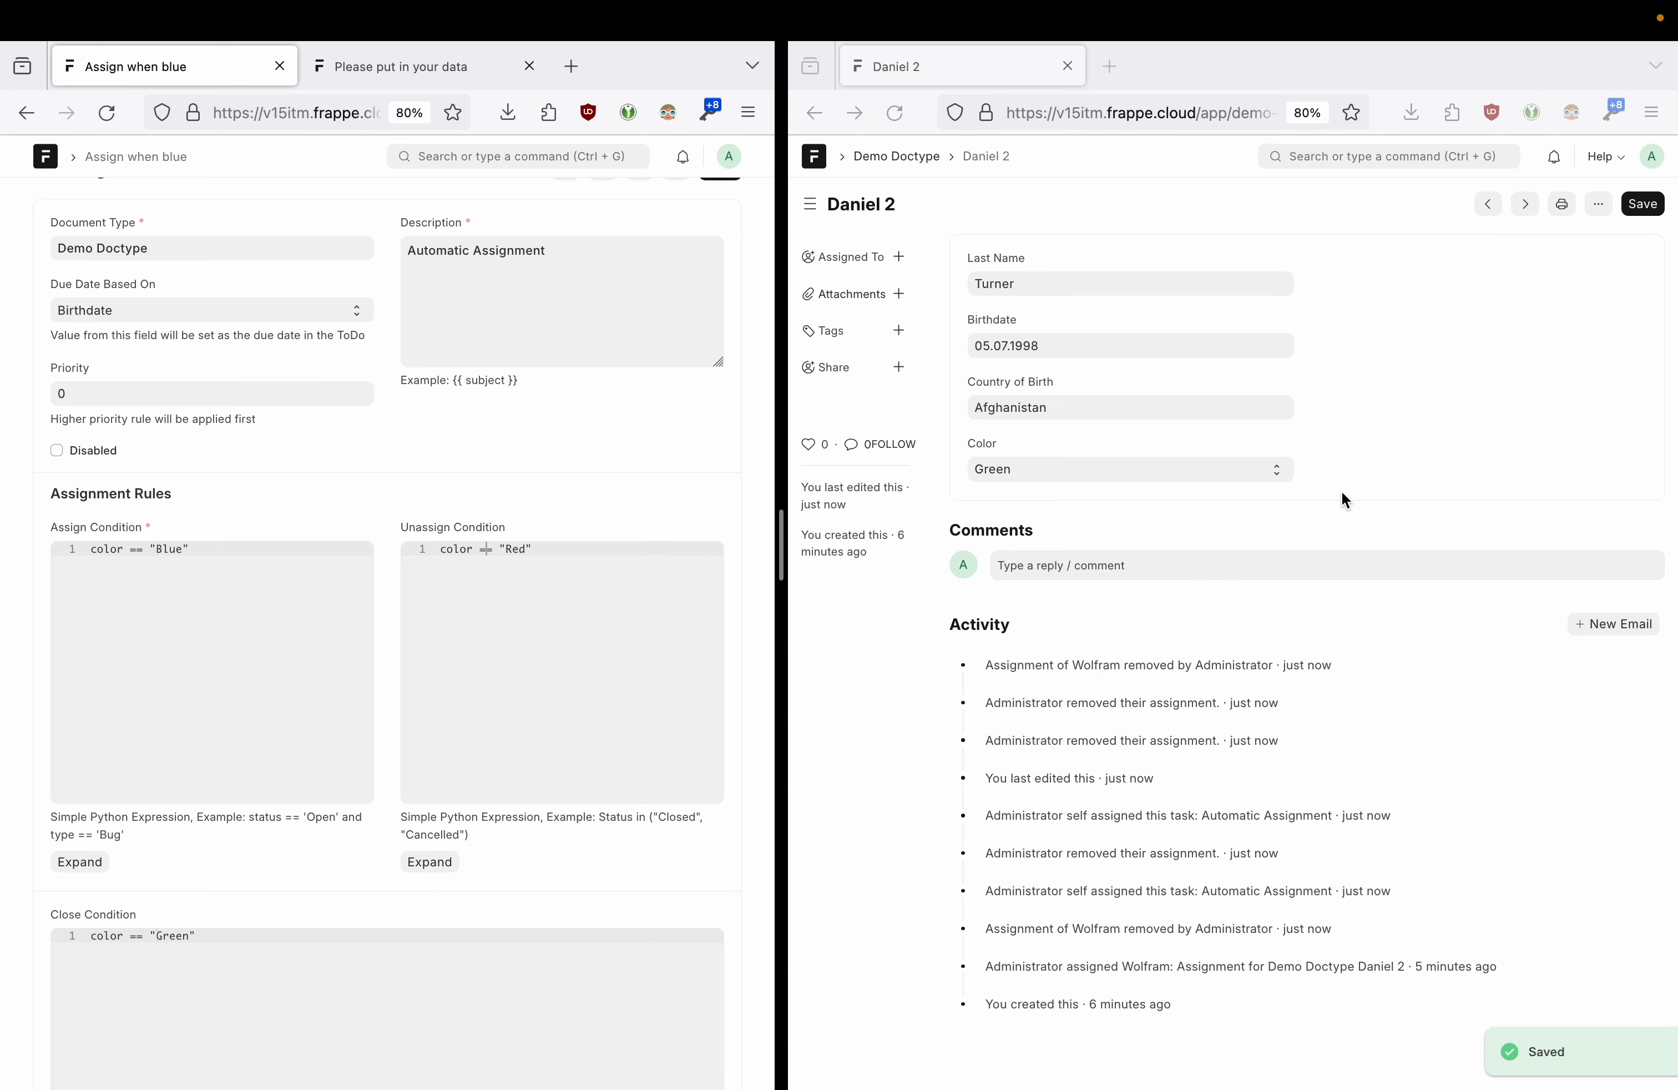
click(994, 468)
click(1008, 469)
click(1022, 504)
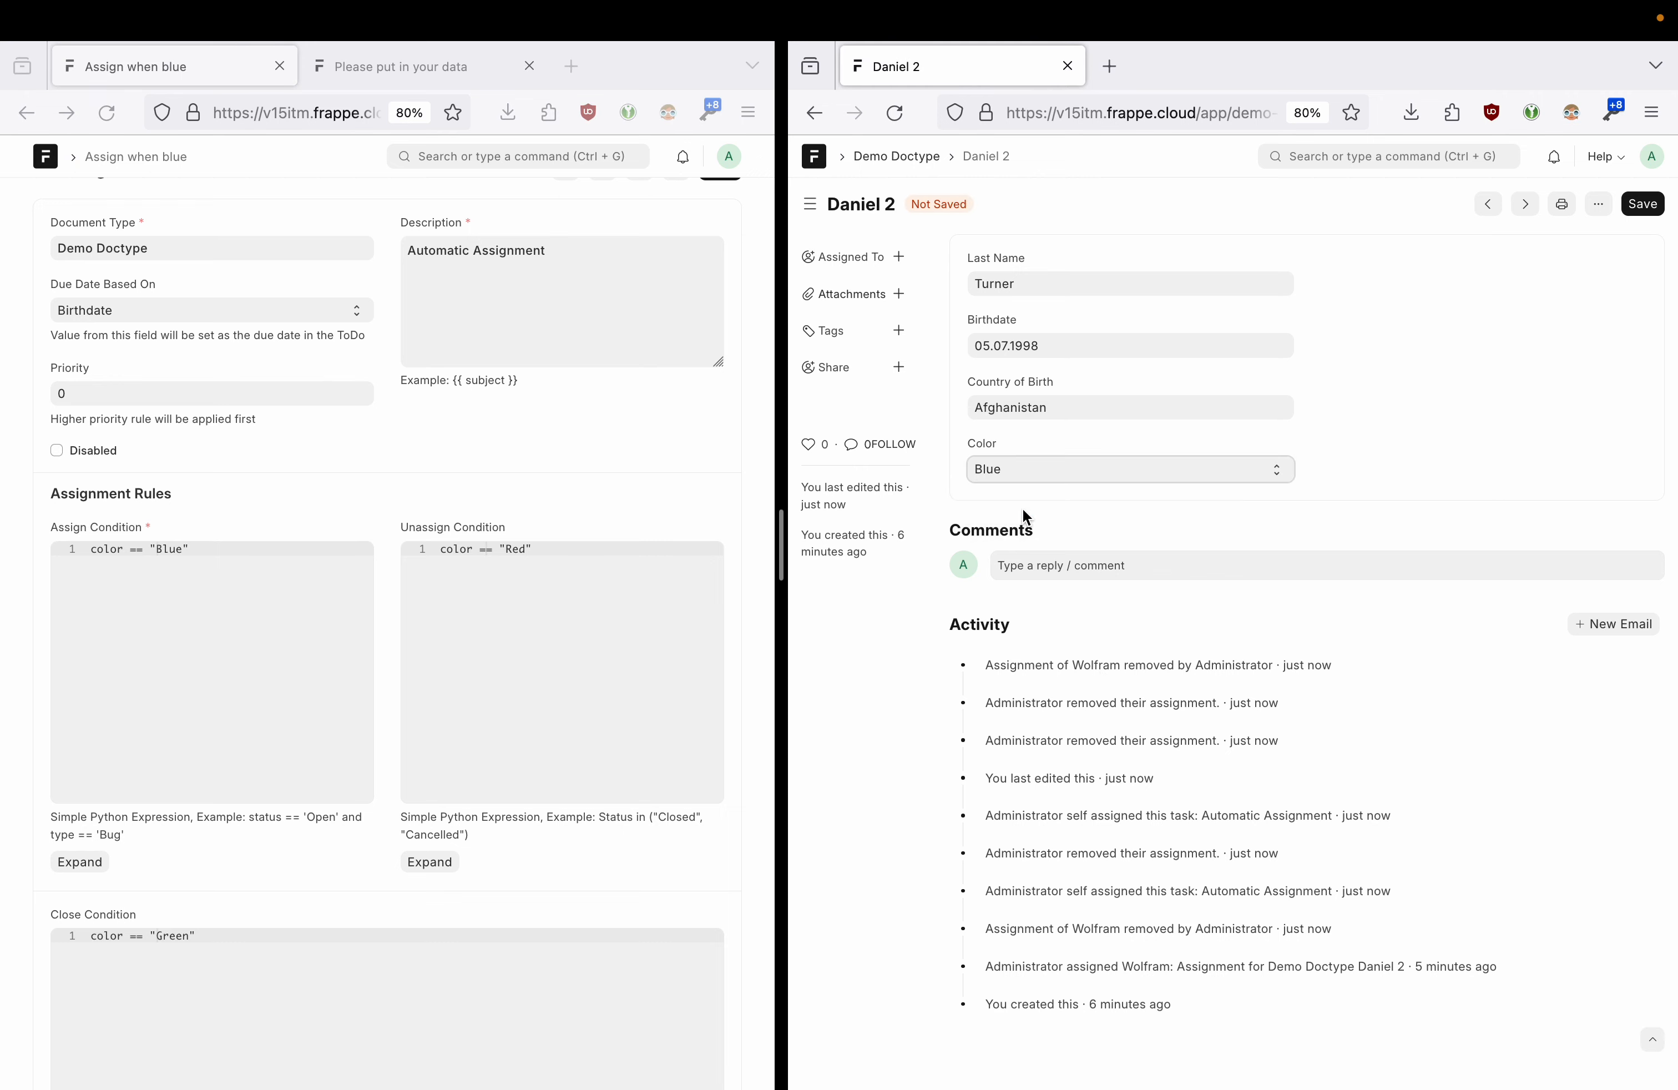
click(1640, 213)
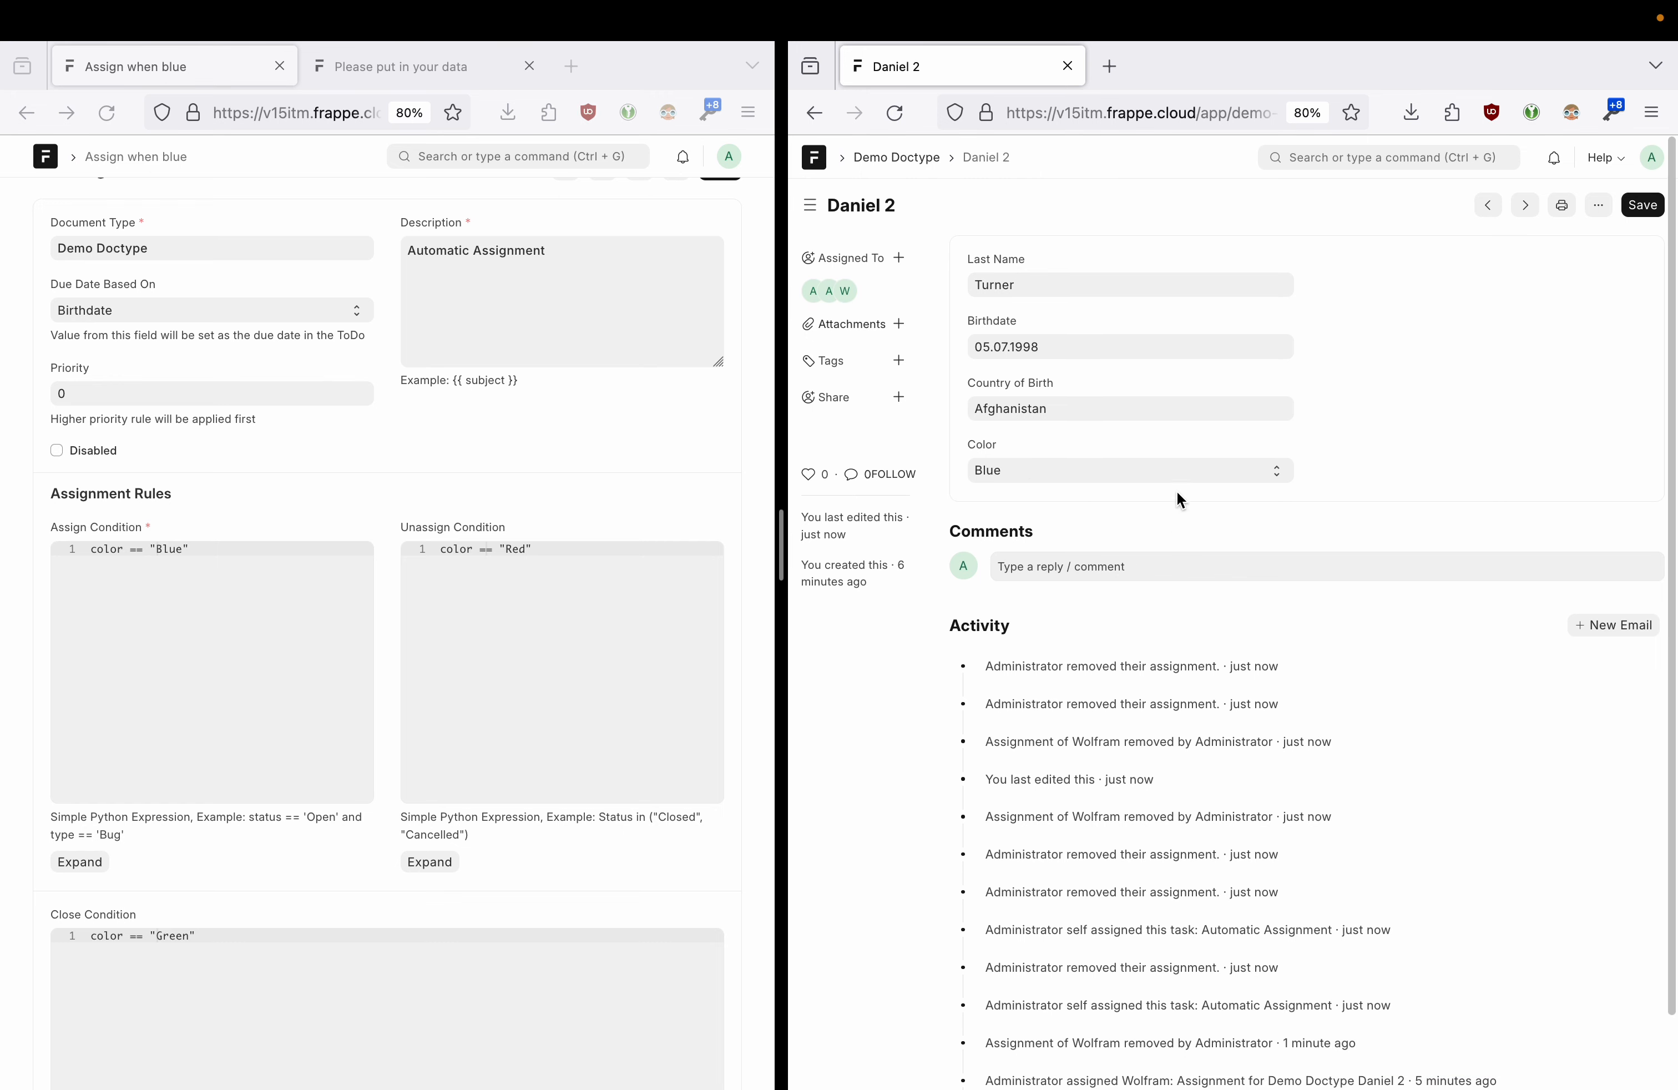
click(1394, 152)
- Search 'todo' to open the ToDo list and widen its window
text(todo)
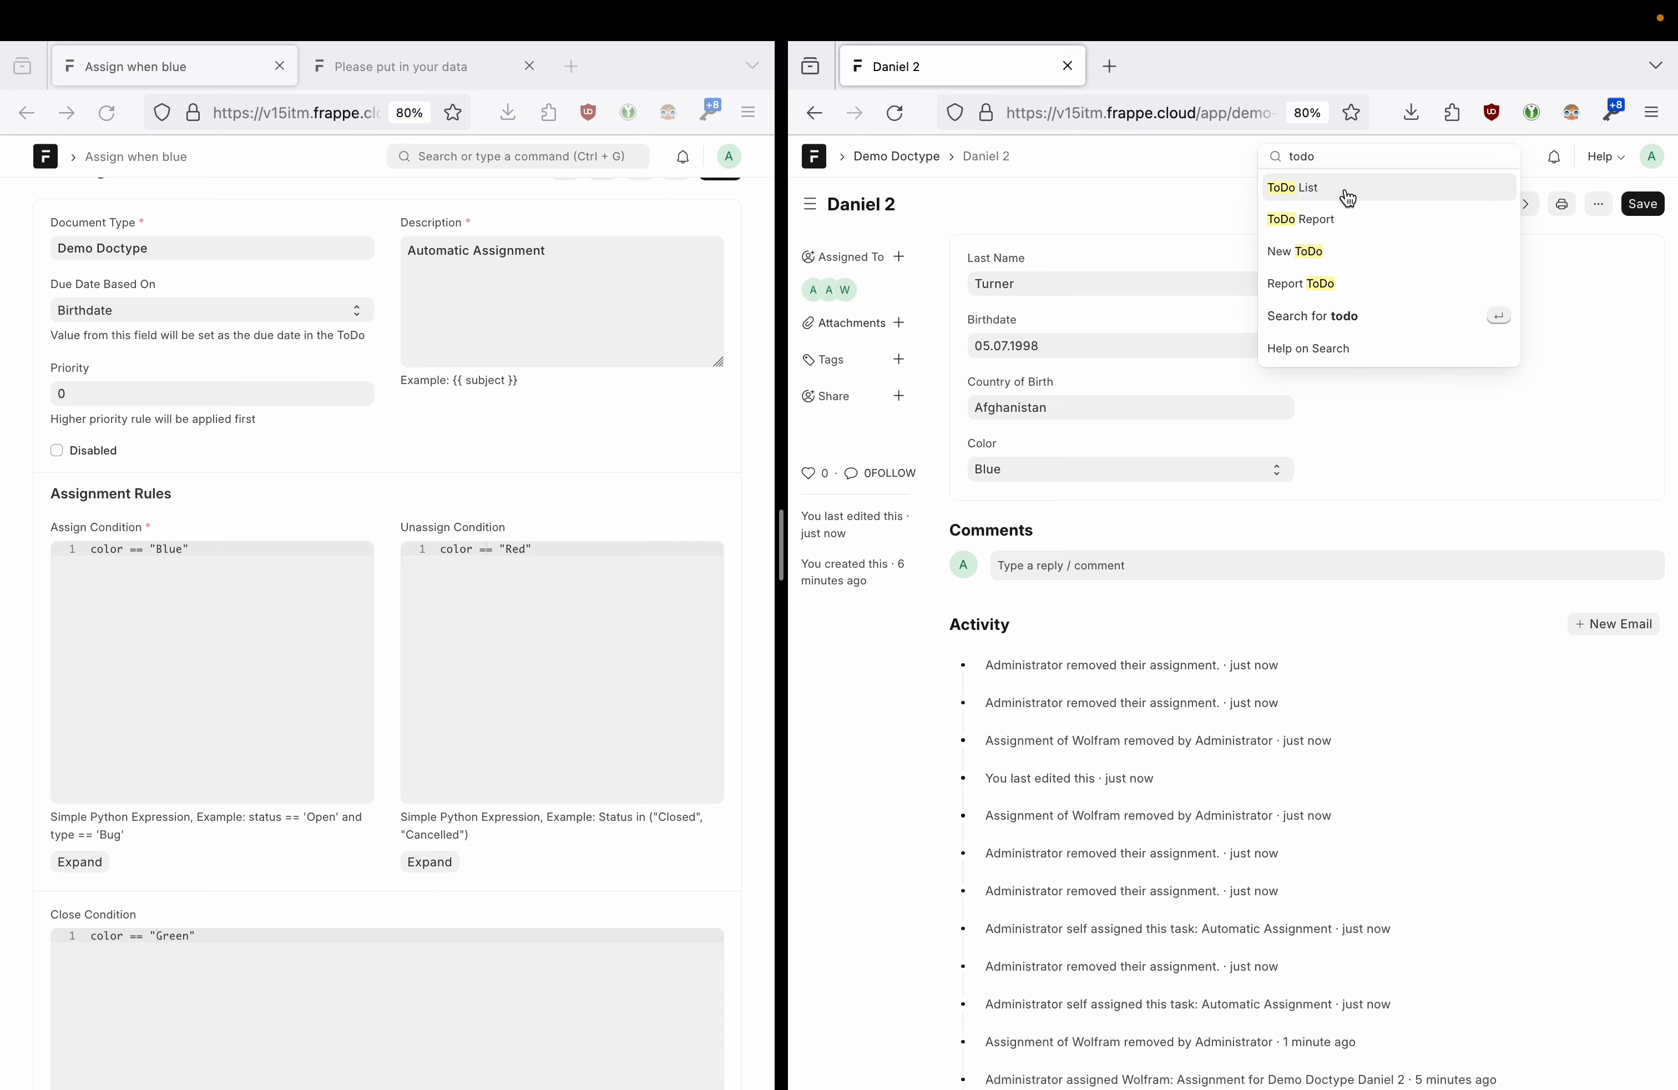
click(1347, 196)
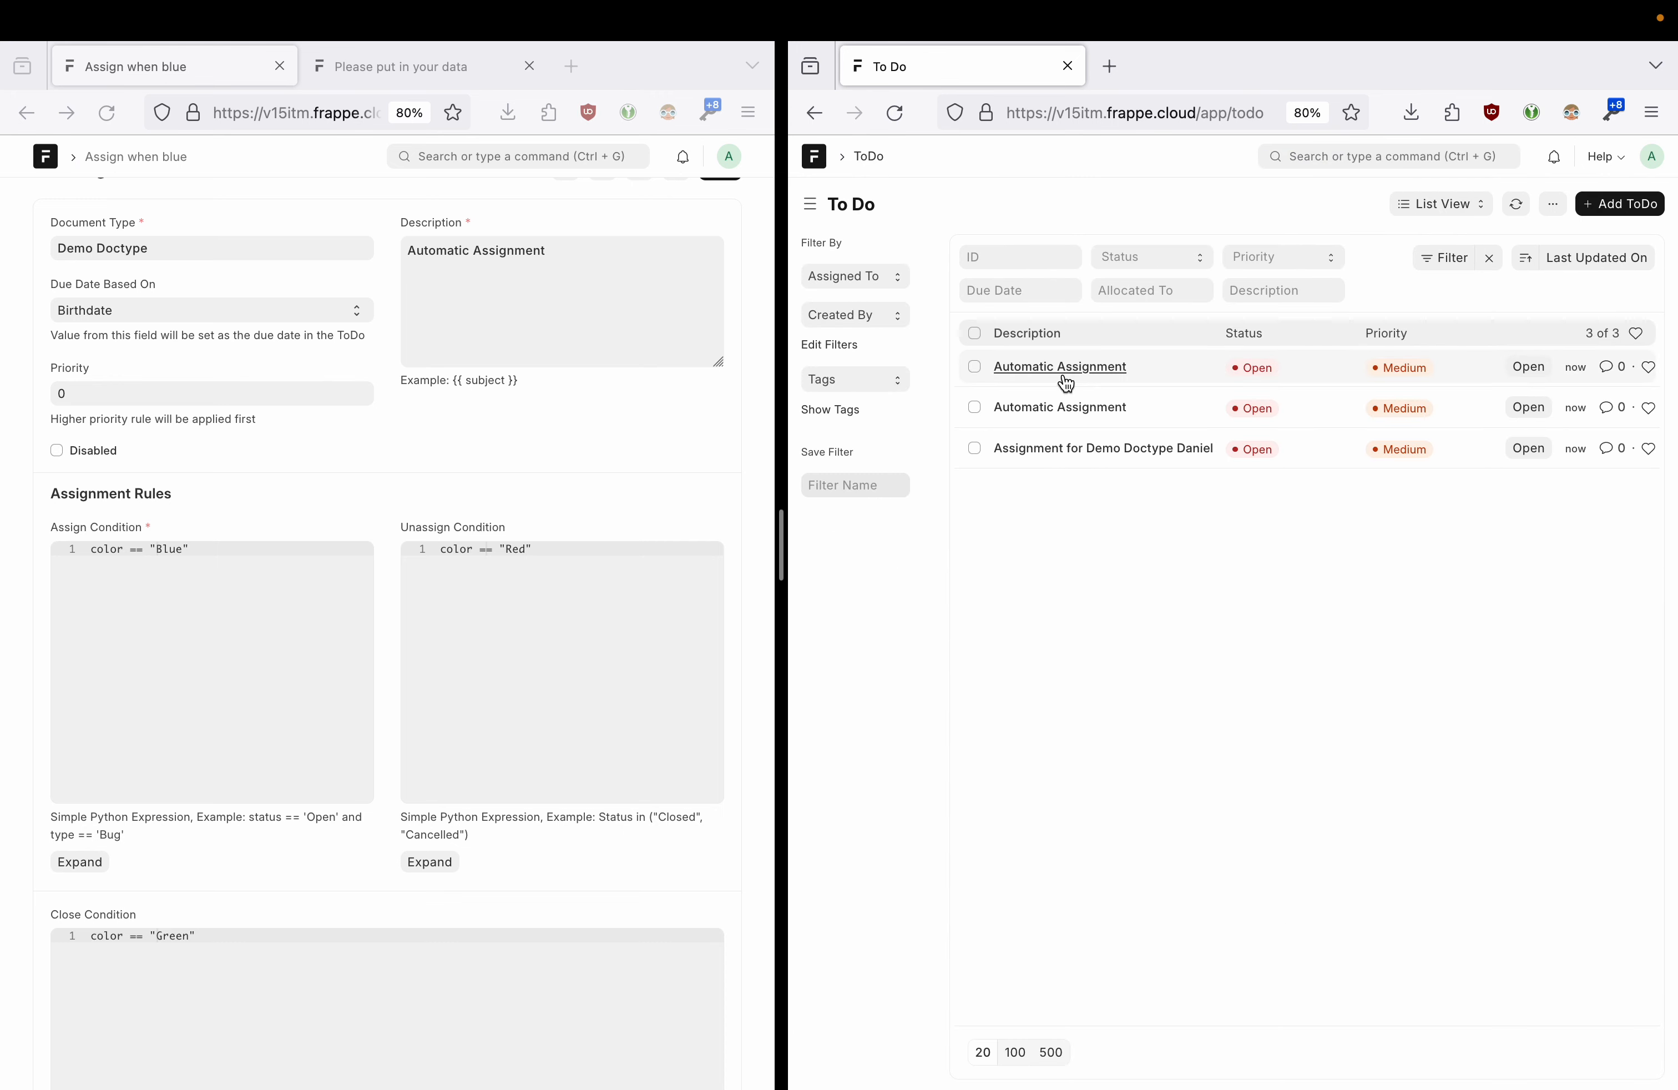
drag(782, 548, 690, 555)
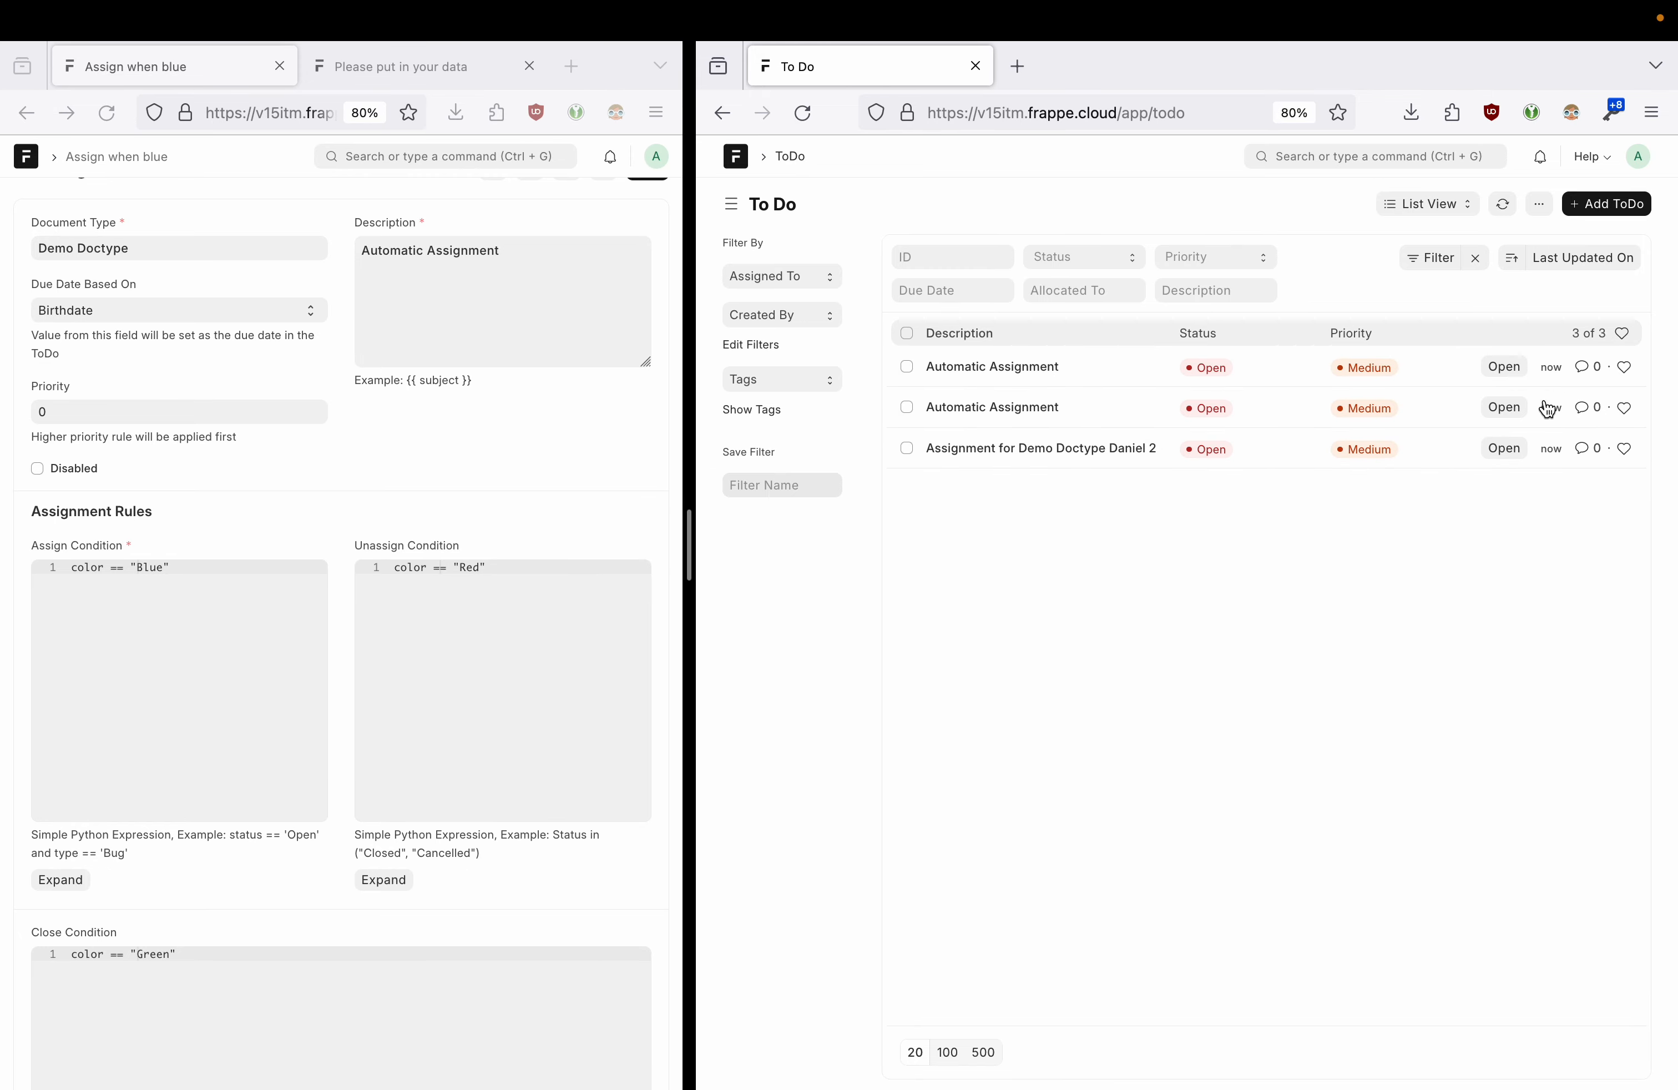
- Inspect the first Automatic Assignment ToDo and its Daniel 2 reference, then return to the list
click(979, 366)
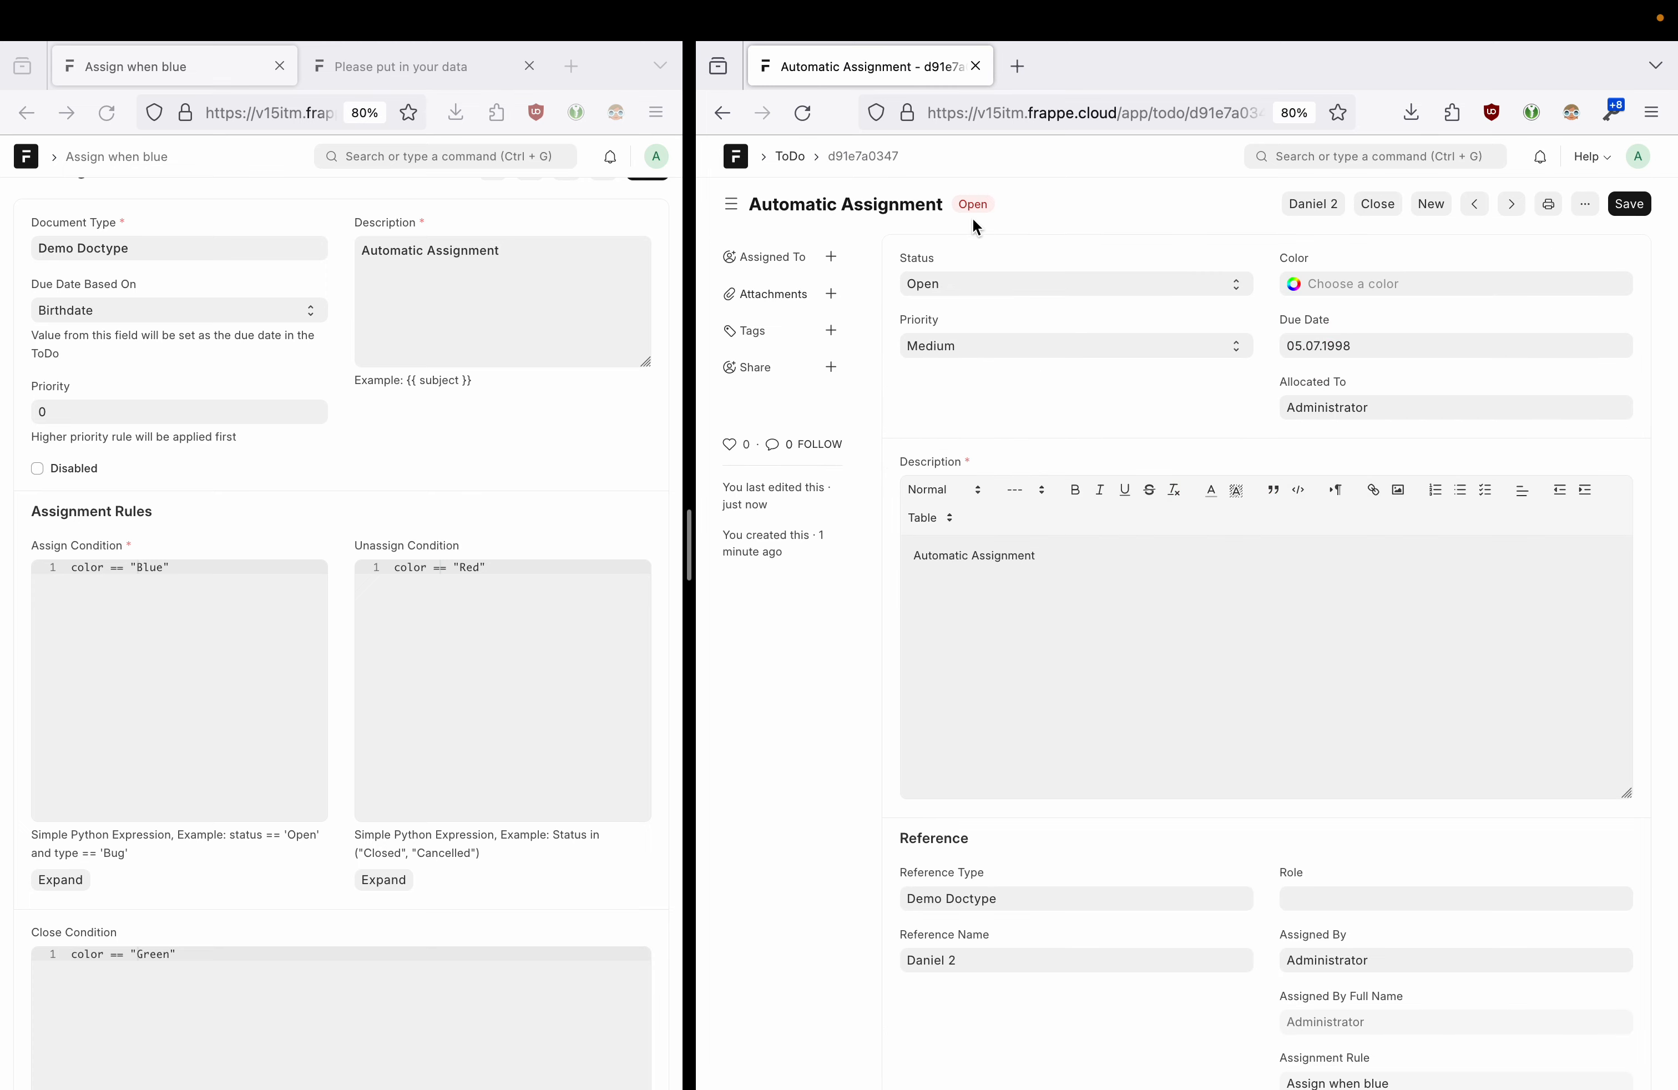
click(1285, 211)
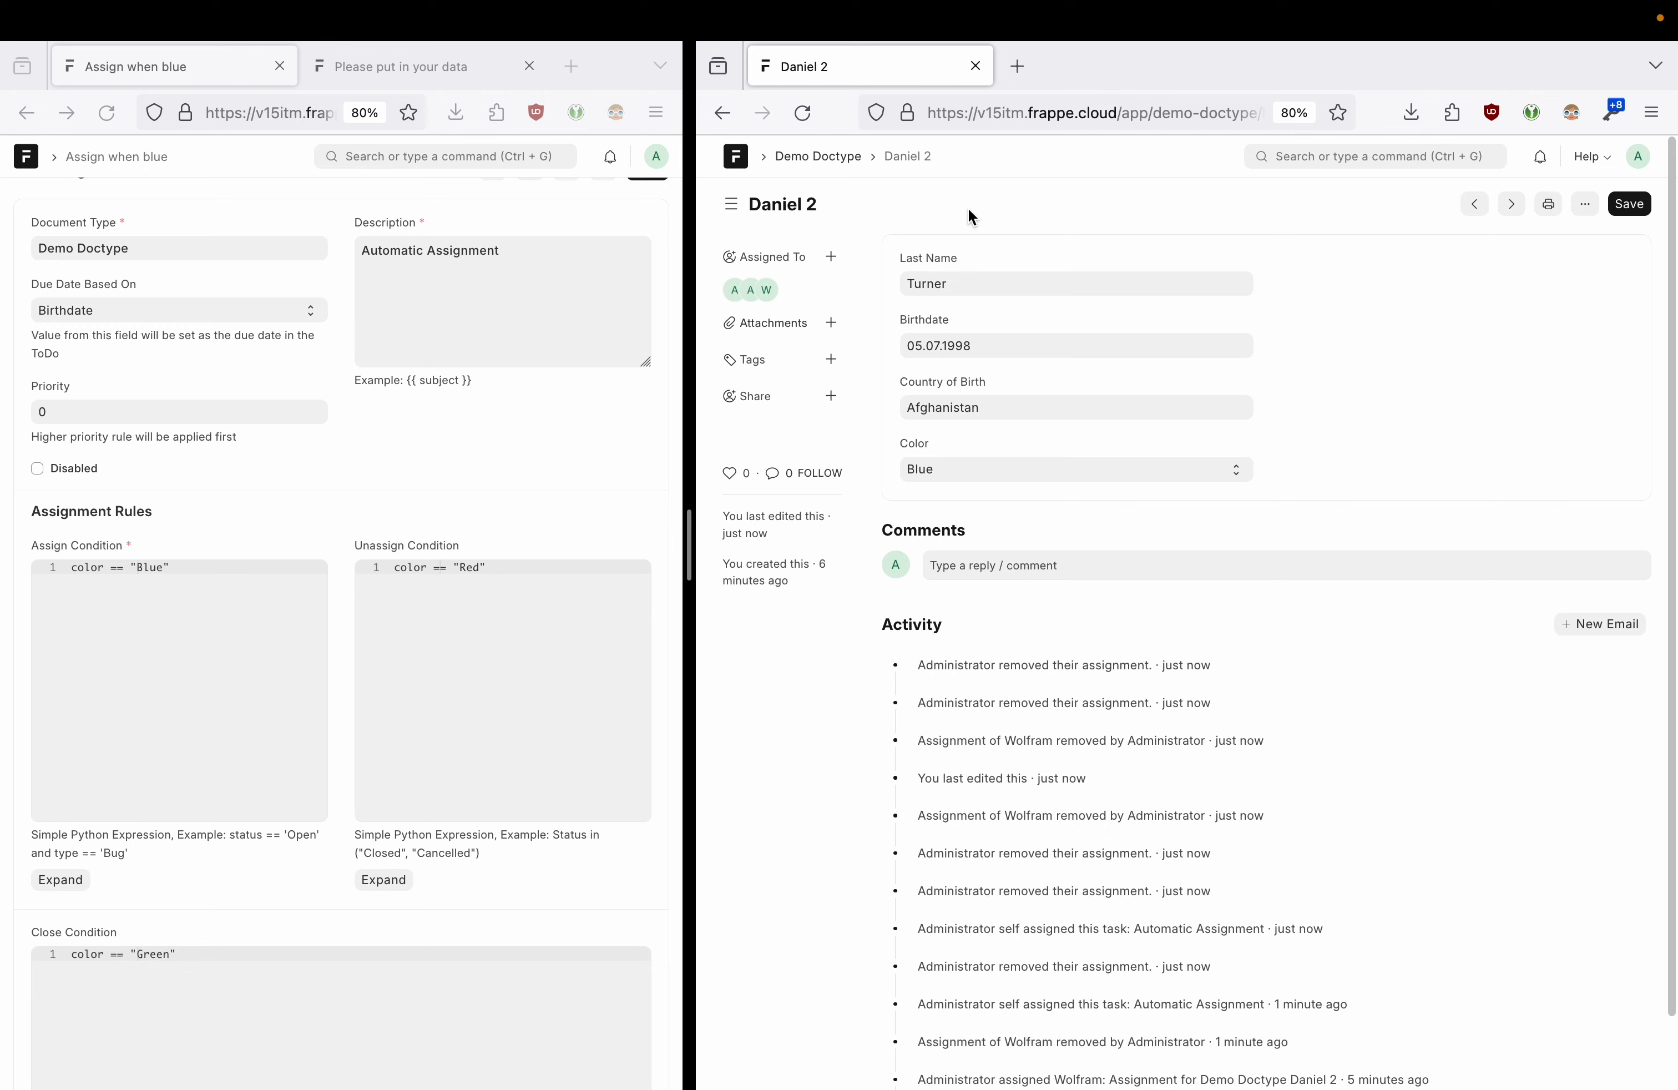
click(721, 113)
scroll(1215, 457, down, 1)
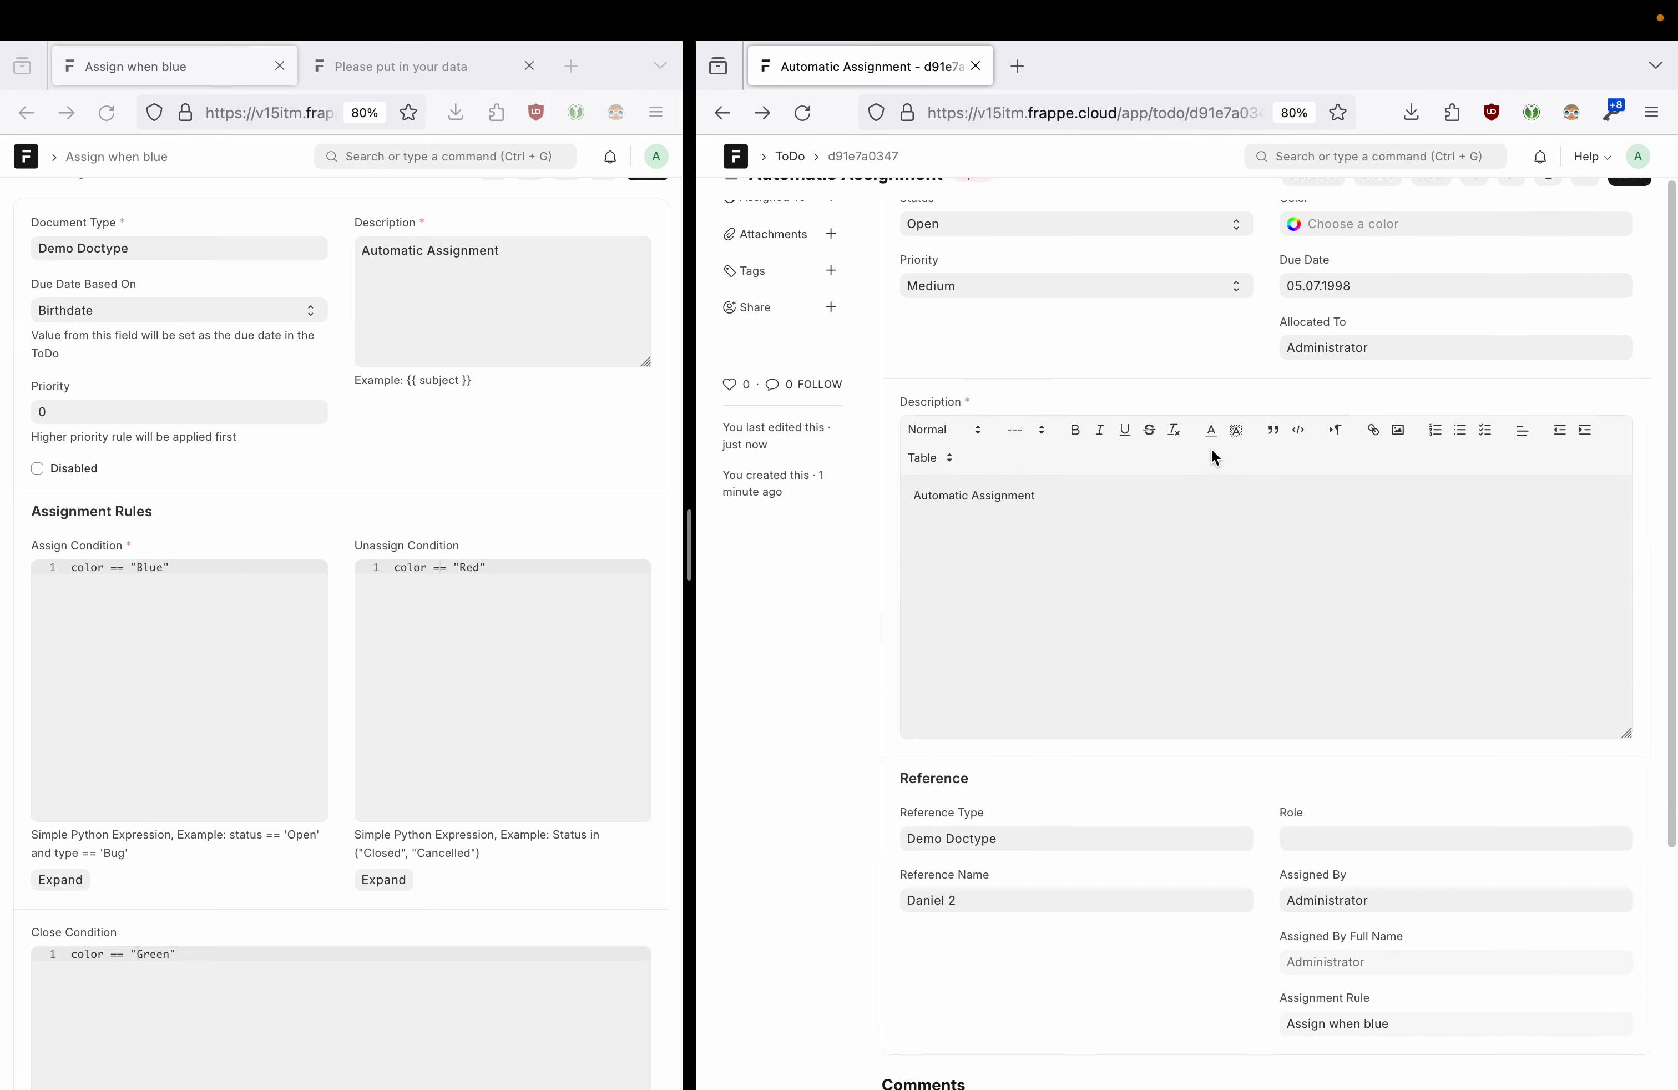
scroll(1211, 453, down, 3)
scroll(1212, 450, up, 4)
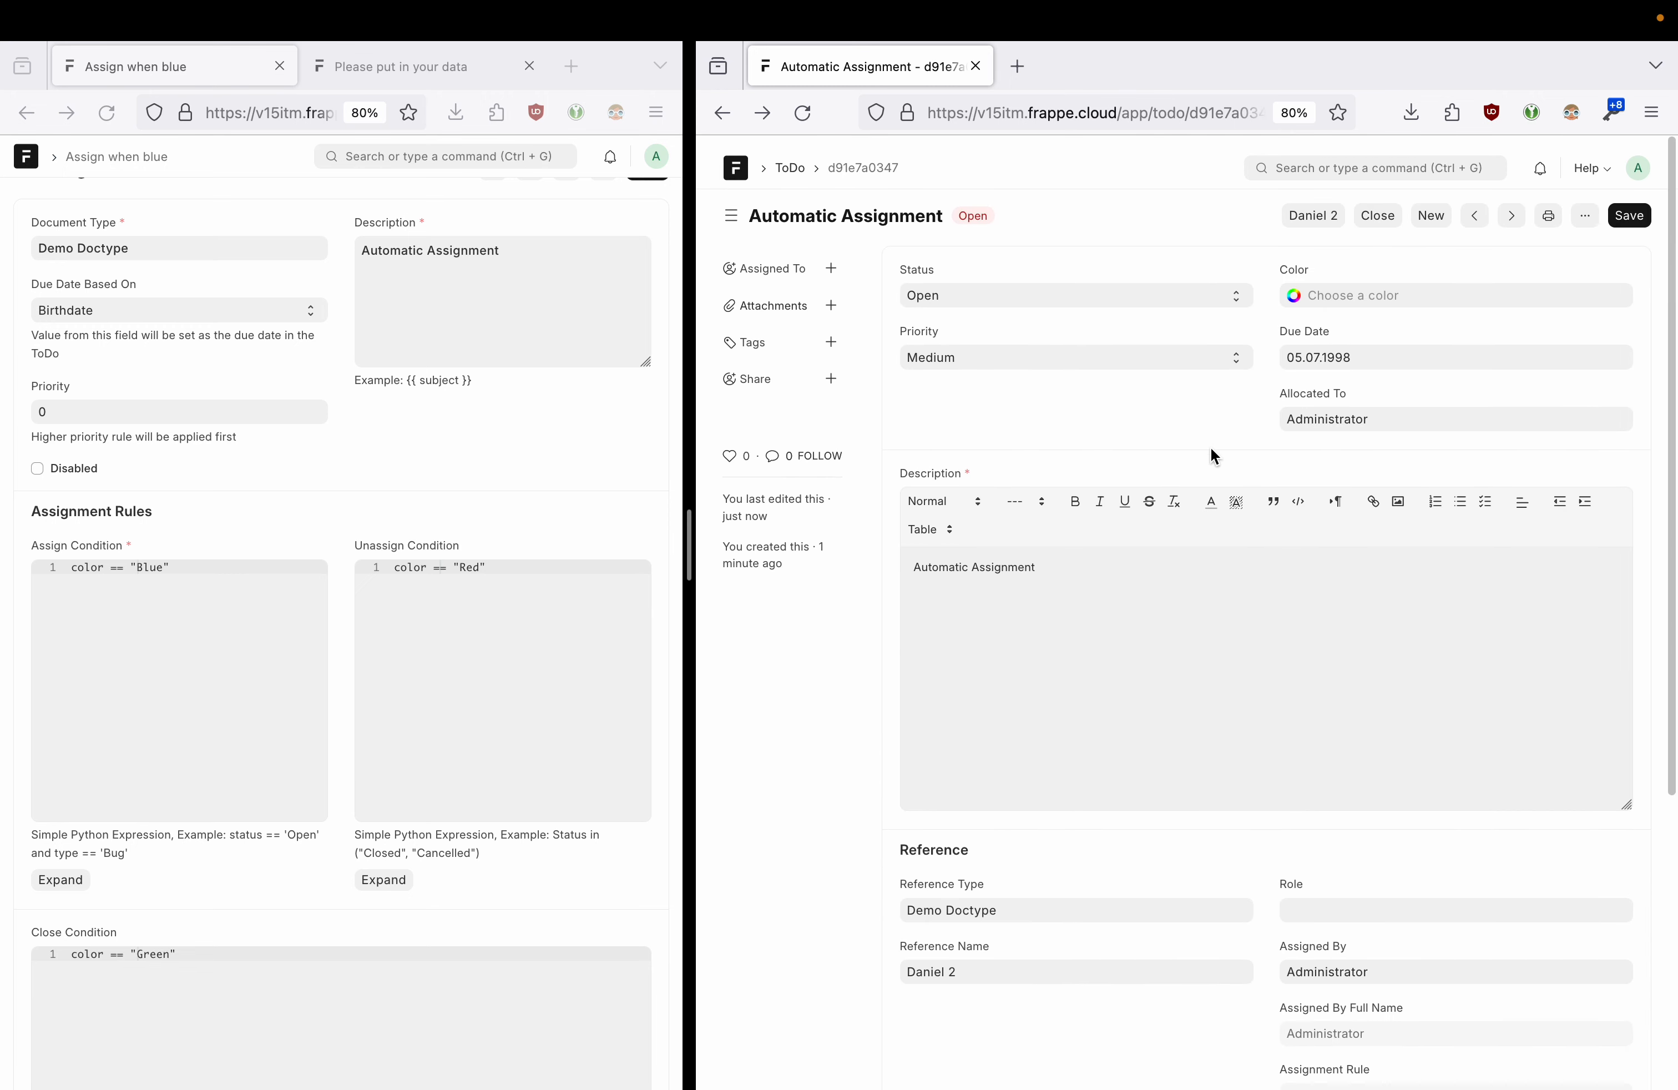
click(721, 112)
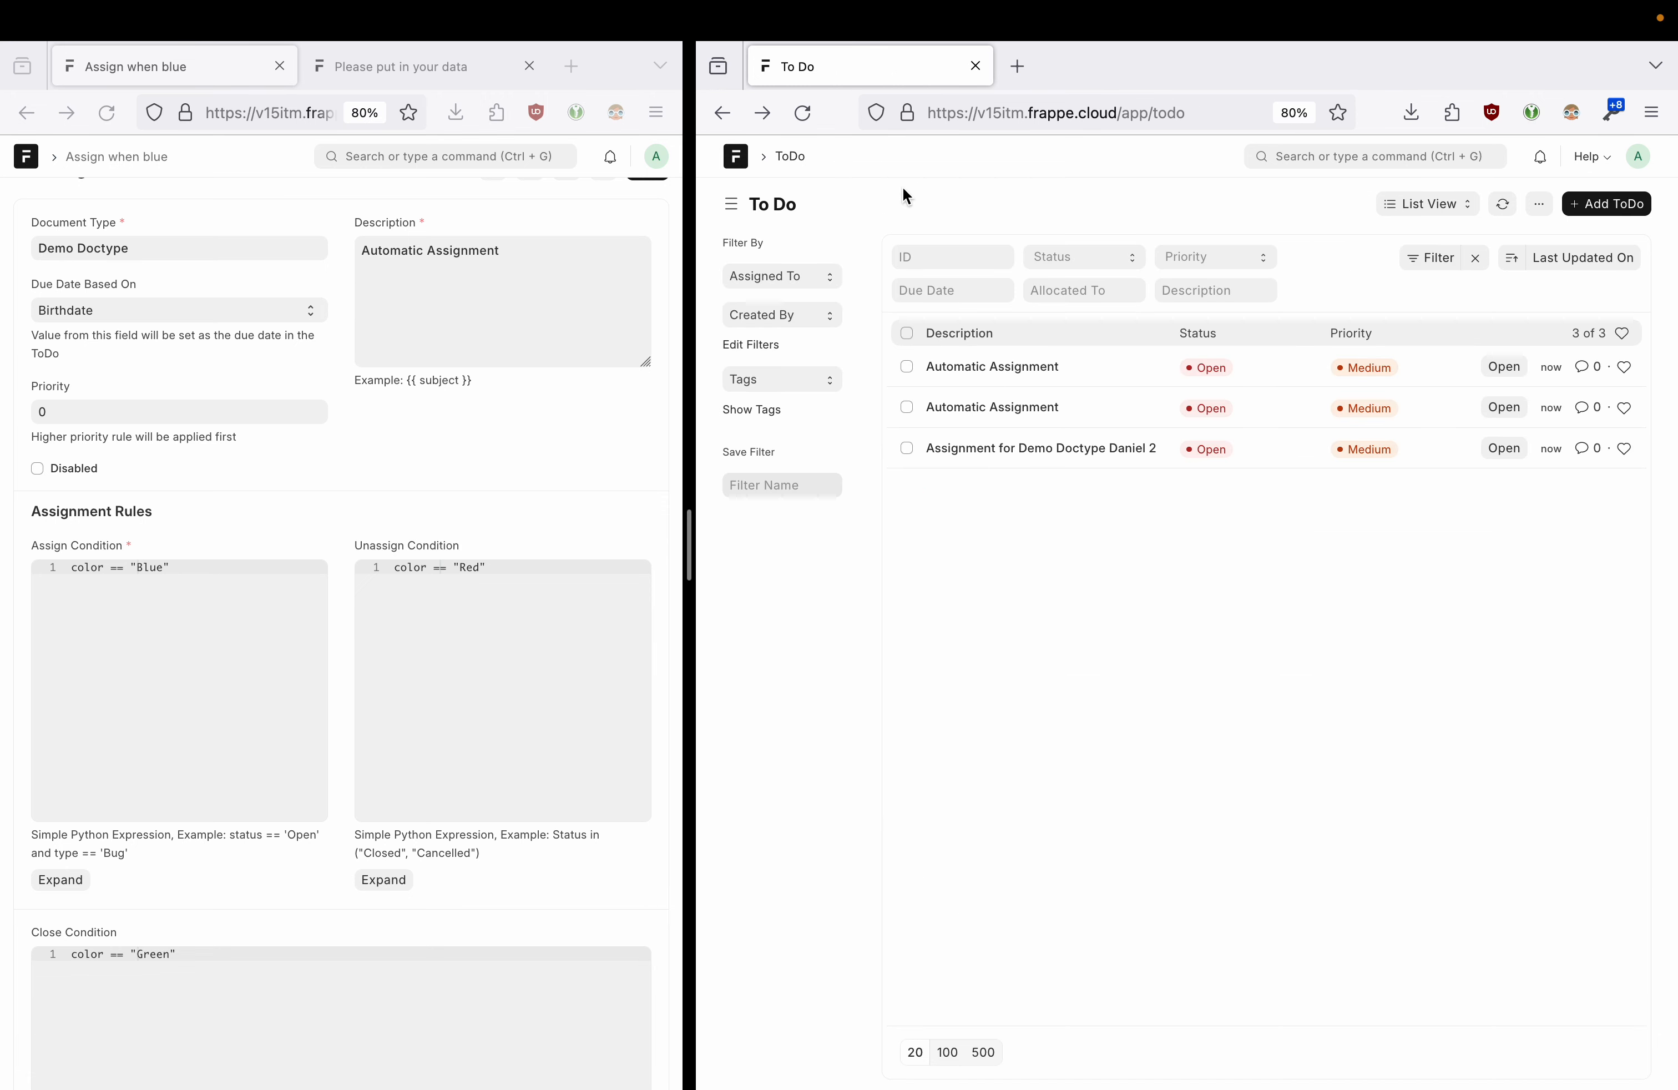
click(955, 108)
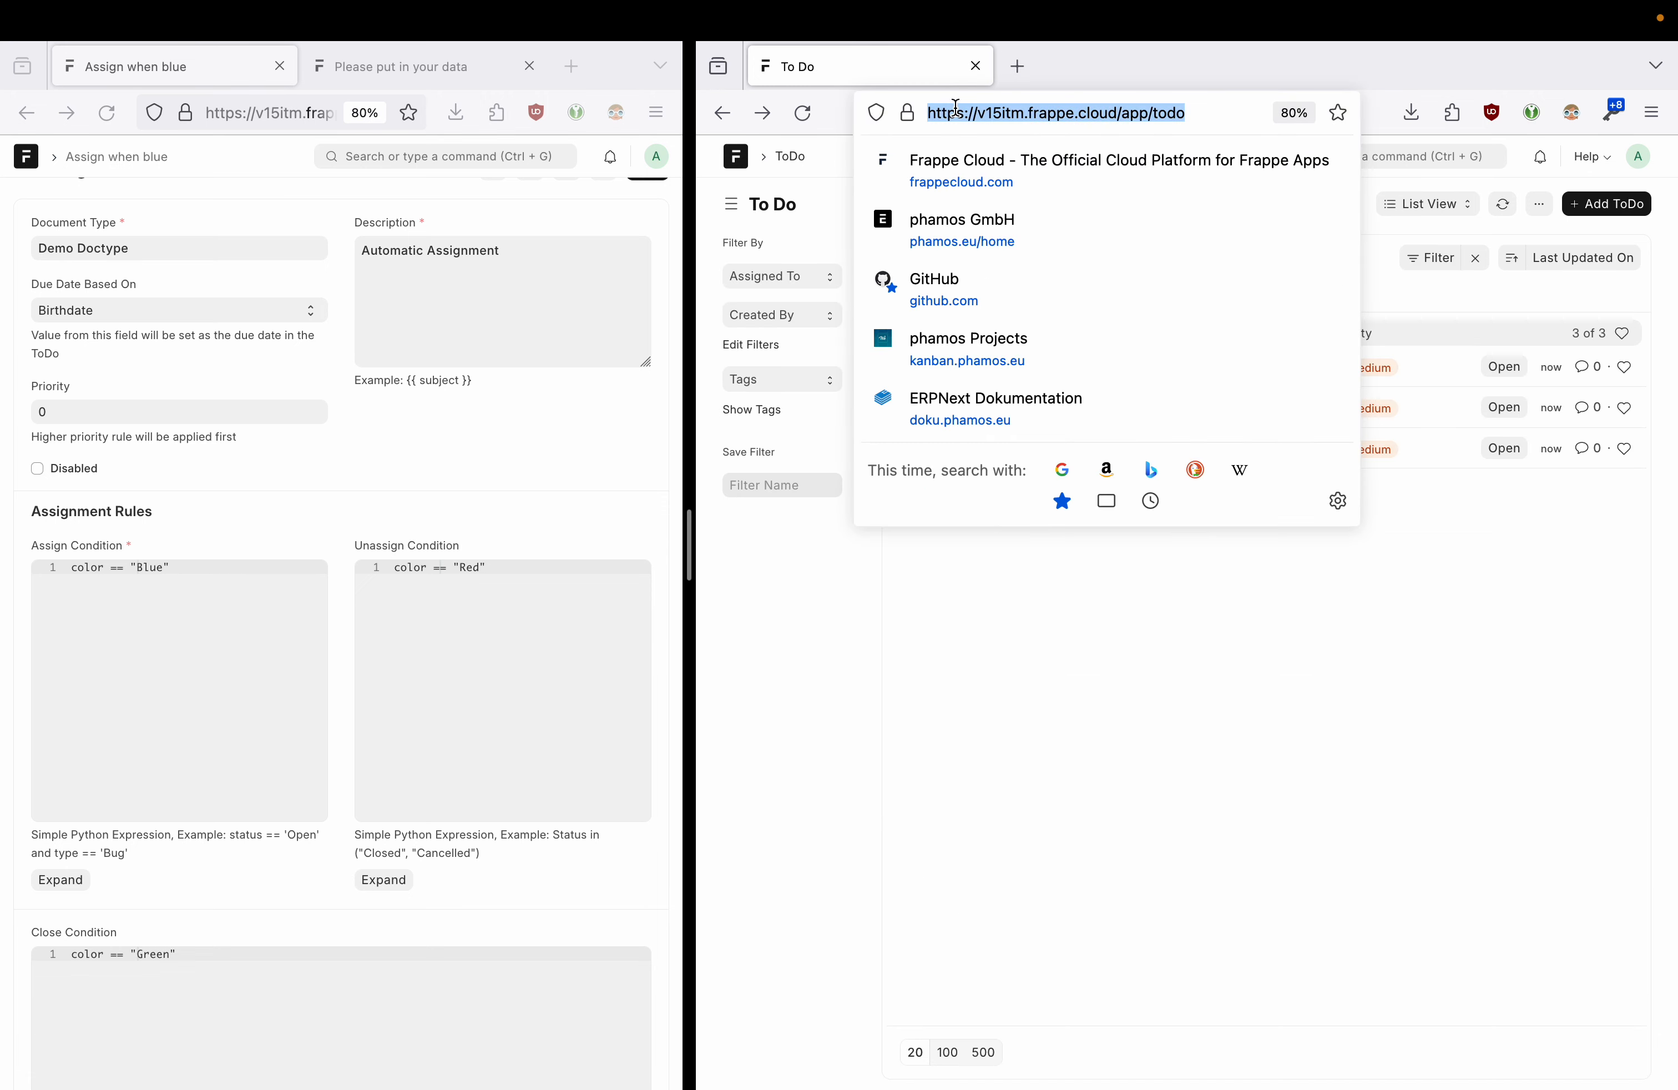
- Duplicate the To Do tab into the left window and widen it
right_click(888, 62)
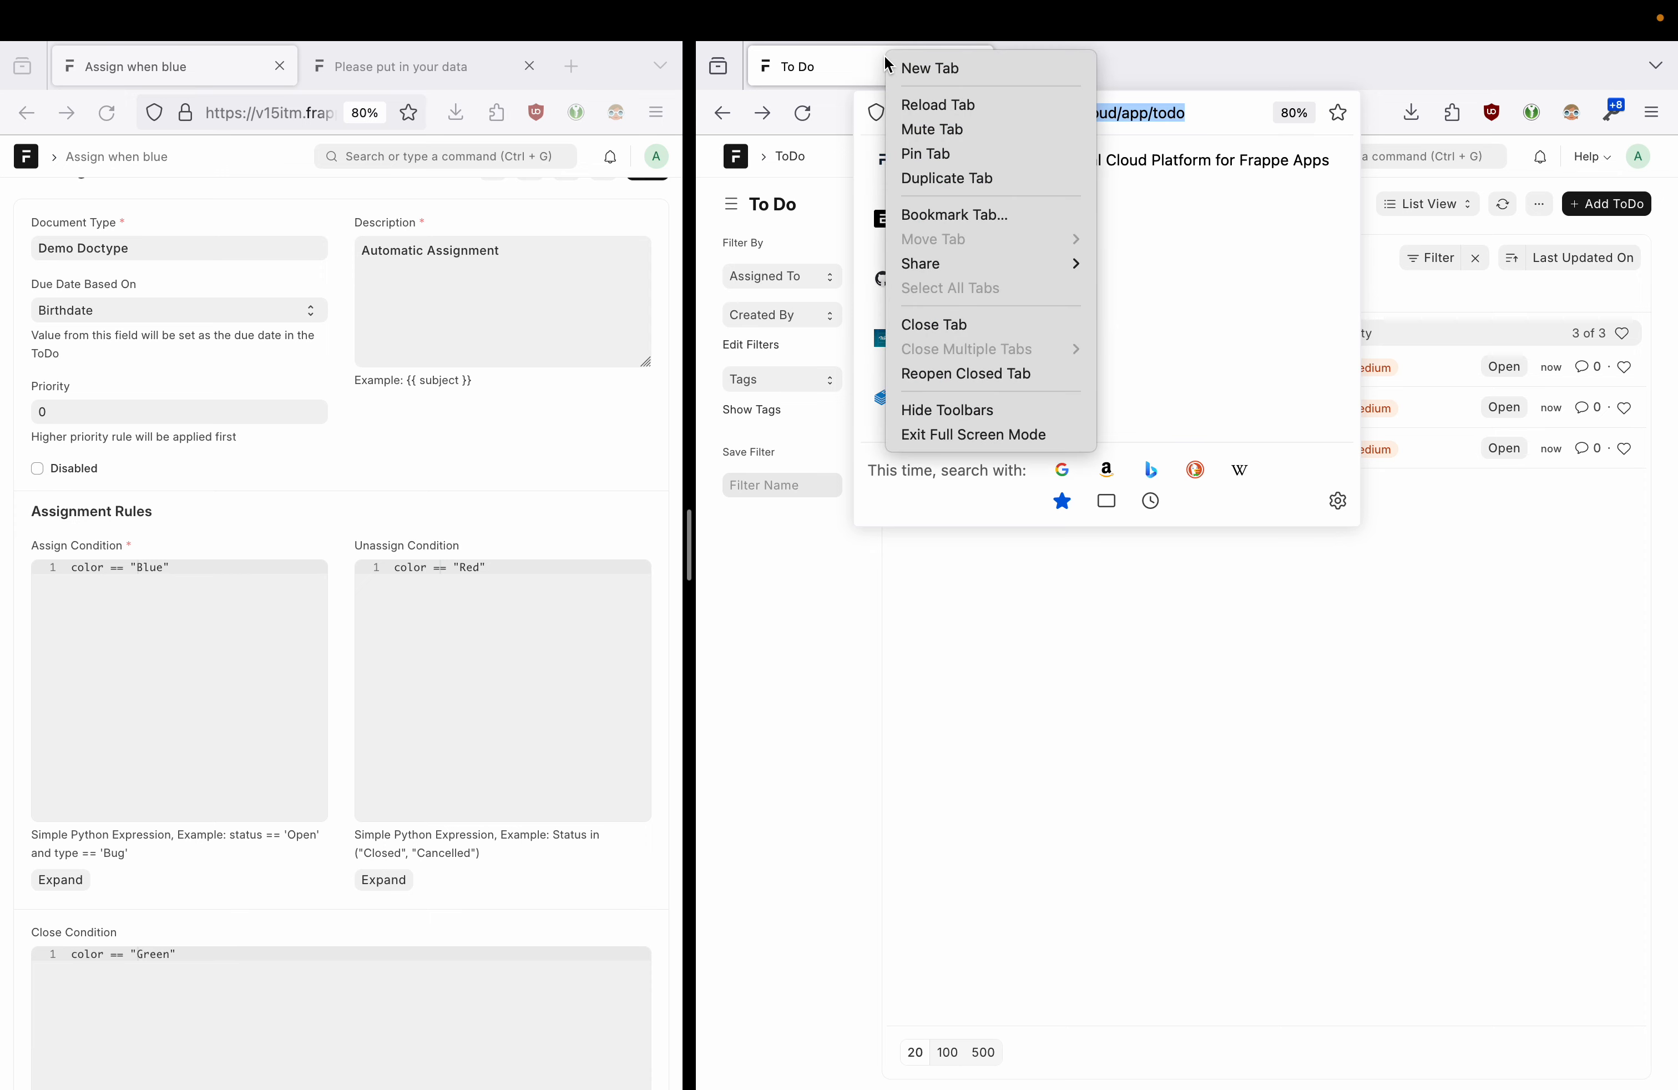
click(932, 185)
drag(1015, 75, 597, 100)
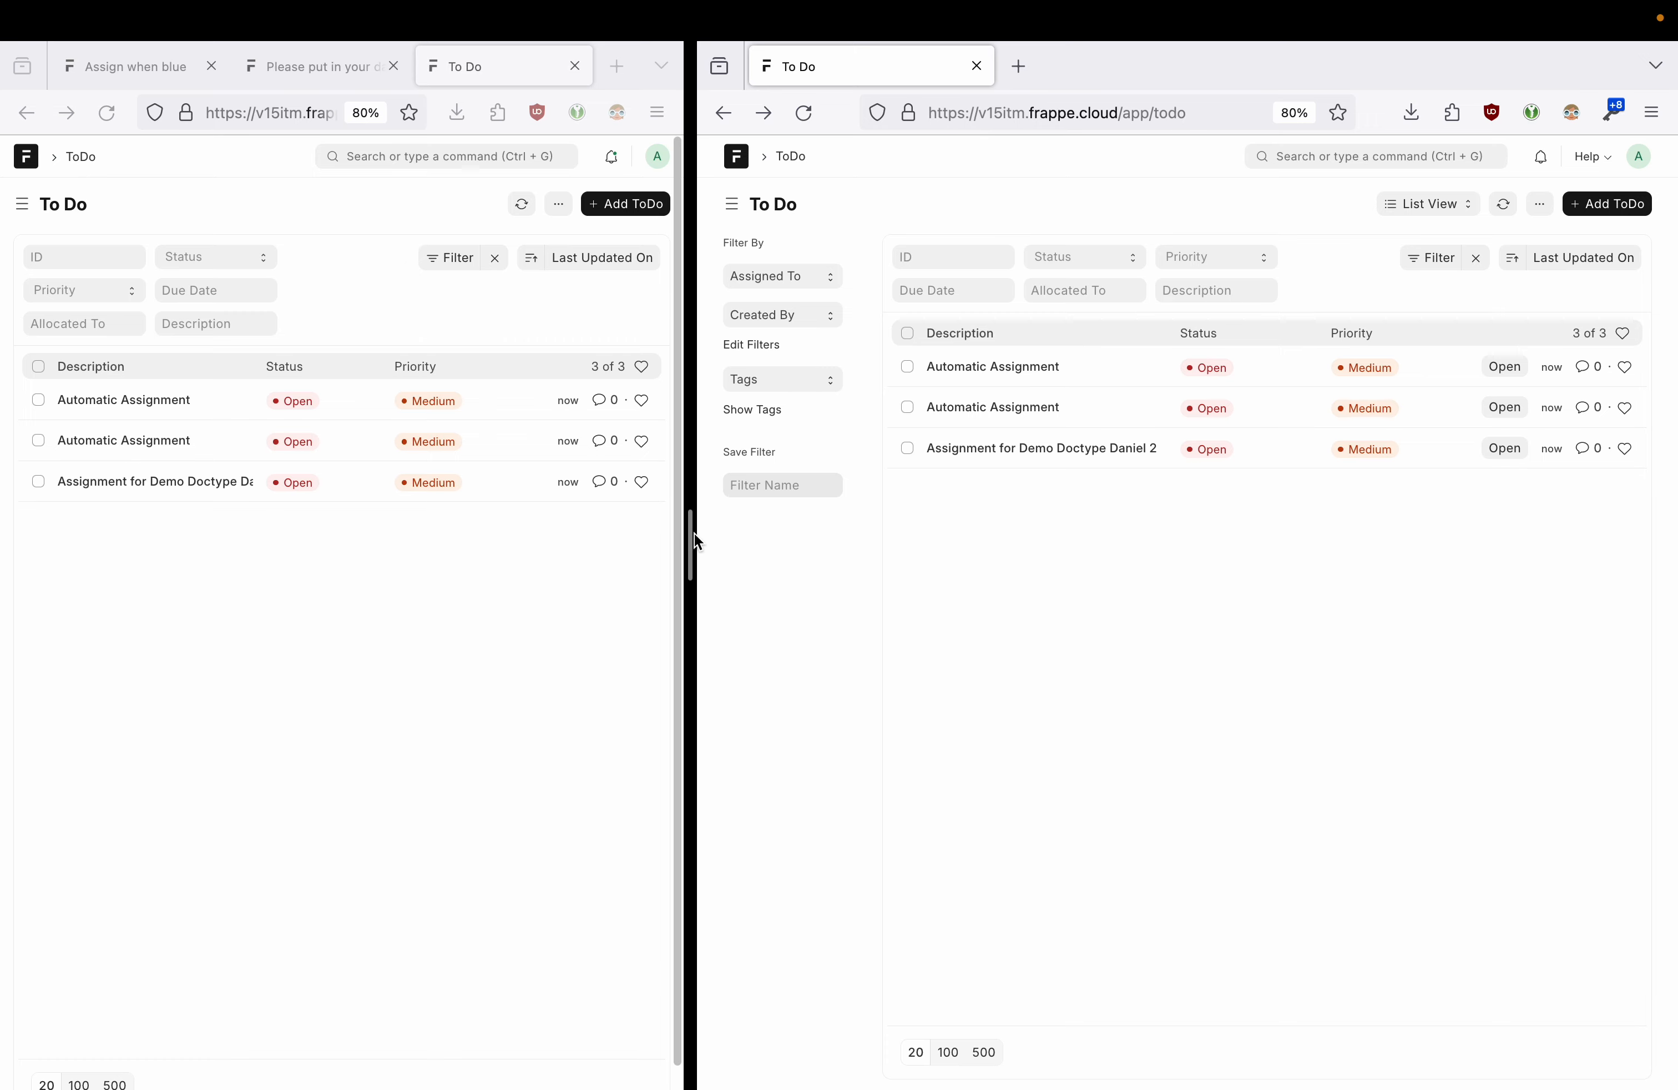
drag(693, 535, 858, 535)
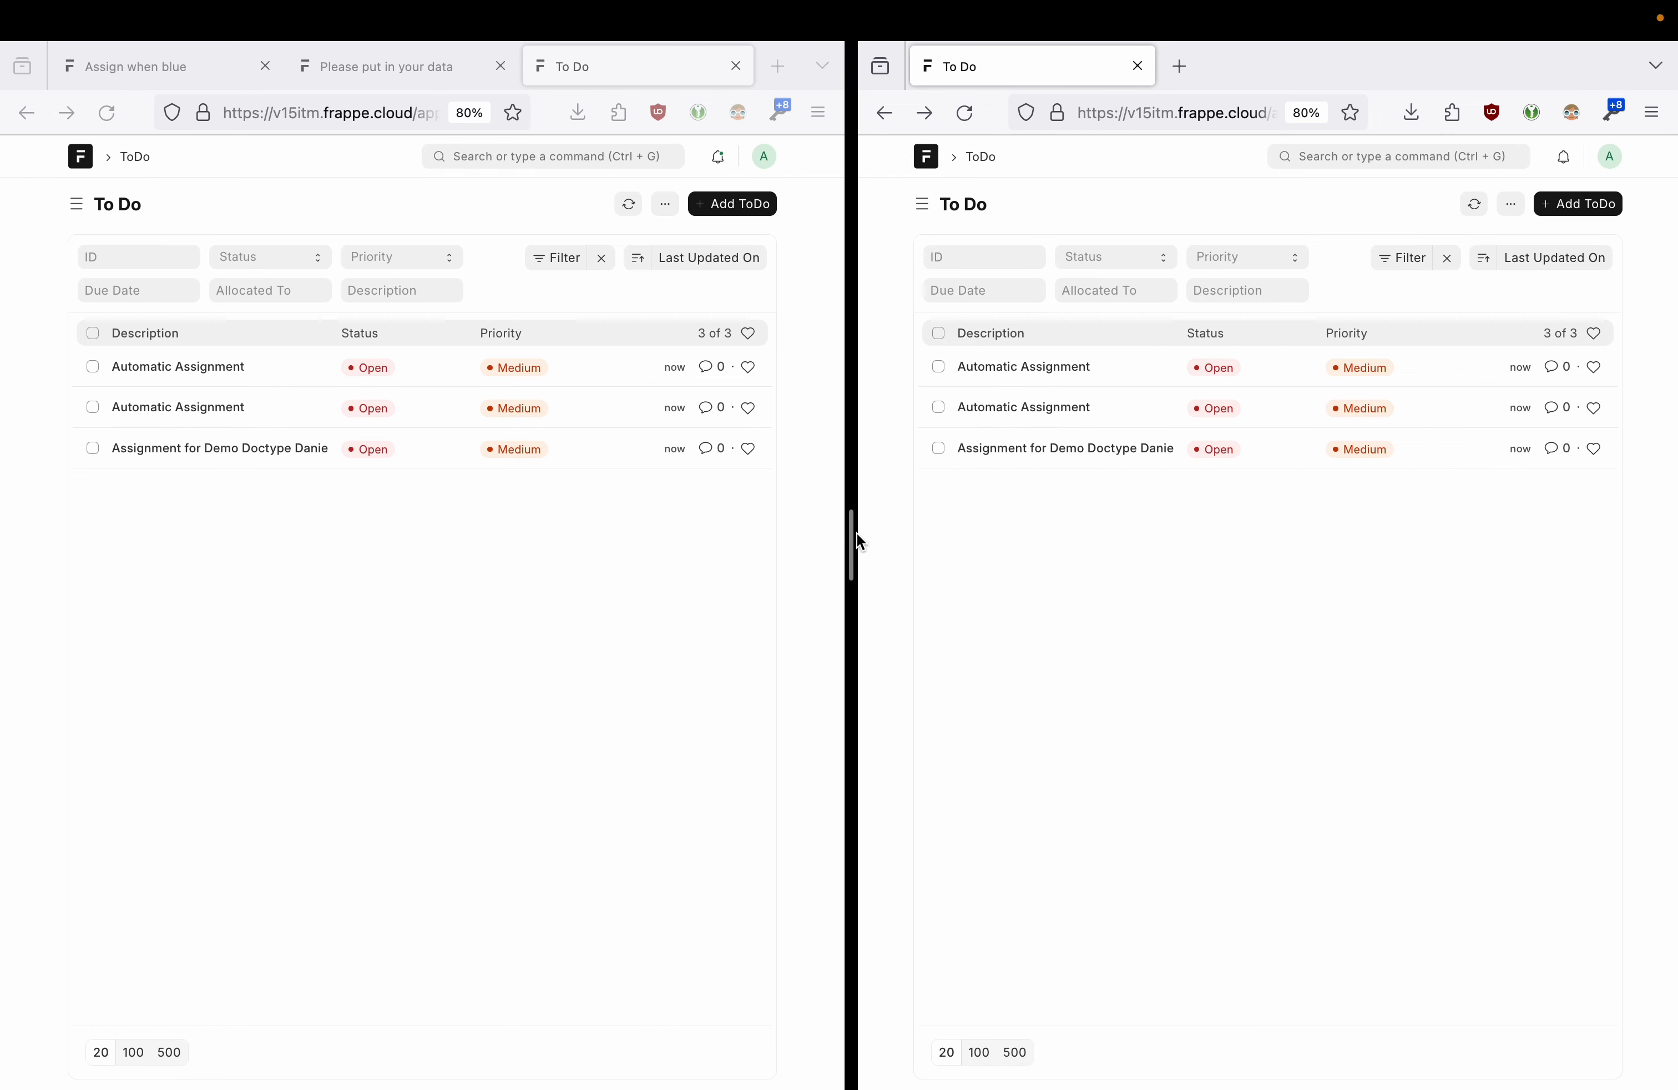
- Go back to Daniel 2 in the left window, confirm Color Blue, and reveal its assignees
click(27, 115)
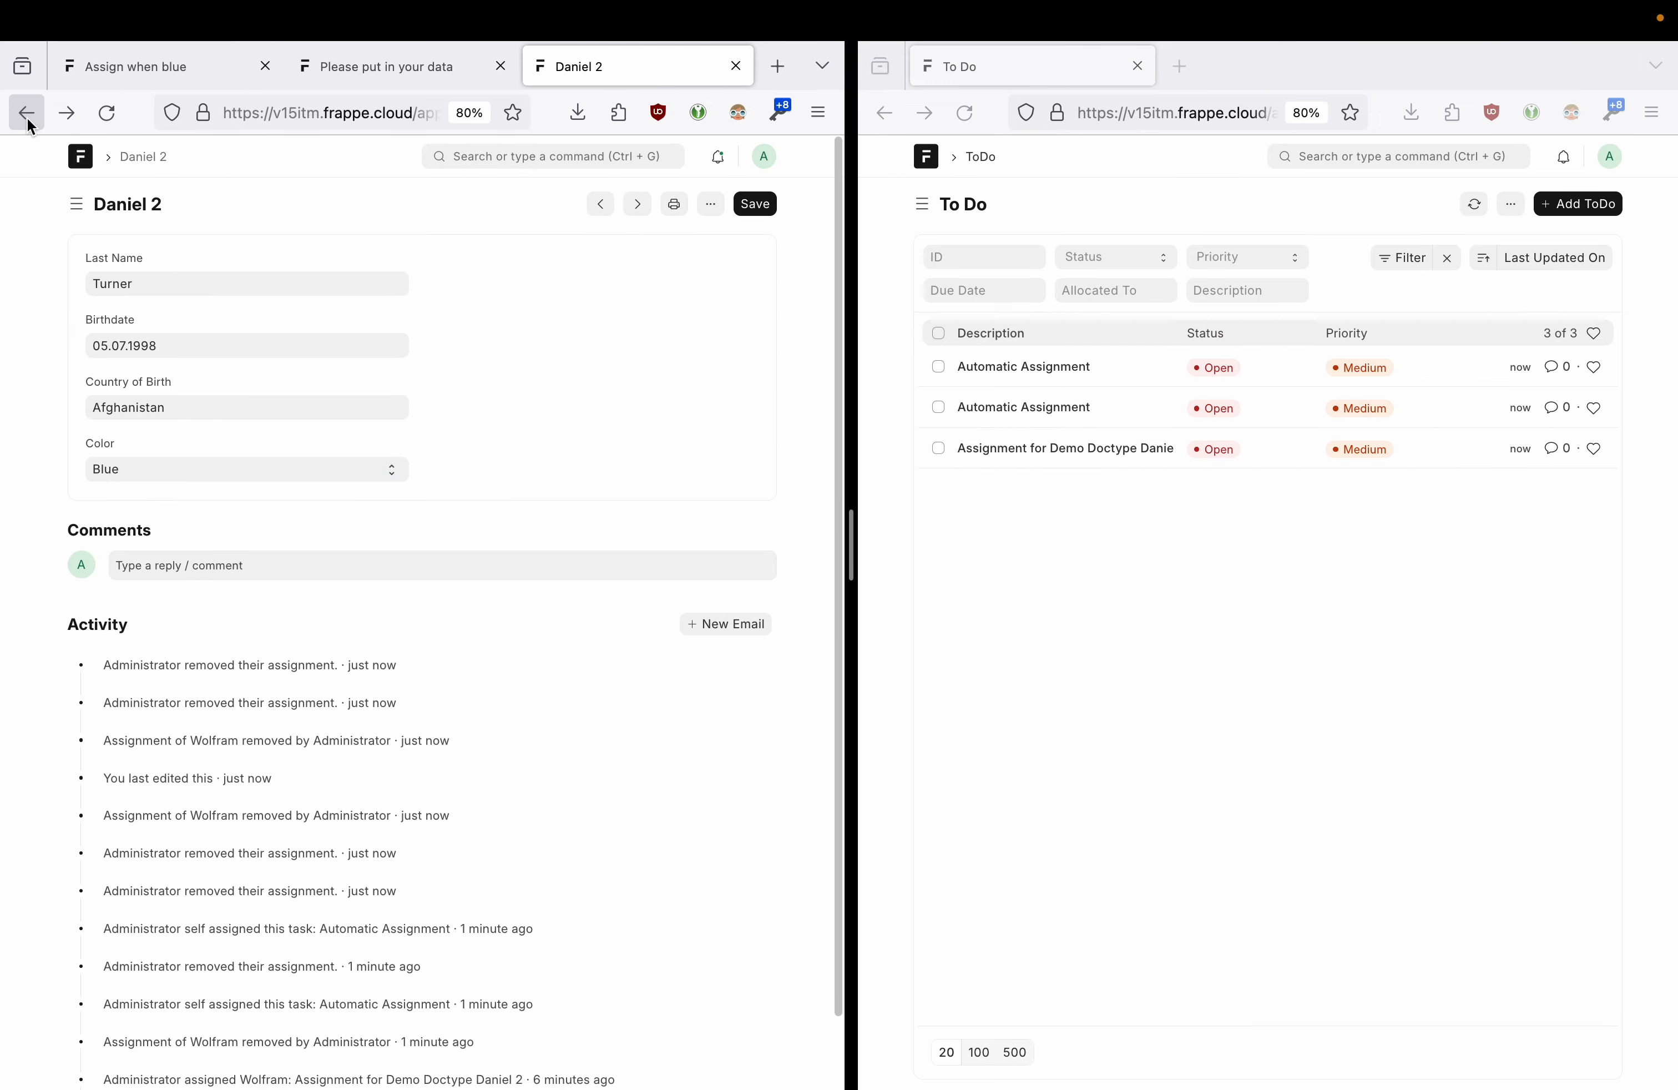
click(27, 116)
click(67, 114)
click(133, 469)
click(486, 337)
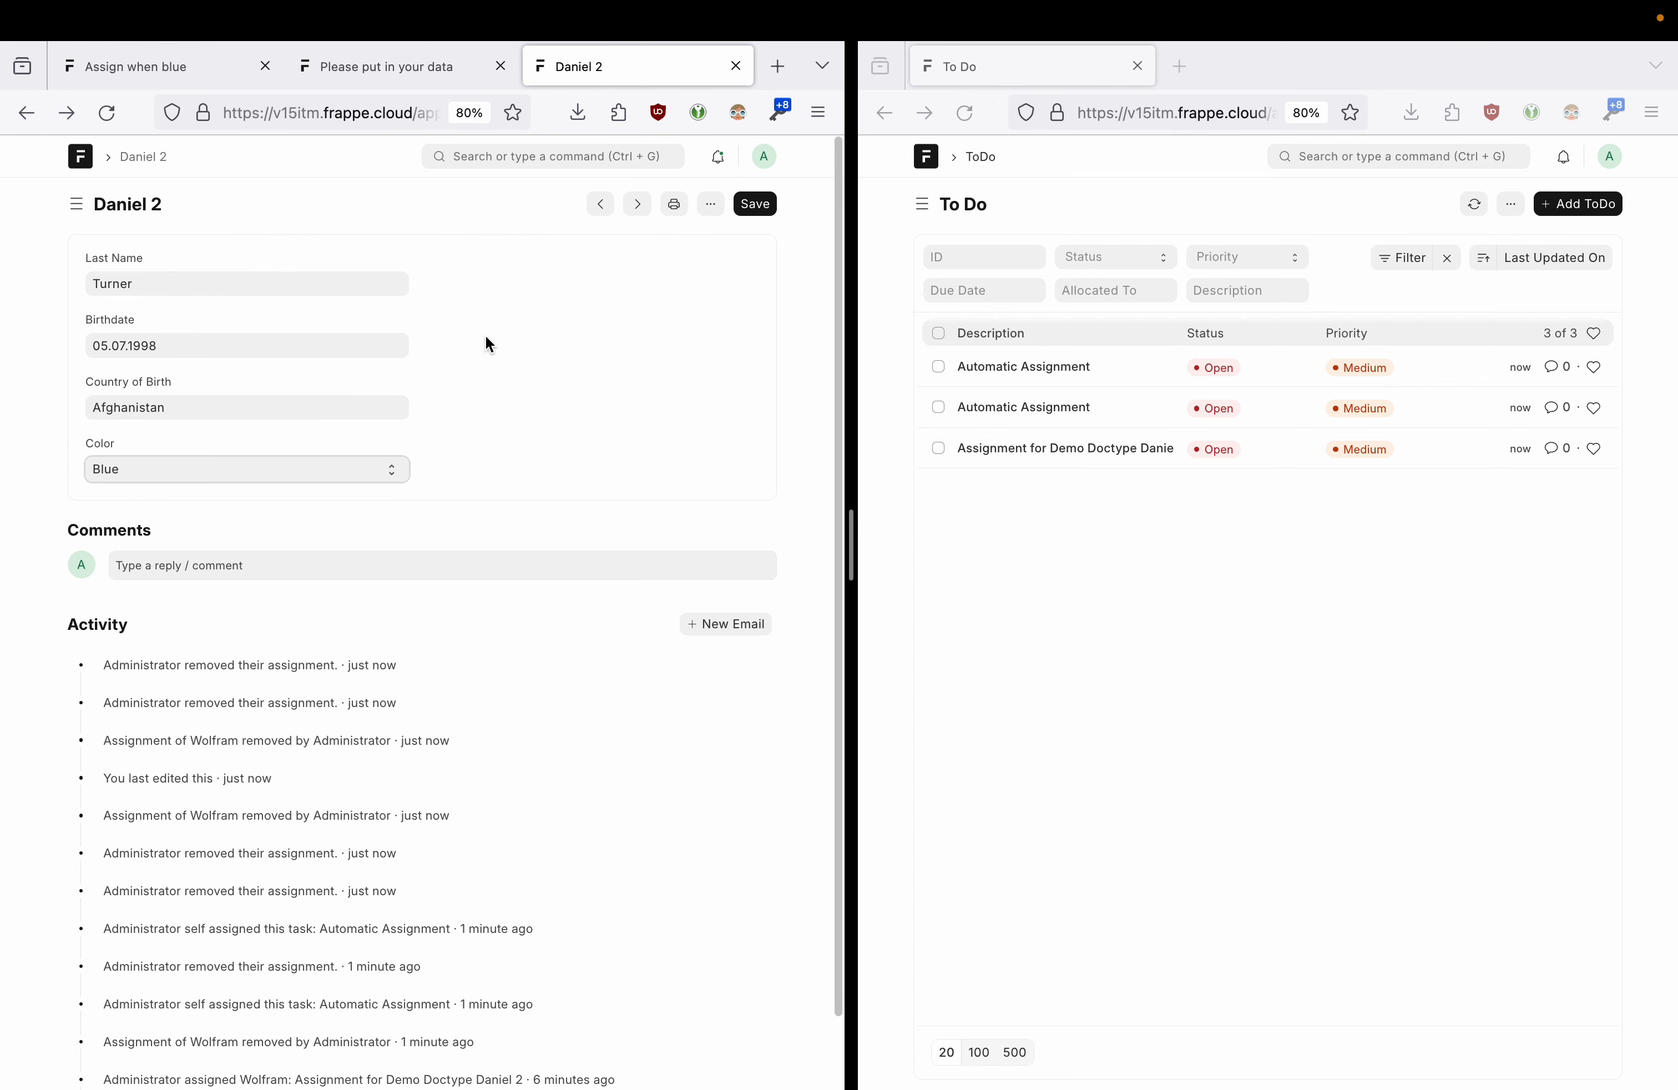
drag(854, 561, 883, 559)
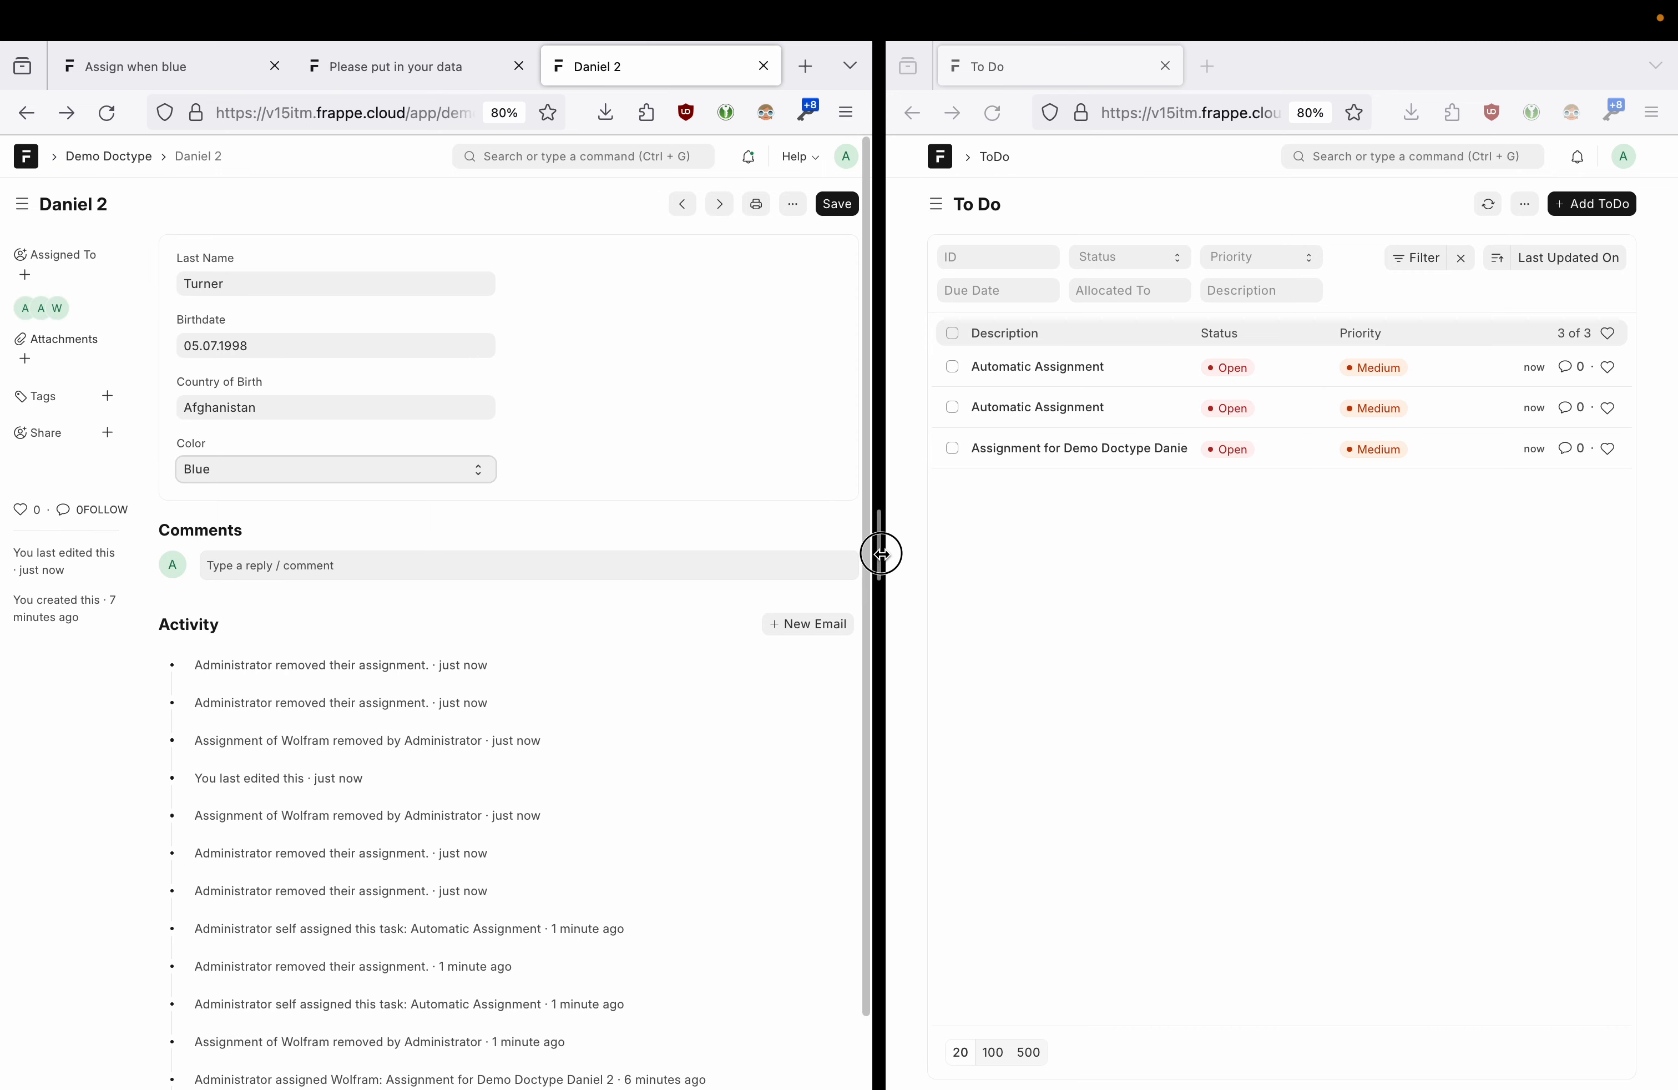
- Save Daniel 2 with colour Green and reload the ToDo list to check statuses
click(212, 478)
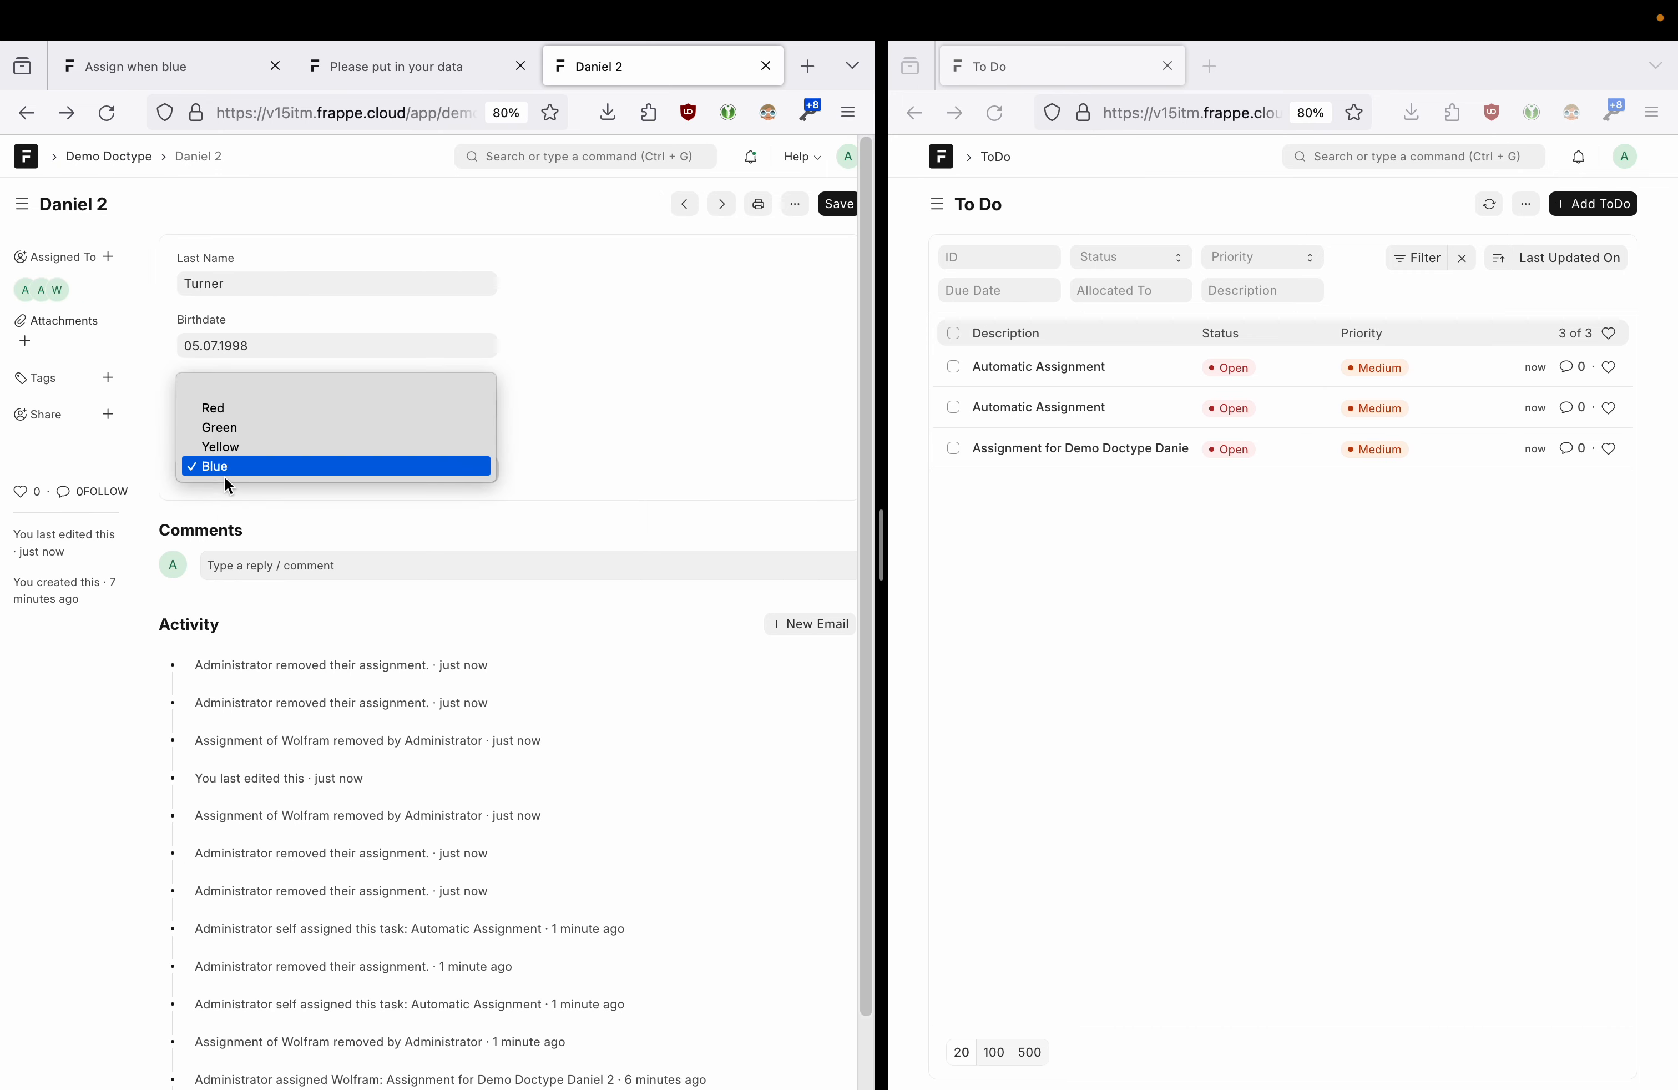
click(239, 424)
click(422, 63)
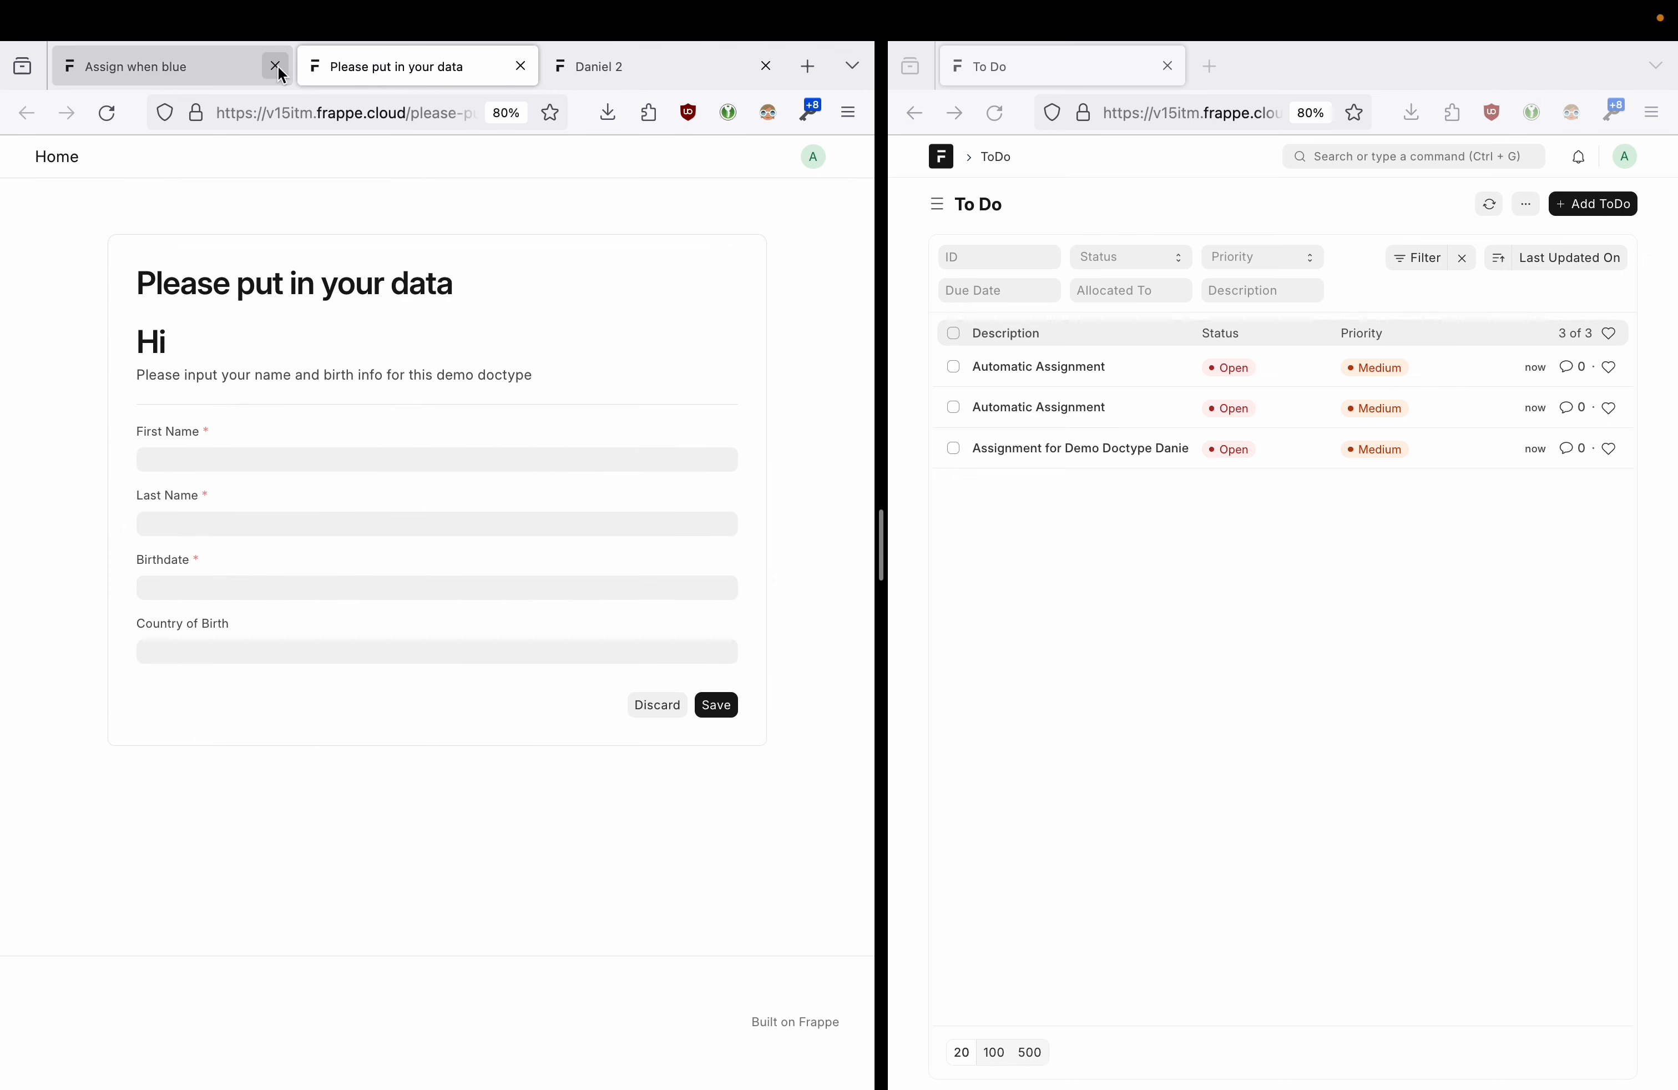
click(521, 66)
click(196, 55)
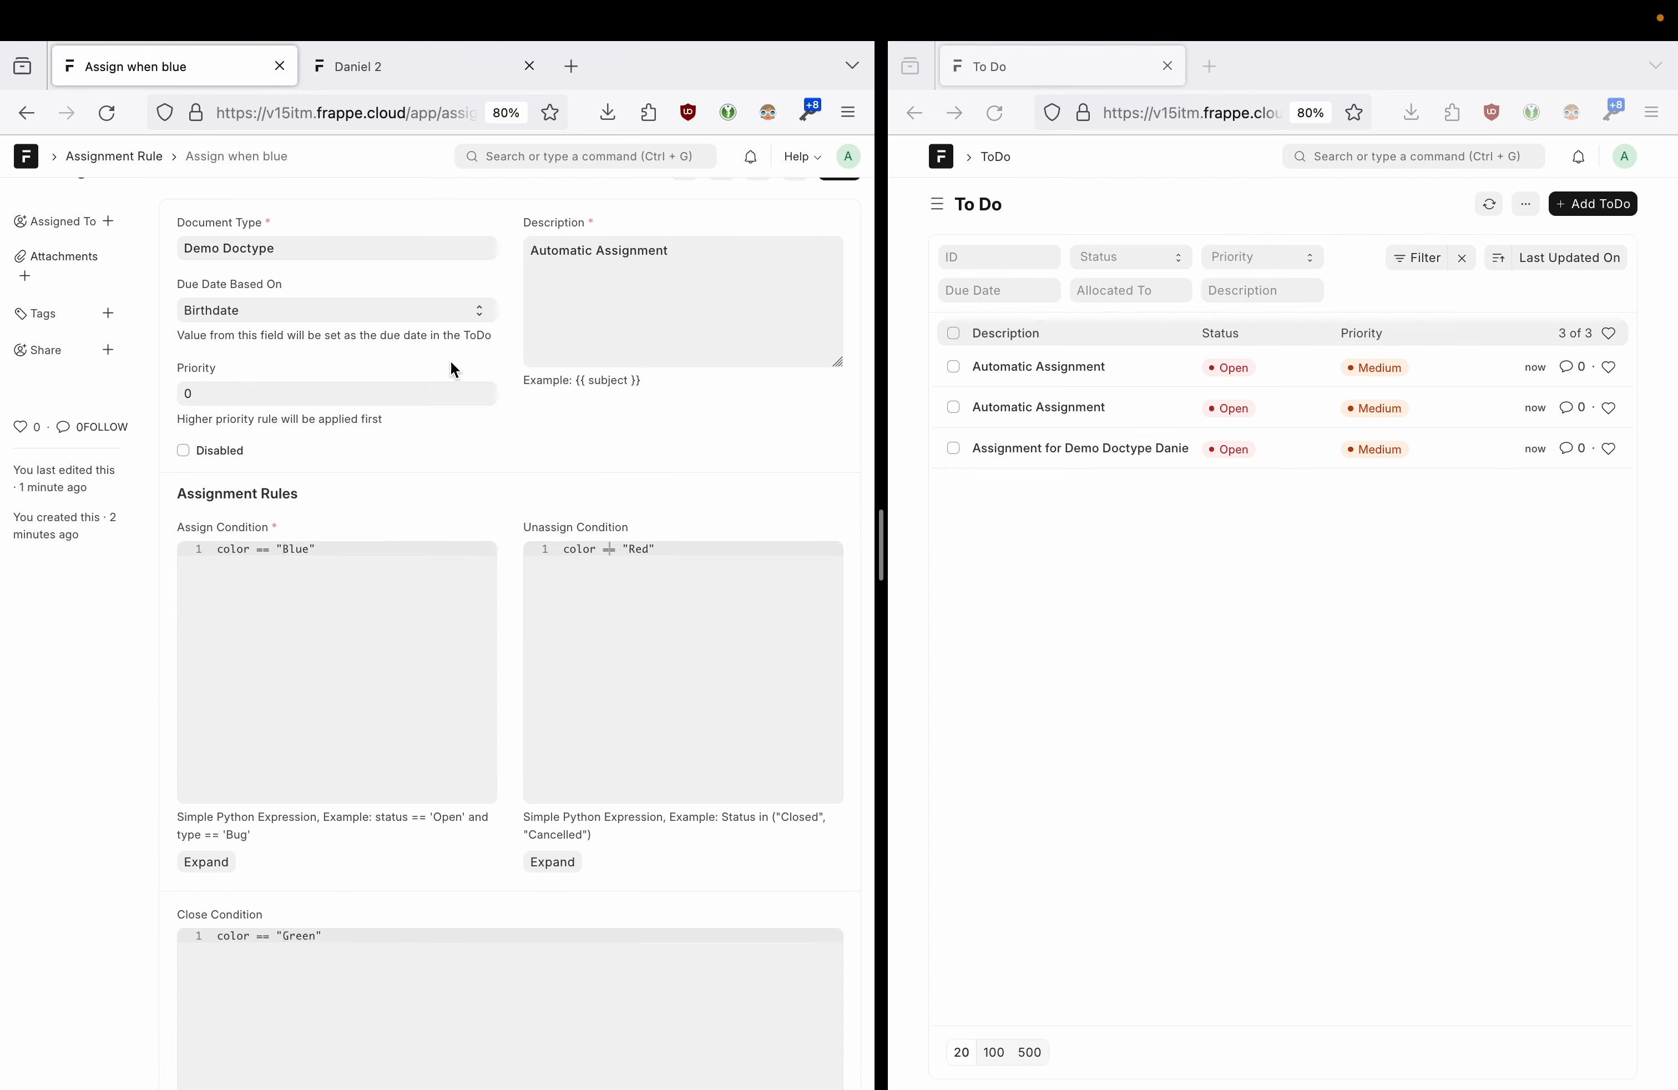
click(367, 80)
click(839, 203)
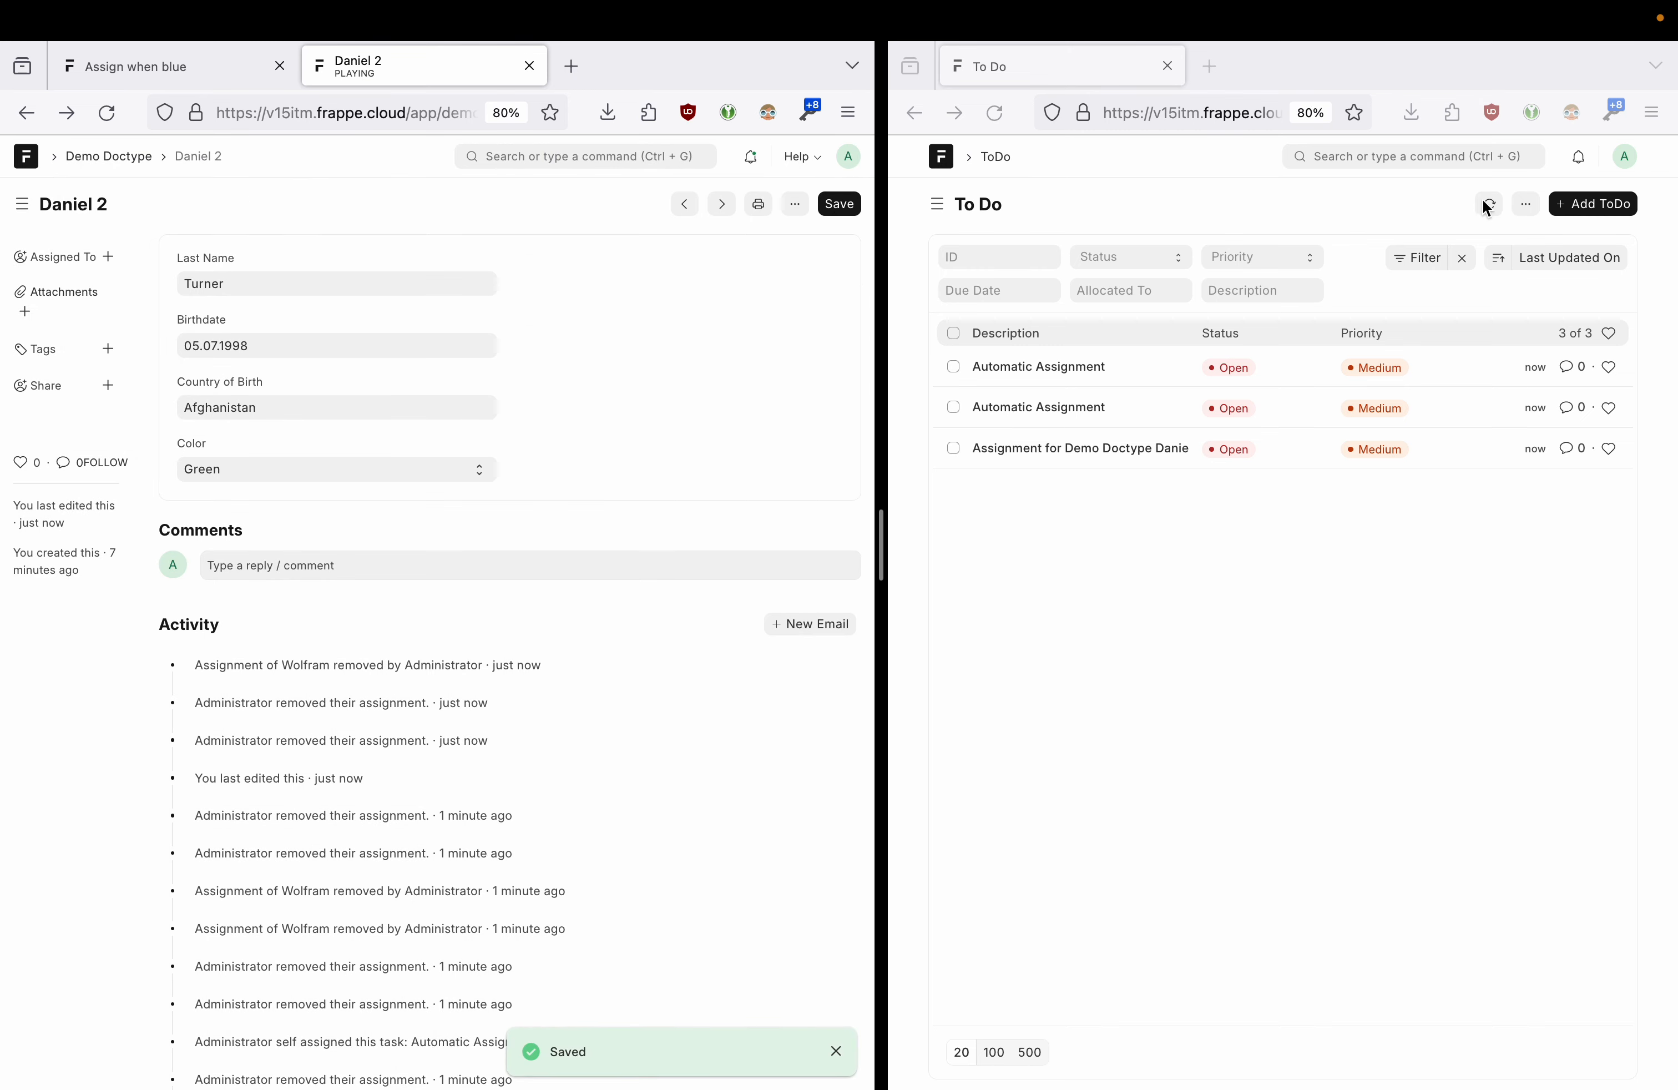
click(1488, 206)
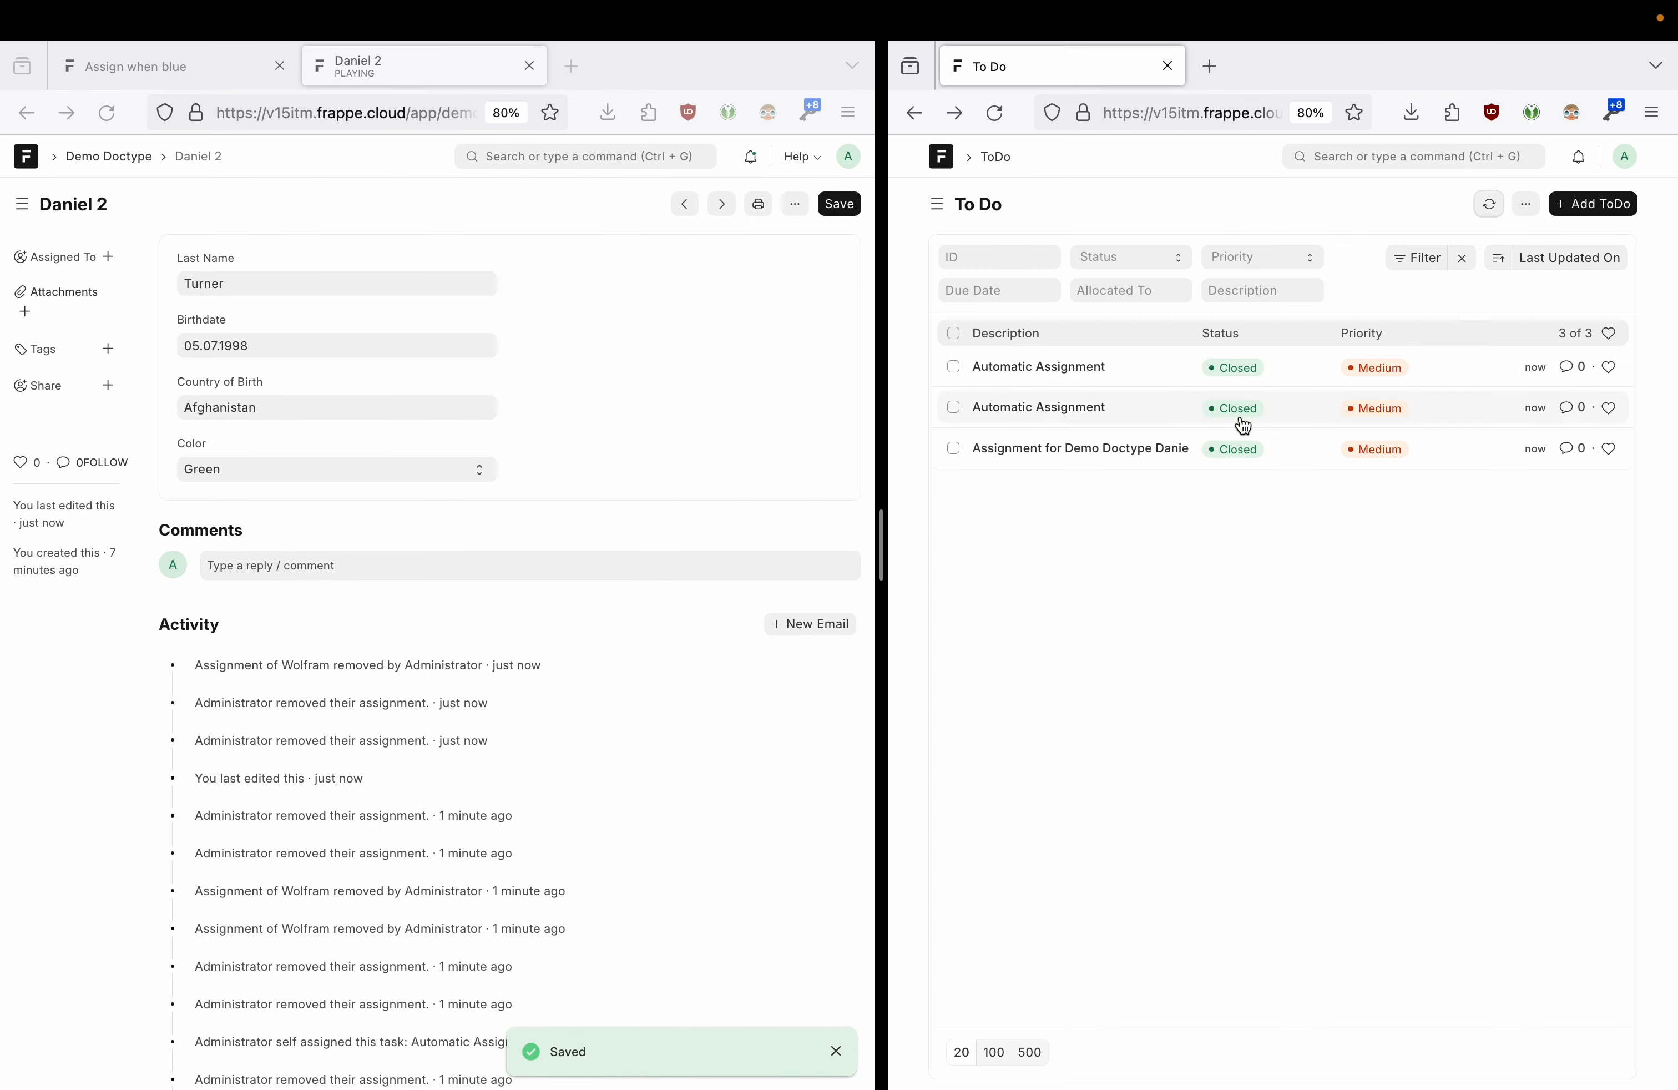
- Change Daniel 2's colour to Blue, save, and reload the ToDo list
click(324, 472)
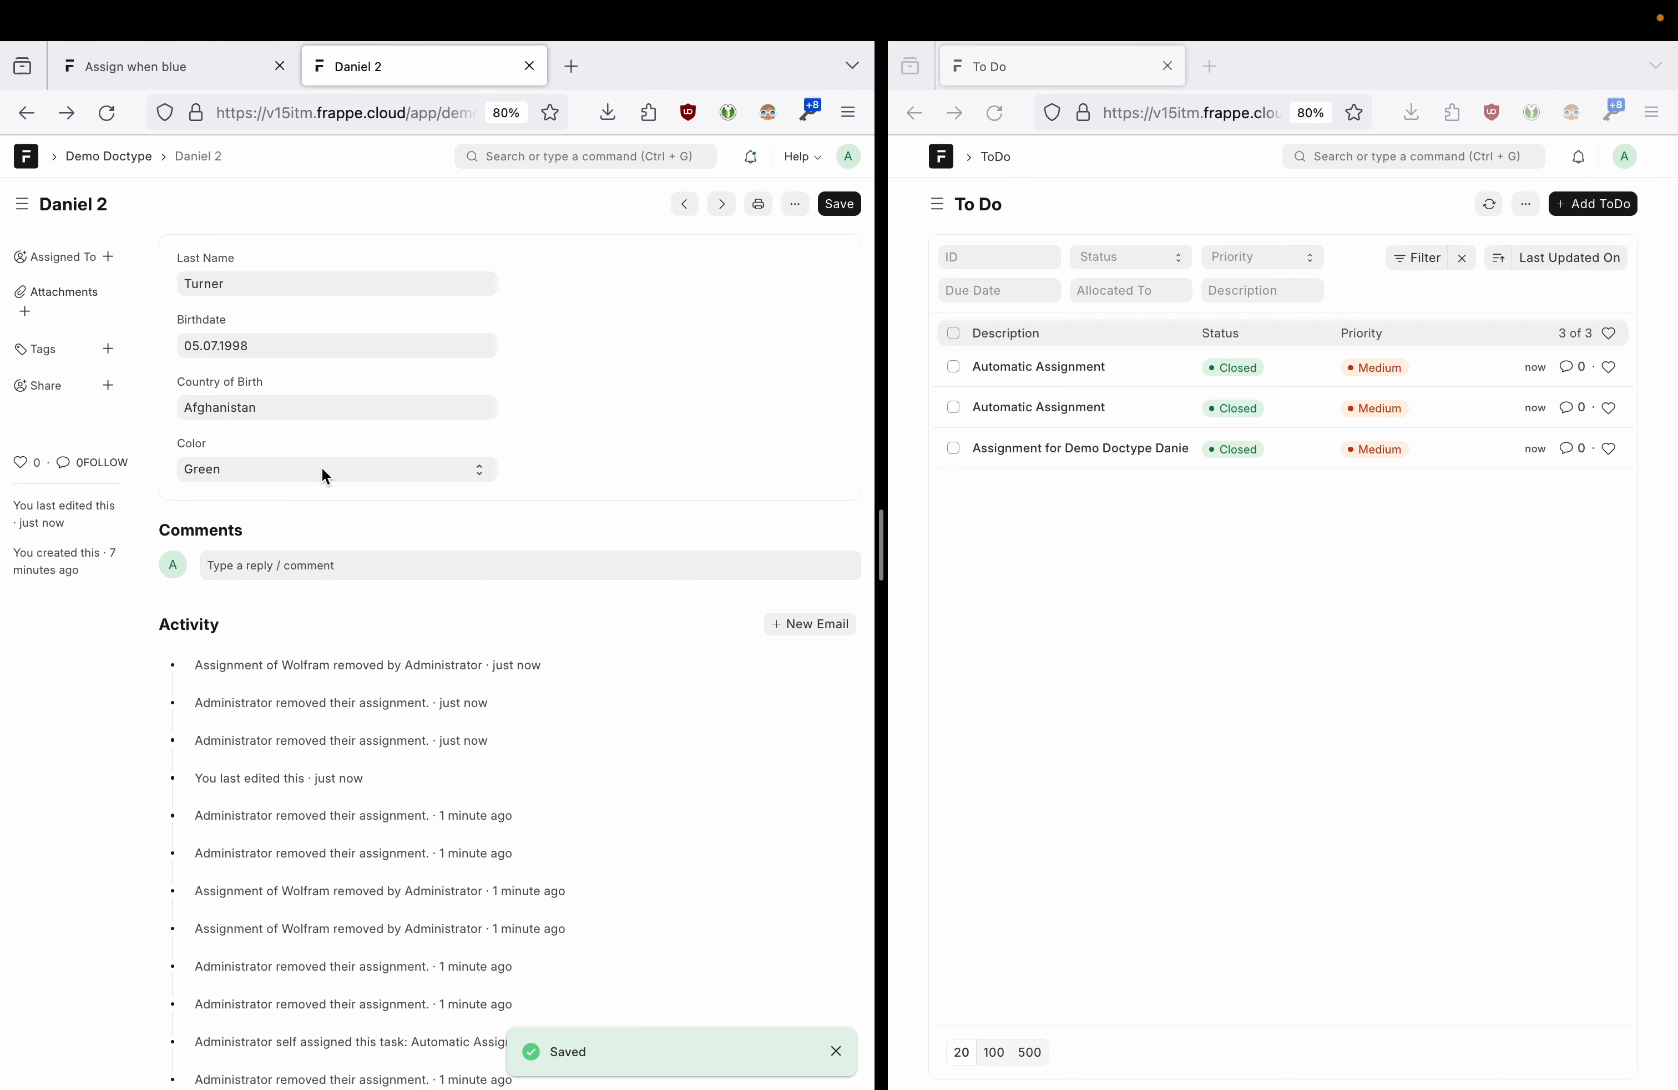
click(323, 470)
click(272, 504)
click(840, 204)
click(1490, 207)
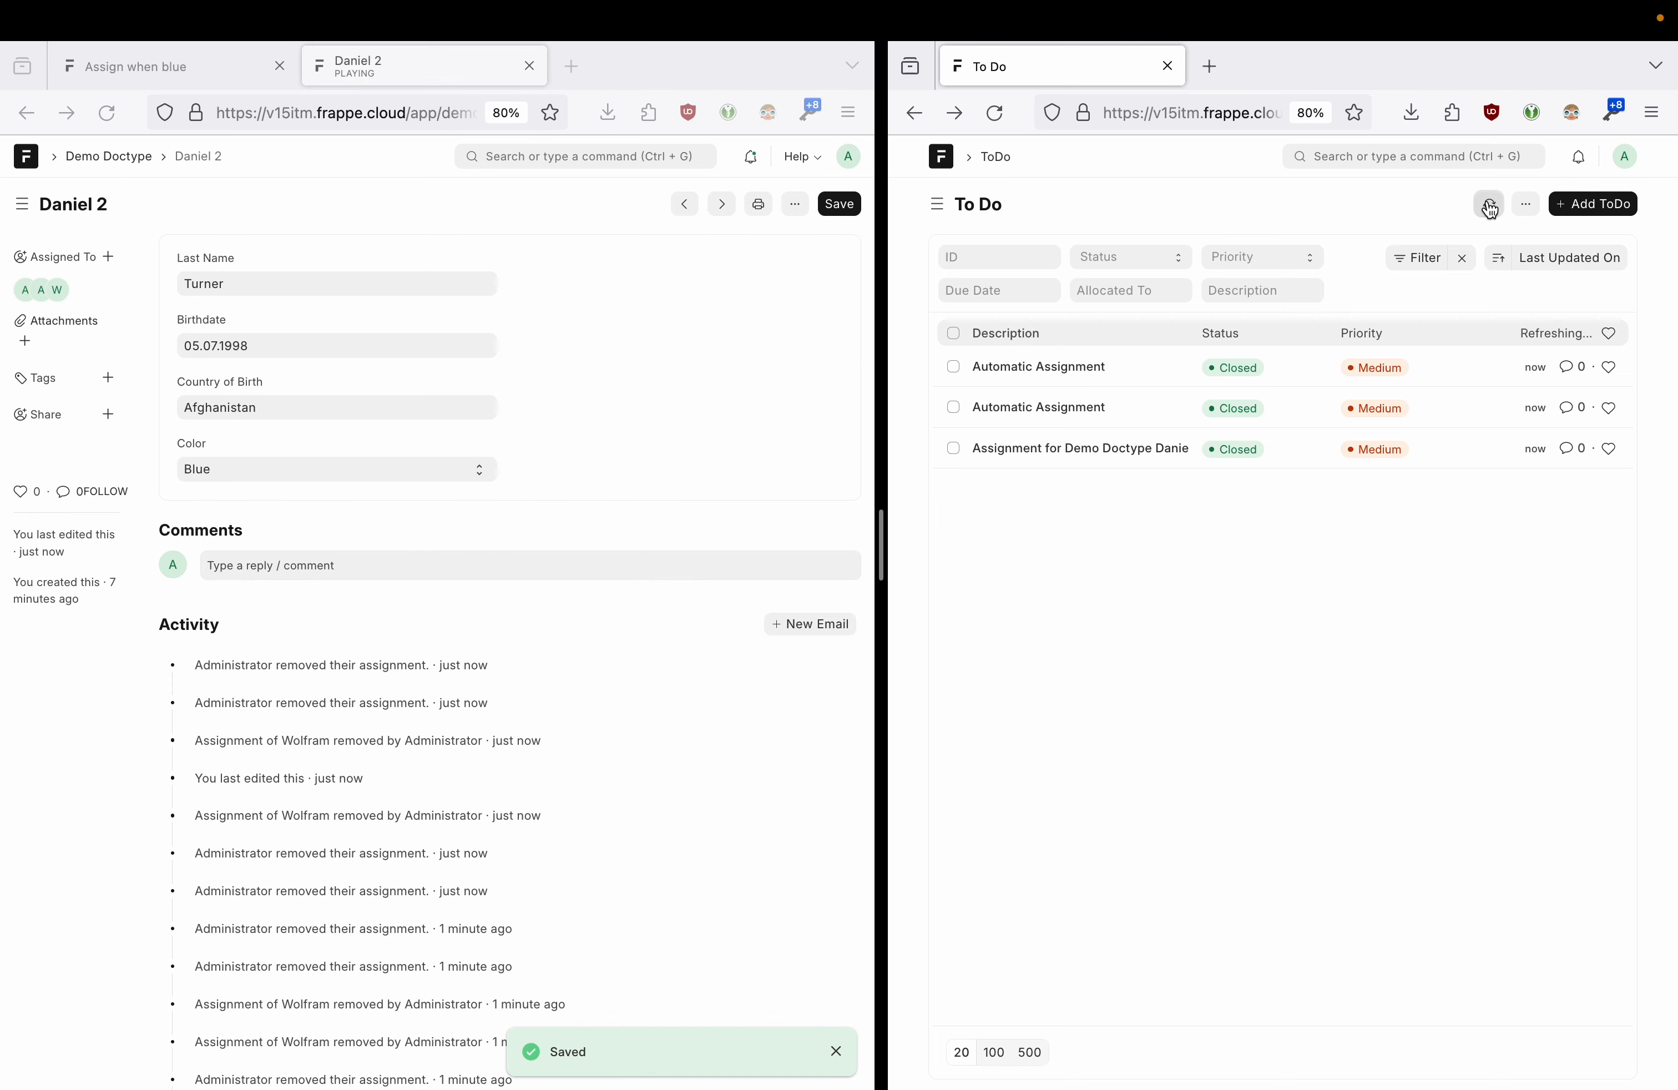
- Save Daniel 2 as Red, reload the ToDos, and open the Daniel 2 assignment ToDo
click(257, 468)
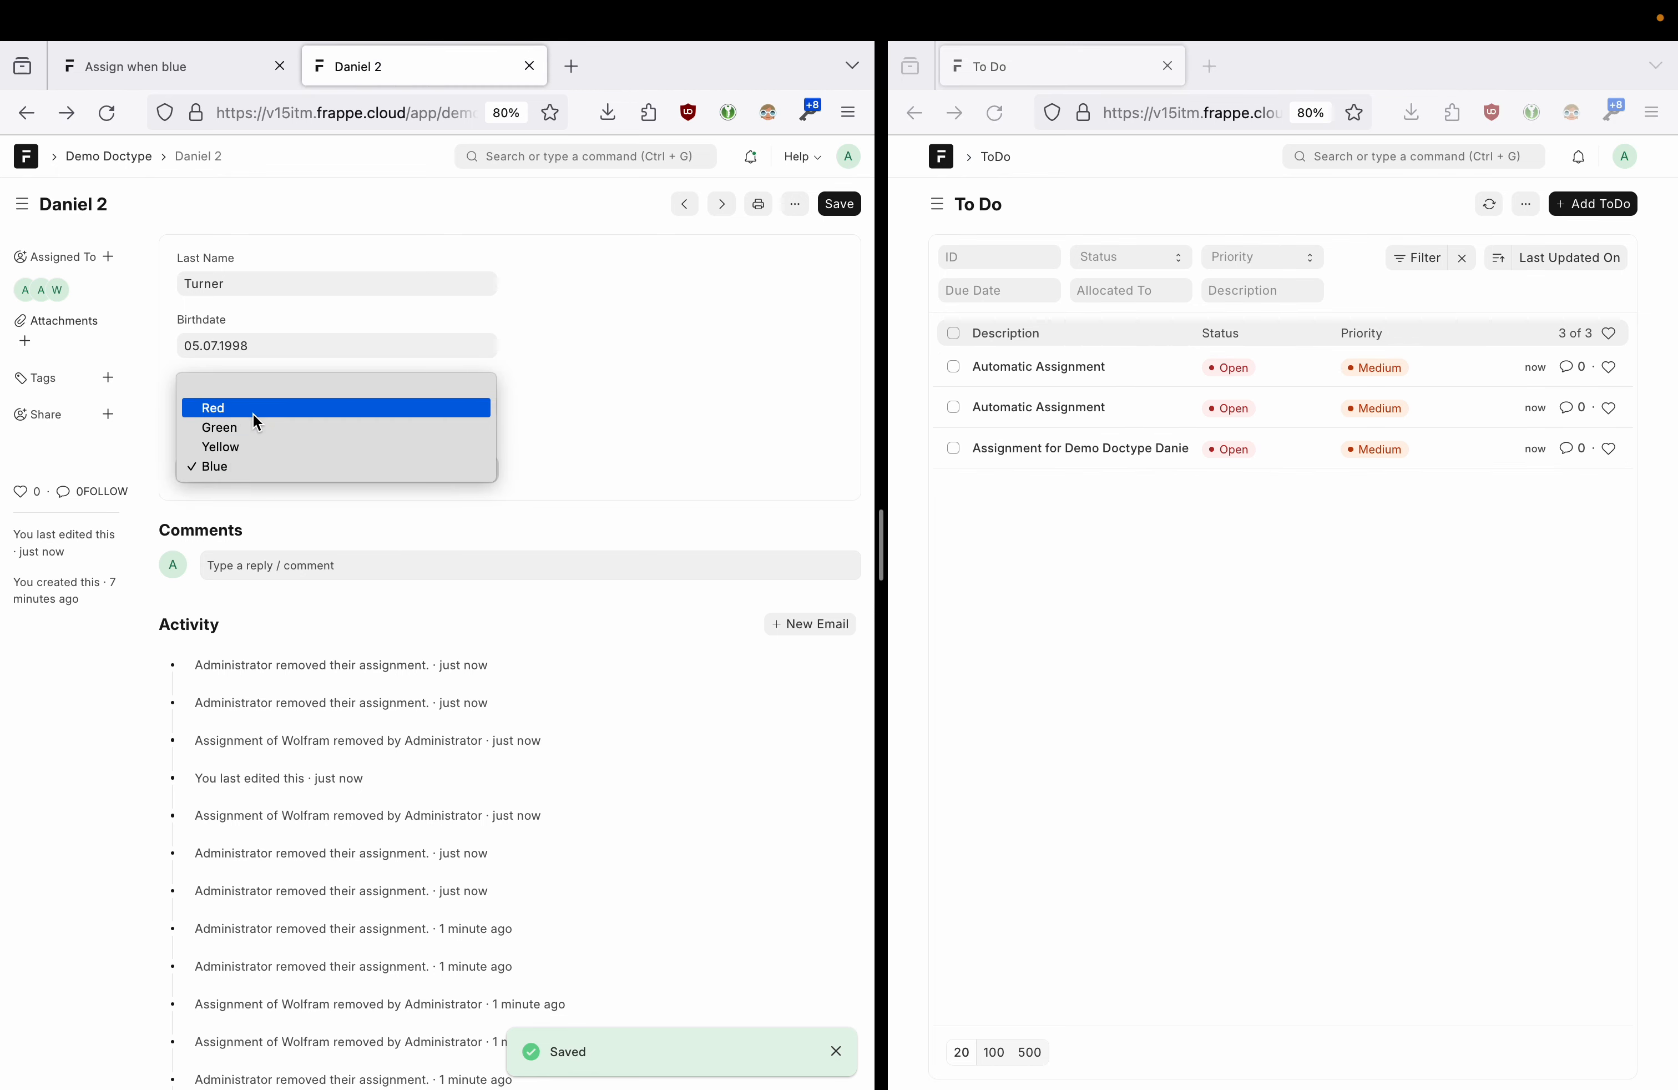
click(253, 409)
click(842, 205)
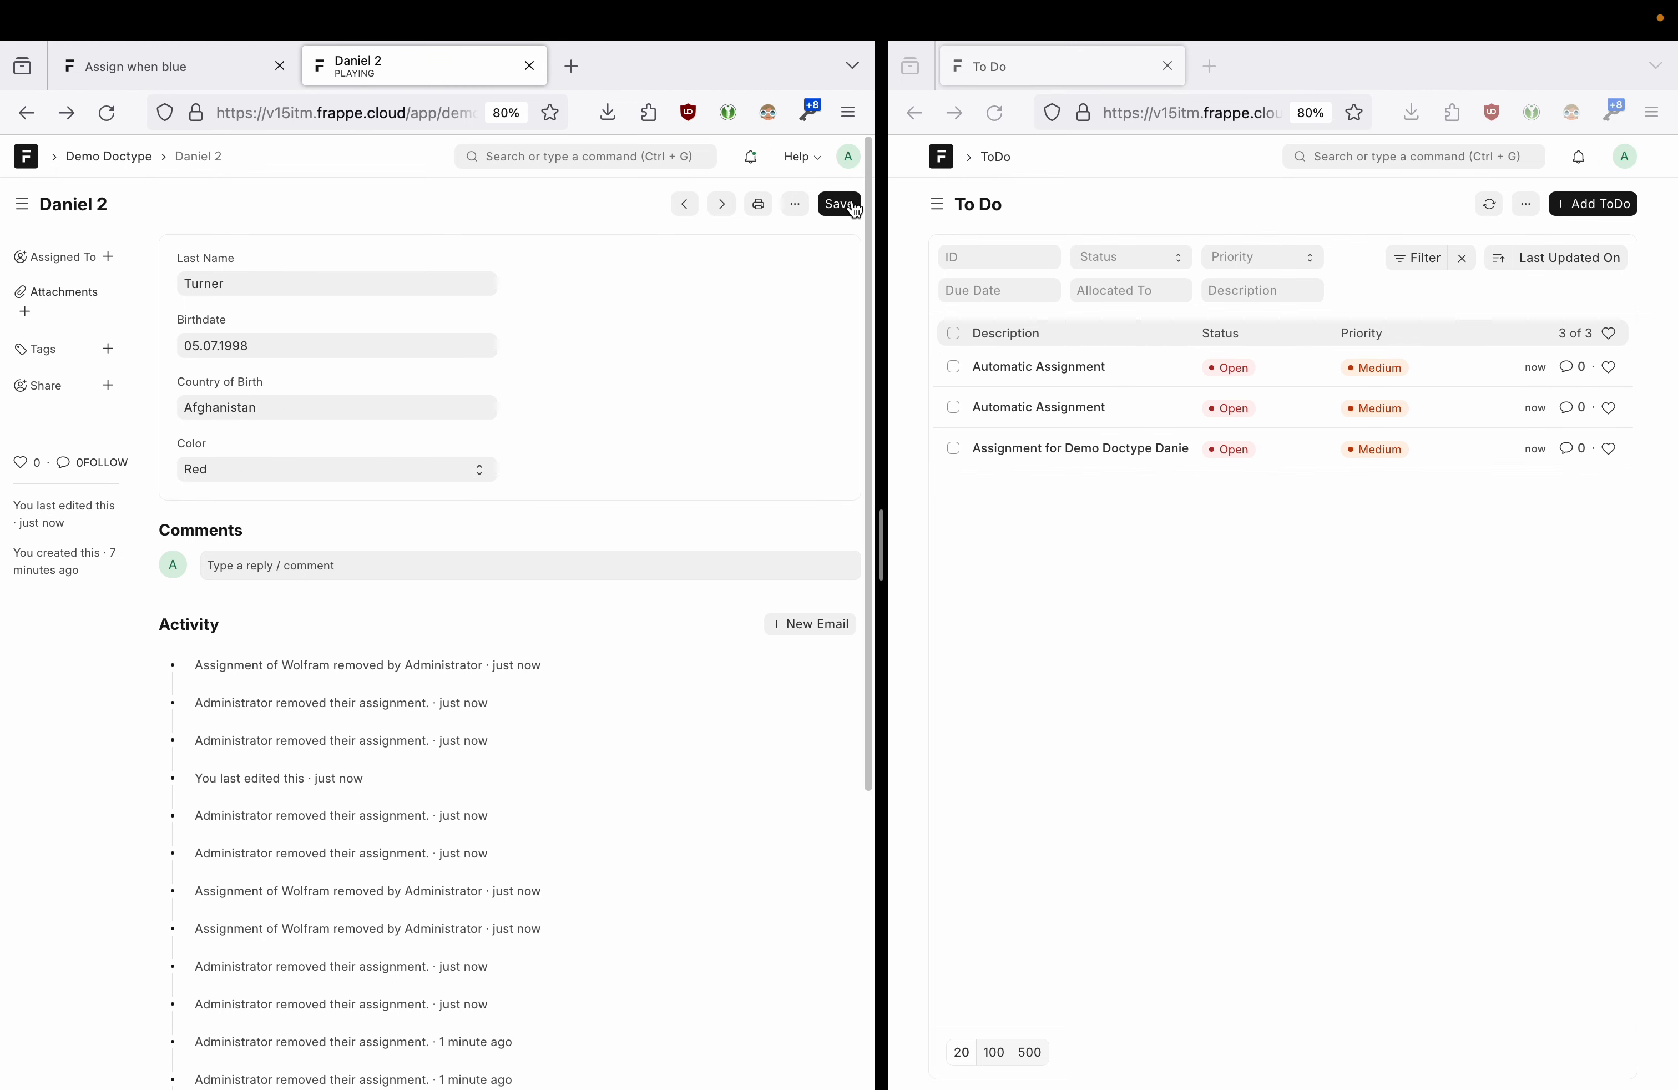
click(1486, 204)
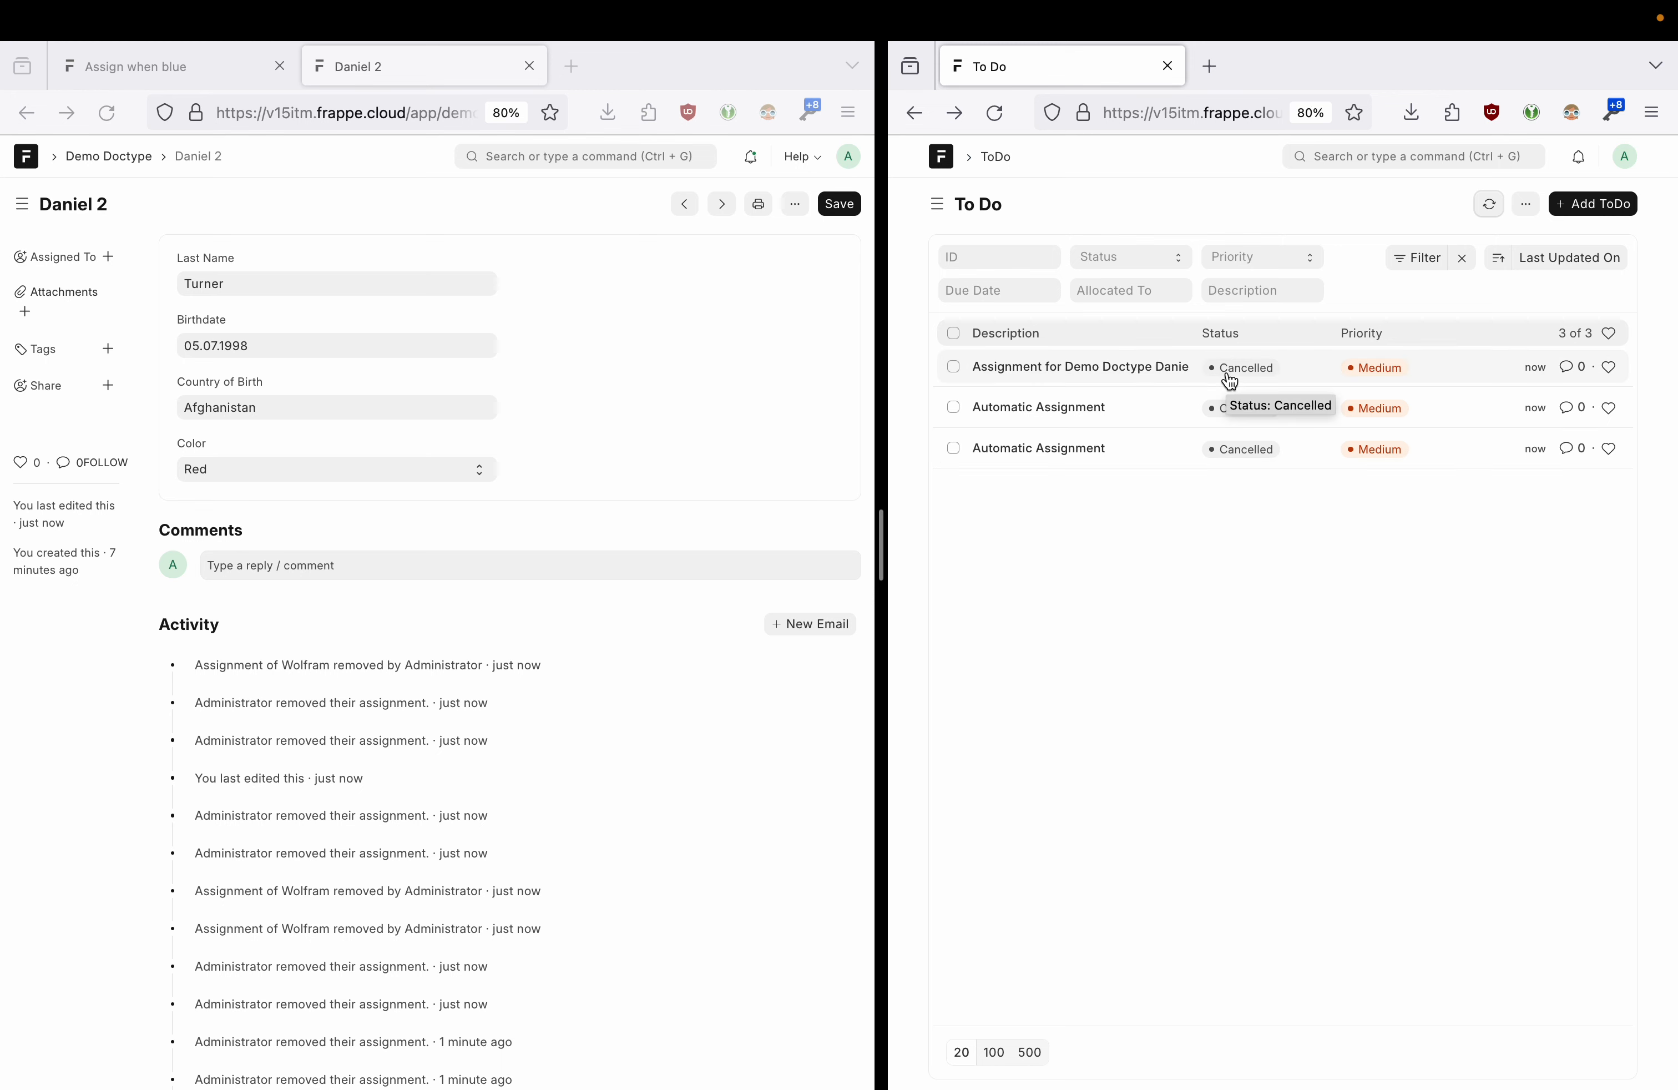
click(1091, 380)
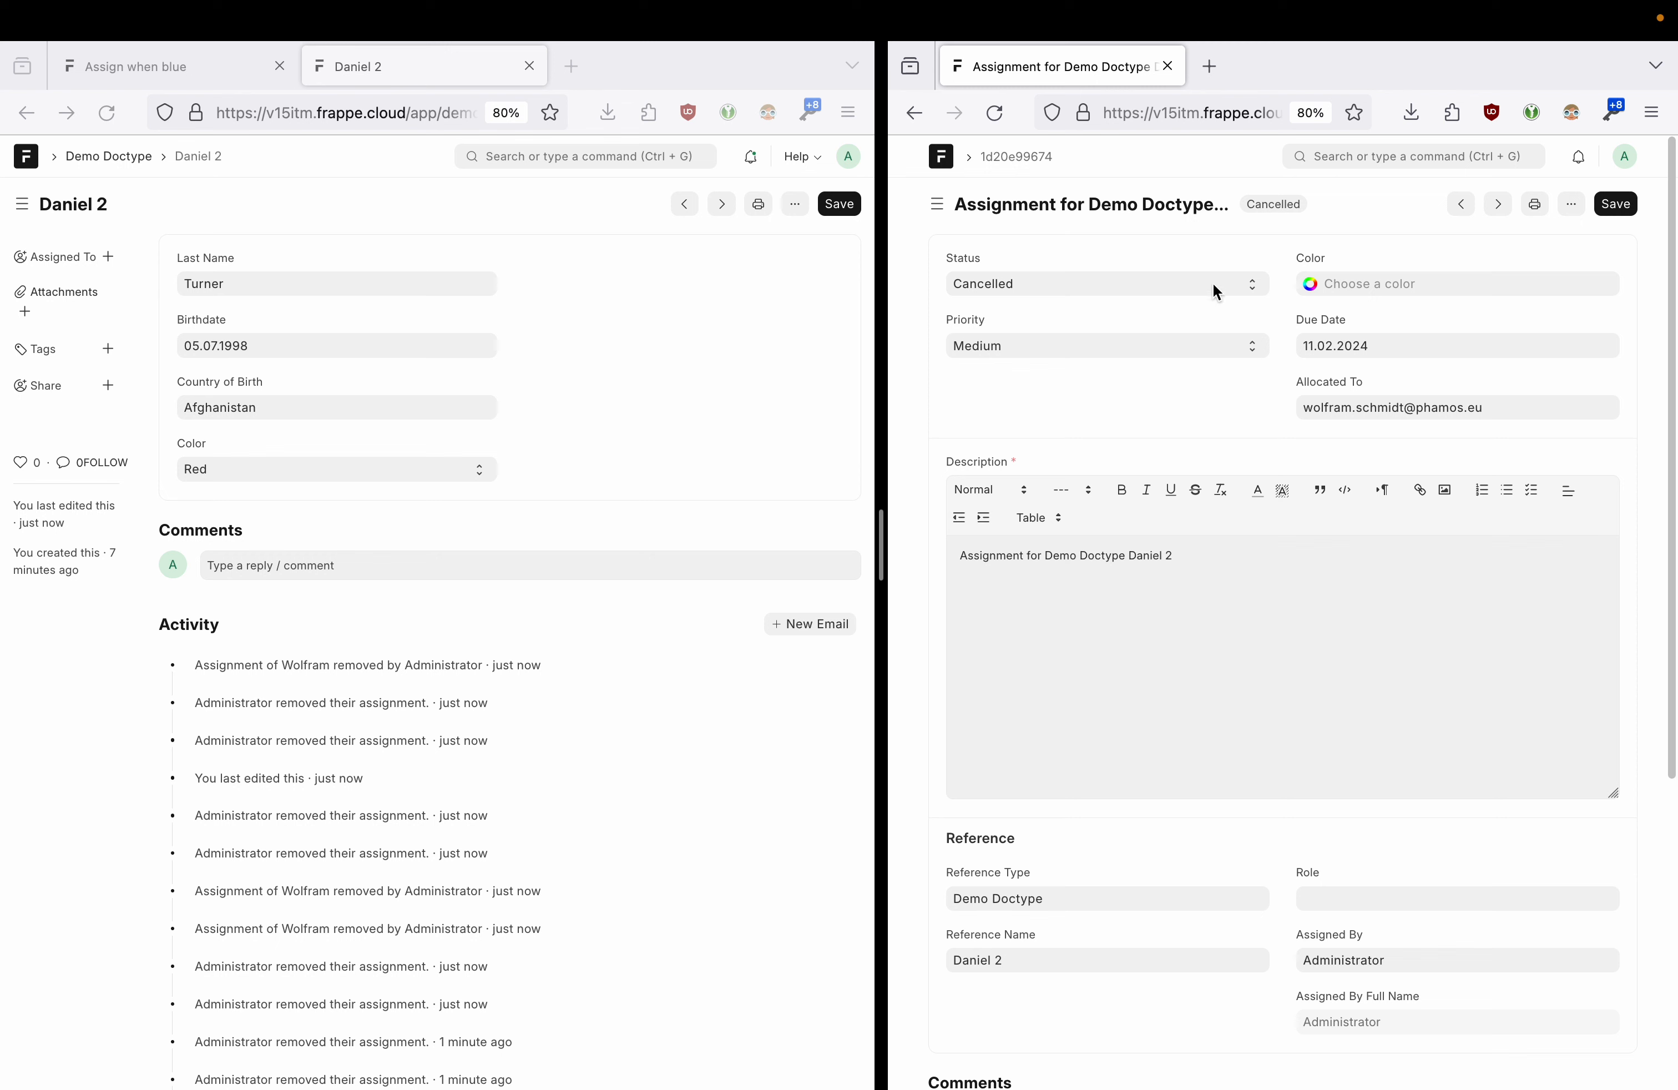
- Keep the ToDo status Cancelled, return to a widened To Do list, and show its view types
click(1135, 283)
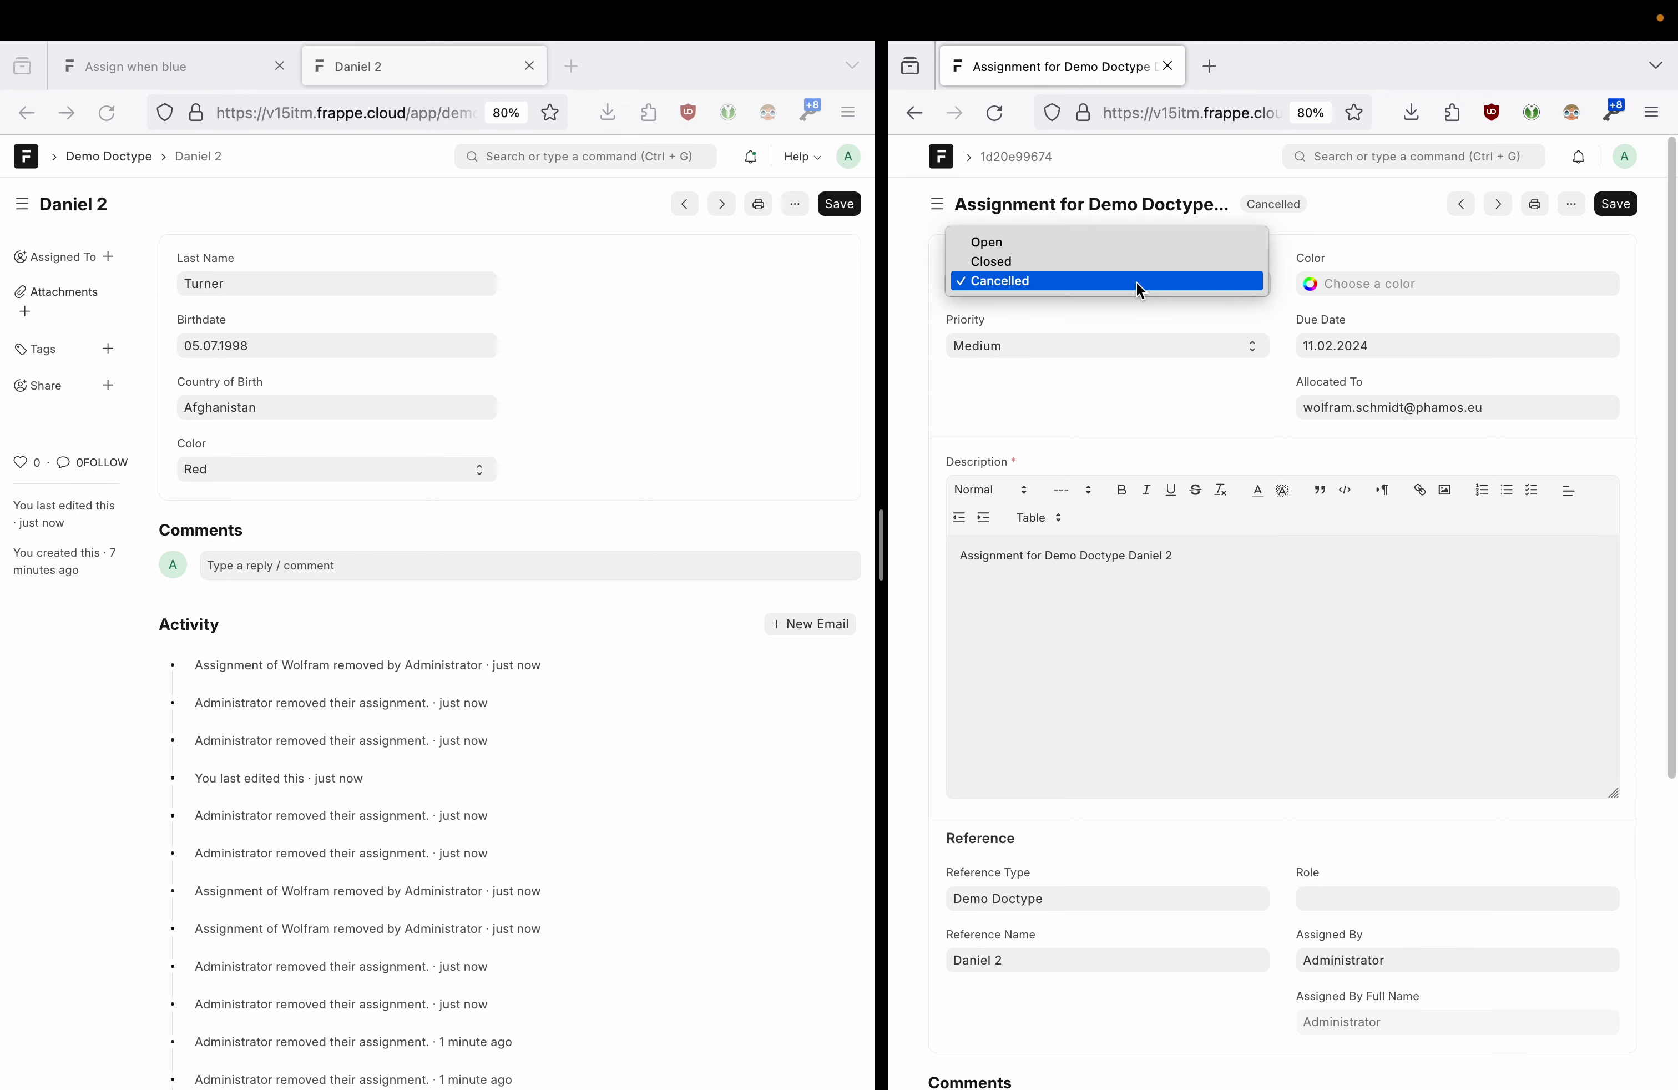
click(1037, 286)
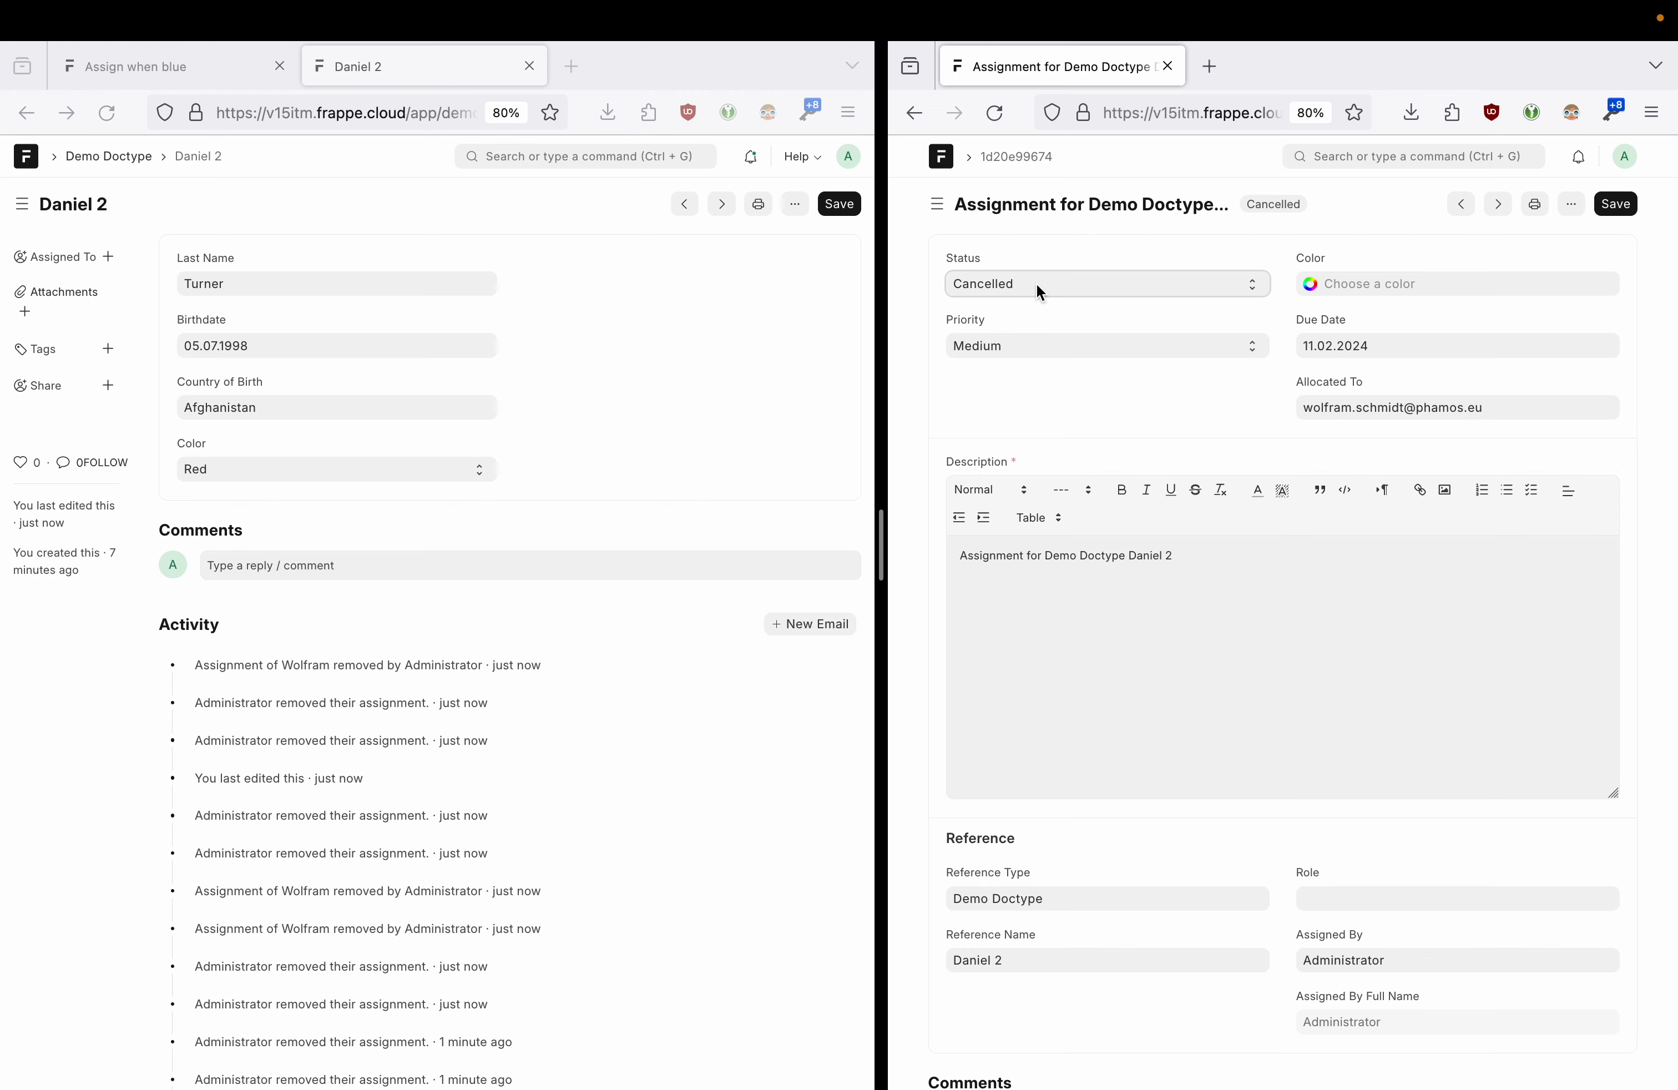
click(914, 112)
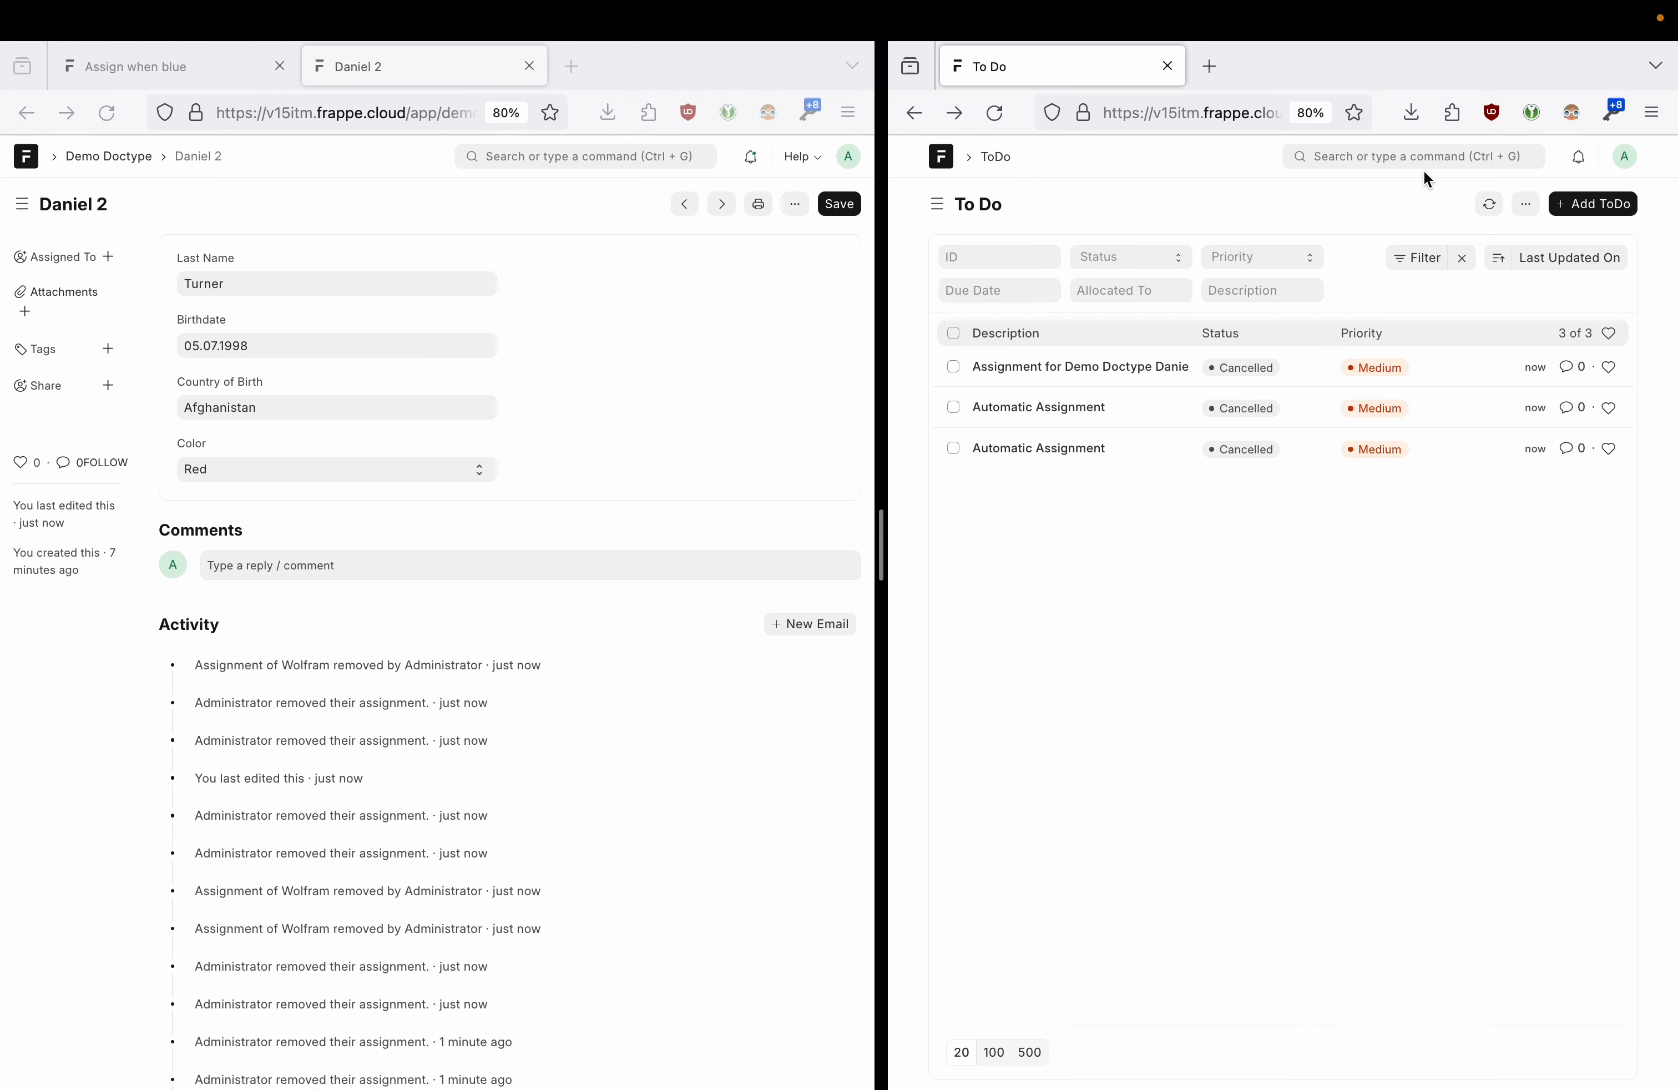
drag(880, 543, 551, 551)
click(1466, 211)
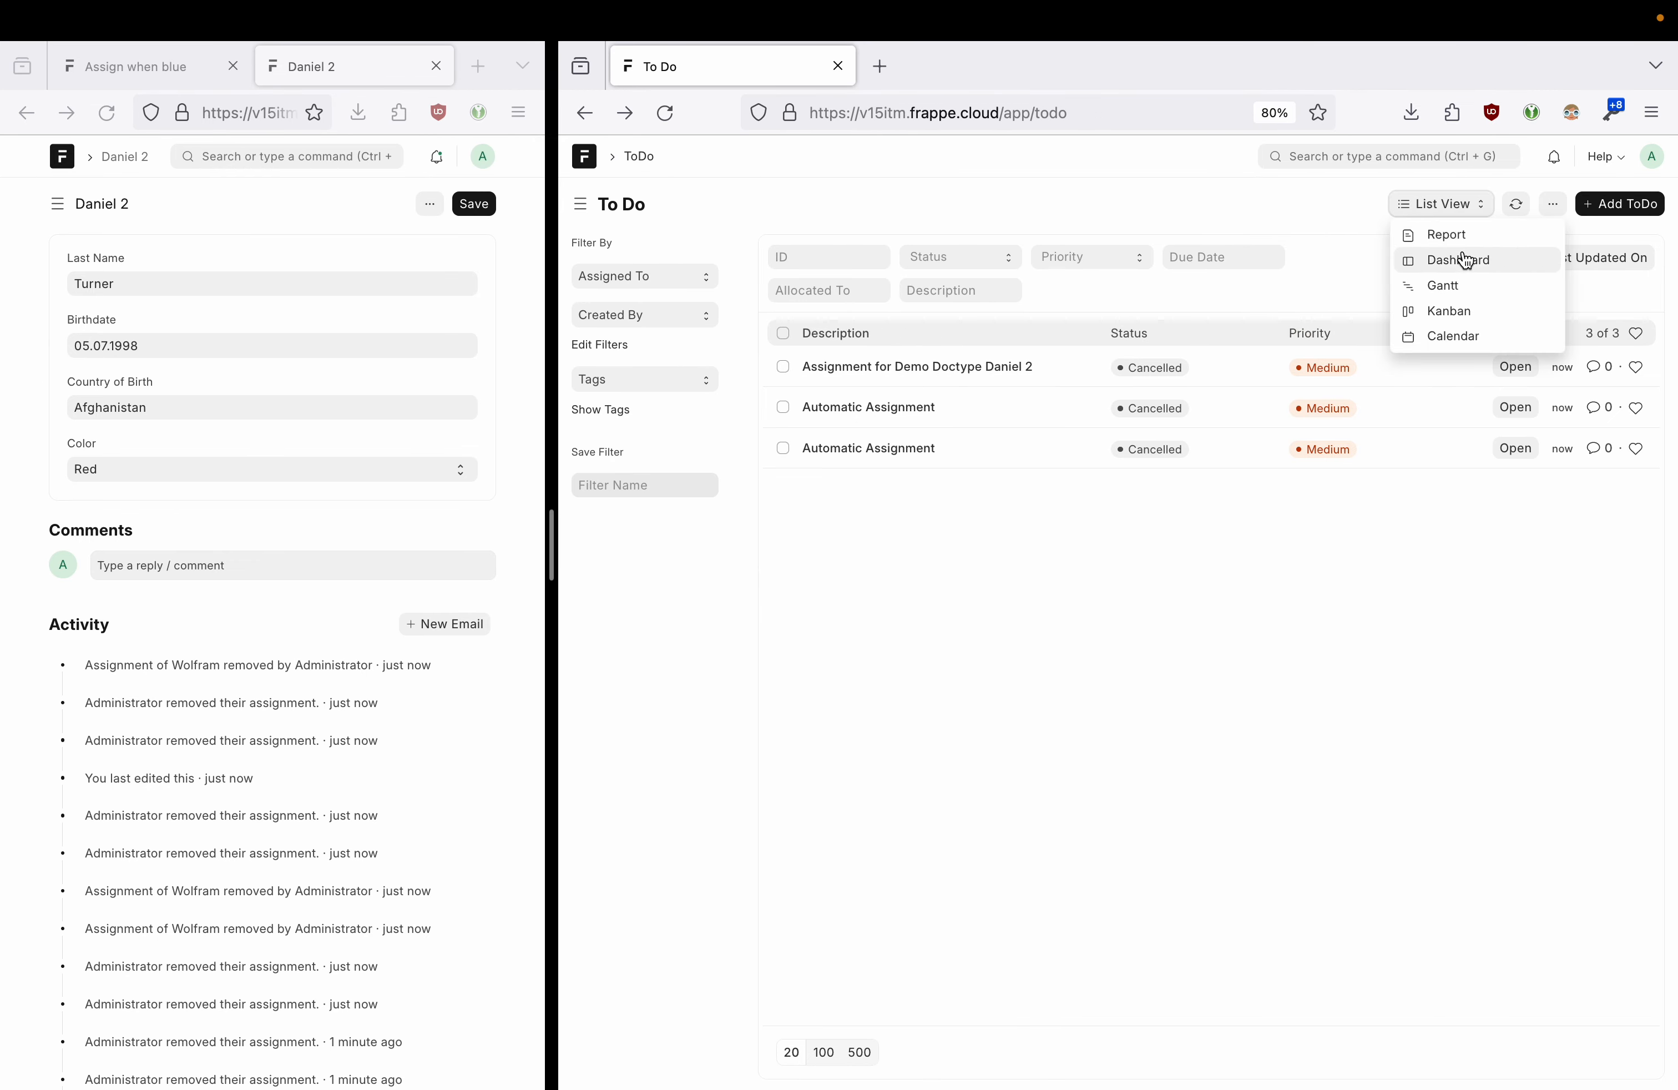
- Create a Kanban board named 'Todo Status' with columns based on Status
click(1463, 288)
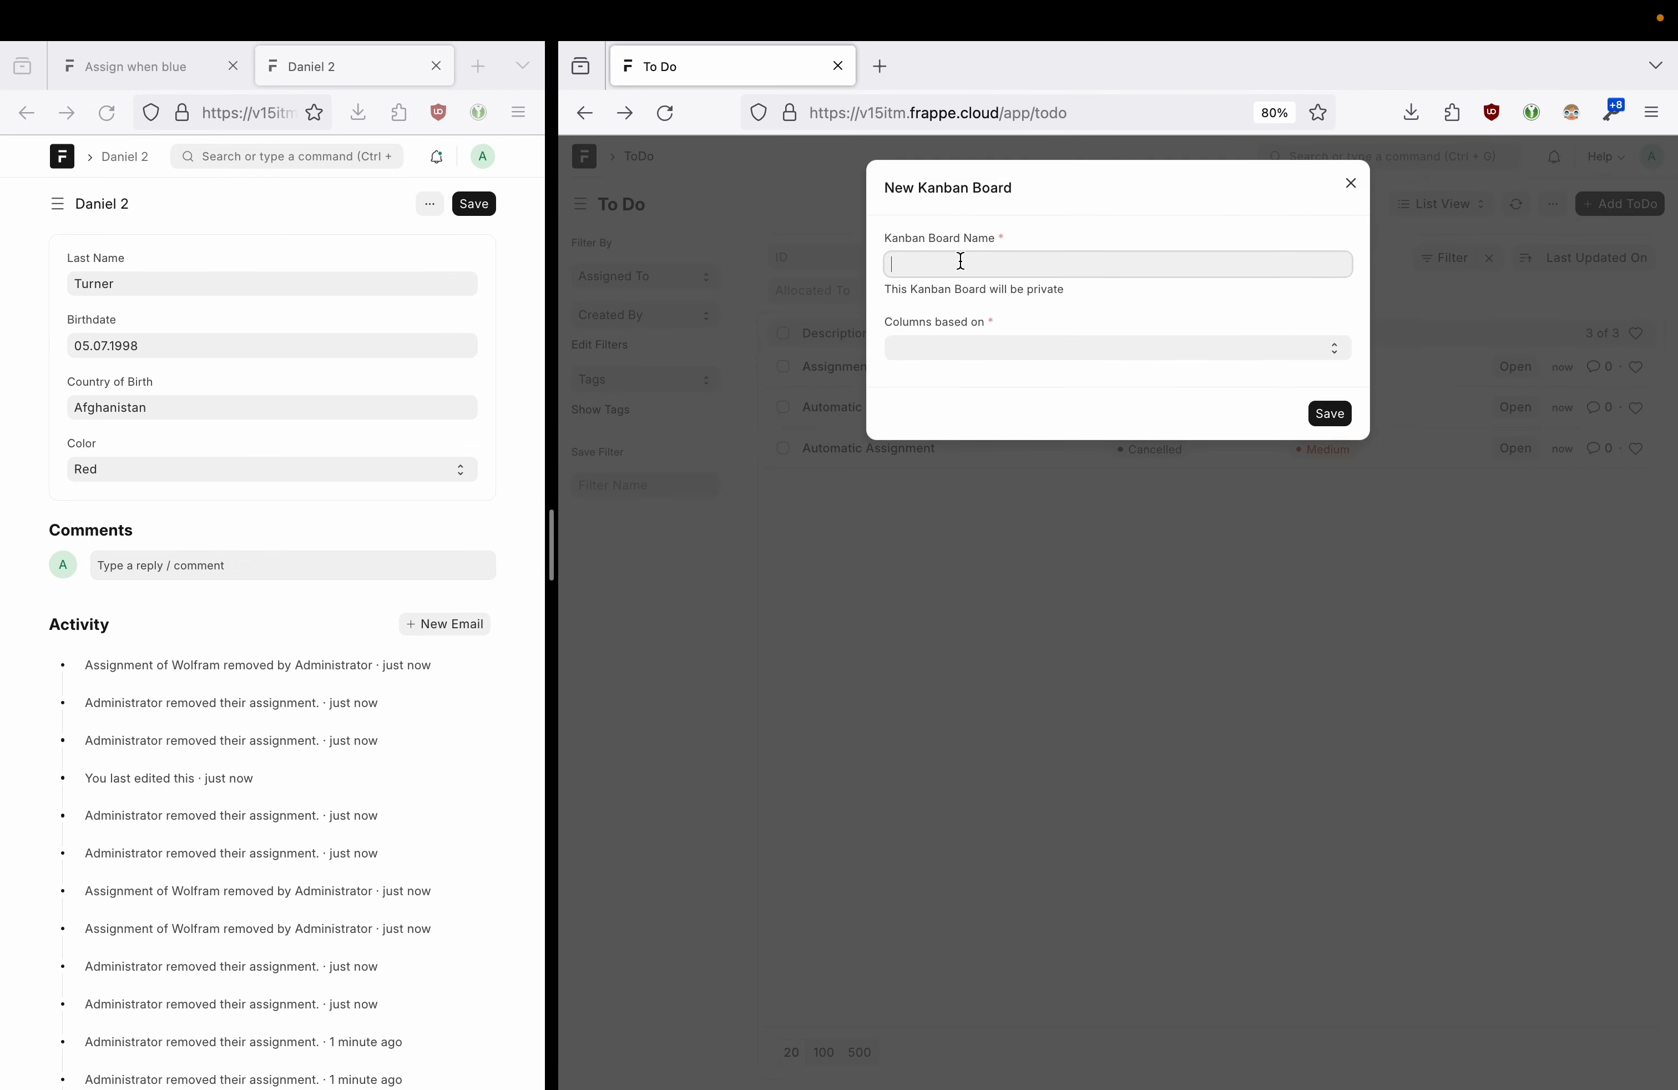
text(Todo Status)
click(966, 347)
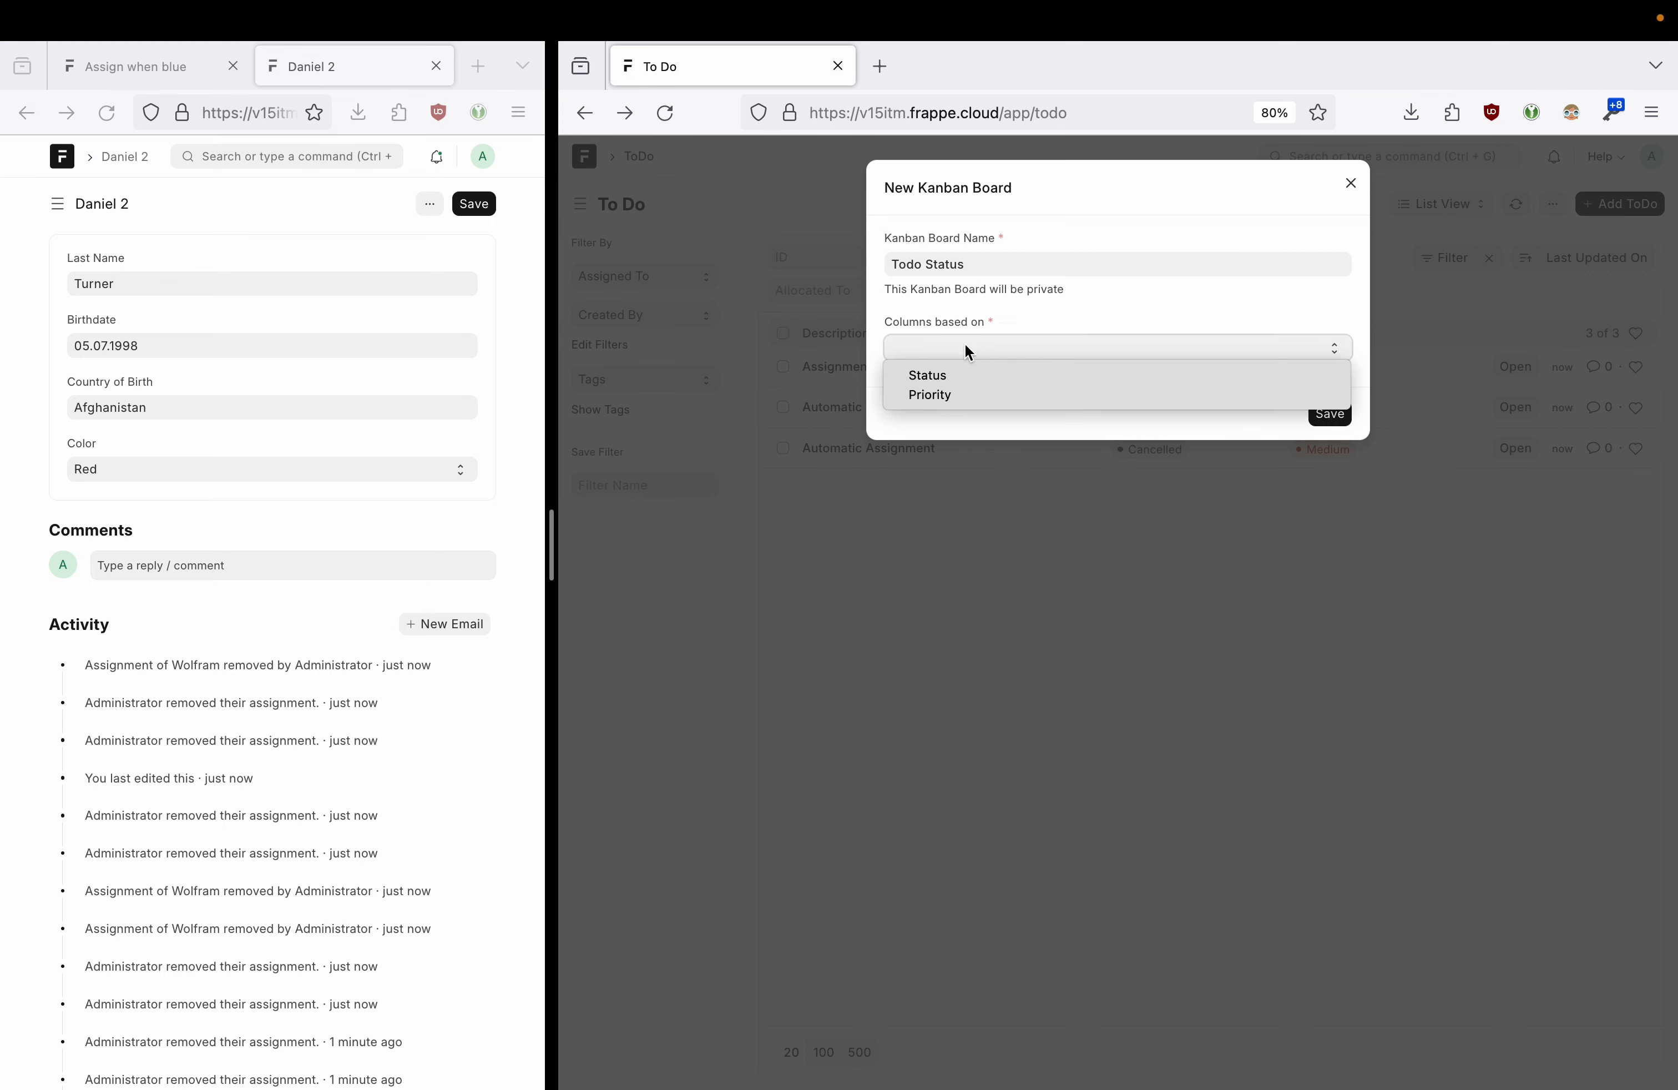
click(970, 372)
click(1329, 414)
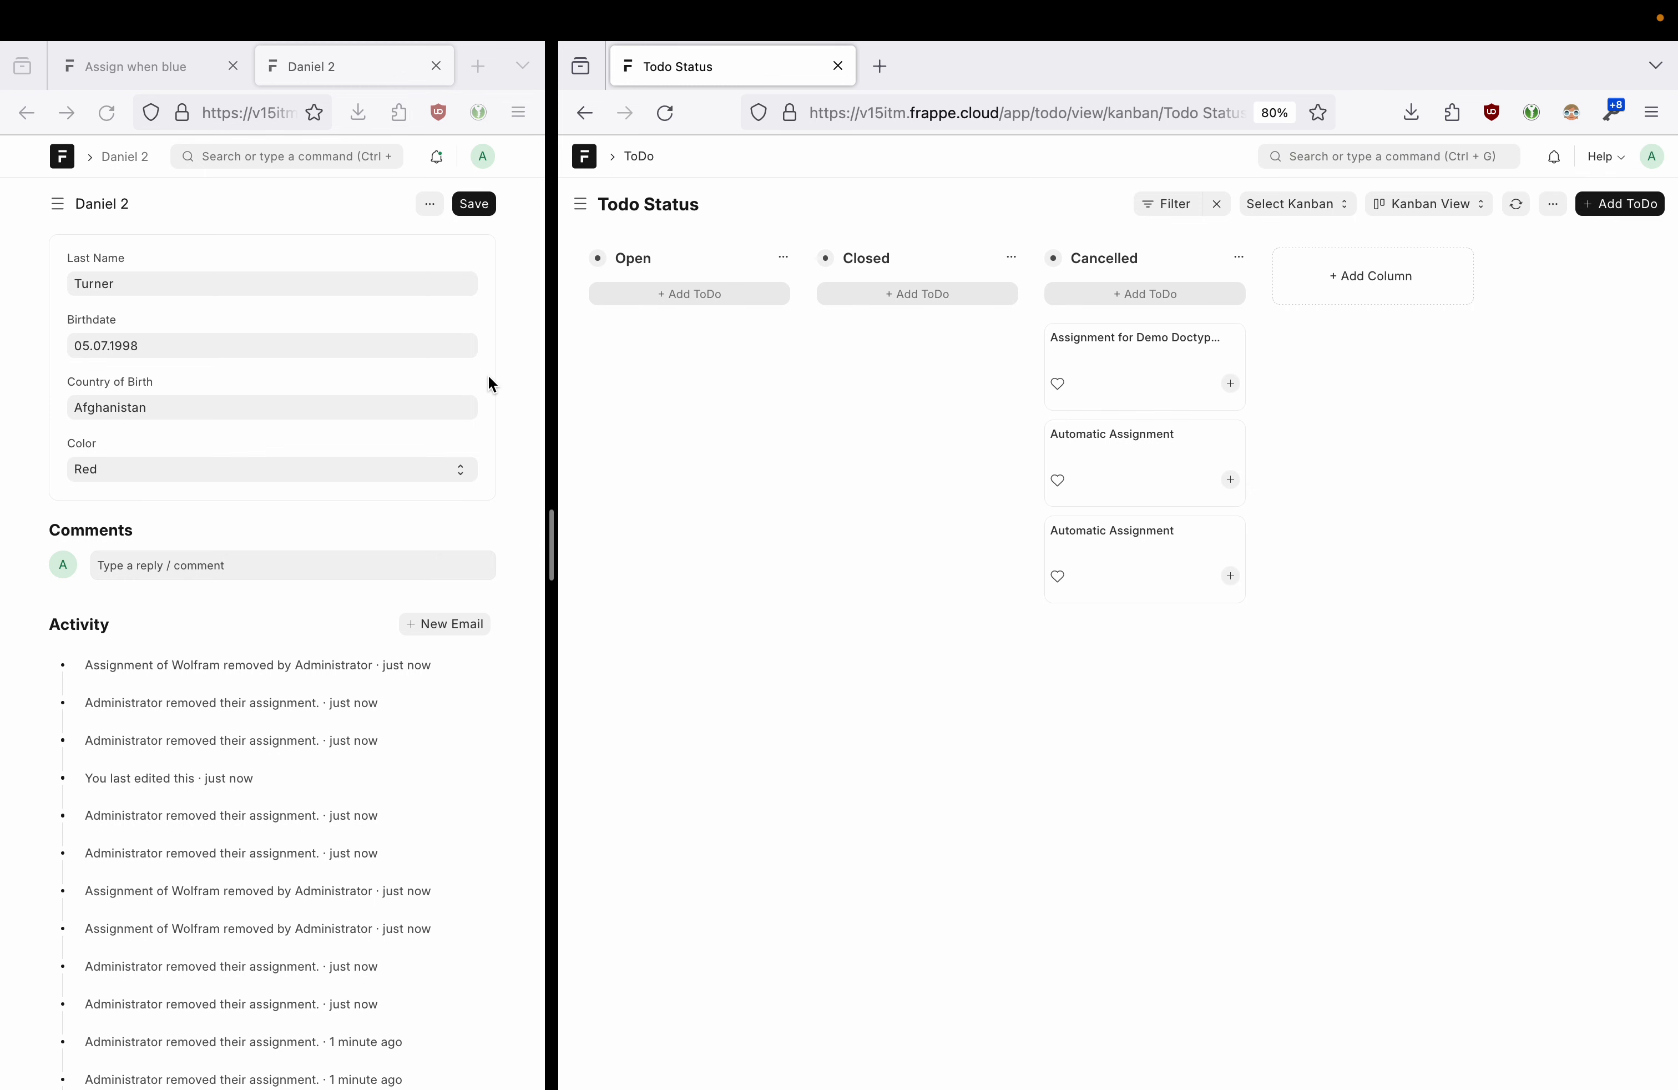
- Save Daniel 2 with colour Blue and reload the board to see the new Open card
click(281, 484)
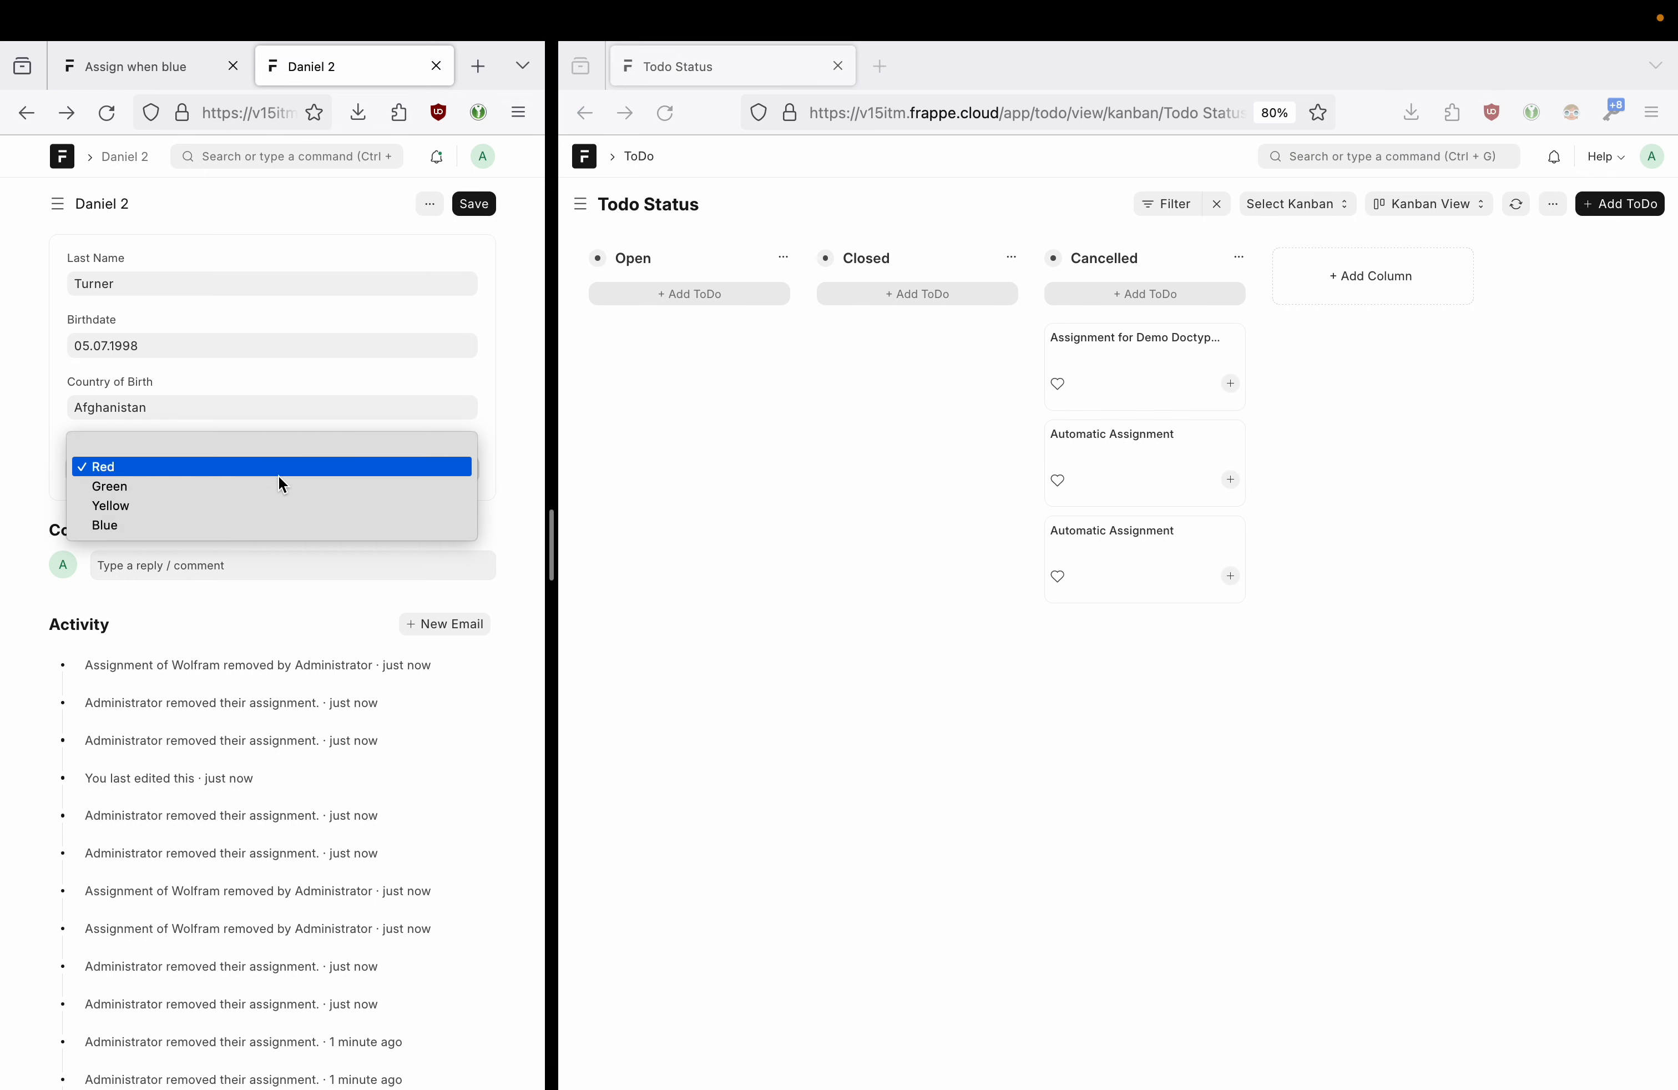
click(252, 535)
click(475, 203)
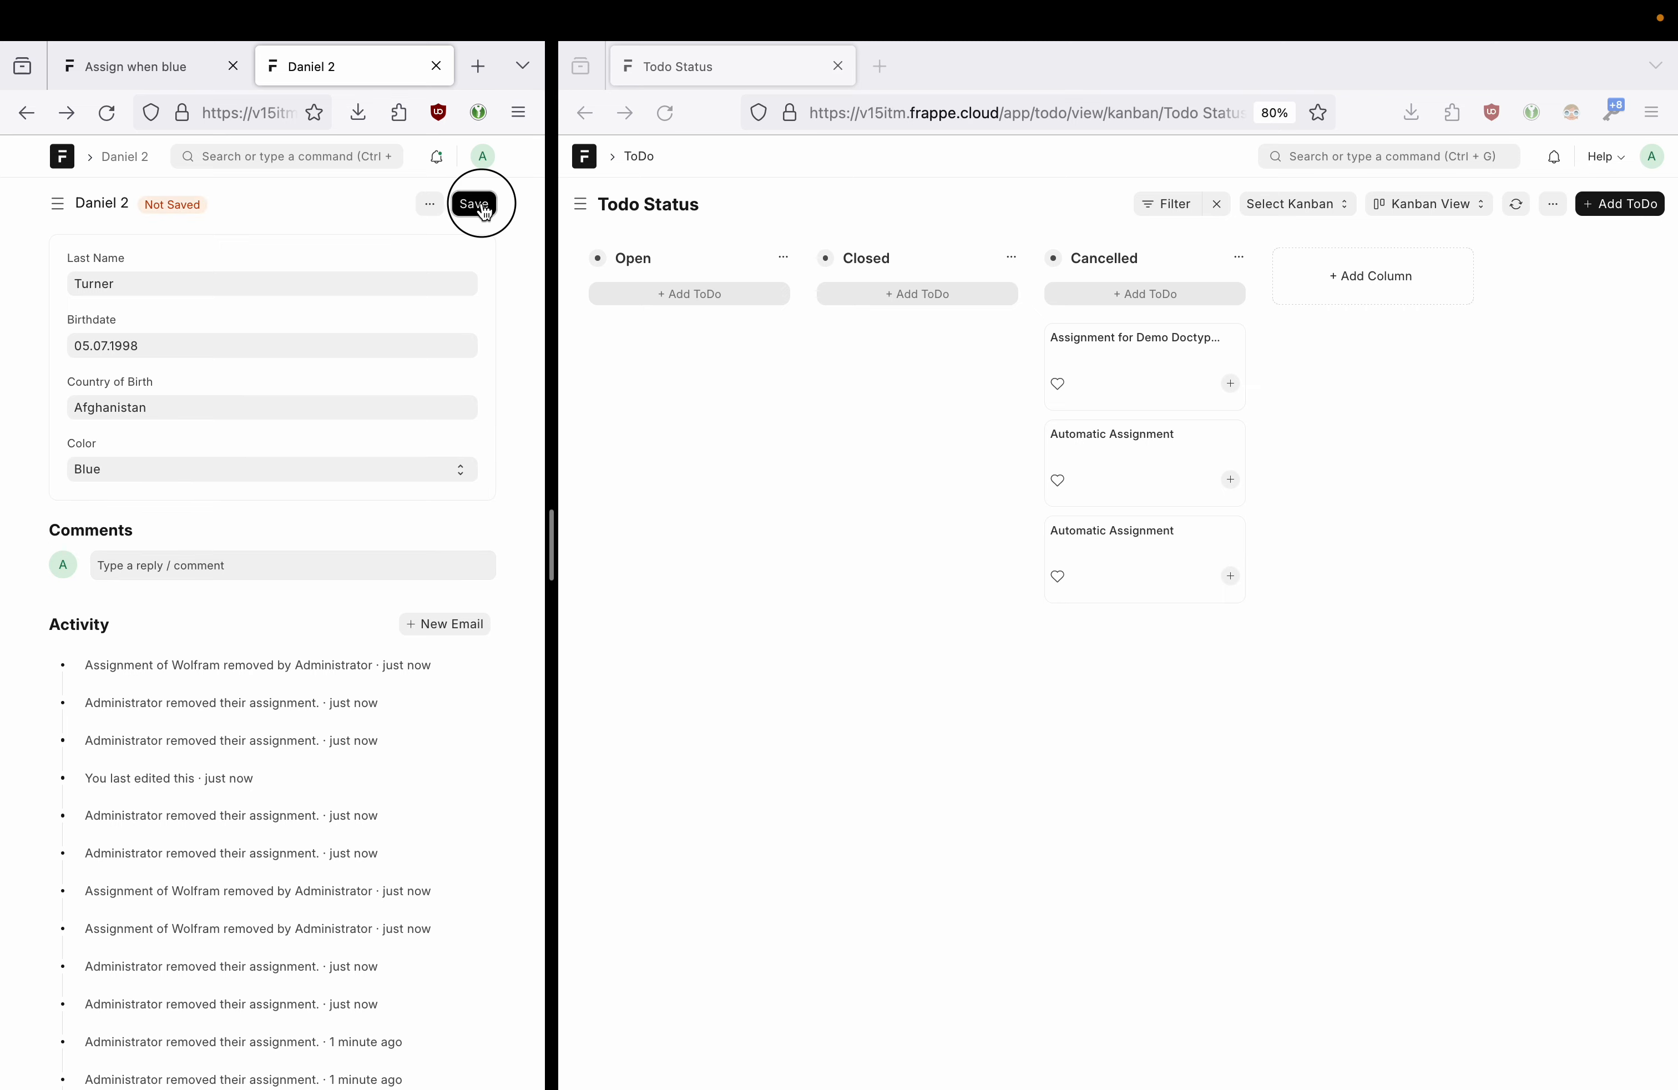
click(1515, 203)
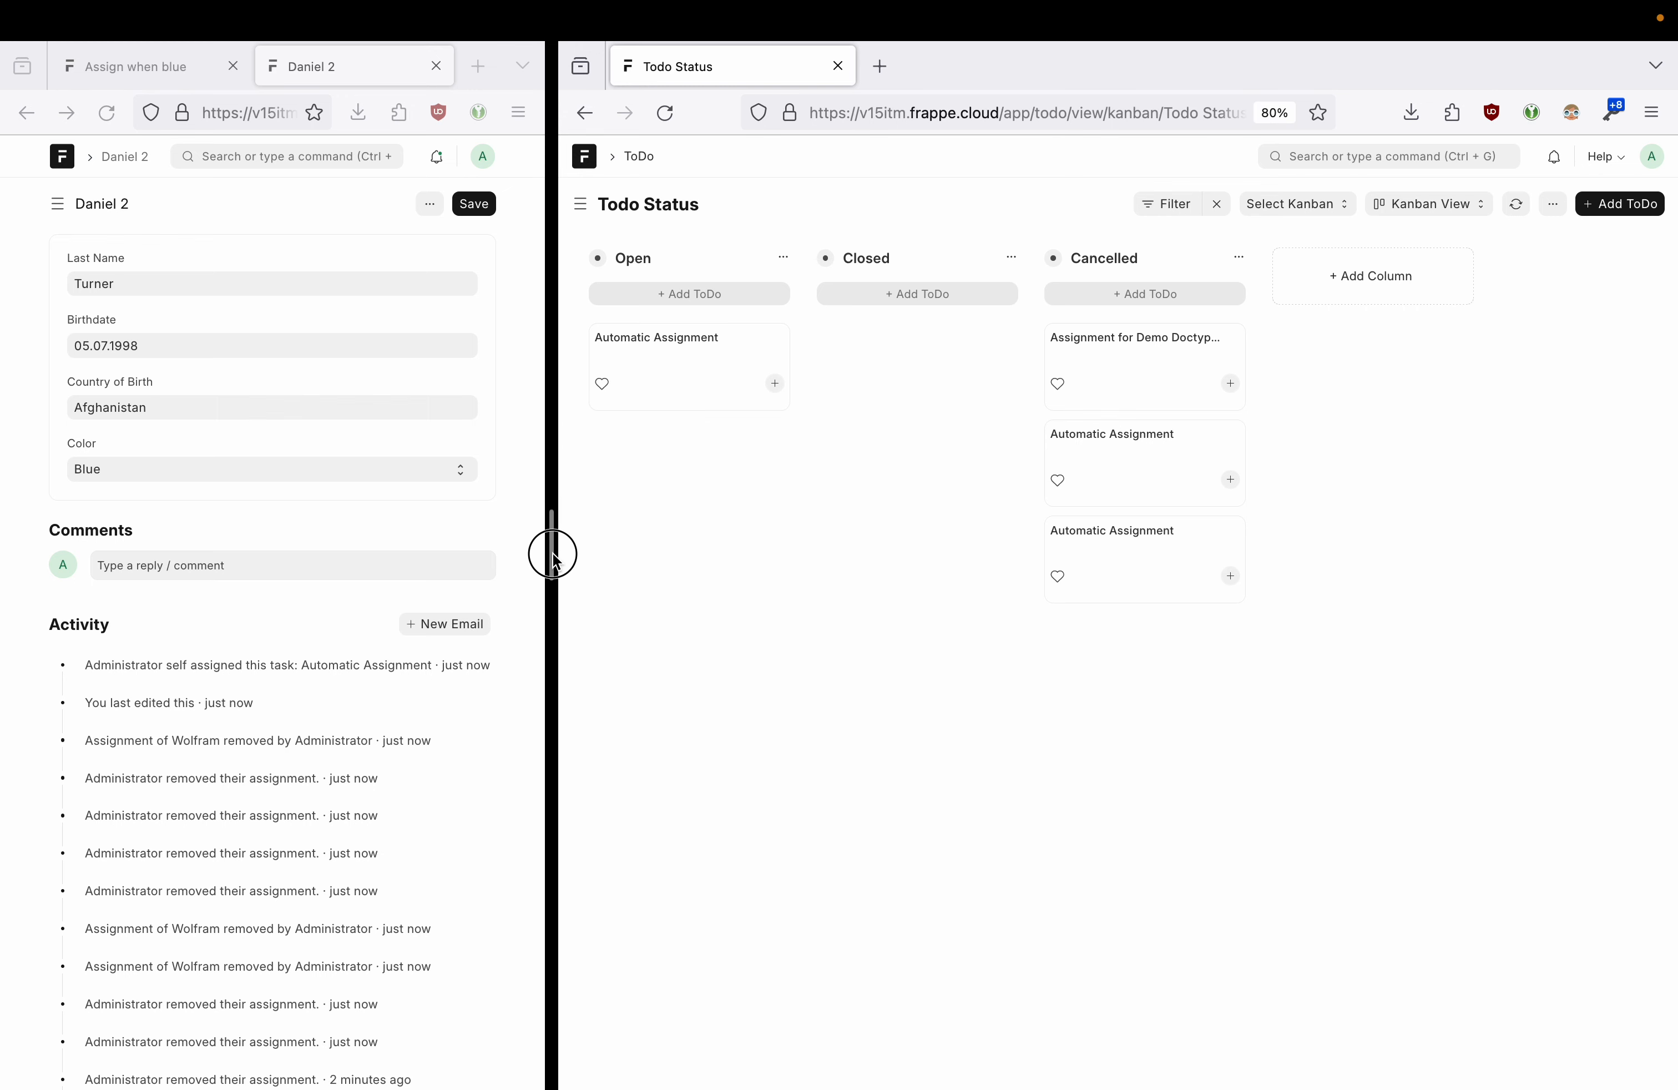
drag(551, 554, 839, 555)
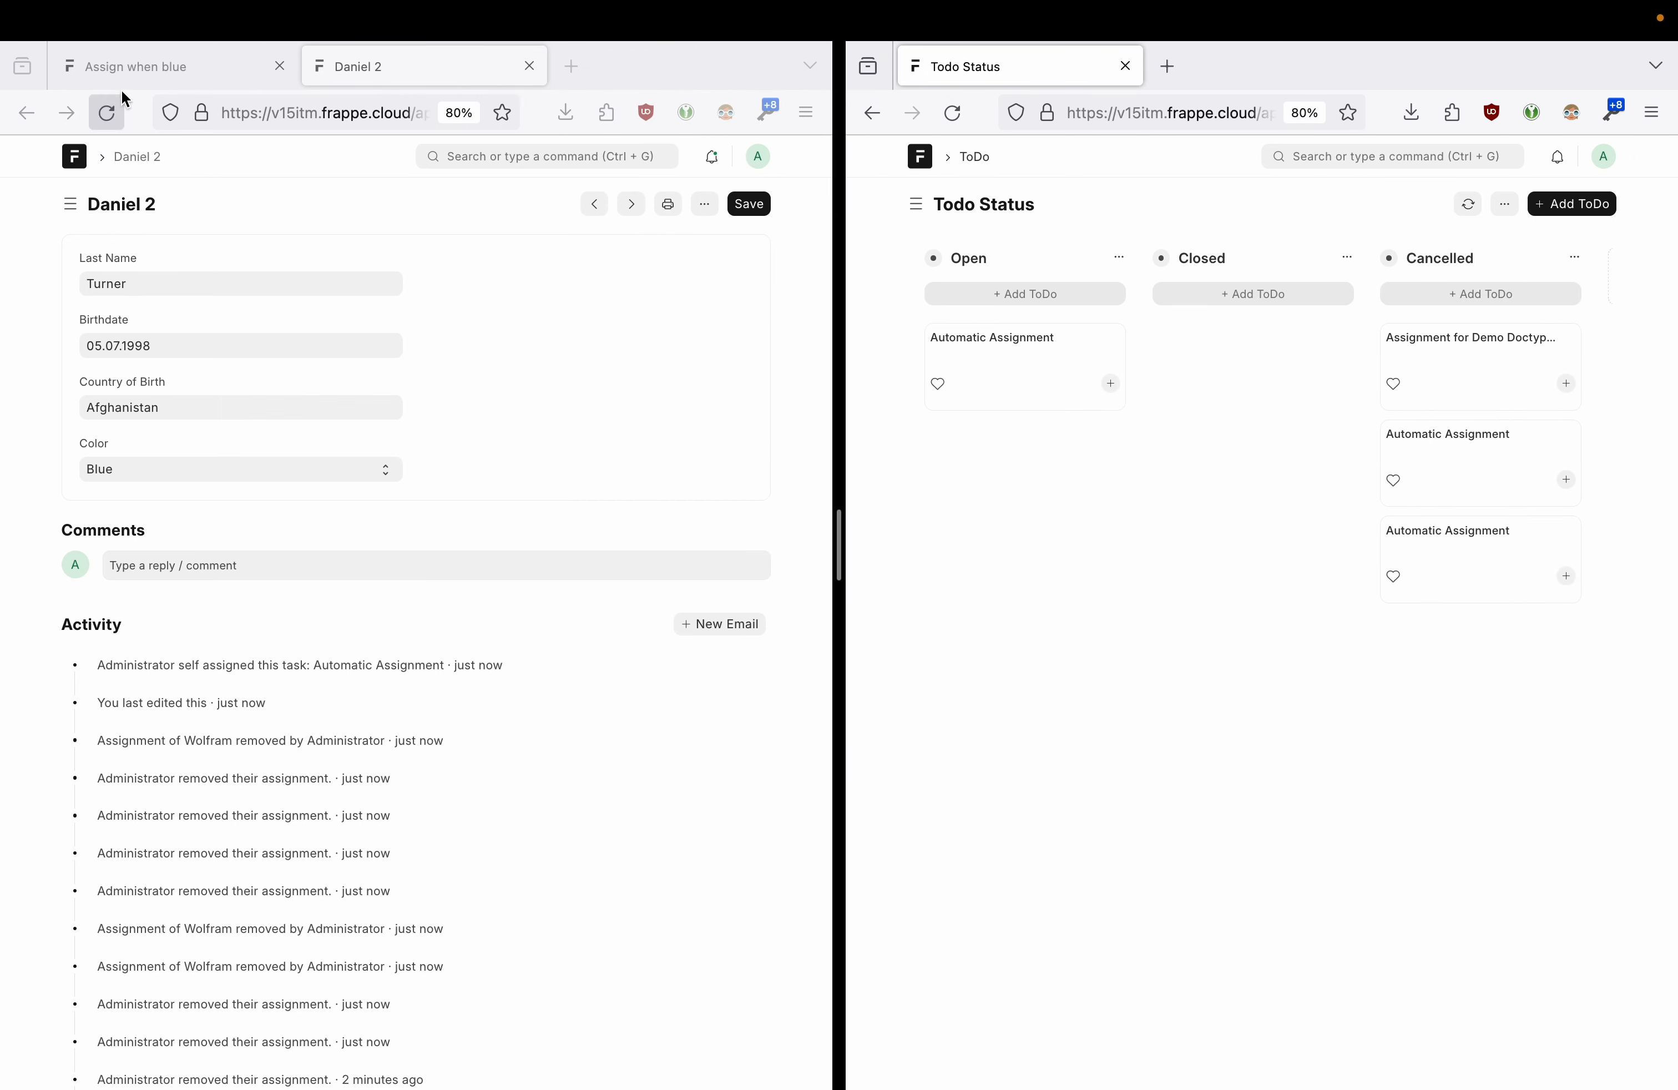
- Review the Assign when blue rule's conditions: assign on Blue, unassign on Red, close on Green
click(119, 75)
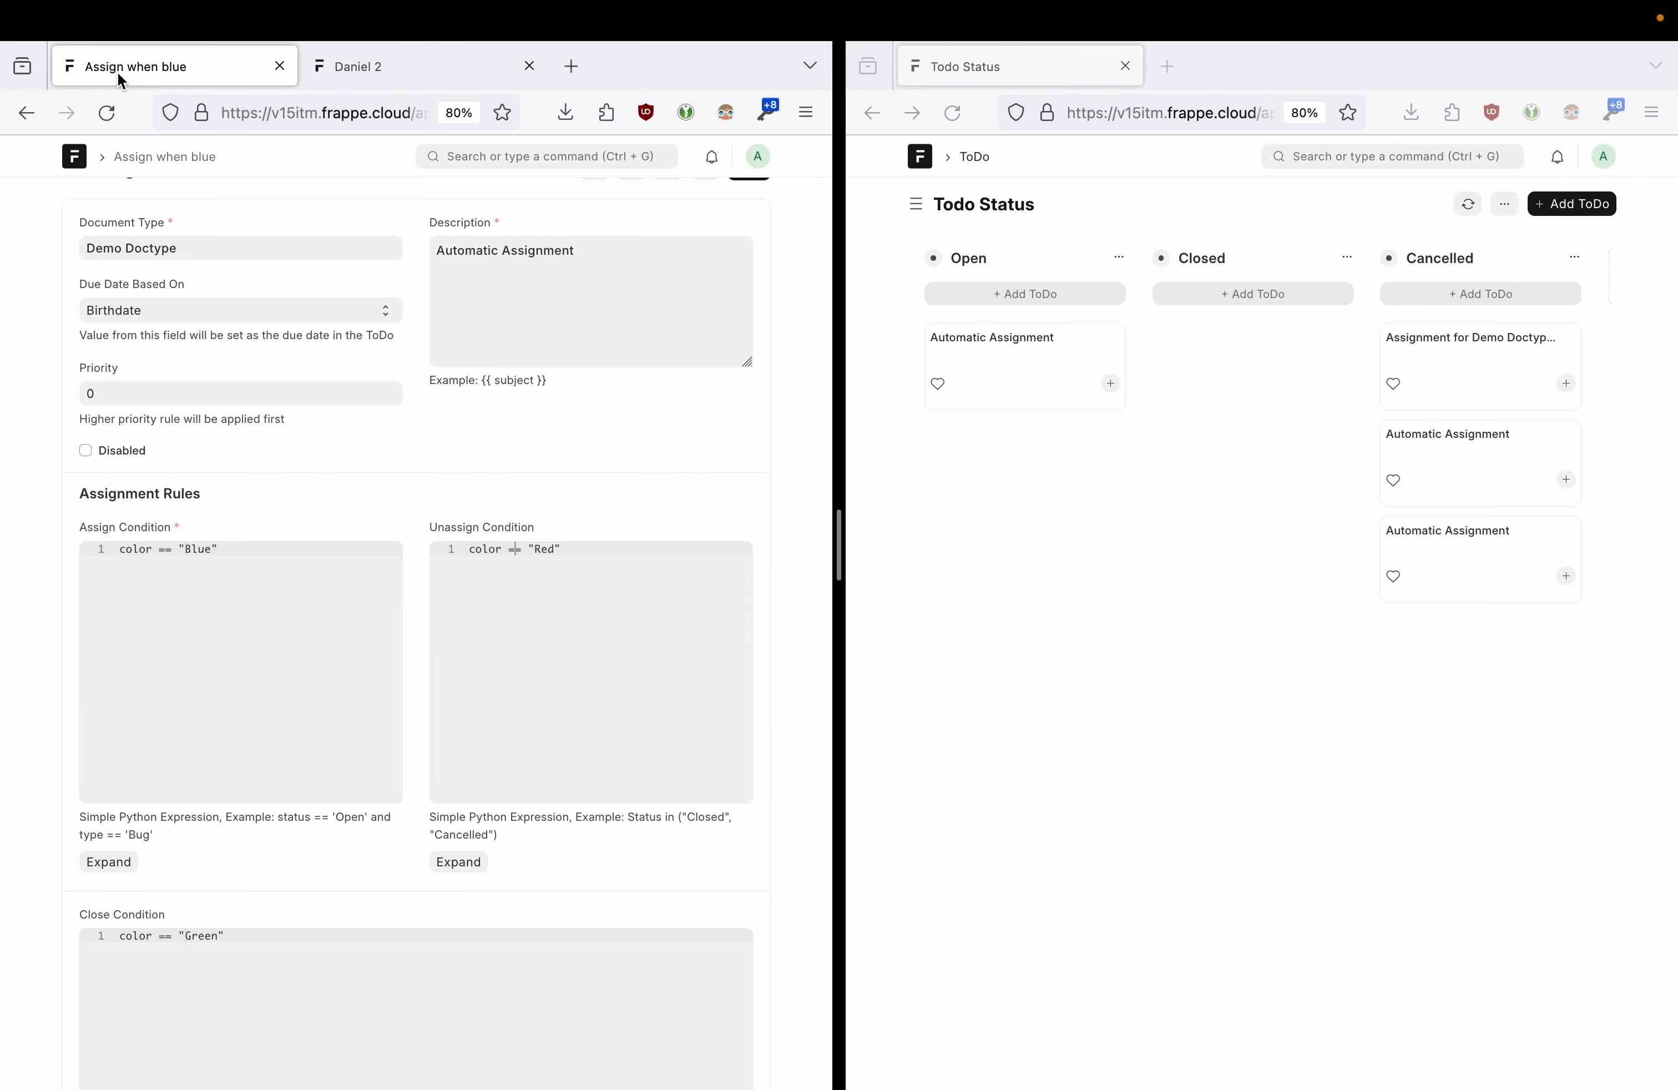
scroll(328, 566, down, 1)
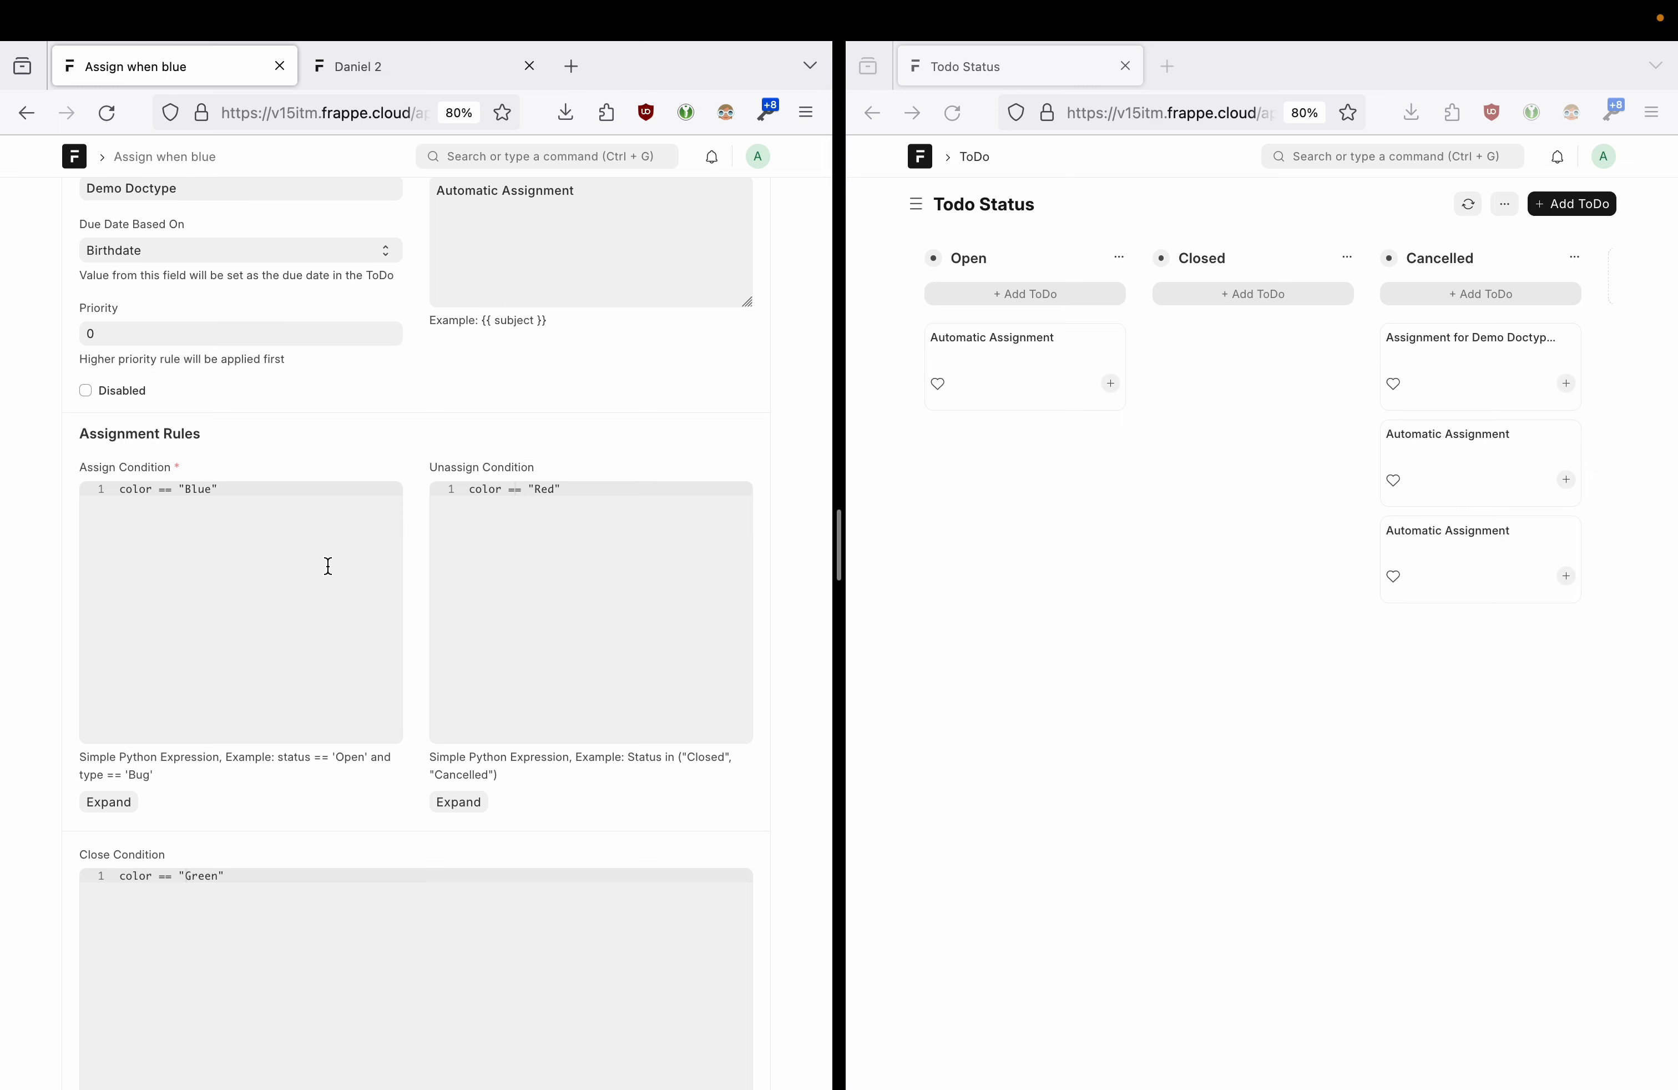
click(1199, 436)
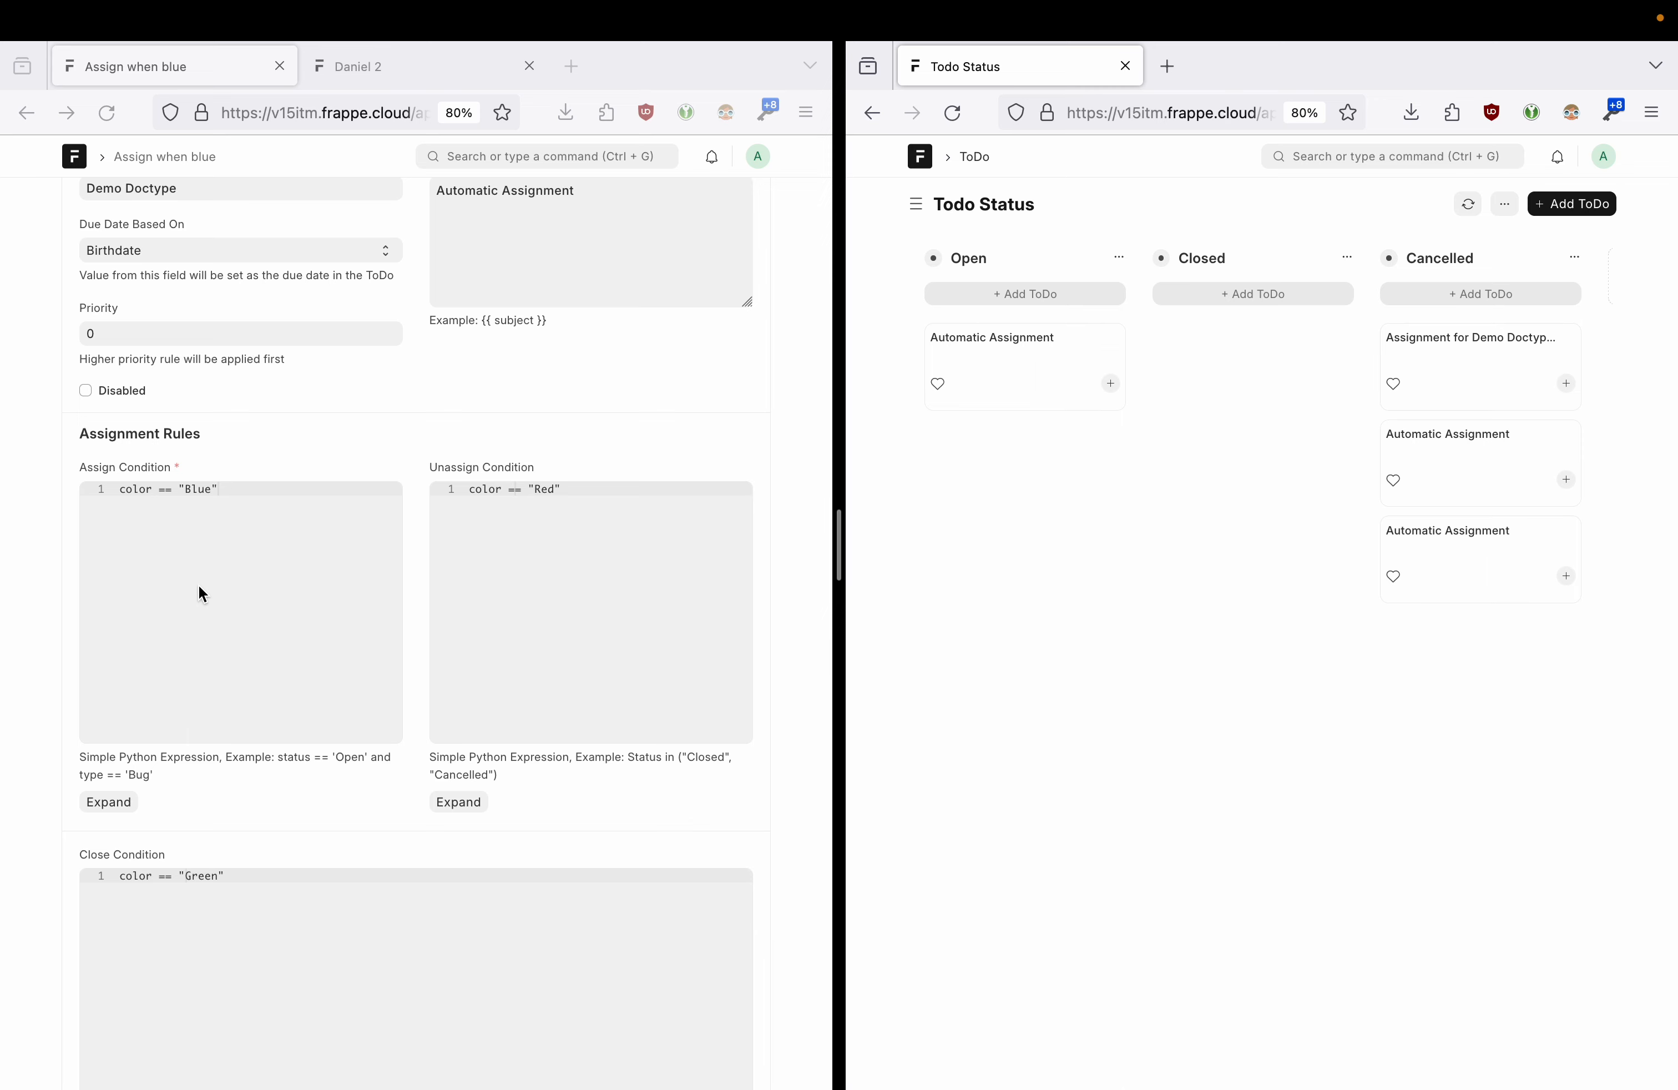
click(244, 491)
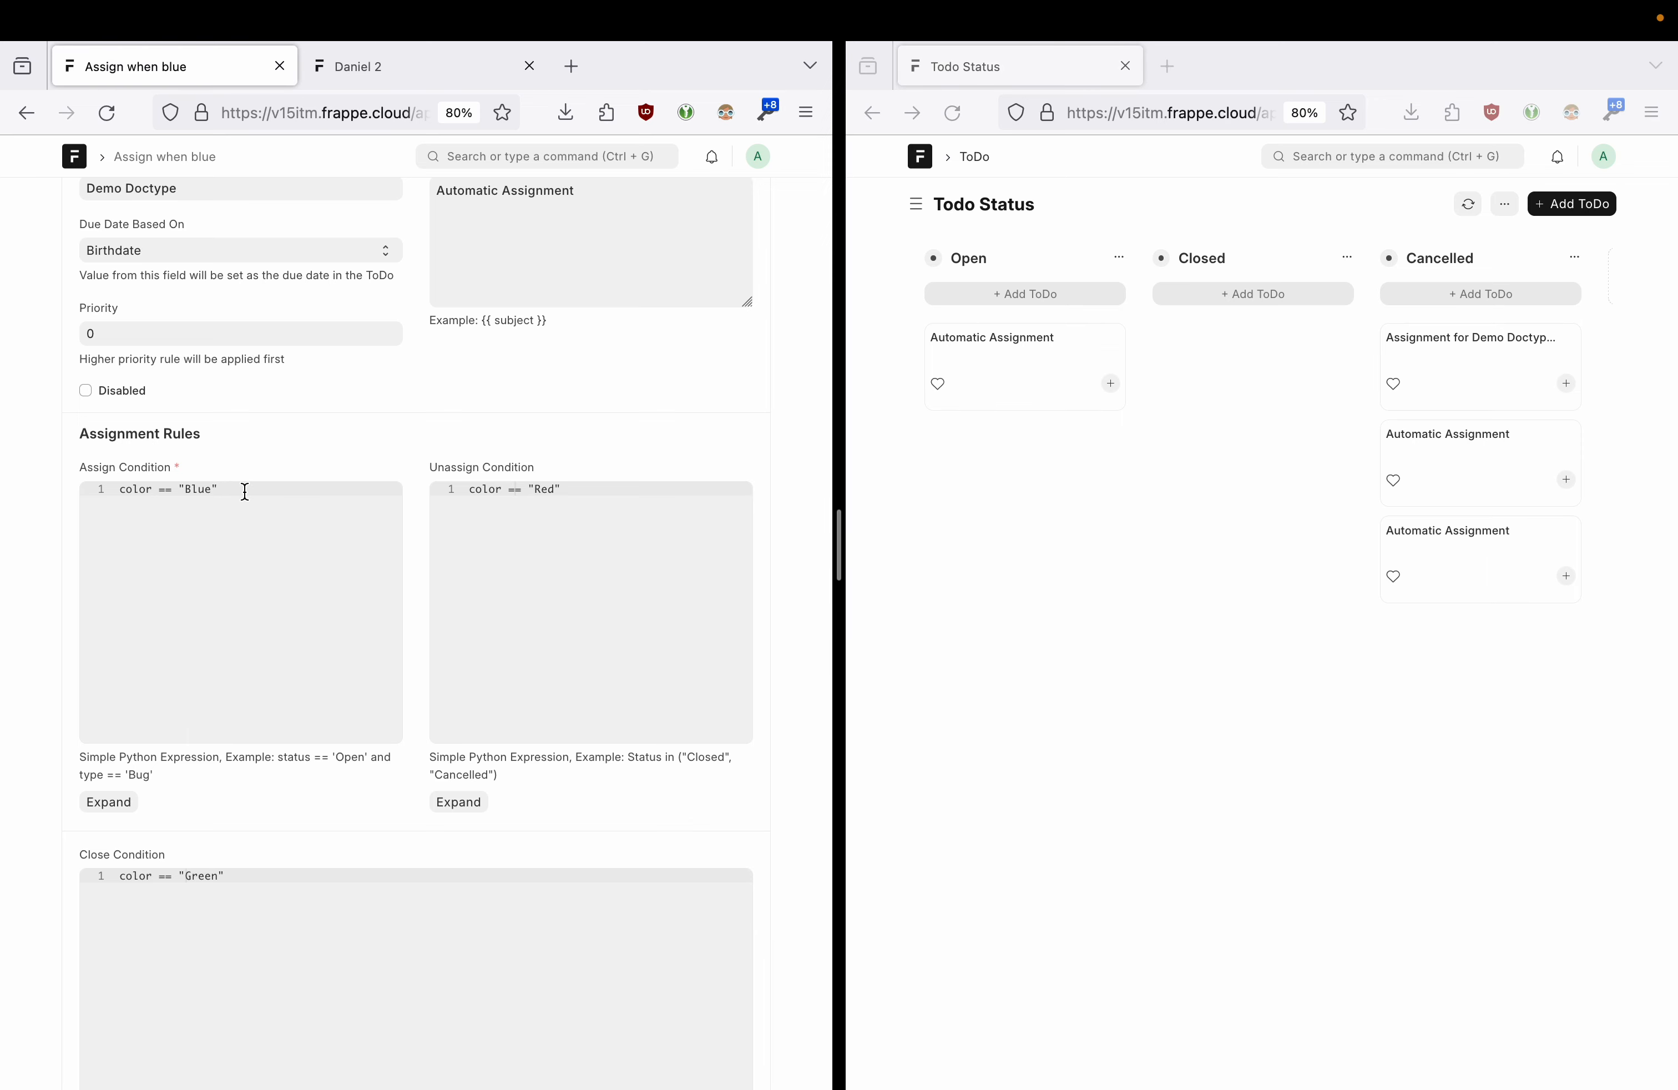
scroll(319, 389, up, 2)
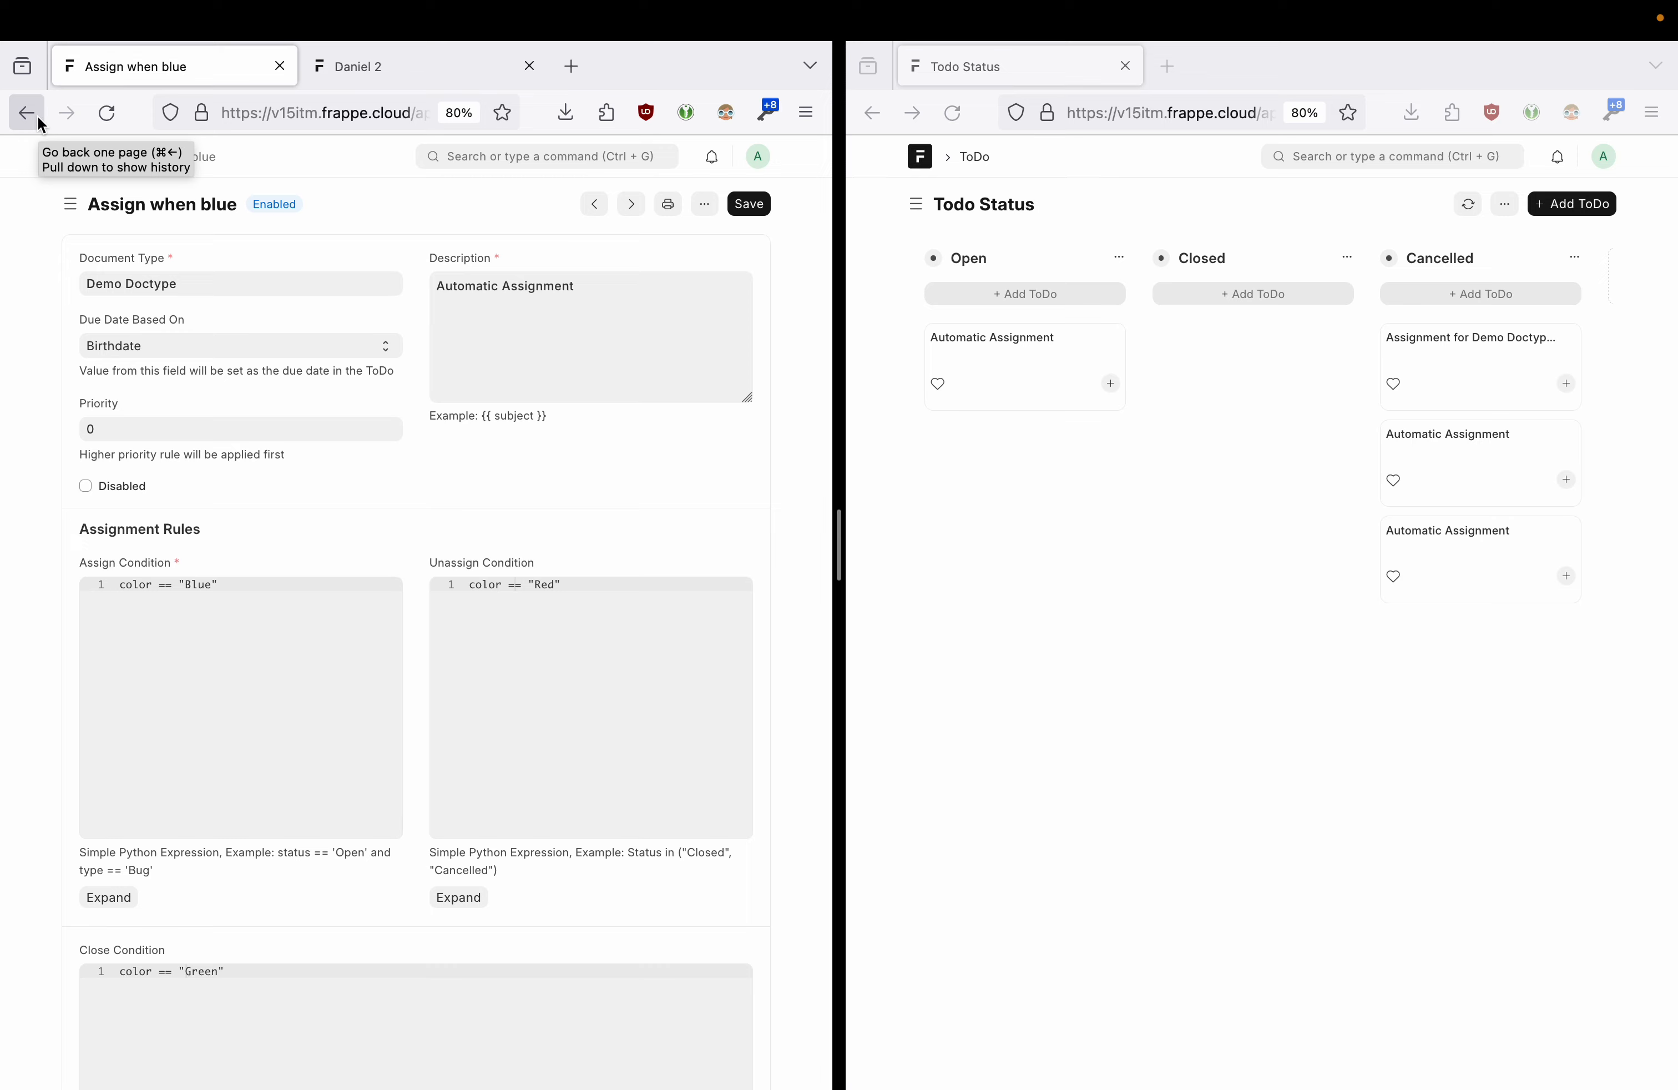
- Go back to the Demo Doctype and inspect its Connections, including the Kanban Board and Assignment Rule
drag(842, 559, 1017, 559)
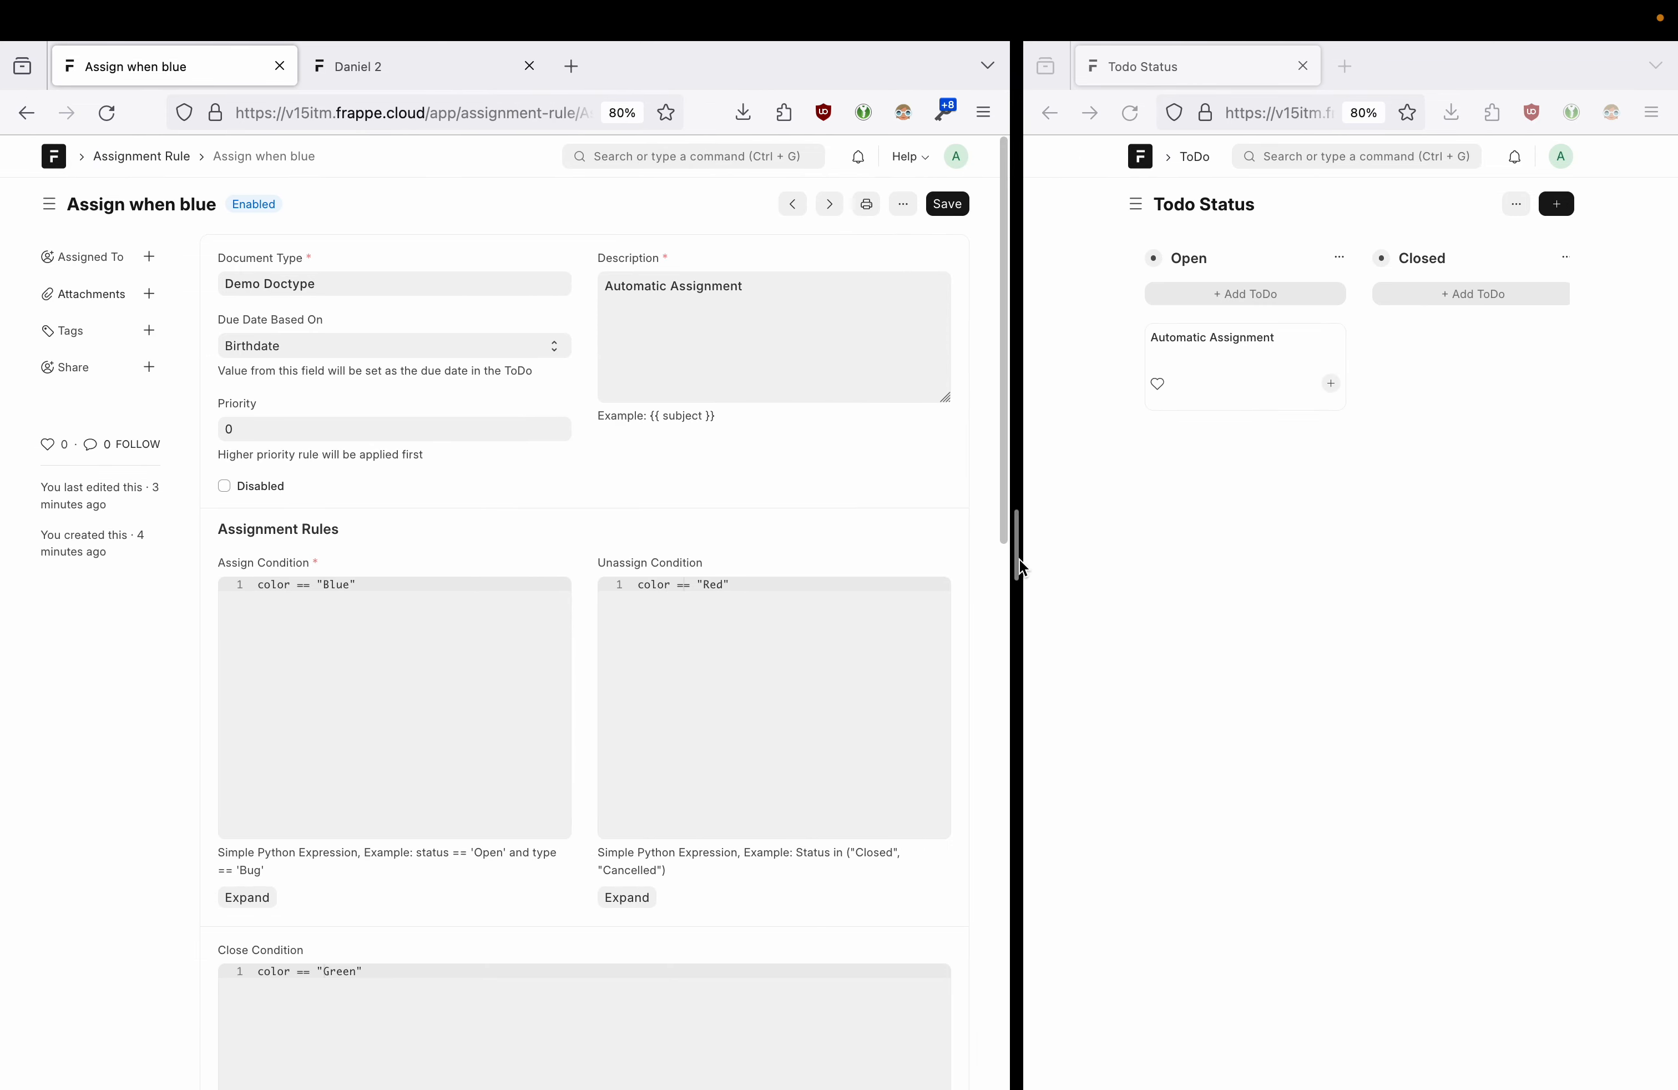
click(26, 113)
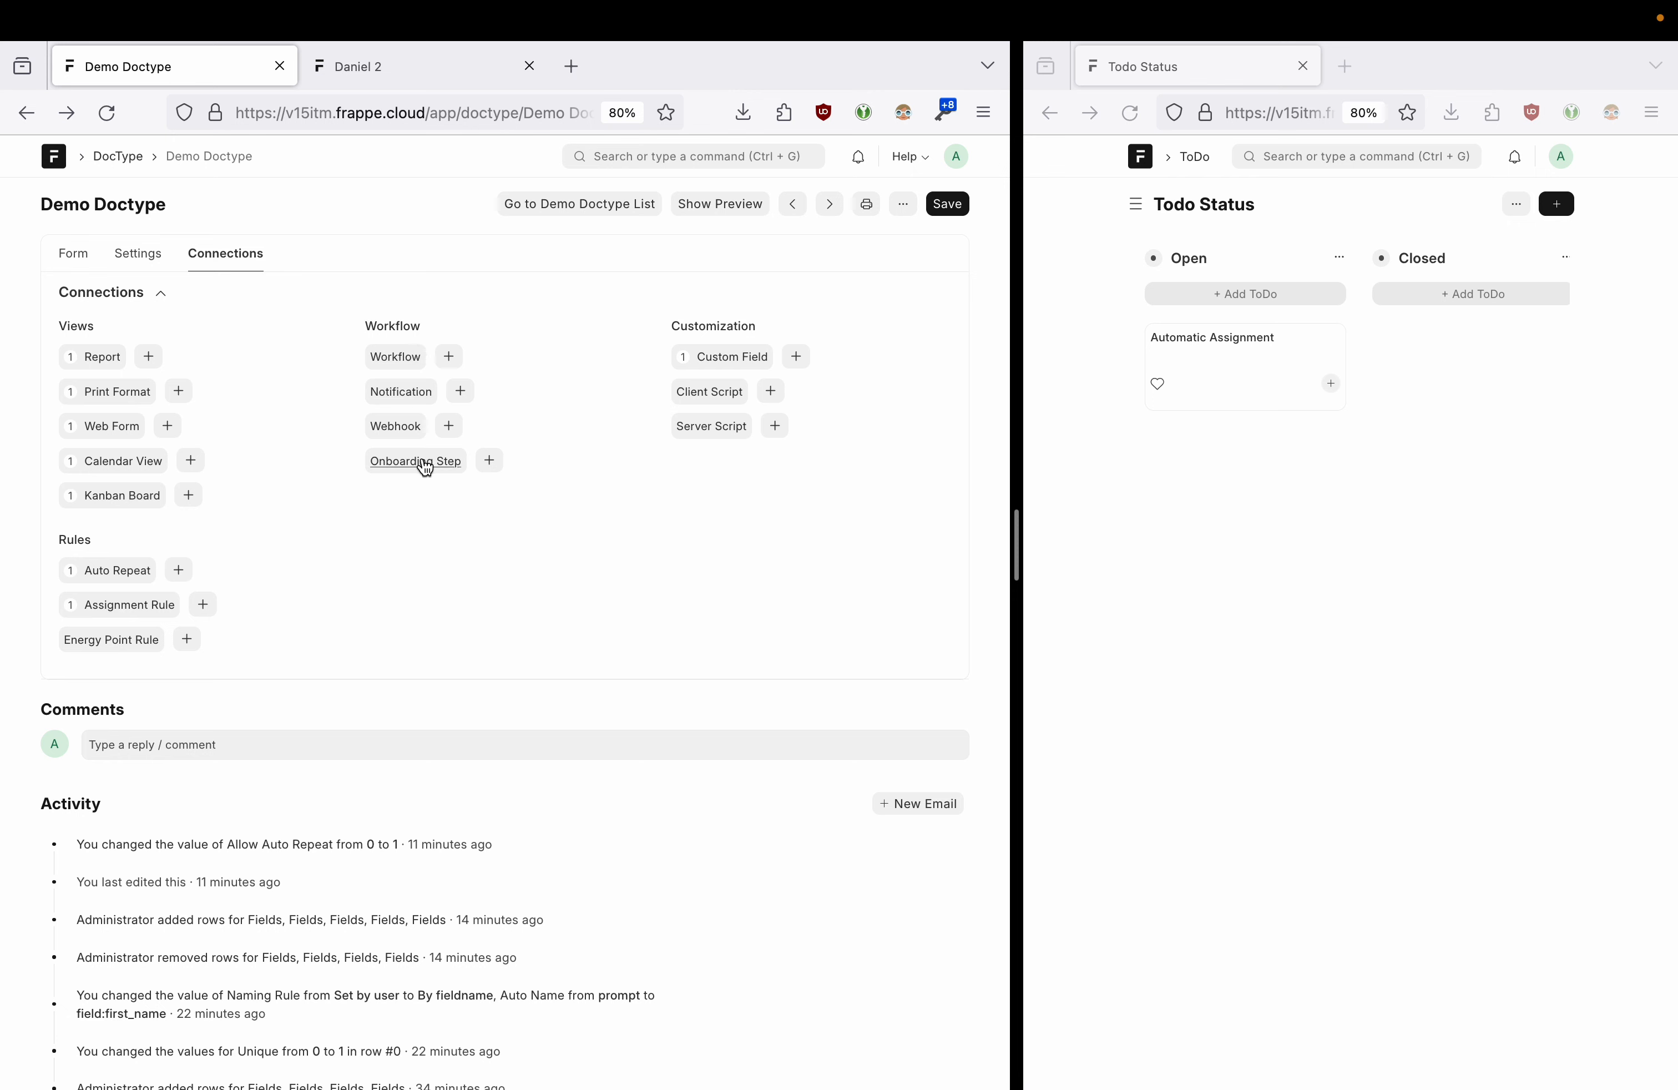
click(374, 328)
drag(661, 331, 773, 334)
click(774, 337)
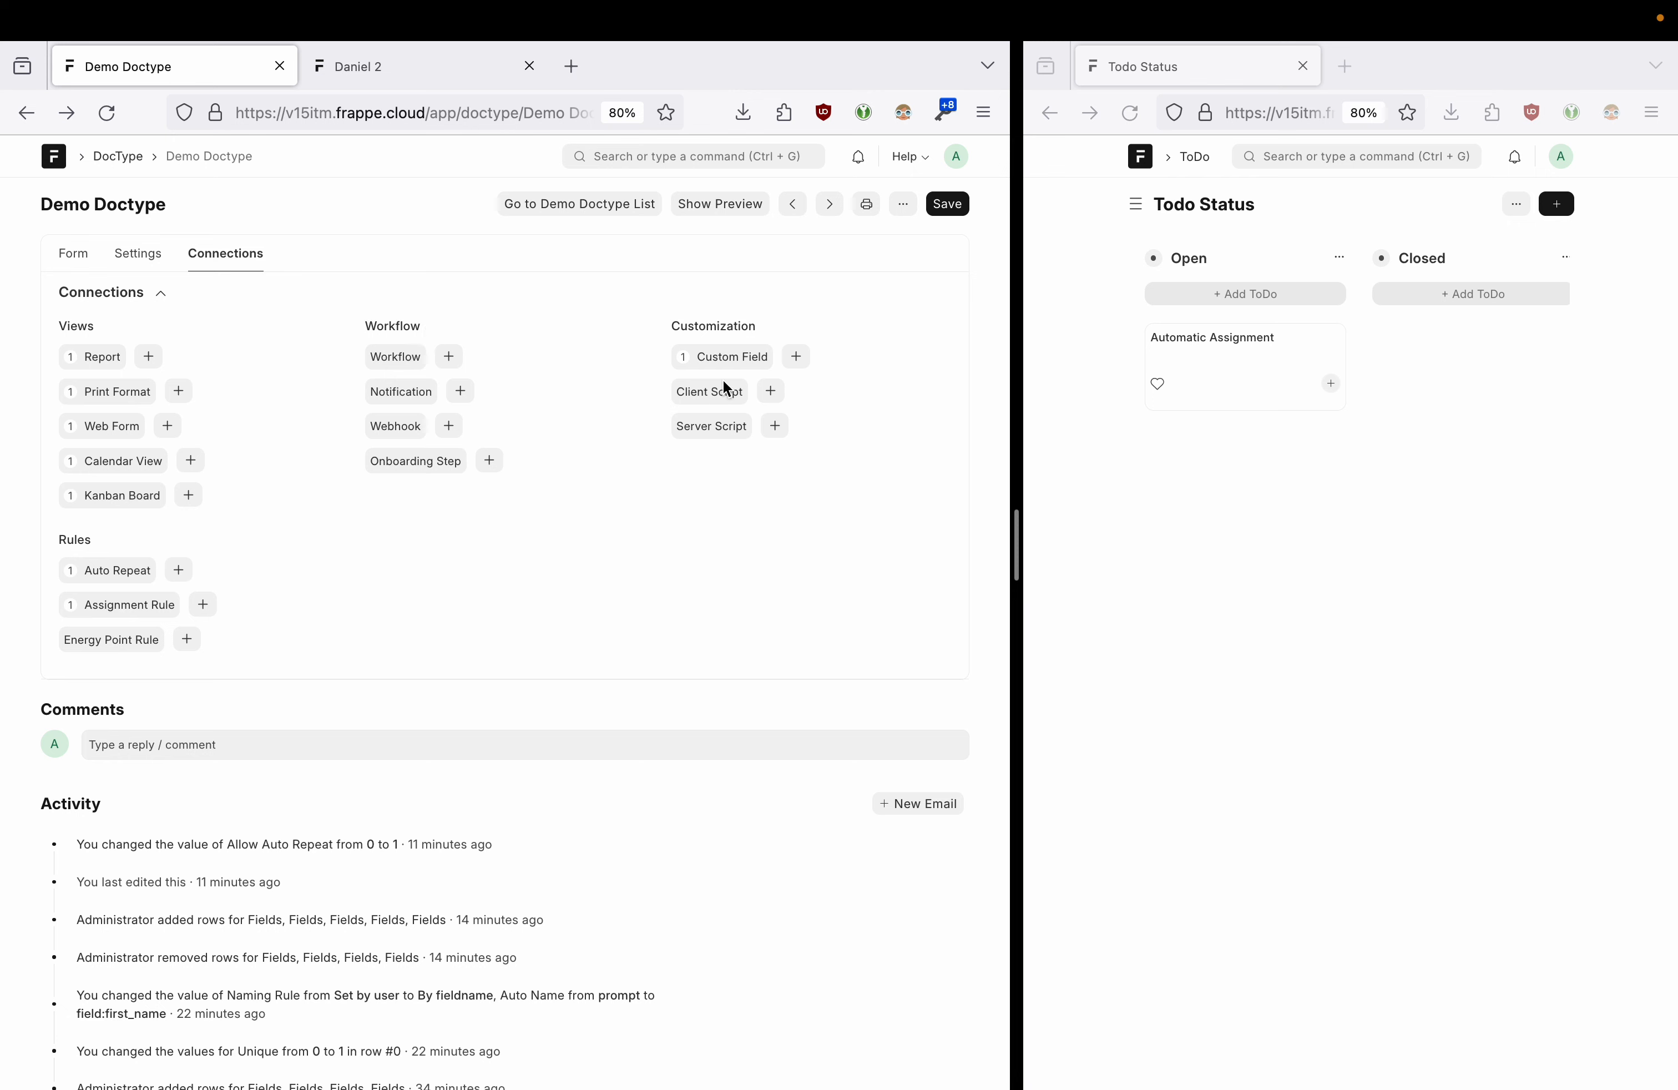